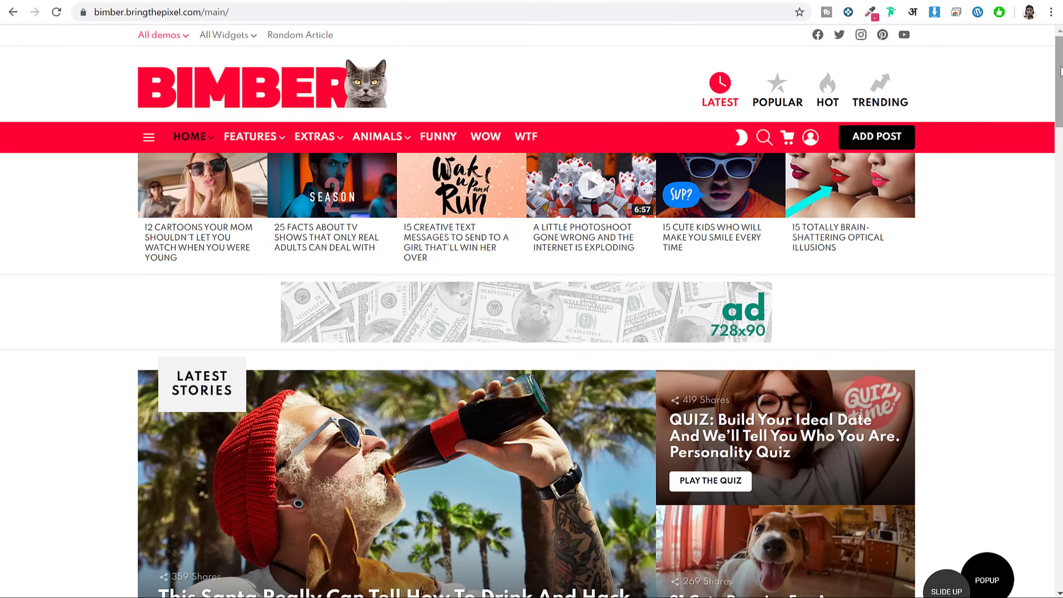
# Step: Preview the Bimber homepage in dark mode with the moon icon, then restore light mode with the sun icon
pyautogui.moveTo(1060, 71); pyautogui.dragTo(1060, 327)
pyautogui.moveTo(1057, 100); pyautogui.dragTo(1037, 41)
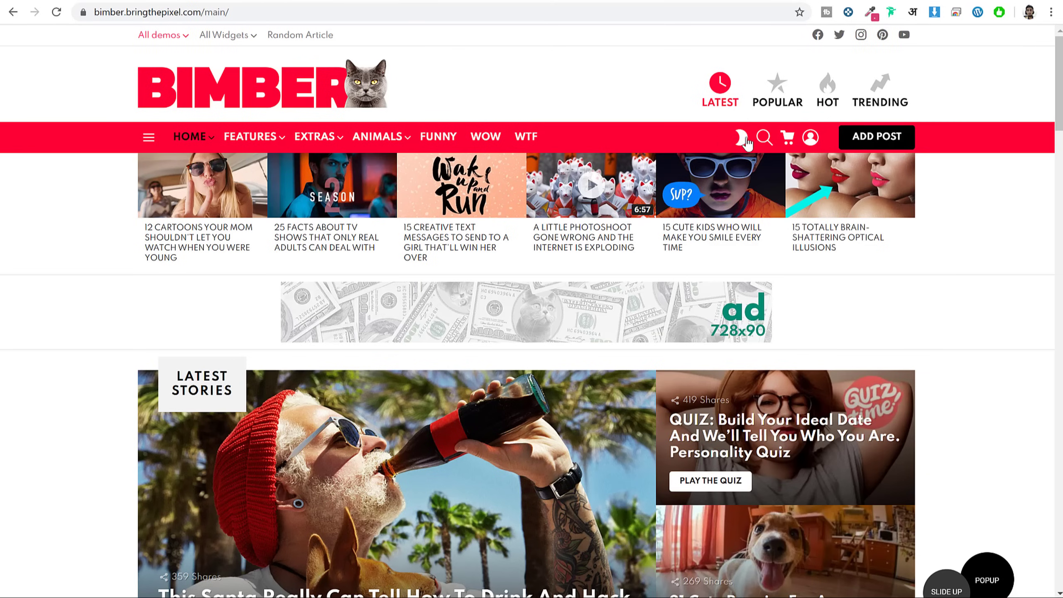
pyautogui.click(741, 137)
pyautogui.scroll(-4, 966, 325)
pyautogui.scroll(-10, 965, 317)
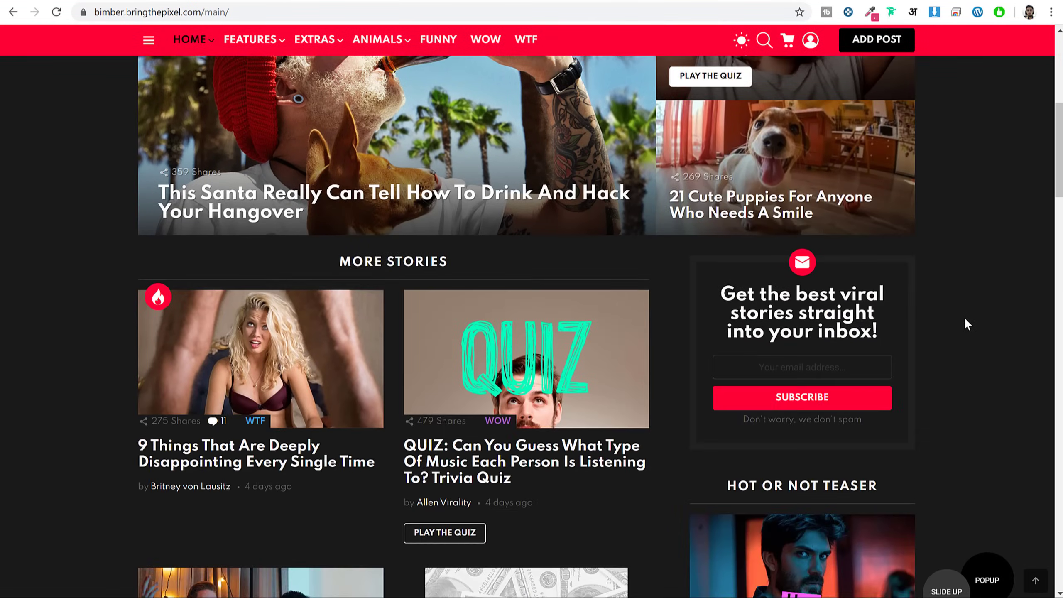
pyautogui.scroll(18, 967, 329)
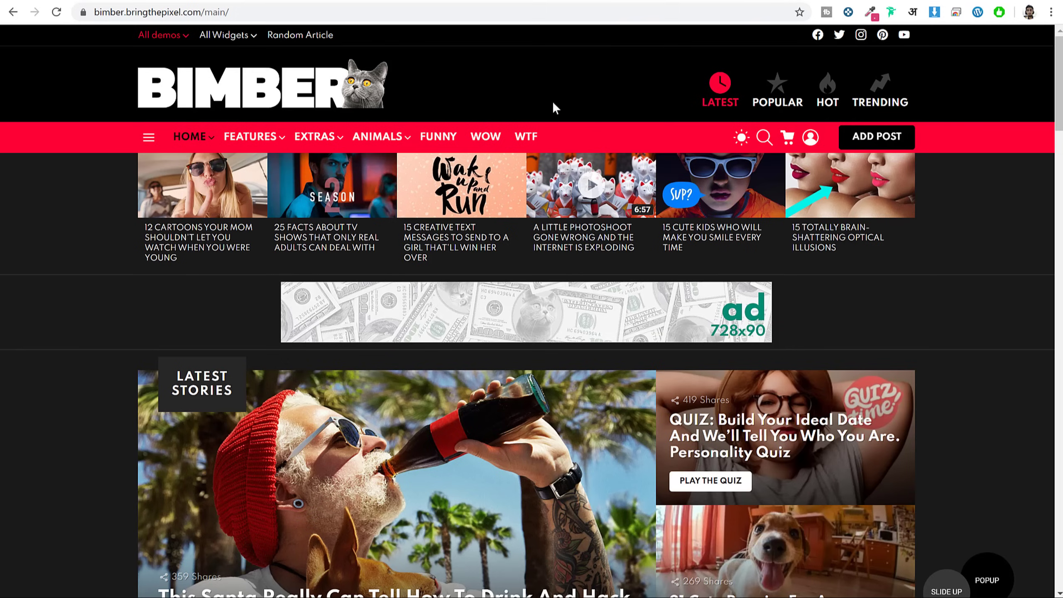
pyautogui.click(743, 138)
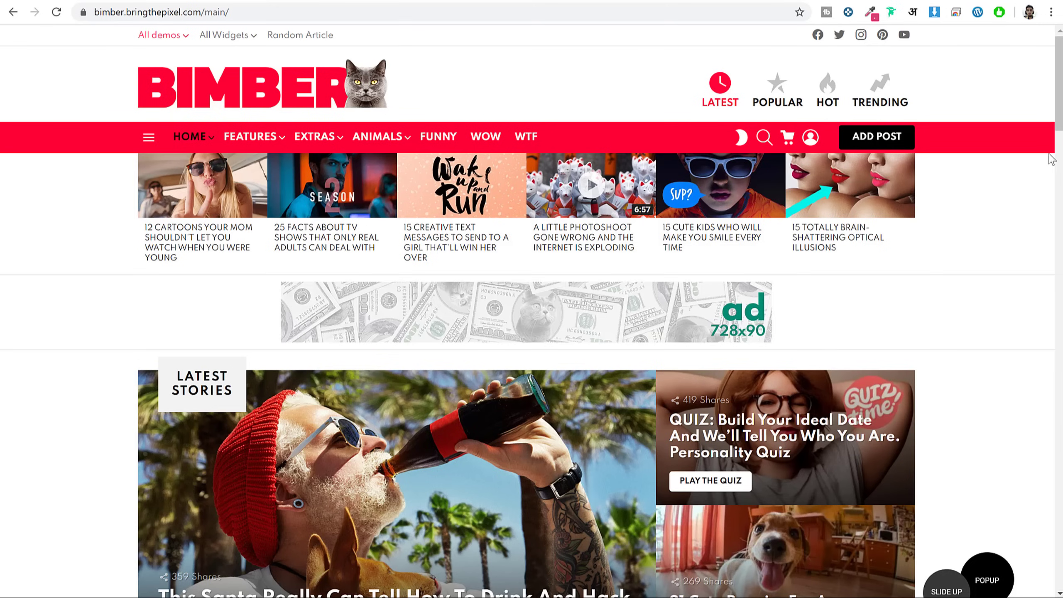
pyautogui.scroll(-15, 990, 209)
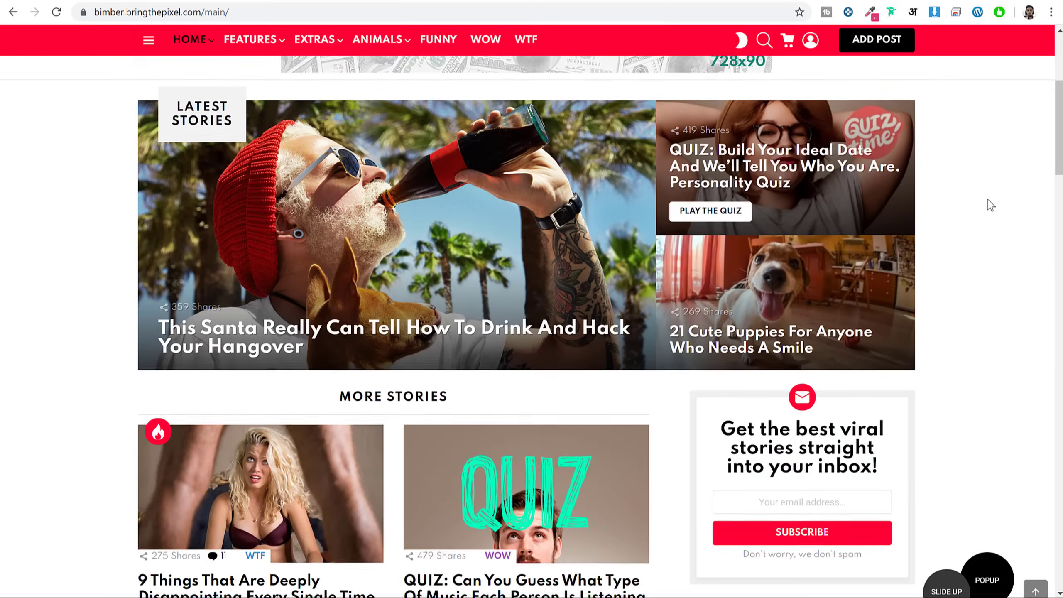
pyautogui.scroll(-20, 991, 204)
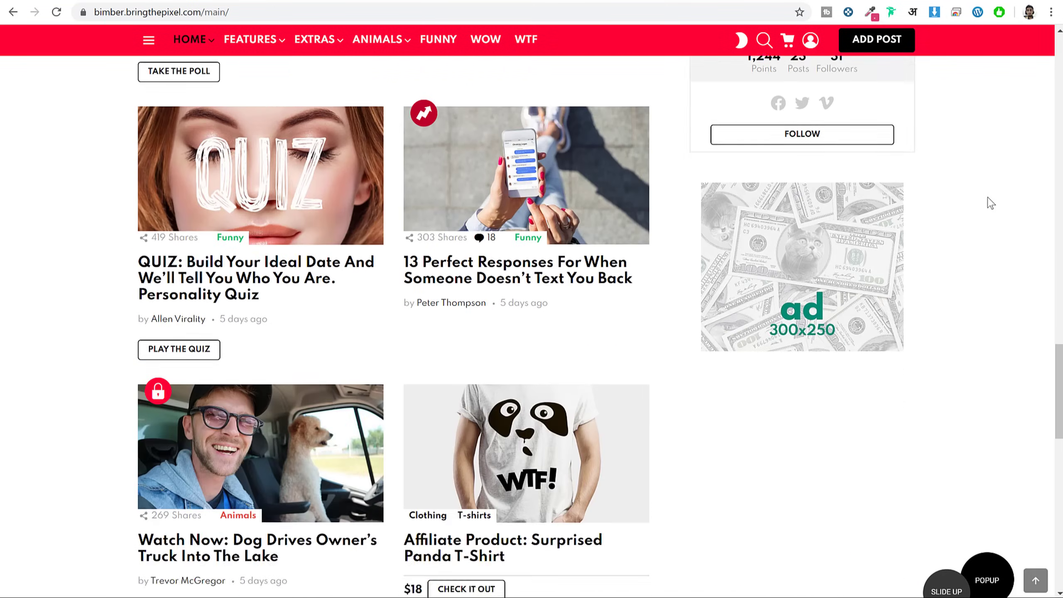
pyautogui.scroll(5, 989, 200)
pyautogui.scroll(15, 991, 200)
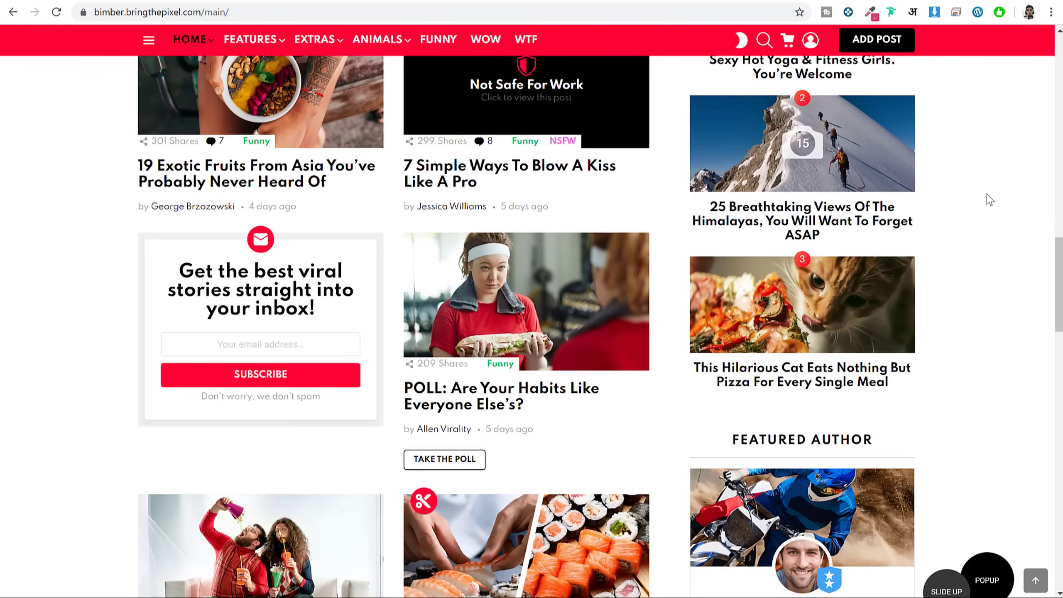
pyautogui.scroll(10, 990, 200)
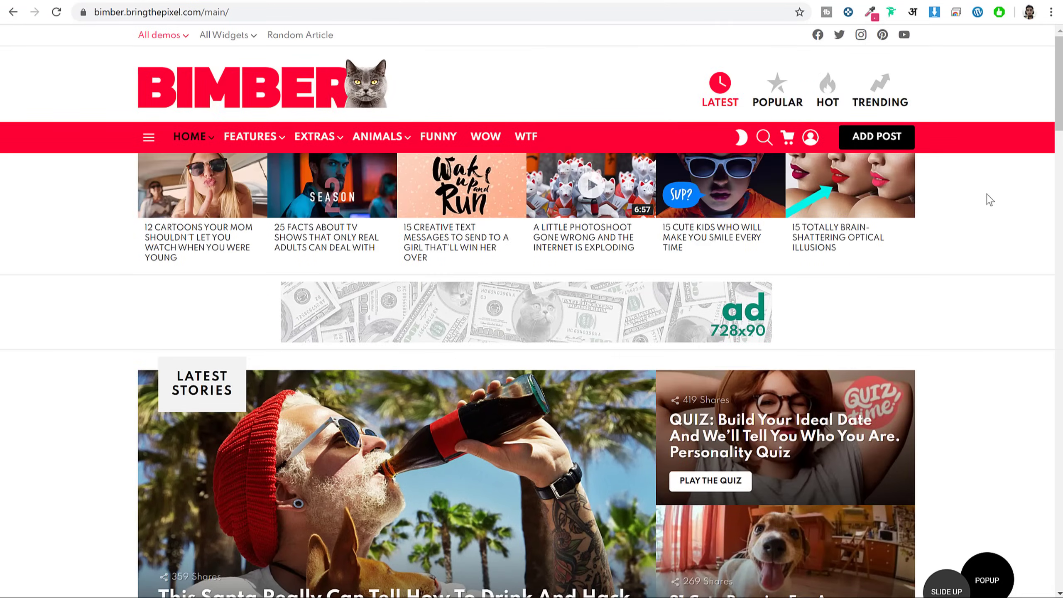
pyautogui.scroll(-12, 990, 197)
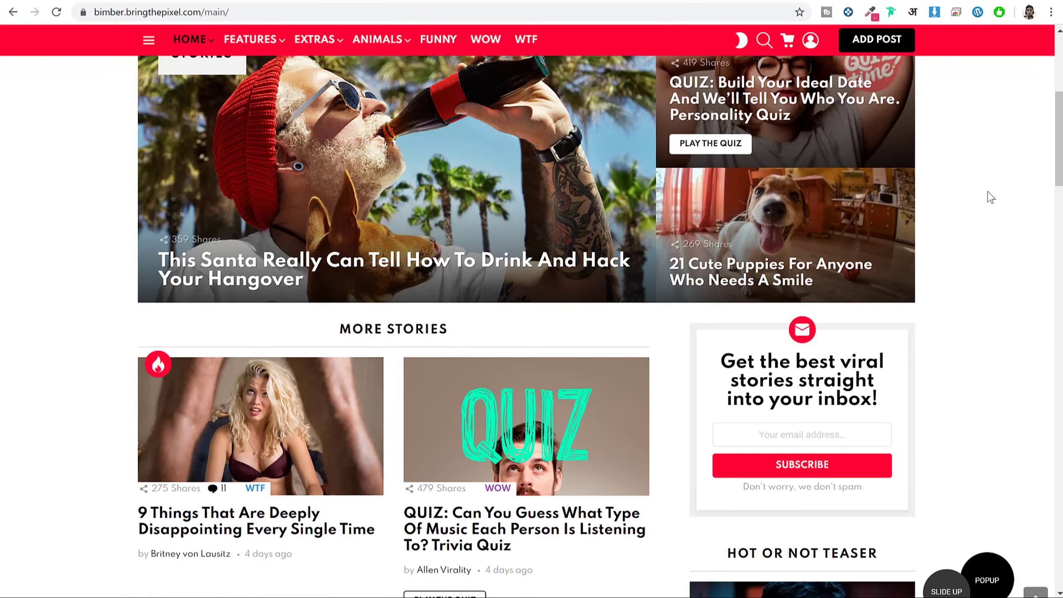
pyautogui.scroll(12, 987, 191)
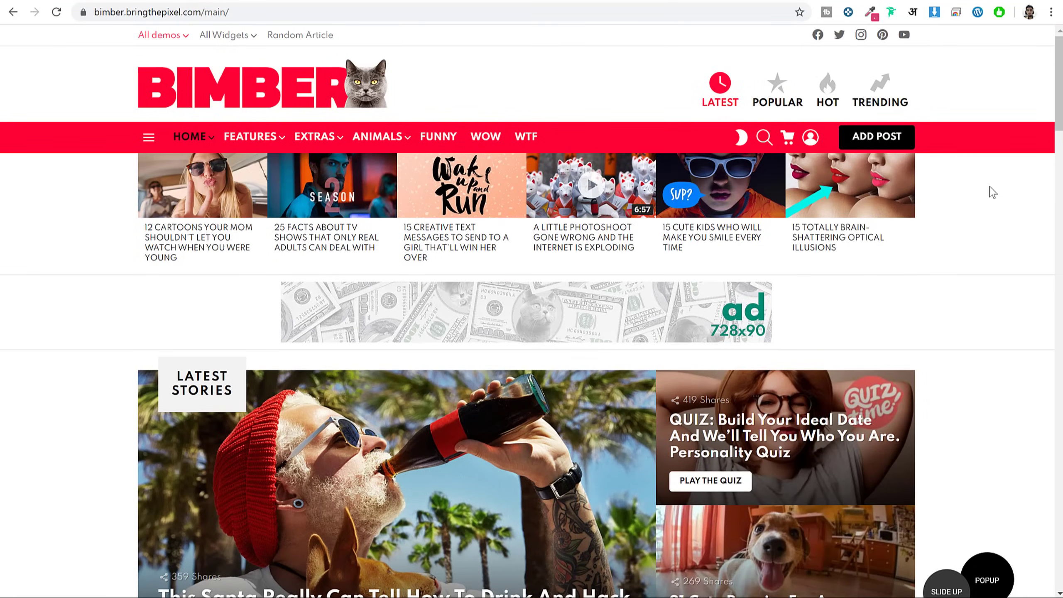
pyautogui.scroll(-1, 970, 132)
pyautogui.scroll(1, 974, 132)
pyautogui.moveTo(107, 36); pyautogui.dragTo(226, 138)
pyautogui.click(72, 94)
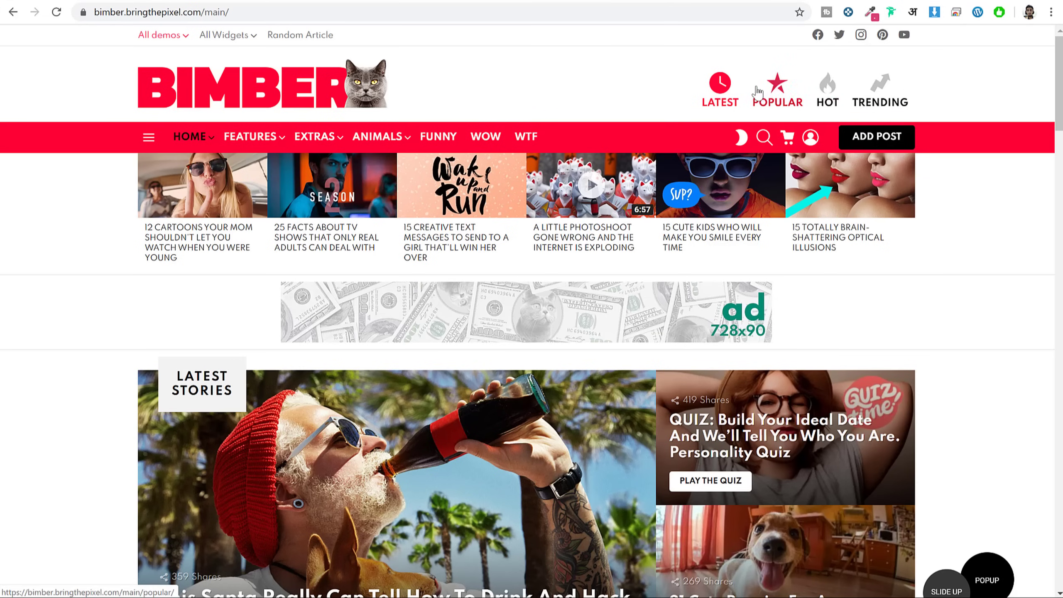
pyautogui.scroll(-3, 1025, 195)
pyautogui.scroll(3, 1025, 202)
pyautogui.click(777, 89)
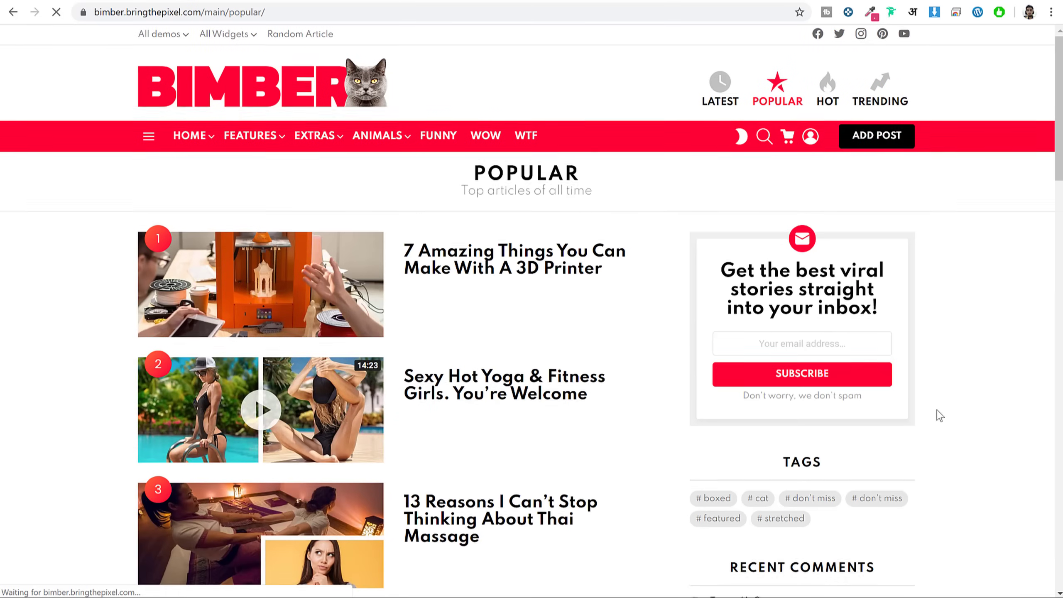
pyautogui.scroll(-8, 939, 416)
pyautogui.scroll(4, 941, 416)
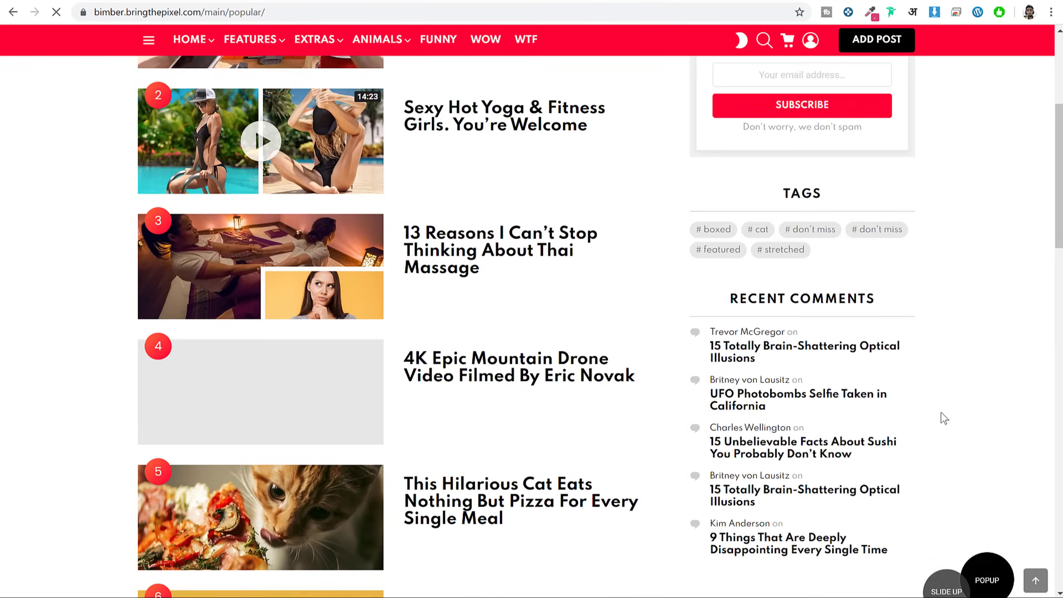
pyautogui.scroll(5, 942, 417)
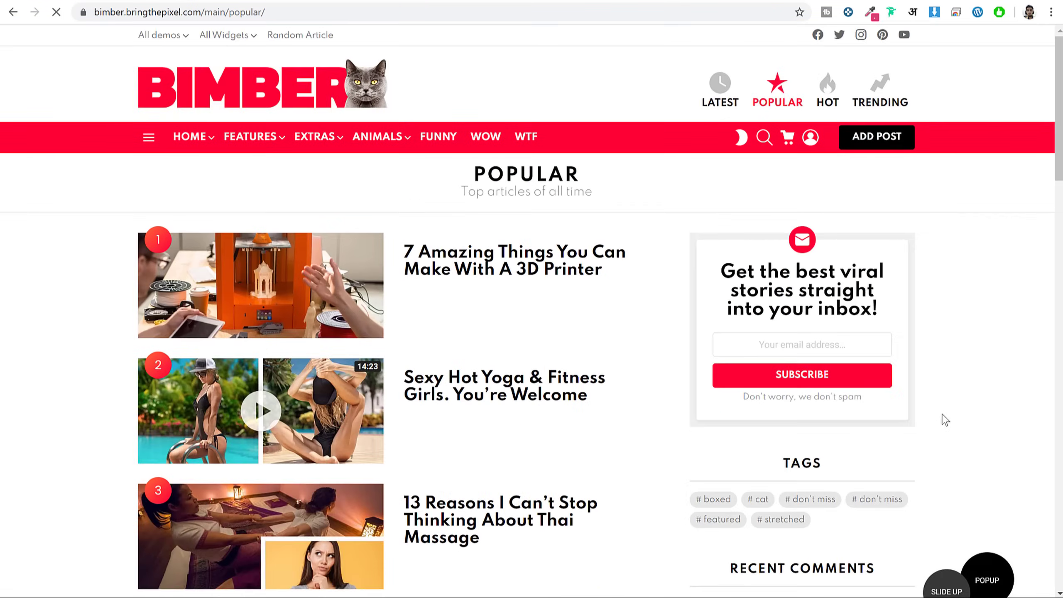
pyautogui.click(892, 98)
pyautogui.scroll(-5, 607, 436)
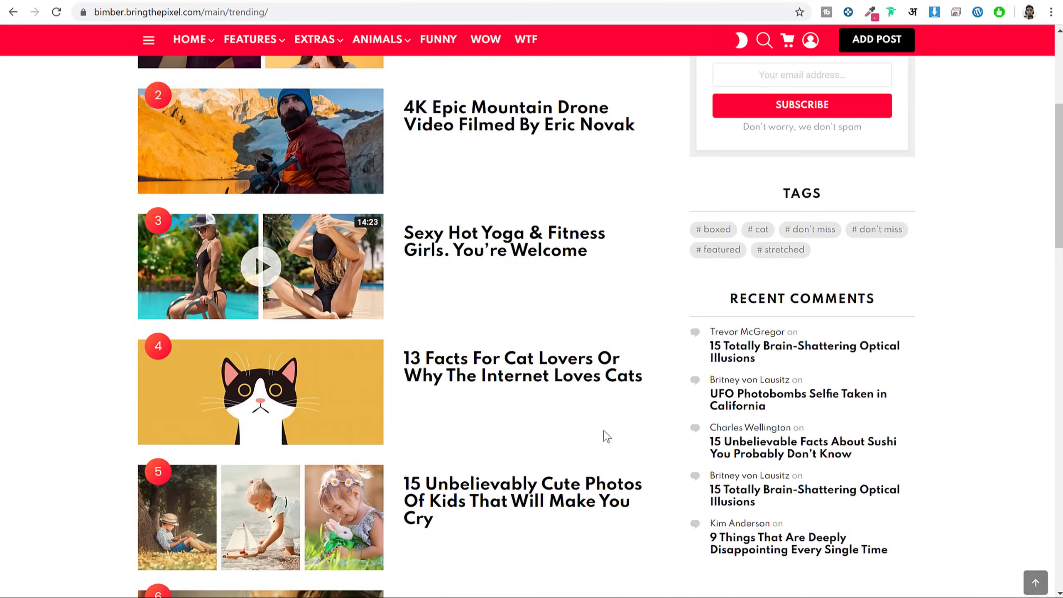
pyautogui.scroll(5, 607, 436)
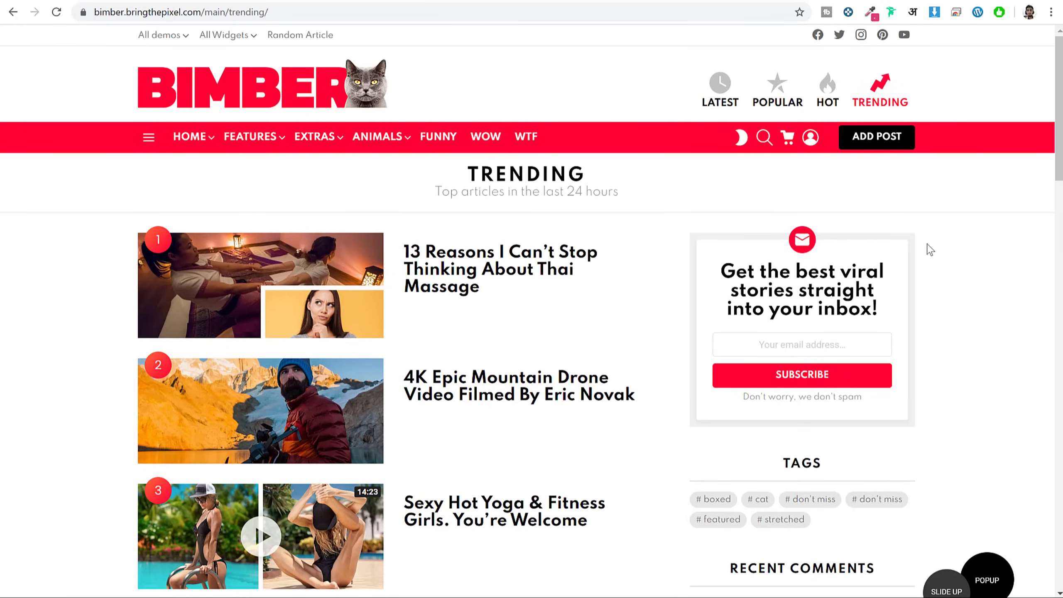
pyautogui.click(301, 86)
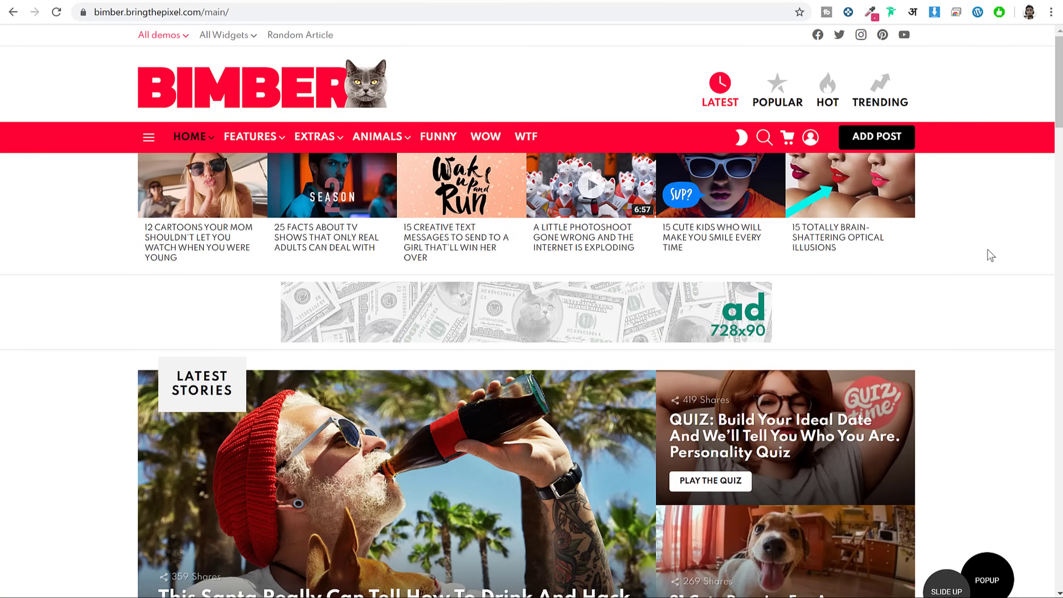
# Step: Scroll the homepage story grid down to the newsletter, disclaimer and recent comments footer, then back to LOAD MORE
pyautogui.scroll(-2, 992, 255)
pyautogui.scroll(-1, 1003, 255)
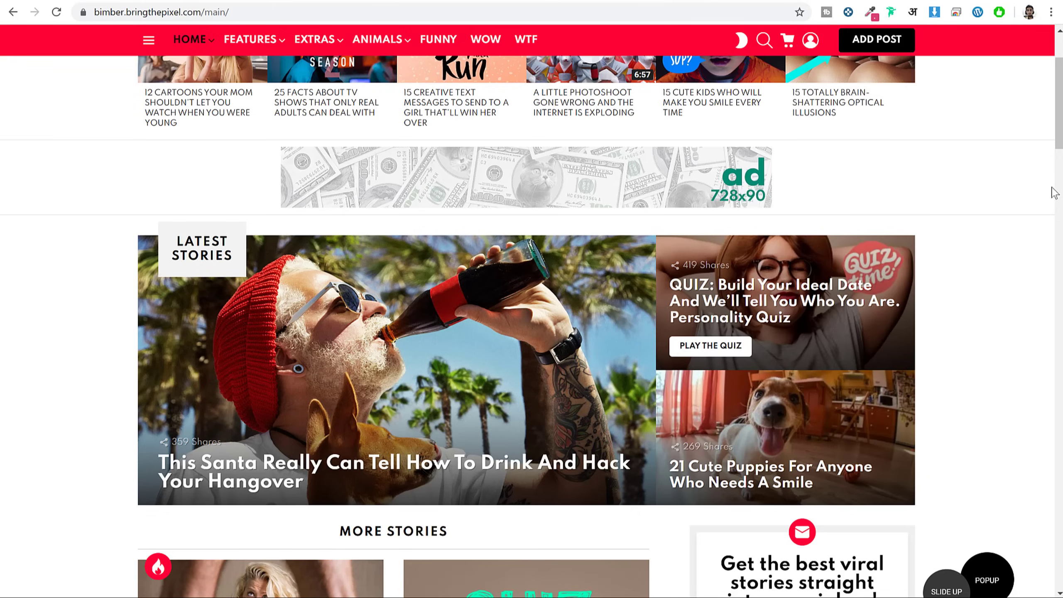
pyautogui.scroll(-3, 1008, 261)
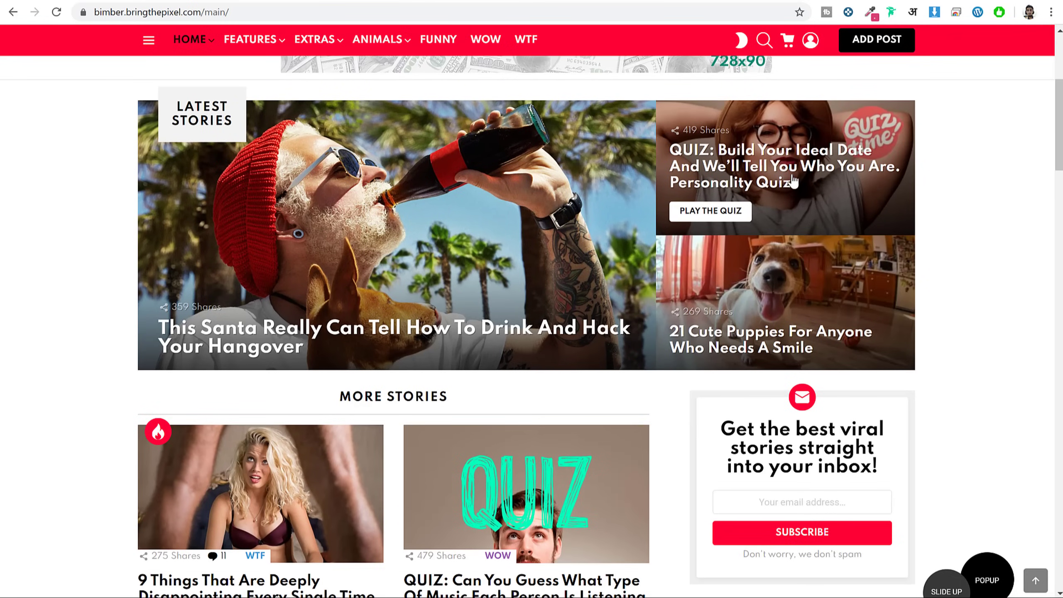
pyautogui.scroll(-10, 1035, 261)
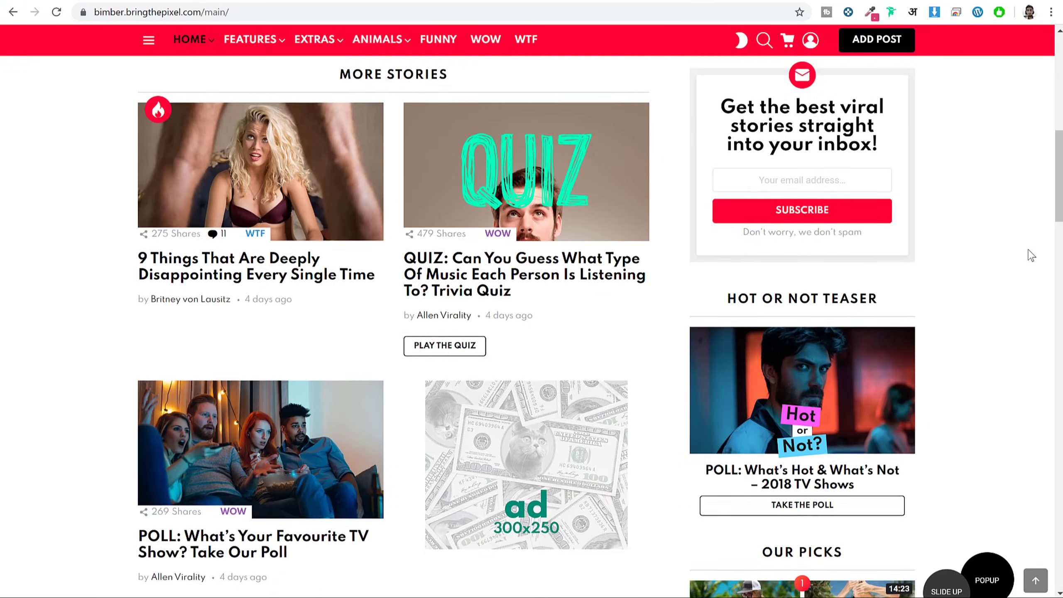
pyautogui.scroll(5, 449, 253)
pyautogui.scroll(-1, 502, 254)
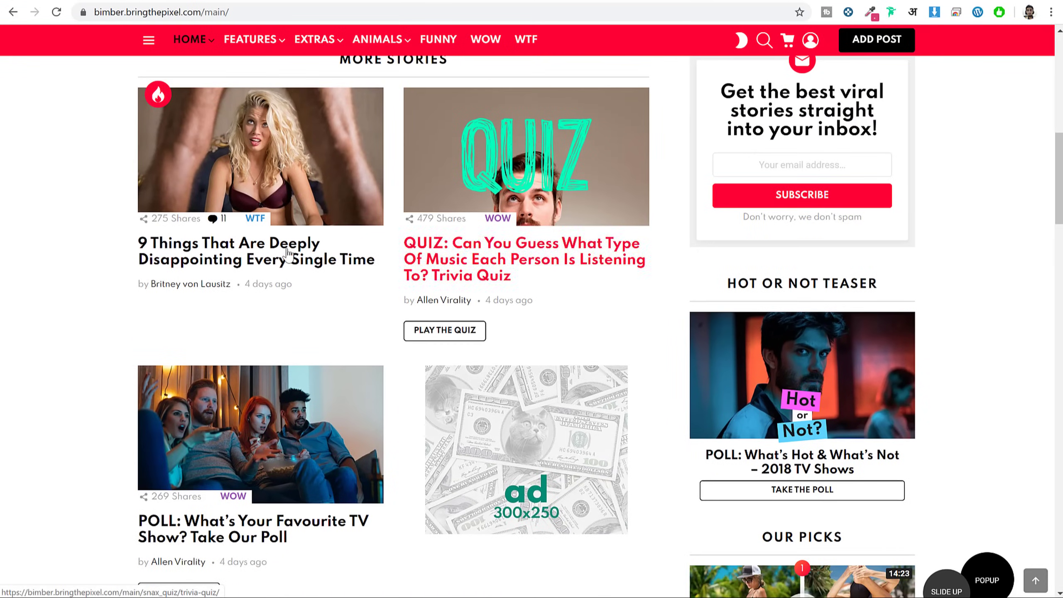
pyautogui.scroll(-2, 520, 253)
pyautogui.scroll(-1, 520, 256)
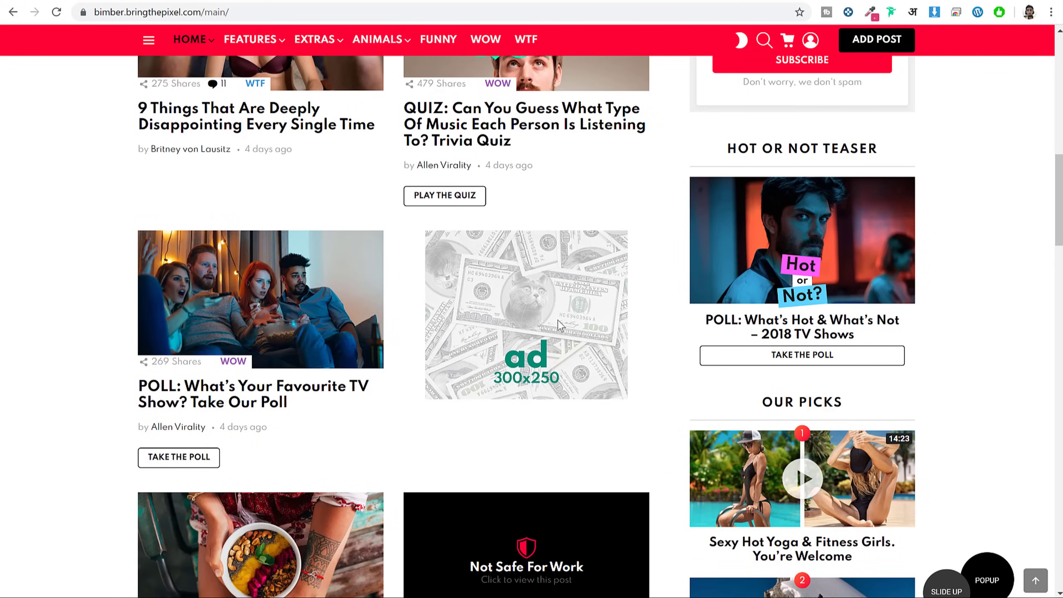
pyautogui.scroll(-4, 540, 301)
pyautogui.scroll(-4, 552, 301)
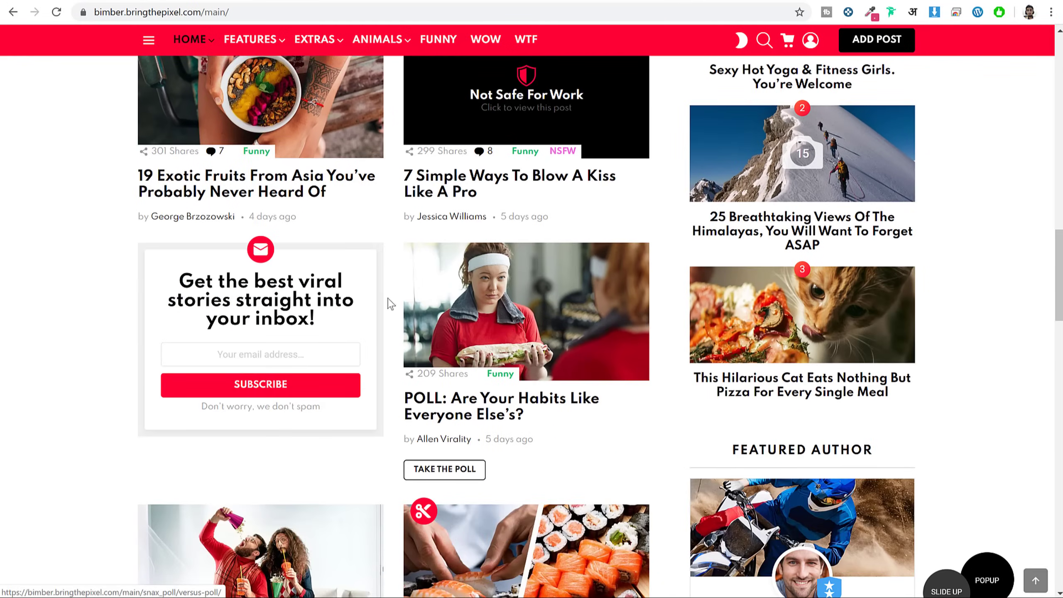
pyautogui.scroll(2, 579, 211)
pyautogui.scroll(-4, 582, 211)
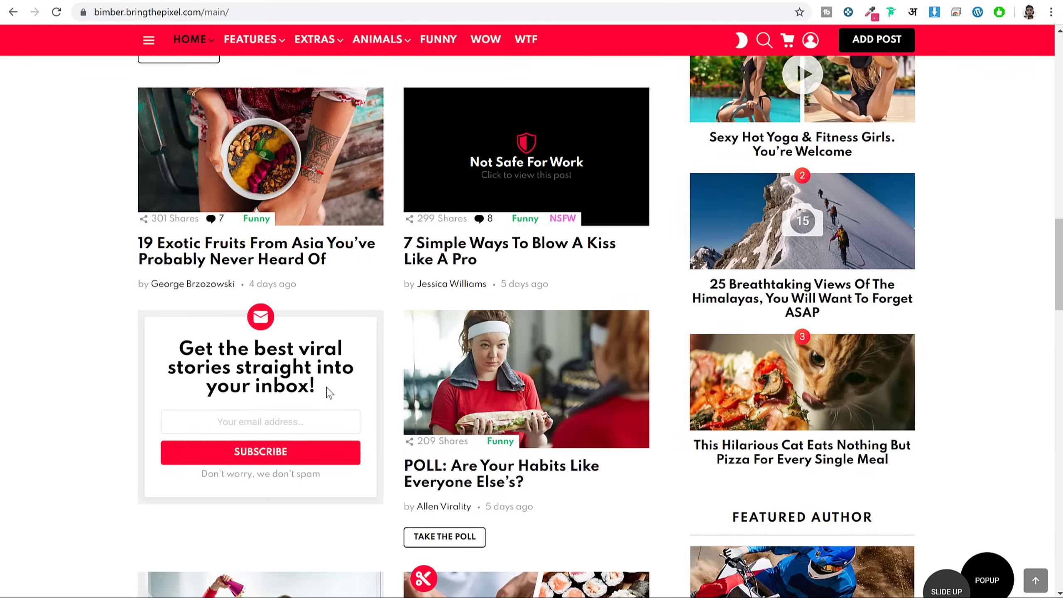
pyautogui.scroll(-19, 498, 351)
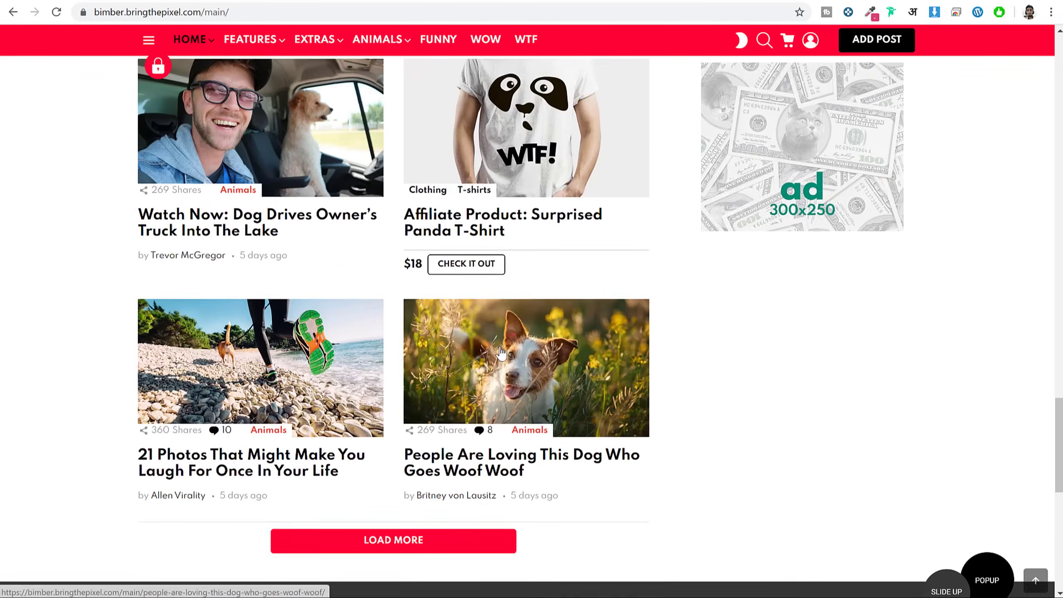
pyautogui.scroll(5, 601, 348)
pyautogui.scroll(20, 602, 349)
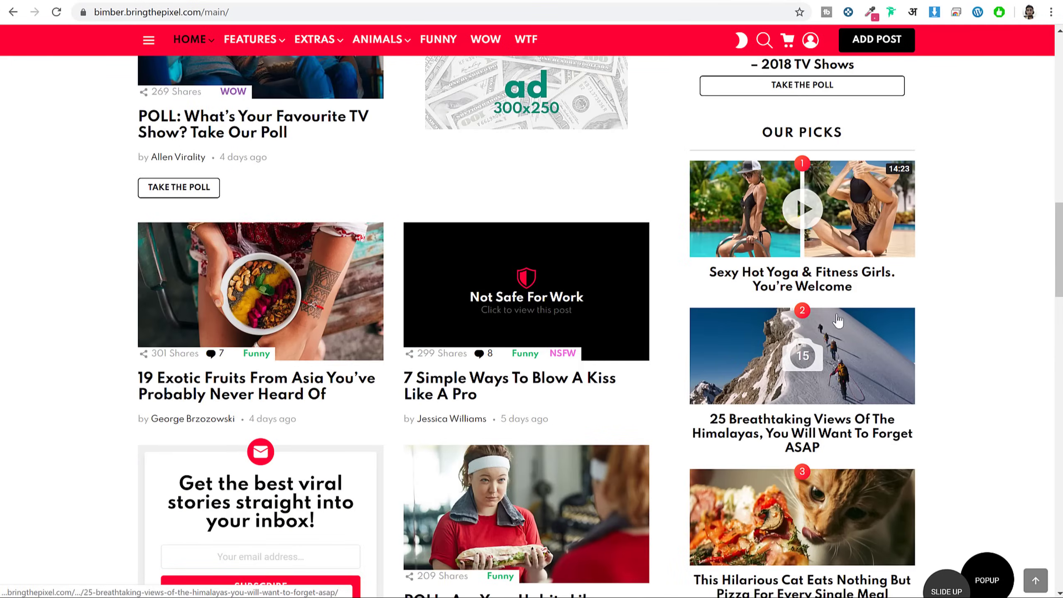
pyautogui.scroll(-19, 845, 331)
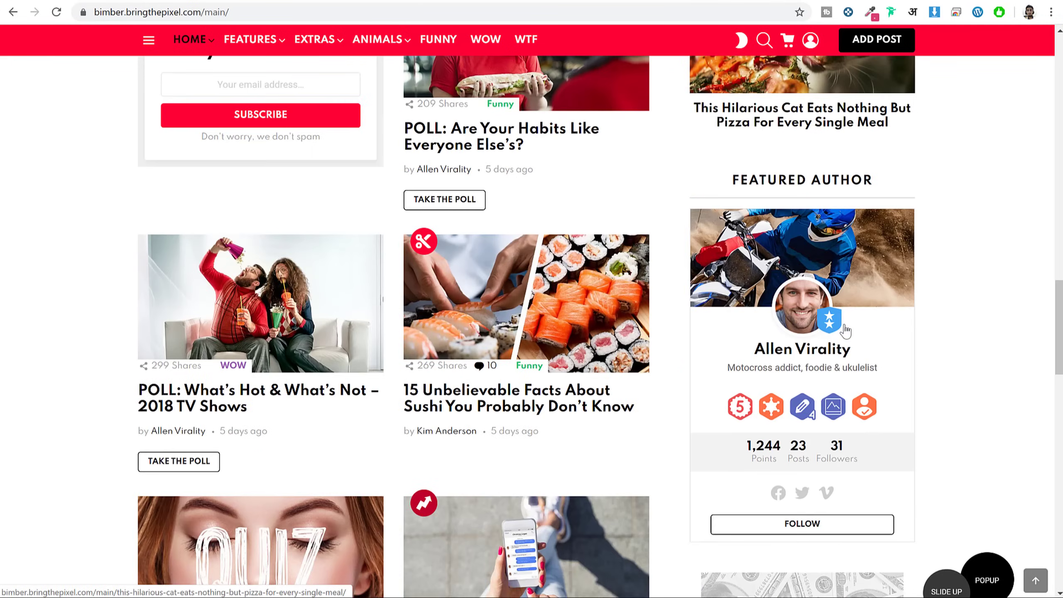
pyautogui.scroll(-10, 845, 331)
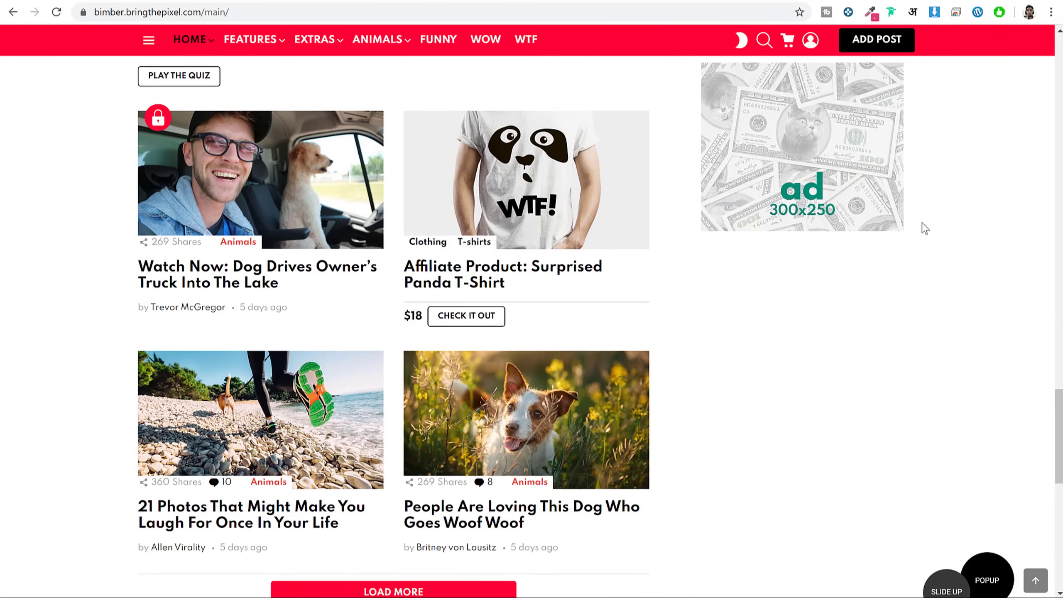
pyautogui.scroll(5, 923, 235)
pyautogui.scroll(-5, 923, 240)
pyautogui.scroll(-2, 839, 157)
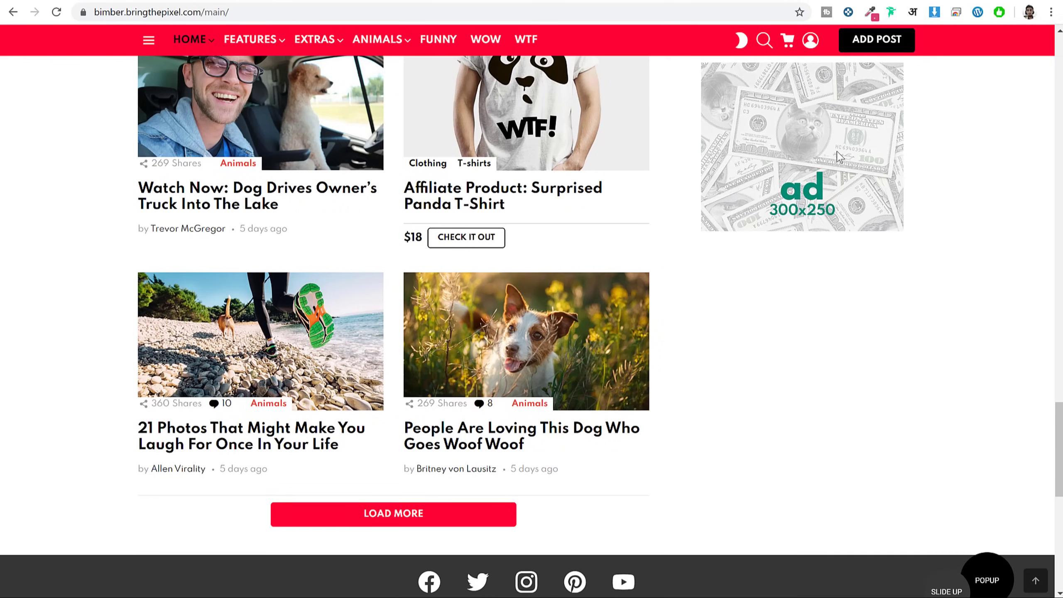
pyautogui.scroll(-2, 867, 277)
pyautogui.scroll(3, 873, 306)
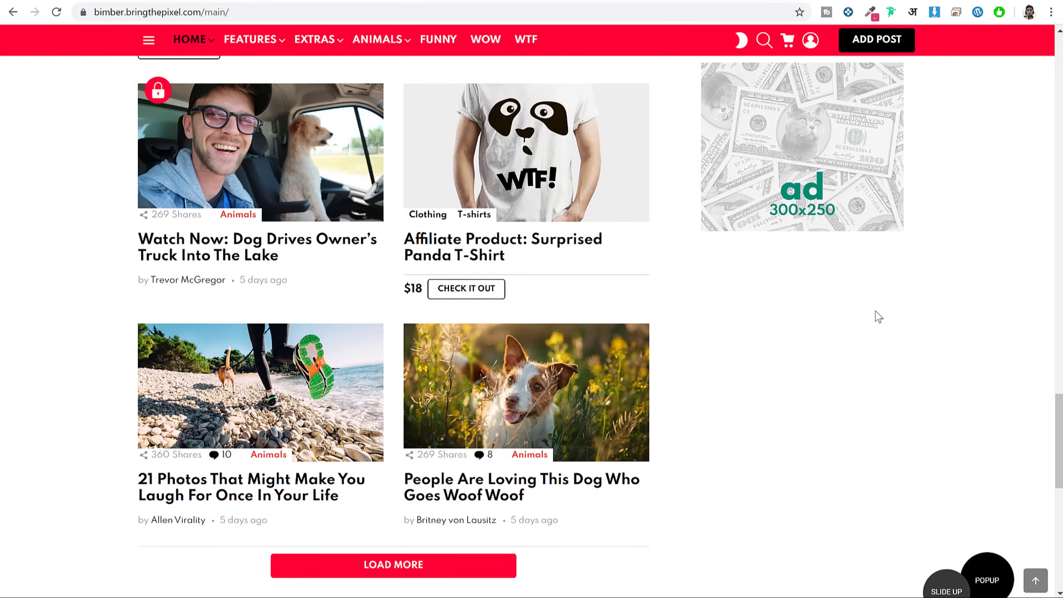
pyautogui.scroll(-4, 877, 316)
pyautogui.scroll(5, 878, 322)
pyautogui.scroll(5, 878, 331)
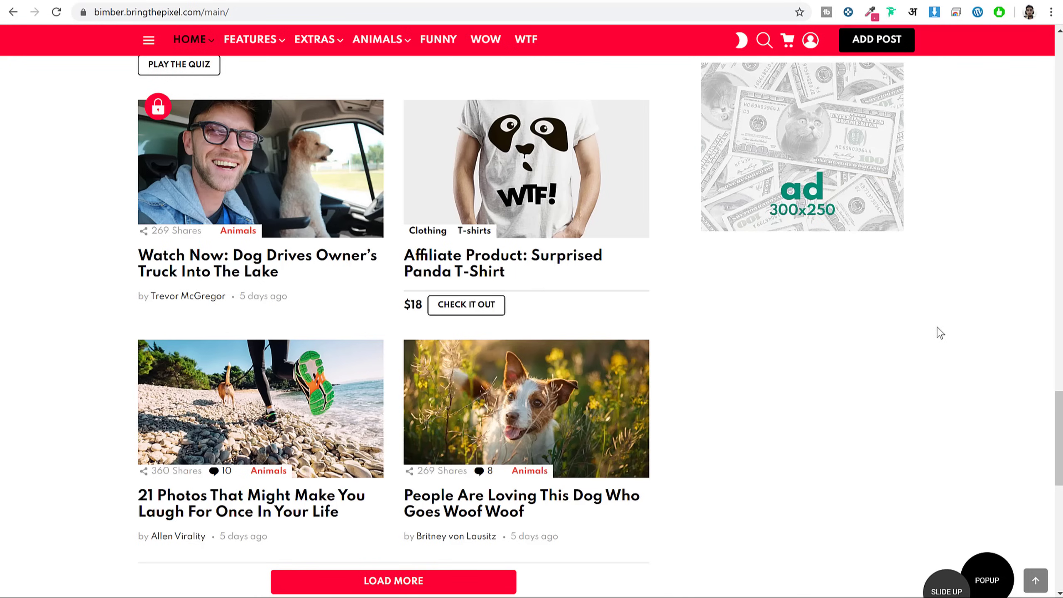
pyautogui.scroll(-10, 940, 333)
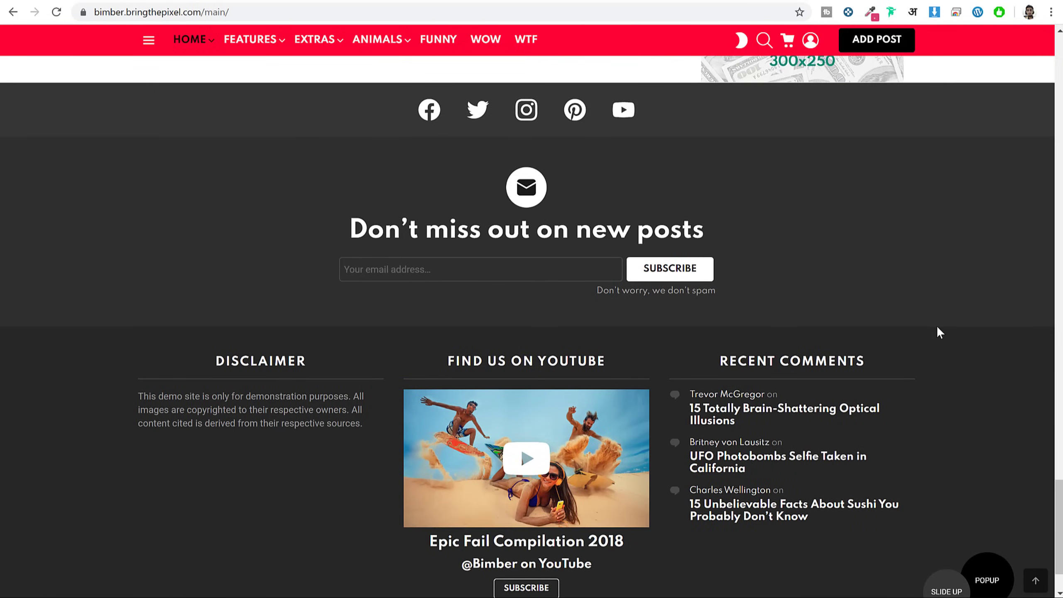
pyautogui.scroll(-2, 955, 324)
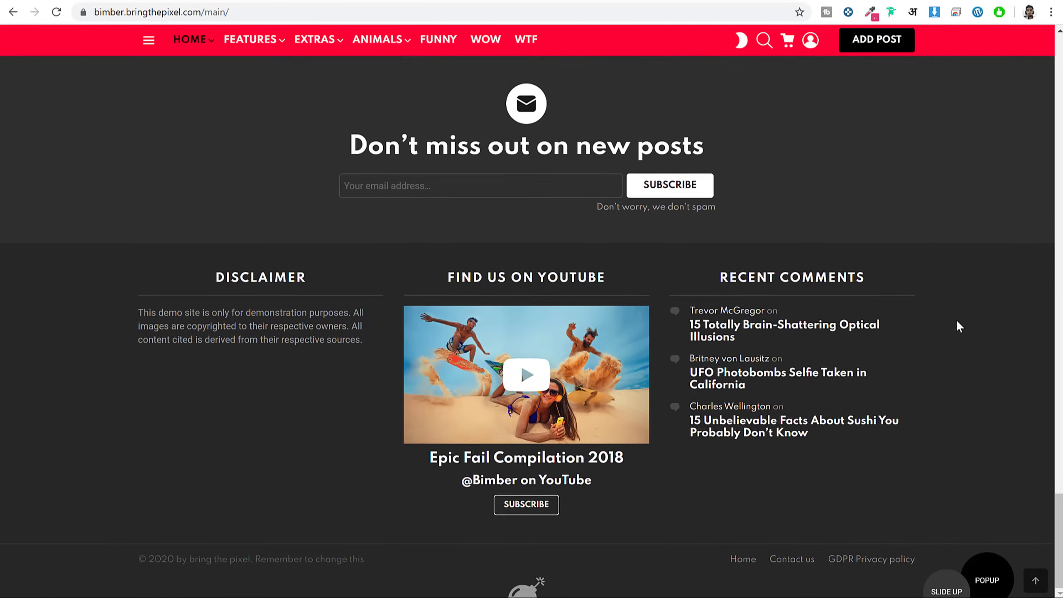
pyautogui.scroll(4, 957, 322)
pyautogui.scroll(3, 957, 326)
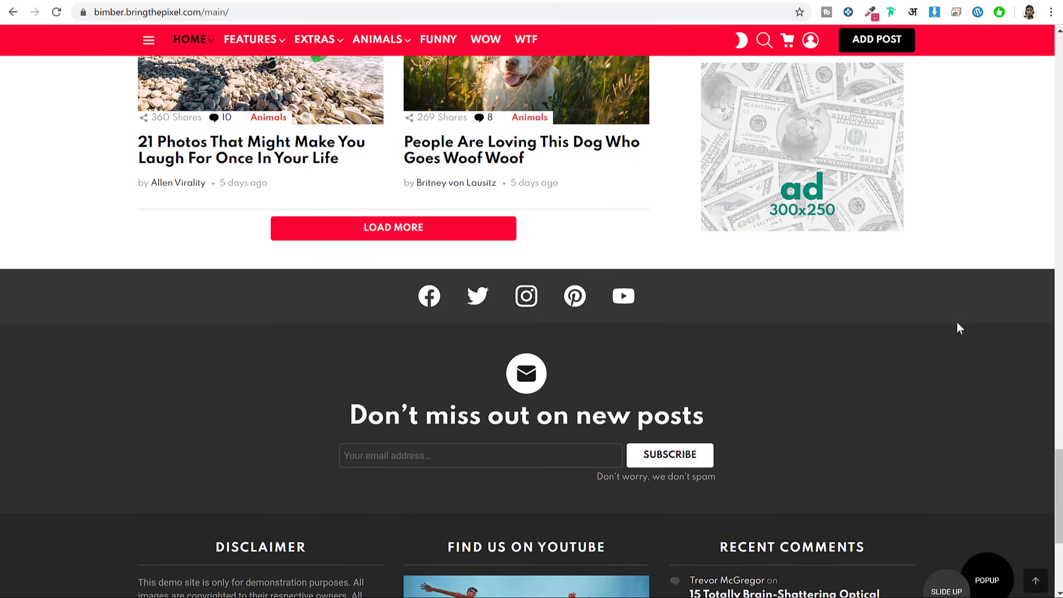
pyautogui.click(990, 578)
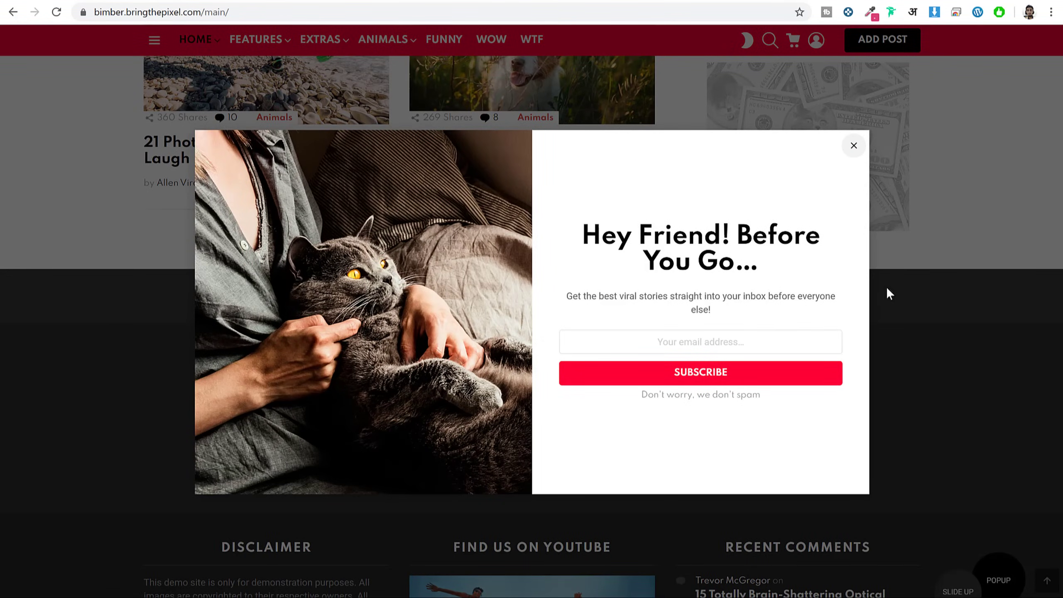
pyautogui.click(853, 145)
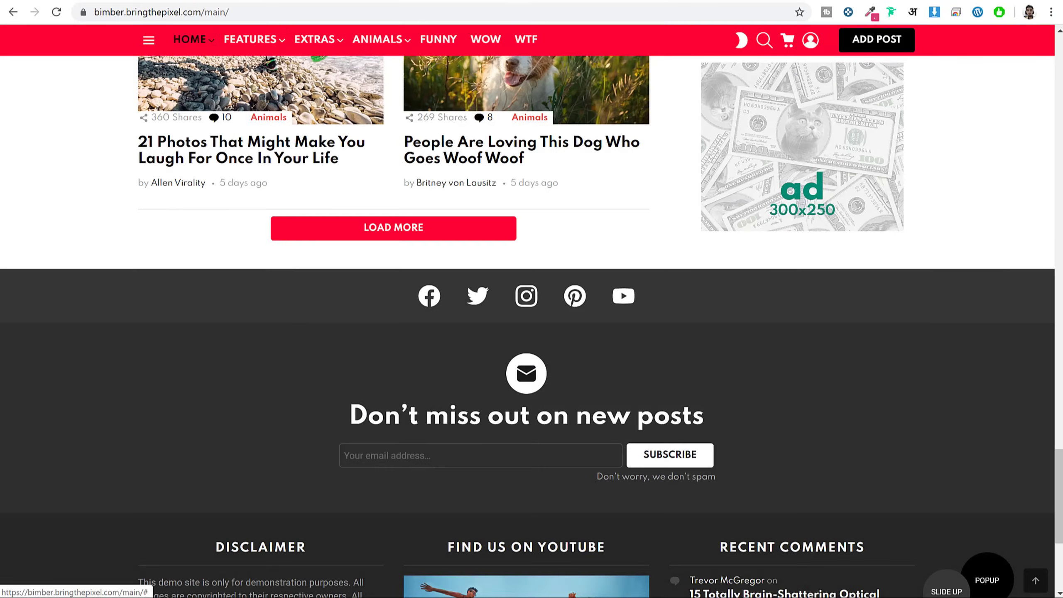
pyautogui.click(947, 591)
pyautogui.scroll(-4, 940, 344)
pyautogui.scroll(12, 942, 368)
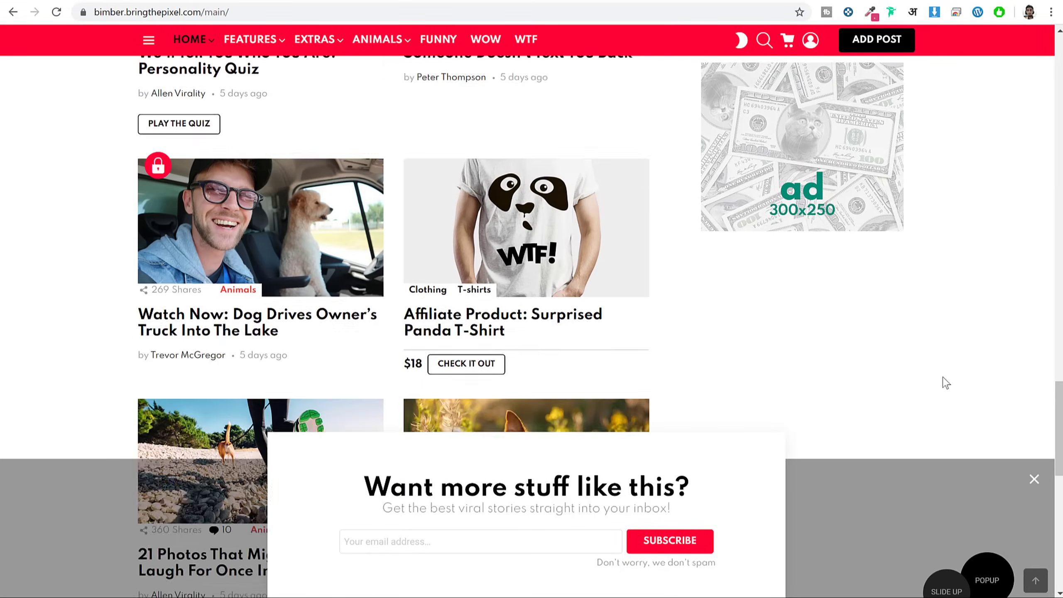
pyautogui.scroll(3, 943, 379)
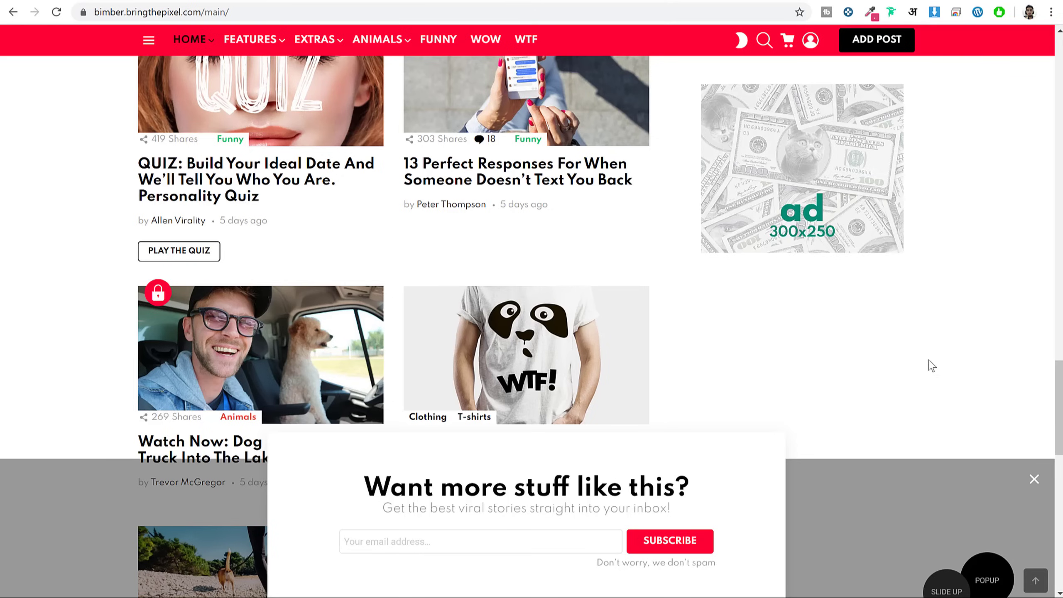
pyautogui.click(1036, 483)
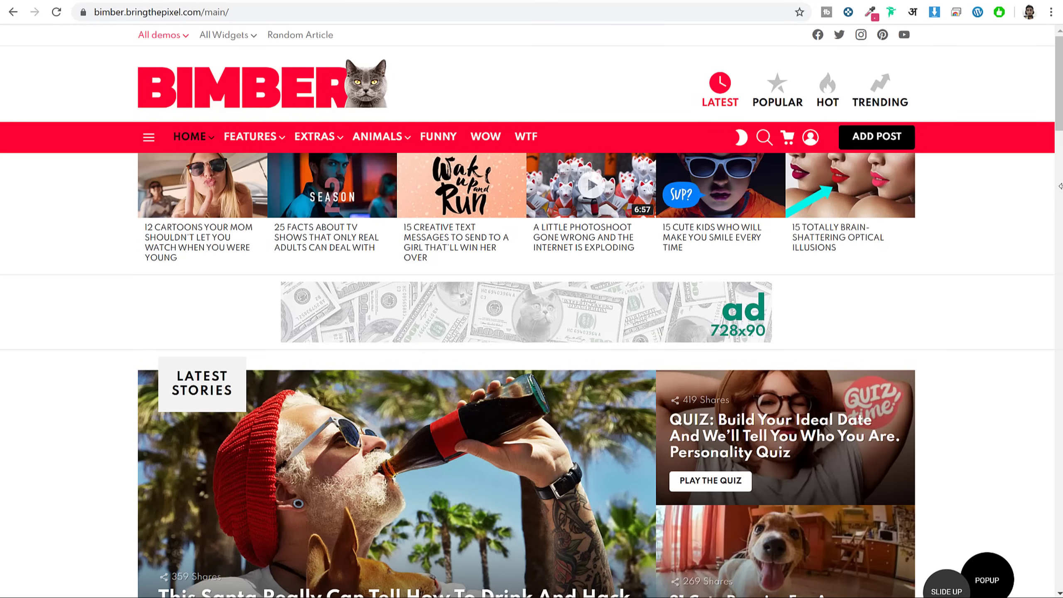
# Step: Open the Santa hangover story from the Latest Stories list
pyautogui.scroll(-7, 1020, 256)
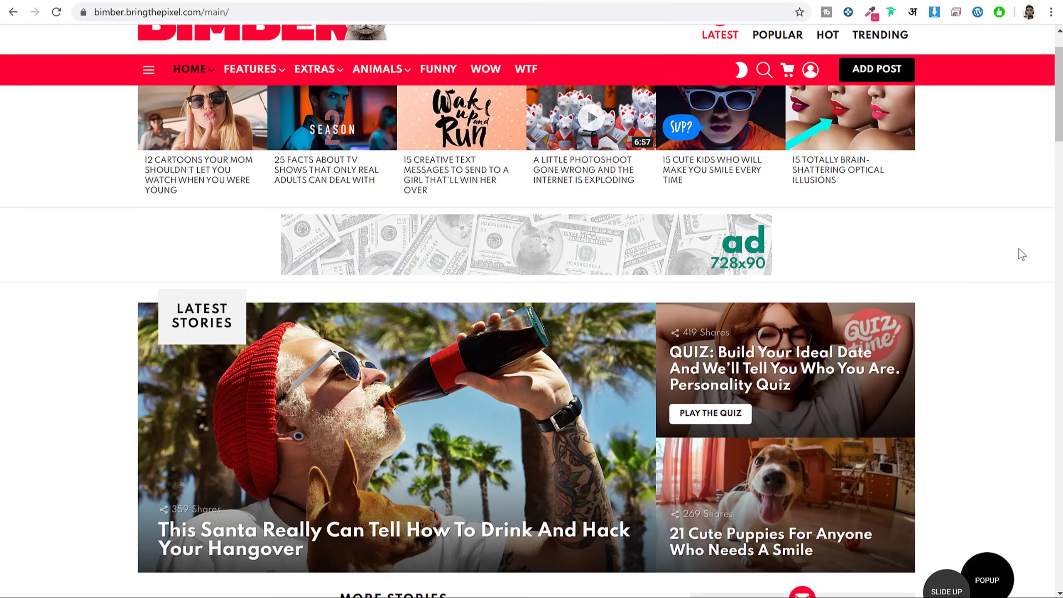
pyautogui.scroll(3, 1025, 232)
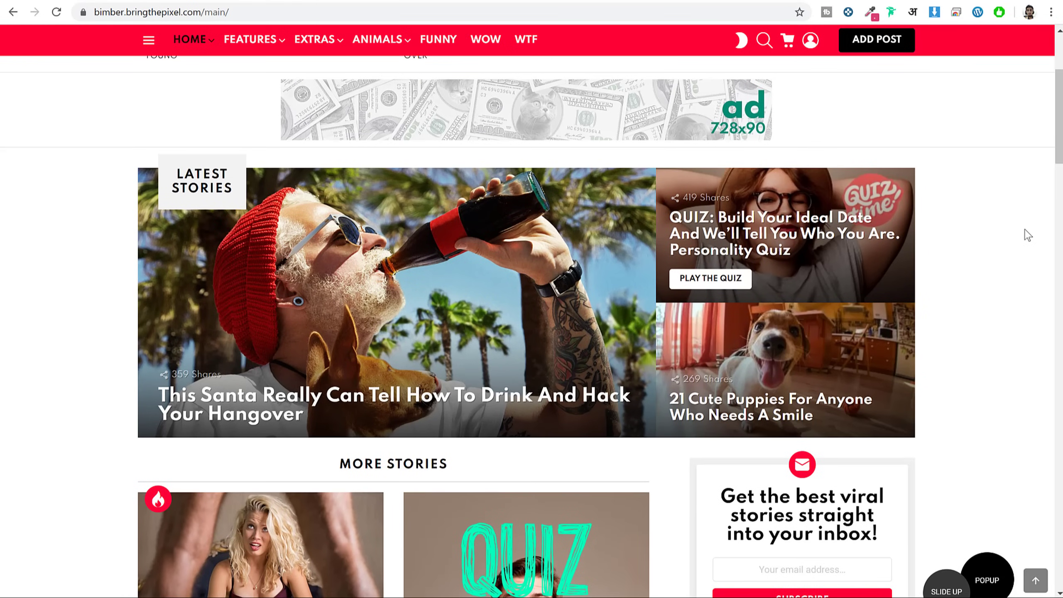
pyautogui.click(422, 395)
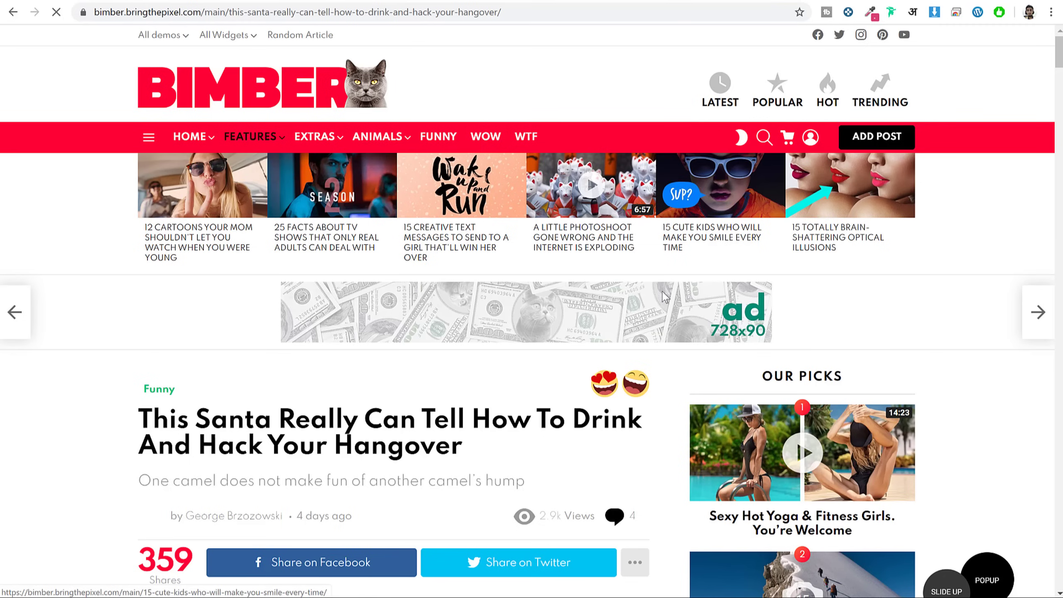
# Step: Highlight the article's title, subtitle, '4 days ago' date and view count text
pyautogui.scroll(-6, 913, 328)
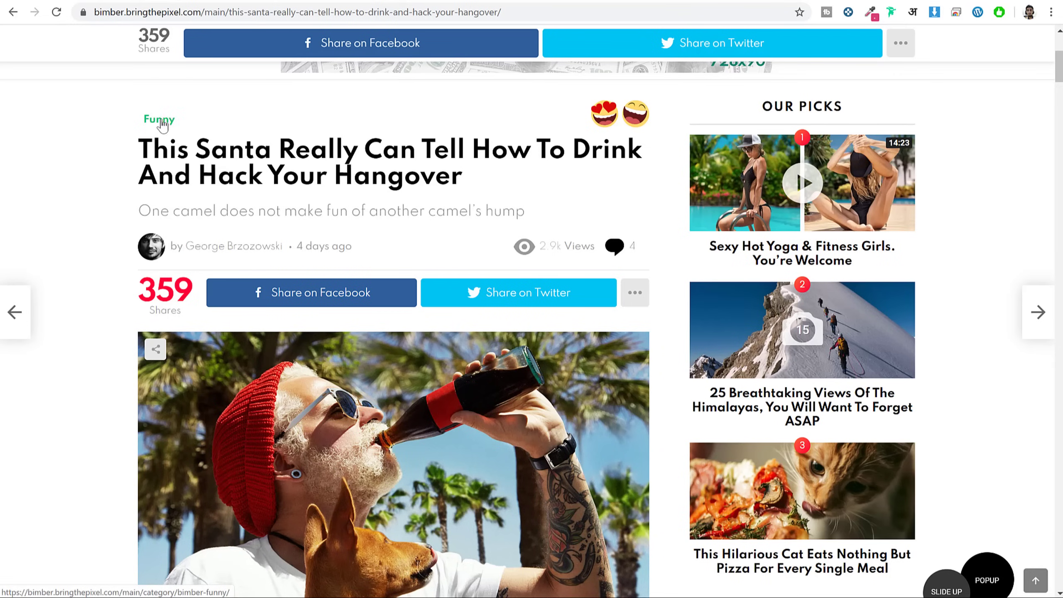
pyautogui.moveTo(137, 144); pyautogui.dragTo(460, 173)
pyautogui.click(460, 173)
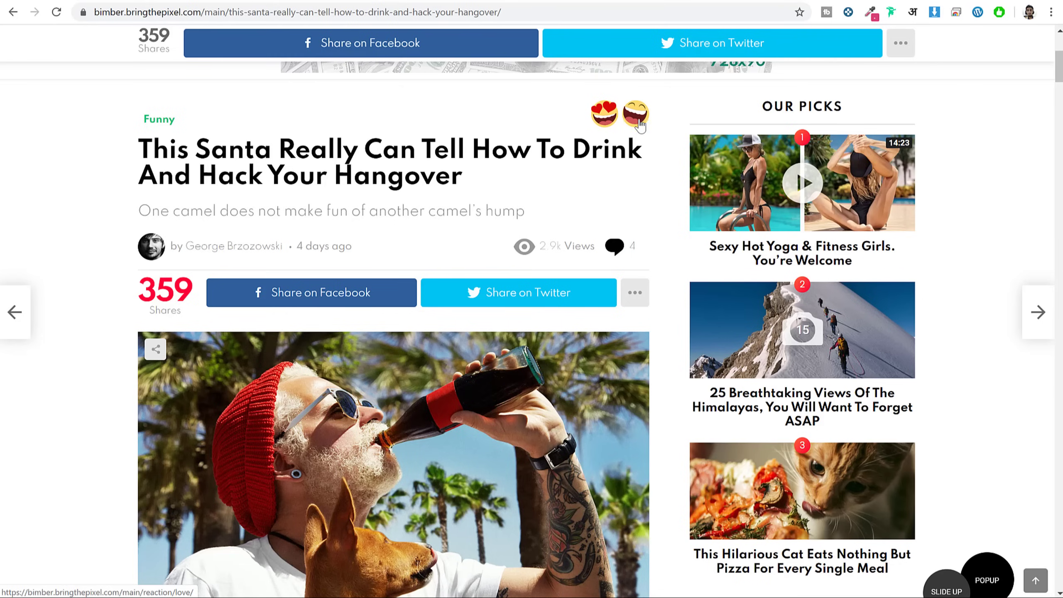
pyautogui.tripleClick(295, 213)
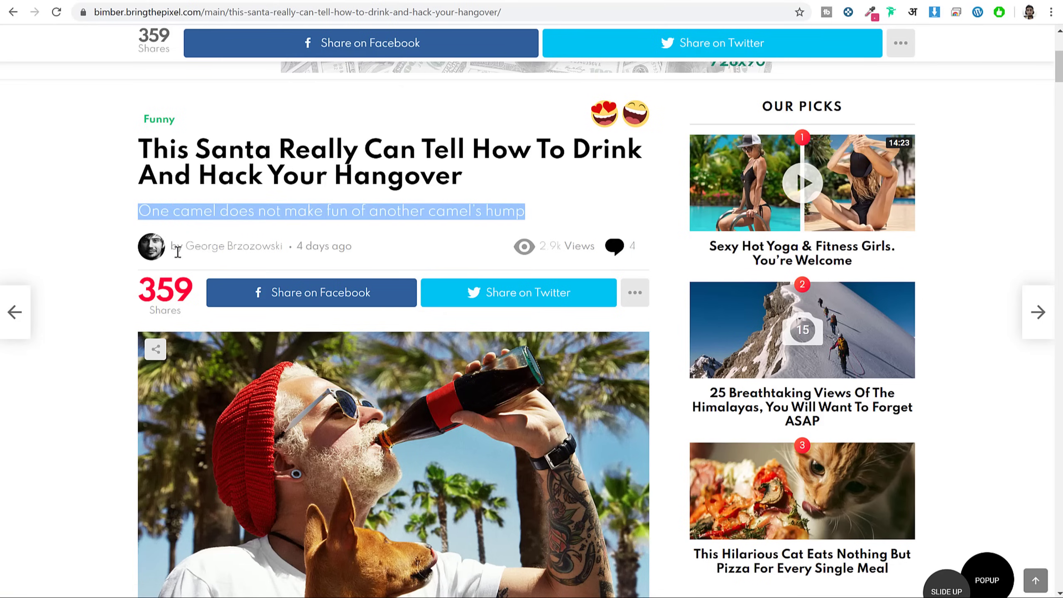
pyautogui.tripleClick(318, 246)
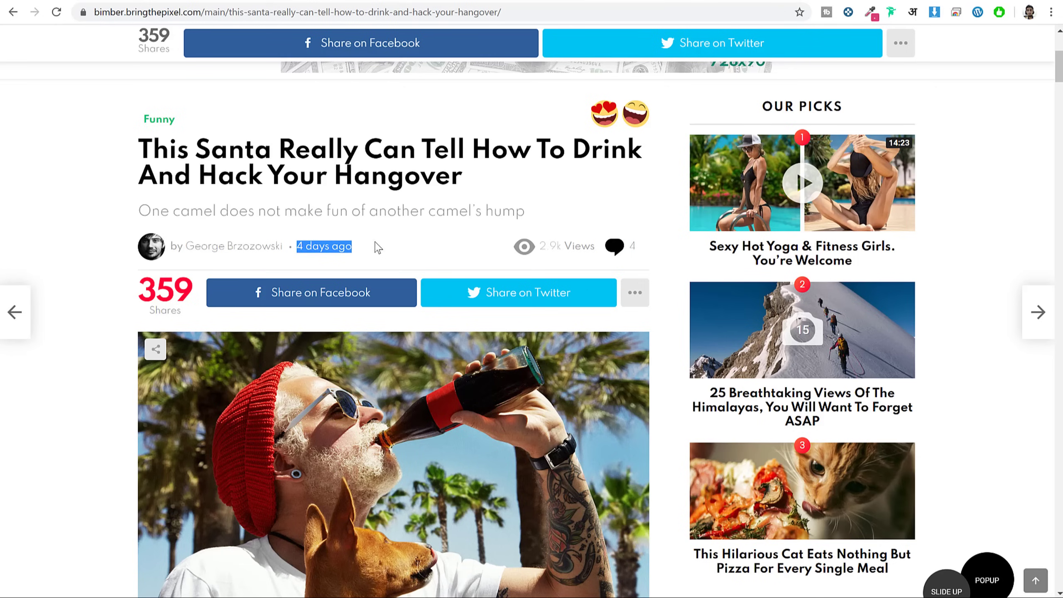
pyautogui.moveTo(563, 246); pyautogui.dragTo(544, 250)
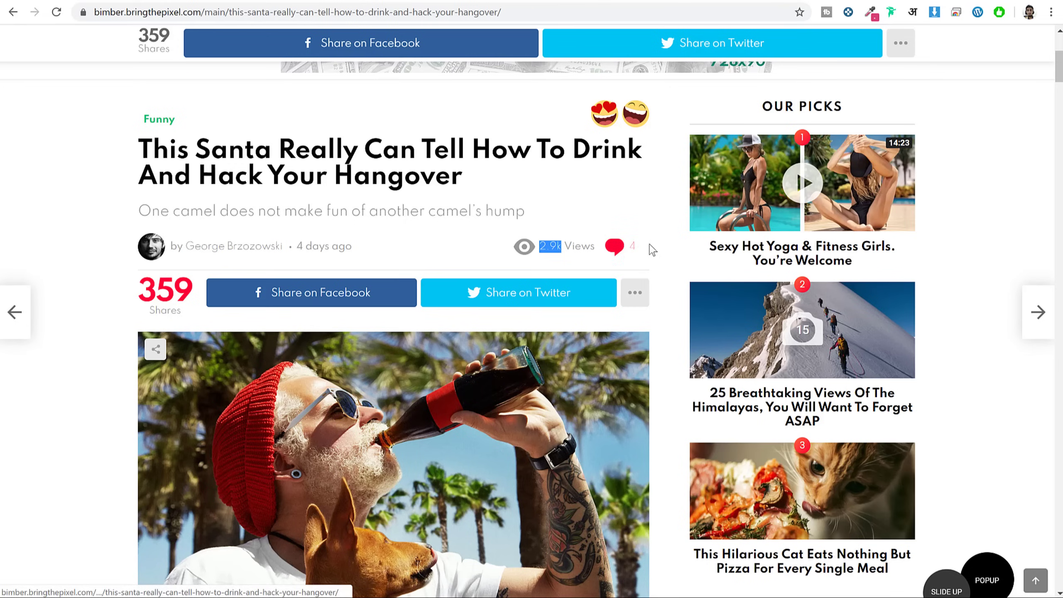
pyautogui.click(570, 222)
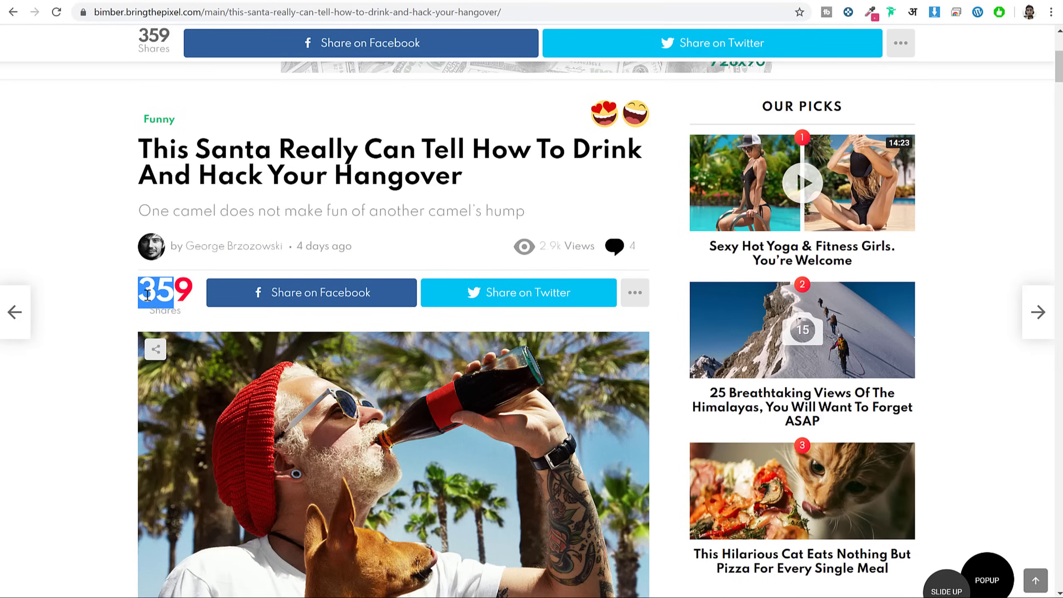
pyautogui.moveTo(565, 245); pyautogui.dragTo(546, 245)
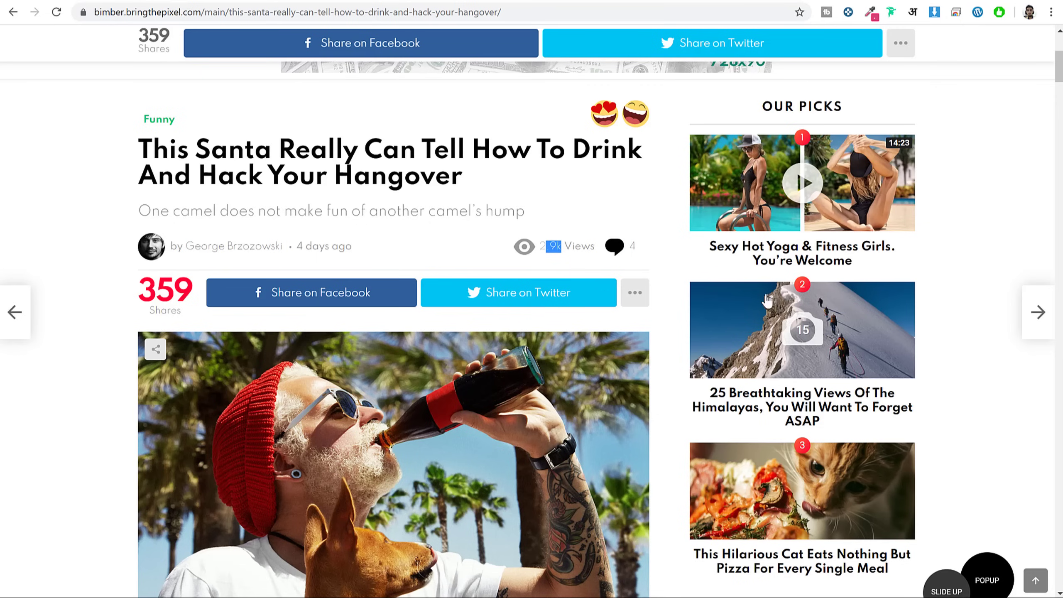
# Step: Scroll past the Santa article's main photo and intro to the '1. Image with share buttons' cat photo
pyautogui.scroll(-5, 1033, 205)
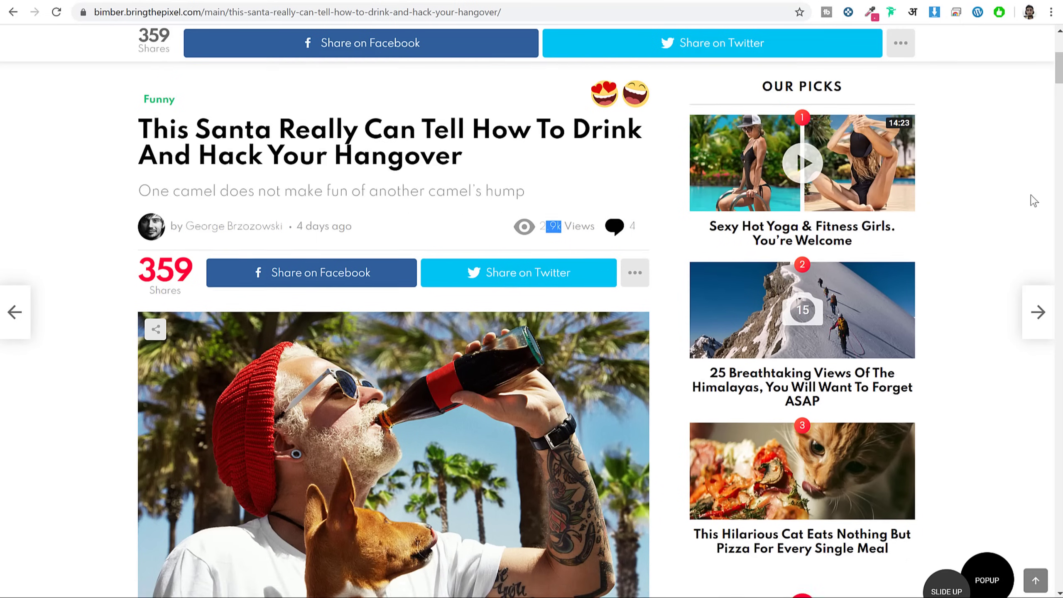
pyautogui.scroll(9, 404, 317)
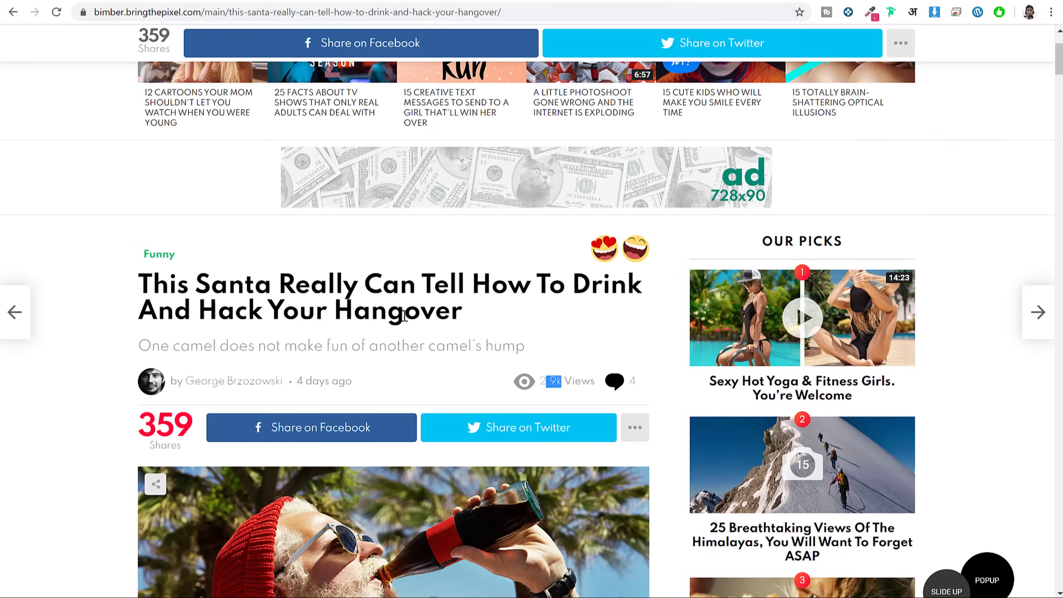
pyautogui.scroll(-3, 975, 161)
pyautogui.scroll(-10, 1002, 162)
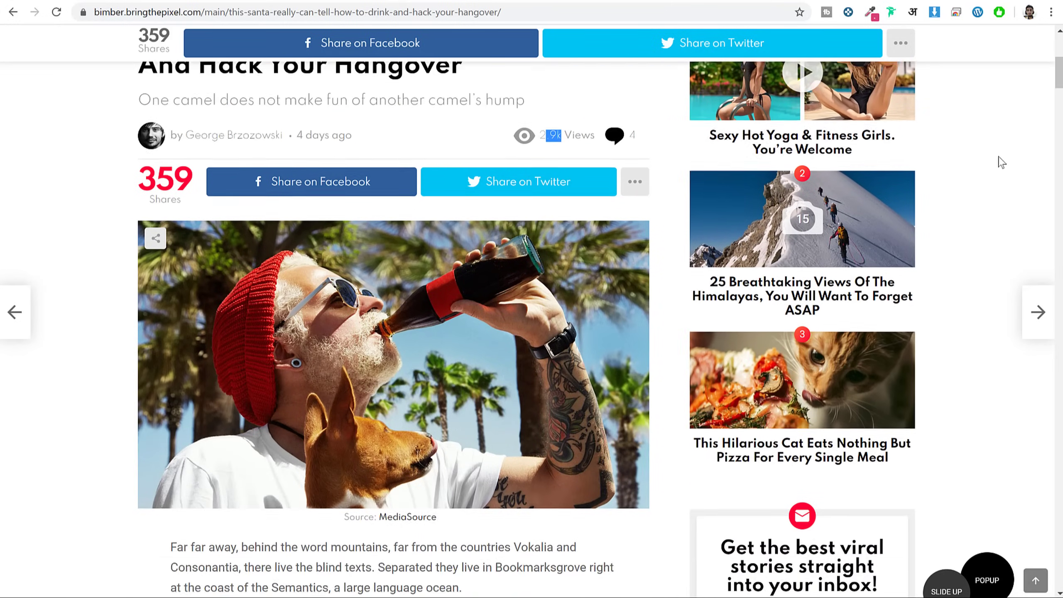
pyautogui.scroll(3, 1021, 155)
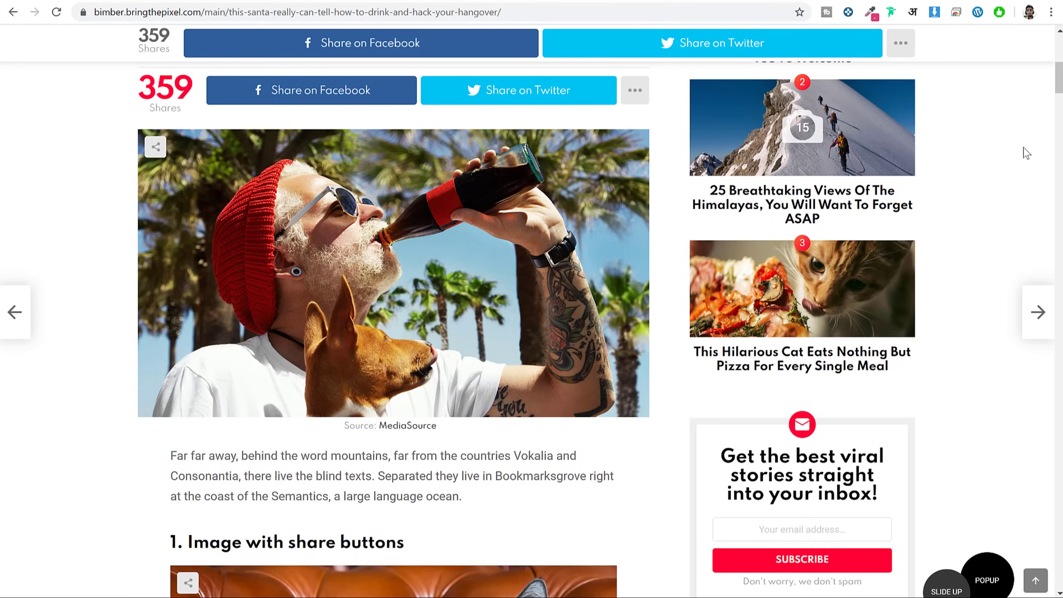
pyautogui.scroll(2, 1025, 154)
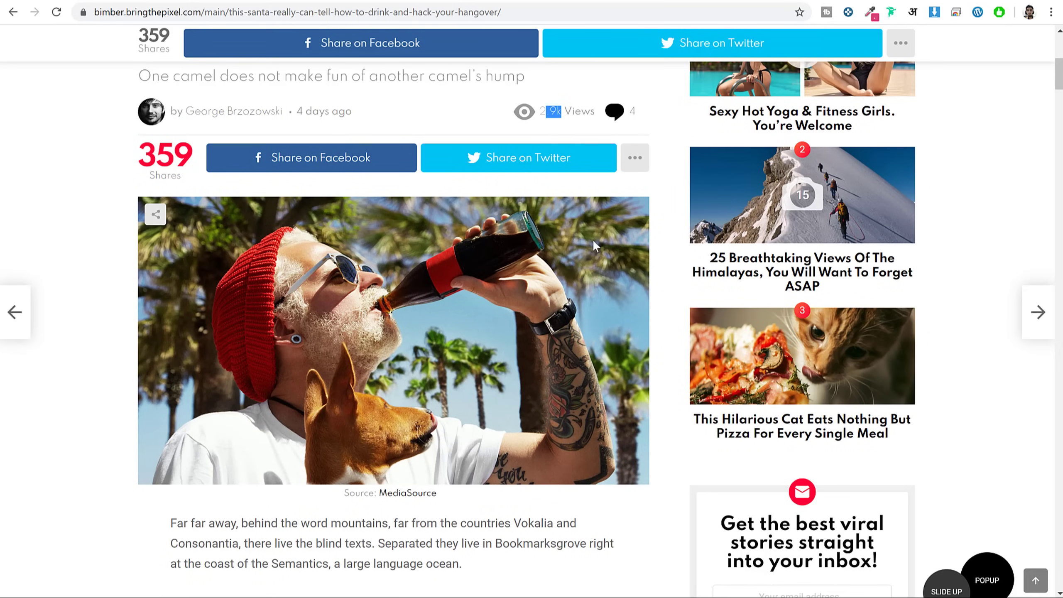
pyautogui.scroll(5, 609, 289)
pyautogui.scroll(-3, 466, 174)
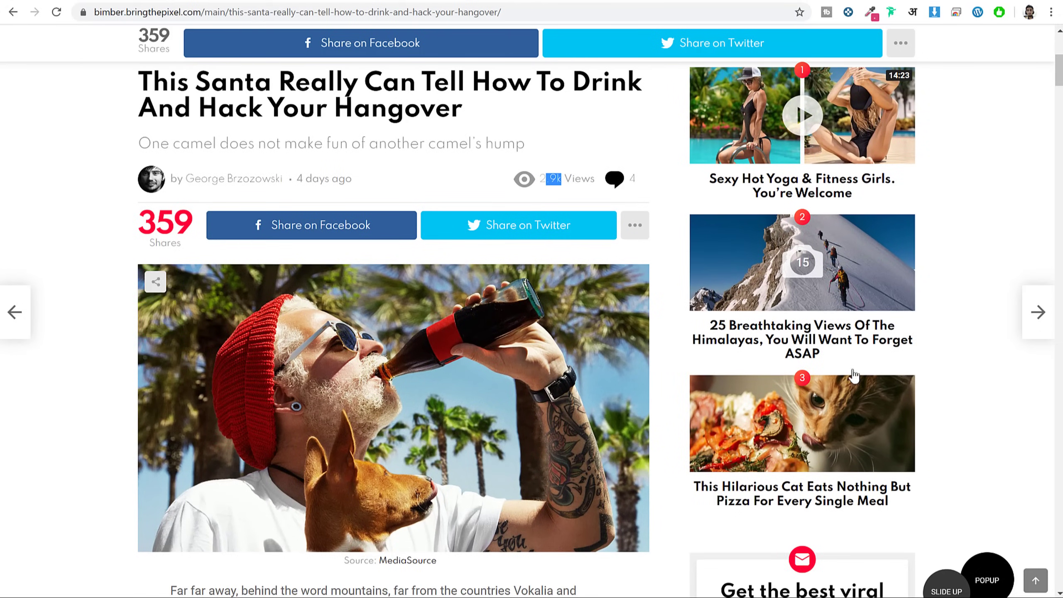
pyautogui.scroll(-2, 853, 375)
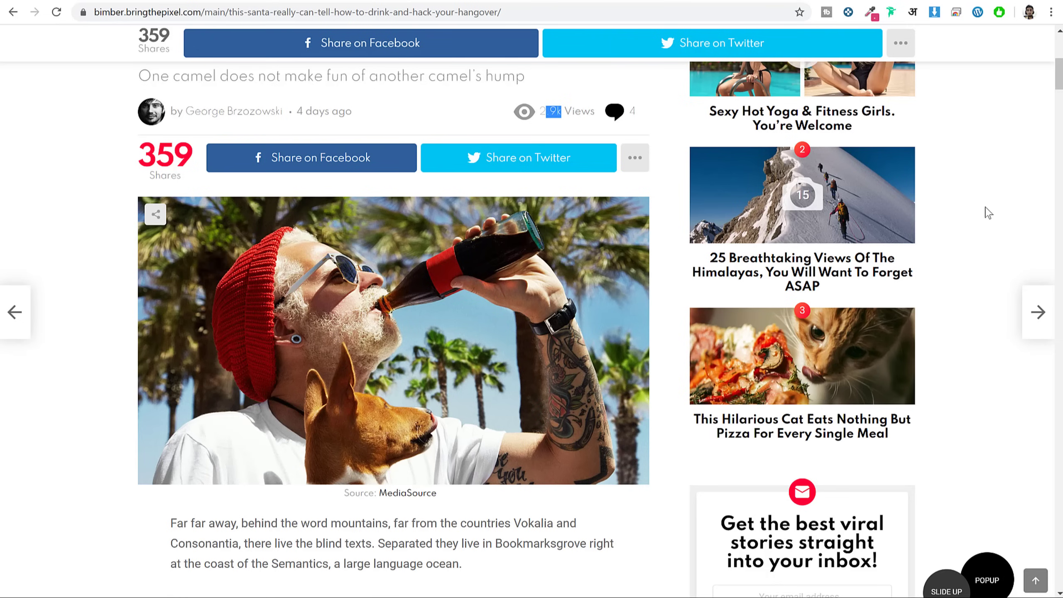
pyautogui.scroll(-3, 989, 213)
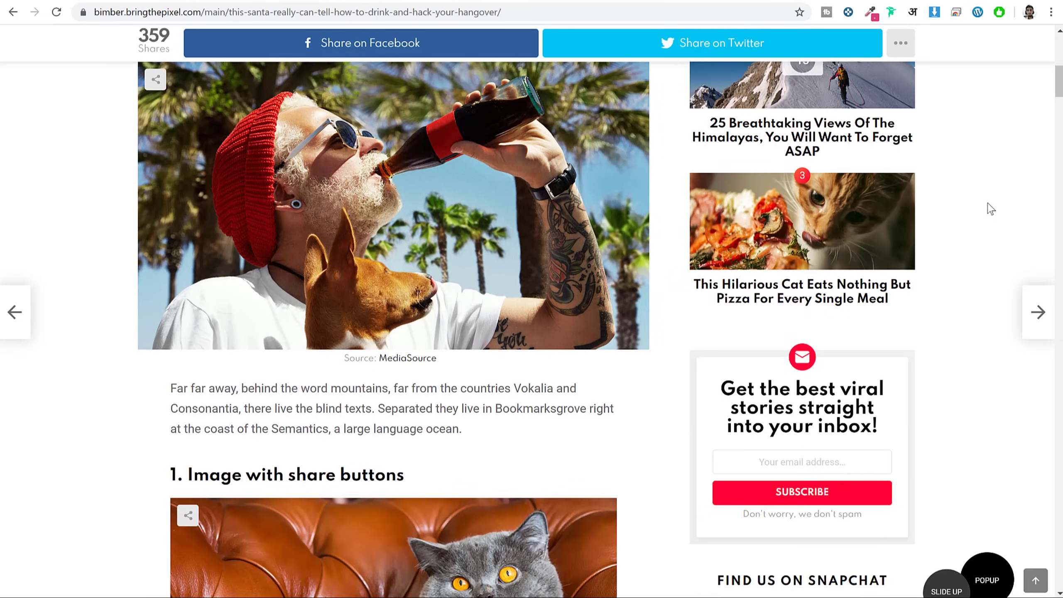
pyautogui.moveTo(389, 249)
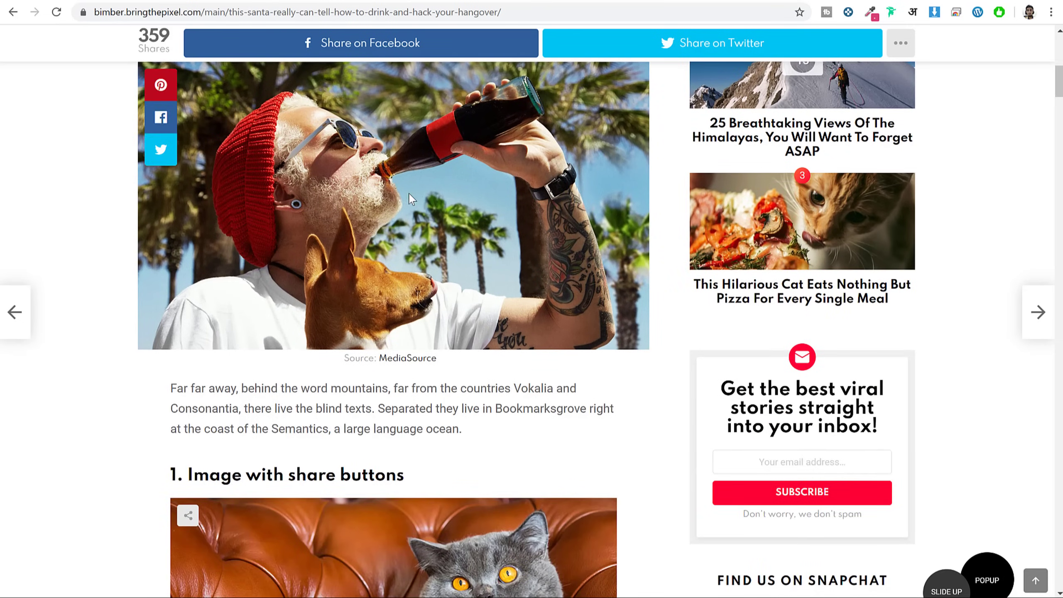
pyautogui.scroll(-3, 335, 251)
pyautogui.scroll(-3, 285, 222)
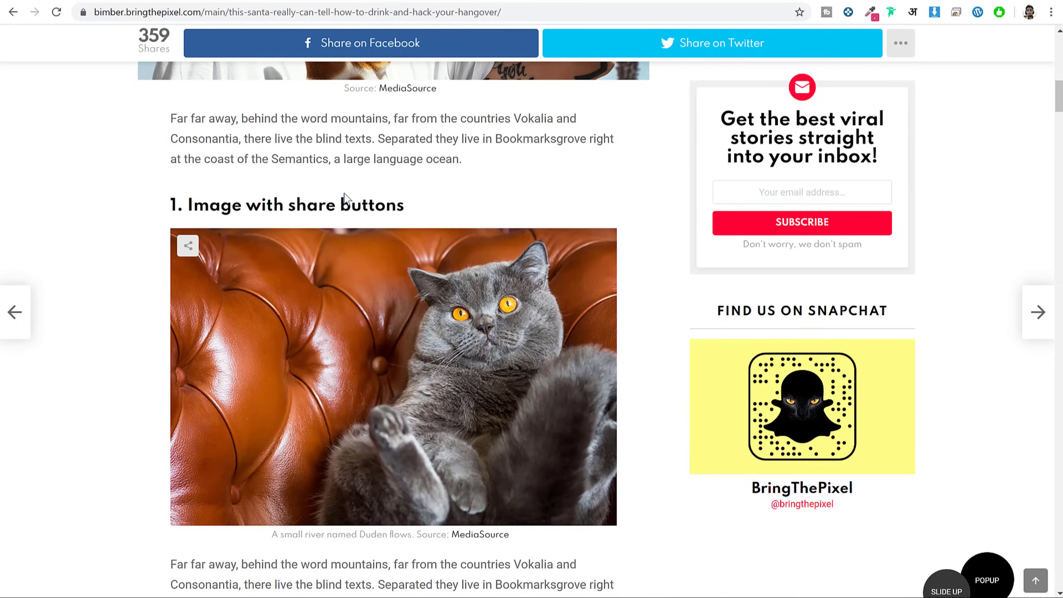
# Step: Scroll through the YouTube, Instagram and '9. Twitter responsive embed' sections to the AMP notice
pyautogui.scroll(-10, 481, 279)
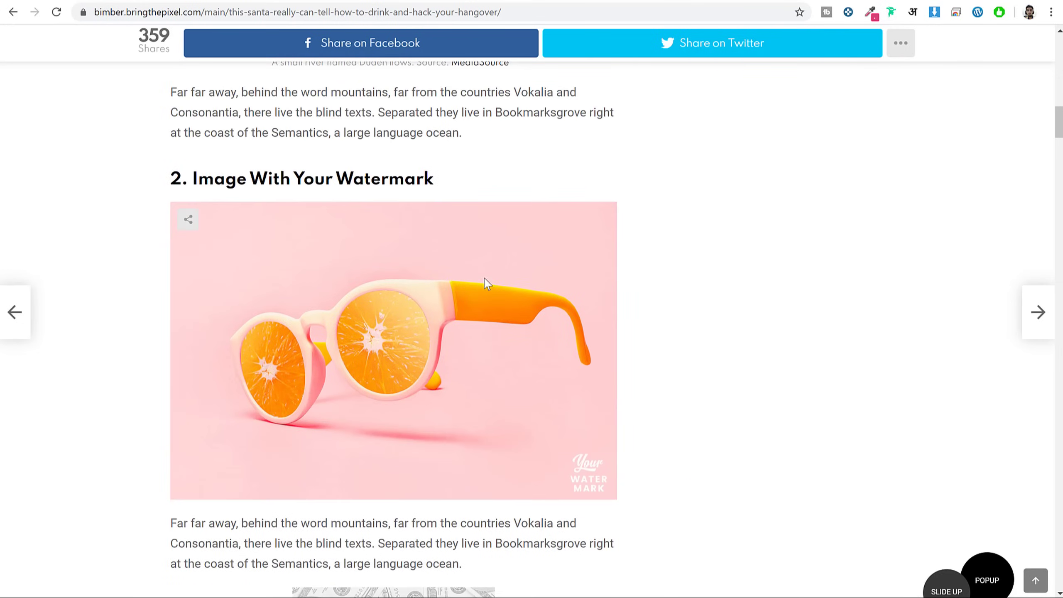
pyautogui.scroll(-10, 486, 279)
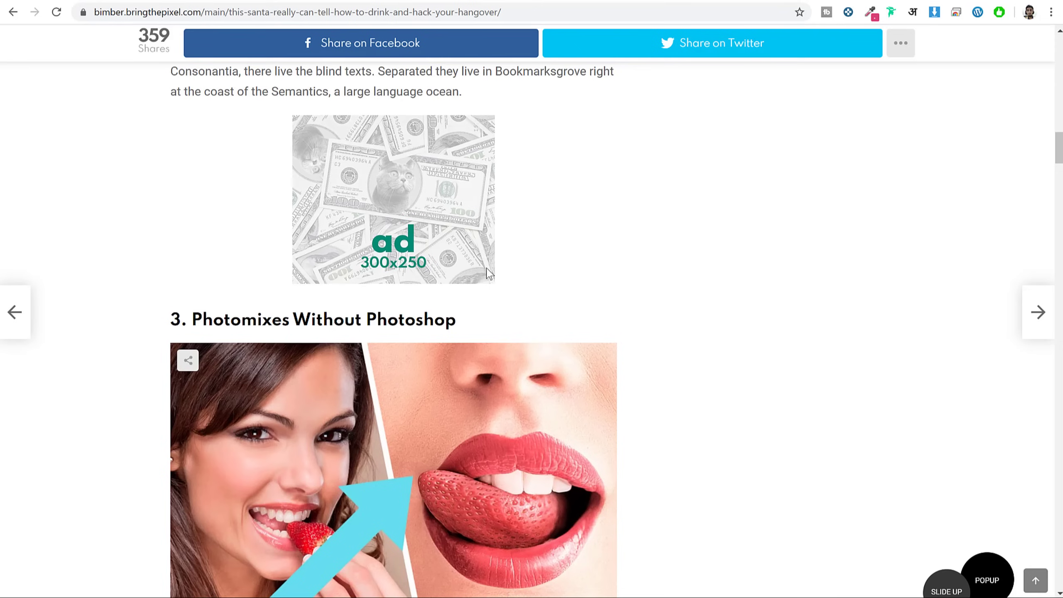
pyautogui.scroll(-12, 707, 256)
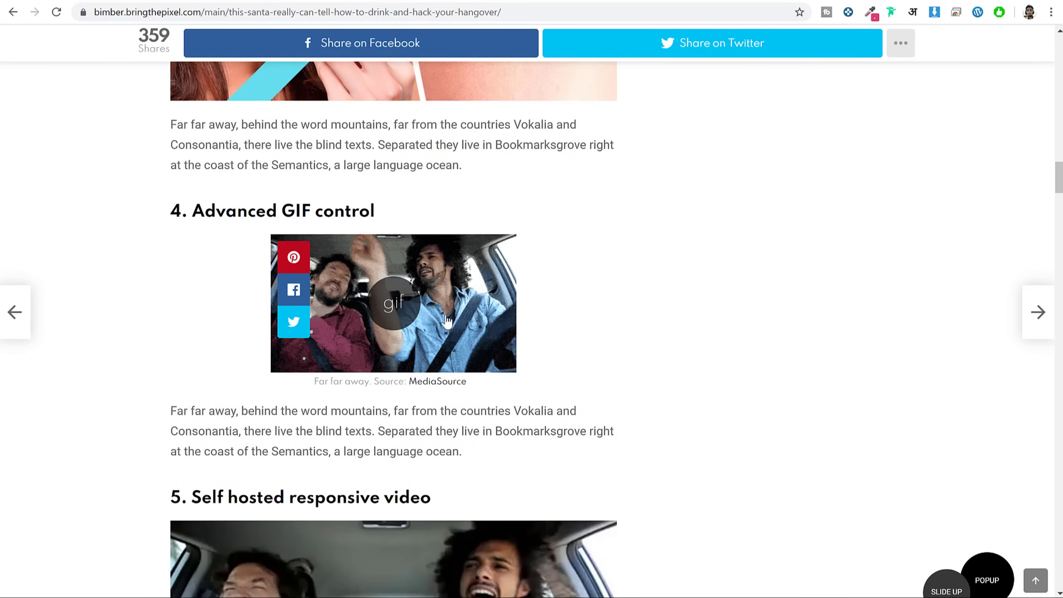
pyautogui.scroll(-8, 736, 284)
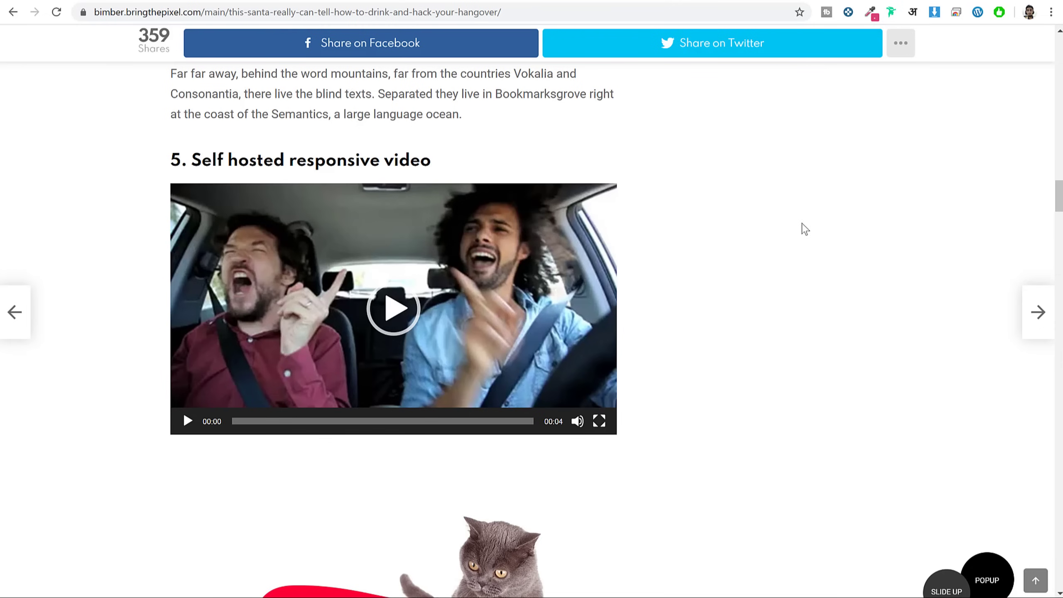
pyautogui.scroll(-15, 802, 242)
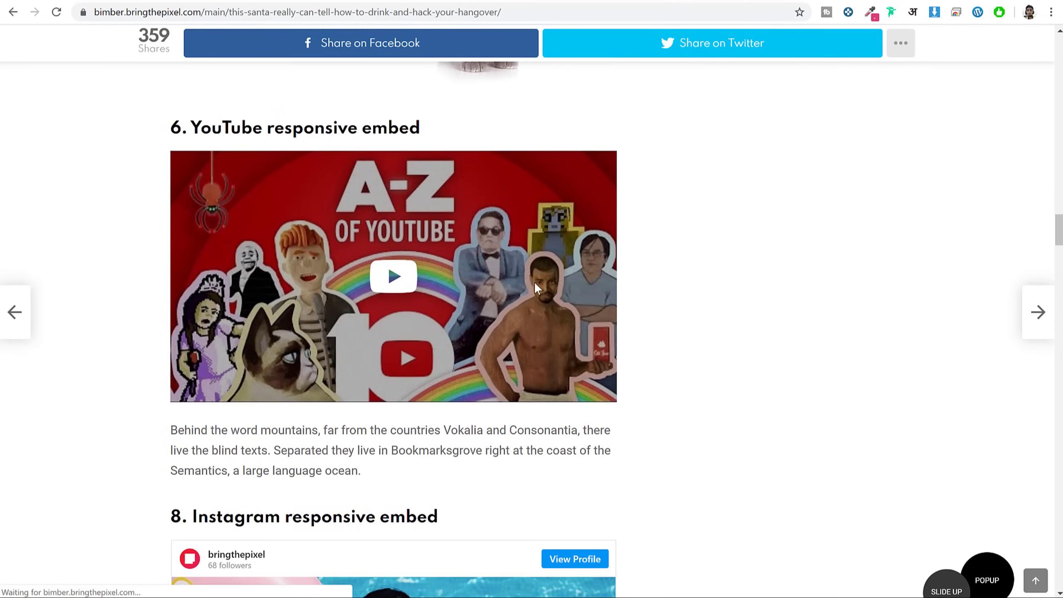
pyautogui.scroll(-6, 686, 259)
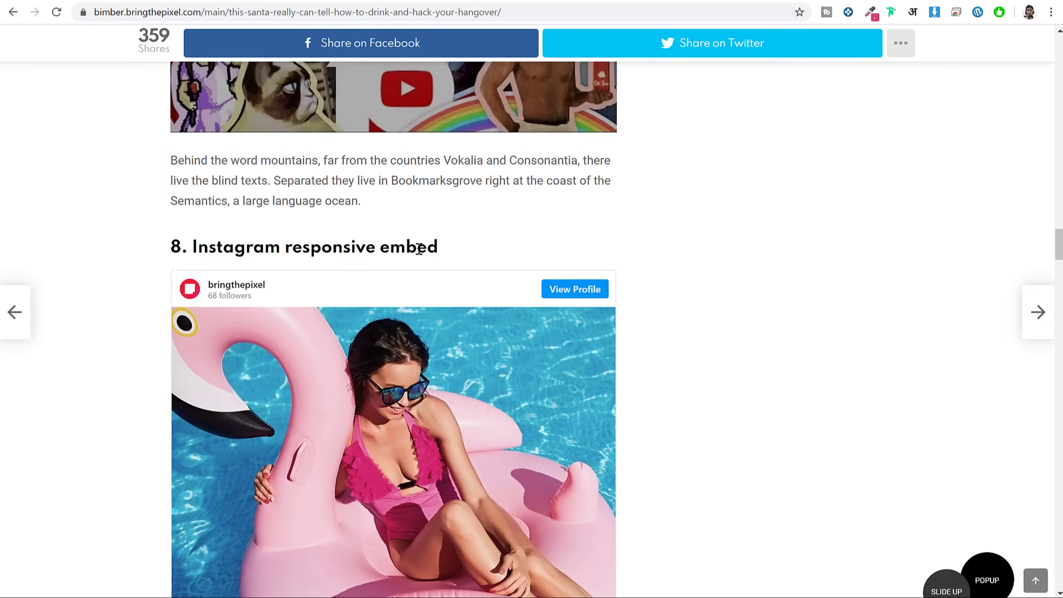
pyautogui.scroll(-17, 650, 310)
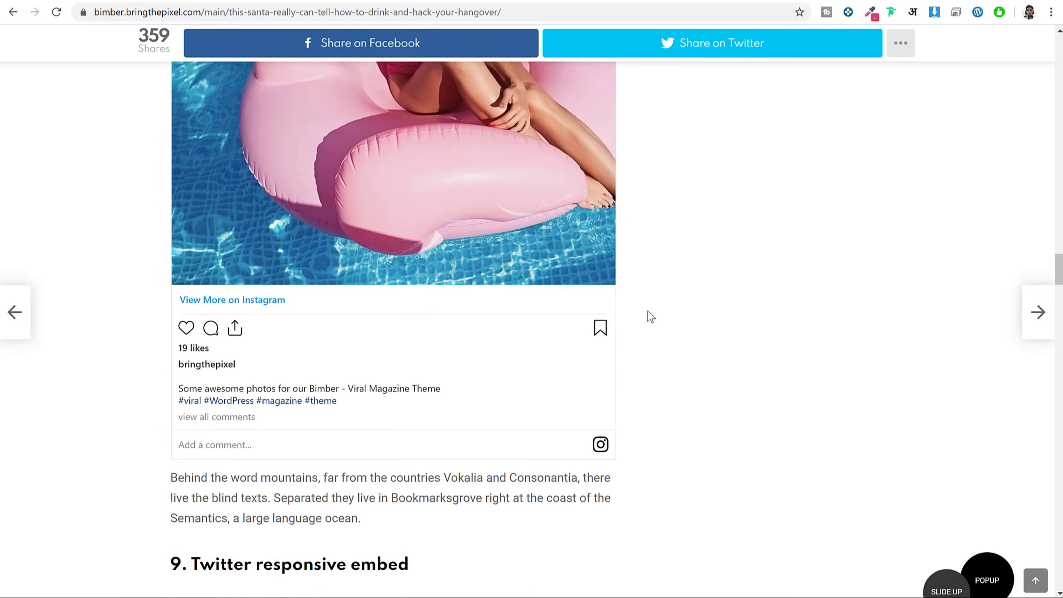
pyautogui.scroll(-5, 463, 358)
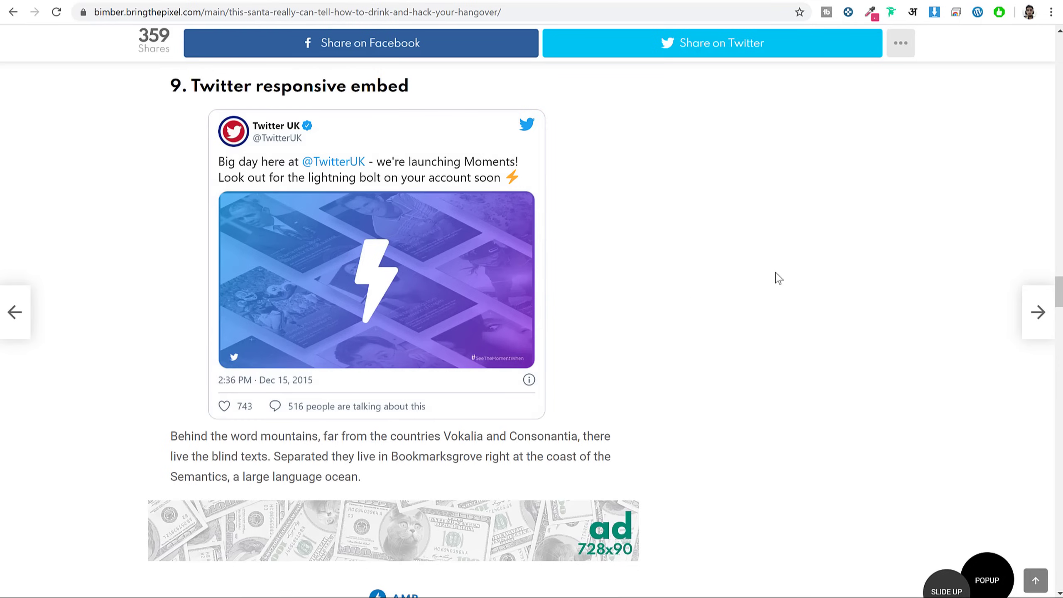
pyautogui.scroll(-3, 775, 279)
pyautogui.scroll(8, 744, 285)
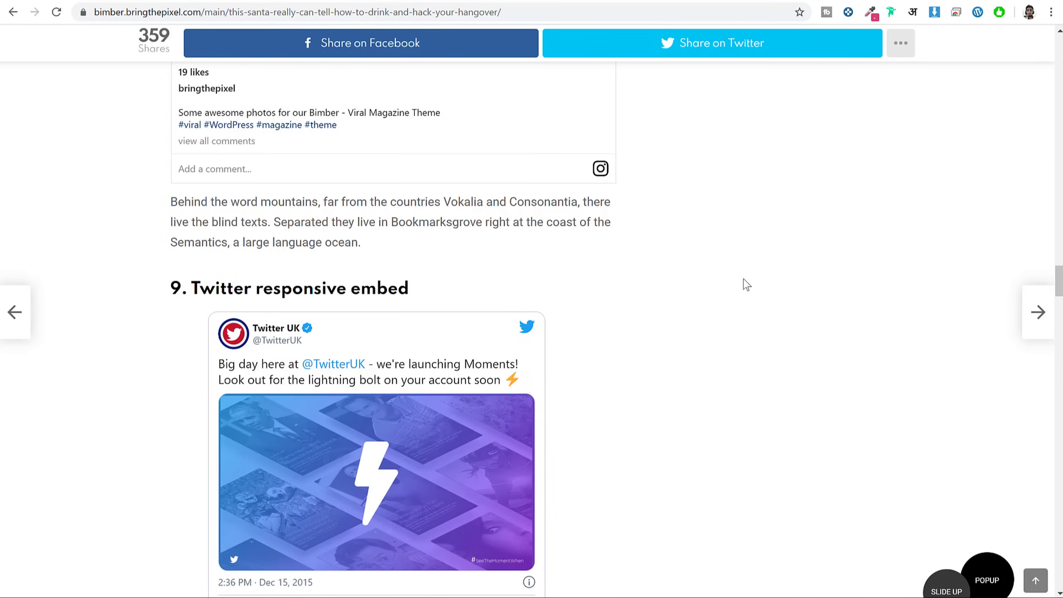
pyautogui.scroll(16, 744, 281)
pyautogui.scroll(-13, 745, 285)
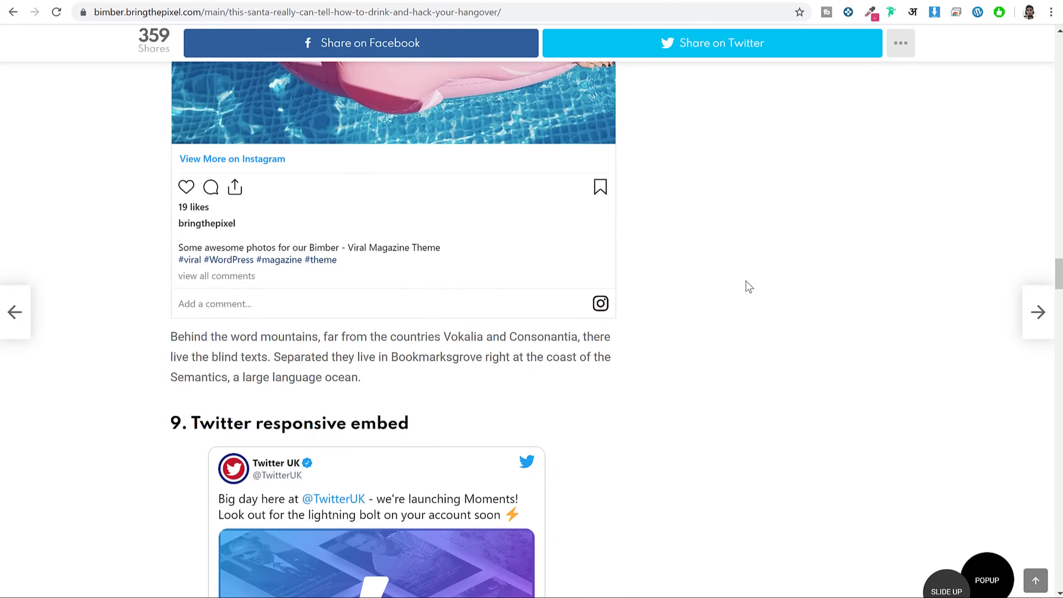
pyautogui.scroll(-8, 747, 287)
pyautogui.scroll(7, 739, 298)
pyautogui.scroll(-12, 734, 304)
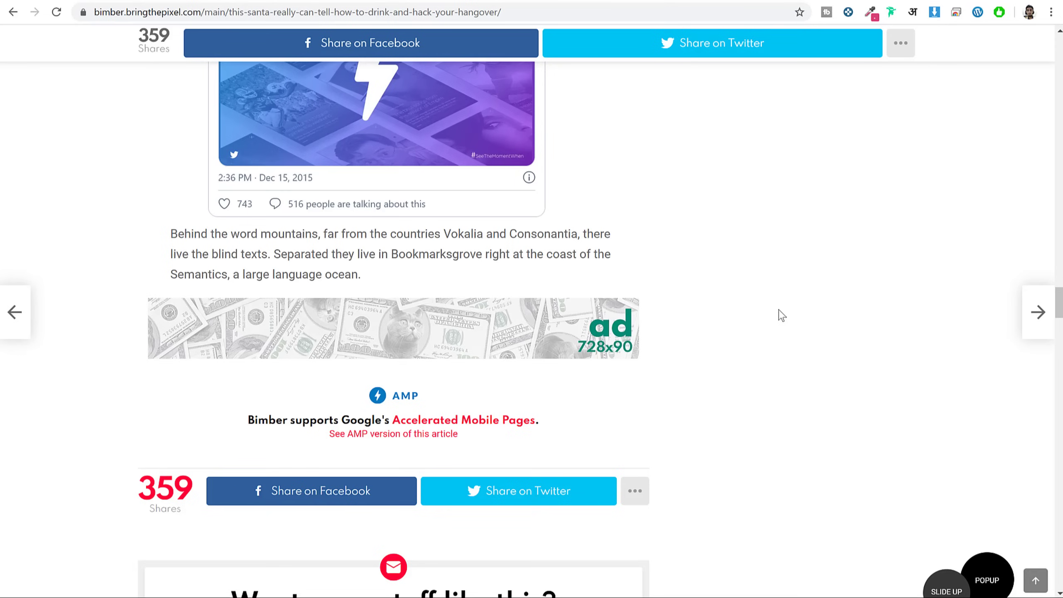
# Step: Scroll to the What's Your Reaction section and give the article a LOVE reaction
pyautogui.scroll(-5, 795, 331)
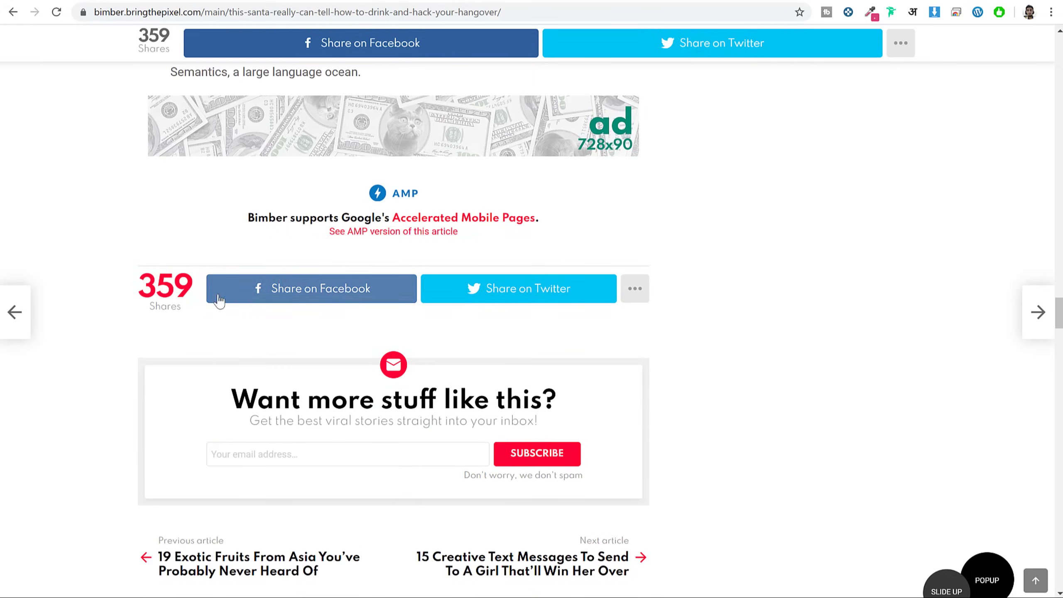
pyautogui.scroll(-5, 733, 283)
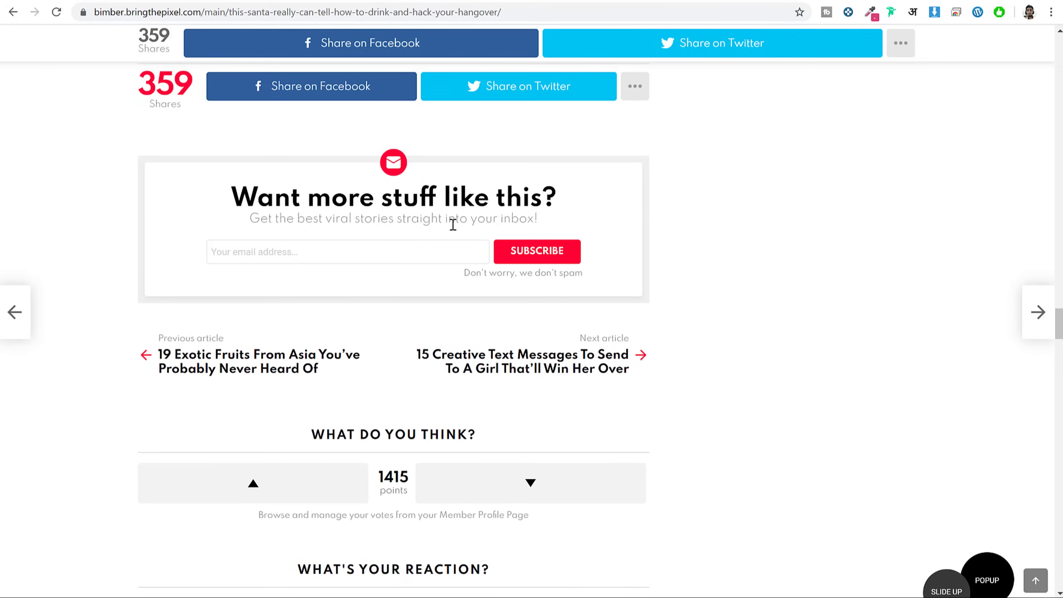
pyautogui.scroll(-3, 744, 260)
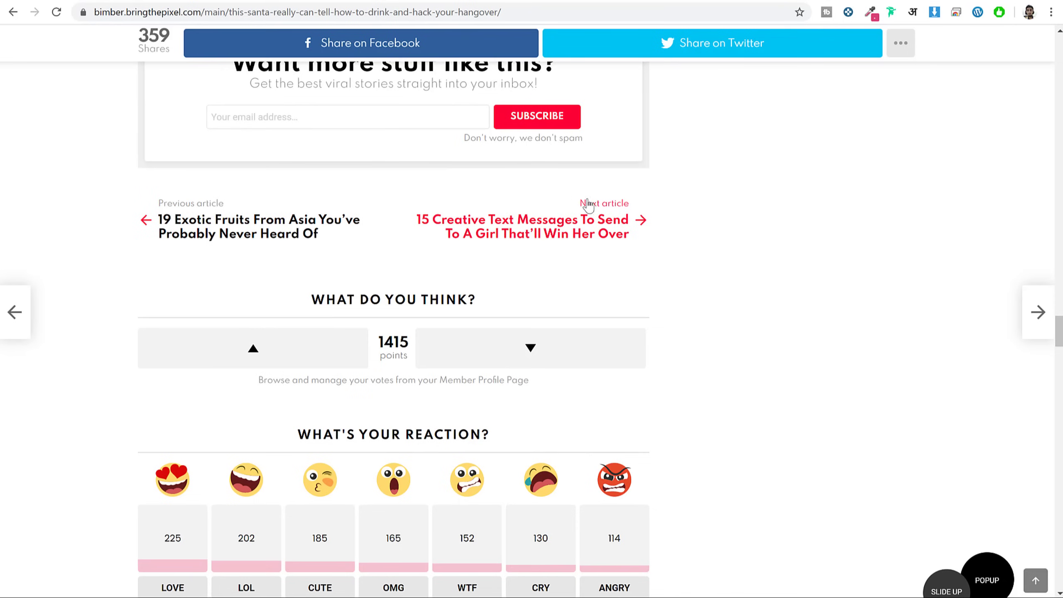
pyautogui.scroll(-3, 754, 293)
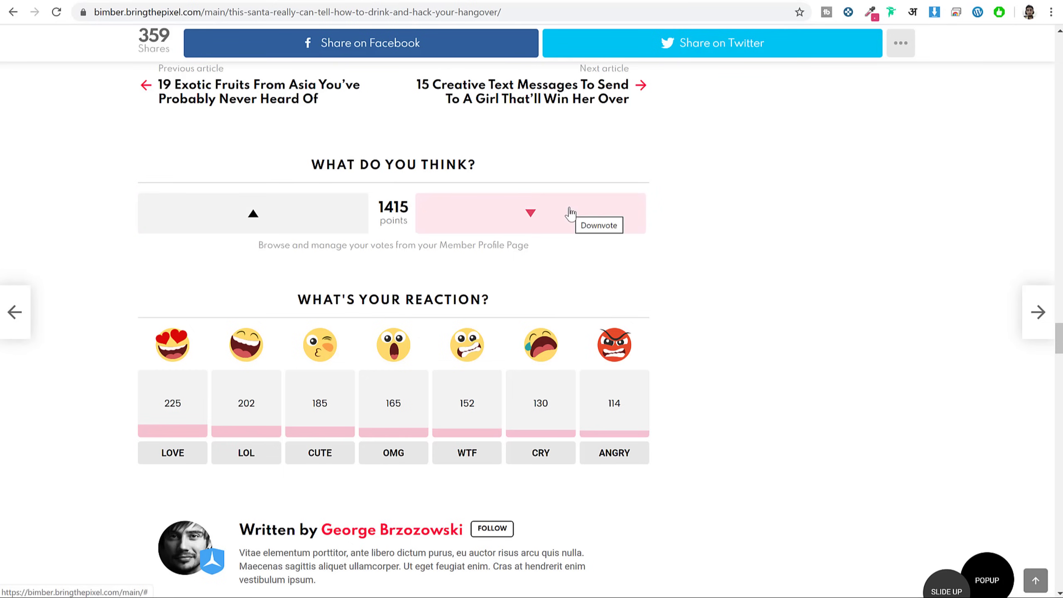
pyautogui.scroll(-3, 798, 183)
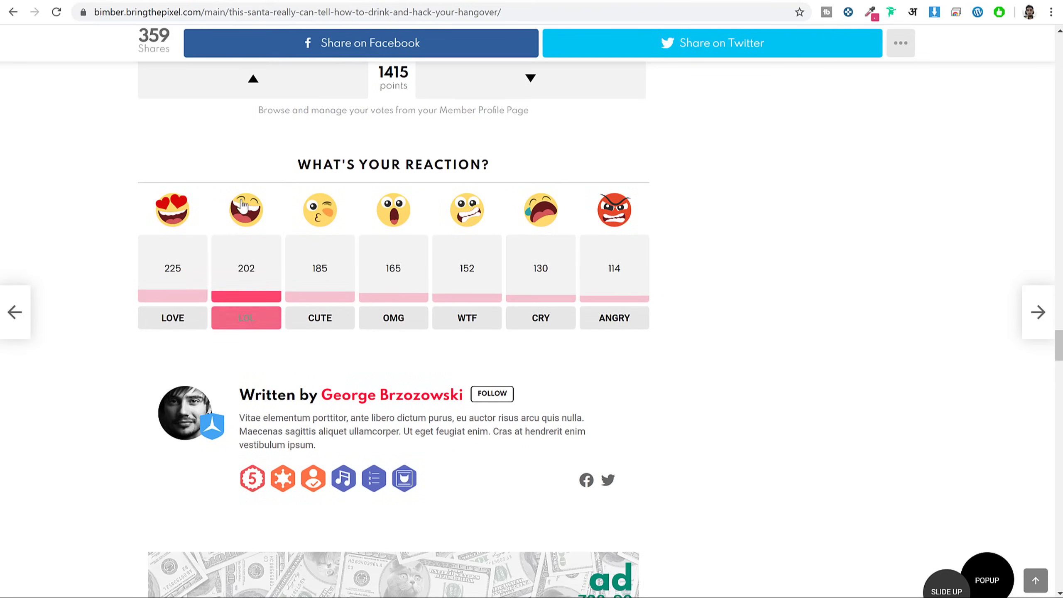
pyautogui.moveTo(296, 164); pyautogui.dragTo(476, 156)
pyautogui.click(476, 156)
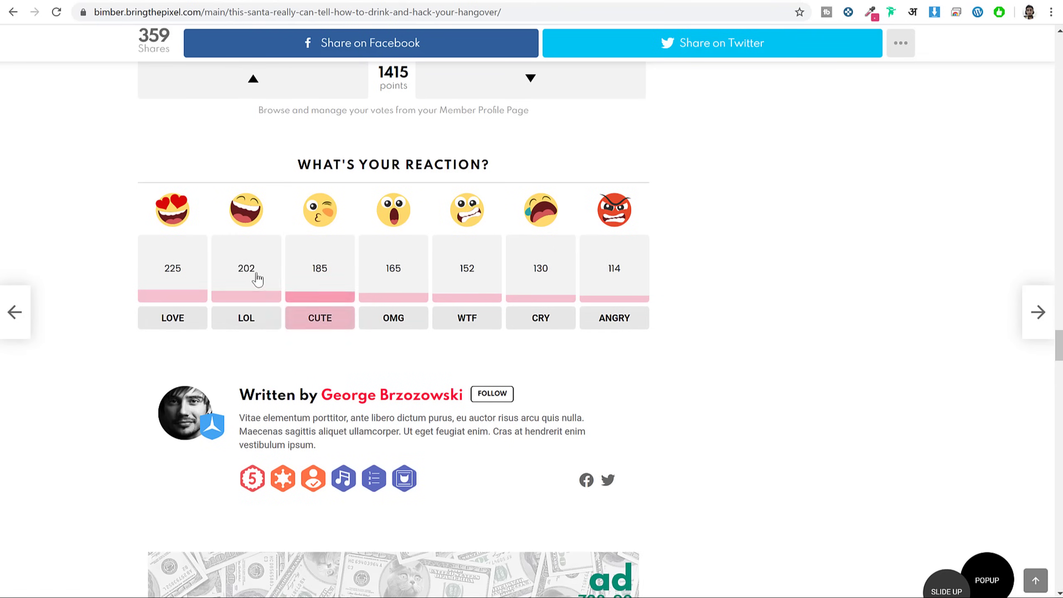
pyautogui.click(148, 280)
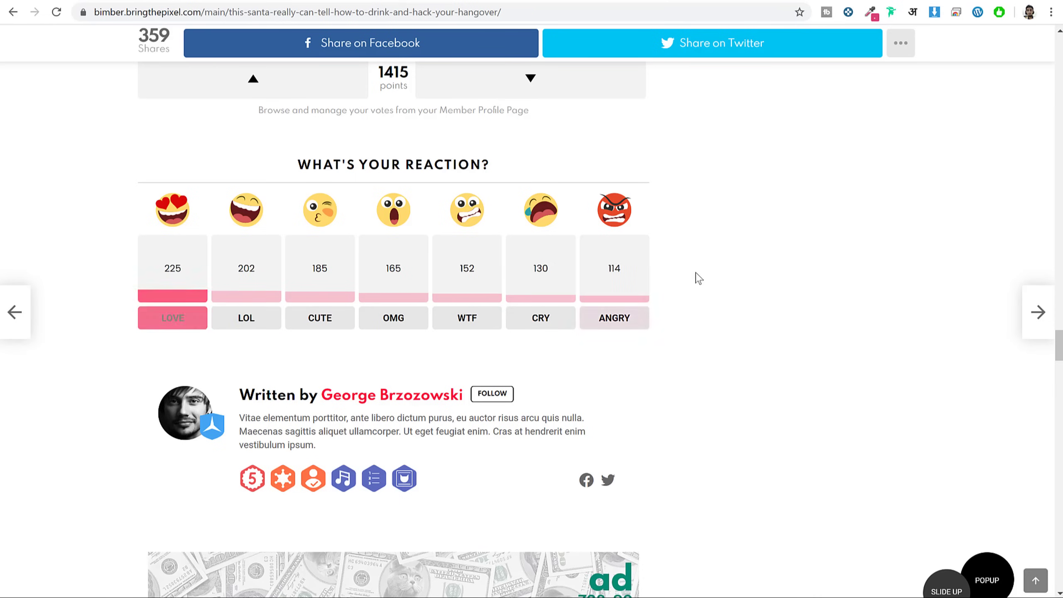
pyautogui.scroll(-5, 695, 278)
# Step: Skim the You May Also Like and More From: Funny grids and sponsored links, then scroll back up
pyautogui.click(813, 239)
pyautogui.scroll(2, 813, 240)
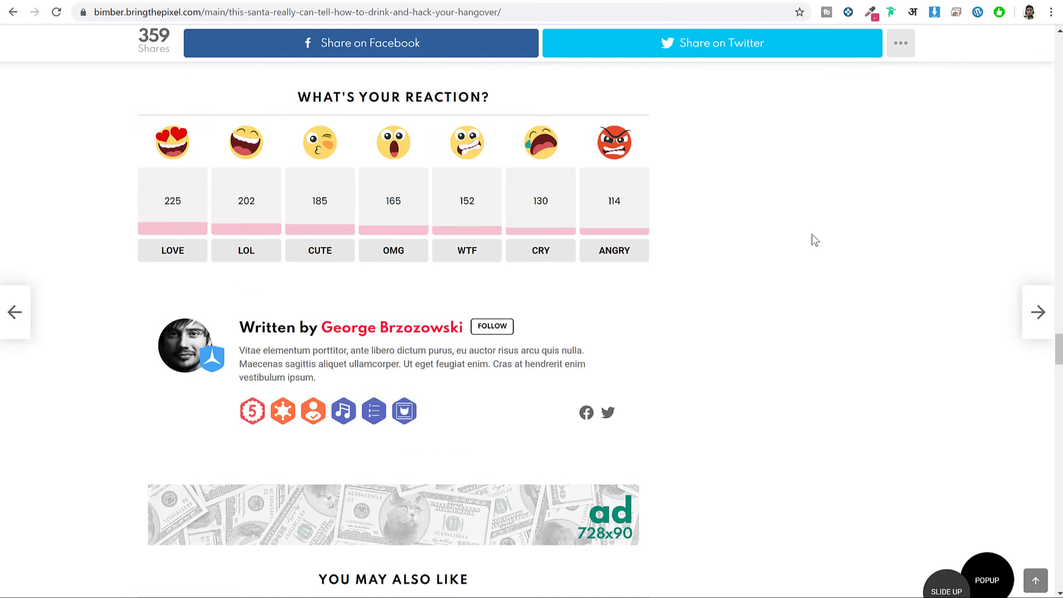
pyautogui.scroll(-2, 813, 239)
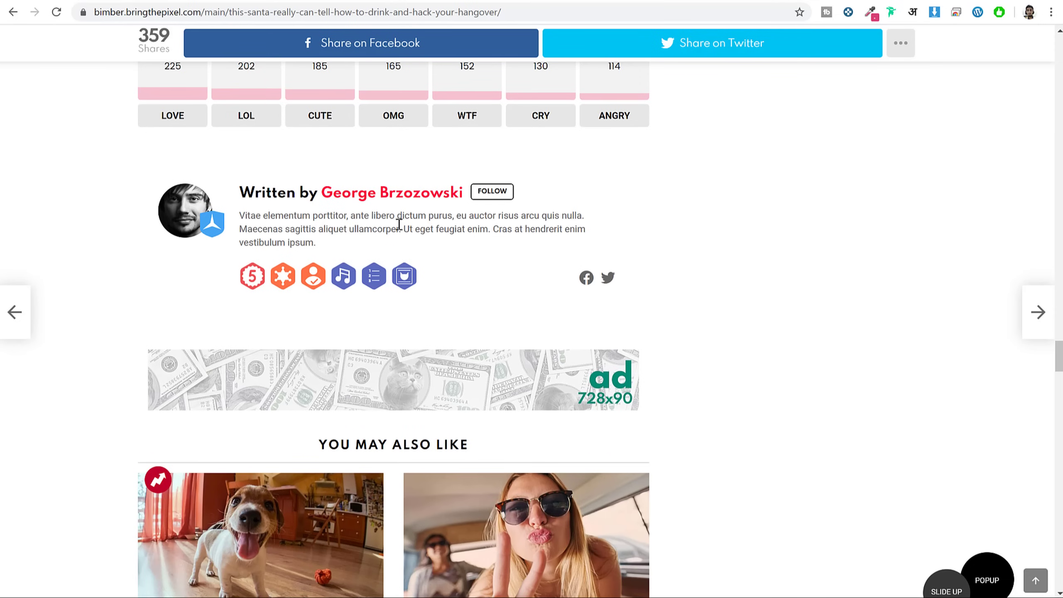
pyautogui.scroll(-7, 731, 264)
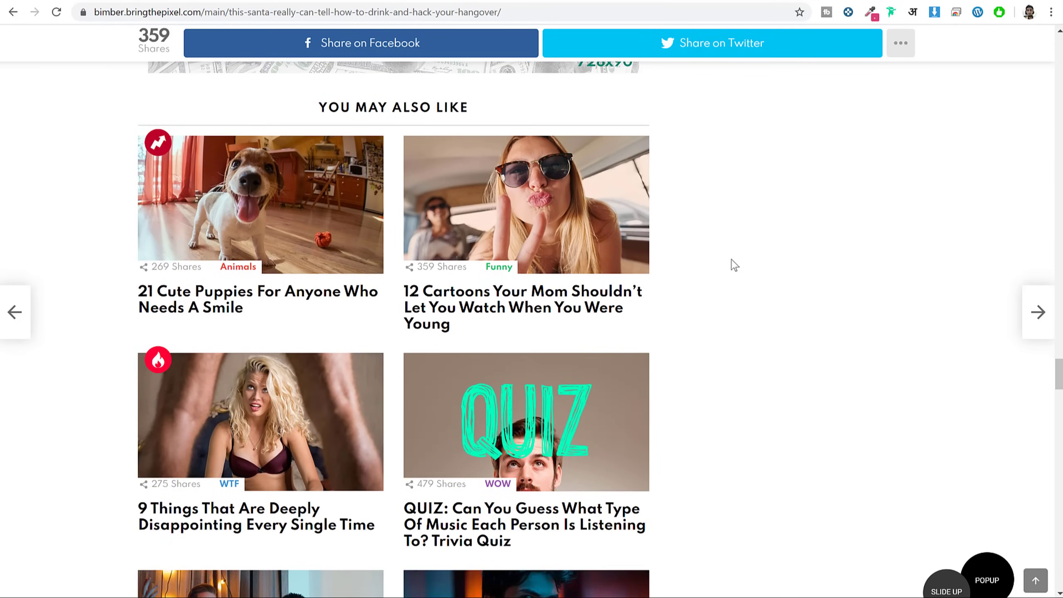
pyautogui.scroll(-15, 681, 318)
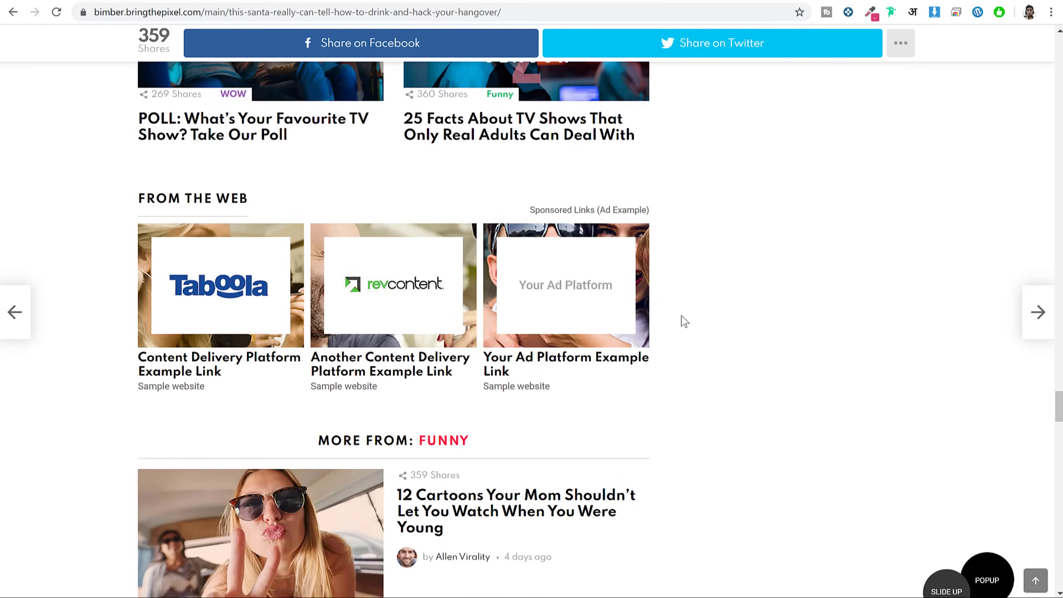
pyautogui.scroll(6, 685, 317)
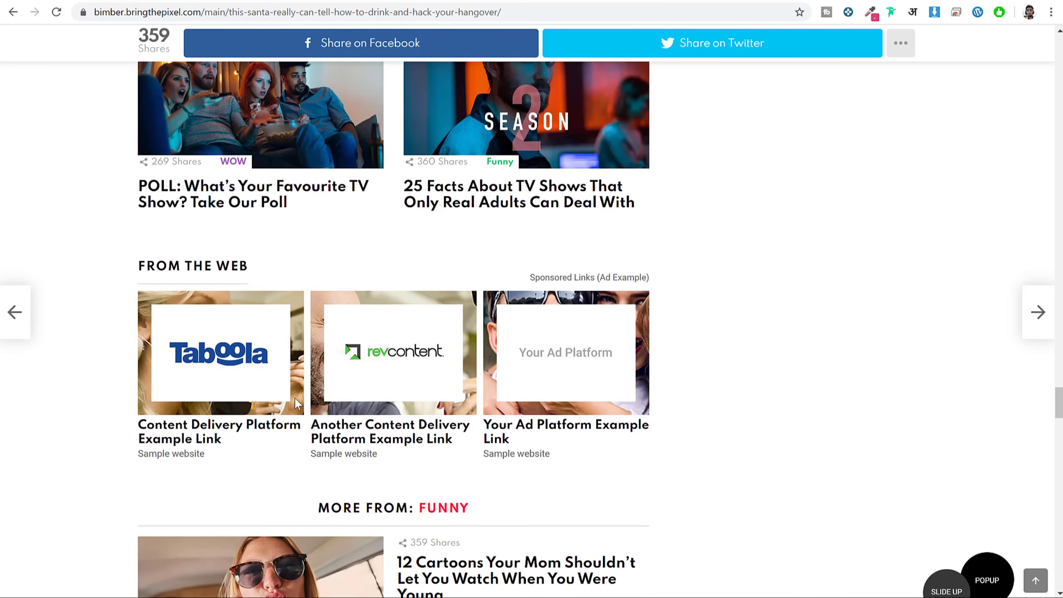
pyautogui.scroll(7, 691, 349)
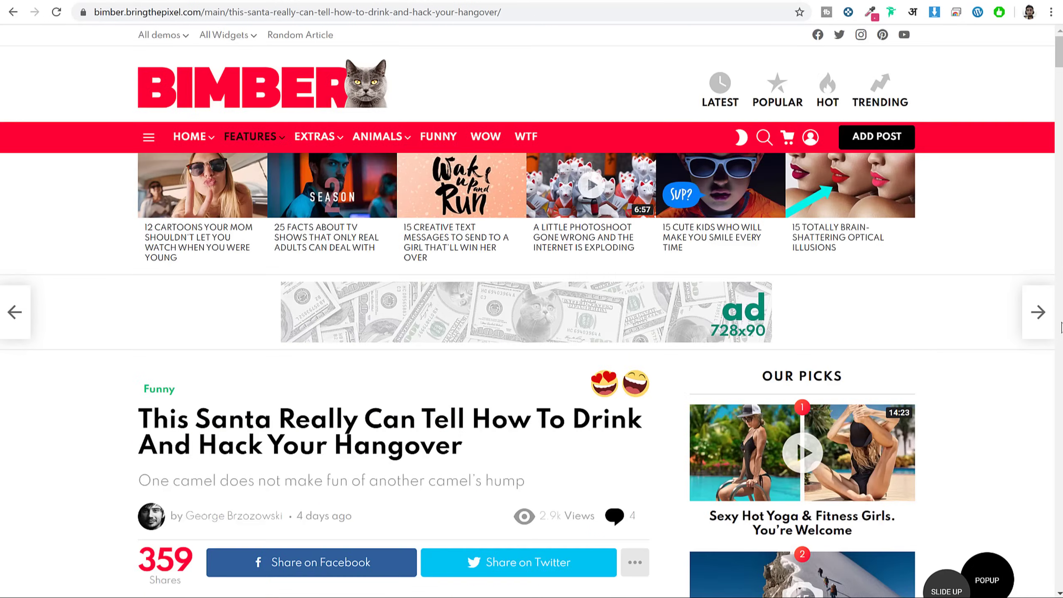
pyautogui.scroll(-8, 1061, 327)
pyautogui.scroll(8, 1062, 324)
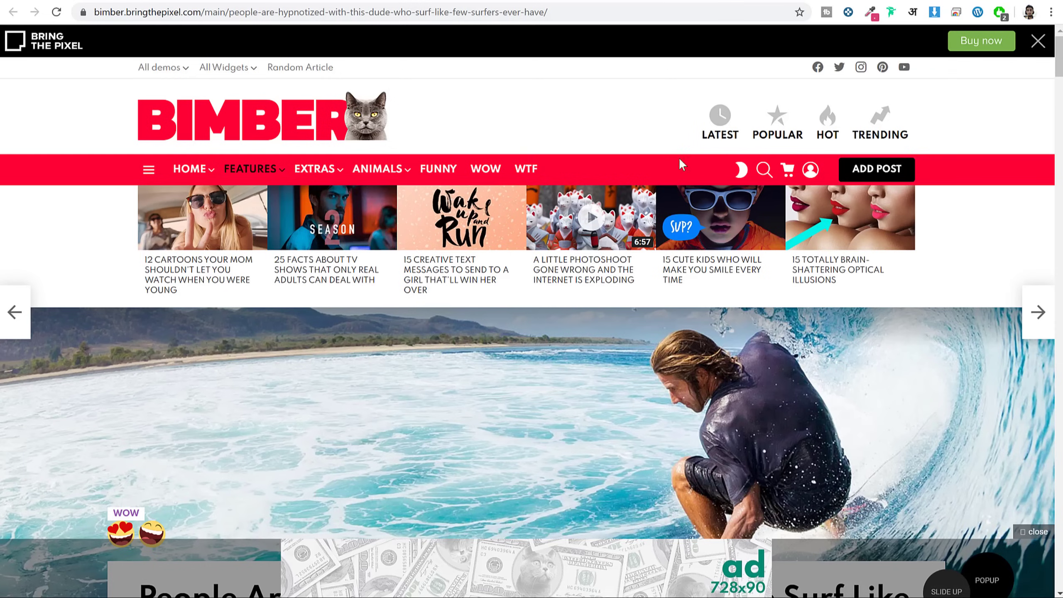
# Step: Read down the surfer article, selecting and then clearing its title along the way
pyautogui.scroll(-4, 930, 267)
pyautogui.scroll(1, 934, 270)
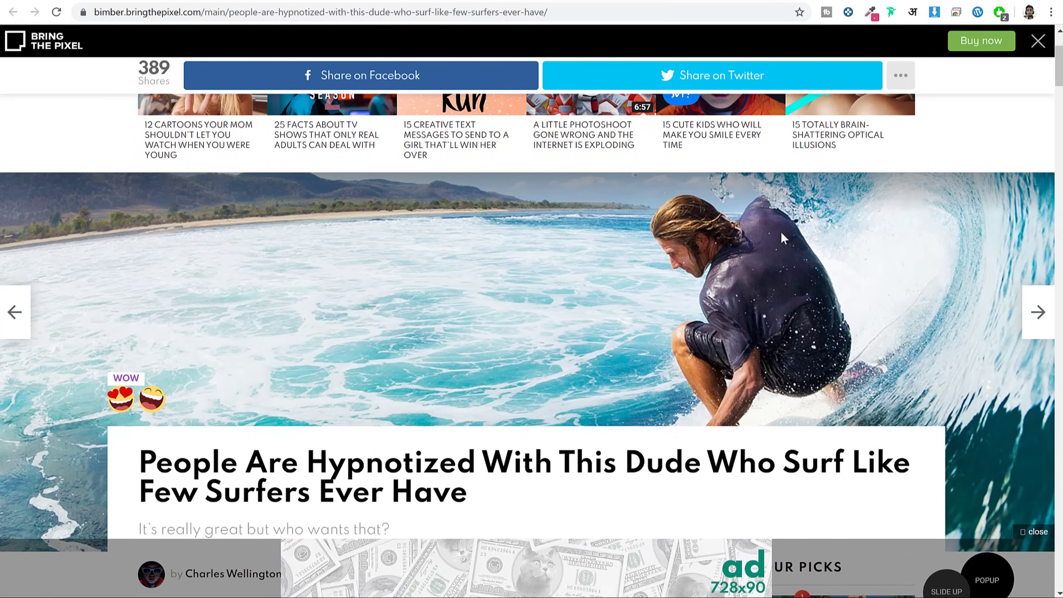
pyautogui.scroll(-2, 592, 280)
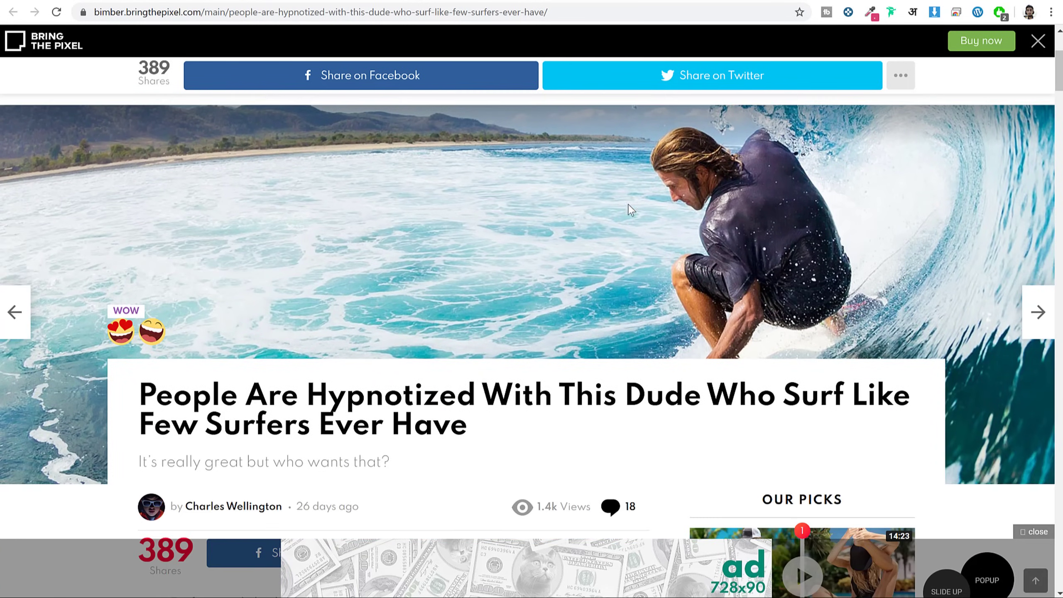
pyautogui.scroll(-5, 629, 209)
pyautogui.moveTo(134, 195); pyautogui.dragTo(511, 227)
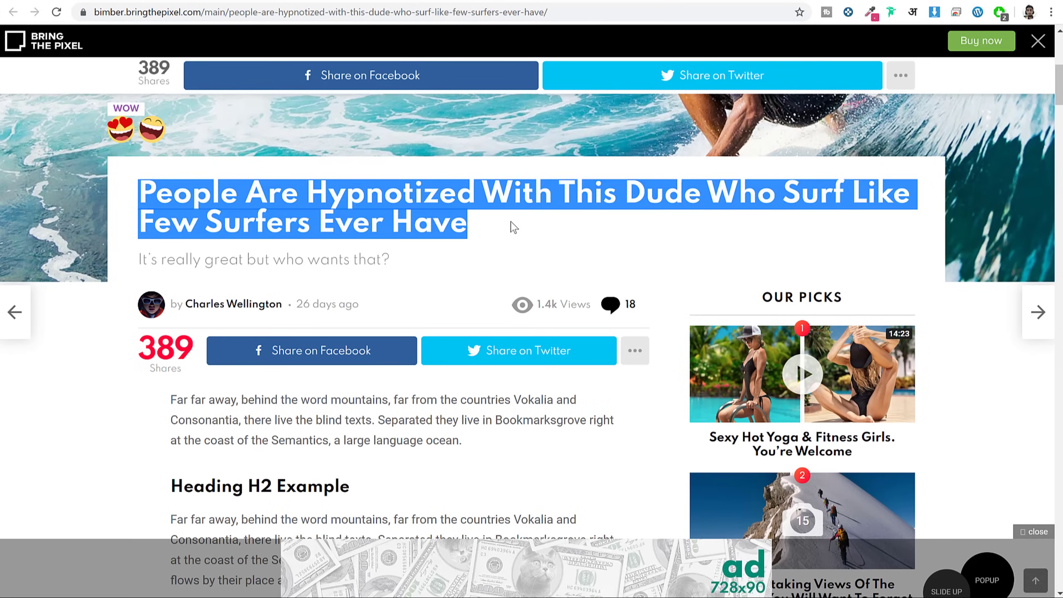
pyautogui.click(519, 227)
pyautogui.scroll(-15, 827, 302)
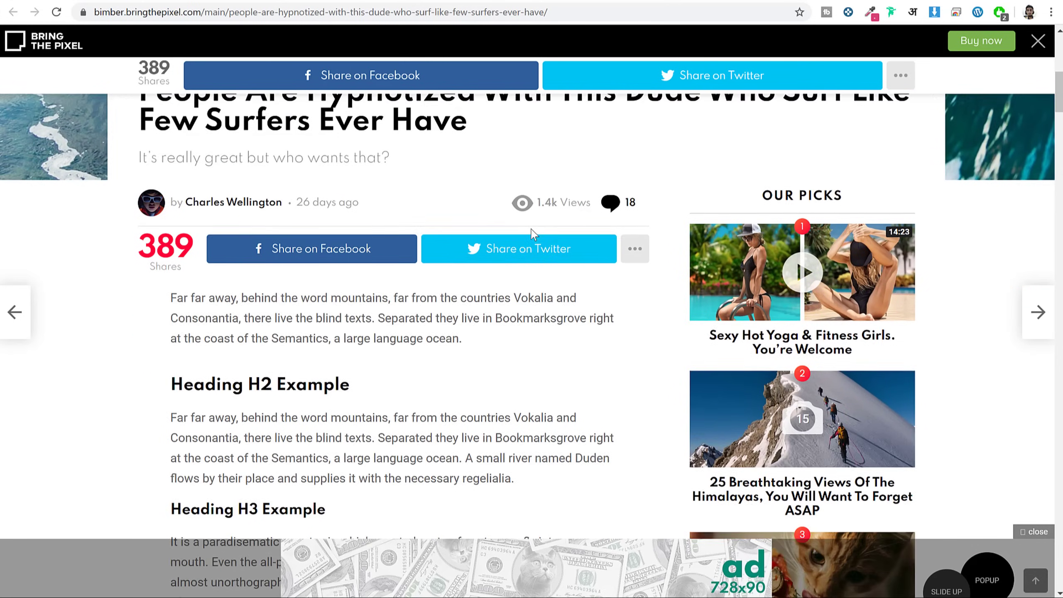
pyautogui.scroll(-3, 828, 303)
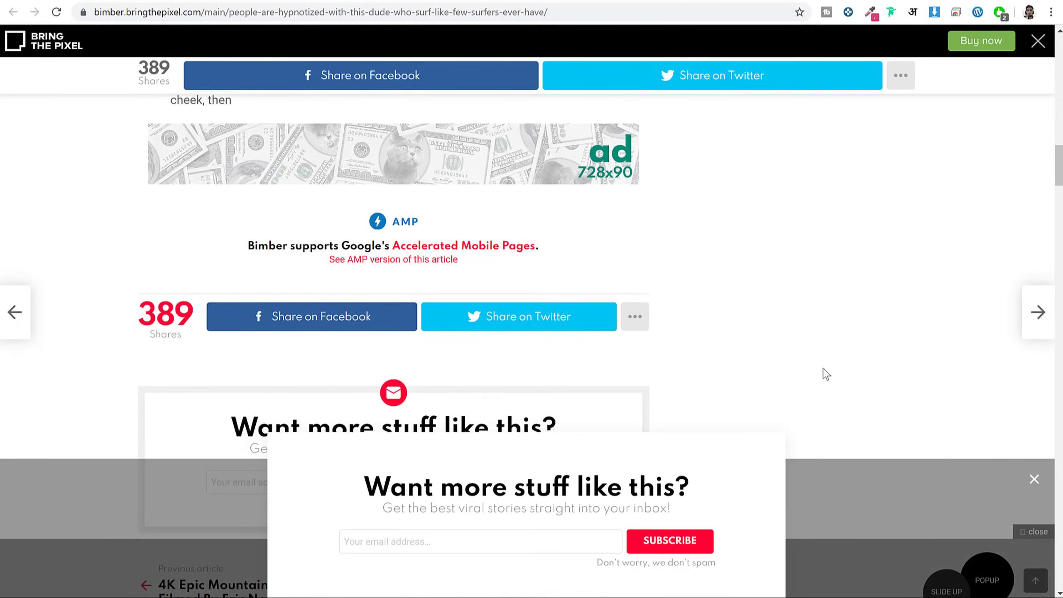
pyautogui.scroll(20, 823, 369)
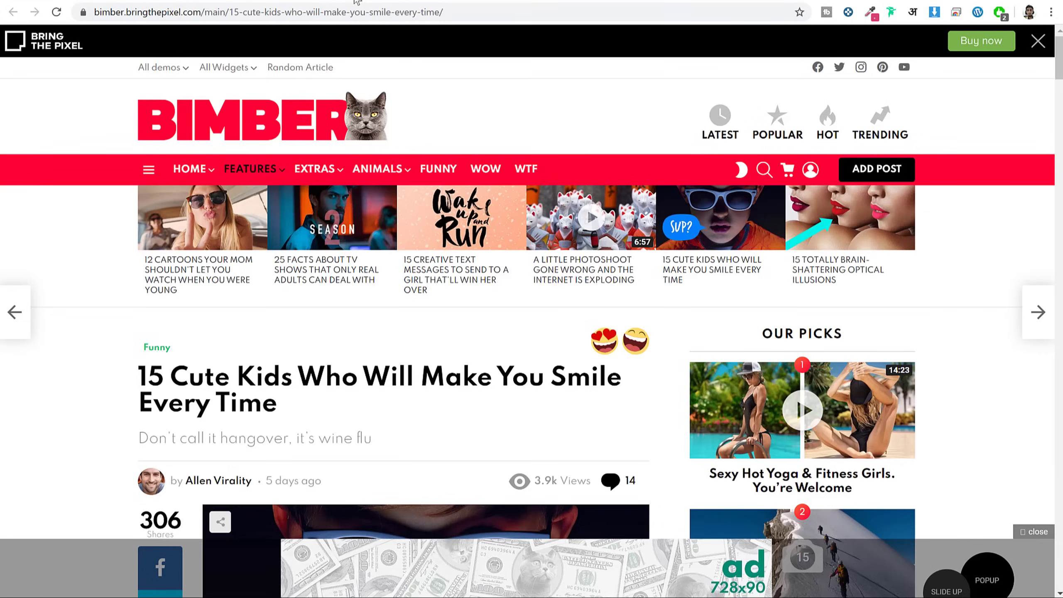
# Step: Close the slide-up subscribe bar and the Before You Go popup
pyautogui.scroll(-10, 922, 253)
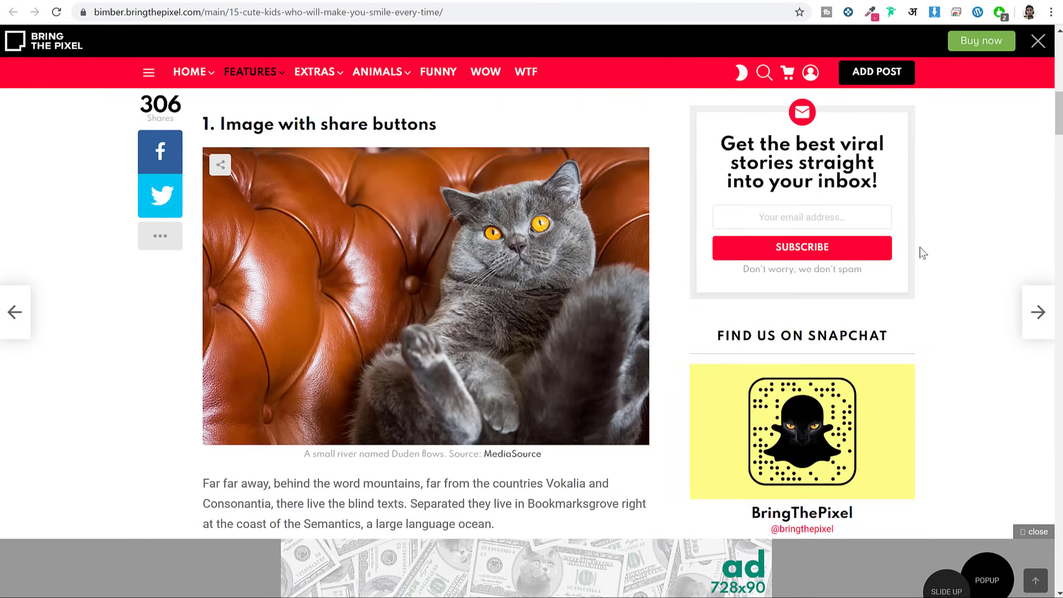
pyautogui.scroll(-10, 923, 252)
pyautogui.scroll(6, 923, 252)
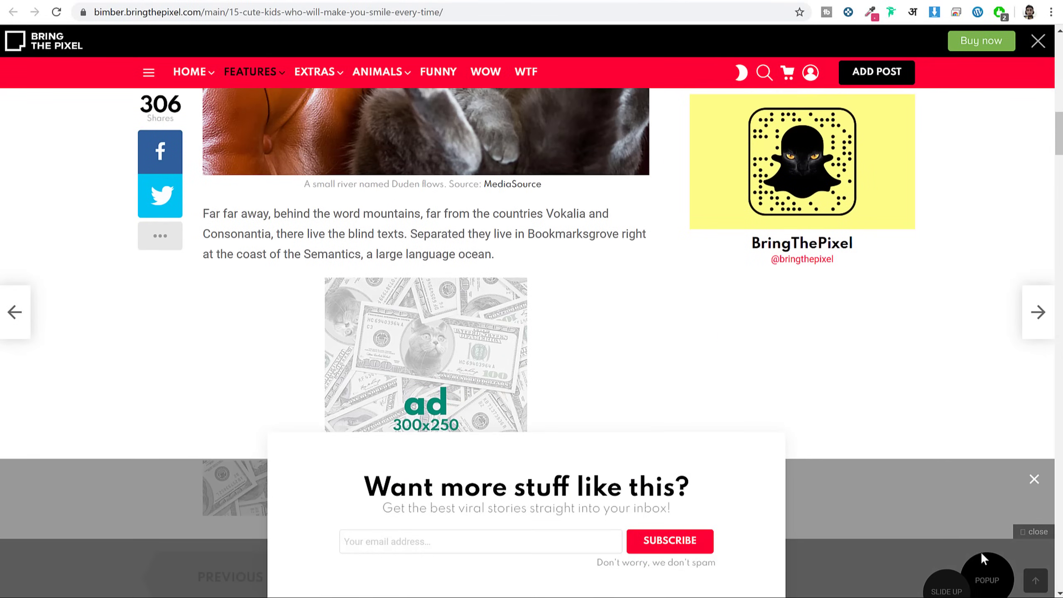
pyautogui.click(1034, 480)
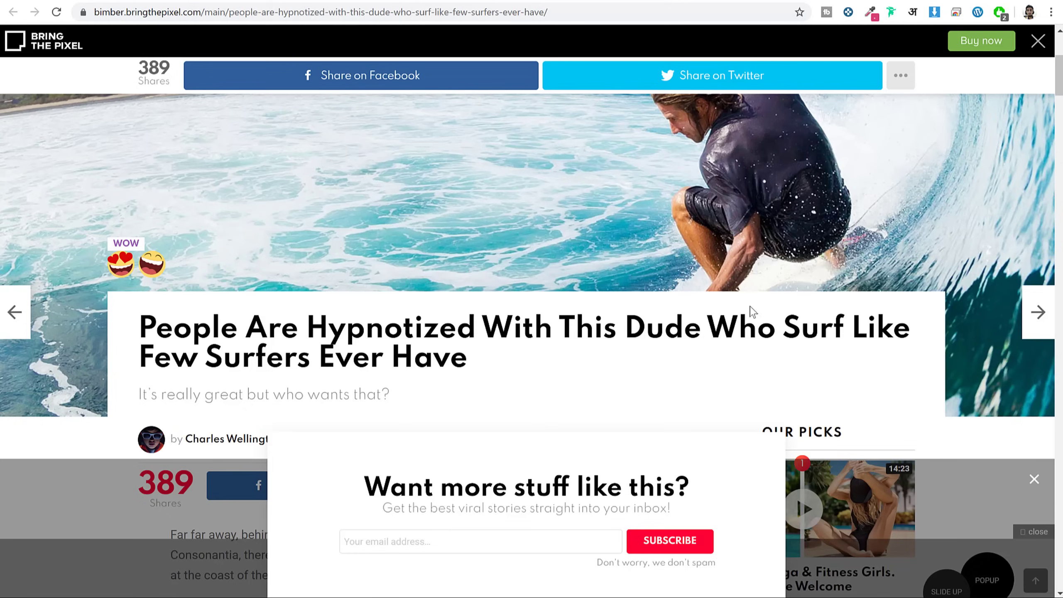
pyautogui.scroll(-6, 752, 312)
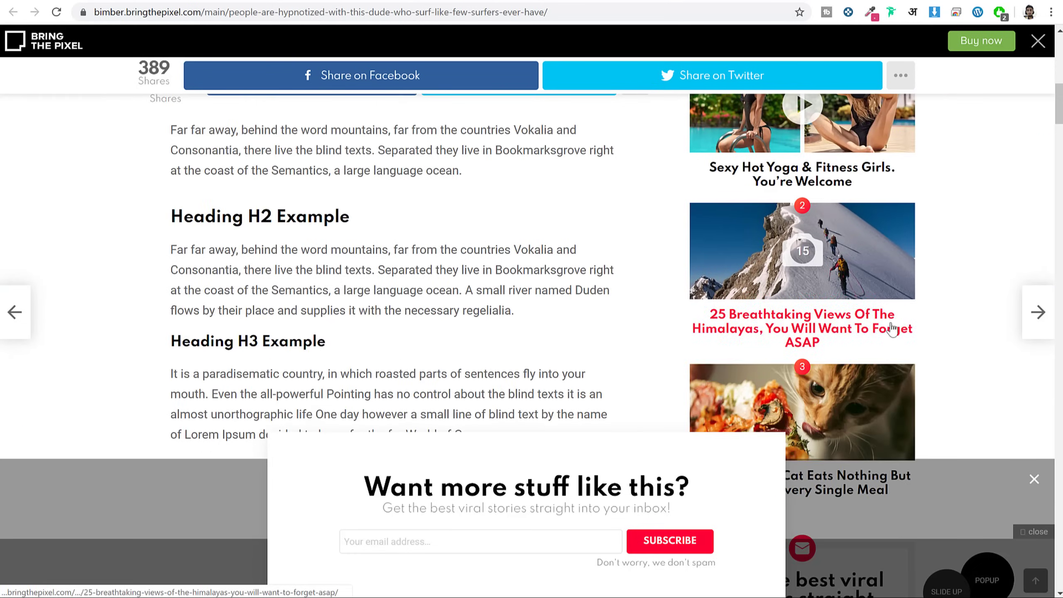
pyautogui.scroll(-8, 949, 280)
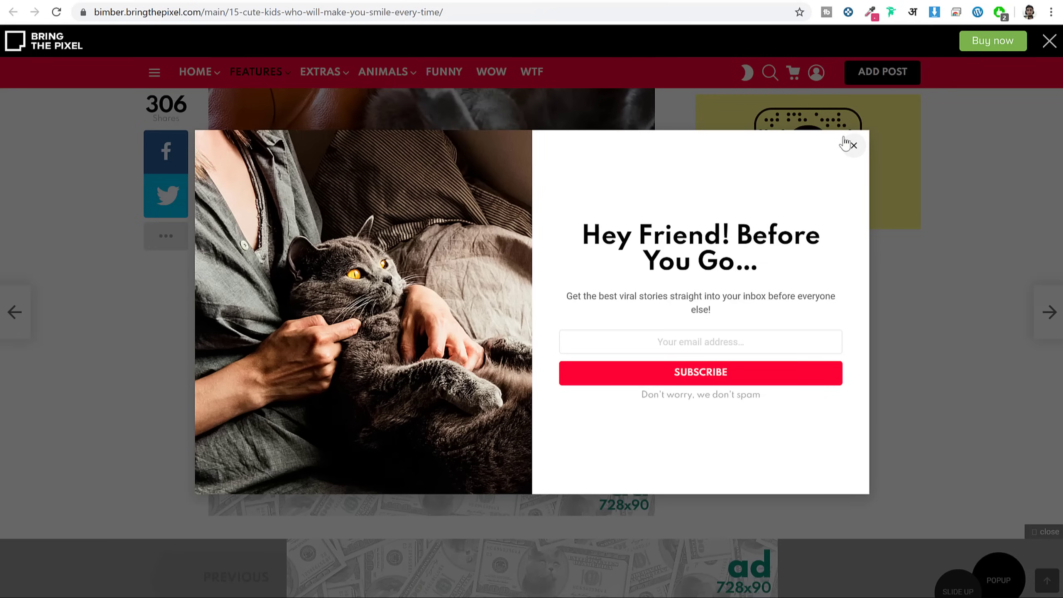
pyautogui.click(845, 144)
# Step: Scroll page 1 of the 15 Cute Kids article down to its Page 1 of 9 pagination
pyautogui.scroll(8, 951, 265)
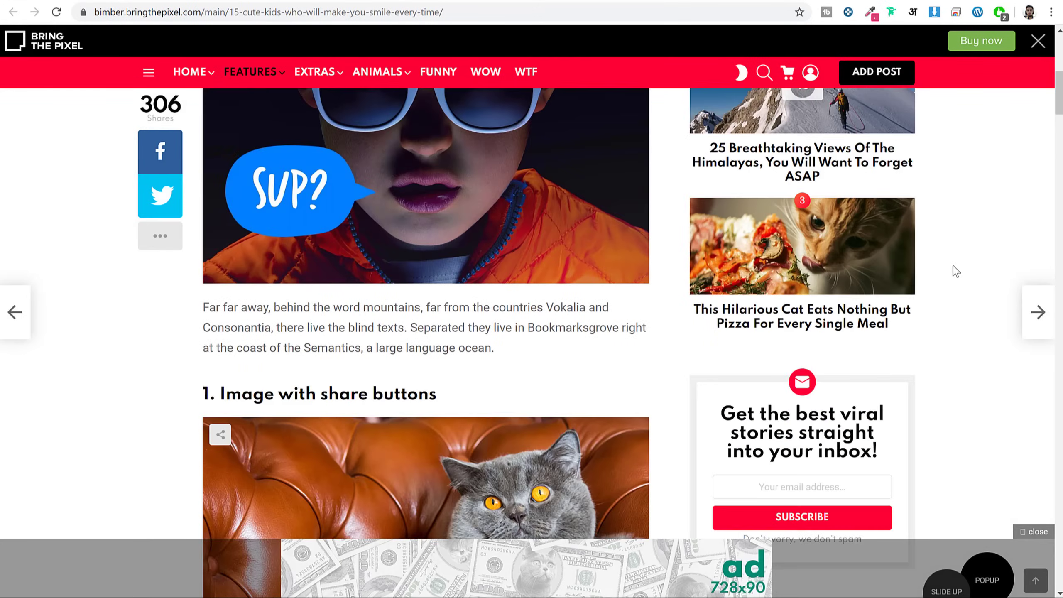
pyautogui.scroll(6, 956, 271)
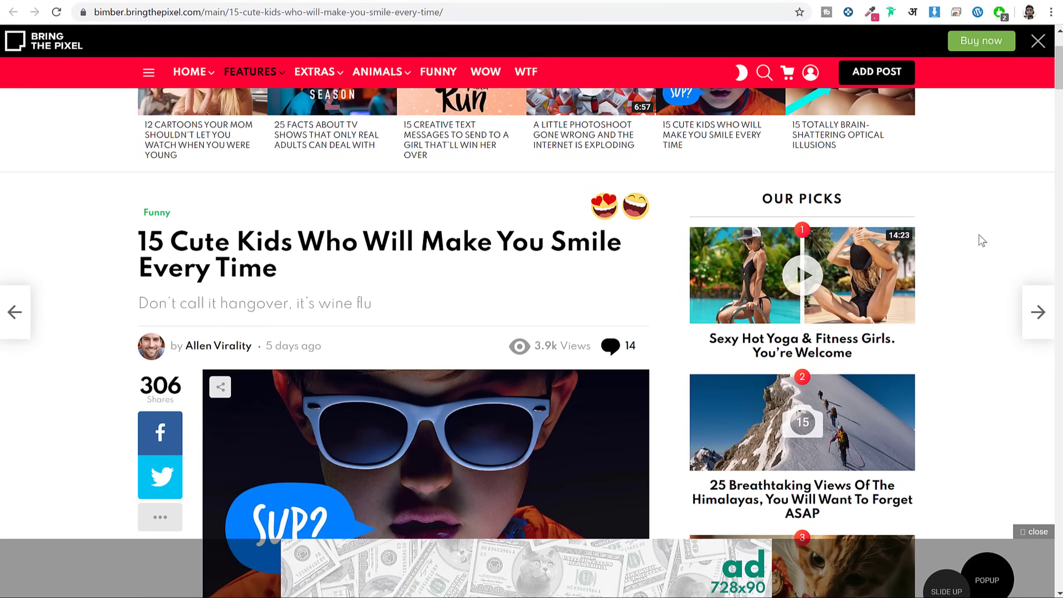
pyautogui.scroll(-10, 979, 243)
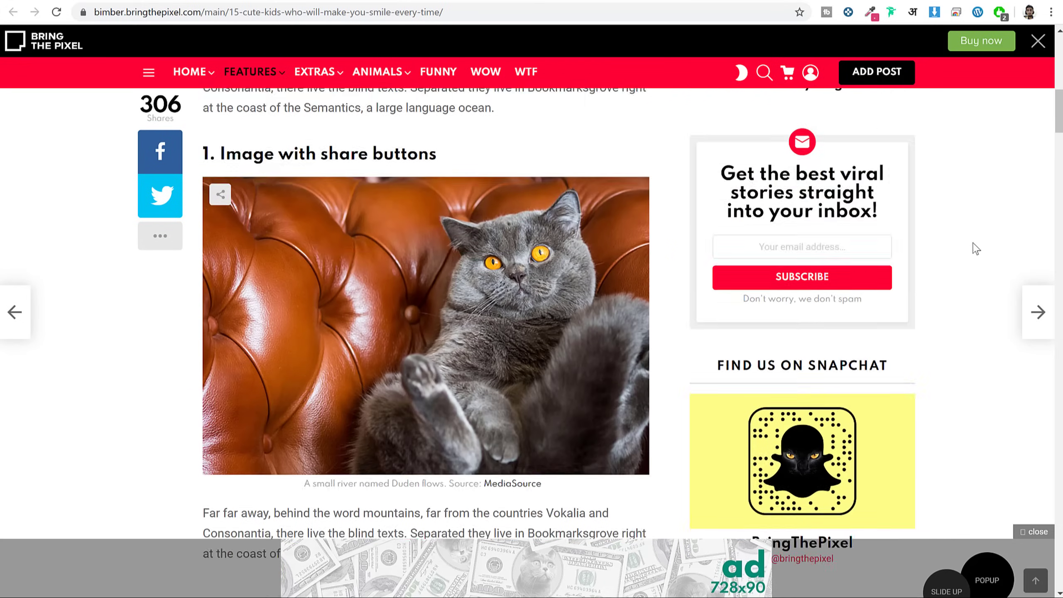
pyautogui.scroll(4, 975, 249)
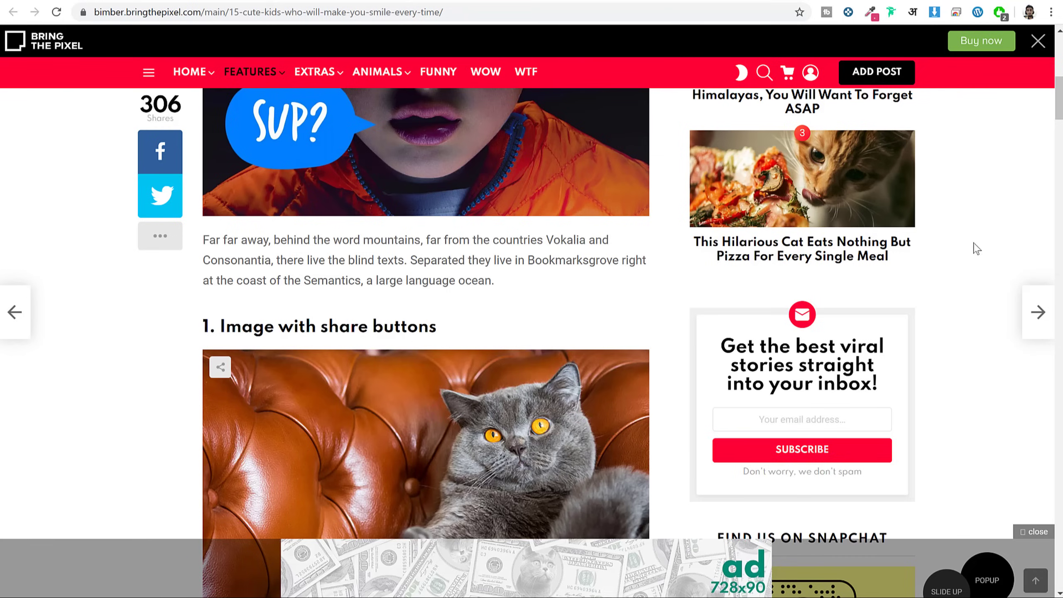
pyautogui.scroll(-15, 975, 251)
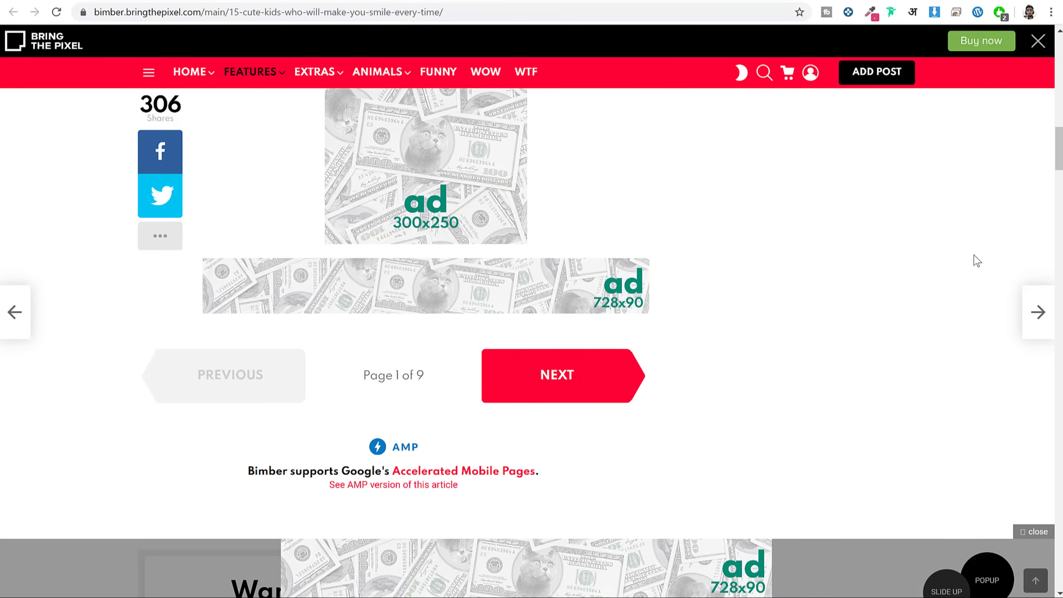
pyautogui.scroll(7, 975, 259)
pyautogui.scroll(-5, 962, 276)
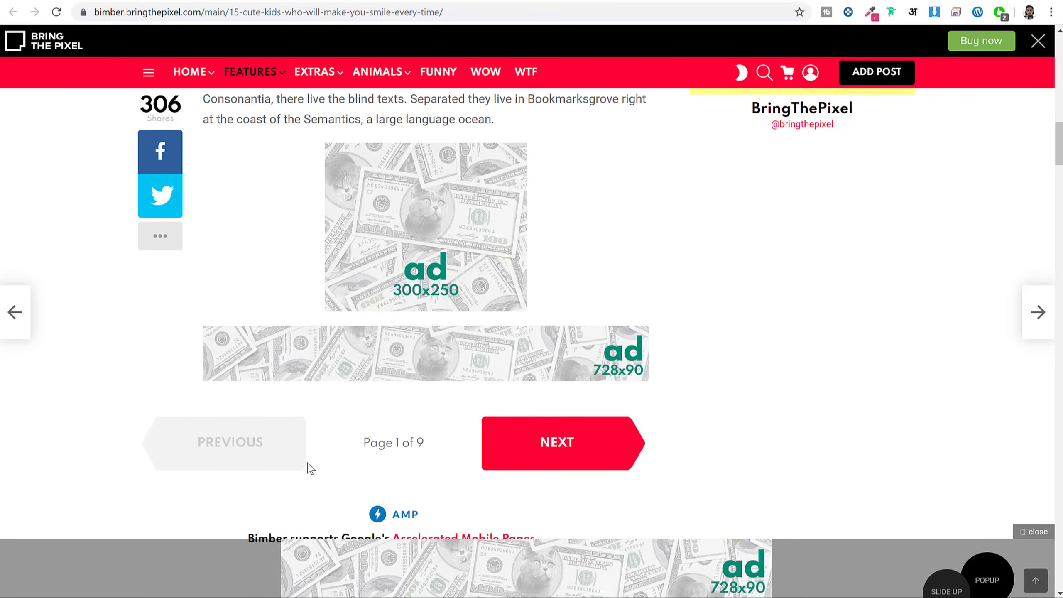
pyautogui.scroll(7, 695, 380)
pyautogui.scroll(-7, 695, 379)
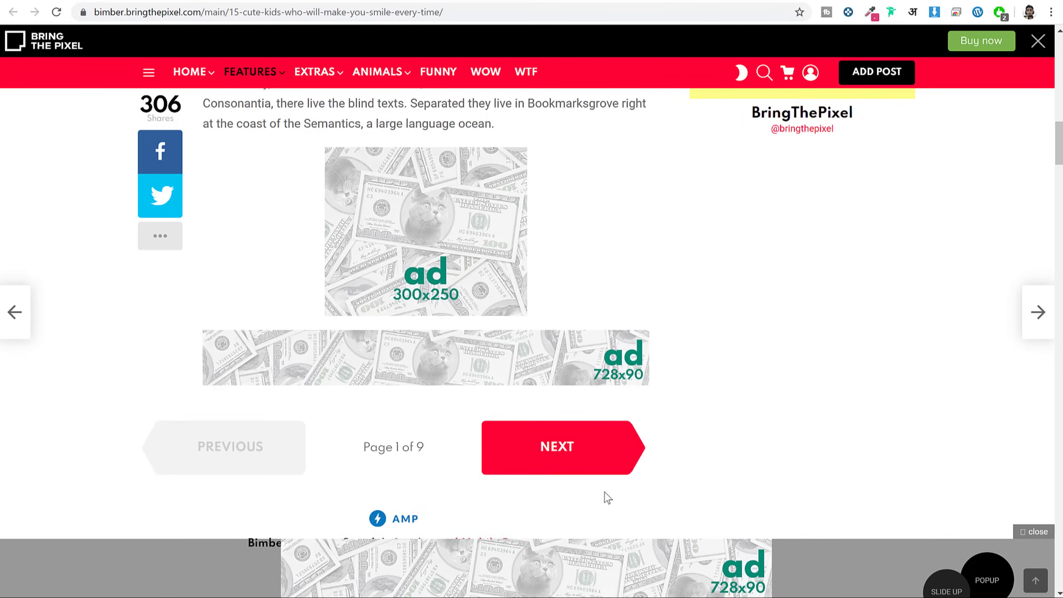
pyautogui.scroll(-2, 607, 498)
# Step: Advance the 15 Cute Kids article to page 2
pyautogui.click(576, 390)
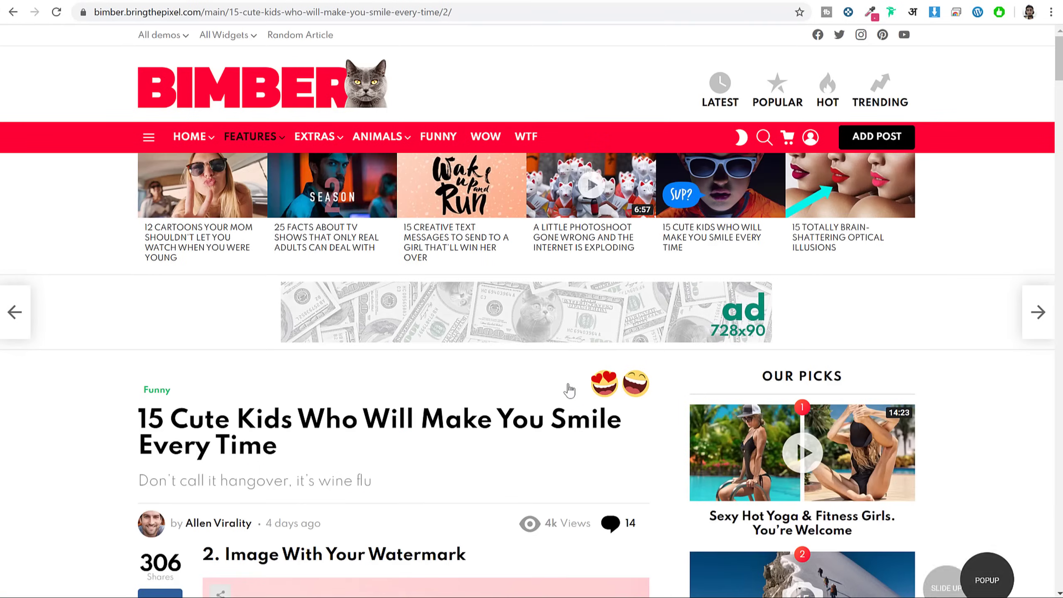
pyautogui.scroll(-4, 570, 391)
pyautogui.scroll(3, 887, 319)
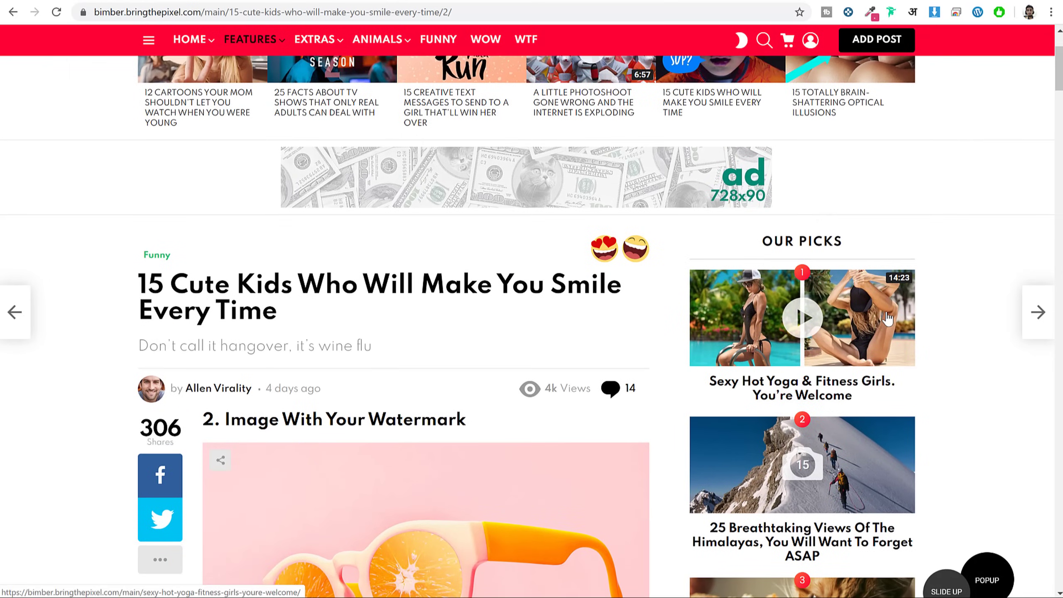
# Step: Switch to the 'You Won't Believe What Happened During This Guy Photo Session' tab and skim it
pyautogui.hotkey('ctrl', 'Tab')
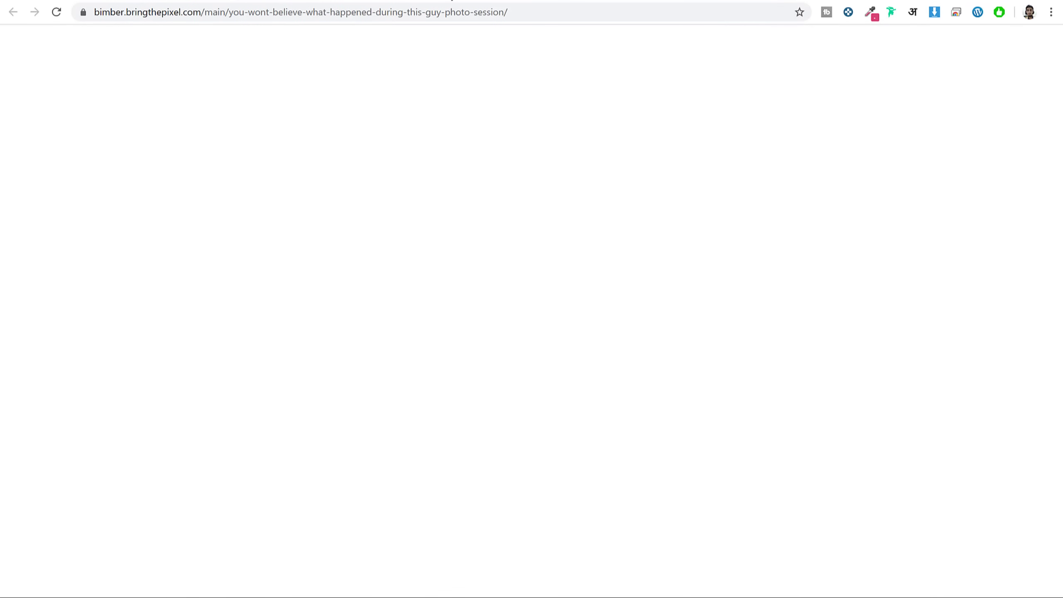
pyautogui.scroll(-3, 338, 250)
pyautogui.moveTo(336, 222); pyautogui.dragTo(369, 224)
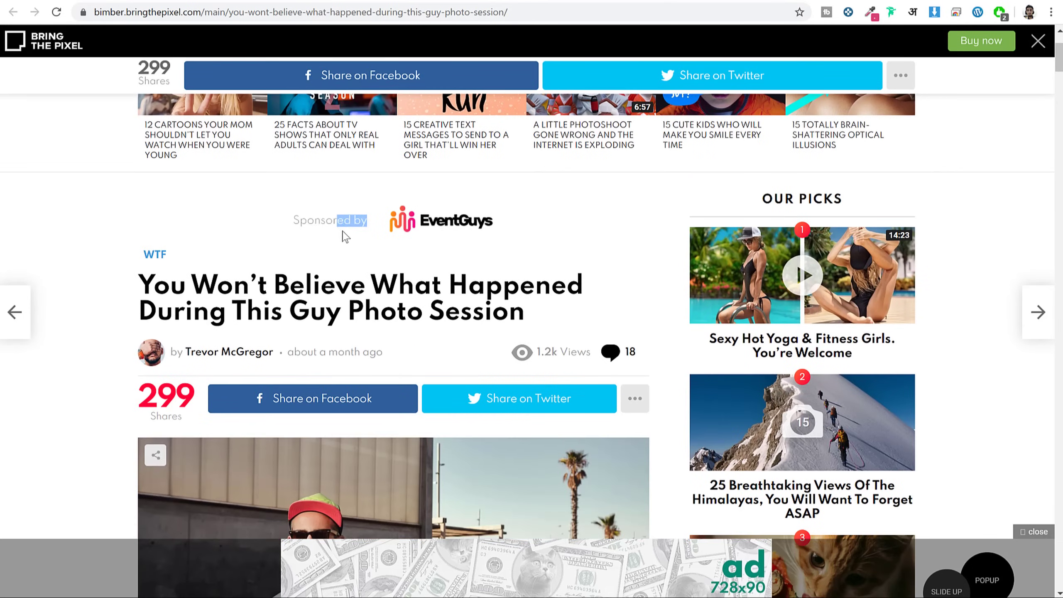
pyautogui.click(316, 232)
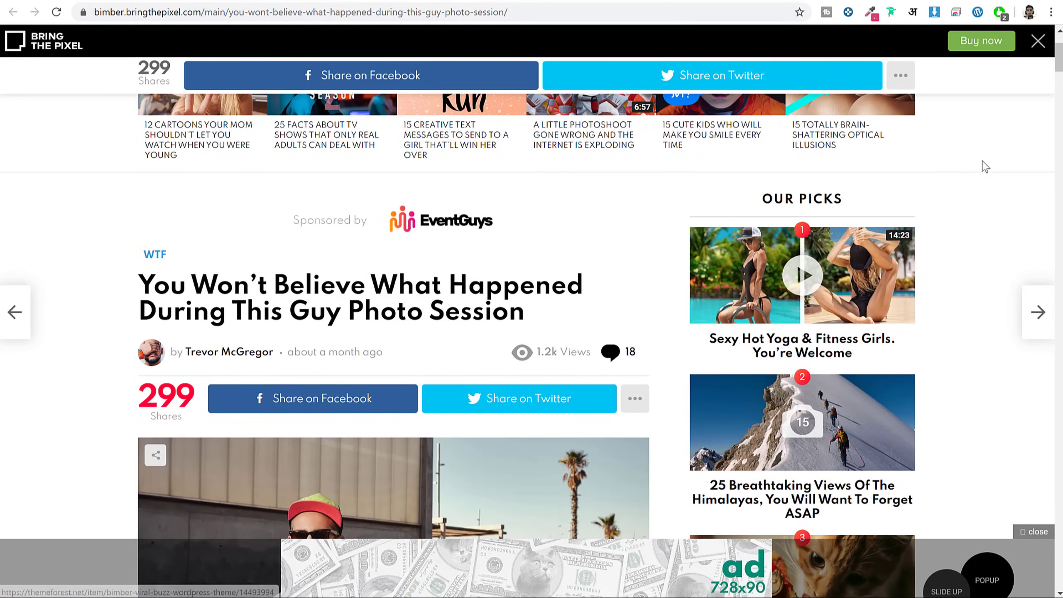
pyautogui.scroll(-15, 1014, 169)
pyautogui.scroll(8, 1011, 209)
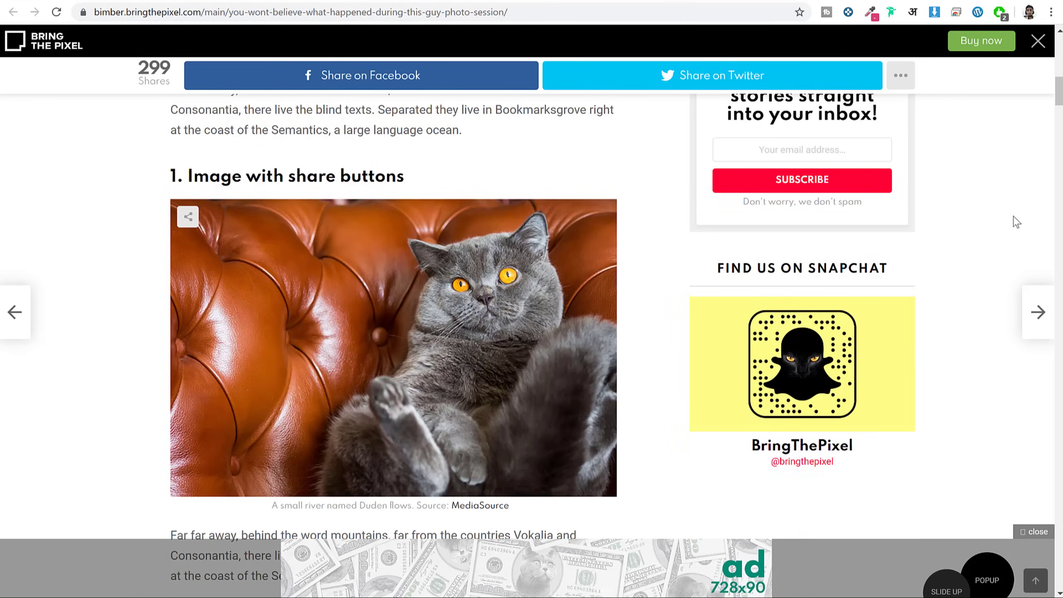
pyautogui.scroll(10, 1017, 221)
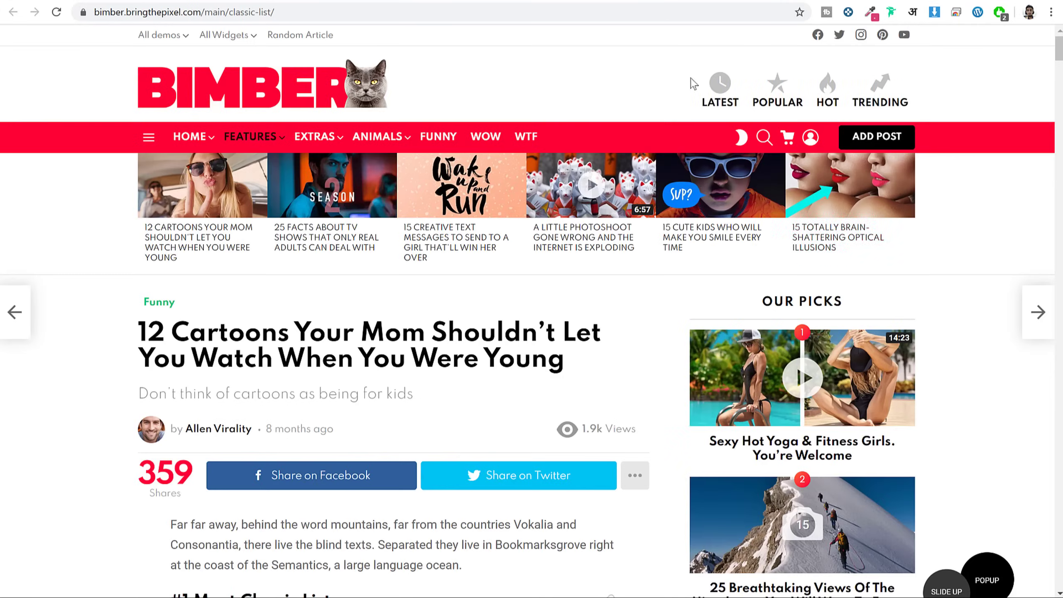
# Step: Scroll through the classic list post's numbered items and close the 'Want more stuff like this?' popup
pyautogui.scroll(-10, 900, 292)
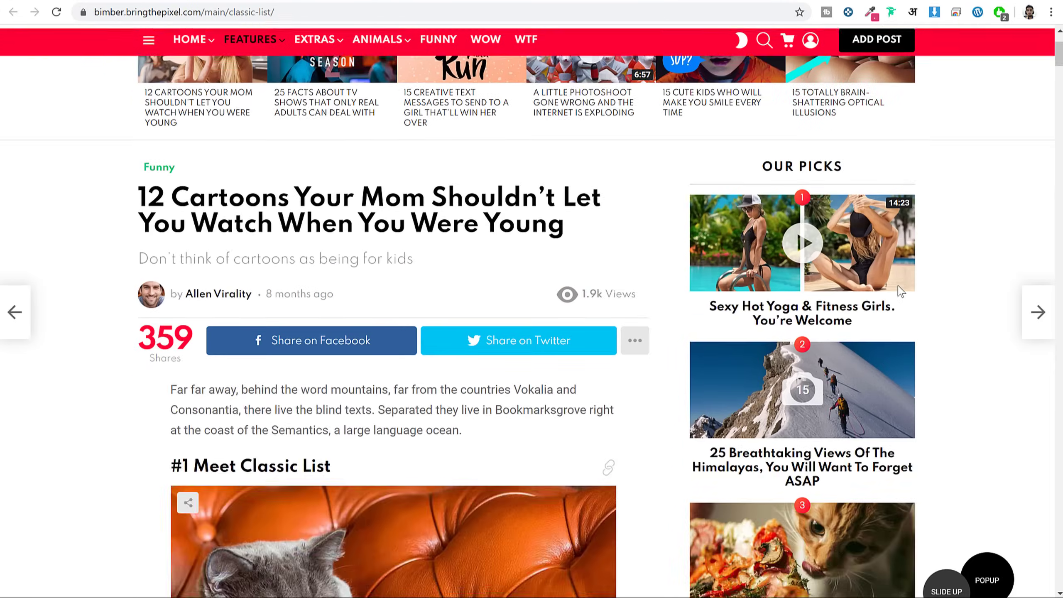
pyautogui.scroll(-10, 899, 292)
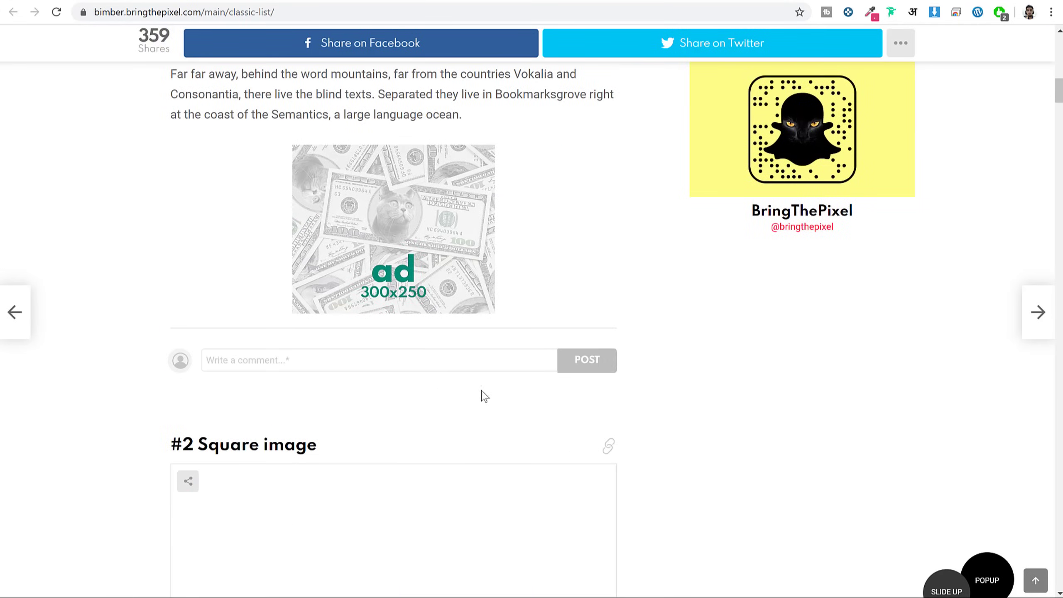
pyautogui.scroll(-15, 773, 376)
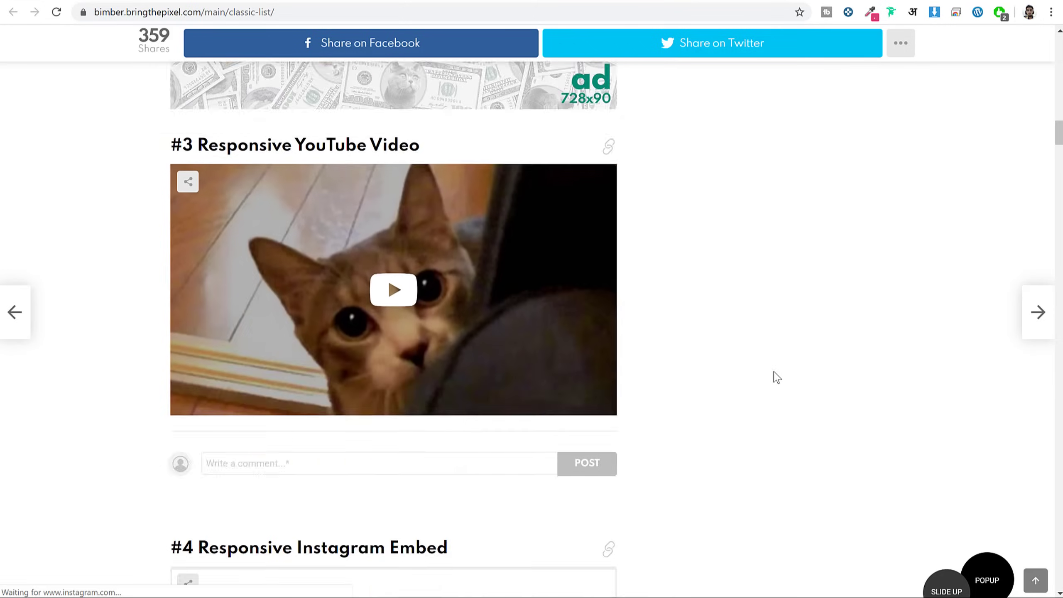
pyautogui.scroll(-20, 777, 377)
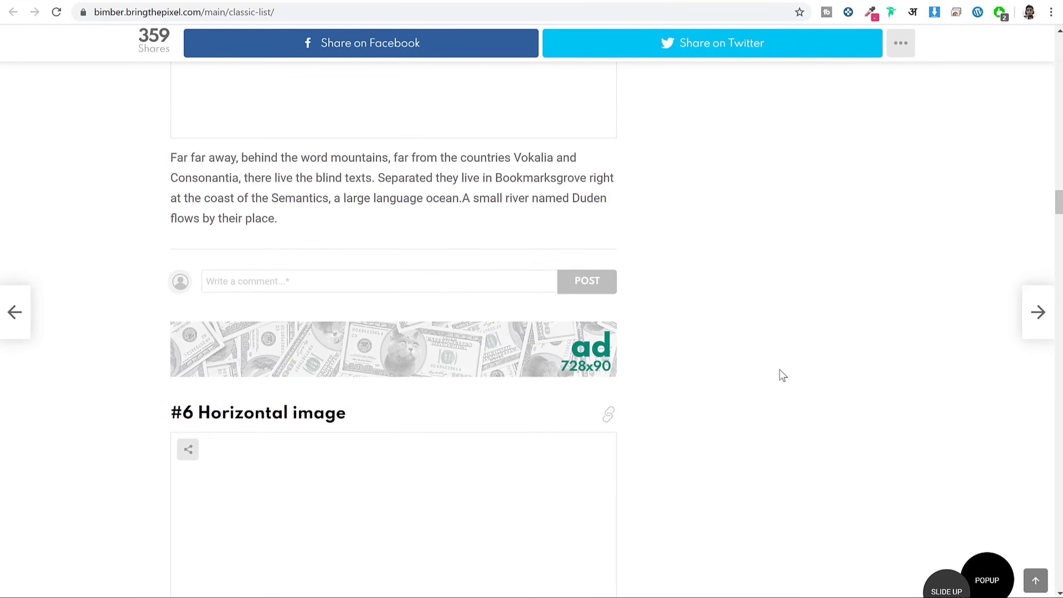
pyautogui.scroll(-20, 779, 368)
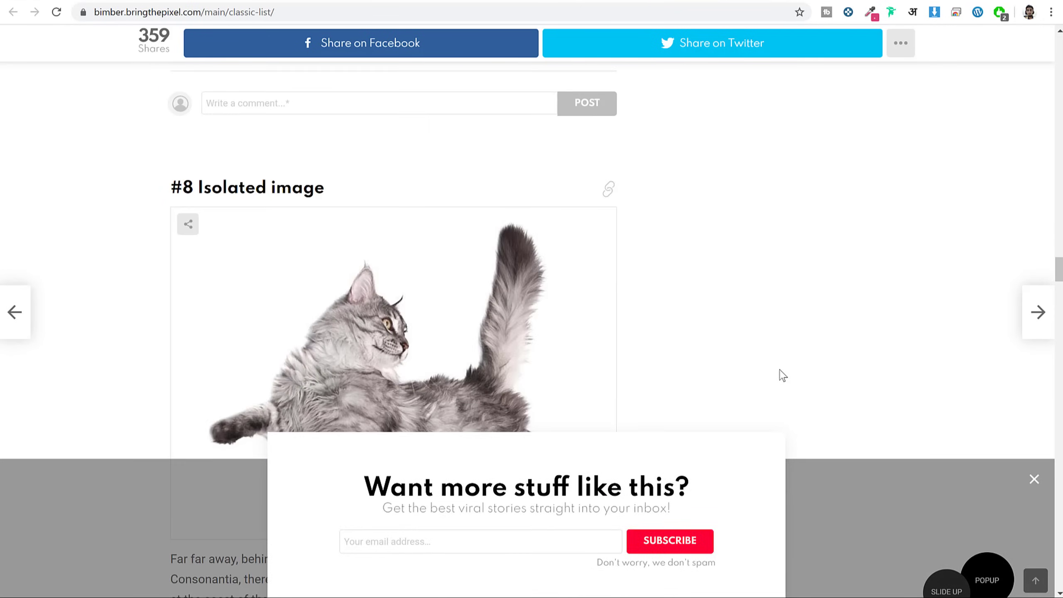
pyautogui.scroll(-20, 779, 369)
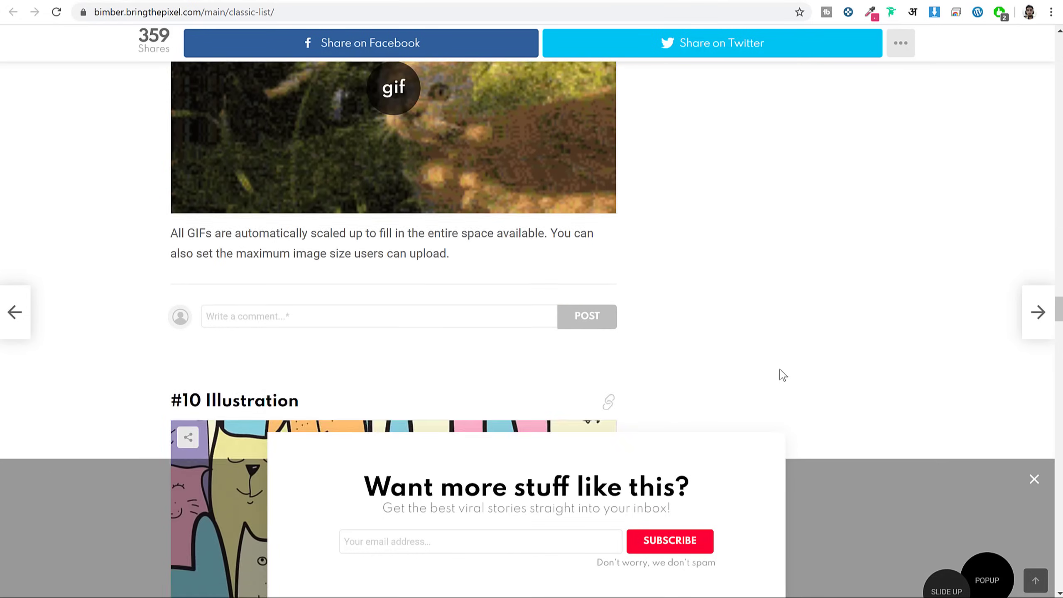
pyautogui.scroll(-5, 782, 375)
pyautogui.click(1035, 480)
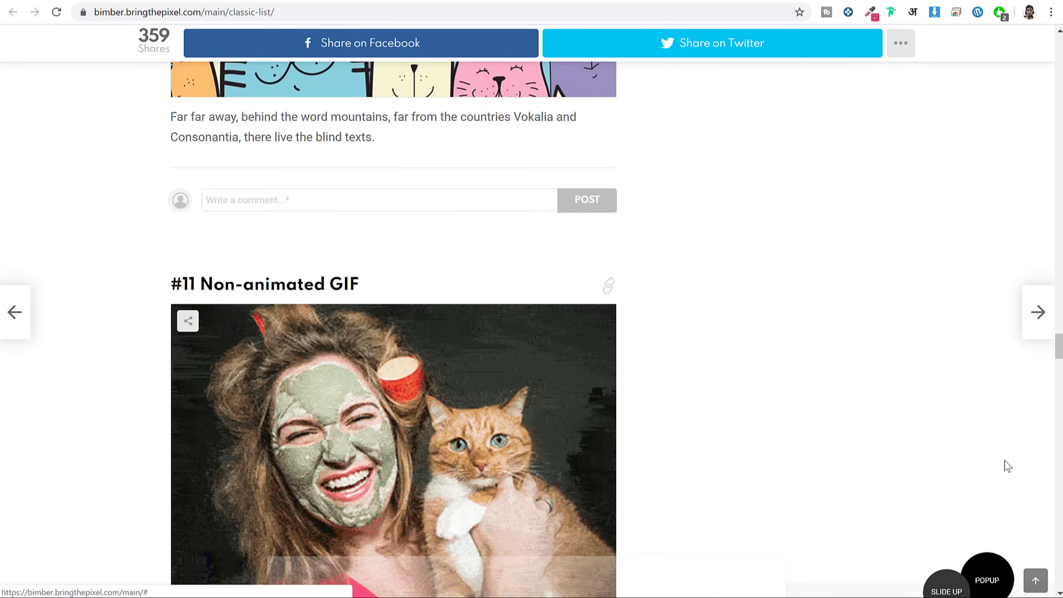
pyautogui.scroll(-13, 1000, 461)
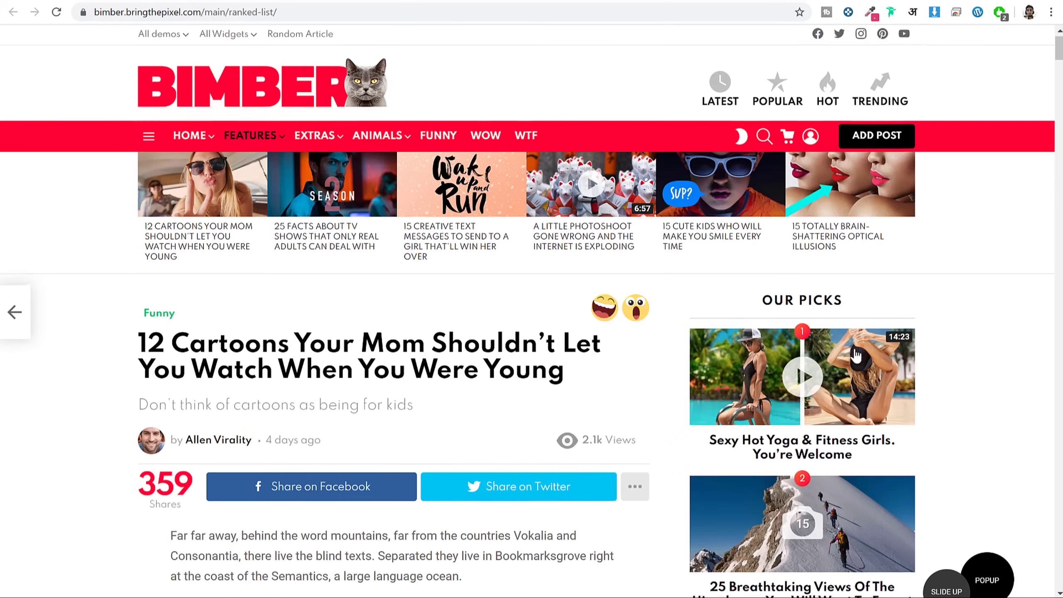
# Step: Browse the ranked list post's items and vote rows, scrolling down and back up
pyautogui.scroll(-20, 857, 352)
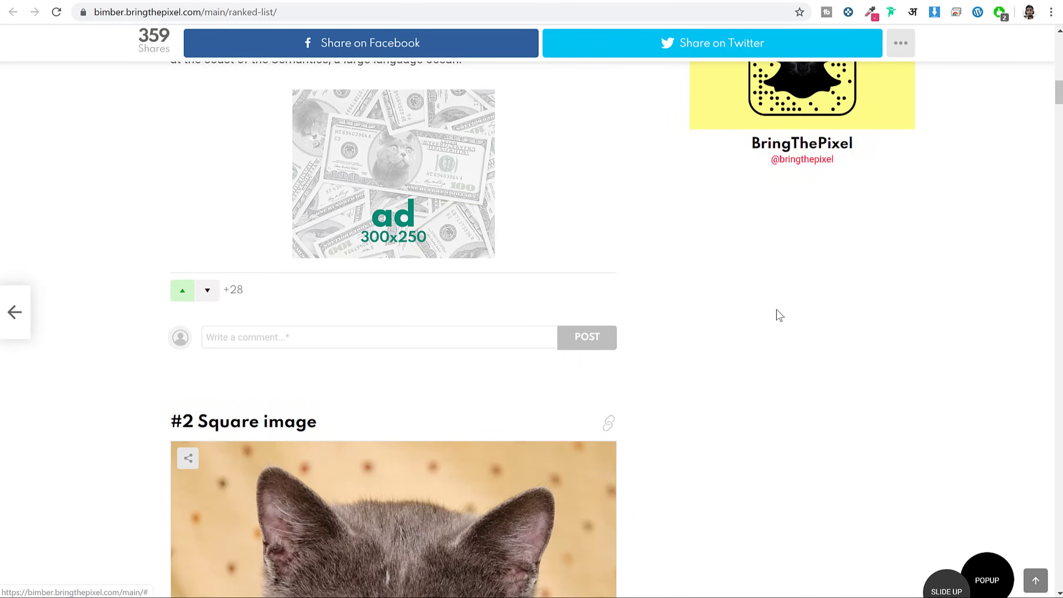
pyautogui.scroll(-10, 845, 343)
pyautogui.scroll(15, 652, 475)
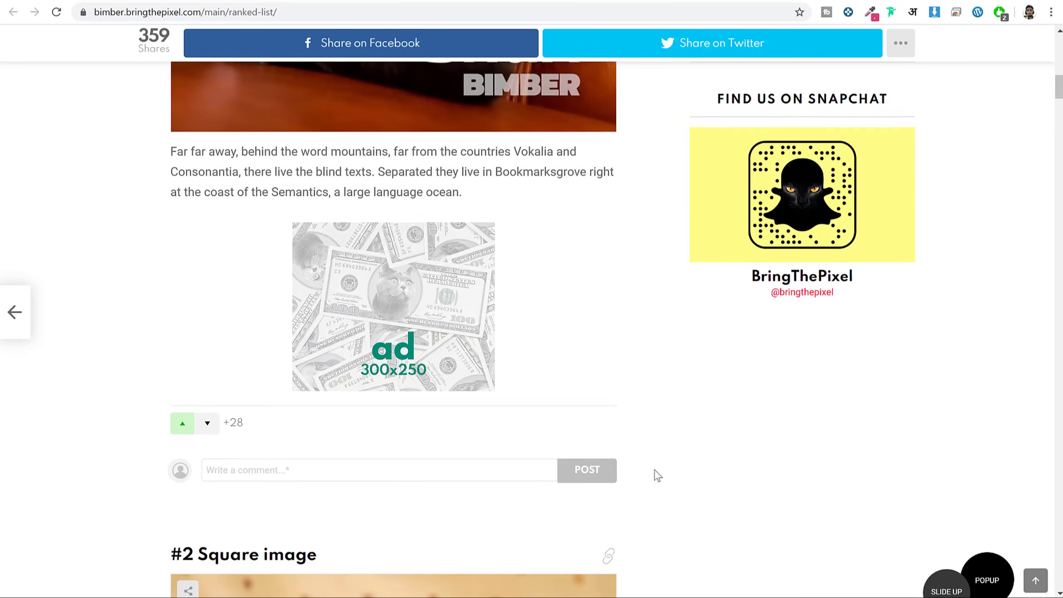
pyautogui.scroll(5, 445, 375)
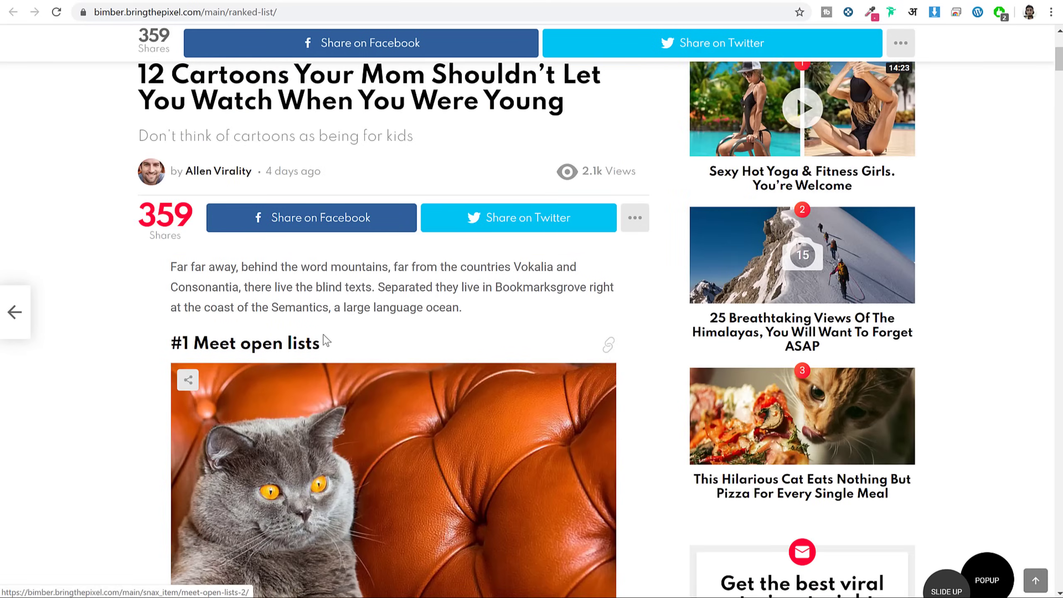
pyautogui.moveTo(324, 342); pyautogui.dragTo(149, 340)
pyautogui.click(153, 363)
pyautogui.scroll(-12, 256, 437)
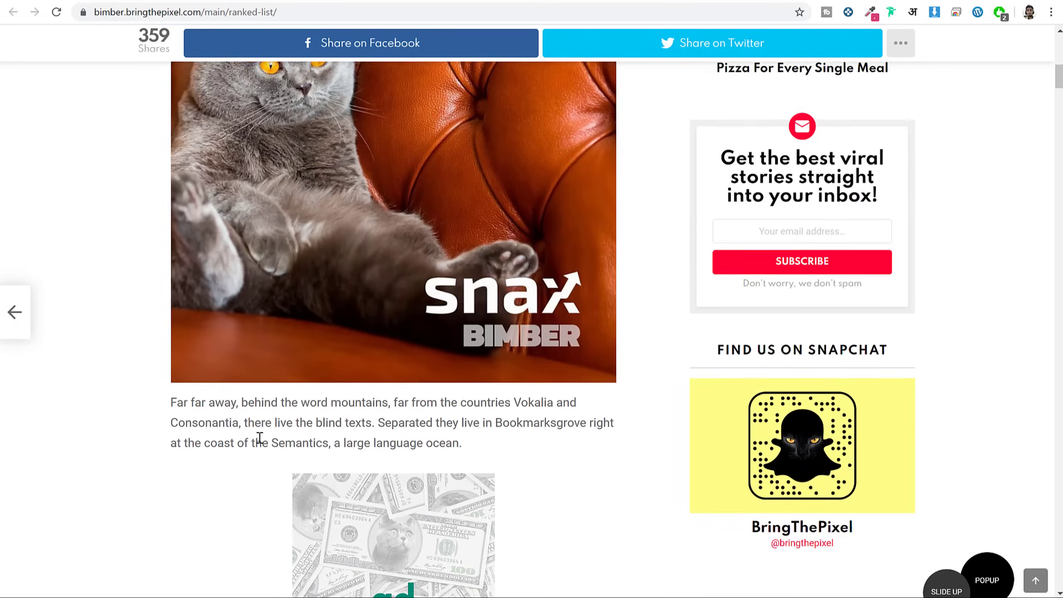
pyautogui.scroll(15, 331, 360)
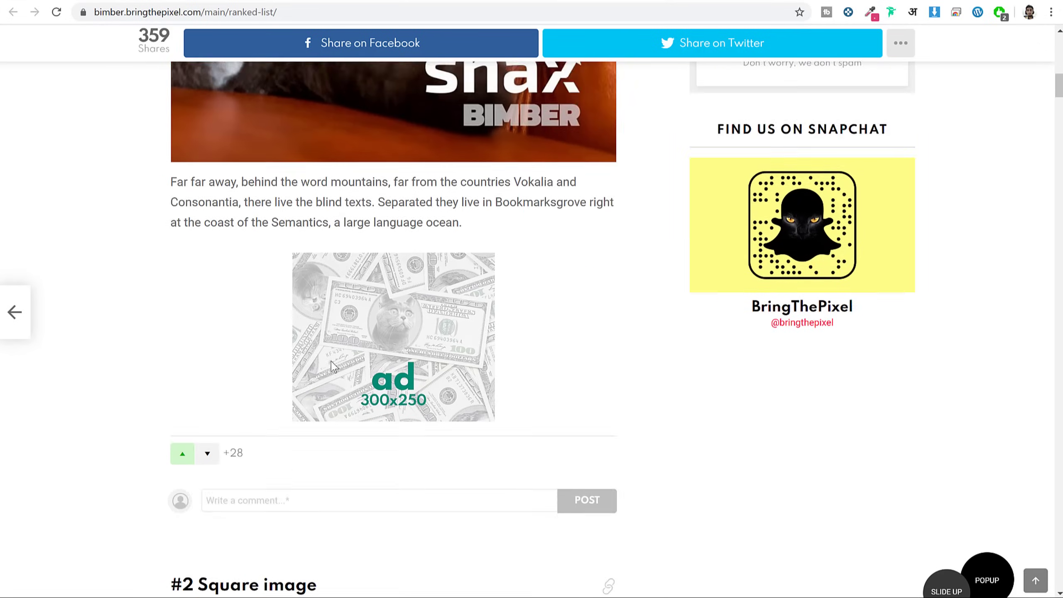
pyautogui.scroll(-5, 386, 347)
pyautogui.scroll(-20, 386, 348)
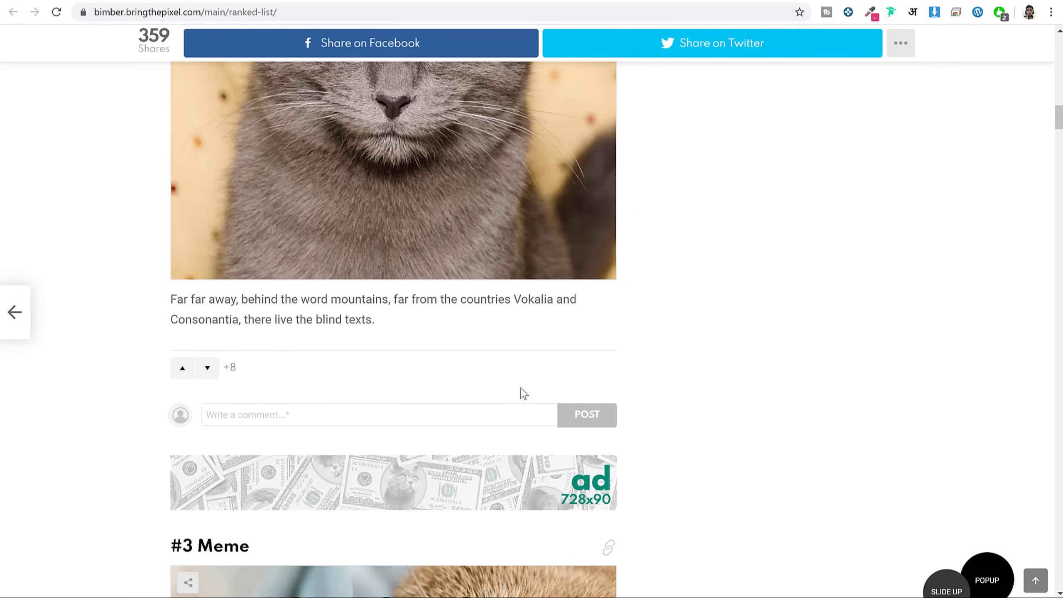
pyautogui.scroll(20, 681, 431)
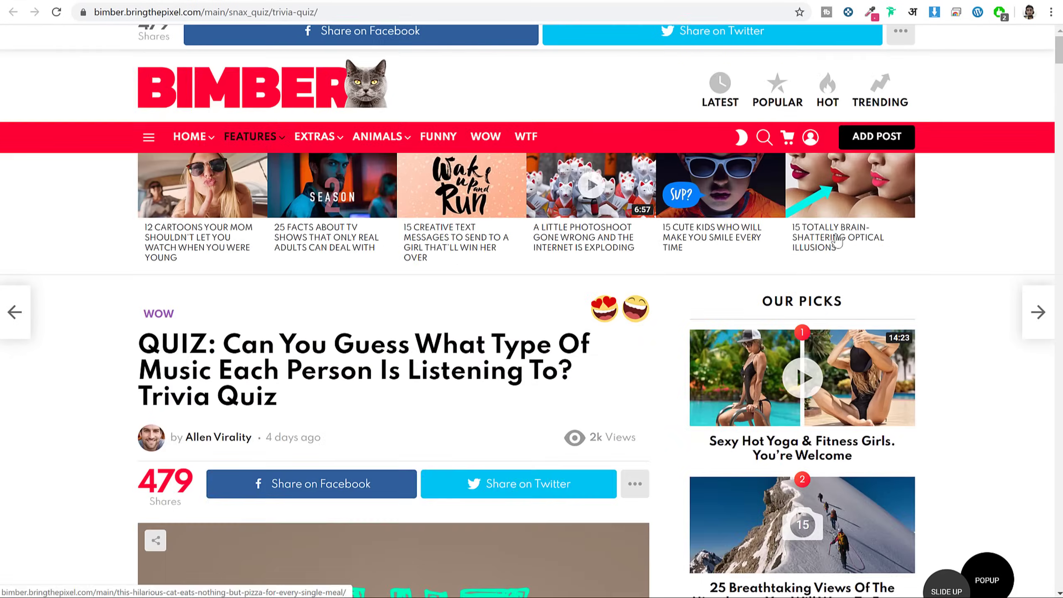
# Step: Answer the music quiz with Rap, then Jazz, and scroll back to the quiz title
pyautogui.scroll(-20, 836, 240)
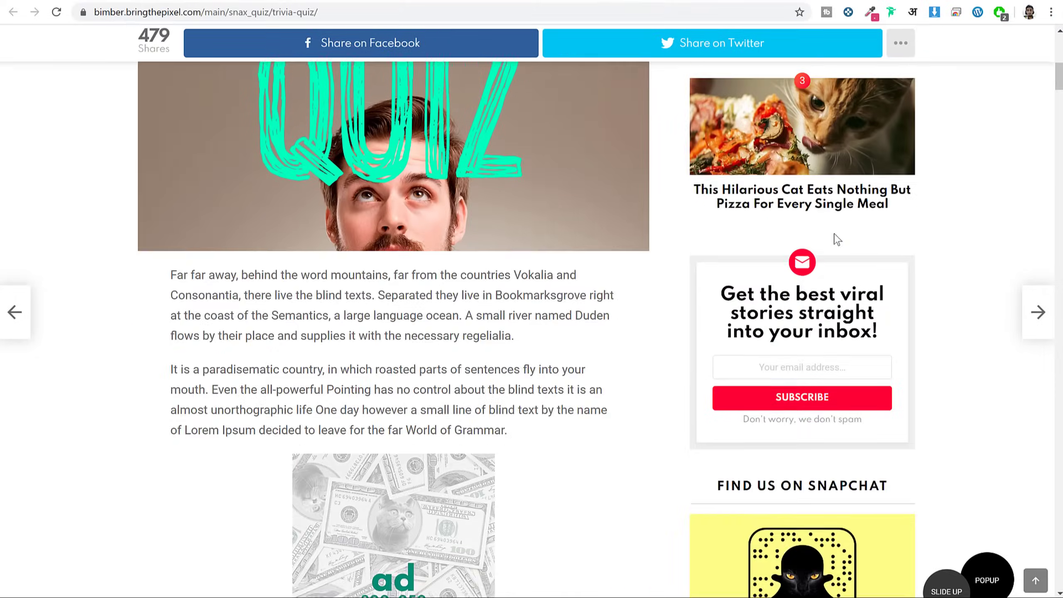
pyautogui.scroll(-8, 836, 240)
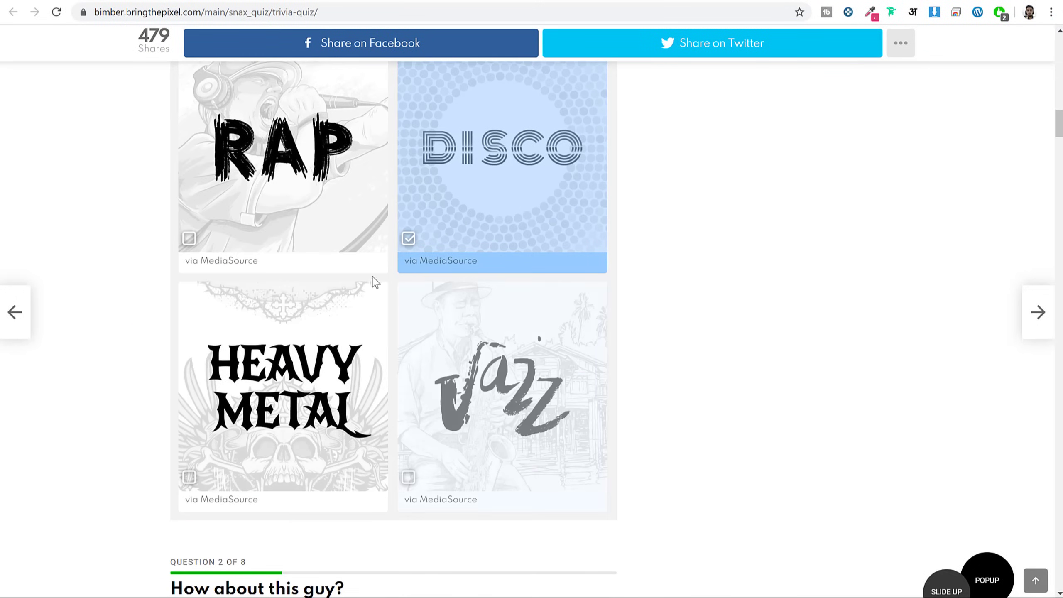
pyautogui.click(325, 218)
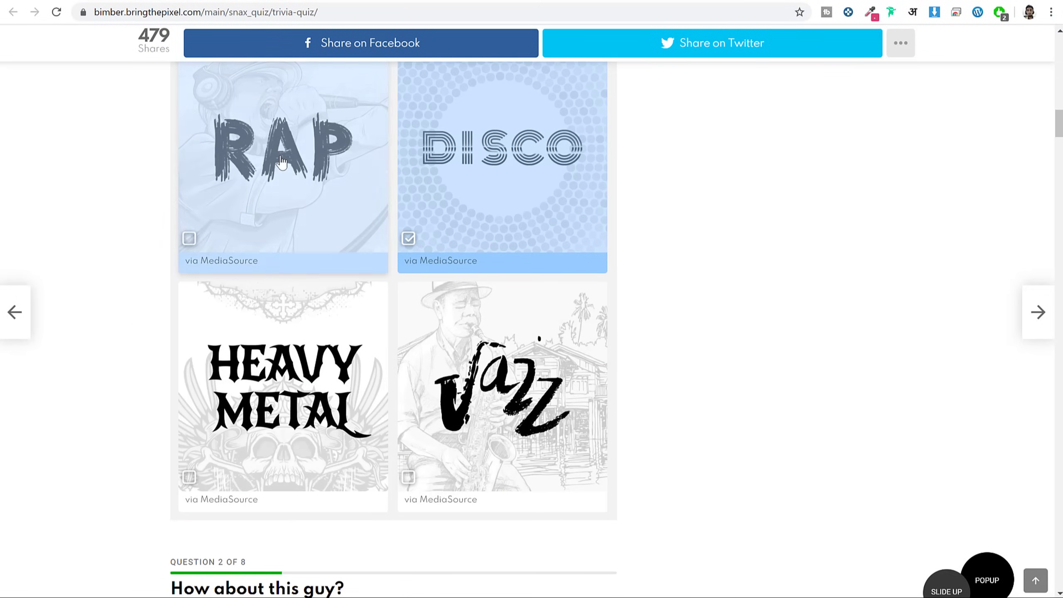
pyautogui.scroll(-18, 690, 235)
pyautogui.click(237, 233)
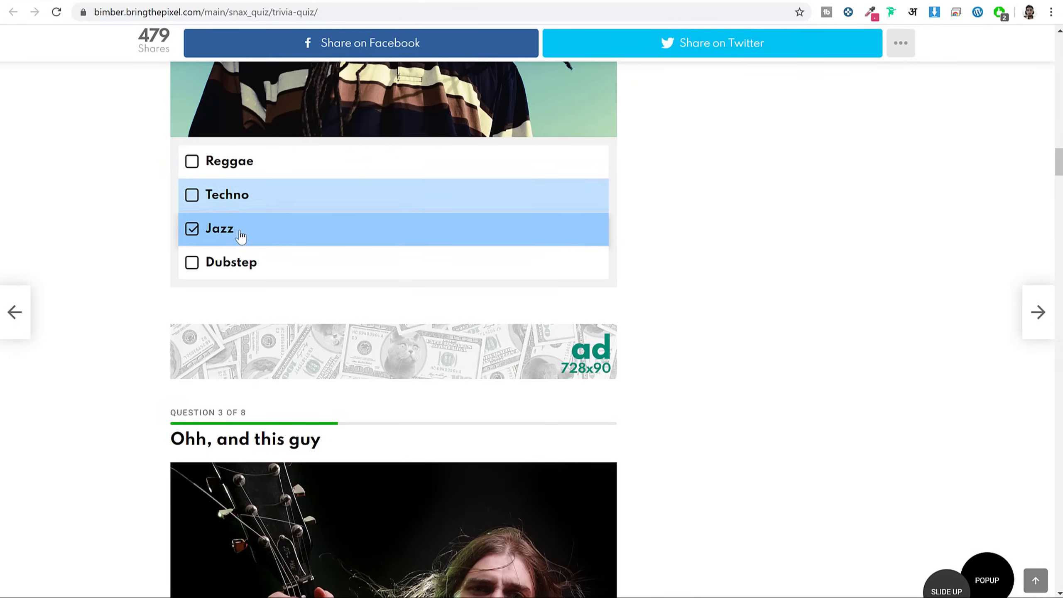
pyautogui.scroll(-20, 745, 252)
pyautogui.scroll(-11, 747, 250)
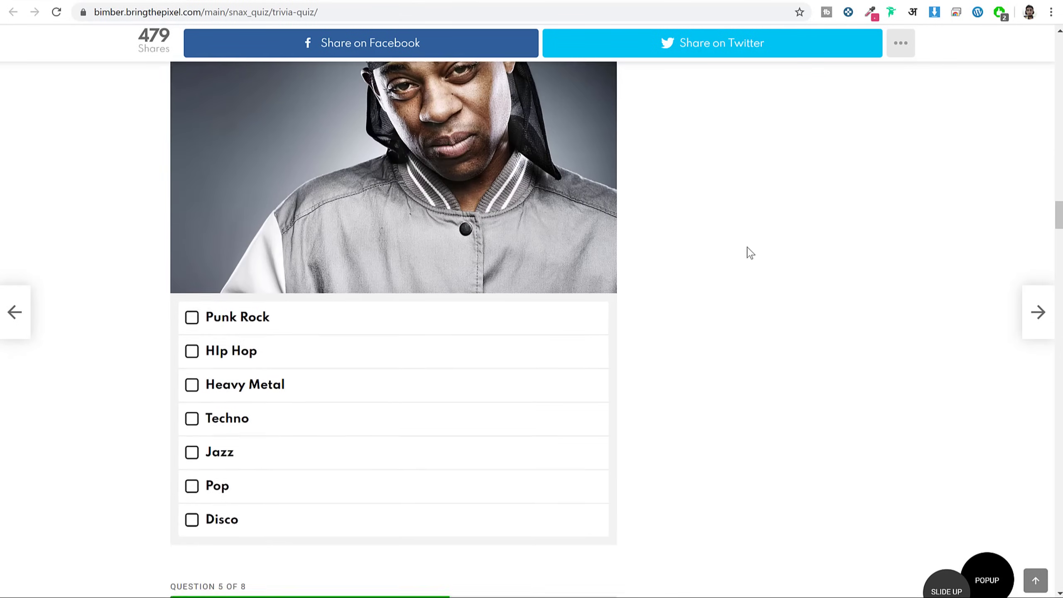
pyautogui.scroll(20, 773, 358)
pyautogui.scroll(10, 776, 362)
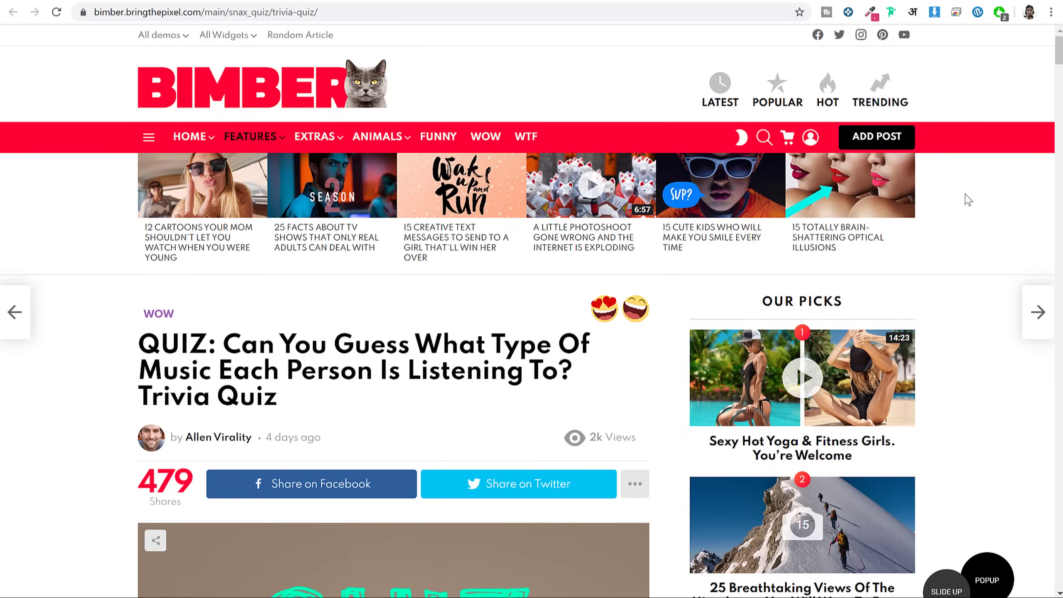
# Step: Open the page listing all post formats from the Add Post menu's View all formats
pyautogui.moveTo(877, 137)
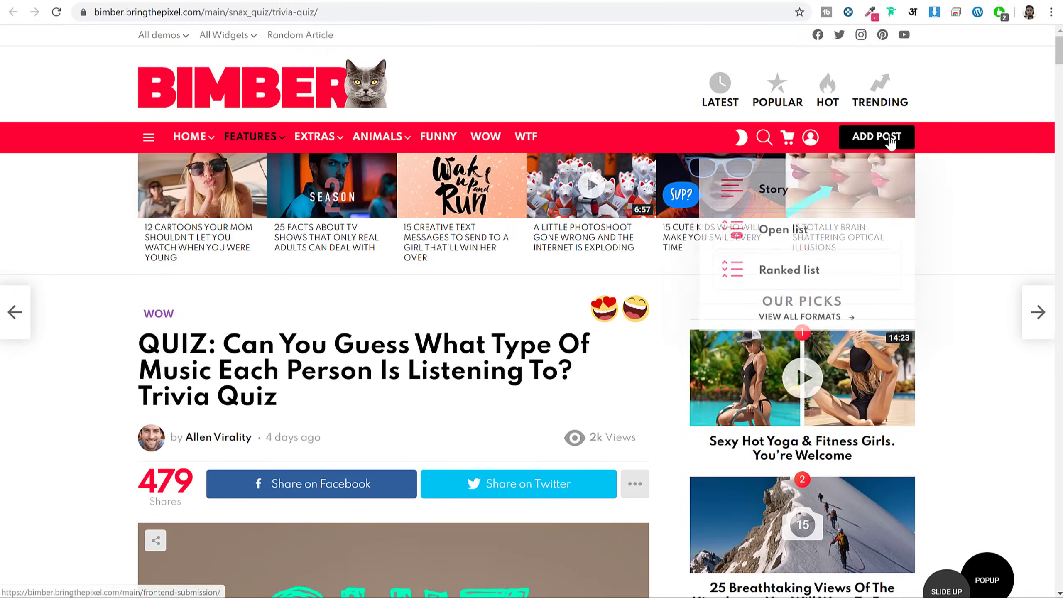
pyautogui.click(842, 298)
pyautogui.scroll(-10, 975, 363)
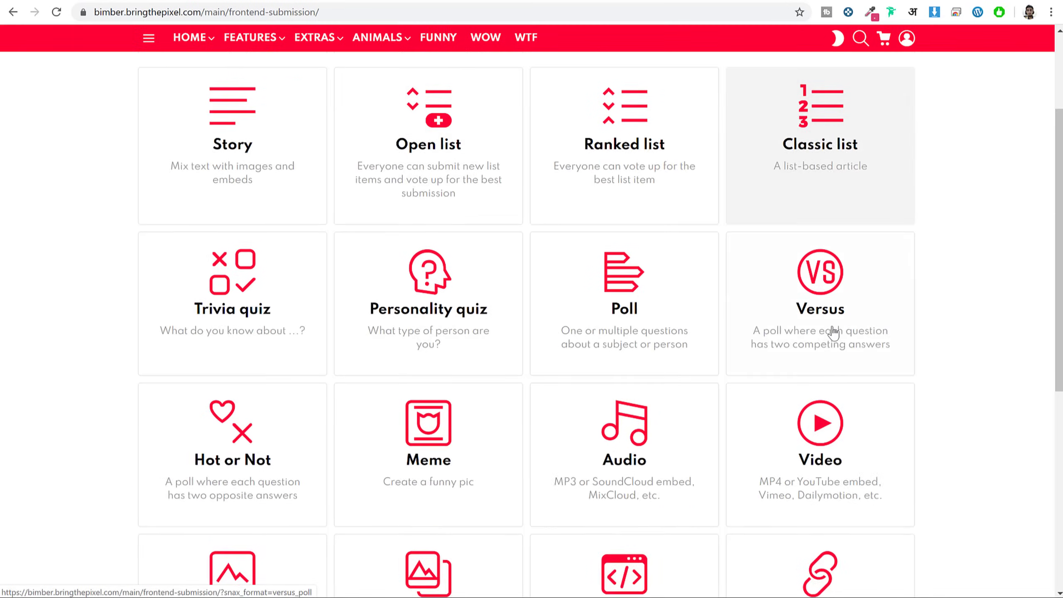
pyautogui.scroll(10, 987, 392)
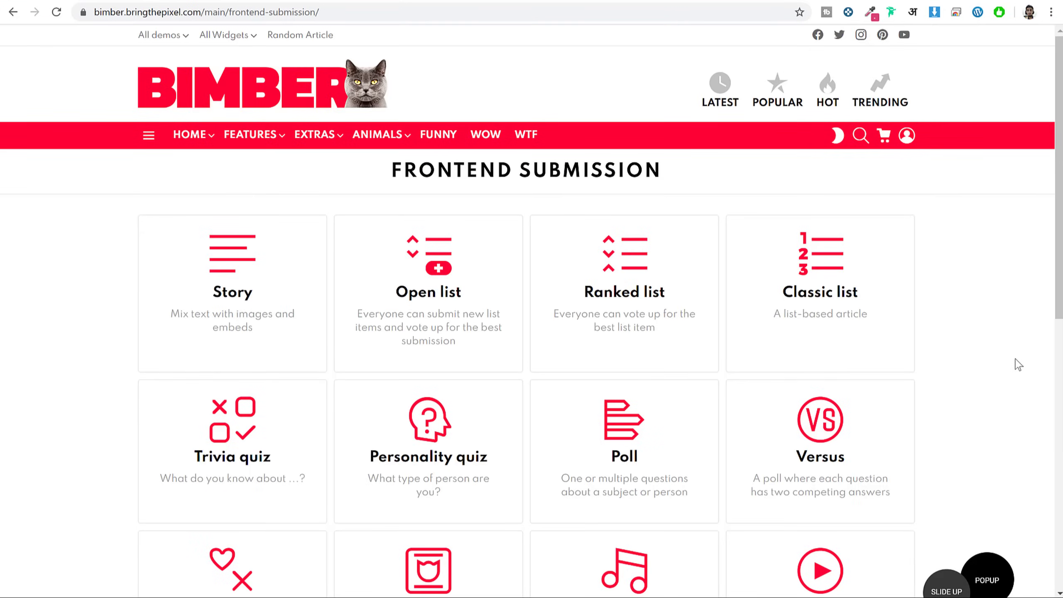
# Step: Browse the Frontend Submission format cards and start a new Story post
pyautogui.scroll(-2, 1020, 360)
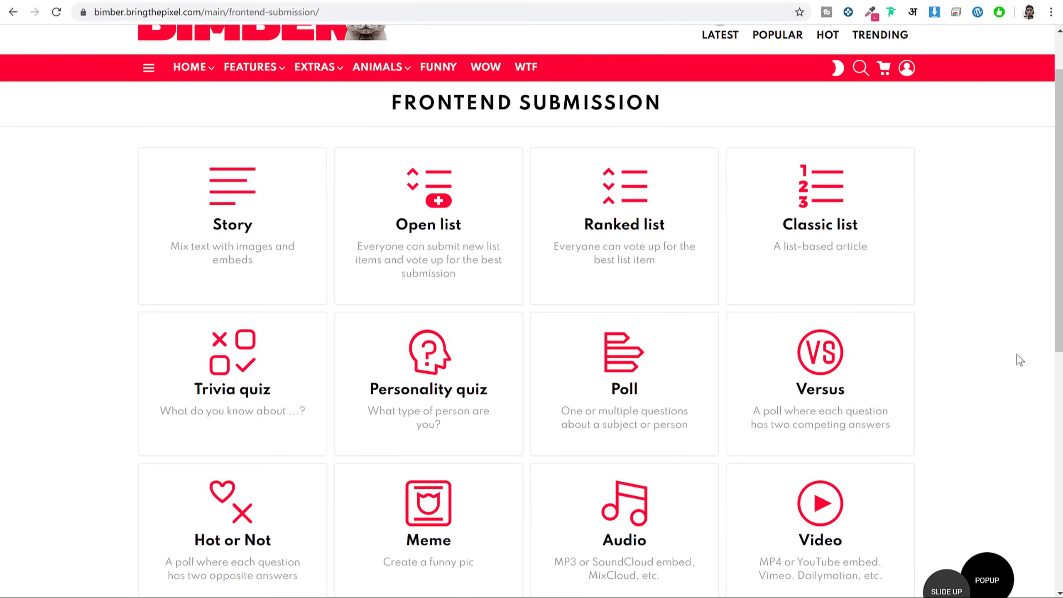
pyautogui.scroll(-2, 1020, 358)
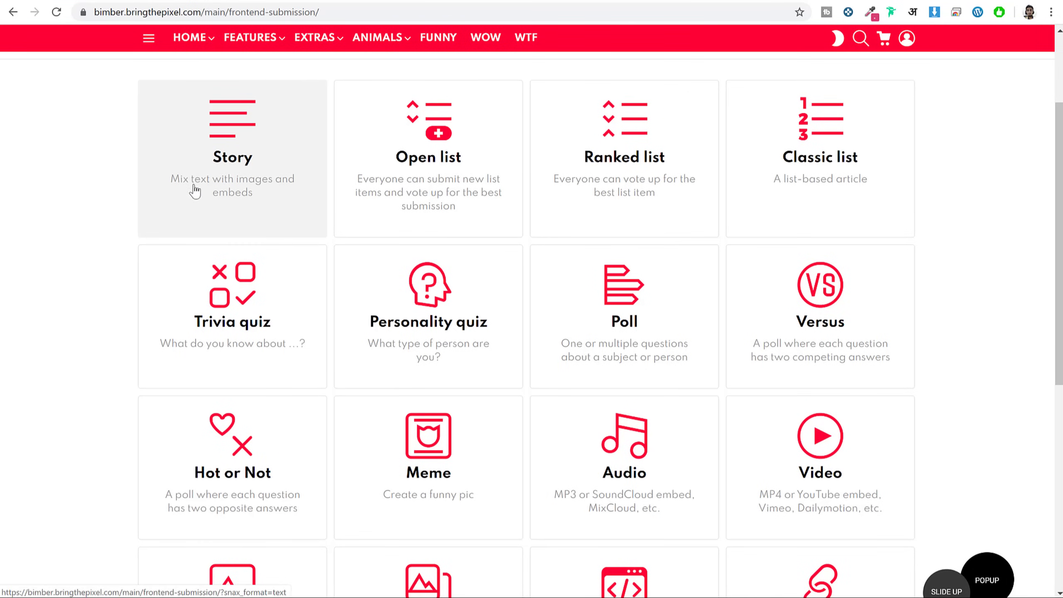
pyautogui.scroll(-2, 837, 171)
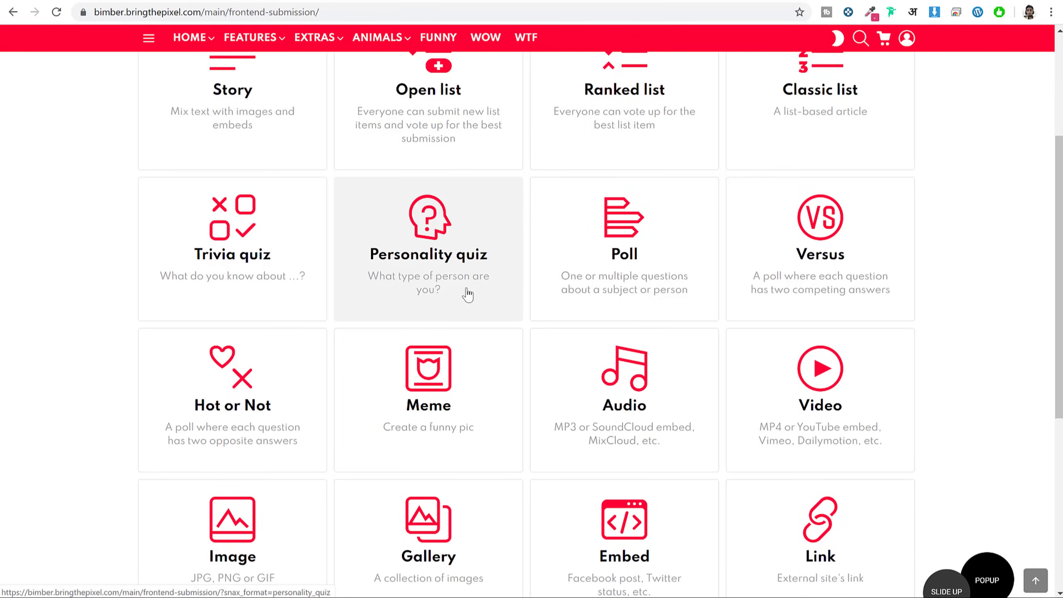
pyautogui.scroll(-2, 929, 266)
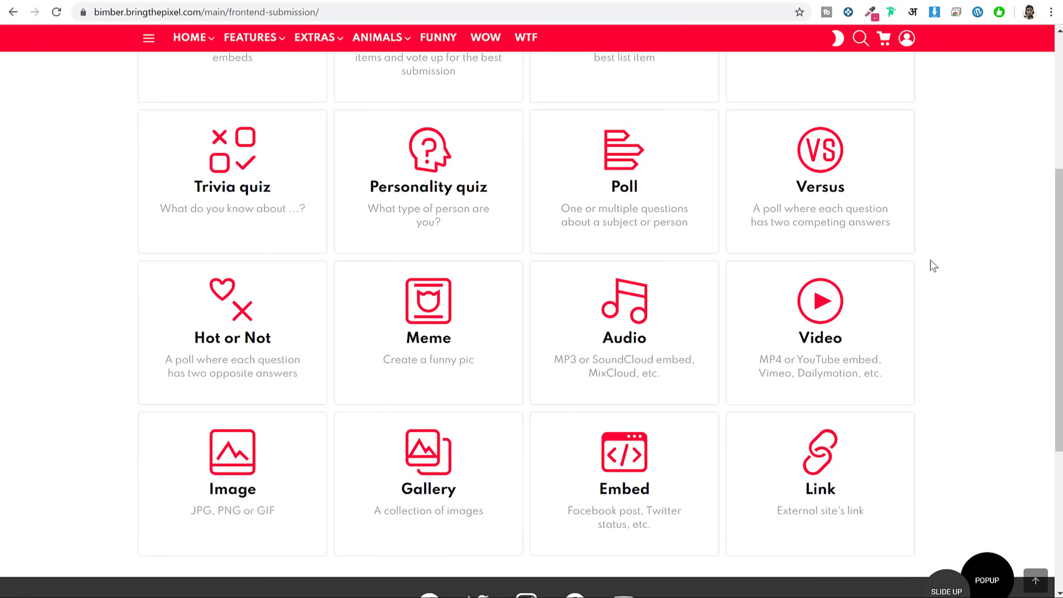
pyautogui.scroll(5, 1013, 320)
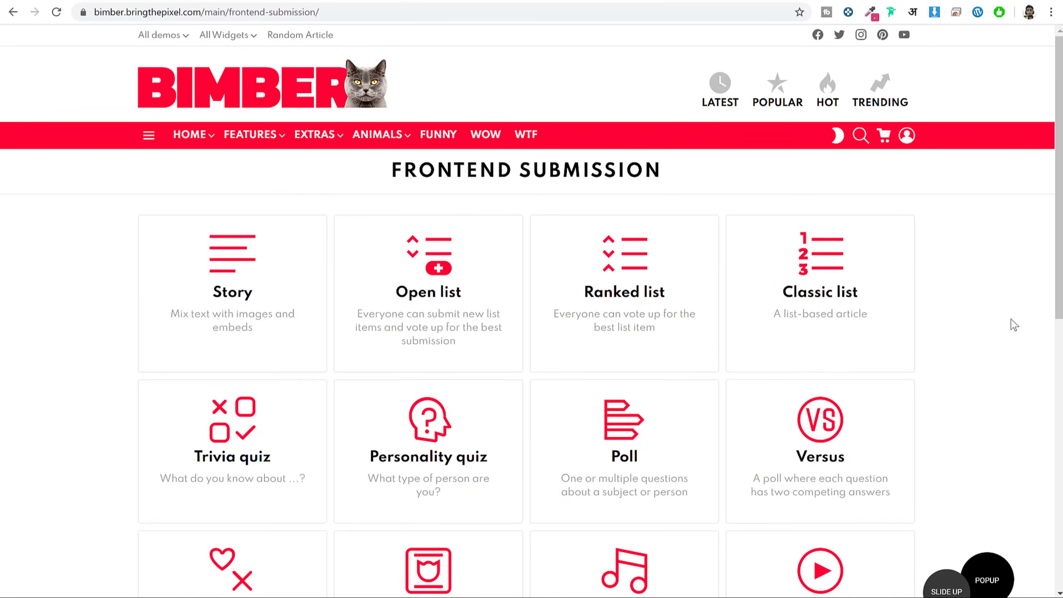
pyautogui.click(218, 287)
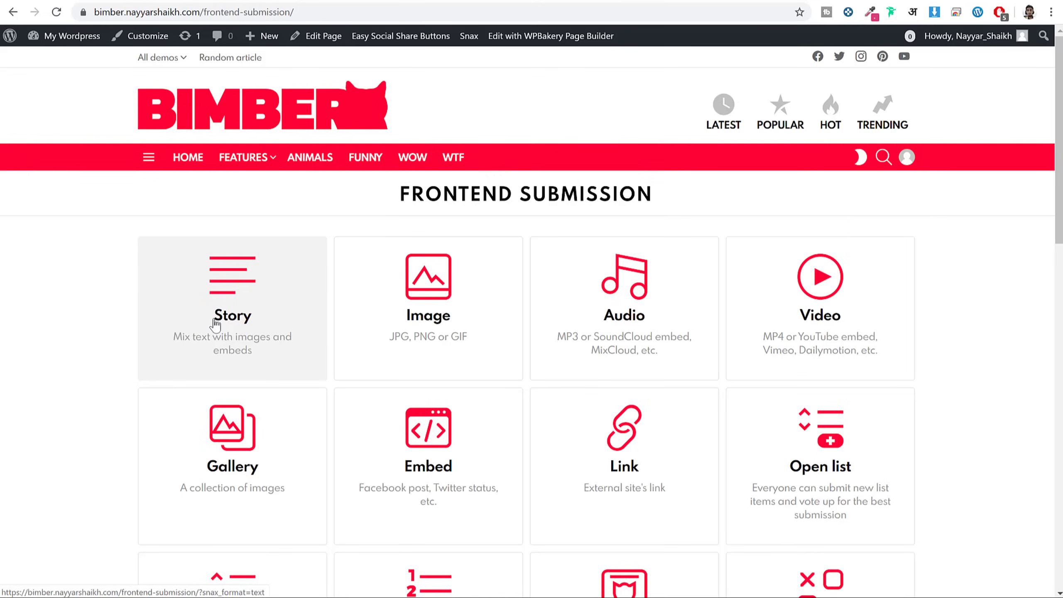
# Step: Open the empty Story post form on their own Bimber site and scroll over it
pyautogui.click(214, 329)
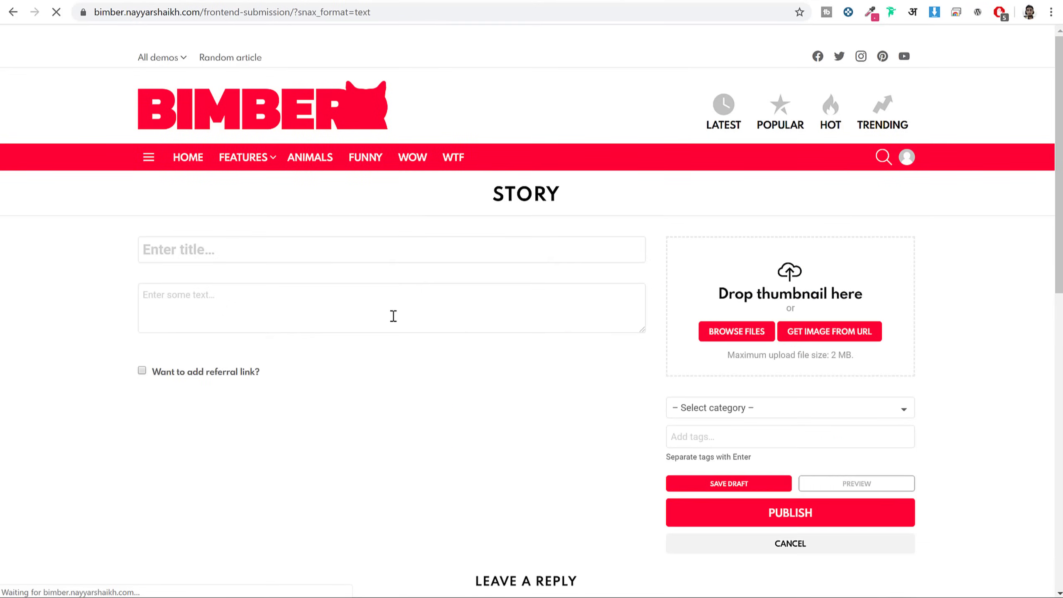
pyautogui.scroll(-5, 961, 344)
pyautogui.scroll(5, 966, 368)
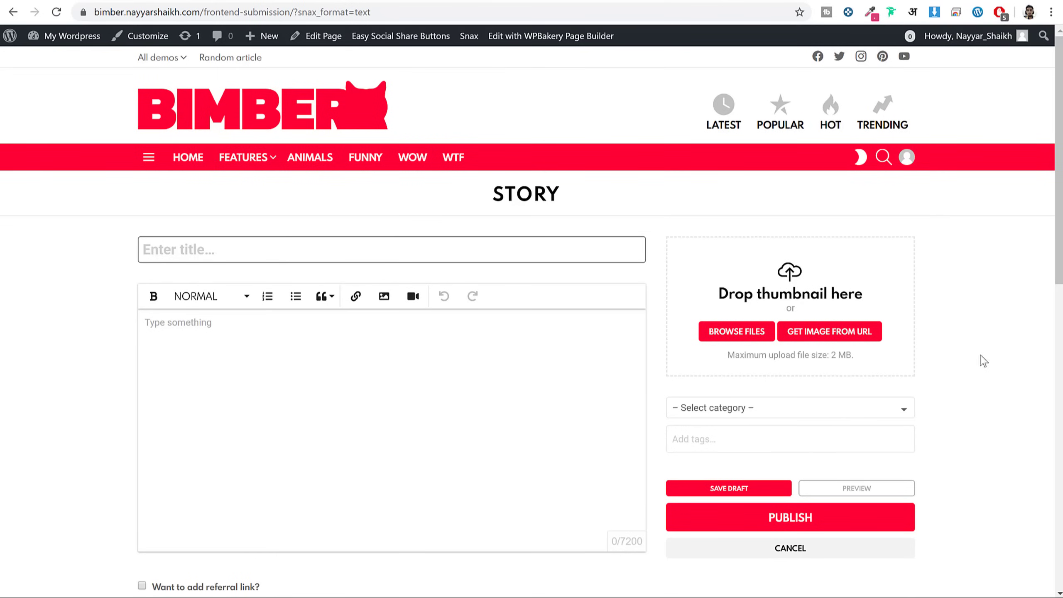
pyautogui.scroll(-5, 355, 304)
pyautogui.scroll(5, 505, 482)
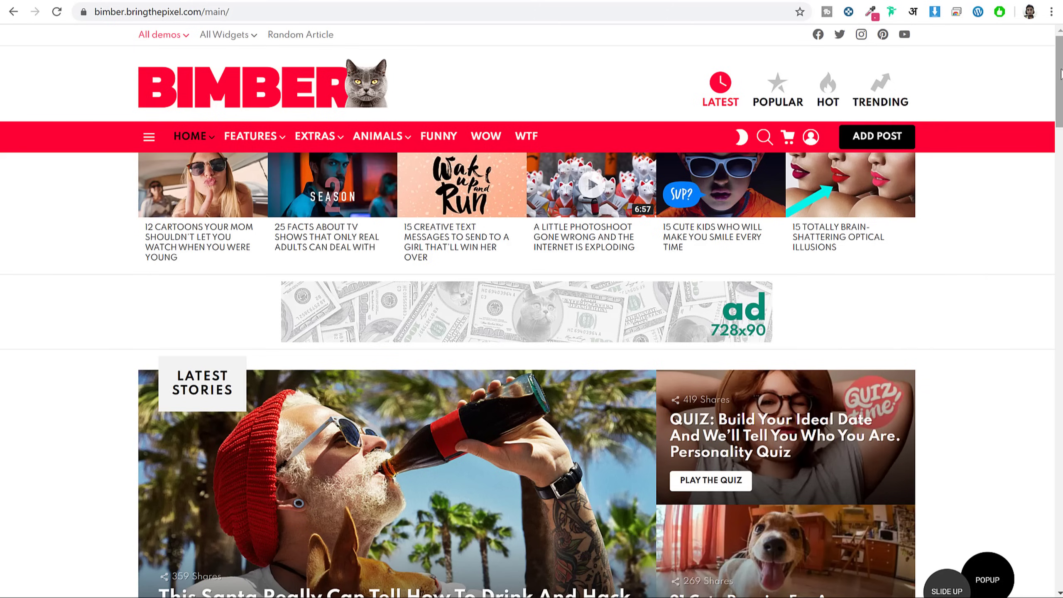
pyautogui.moveTo(1060, 86); pyautogui.dragTo(1050, 2)
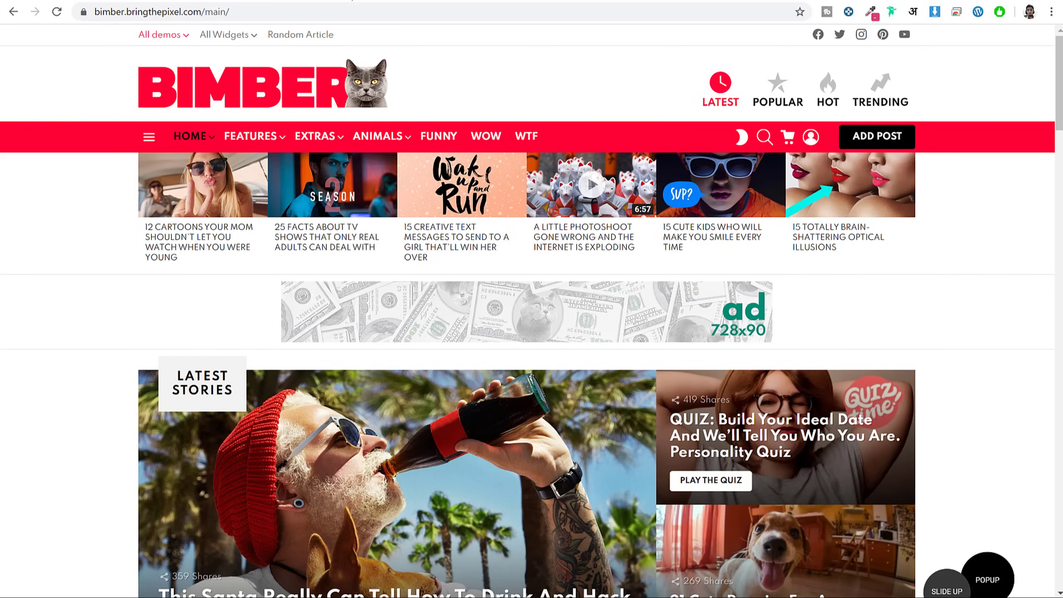
# Step: Load bloggdude.com/sg in a new browser tab
pyautogui.hotkey('ctrl', 't')
pyautogui.write('bloggdude.com')
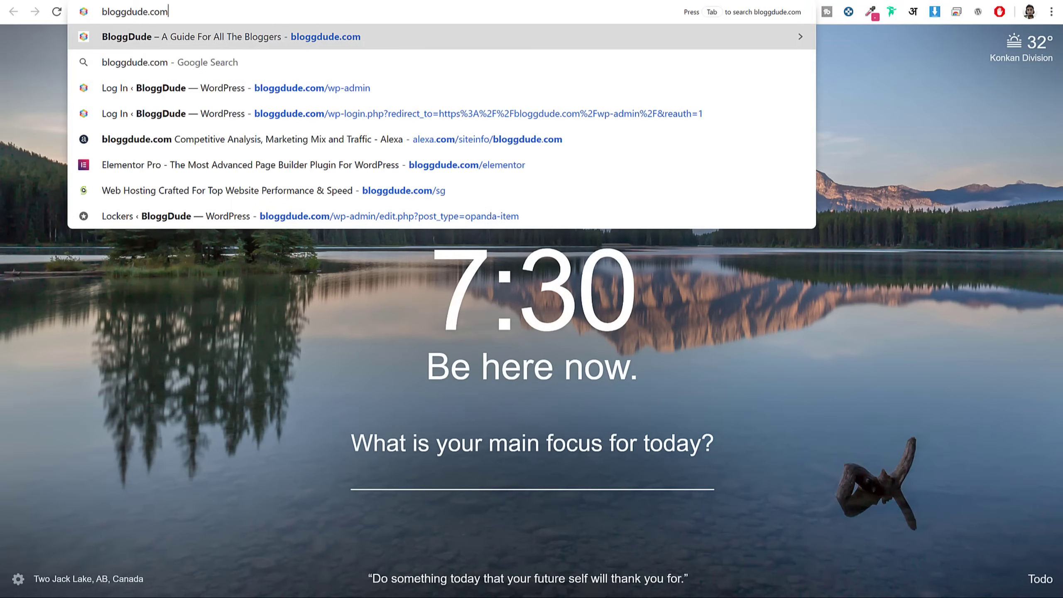
pyautogui.write('/sg')
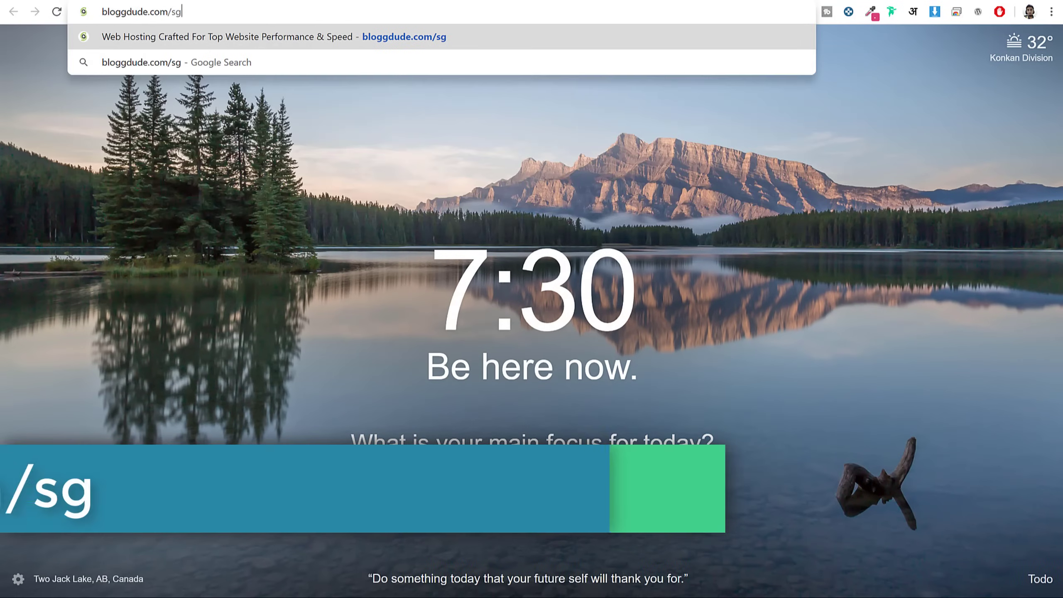
pyautogui.press('Return')
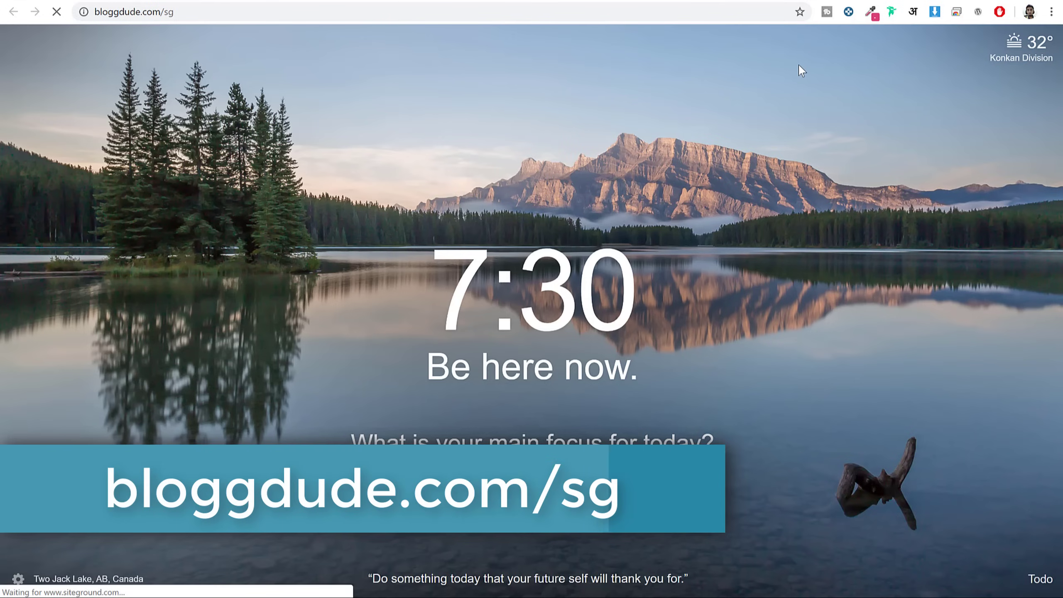
pyautogui.scroll(-5, 963, 205)
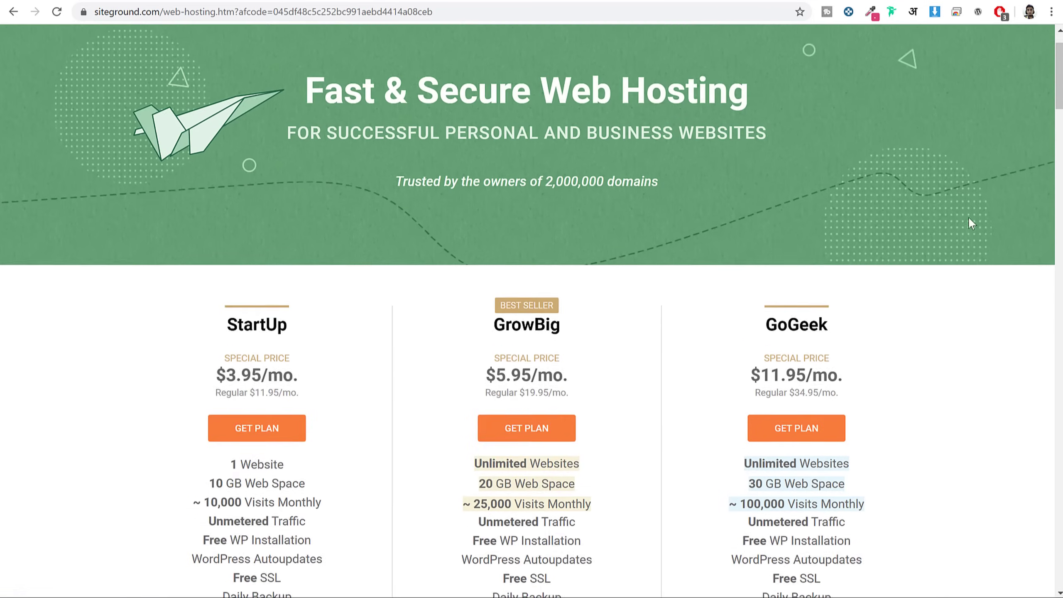
pyautogui.scroll(-2, 971, 209)
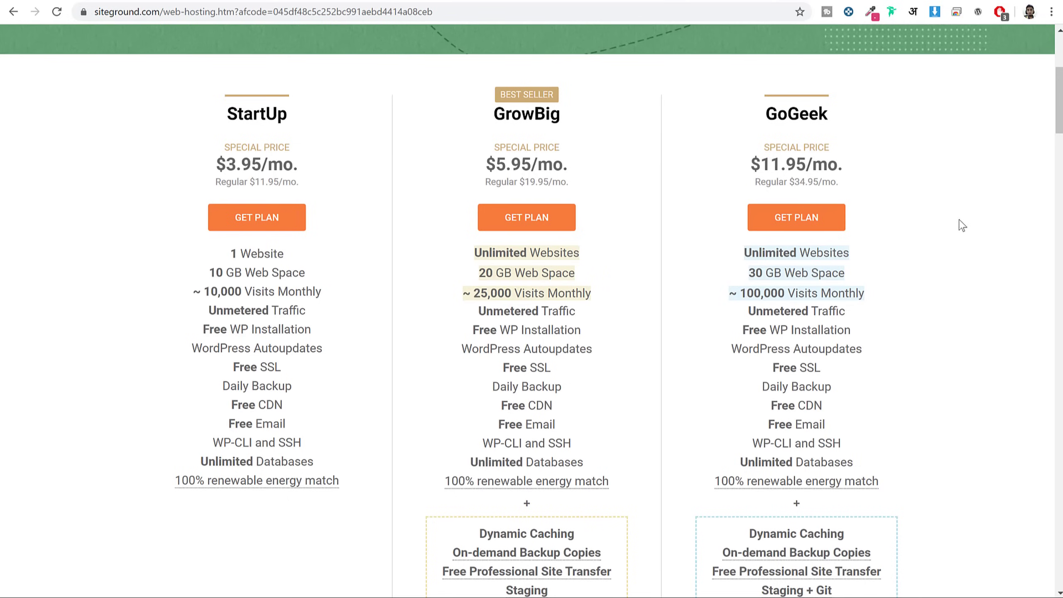
pyautogui.scroll(-1, 1032, 111)
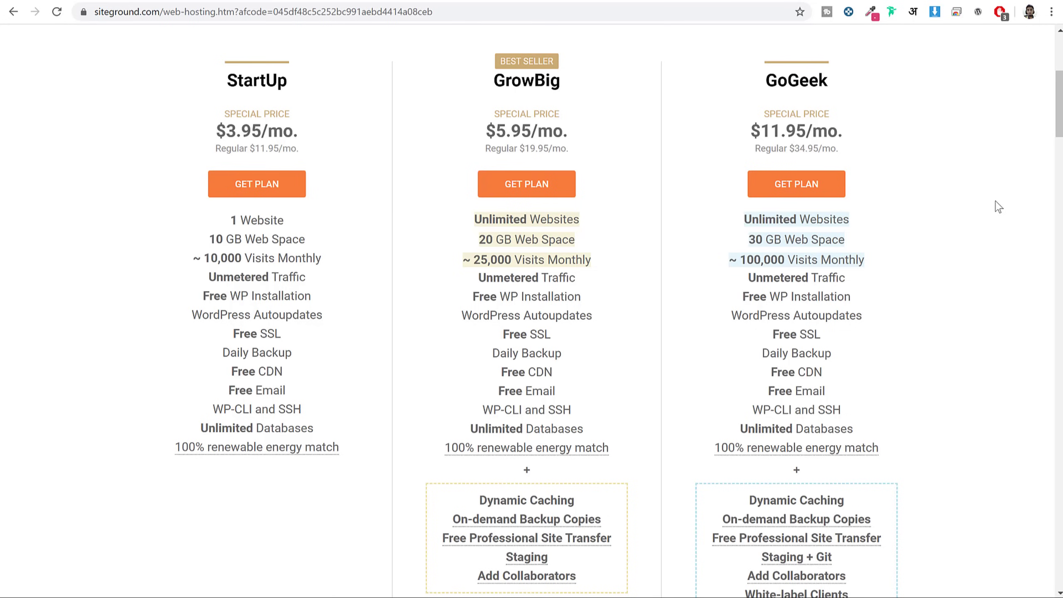
# Step: Highlight the StartUp and GrowBig plan names to compare them
pyautogui.moveTo(226, 80); pyautogui.dragTo(296, 80)
pyautogui.click(948, 155)
pyautogui.moveTo(493, 80); pyautogui.dragTo(576, 78)
pyautogui.click(580, 87)
# Step: Highlight StartUp's 1 Website limit against GrowBig's Unlimited Websites
pyautogui.moveTo(230, 220); pyautogui.dragTo(293, 220)
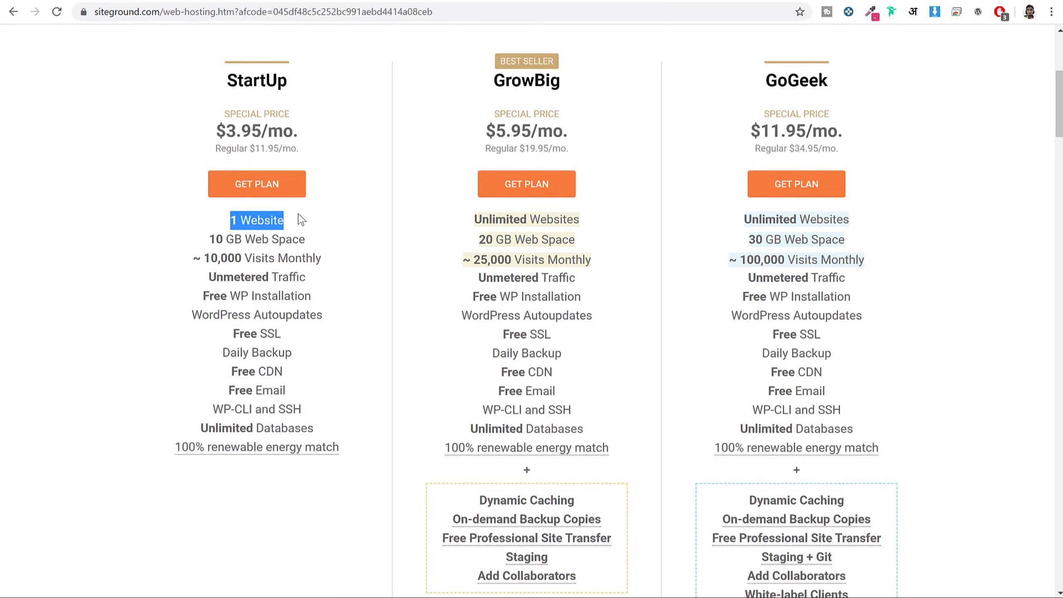
pyautogui.moveTo(493, 80); pyautogui.dragTo(561, 81)
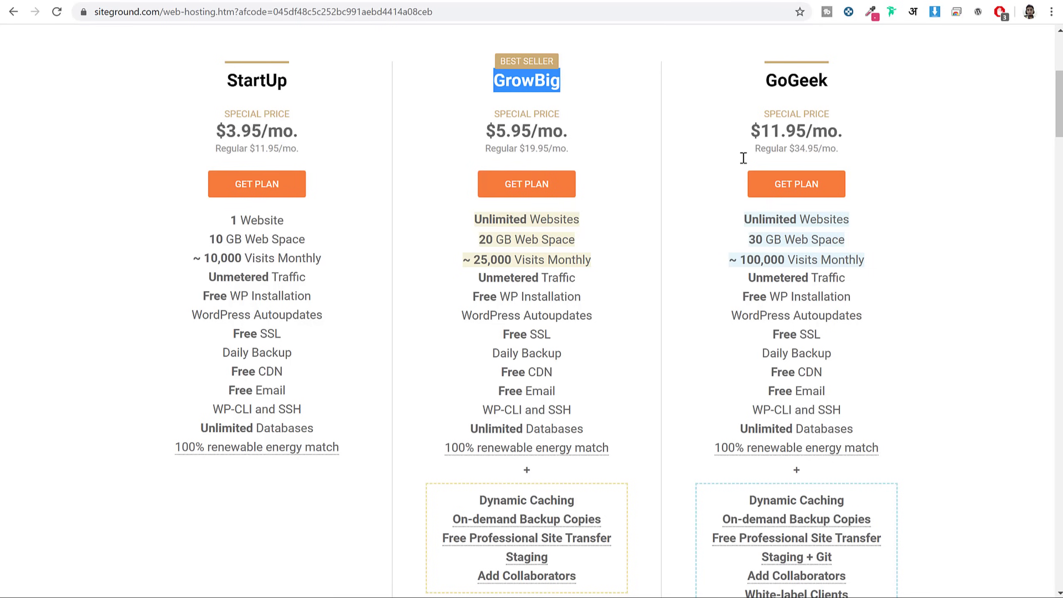
pyautogui.moveTo(584, 219); pyautogui.dragTo(471, 219)
pyautogui.click(512, 220)
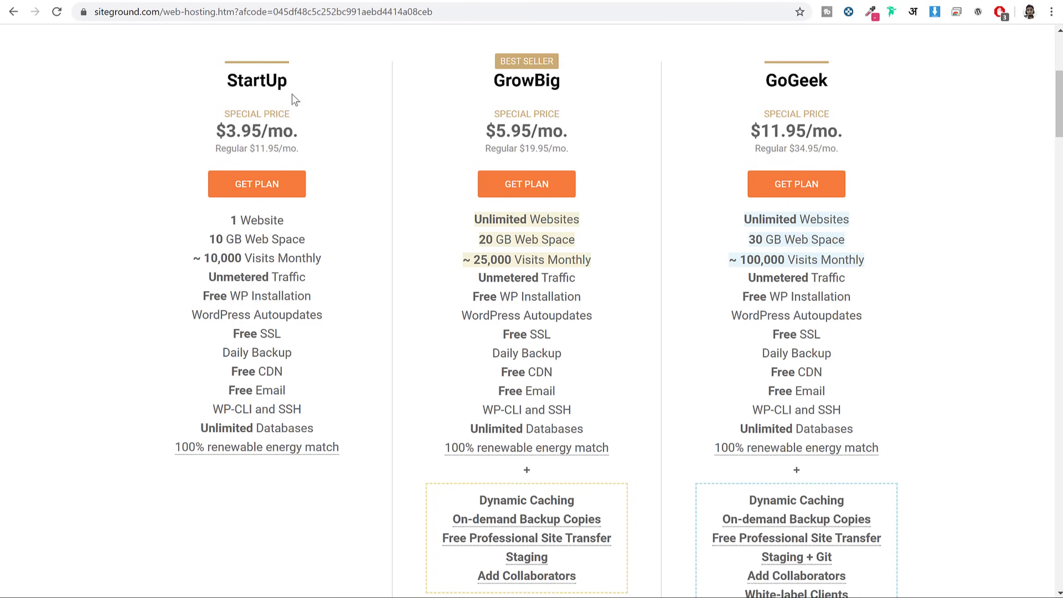
pyautogui.moveTo(225, 79); pyautogui.dragTo(315, 81)
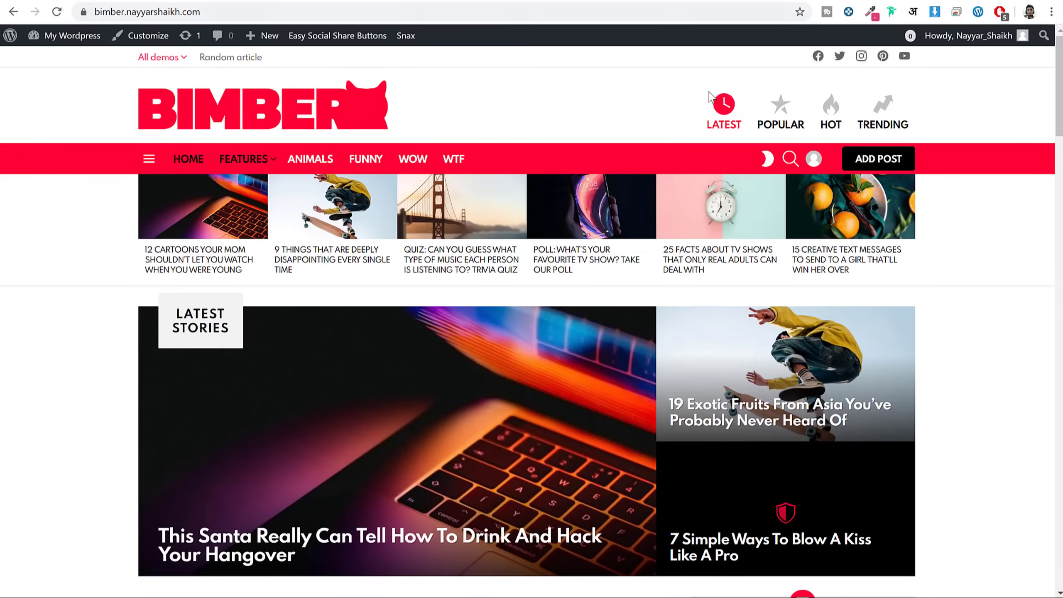
pyautogui.scroll(-8, 973, 339)
pyautogui.scroll(-20, 988, 366)
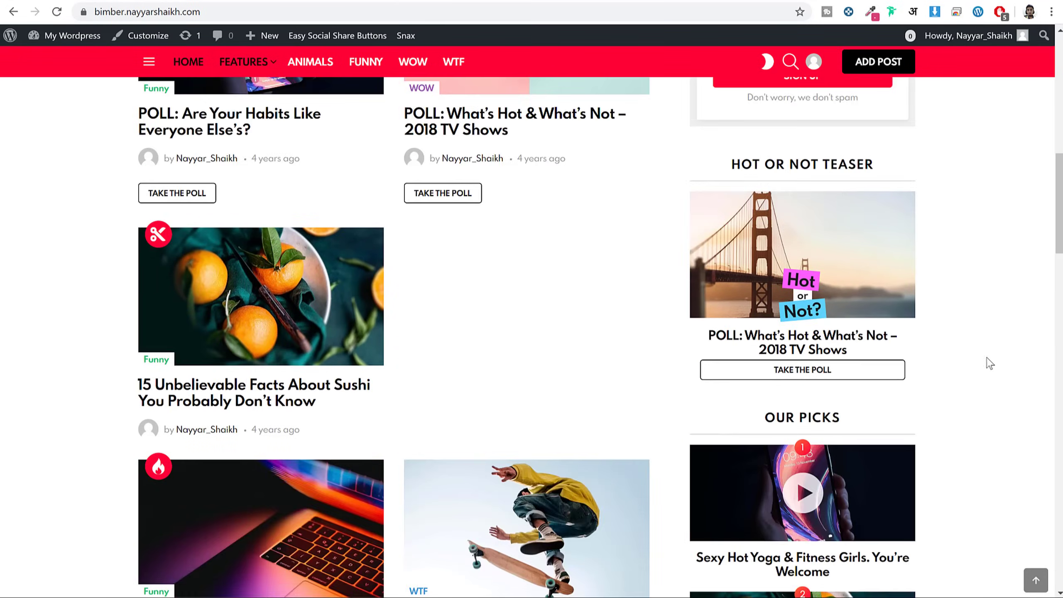
pyautogui.scroll(-20, 986, 361)
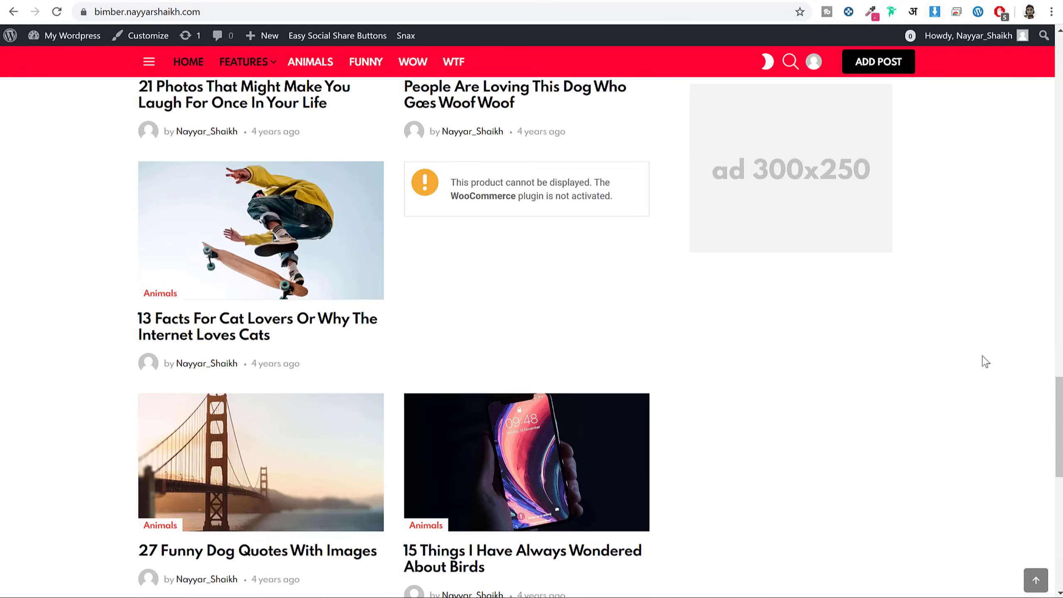
pyautogui.scroll(15, 984, 358)
pyautogui.scroll(15, 989, 370)
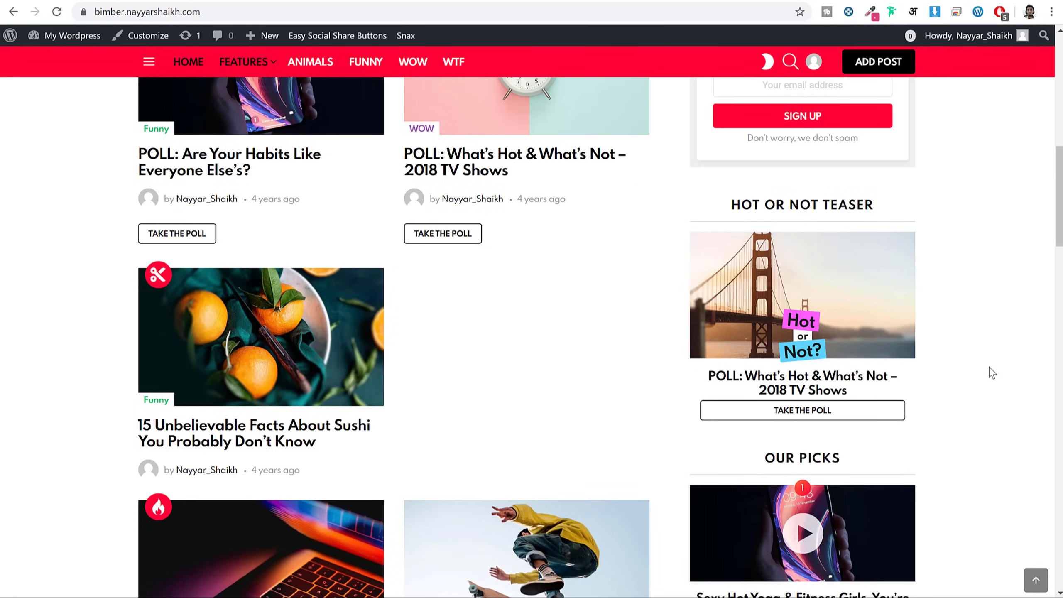
pyautogui.scroll(12, 992, 377)
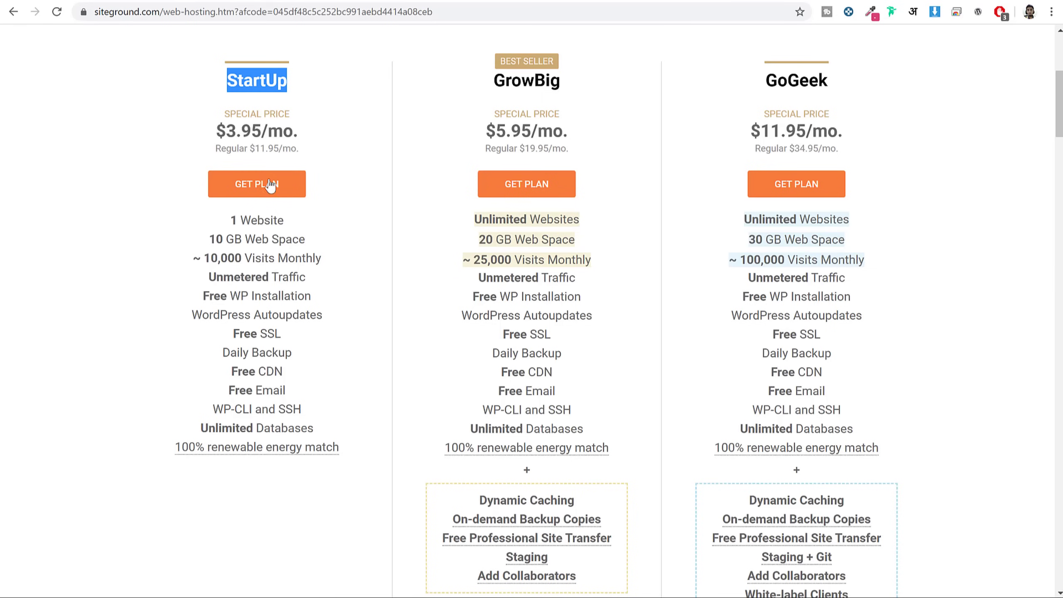
# Step: Highlight the StartUp and GrowBig plan names and GrowBig's 20 GB Web Space allowance
pyautogui.doubleClick(228, 84)
pyautogui.moveTo(562, 76); pyautogui.dragTo(474, 84)
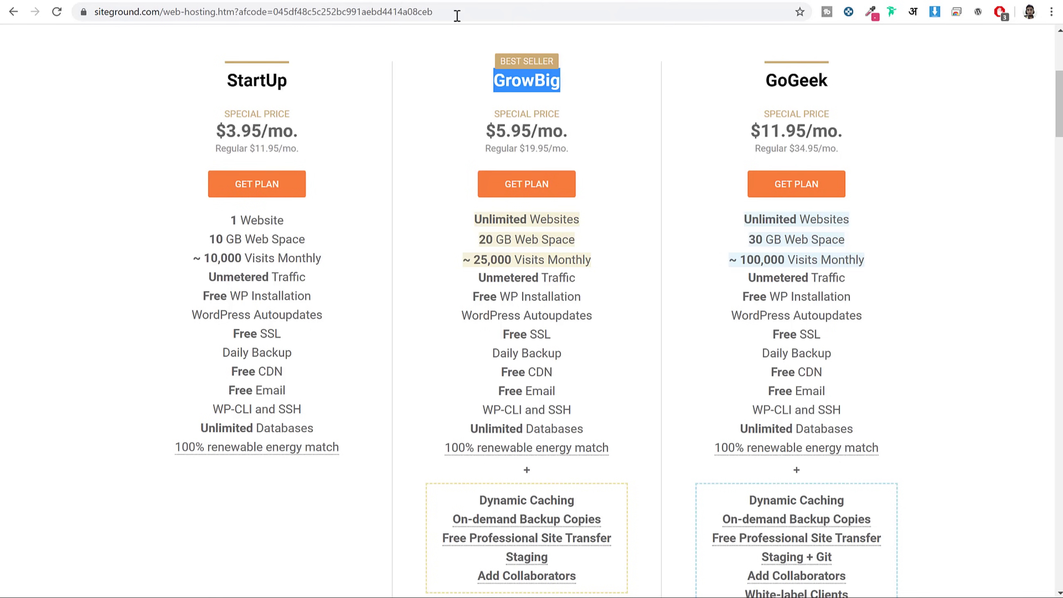
pyautogui.click(655, 180)
pyautogui.moveTo(485, 76); pyautogui.dragTo(581, 81)
pyautogui.moveTo(479, 241); pyautogui.dragTo(577, 239)
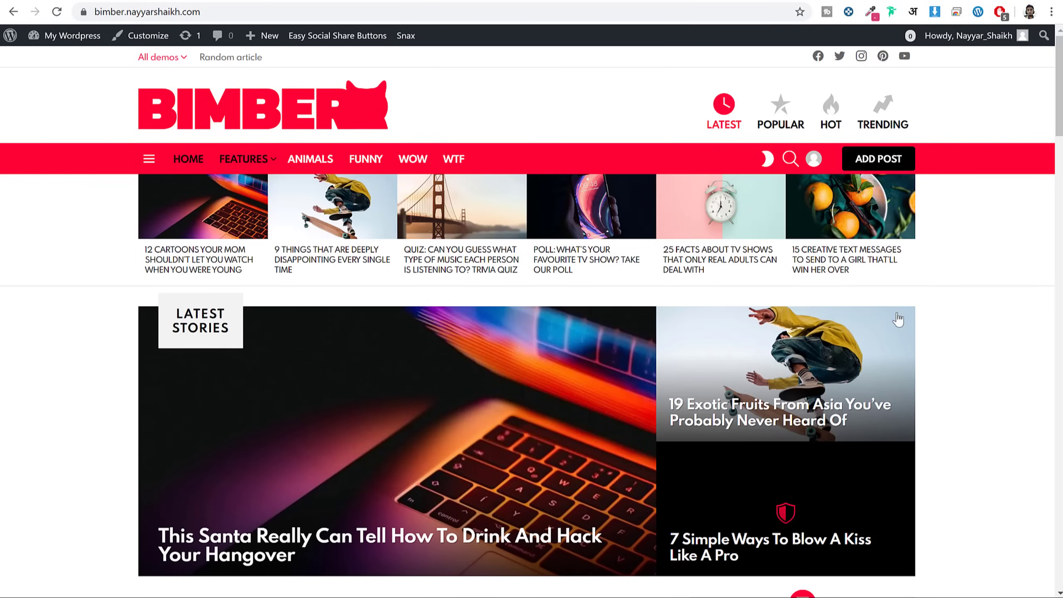
# Step: Scroll the Bimber home page down and back up, then return to the SiteGround plans tab
pyautogui.scroll(-15, 921, 368)
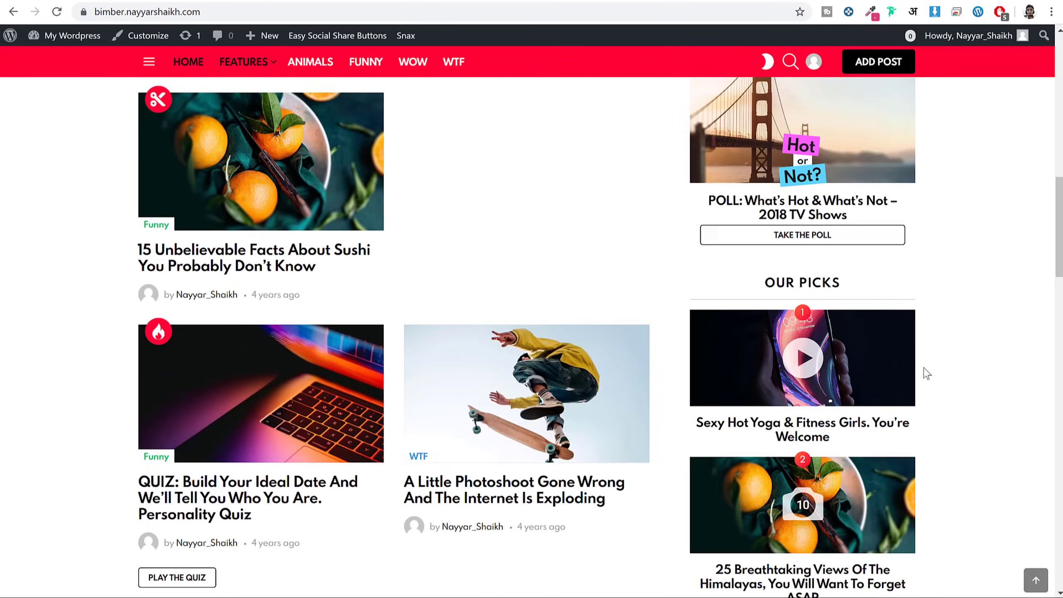
pyautogui.scroll(-15, 938, 380)
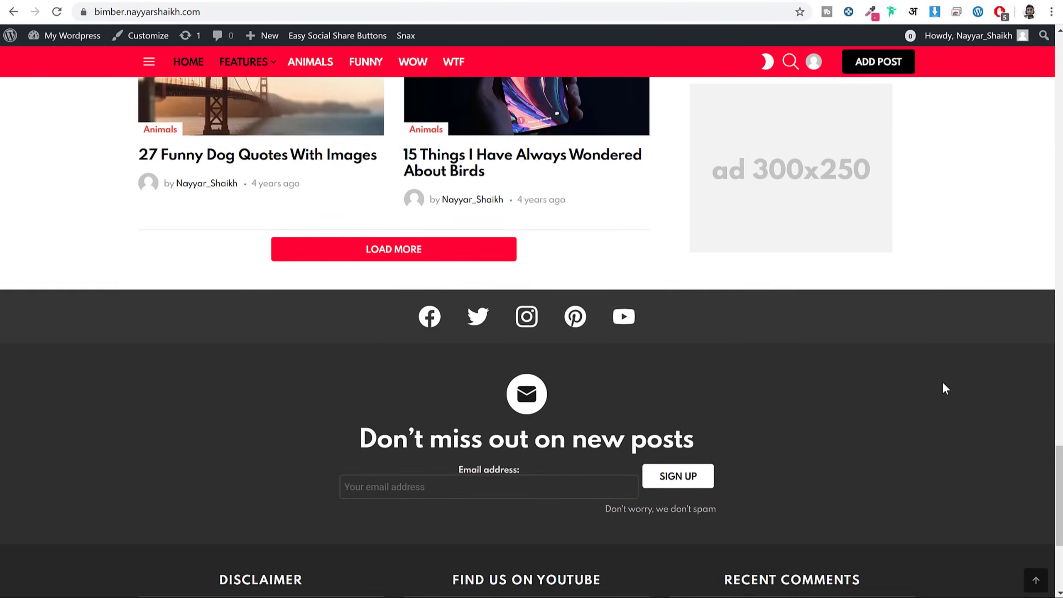
pyautogui.scroll(5, 942, 382)
pyautogui.scroll(20, 957, 449)
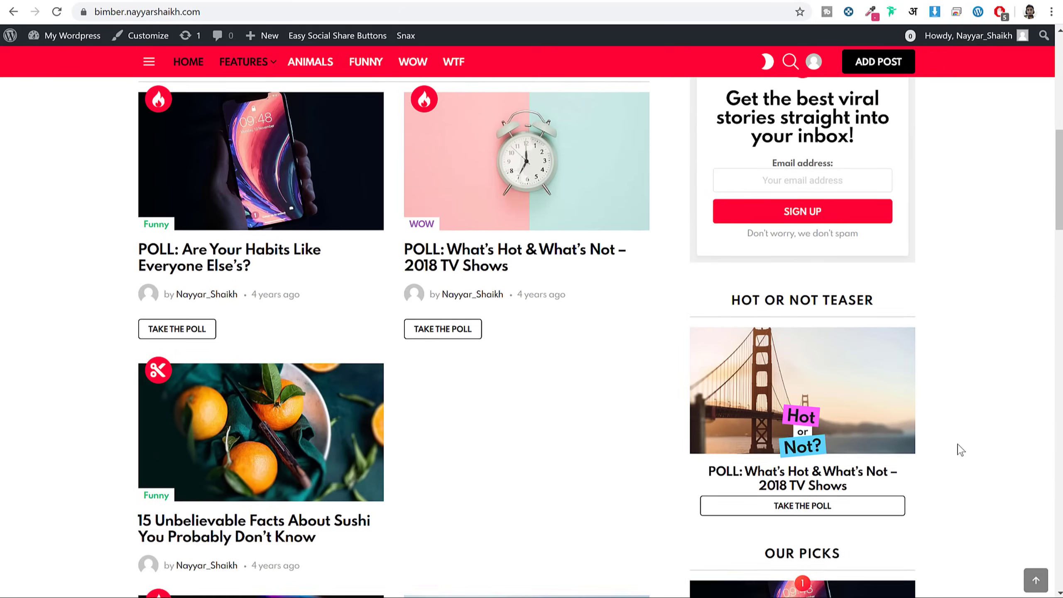
pyautogui.scroll(2, 961, 450)
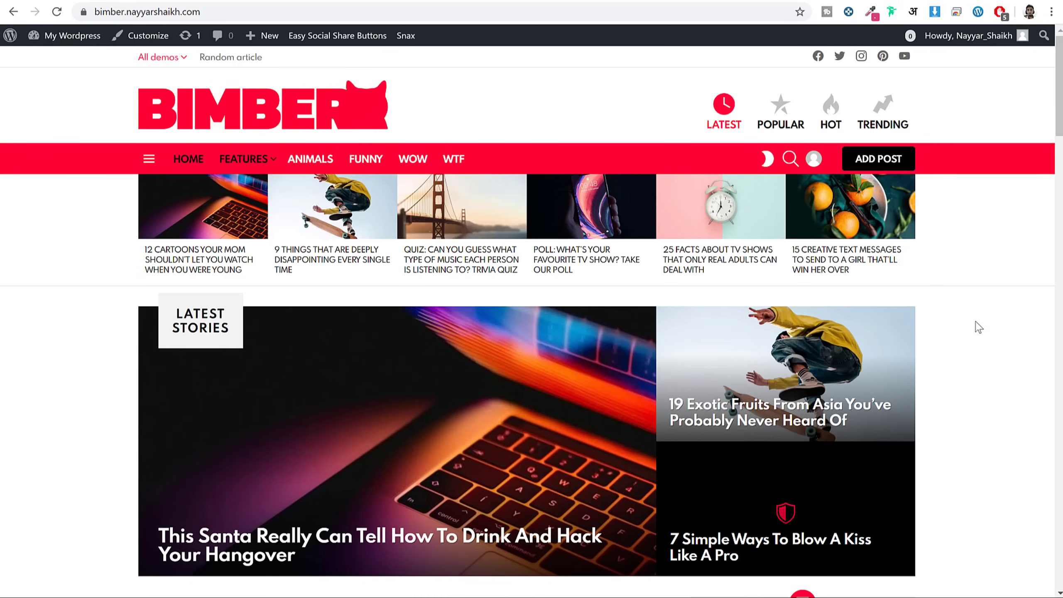
pyautogui.click(435, 1)
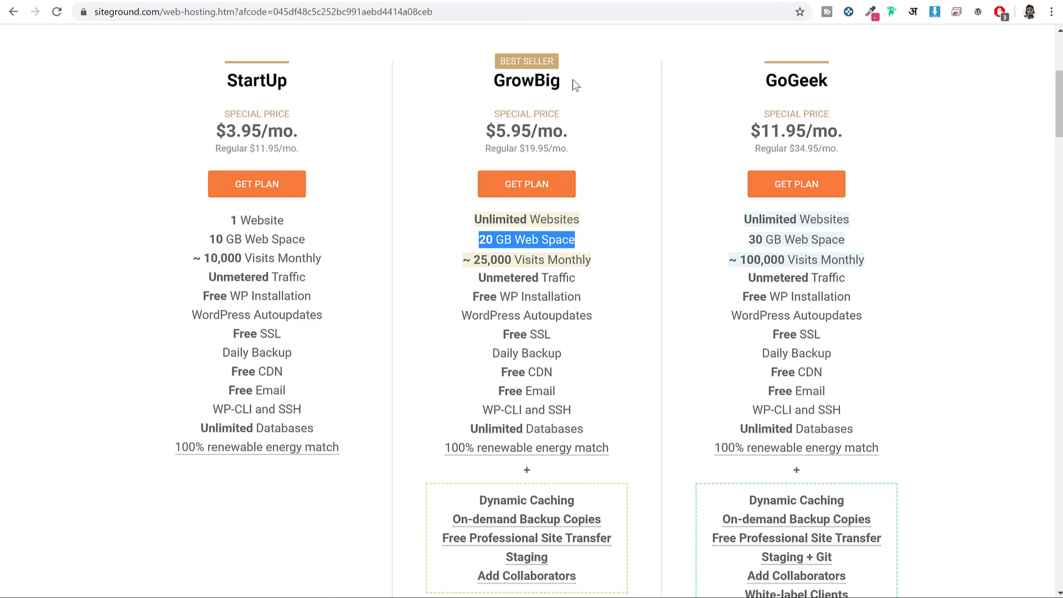
# Step: Highlight GrowBig's ~25,000 Visits Monthly figure alongside the StartUp plan name
pyautogui.tripleClick(591, 255)
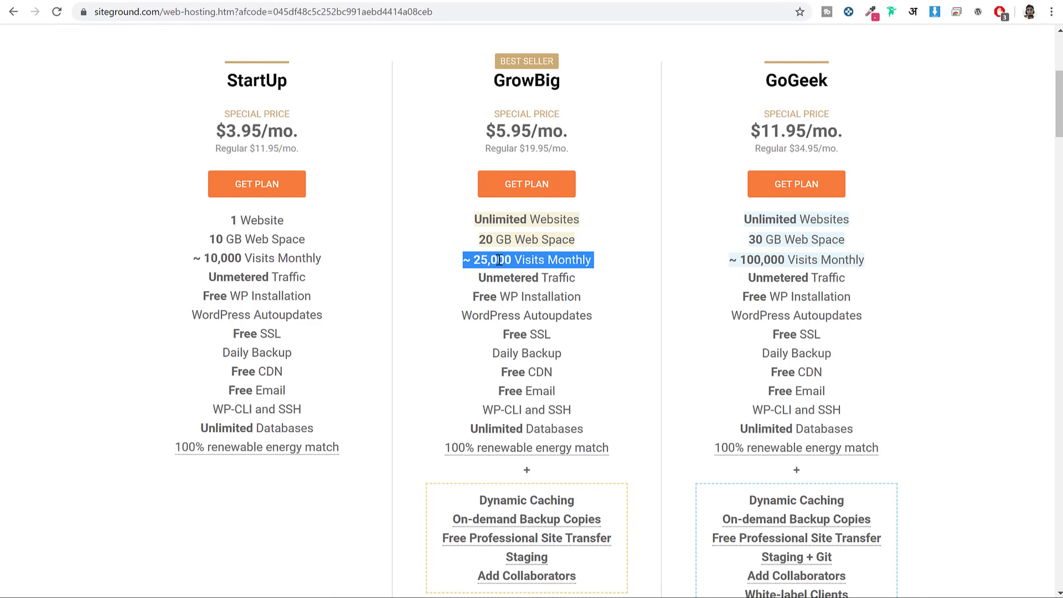
pyautogui.click(614, 258)
pyautogui.moveTo(219, 76); pyautogui.dragTo(294, 76)
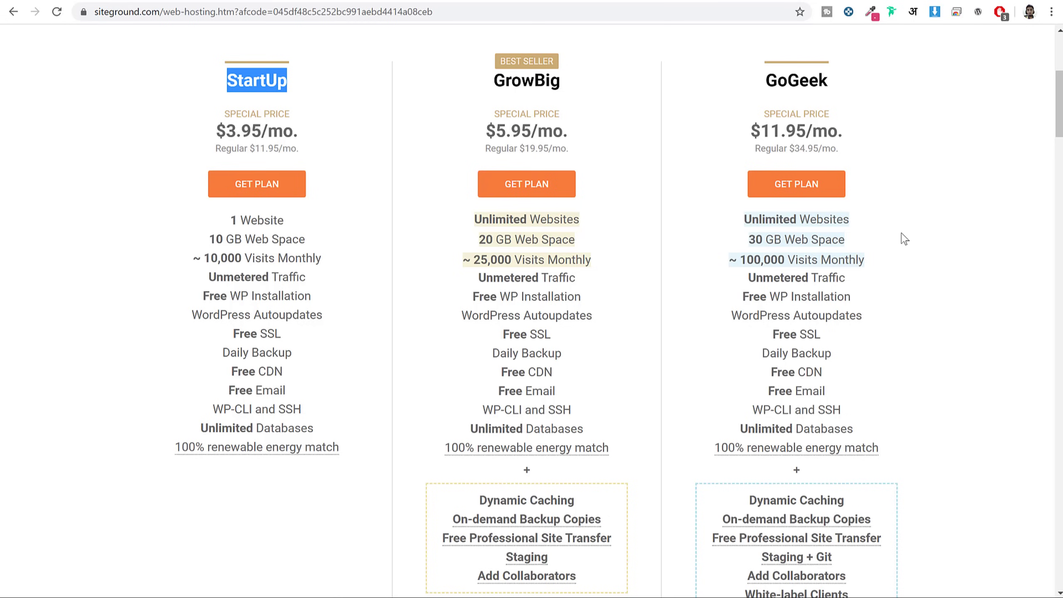
pyautogui.moveTo(605, 262); pyautogui.dragTo(444, 266)
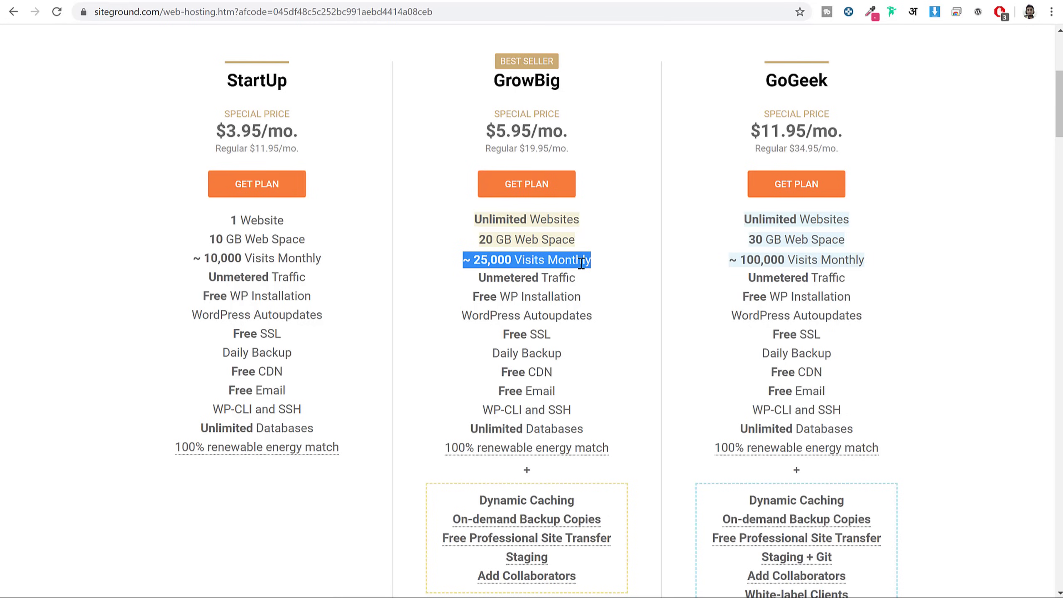
pyautogui.click(508, 260)
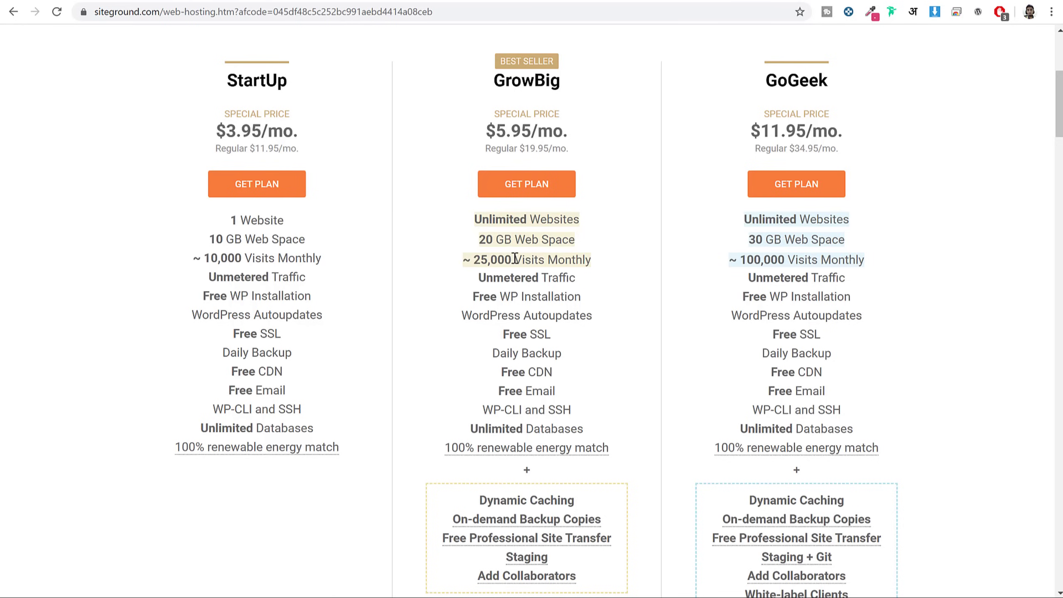
pyautogui.moveTo(514, 260); pyautogui.dragTo(462, 263)
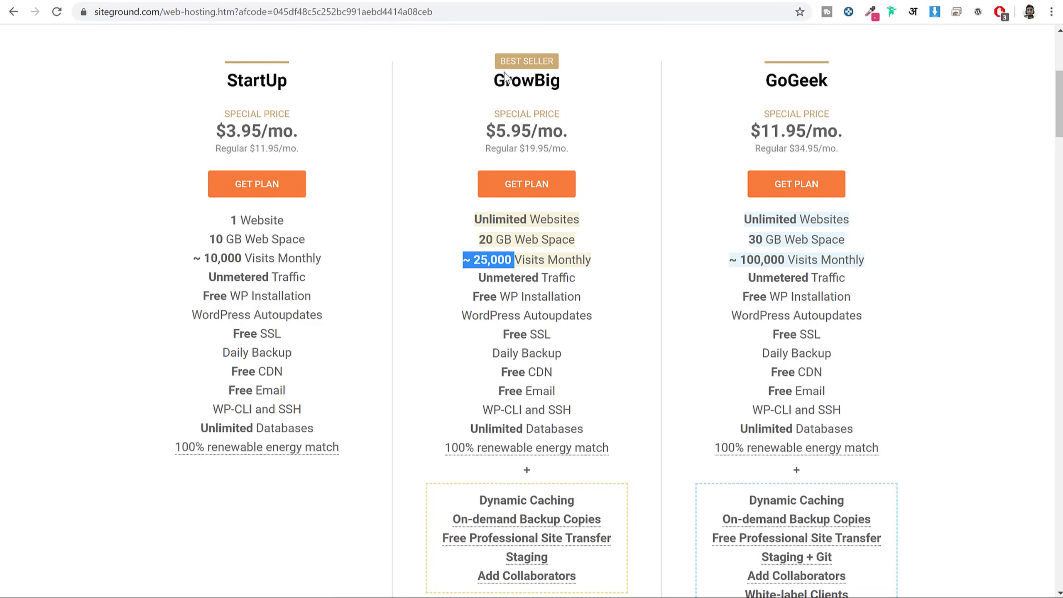
# Step: Highlight the GrowBig name and its Unmetered Traffic, WordPress Autoupdates and Free SSL features
pyautogui.moveTo(493, 80); pyautogui.dragTo(581, 86)
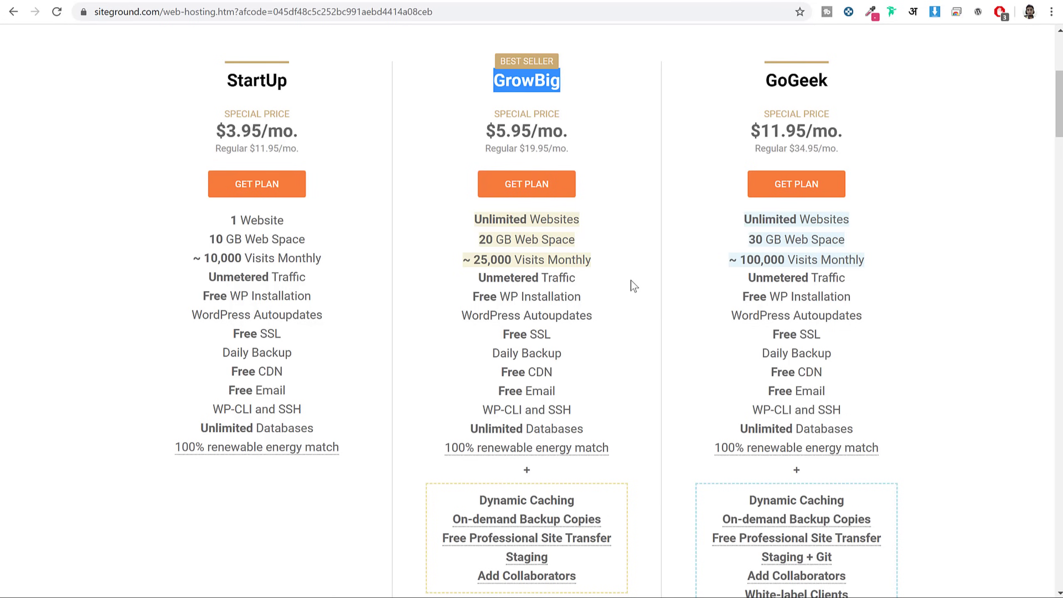
pyautogui.click(494, 275)
pyautogui.moveTo(495, 275); pyautogui.dragTo(584, 278)
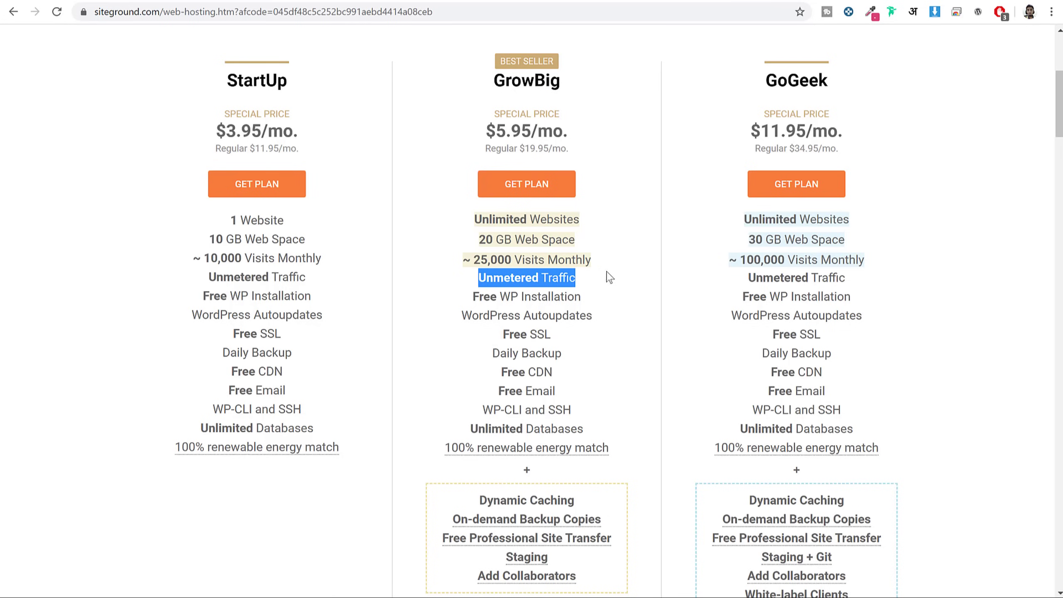
pyautogui.scroll(-1, 643, 289)
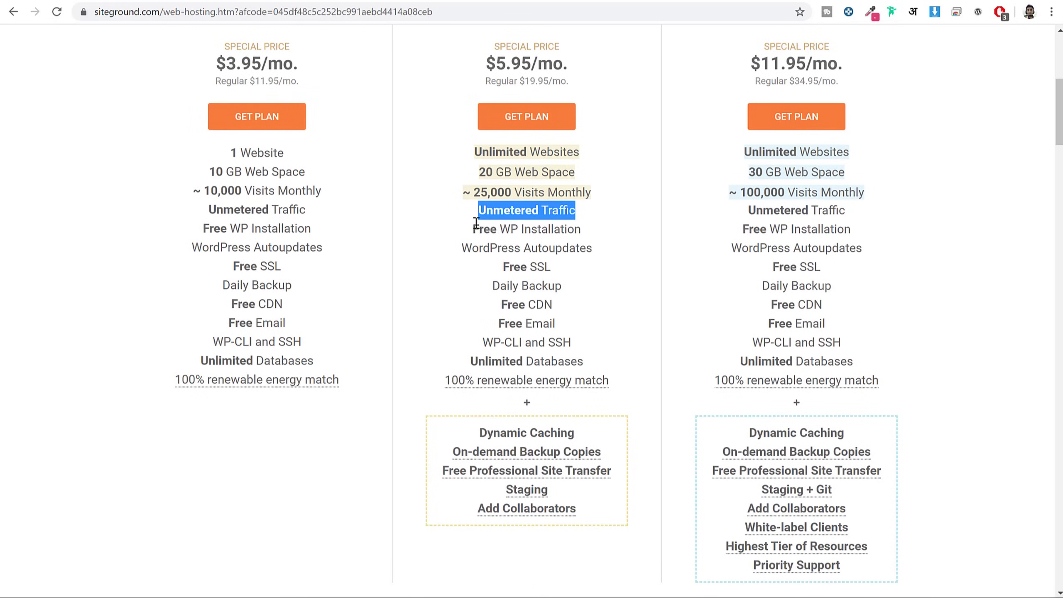
pyautogui.moveTo(449, 253); pyautogui.dragTo(617, 247)
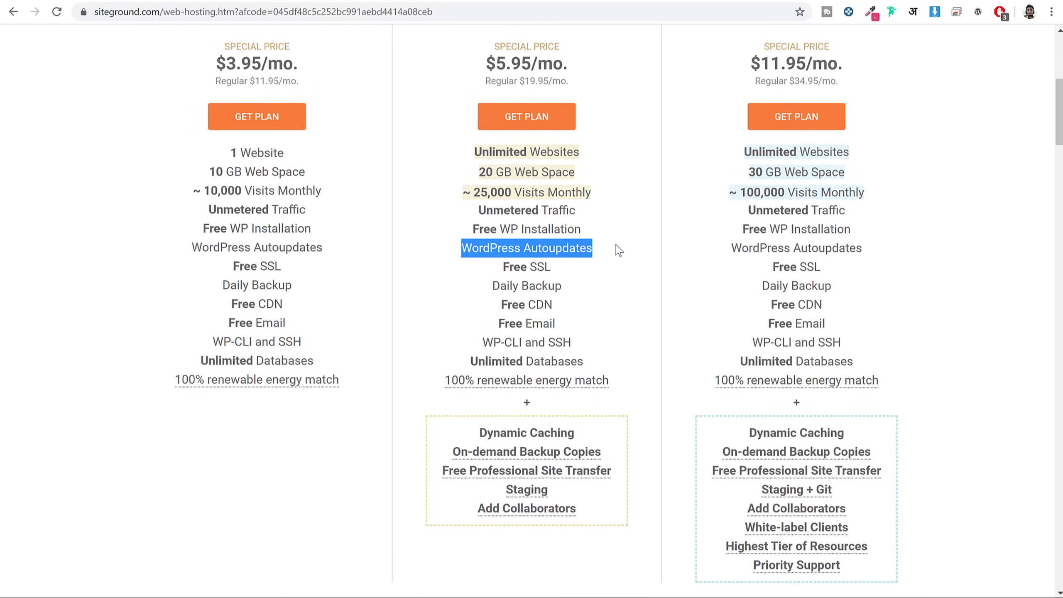
pyautogui.moveTo(503, 267); pyautogui.dragTo(579, 268)
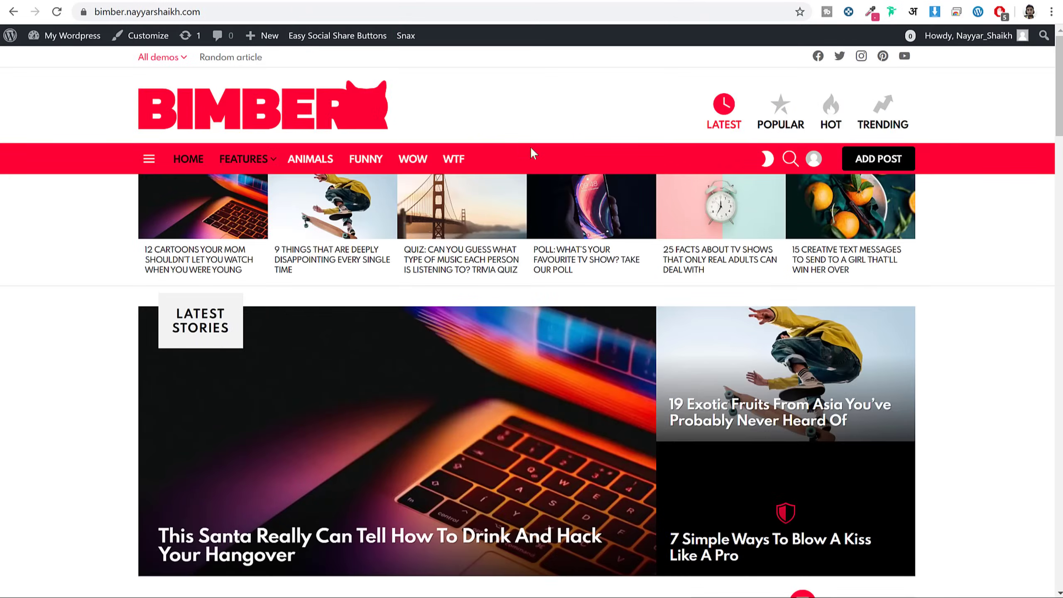
# Step: View the Bimber site's 'Connection is secure' certificate details, then scroll SiteGround's plans page
pyautogui.scroll(-4, 532, 153)
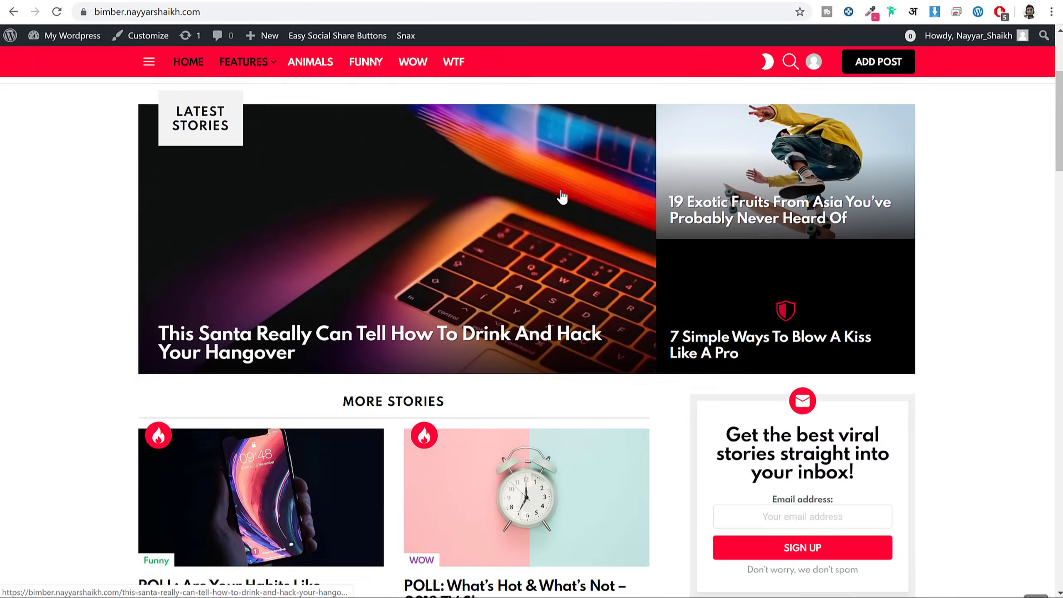
pyautogui.scroll(4, 561, 197)
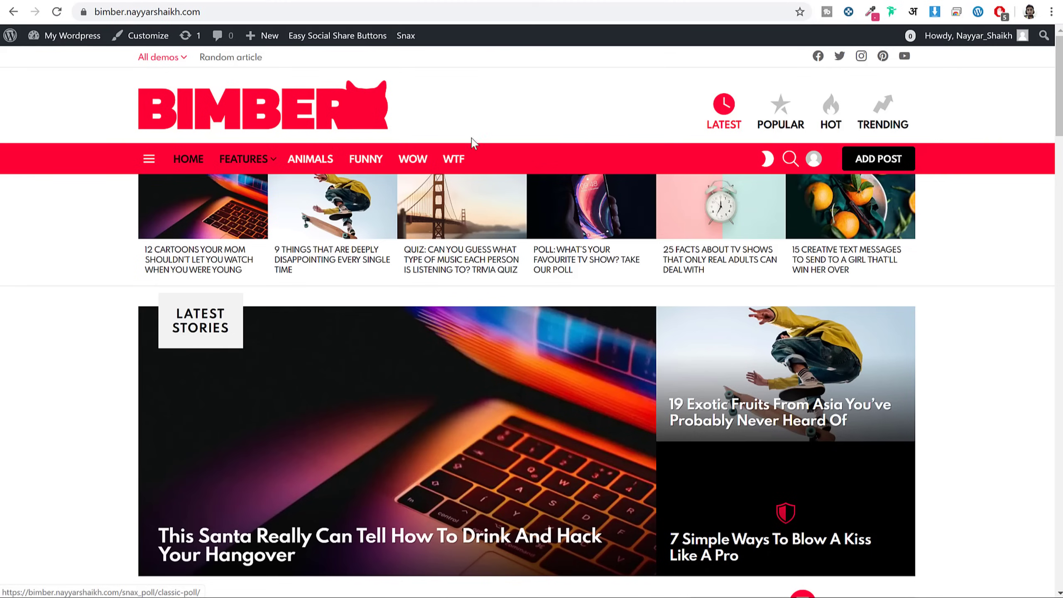
pyautogui.click(83, 11)
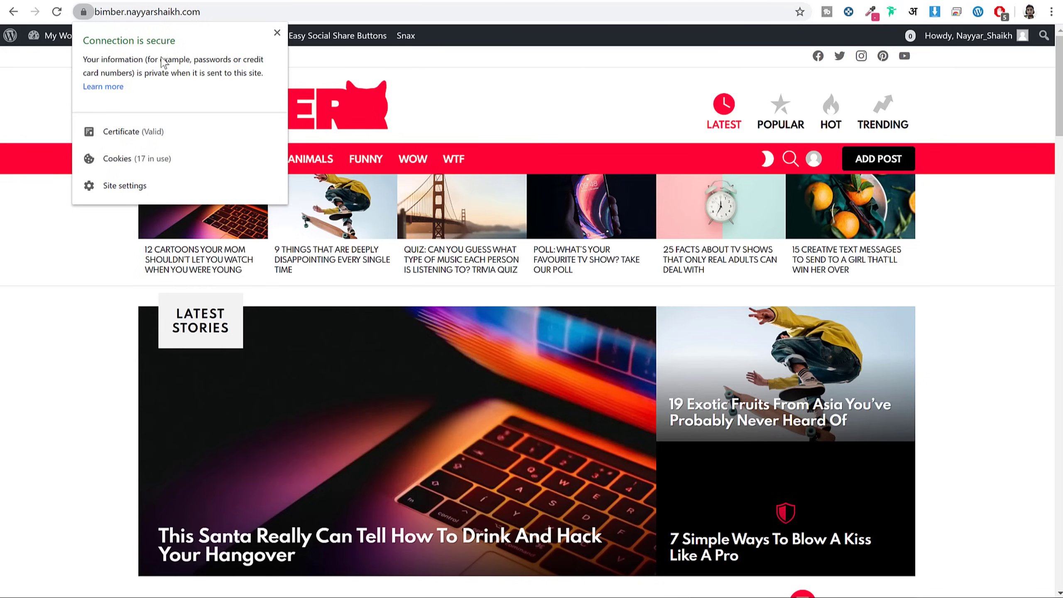
pyautogui.click(277, 32)
pyautogui.moveTo(263, 36)
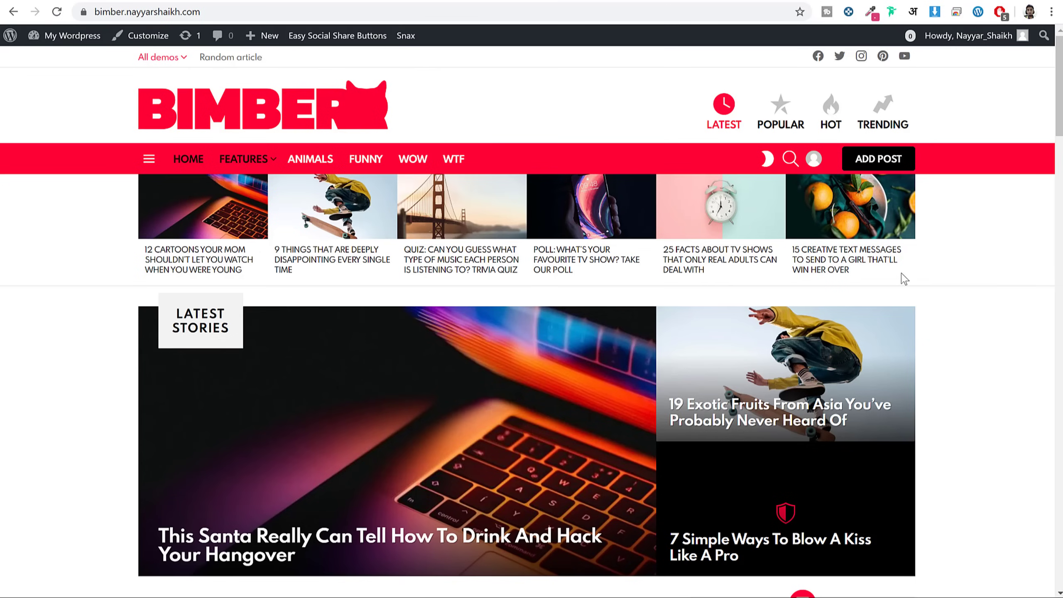
pyautogui.scroll(-3, 981, 277)
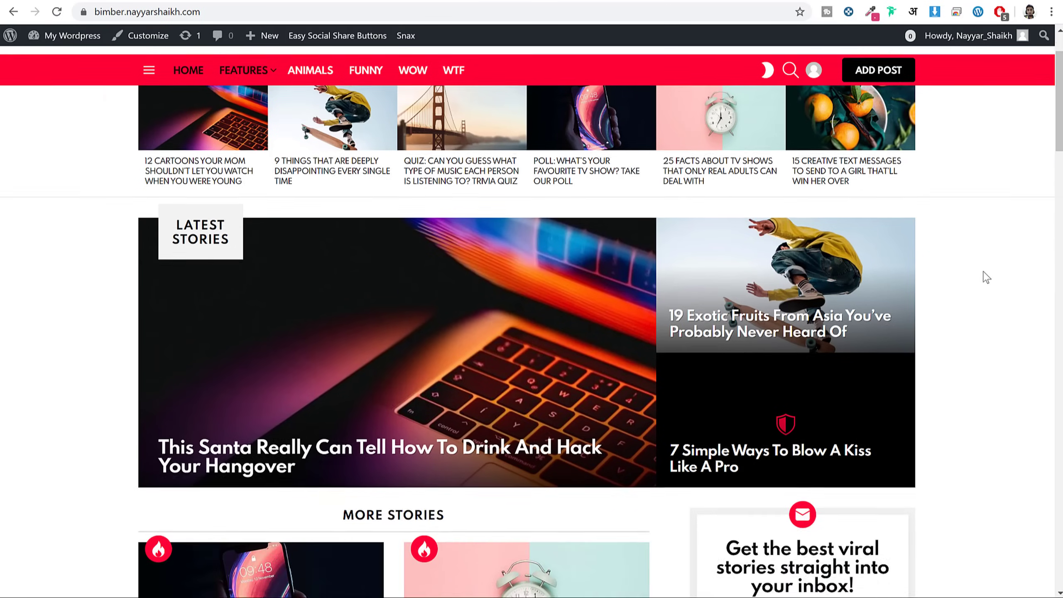
pyautogui.scroll(-5, 987, 278)
pyautogui.scroll(8, 975, 318)
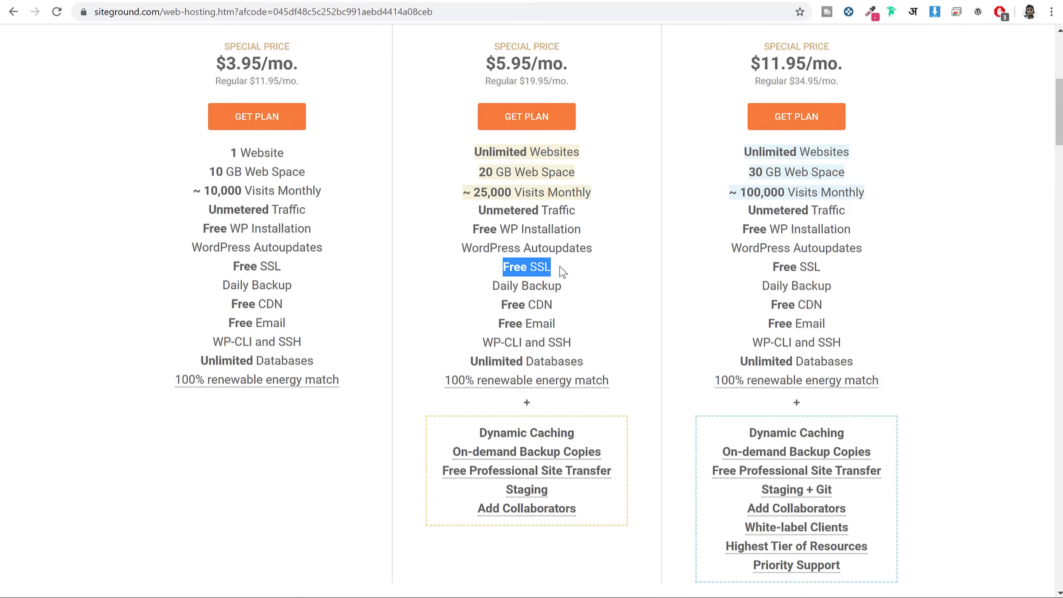
# Step: Highlight GrowBig's Free CDN, Daily Backup, Free Email and WP-CLI and SSH features
pyautogui.moveTo(486, 295); pyautogui.dragTo(501, 312)
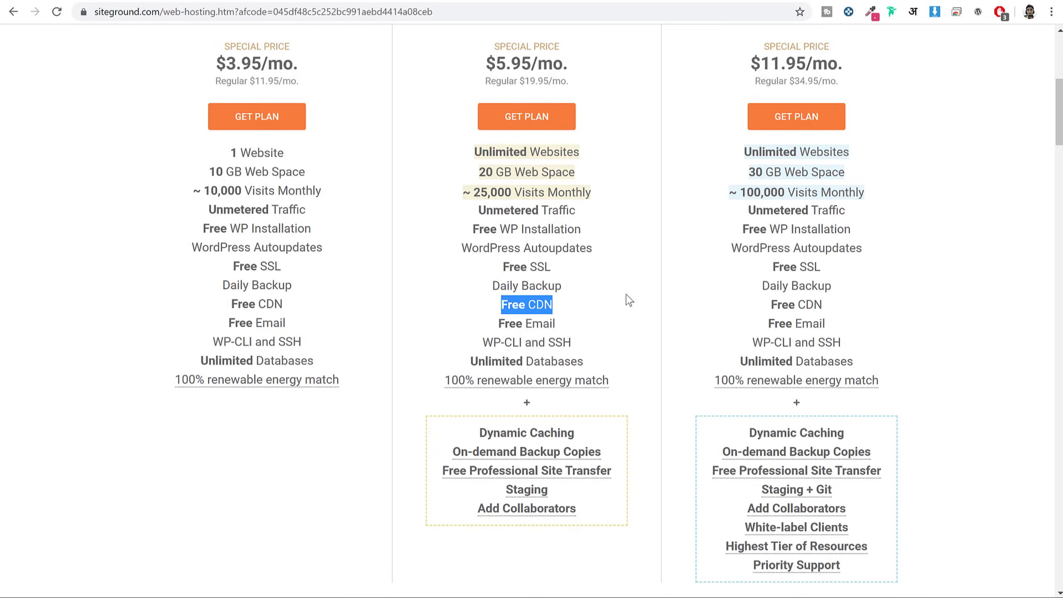
pyautogui.moveTo(491, 286); pyautogui.dragTo(582, 290)
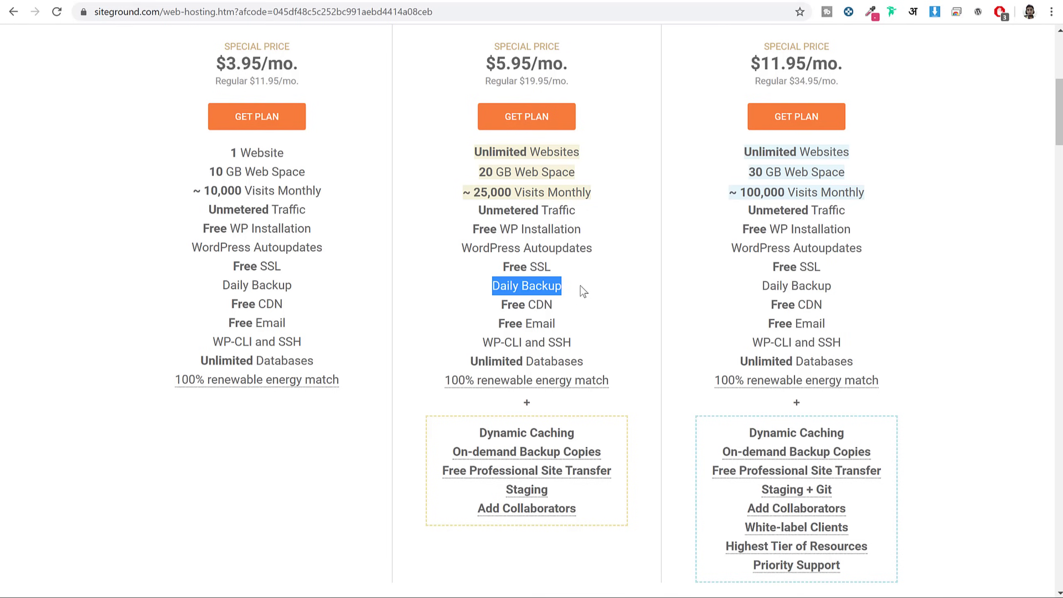
pyautogui.moveTo(496, 323); pyautogui.dragTo(584, 324)
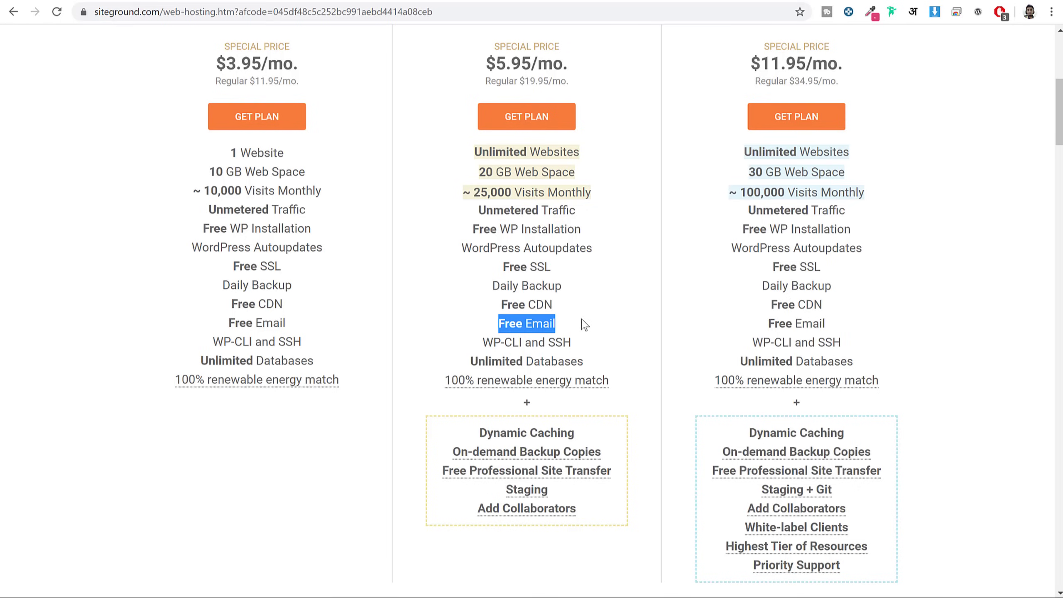
pyautogui.moveTo(575, 343); pyautogui.dragTo(496, 337)
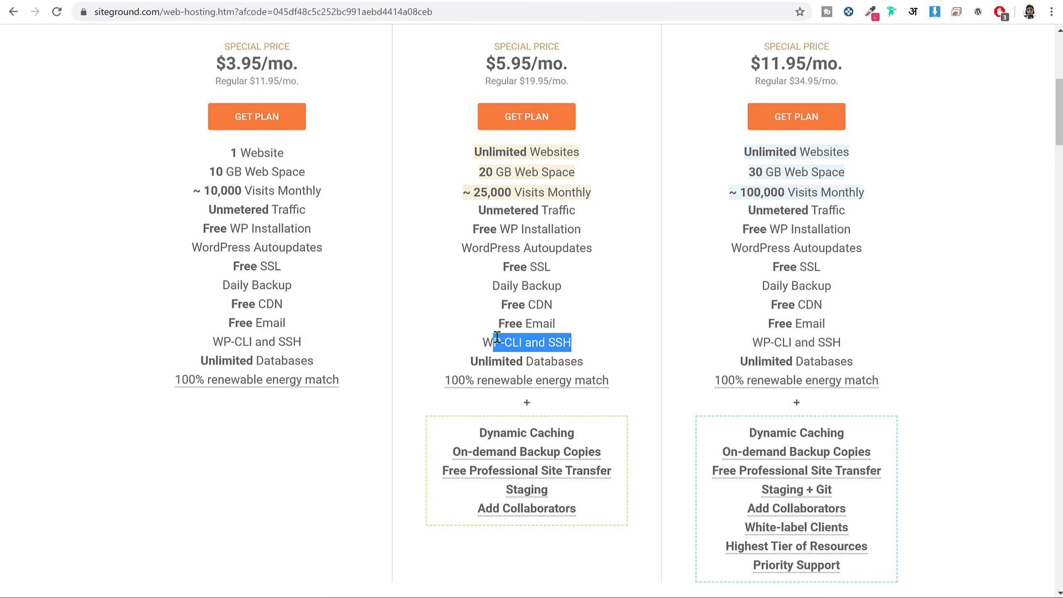
# Step: Highlight GrowBig's Dynamic Caching extra while scrolling through the plan details
pyautogui.scroll(-2, 644, 371)
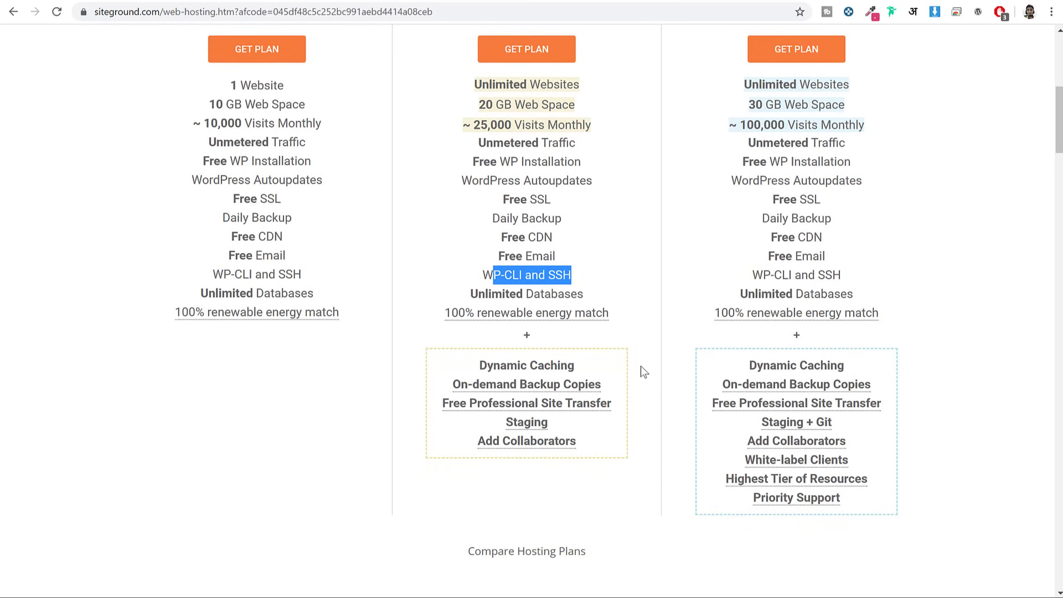
pyautogui.scroll(-2, 643, 371)
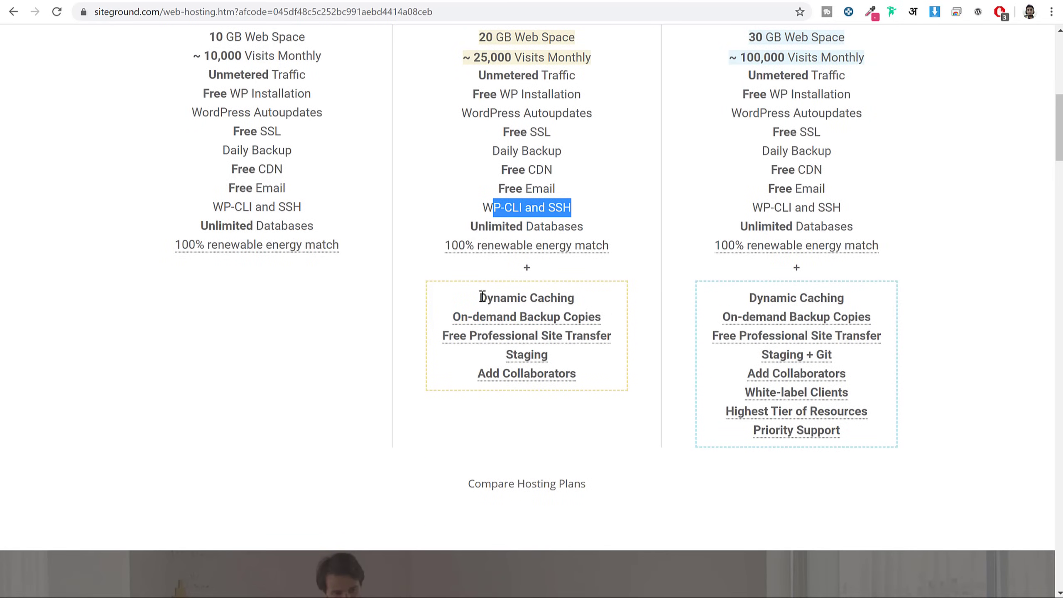
pyautogui.moveTo(482, 296); pyautogui.dragTo(592, 294)
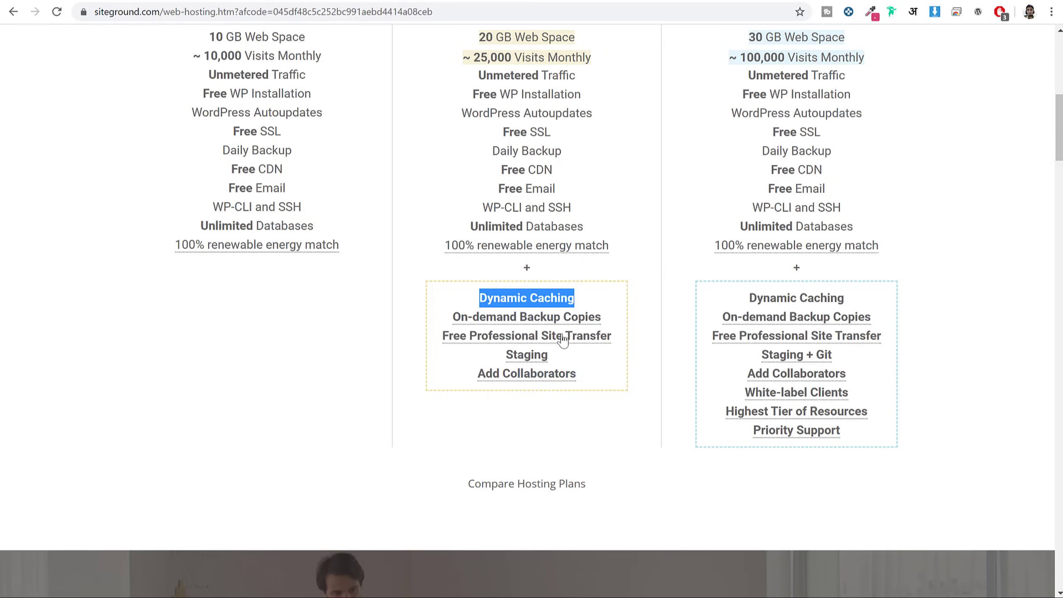
pyautogui.moveTo(586, 338)
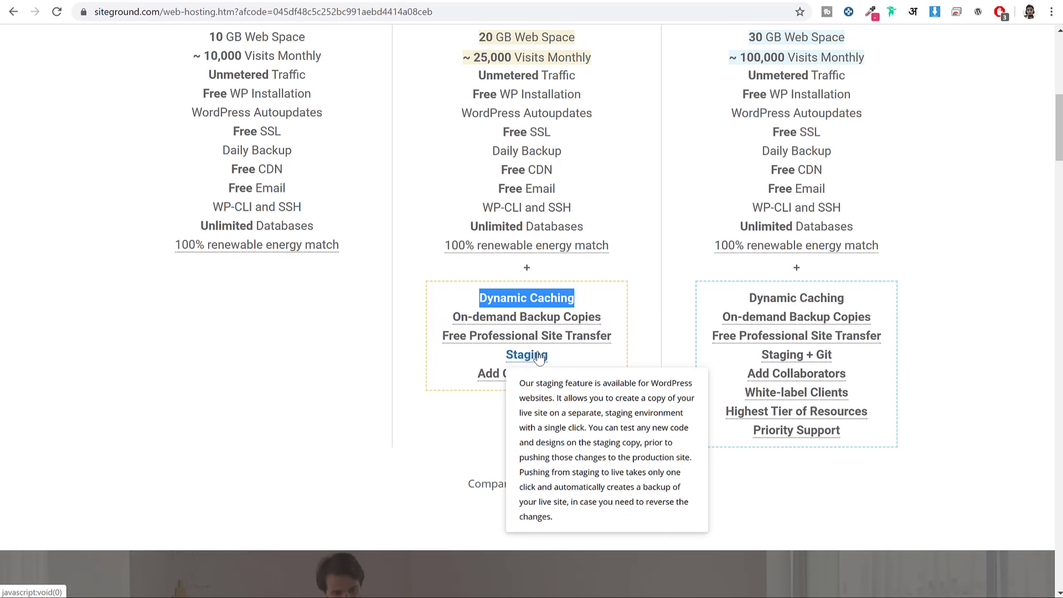
pyautogui.moveTo(528, 377)
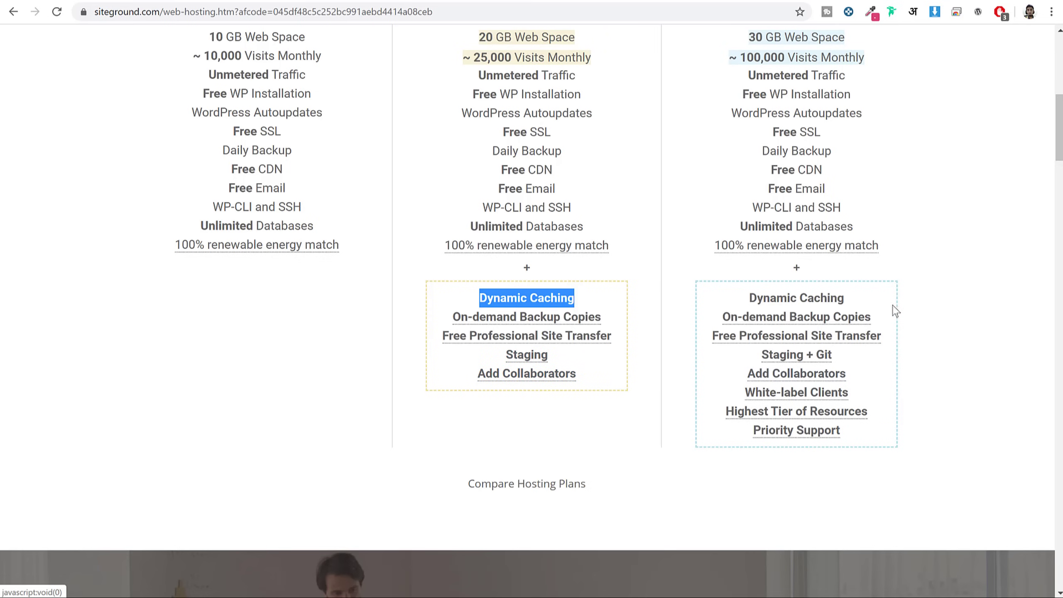
pyautogui.scroll(5, 872, 329)
pyautogui.scroll(-3, 909, 440)
pyautogui.moveTo(854, 467)
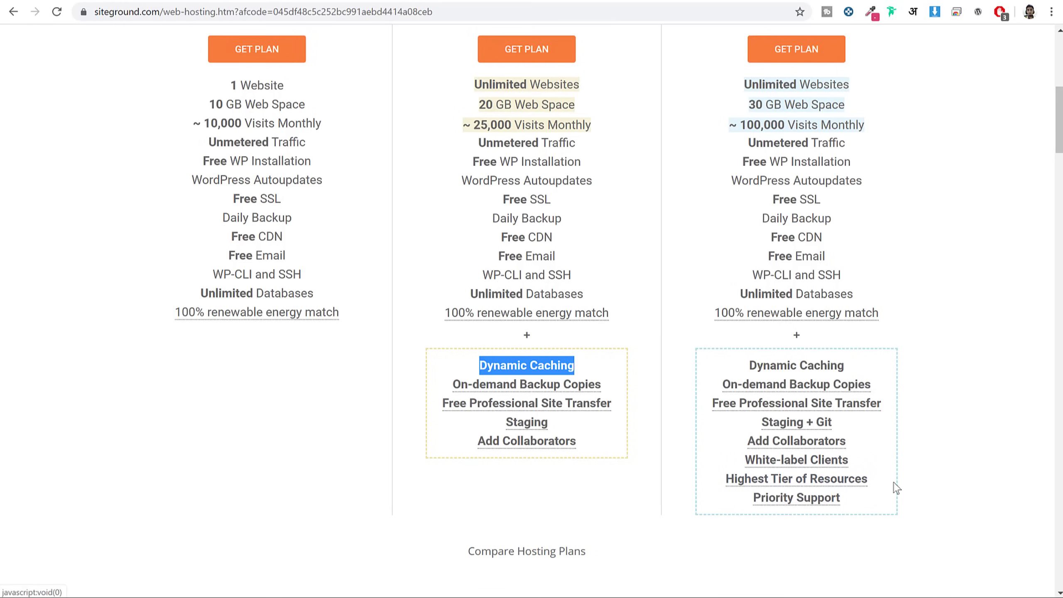
pyautogui.moveTo(794, 506)
pyautogui.scroll(4, 913, 481)
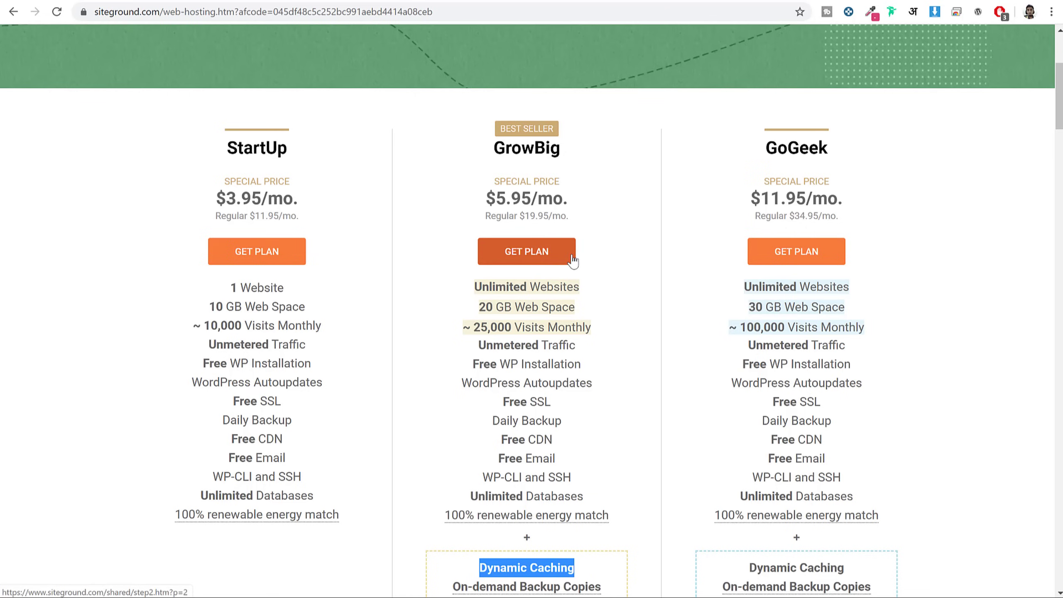
# Step: Point out GrowBig's Unlimited Websites and 20 GB Web Space, then pick the GrowBig plan
pyautogui.moveTo(472, 287); pyautogui.dragTo(599, 291)
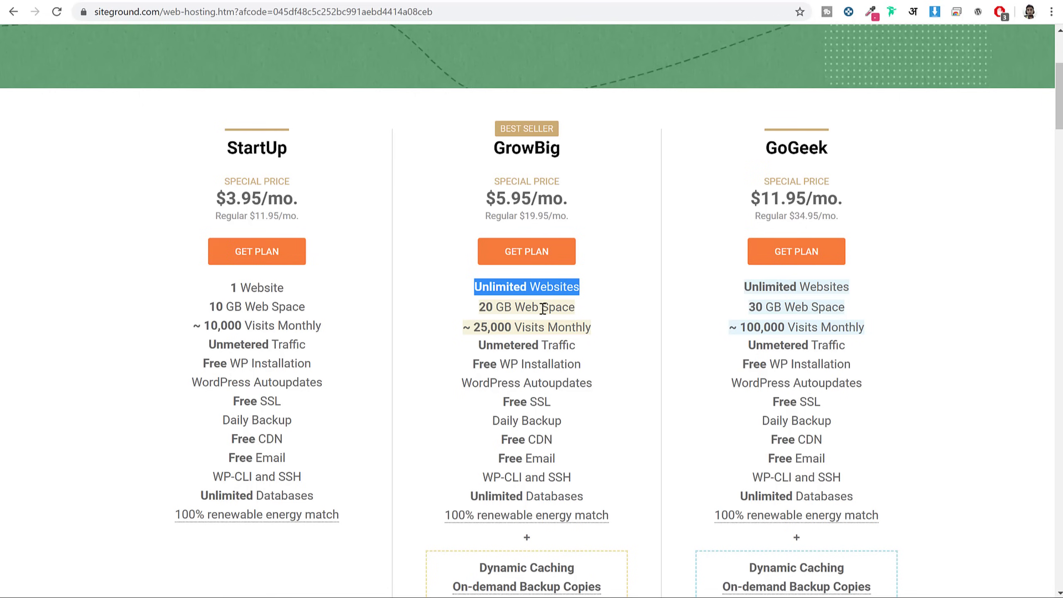
pyautogui.moveTo(582, 309); pyautogui.dragTo(481, 309)
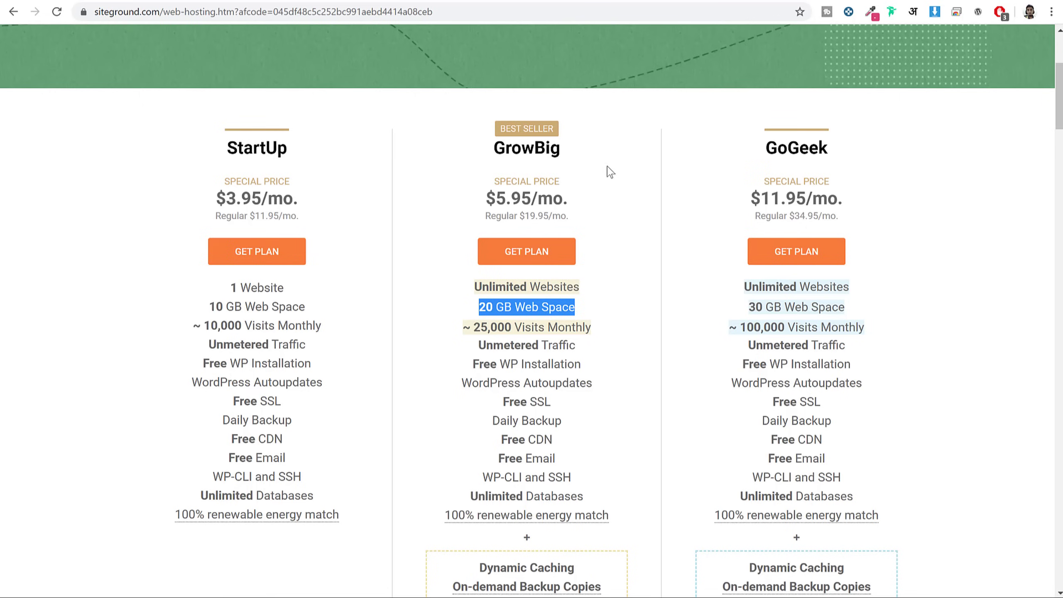
pyautogui.click(634, 163)
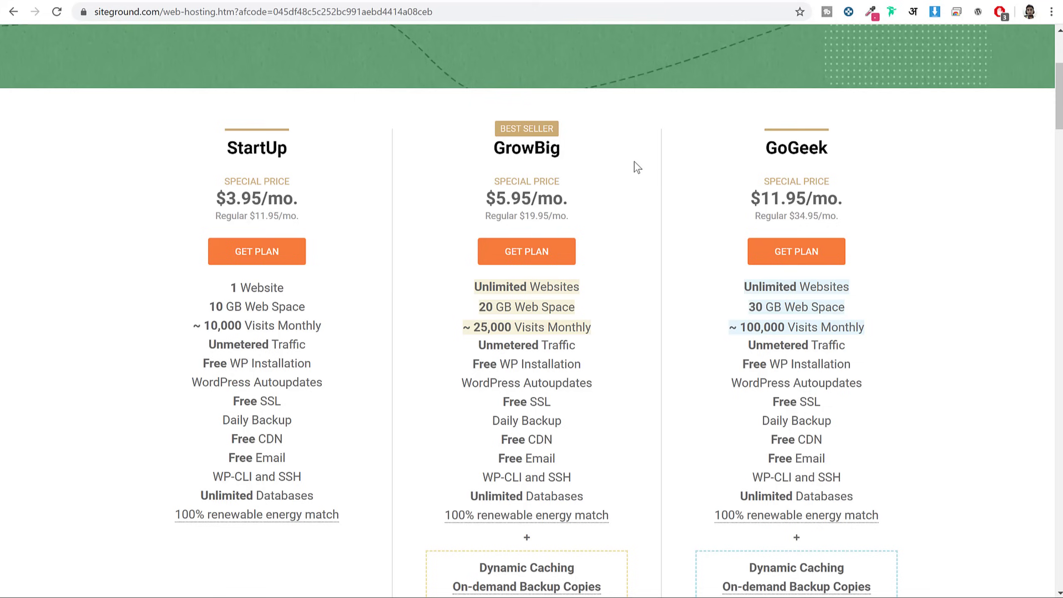
pyautogui.click(529, 256)
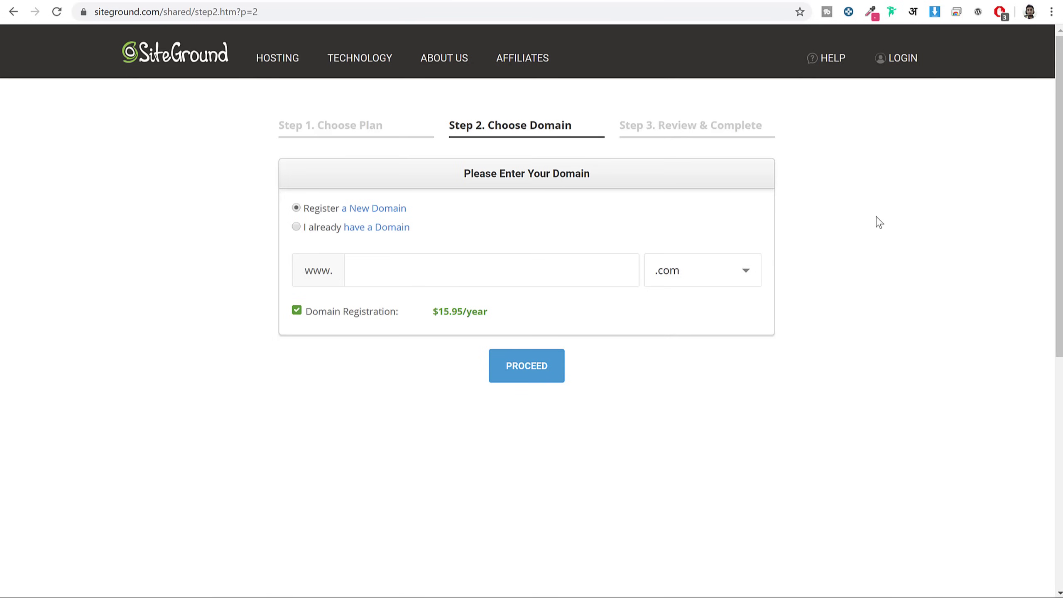
# Step: Enter the desired domain name and browse the extension list, keeping .com at $15.95/year
pyautogui.write('nayyarshaikh')
pyautogui.doubleClick(496, 268)
pyautogui.click(712, 273)
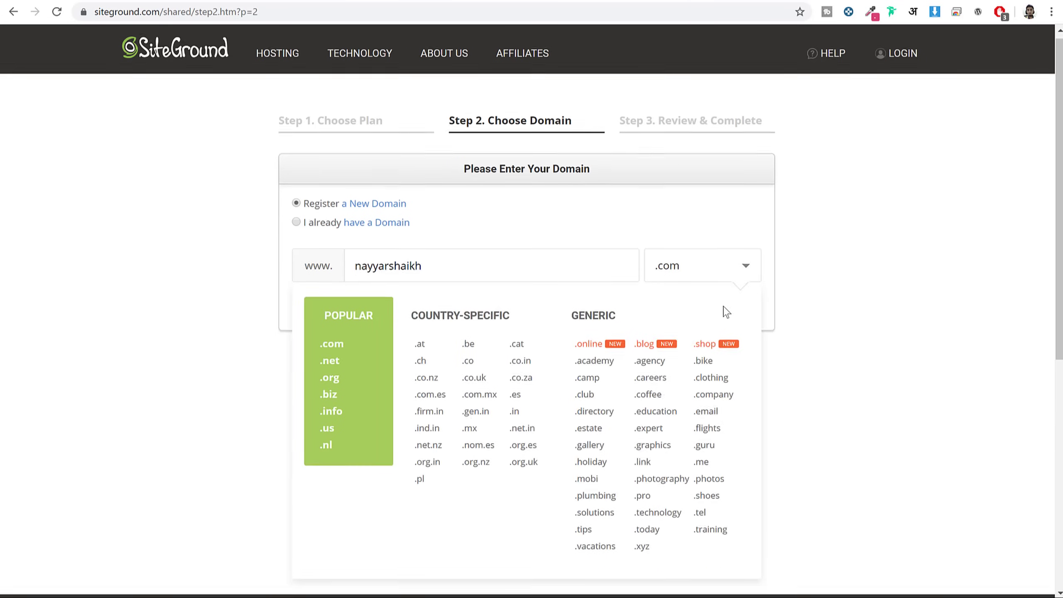
pyautogui.scroll(-1, 724, 308)
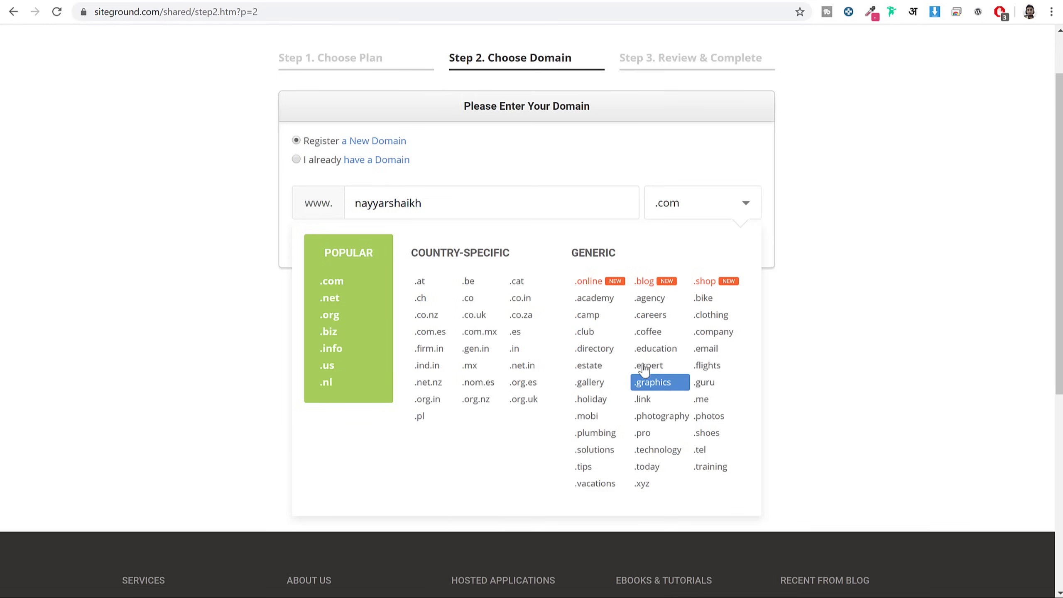
pyautogui.click(847, 201)
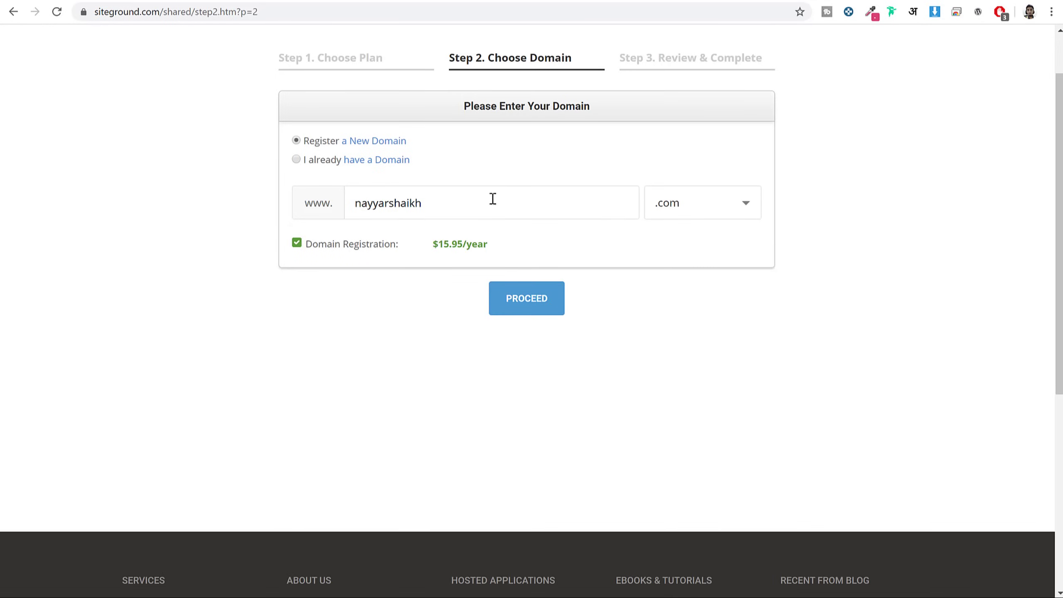
# Step: Choose 'I already have a Domain' and select the existing domain name in the field
pyautogui.moveTo(491, 202); pyautogui.dragTo(324, 207)
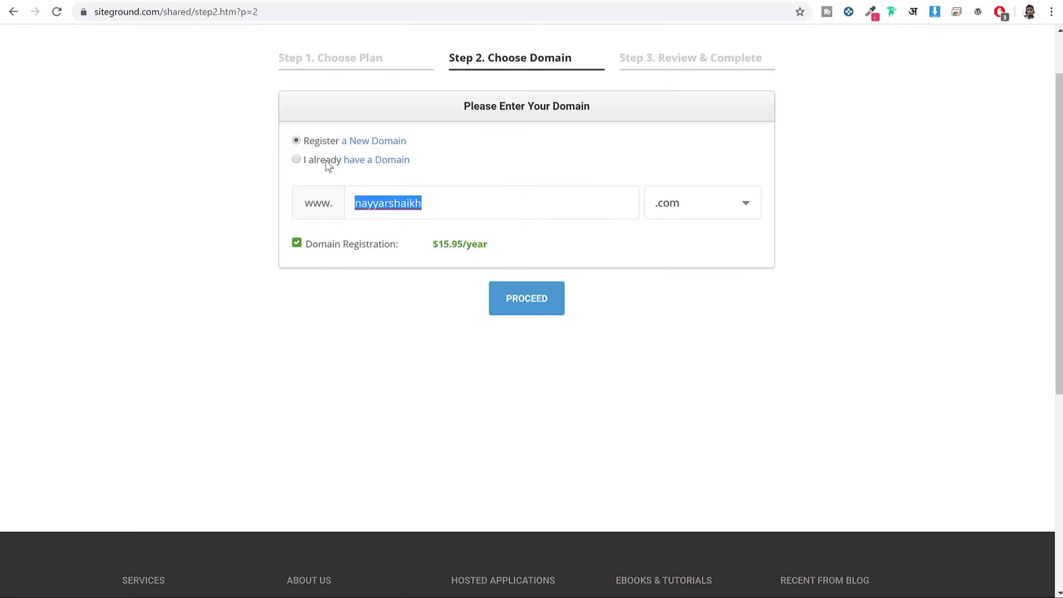
pyautogui.click(378, 163)
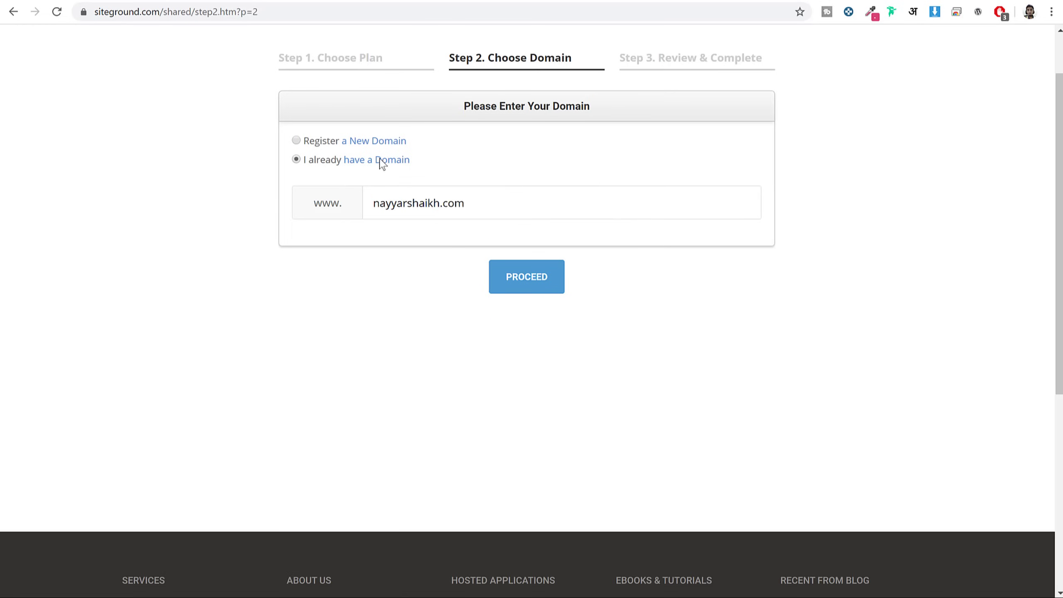
pyautogui.doubleClick(449, 202)
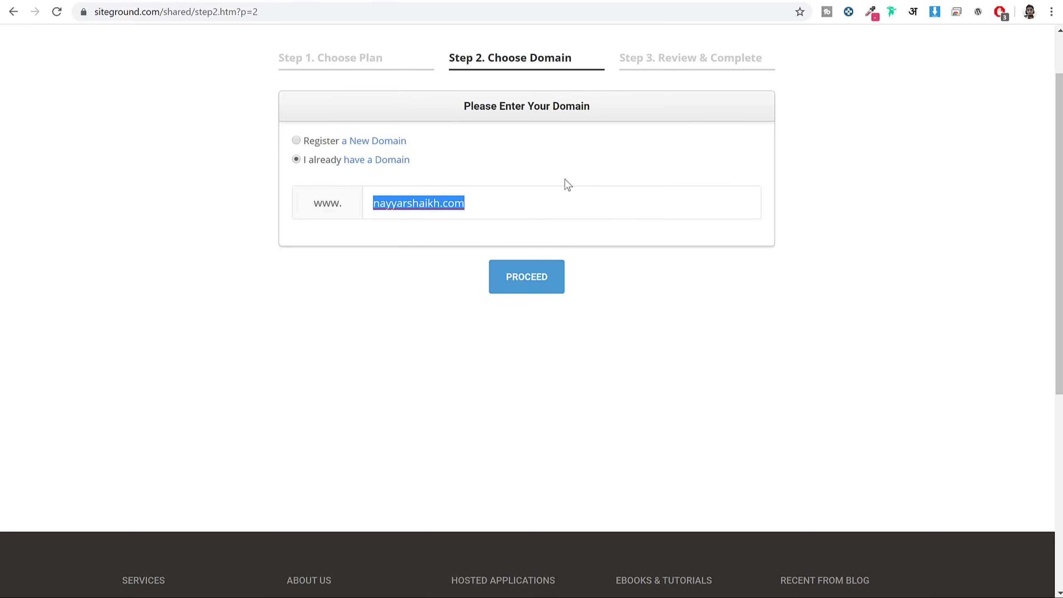
# Step: Proceed to Review & Complete and highlight the Account Information Email, Password and Confirm Password labels
pyautogui.click(544, 295)
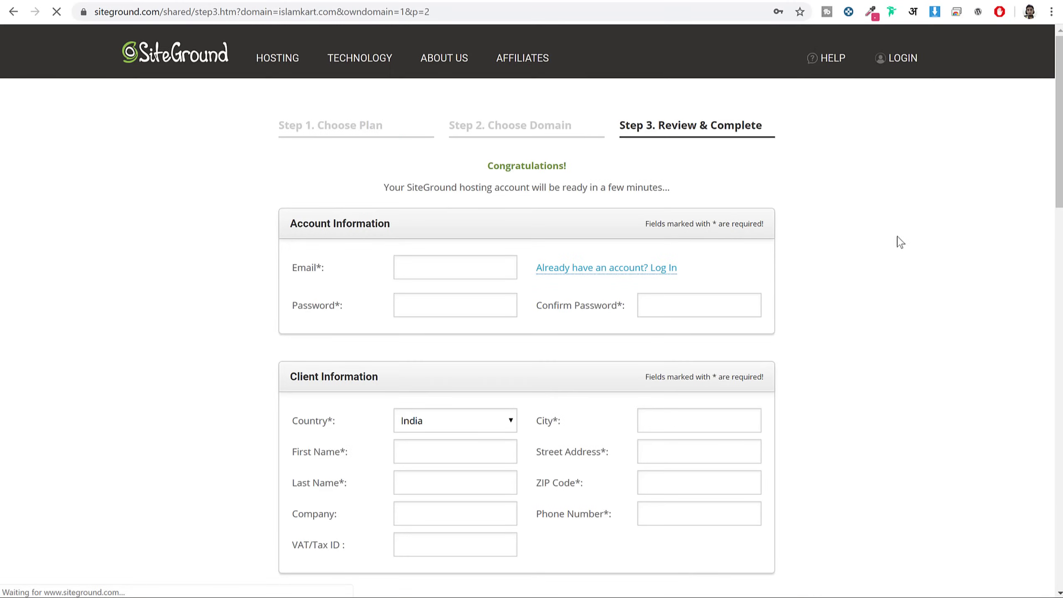
pyautogui.moveTo(413, 95); pyautogui.dragTo(291, 89)
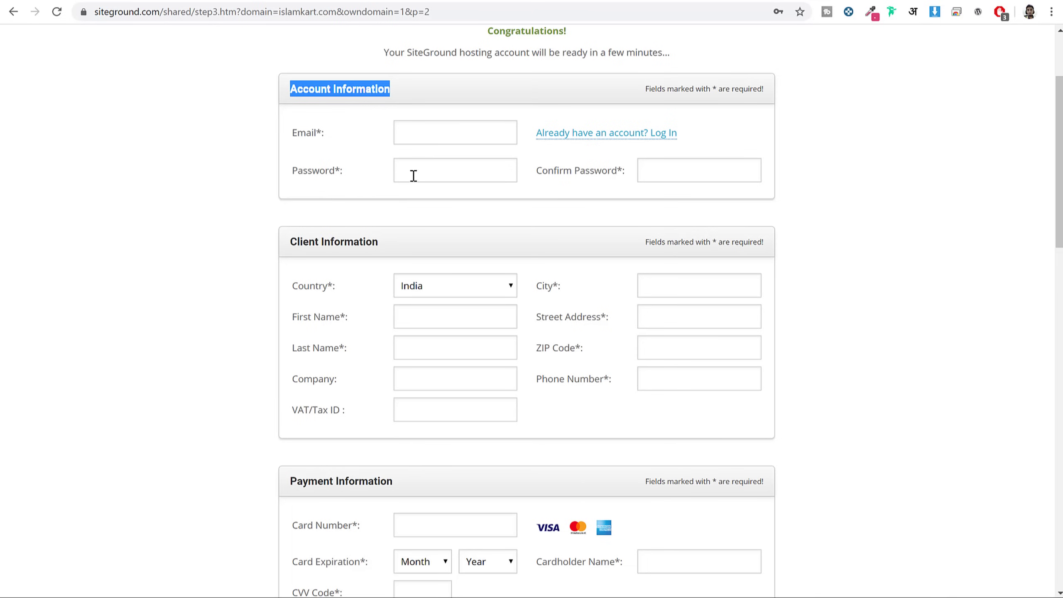
pyautogui.moveTo(548, 176); pyautogui.dragTo(611, 174)
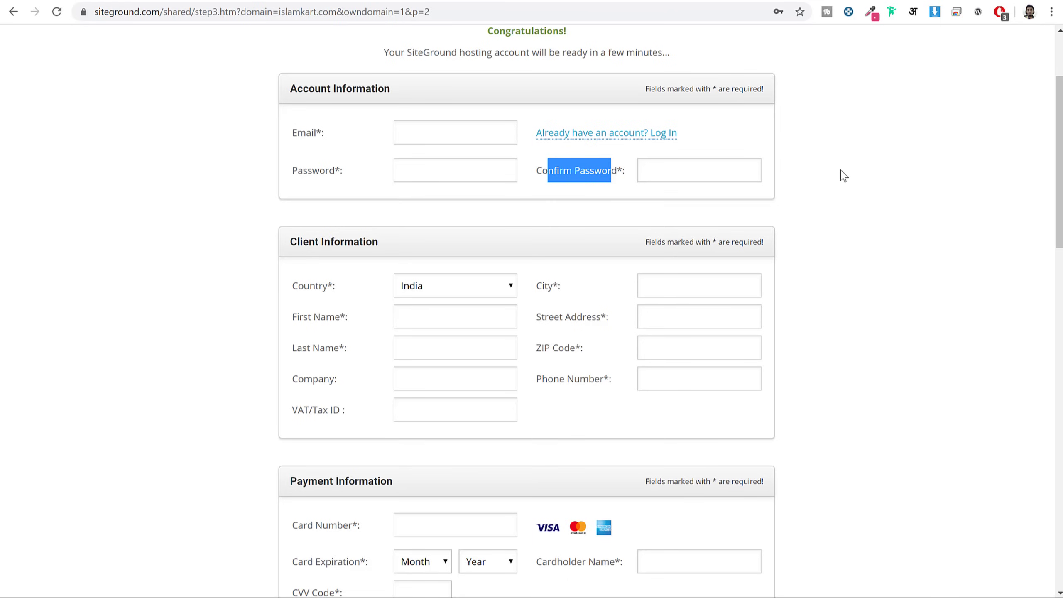
pyautogui.moveTo(398, 89); pyautogui.dragTo(284, 91)
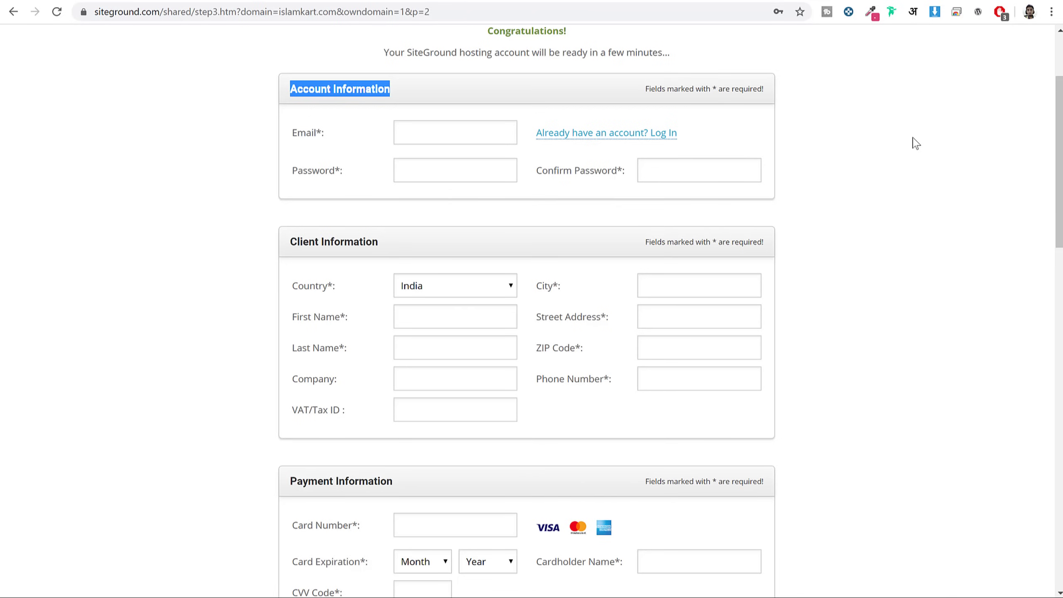
pyautogui.moveTo(326, 138); pyautogui.dragTo(276, 140)
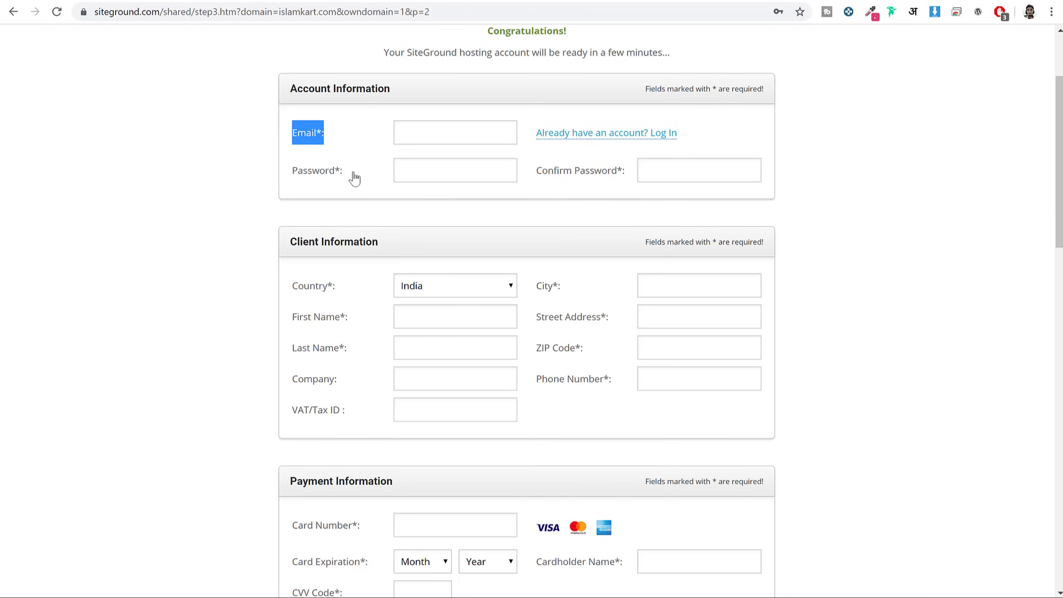
pyautogui.moveTo(355, 179); pyautogui.dragTo(286, 178)
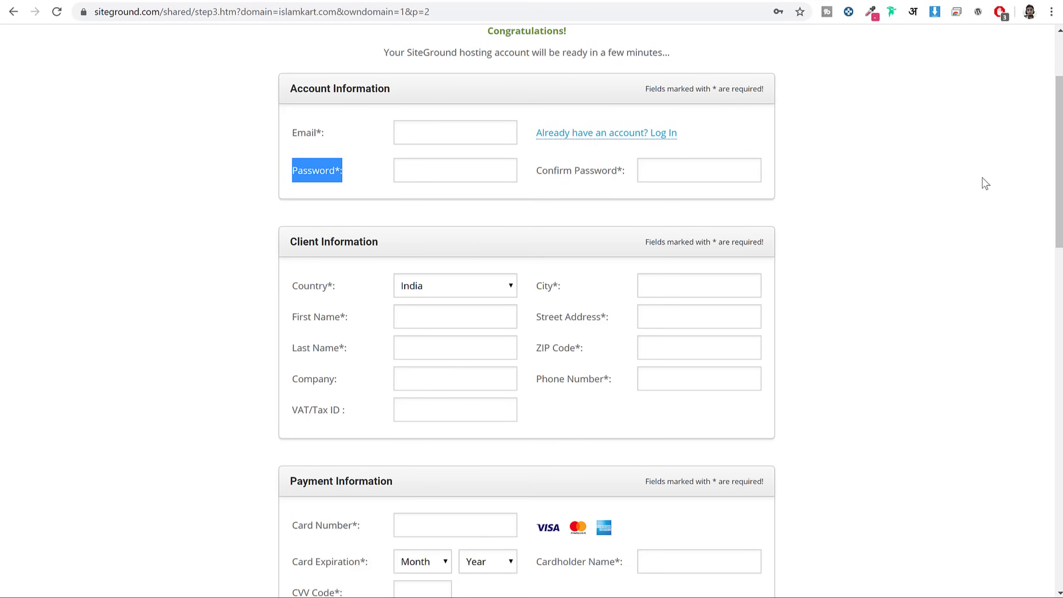
# Step: Scroll to Client Information and highlight the Company and VAT/Tax ID labels
pyautogui.scroll(-5, 992, 287)
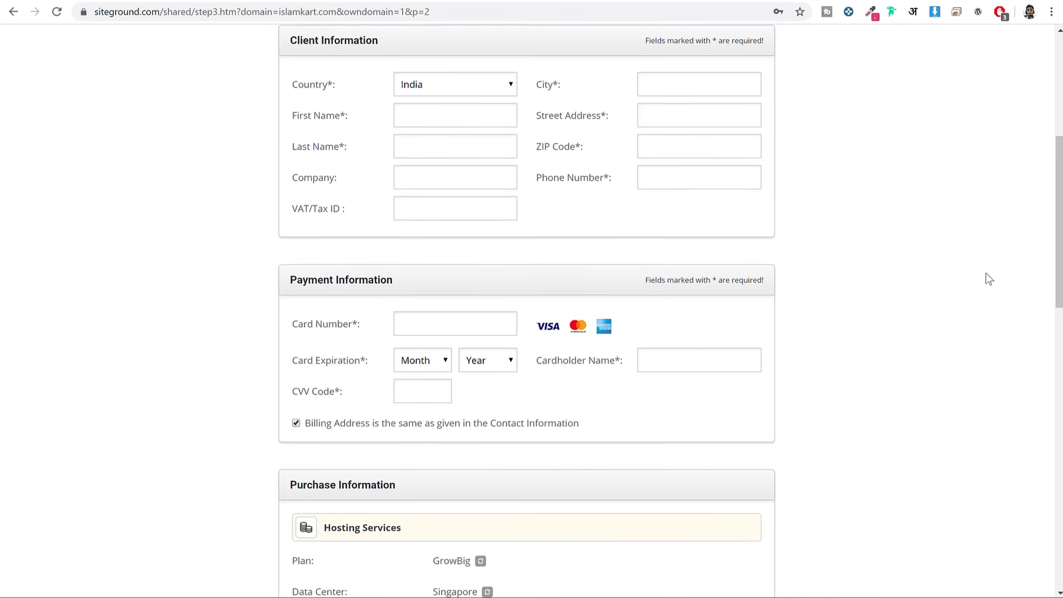
pyautogui.scroll(2, 989, 278)
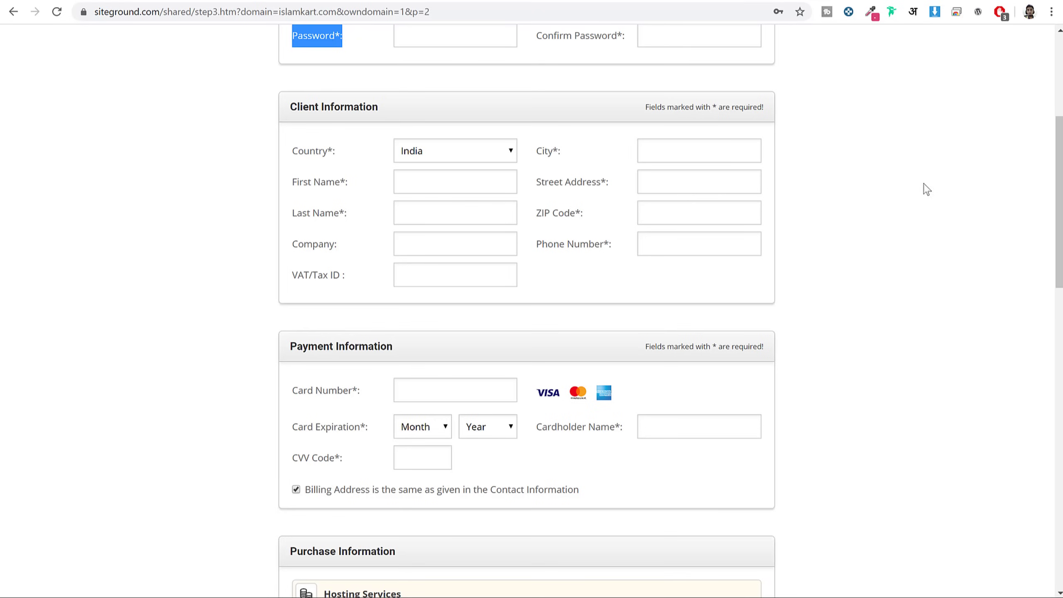
pyautogui.moveTo(292, 243); pyautogui.dragTo(420, 272)
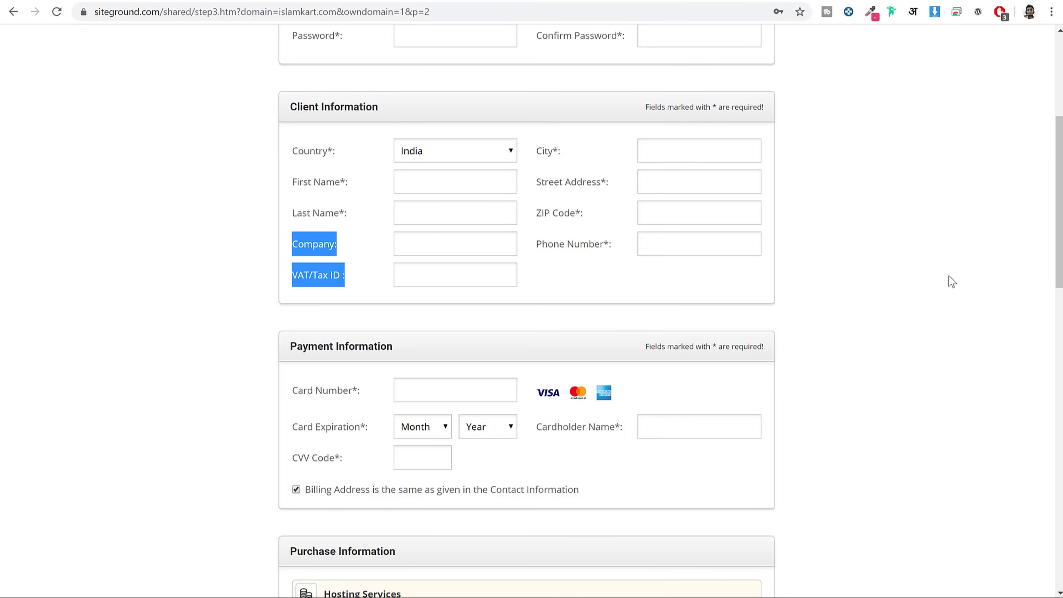
pyautogui.scroll(-4, 951, 282)
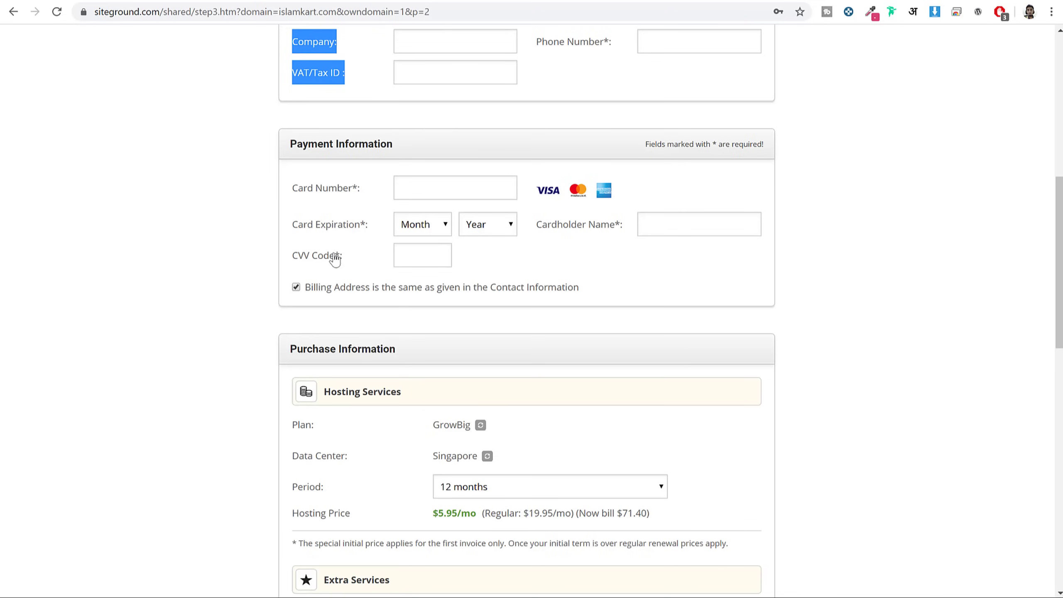
pyautogui.moveTo(323, 260)
pyautogui.click(622, 191)
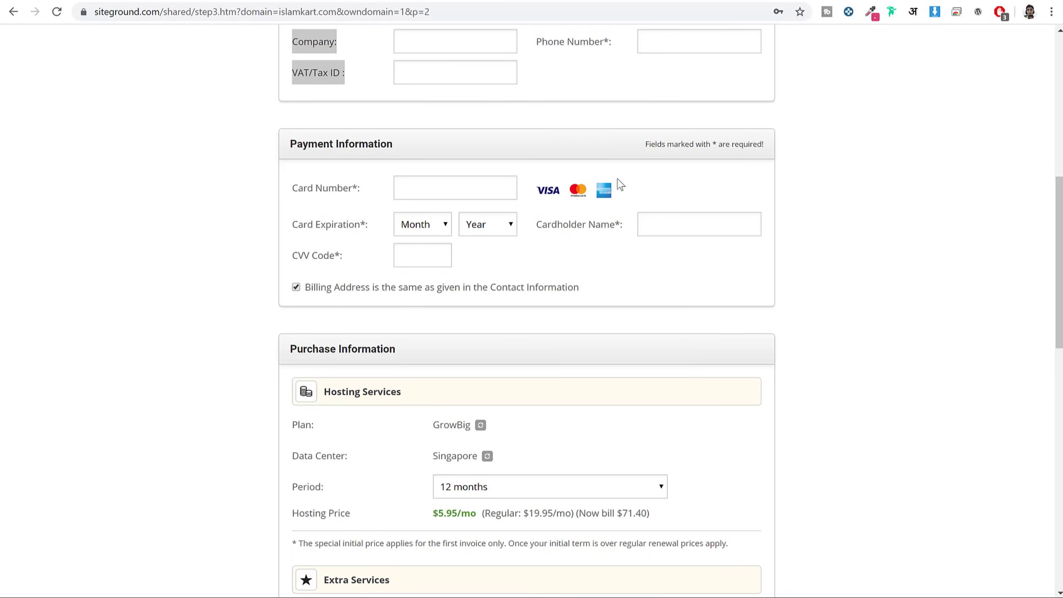
pyautogui.click(655, 173)
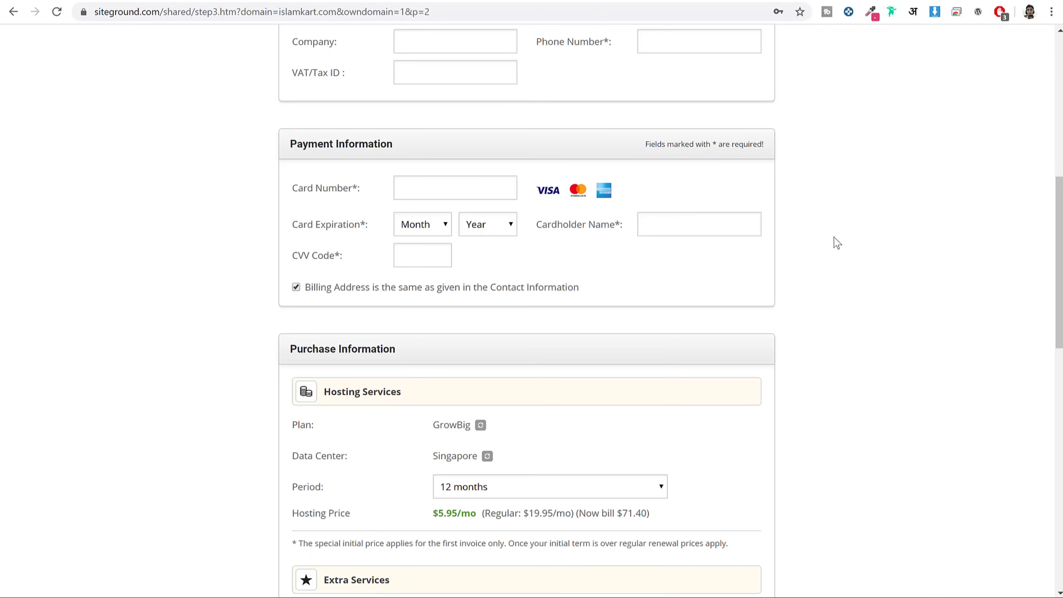
# Step: Review the Purchase Information's Plan, Singapore data center and Period entries
pyautogui.scroll(-5, 844, 199)
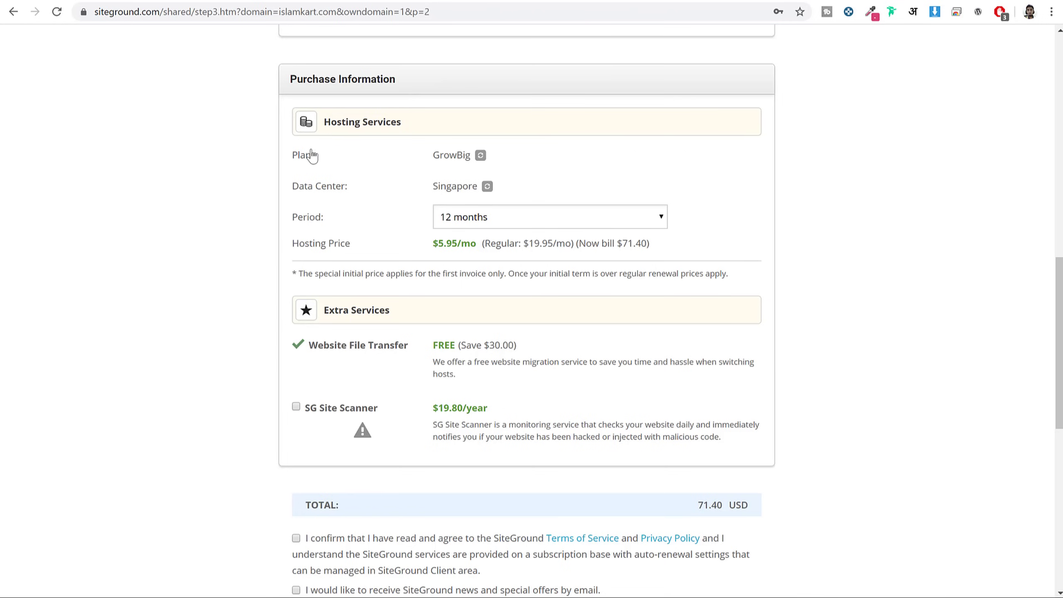
pyautogui.moveTo(322, 160); pyautogui.dragTo(264, 155)
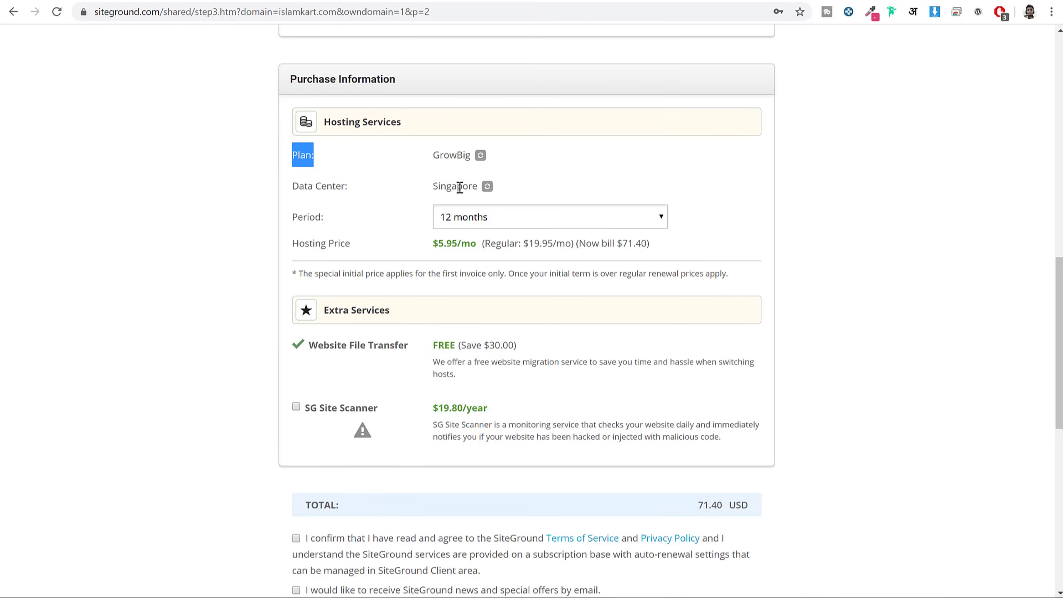
pyautogui.click(443, 186)
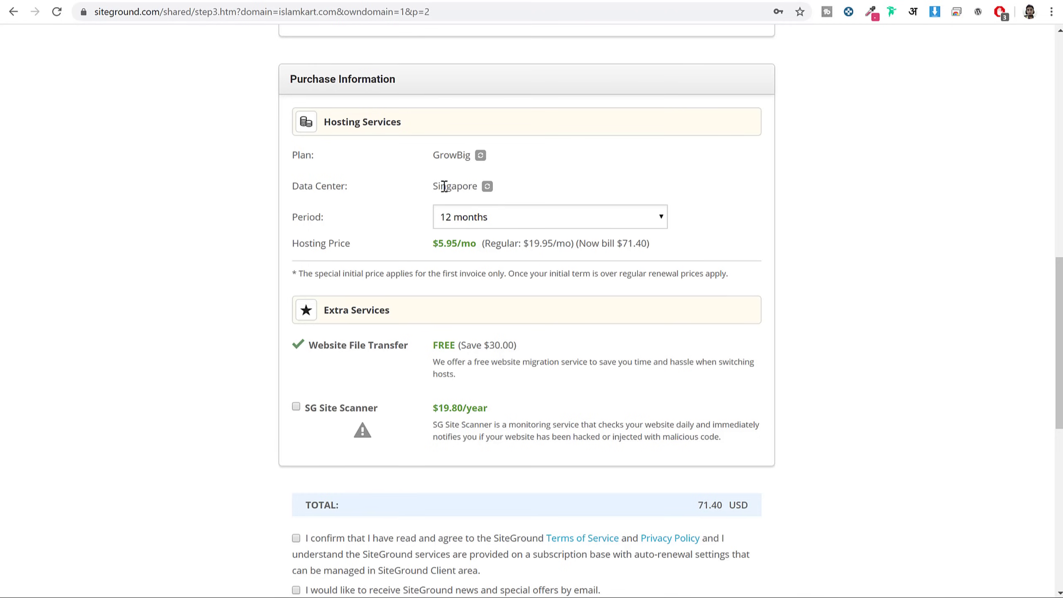
pyautogui.moveTo(434, 186); pyautogui.dragTo(468, 186)
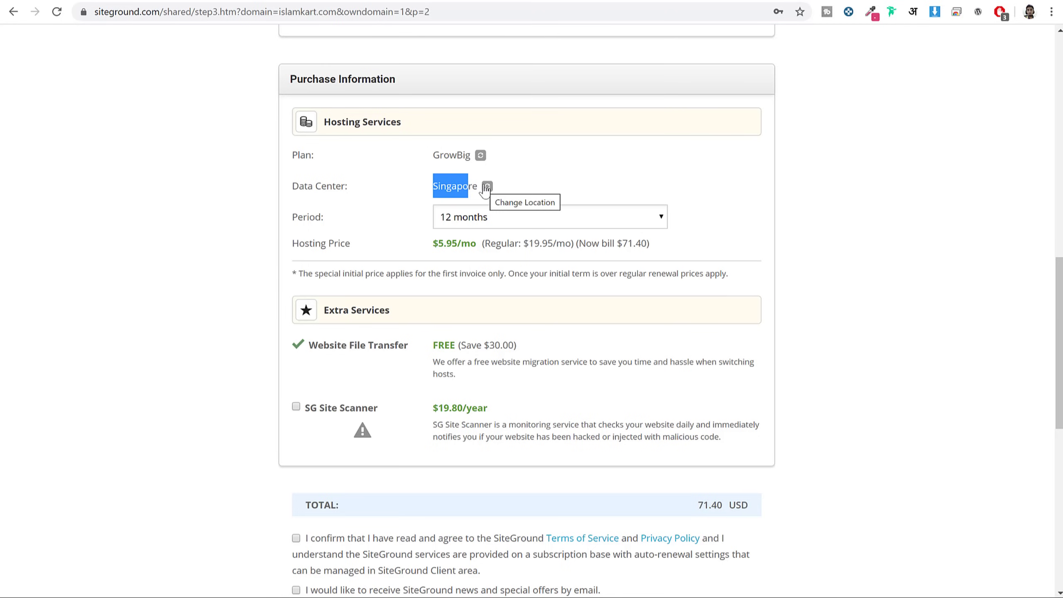
pyautogui.click(515, 190)
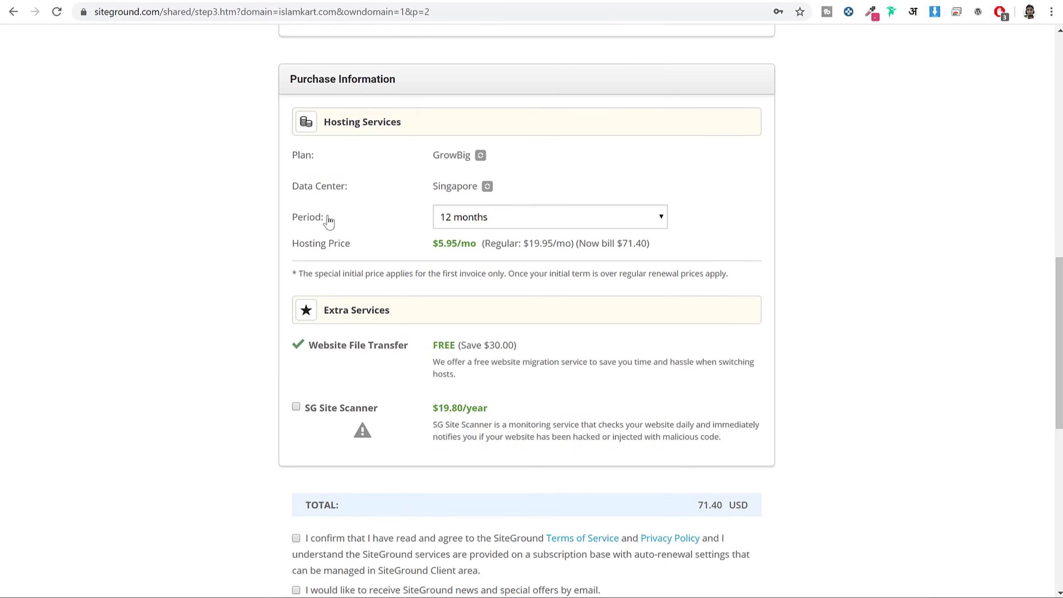
pyautogui.moveTo(326, 218); pyautogui.dragTo(305, 220)
# Step: Agree to the Terms of Service and point out the 71.40 USD order total
pyautogui.scroll(-5, 728, 272)
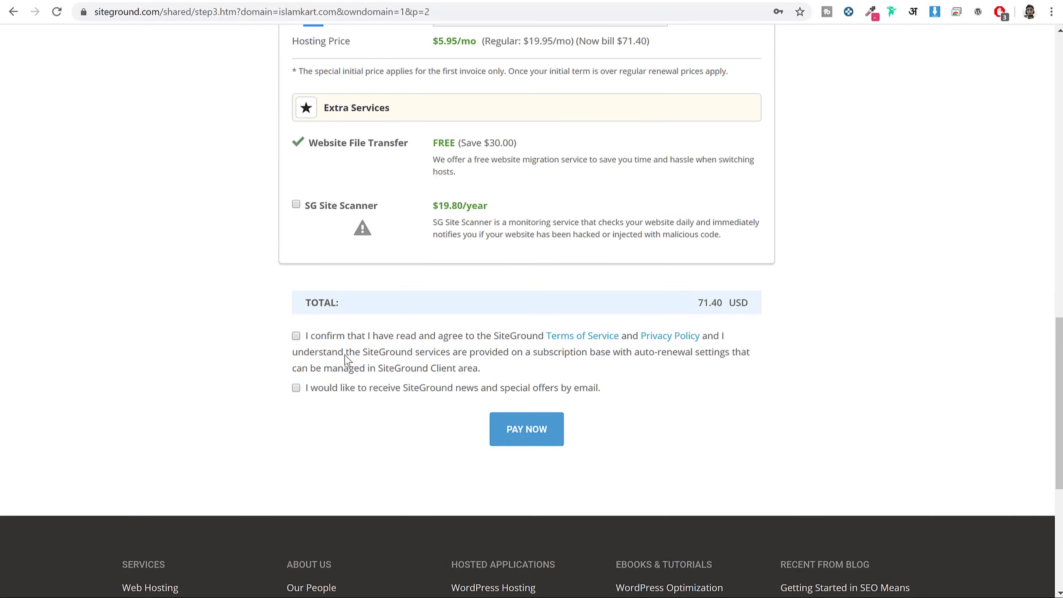
pyautogui.click(296, 335)
pyautogui.moveTo(722, 305)
pyautogui.mouseDown()
pyautogui.moveTo(703, 304)
pyautogui.moveTo(728, 303)
pyautogui.mouseUp()
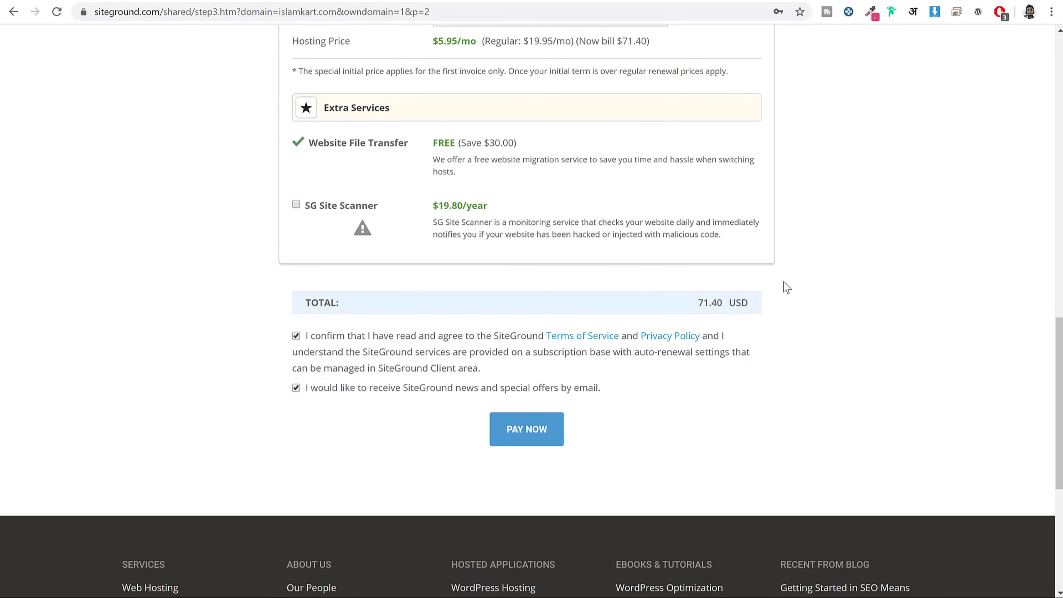
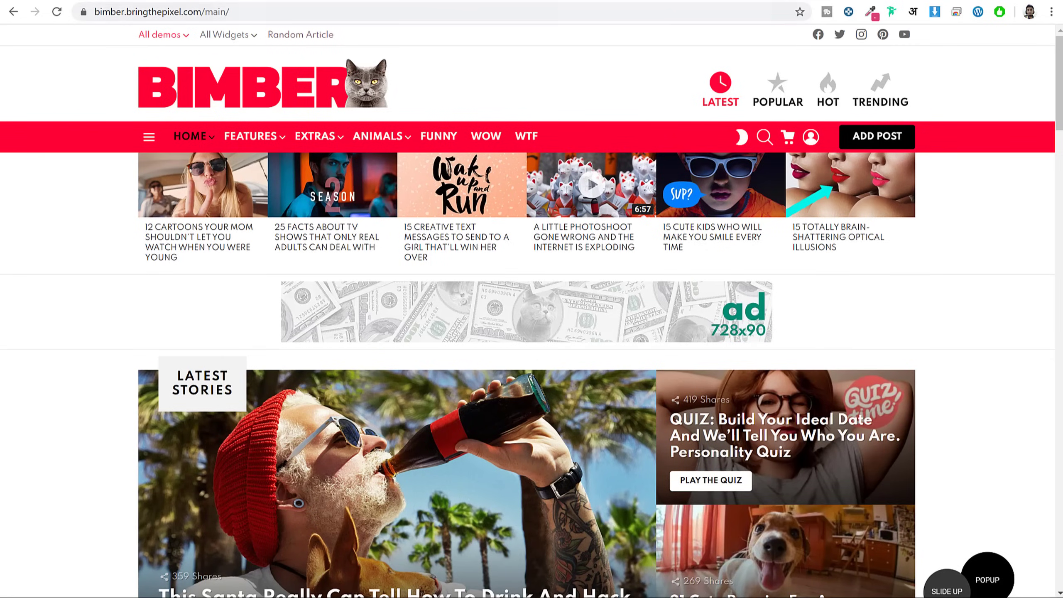
# Step: Log in to my.siteground.com in a new tab using the saved user and its autofilled password
pyautogui.hotkey('ctrl', 't')
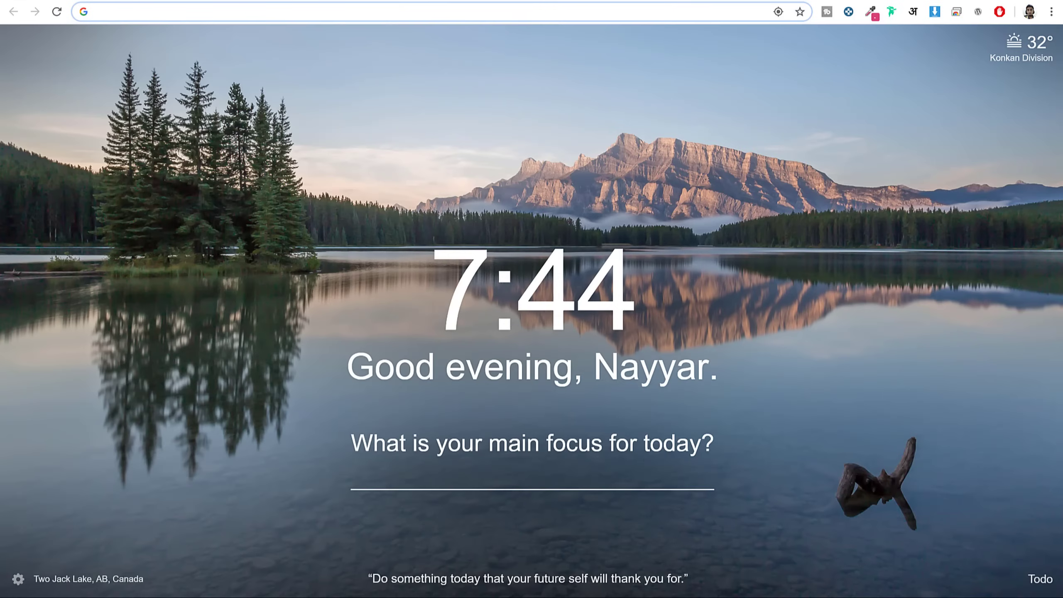
pyautogui.write('my.siteground.com')
pyautogui.press('Return')
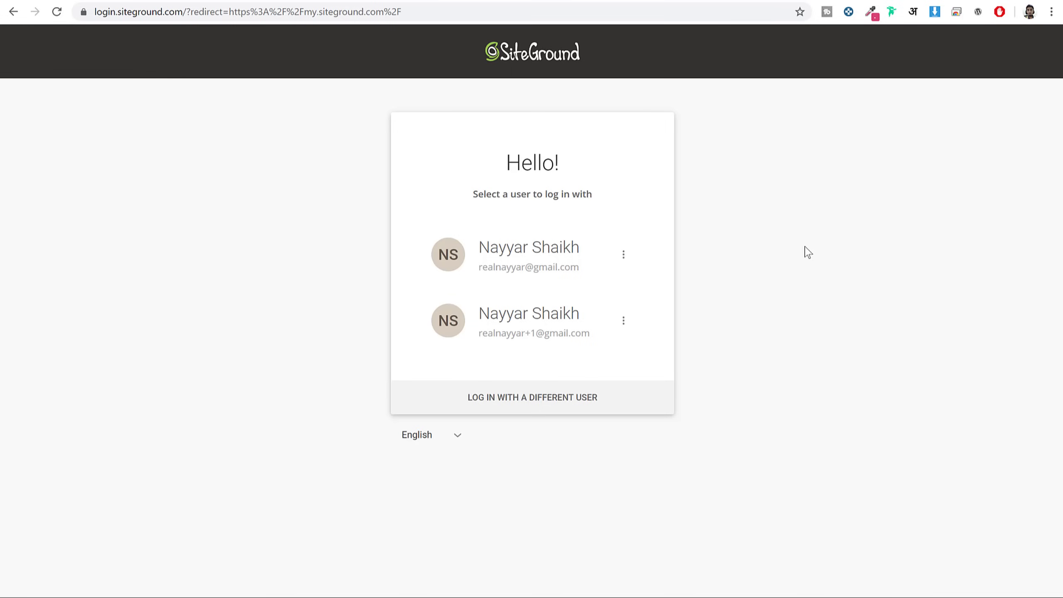
pyautogui.click(541, 335)
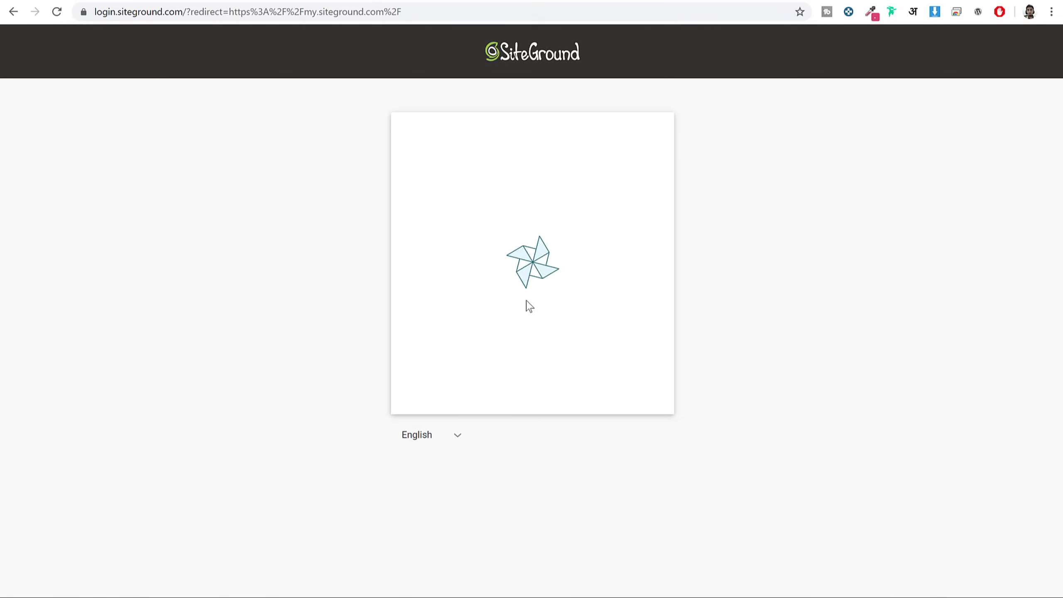
pyautogui.click(522, 259)
pyautogui.click(510, 372)
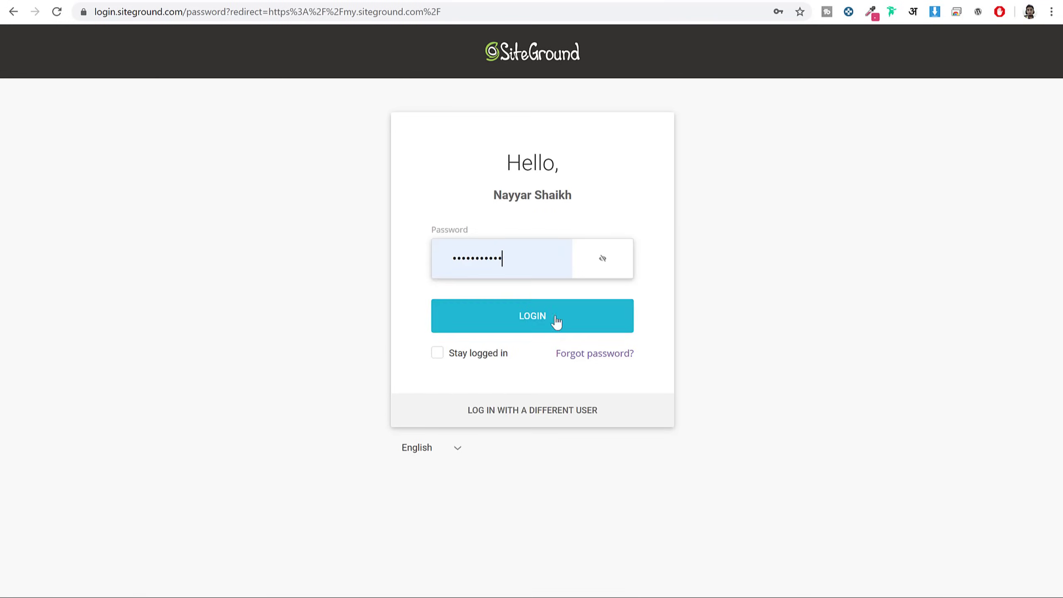
pyautogui.click(544, 331)
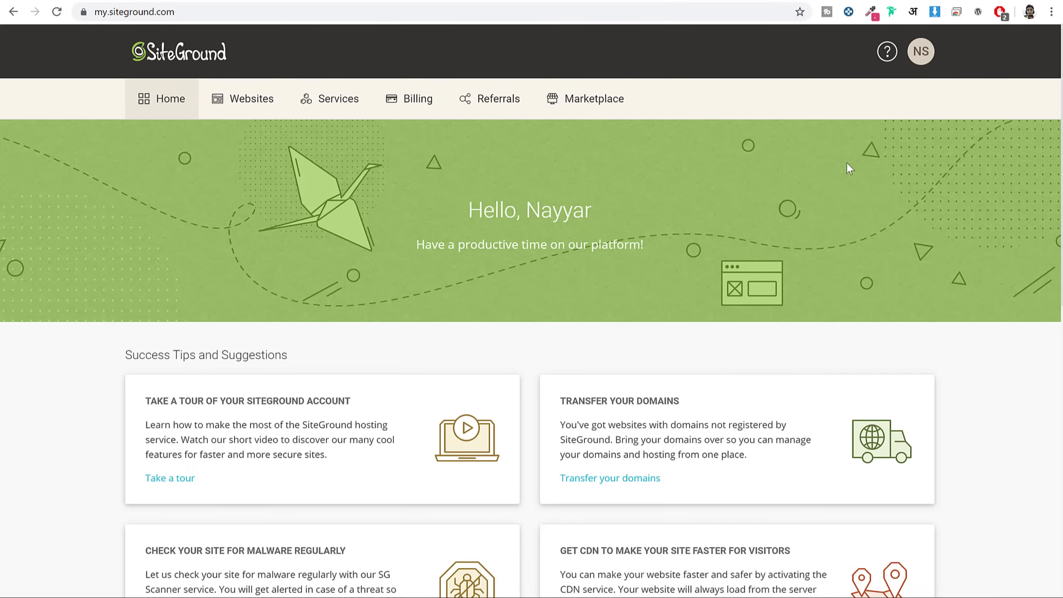
# Step: In Websites, find the last-listed WooCommerce site and open its Site Tools
pyautogui.click(246, 101)
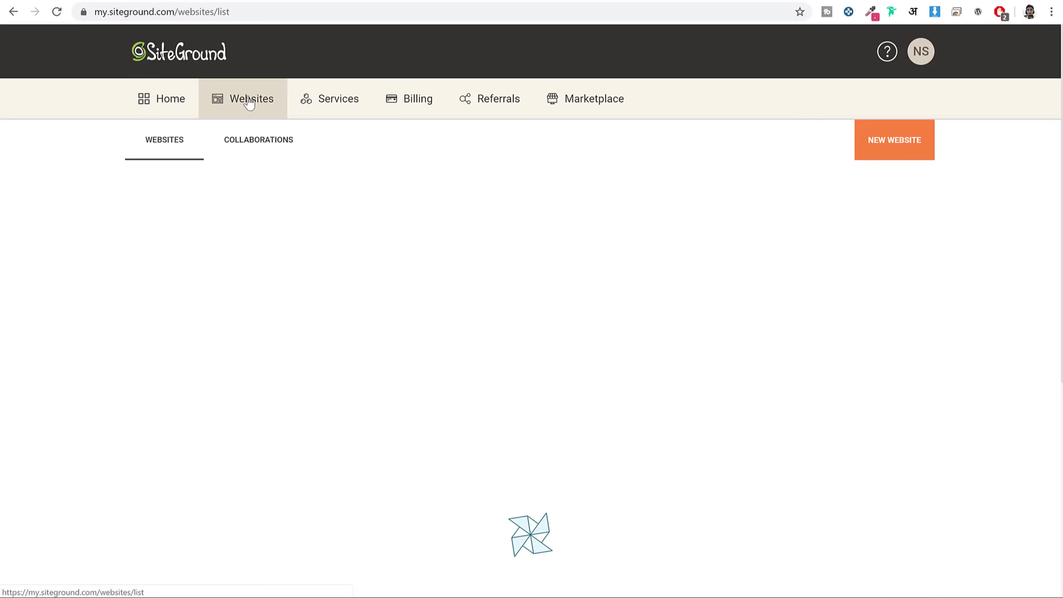
pyautogui.scroll(-6, 702, 320)
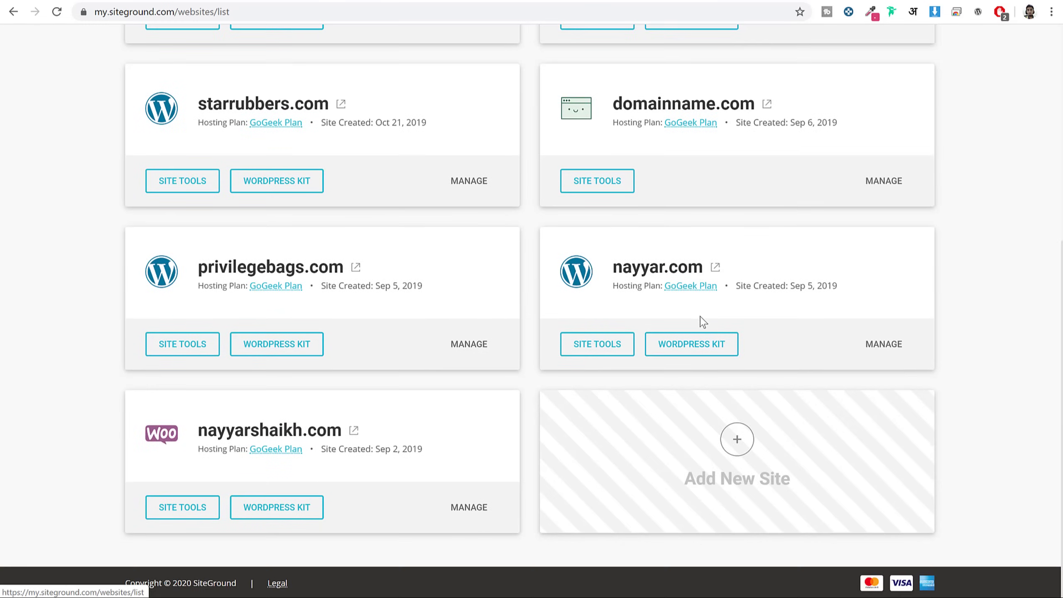
pyautogui.scroll(6, 916, 288)
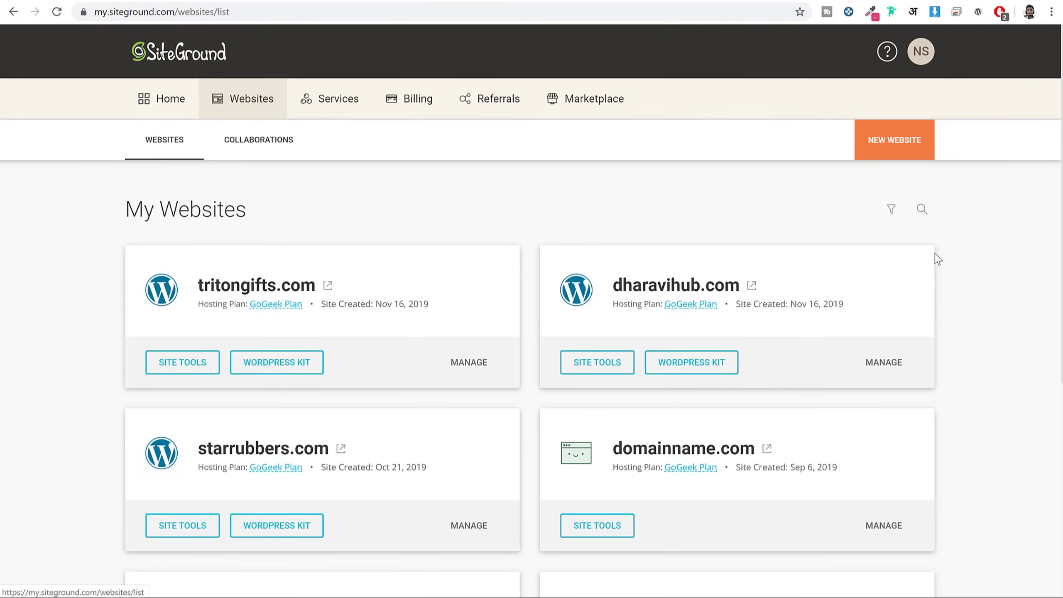
pyautogui.scroll(-6, 957, 254)
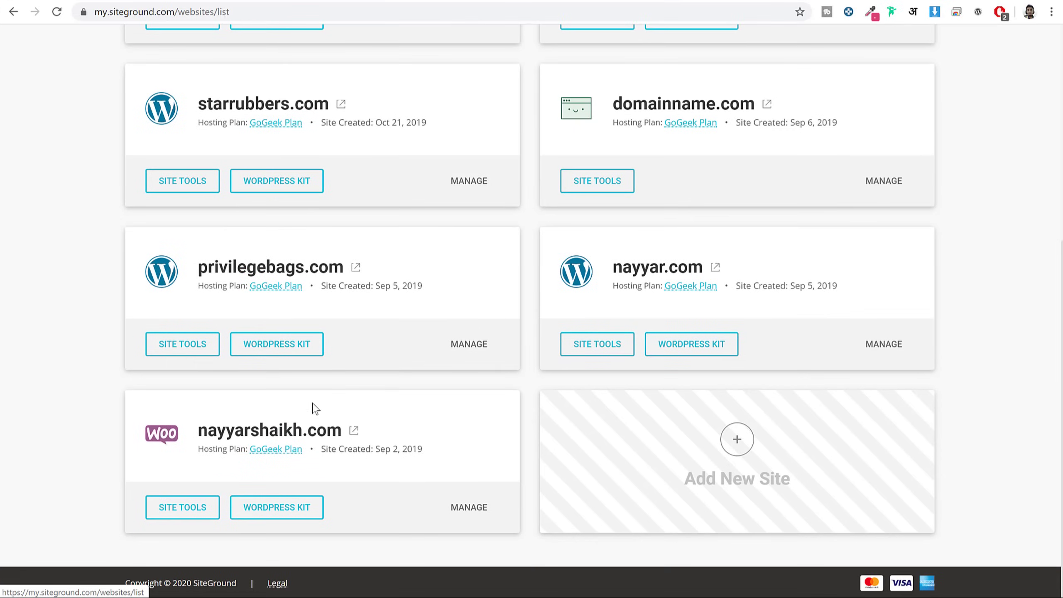
pyautogui.moveTo(199, 431); pyautogui.dragTo(341, 420)
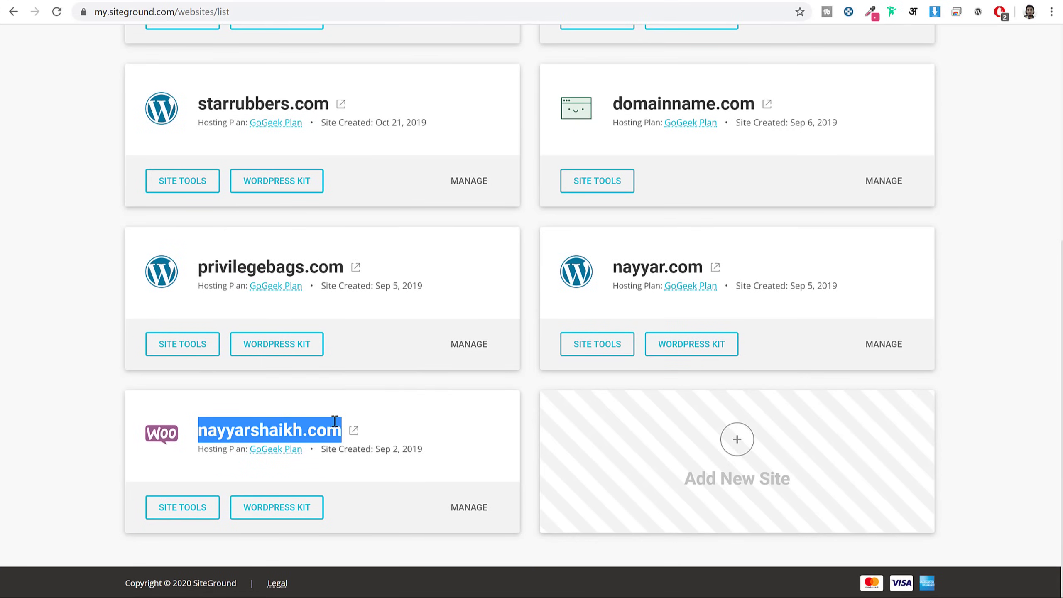
pyautogui.click(337, 419)
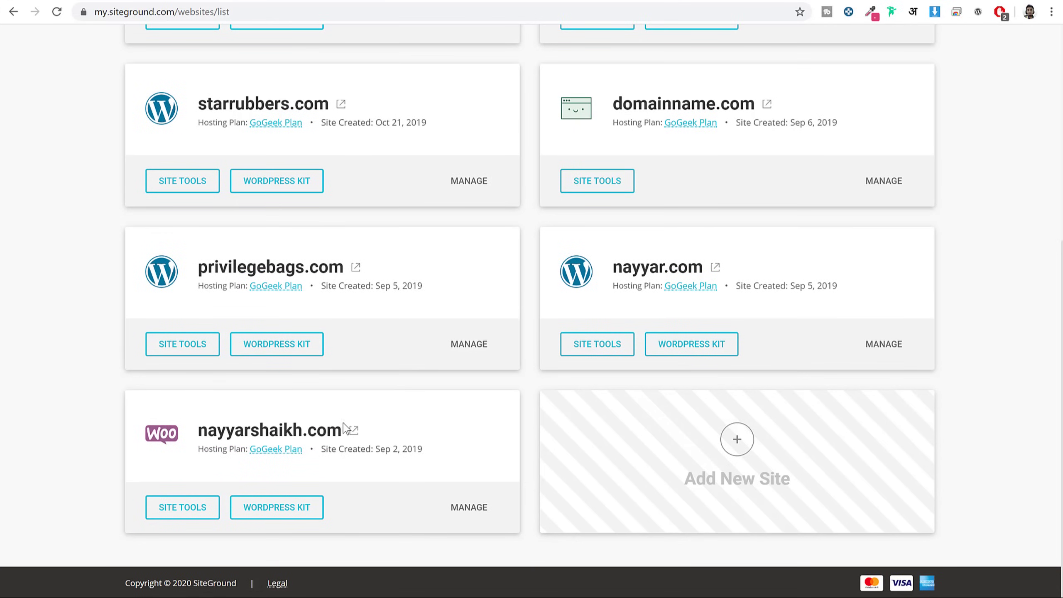
pyautogui.moveTo(342, 430); pyautogui.dragTo(217, 428)
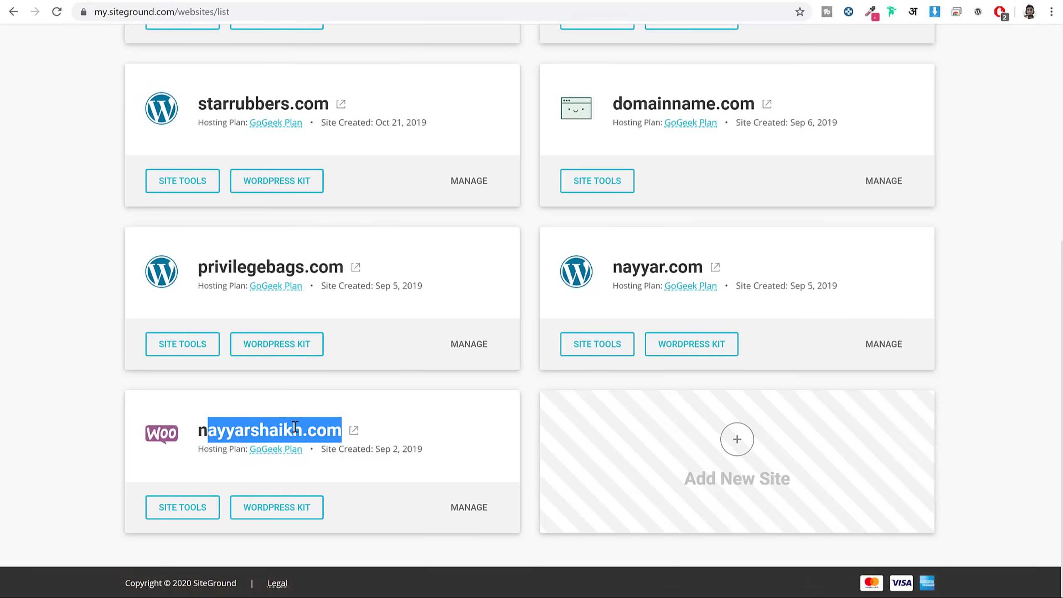
pyautogui.click(200, 509)
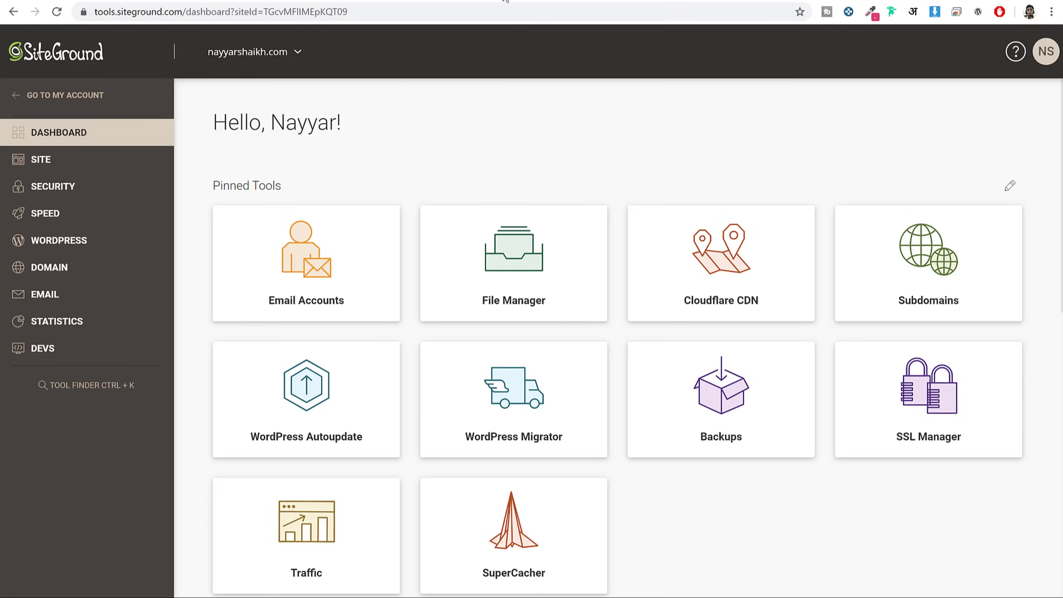
# Step: Sign in to GoDaddy in a new tab and open DNS for privilegebags.com
pyautogui.hotkey('ctrl', 't')
pyautogui.write('goo')
pyautogui.press('Return')
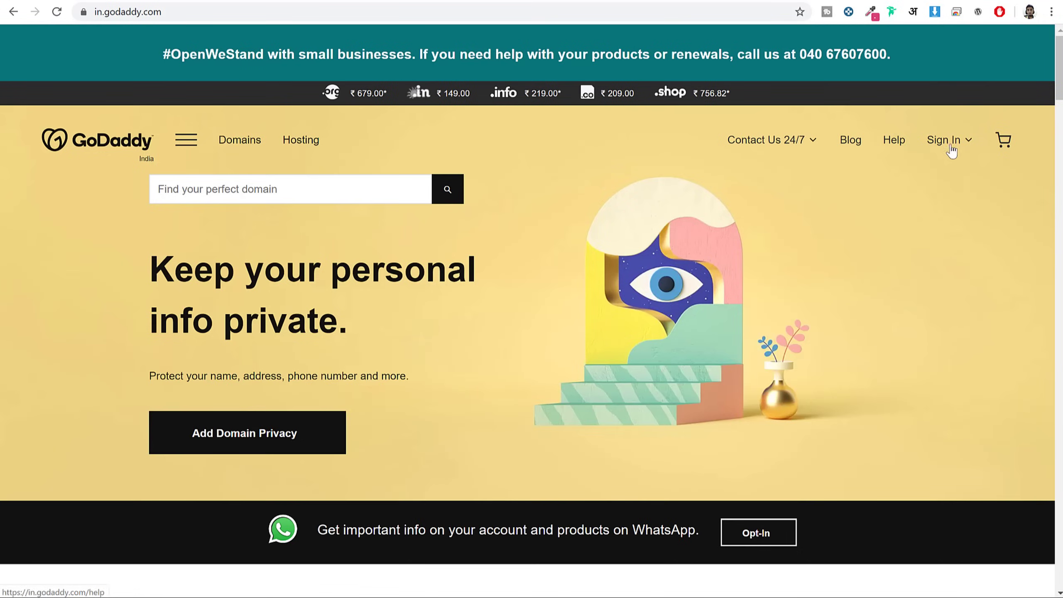
pyautogui.click(948, 142)
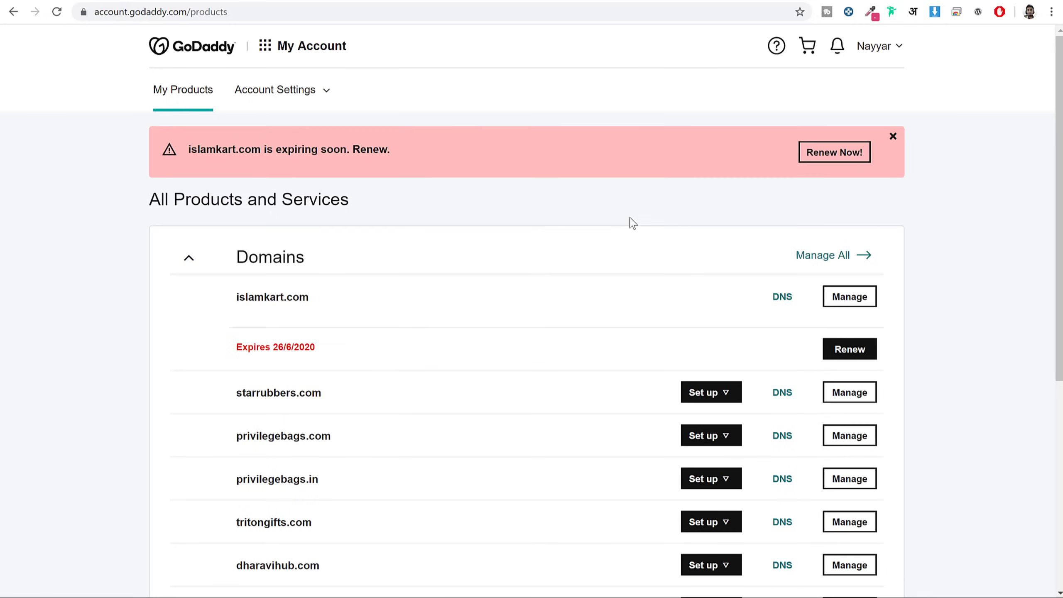
pyautogui.scroll(-5, 864, 298)
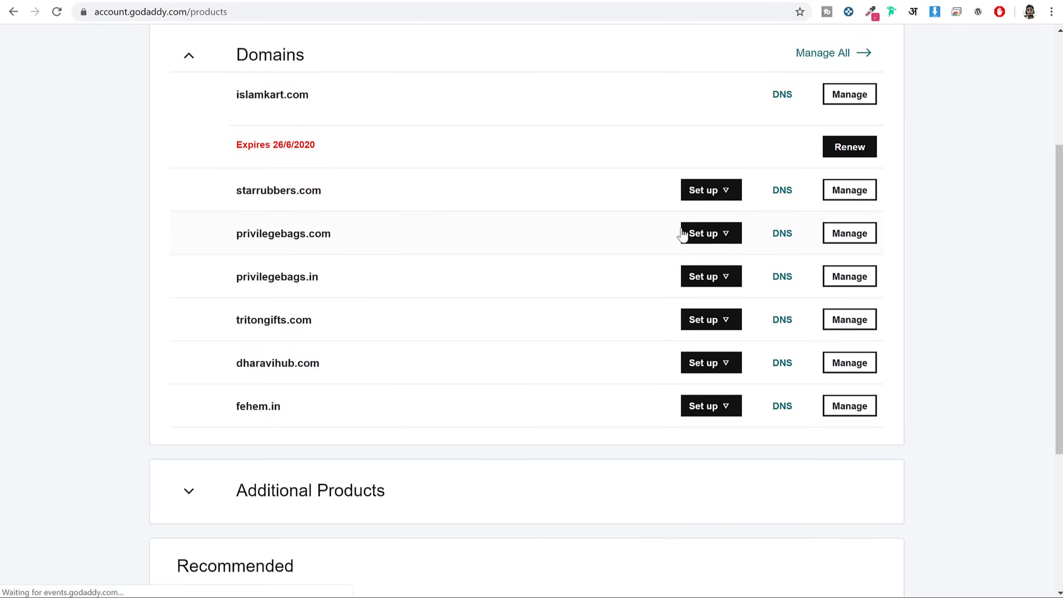
pyautogui.moveTo(231, 237); pyautogui.dragTo(337, 236)
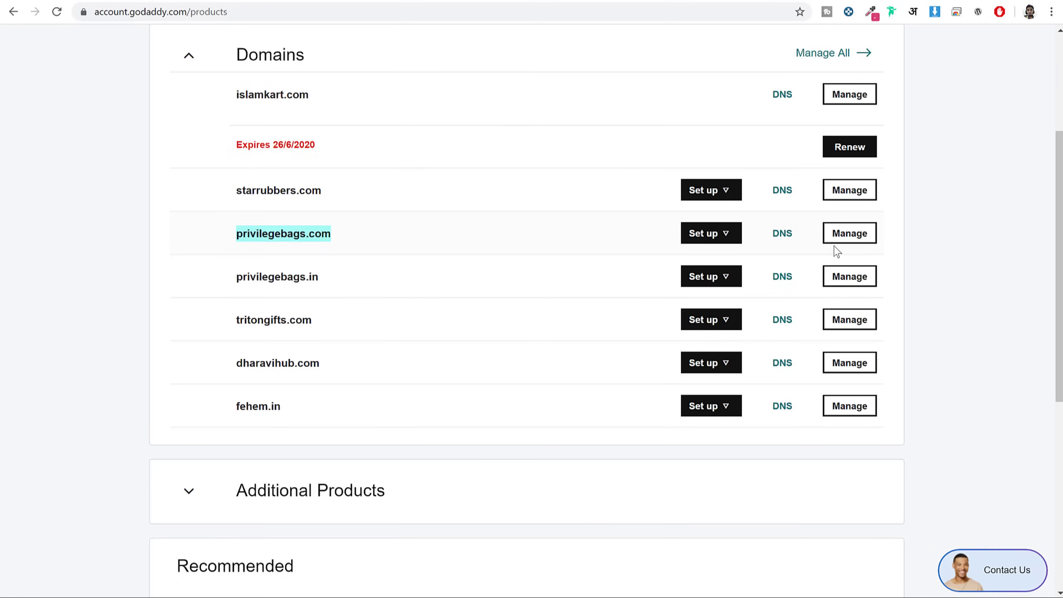
pyautogui.click(784, 238)
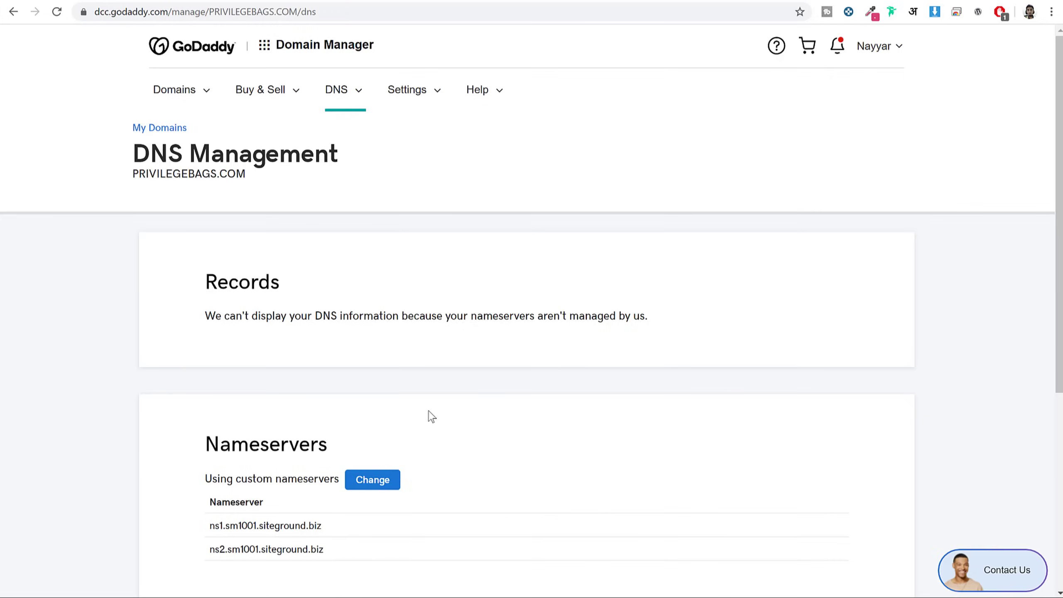
pyautogui.scroll(-3, 430, 416)
# Step: Start changing the nameservers and clear both existing nameserver fields
pyautogui.click(369, 353)
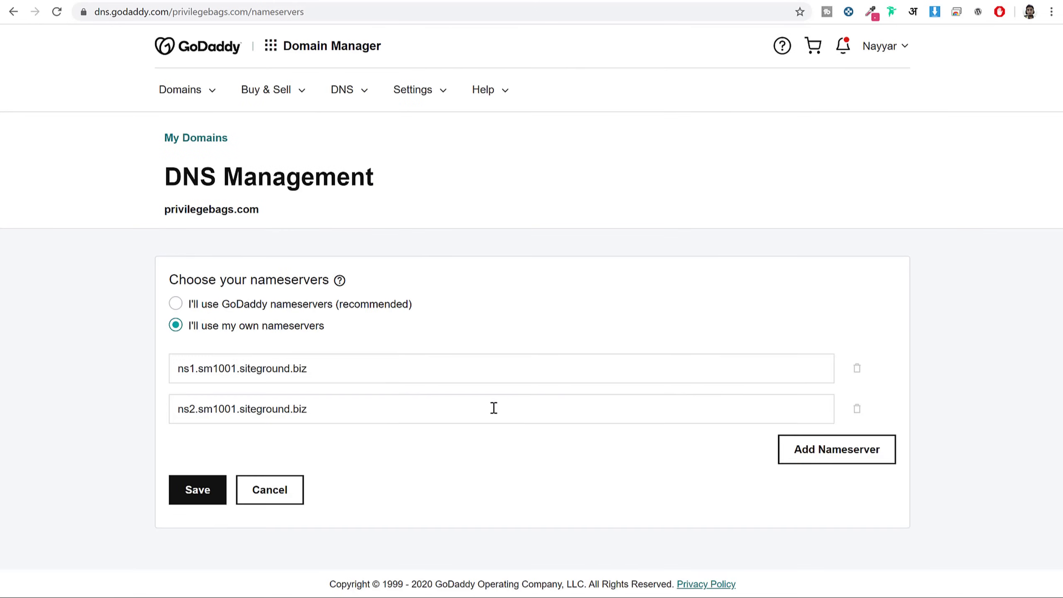
pyautogui.tripleClick(423, 366)
pyautogui.press('BackSpace')
pyautogui.tripleClick(389, 414)
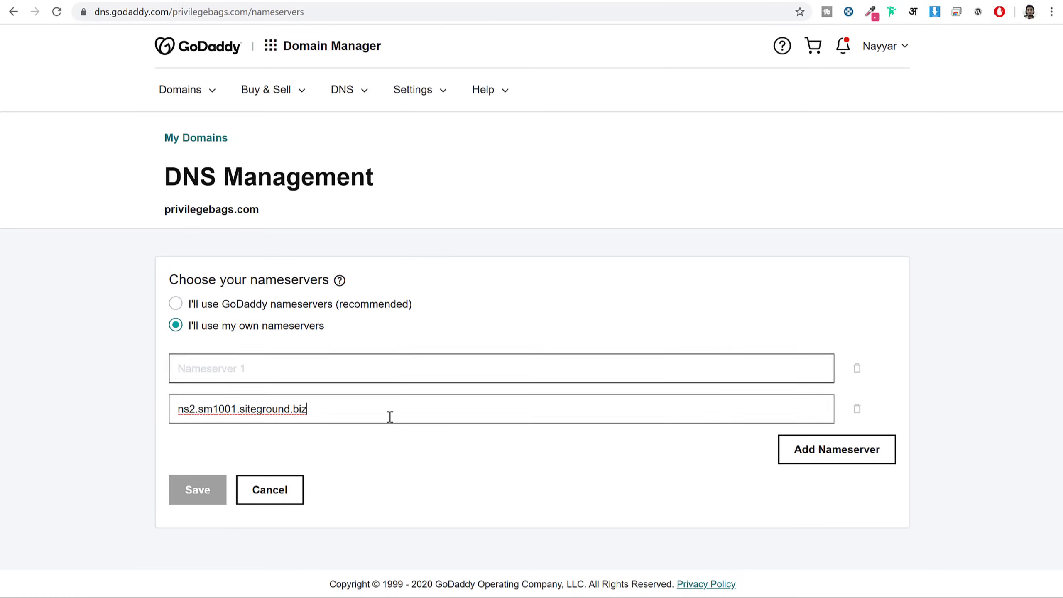
pyautogui.press('BackSpace')
# Step: Copy ns1.sm1001.siteground.biz from SiteGround into the first nameserver field
pyautogui.click(420, 0)
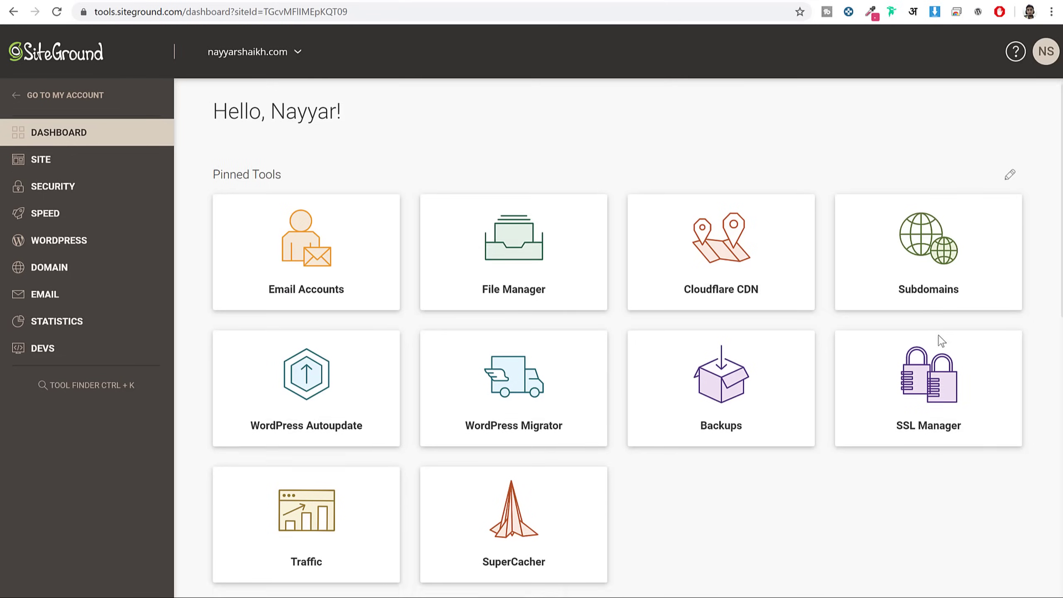
pyautogui.scroll(-7, 940, 339)
pyautogui.moveTo(731, 343); pyautogui.dragTo(849, 346)
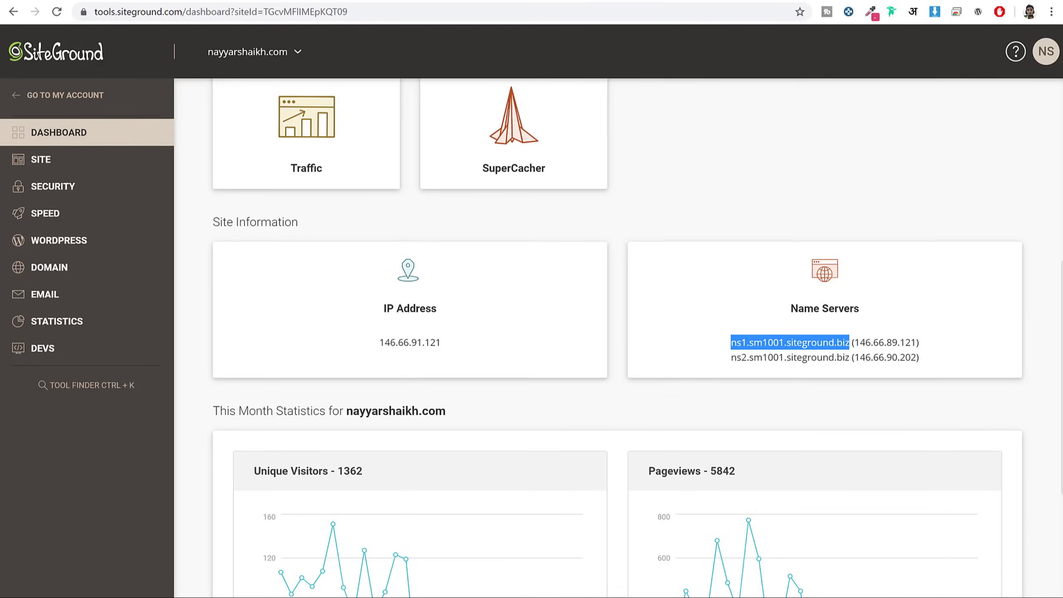
pyautogui.hotkey('ctrl', 'c')
pyautogui.click(538, 0)
pyautogui.click(347, 369)
pyautogui.hotkey('ctrl', 'v')
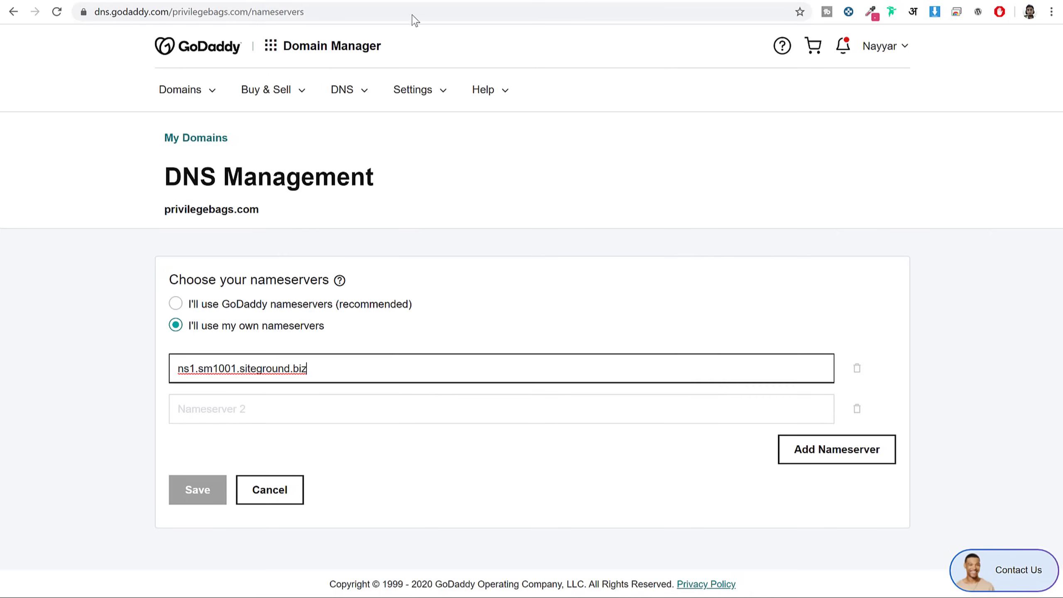
# Step: Copy ns2.sm1001.siteground.biz into the second field and save the nameservers
pyautogui.click(384, 1)
pyautogui.moveTo(728, 359); pyautogui.dragTo(850, 360)
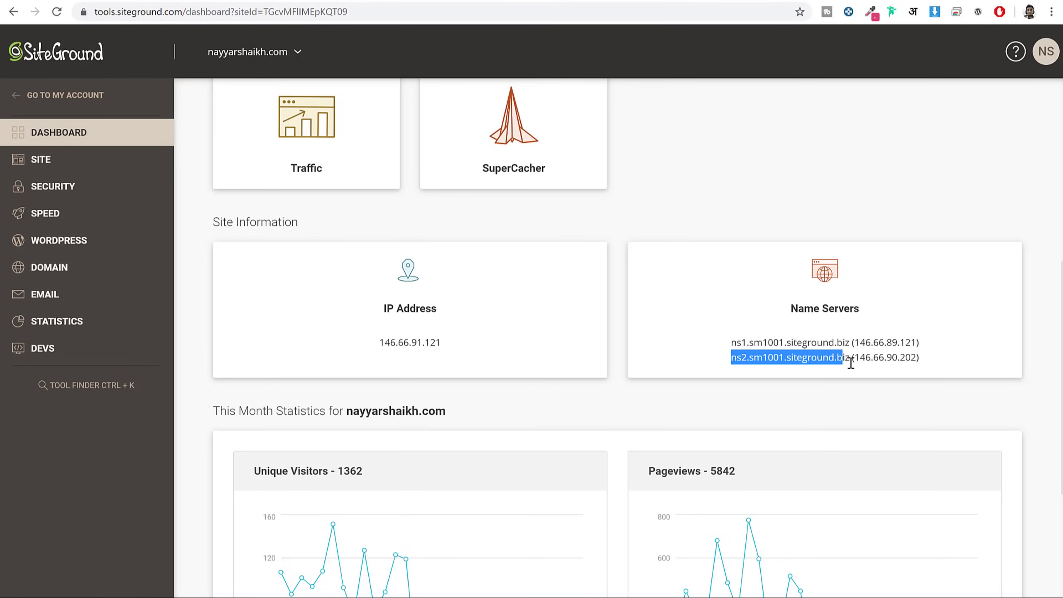
pyautogui.hotkey('ctrl', 'c')
pyautogui.click(537, 1)
pyautogui.click(326, 411)
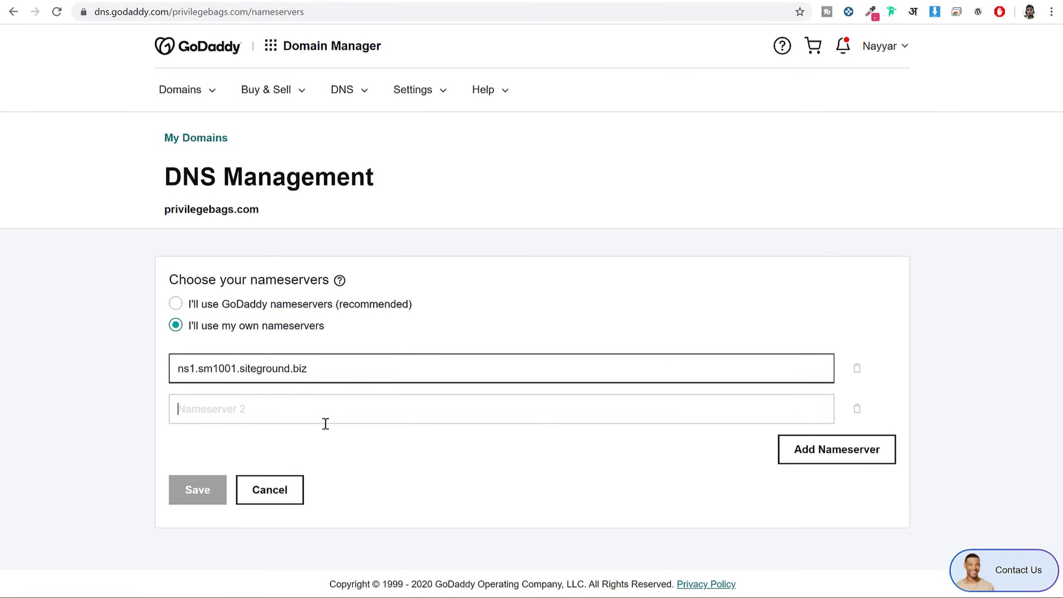
pyautogui.hotkey('ctrl', 'v')
pyautogui.click(194, 492)
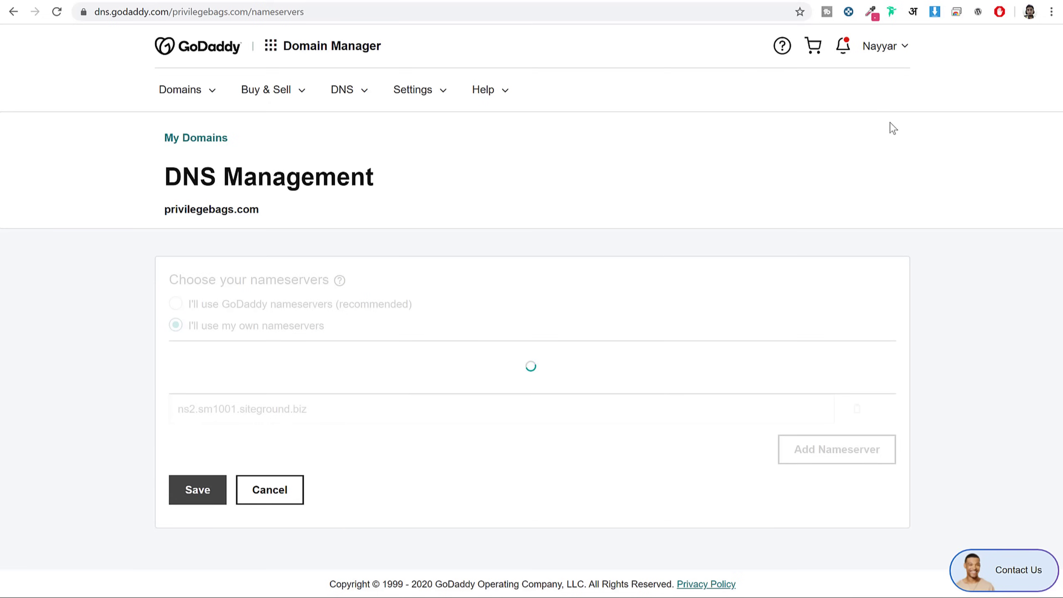
pyautogui.click(414, 1)
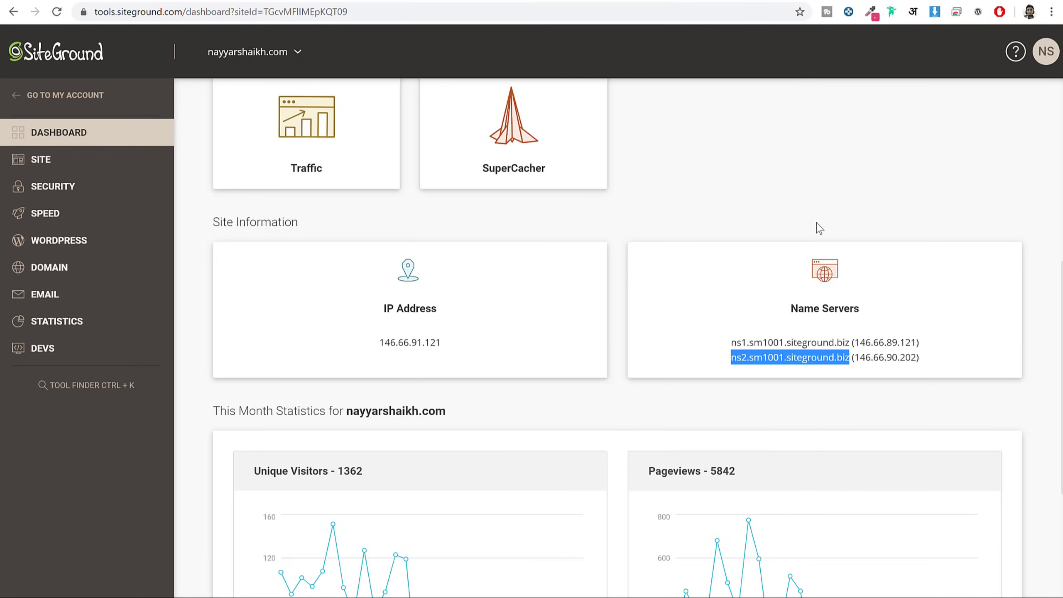
# Step: Open Security > SSL Manager and select the bimber2 subdomain as the domain
pyautogui.scroll(5, 865, 249)
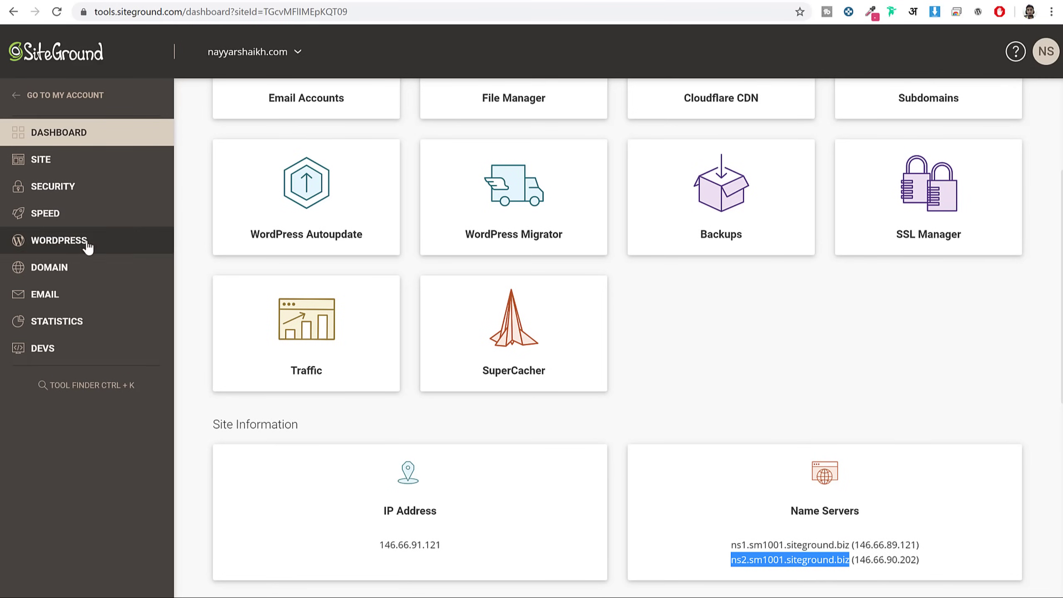
pyautogui.click(60, 188)
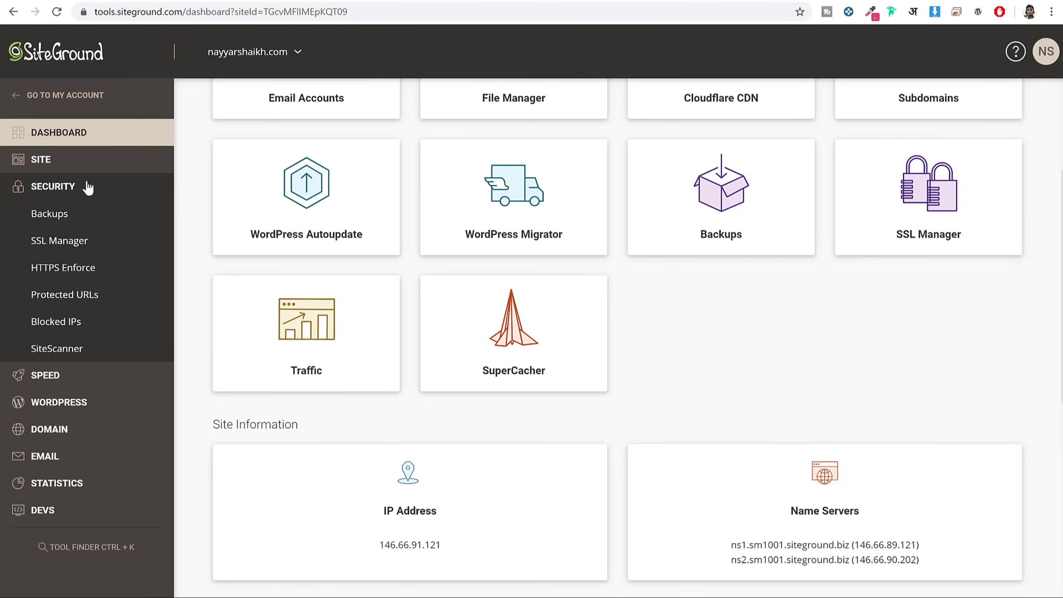
pyautogui.click(73, 247)
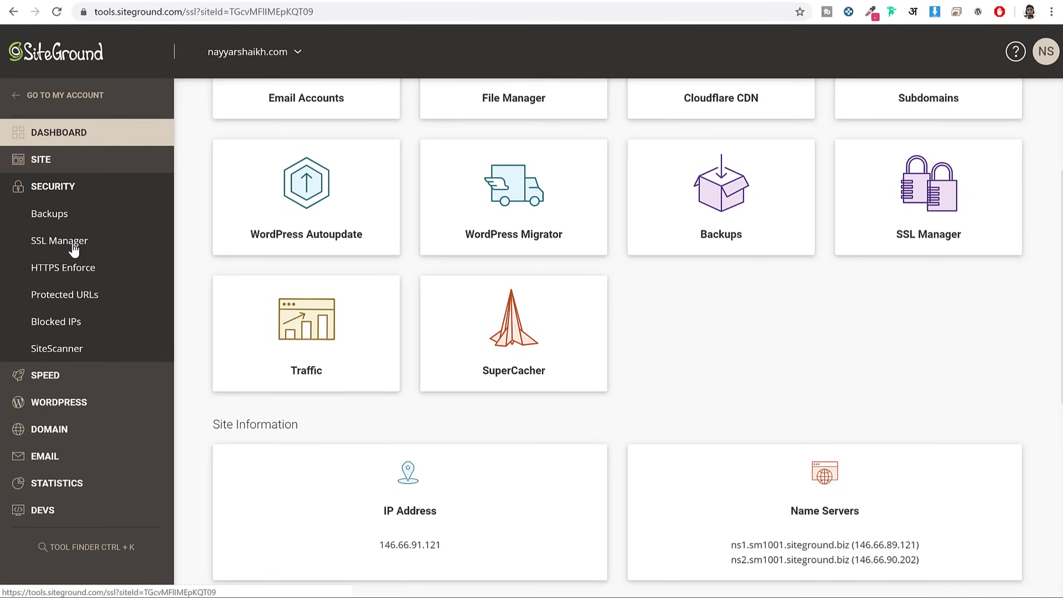
pyautogui.scroll(-4, 825, 264)
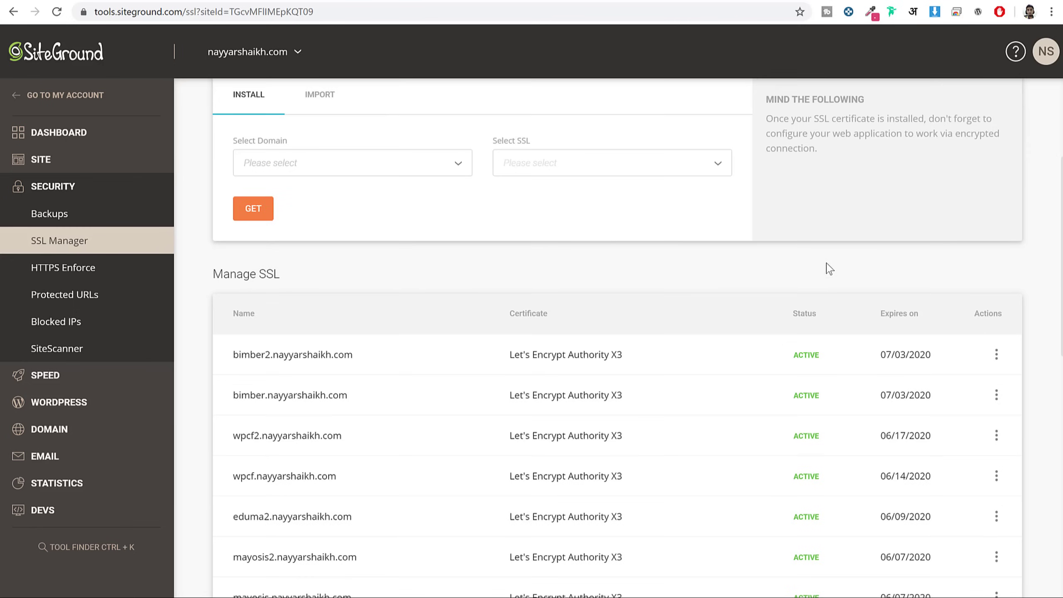
pyautogui.click(361, 166)
pyautogui.scroll(-10, 356, 268)
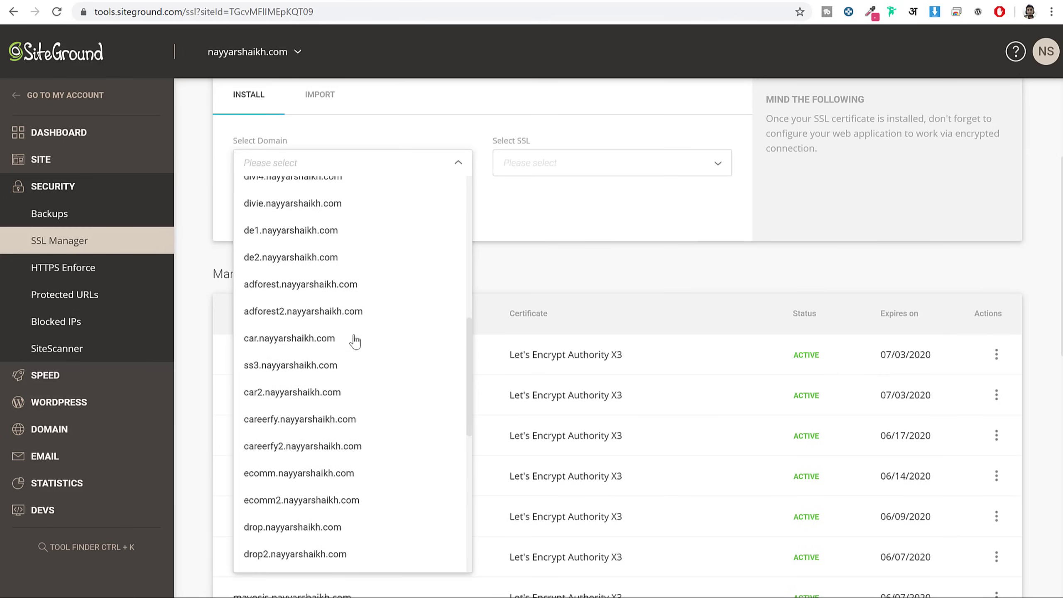
pyautogui.scroll(-10, 356, 335)
pyautogui.scroll(3, 386, 428)
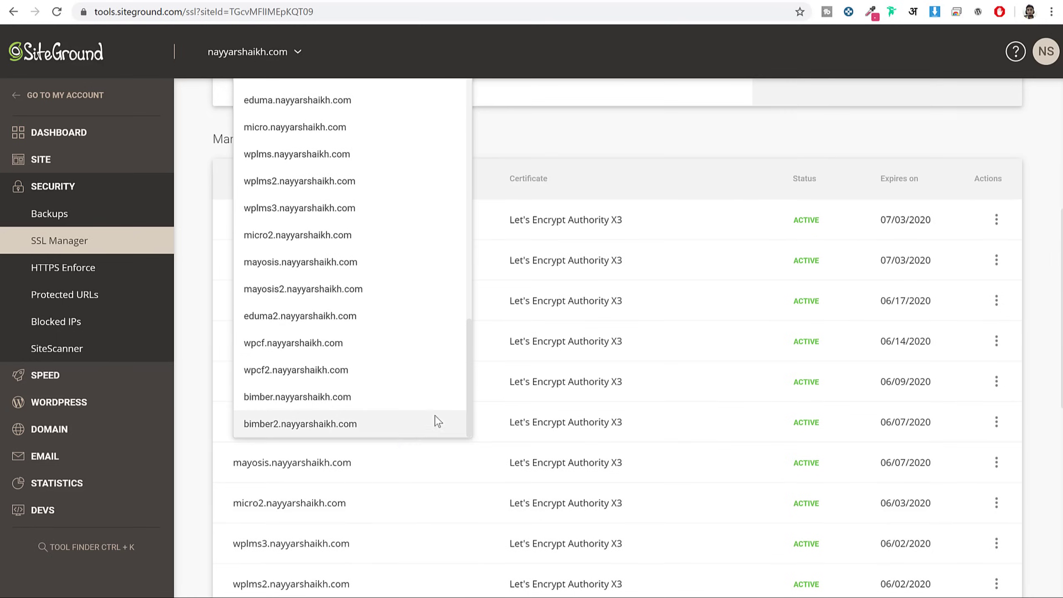
pyautogui.click(304, 425)
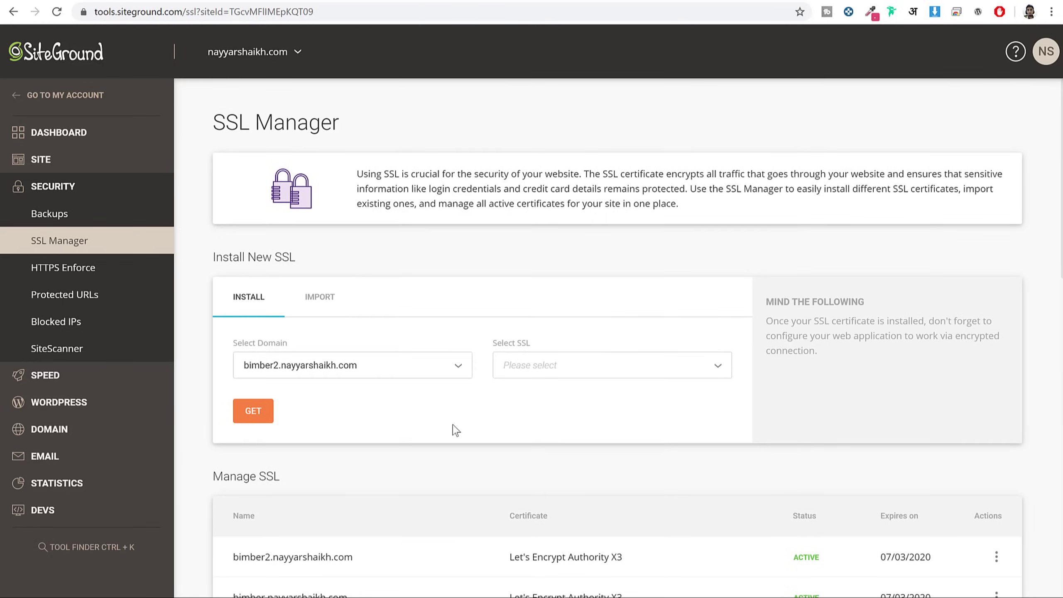
# Step: Check the SSL options and confirm bimber2's Let's Encrypt certificate shows ACTIVE
pyautogui.click(564, 365)
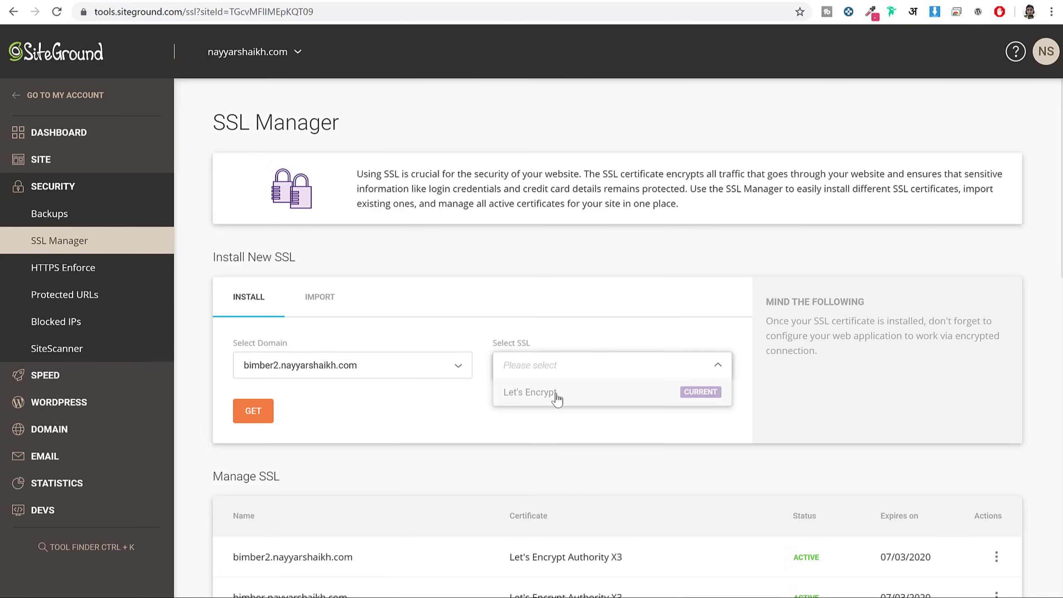
pyautogui.click(519, 425)
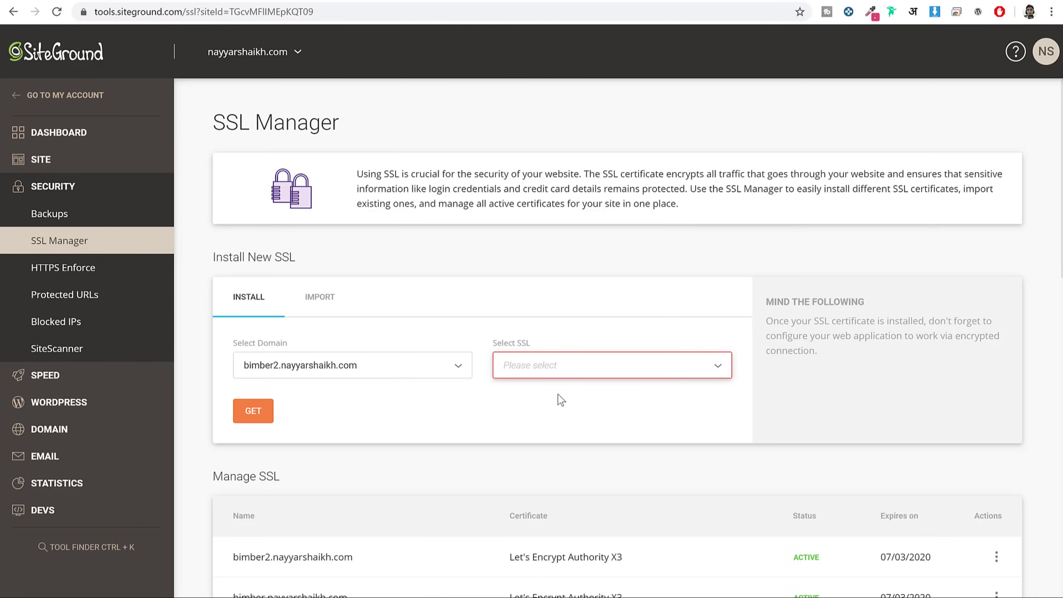
pyautogui.scroll(-3, 540, 419)
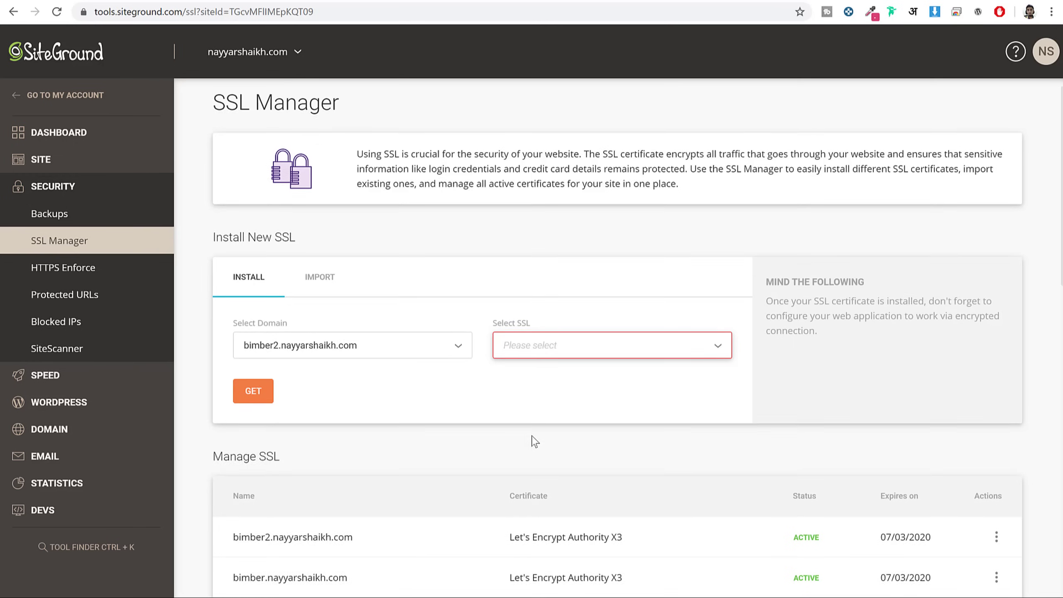
pyautogui.moveTo(371, 425); pyautogui.dragTo(229, 426)
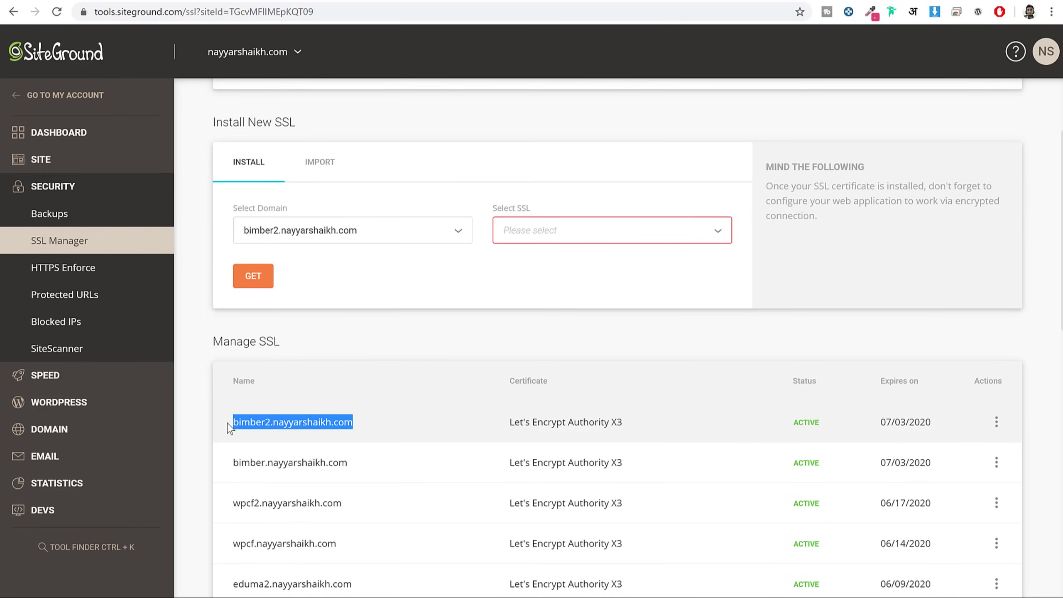
pyautogui.scroll(-3, 337, 436)
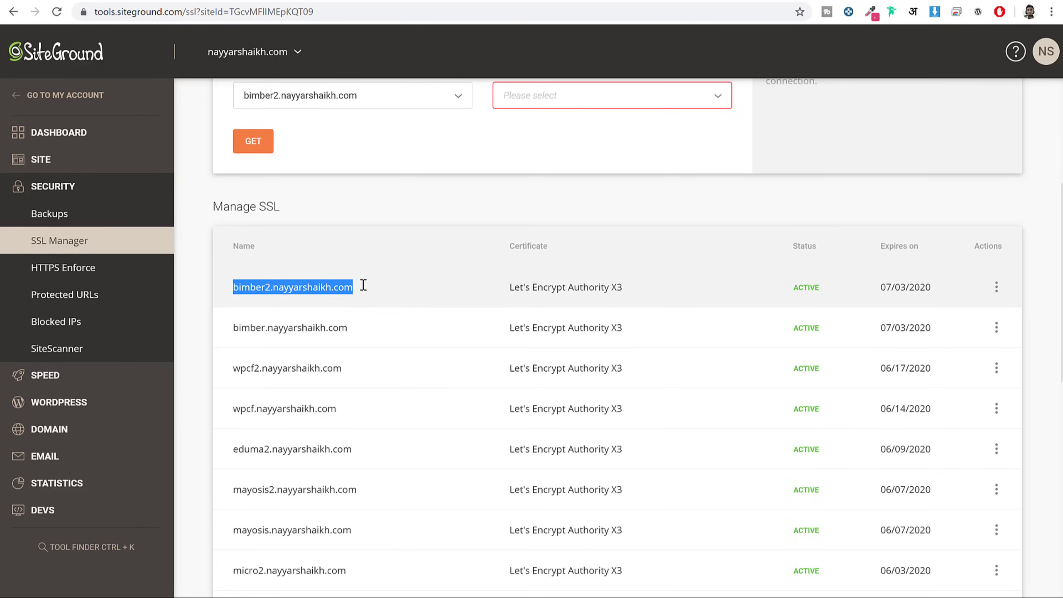
pyautogui.moveTo(831, 288); pyautogui.dragTo(776, 294)
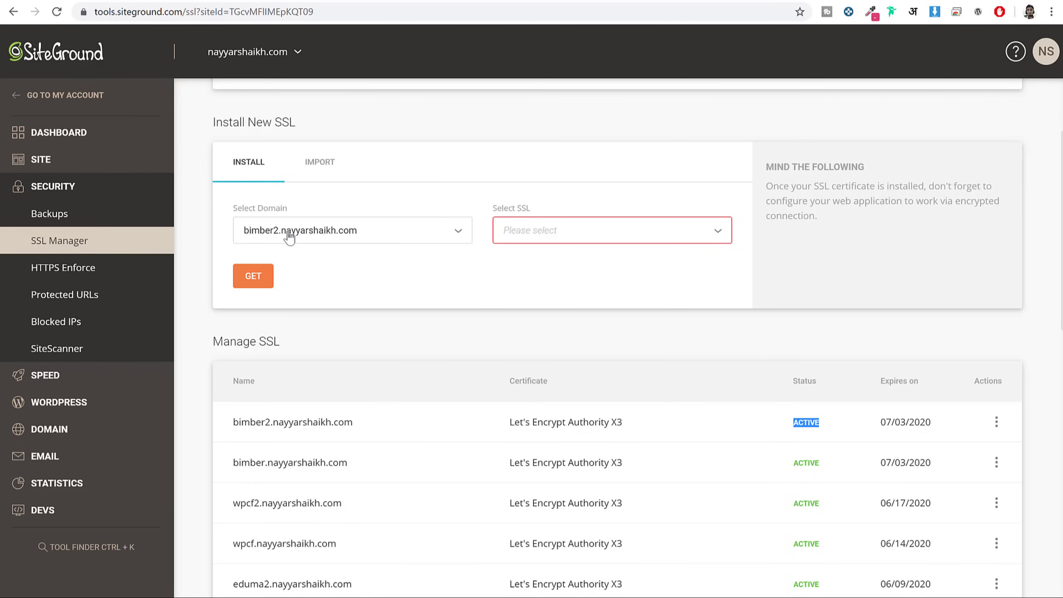
pyautogui.click(553, 234)
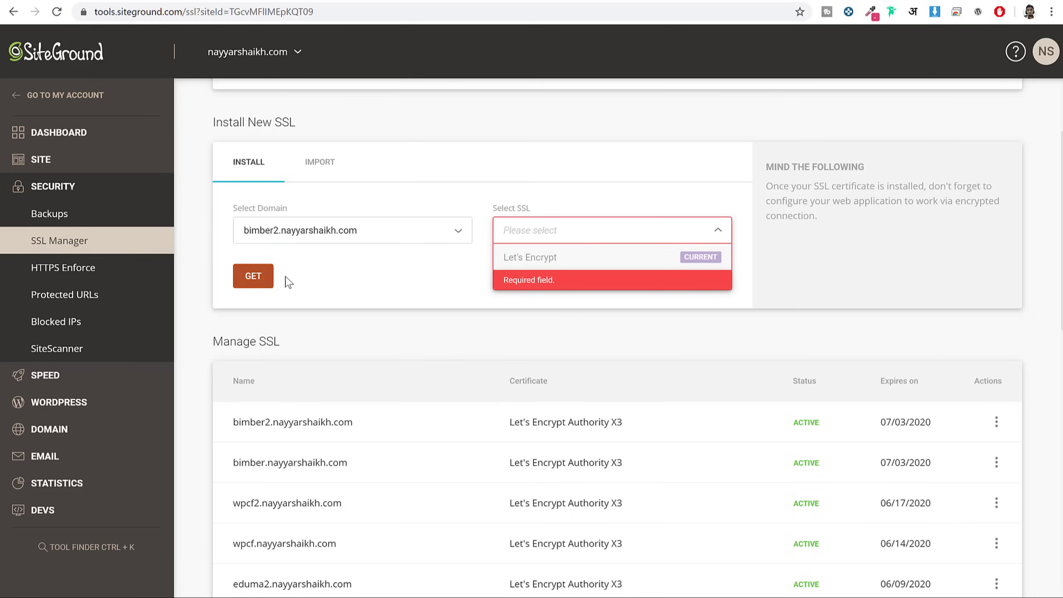
pyautogui.click(401, 290)
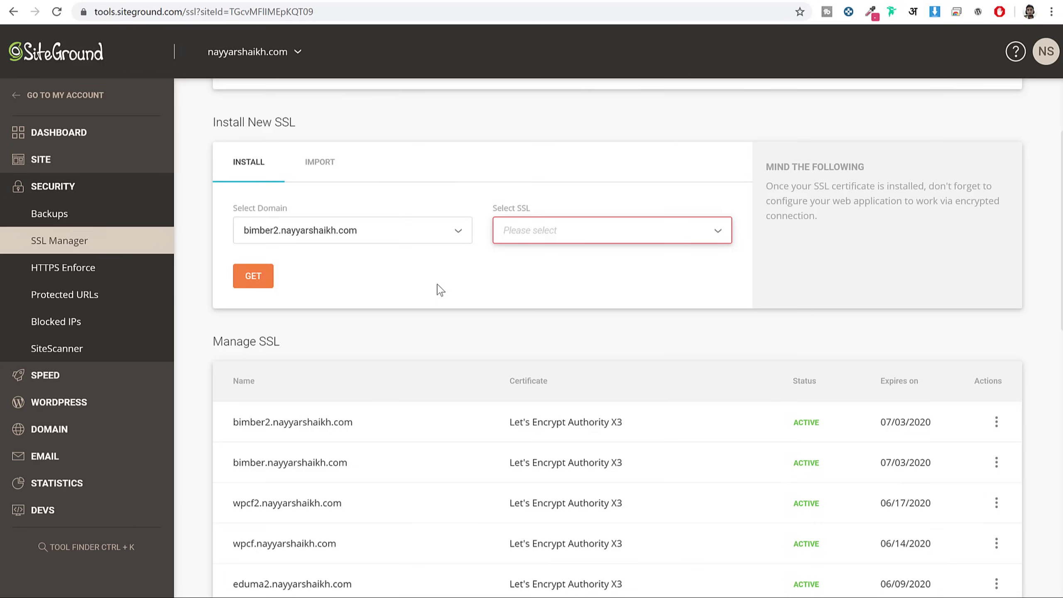
# Step: In WordPress > Install & Manage, choose the WordPress install targeting the bimber2 subdomain
pyautogui.click(108, 414)
pyautogui.click(90, 431)
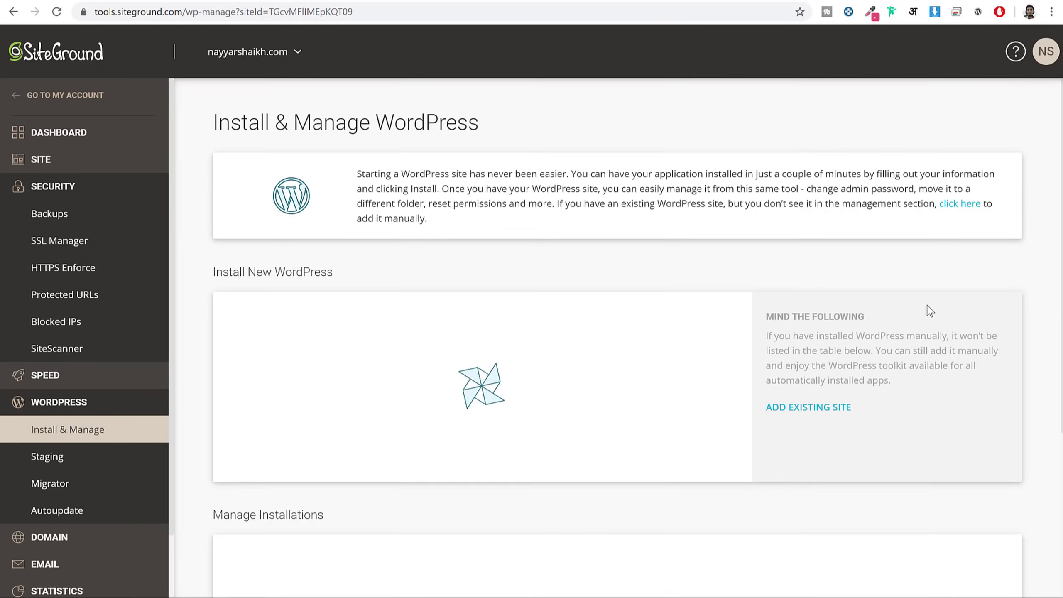
pyautogui.scroll(-3, 927, 309)
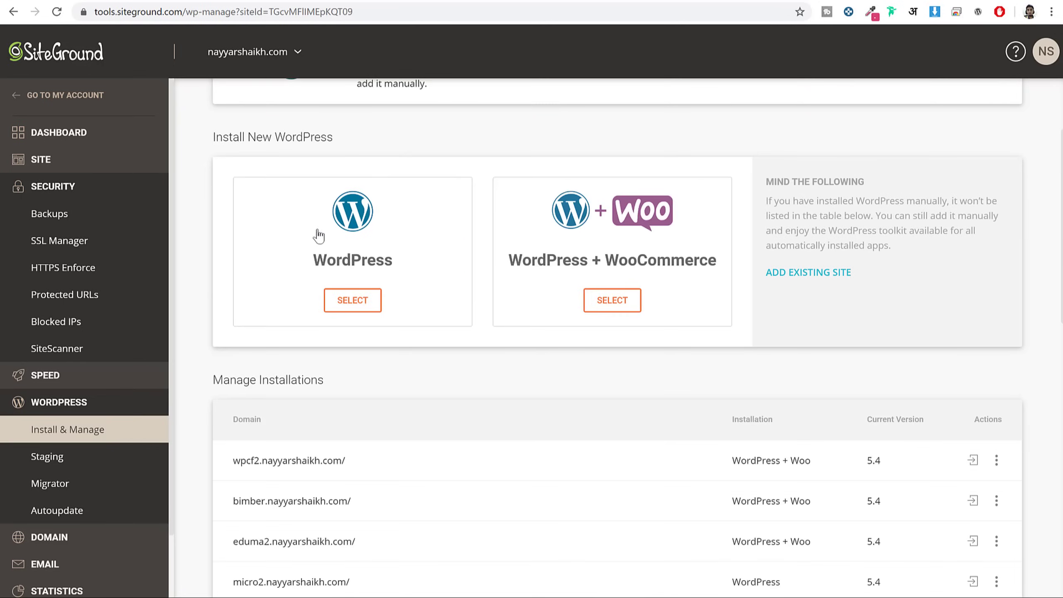
pyautogui.click(365, 238)
pyautogui.scroll(-5, 840, 276)
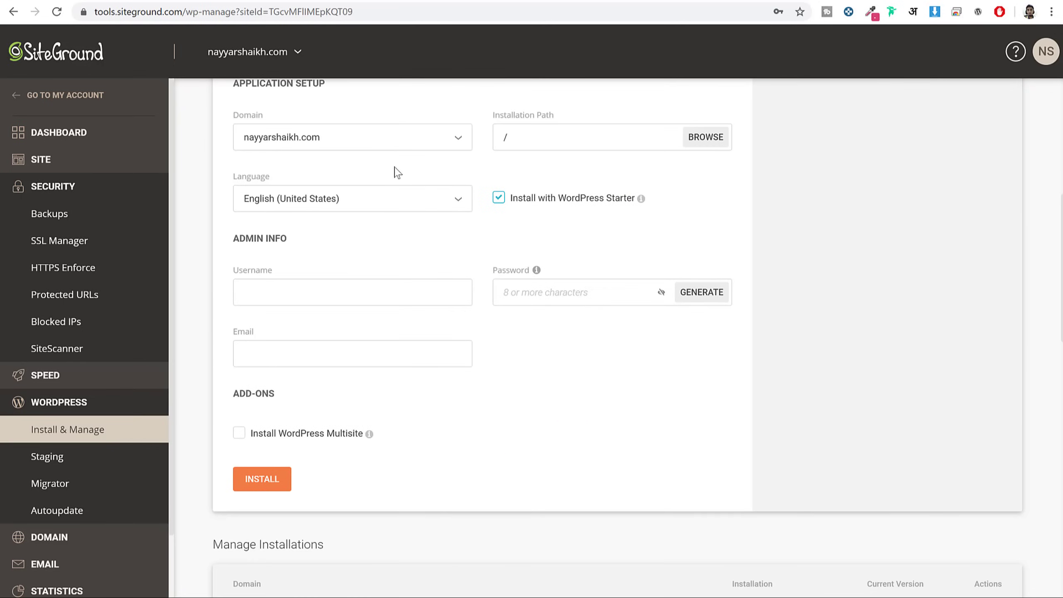
pyautogui.click(373, 147)
pyautogui.scroll(-15, 356, 267)
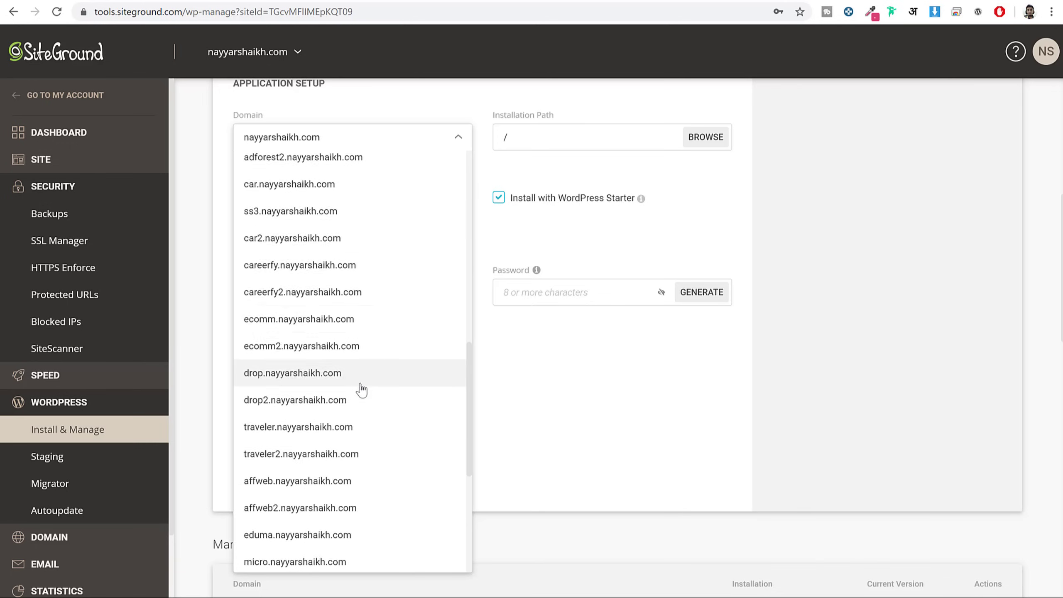
pyautogui.scroll(-8, 364, 402)
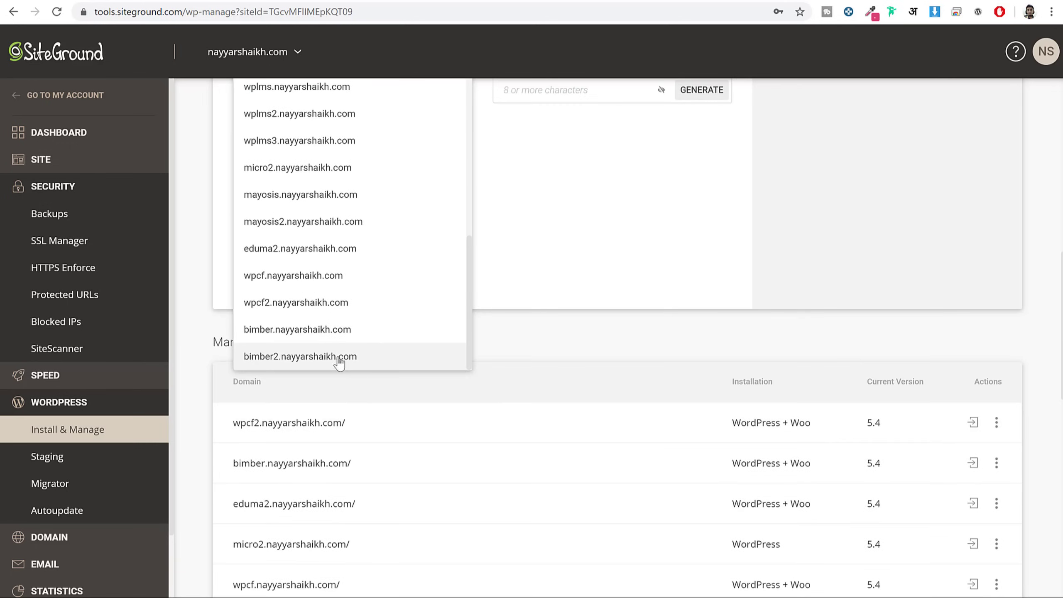
pyautogui.click(339, 358)
# Step: Keep the root path / and uncheck Install with WordPress Starter
pyautogui.scroll(10, 595, 416)
pyautogui.scroll(3, 595, 417)
pyautogui.scroll(-8, 852, 380)
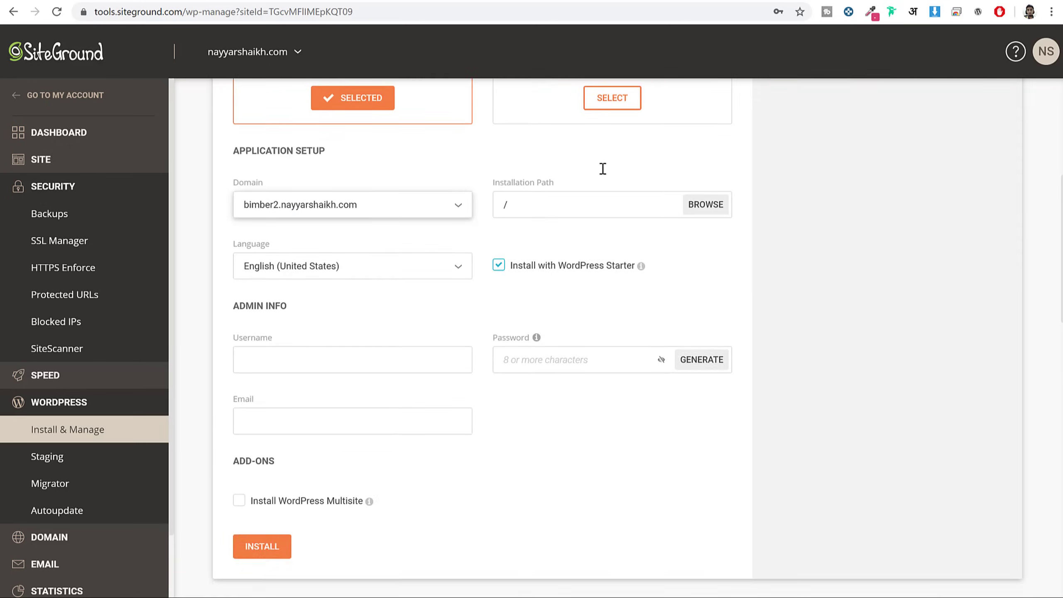
pyautogui.click(540, 205)
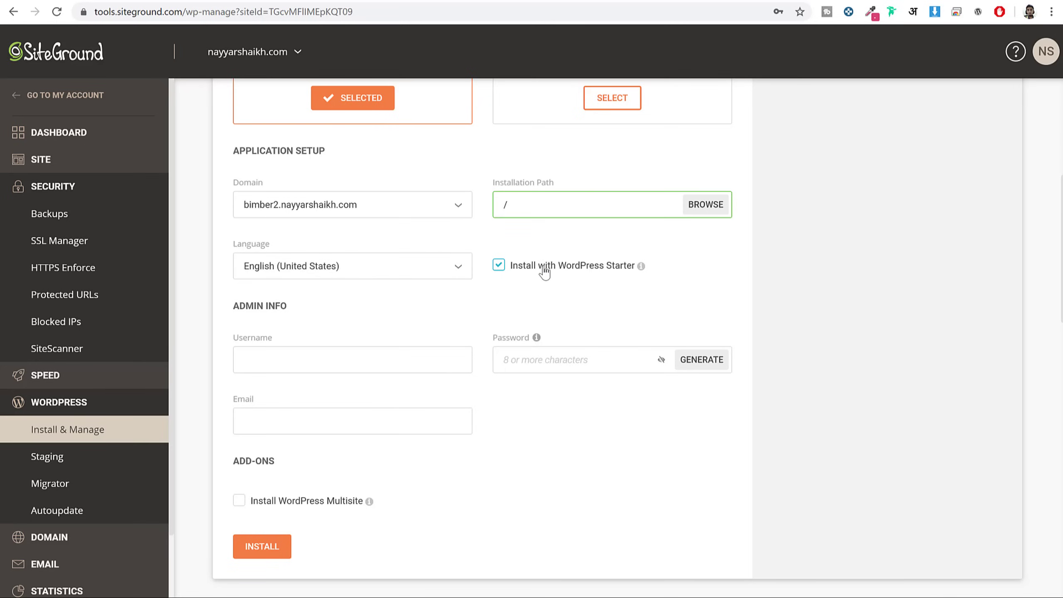
pyautogui.moveTo(544, 268); pyautogui.dragTo(623, 270)
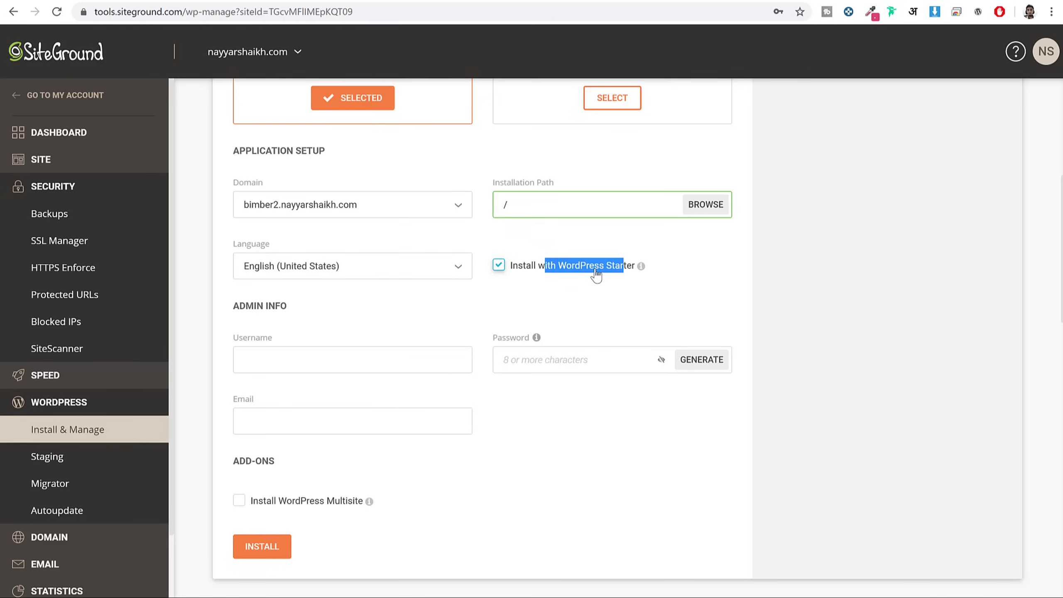
pyautogui.click(497, 265)
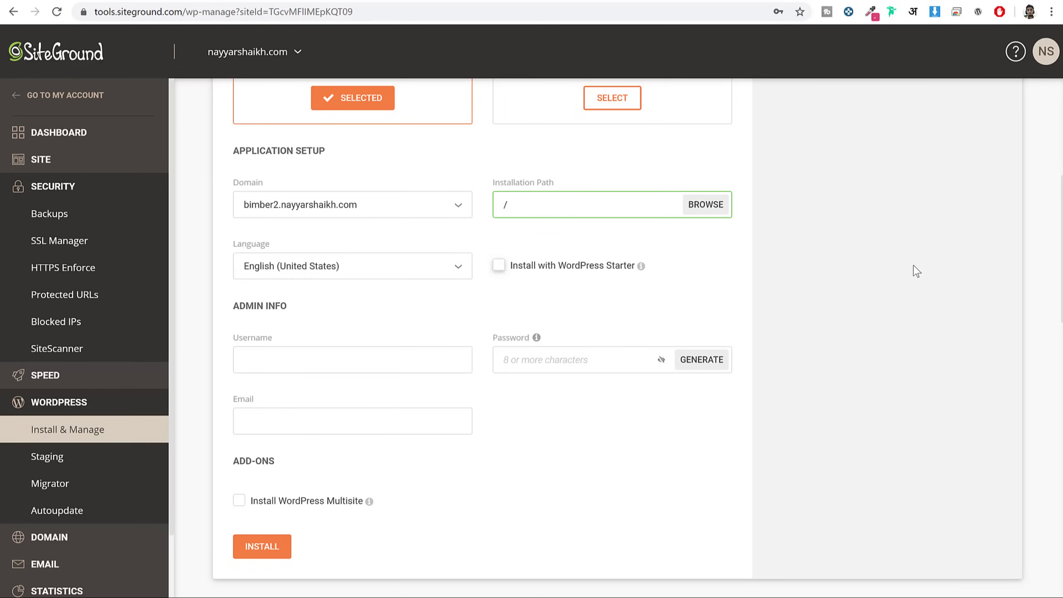
pyautogui.scroll(-3, 914, 267)
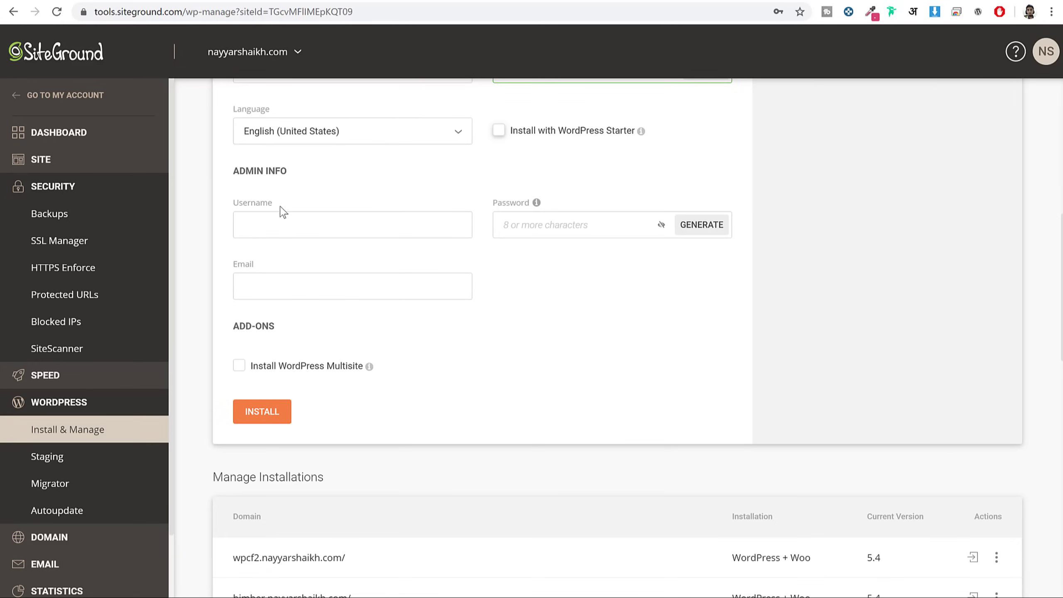
# Step: Fill in the admin username, password and e-mail address under Admin Info
pyautogui.click(303, 222)
pyautogui.write('Nayyar_Shaikh')
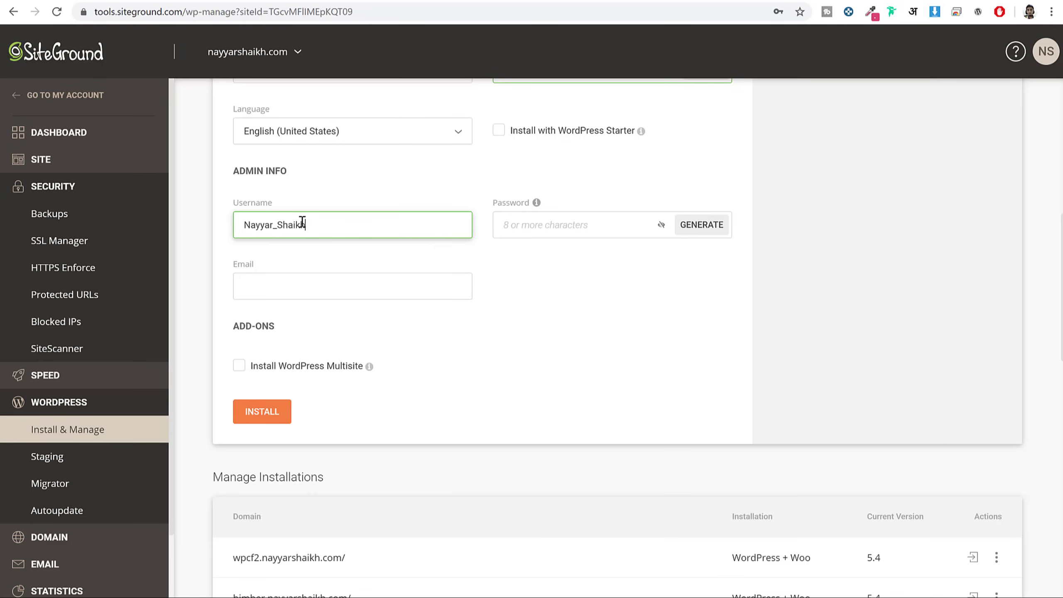
pyautogui.press('Tab')
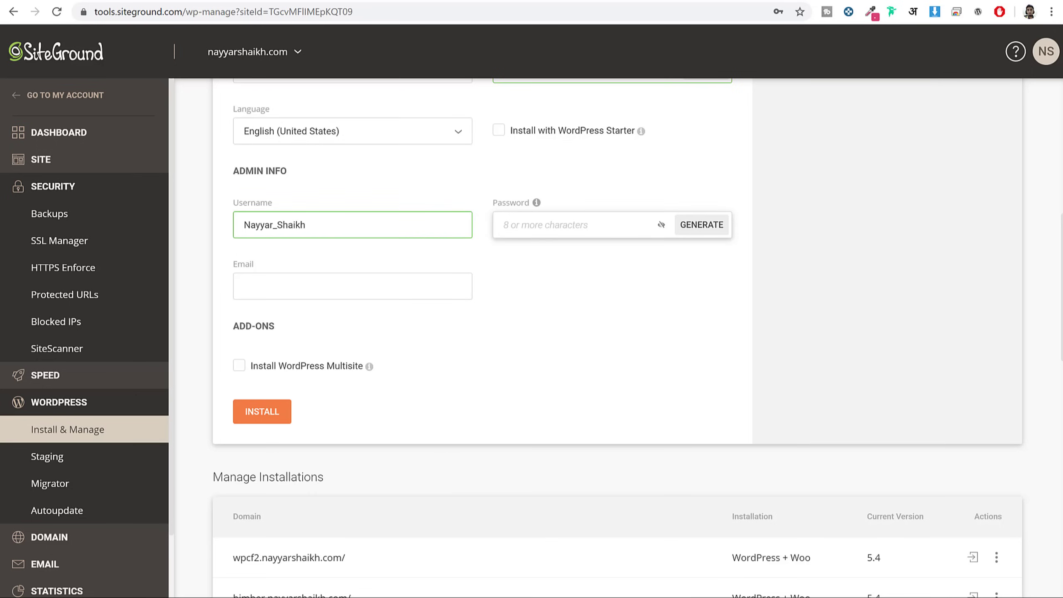
pyautogui.write('********')
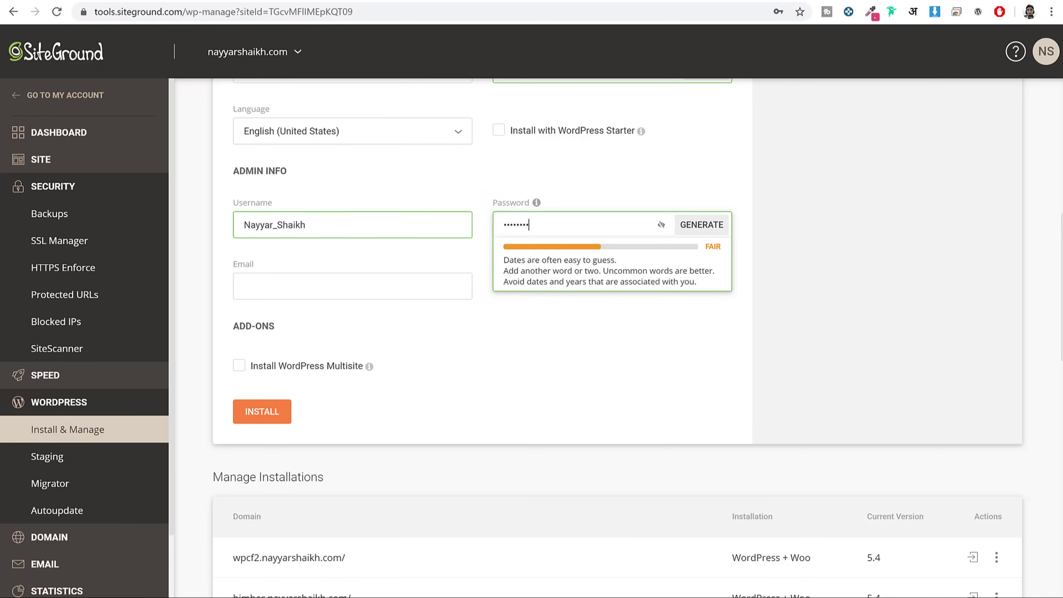
pyautogui.press('Tab')
pyautogui.click(277, 283)
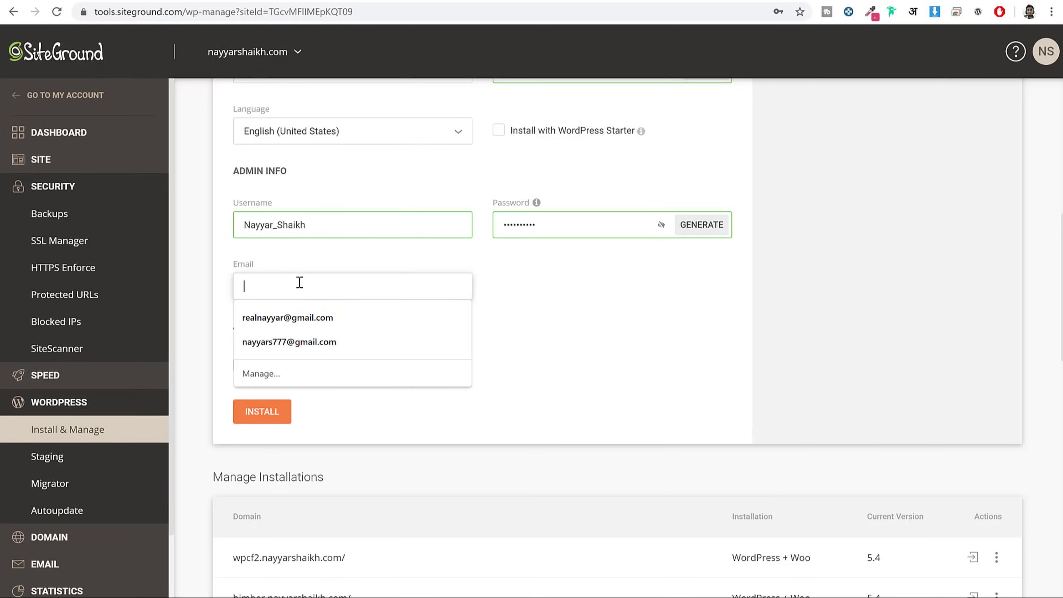
pyautogui.click(308, 315)
pyautogui.scroll(1, 907, 334)
pyautogui.scroll(3, 904, 294)
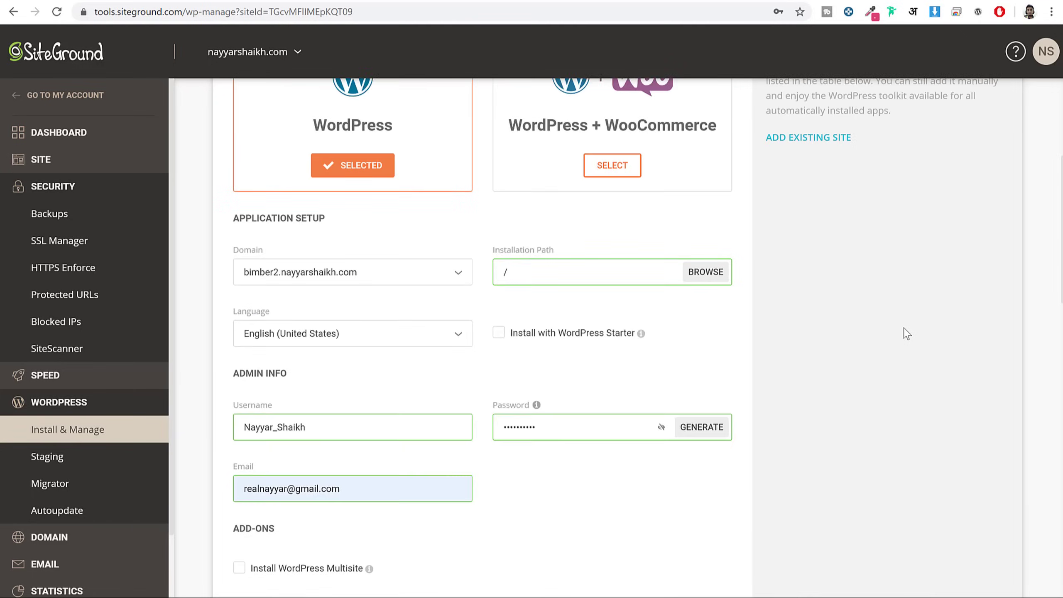
pyautogui.scroll(-2, 880, 302)
# Step: Run the install and find bimber2 listed with WordPress 5.4 in Manage Installations
pyautogui.click(272, 489)
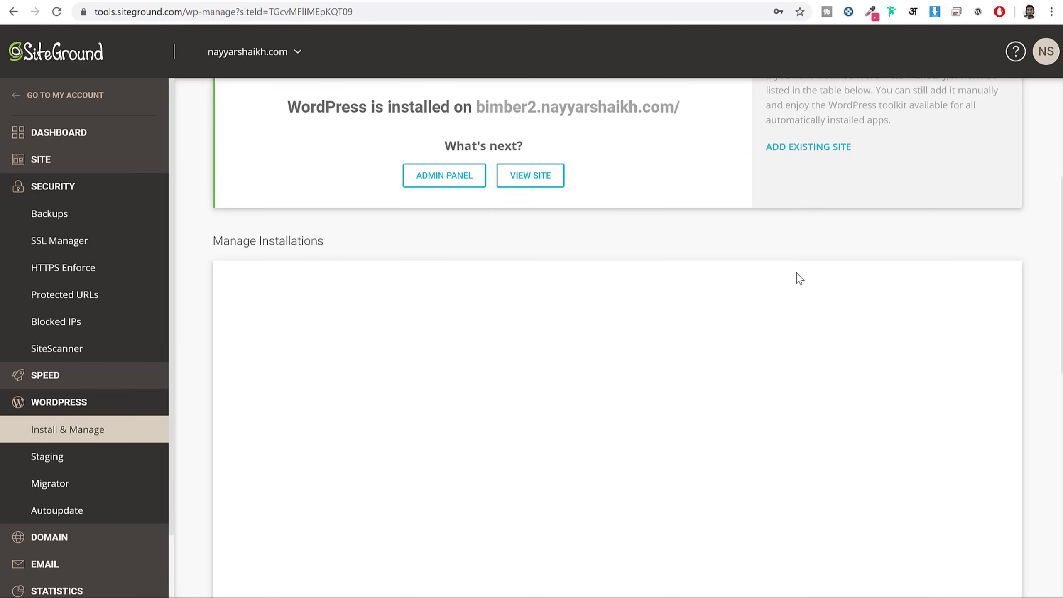
pyautogui.scroll(-5, 799, 278)
pyautogui.scroll(10, 774, 289)
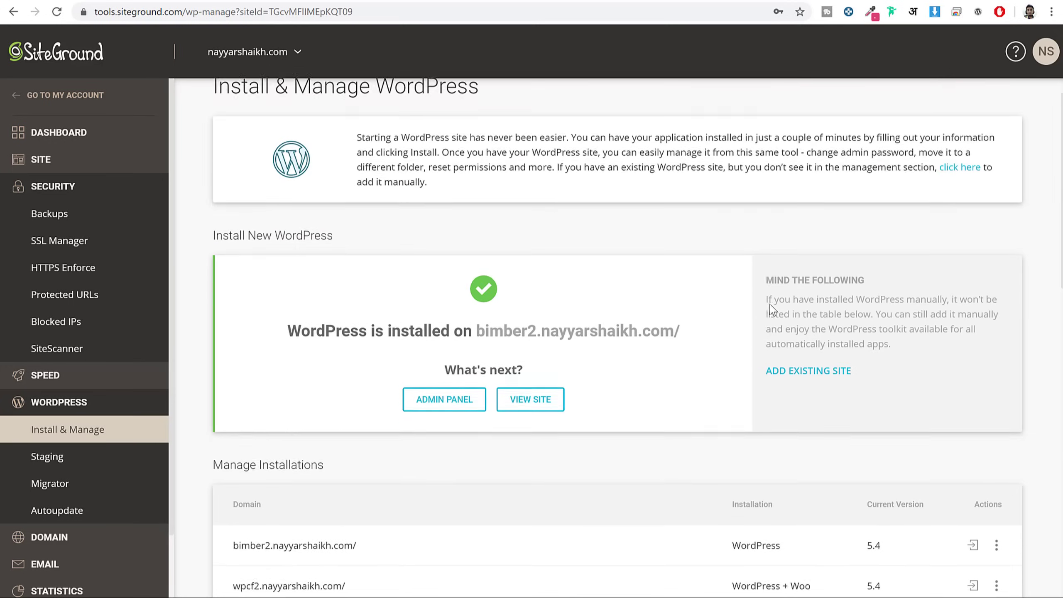
pyautogui.scroll(-4, 773, 310)
pyautogui.moveTo(405, 380); pyautogui.dragTo(221, 382)
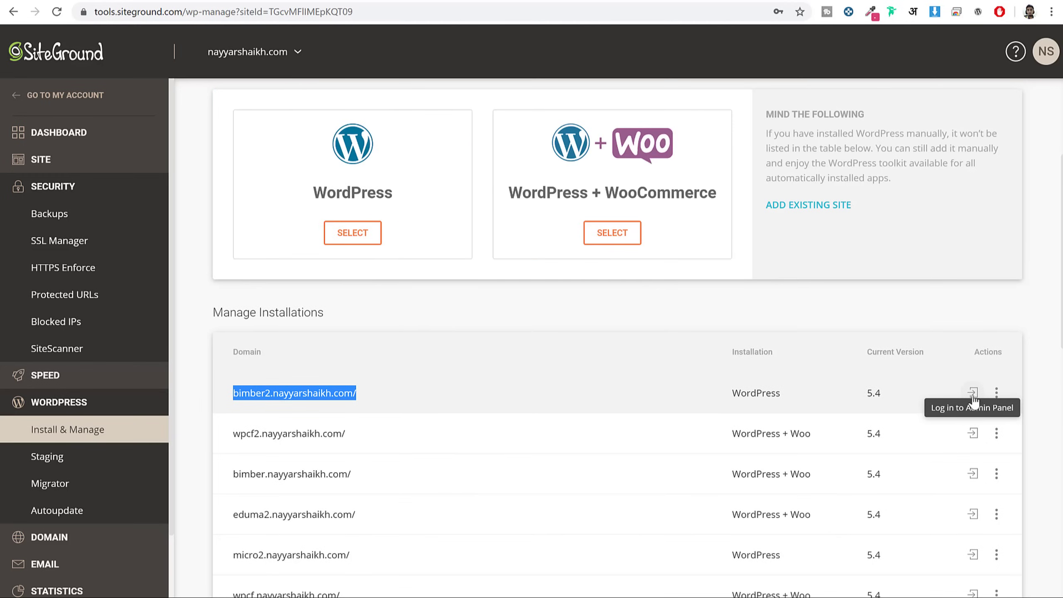
# Step: Log in to the bimber2 site's wp-admin and look over the Dashboard widgets
pyautogui.click(974, 398)
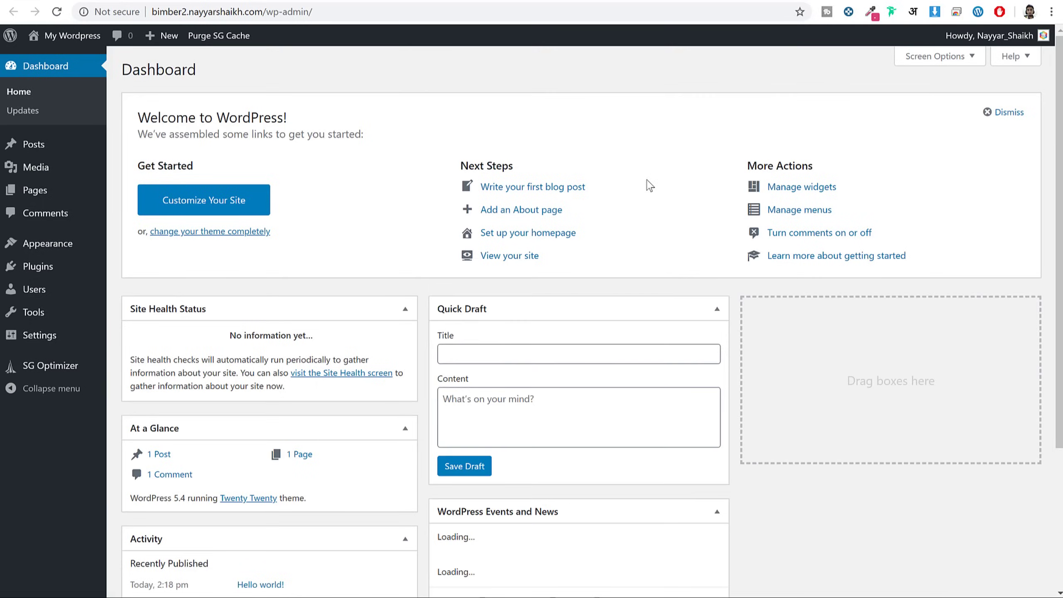
pyautogui.scroll(-3, 711, 219)
pyautogui.scroll(3, 761, 234)
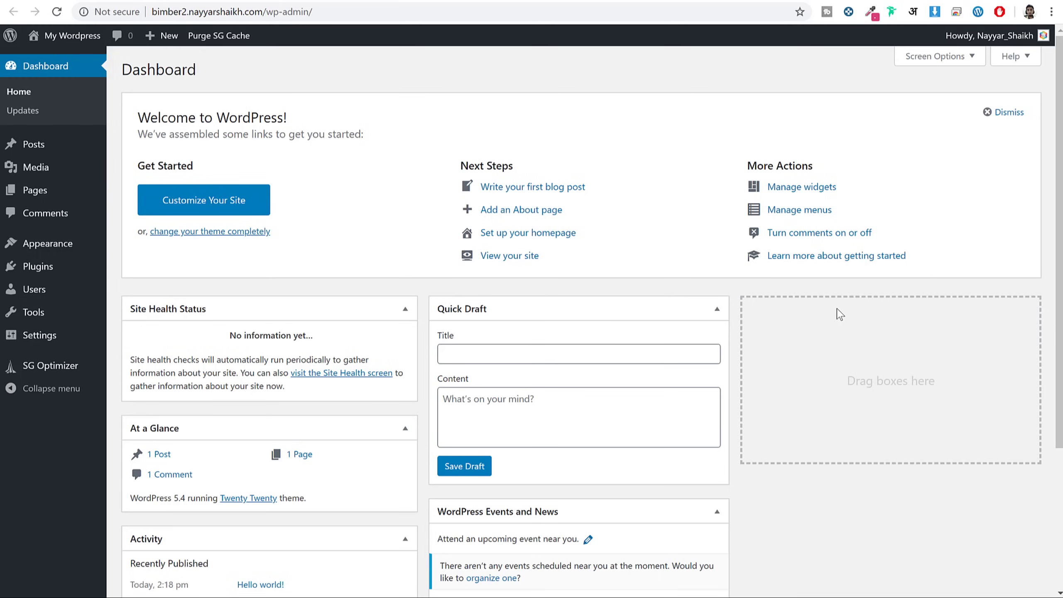
pyautogui.click(272, 13)
pyautogui.click(273, 13)
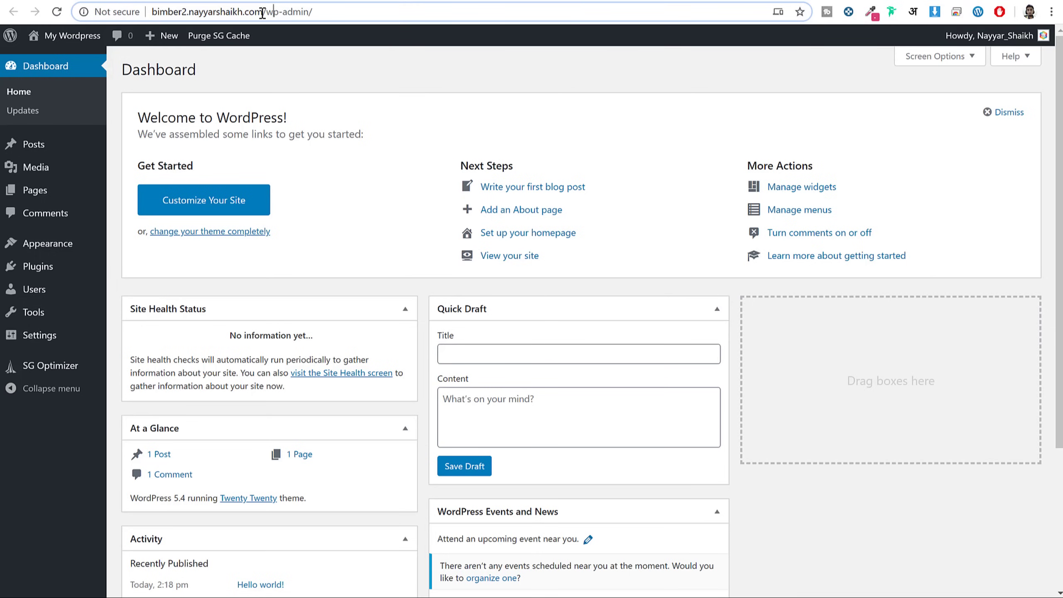
pyautogui.moveTo(266, 13); pyautogui.dragTo(339, 13)
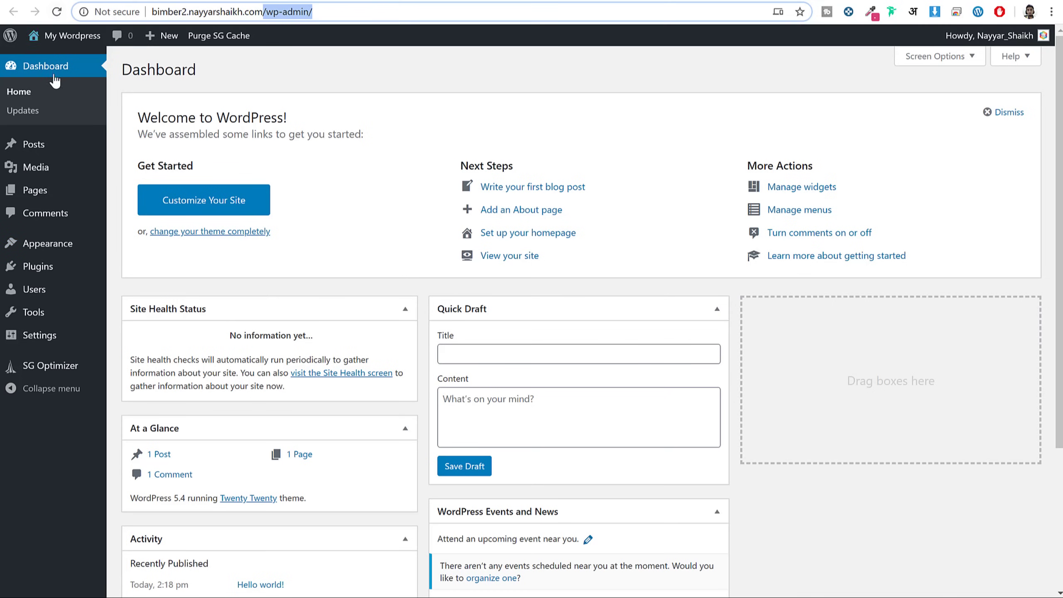
pyautogui.scroll(-3, 720, 313)
pyautogui.scroll(3, 795, 473)
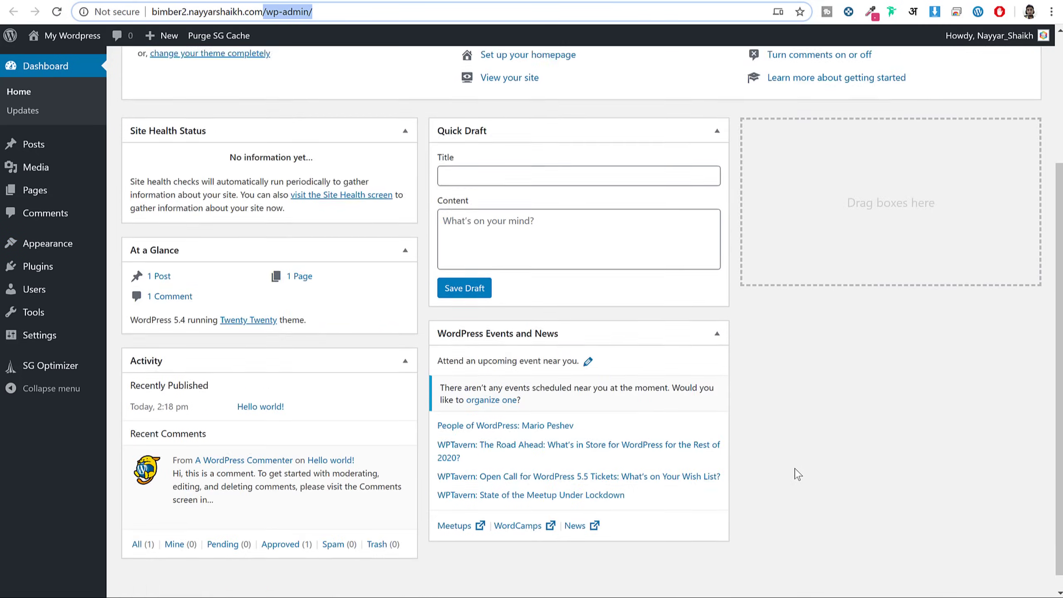
# Step: Browse Posts (Hello world!), Media, Pages and Comments, ending on Appearance > Themes
pyautogui.click(42, 145)
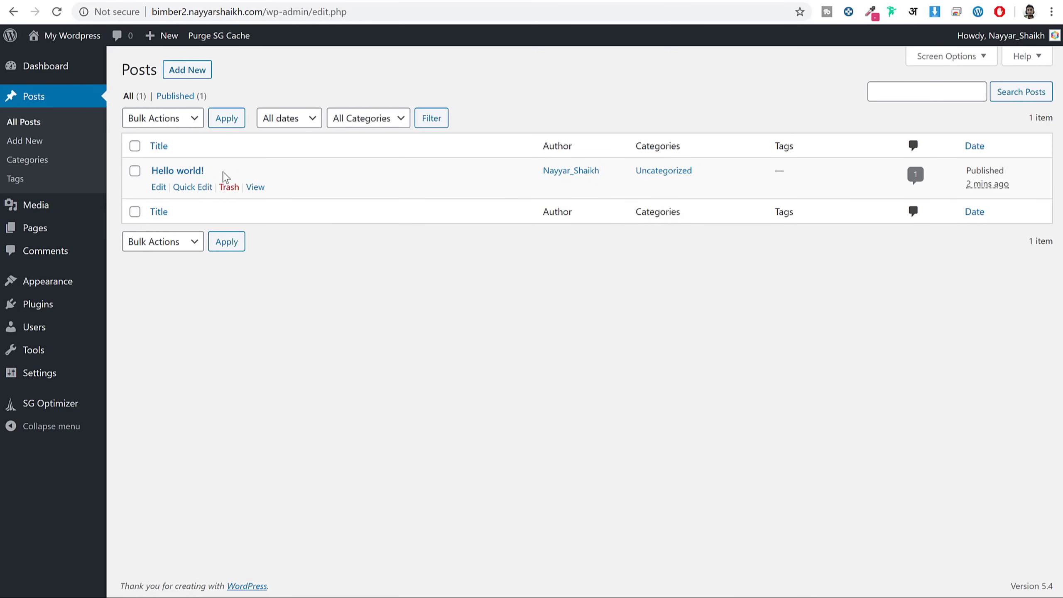
pyautogui.moveTo(205, 171); pyautogui.dragTo(145, 171)
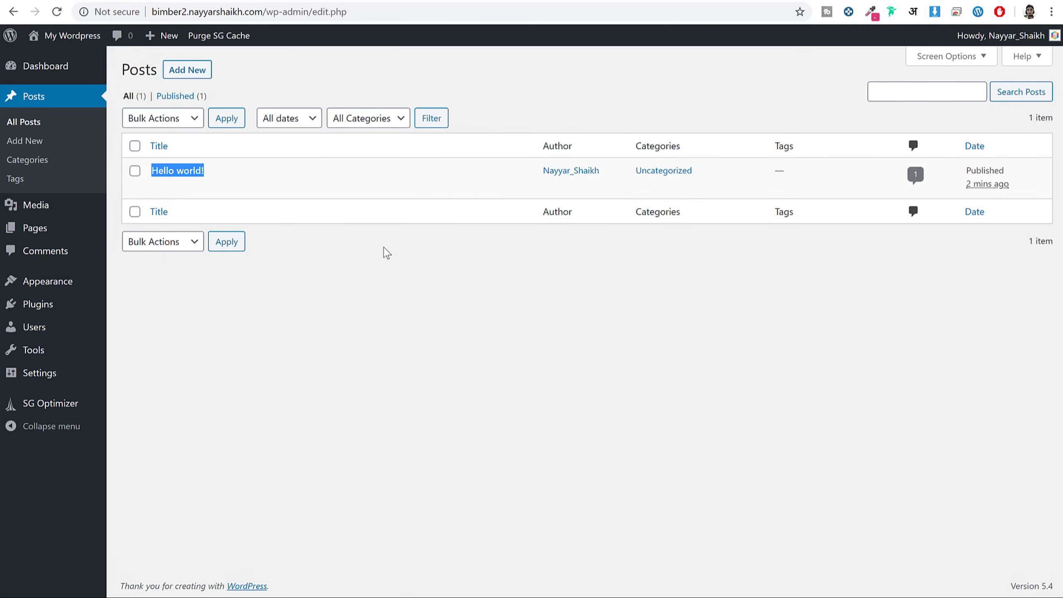
pyautogui.click(56, 207)
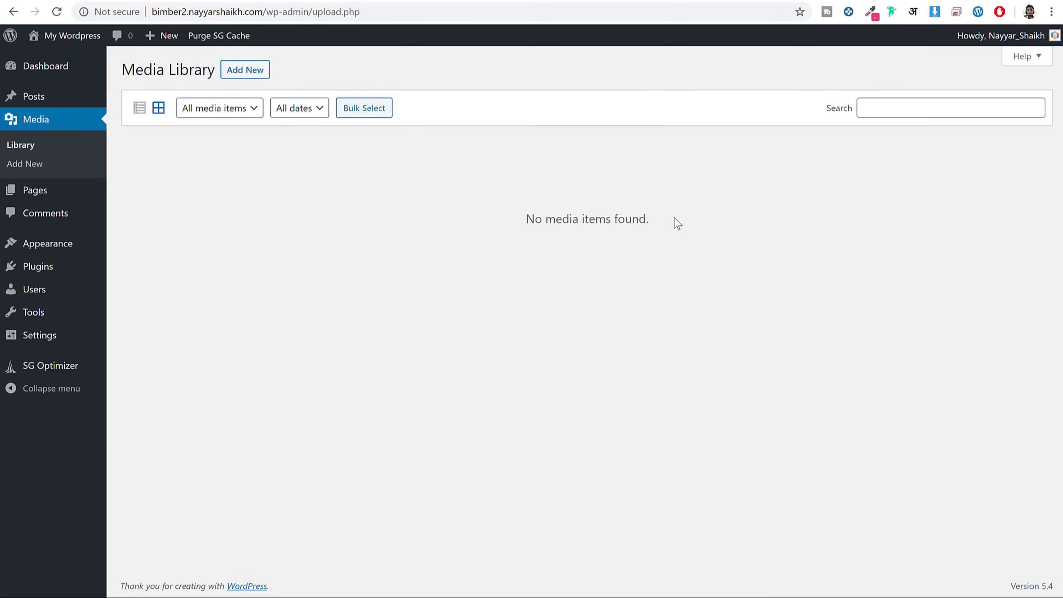
pyautogui.click(38, 192)
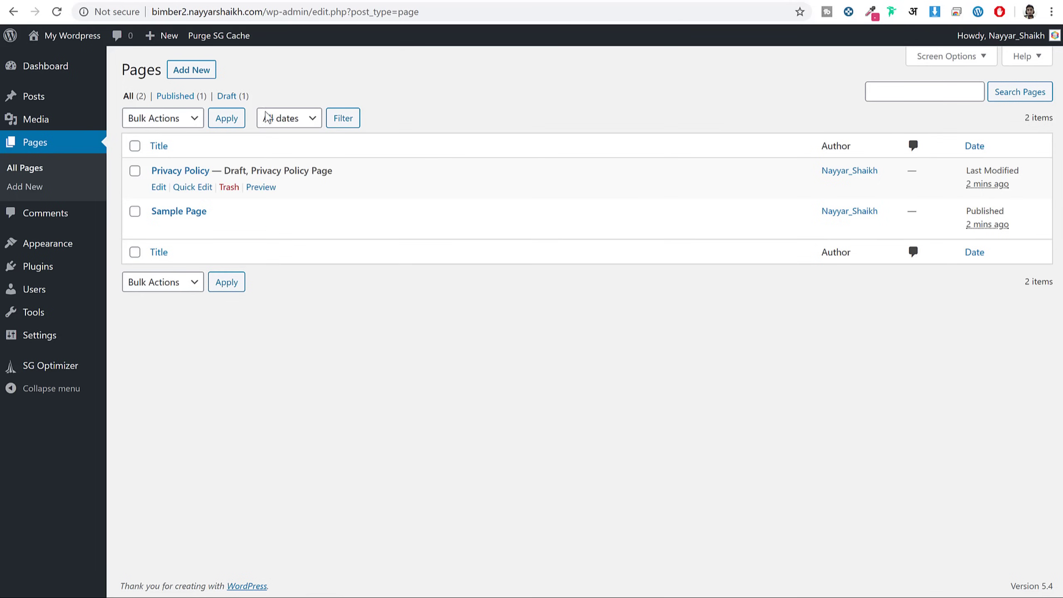
pyautogui.click(60, 220)
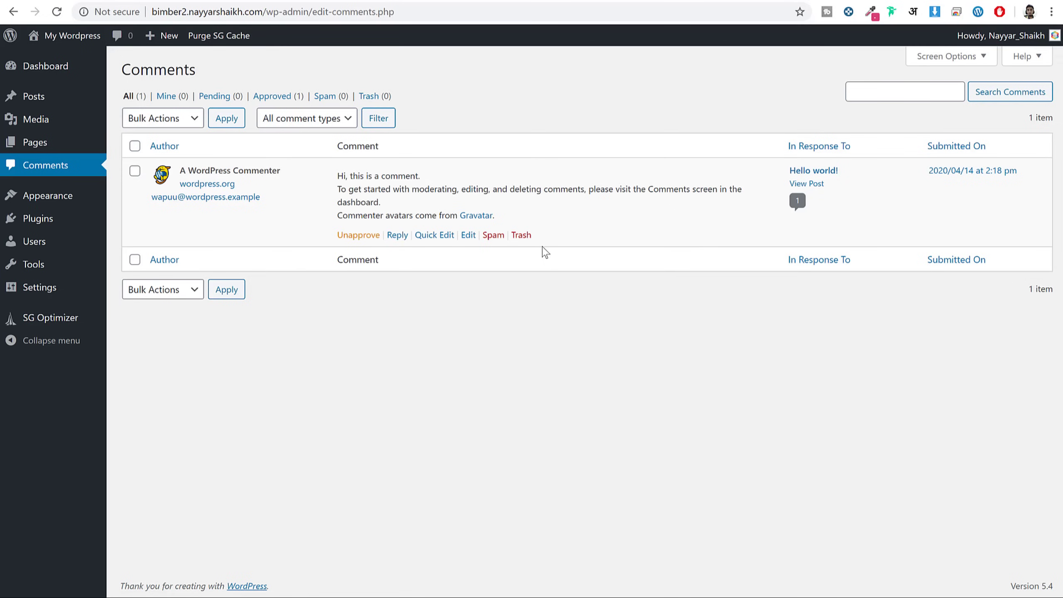
pyautogui.click(47, 196)
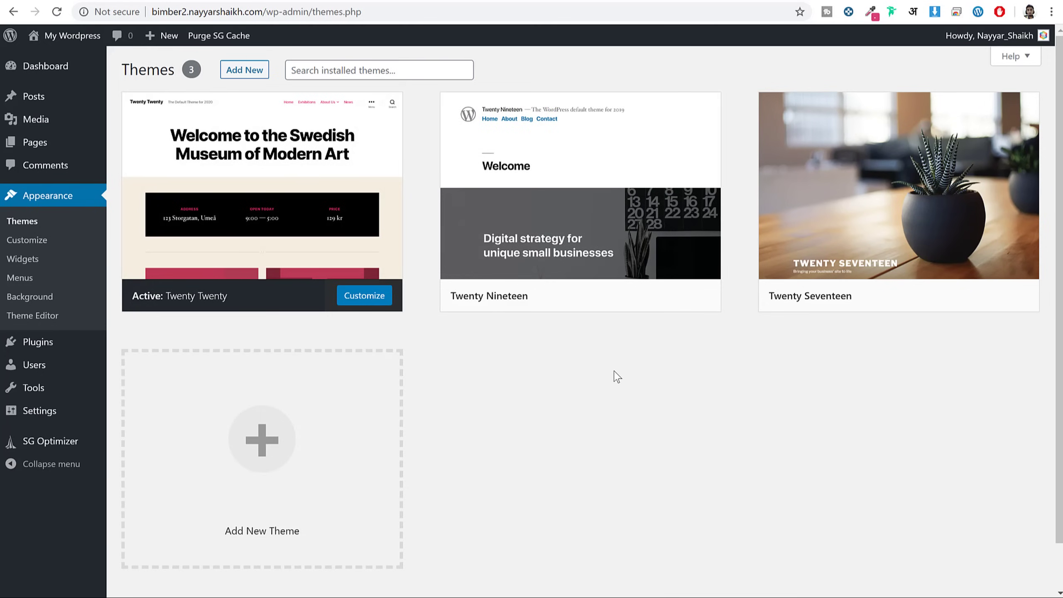
# Step: Open the My Wordpress front page in a new tab, view it, then return to Themes
pyautogui.moveTo(268, 202)
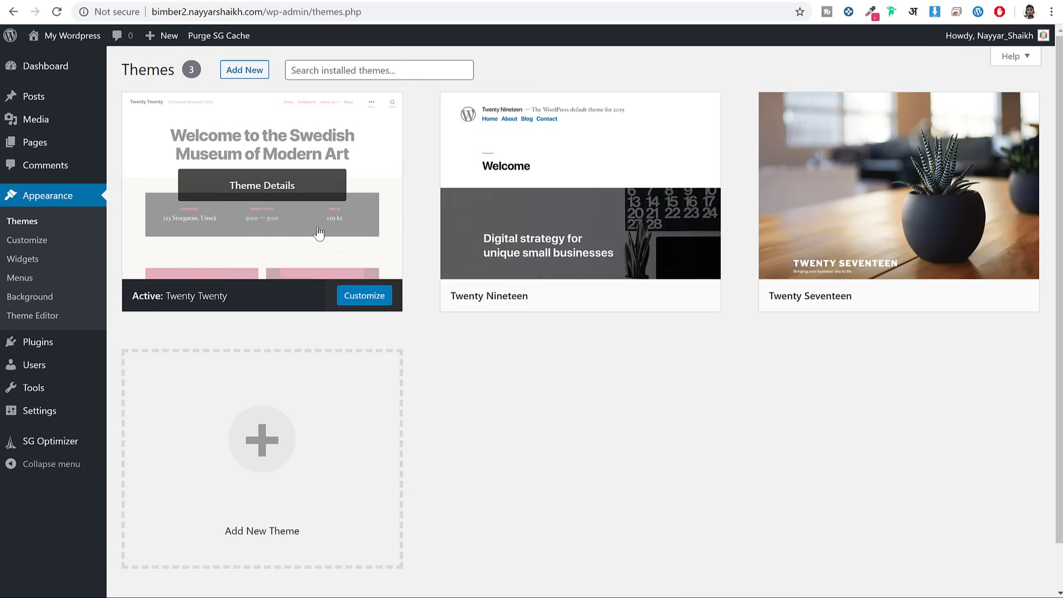
pyautogui.rightClick(58, 35)
pyautogui.click(113, 45)
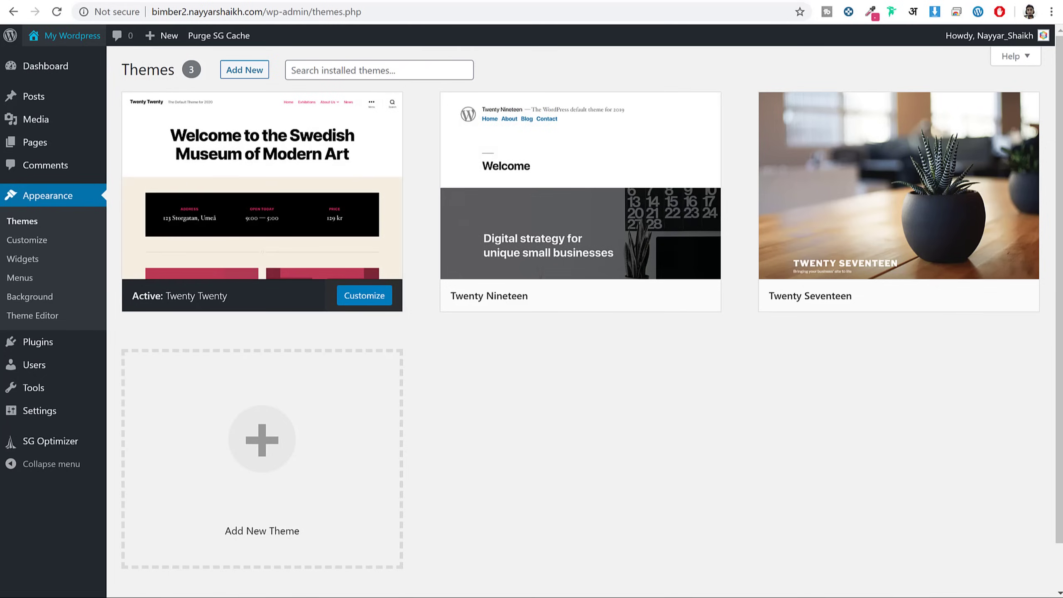
pyautogui.hotkey('ctrl', 'Tab')
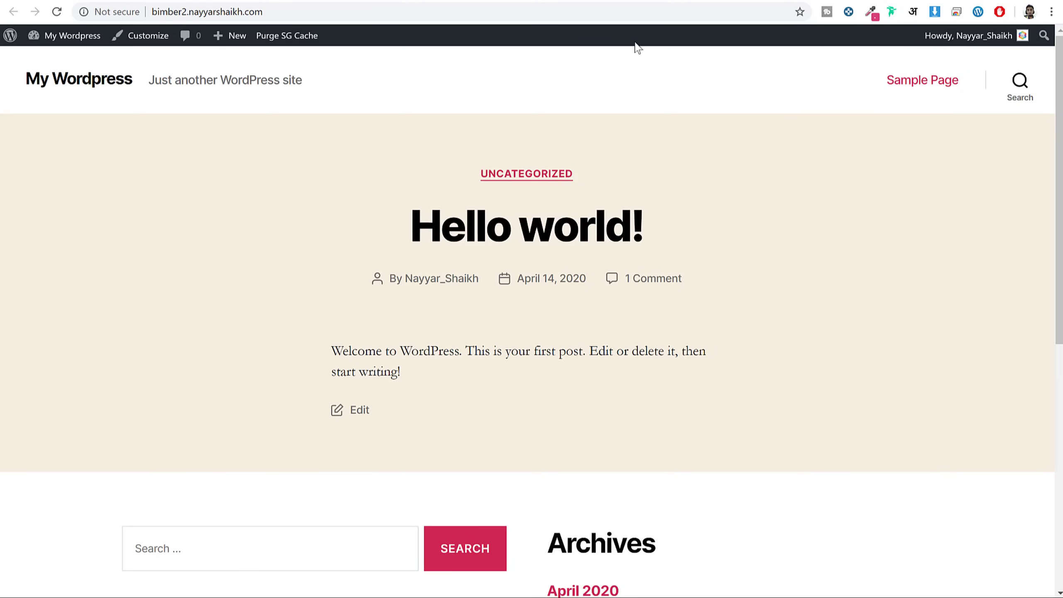
pyautogui.scroll(-6, 758, 318)
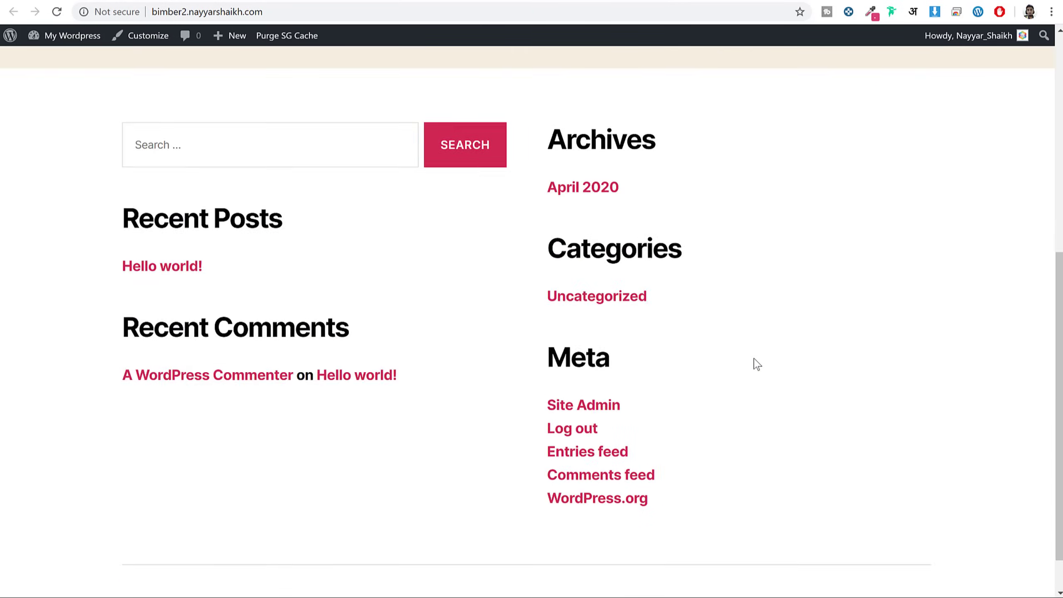
pyautogui.scroll(6, 754, 360)
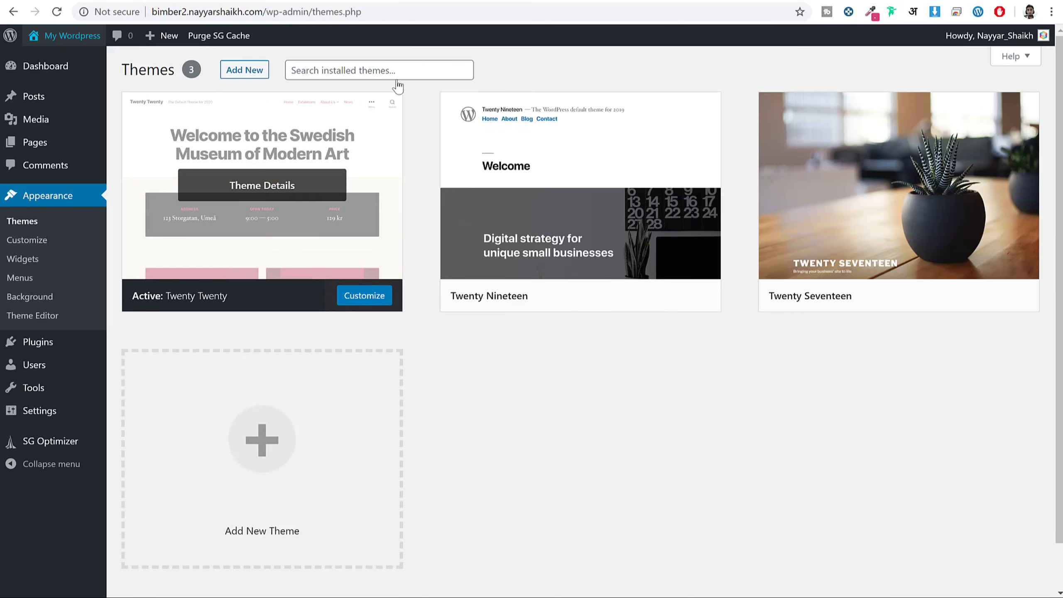
pyautogui.click(713, 2)
pyautogui.click(566, 1)
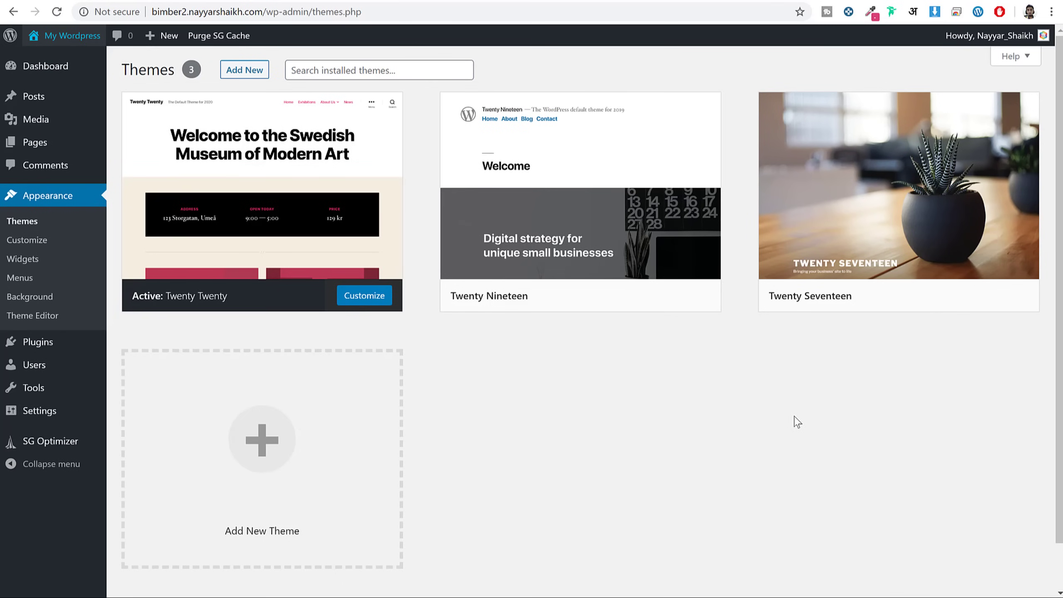
pyautogui.moveTo(836, 217)
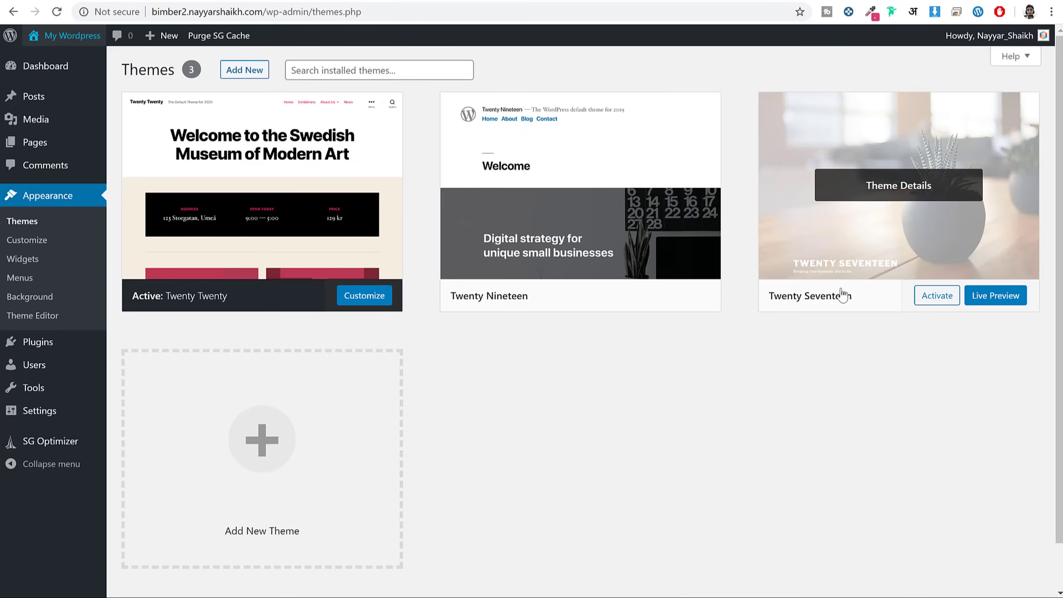
# Step: Activate Twenty Seventeen and reload the front page to see its plant header and 'MY WORDPRESS' title
pyautogui.click(937, 299)
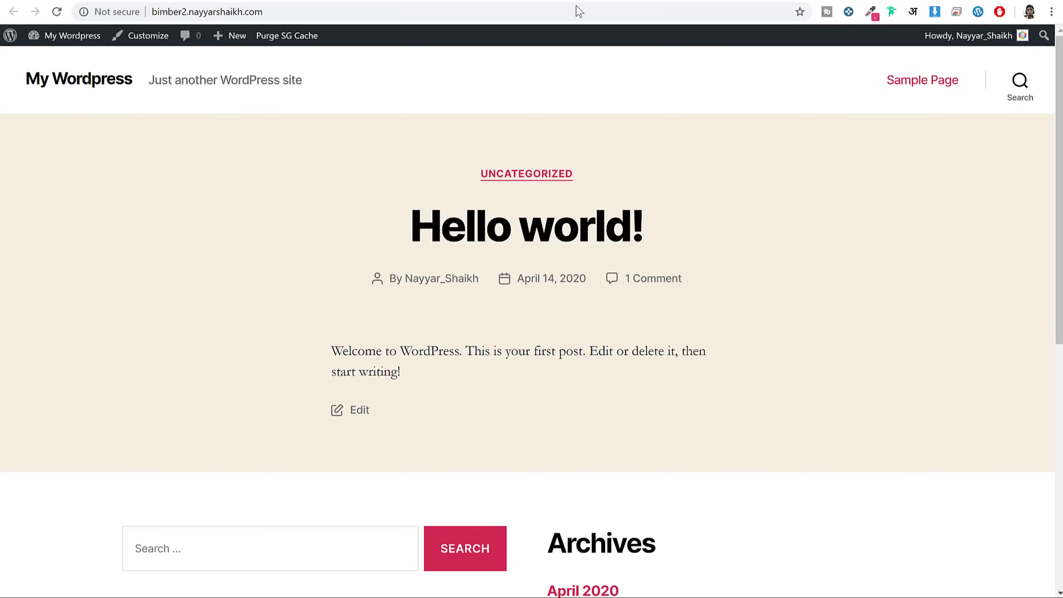
pyautogui.click(55, 12)
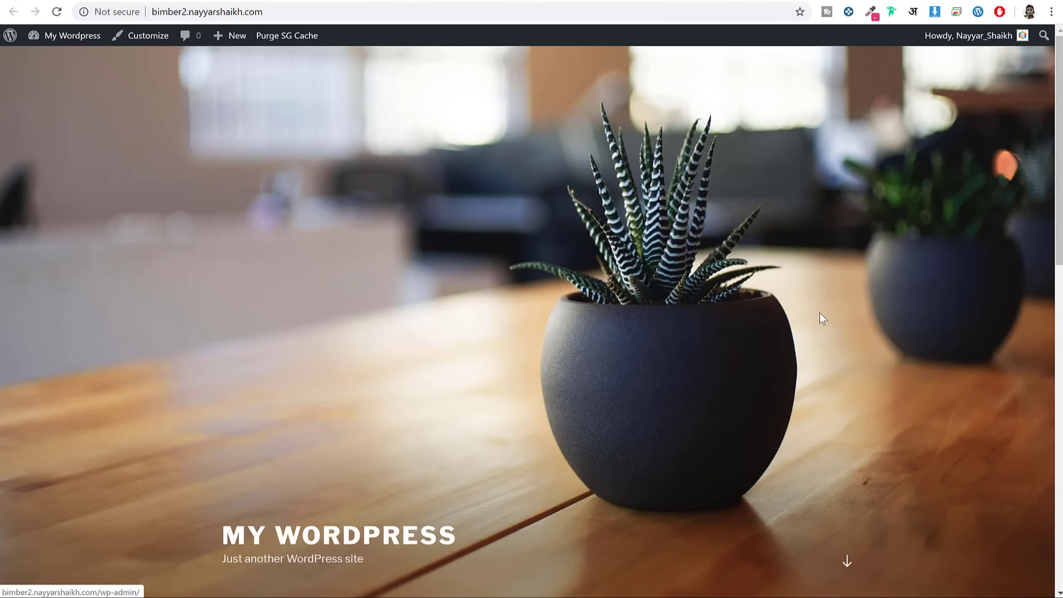
pyautogui.scroll(-8, 858, 292)
pyautogui.scroll(-5, 872, 271)
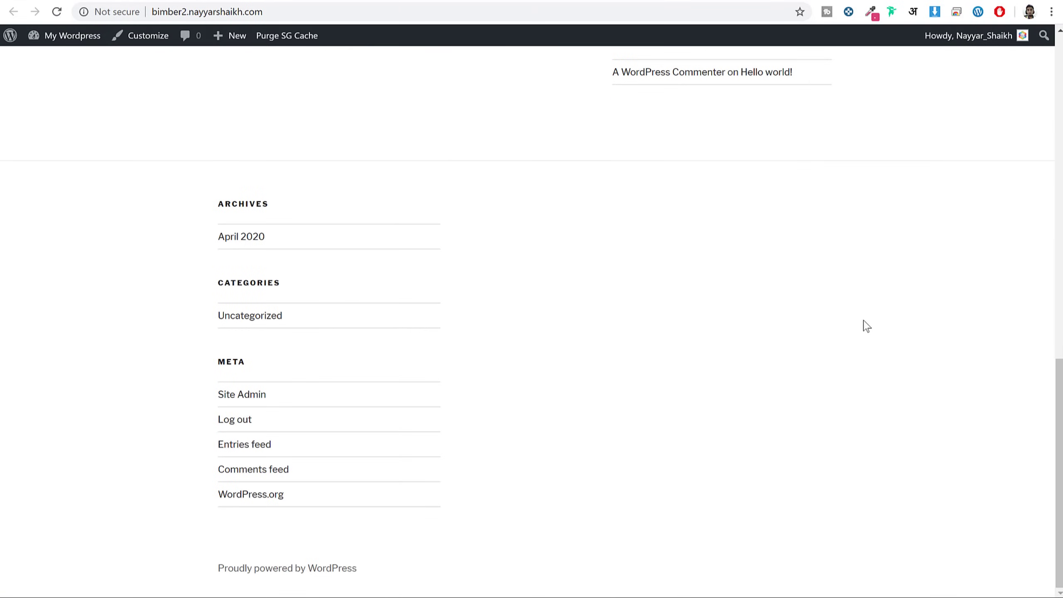
pyautogui.scroll(12, 864, 352)
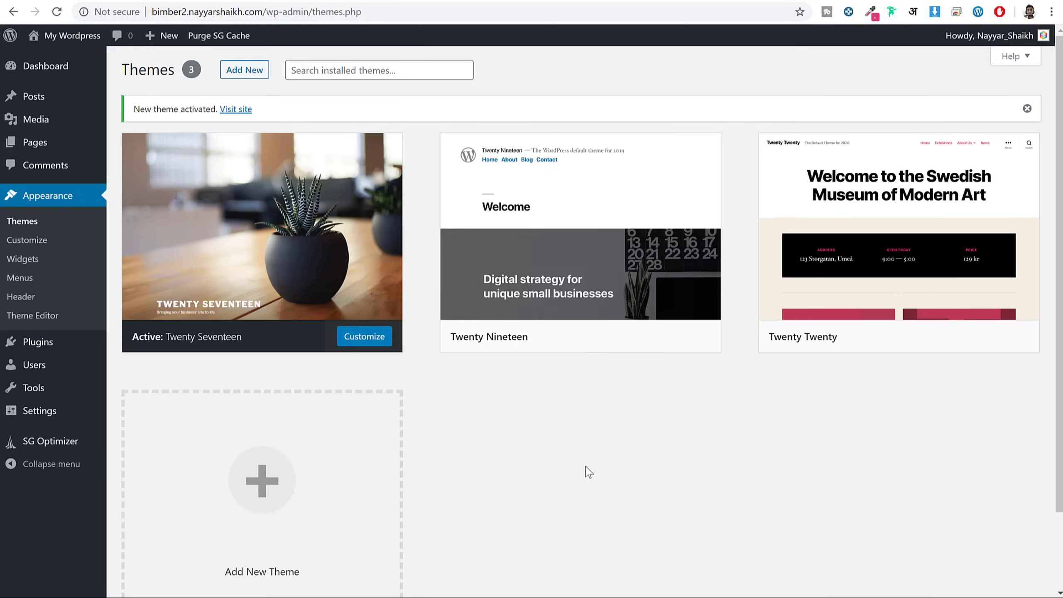
# Step: Delete the Twenty Nineteen theme from its Theme Details
pyautogui.click(544, 255)
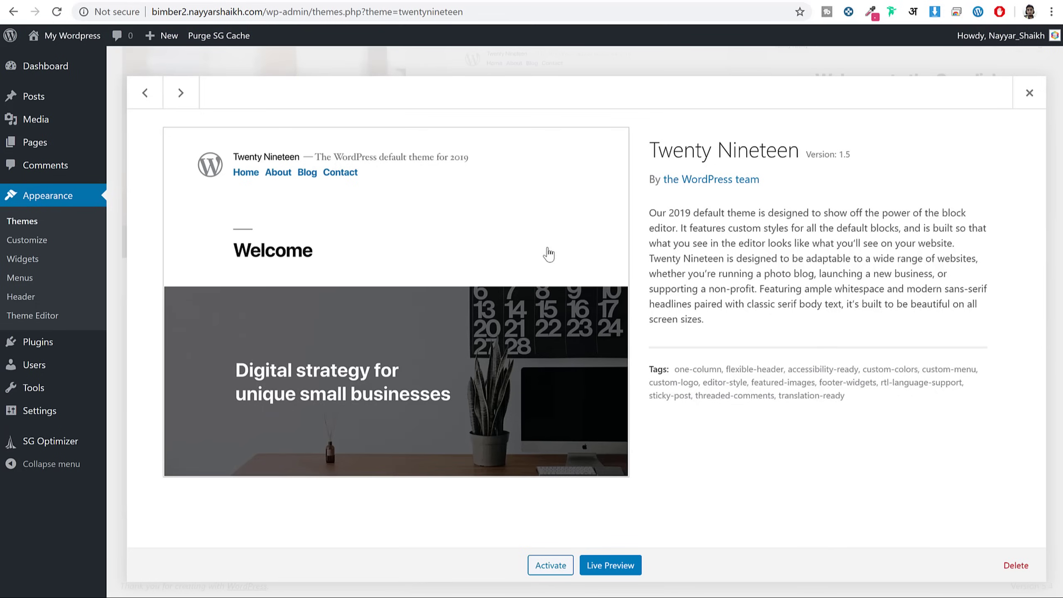
pyautogui.click(1015, 565)
pyautogui.click(590, 113)
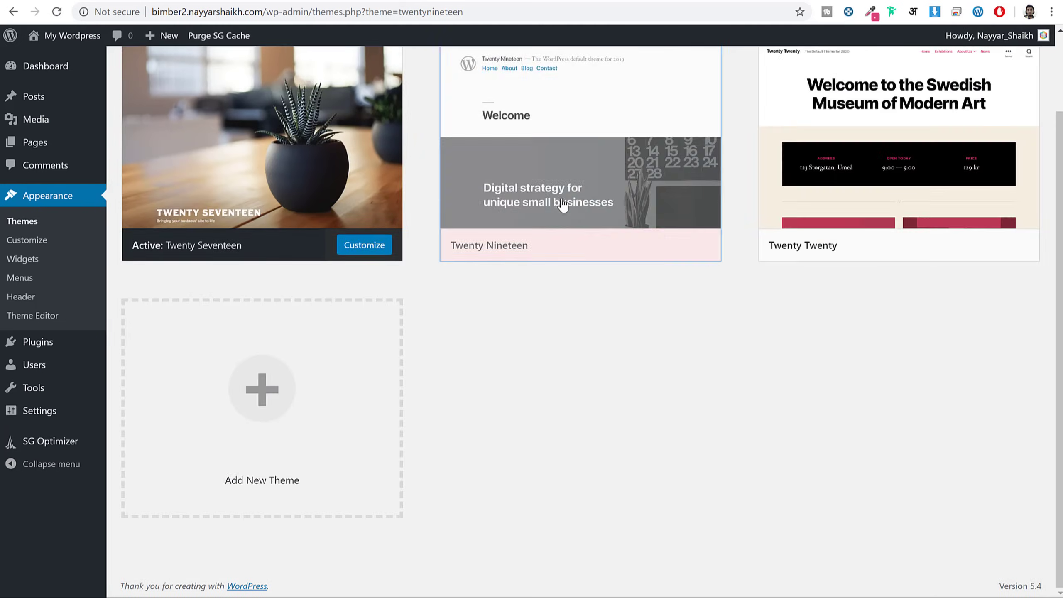
# Step: Delete the Twenty Twenty theme and review the remaining Twenty Seventeen theme
pyautogui.click(557, 408)
pyautogui.click(1021, 565)
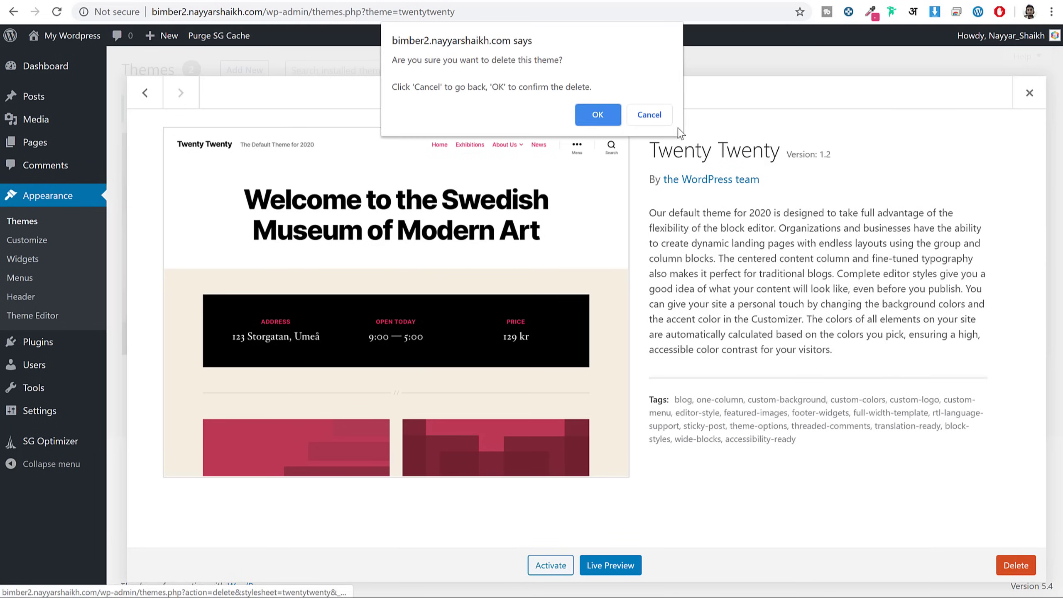
pyautogui.click(600, 113)
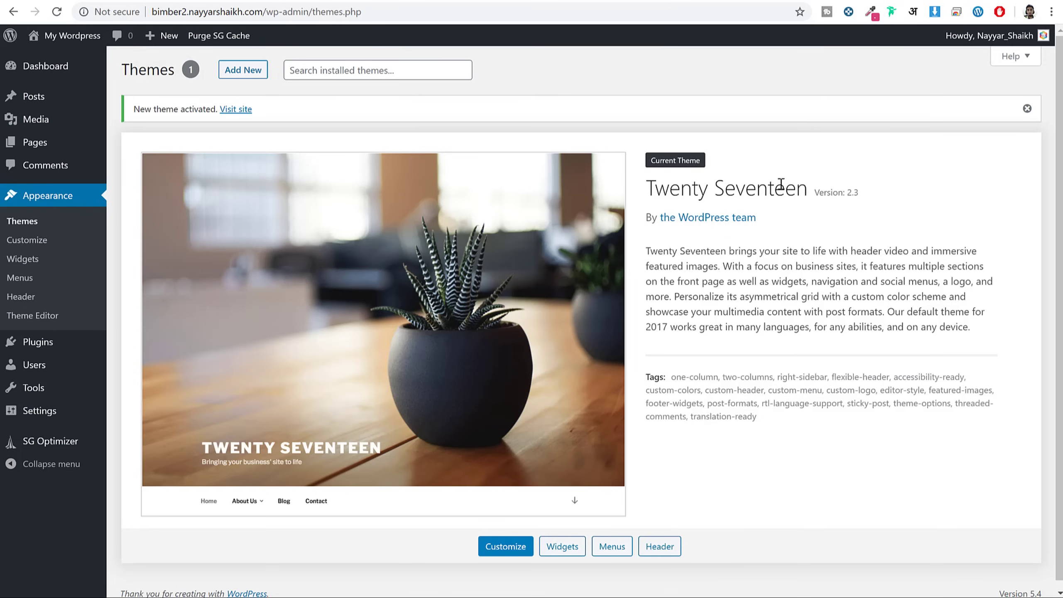
pyautogui.moveTo(807, 187); pyautogui.dragTo(640, 184)
pyautogui.click(817, 193)
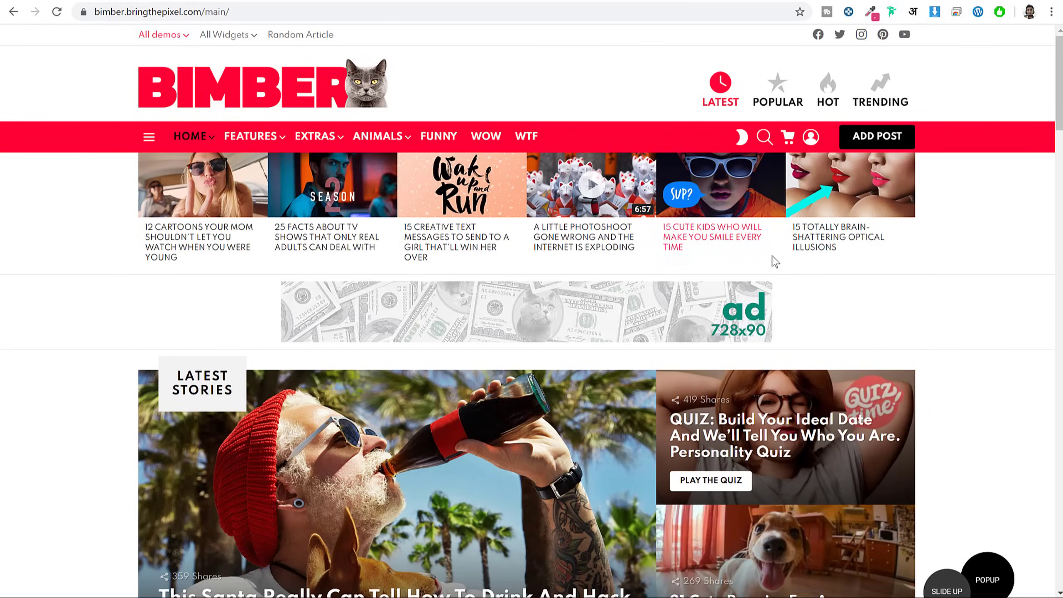
pyautogui.scroll(-5, 807, 313)
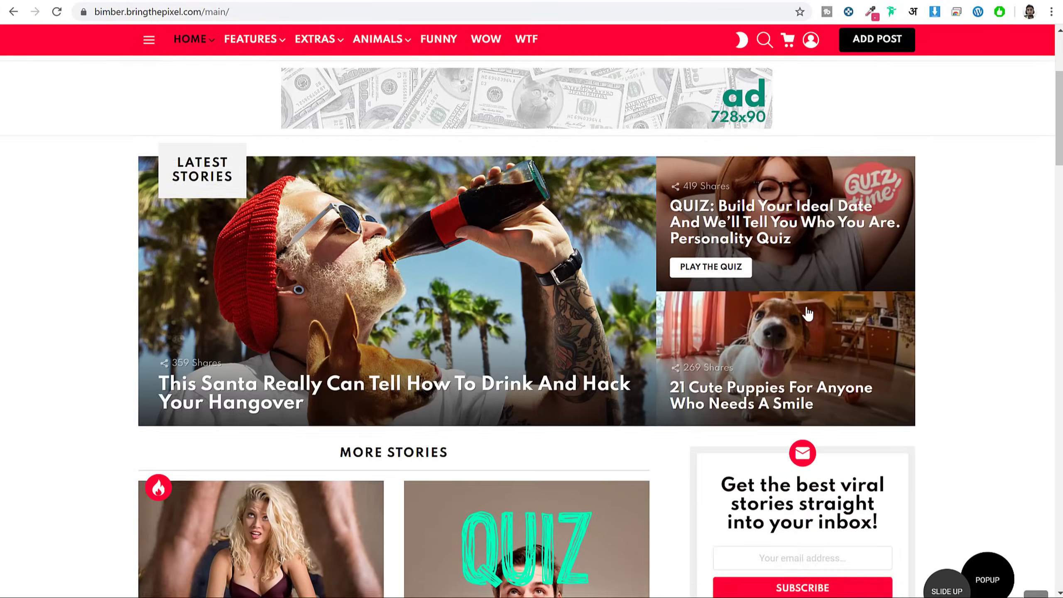
pyautogui.scroll(5, 808, 313)
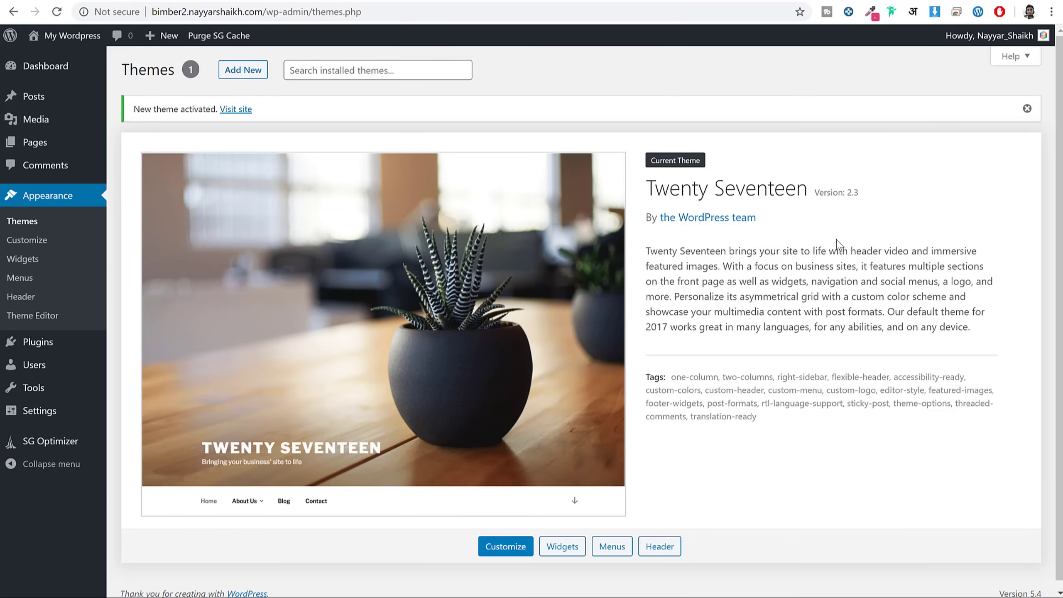
# Step: Open Installed Plugins and review the single active SG Optimizer 5.4.6 entry
pyautogui.click(50, 350)
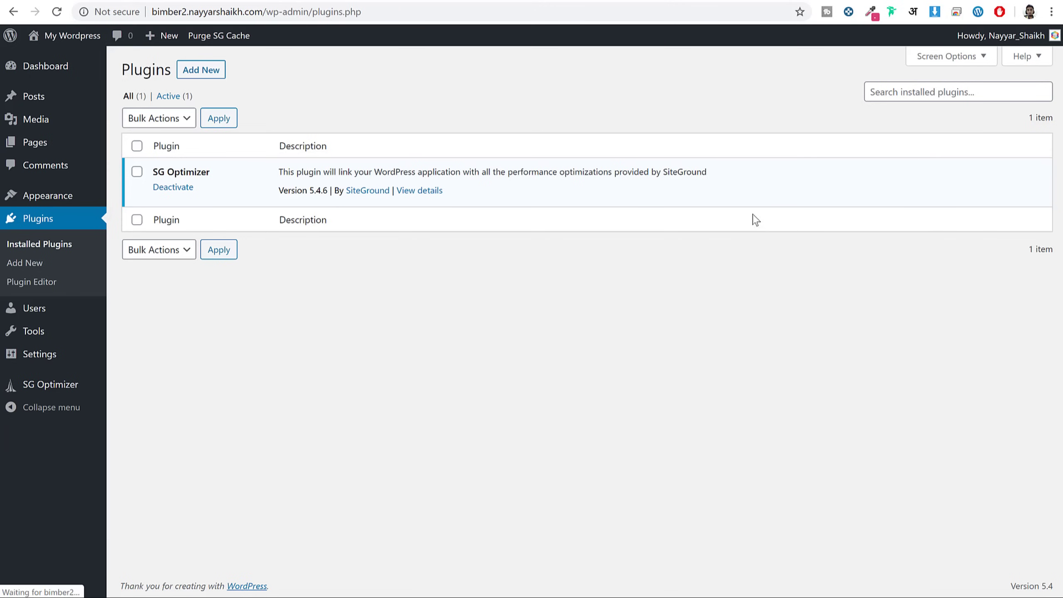
pyautogui.moveTo(215, 172); pyautogui.dragTo(151, 172)
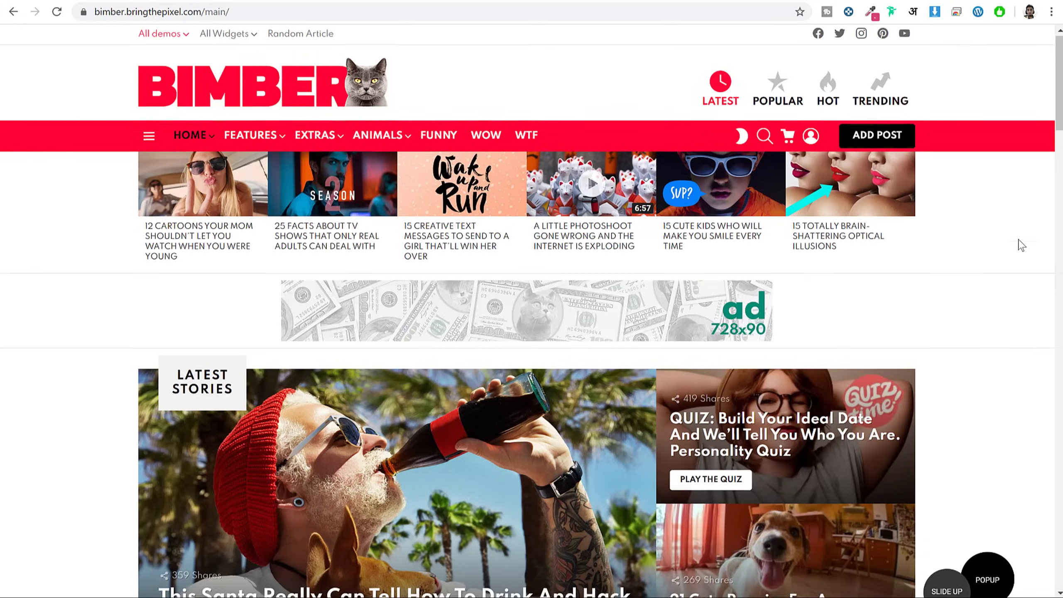
pyautogui.scroll(-10, 1020, 245)
pyautogui.scroll(-15, 938, 318)
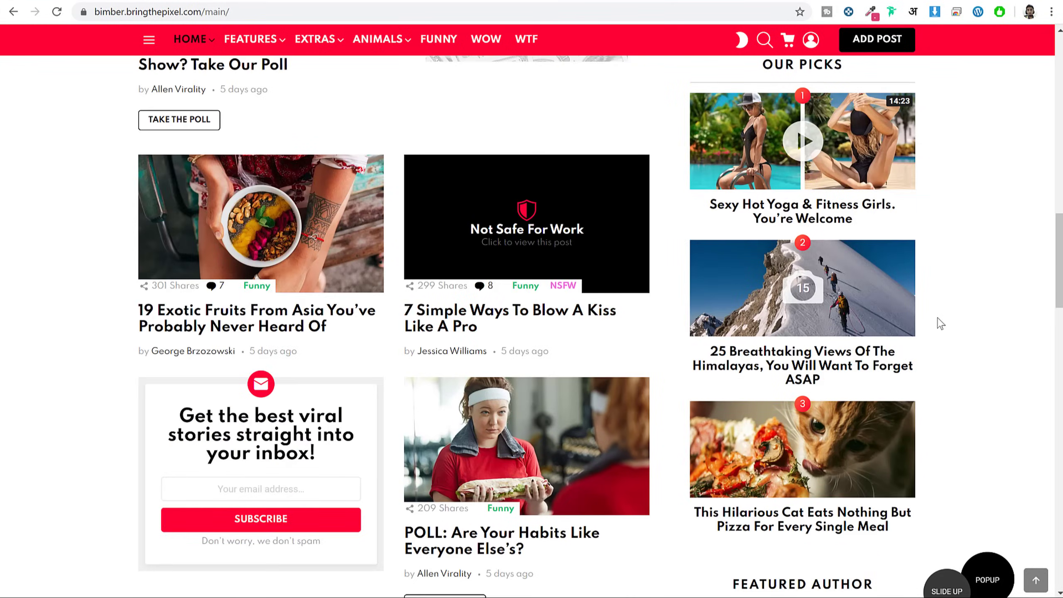
pyautogui.scroll(-6, 941, 320)
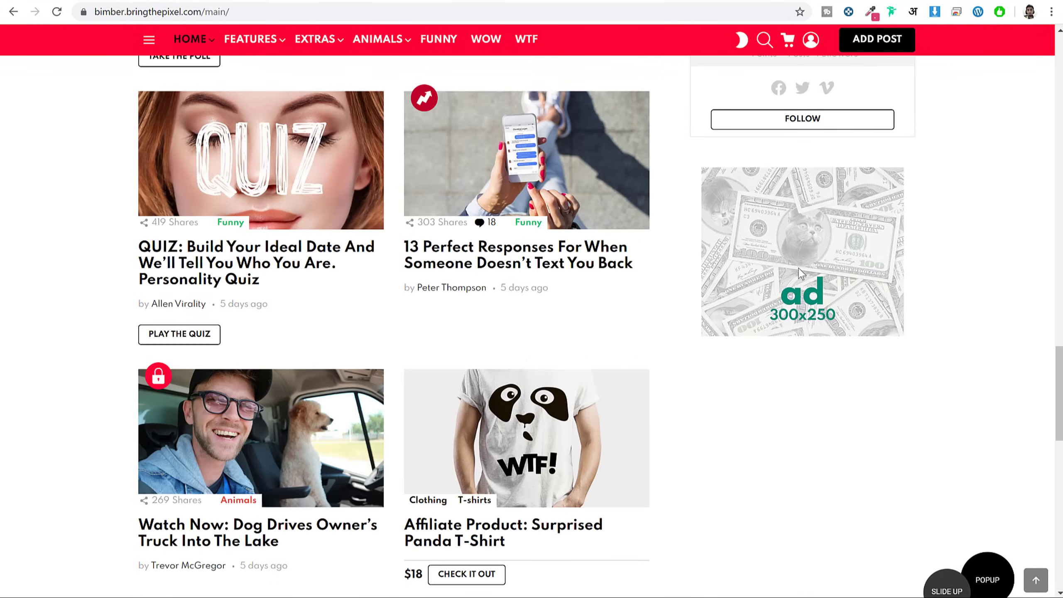
pyautogui.scroll(-5, 799, 267)
pyautogui.scroll(-9, 887, 316)
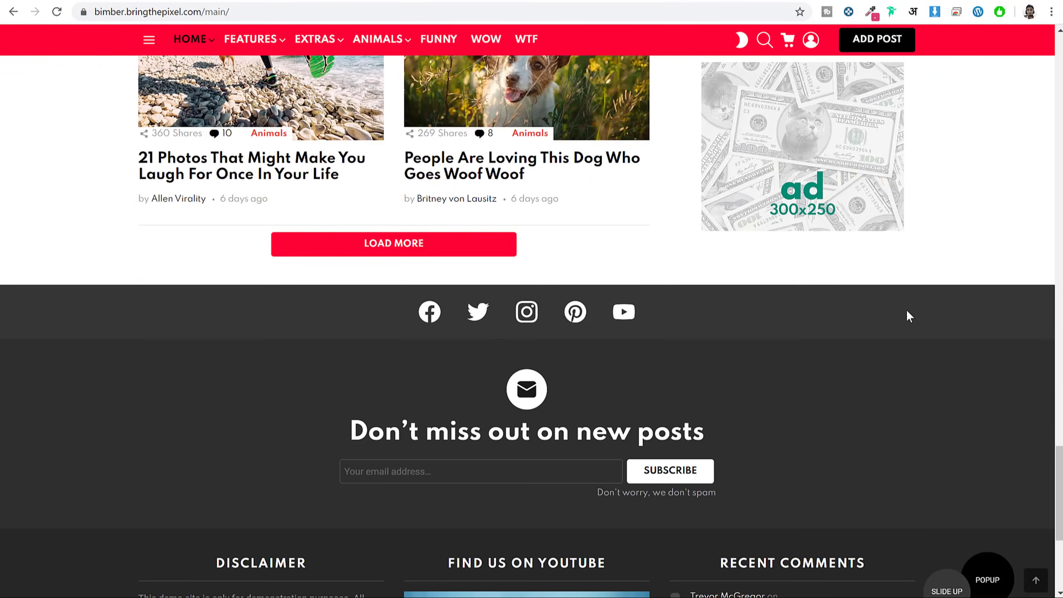
pyautogui.scroll(10, 913, 331)
pyautogui.scroll(-10, 921, 353)
pyautogui.scroll(-8, 917, 347)
pyautogui.scroll(20, 840, 411)
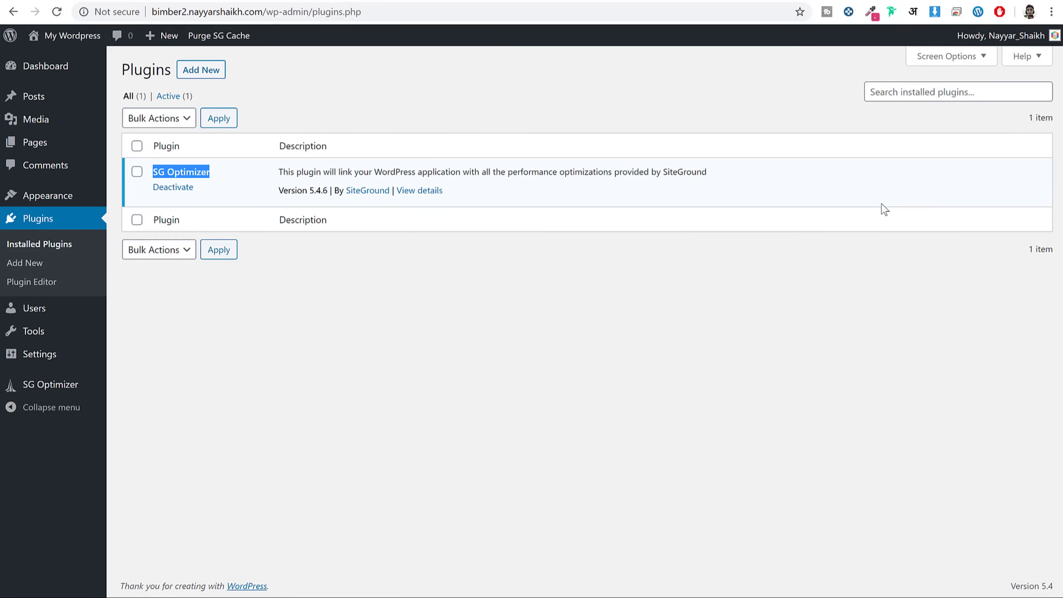
# Step: In General Settings, replace the site title with 'Bimber'
pyautogui.click(49, 363)
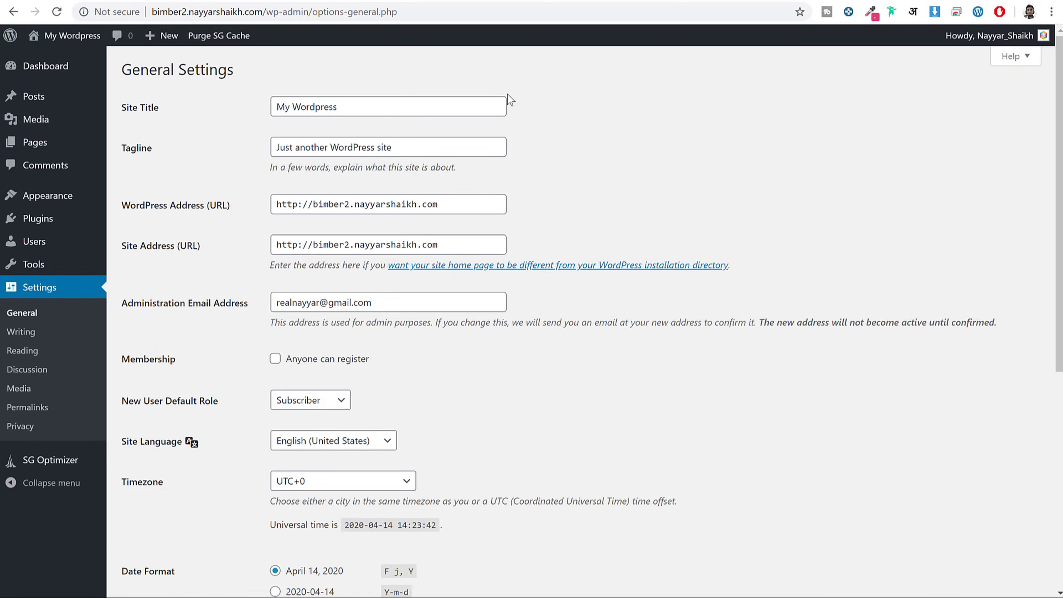
pyautogui.tripleClick(351, 106)
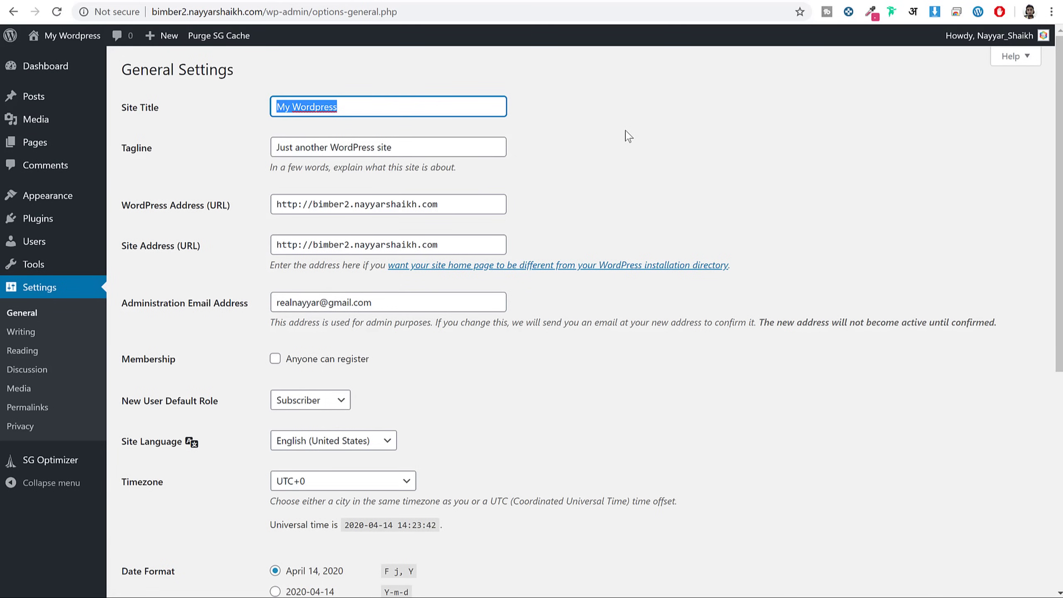
pyautogui.press('BackSpace')
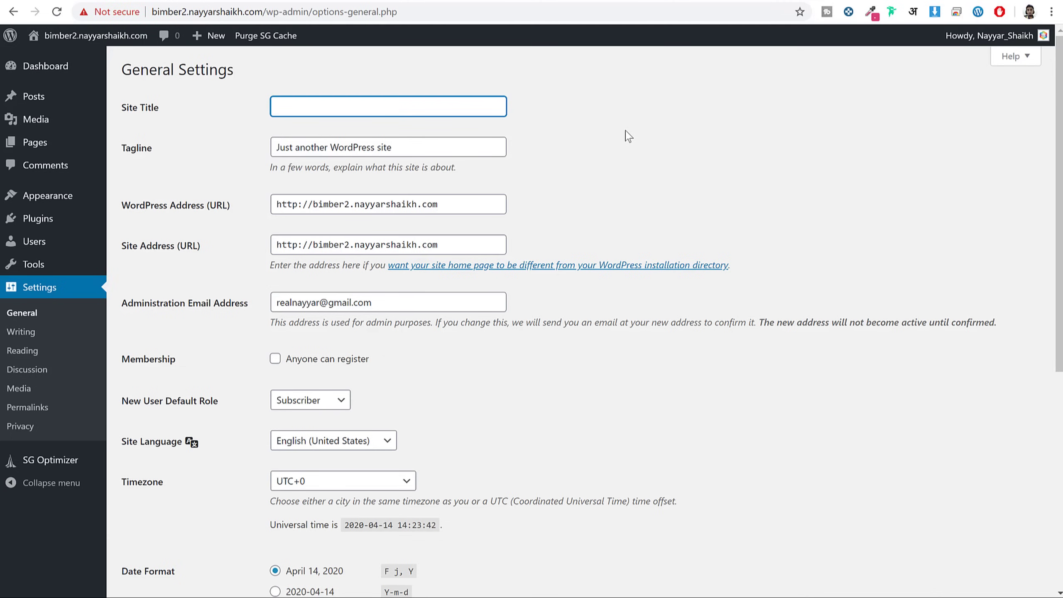
pyautogui.write('Bimber')
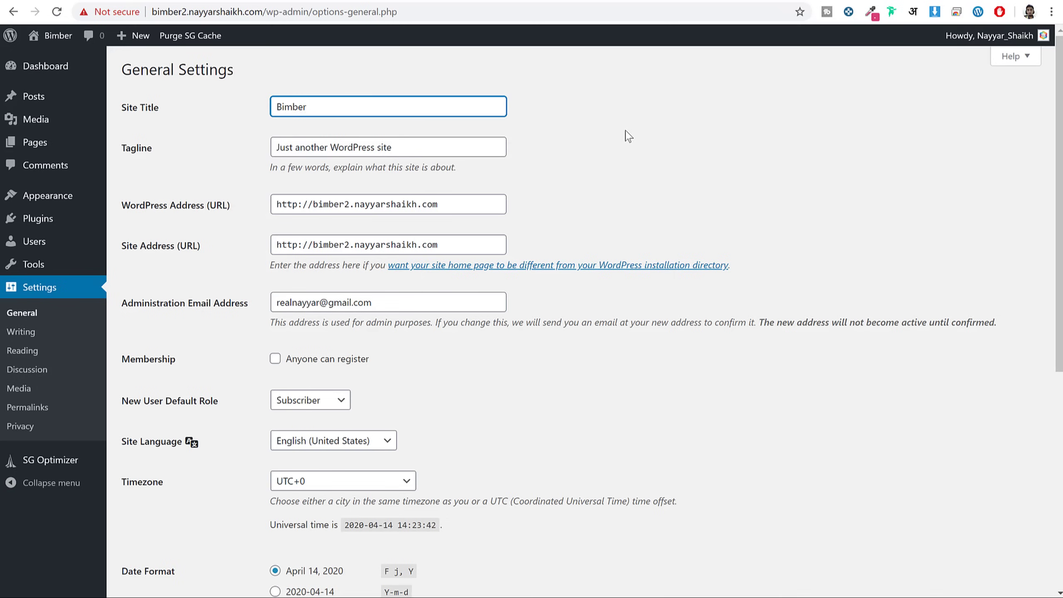
pyautogui.press('Tab')
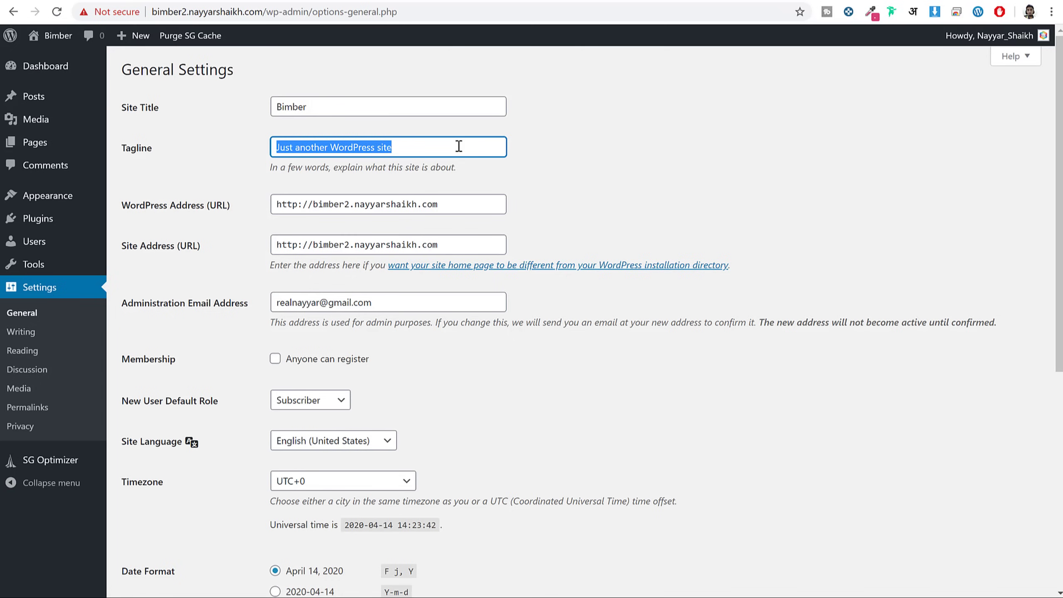
# Step: Inspect the WordPress and site address fields and the browser's connection security info
pyautogui.scroll(-2, 527, 156)
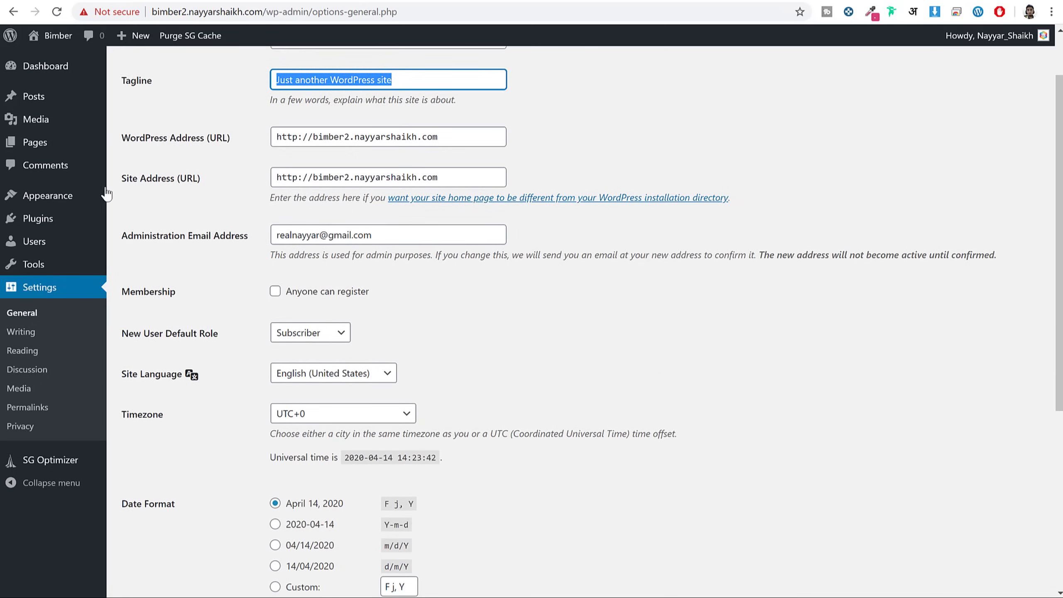
pyautogui.click(177, 136)
pyautogui.click(176, 181)
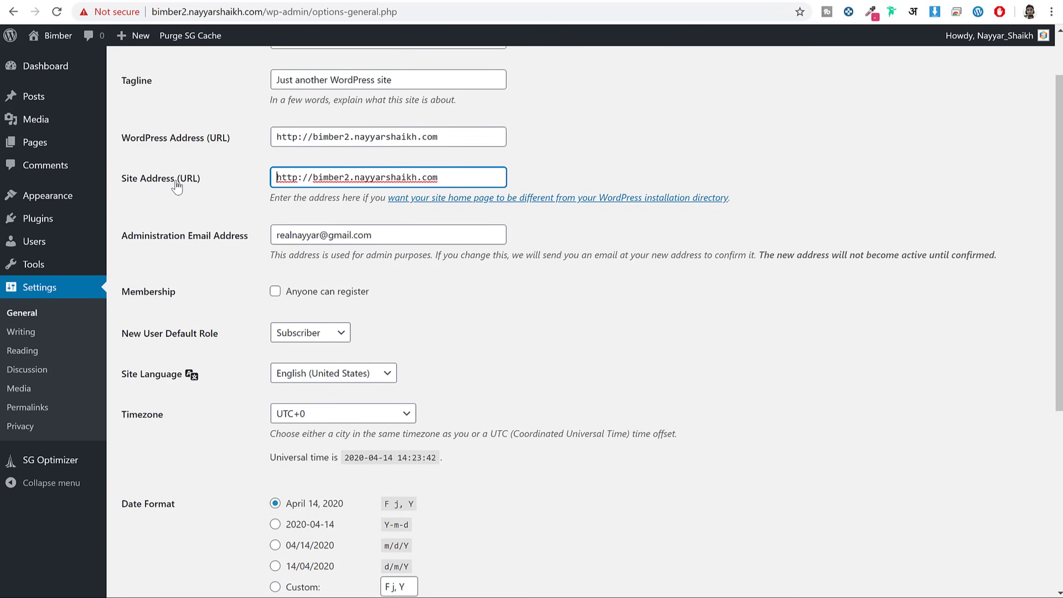
pyautogui.click(806, 135)
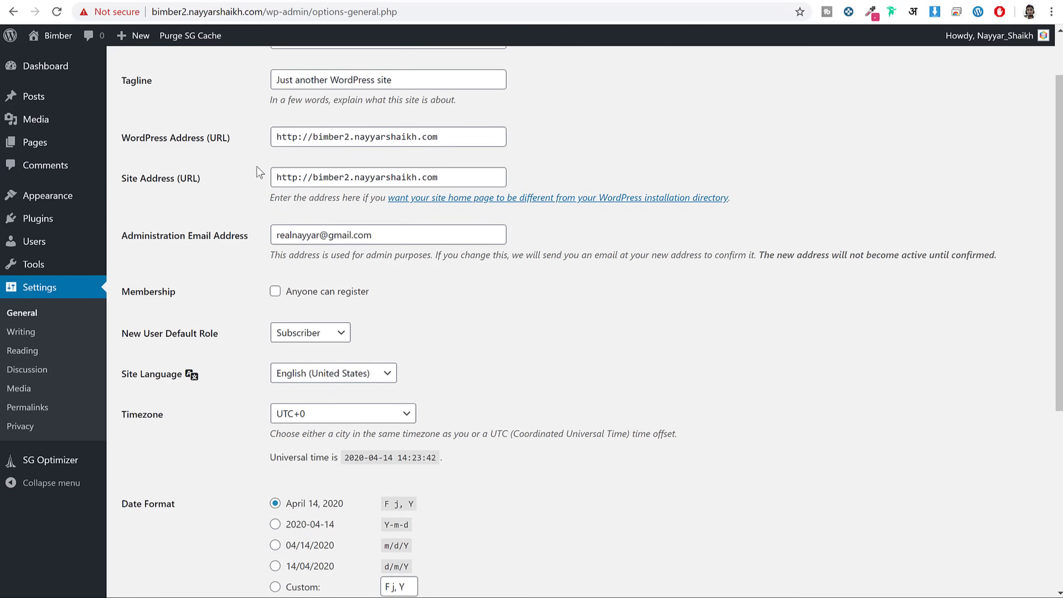
pyautogui.click(126, 16)
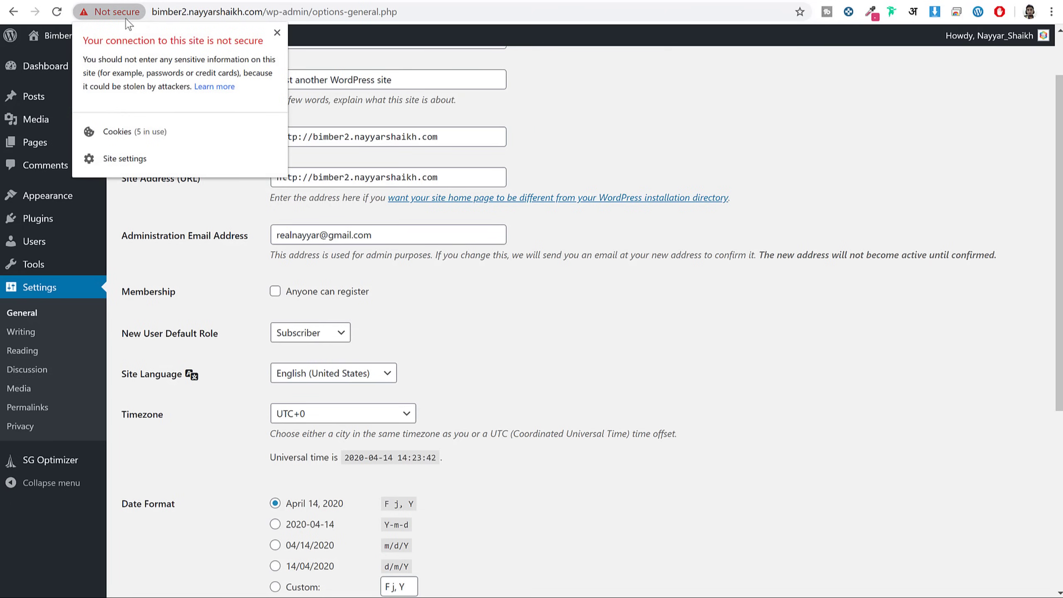
pyautogui.click(277, 33)
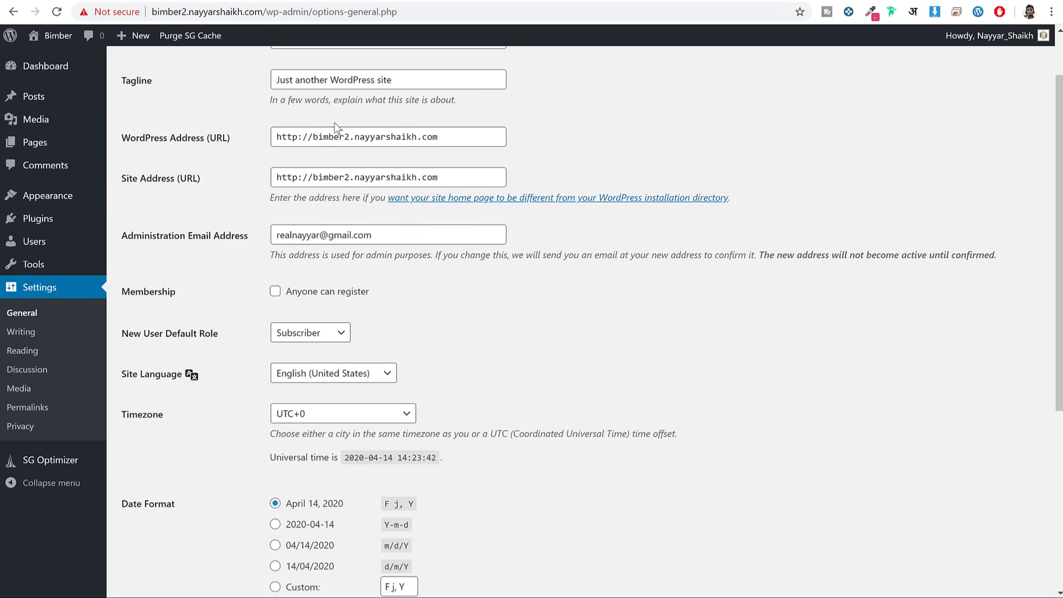
# Step: Change both WordPress Address and Site Address from http to https
pyautogui.moveTo(302, 137); pyautogui.dragTo(274, 138)
pyautogui.moveTo(313, 182); pyautogui.dragTo(242, 181)
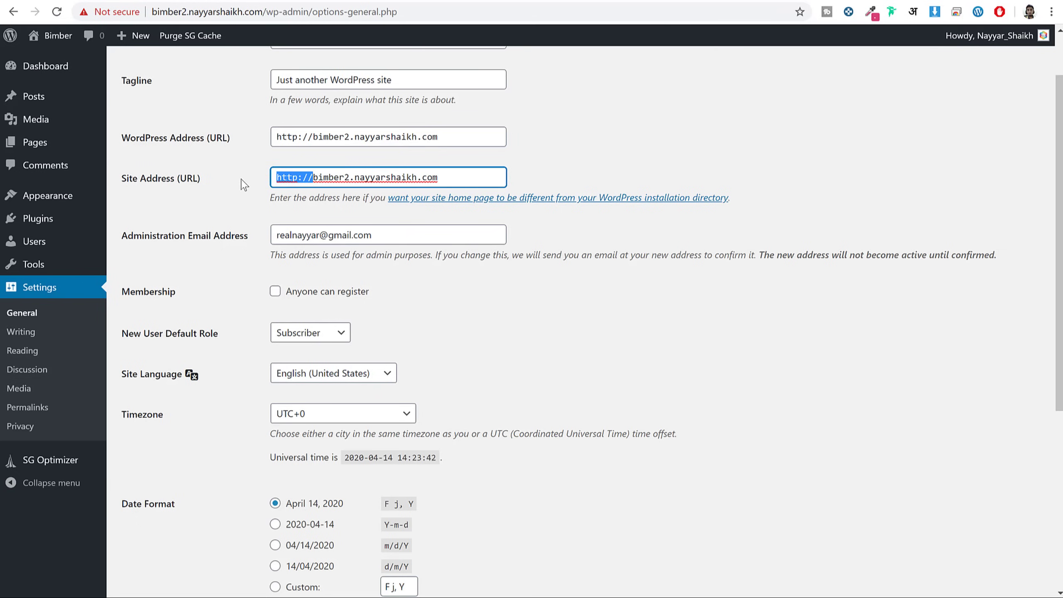
pyautogui.click(303, 160)
pyautogui.click(299, 139)
pyautogui.doubleClick(285, 137)
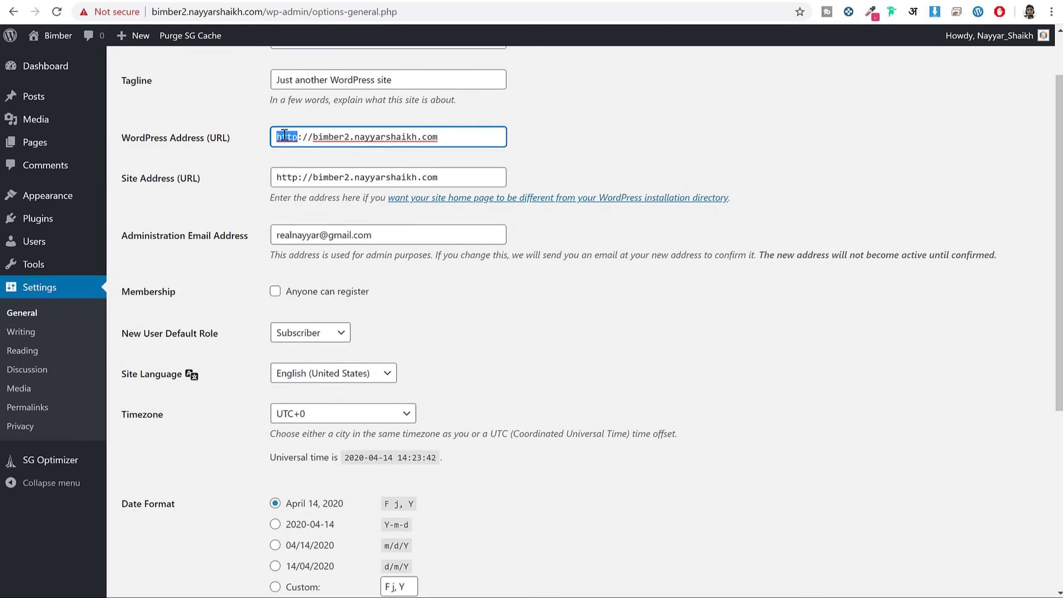
pyautogui.click(298, 137)
pyautogui.write('s')
pyautogui.click(298, 176)
pyautogui.write('s')
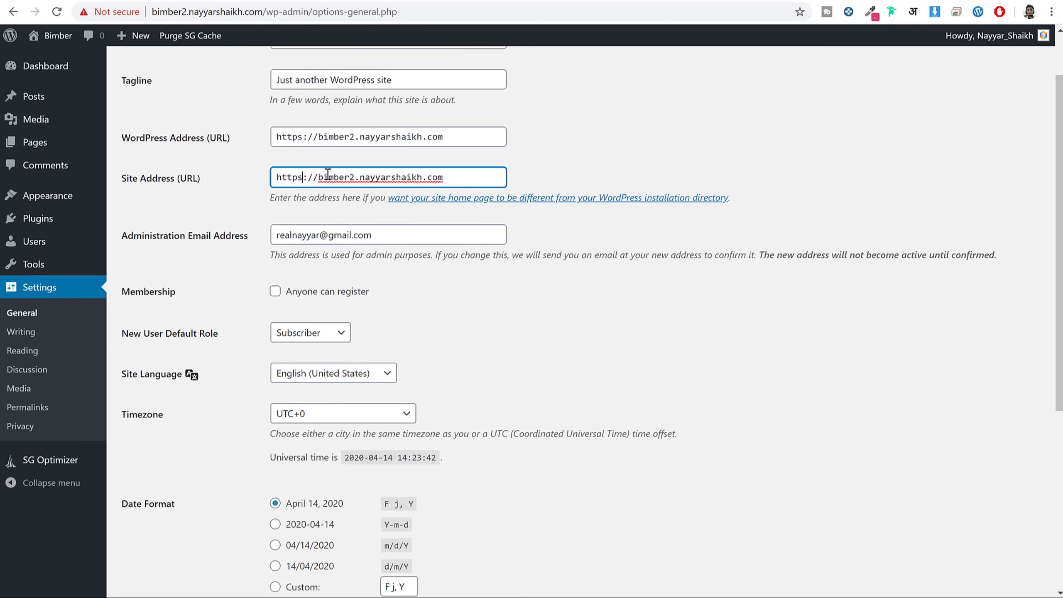
pyautogui.moveTo(317, 137); pyautogui.dragTo(268, 138)
pyautogui.moveTo(318, 178); pyautogui.dragTo(250, 179)
pyautogui.click(776, 158)
# Step: Review the administration email and enable 'Anyone can register' under Membership
pyautogui.scroll(-3, 777, 160)
pyautogui.moveTo(157, 101); pyautogui.dragTo(226, 103)
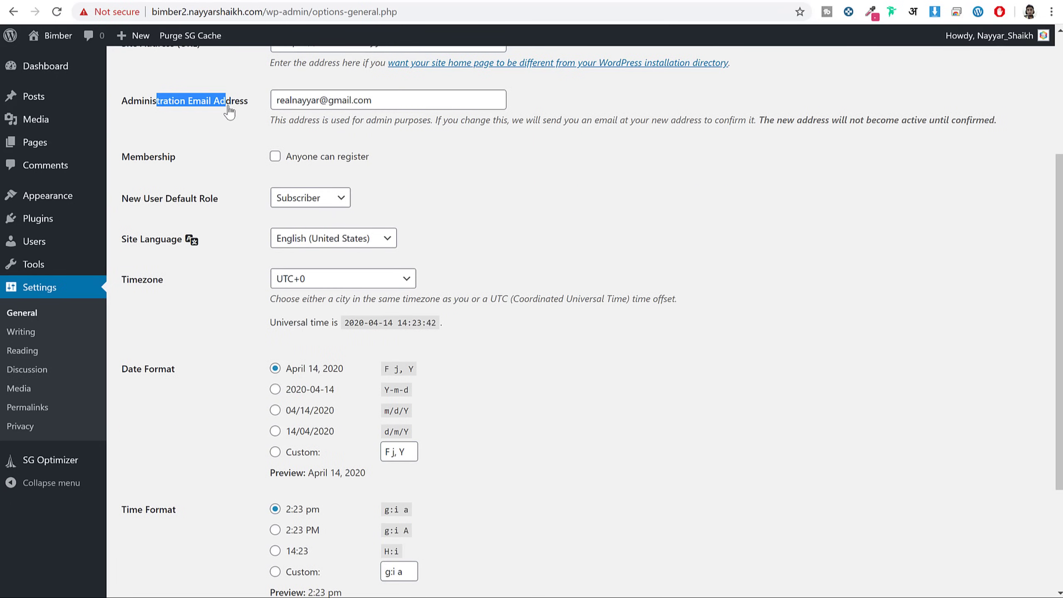
pyautogui.moveTo(373, 106); pyautogui.dragTo(200, 114)
pyautogui.click(863, 176)
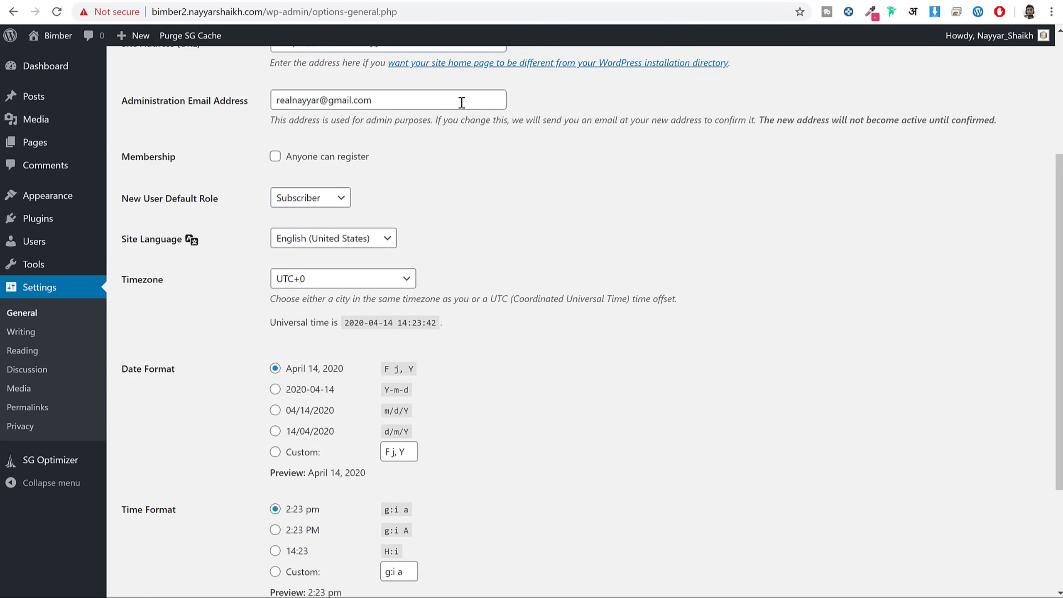
pyautogui.moveTo(122, 159); pyautogui.dragTo(175, 160)
pyautogui.click(344, 162)
# Step: Look over the Bimber demo site in the other tab
pyautogui.click(221, 0)
pyautogui.scroll(-2, 996, 344)
pyautogui.scroll(1, 984, 394)
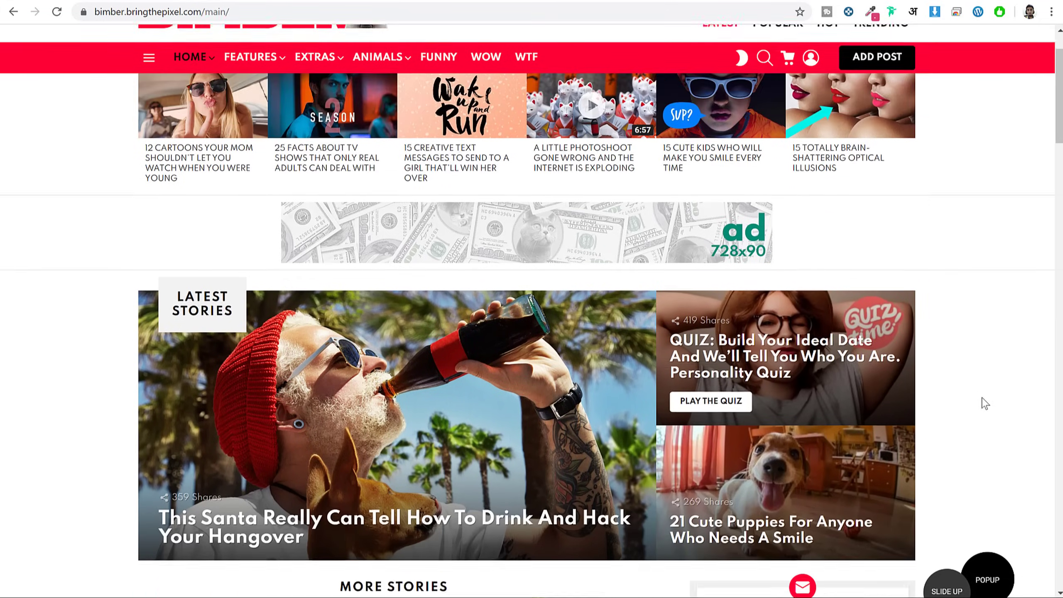
pyautogui.scroll(1, 984, 410)
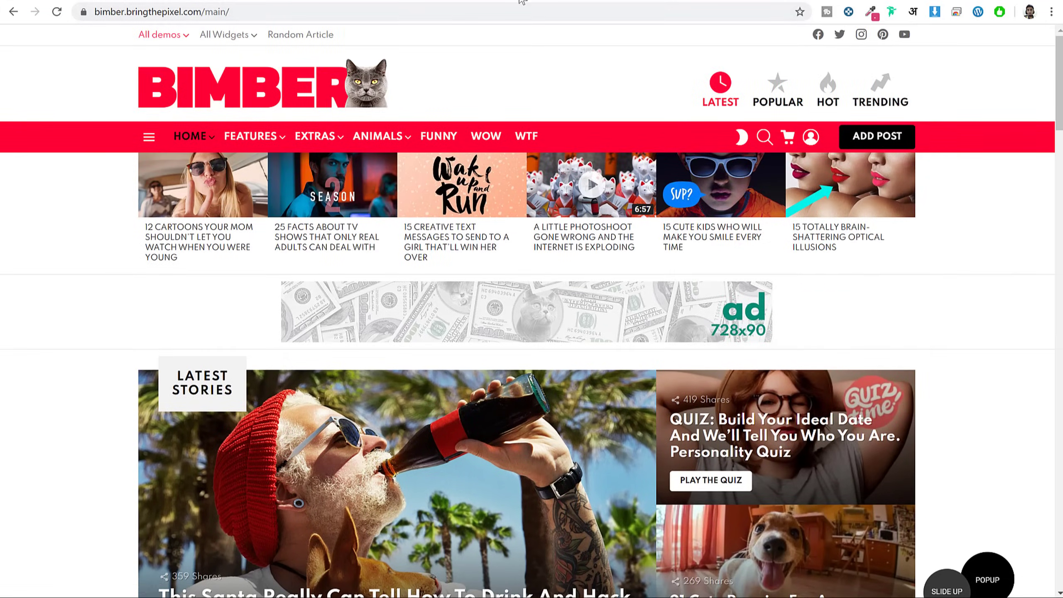
# Step: Save the general settings, log back in, and confirm the connection is now secure
pyautogui.click(522, 1)
pyautogui.scroll(-3, 728, 254)
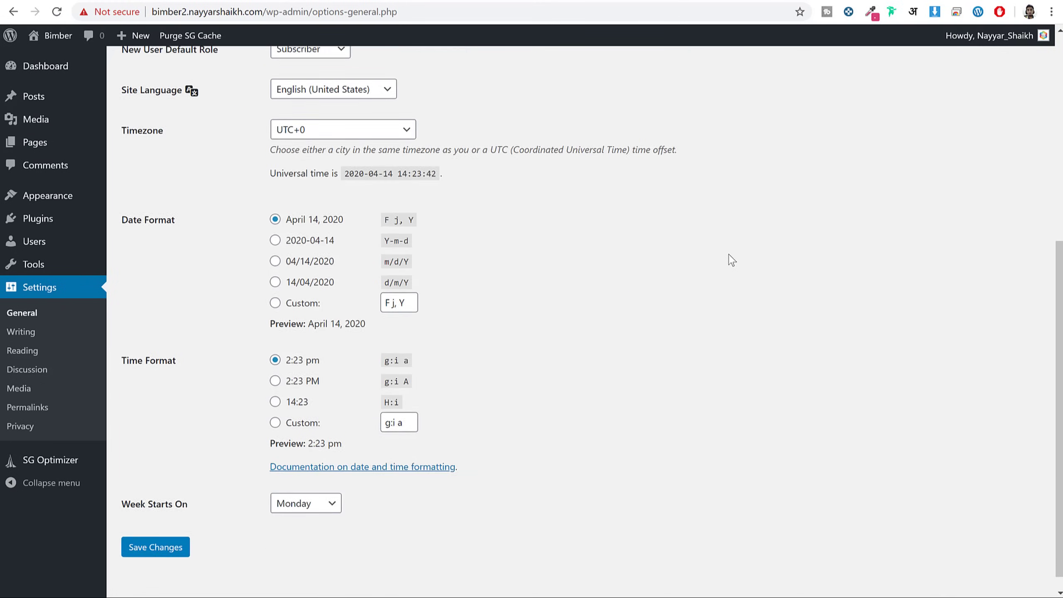
pyautogui.scroll(-1, 729, 254)
pyautogui.click(144, 529)
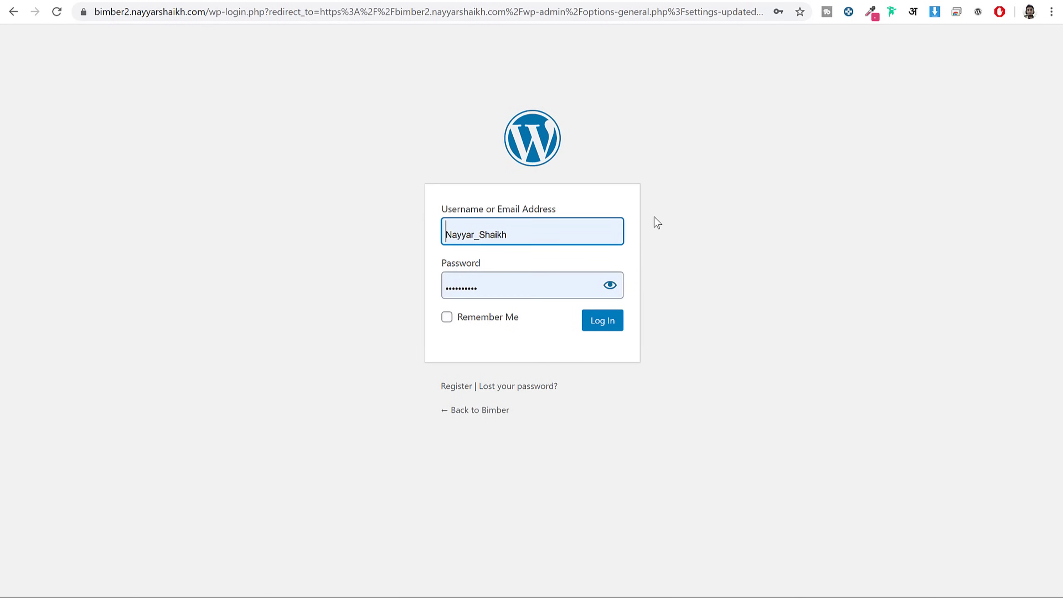
pyautogui.click(831, 193)
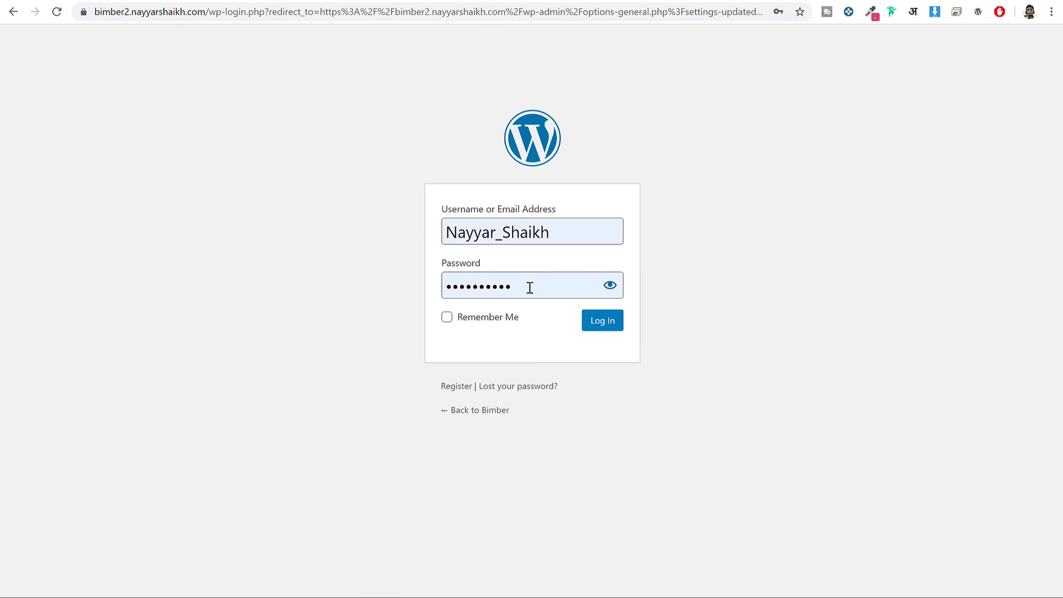
pyautogui.click(603, 323)
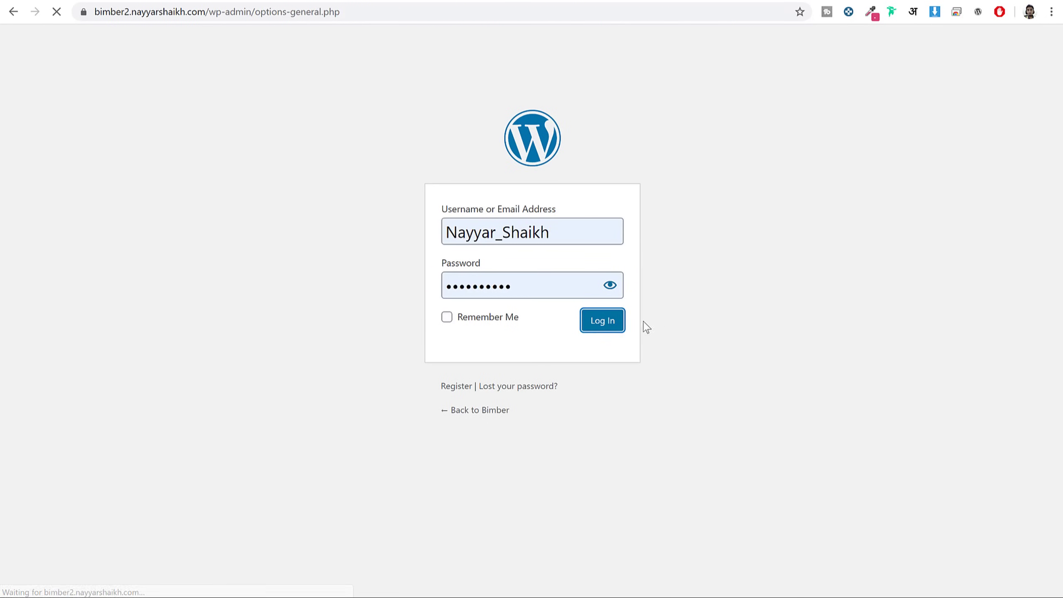
pyautogui.click(84, 12)
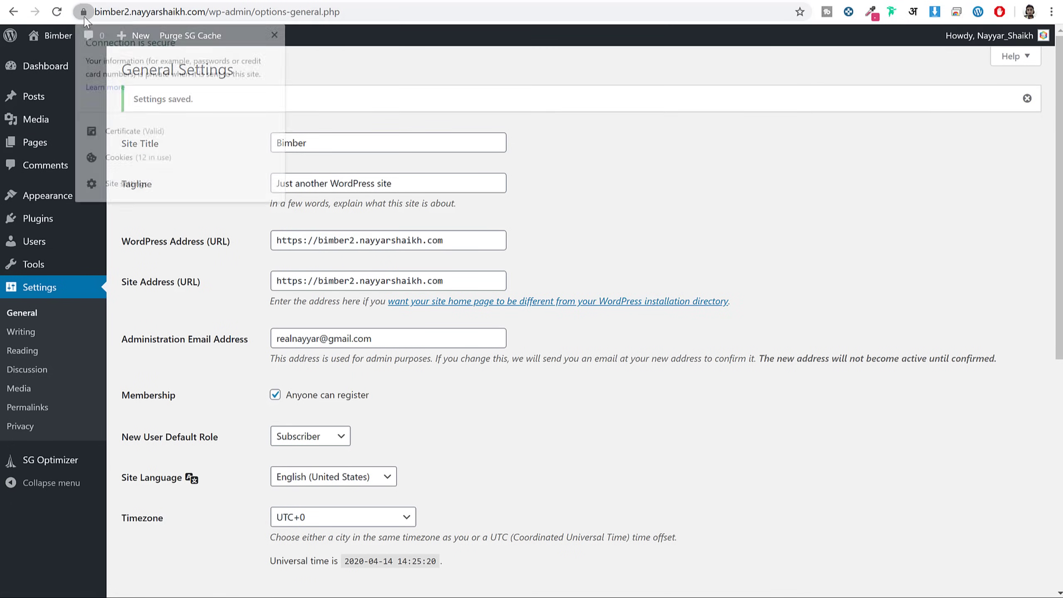
pyautogui.click(274, 35)
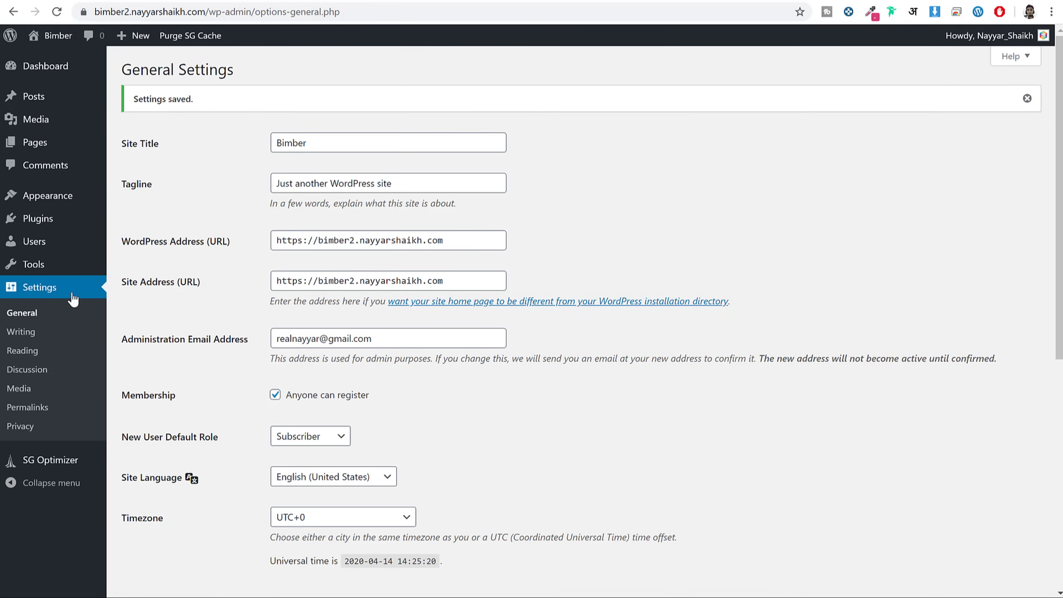
# Step: Choose the Post name permalink structure (/sample-post/) and save it
pyautogui.click(49, 412)
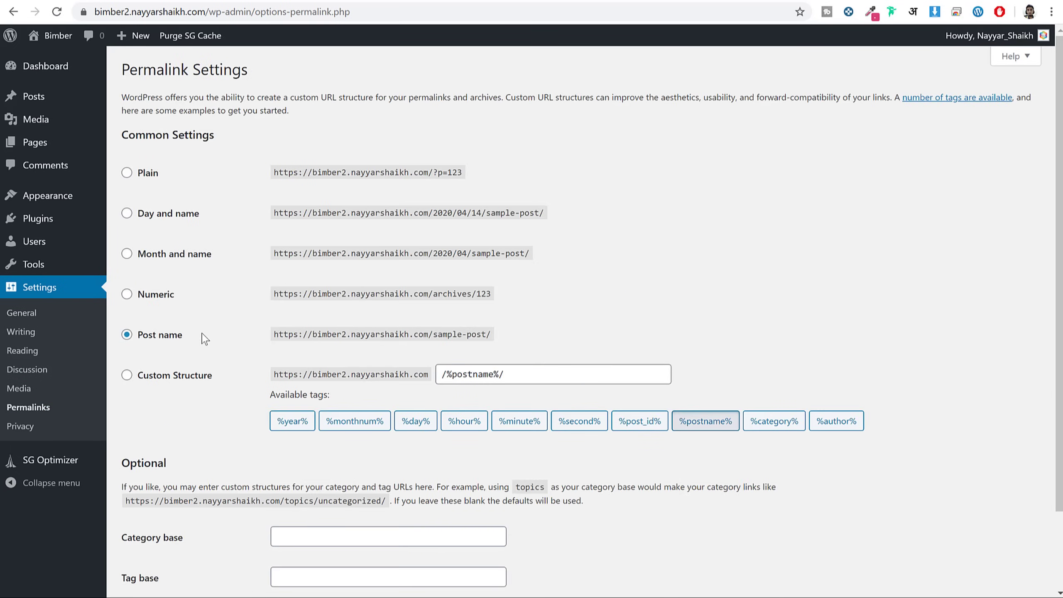
pyautogui.moveTo(183, 336); pyautogui.dragTo(135, 337)
pyautogui.click(171, 334)
pyautogui.moveTo(191, 347); pyautogui.dragTo(140, 348)
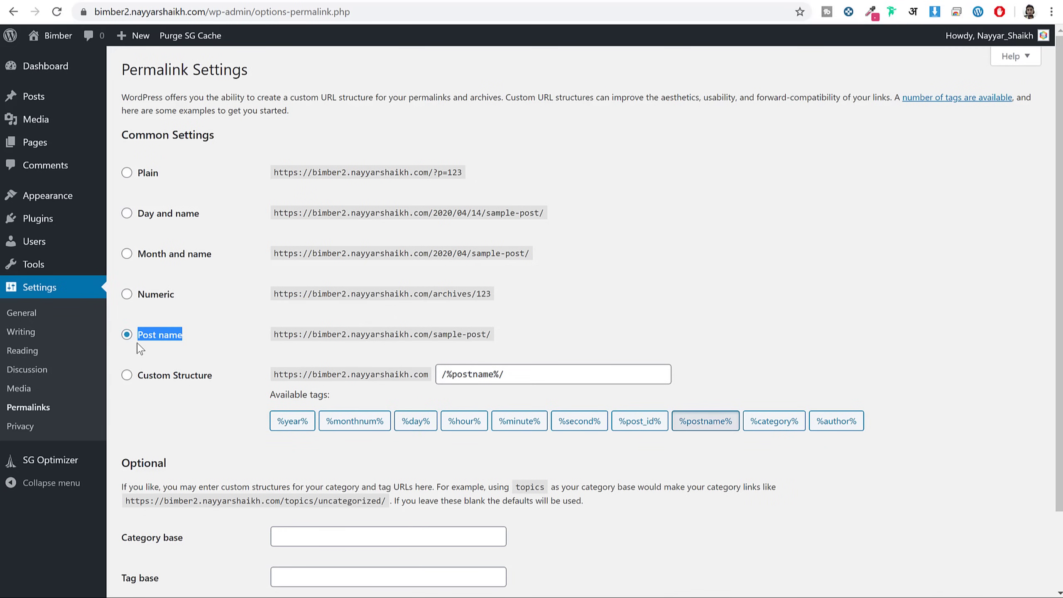
pyautogui.scroll(-2, 141, 349)
pyautogui.click(179, 528)
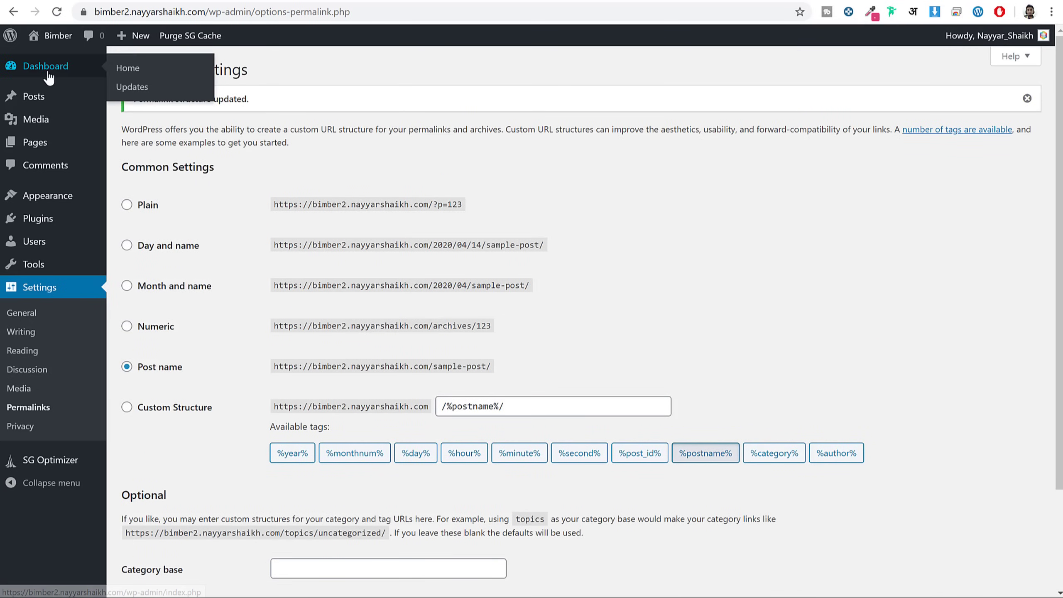
# Step: Go to the admin Dashboard and look over its boxes
pyautogui.click(49, 75)
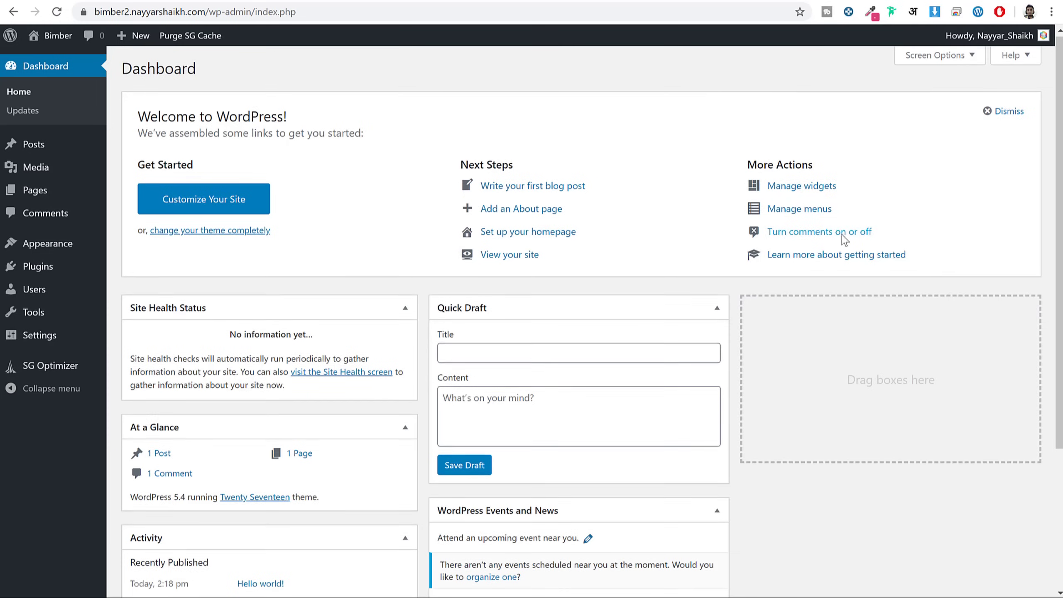
pyautogui.scroll(-5, 843, 239)
pyautogui.scroll(5, 843, 228)
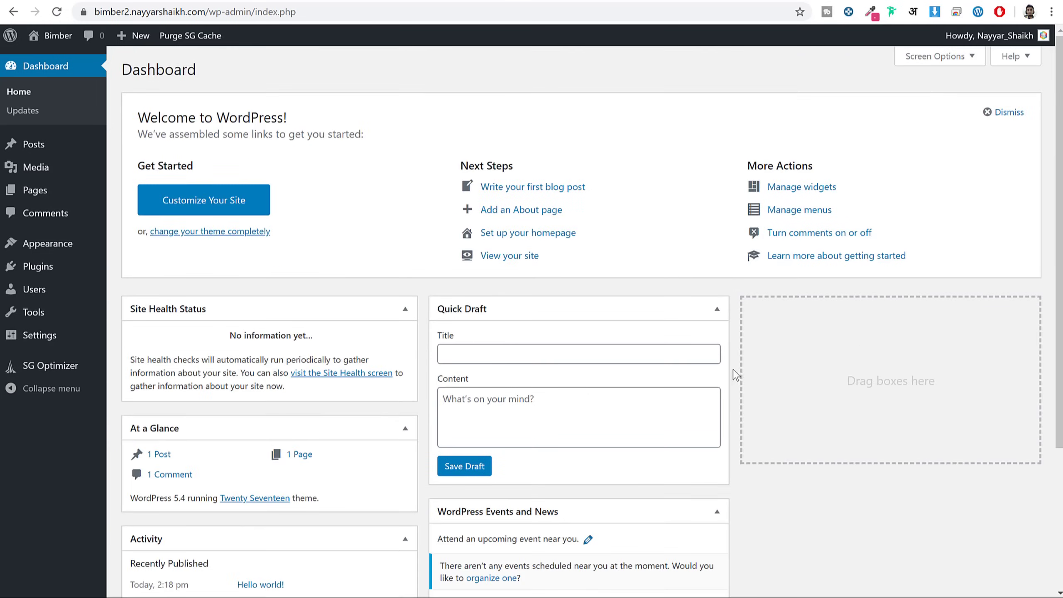
pyautogui.scroll(-5, 670, 301)
pyautogui.scroll(5, 650, 341)
# Step: In Screen Options, hide At a Glance, Activity, Quick Draft, Events and News, and Welcome
pyautogui.click(939, 62)
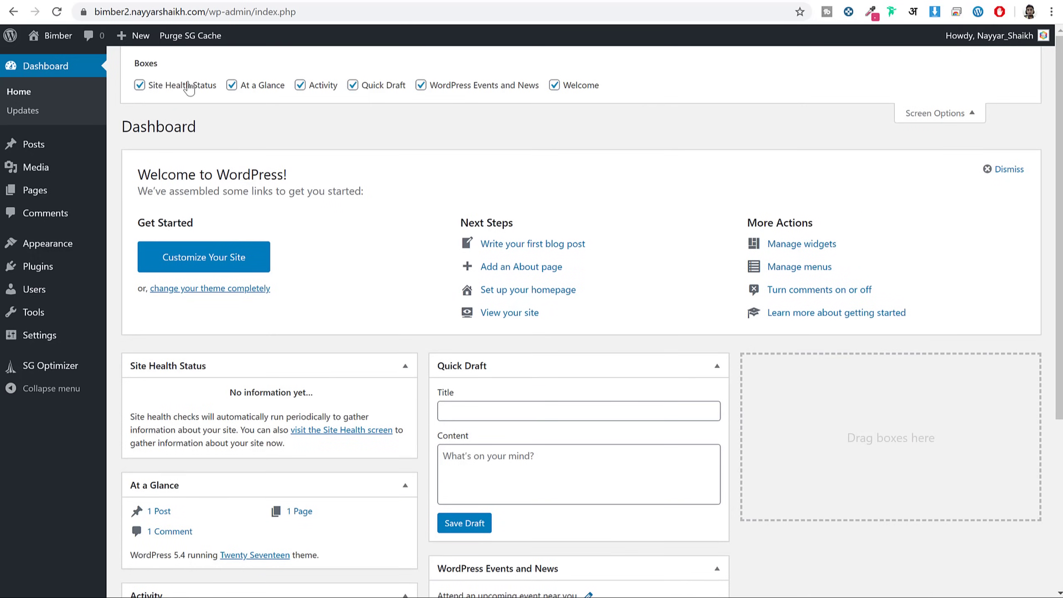
pyautogui.click(189, 89)
pyautogui.click(185, 89)
pyautogui.click(250, 86)
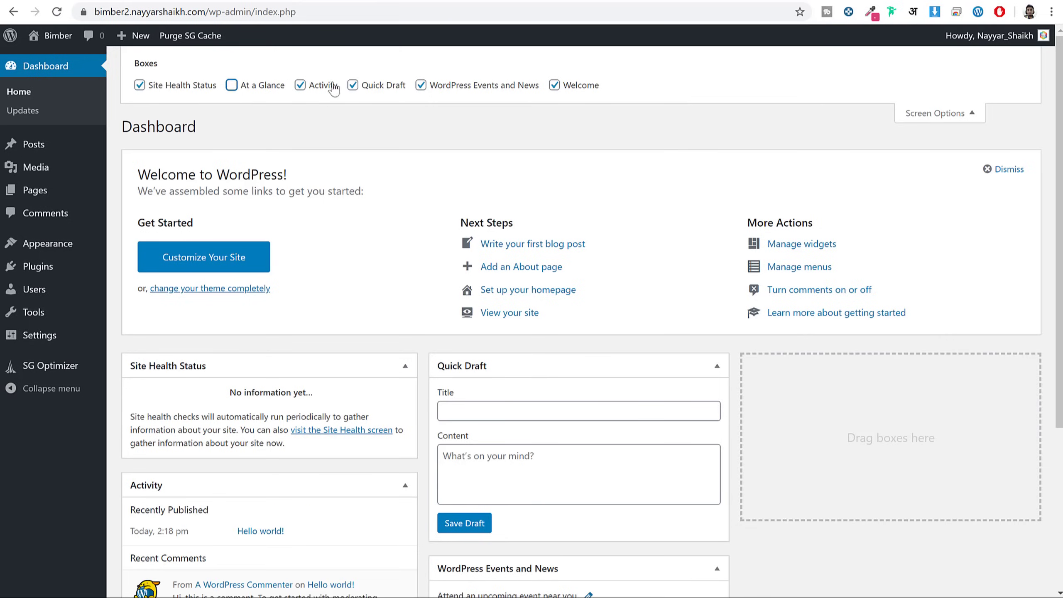
pyautogui.click(305, 92)
pyautogui.click(376, 86)
pyautogui.click(498, 88)
pyautogui.click(572, 88)
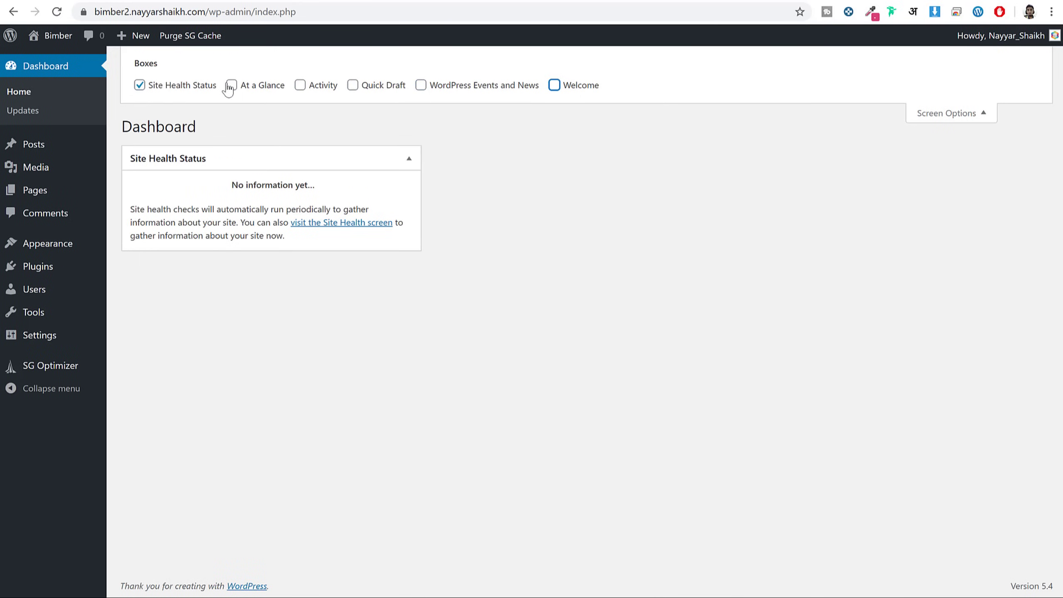
pyautogui.click(961, 112)
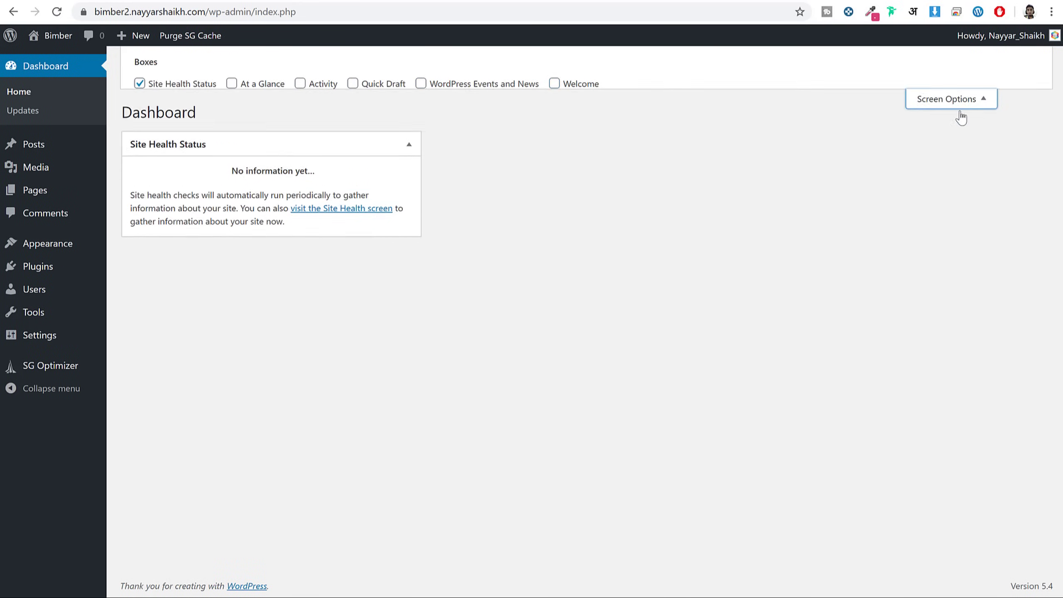
pyautogui.click(926, 59)
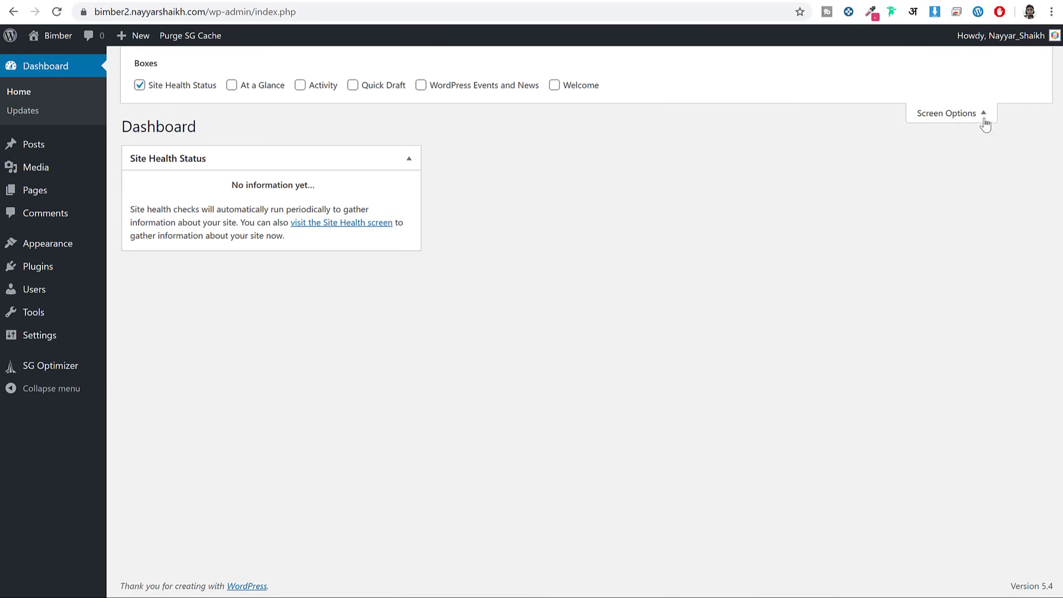
pyautogui.click(962, 118)
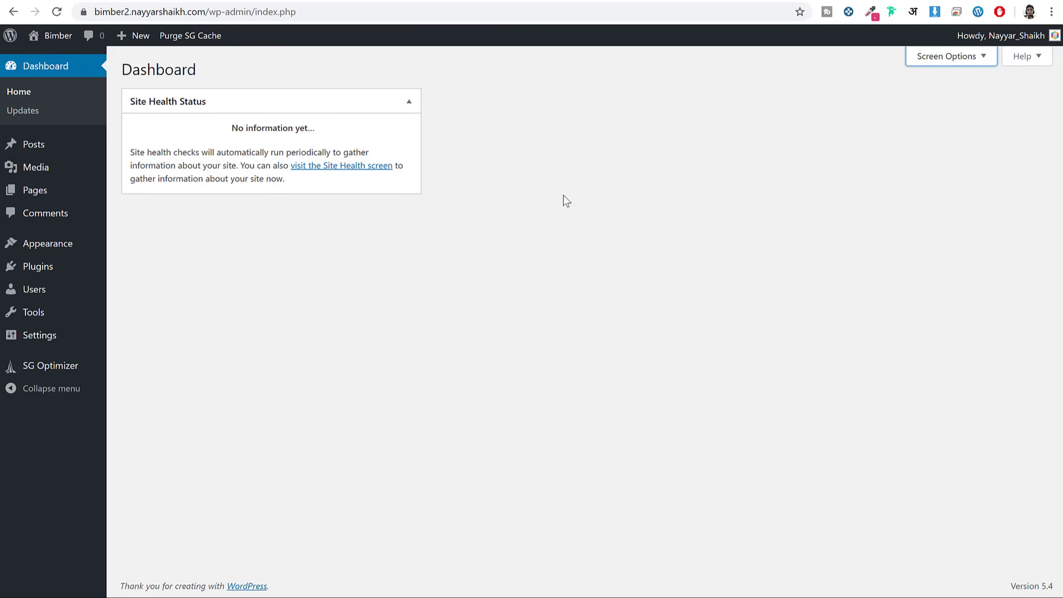
pyautogui.click(680, 173)
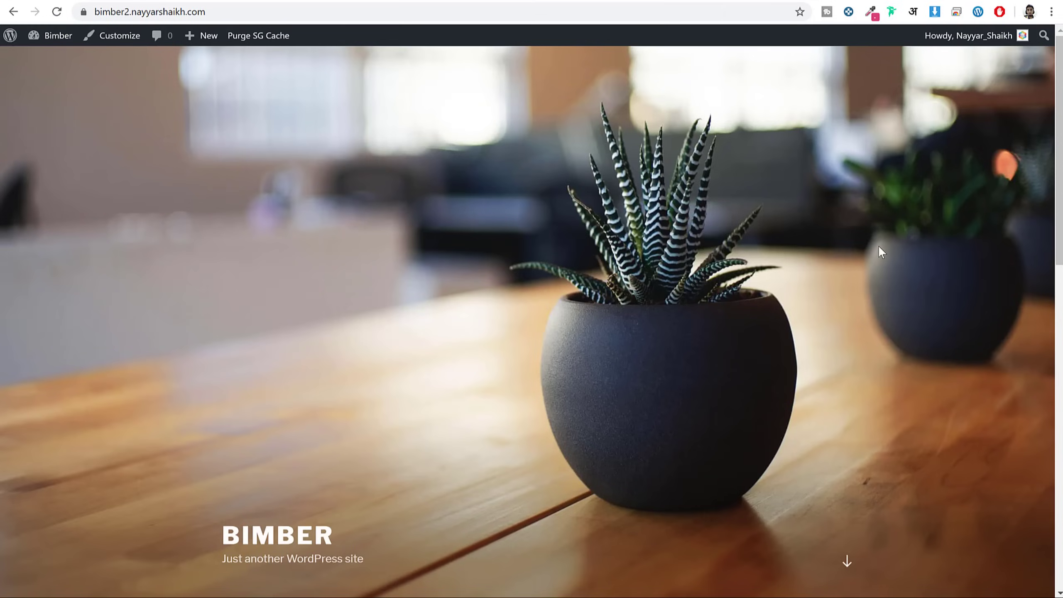
pyautogui.scroll(-12, 951, 242)
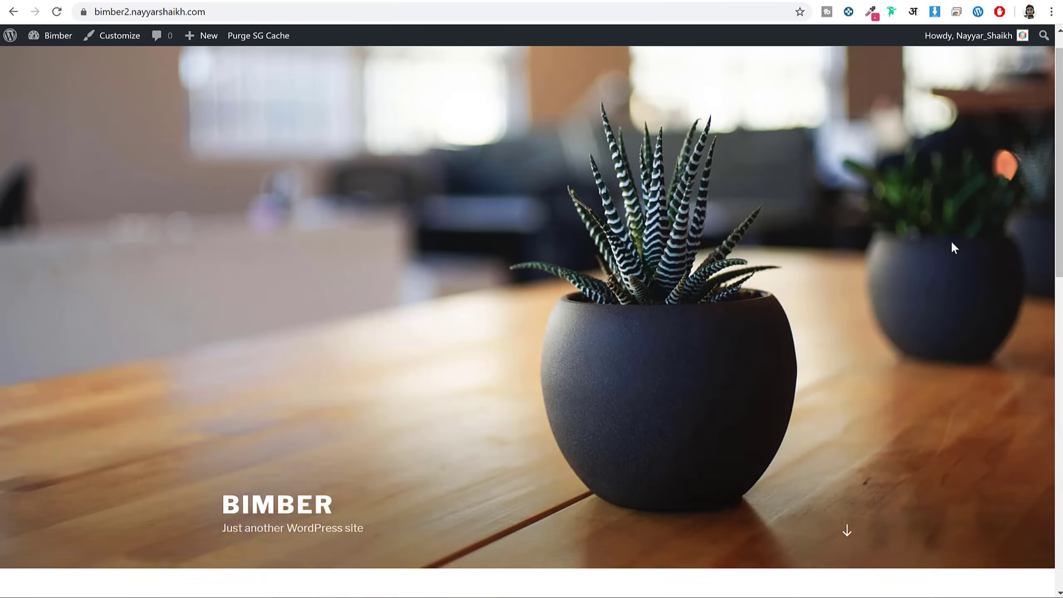
pyautogui.scroll(12, 956, 217)
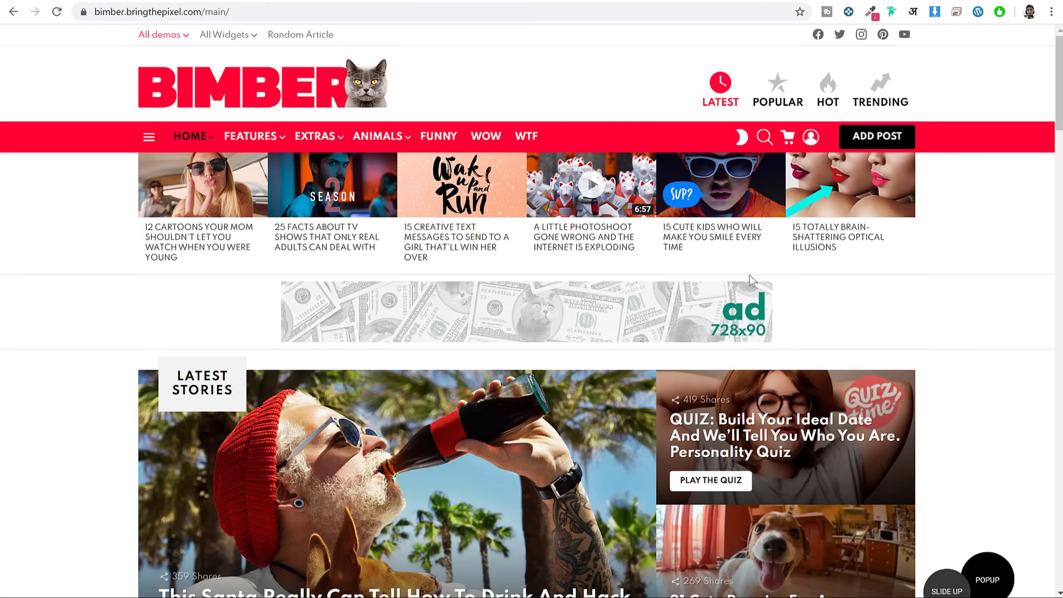
pyautogui.scroll(-15, 988, 326)
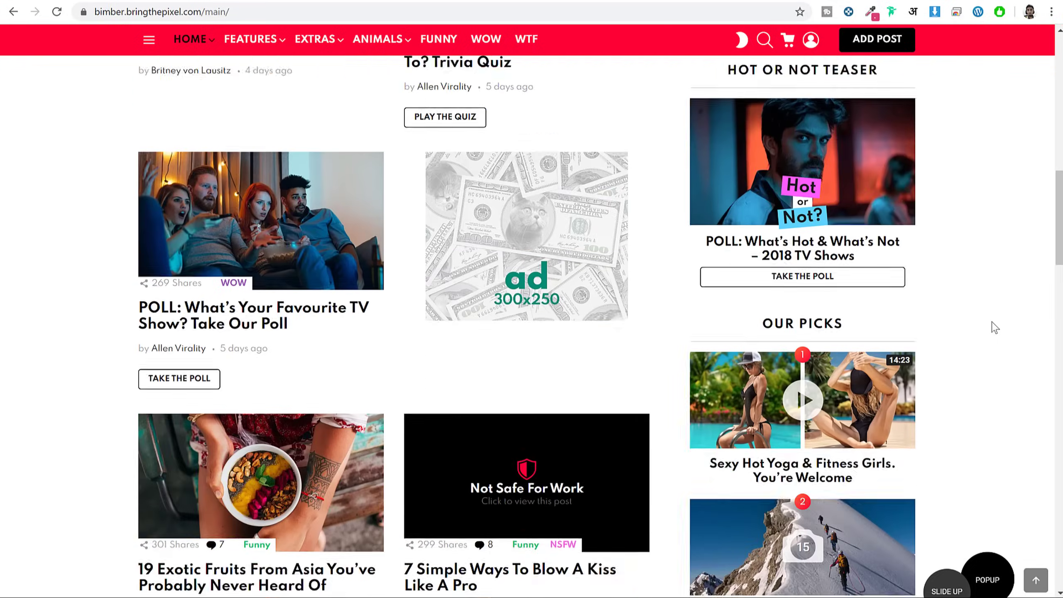
pyautogui.scroll(-4, 993, 398)
pyautogui.scroll(20, 993, 399)
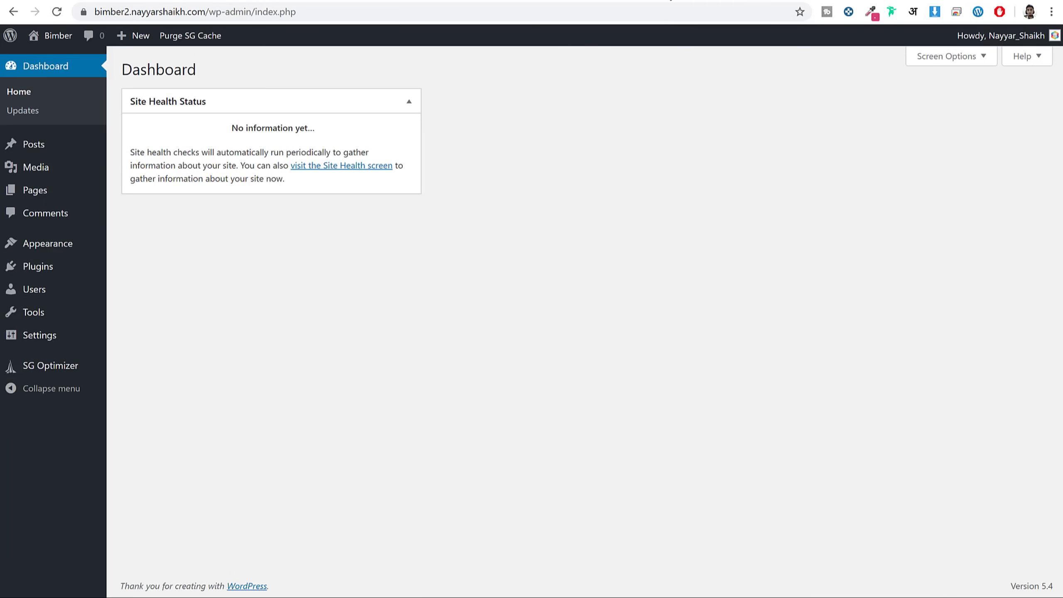
pyautogui.hotkey('ctrl', 't')
# Step: Go to bloggdude.com/bimber to open the Bimber ThemeForest product page
pyautogui.write('bloggdude.com')
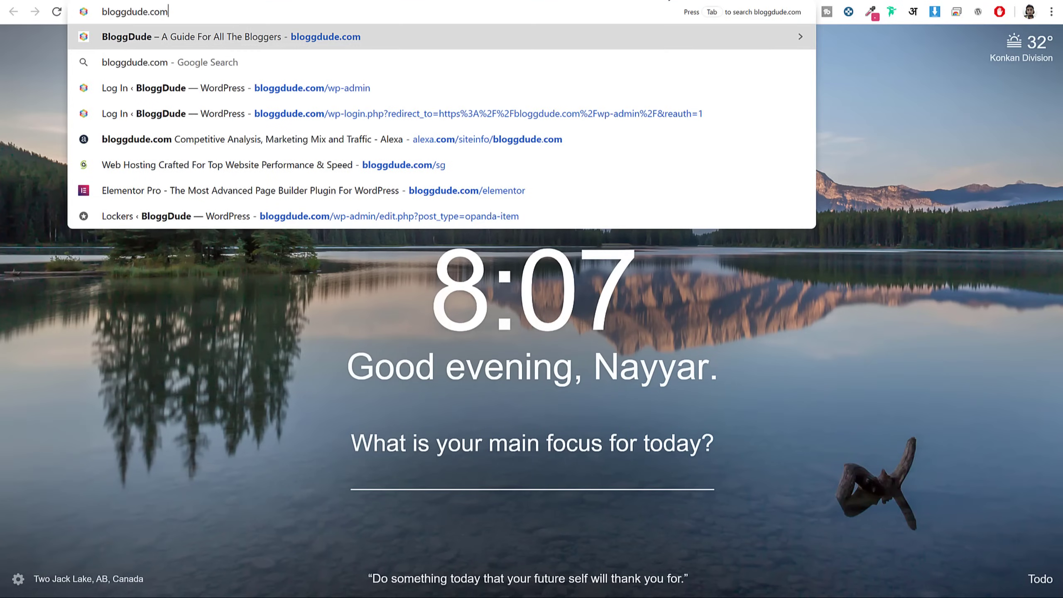
pyautogui.write('/bimber')
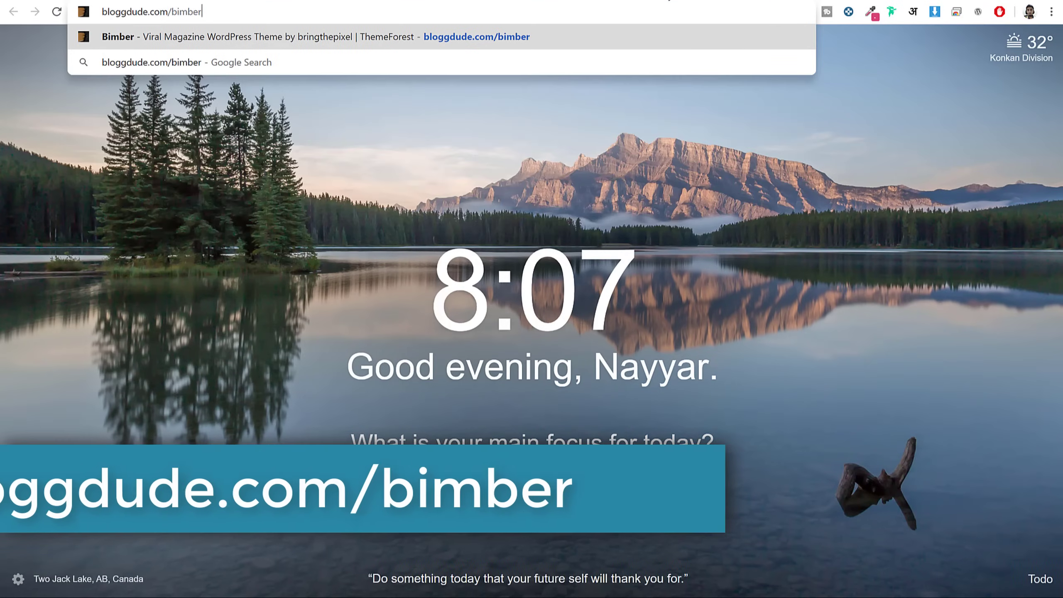
pyautogui.press('Return')
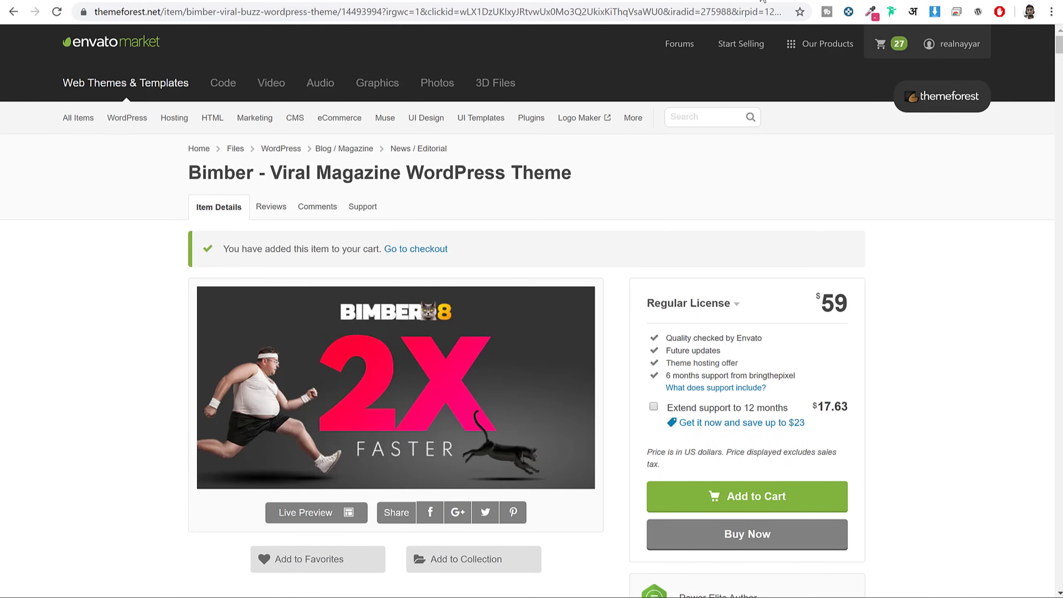
pyautogui.scroll(-4, 990, 200)
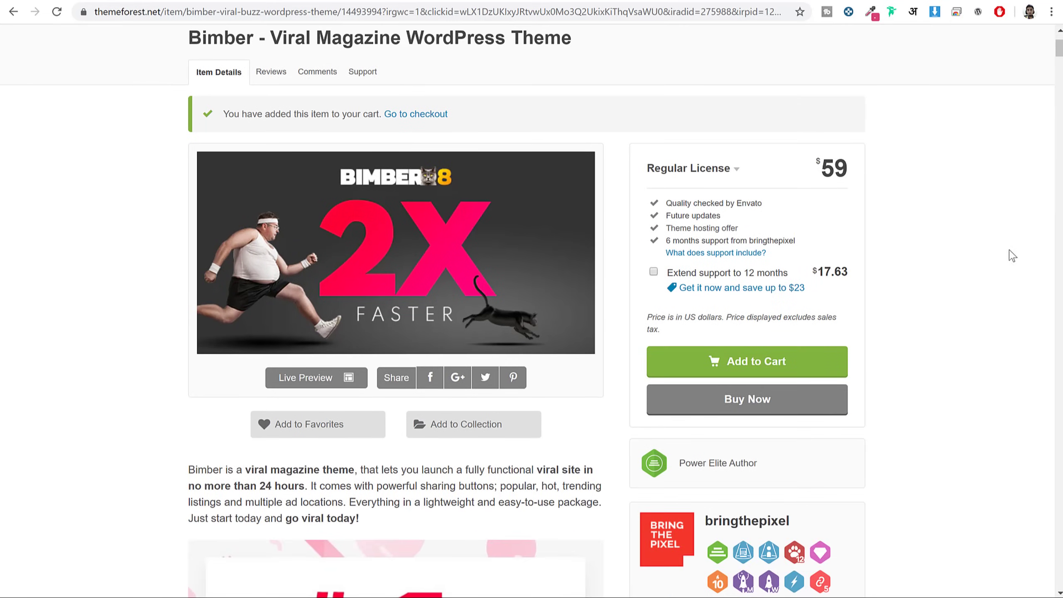
pyautogui.scroll(3, 995, 263)
pyautogui.scroll(1, 995, 263)
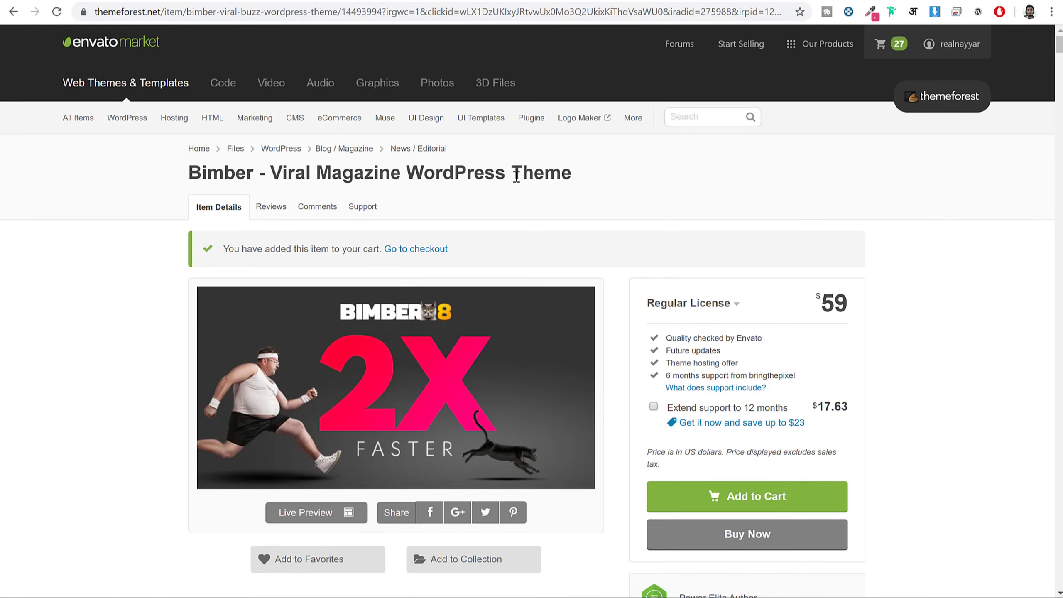
pyautogui.scroll(-3, 901, 234)
pyautogui.scroll(-3, 924, 256)
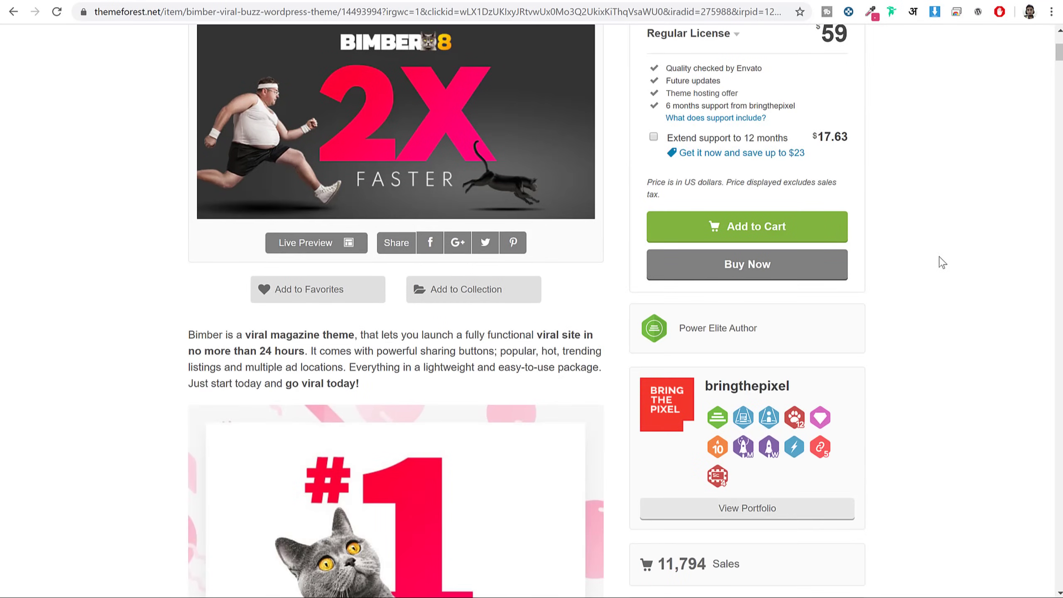
pyautogui.scroll(-4, 940, 256)
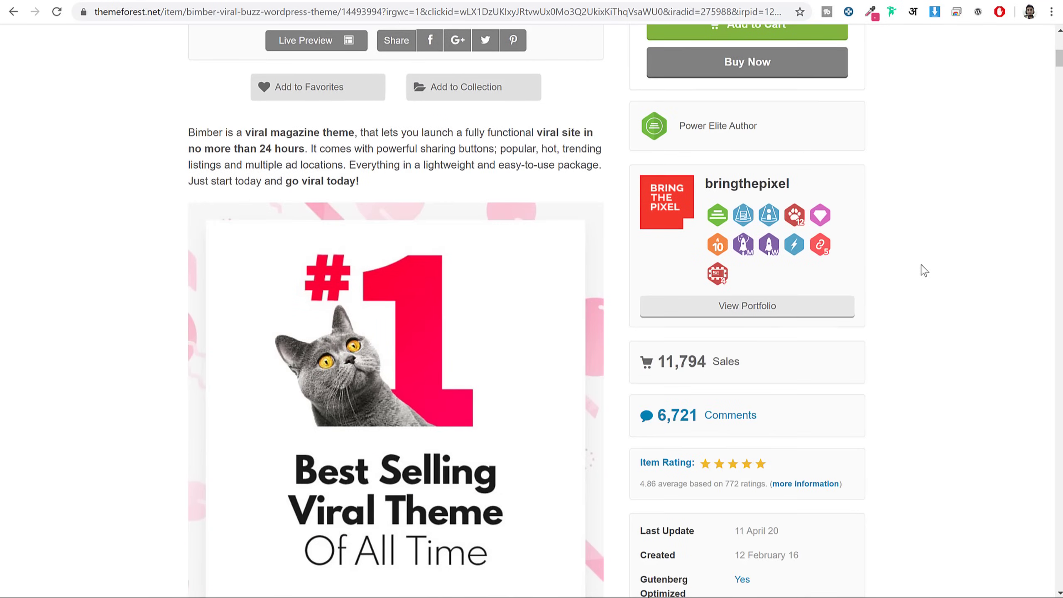
pyautogui.scroll(7, 927, 268)
pyautogui.scroll(-6, 930, 266)
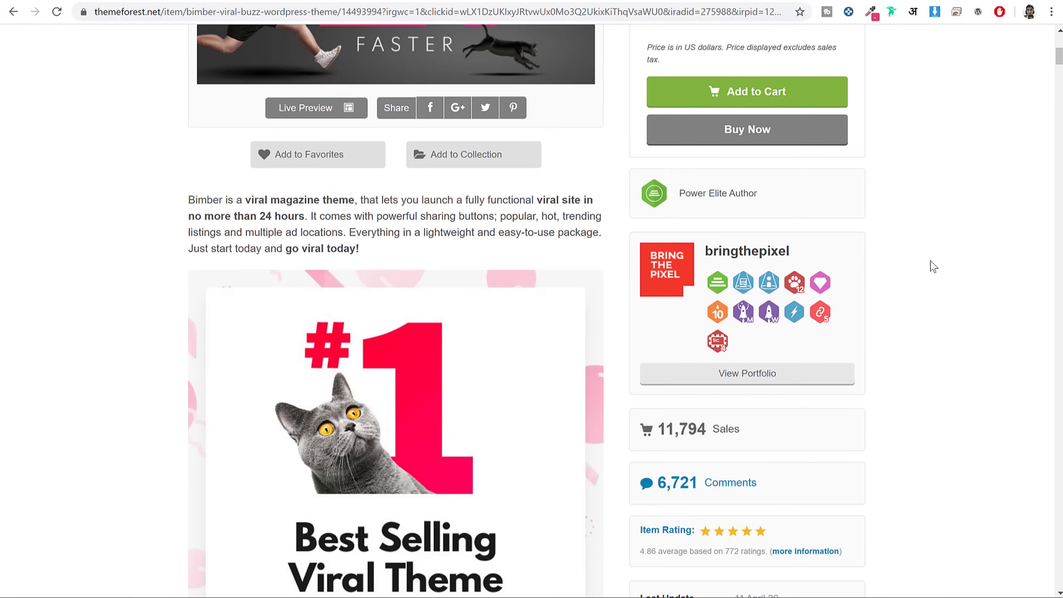
pyautogui.scroll(-3, 970, 262)
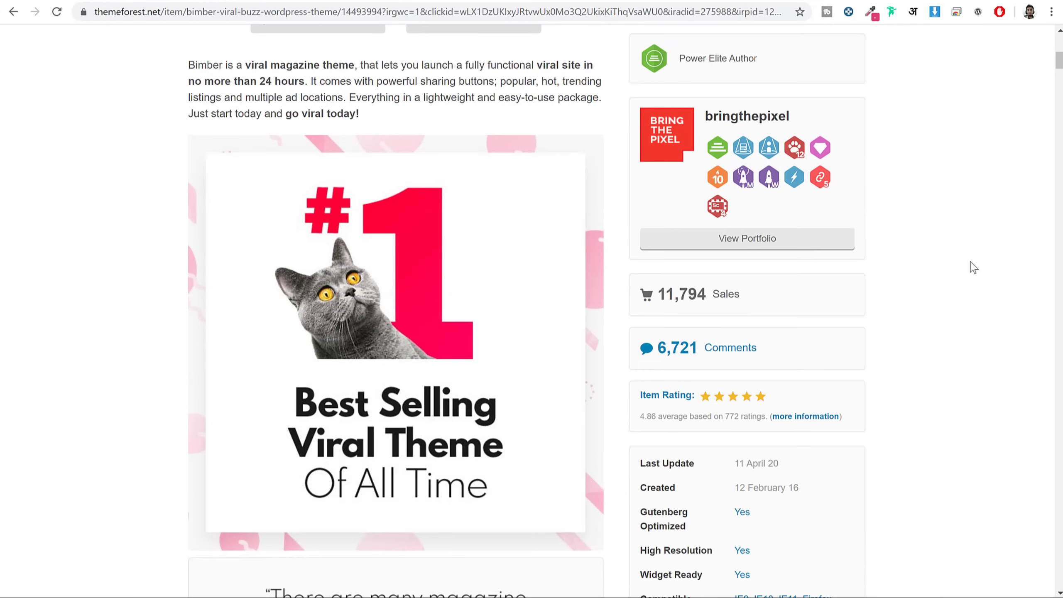
# Step: Scroll through the rest of the Bimber product description, then return to the top
pyautogui.moveTo(708, 294); pyautogui.dragTo(648, 295)
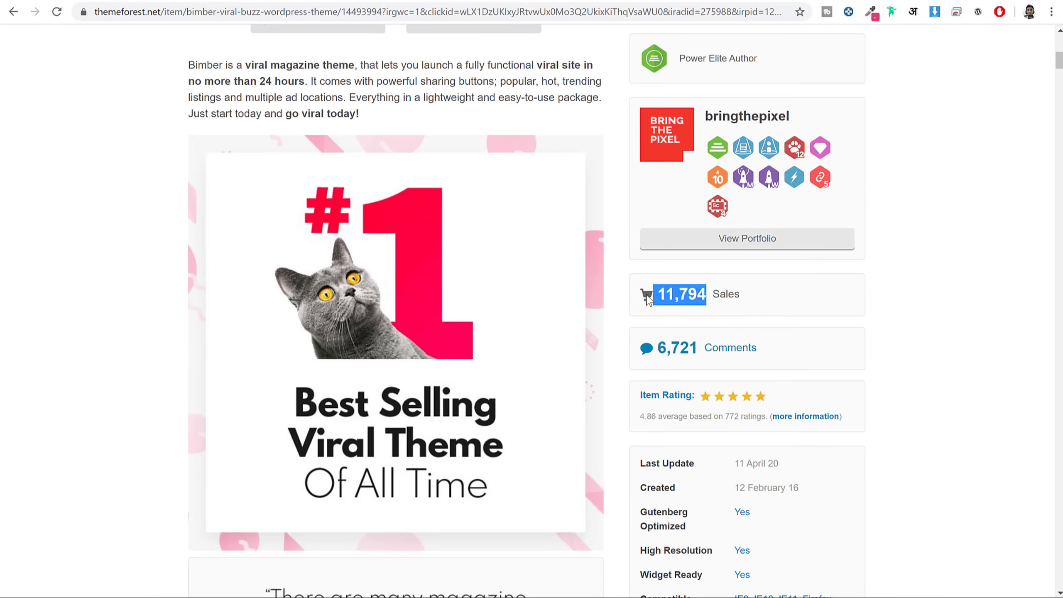
pyautogui.scroll(-2, 884, 304)
pyautogui.scroll(-3, 885, 303)
pyautogui.moveTo(744, 215); pyautogui.dragTo(642, 216)
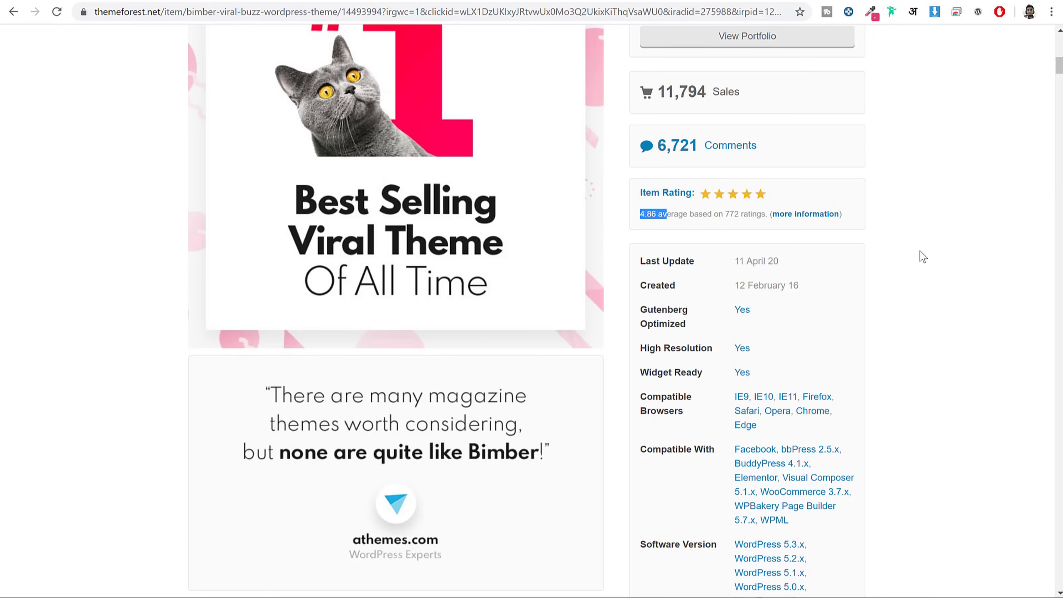
pyautogui.scroll(-5, 923, 256)
pyautogui.scroll(-20, 923, 255)
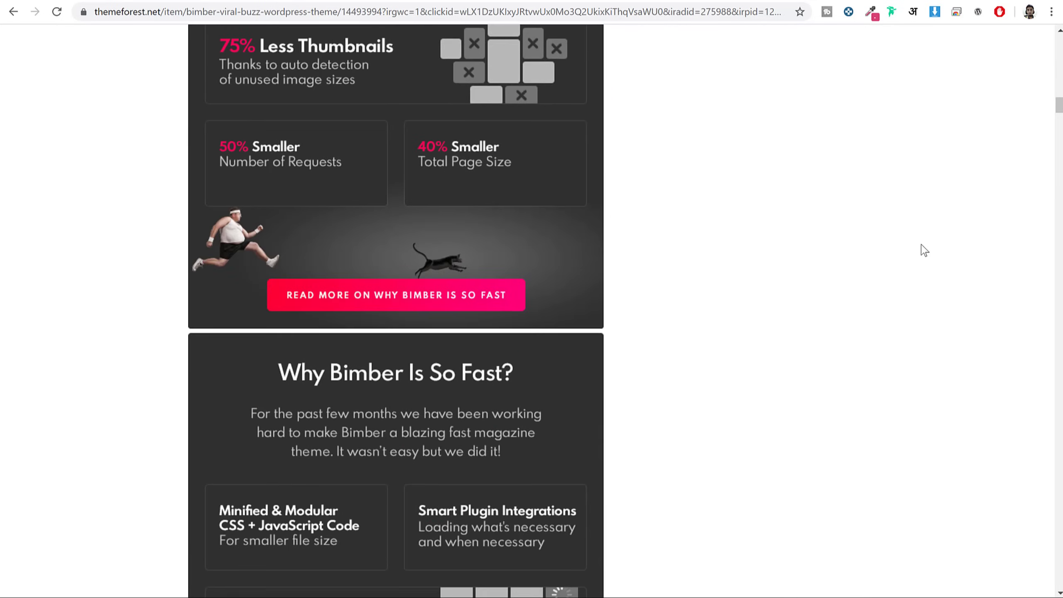
pyautogui.scroll(-18, 923, 242)
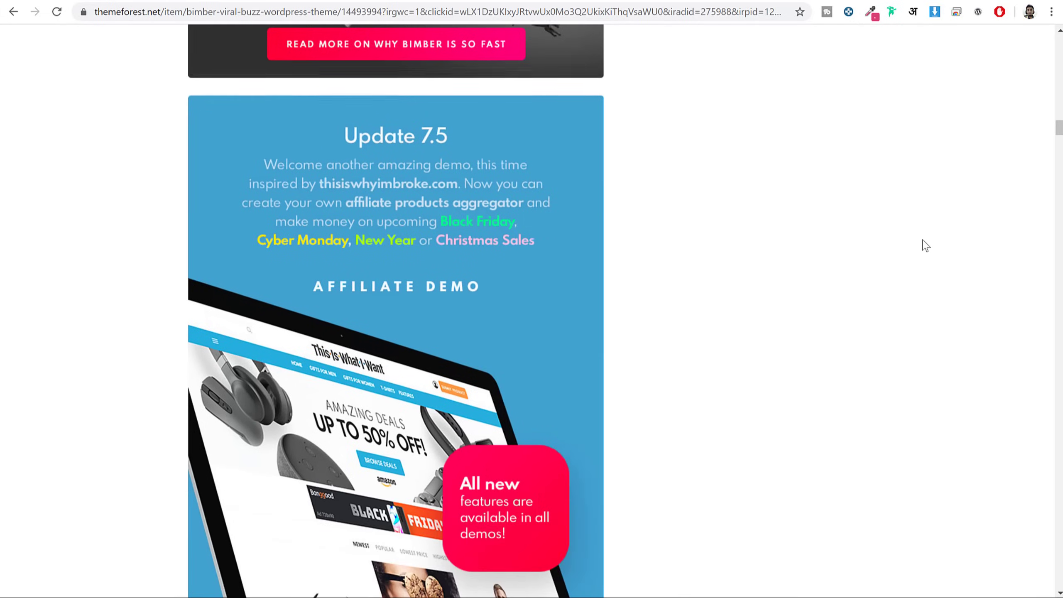
pyautogui.scroll(-10, 924, 240)
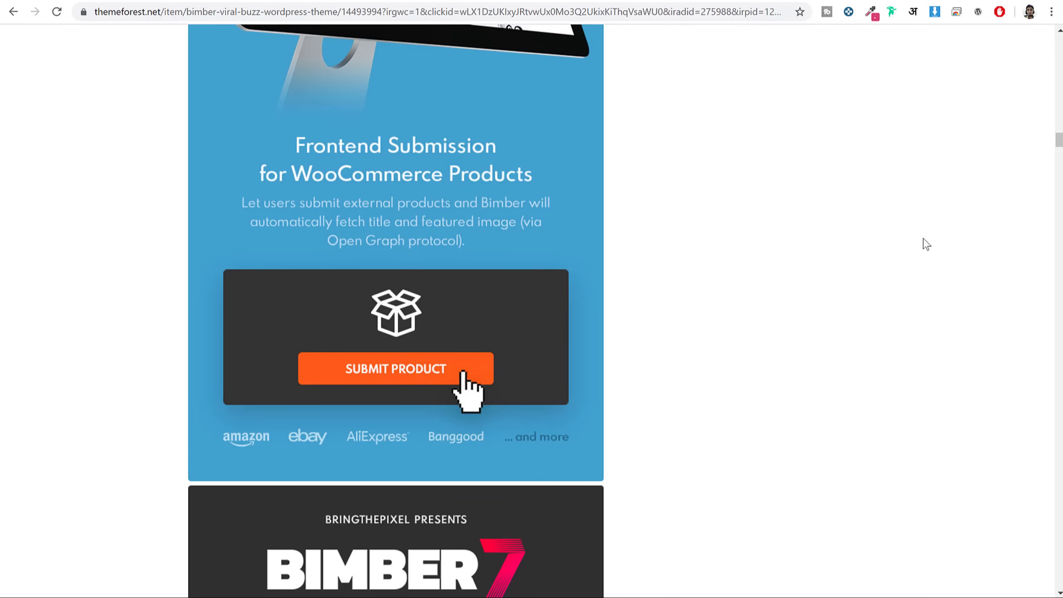
pyautogui.scroll(-15, 922, 272)
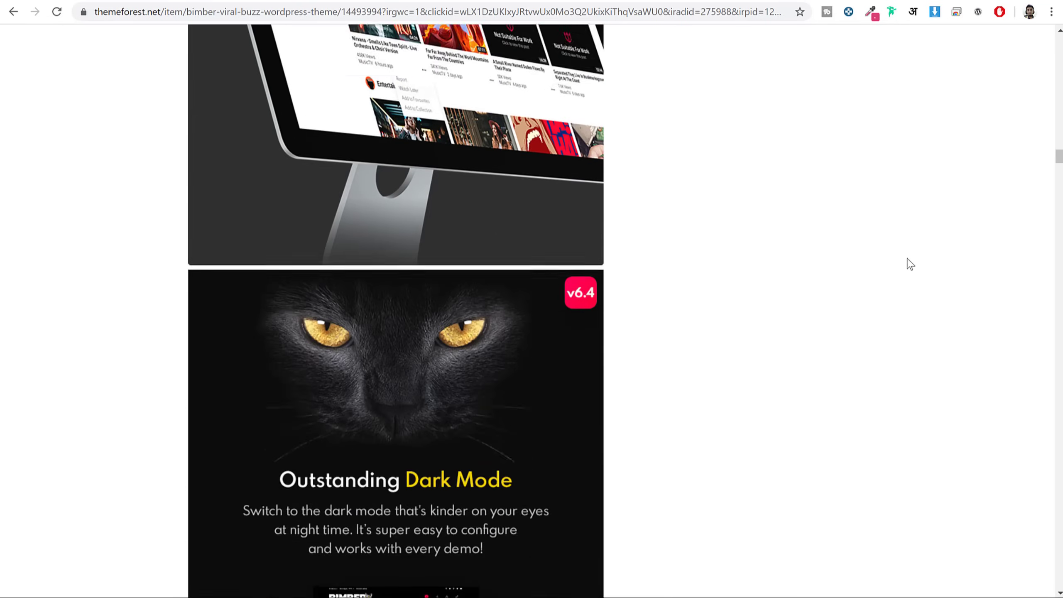
pyautogui.scroll(-8, 923, 347)
pyautogui.scroll(-10, 900, 303)
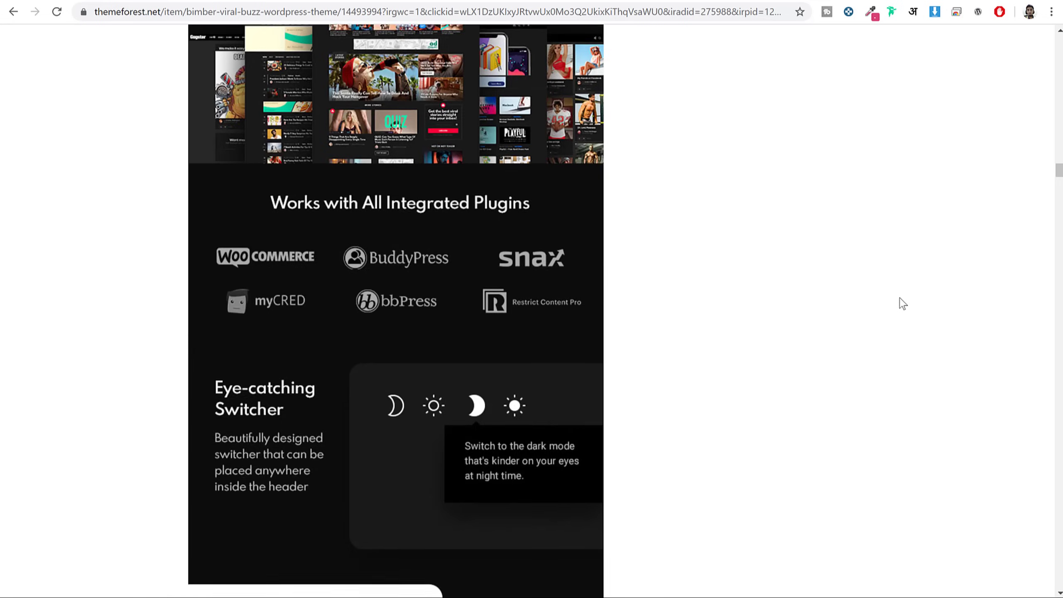
pyautogui.scroll(-15, 900, 299)
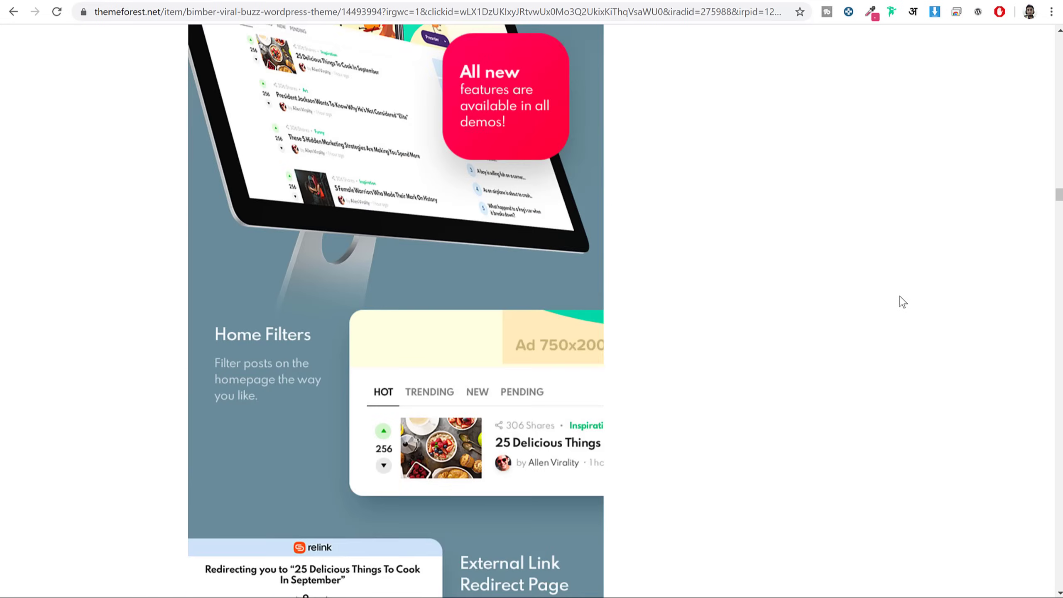
pyautogui.press('Home')
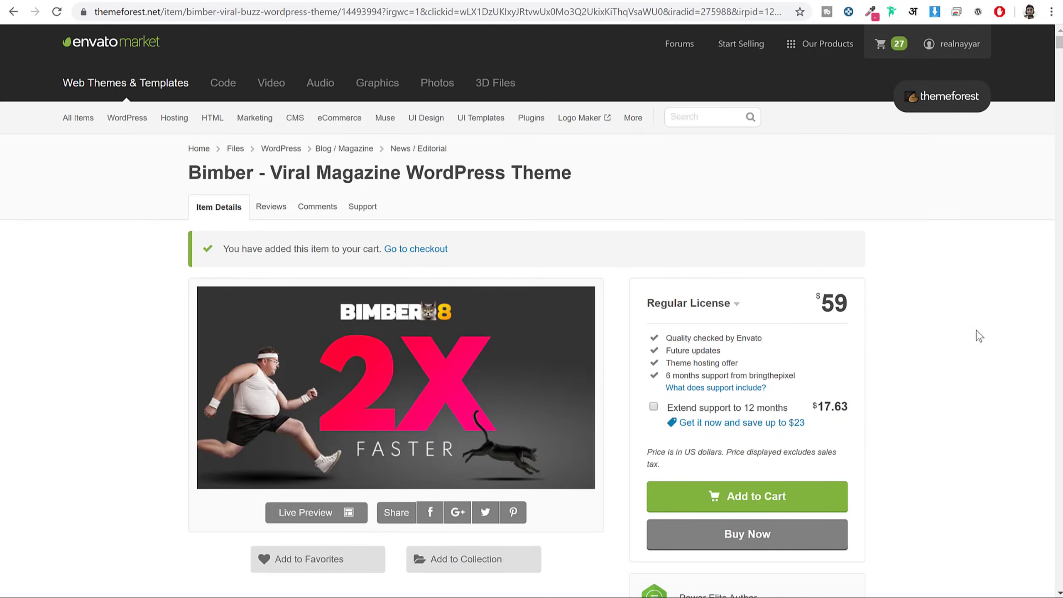
# Step: Review the Regular License: $59, future updates, and 6 months of author support
pyautogui.scroll(-3, 985, 318)
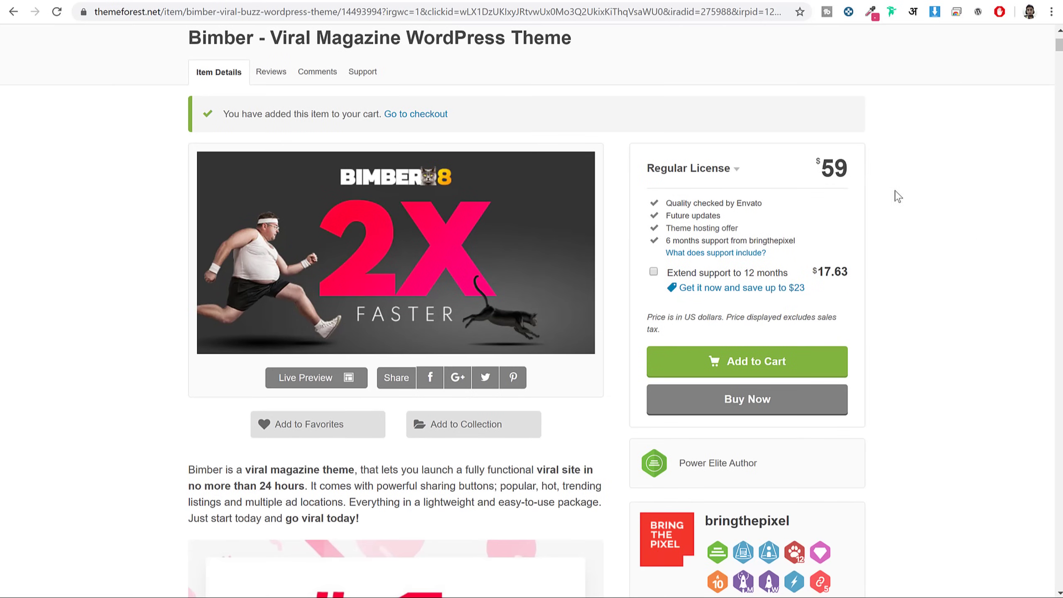
pyautogui.moveTo(808, 164); pyautogui.dragTo(873, 162)
pyautogui.click(682, 170)
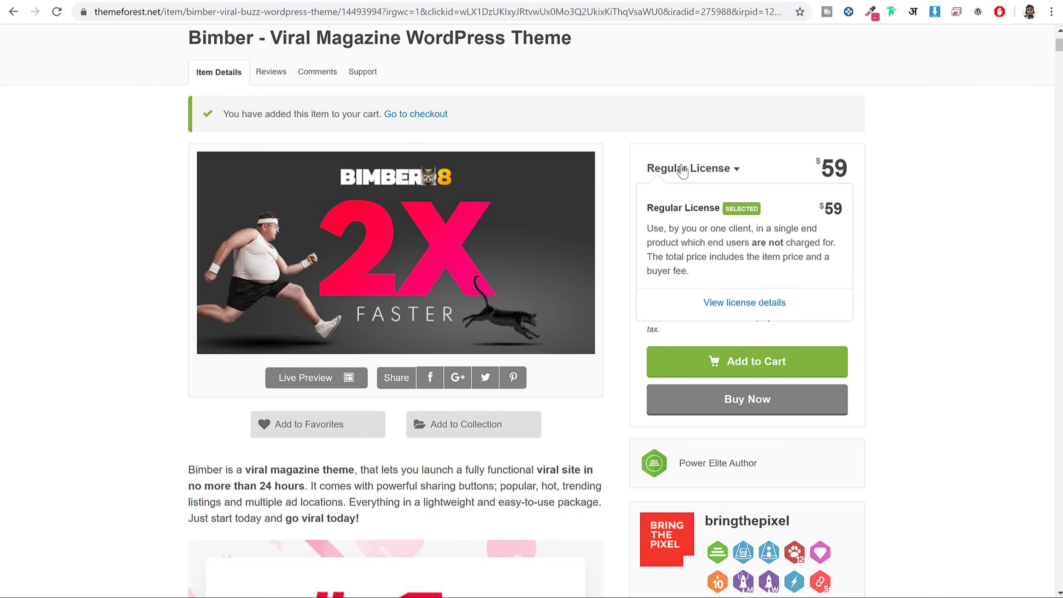
pyautogui.click(685, 178)
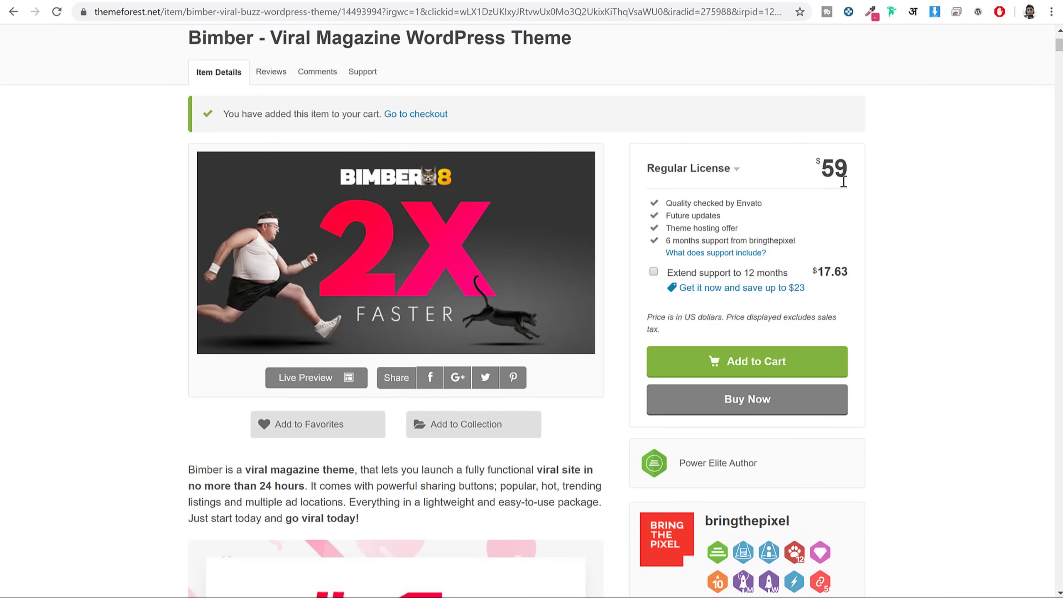
pyautogui.moveTo(722, 216); pyautogui.dragTo(668, 219)
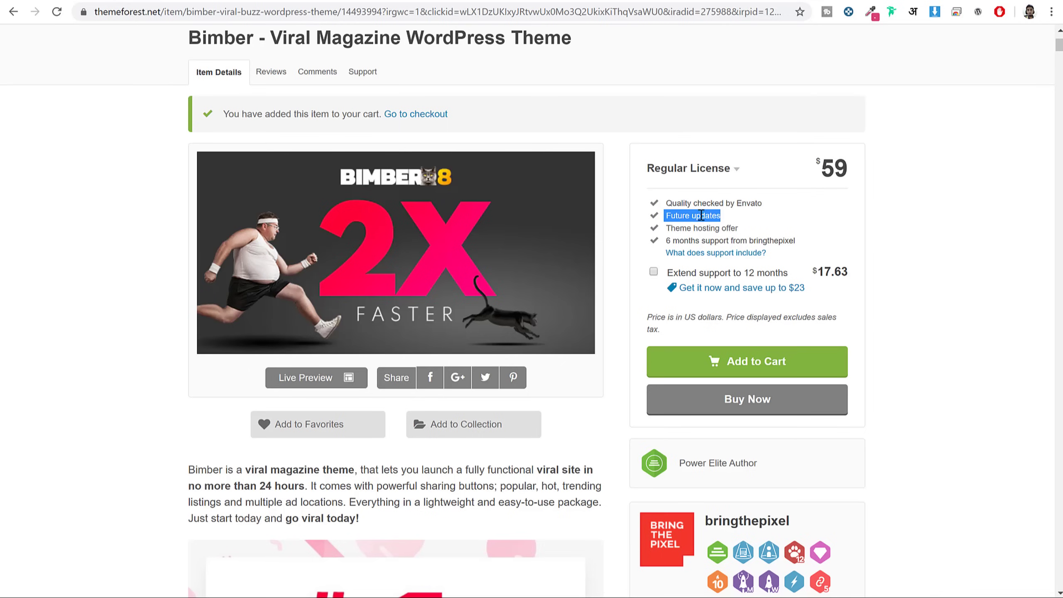
pyautogui.moveTo(741, 231); pyautogui.dragTo(702, 234)
pyautogui.click(691, 238)
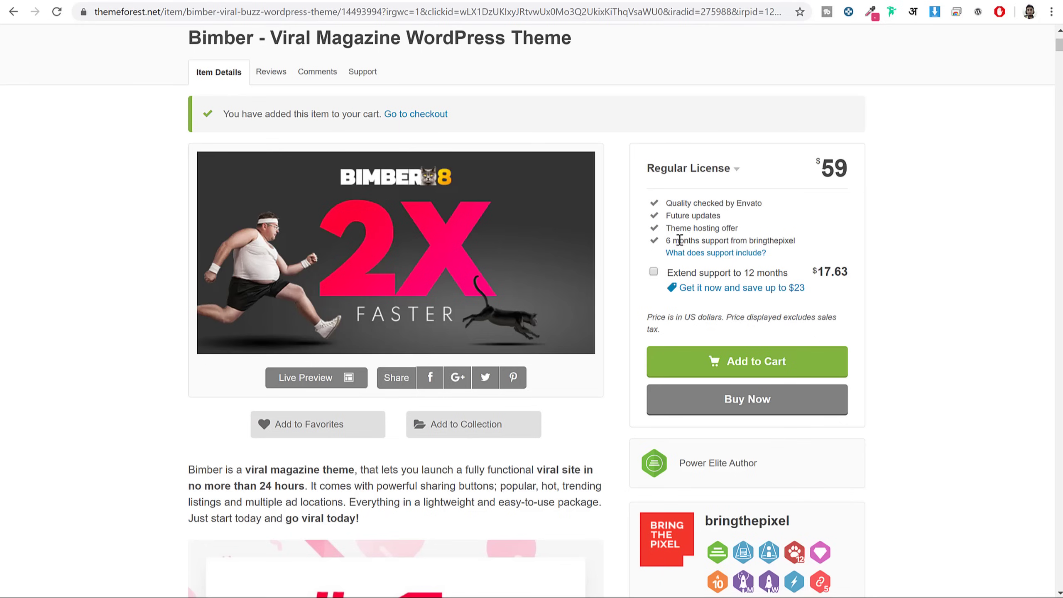
pyautogui.doubleClick(680, 239)
pyautogui.scroll(-1, 1012, 289)
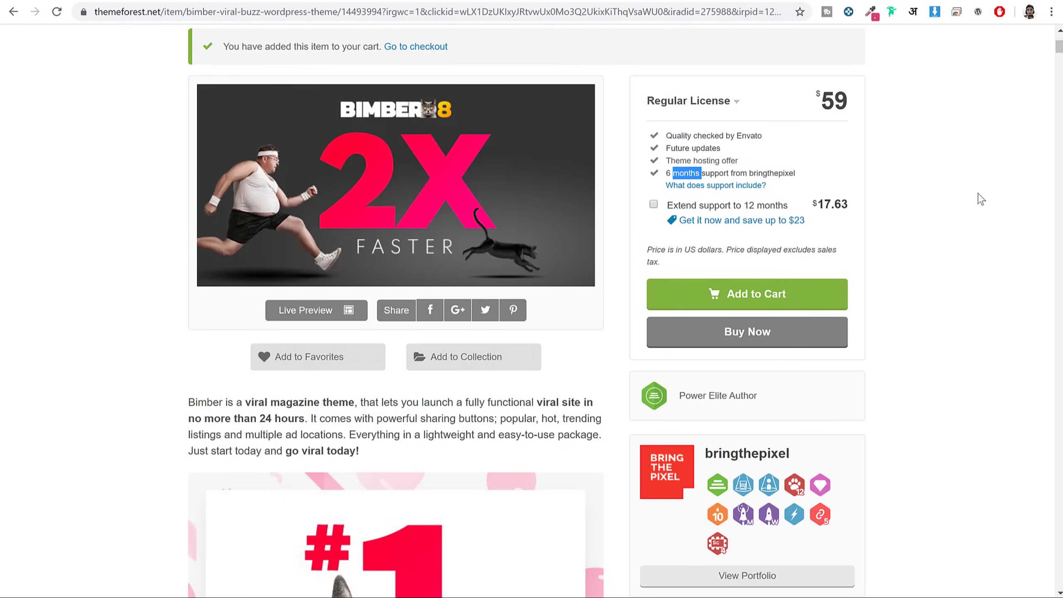
pyautogui.scroll(3, 980, 199)
pyautogui.moveTo(958, 43)
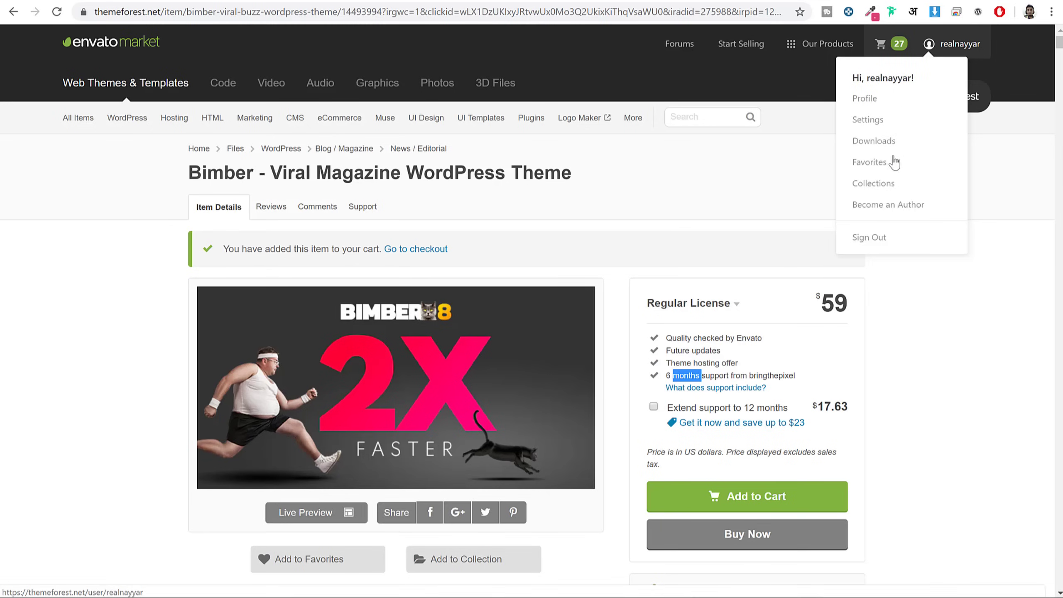
# Step: From Downloads, download the installable WordPress file for Ultimate Affiliate Pro
pyautogui.click(875, 141)
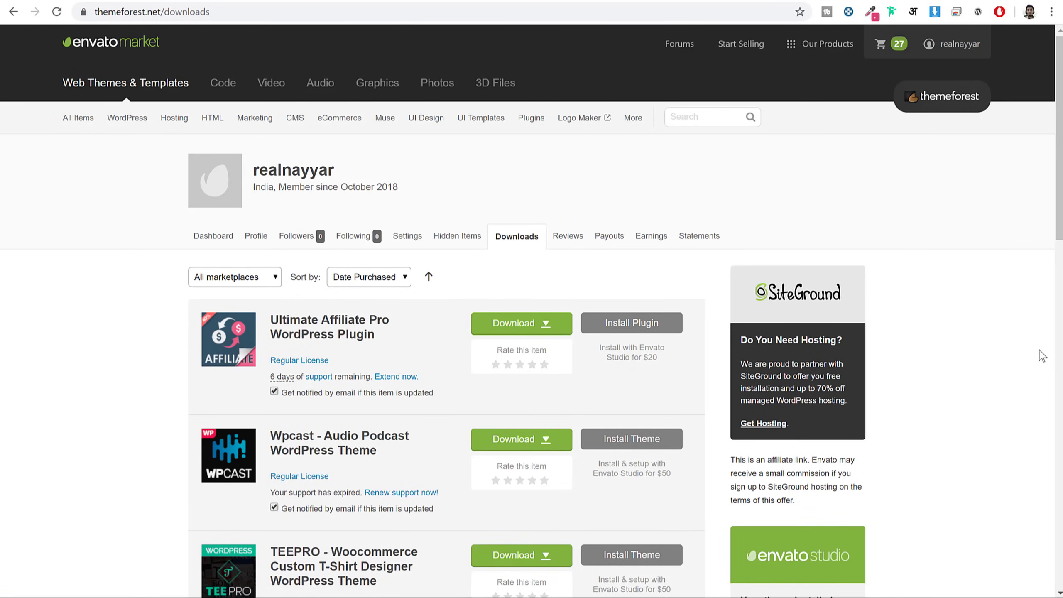
pyautogui.scroll(-5, 1041, 355)
pyautogui.scroll(5, 1041, 355)
pyautogui.click(541, 326)
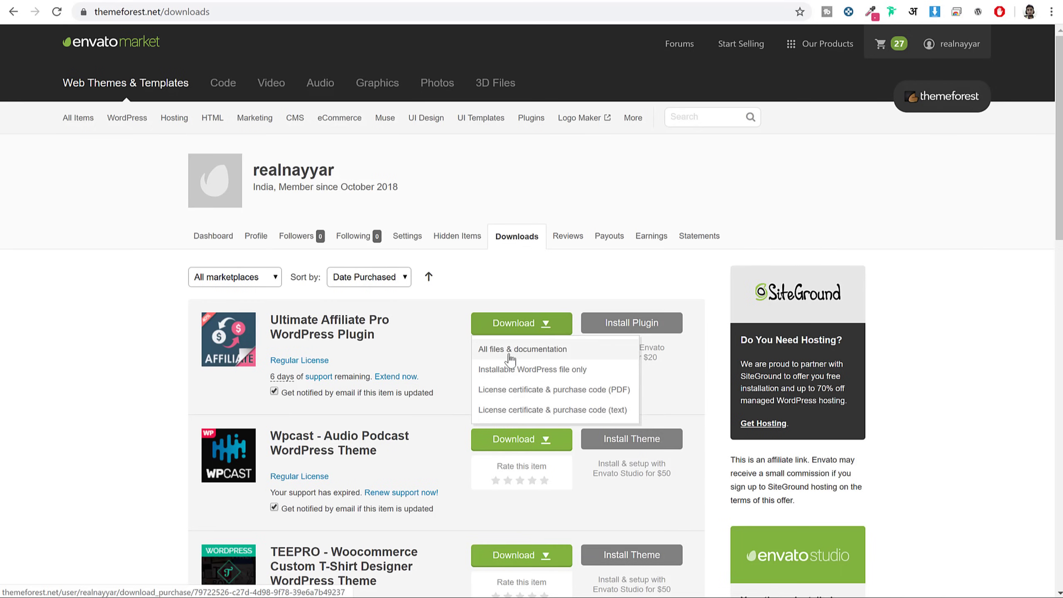
pyautogui.click(553, 377)
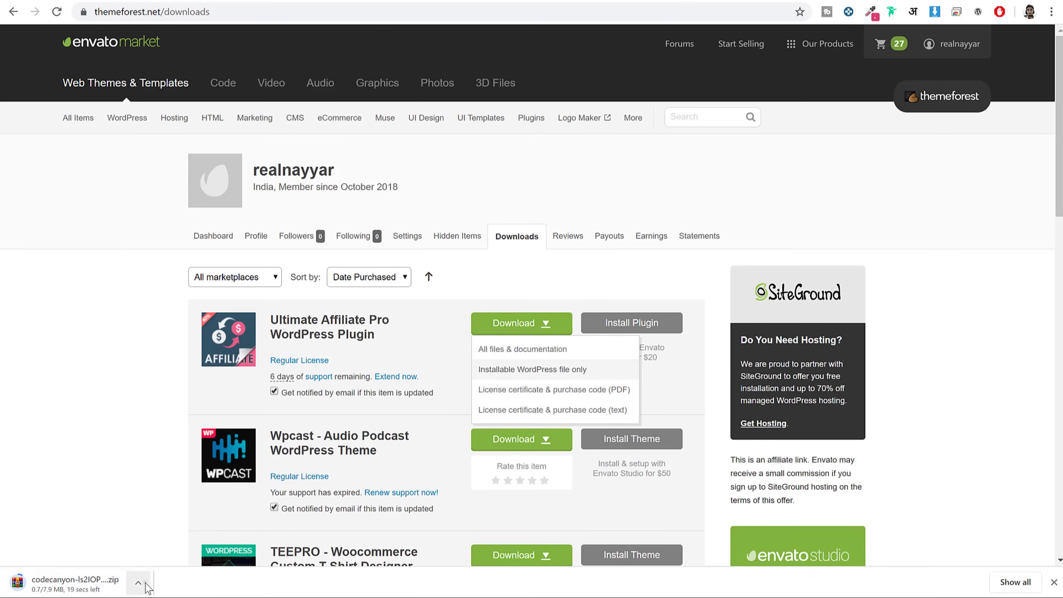
# Step: Cancel the unwanted download, dismiss the notification, and bring up the Bimber files window
pyautogui.click(146, 584)
pyautogui.click(159, 561)
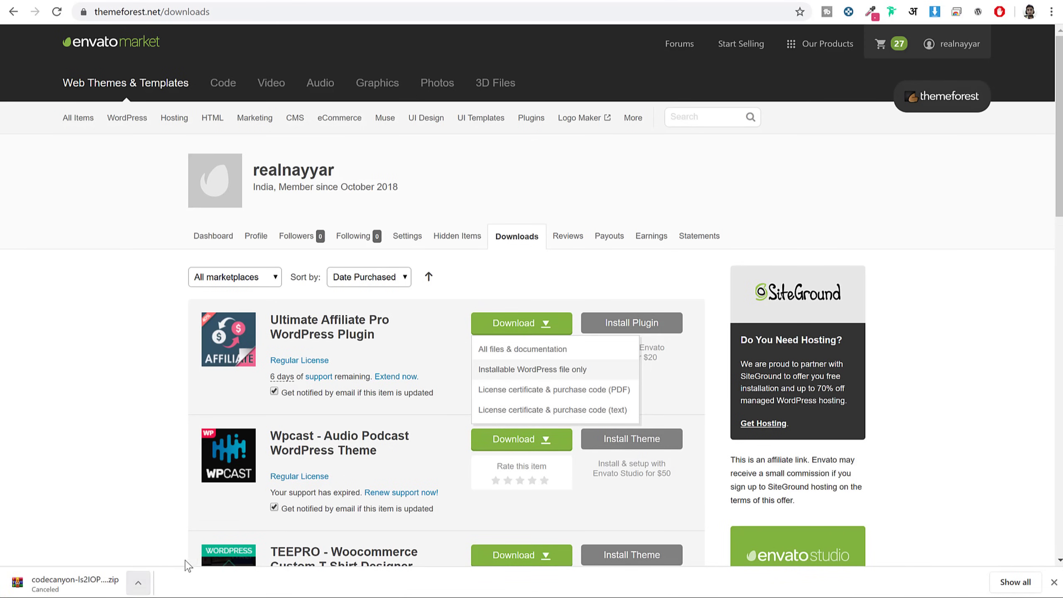
pyautogui.click(1054, 582)
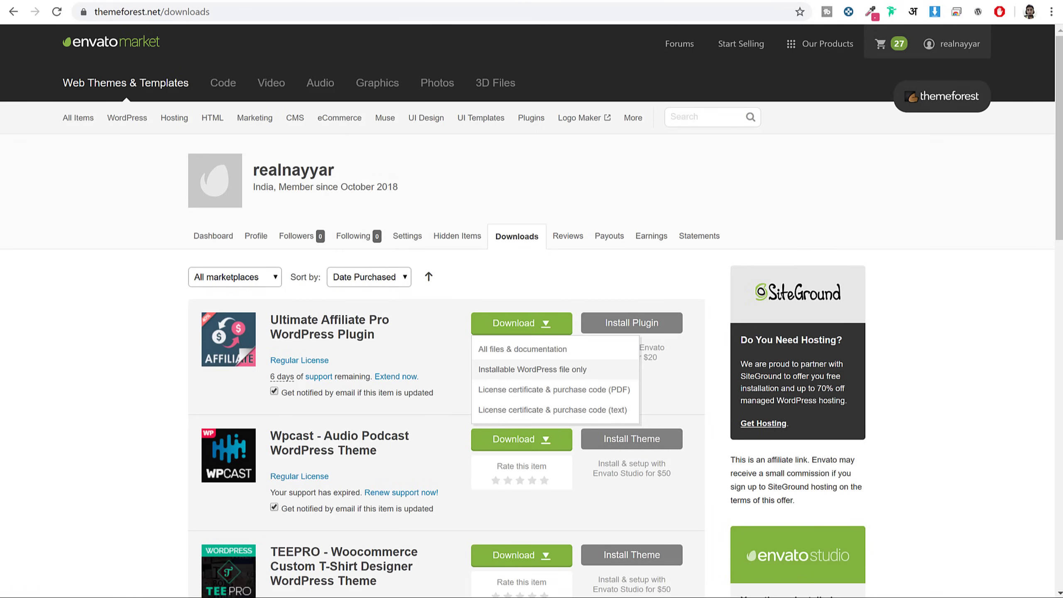
pyautogui.click(237, 597)
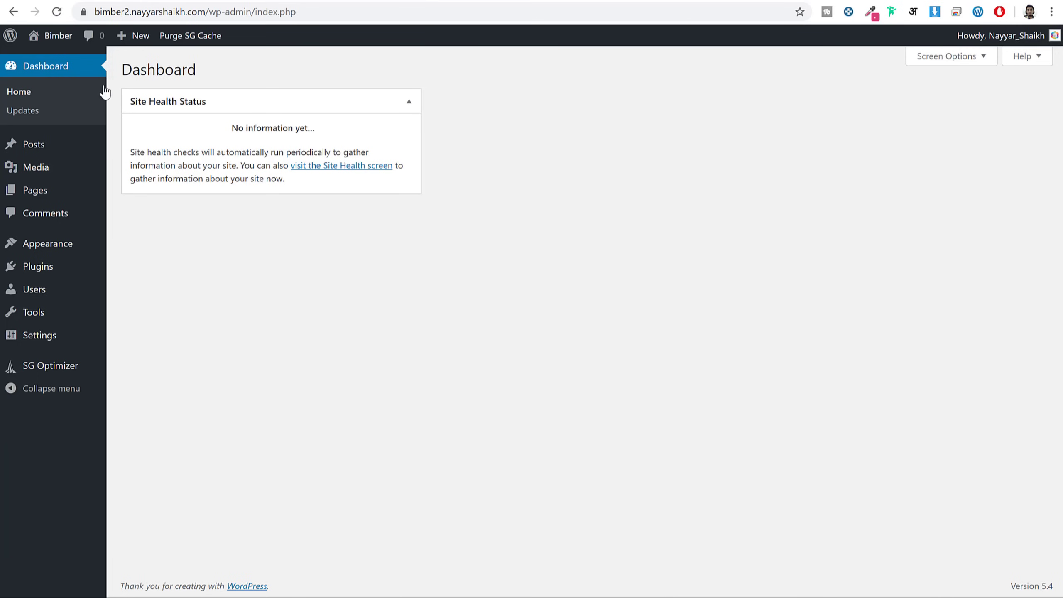
# Step: Upload bimber.zip under Appearance > Themes > Add New and install the Bimber theme
pyautogui.click(68, 253)
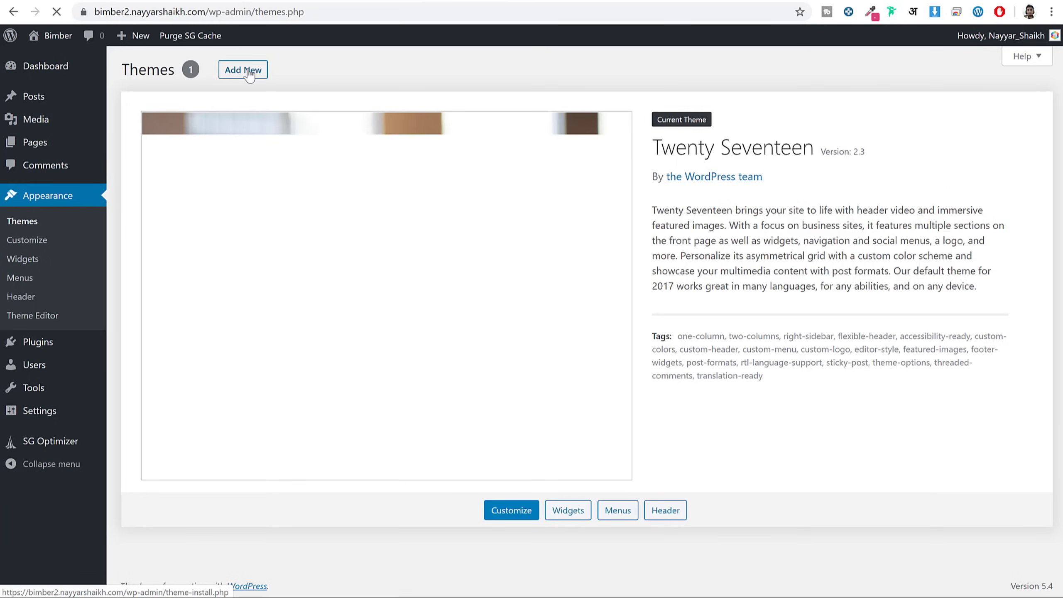
pyautogui.click(249, 73)
pyautogui.click(277, 71)
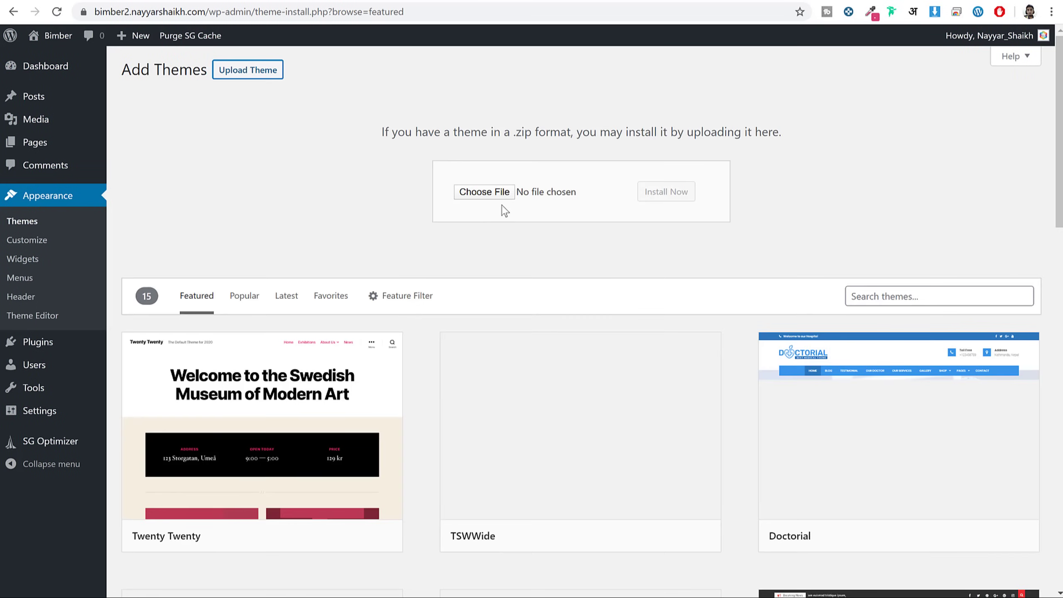
pyautogui.click(492, 196)
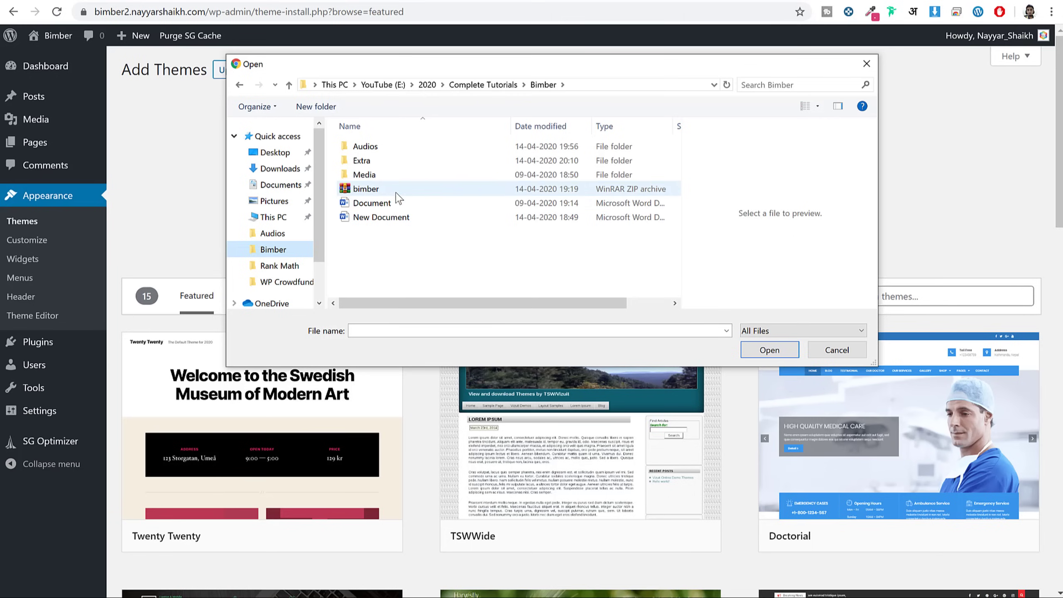
pyautogui.click(398, 193)
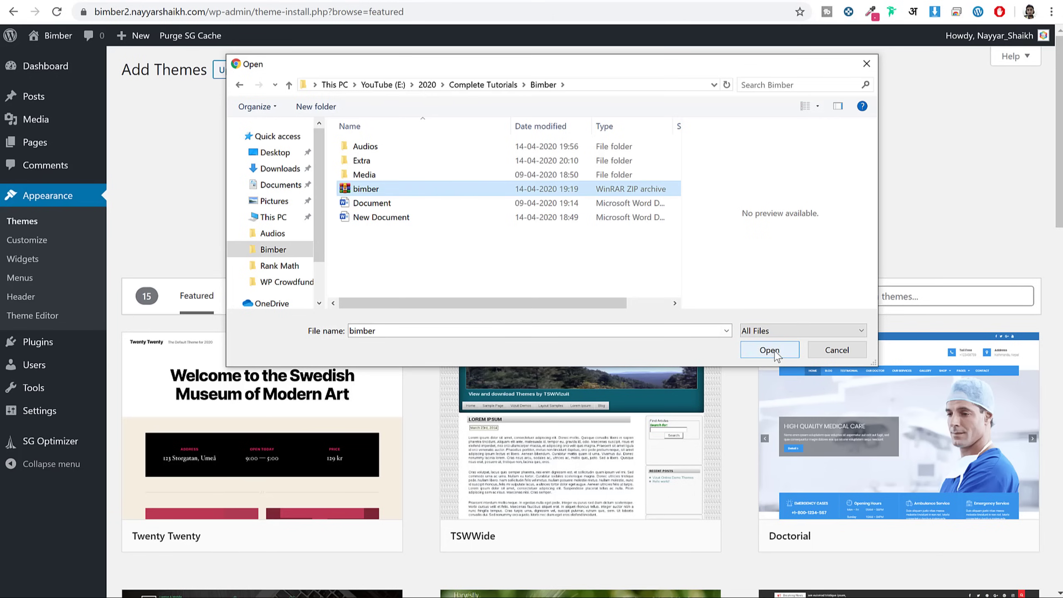
pyautogui.click(771, 350)
pyautogui.click(681, 193)
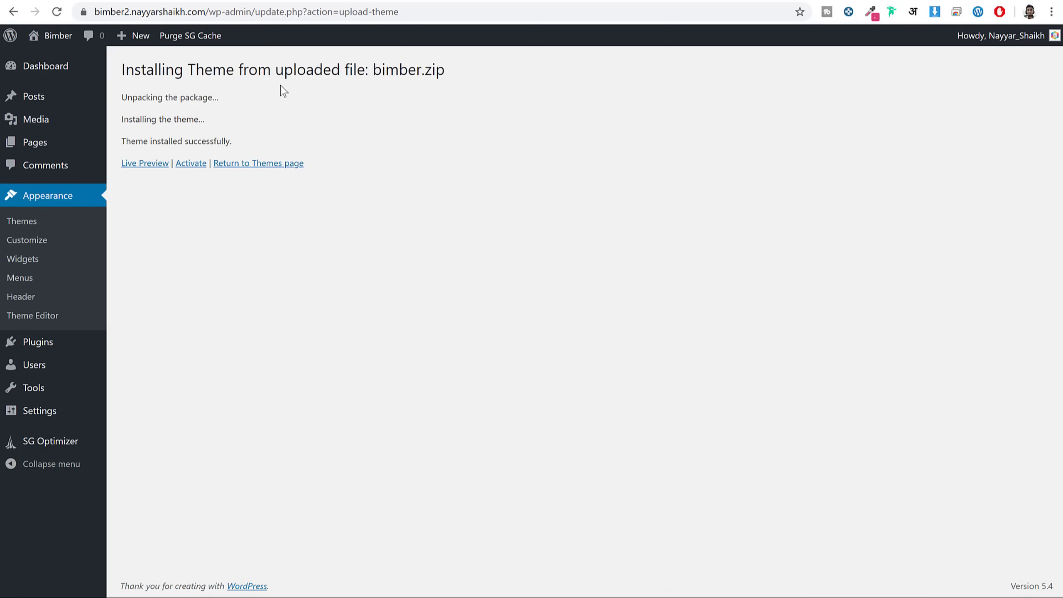
# Step: Activate Bimber and tick the Envato license confirmation on its Registration page
pyautogui.click(198, 166)
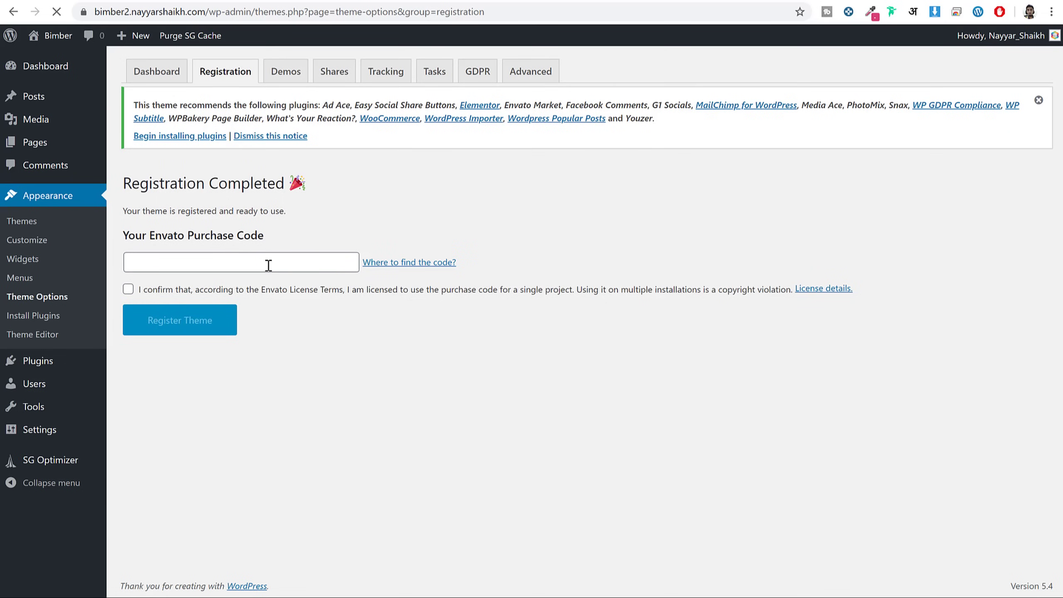
pyautogui.click(141, 290)
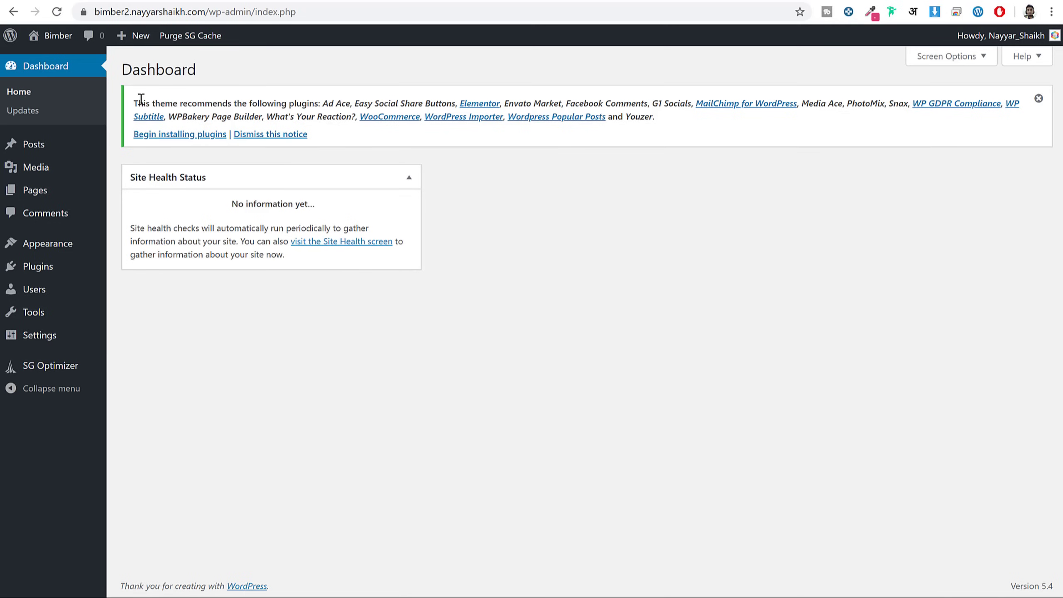
# Step: Open the list of the theme's recommended plugins to install
pyautogui.moveTo(141, 99); pyautogui.dragTo(260, 112)
pyautogui.click(273, 103)
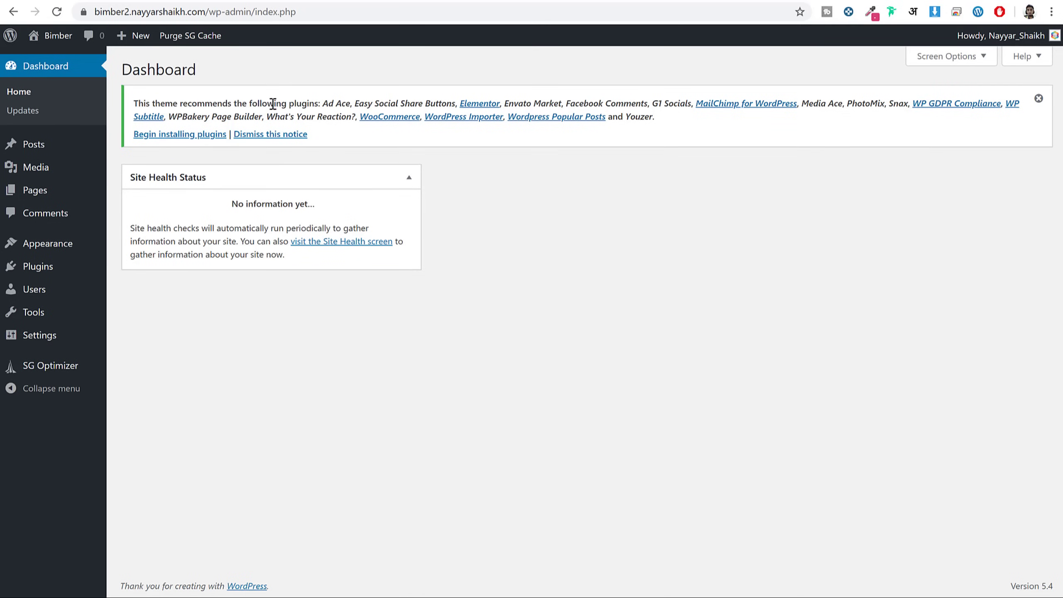
pyautogui.click(196, 135)
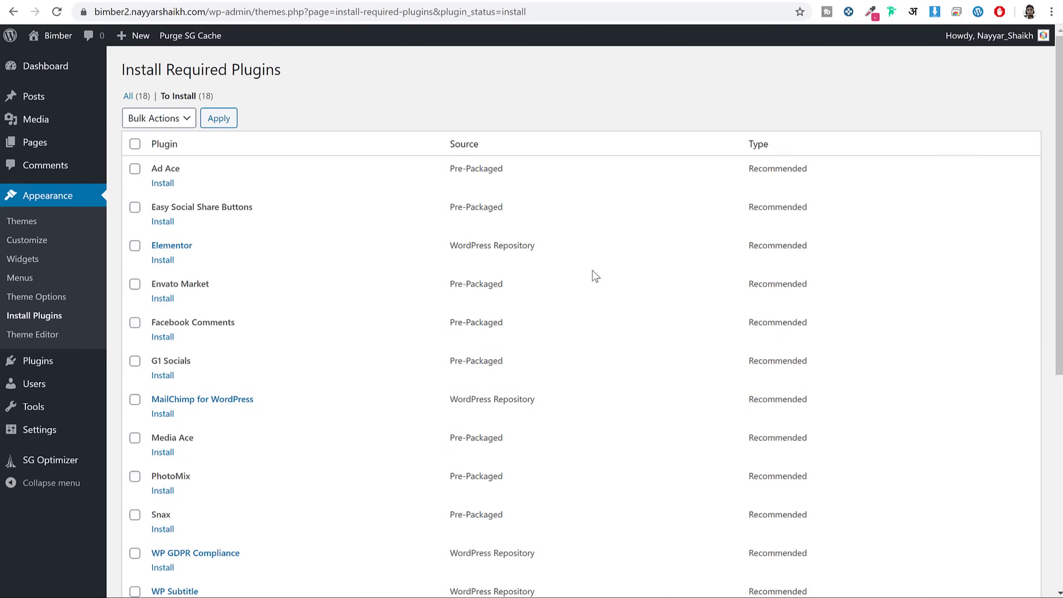
pyautogui.scroll(-10, 595, 277)
pyautogui.scroll(10, 592, 272)
# Step: Select every recommended plugin except WooCommerce and apply the bulk Install action
pyautogui.click(135, 144)
pyautogui.scroll(-1, 304, 266)
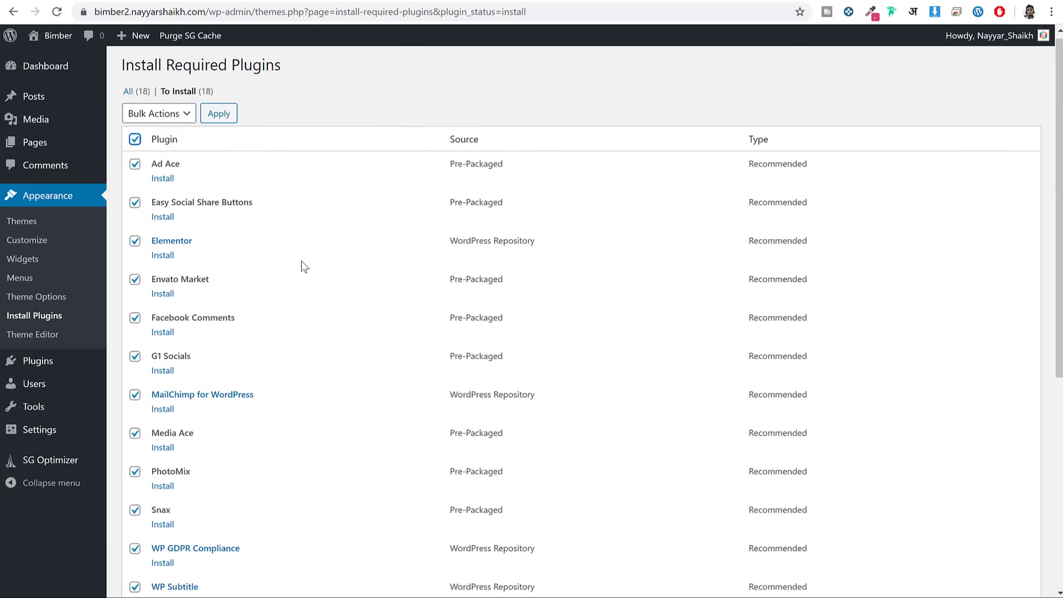
pyautogui.scroll(-8, 305, 267)
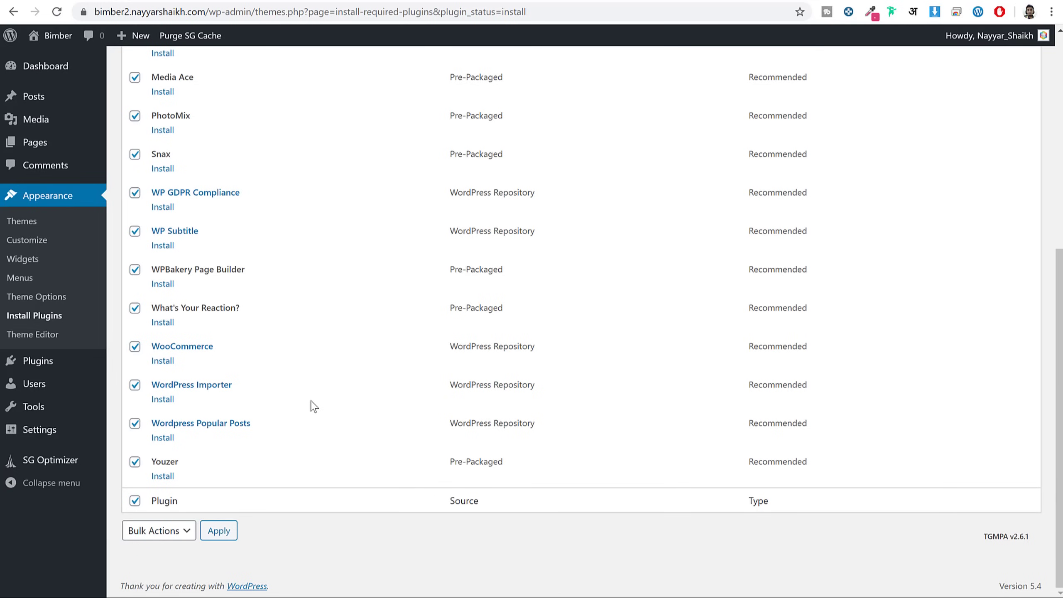
pyautogui.scroll(9, 313, 406)
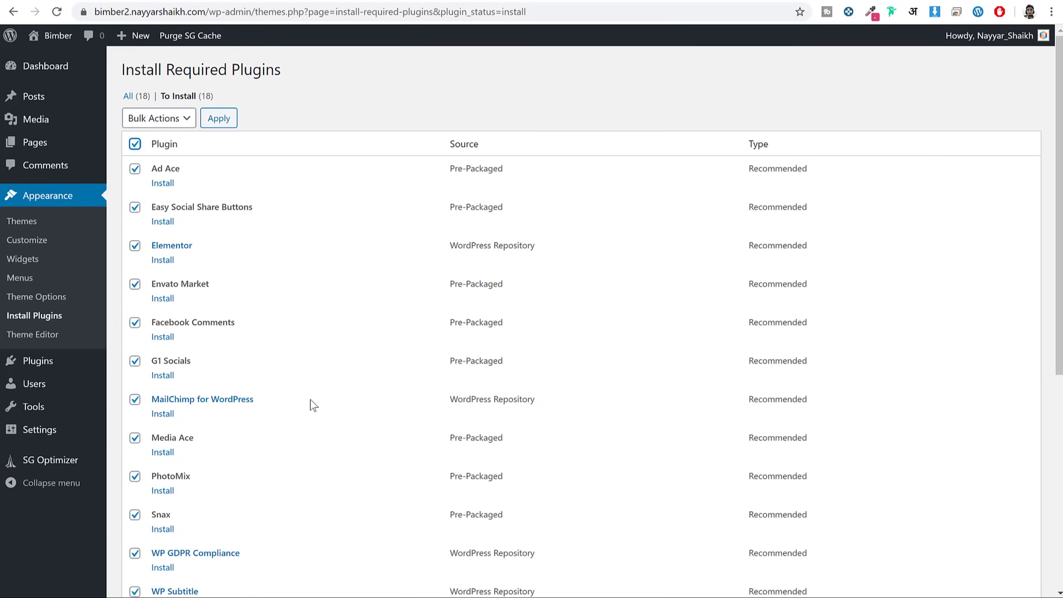
pyautogui.scroll(-8, 334, 398)
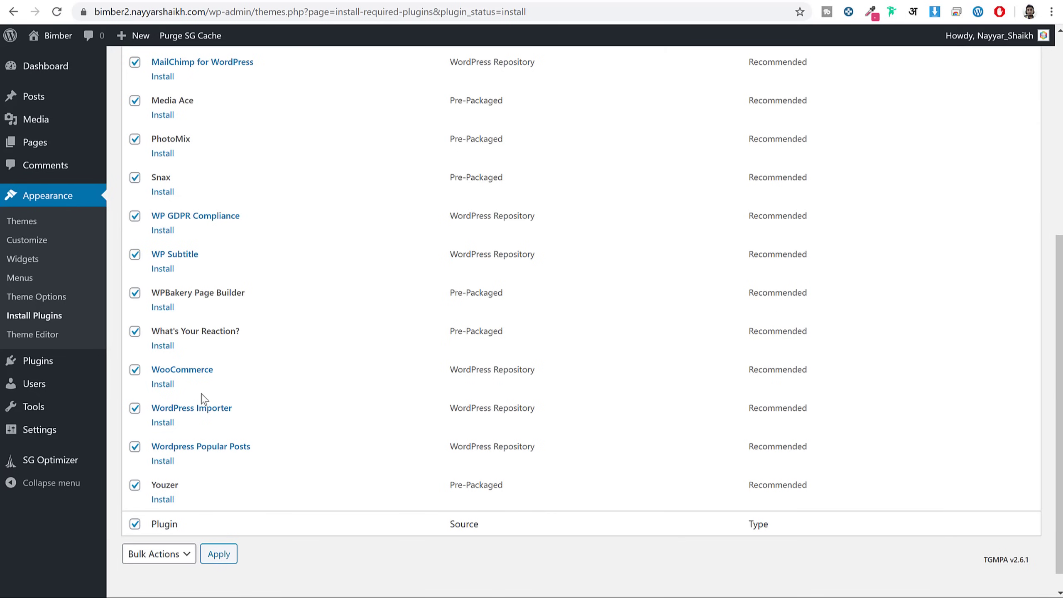
pyautogui.click(135, 369)
pyautogui.scroll(5, 416, 367)
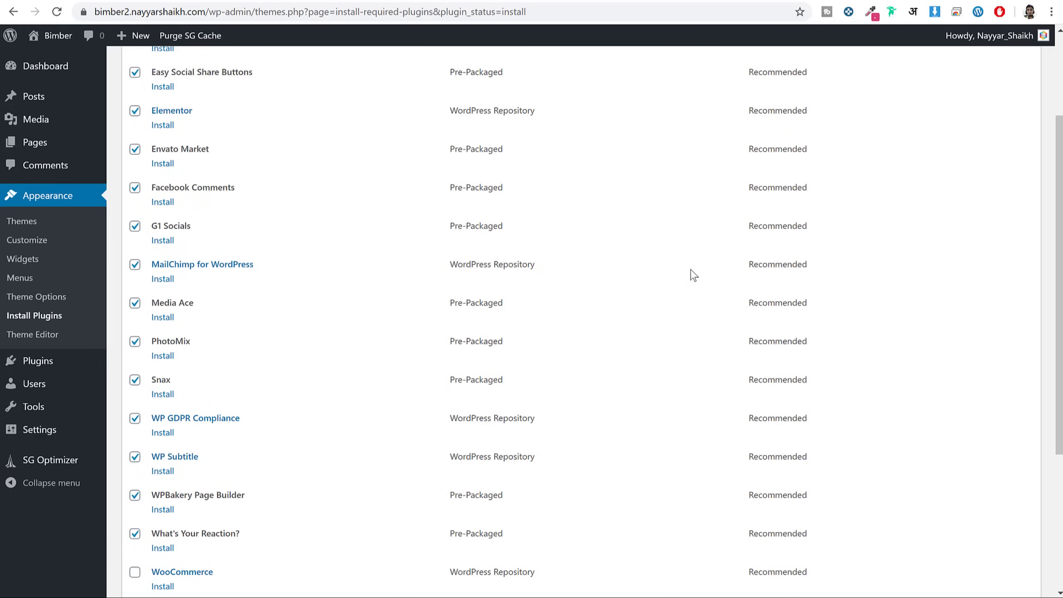
pyautogui.scroll(-6, 687, 274)
pyautogui.scroll(9, 676, 297)
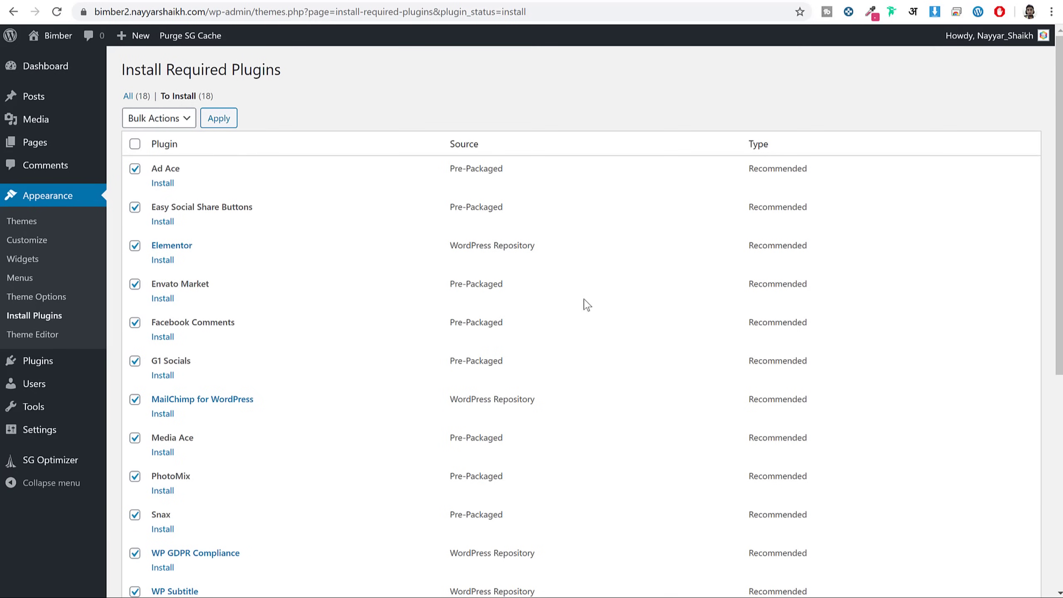
pyautogui.click(168, 121)
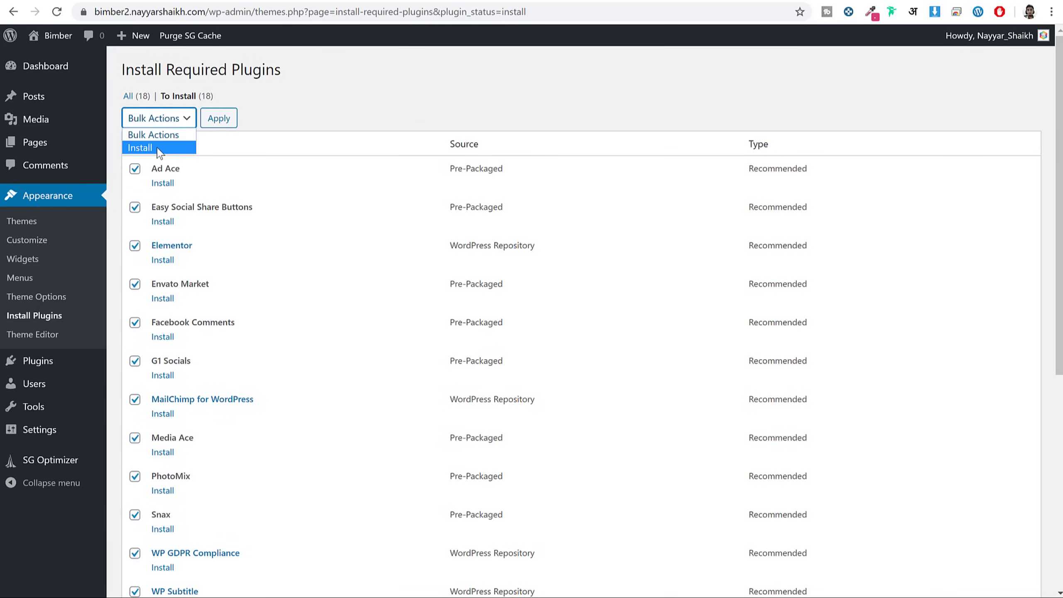
pyautogui.click(167, 148)
pyautogui.click(228, 125)
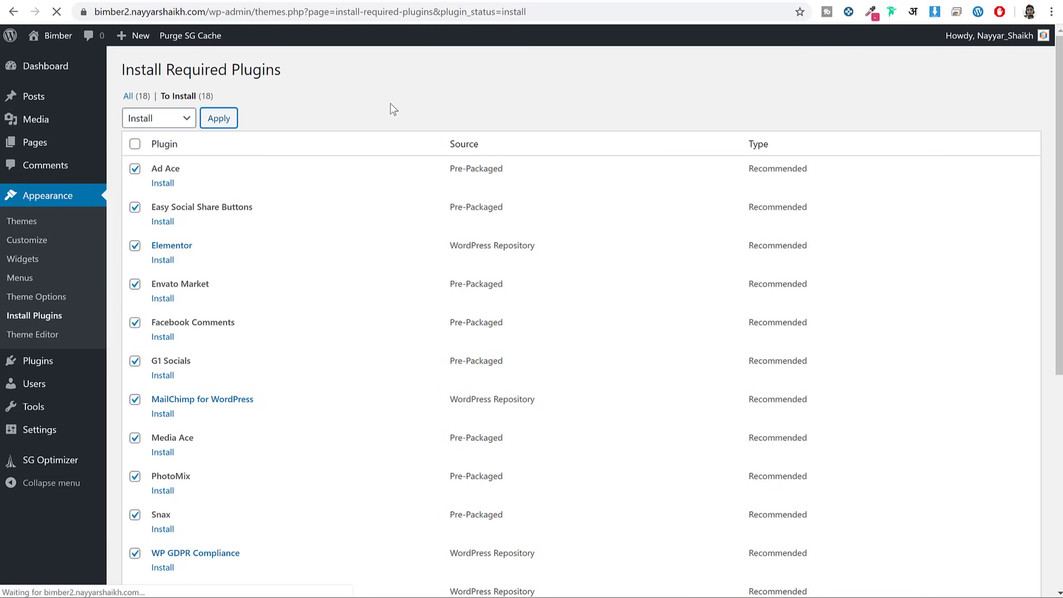
# Step: Follow the 17-plugin bulk install from Ad Ace through to the Youzer line
pyautogui.scroll(-10, 676, 231)
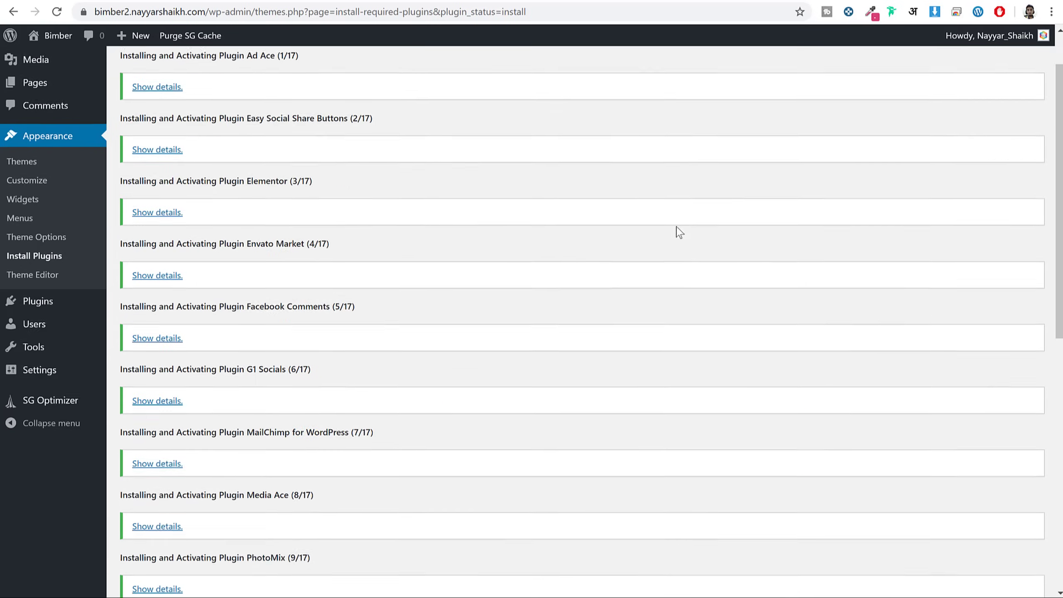
pyautogui.scroll(-2, 680, 228)
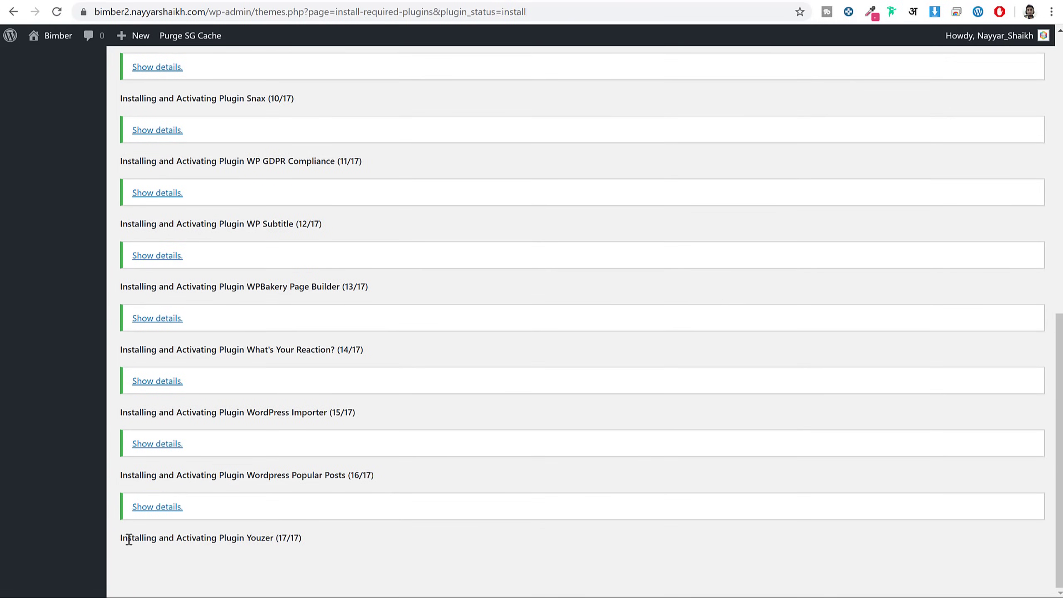
pyautogui.moveTo(126, 539); pyautogui.dragTo(290, 541)
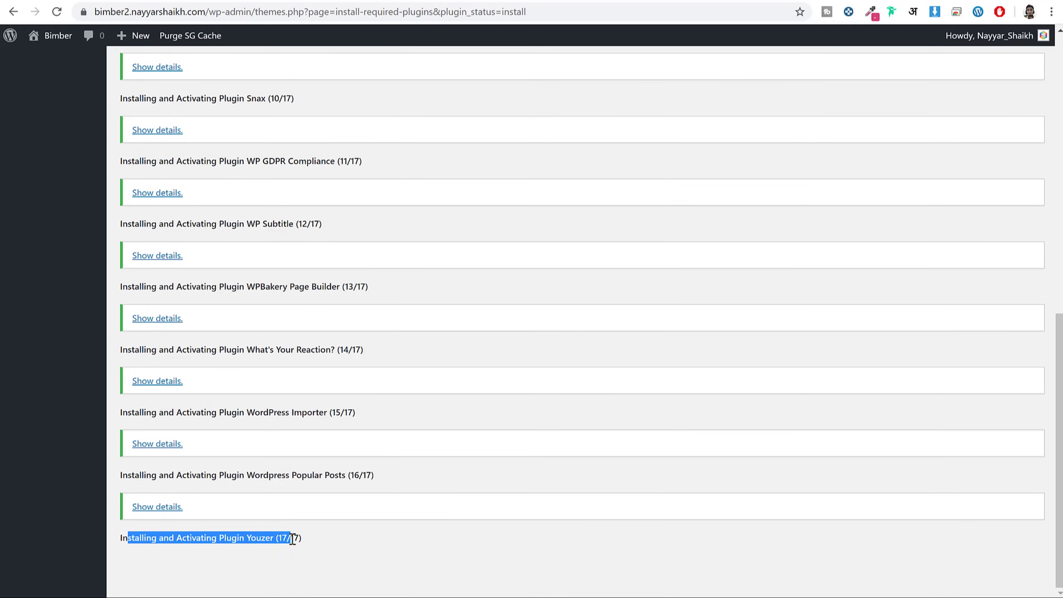
pyautogui.click(292, 538)
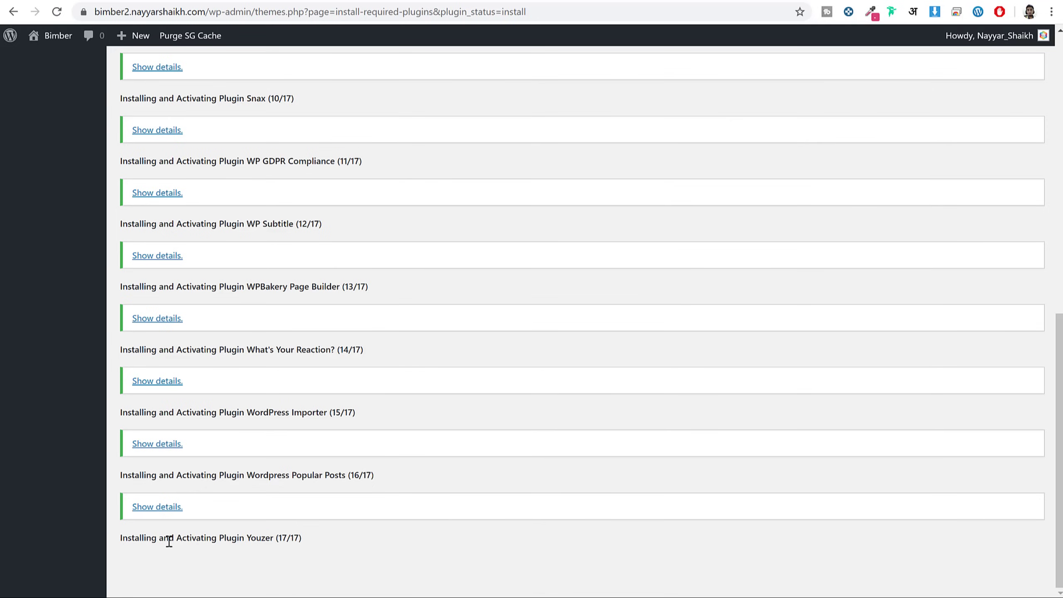
pyautogui.moveTo(143, 540); pyautogui.dragTo(316, 536)
pyautogui.click(245, 540)
pyautogui.click(316, 537)
pyautogui.scroll(12, 317, 532)
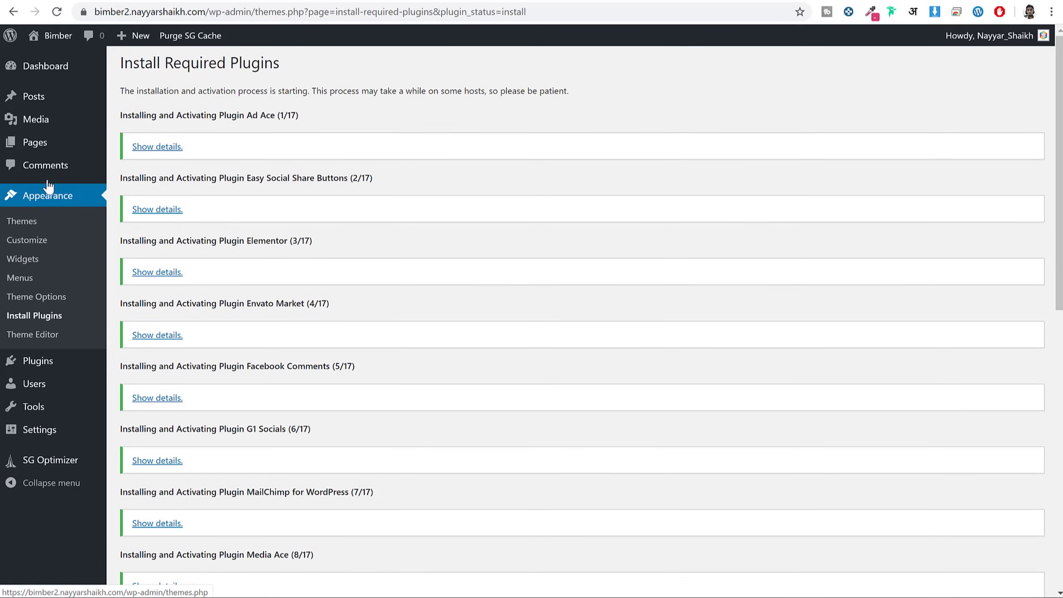
# Step: Review the 19 installed plugins, with Youzer inactive, then go to Plugins > Add New
pyautogui.click(34, 369)
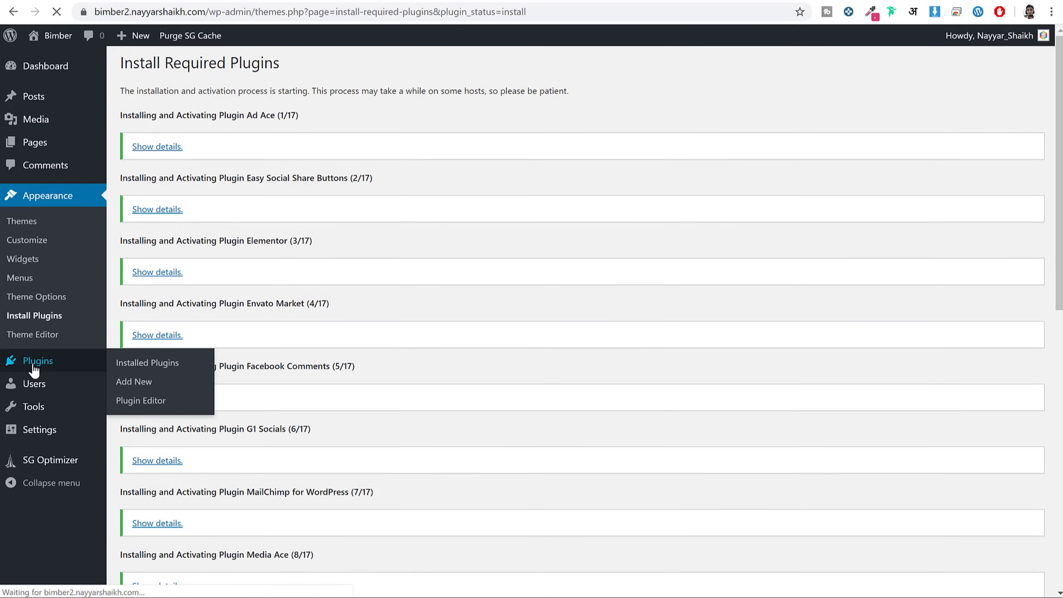
pyautogui.scroll(-5, 632, 184)
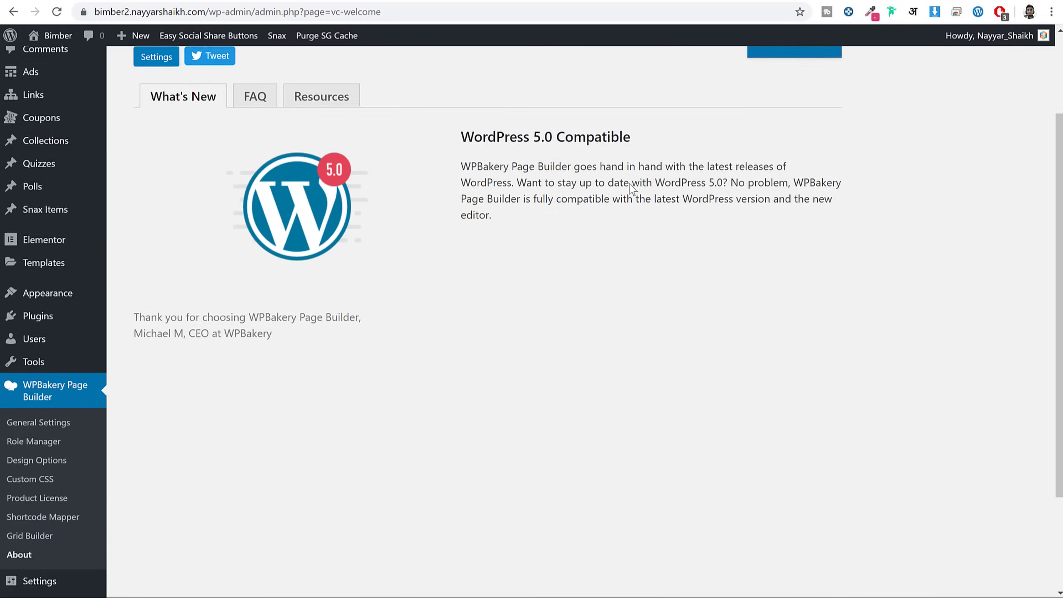
pyautogui.scroll(5, 634, 185)
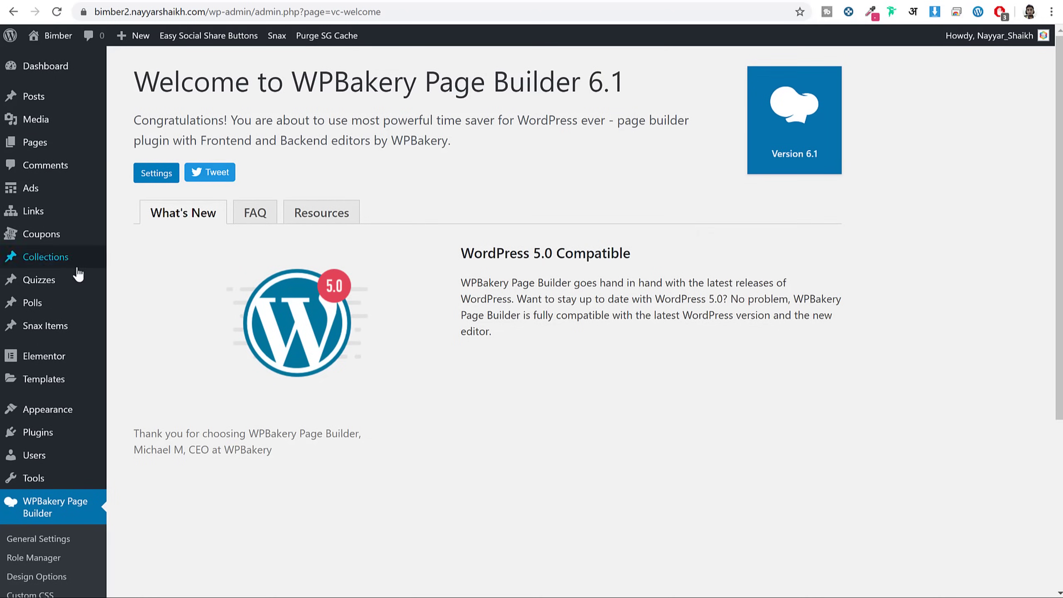
pyautogui.scroll(-5, 46, 251)
pyautogui.moveTo(52, 232)
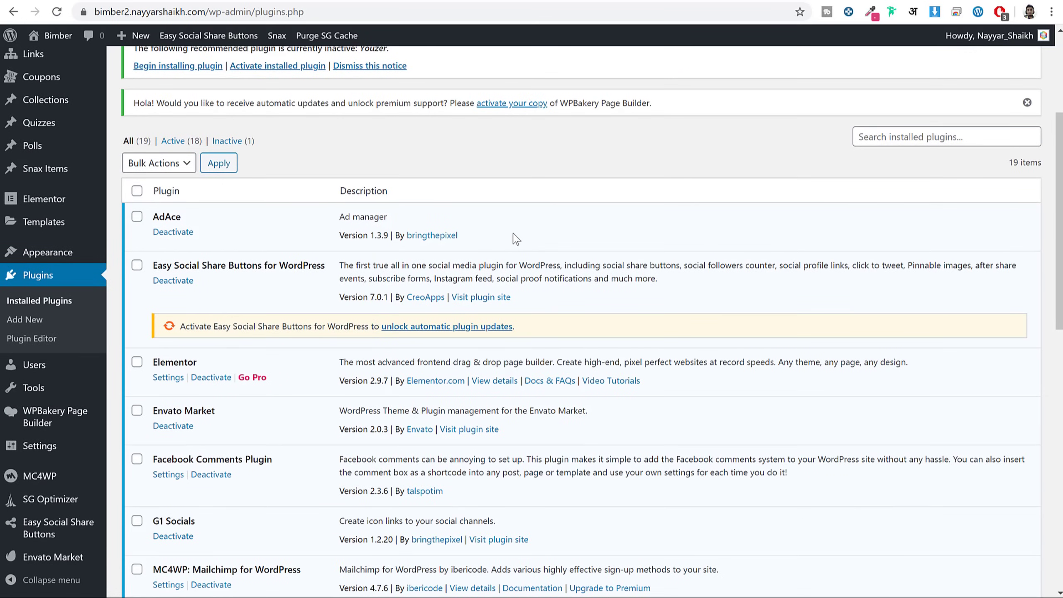
pyautogui.scroll(-10, 596, 184)
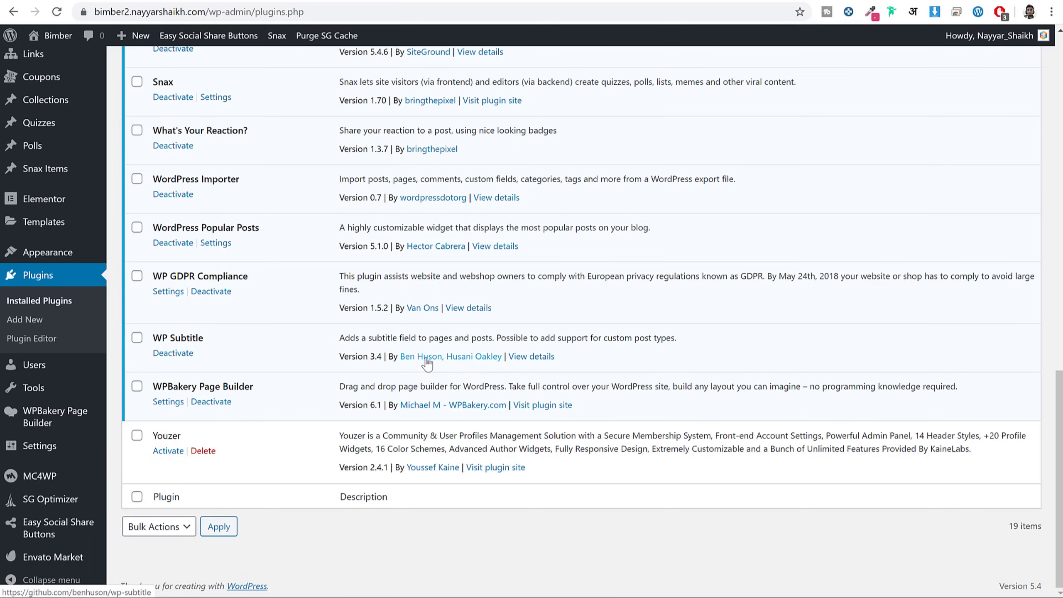
pyautogui.scroll(12, 427, 364)
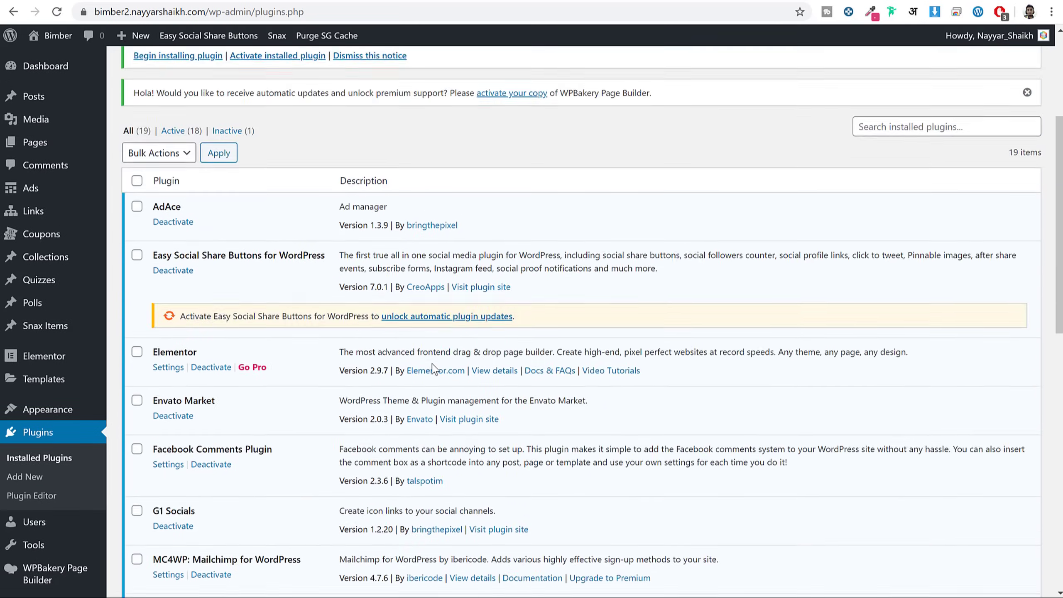
pyautogui.scroll(5, 433, 368)
pyautogui.click(216, 69)
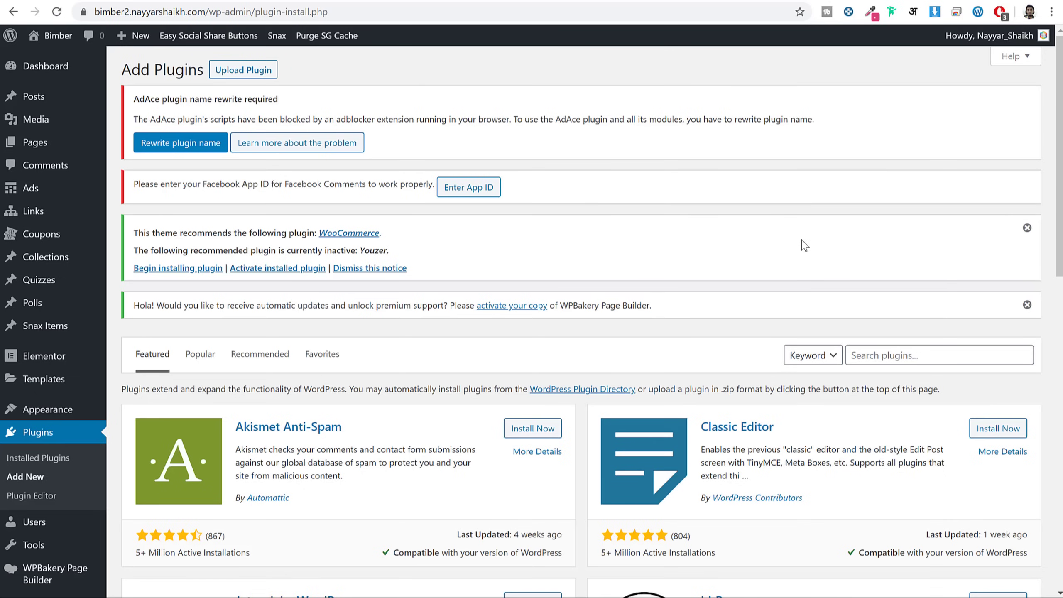
# Step: Search the plugin directory for 'buddypress' and install BuddyPress
pyautogui.scroll(-6, 783, 238)
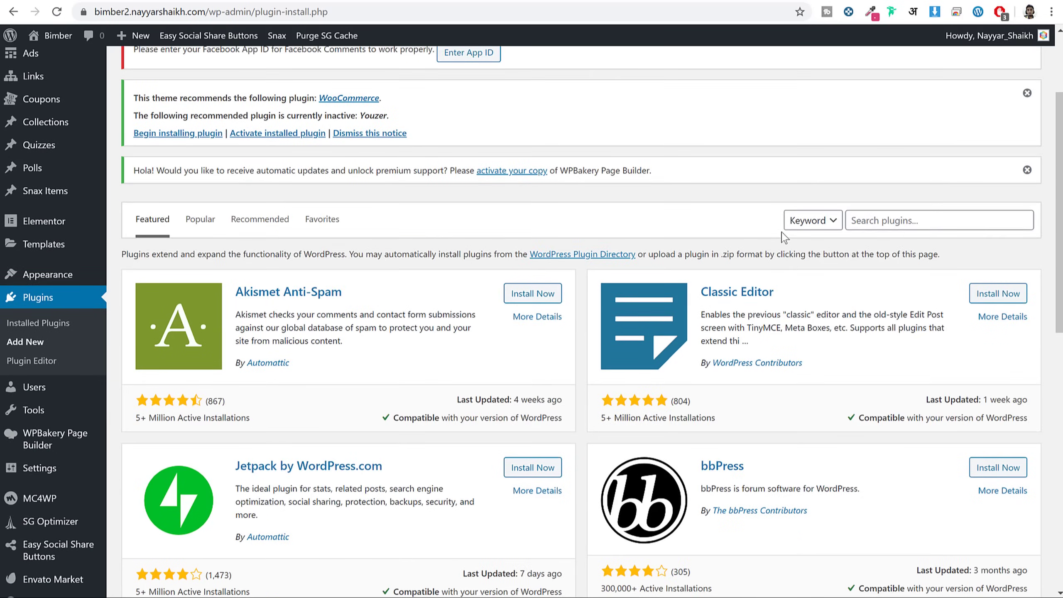
pyautogui.scroll(-3, 801, 364)
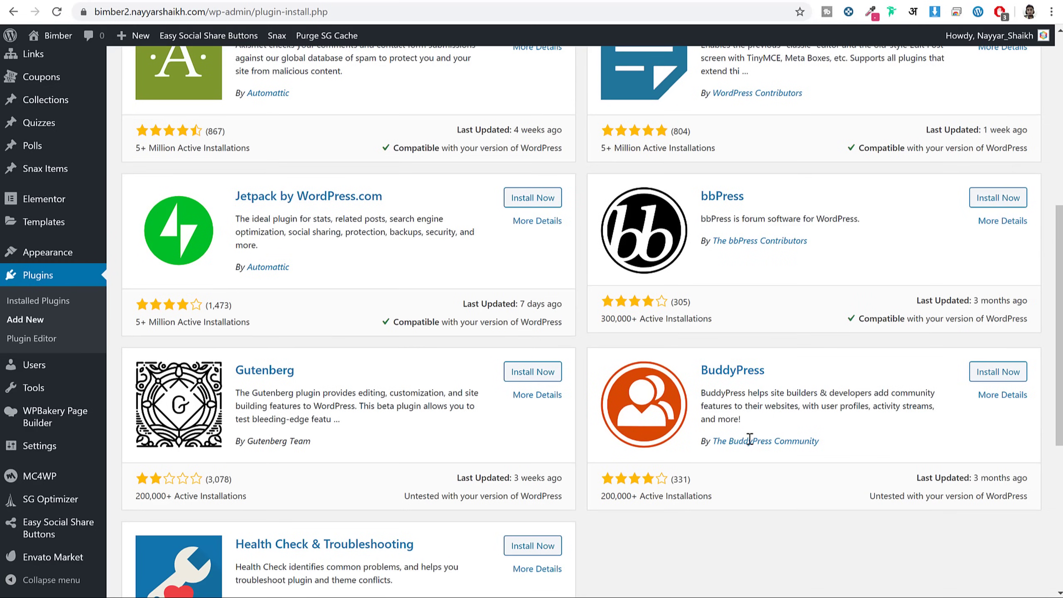
pyautogui.scroll(9, 749, 439)
pyautogui.click(893, 351)
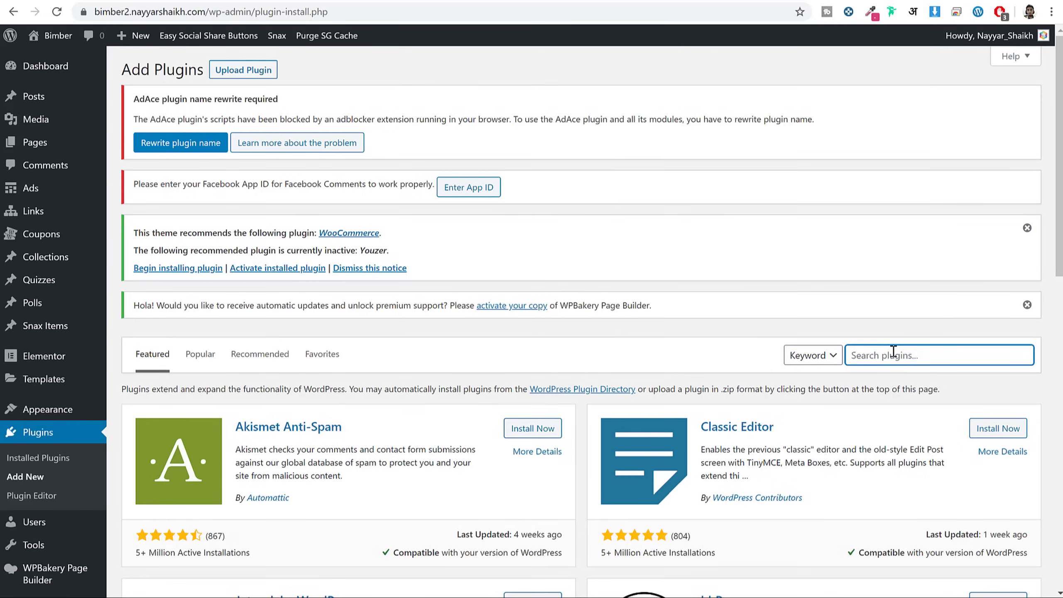
pyautogui.write('buddypress')
pyautogui.scroll(-3, 375, 312)
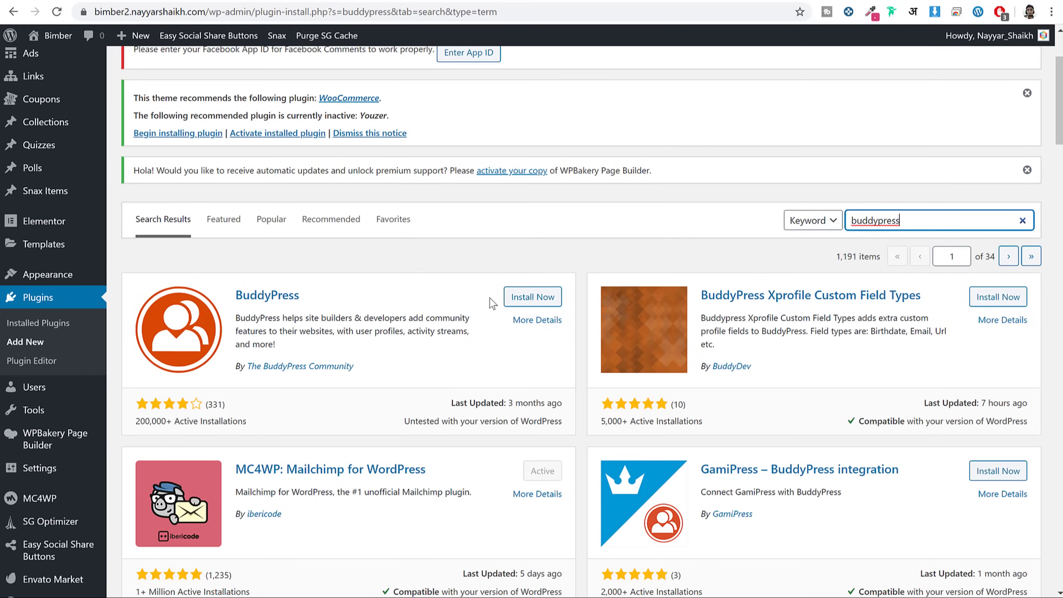
pyautogui.click(521, 298)
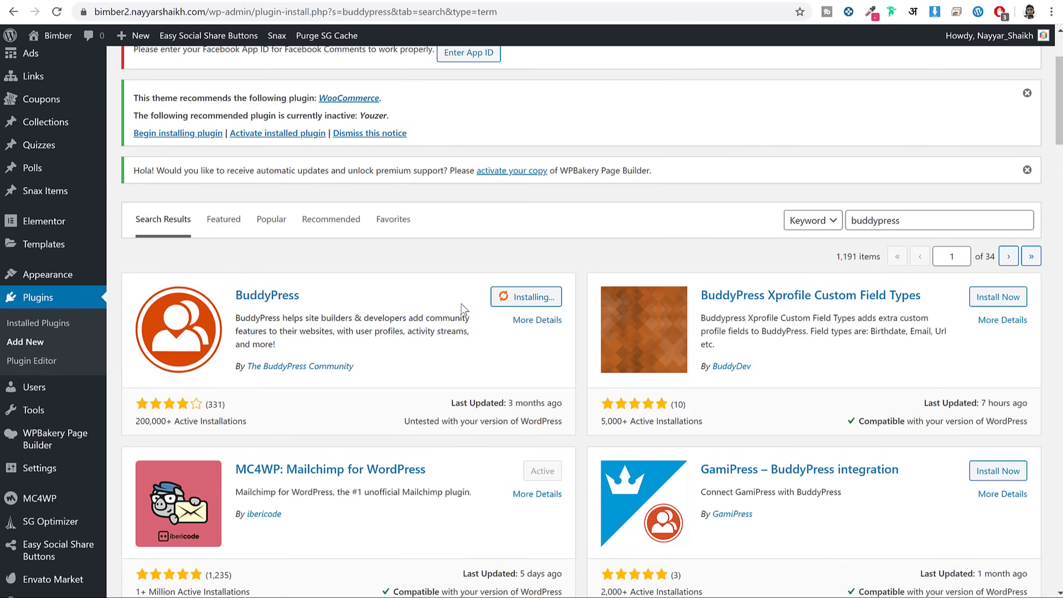
# Step: Activate BuddyPress 5.1.2 and close its welcome screen
pyautogui.click(519, 298)
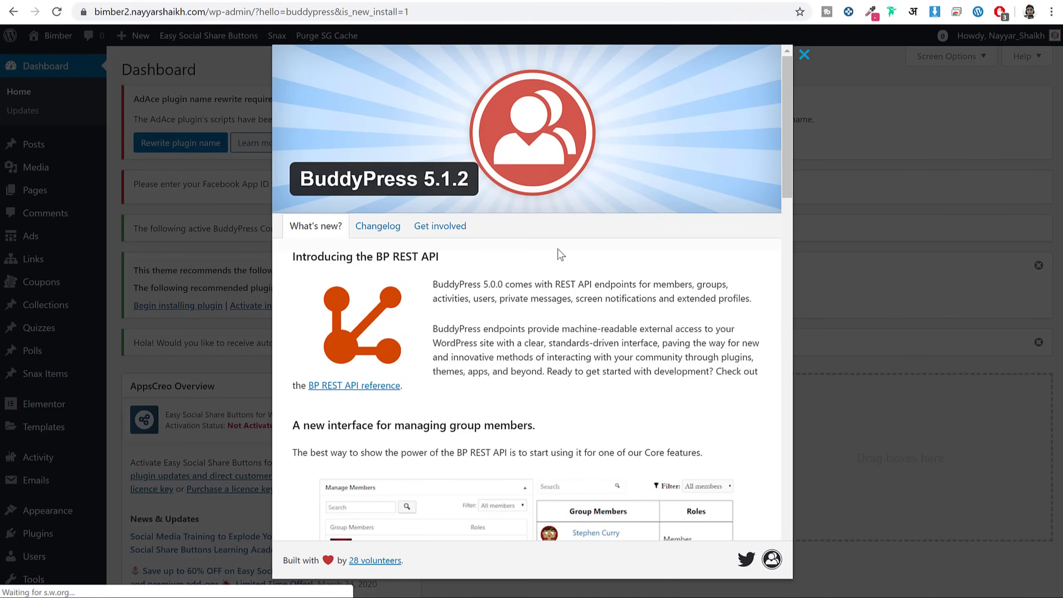
pyautogui.scroll(-5, 641, 259)
pyautogui.scroll(5, 641, 259)
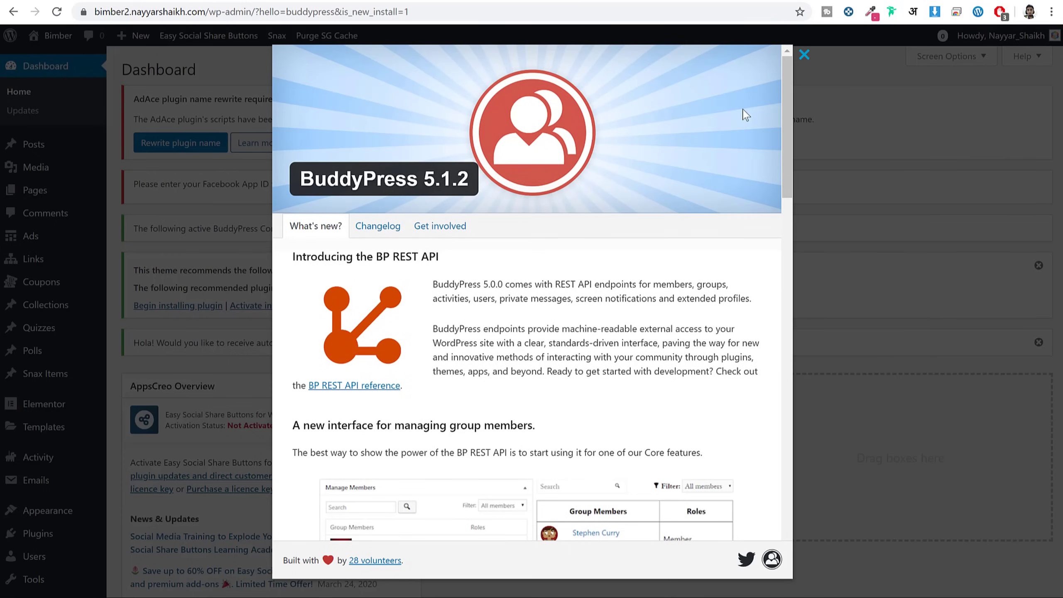
pyautogui.click(804, 54)
pyautogui.scroll(-3, 109, 353)
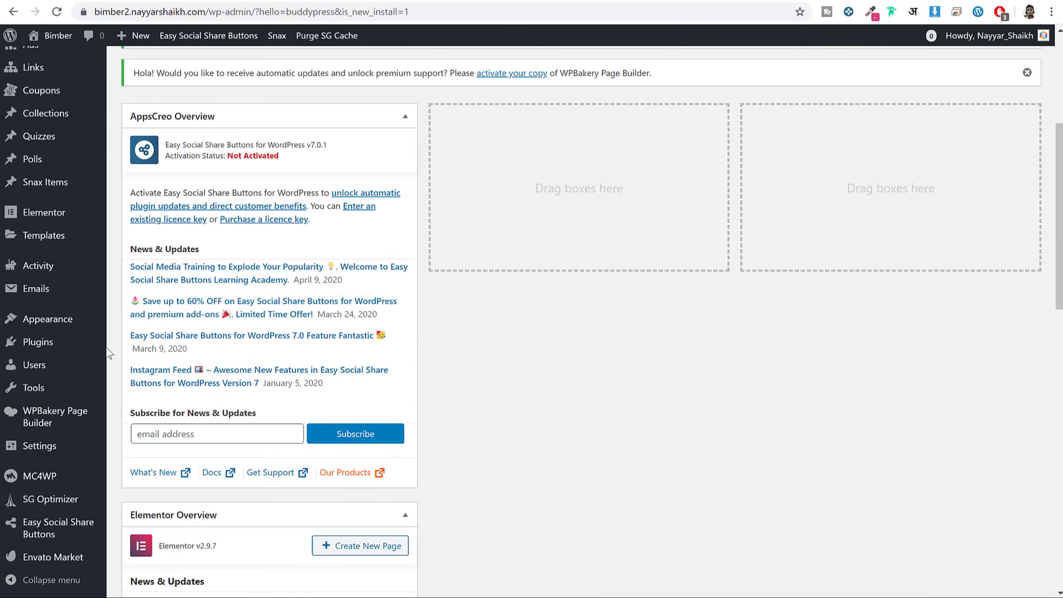
# Step: Activate Youzer from the Installed Plugins list
pyautogui.click(66, 352)
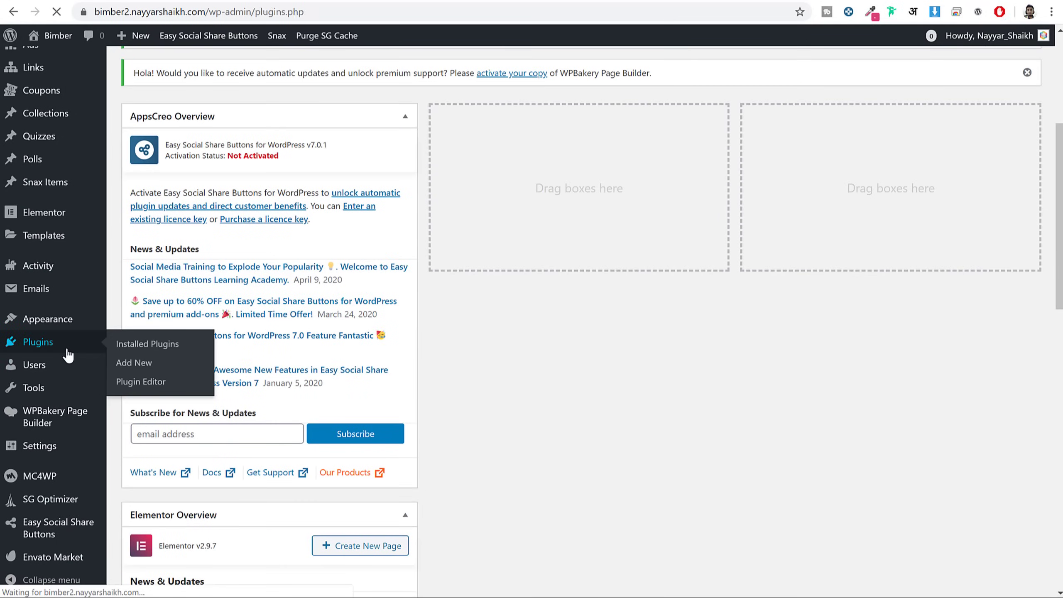
pyautogui.scroll(-5, 479, 300)
pyautogui.scroll(-5, 480, 303)
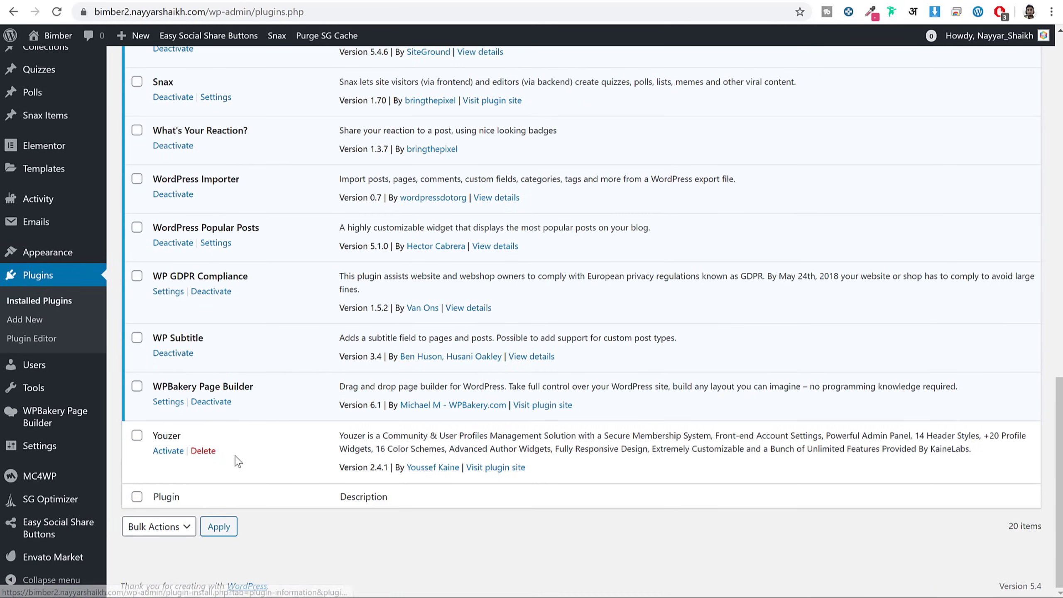
pyautogui.click(167, 452)
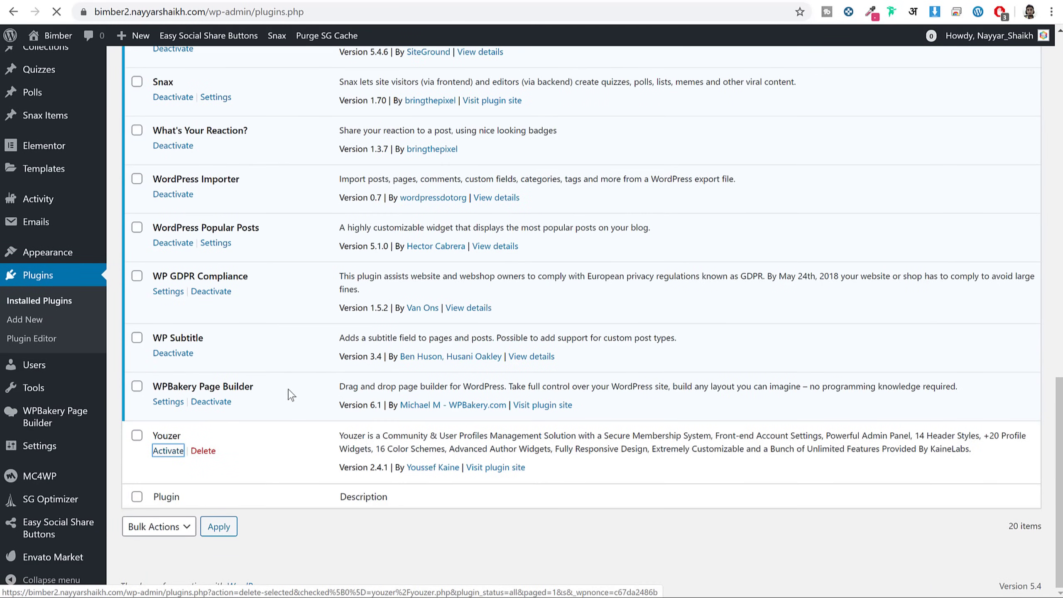
pyautogui.scroll(-6, 638, 313)
pyautogui.scroll(5, 641, 390)
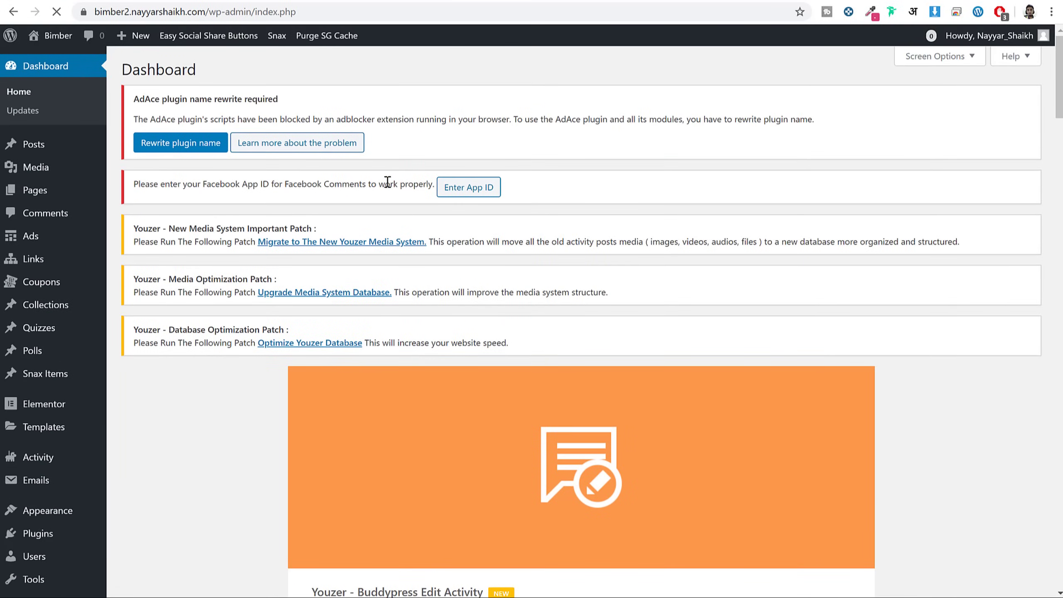
# Step: Set AdBlock to 'Don't run on this page' for the dashboard
pyautogui.click(1000, 12)
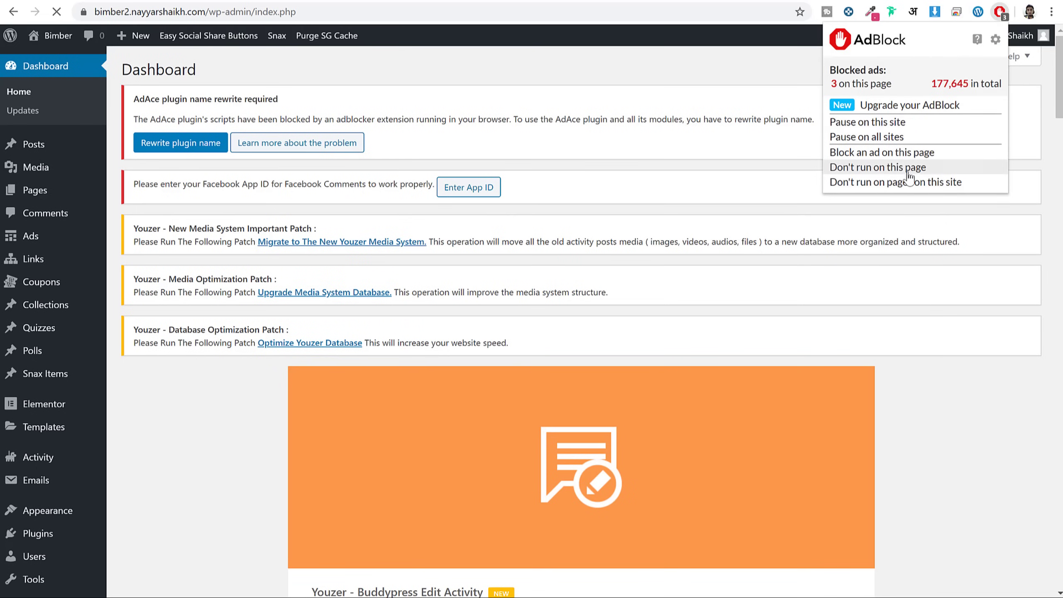
pyautogui.click(891, 168)
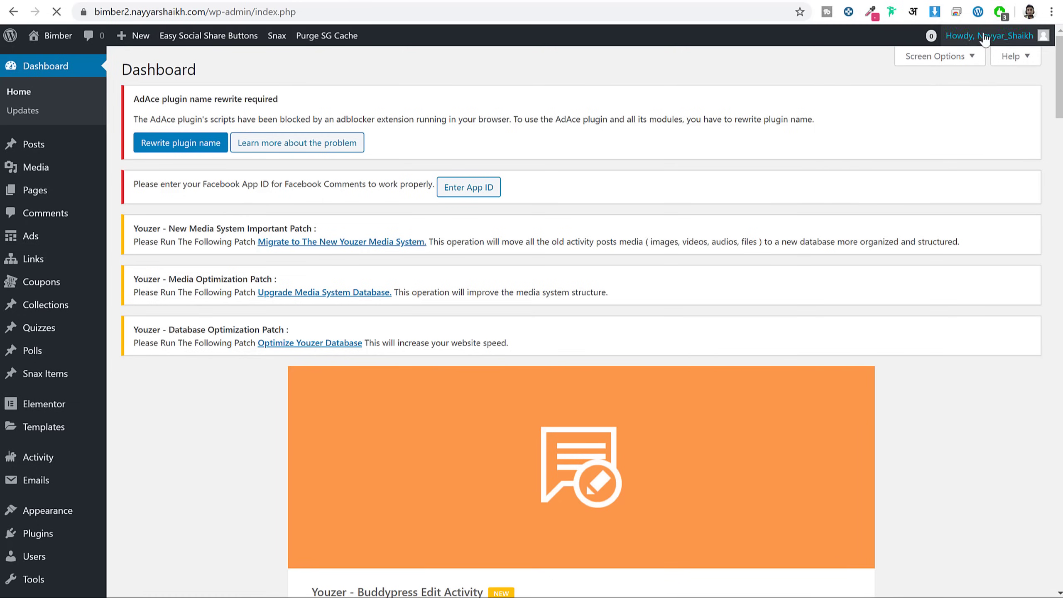
pyautogui.click(1000, 12)
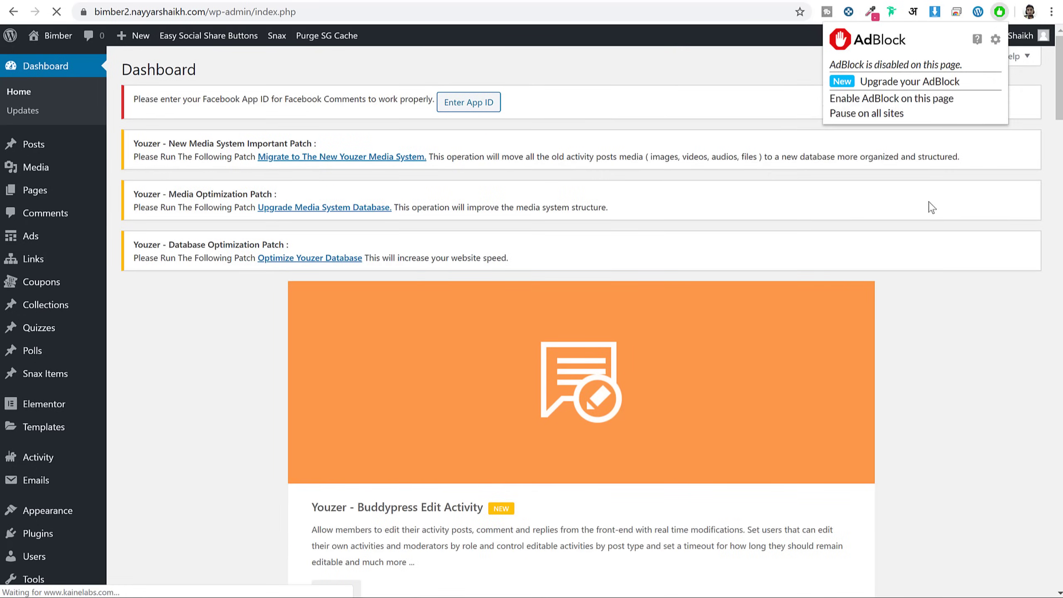
pyautogui.click(930, 202)
pyautogui.scroll(-10, 527, 299)
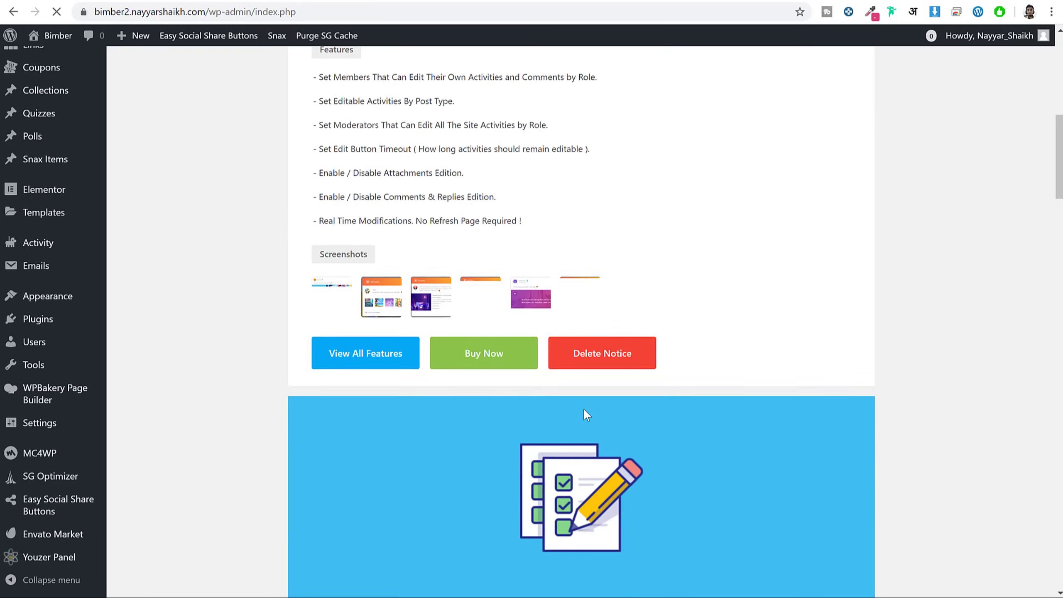
pyautogui.scroll(10, 583, 408)
# Step: Run Youzer's media migration and media upgrade patches, then return to the Dashboard
pyautogui.click(328, 258)
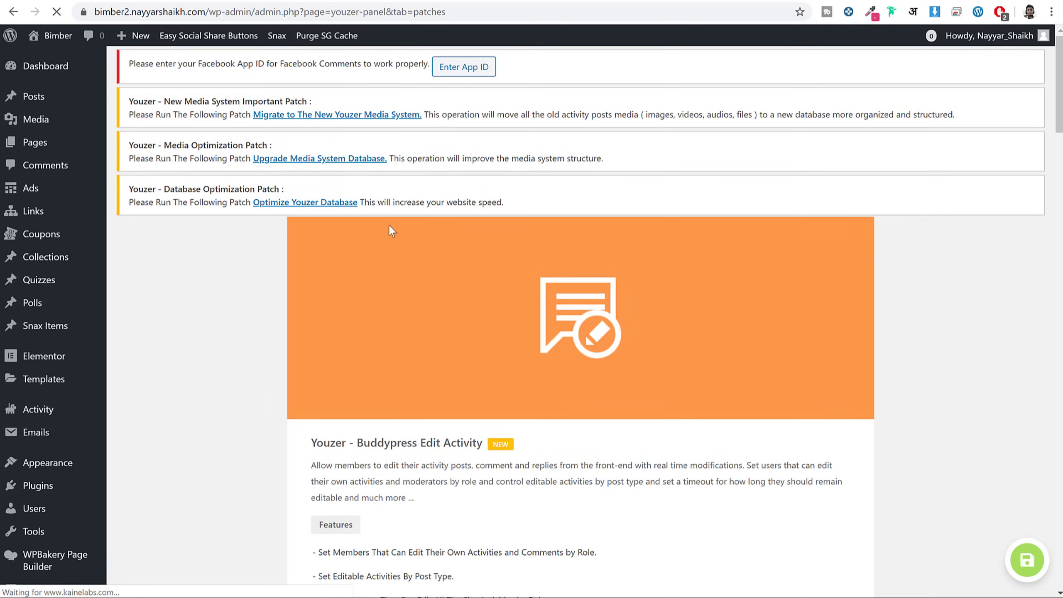
pyautogui.click(351, 165)
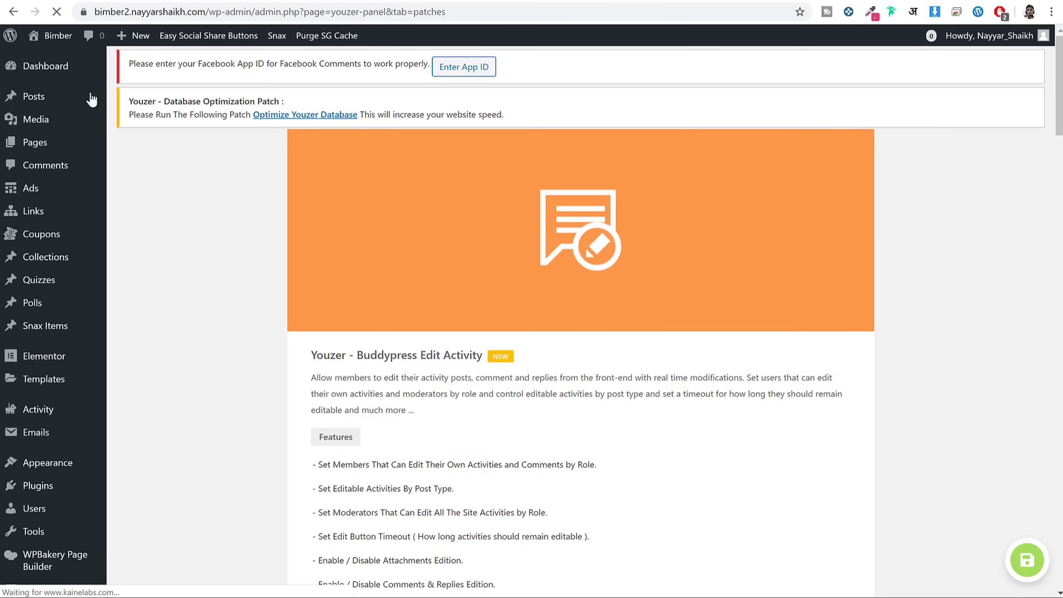
pyautogui.click(18, 69)
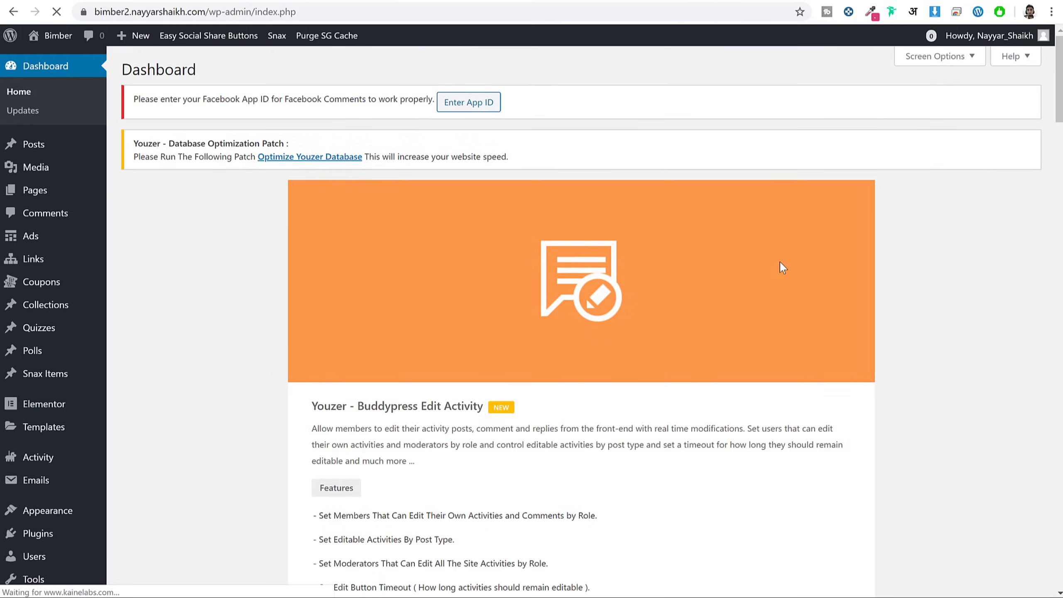
pyautogui.scroll(-10, 781, 263)
pyautogui.scroll(-10, 787, 310)
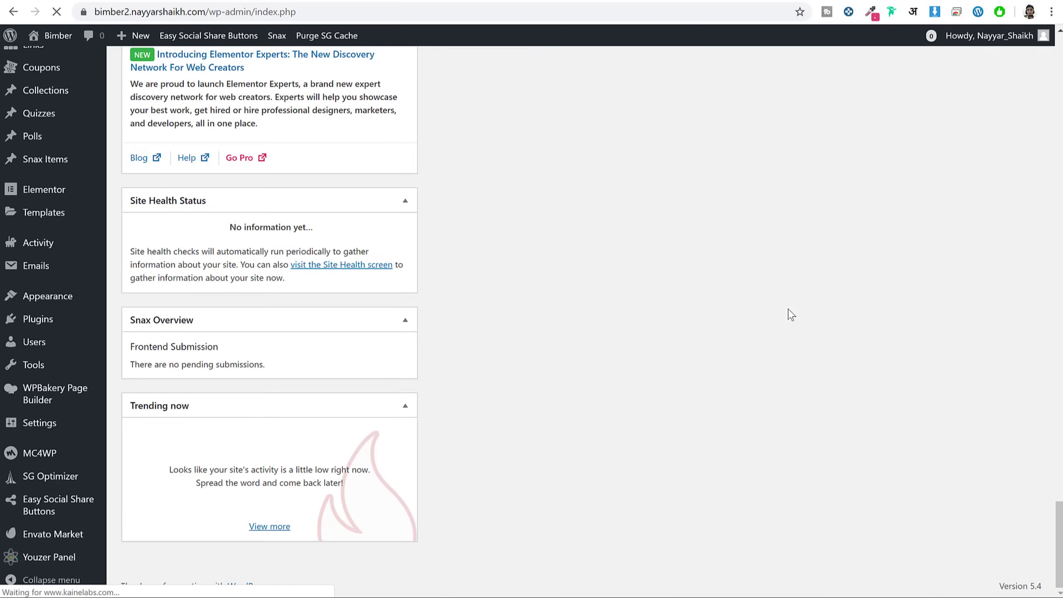
pyautogui.scroll(20, 790, 313)
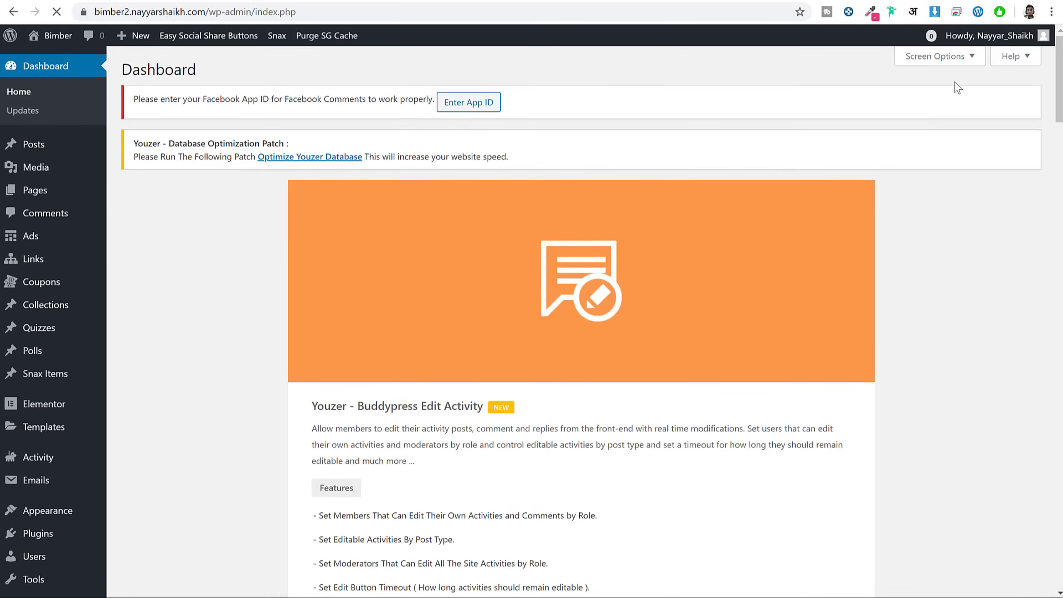
# Step: In Screen Options, hide the AppsCreo, Elementor, Snax and Trending now boxes; show WordPress Events and News
pyautogui.click(959, 57)
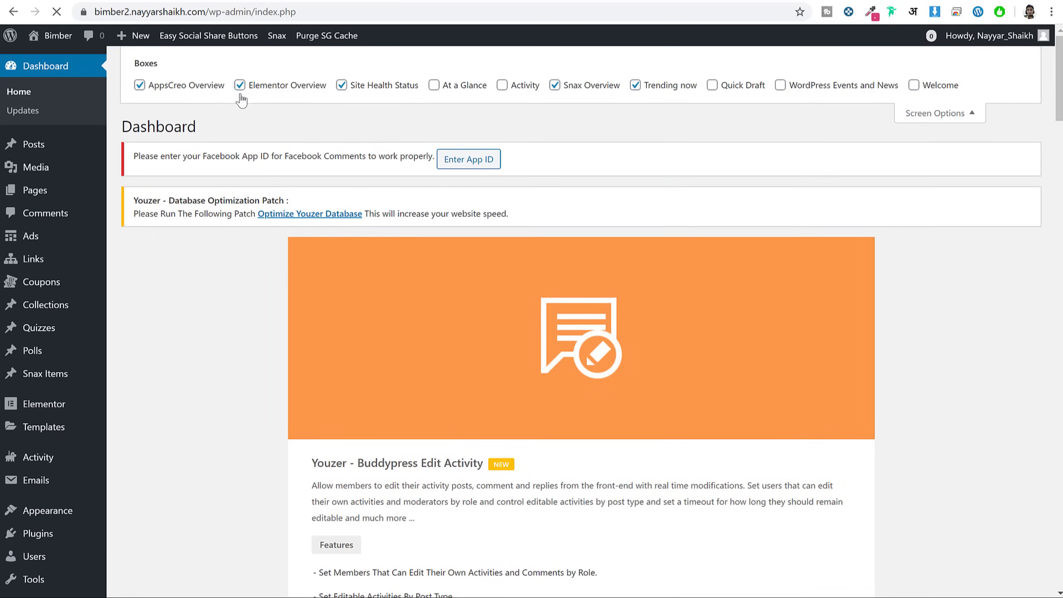
pyautogui.click(275, 87)
pyautogui.click(598, 87)
pyautogui.click(670, 86)
pyautogui.click(755, 88)
pyautogui.click(836, 88)
pyautogui.click(712, 85)
pyautogui.click(147, 89)
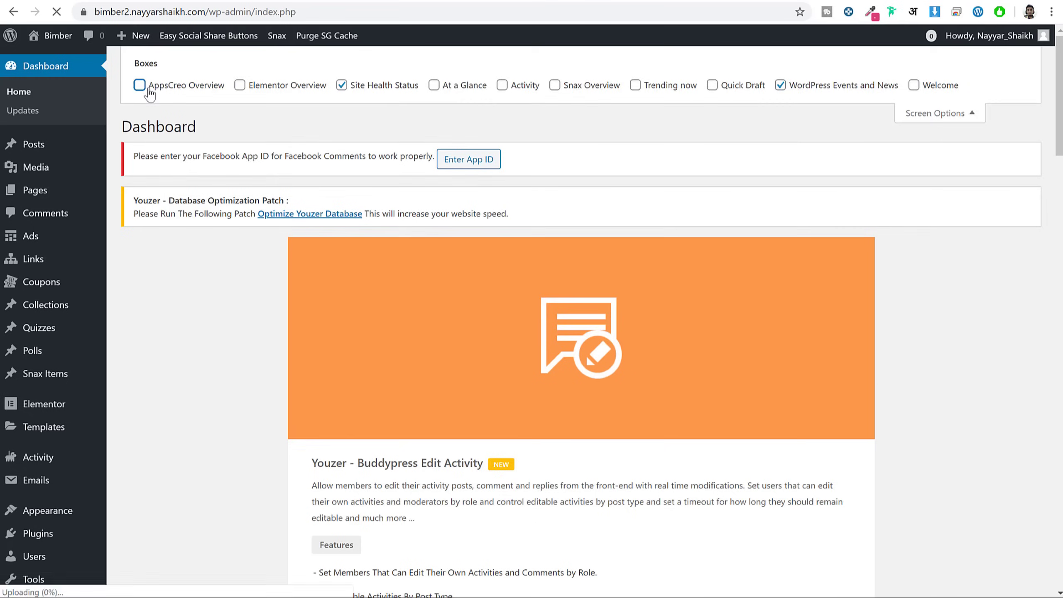
pyautogui.scroll(-12, 925, 202)
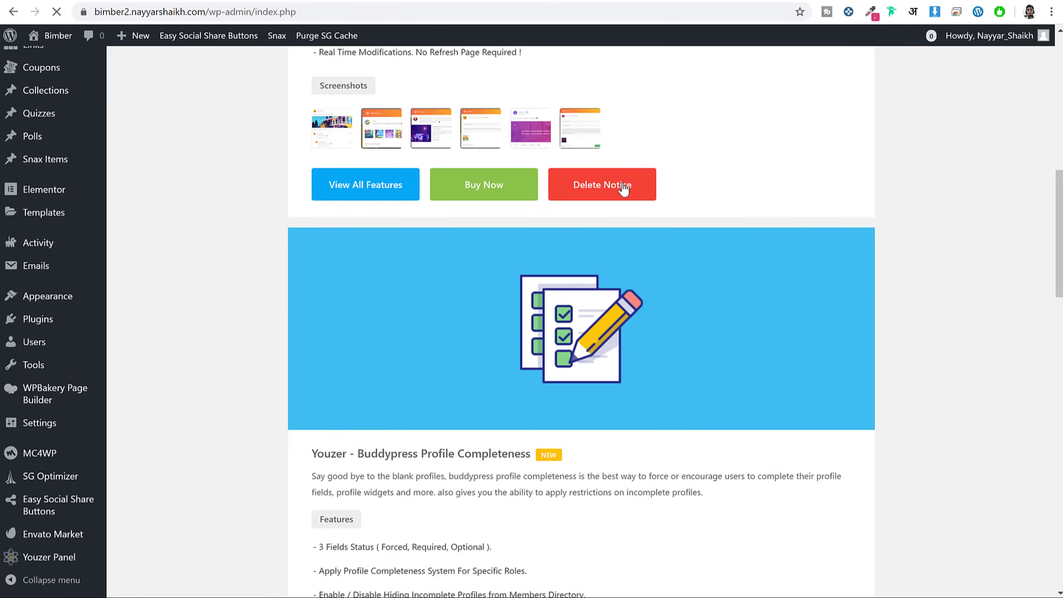
# Step: Delete the Edit Activity, Profile Completeness and Moderation Youzer promos and dismiss the WooCommerce notice
pyautogui.click(625, 186)
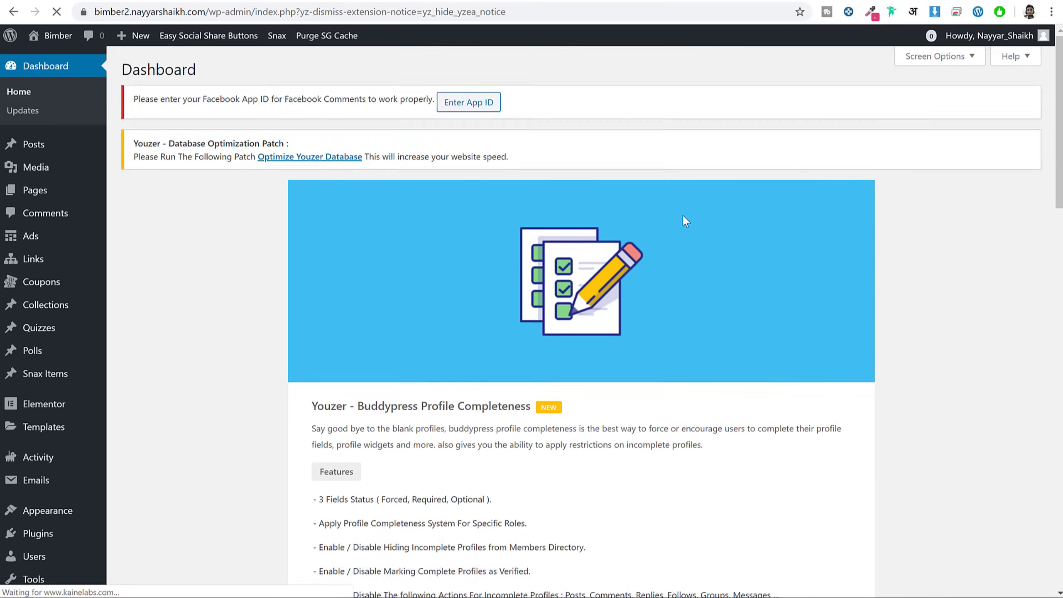
pyautogui.scroll(-10, 683, 215)
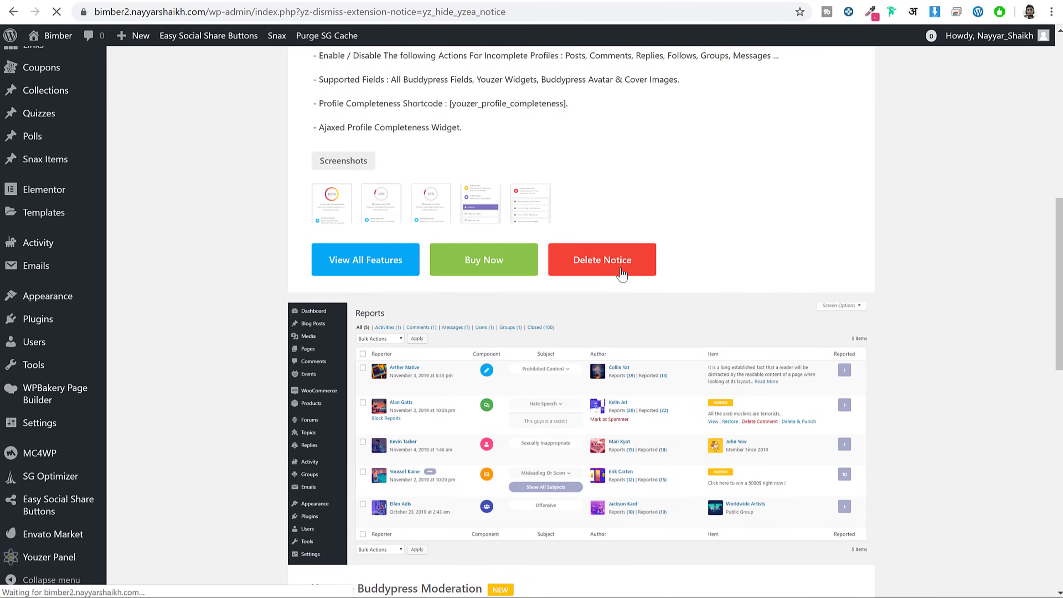
pyautogui.click(623, 272)
pyautogui.scroll(-10, 628, 261)
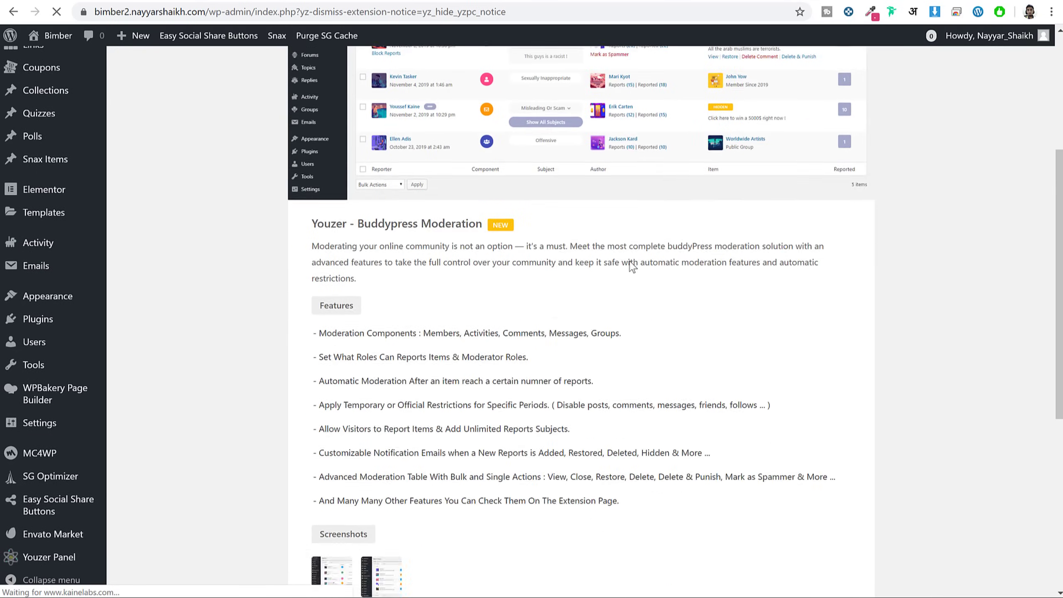
pyautogui.click(597, 335)
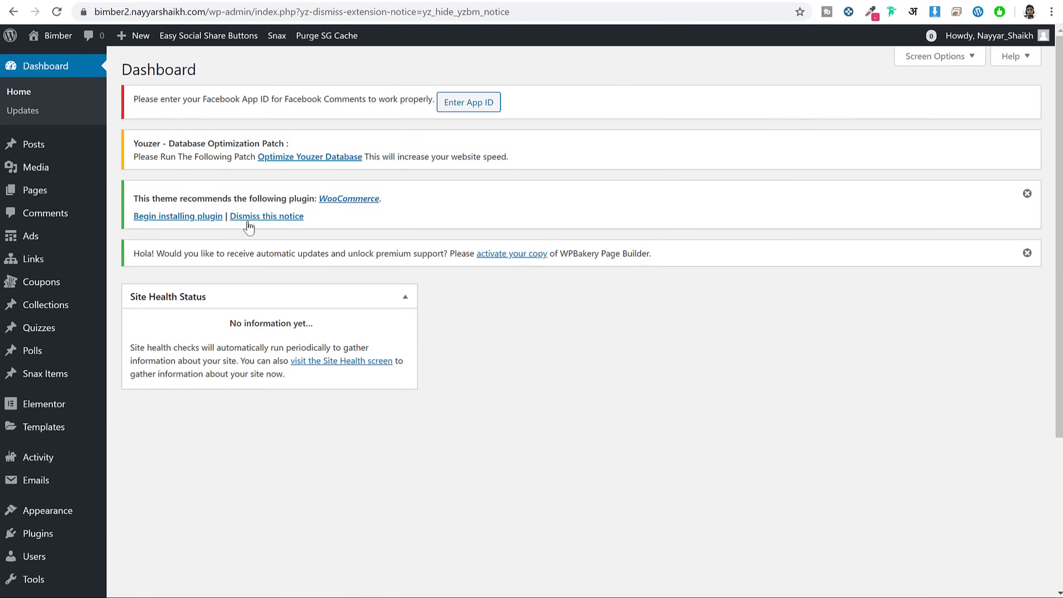
pyautogui.moveTo(155, 198); pyautogui.dragTo(312, 196)
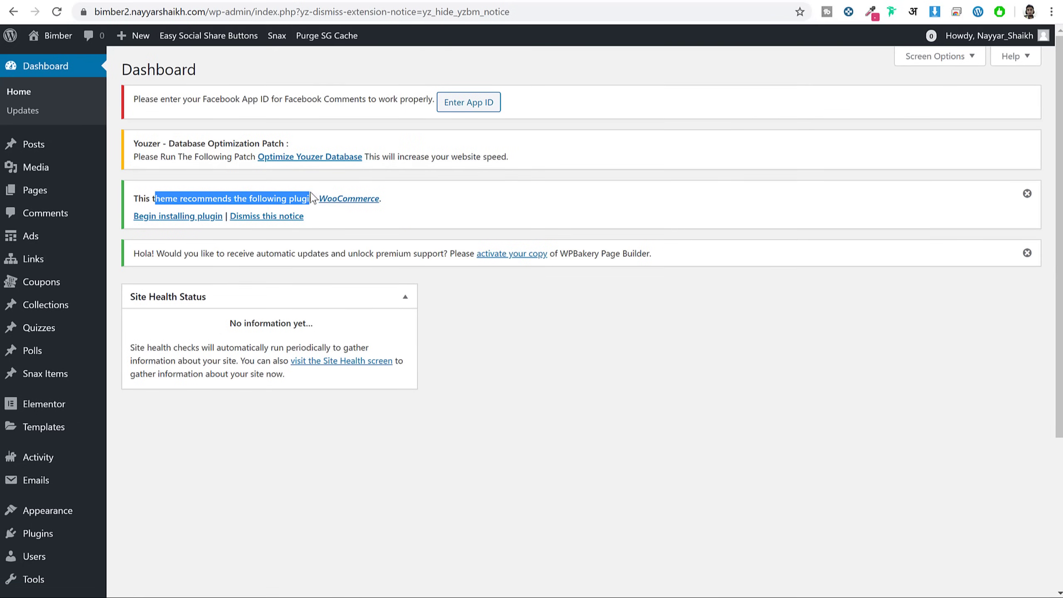
pyautogui.click(290, 216)
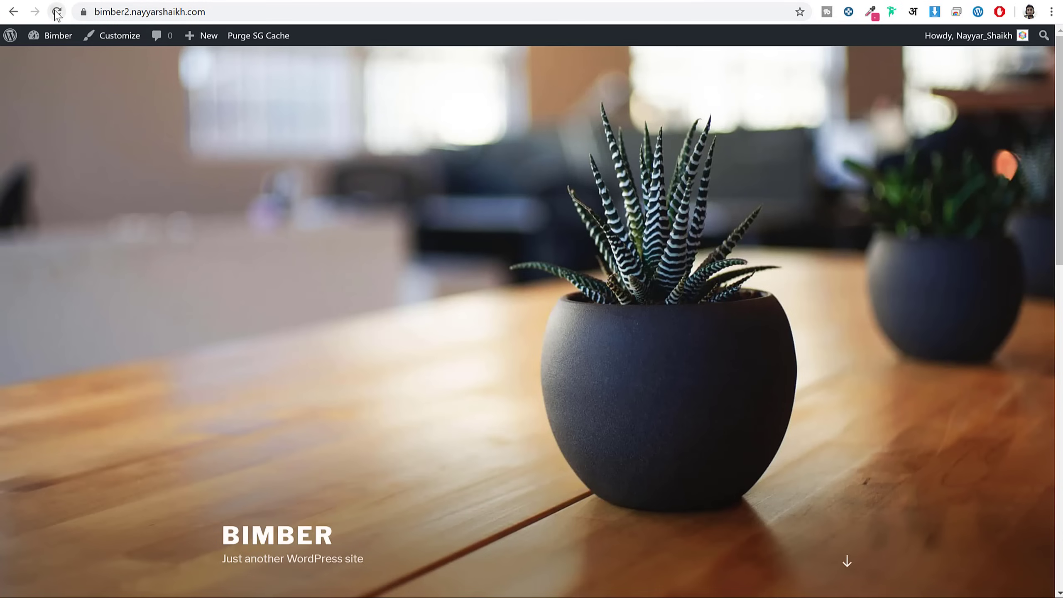
# Step: Reload the site's homepage and scroll through the new Bimber layout
pyautogui.click(56, 63)
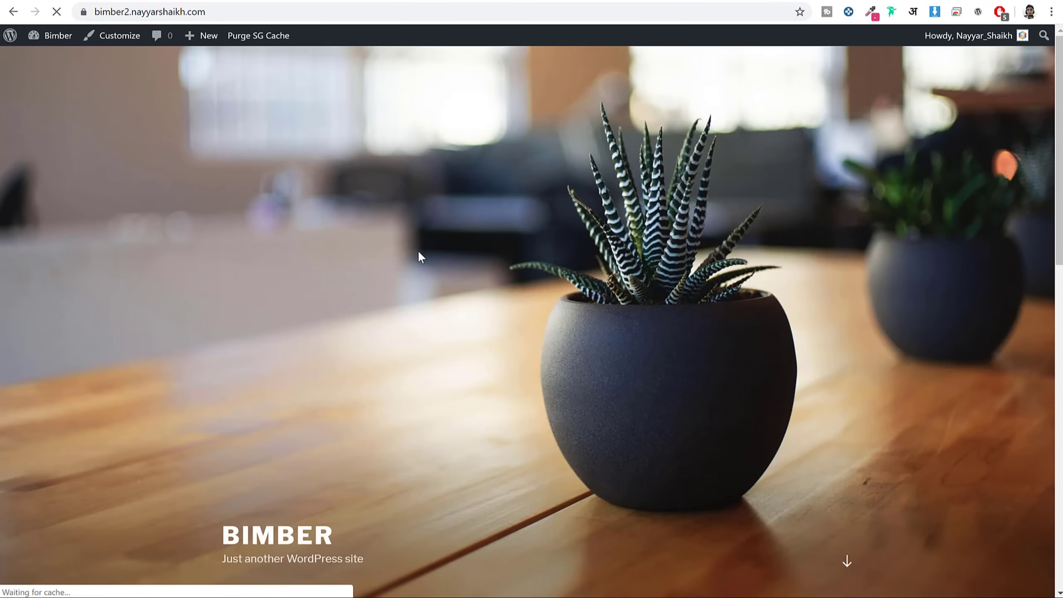
pyautogui.scroll(-3, 481, 272)
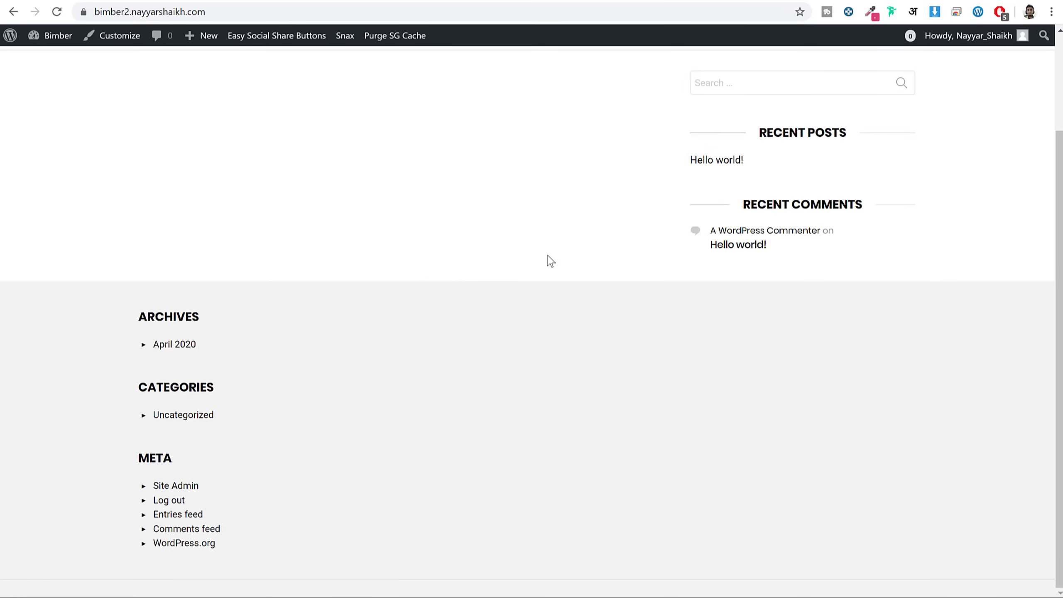
pyautogui.scroll(3, 546, 258)
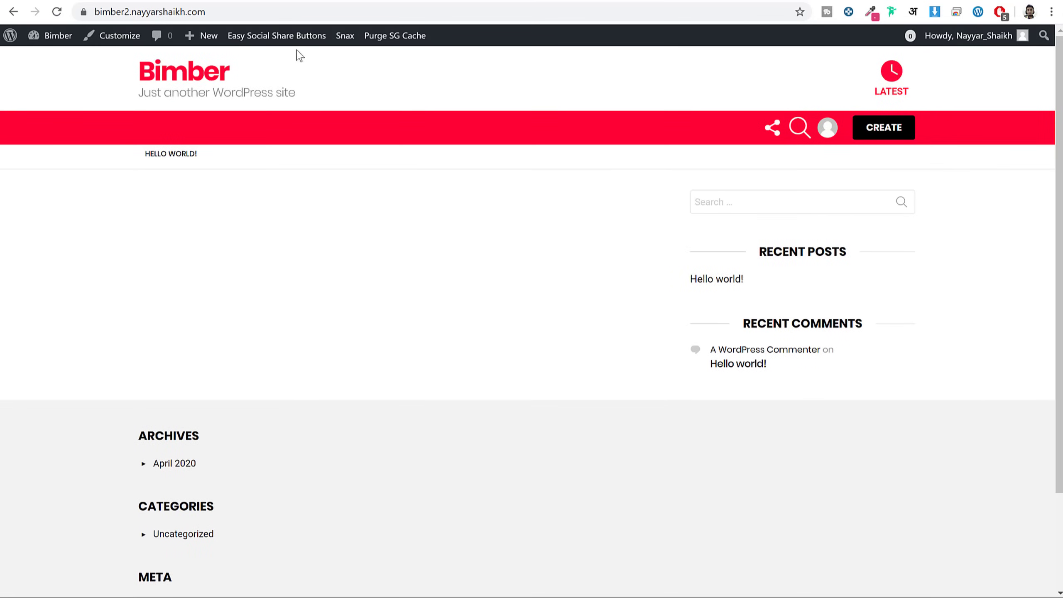
# Step: Browse the bimber.bringthepixel.com demo homepage for comparison, then return to the Dashboard
pyautogui.click(188, 0)
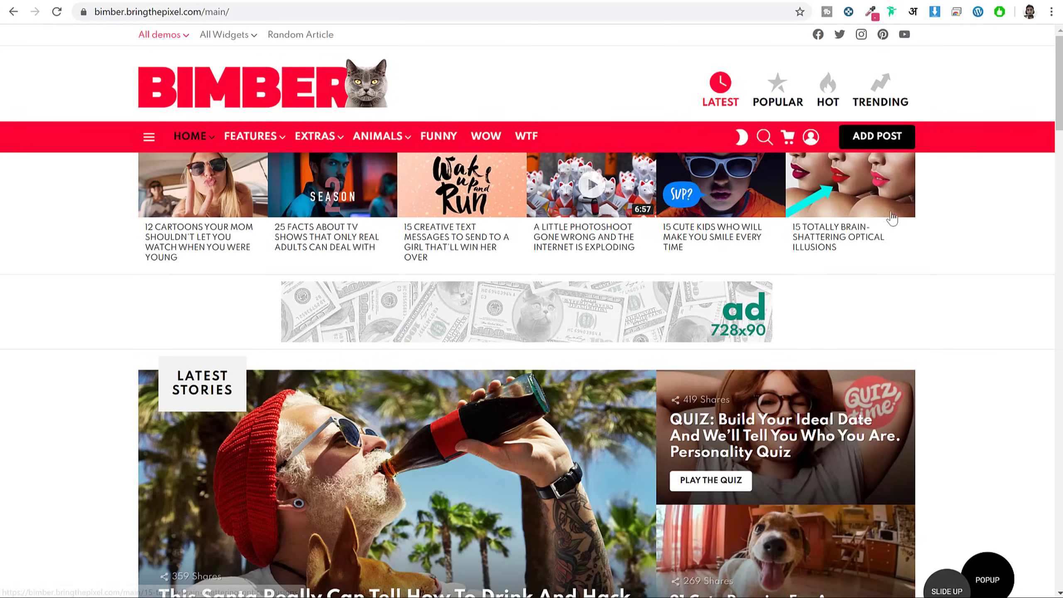
pyautogui.click(589, 1)
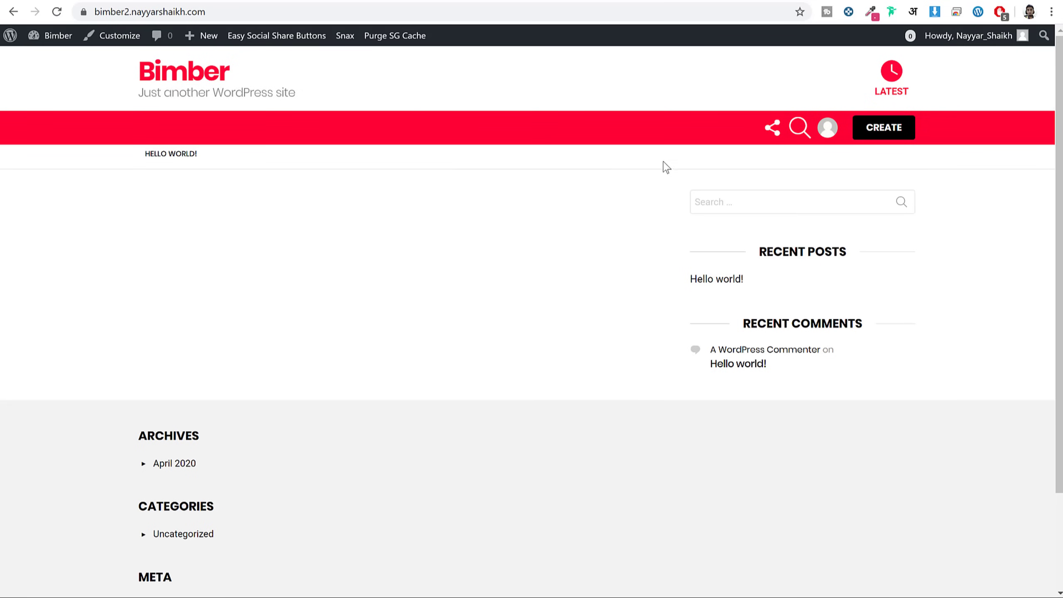
pyautogui.click(247, 0)
pyautogui.scroll(-8, 990, 351)
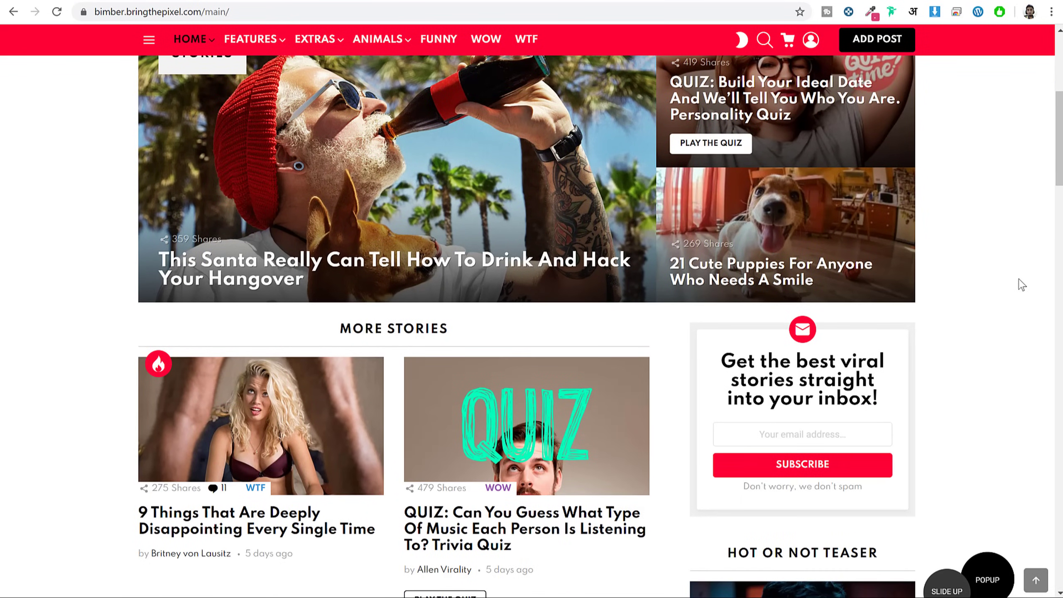
pyautogui.scroll(-20, 1021, 285)
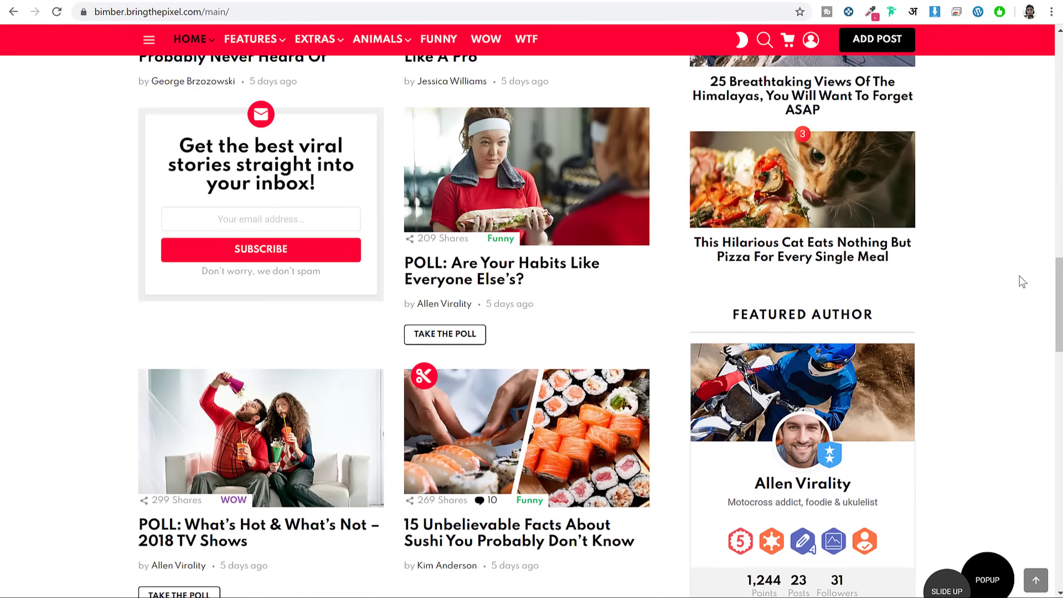
pyautogui.scroll(6, 1024, 282)
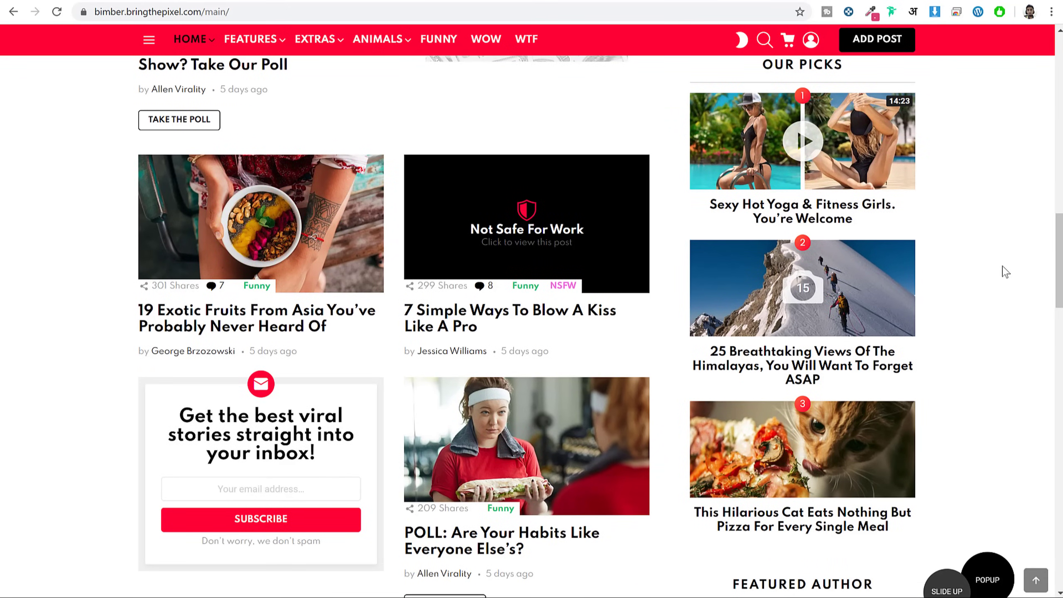
pyautogui.scroll(5, 1006, 272)
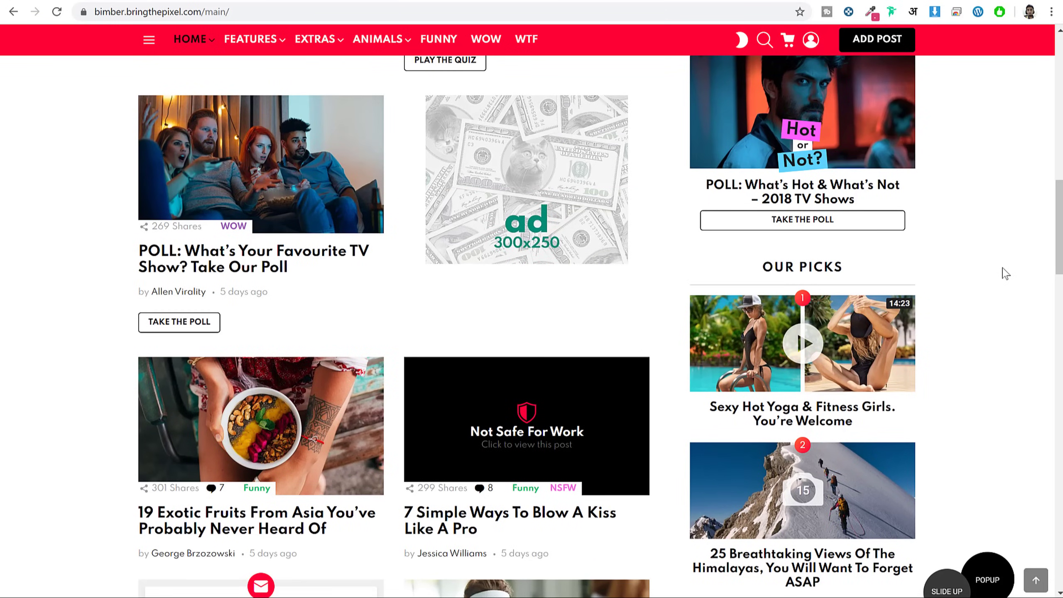
pyautogui.click(425, 2)
# Step: Move the sample 'Hello world!' post to the trash from All Posts
pyautogui.moveTo(28, 150)
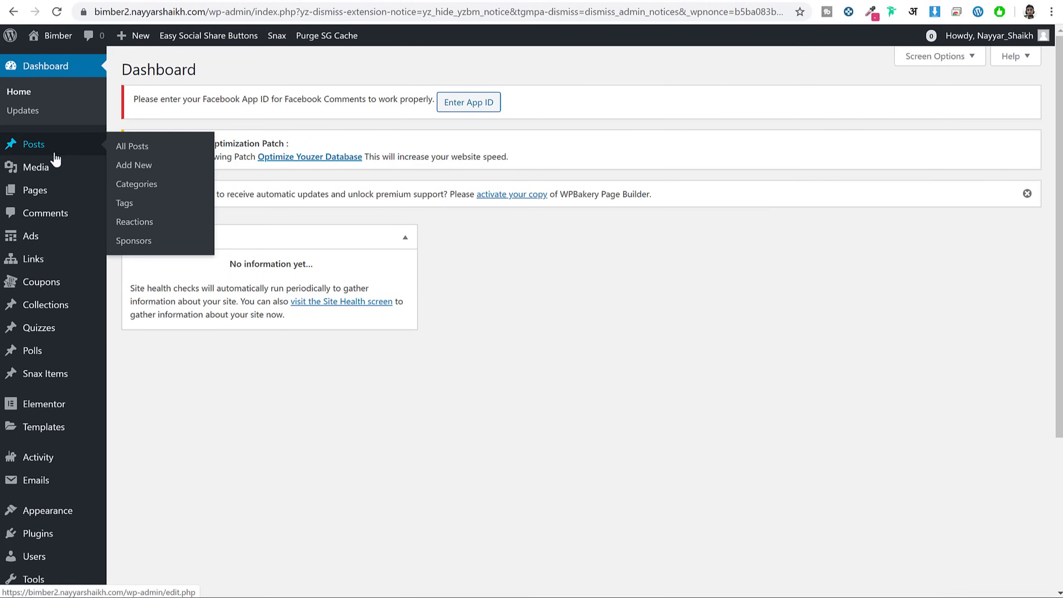
pyautogui.click(67, 156)
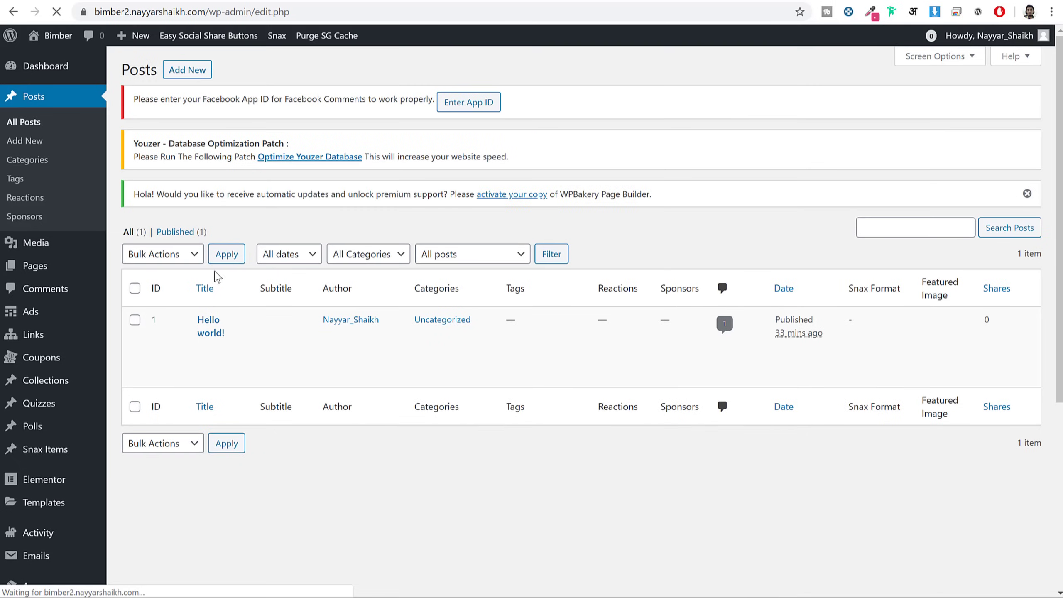
pyautogui.moveTo(219, 348)
pyautogui.click(207, 376)
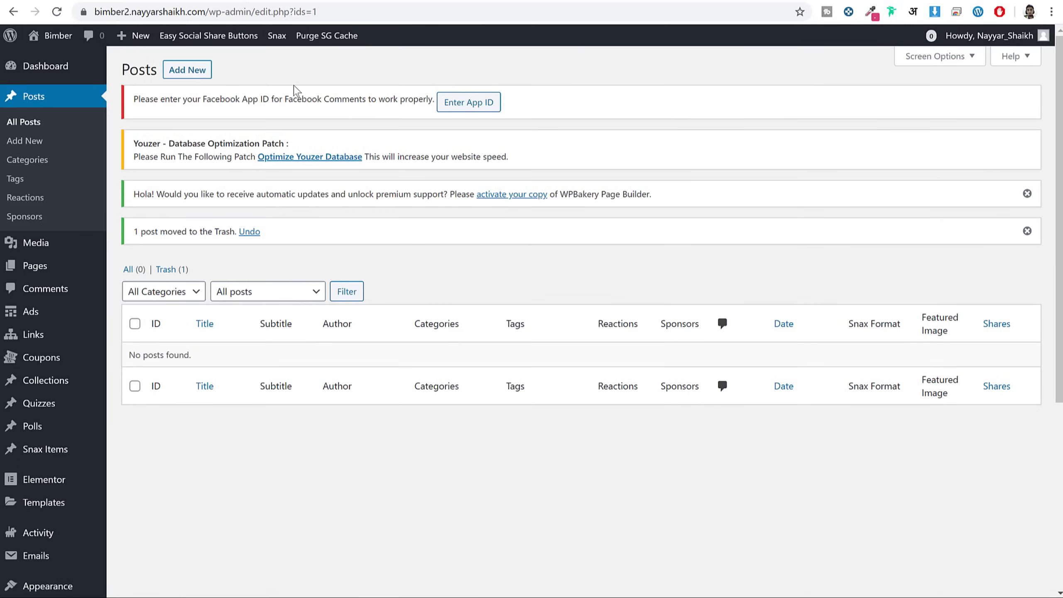
# Step: Start a new post and insert a Classic block into its empty body
pyautogui.click(190, 71)
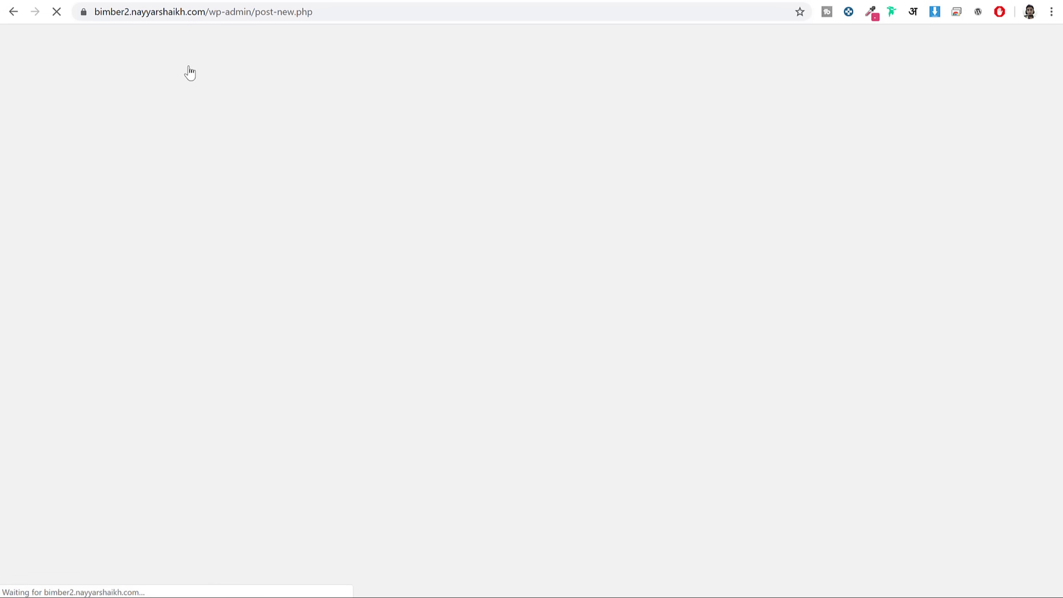
pyautogui.scroll(-5, 698, 277)
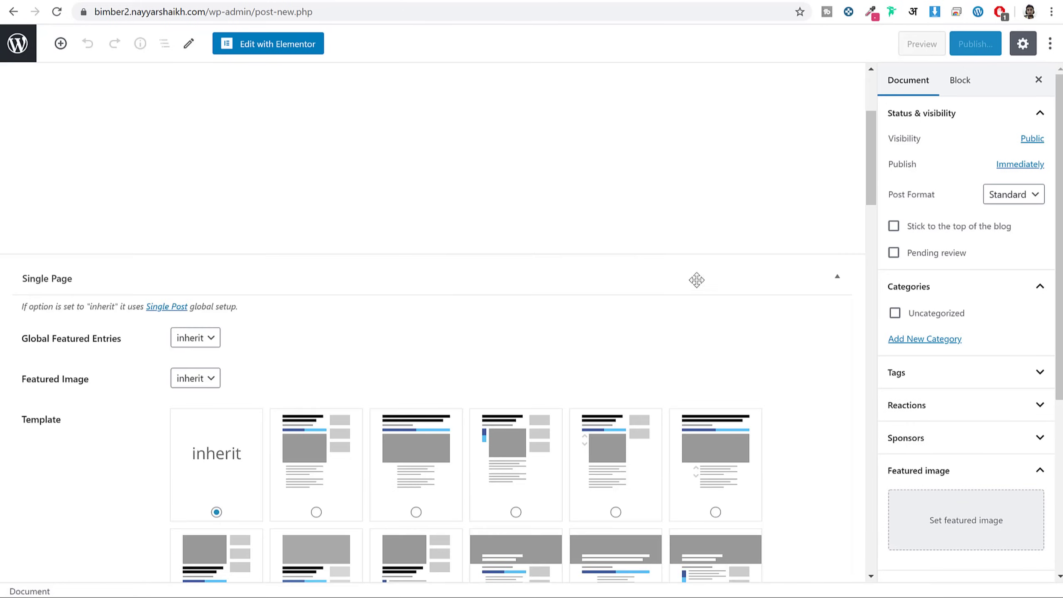
pyautogui.scroll(-10, 626, 288)
pyautogui.scroll(-5, 634, 309)
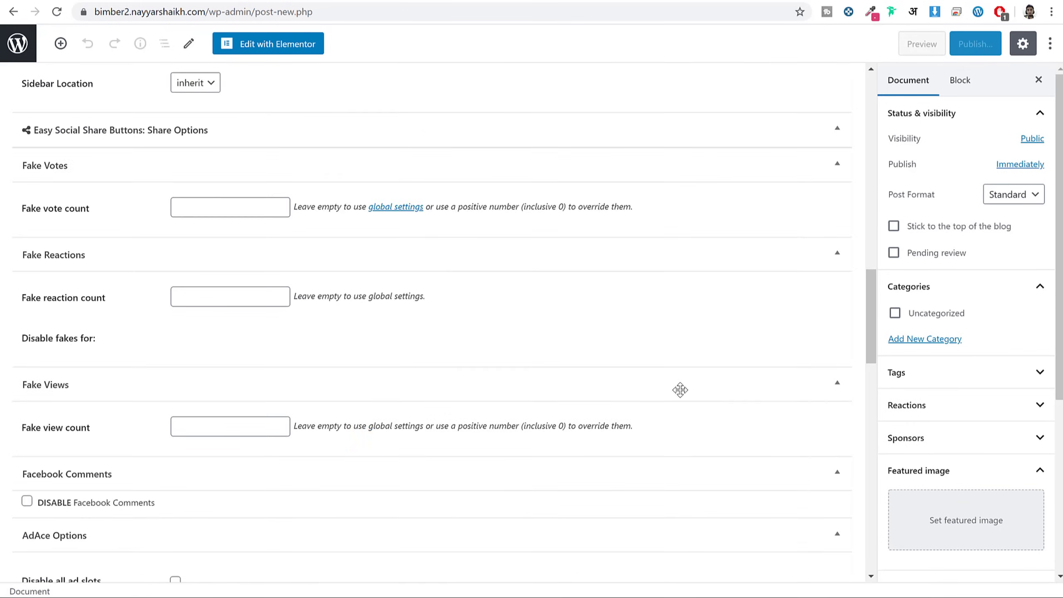
pyautogui.scroll(15, 680, 393)
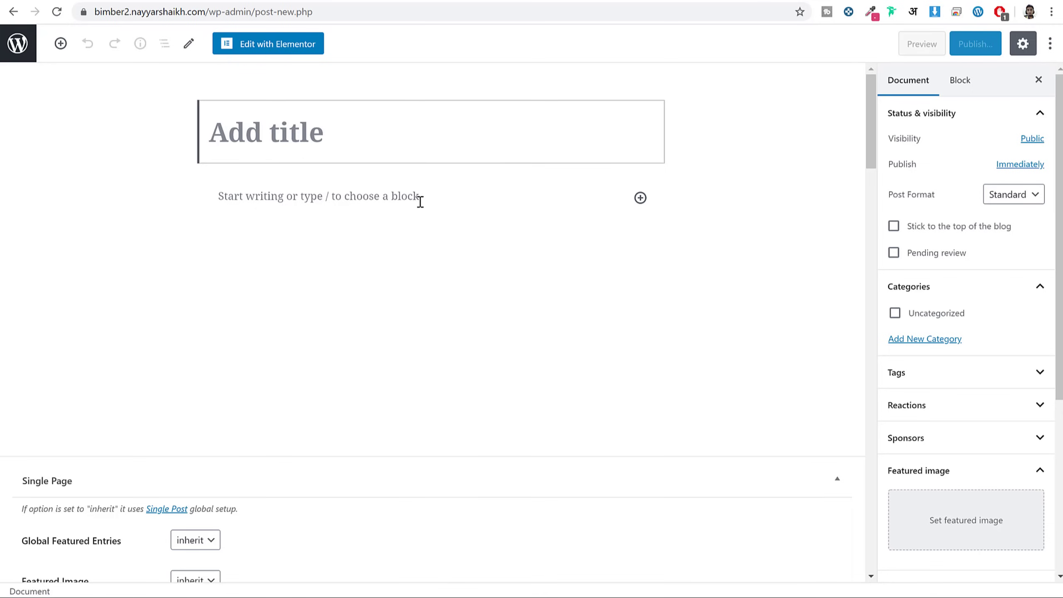
pyautogui.click(335, 204)
pyautogui.click(61, 43)
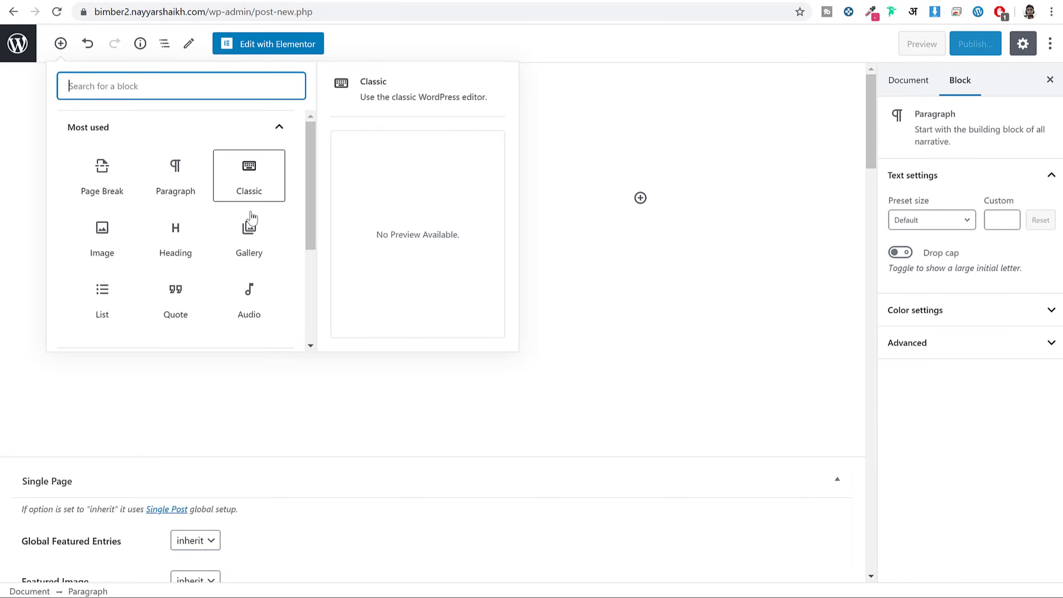
pyautogui.click(263, 199)
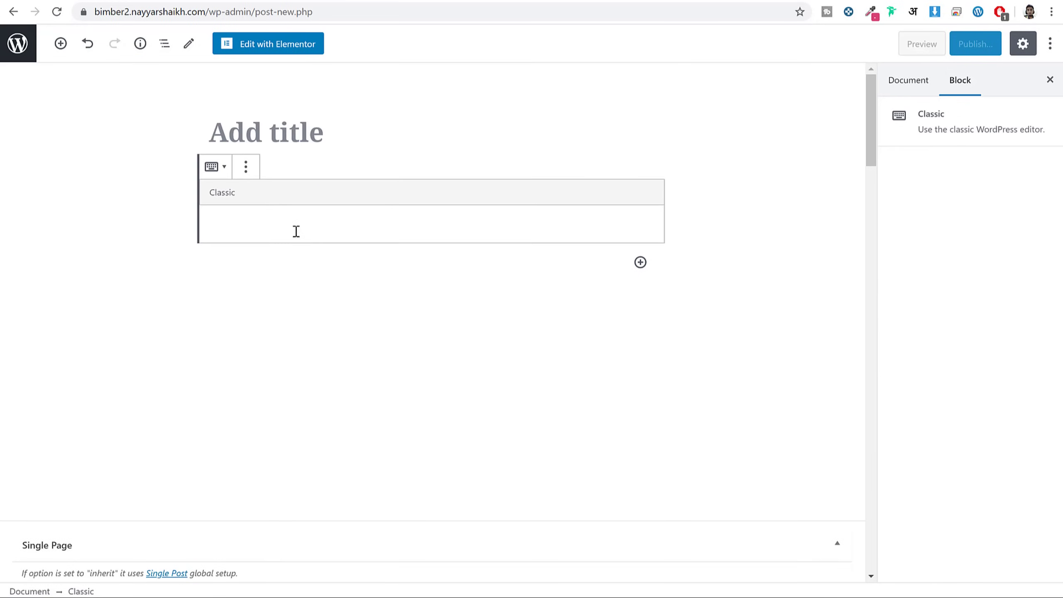
# Step: Leave the unsaved new post and return to the now-empty Posts list
pyautogui.click(713, 103)
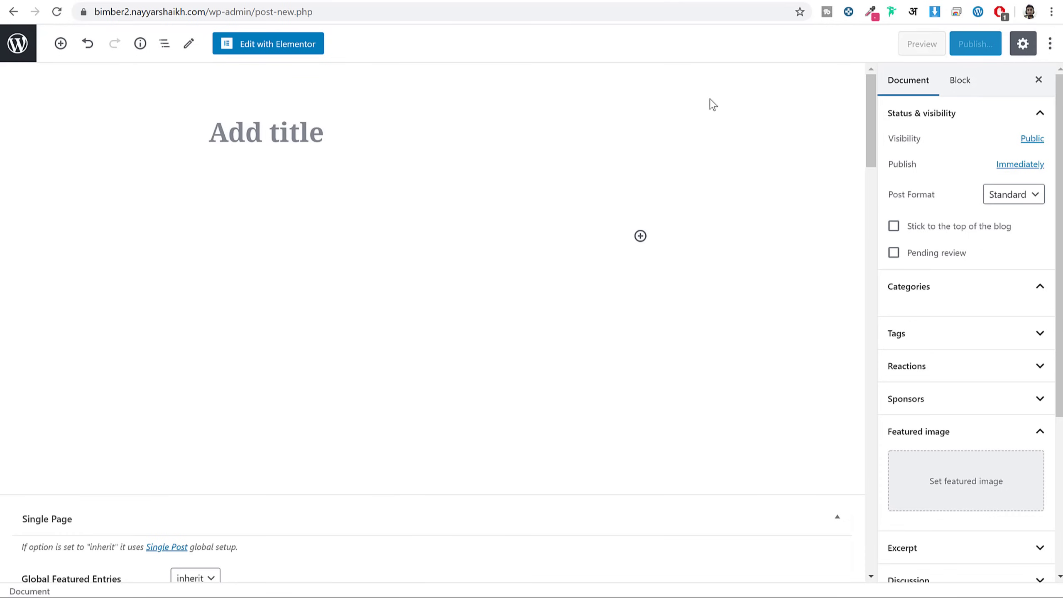
pyautogui.click(18, 43)
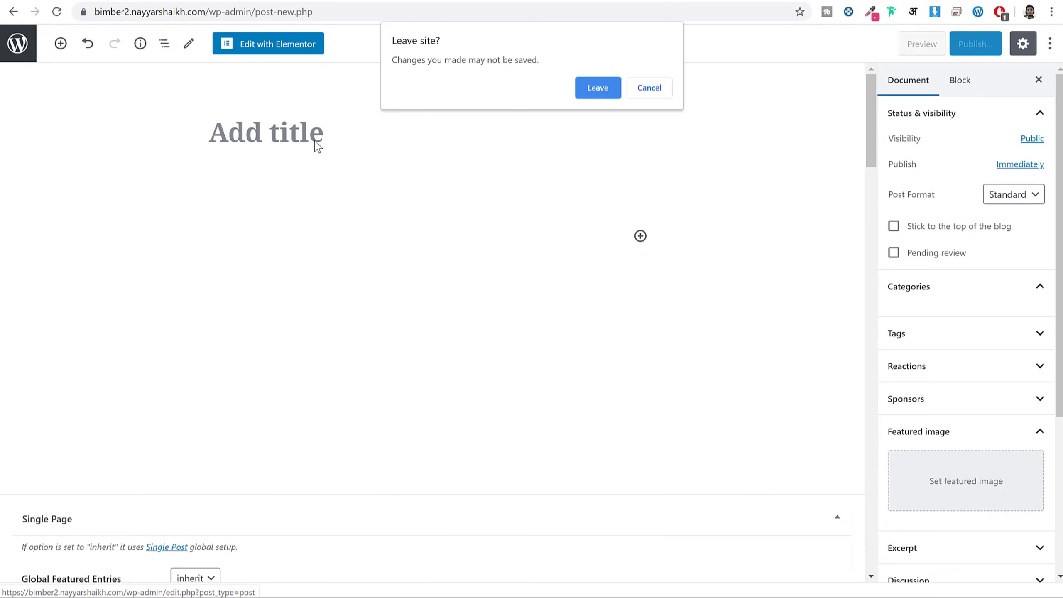
pyautogui.click(597, 88)
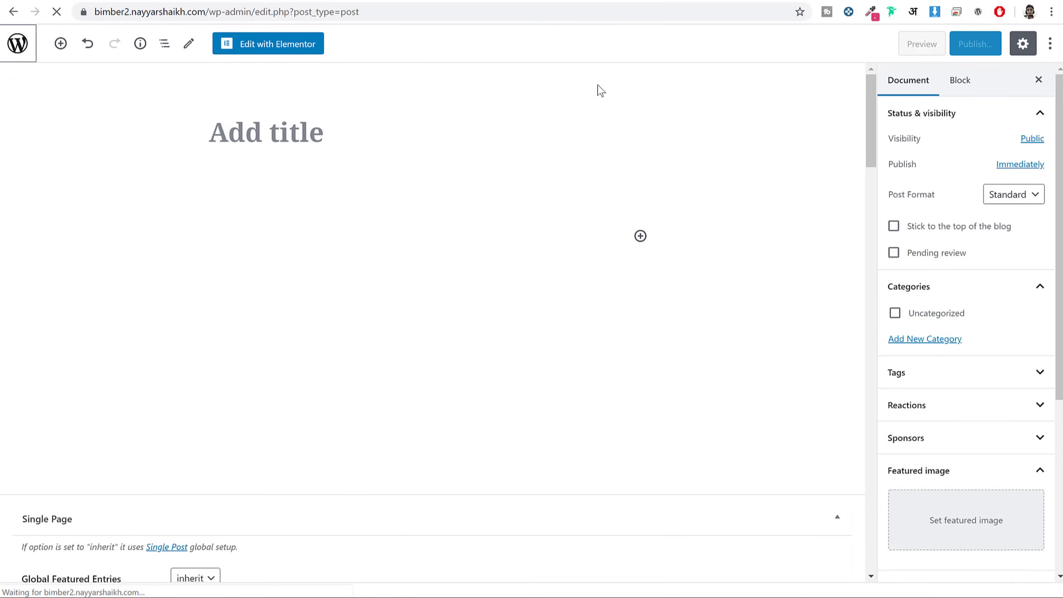
pyautogui.scroll(-4, 86, 298)
# Step: Open Add Plugins and search the plugin directory for 'classic'
pyautogui.scroll(-3, 86, 298)
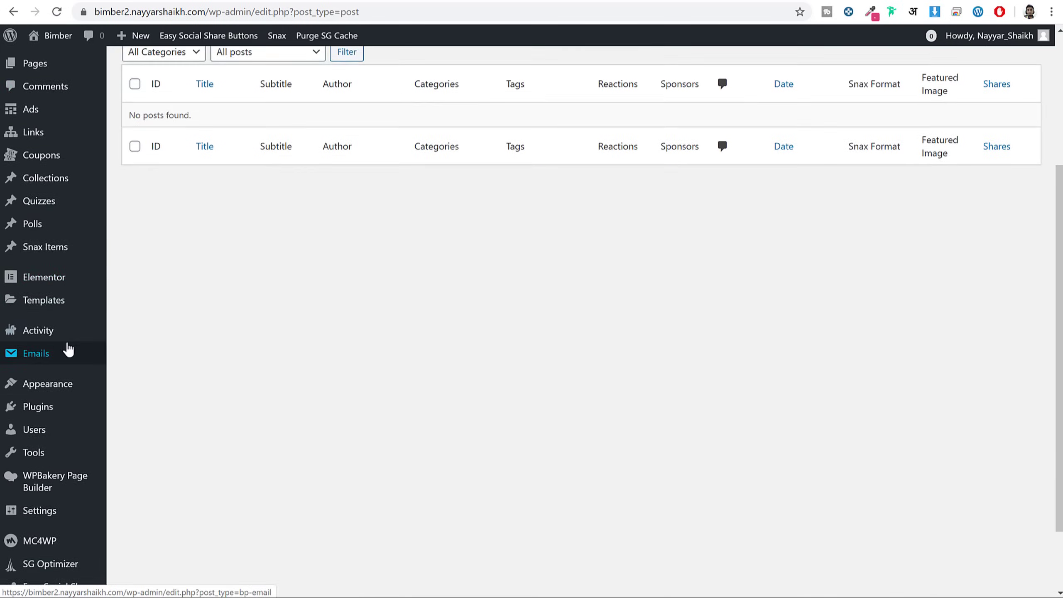
pyautogui.moveTo(71, 343)
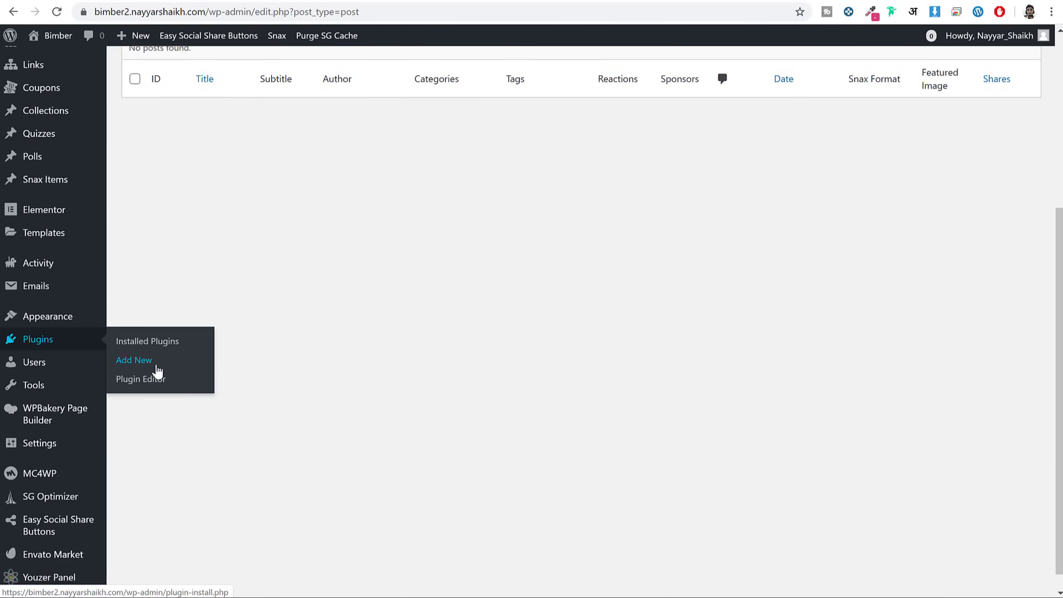
pyautogui.click(155, 361)
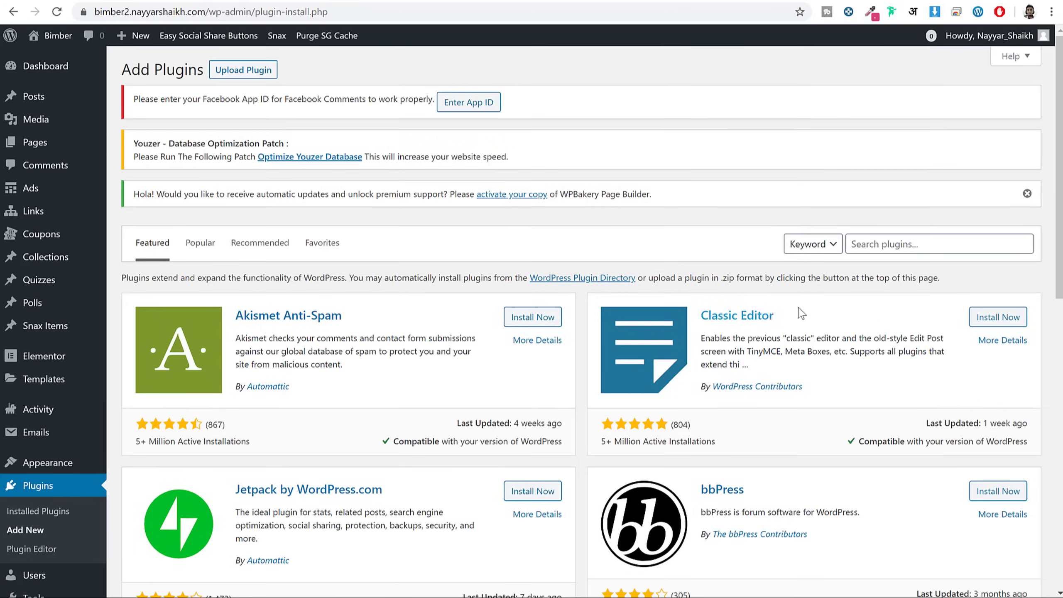
pyautogui.moveTo(806, 314); pyautogui.dragTo(700, 313)
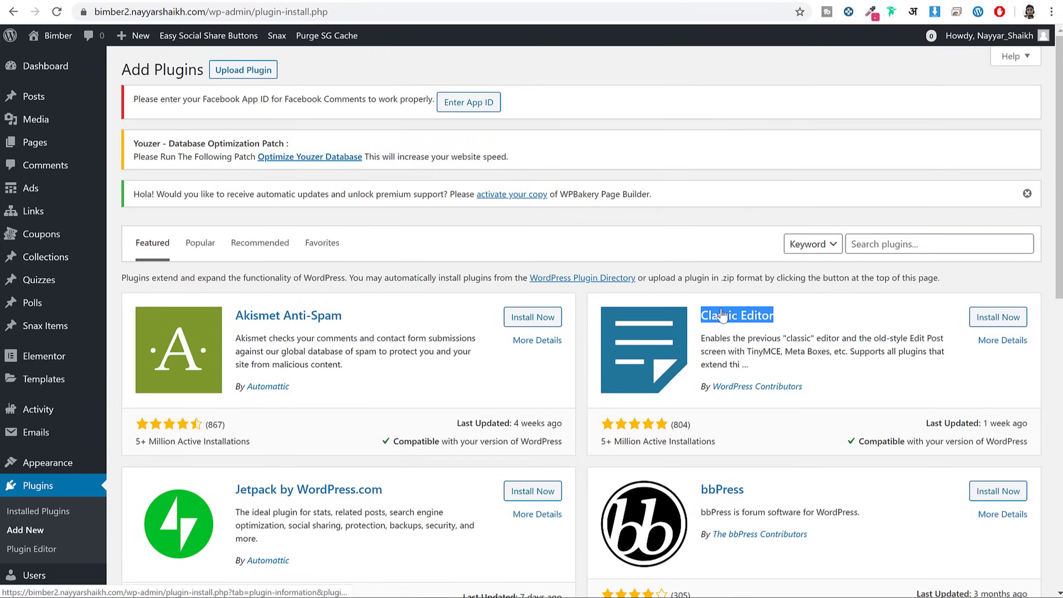
pyautogui.scroll(-2, 818, 285)
pyautogui.scroll(2, 815, 362)
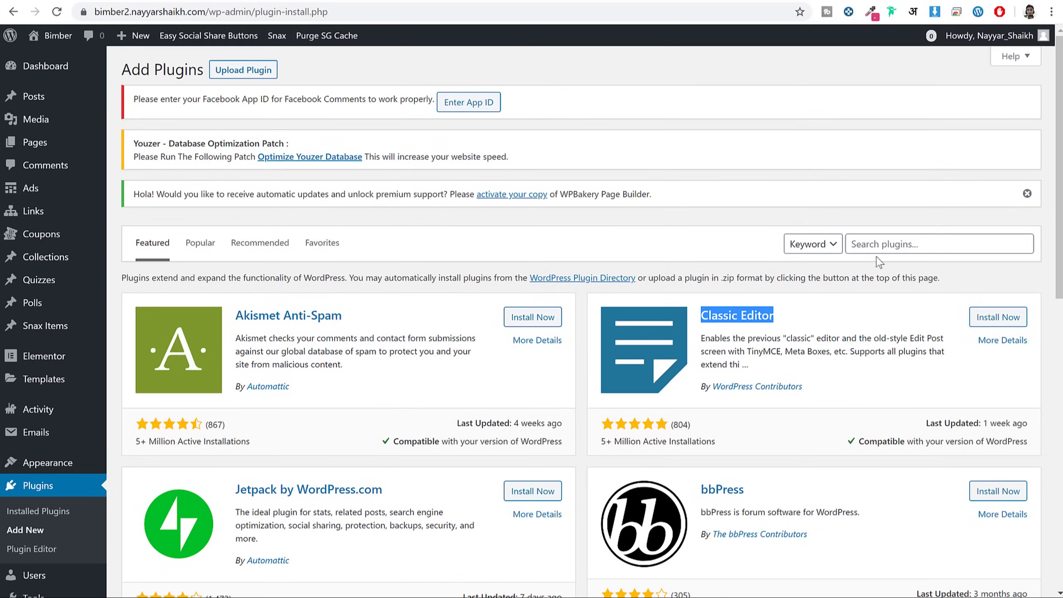
pyautogui.click(885, 240)
pyautogui.write('classic')
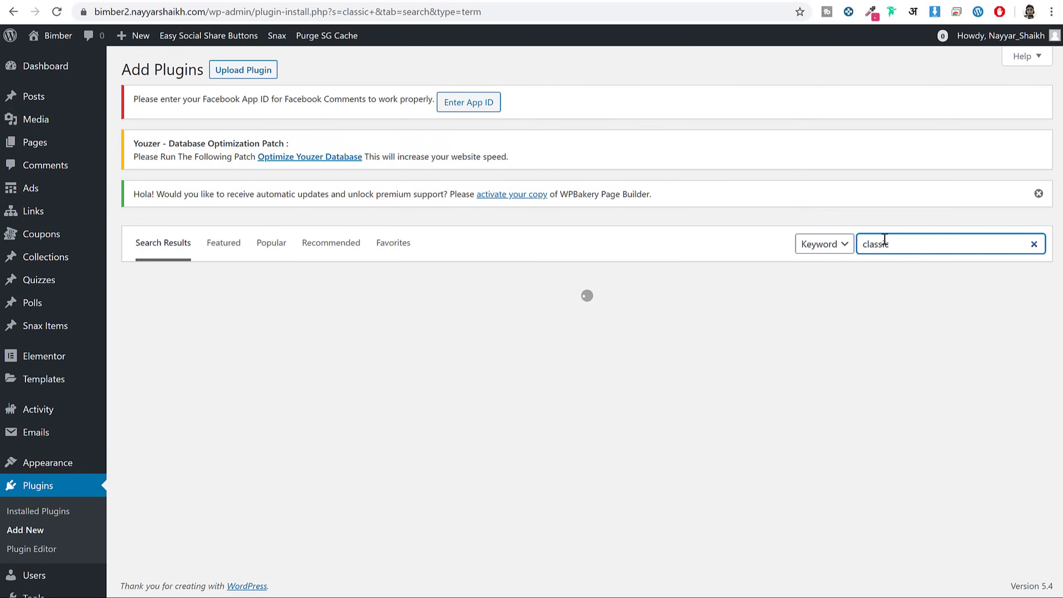
# Step: Review the Classic Editor result's author credit and 5+ Million Active Installations count
pyautogui.scroll(-2, 453, 325)
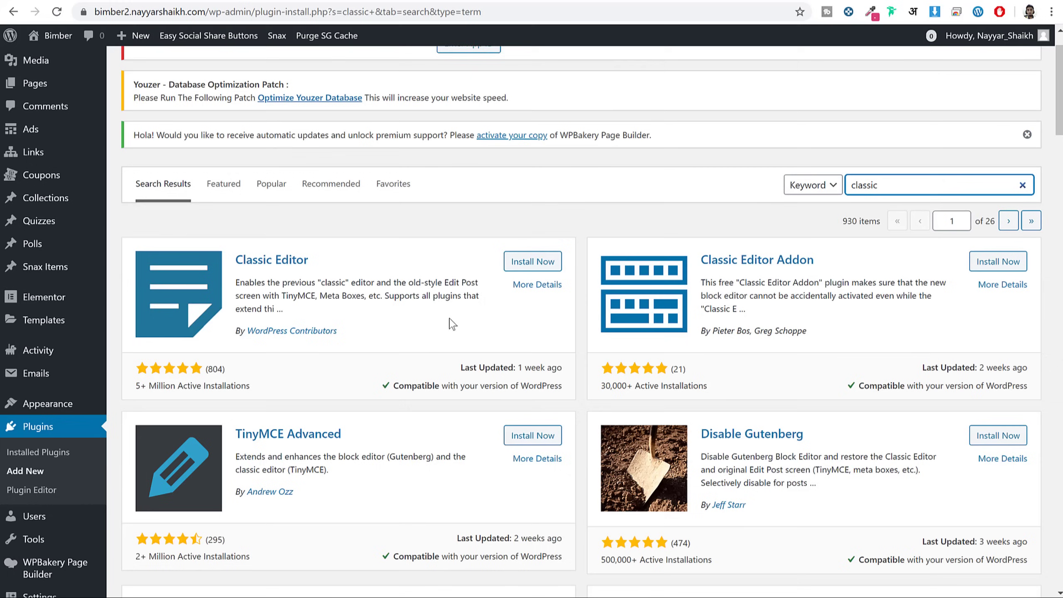
pyautogui.moveTo(333, 252); pyautogui.dragTo(229, 253)
pyautogui.moveTo(339, 325); pyautogui.dragTo(242, 322)
pyautogui.click(284, 371)
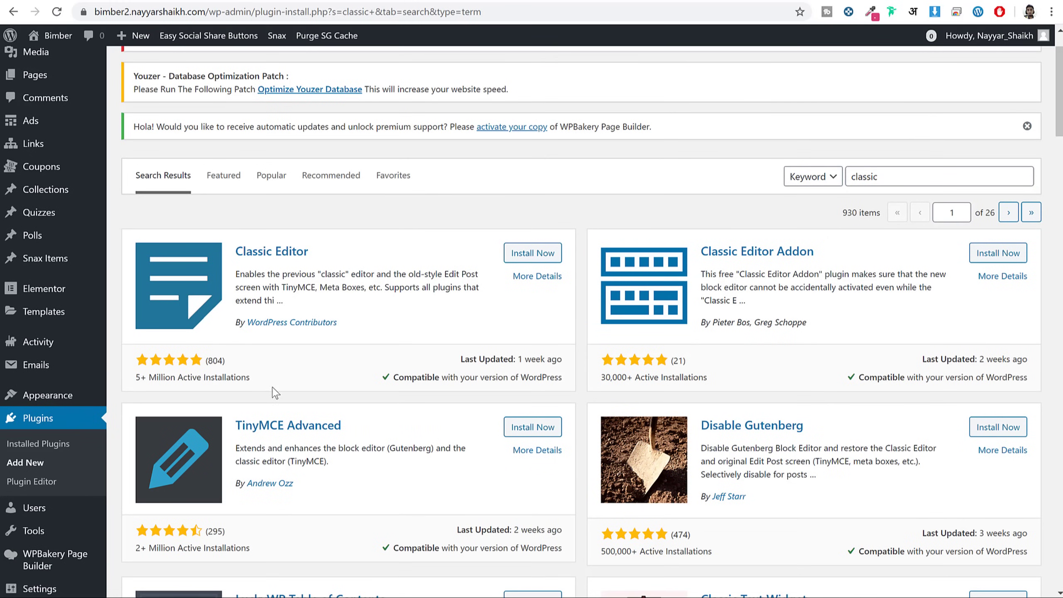
pyautogui.moveTo(251, 378); pyautogui.dragTo(138, 371)
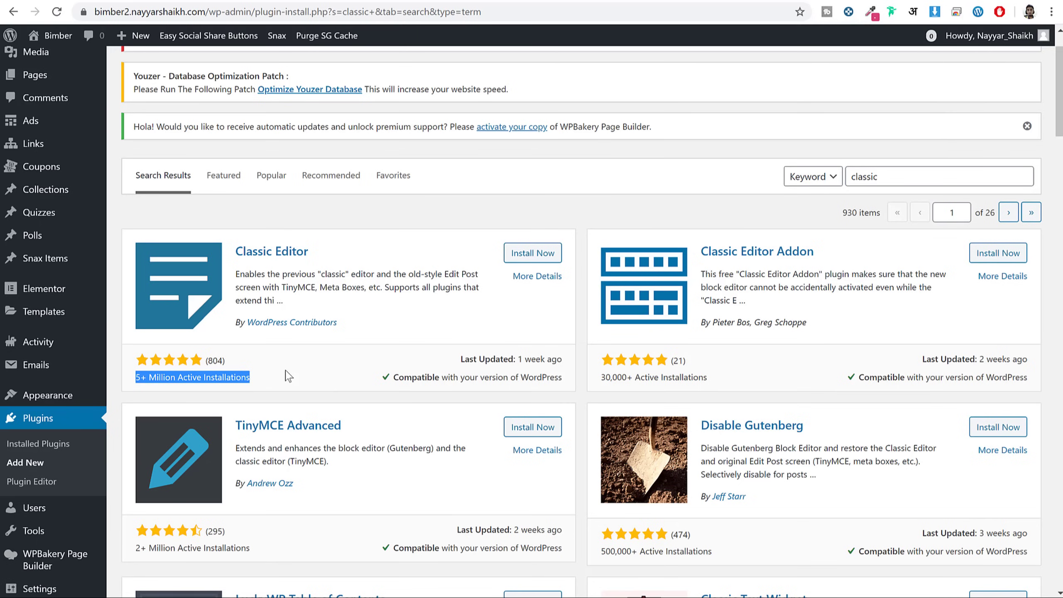
# Step: Install the Classic Editor plugin from its search result and activate it, bringing active plugins to 21
pyautogui.moveTo(331, 259); pyautogui.dragTo(234, 252)
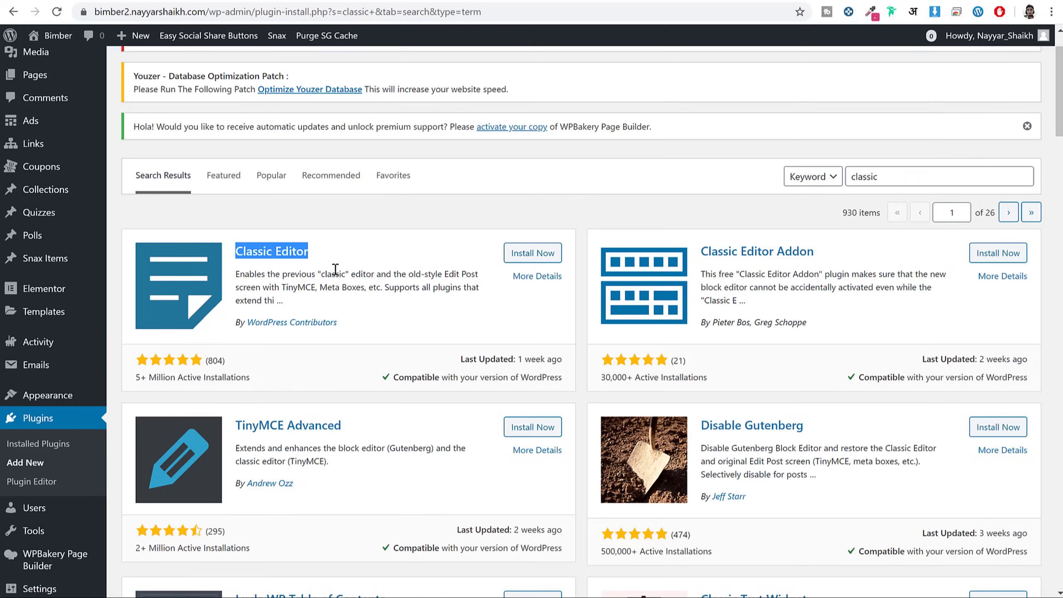
pyautogui.click(531, 254)
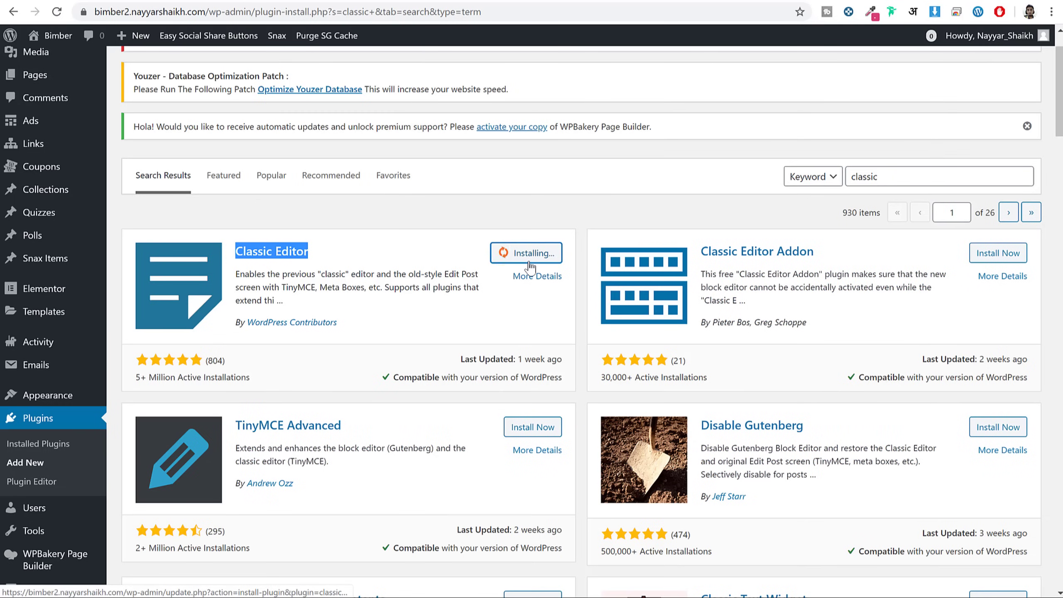
pyautogui.click(402, 284)
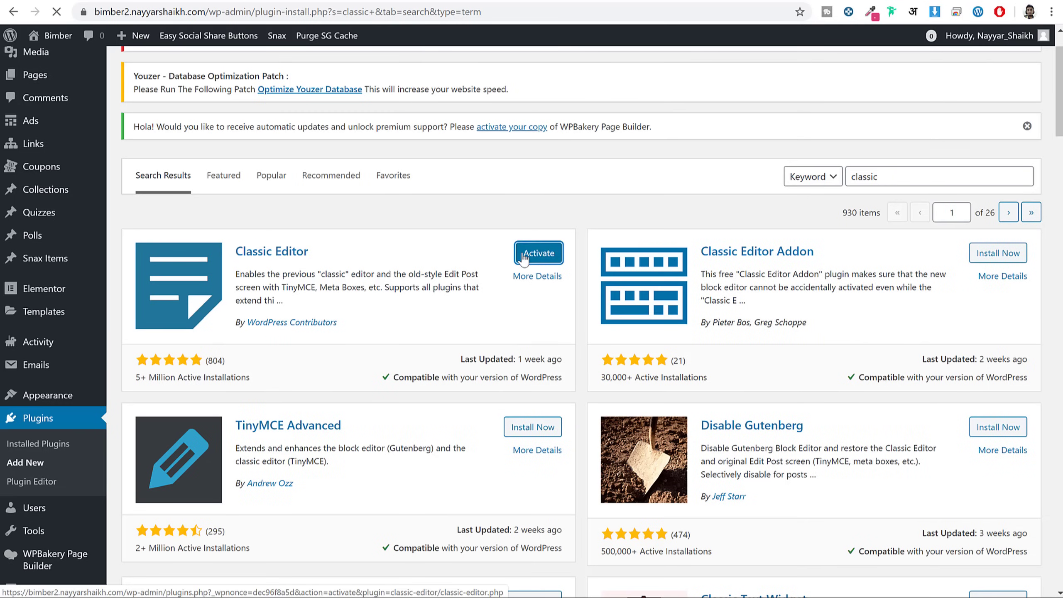
pyautogui.click(543, 256)
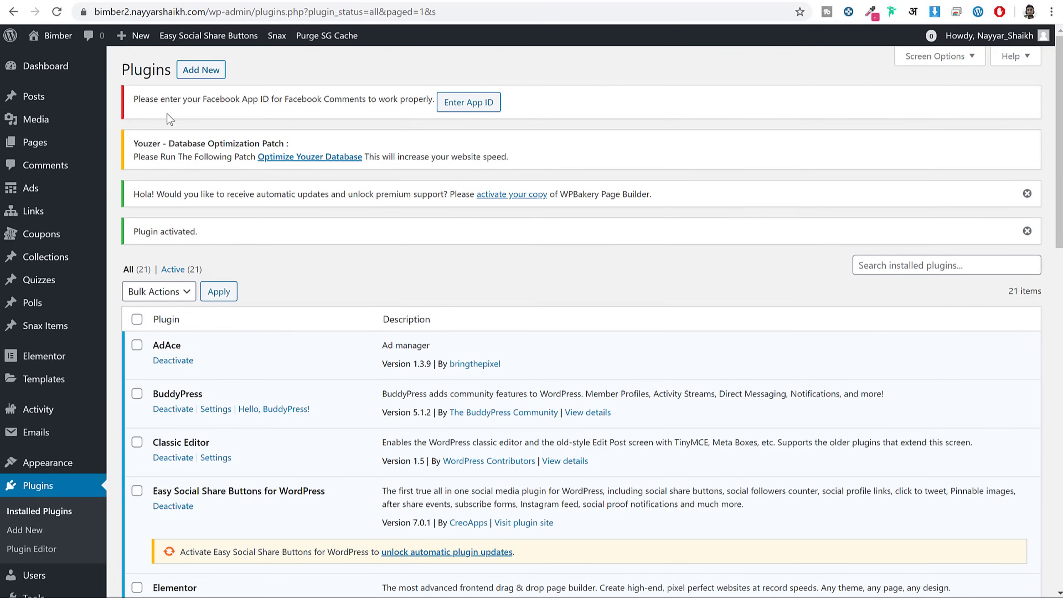
# Step: Start a new post under Posts > Add New and dismiss the Subtitle Field tip
pyautogui.click(40, 96)
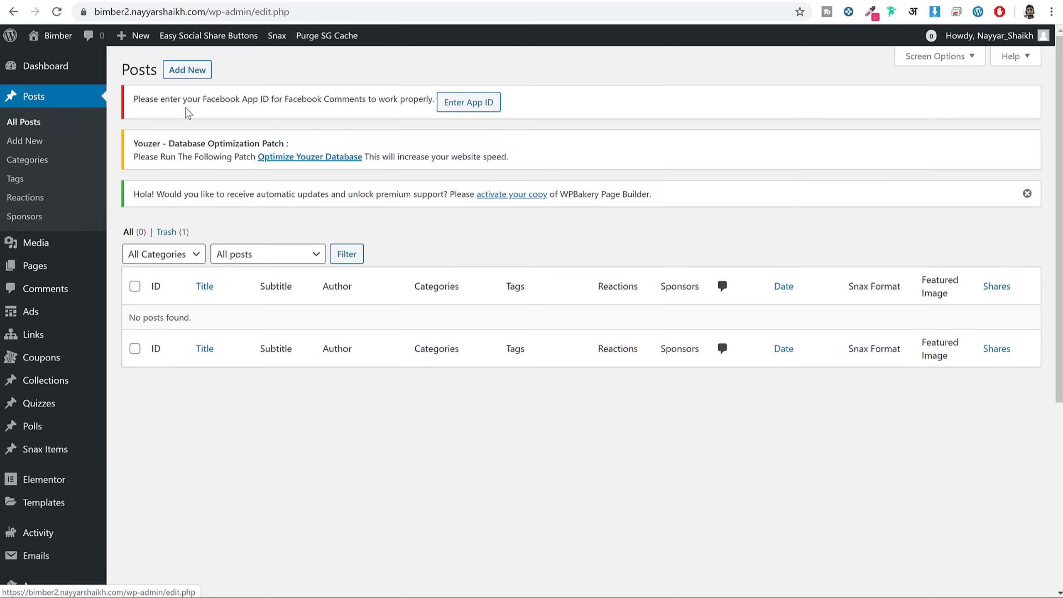
pyautogui.click(201, 69)
pyautogui.scroll(-4, 682, 194)
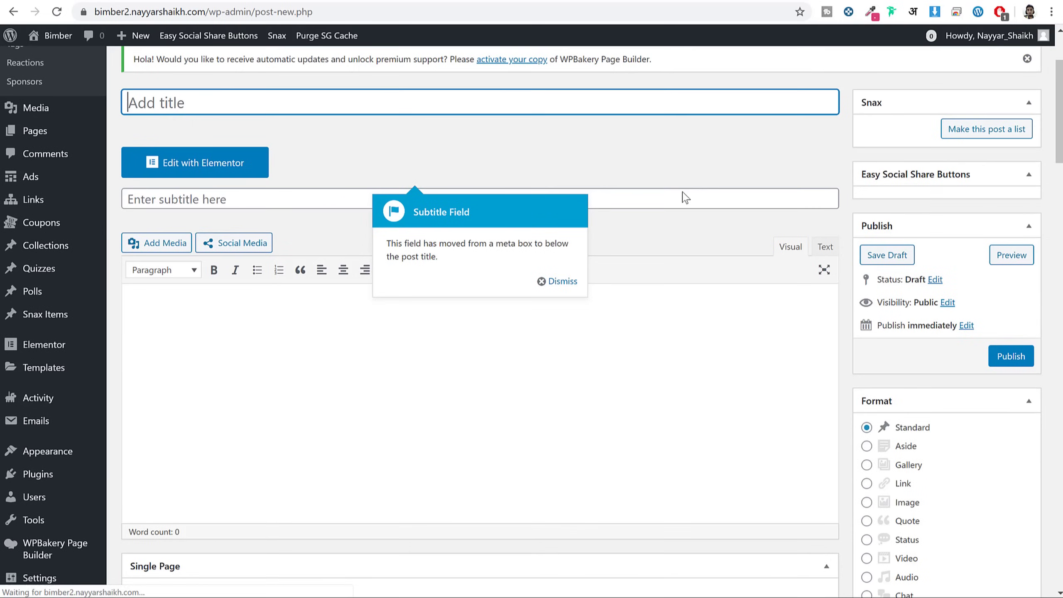
pyautogui.scroll(-3, 686, 195)
pyautogui.click(560, 147)
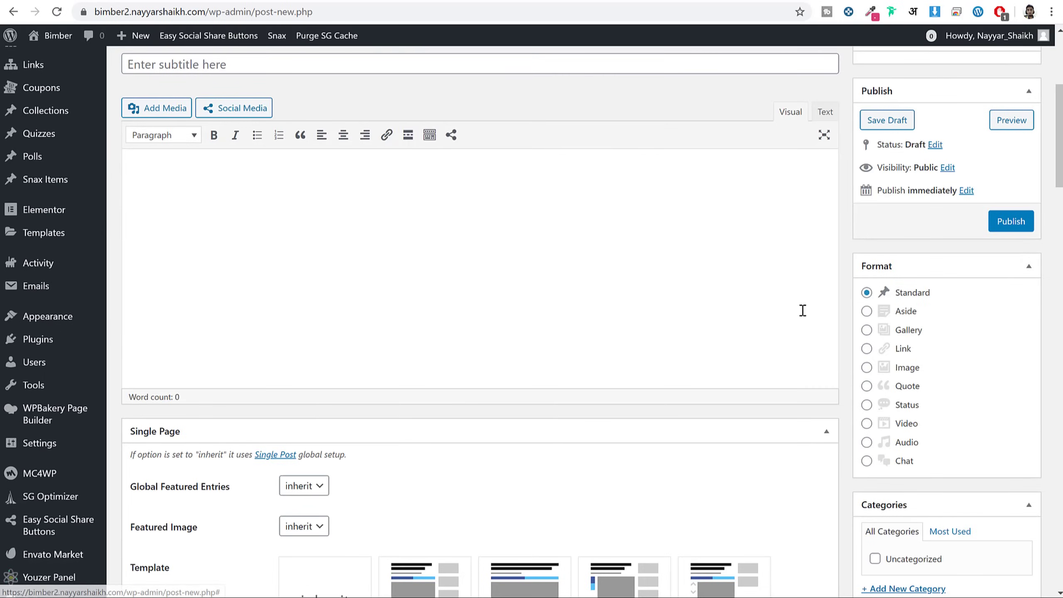
pyautogui.scroll(-15, 802, 309)
pyautogui.scroll(1, 816, 419)
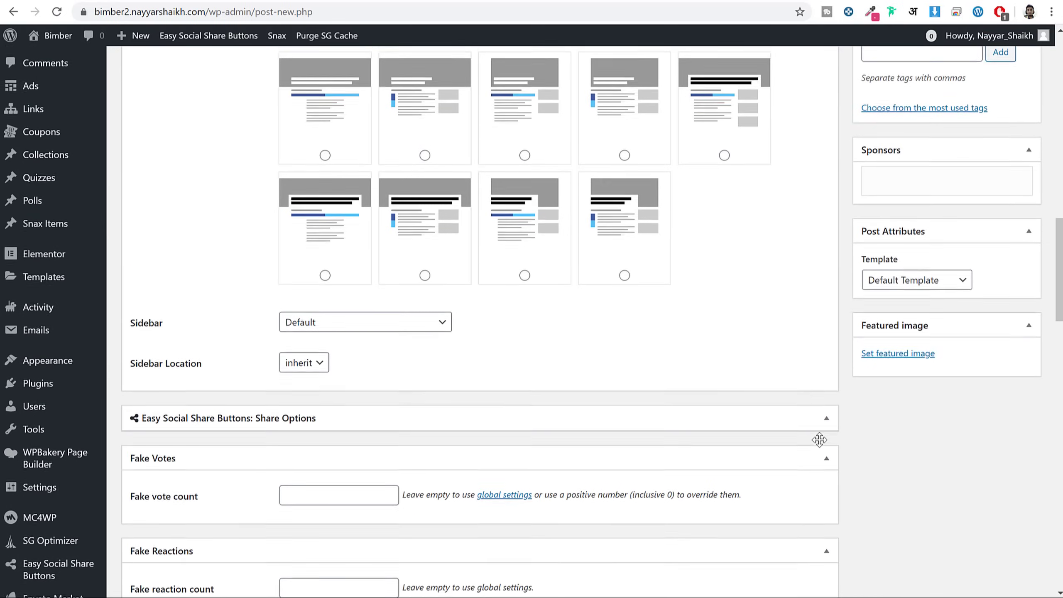
pyautogui.scroll(8, 690, 106)
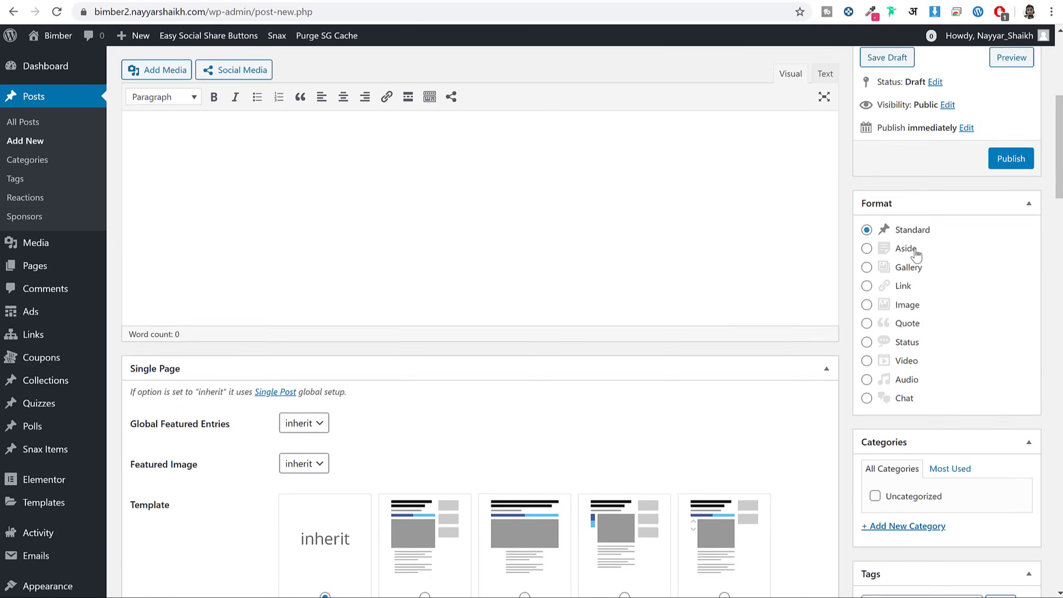
pyautogui.scroll(6, 923, 250)
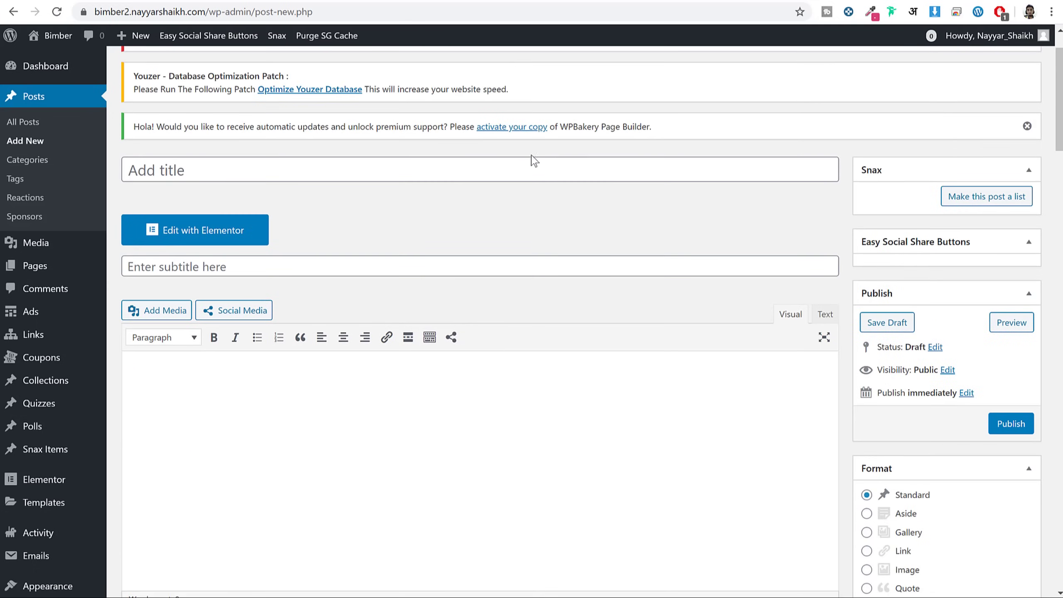
pyautogui.scroll(2, 535, 161)
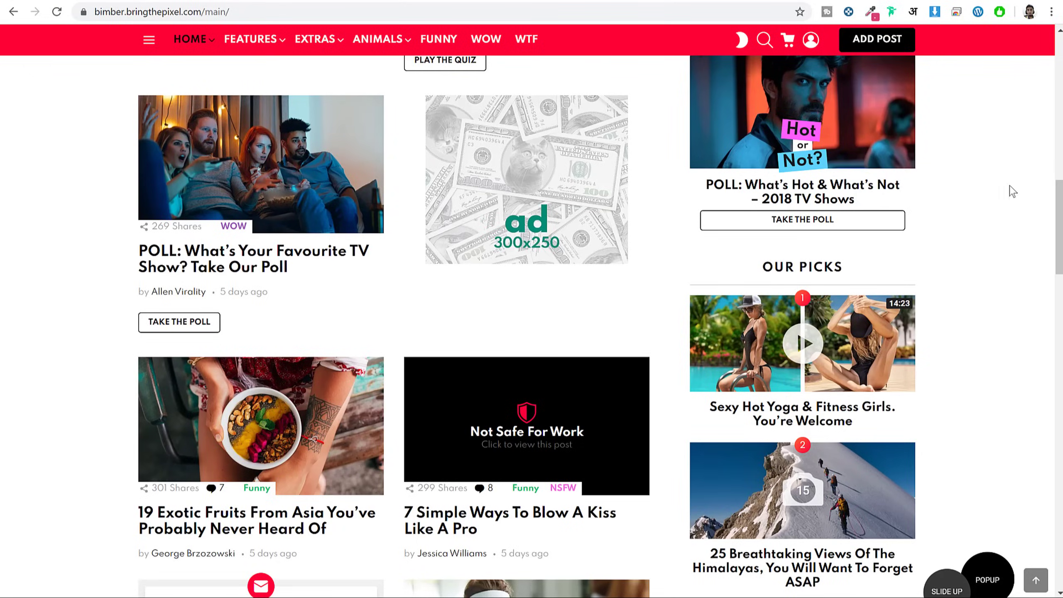
# Step: Open the Santa hangover hero story on the Bimber demo and scroll through its sections
pyautogui.scroll(10, 1013, 191)
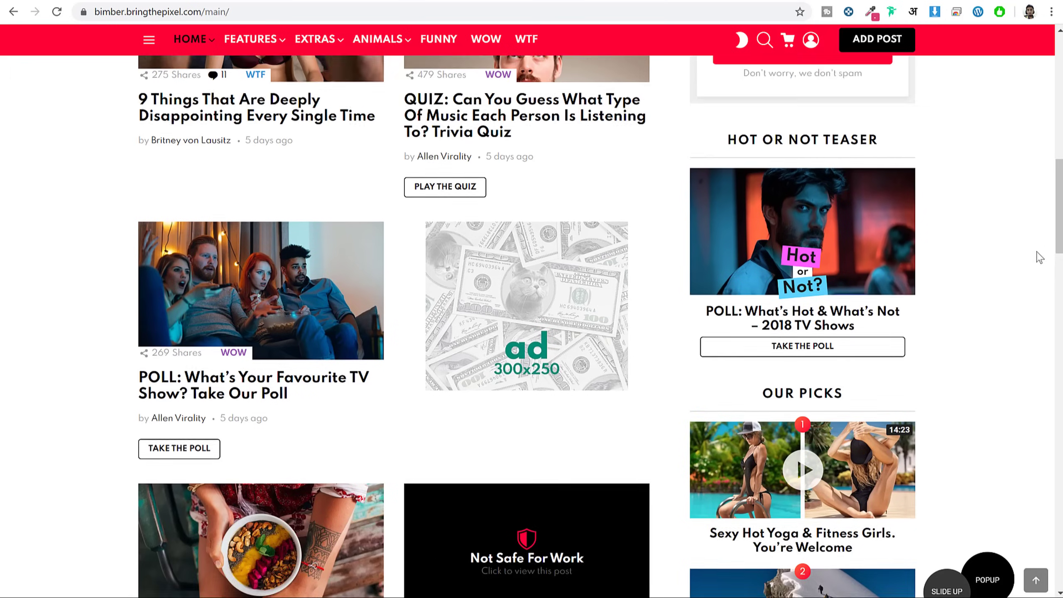
pyautogui.scroll(5, 998, 282)
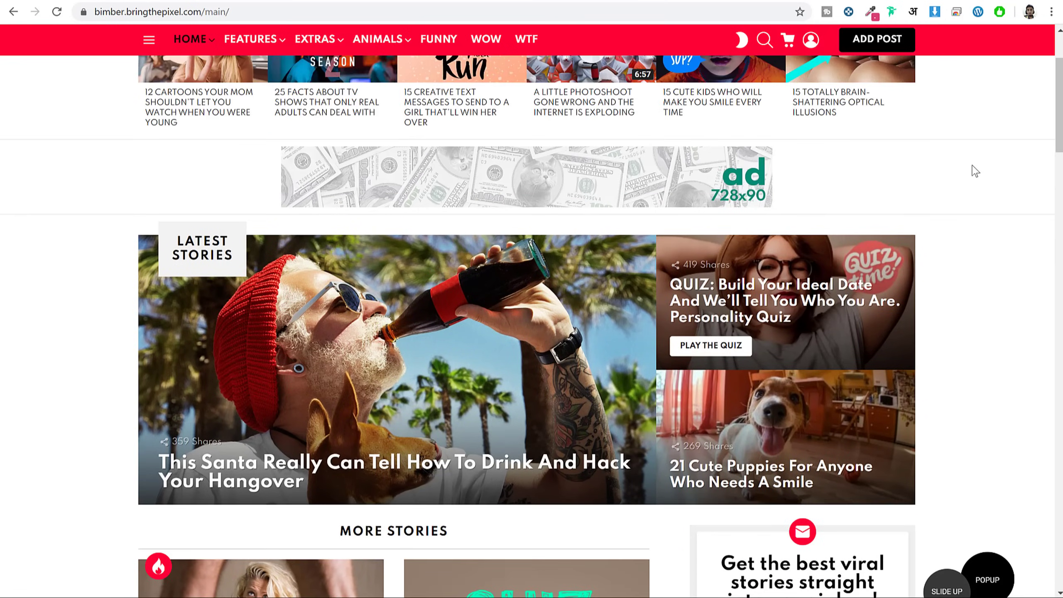
pyautogui.click(388, 341)
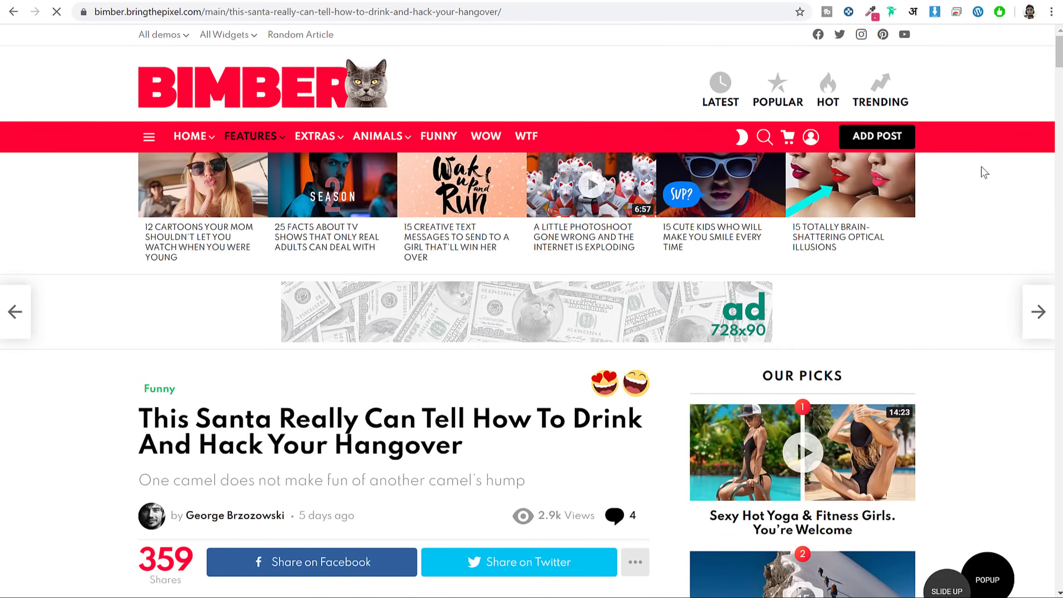
pyautogui.scroll(-1, 996, 185)
pyautogui.scroll(1, 995, 186)
pyautogui.scroll(-11, 985, 244)
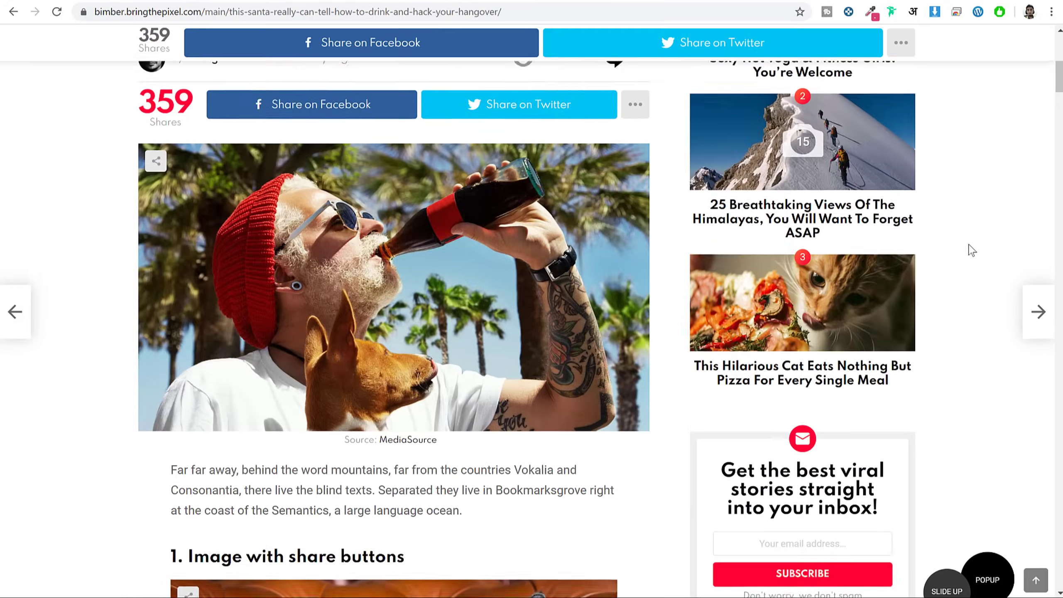
pyautogui.scroll(-10, 970, 252)
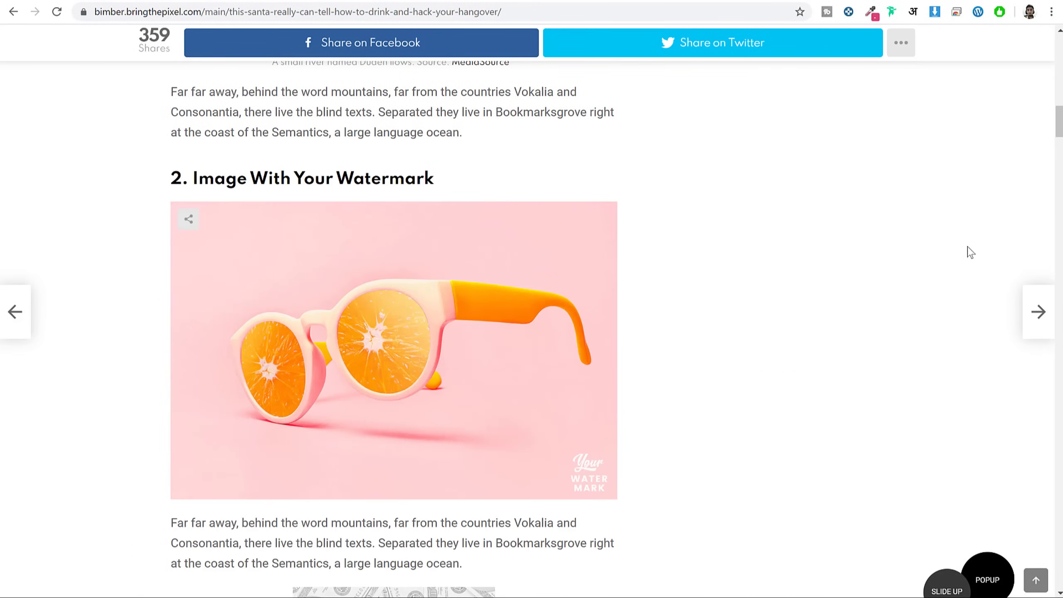
pyautogui.scroll(-15, 971, 252)
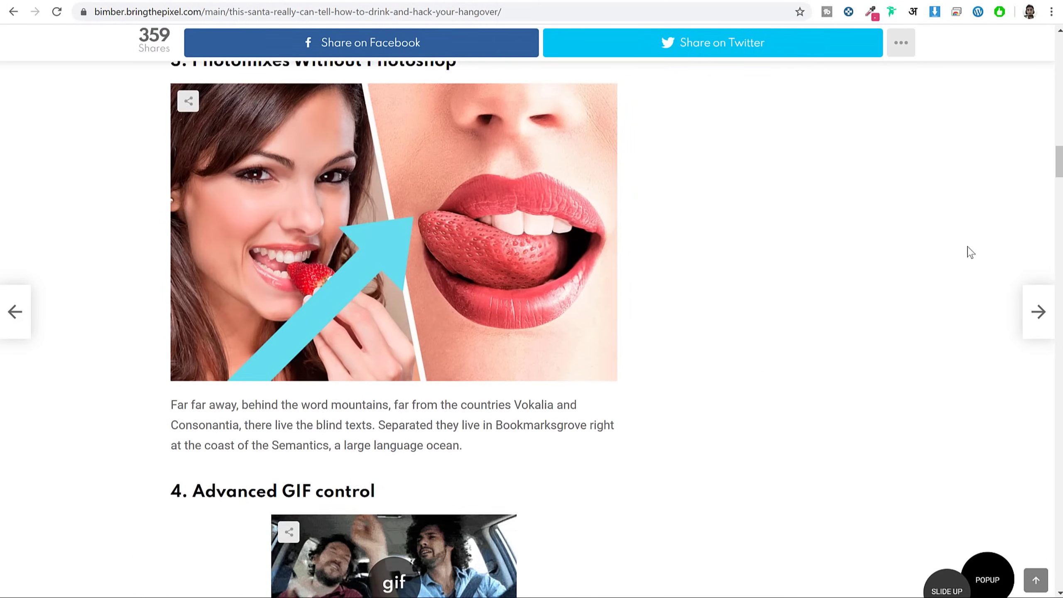
pyautogui.scroll(-6, 971, 252)
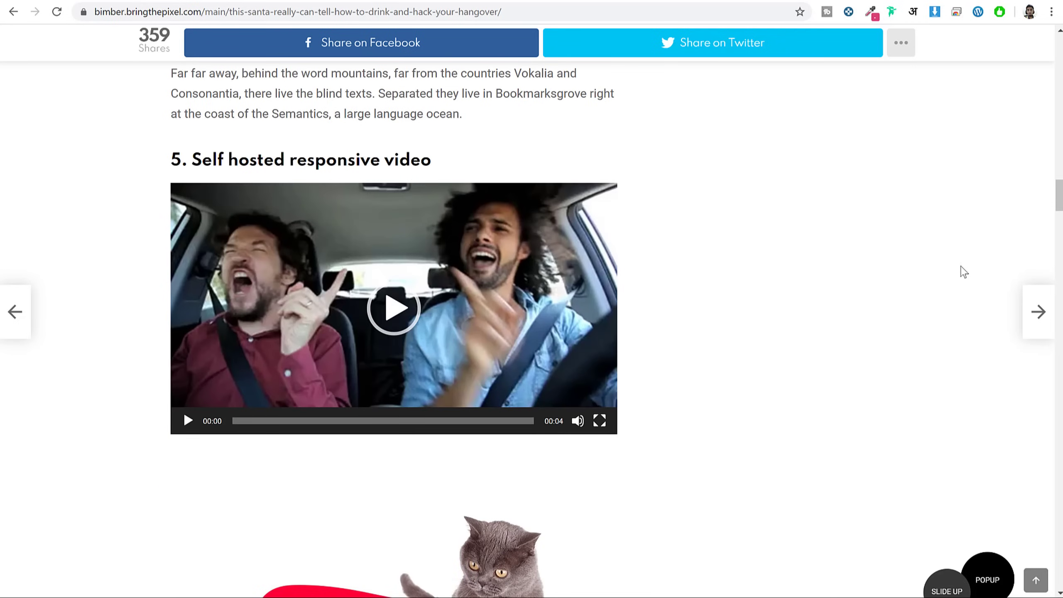
# Step: Load bloggdude.com in a new browser tab
pyautogui.hotkey('ctrl', 't')
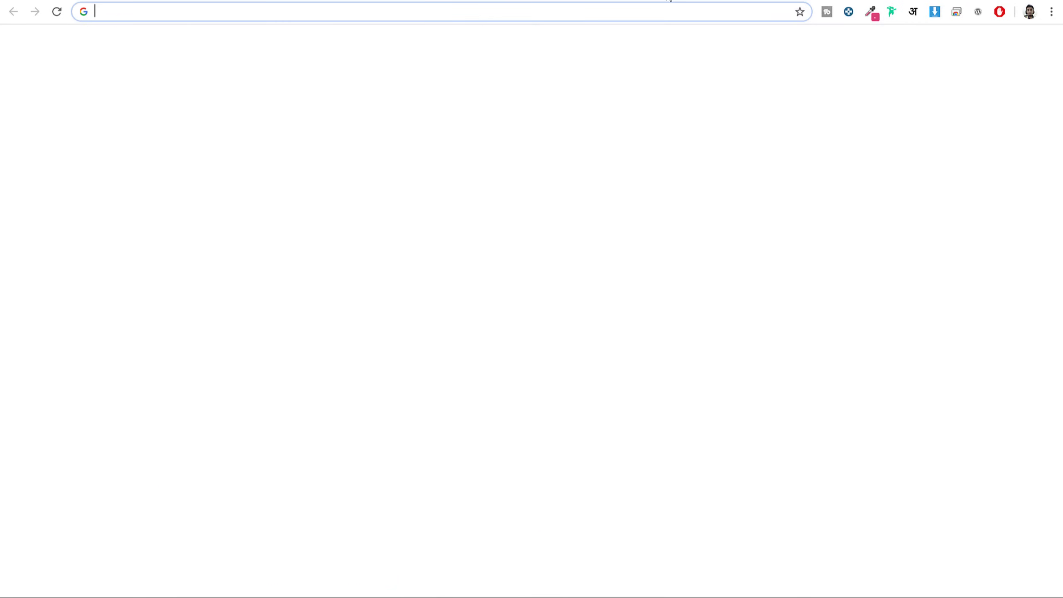
pyautogui.write('bloggdude.com')
pyautogui.press('Return')
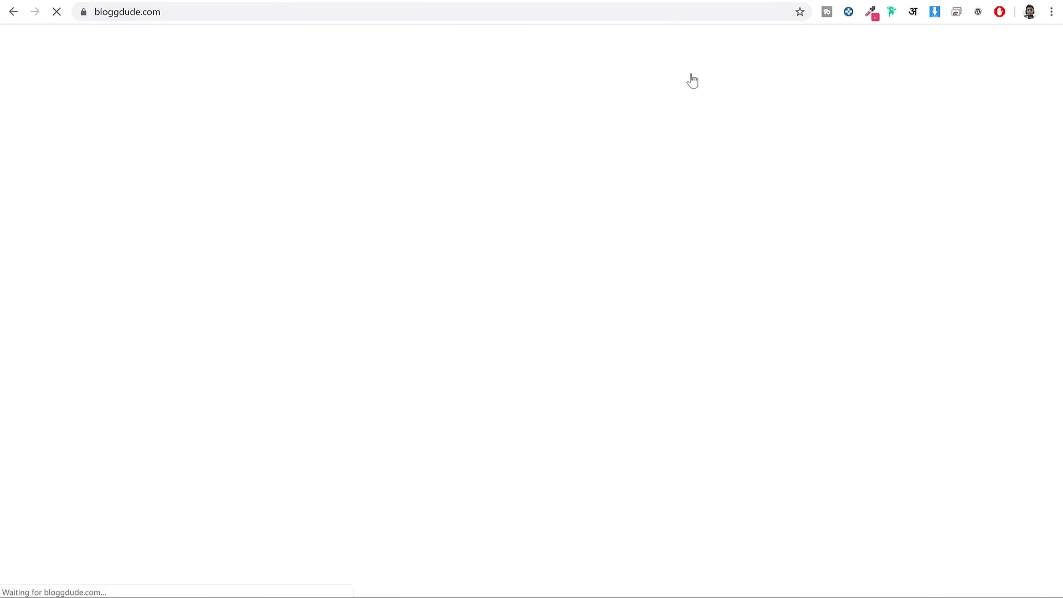
# Step: Open the crowdfunding website tutorial post and highlight its Download Free Images line
pyautogui.scroll(-15, 1015, 285)
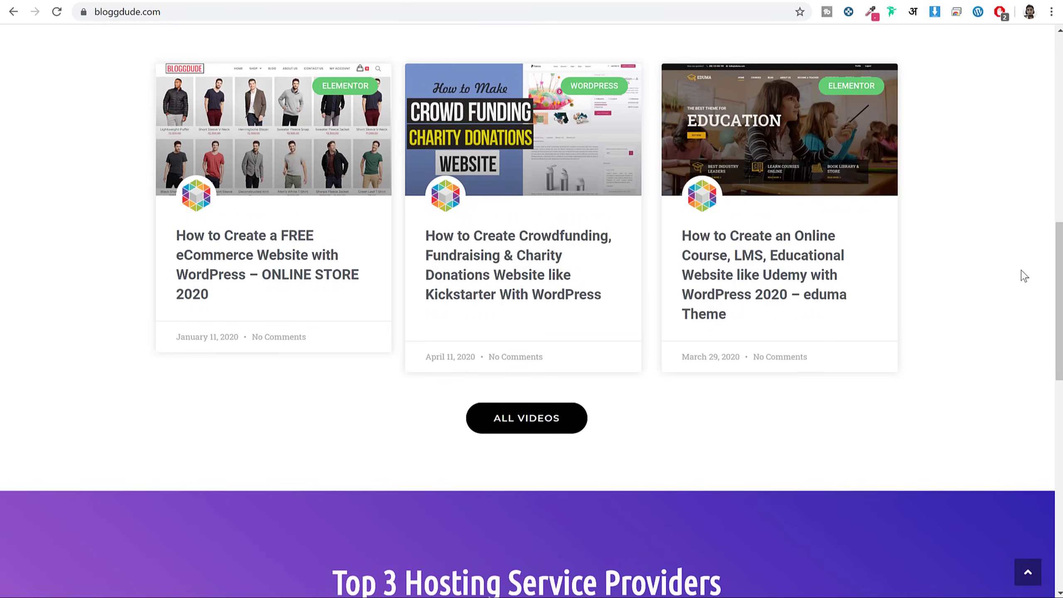
pyautogui.click(520, 301)
pyautogui.scroll(-20, 970, 299)
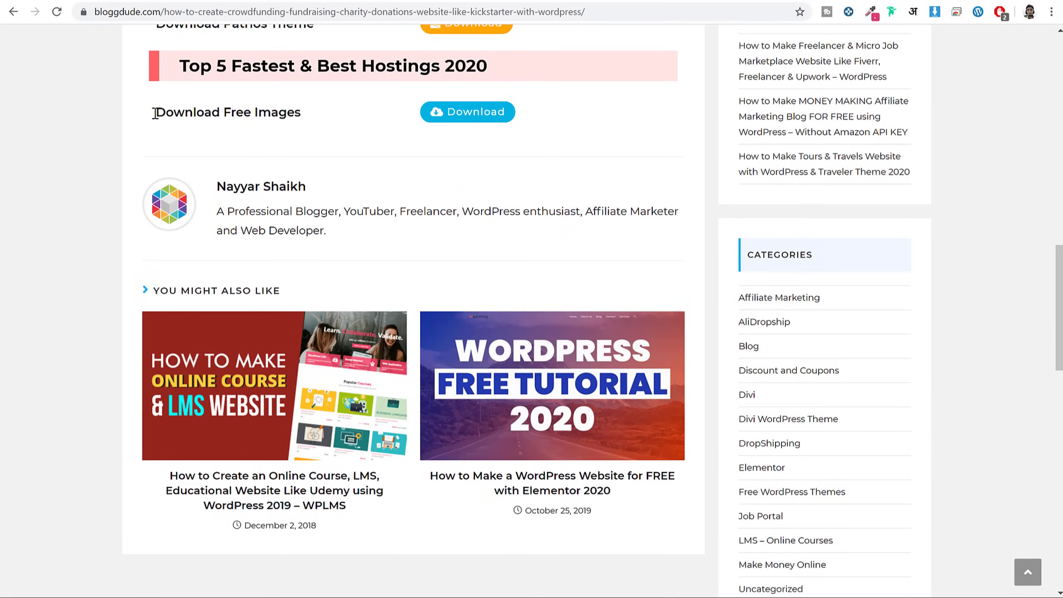
pyautogui.moveTo(155, 113); pyautogui.dragTo(318, 116)
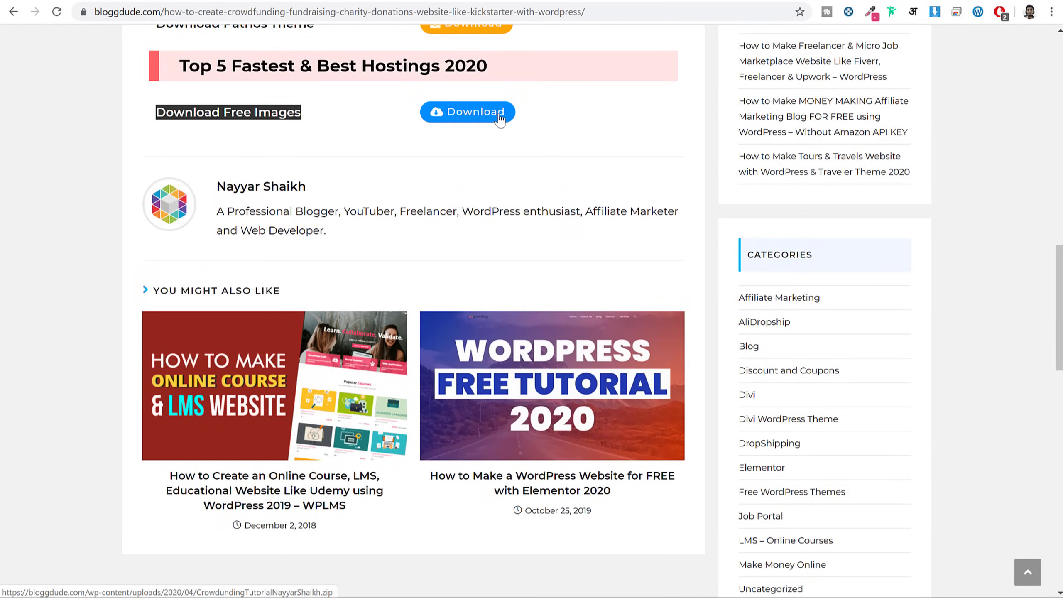
# Step: Inspect the bimber ZIP and extracted bimber folder in File Explorer, then return to the parent folder
pyautogui.hotkey('alt', 'Tab')
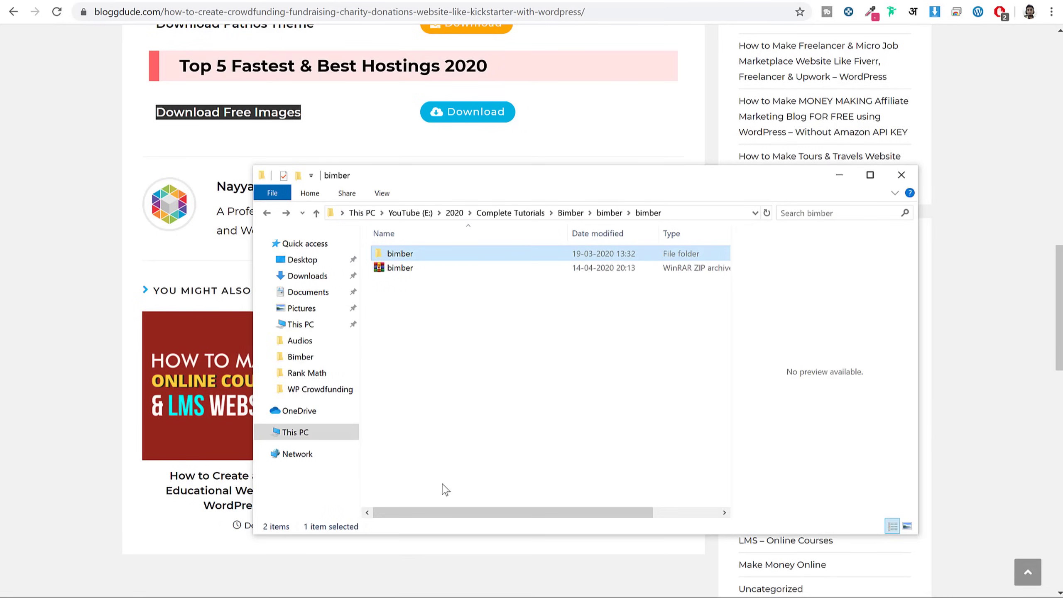
pyautogui.click(413, 268)
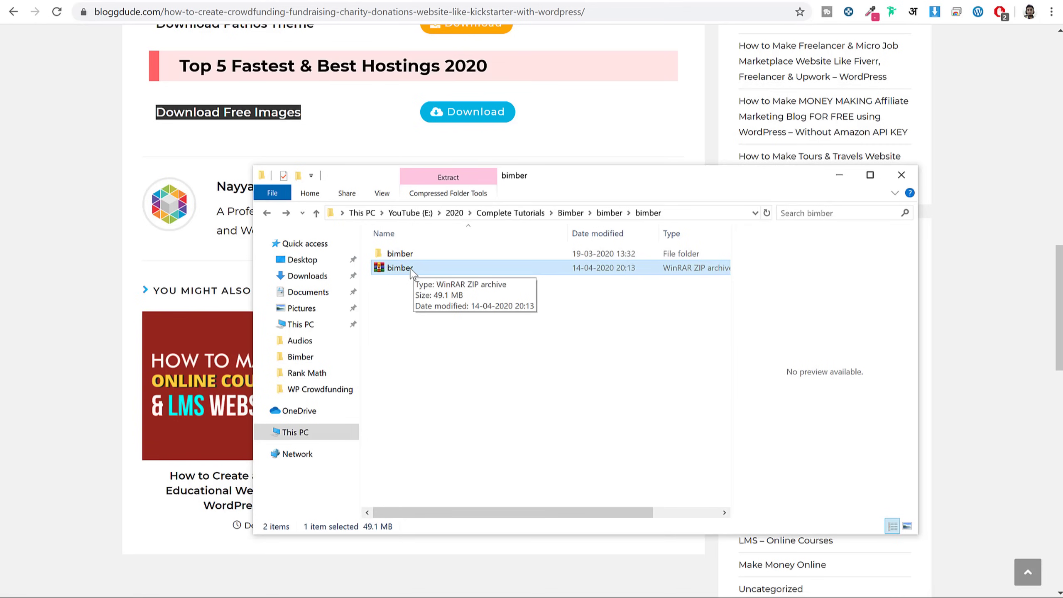
pyautogui.rightClick(392, 264)
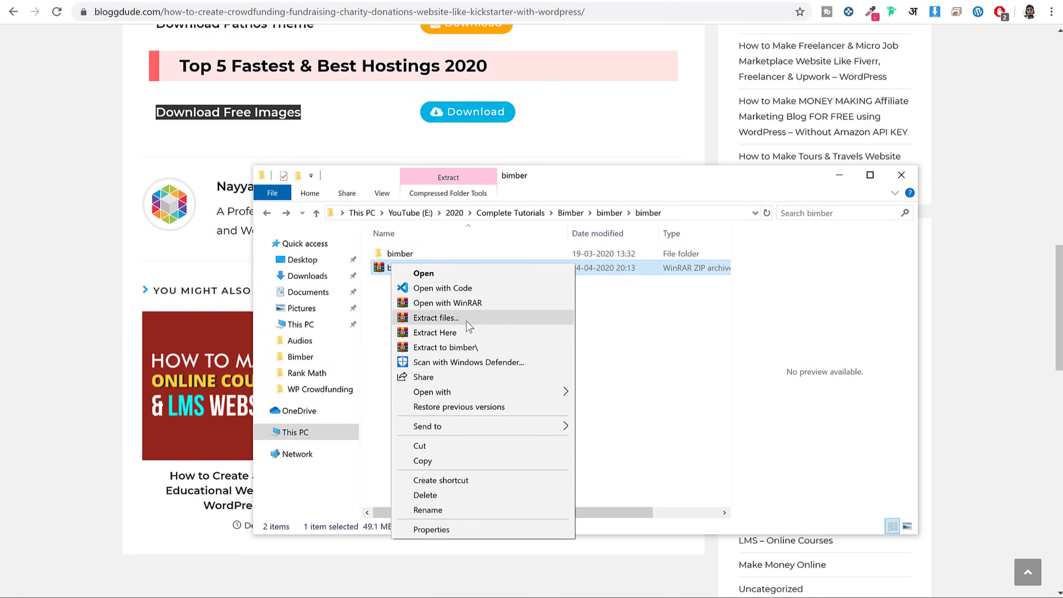
pyautogui.click(619, 320)
pyautogui.doubleClick(417, 256)
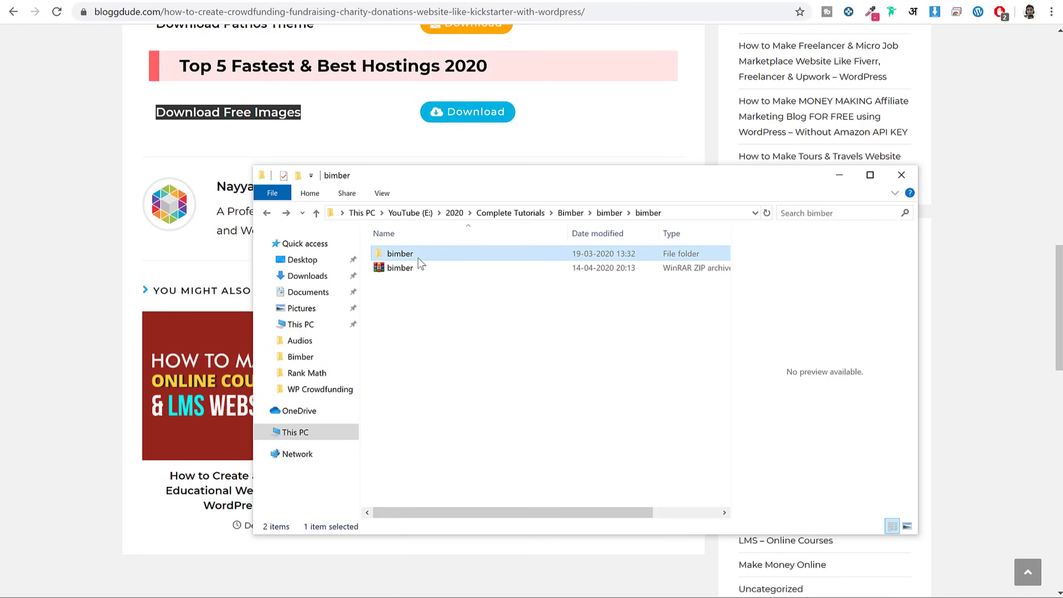
pyautogui.press('BackSpace')
# Step: Paste the demo title 'This Santa Really Can Tell How To Drink And Hack Your Hangover' as the post title
pyautogui.click(948, 103)
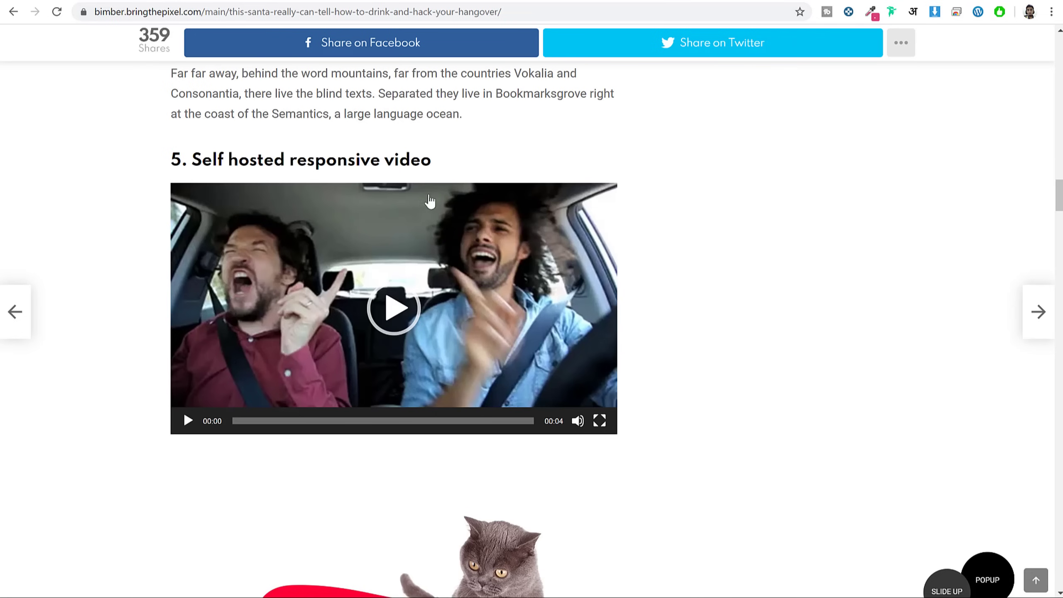
pyautogui.scroll(20, 740, 434)
pyautogui.scroll(-3, 544, 360)
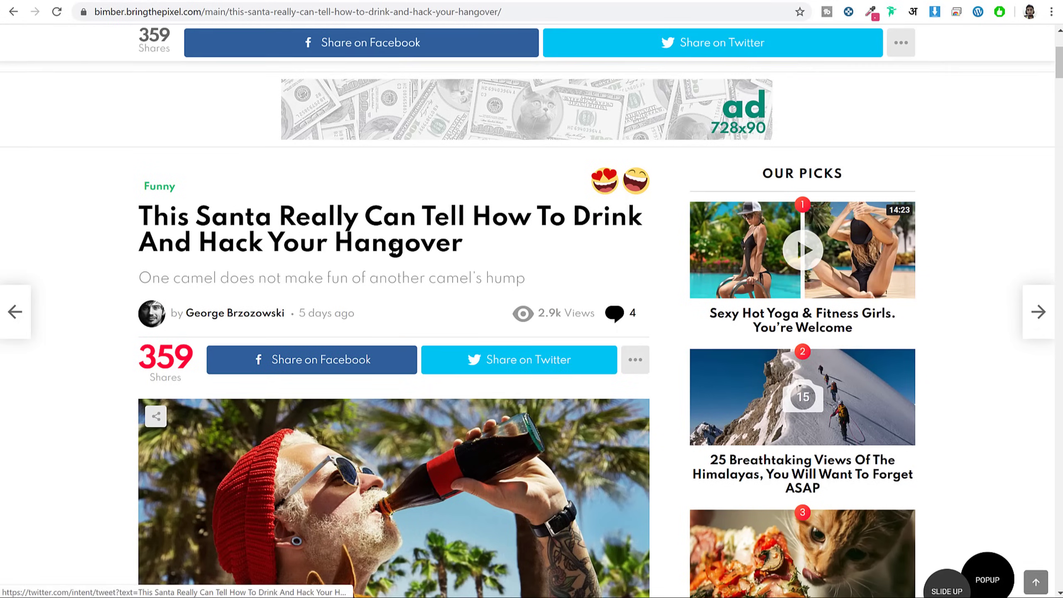
pyautogui.tripleClick(388, 242)
pyautogui.hotkey('ctrl', 'c')
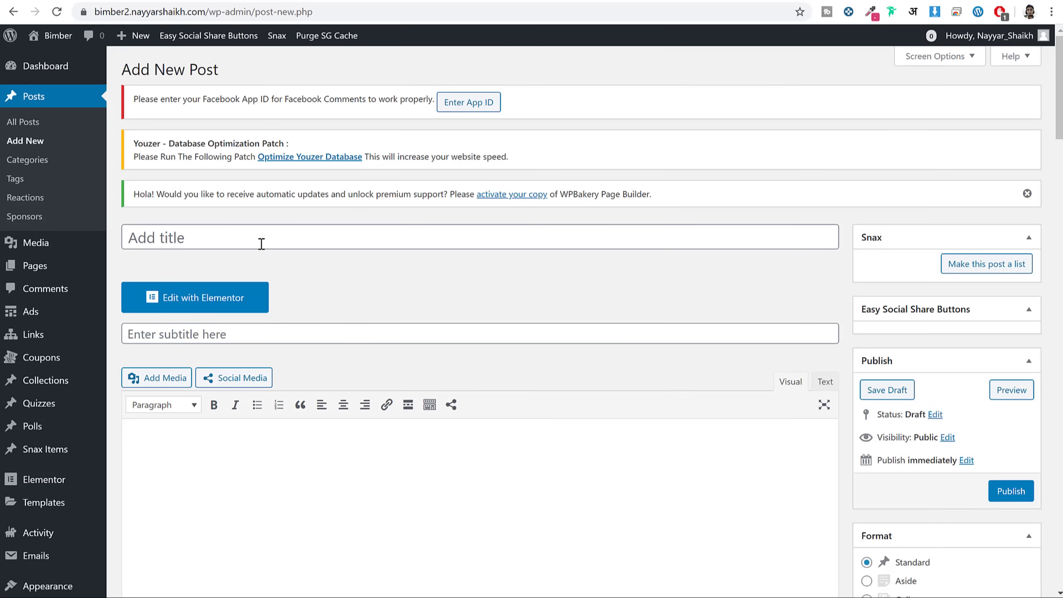
pyautogui.click(261, 244)
pyautogui.hotkey('ctrl', 'v')
# Step: Fill the subtitle field with 'One camel does not make fun of another camel's hump'
pyautogui.click(209, 336)
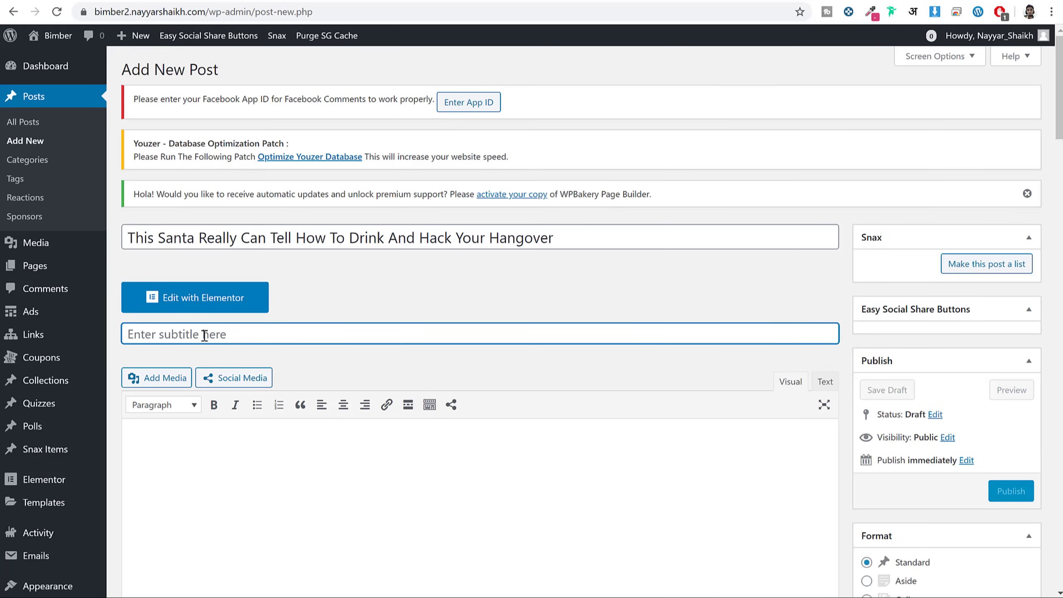
pyautogui.click(254, 1)
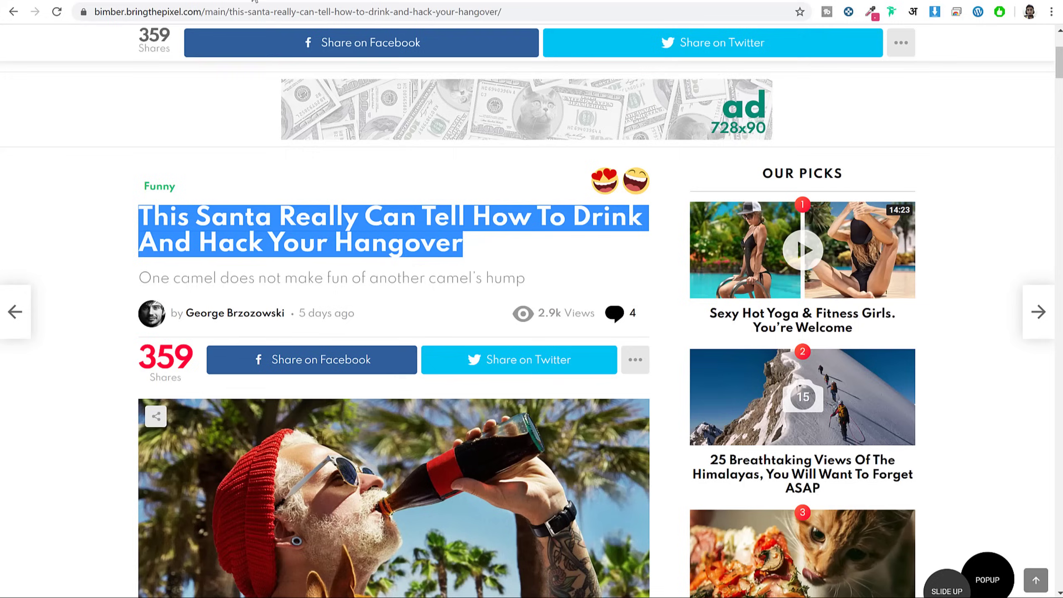
pyautogui.tripleClick(289, 273)
pyautogui.hotkey('ctrl', 'c')
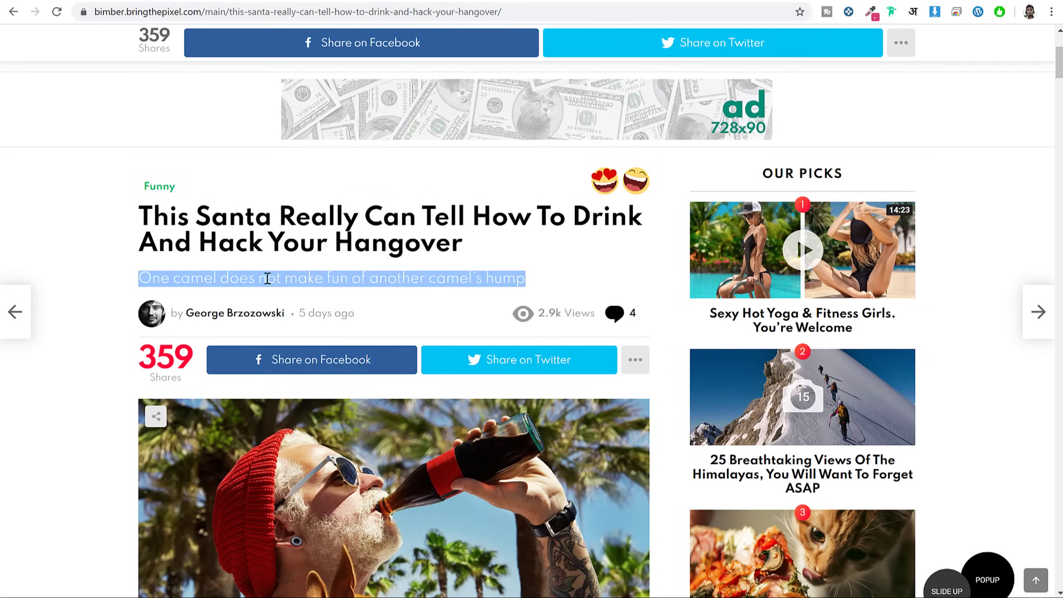
pyautogui.click(410, 1)
pyautogui.hotkey('ctrl', 'v')
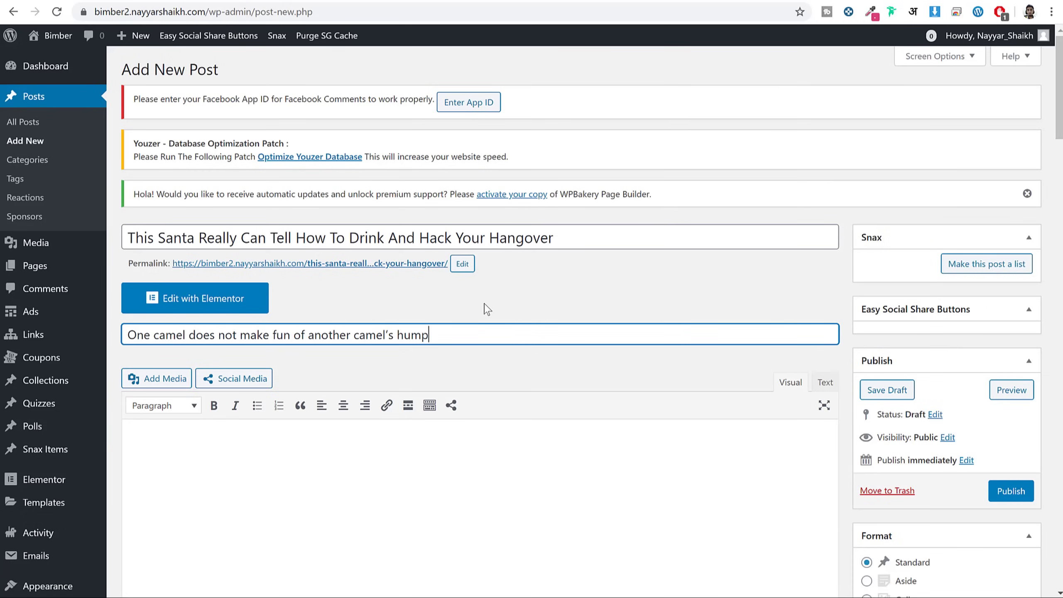
pyautogui.click(485, 304)
pyautogui.scroll(-5, 666, 275)
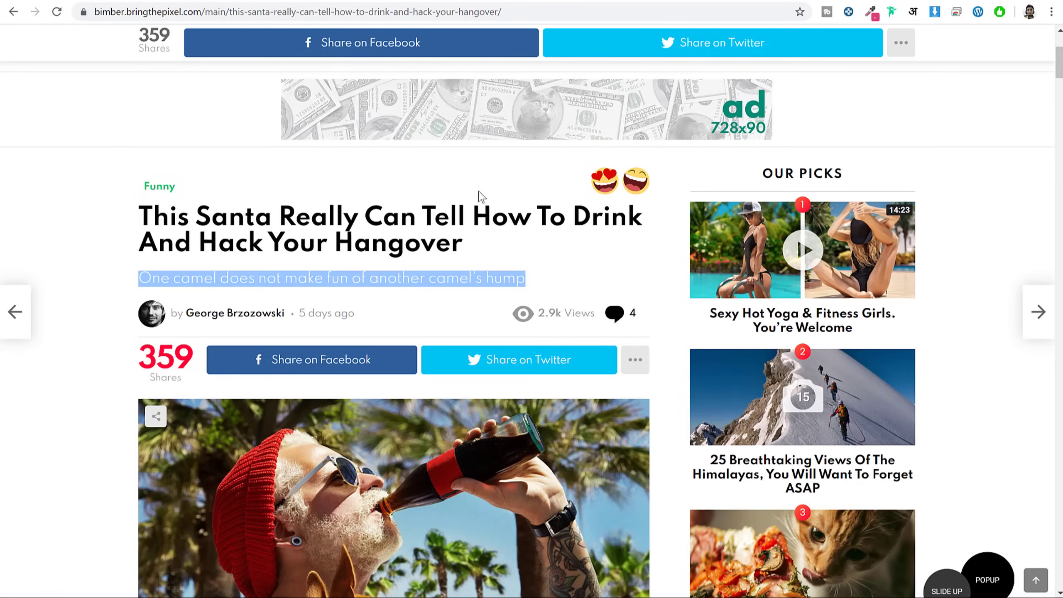
pyautogui.scroll(-15, 520, 235)
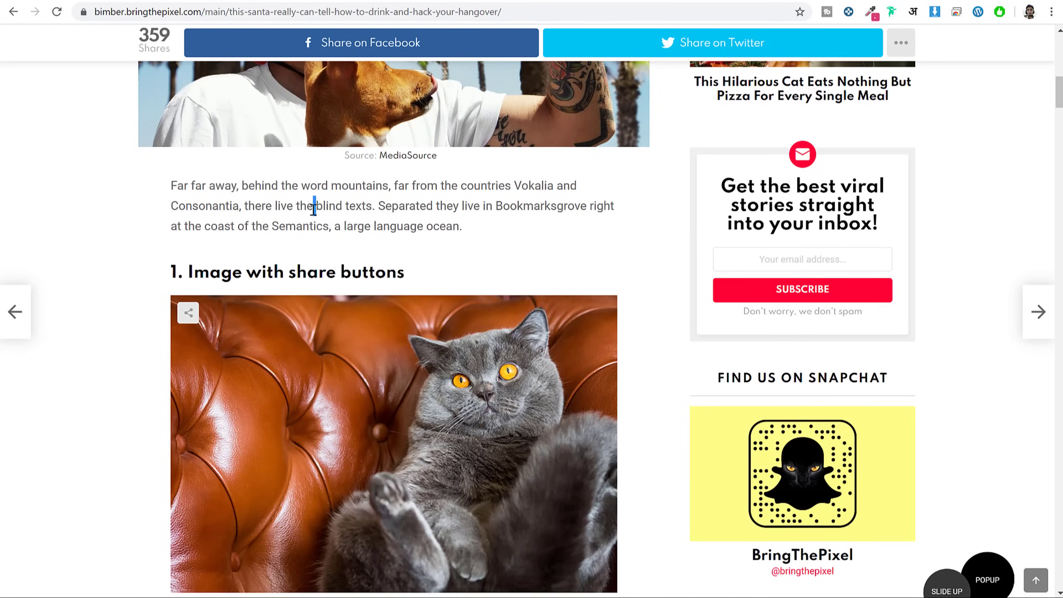
pyautogui.tripleClick(313, 208)
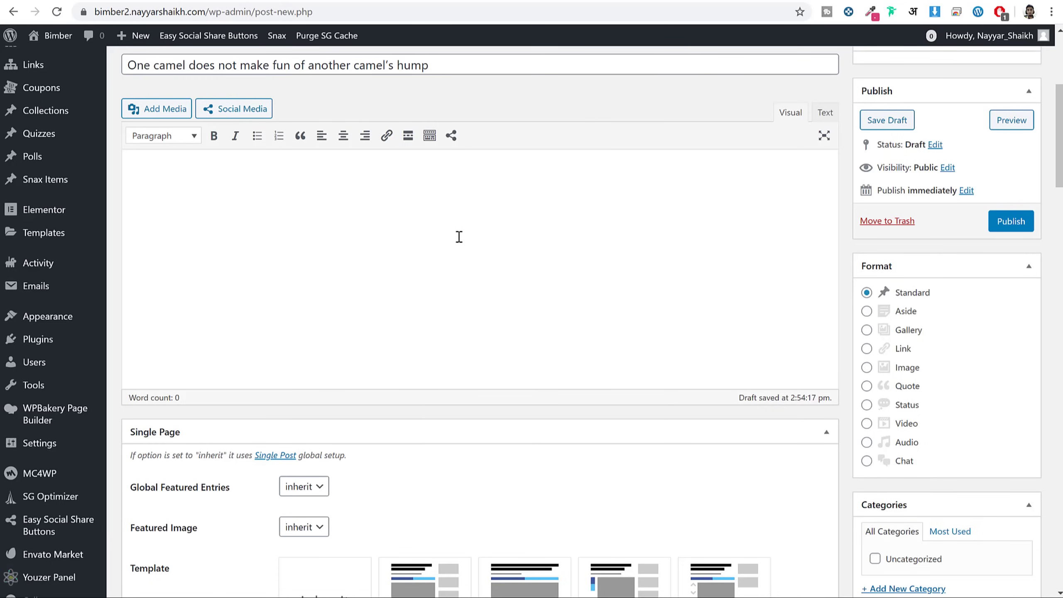
pyautogui.write('Far far away, behind the word mountains, far from the countries Vokalia and Consonantia, there live the blind texts. Separated they live in Bookmarksgrove right at the coast of the Semantics, a large language ocean.')
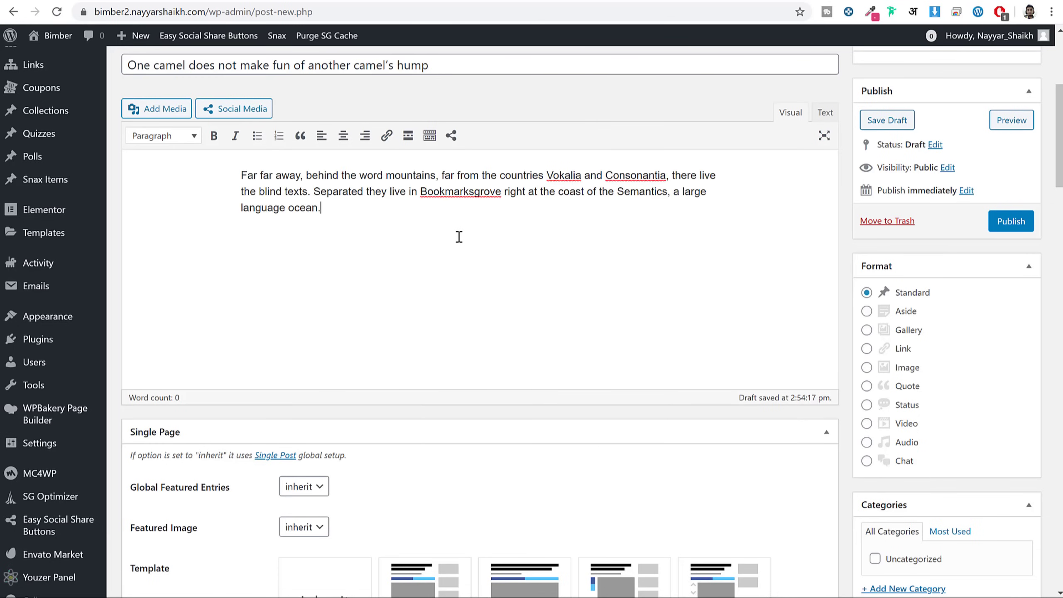
pyautogui.moveTo(320, 197); pyautogui.dragTo(335, 199)
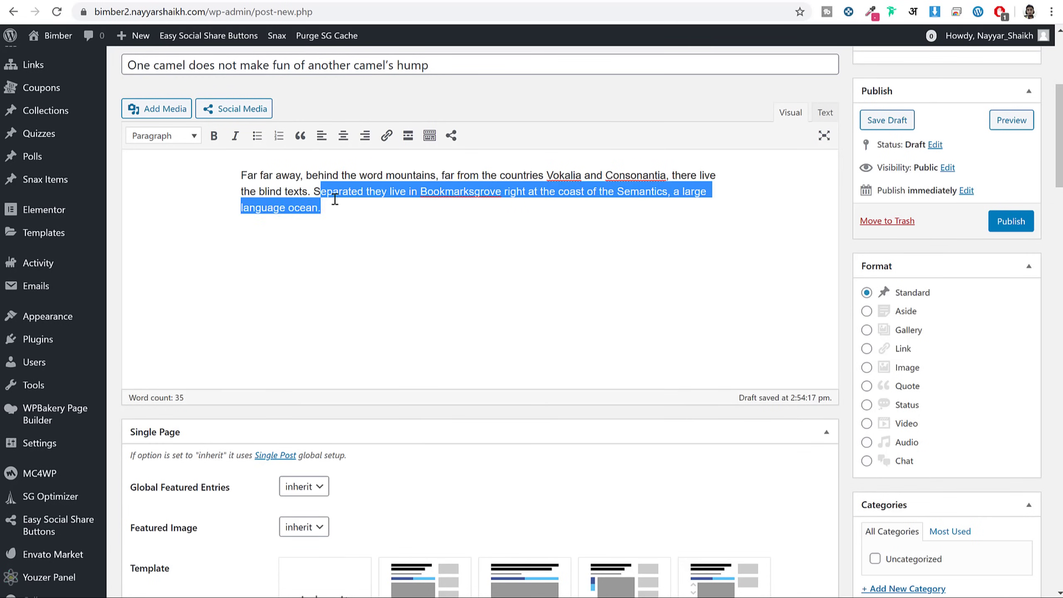
pyautogui.tripleClick(334, 199)
pyautogui.hotkey('ctrl', 'c')
pyautogui.press('BackSpace')
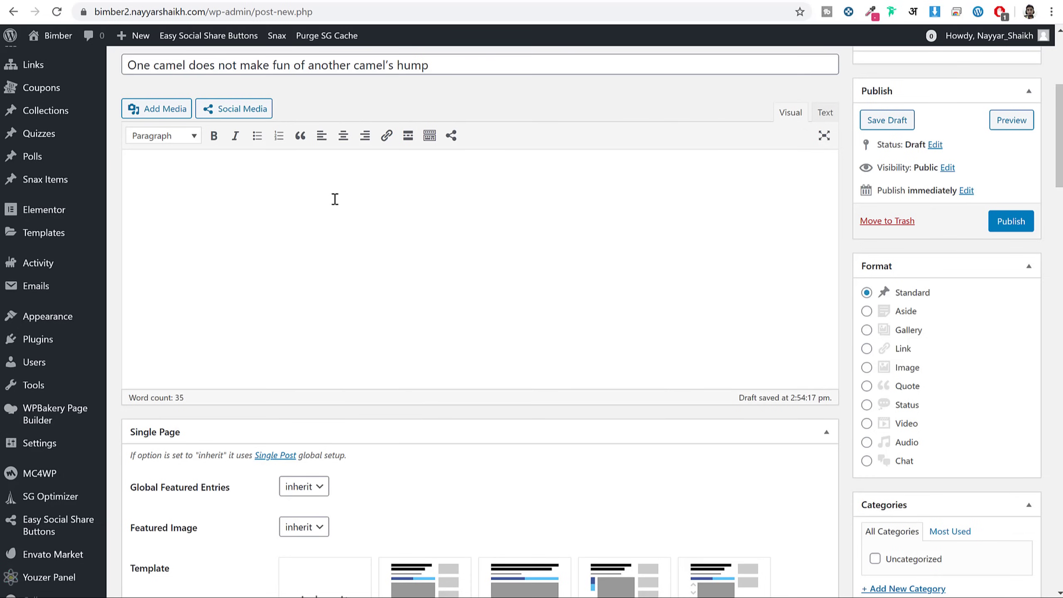
pyautogui.rightClick(335, 199)
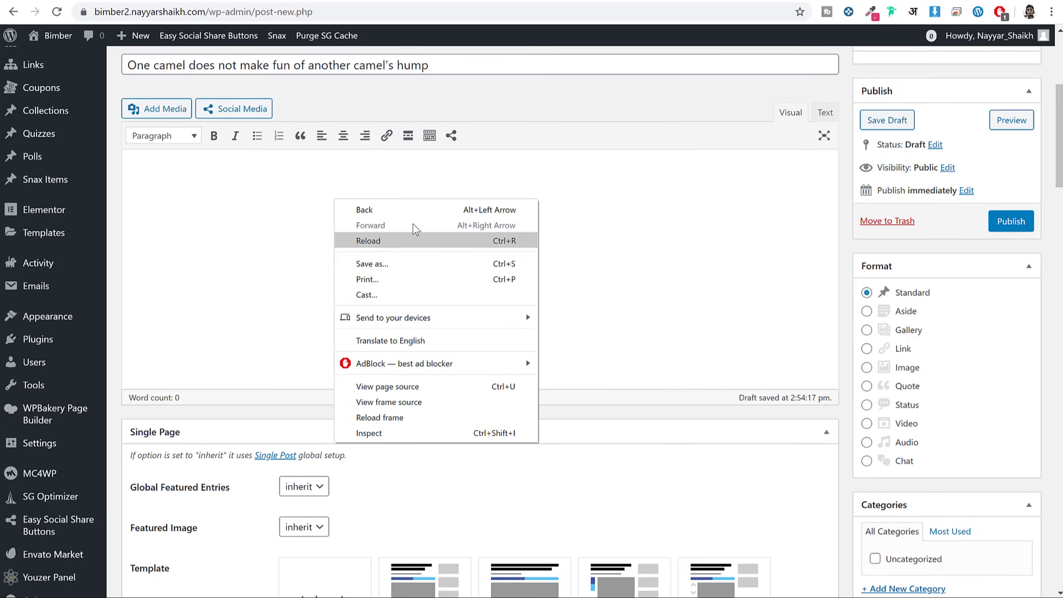
pyautogui.rightClick(673, 205)
pyautogui.click(494, 219)
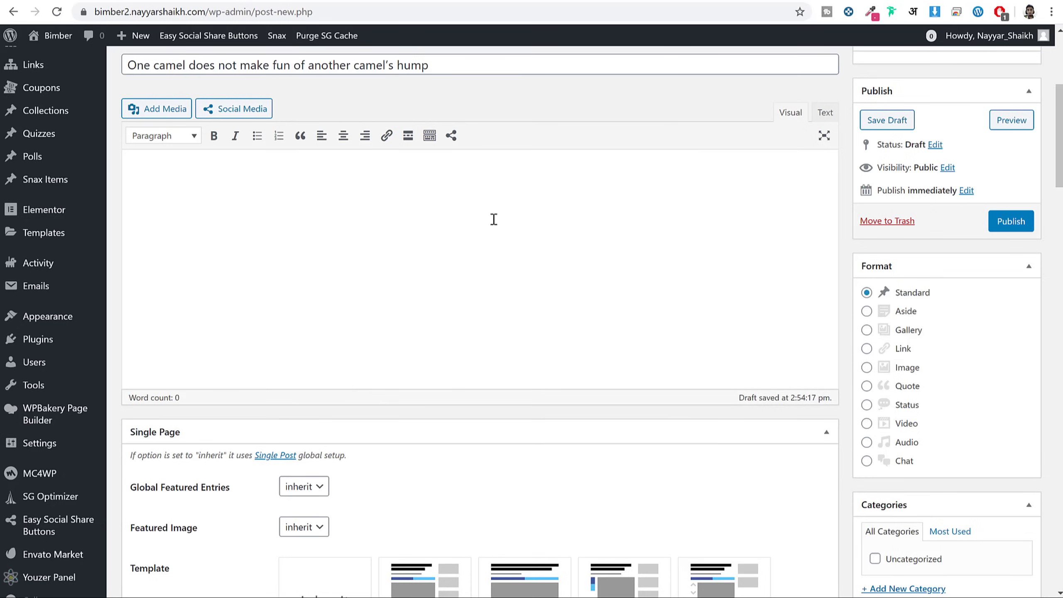
pyautogui.hotkey('ctrl', 'v')
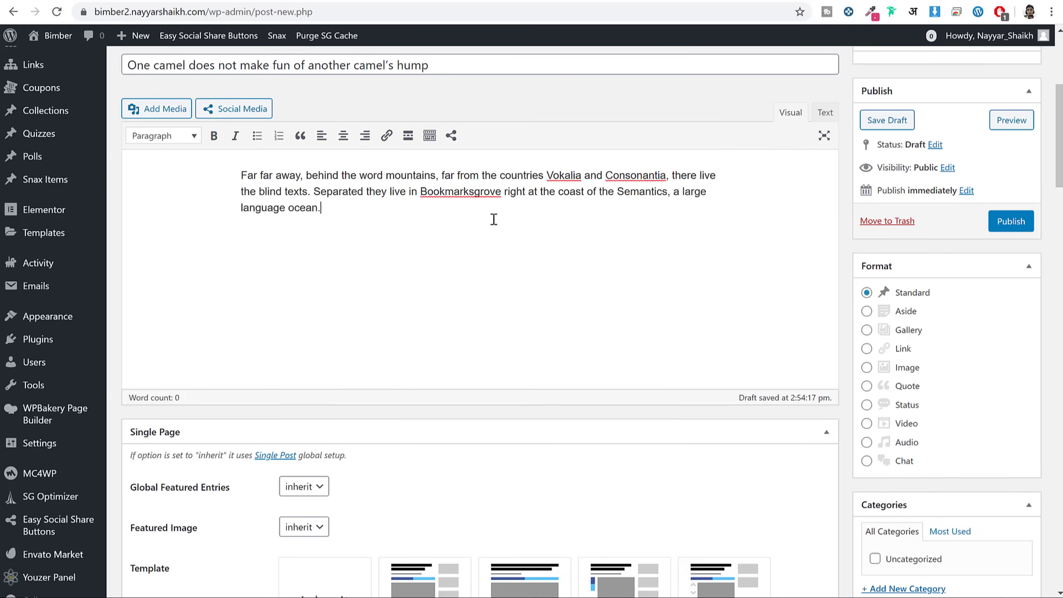
pyautogui.click(825, 113)
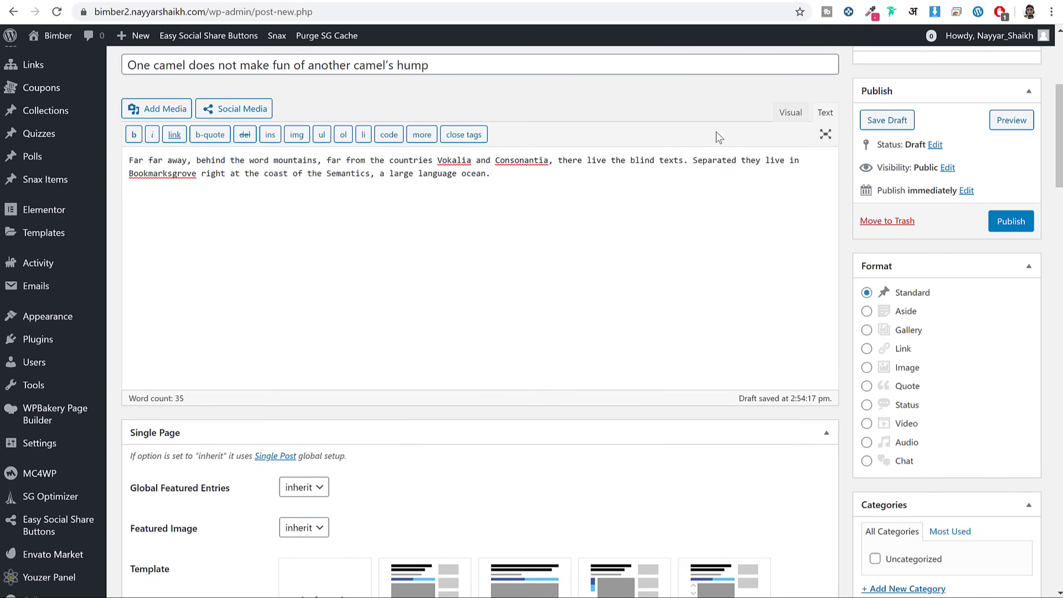
pyautogui.click(789, 113)
pyautogui.moveTo(337, 209); pyautogui.dragTo(230, 166)
pyautogui.hotkey('ctrl', 'x')
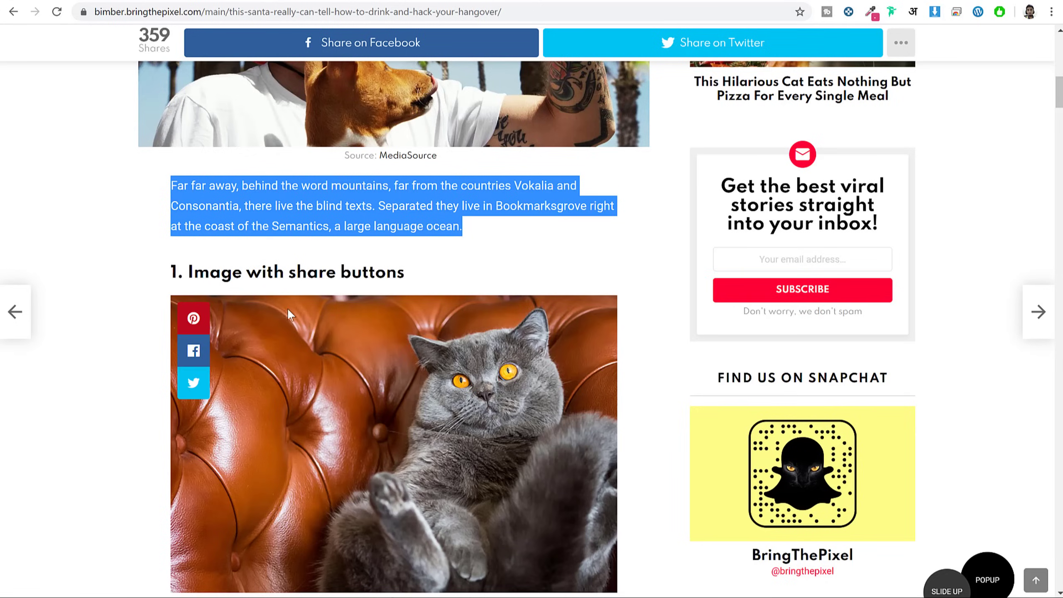
pyautogui.scroll(-1, 197, 151)
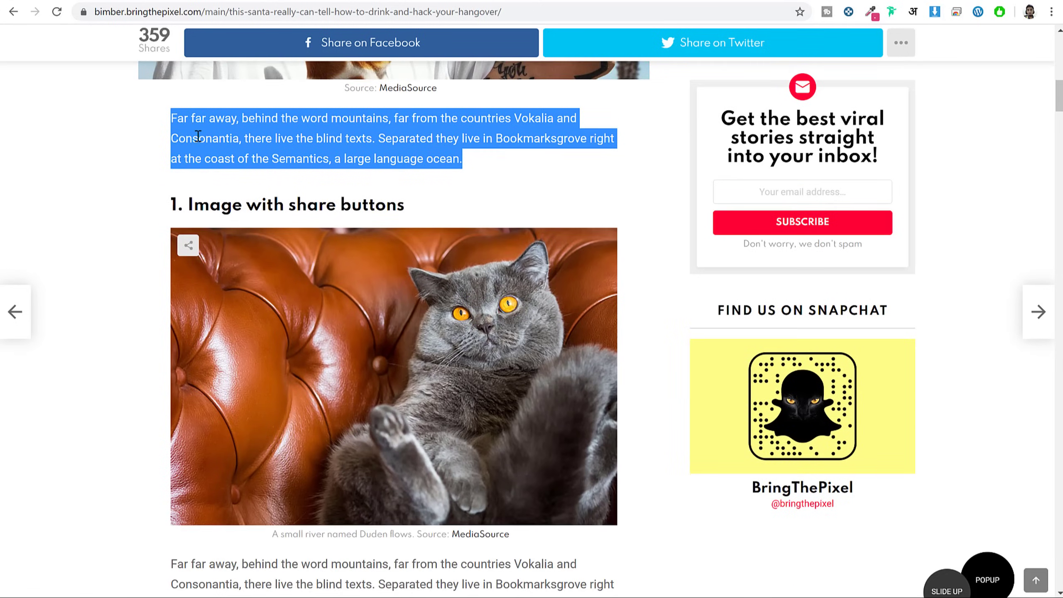
pyautogui.click(204, 176)
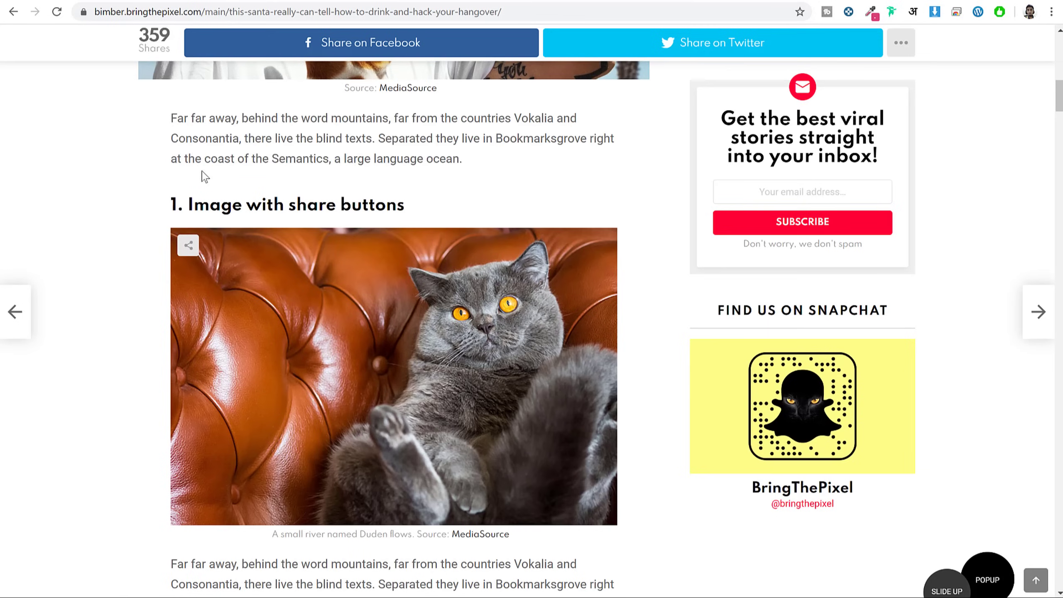
pyautogui.moveTo(170, 117); pyautogui.dragTo(575, 555)
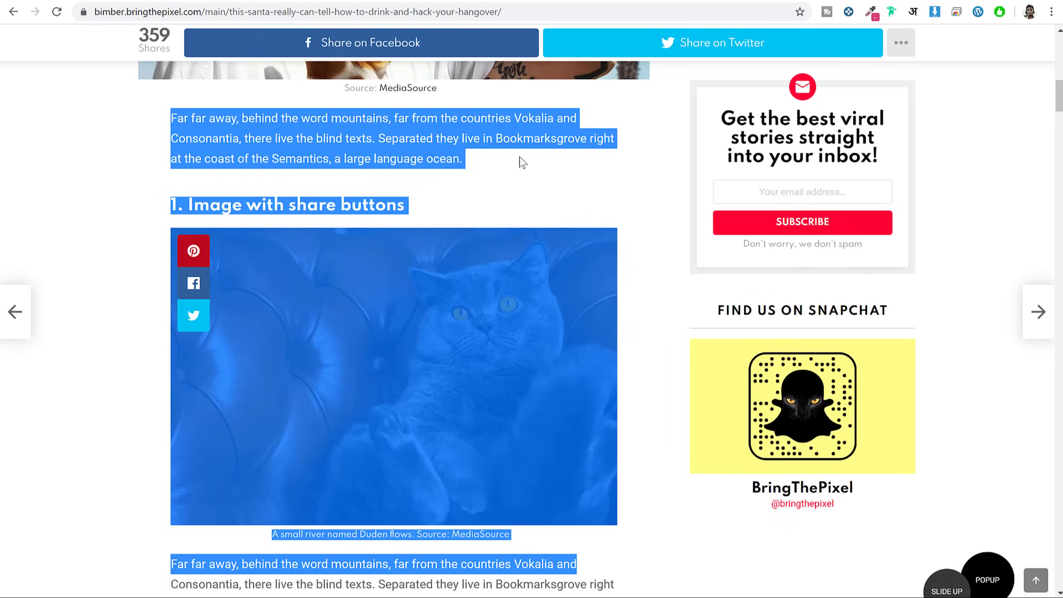
pyautogui.click(393, 0)
pyautogui.hotkey('ctrl', 'v')
pyautogui.scroll(-2, 424, 279)
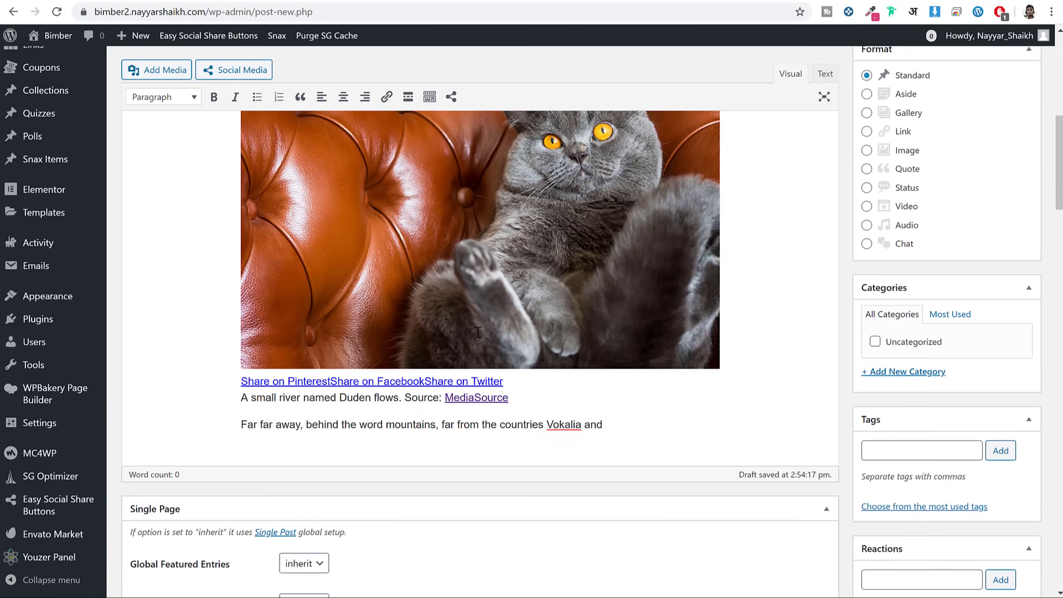
pyautogui.scroll(4, 532, 405)
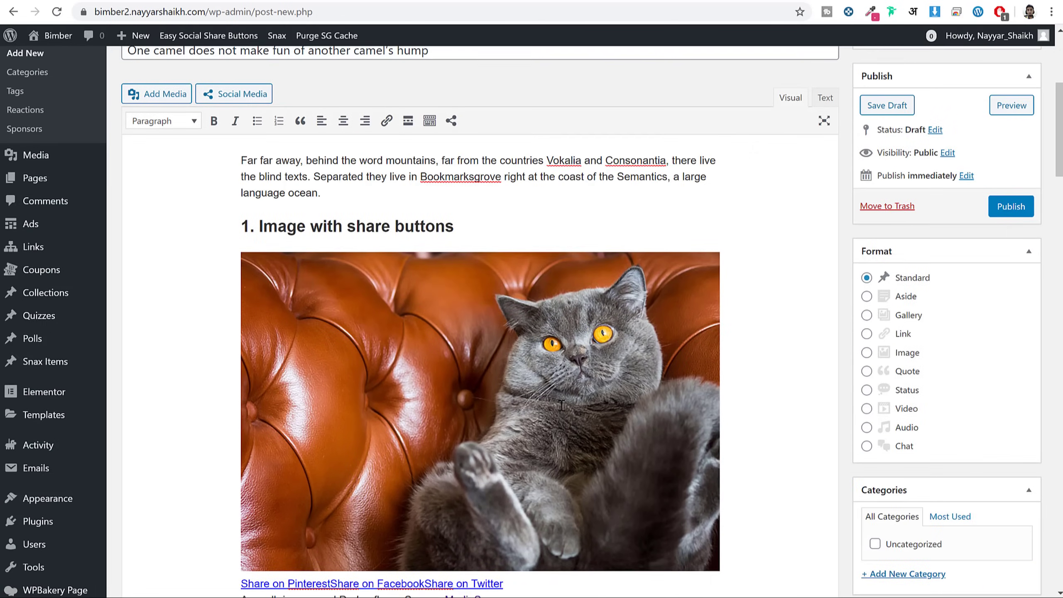
pyautogui.scroll(1, 562, 405)
pyautogui.click(825, 170)
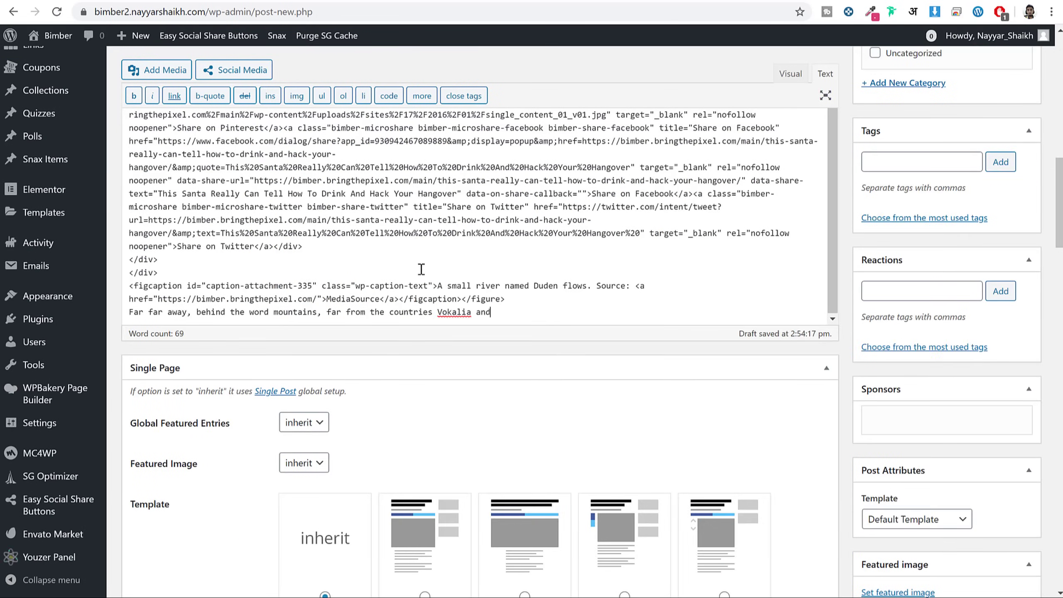
pyautogui.scroll(1, 266, 278)
pyautogui.moveTo(176, 340); pyautogui.dragTo(129, 287)
pyautogui.scroll(3, 215, 300)
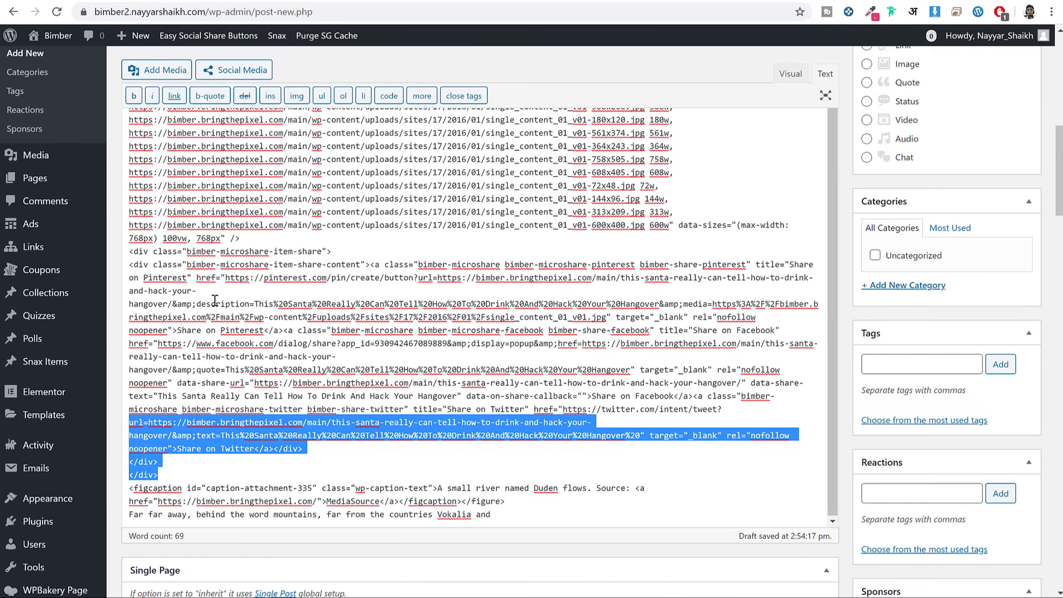
pyautogui.scroll(5, 628, 260)
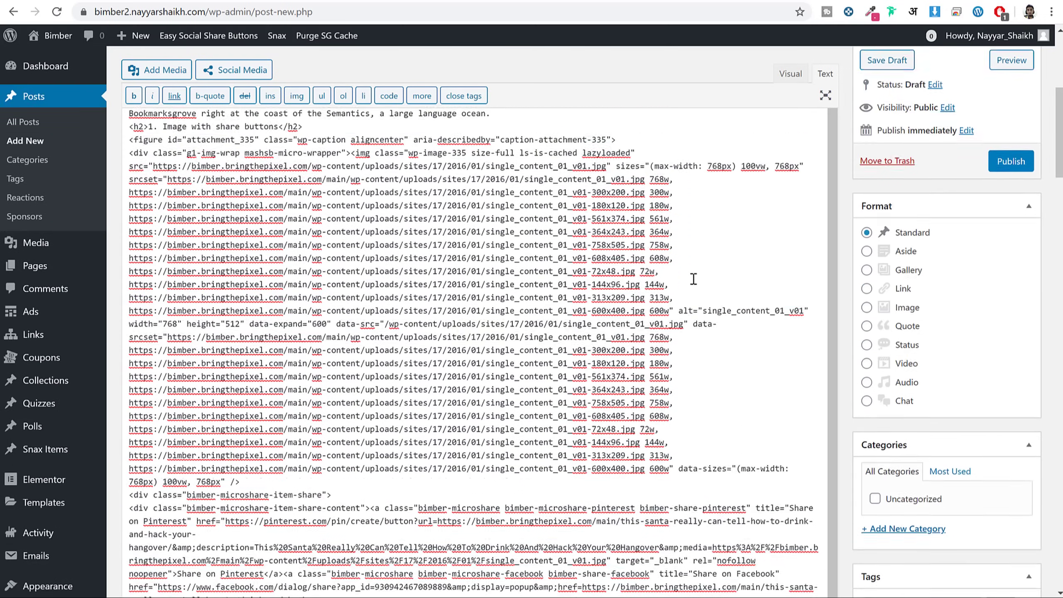
pyautogui.moveTo(636, 547); pyautogui.dragTo(240, 180)
pyautogui.click(336, 284)
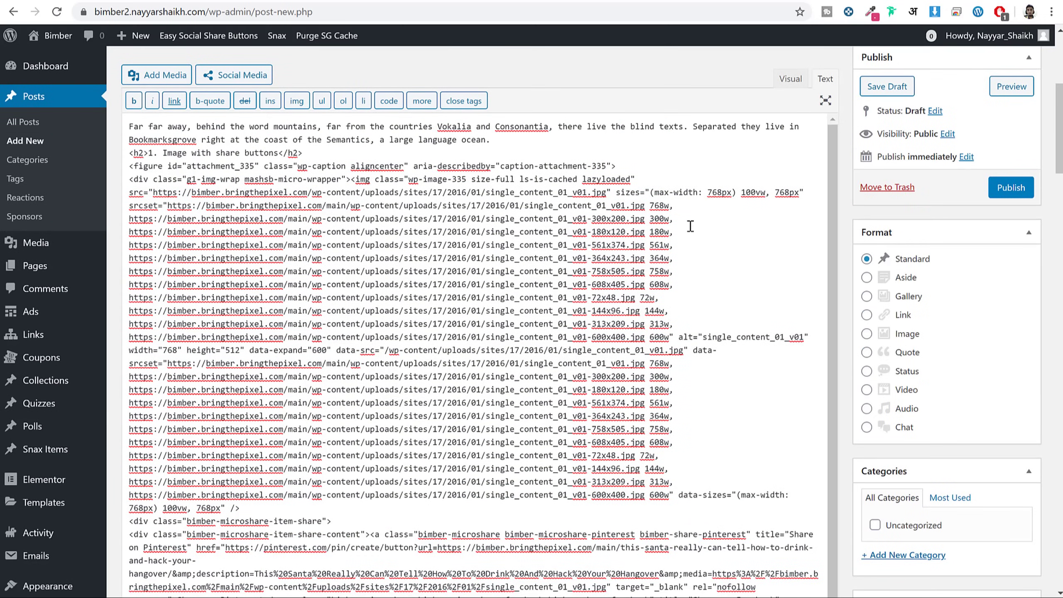
pyautogui.click(795, 78)
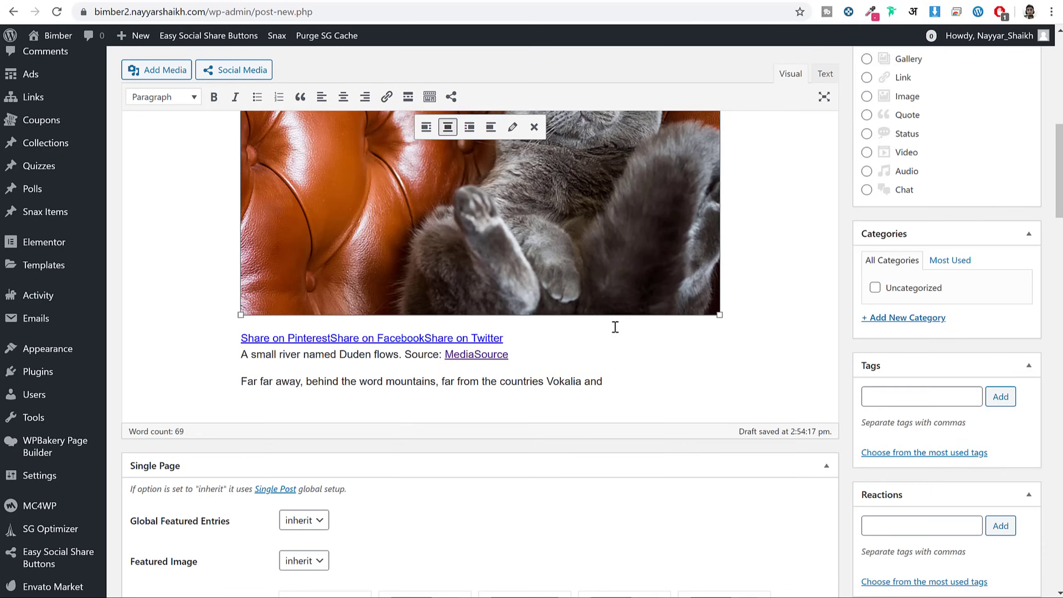
pyautogui.click(661, 387)
pyautogui.hotkey('ctrl', 'a')
pyautogui.press('BackSpace')
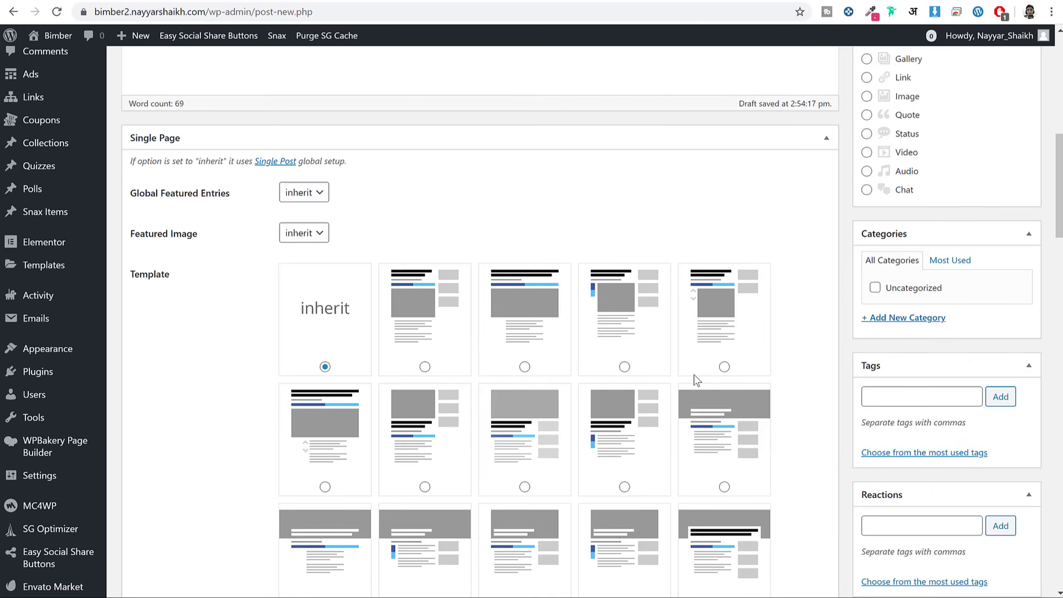
pyautogui.scroll(4, 608, 339)
pyautogui.scroll(2, 607, 339)
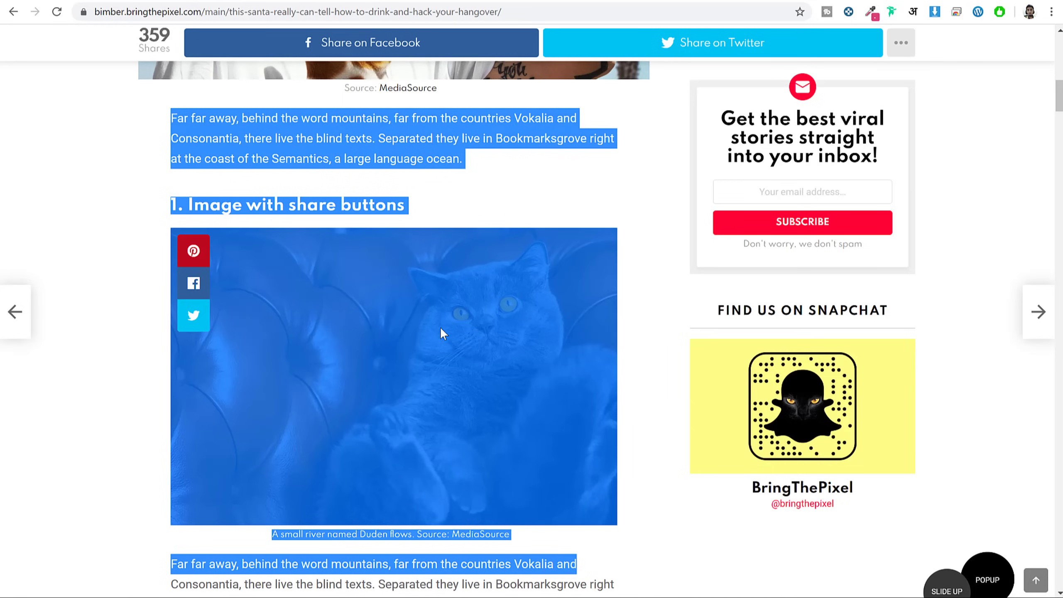
# Step: Paste the demo article's first paragraph into the post body as plain text
pyautogui.moveTo(441, 333); pyautogui.dragTo(449, 160)
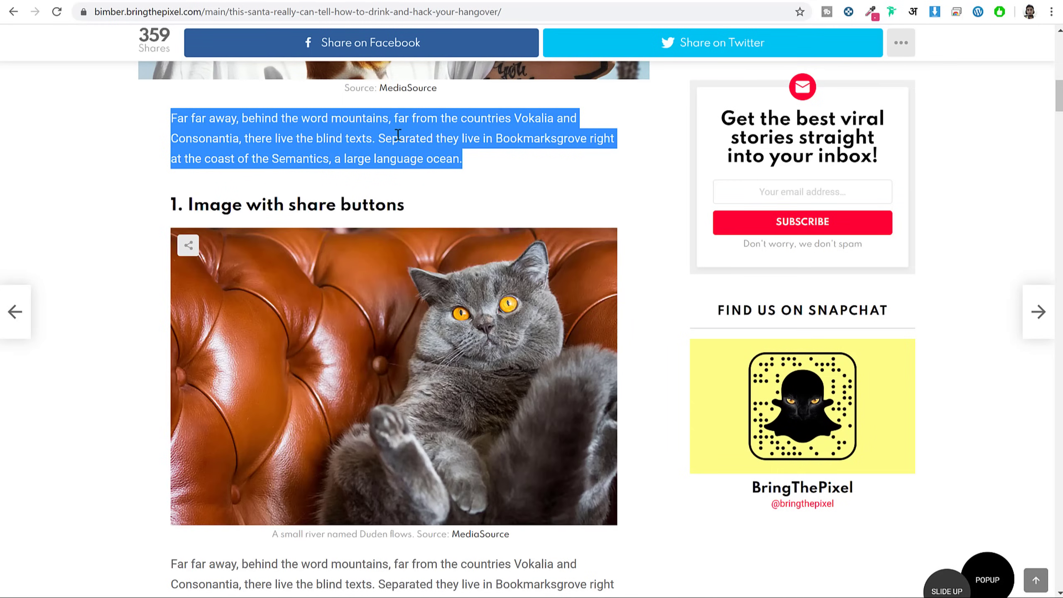
pyautogui.click(384, 0)
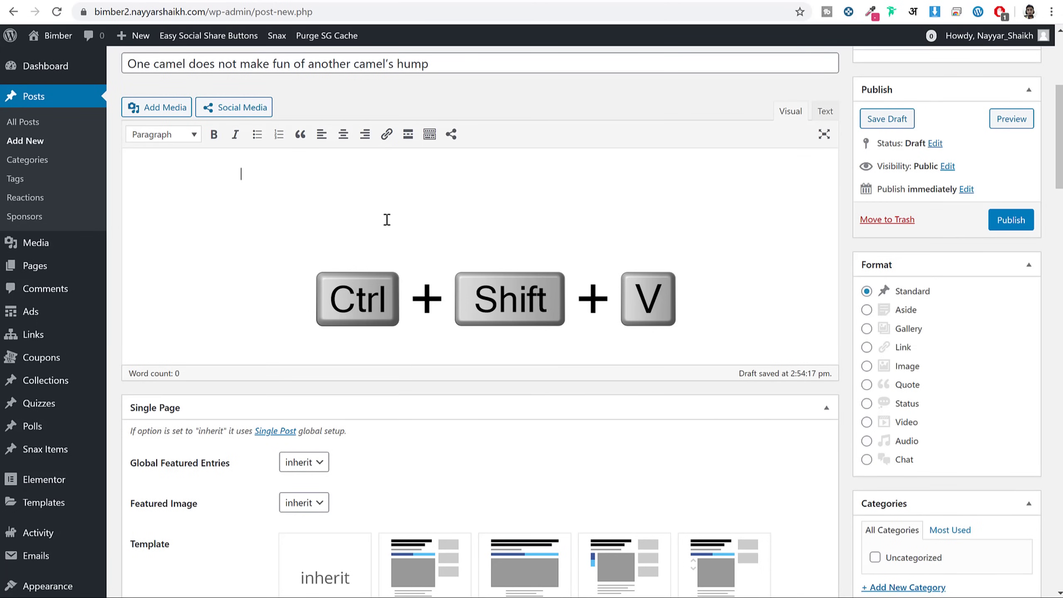
pyautogui.hotkey('ctrl', 'shift', 'v')
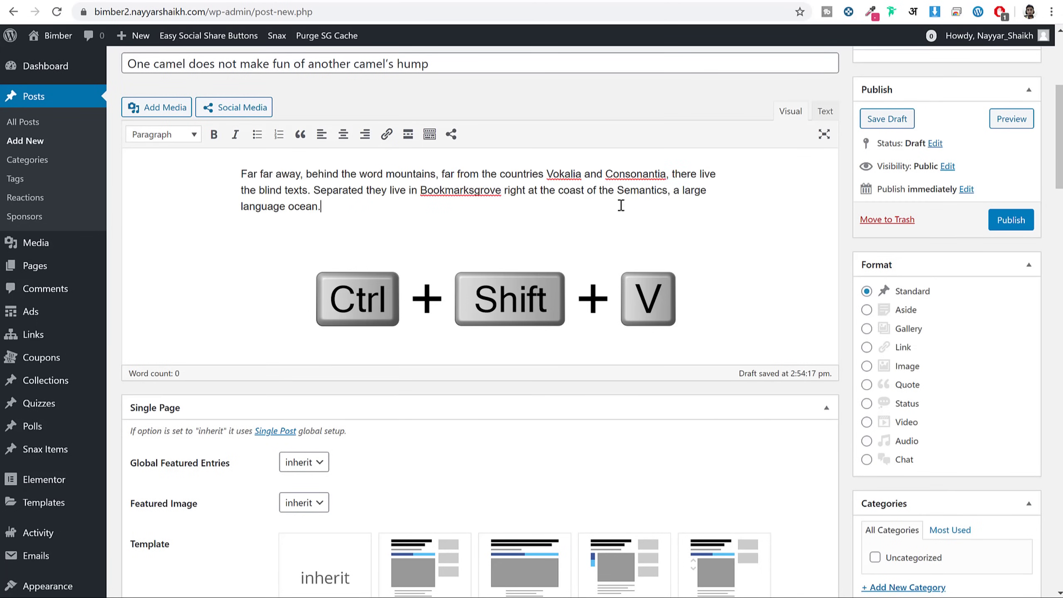
pyautogui.click(836, 119)
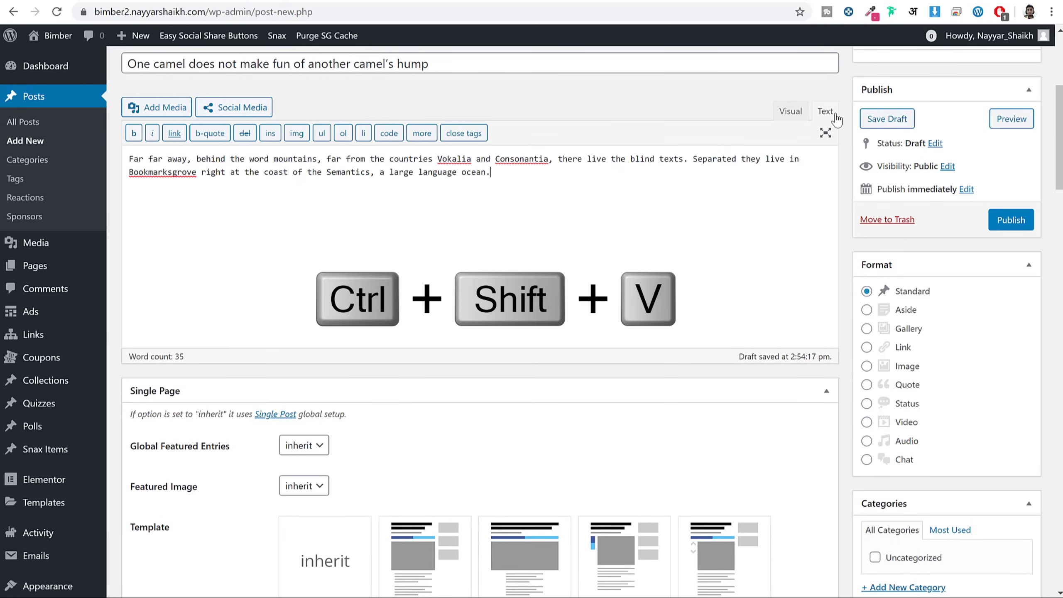
pyautogui.moveTo(491, 172); pyautogui.dragTo(197, 160)
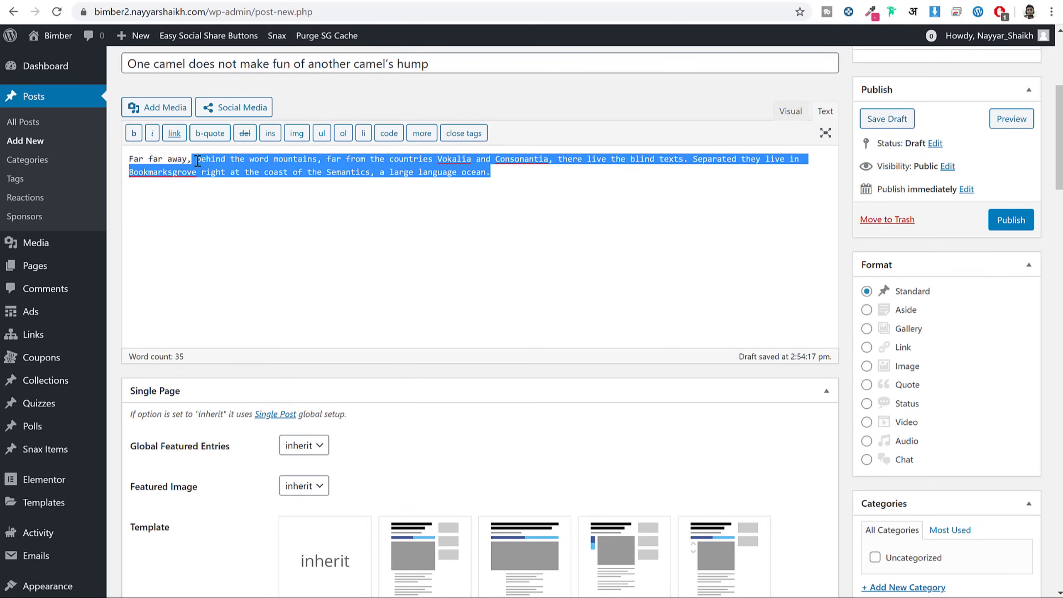
pyautogui.click(790, 111)
# Step: Add the line '1. Image with share buttons' below the paragraph and select it
pyautogui.click(418, 207)
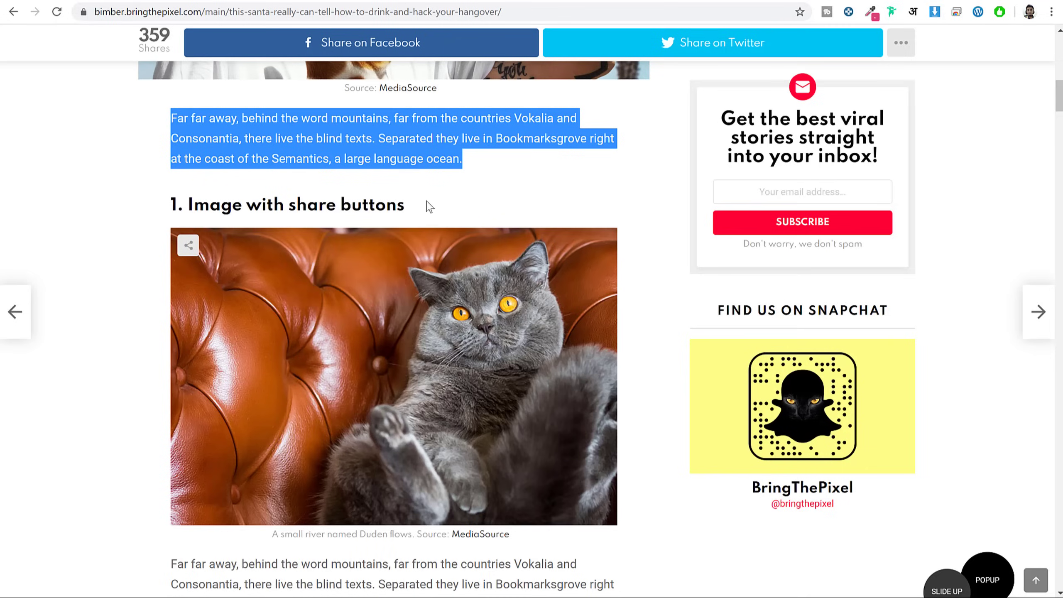
pyautogui.moveTo(427, 204); pyautogui.dragTo(167, 202)
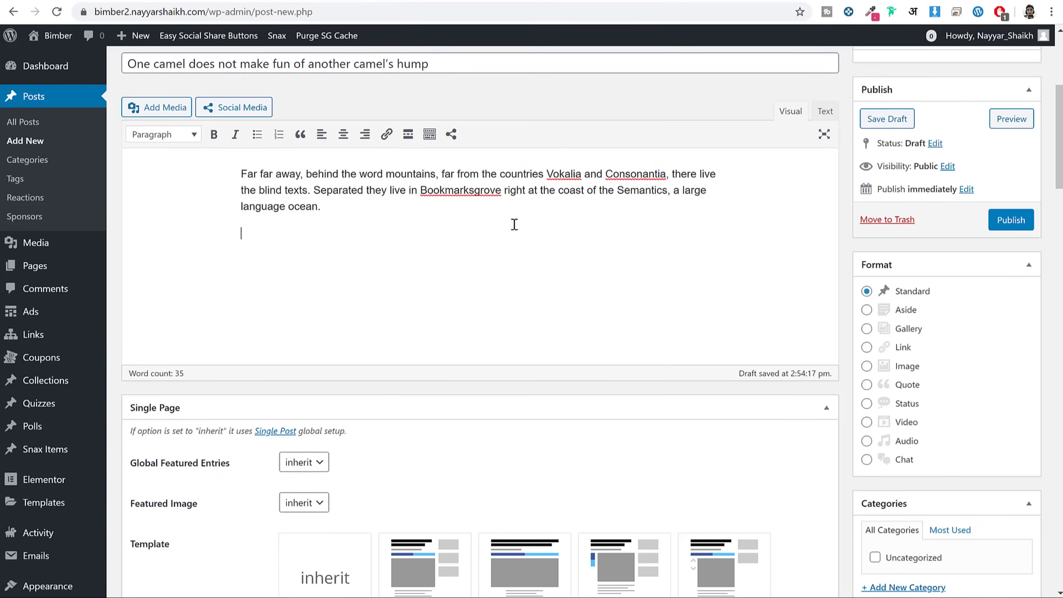
pyautogui.write('1. Image with share buttons')
pyautogui.moveTo(373, 233); pyautogui.dragTo(237, 233)
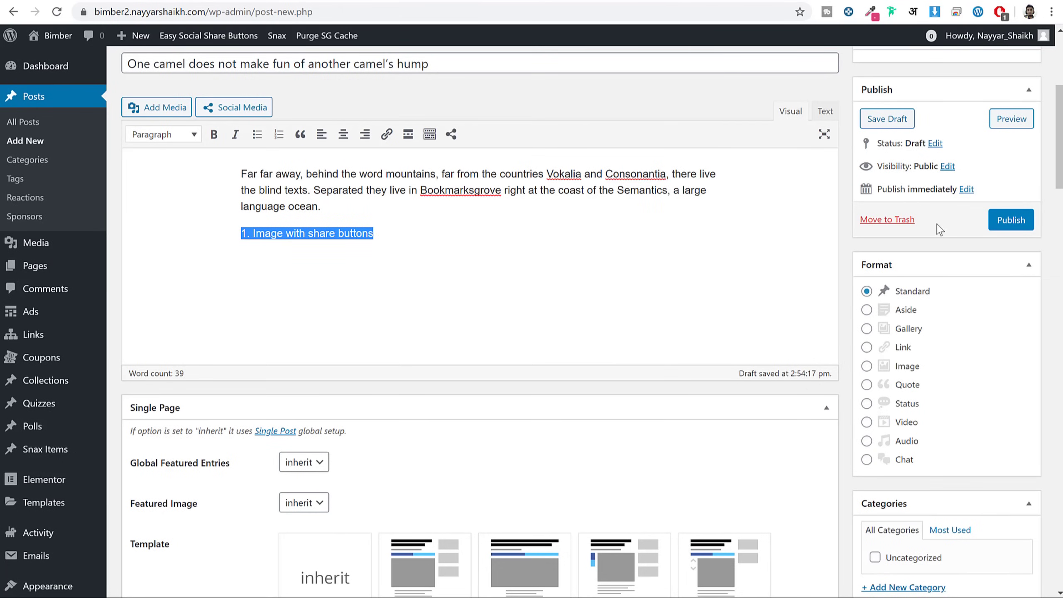
# Step: Publish the Santa hangover post and scroll through the result
pyautogui.click(1011, 220)
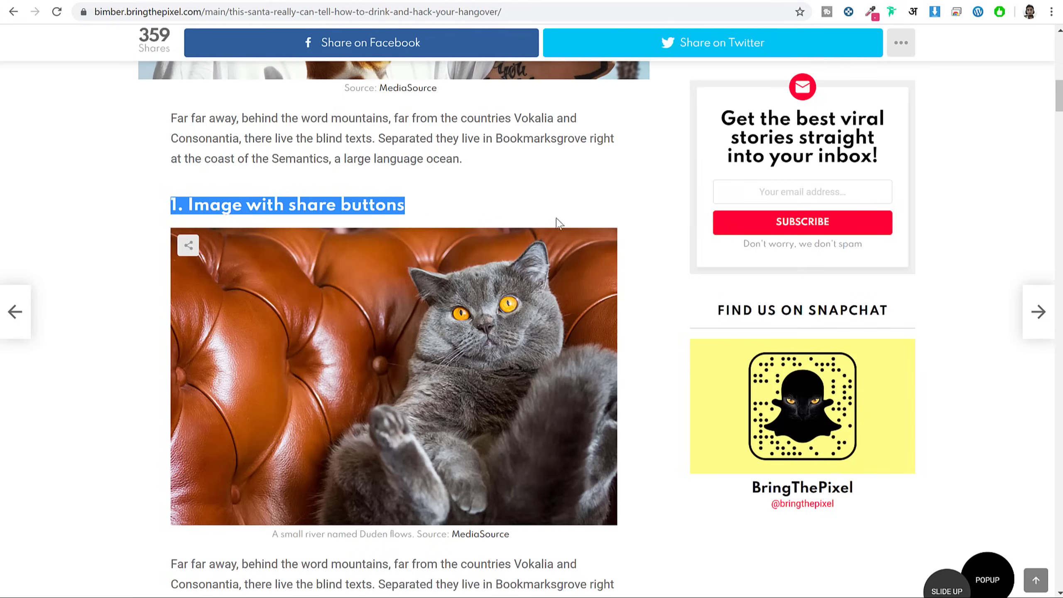
pyautogui.scroll(-15, 637, 263)
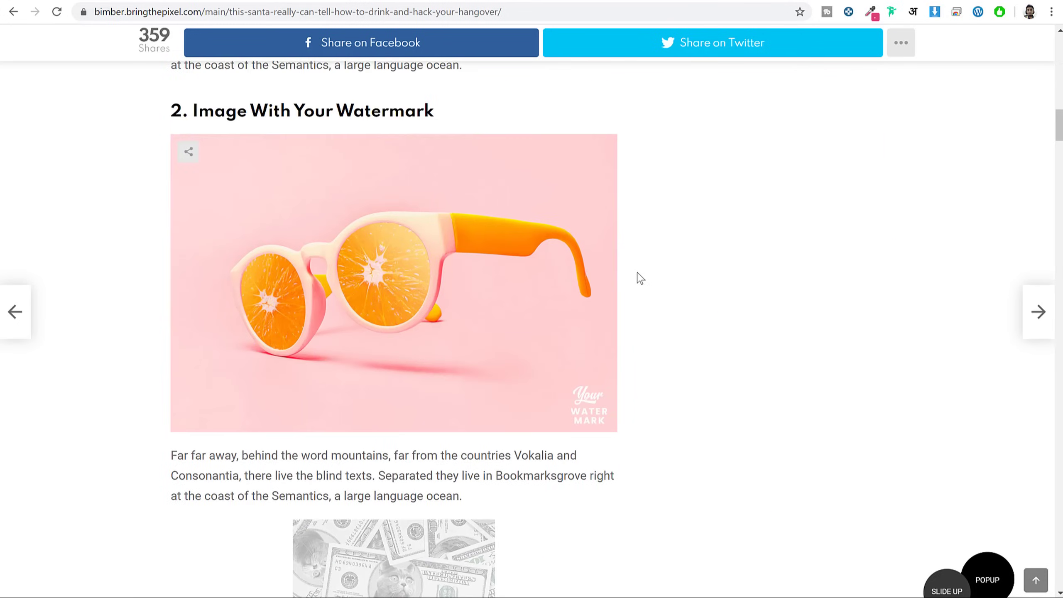
pyautogui.scroll(-20, 792, 310)
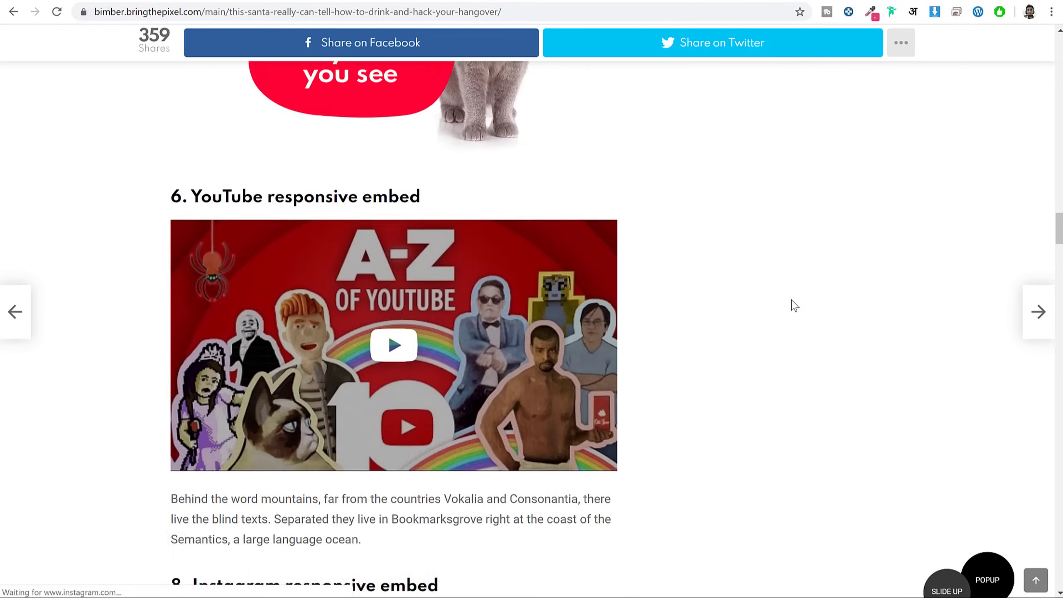
pyautogui.scroll(-20, 792, 310)
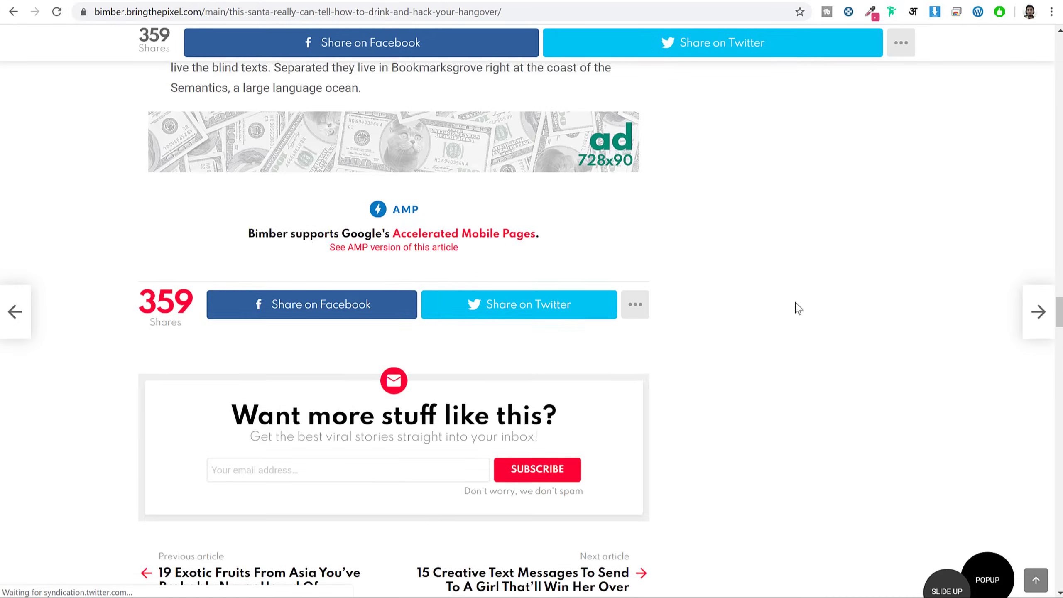
pyautogui.scroll(12, 803, 309)
pyautogui.scroll(20, 808, 308)
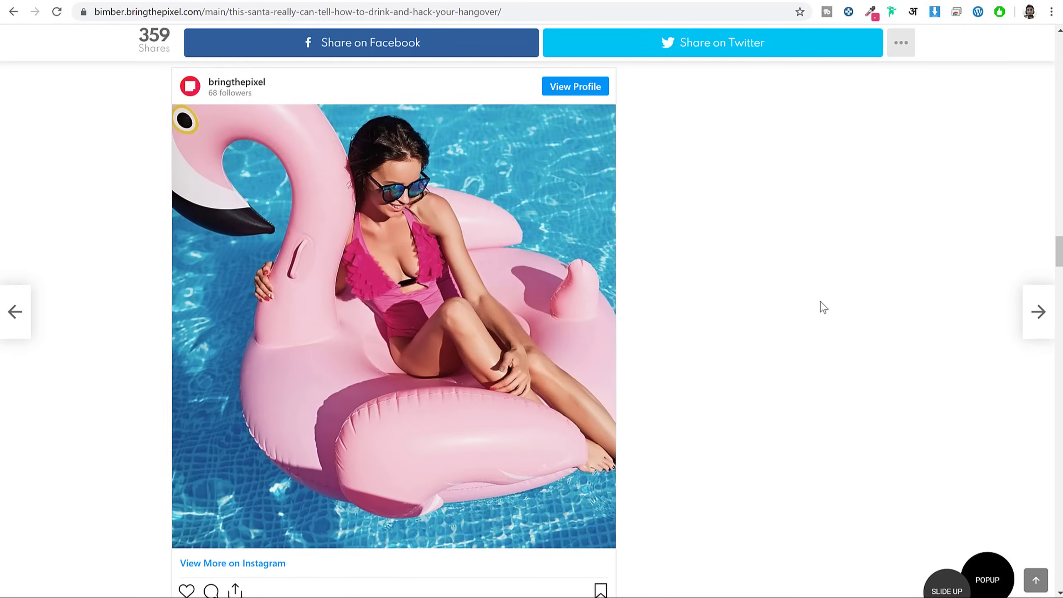
pyautogui.scroll(20, 823, 306)
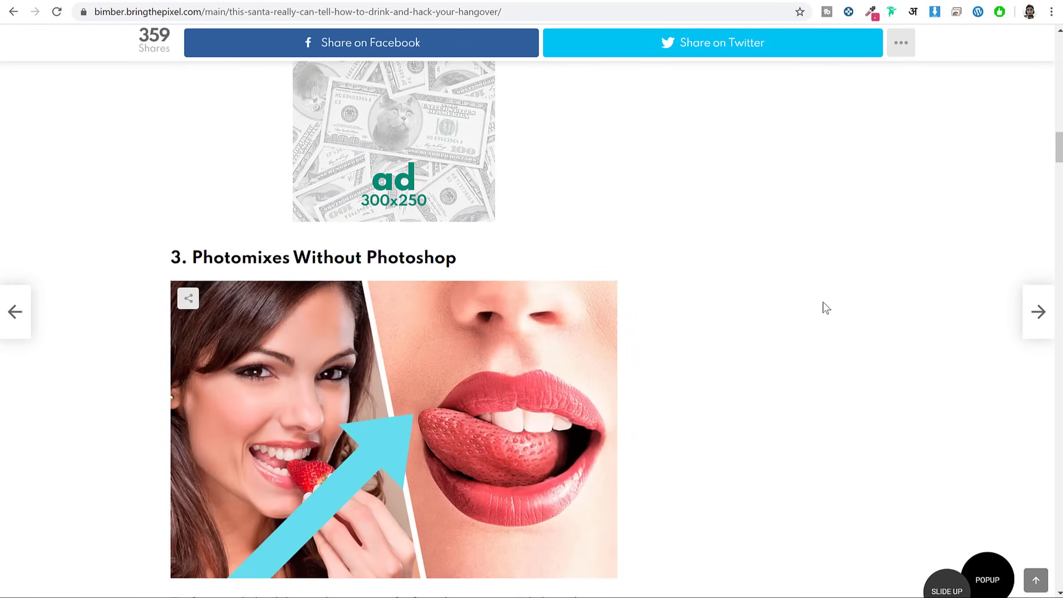
pyautogui.scroll(-5, 293, 335)
# Step: Compare the published post against the Bimber demo article, selecting one of its paragraphs
pyautogui.moveTo(224, 415); pyautogui.dragTo(422, 434)
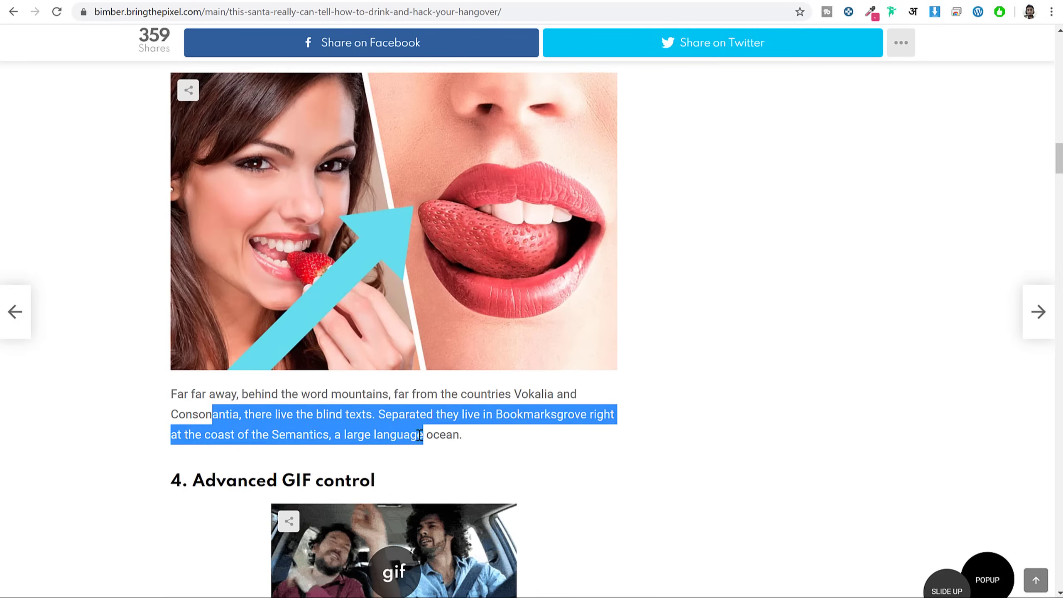
pyautogui.tripleClick(409, 434)
pyautogui.scroll(3, 610, 409)
pyautogui.scroll(1, 610, 408)
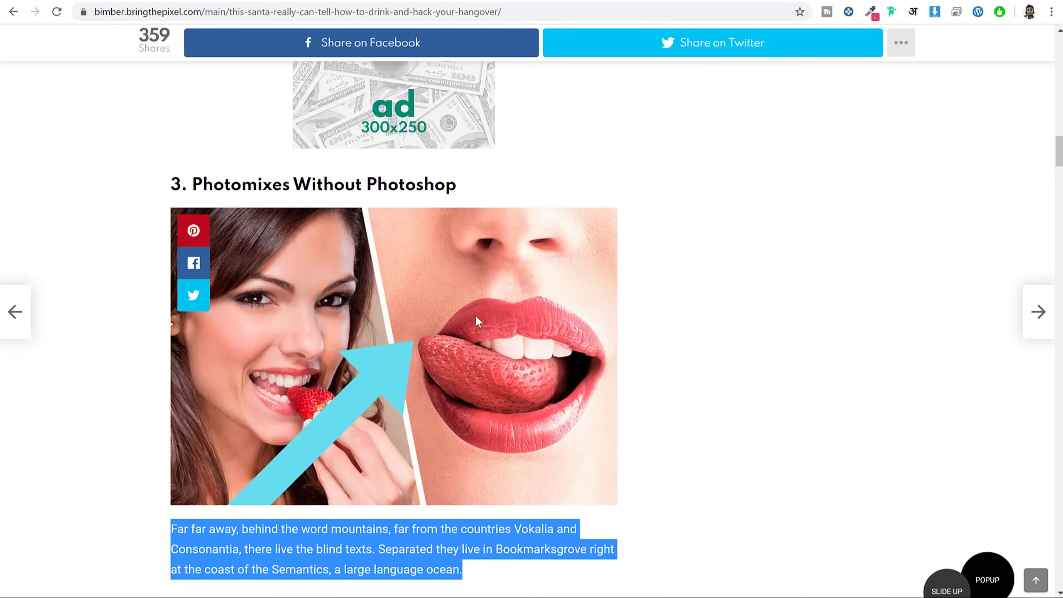
pyautogui.scroll(-18, 779, 288)
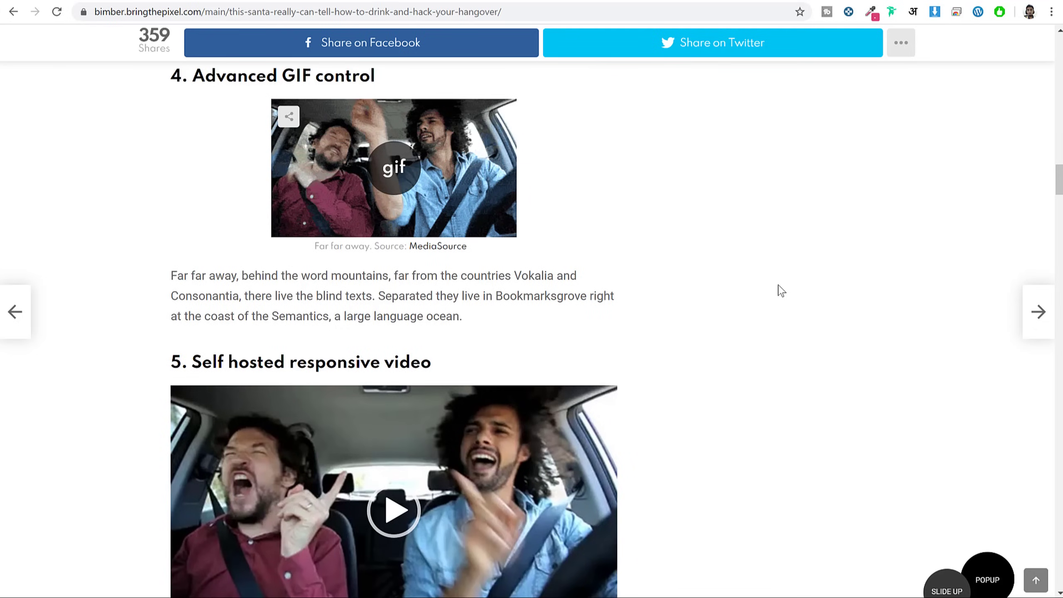
pyautogui.scroll(-17, 795, 311)
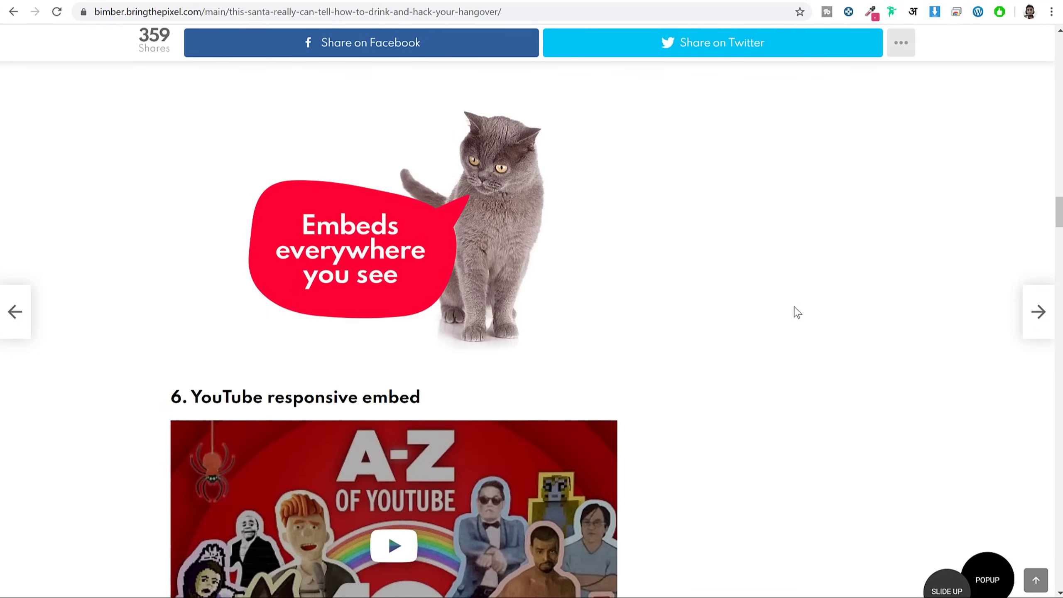
pyautogui.scroll(-18, 415, 442)
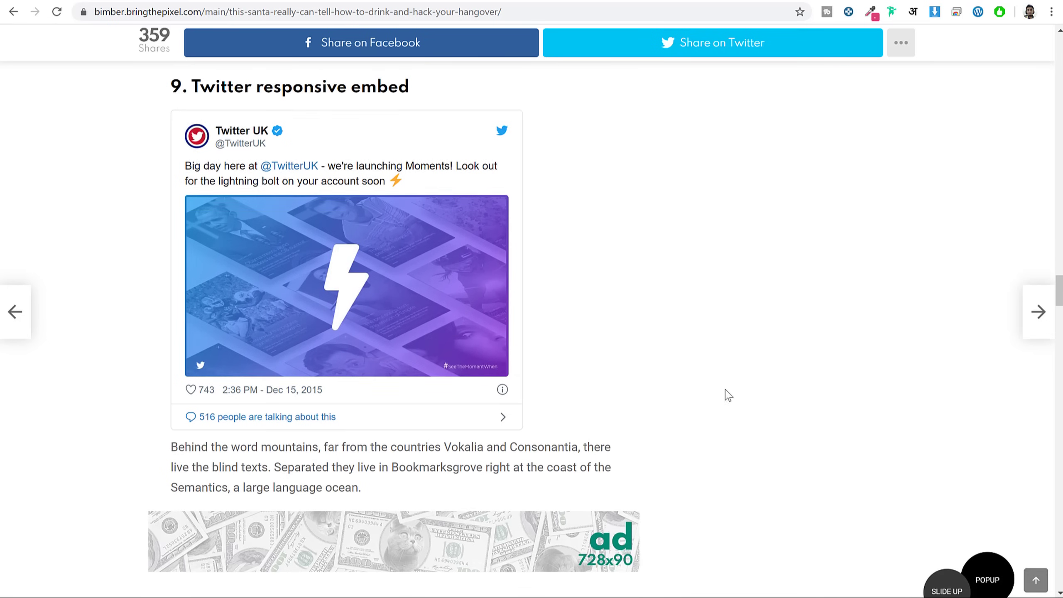
pyautogui.scroll(20, 725, 388)
pyautogui.scroll(20, 726, 383)
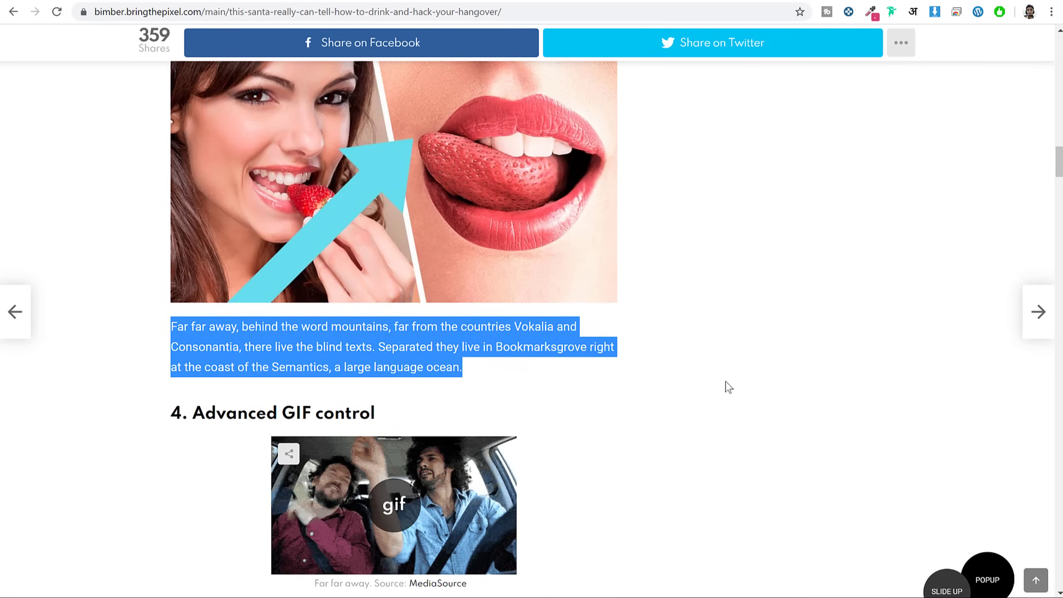
pyautogui.scroll(-8, 959, 364)
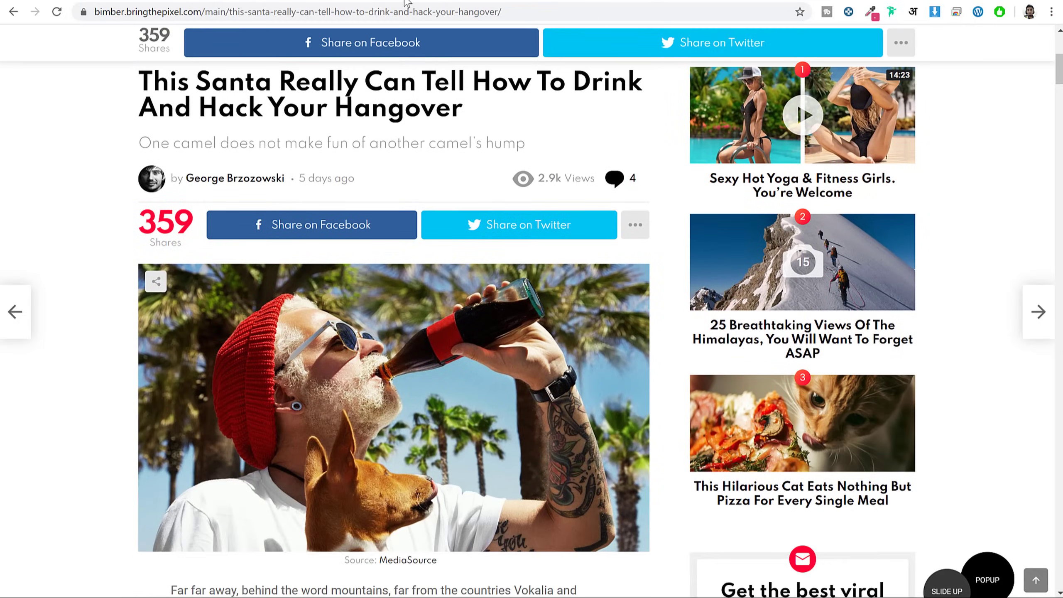
pyautogui.click(405, 1)
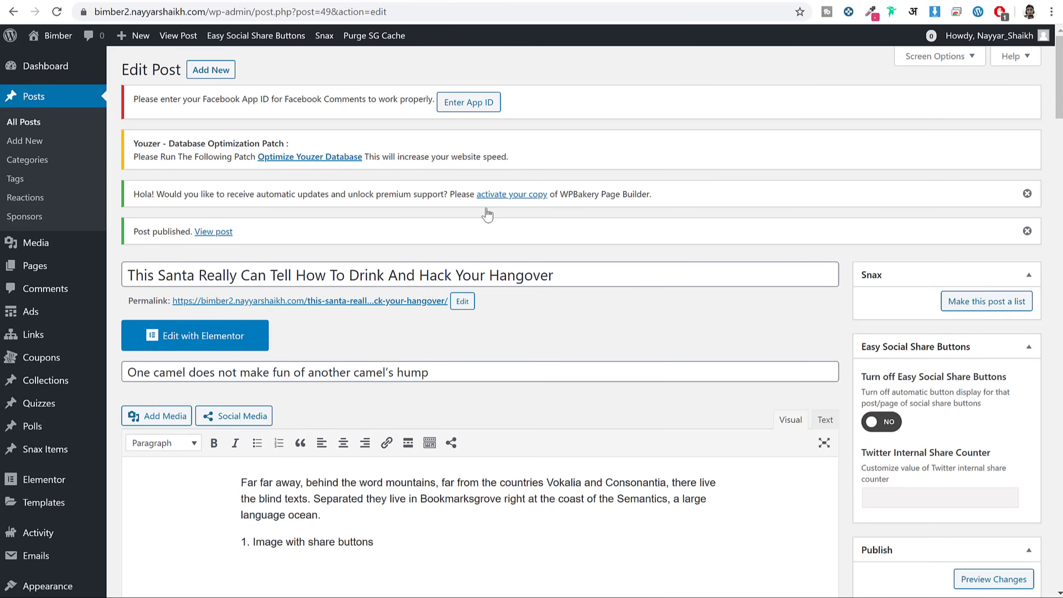
pyautogui.scroll(-3, 487, 304)
pyautogui.scroll(1, 465, 268)
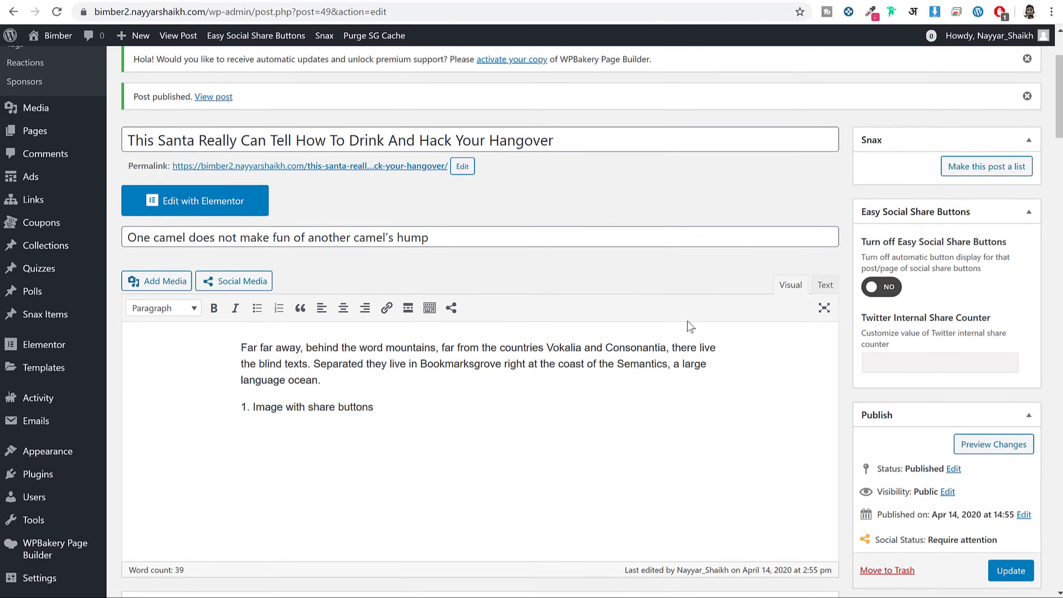
pyautogui.scroll(3, 689, 326)
pyautogui.click(385, 300)
pyautogui.rightClick(386, 300)
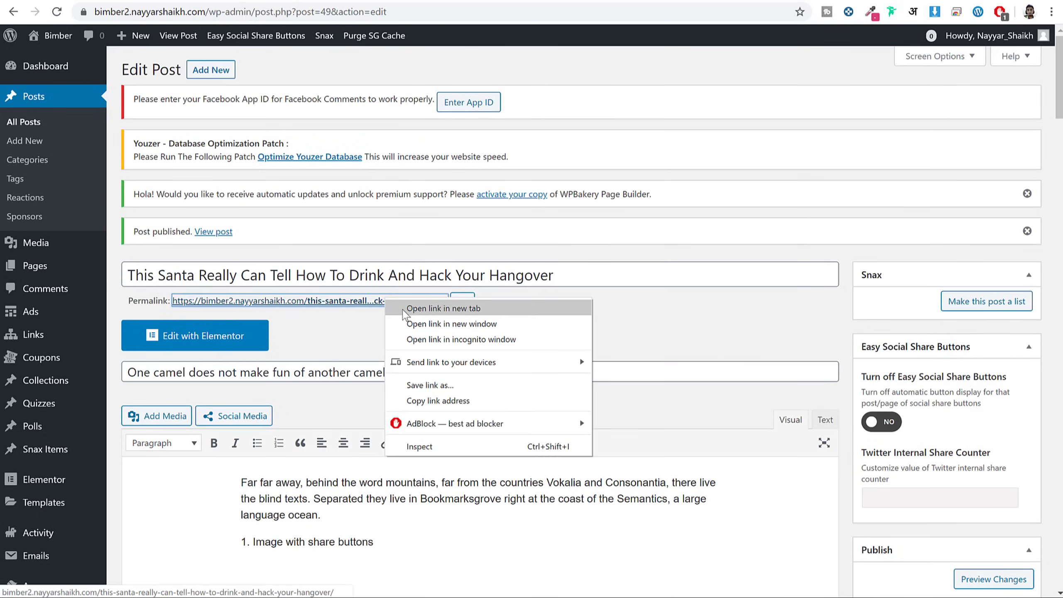
pyautogui.click(401, 308)
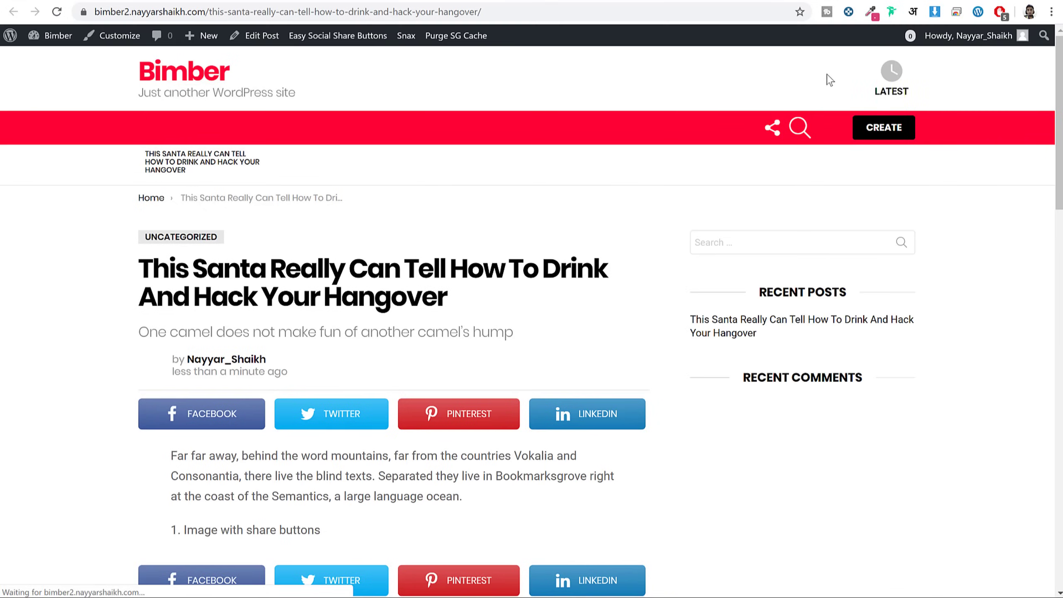
pyautogui.scroll(-3, 1005, 239)
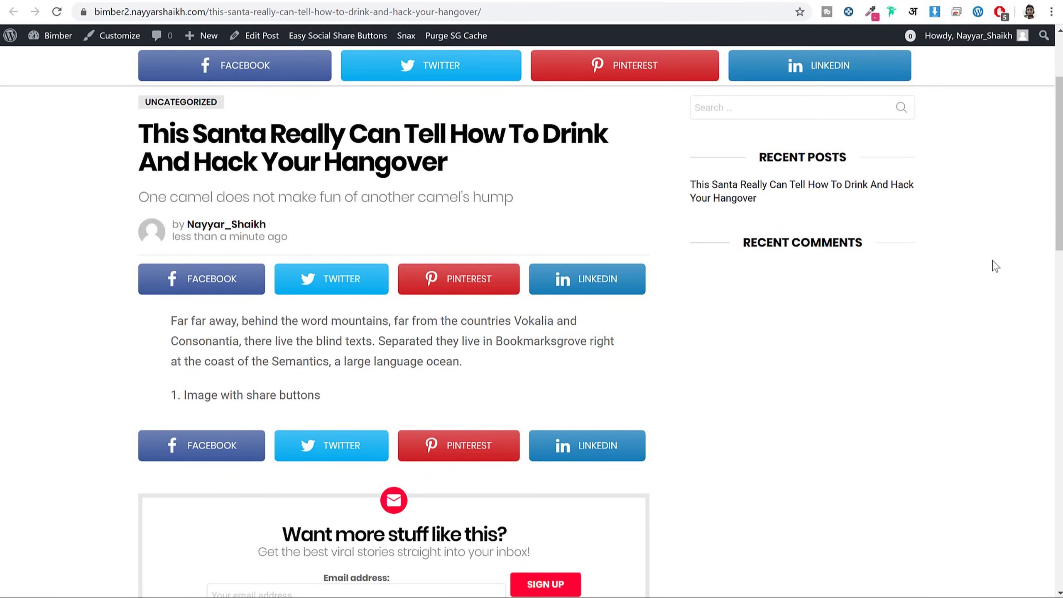
pyautogui.scroll(-2, 992, 263)
pyautogui.tripleClick(235, 251)
pyautogui.click(265, 279)
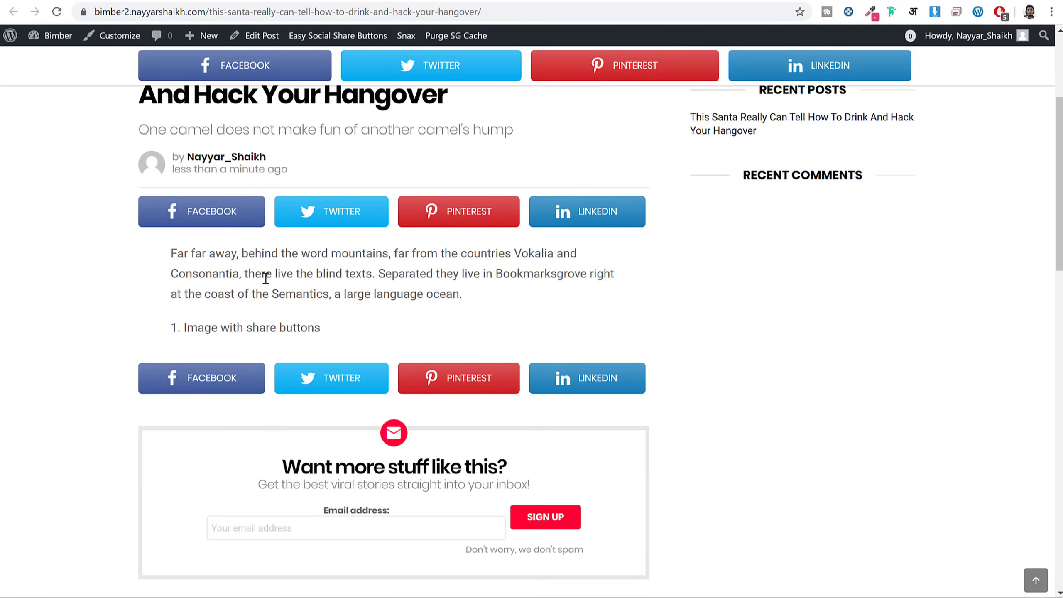
pyautogui.moveTo(333, 332); pyautogui.dragTo(299, 329)
pyautogui.click(171, 329)
pyautogui.tripleClick(172, 329)
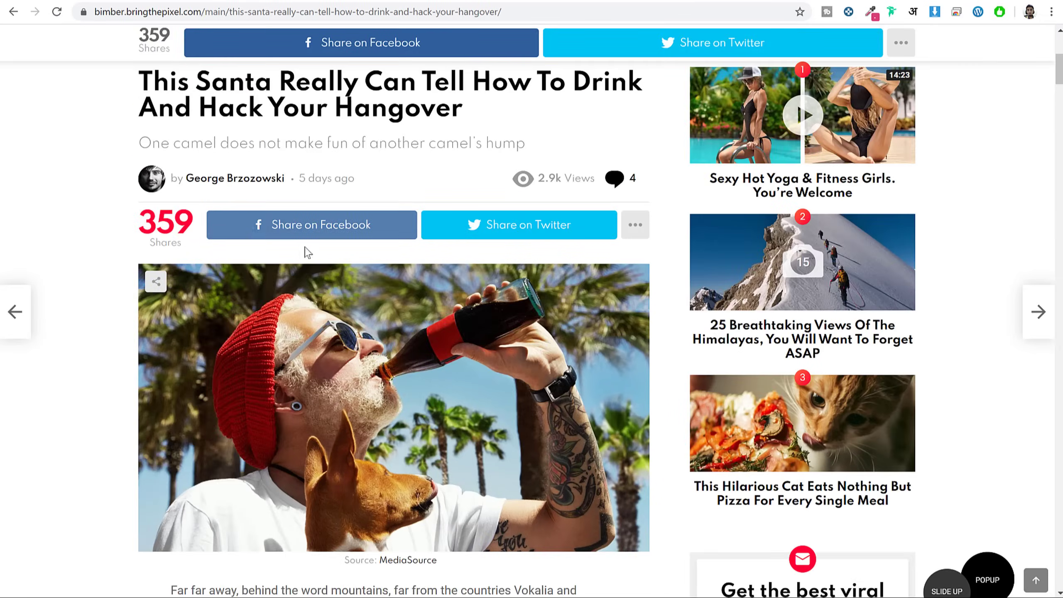
pyautogui.scroll(-5, 301, 293)
pyautogui.scroll(-3, 292, 320)
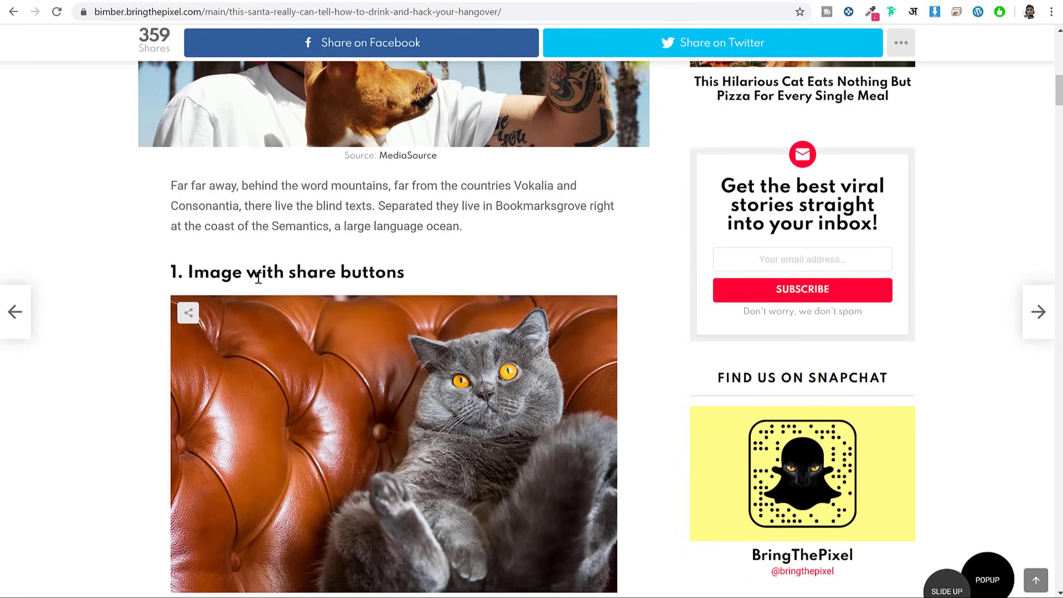
pyautogui.tripleClick(258, 272)
pyautogui.click(304, 272)
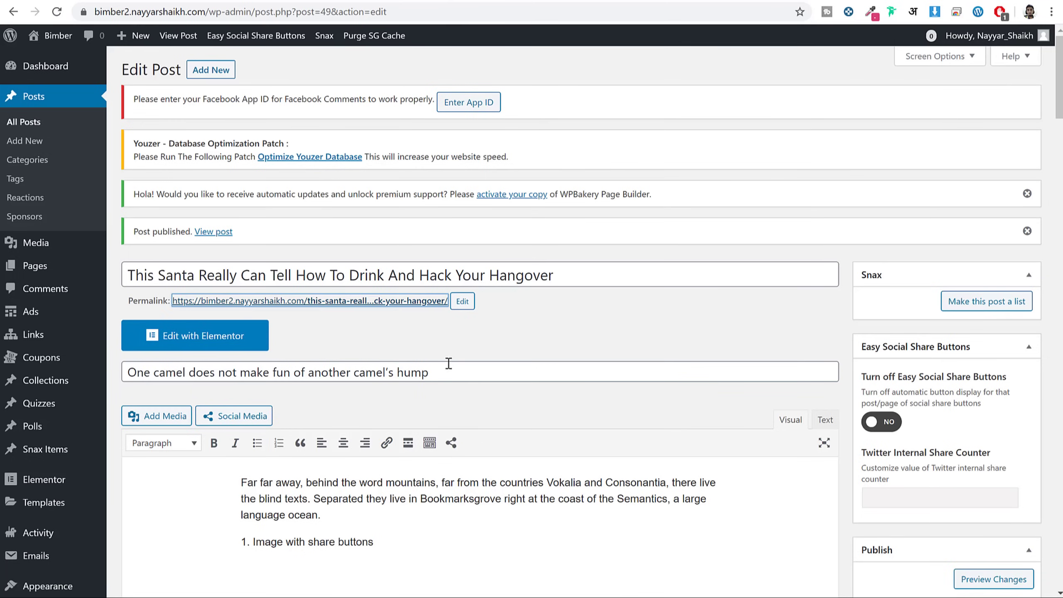
# Step: Format '1. Image with share buttons' as Heading 2 and add an empty paragraph below it
pyautogui.scroll(-3, 415, 361)
pyautogui.moveTo(398, 342); pyautogui.dragTo(242, 338)
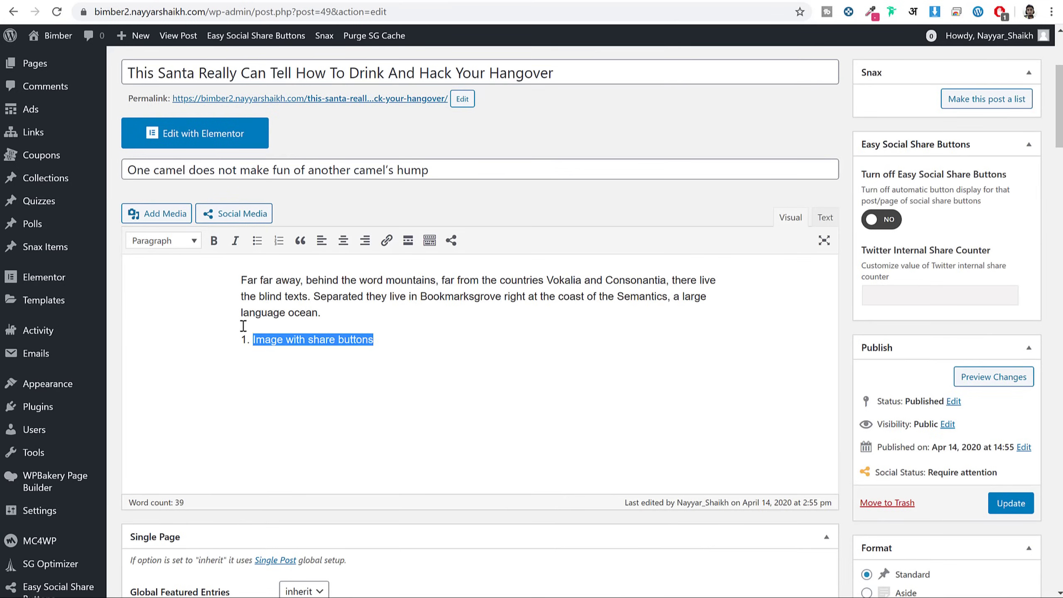
pyautogui.click(157, 243)
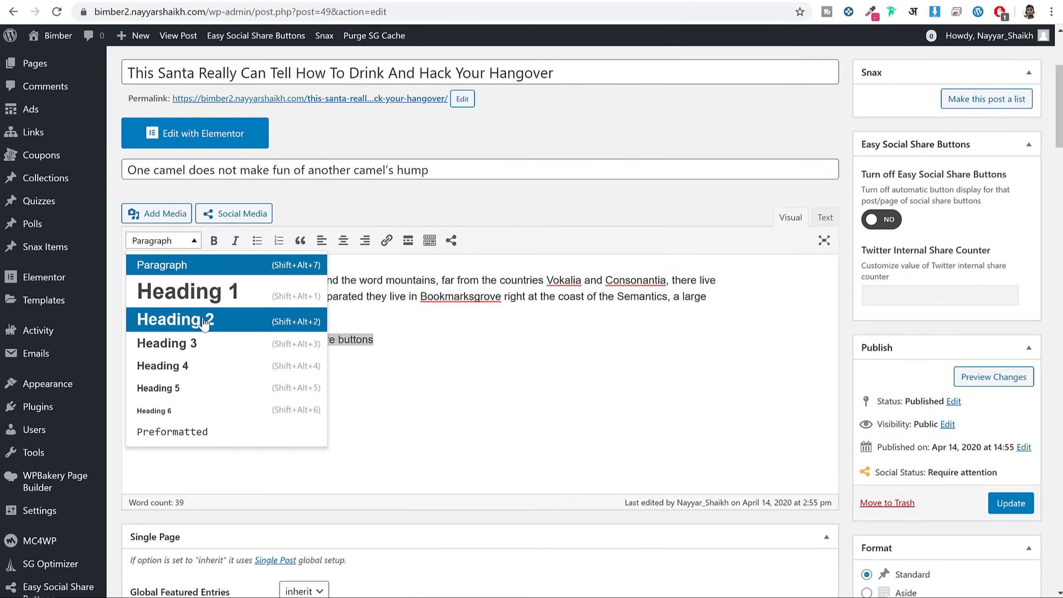
pyautogui.click(217, 321)
pyautogui.click(499, 346)
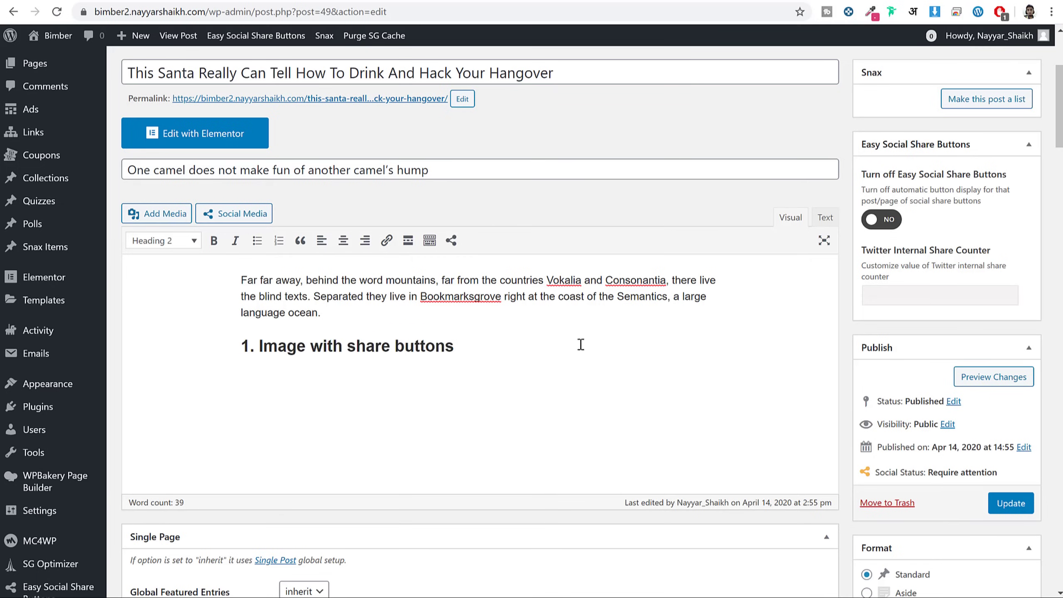
pyautogui.press('Return')
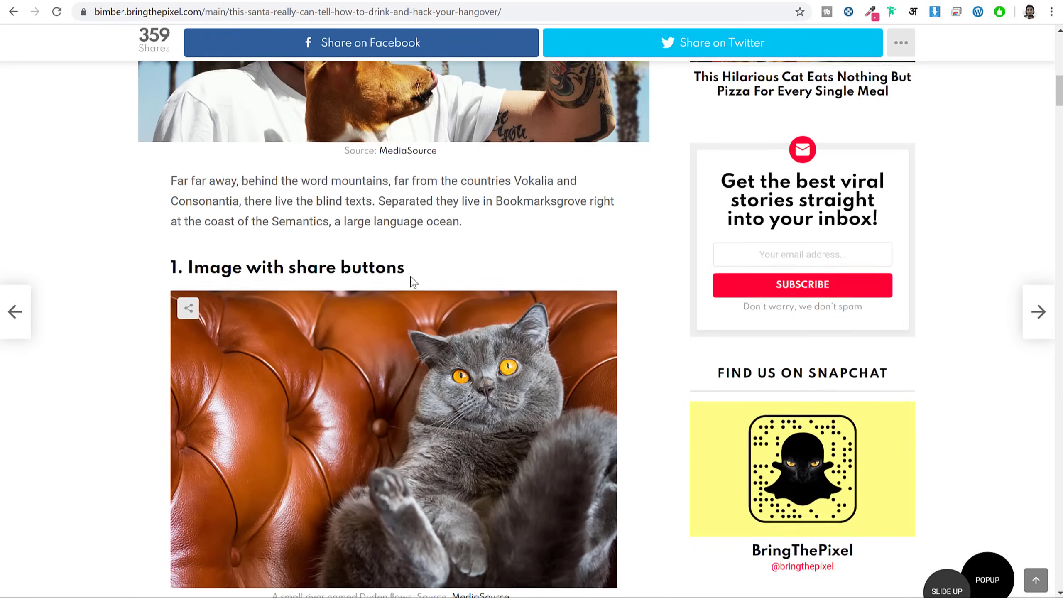
pyautogui.scroll(-3, 412, 293)
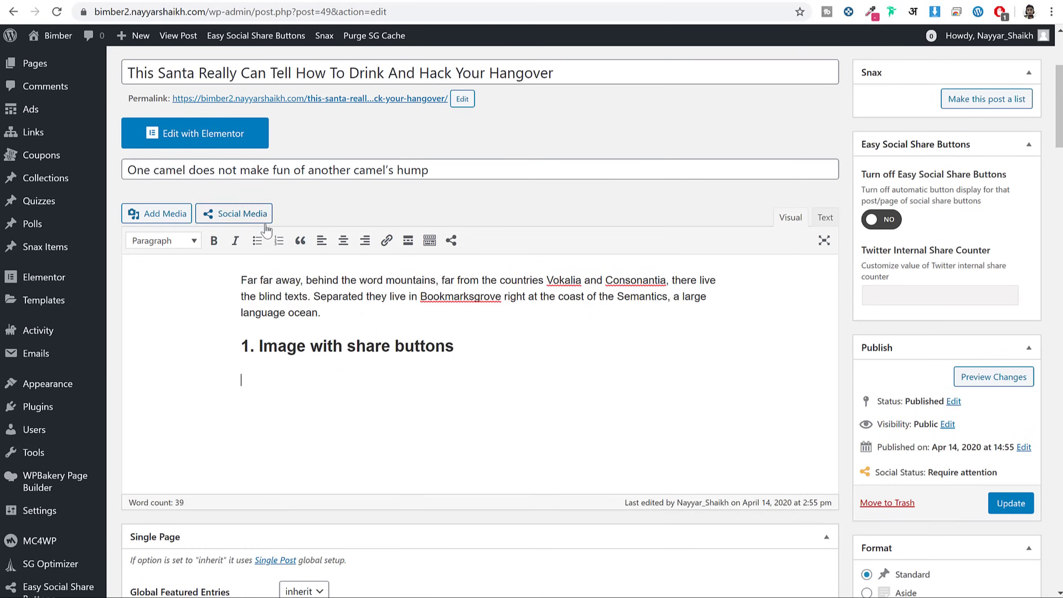
# Step: Upload single_content_01_v01 from Bimber > Media and insert the cat image below the heading
pyautogui.click(165, 214)
pyautogui.click(182, 93)
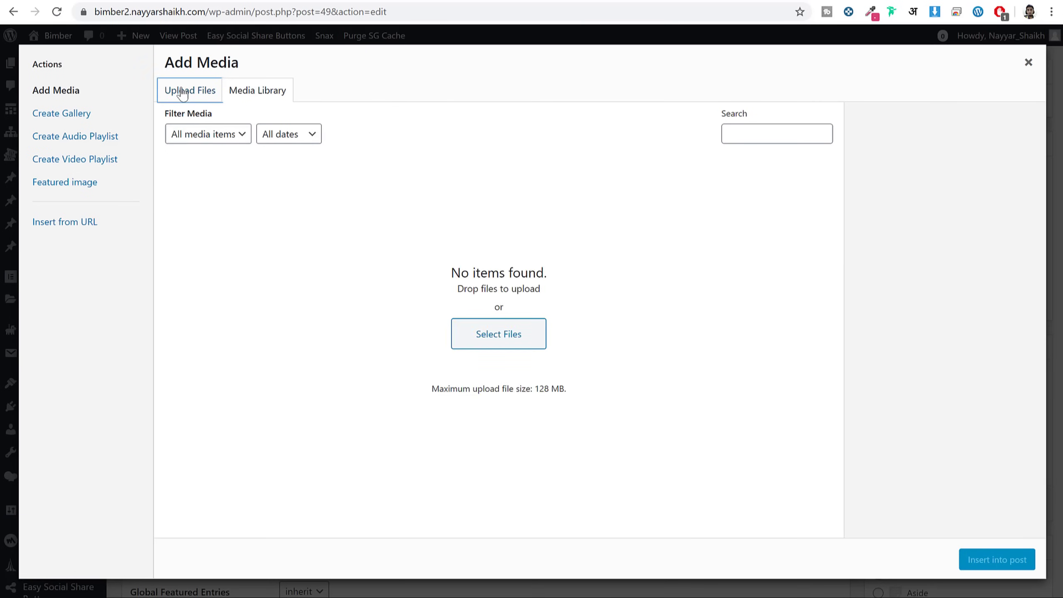
pyautogui.click(629, 316)
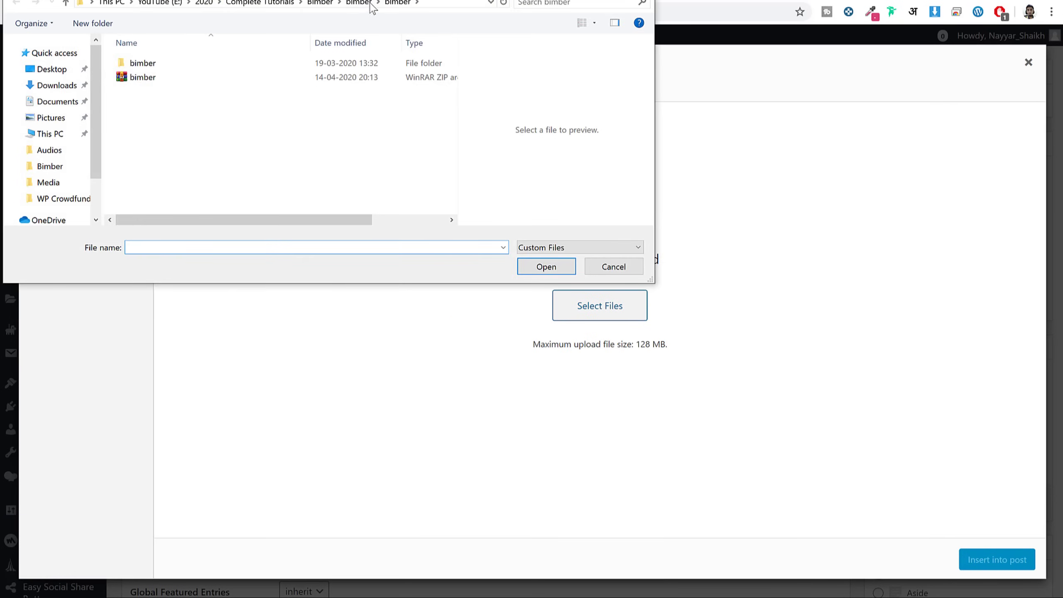
pyautogui.click(547, 95)
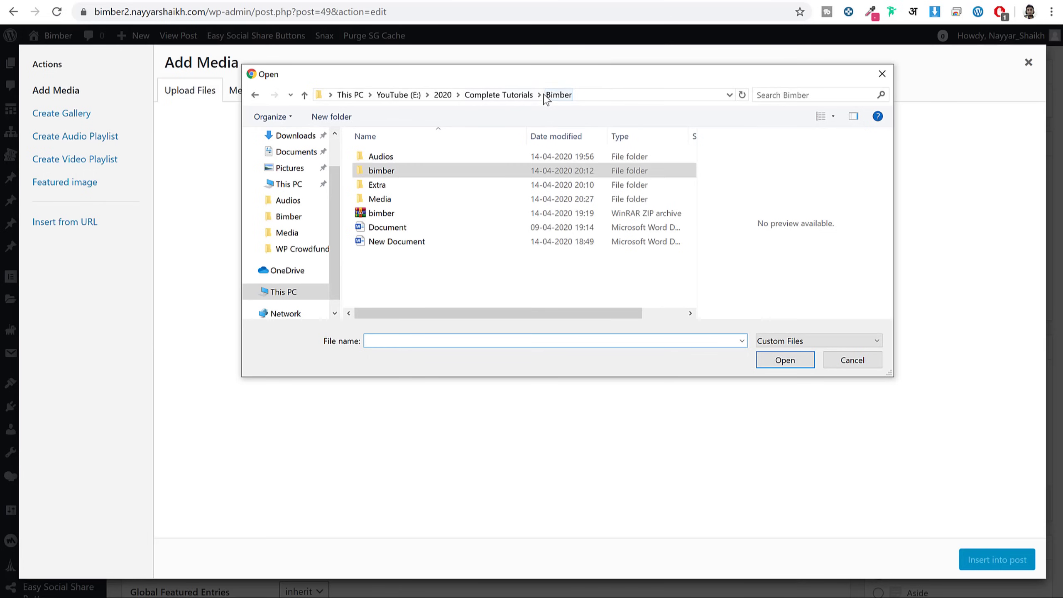
pyautogui.doubleClick(408, 204)
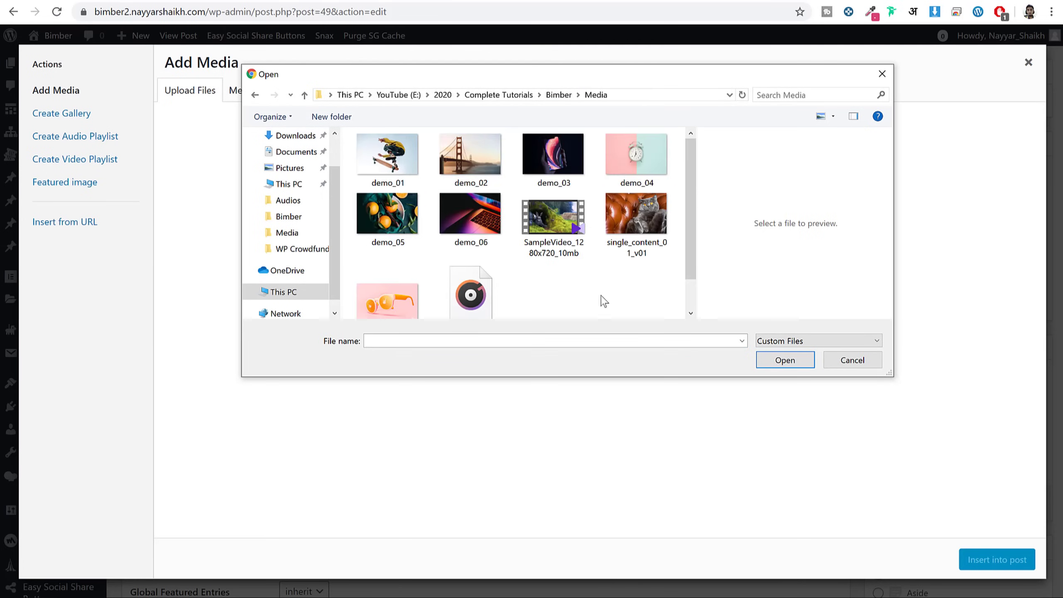
pyautogui.scroll(-1, 603, 295)
pyautogui.scroll(1, 611, 287)
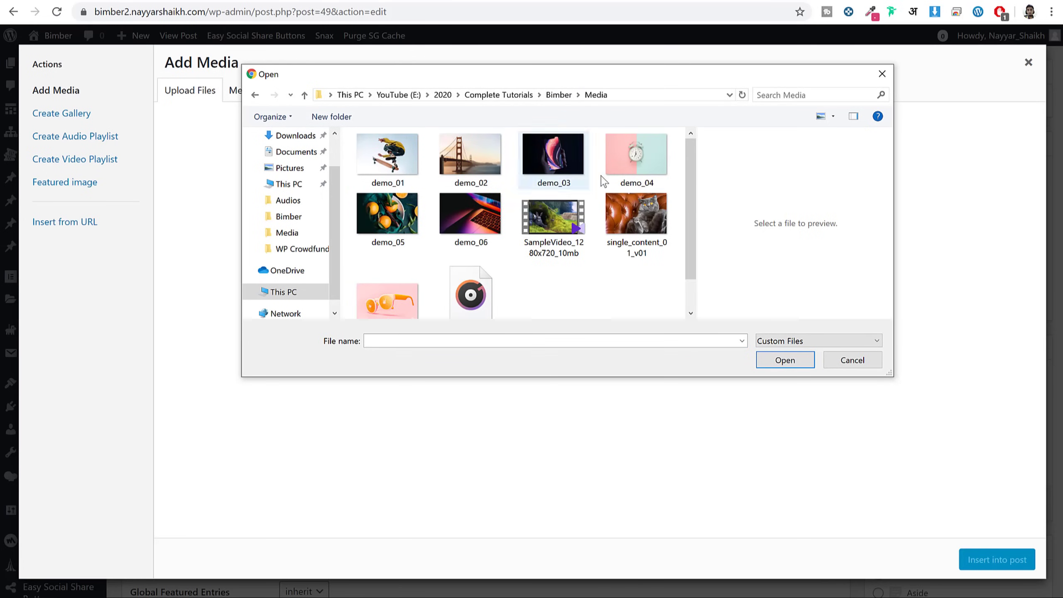
pyautogui.click(641, 211)
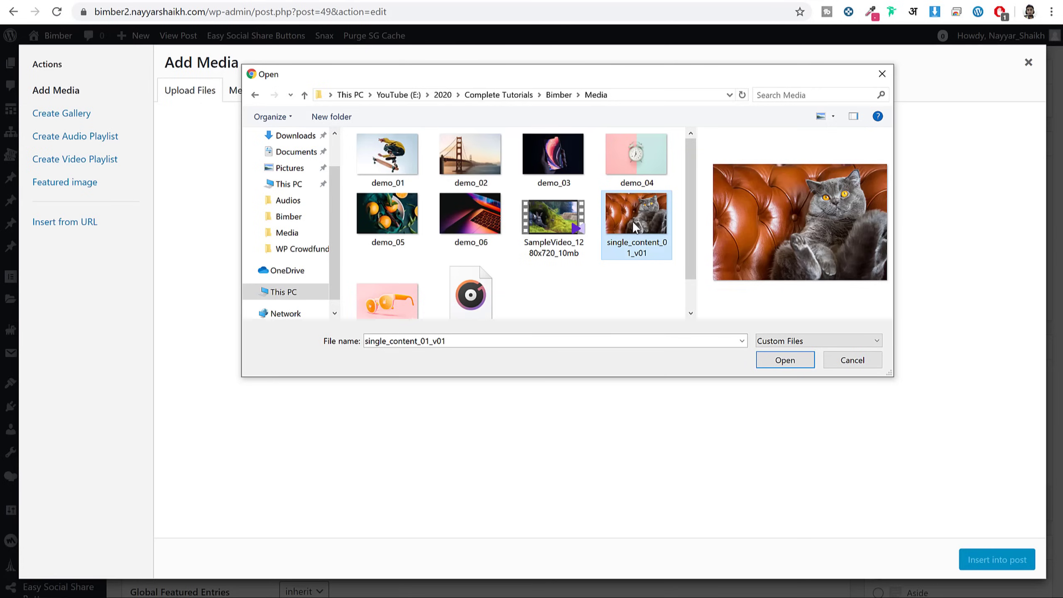
pyautogui.click(782, 361)
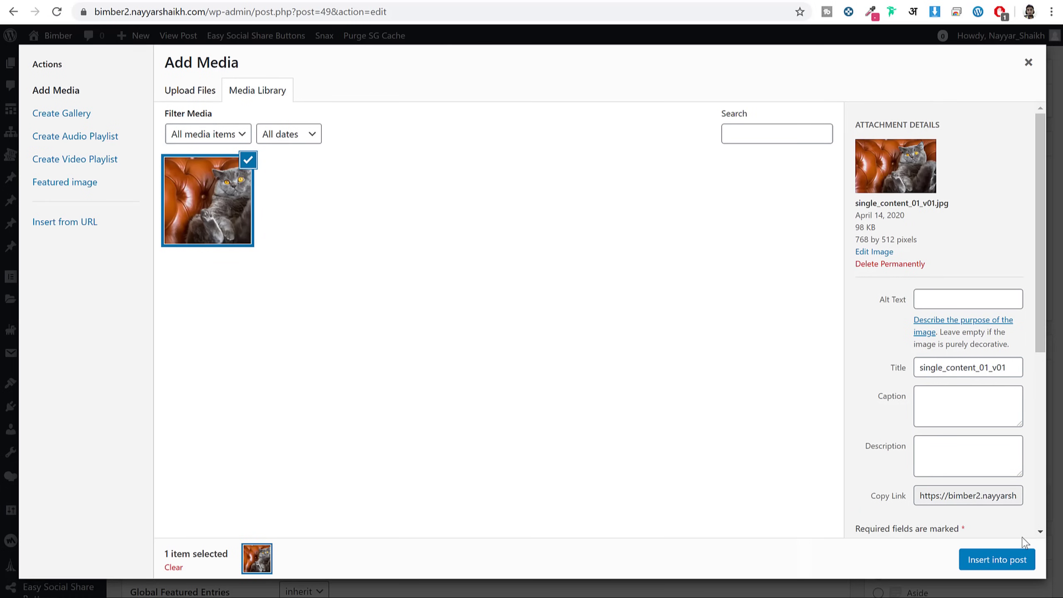
pyautogui.click(997, 561)
# Step: Resize the cat image to Full Size 768 × 512, centre-align it, and update the post
pyautogui.scroll(-3, 608, 335)
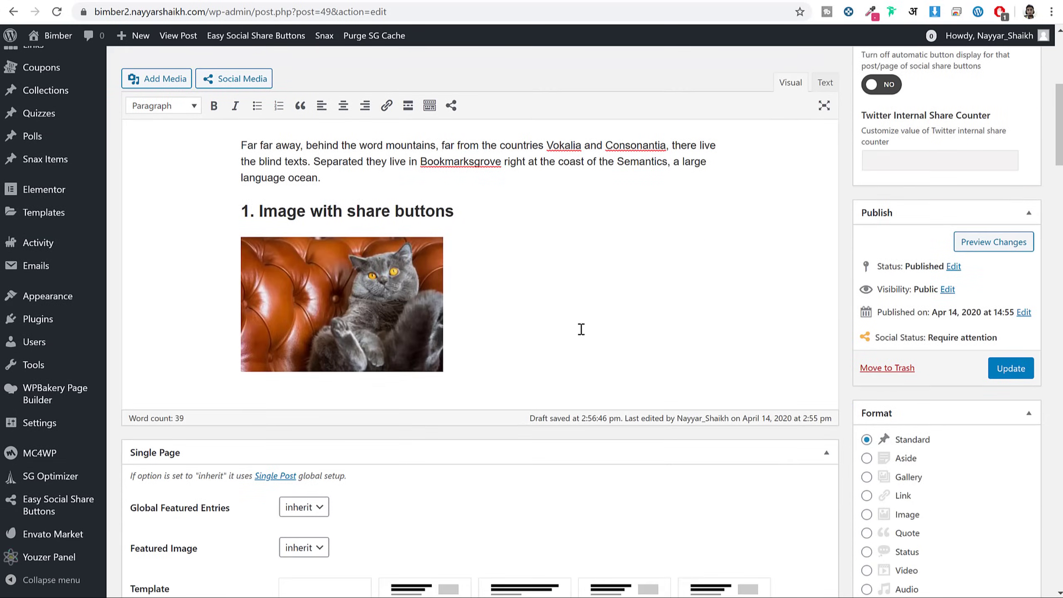
pyautogui.click(427, 300)
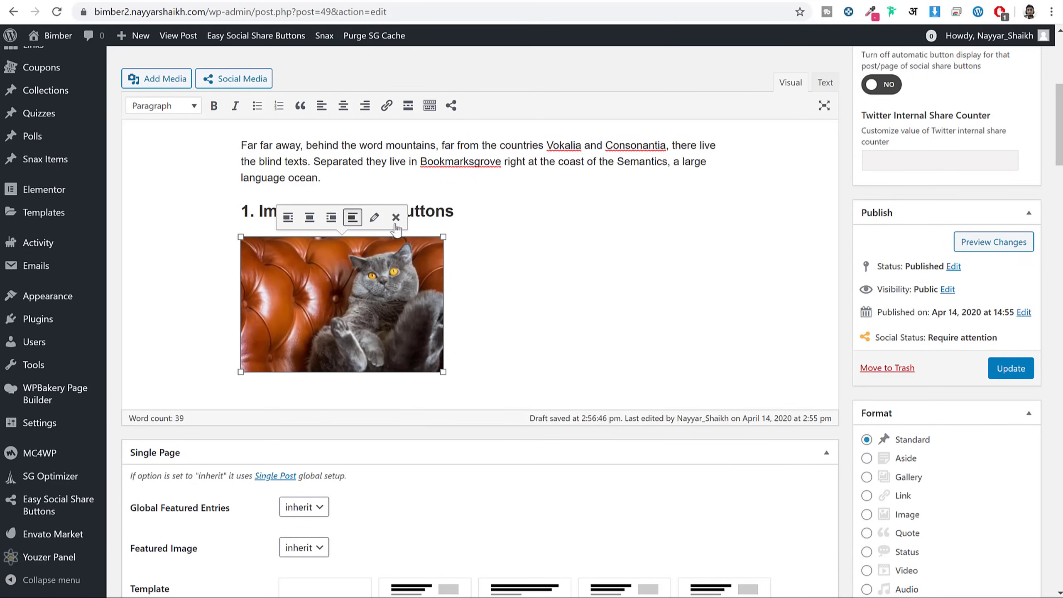
pyautogui.click(375, 219)
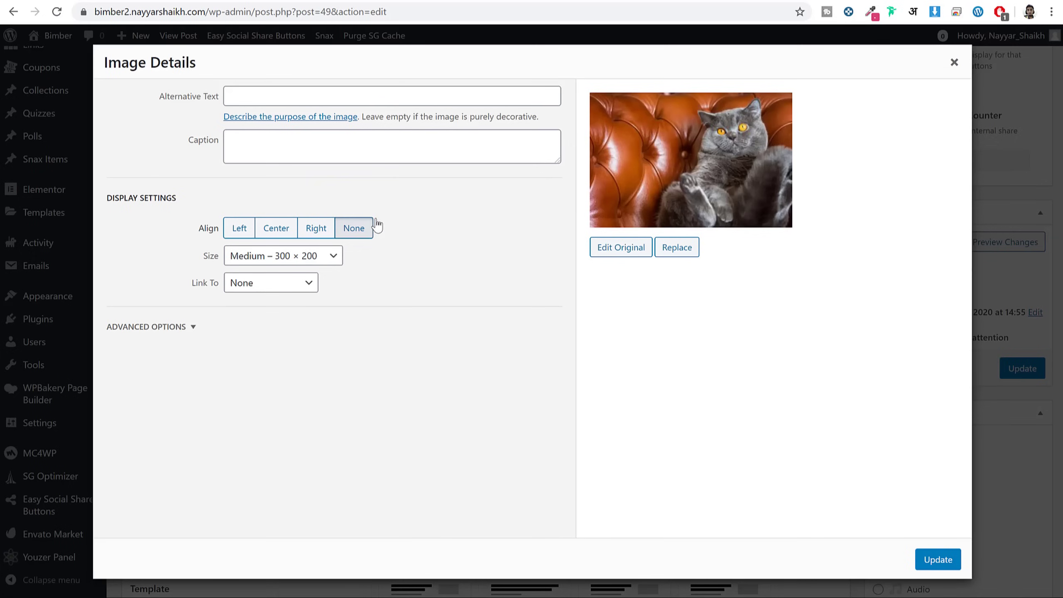
pyautogui.doubleClick(210, 256)
pyautogui.click(313, 257)
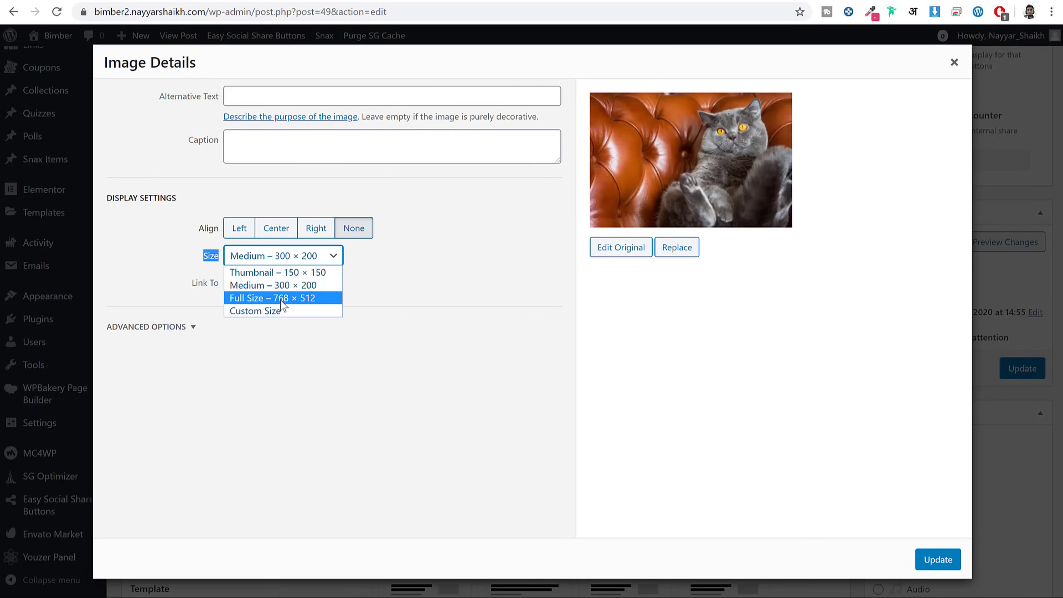
pyautogui.click(294, 299)
pyautogui.click(277, 234)
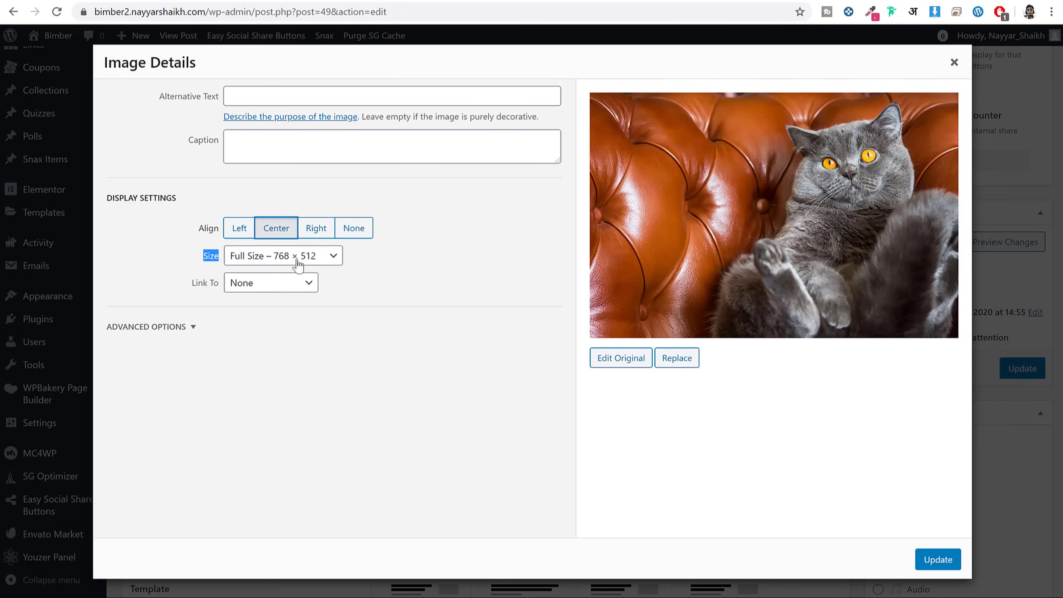
pyautogui.click(929, 561)
pyautogui.scroll(-5, 605, 339)
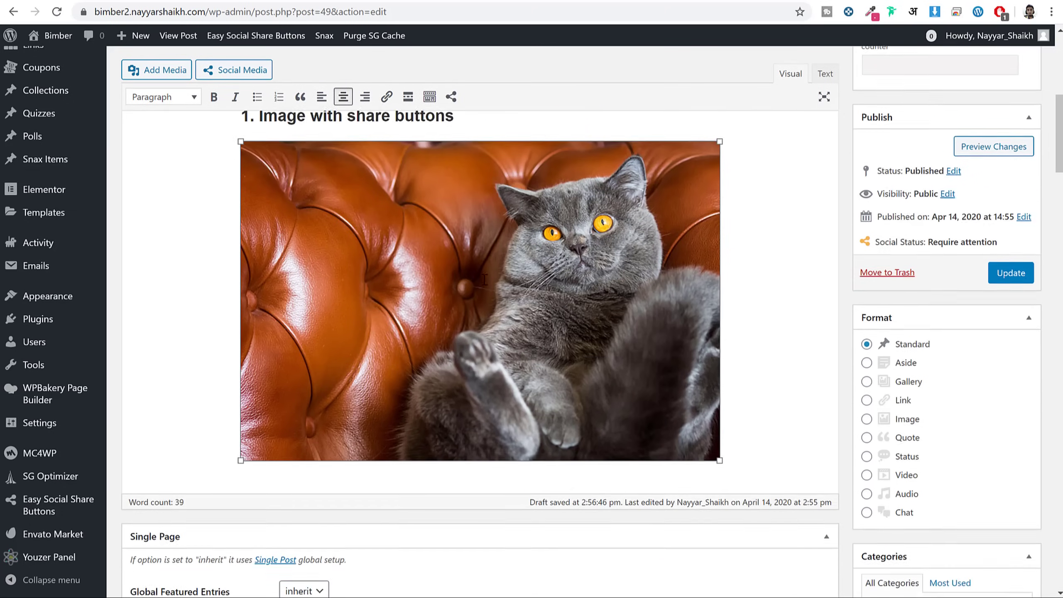
pyautogui.scroll(3, 753, 372)
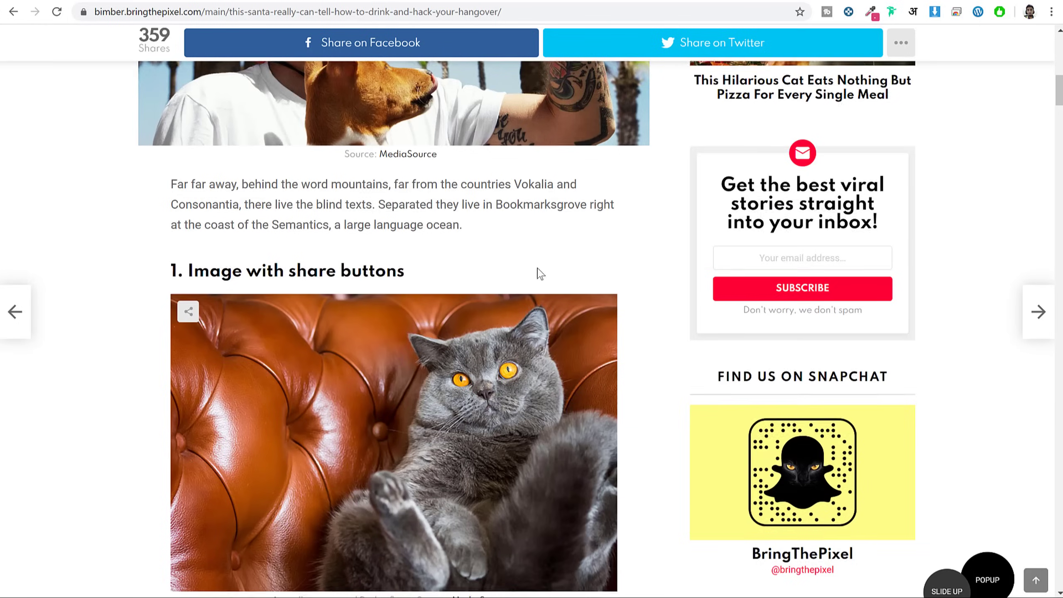
pyautogui.scroll(-8, 536, 271)
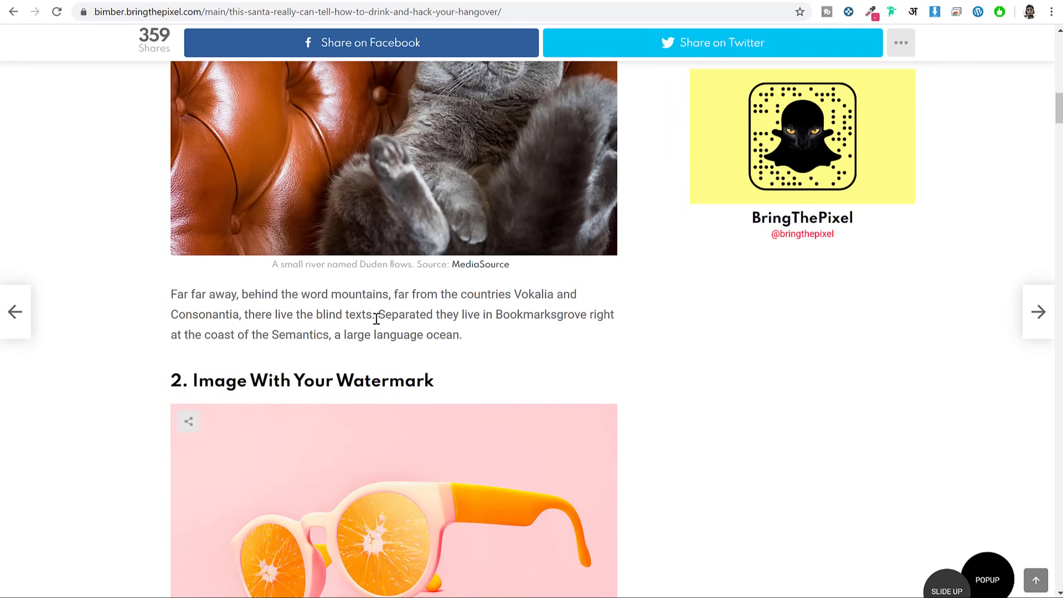
# Step: Copy the demo's placeholder paragraph and paste it as a new paragraph below the cat image
pyautogui.tripleClick(376, 317)
pyautogui.hotkey('ctrl', 'c')
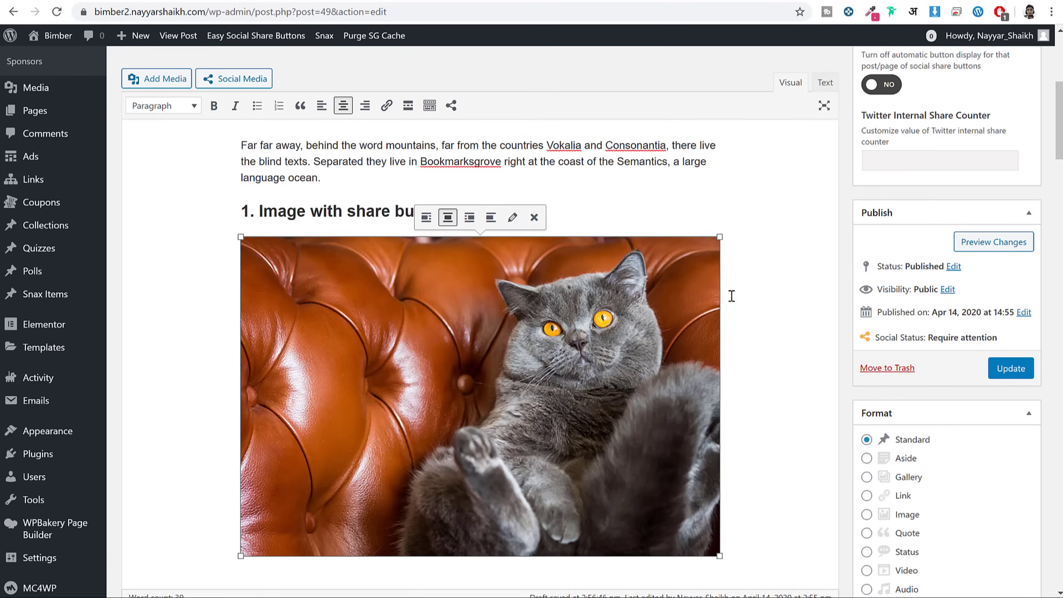
pyautogui.click(755, 327)
pyautogui.scroll(-2, 754, 327)
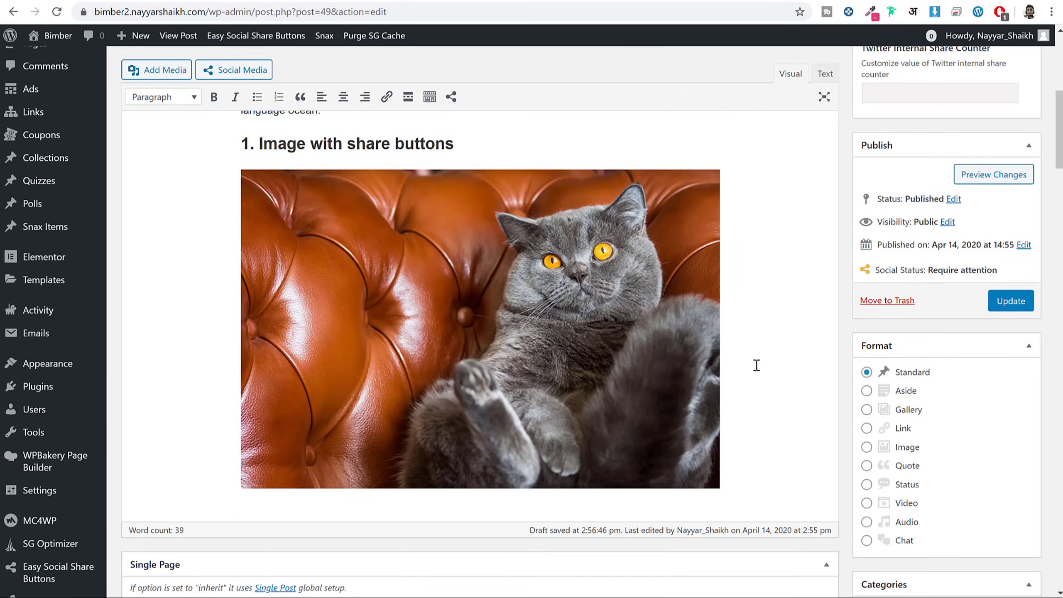
pyautogui.press('Return')
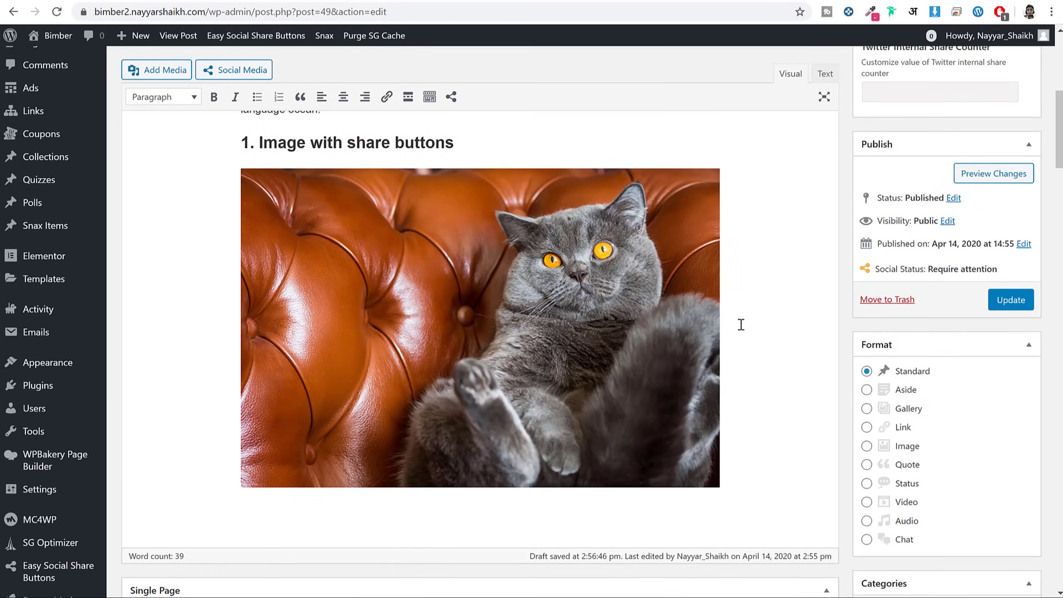
pyautogui.scroll(-3, 743, 325)
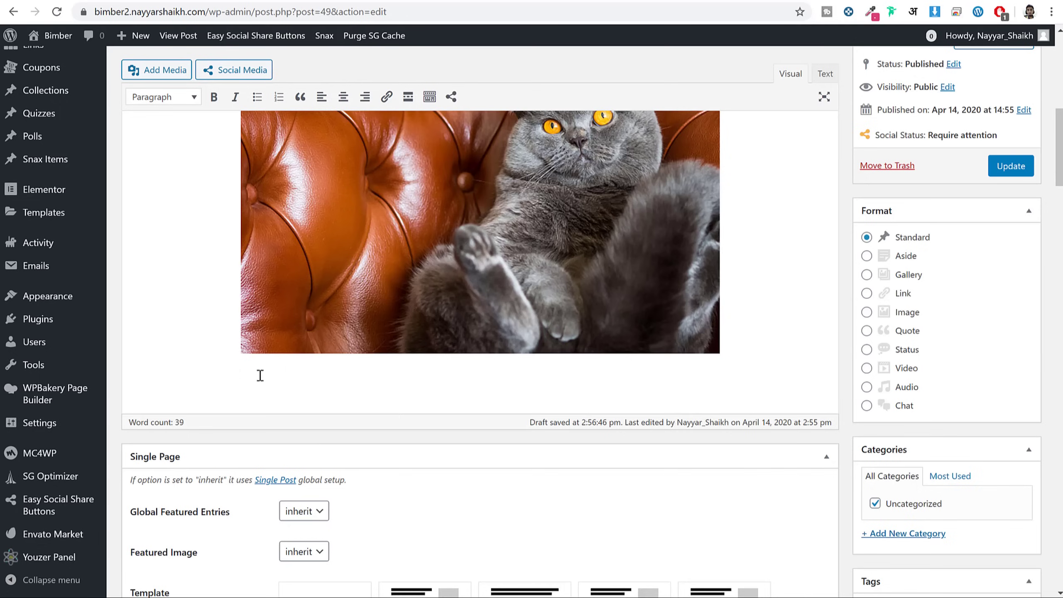
pyautogui.hotkey('ctrl', 'v')
pyautogui.press('Return')
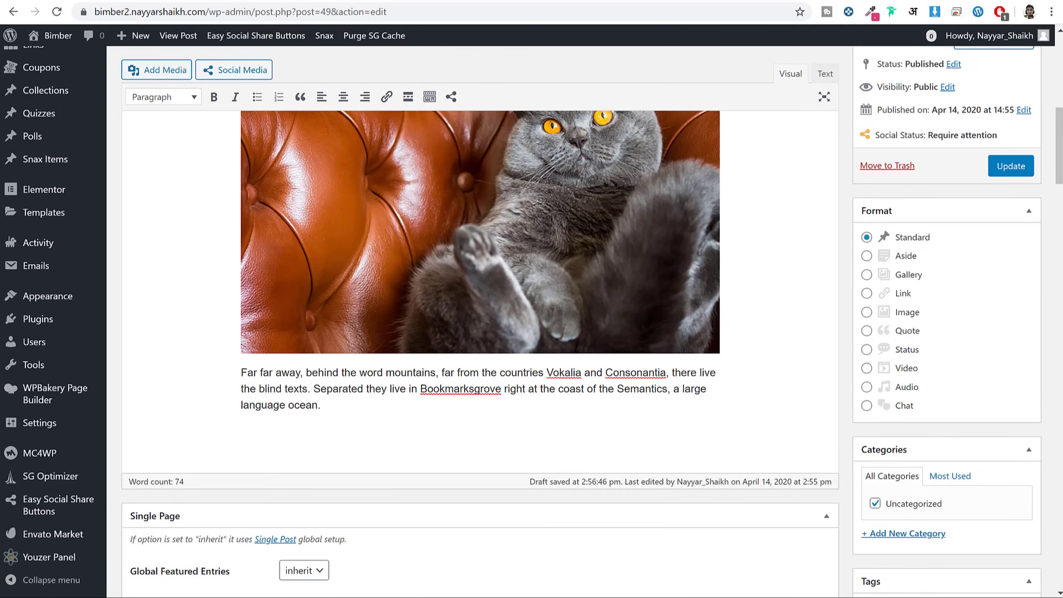
# Step: Add '2. Image With Your Watermark' from the demo below it as a Heading 2
pyautogui.click(257, 0)
pyautogui.scroll(-2, 437, 173)
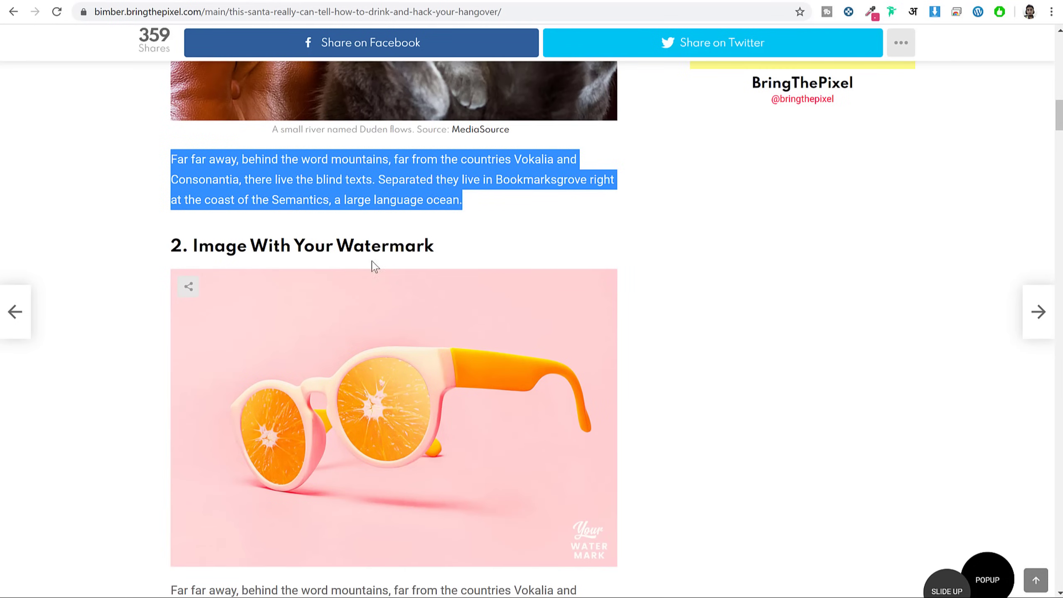
pyautogui.moveTo(473, 247); pyautogui.dragTo(164, 243)
pyautogui.hotkey('ctrl', 'c')
pyautogui.click(384, 2)
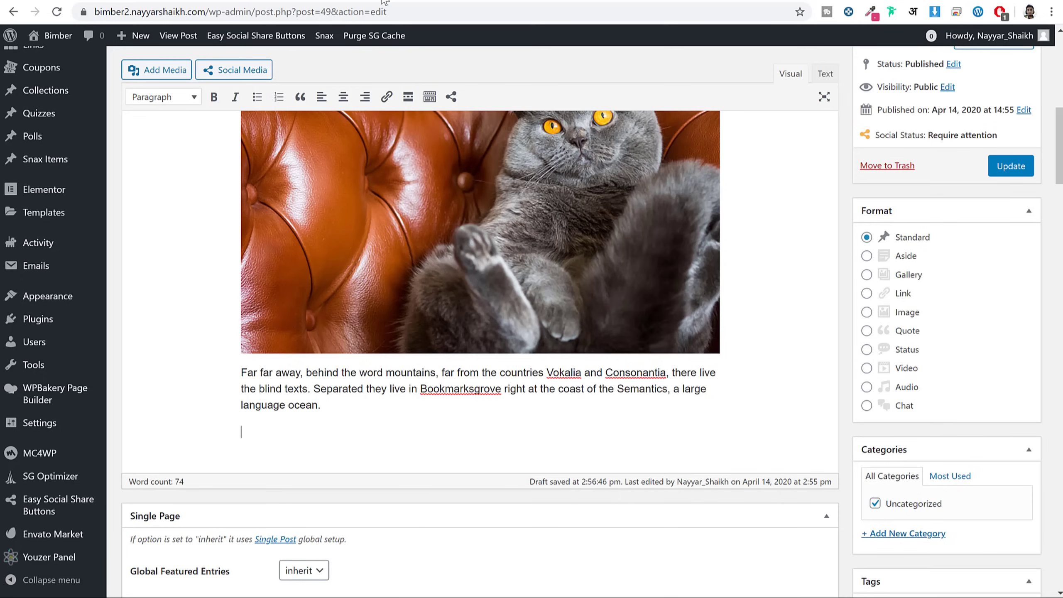
pyautogui.hotkey('ctrl', 'v')
pyautogui.scroll(-2, 418, 419)
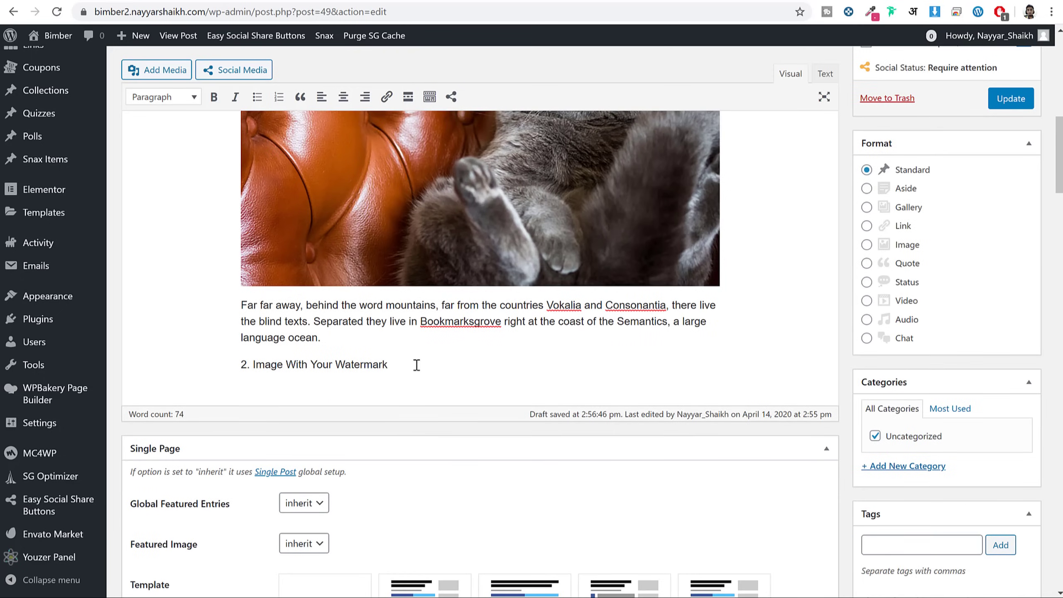
pyautogui.moveTo(388, 365); pyautogui.dragTo(244, 360)
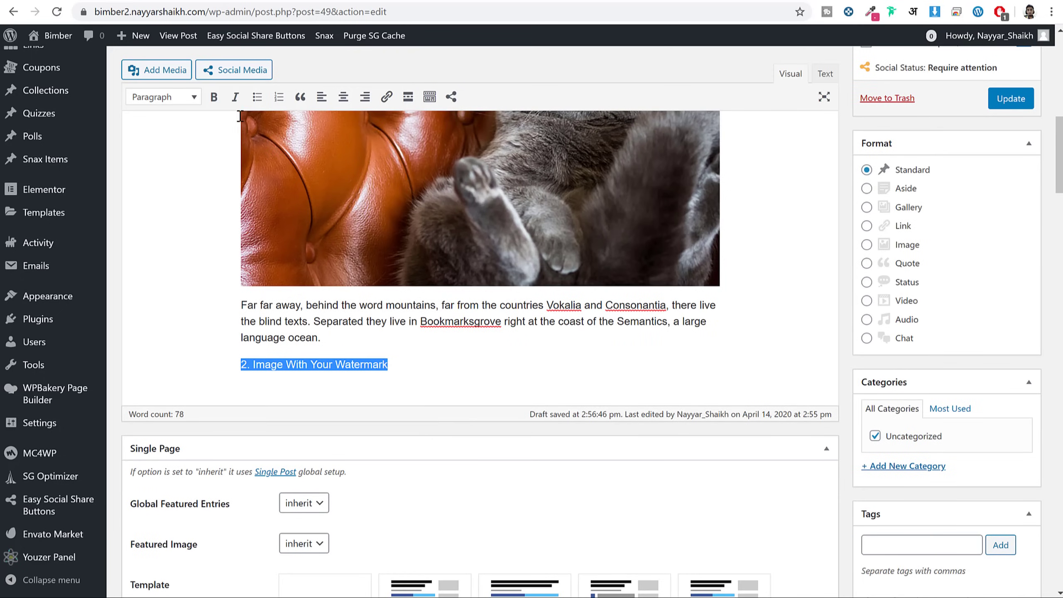
pyautogui.click(163, 96)
pyautogui.click(172, 176)
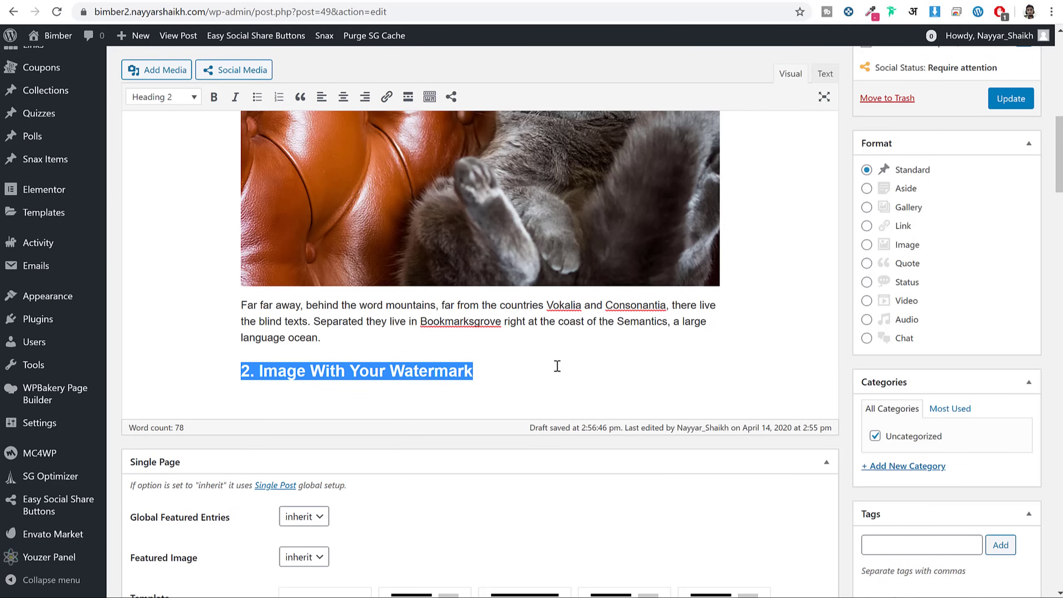
pyautogui.click(547, 364)
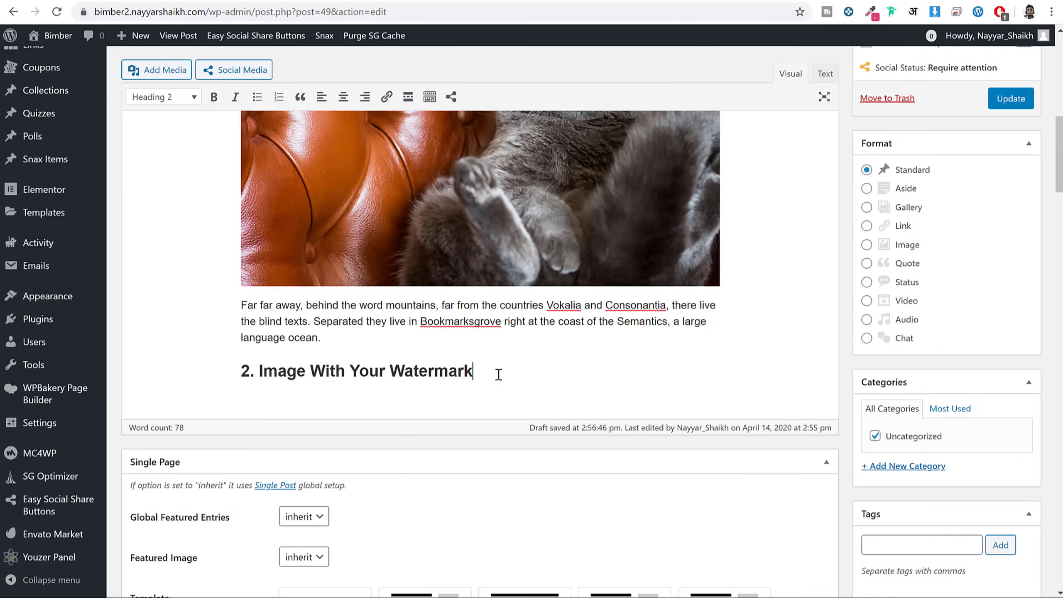
pyautogui.press('Return')
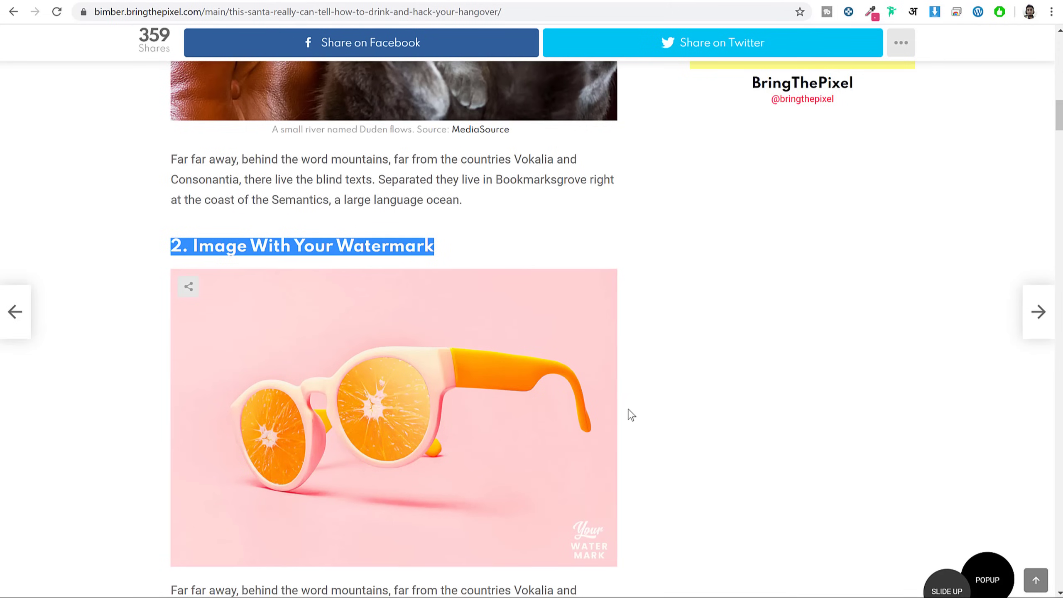
pyautogui.scroll(-15, 632, 415)
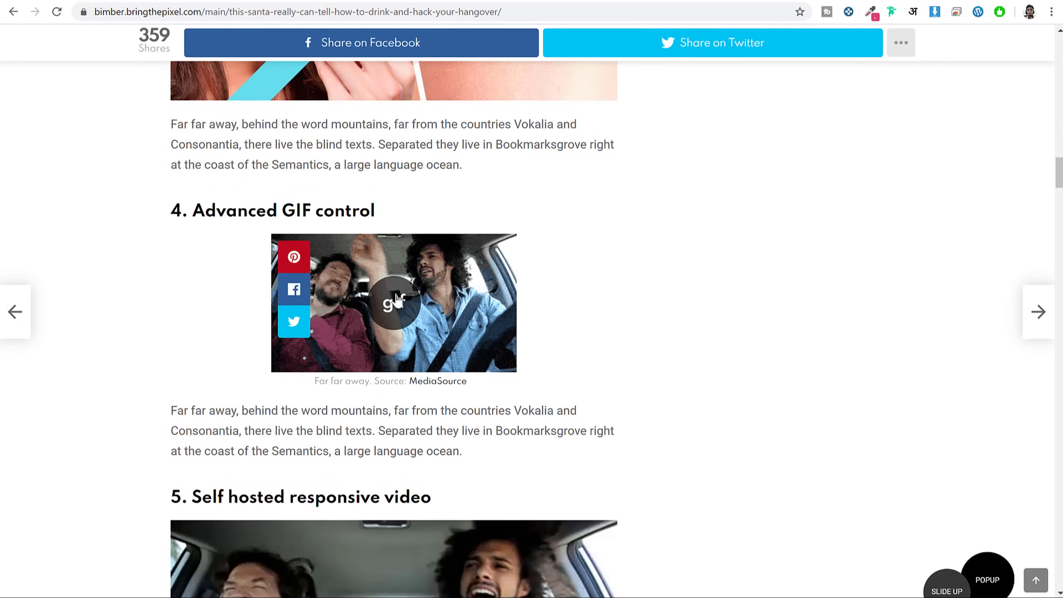
# Step: Upload SampleVideo_1280x720_10mb.mp4 through Add Media and insert it into the post
pyautogui.click(394, 301)
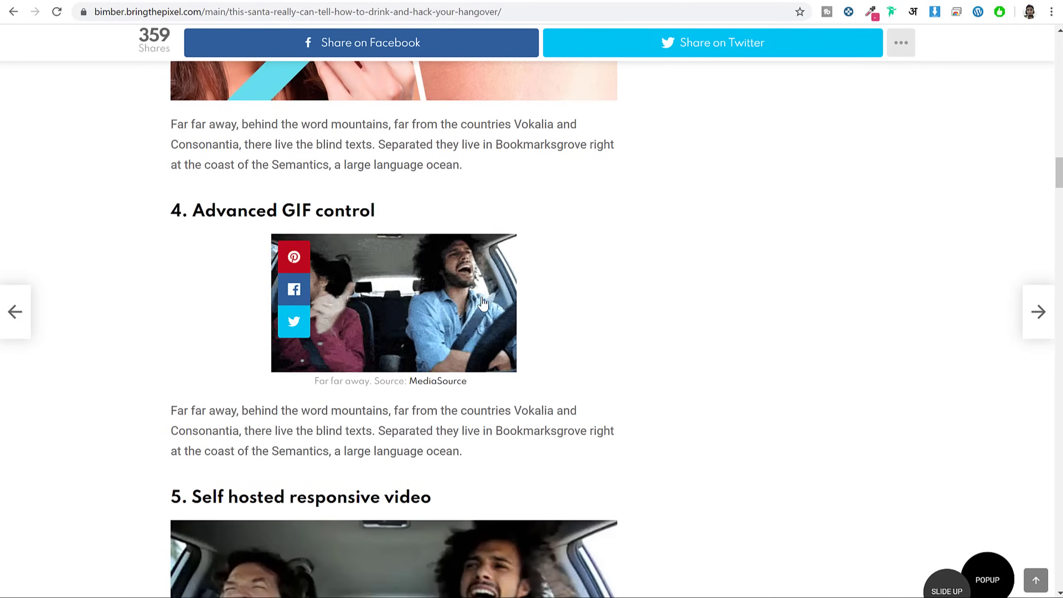
pyautogui.click(410, 312)
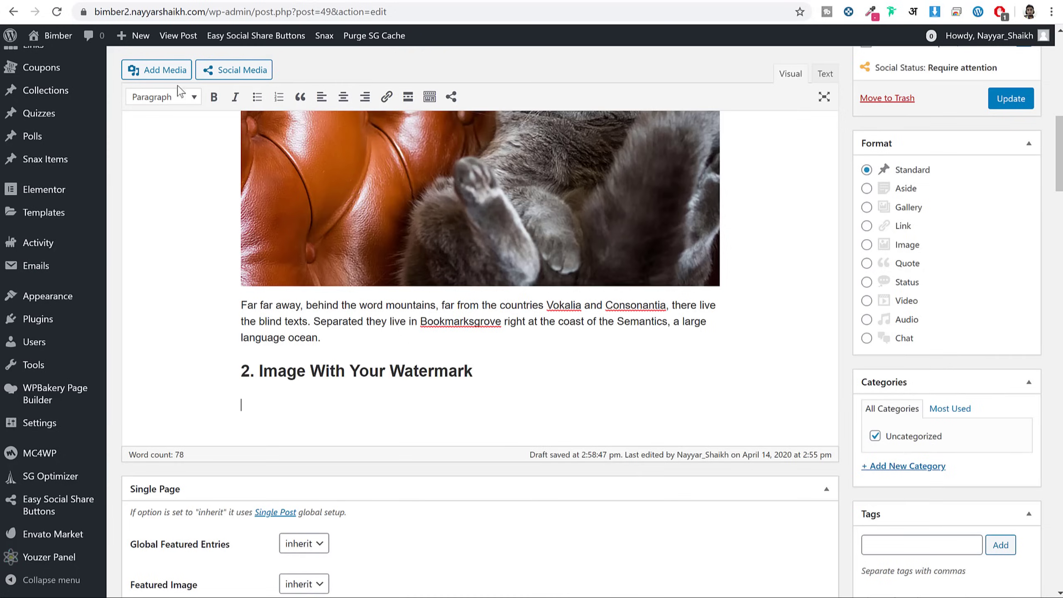
pyautogui.click(162, 78)
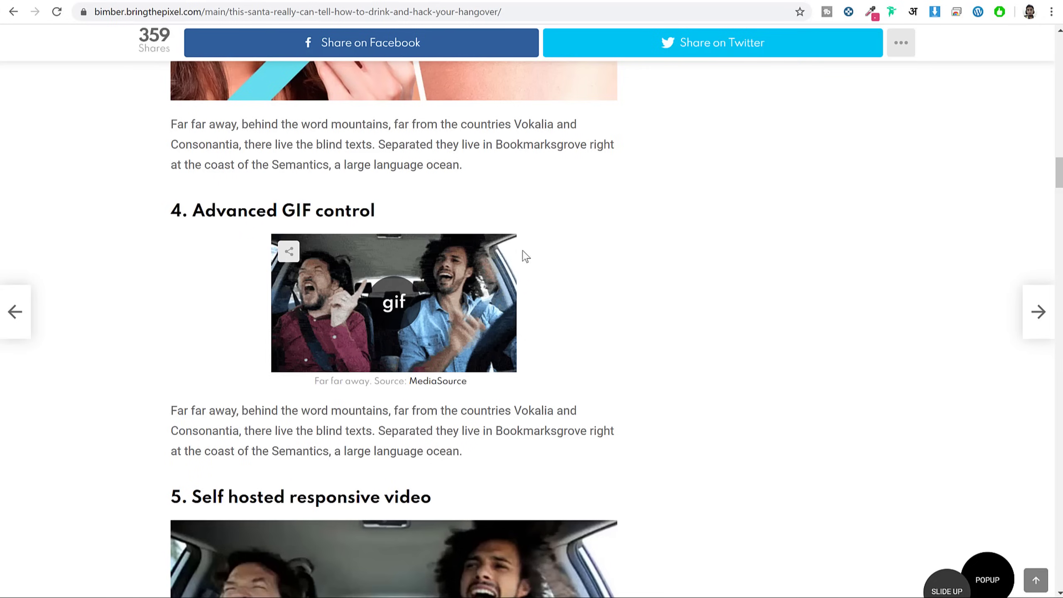
pyautogui.scroll(-7, 586, 284)
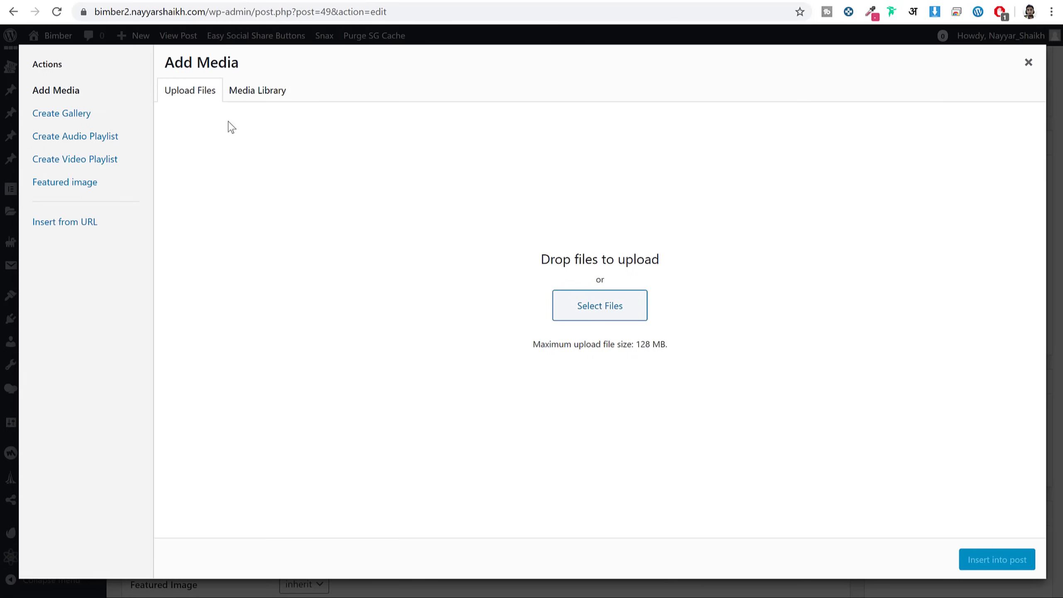
pyautogui.click(626, 317)
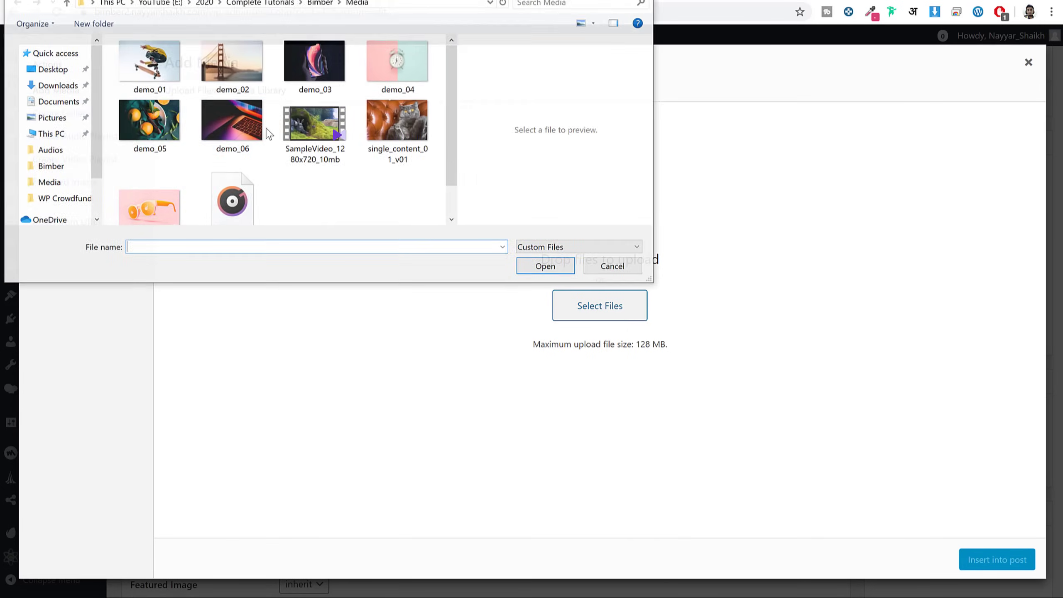
pyautogui.click(315, 126)
pyautogui.click(546, 266)
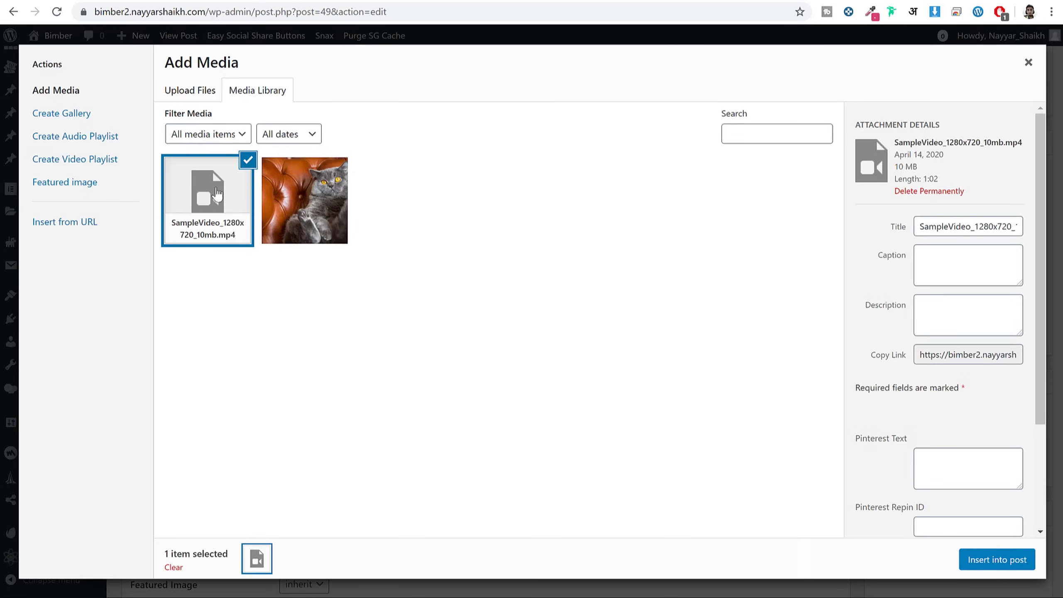
pyautogui.click(1017, 567)
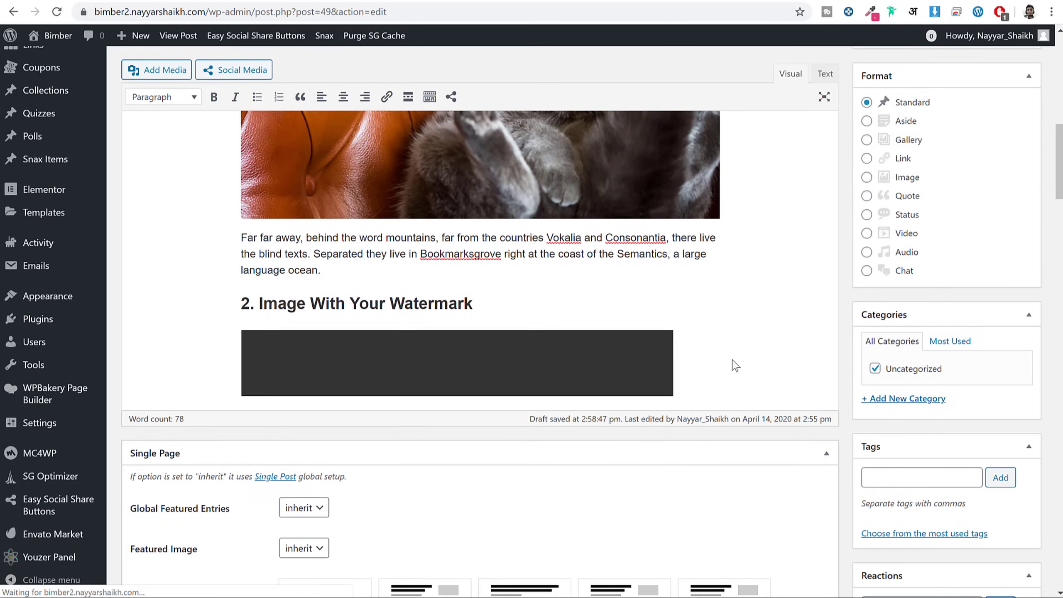
# Step: Paste '6. YouTube responsive embed' from the Bimber demo below the video as a Heading 2
pyautogui.scroll(-1, 773, 352)
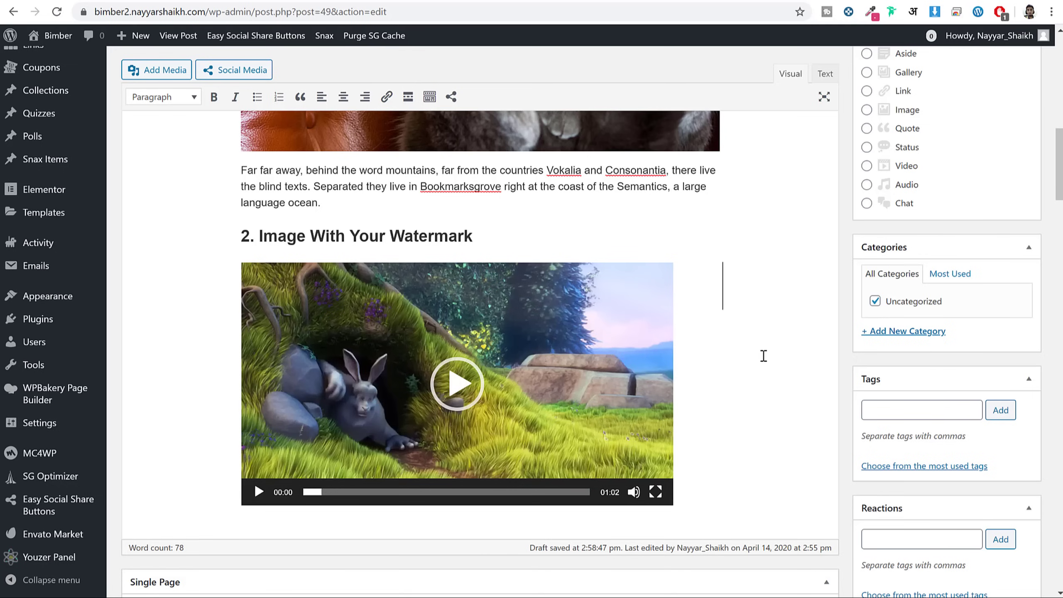
pyautogui.press('Return')
pyautogui.scroll(-2, 495, 202)
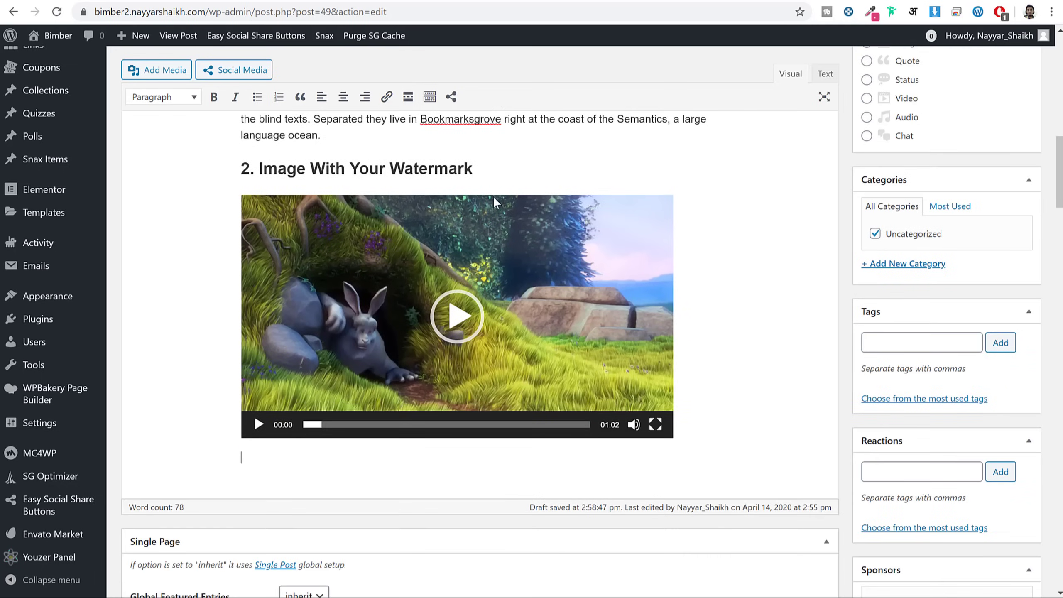
pyautogui.click(366, 1)
pyautogui.scroll(-6, 464, 276)
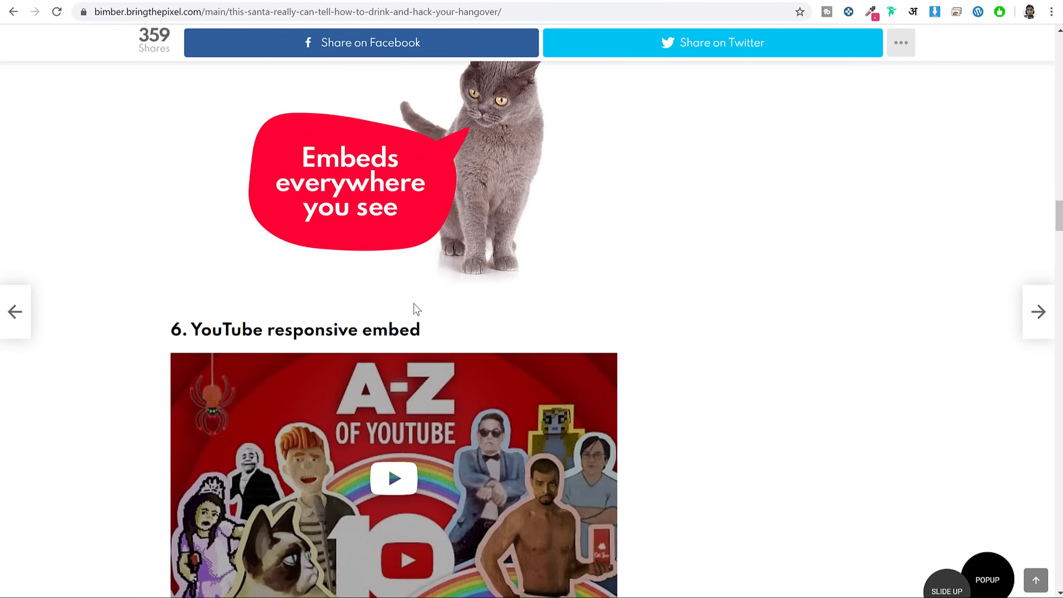
pyautogui.tripleClick(363, 331)
pyautogui.hotkey('ctrl', 'c')
pyautogui.click(320, 0)
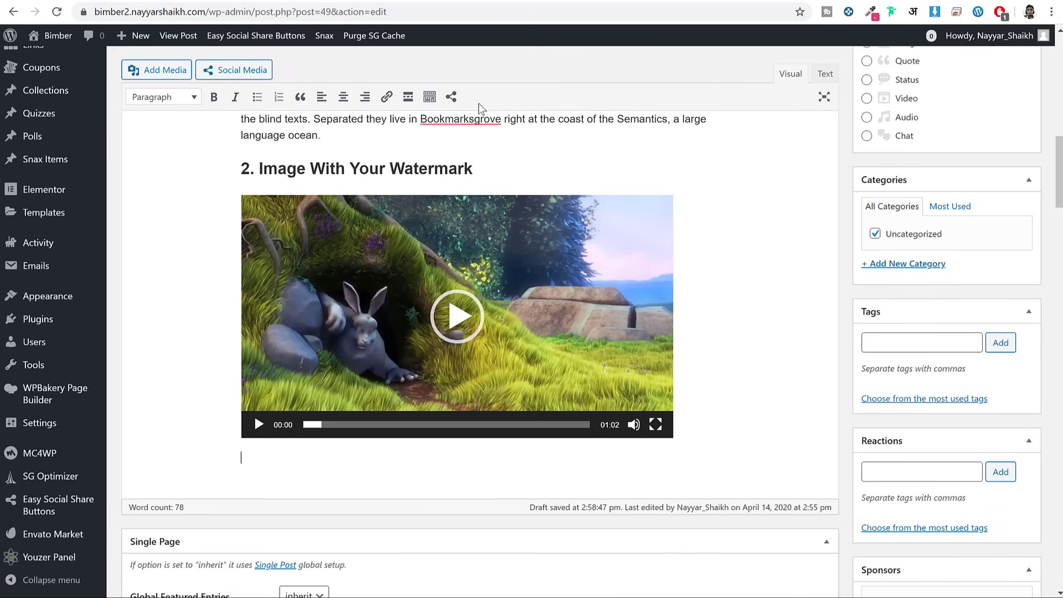
pyautogui.hotkey('ctrl', 'v')
pyautogui.moveTo(389, 457); pyautogui.dragTo(239, 458)
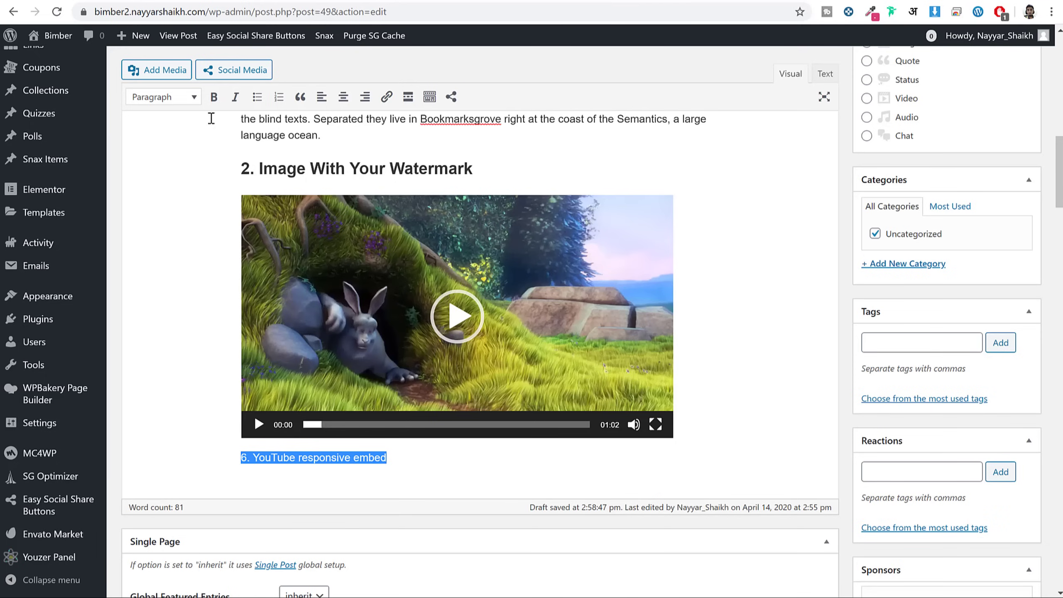
pyautogui.click(171, 99)
pyautogui.click(203, 176)
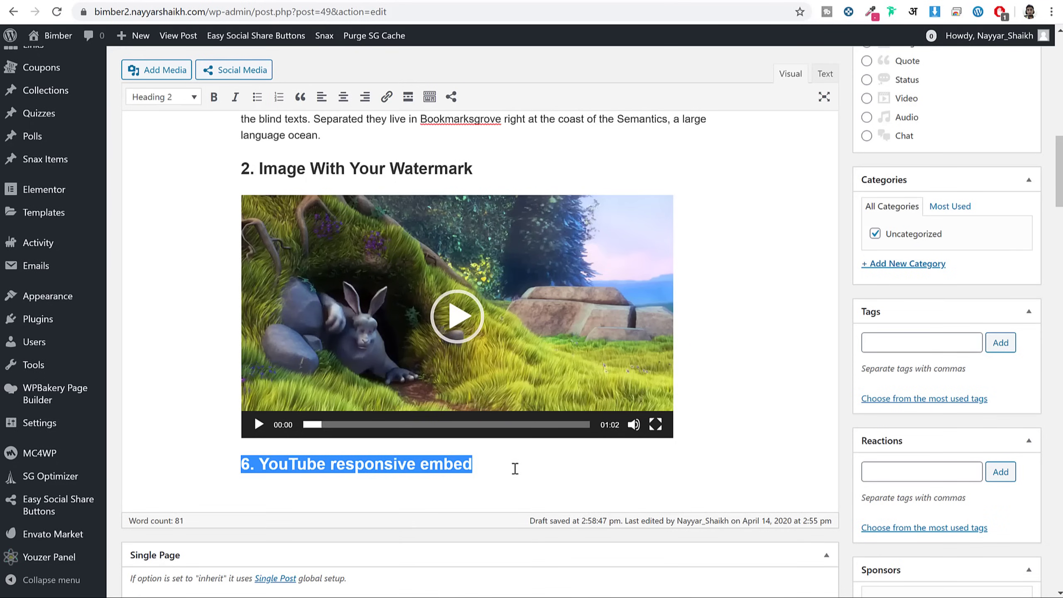
pyautogui.click(515, 467)
pyautogui.press('Return')
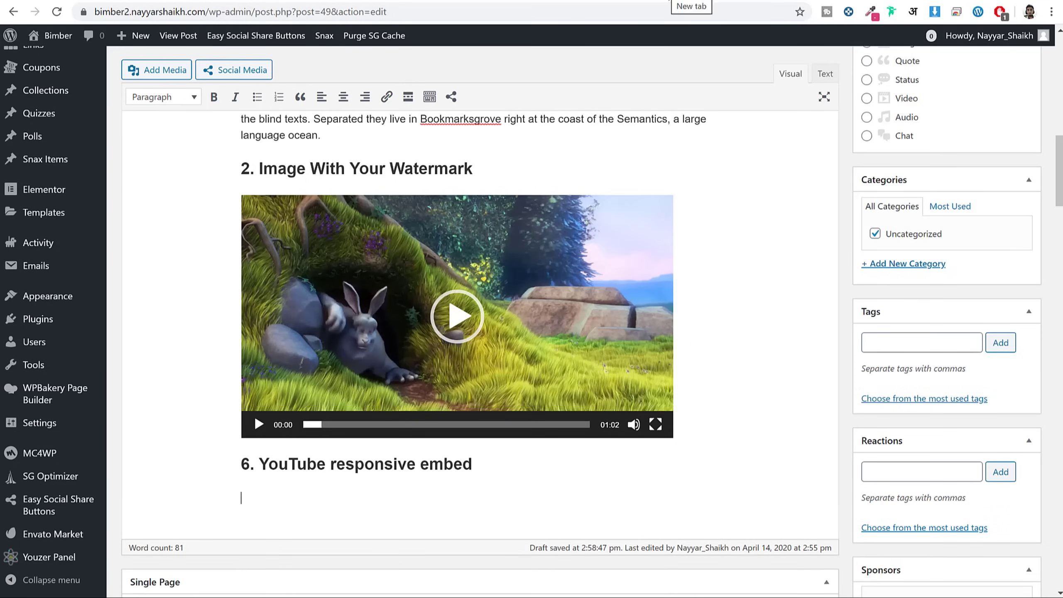
# Step: Open the YouTube channel page in a new tab
pyautogui.click(671, 1)
pyautogui.write('y')
pyautogui.click(405, 178)
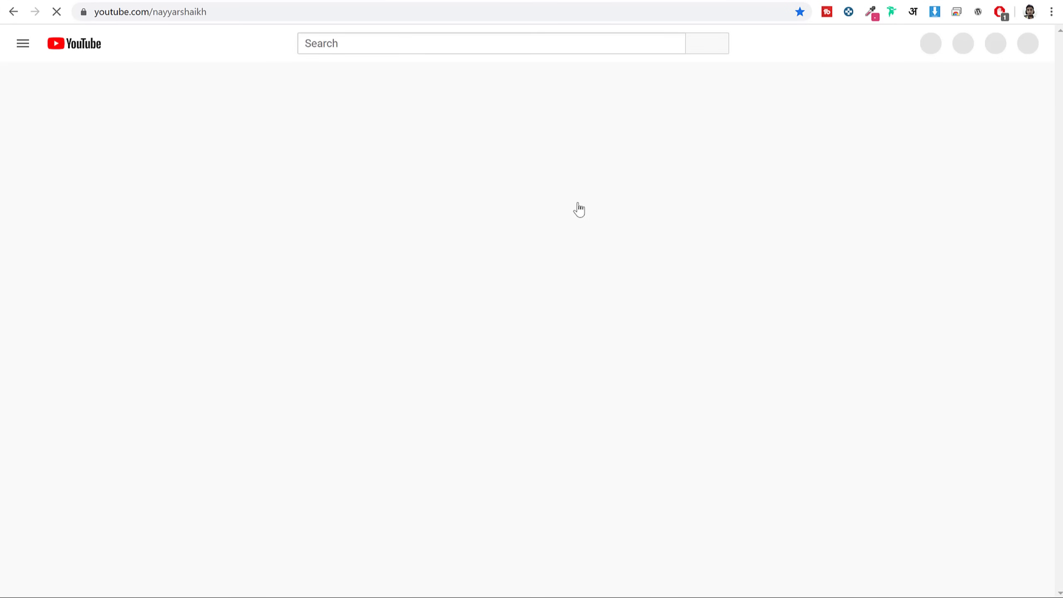
# Step: Bring up the link menu for the first Popular uploads video on the YouTube channel page
pyautogui.scroll(-5, 251, 318)
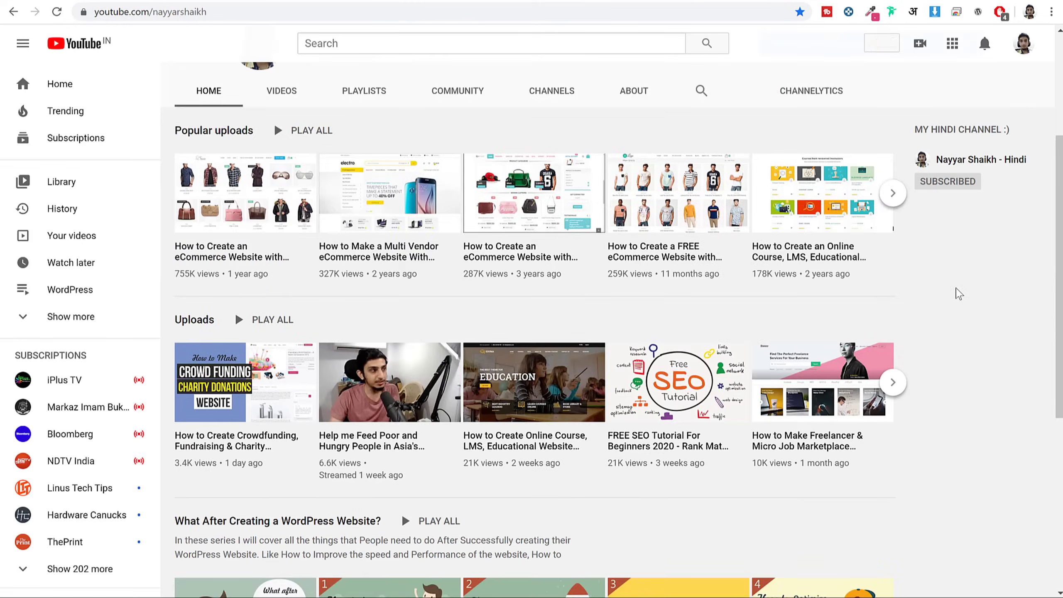
pyautogui.scroll(1, 921, 291)
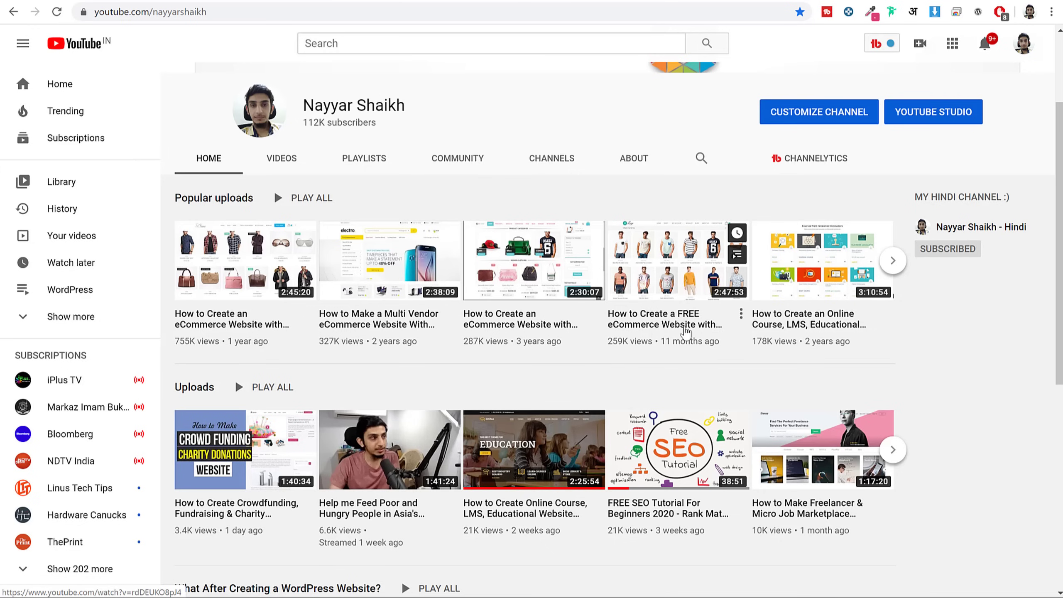
pyautogui.scroll(-2, 621, 384)
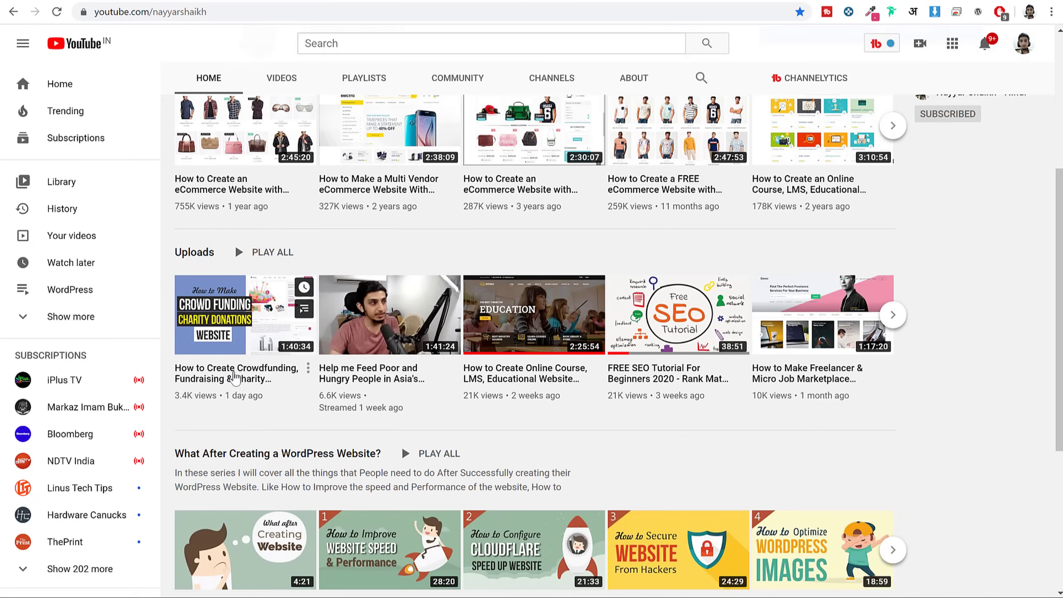
pyautogui.scroll(1, 245, 263)
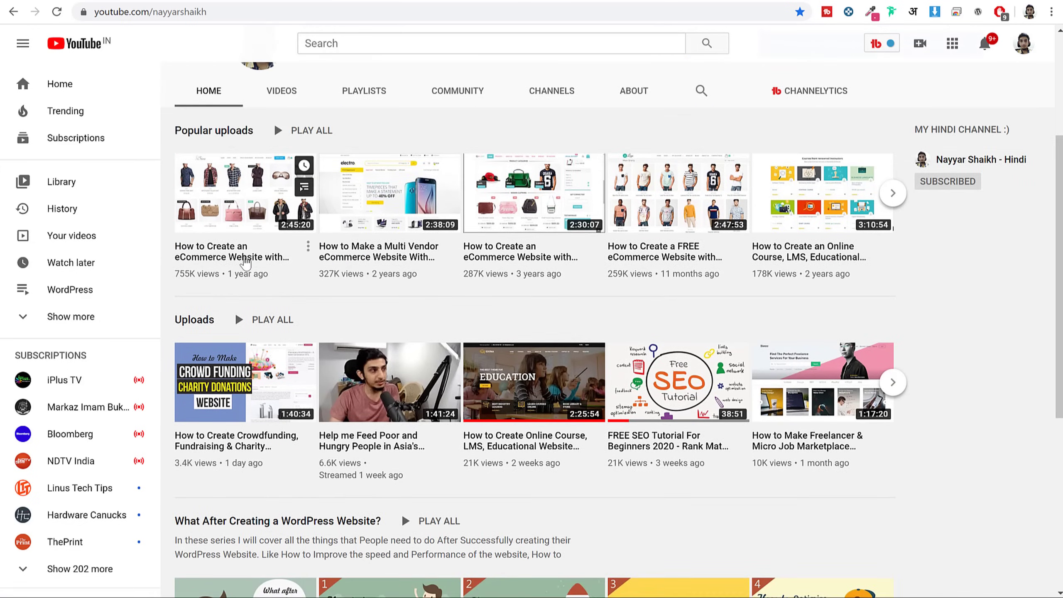
pyautogui.middleClick(245, 263)
pyautogui.rightClick(250, 260)
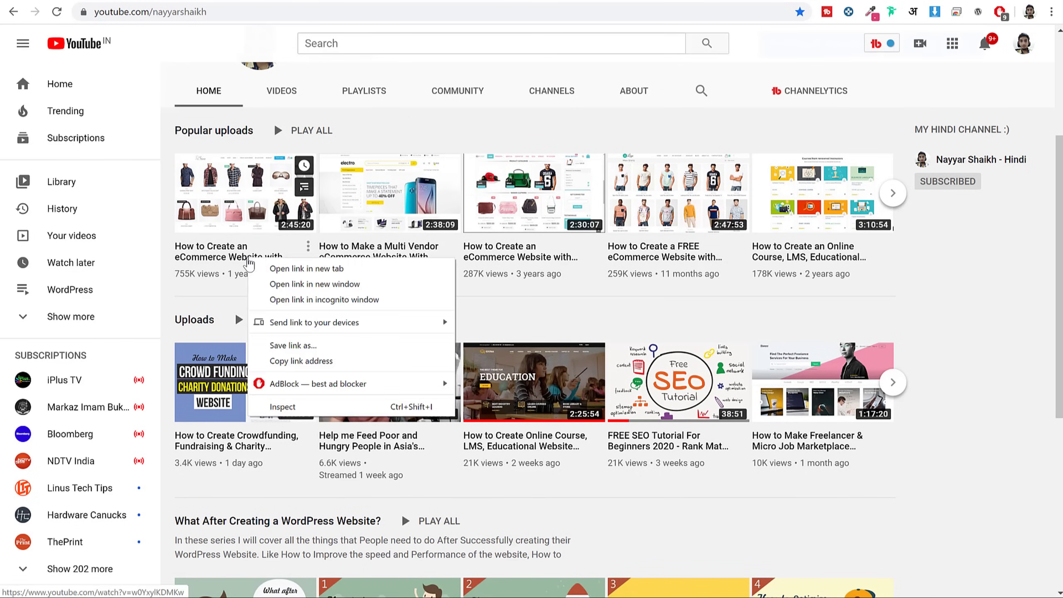
# Step: Copy the eCommerce-website tutorial's link and paste it under the YouTube heading to embed it
pyautogui.click(351, 361)
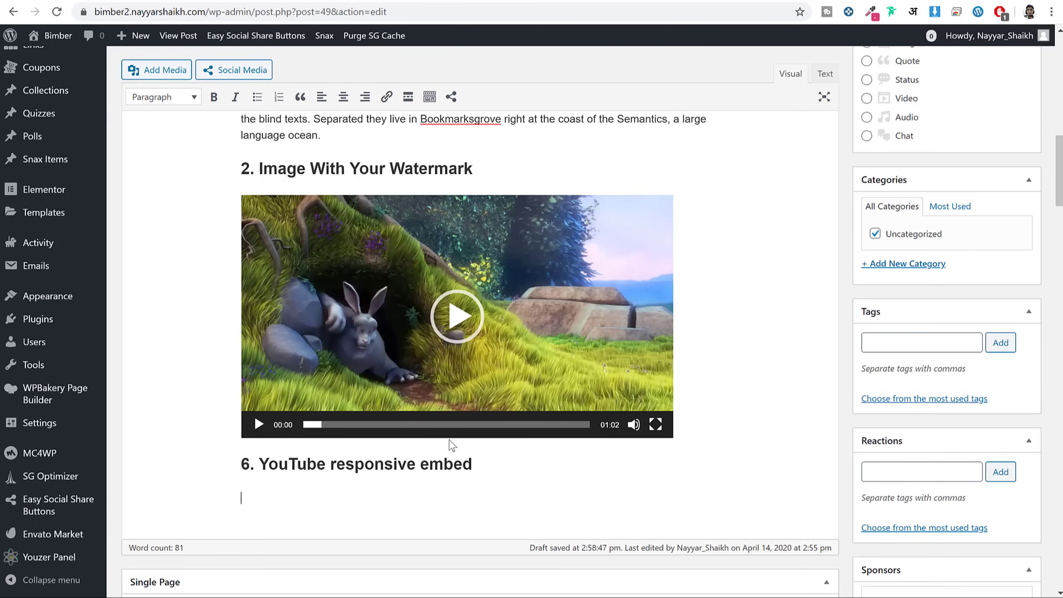
pyautogui.scroll(-1, 356, 505)
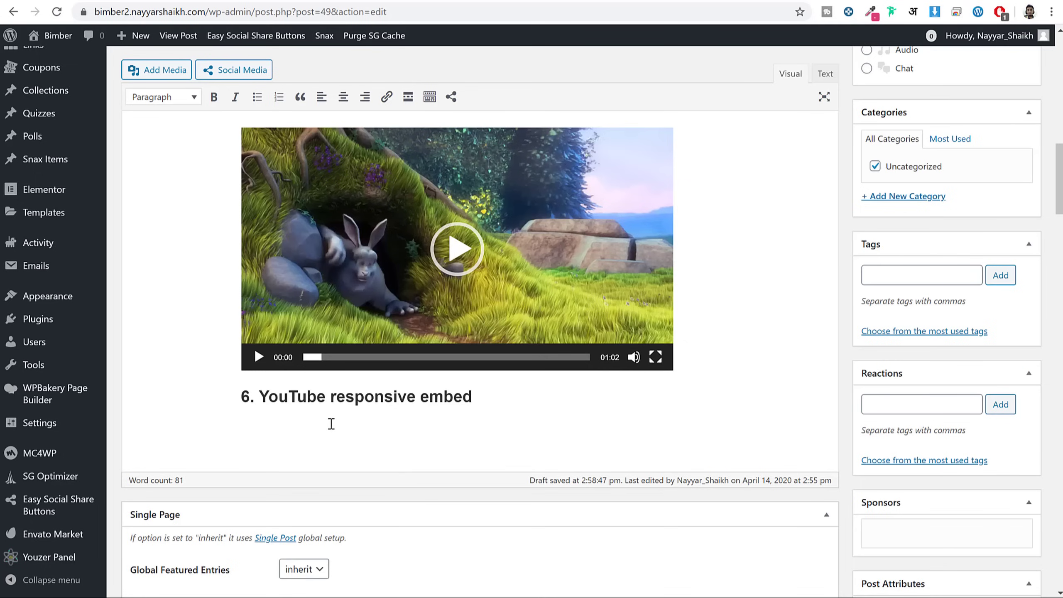
pyautogui.hotkey('ctrl', 'v')
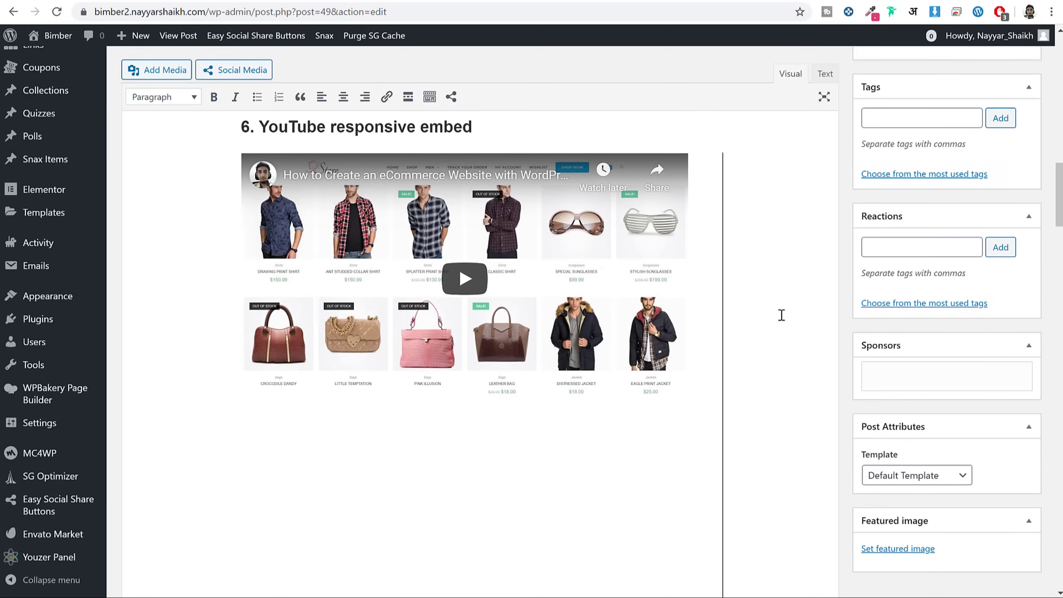
pyautogui.scroll(-5, 779, 311)
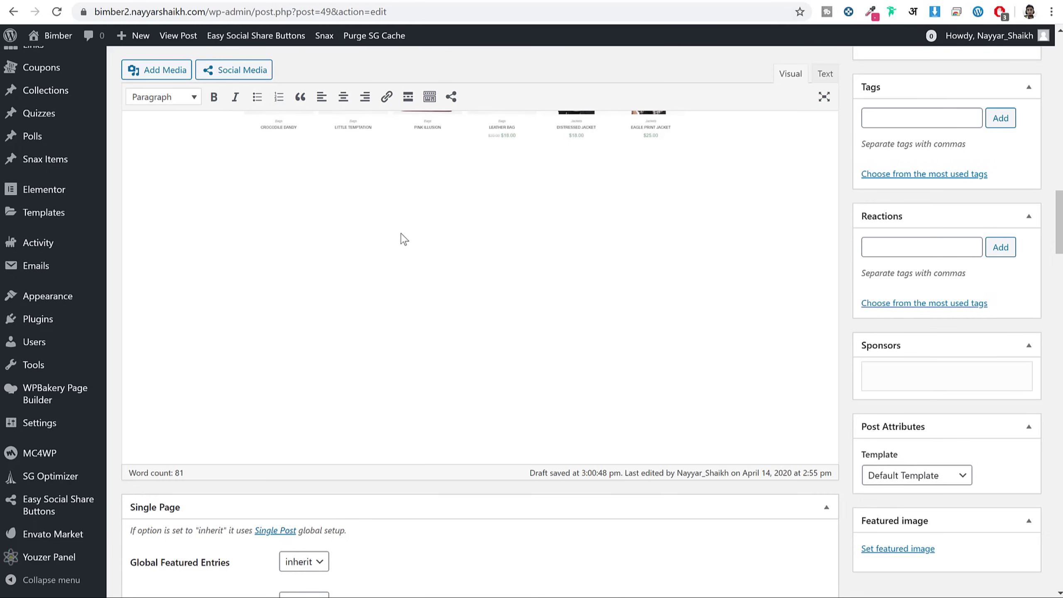
# Step: Paste '8. Instagram responsive embed' and format it as Heading 2
pyautogui.hotkey('ctrl', 'v')
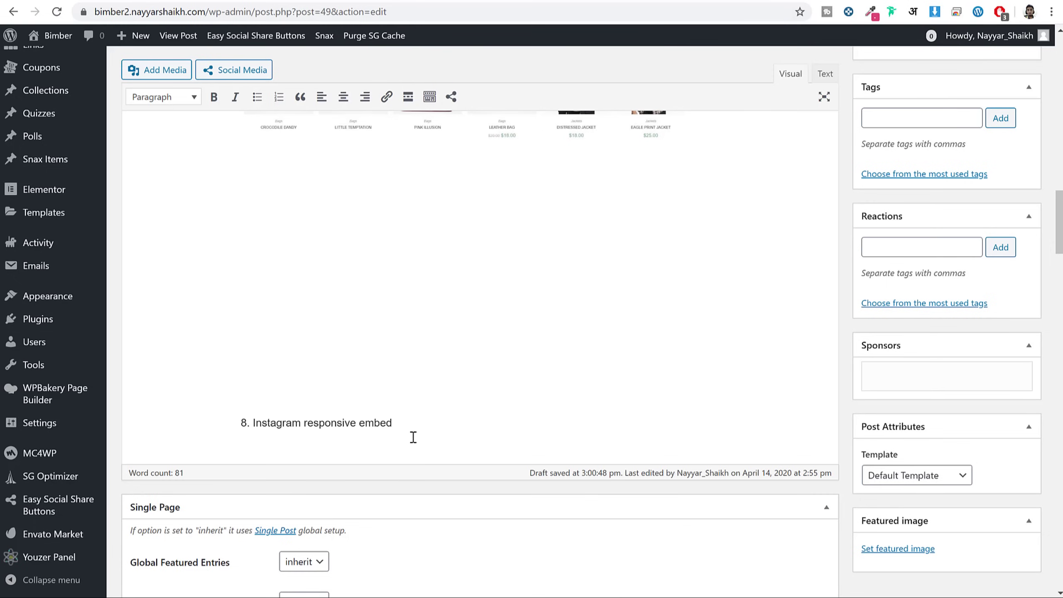
pyautogui.moveTo(413, 437); pyautogui.dragTo(272, 307)
pyautogui.click(177, 98)
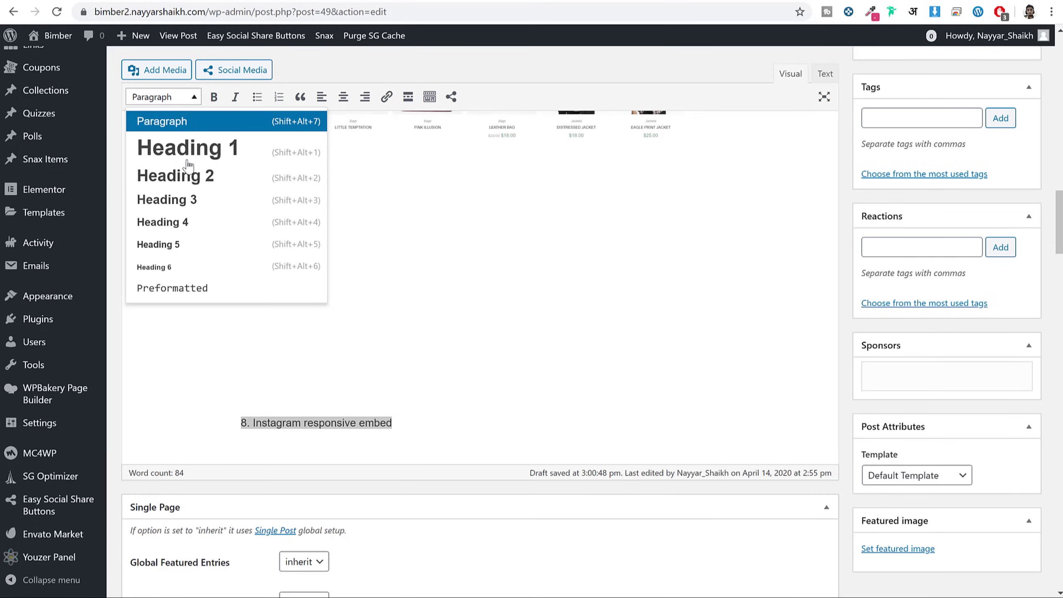
pyautogui.click(189, 173)
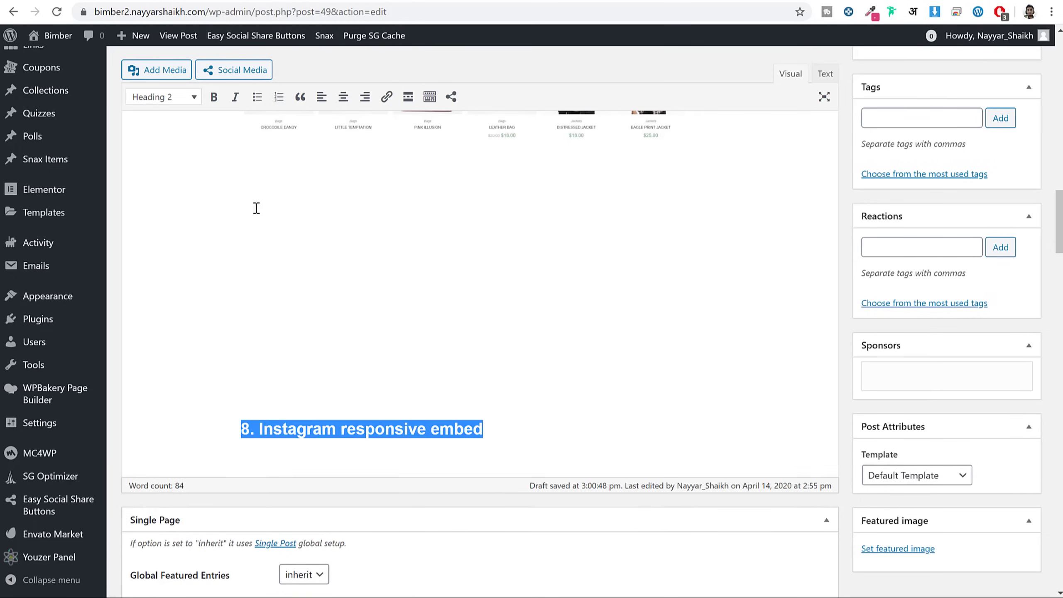
pyautogui.click(517, 411)
pyautogui.press('Return')
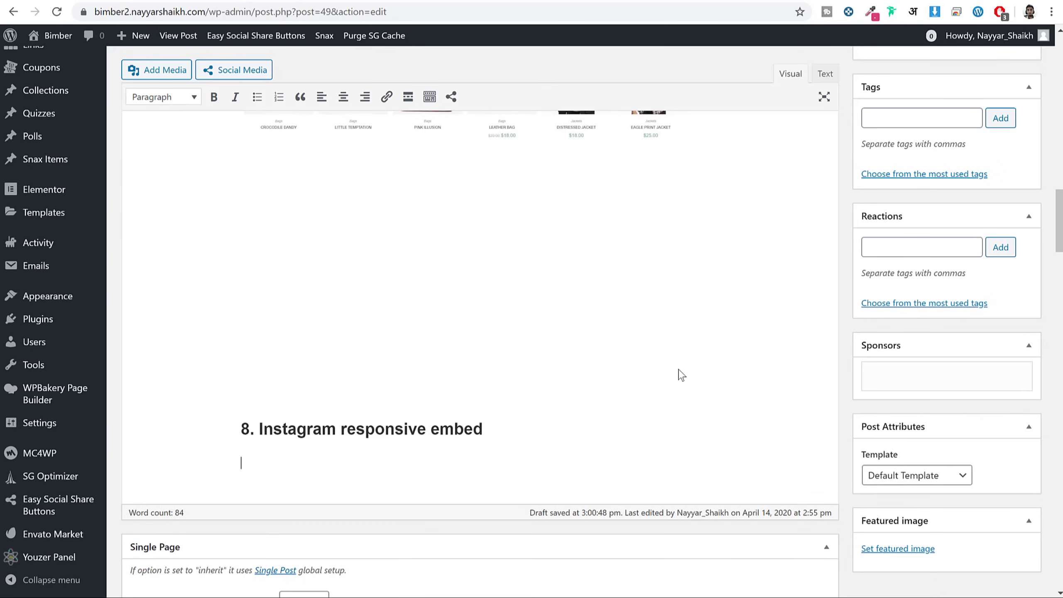
# Step: Copy the studio-setup Instagram post's link and paste it below the heading
pyautogui.click(832, 1)
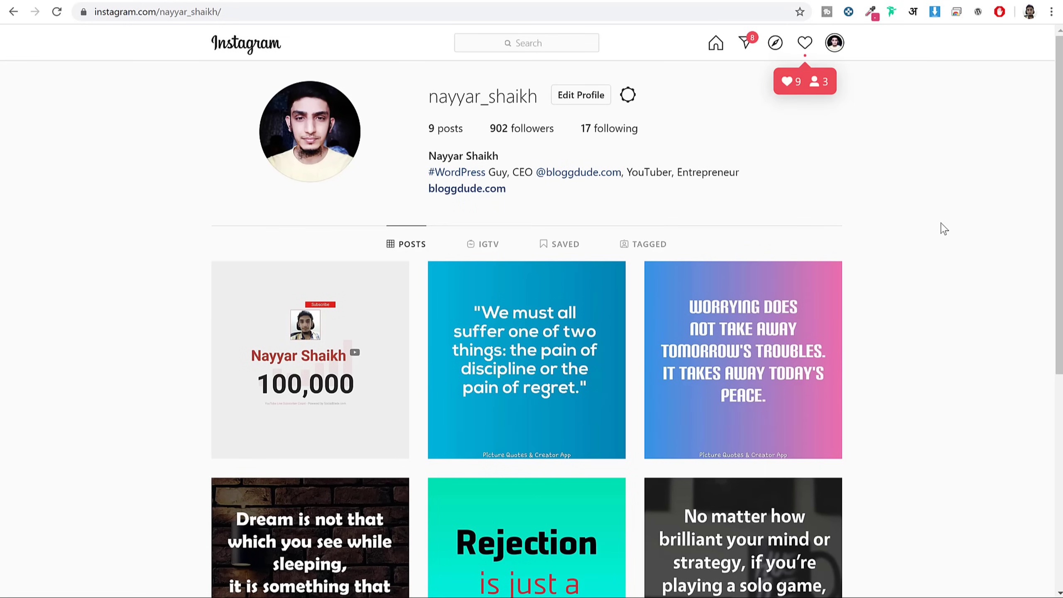
pyautogui.scroll(-8, 944, 228)
pyautogui.scroll(8, 942, 230)
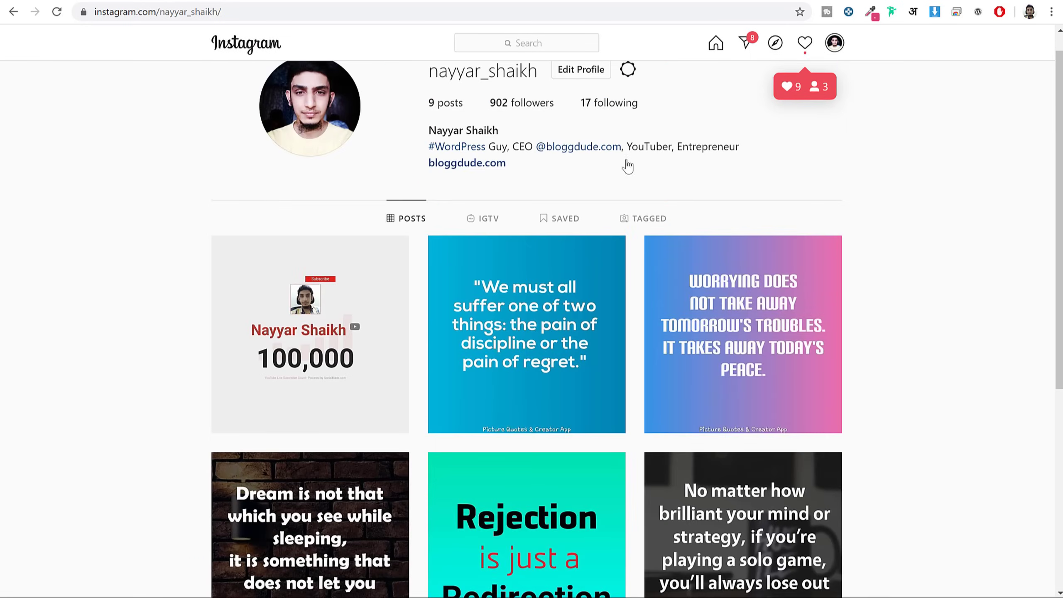
pyautogui.scroll(-6, 923, 199)
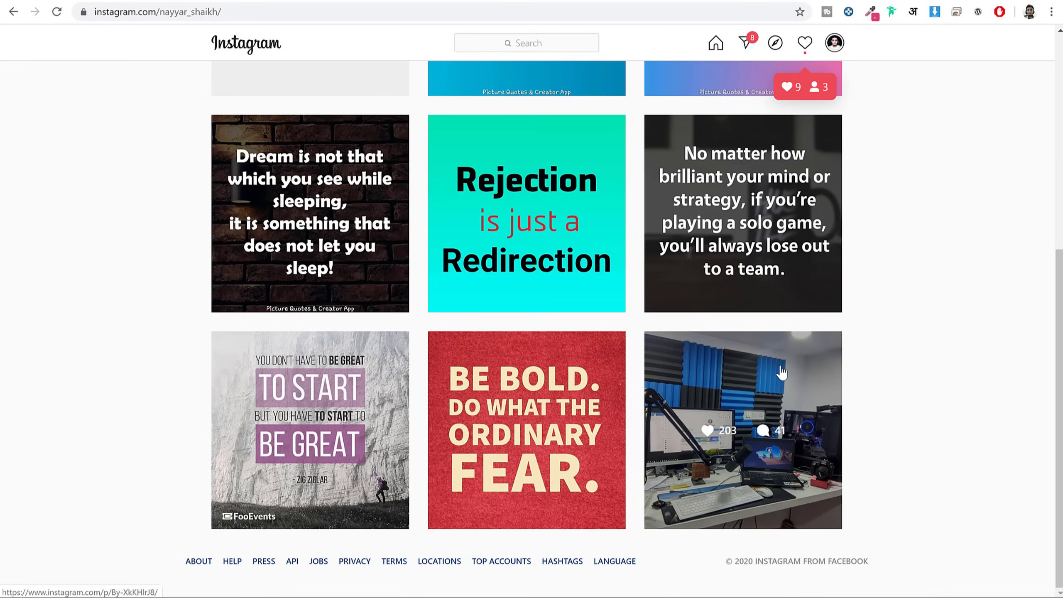
pyautogui.click(781, 372)
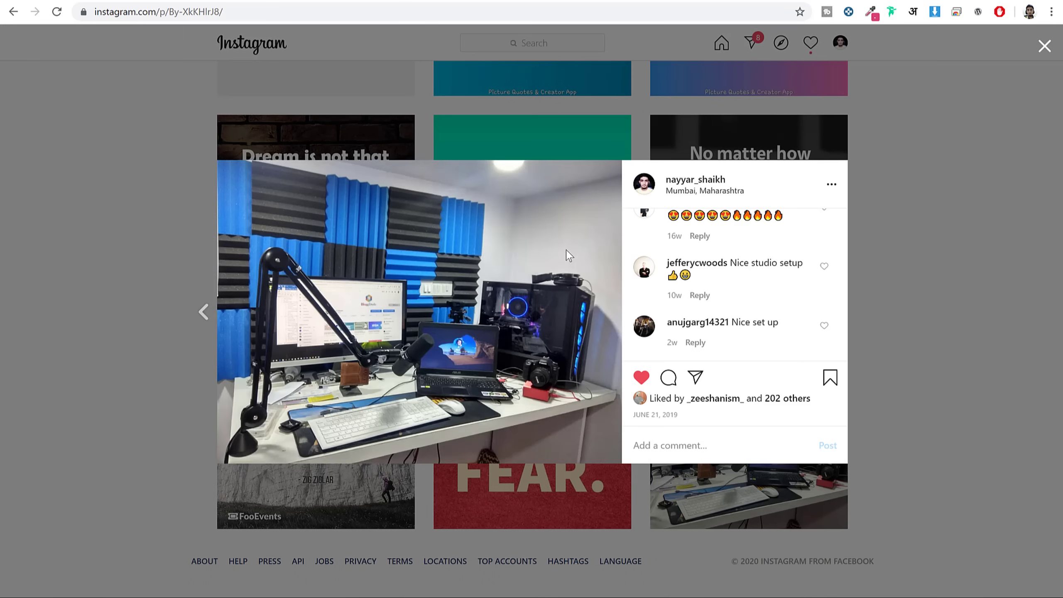
pyautogui.click(833, 190)
pyautogui.click(561, 318)
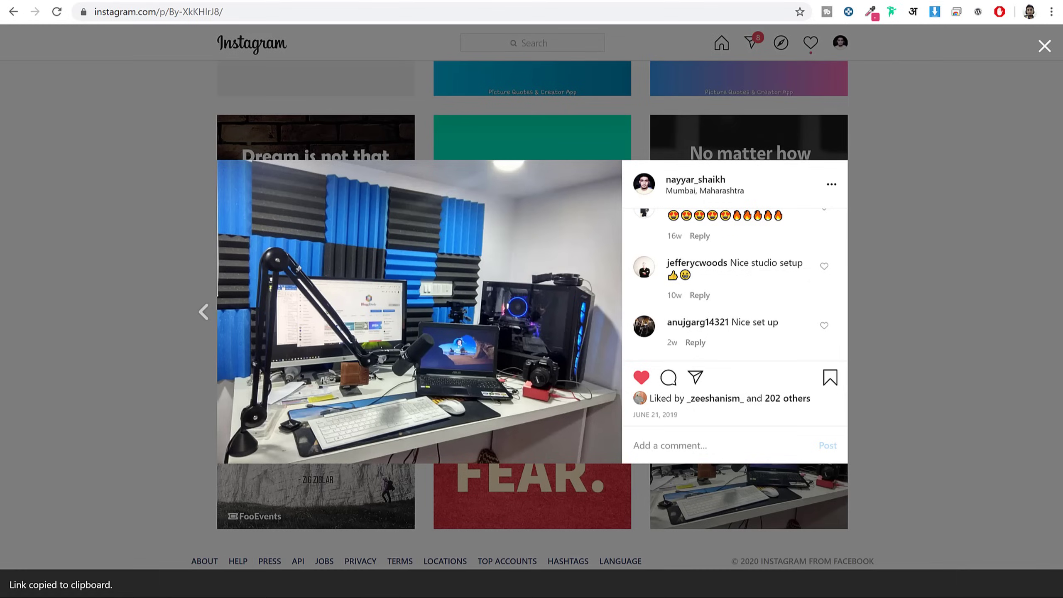
pyautogui.click(368, 1)
pyautogui.hotkey('ctrl', 'v')
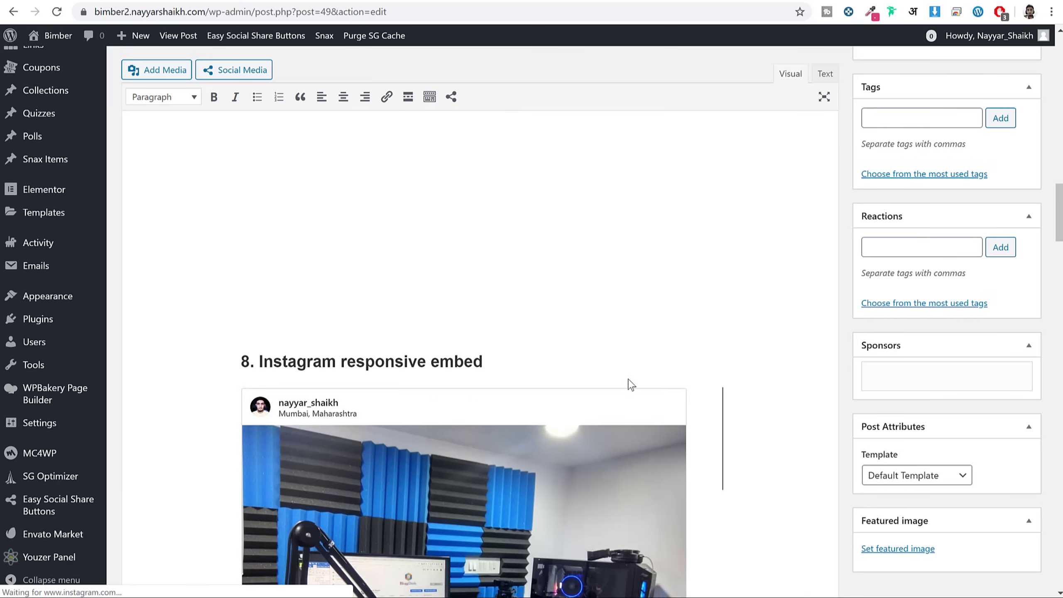
# Step: Paste '9. Twitter responsive embed' as plain text below the Instagram embed and make it Heading 2
pyautogui.scroll(-5, 555, 355)
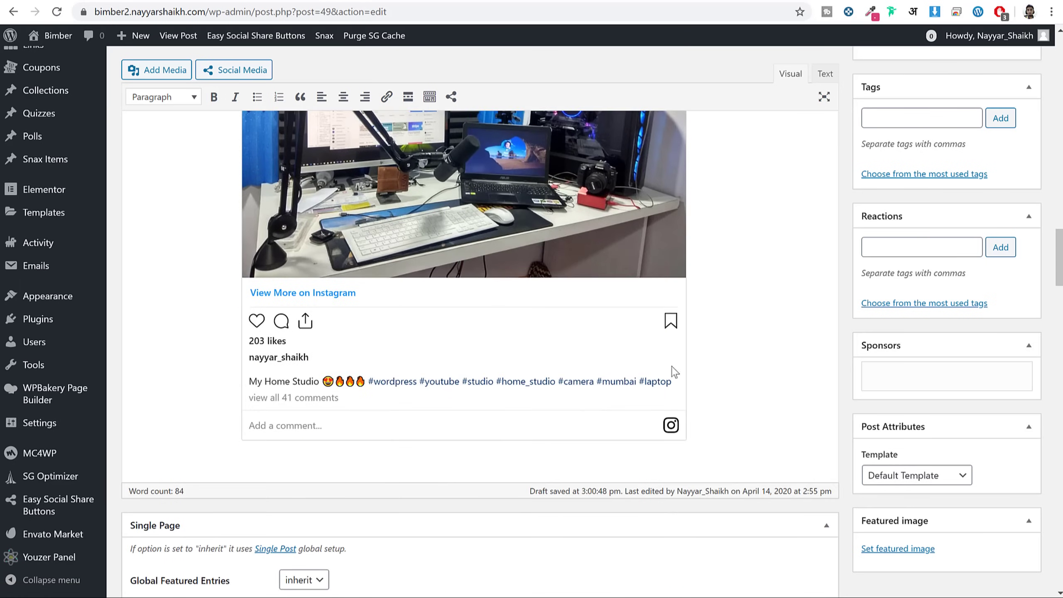
pyautogui.press('Return')
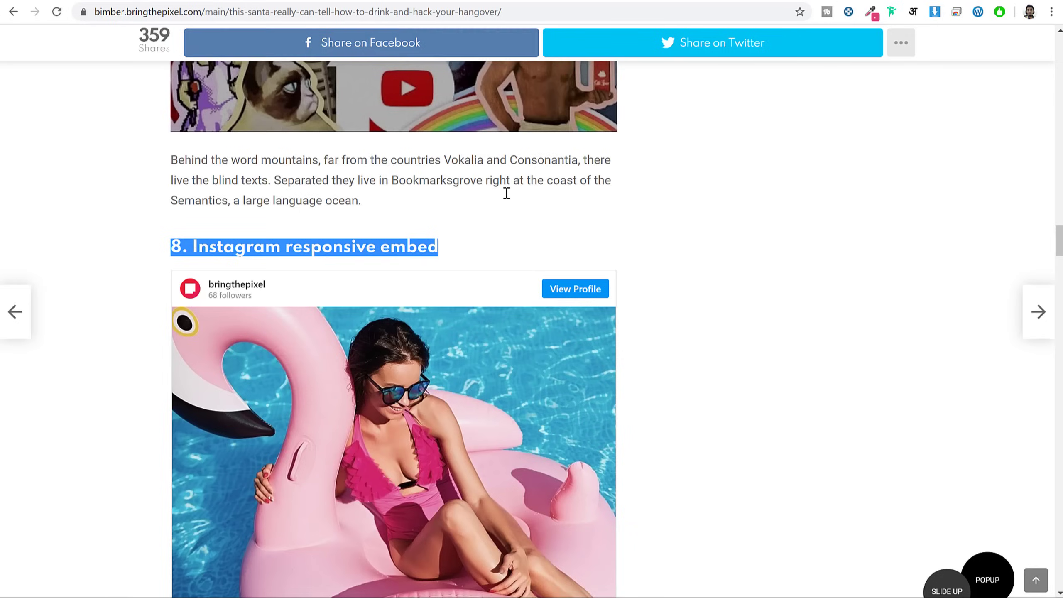
pyautogui.scroll(-15, 586, 320)
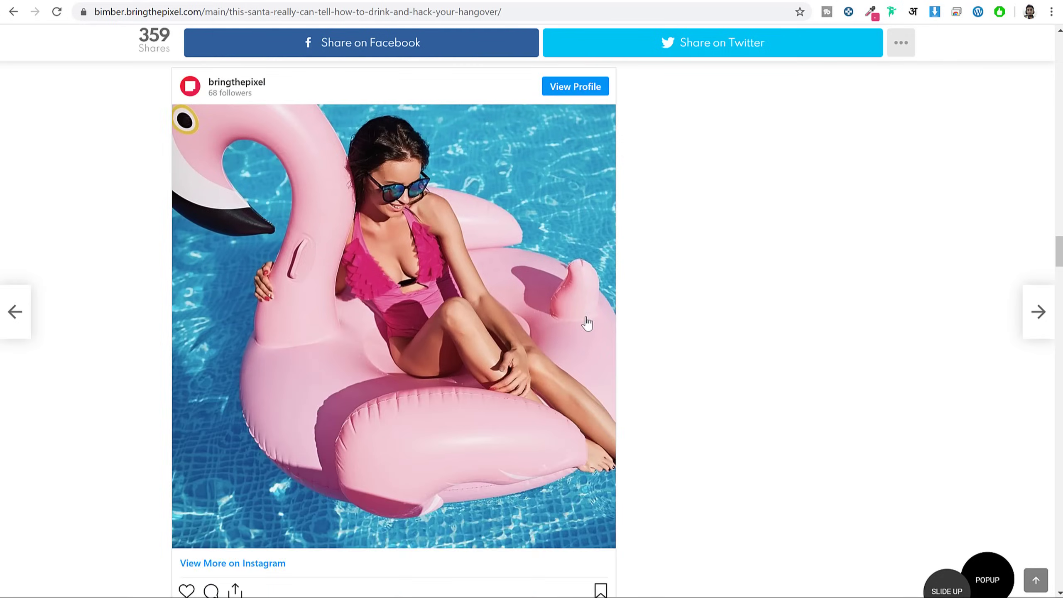
pyautogui.moveTo(447, 295); pyautogui.dragTo(172, 291)
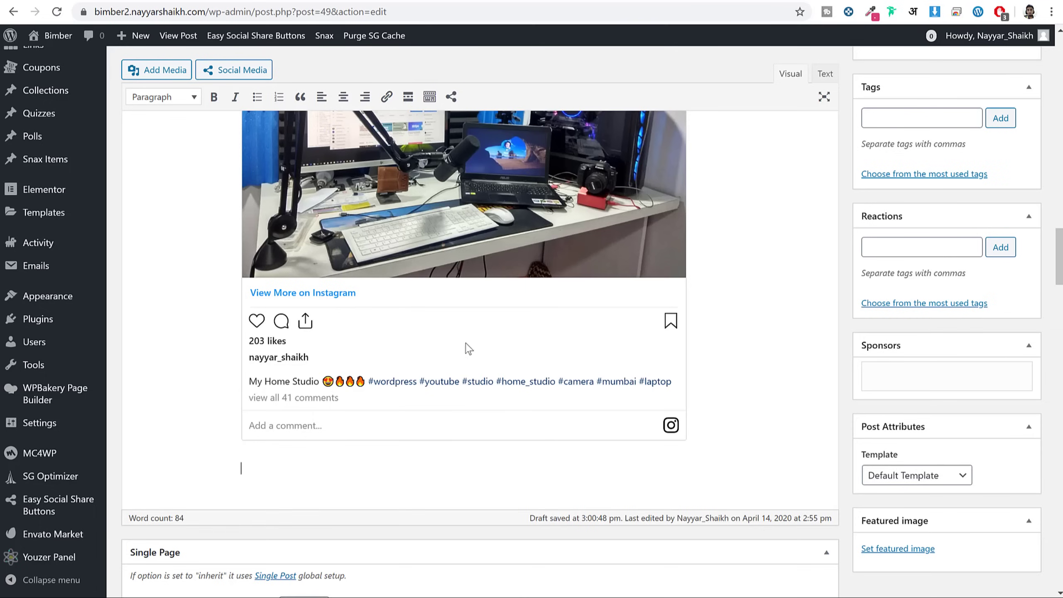
pyautogui.hotkey('ctrl', 'v')
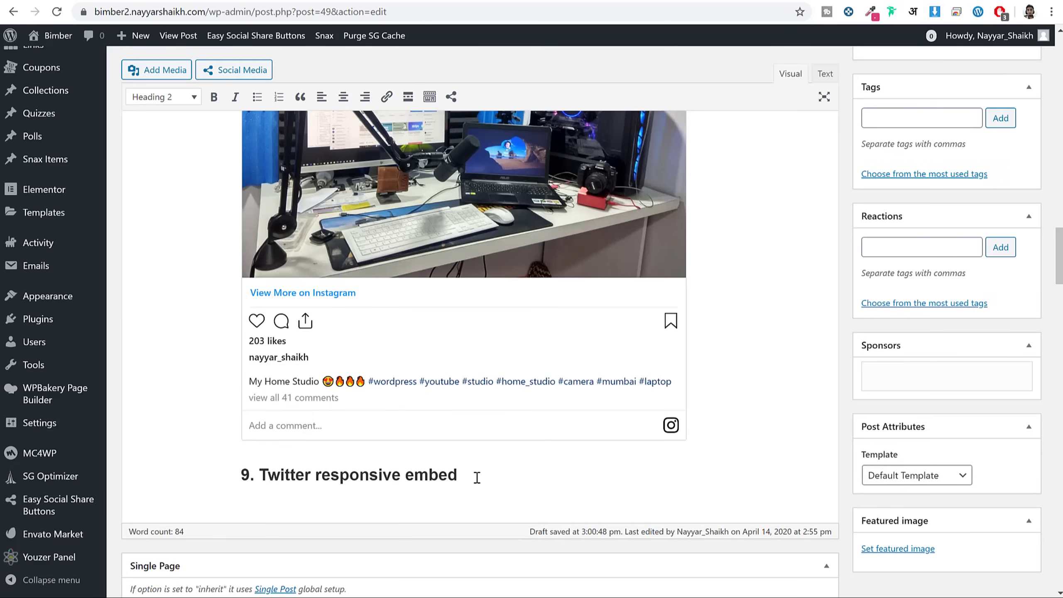
pyautogui.hotkey('ctrl', 'z')
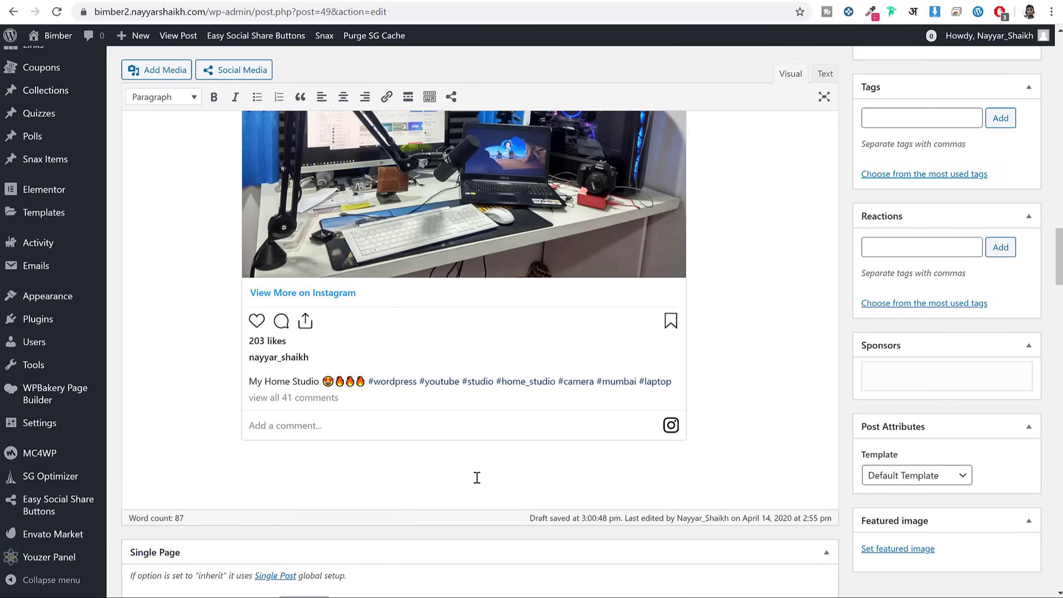
pyautogui.hotkey('ctrl', 'shift', 'v')
pyautogui.moveTo(398, 465); pyautogui.dragTo(221, 469)
pyautogui.click(170, 100)
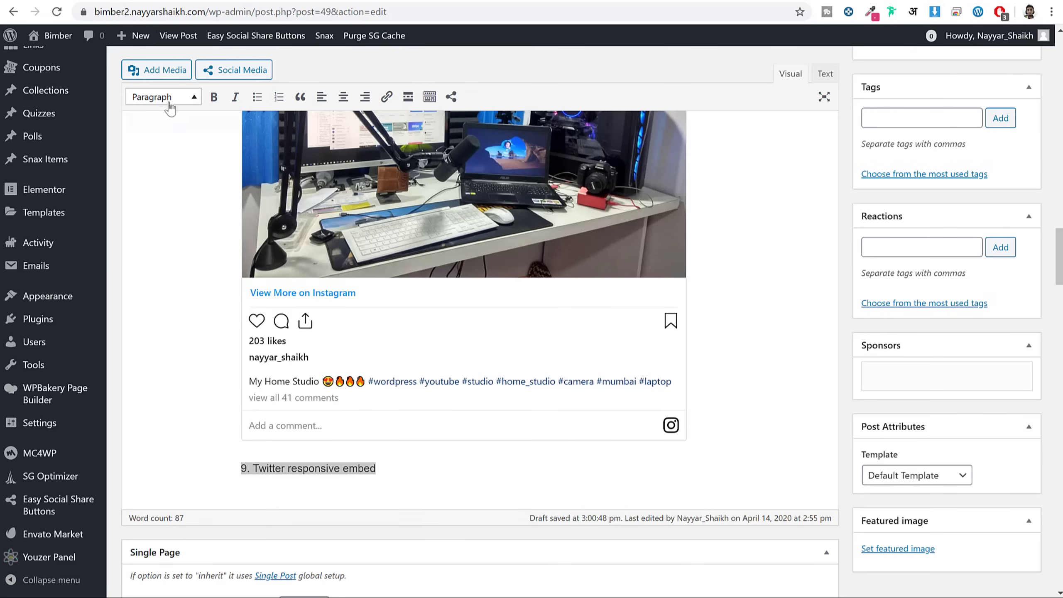
pyautogui.click(197, 176)
pyautogui.click(476, 474)
pyautogui.press('Return')
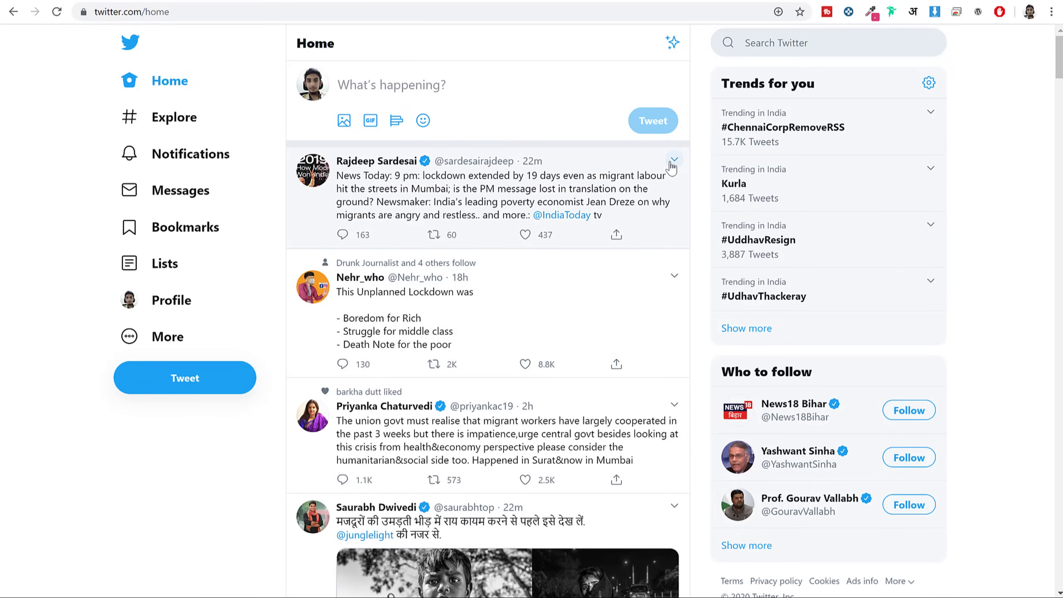
# Step: Open the lockdown news tweet's own page and take its address from the address bar
pyautogui.click(673, 161)
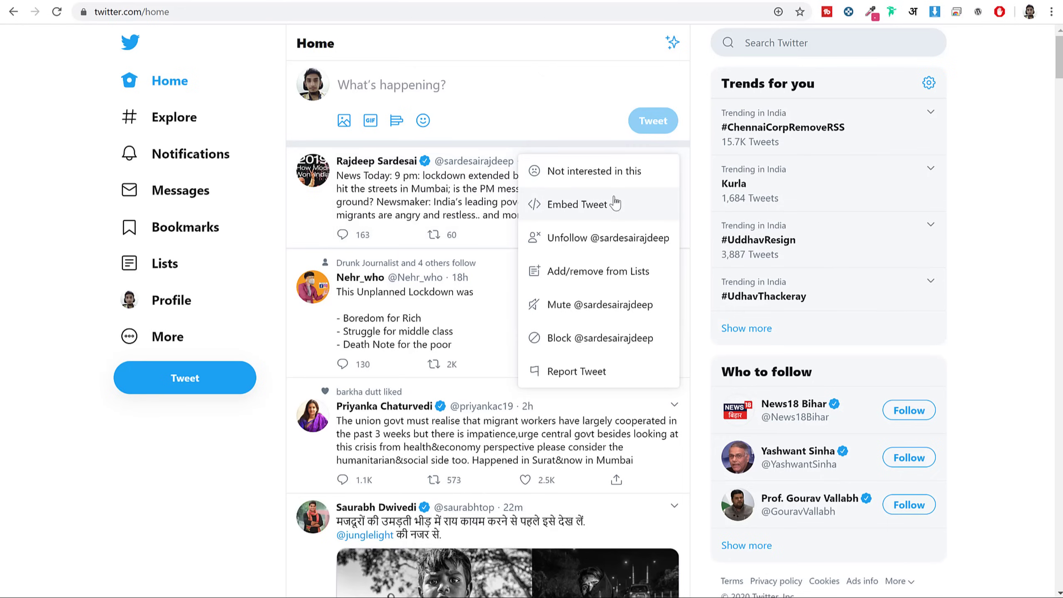
pyautogui.click(437, 190)
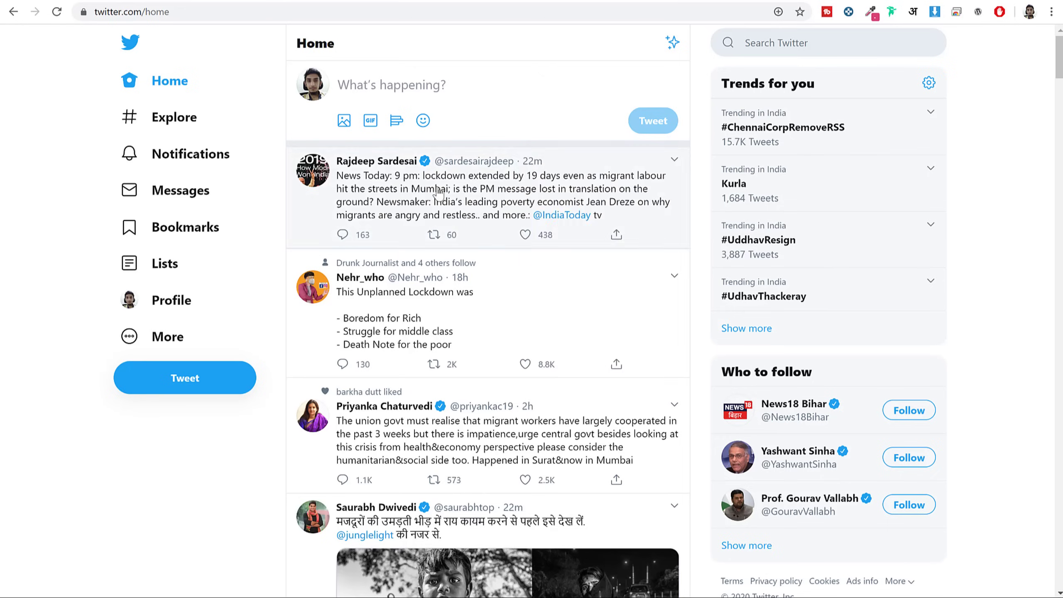
pyautogui.click(438, 191)
pyautogui.click(674, 79)
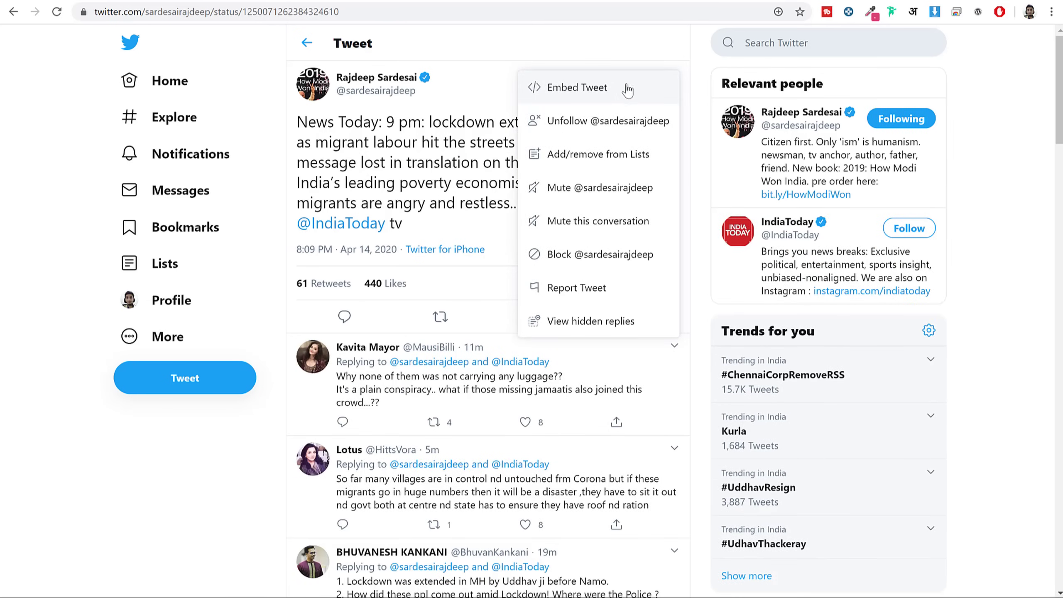
pyautogui.click(630, 49)
pyautogui.click(367, 9)
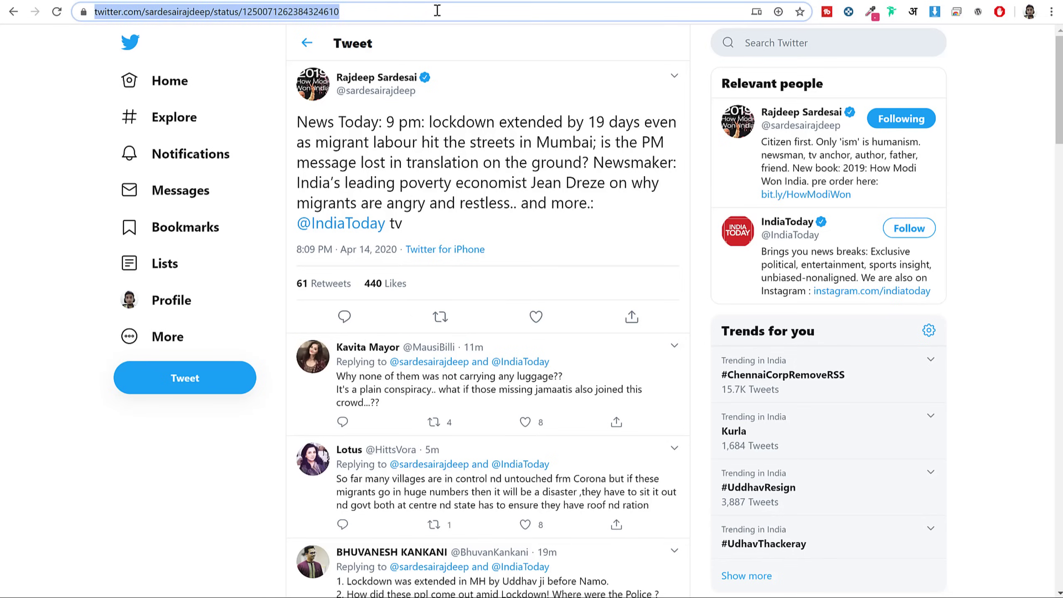
# Step: Paste the tweet's link under the '9. Twitter responsive embed' heading to embed it
pyautogui.click(368, 1)
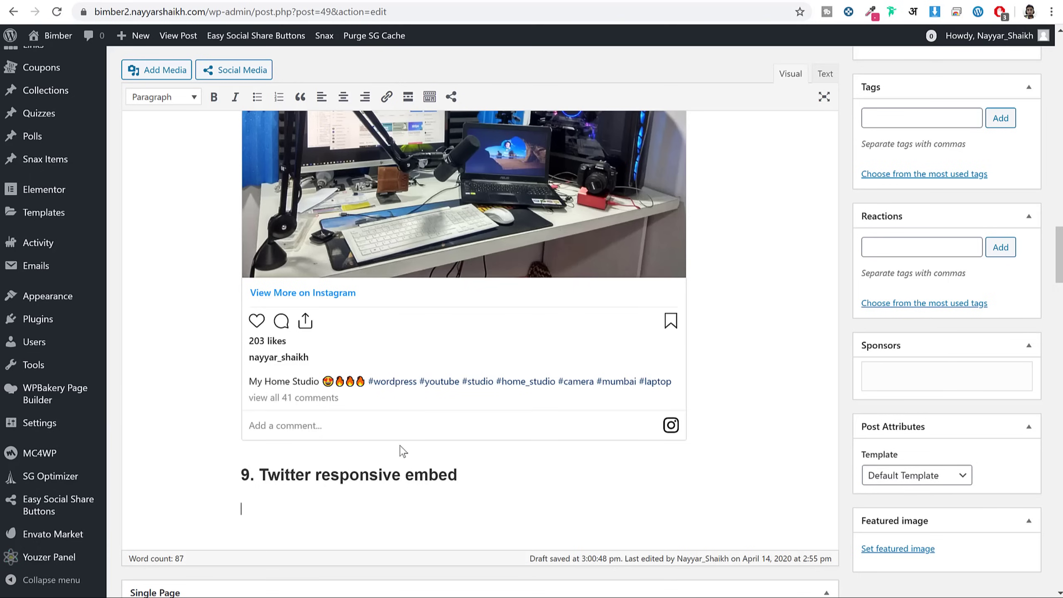
pyautogui.hotkey('ctrl', 'v')
pyautogui.scroll(-2, 720, 400)
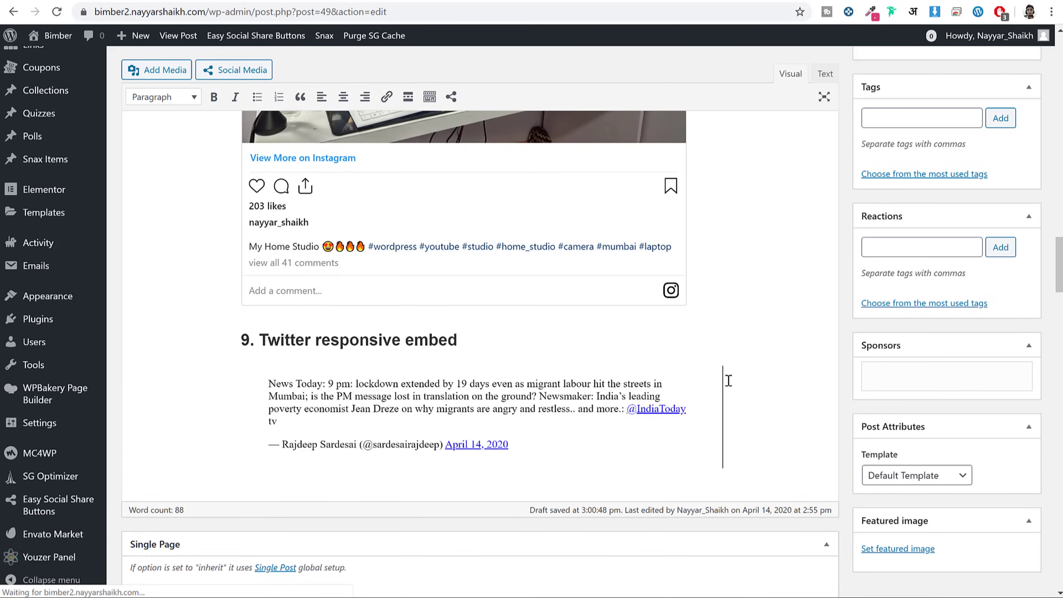
pyautogui.scroll(-2, 754, 369)
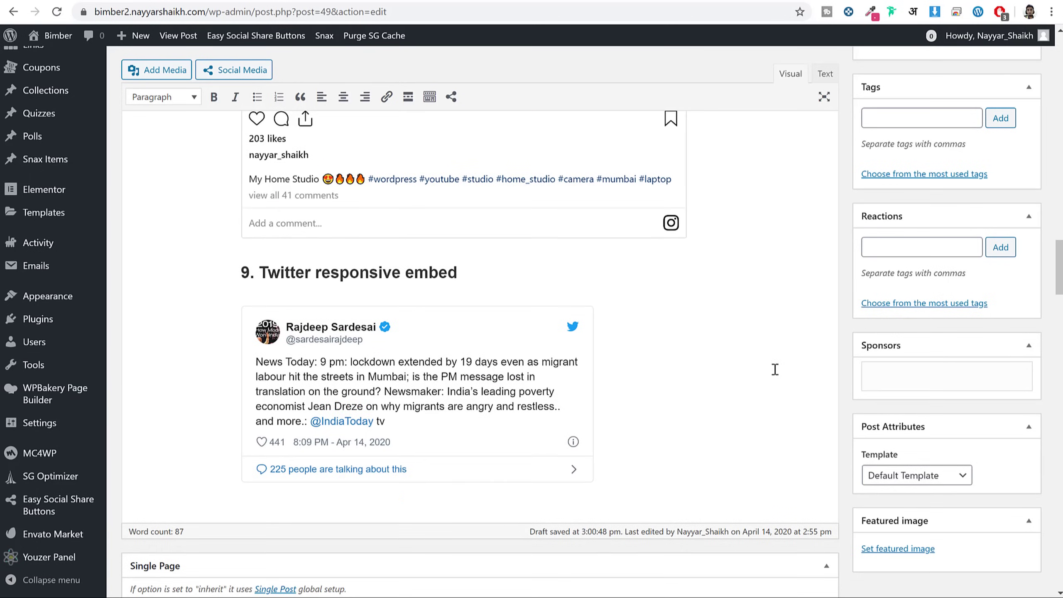
pyautogui.scroll(-3, 775, 368)
pyautogui.scroll(5, 775, 372)
pyautogui.scroll(15, 784, 372)
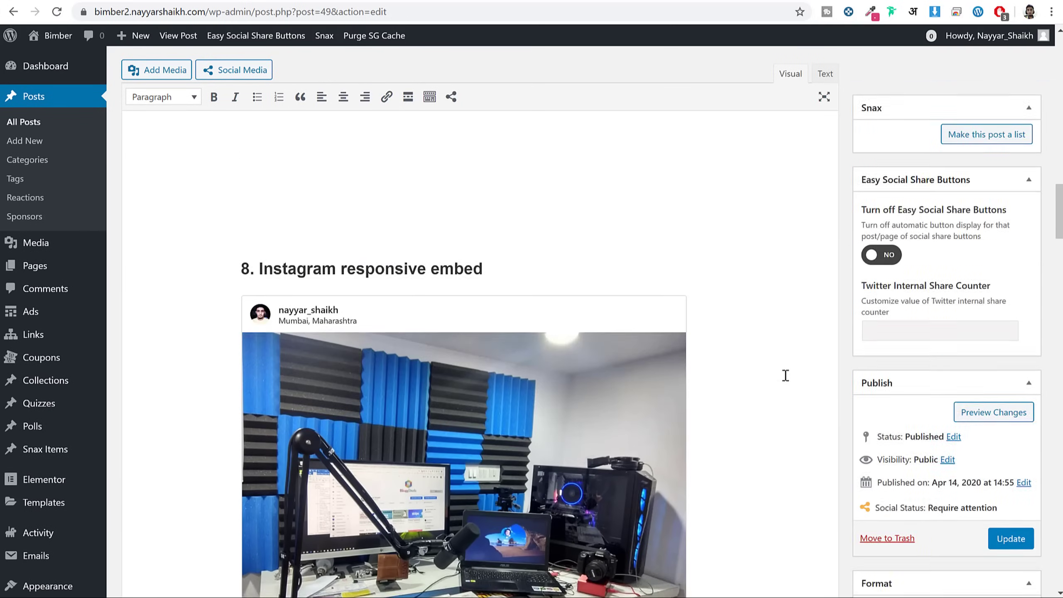
pyautogui.scroll(10, 786, 375)
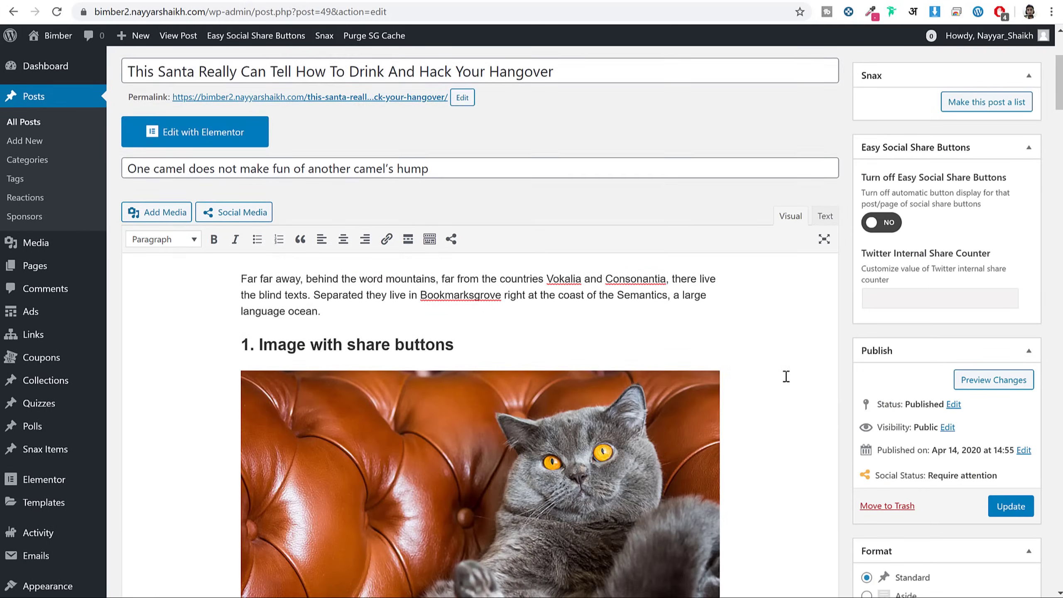
pyautogui.scroll(-1, 548, 278)
# Step: Start a new paragraph after the intro and type placeholder text 'vl pps dskjvns sjdvn'
pyautogui.doubleClick(424, 234)
pyautogui.click(421, 257)
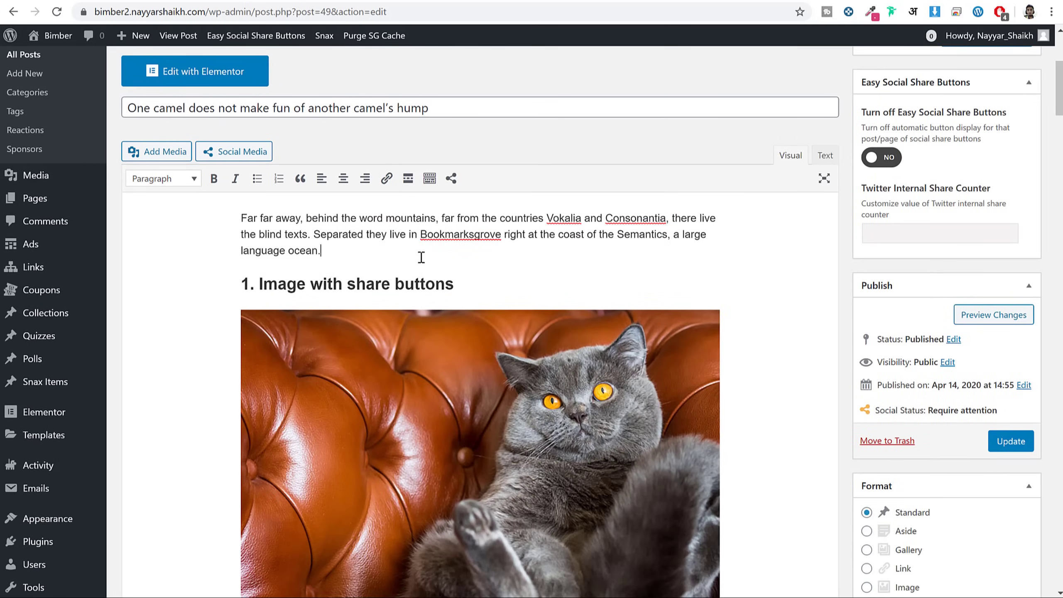
pyautogui.press('Return')
pyautogui.write('vds')
pyautogui.hotkey('alt', 'f')
pyautogui.press('d')
pyautogui.hotkey('ctrl', 'w')
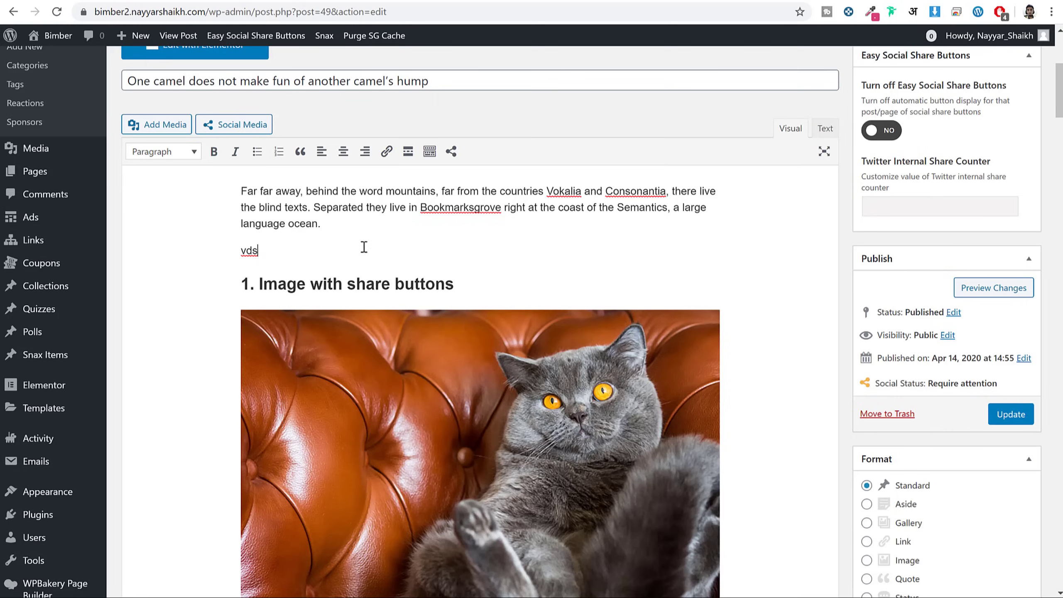
pyautogui.write('vl pps  ds')
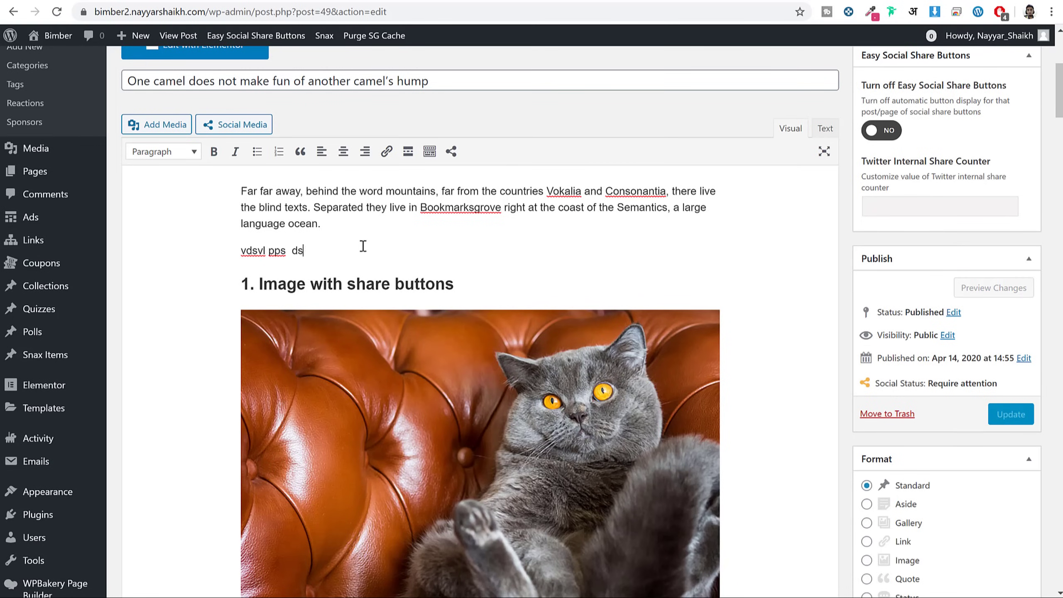
pyautogui.write('kjvns sjdvn')
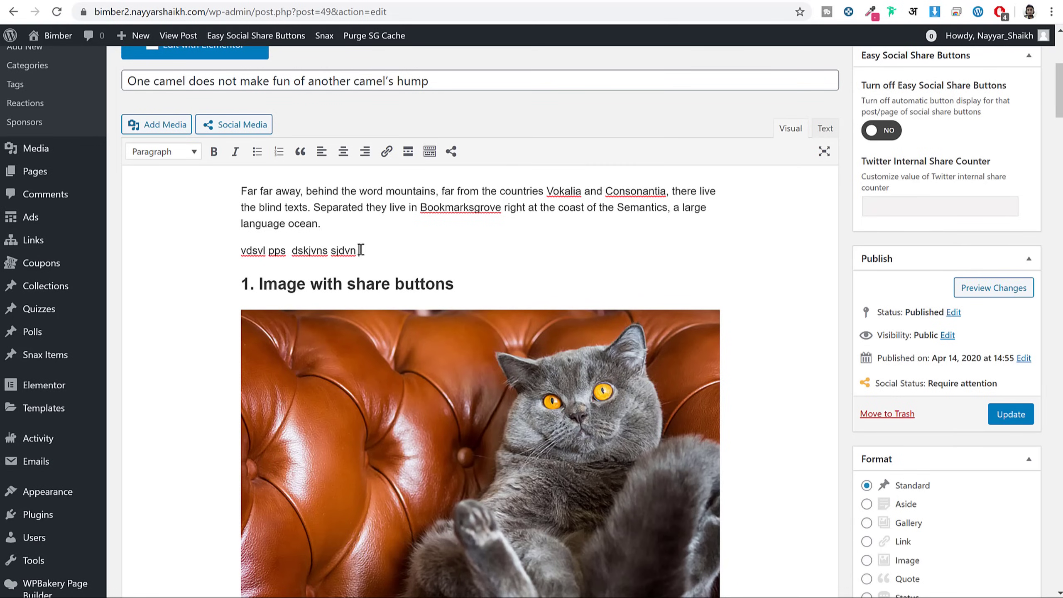
# Step: Scroll down the post editor past the cat image to reach the Categories box
pyautogui.scroll(-2, 403, 279)
pyautogui.click(572, 380)
pyautogui.scroll(-6, 620, 368)
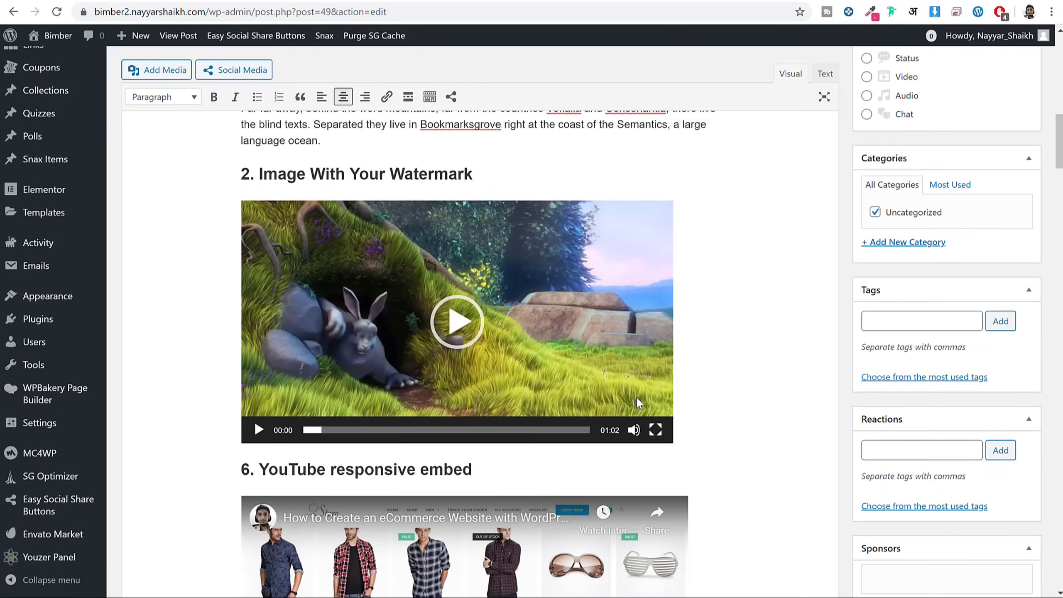
pyautogui.scroll(-15, 636, 397)
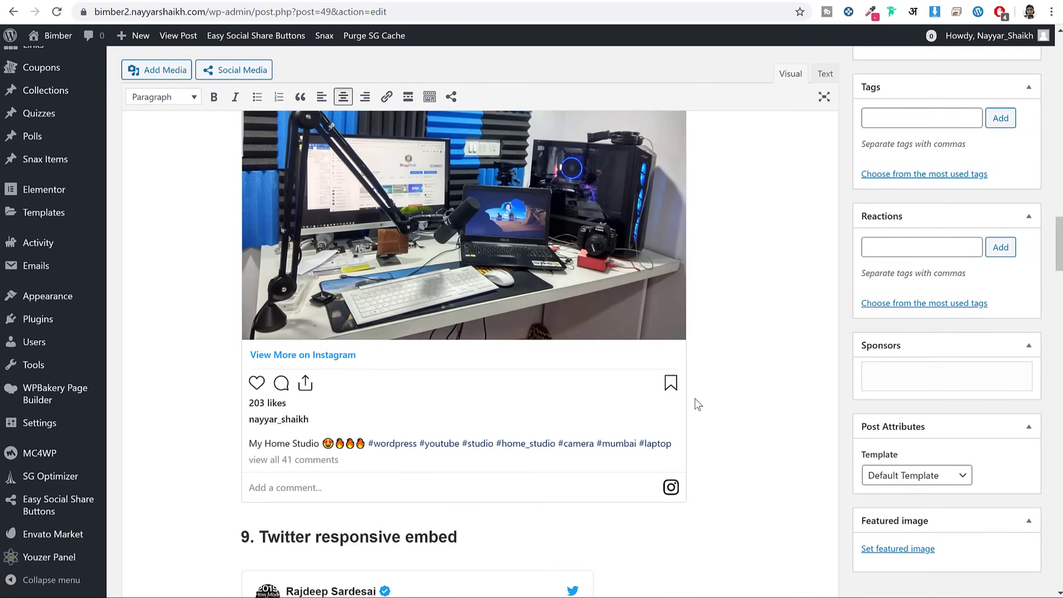
pyautogui.scroll(-15, 698, 402)
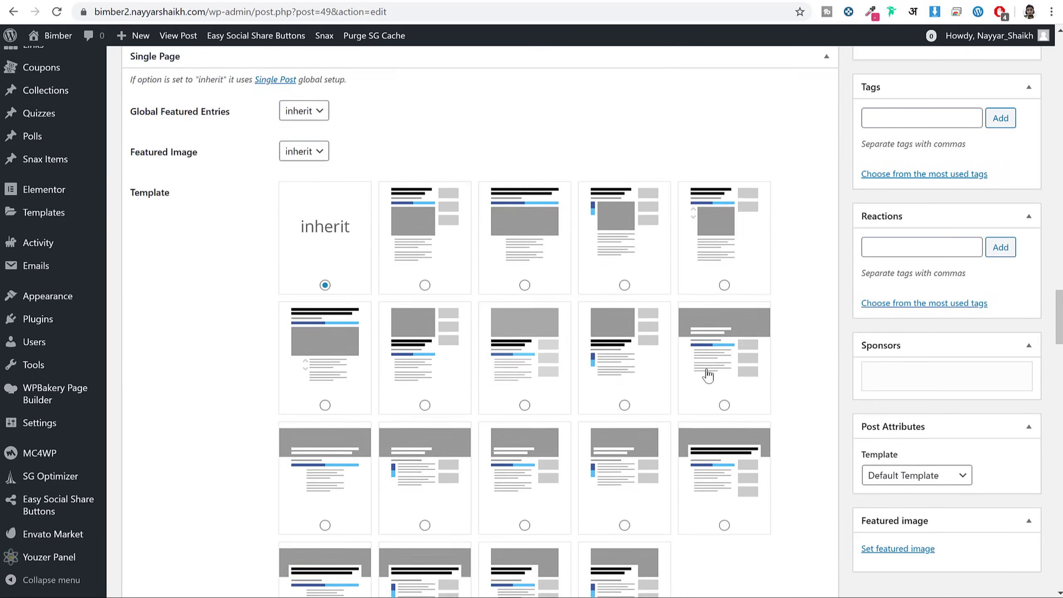
pyautogui.scroll(-1, 707, 375)
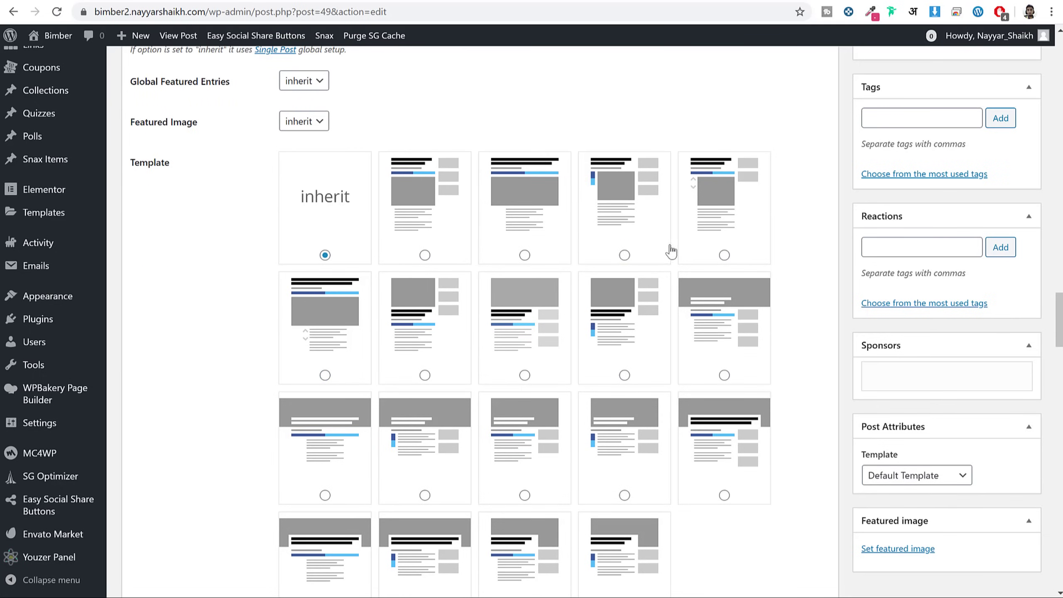
pyautogui.scroll(-2, 719, 316)
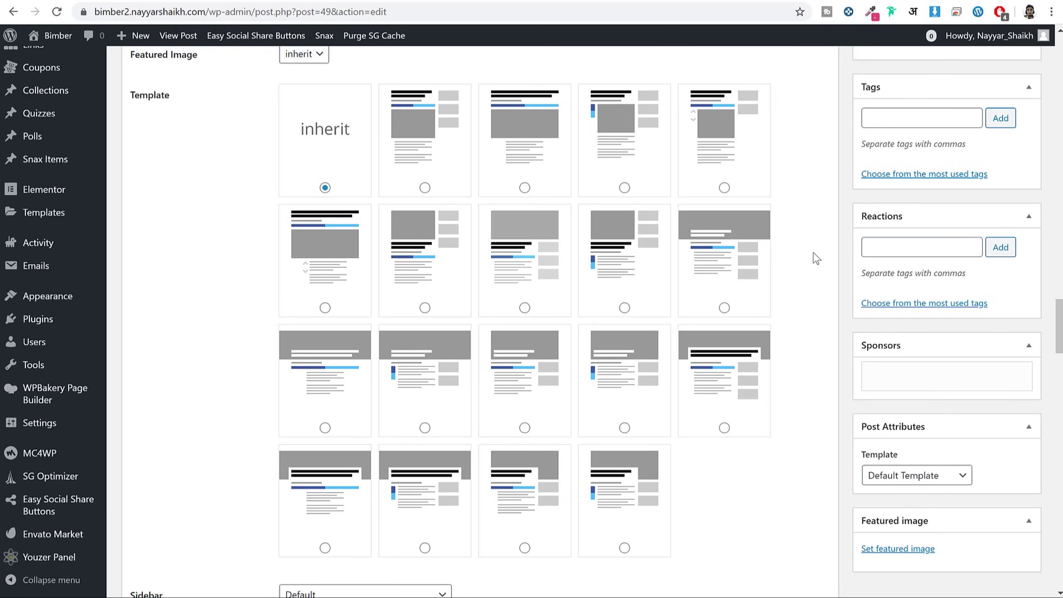
pyautogui.scroll(-5, 803, 340)
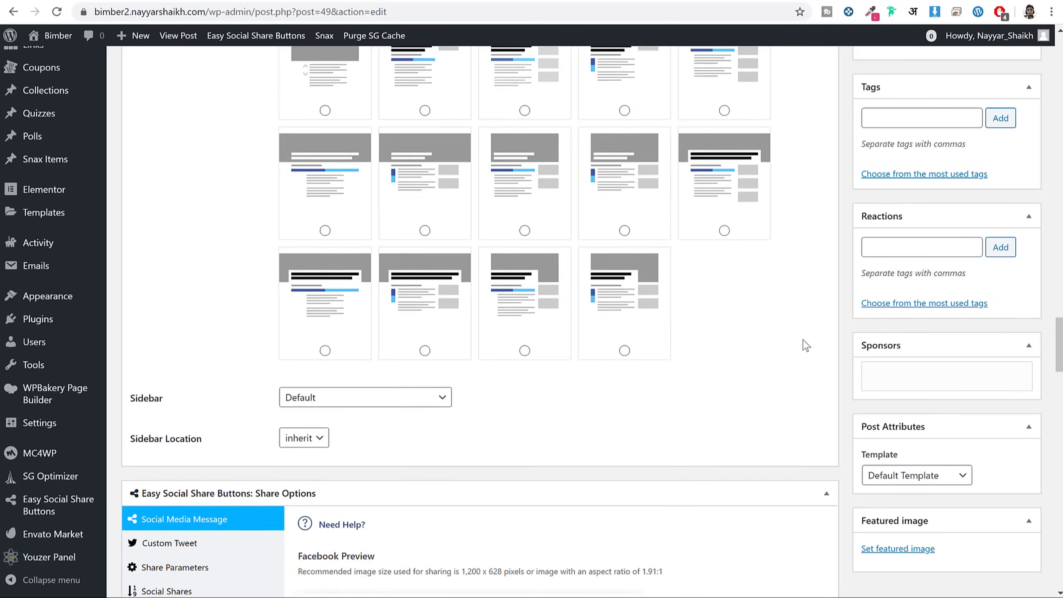
pyautogui.scroll(-20, 803, 339)
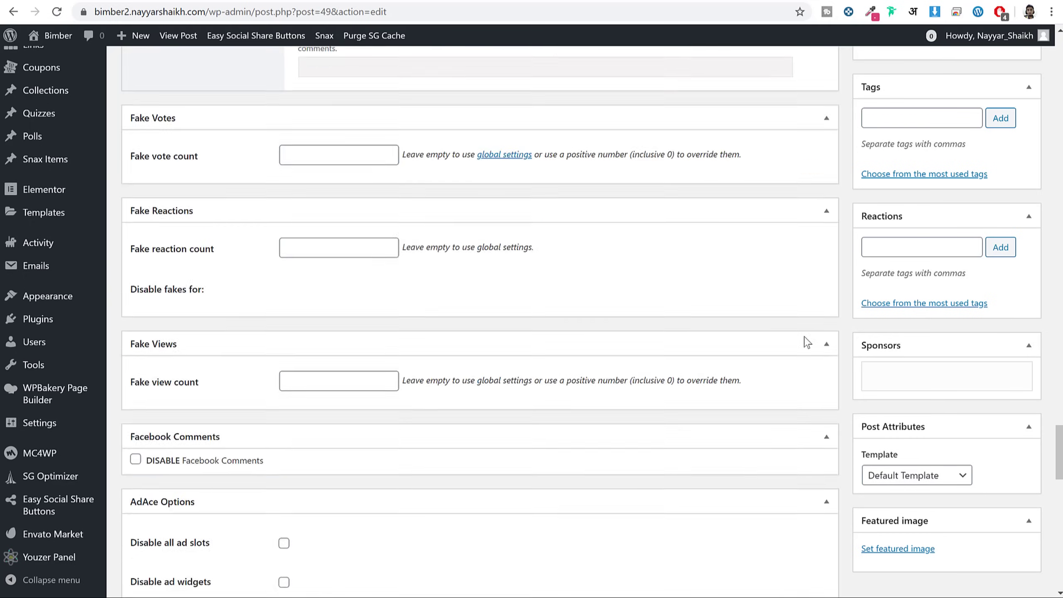
pyautogui.scroll(-1, 804, 337)
pyautogui.scroll(1, 332, 226)
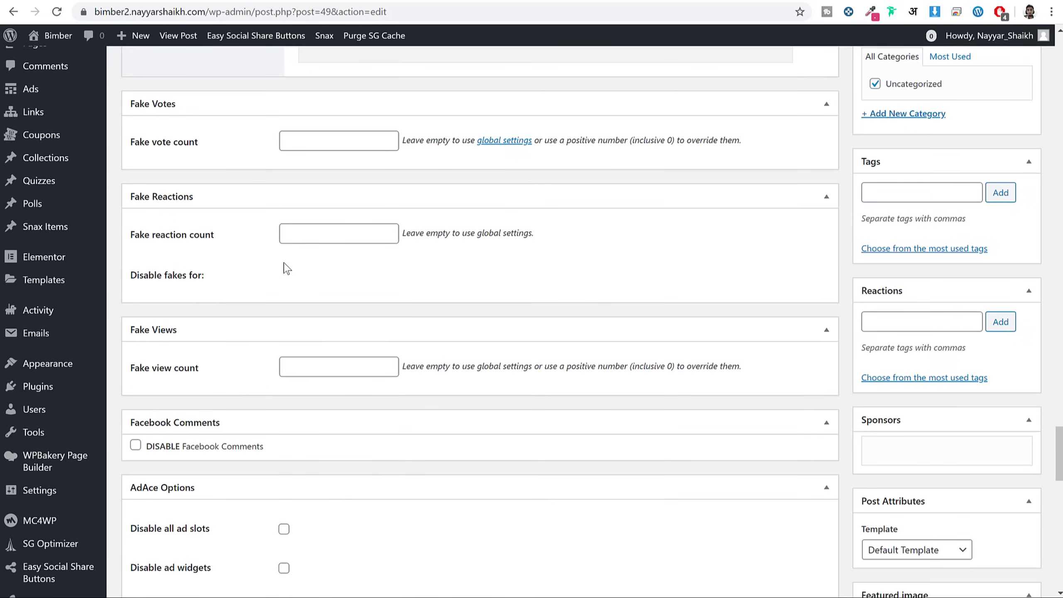
pyautogui.scroll(-10, 312, 272)
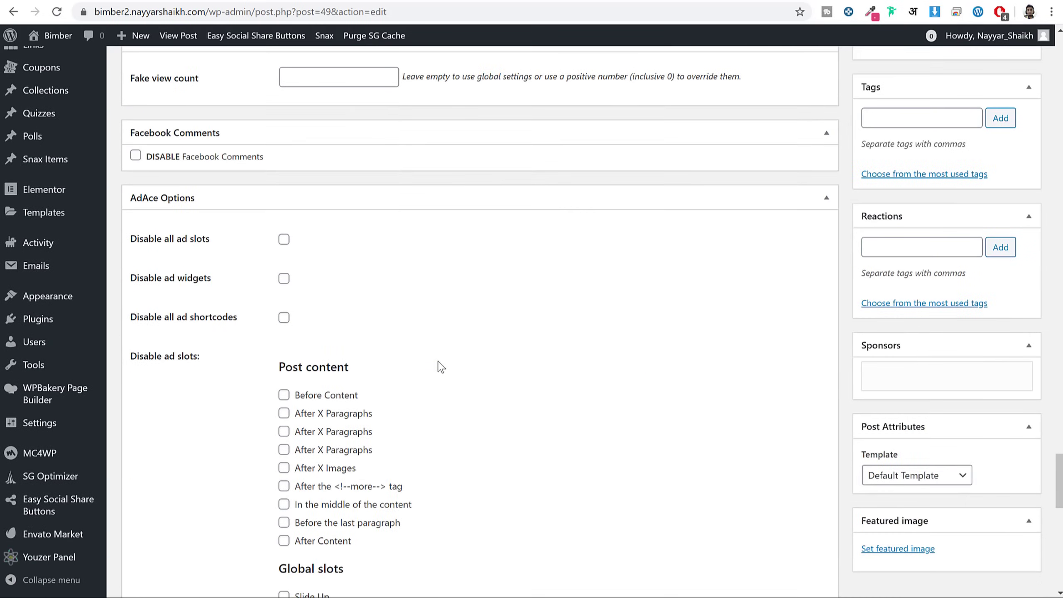
pyautogui.scroll(2, 484, 415)
pyautogui.scroll(-14, 487, 423)
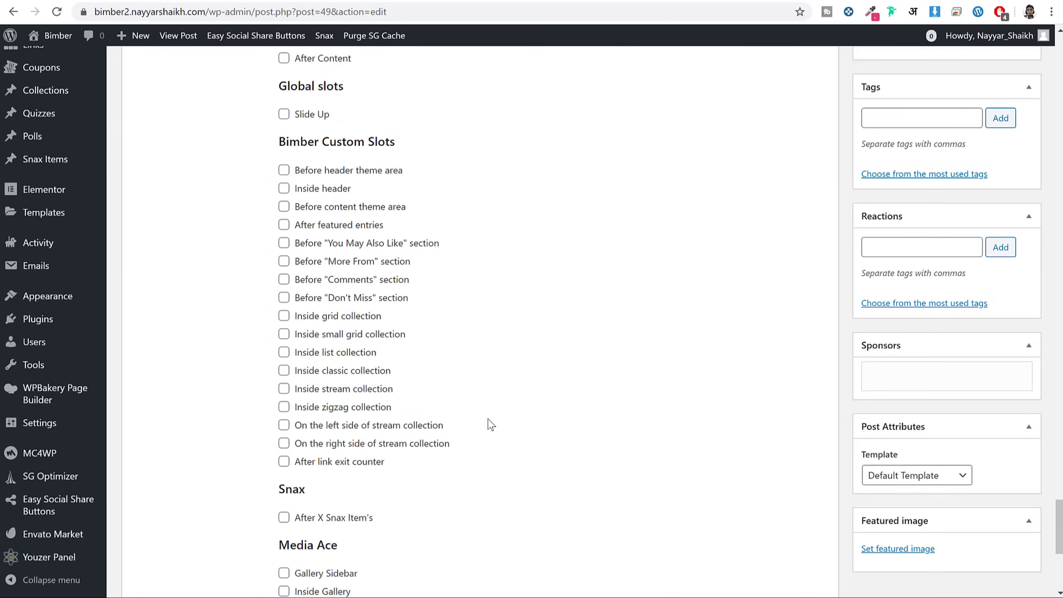
pyautogui.scroll(20, 491, 435)
pyautogui.scroll(15, 494, 446)
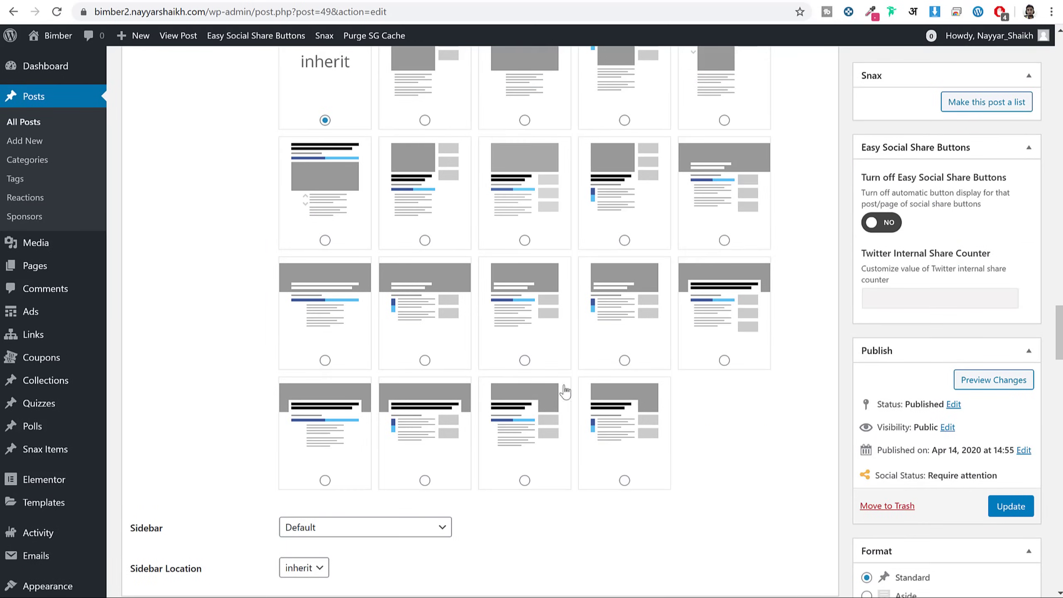
pyautogui.scroll(-2, 973, 216)
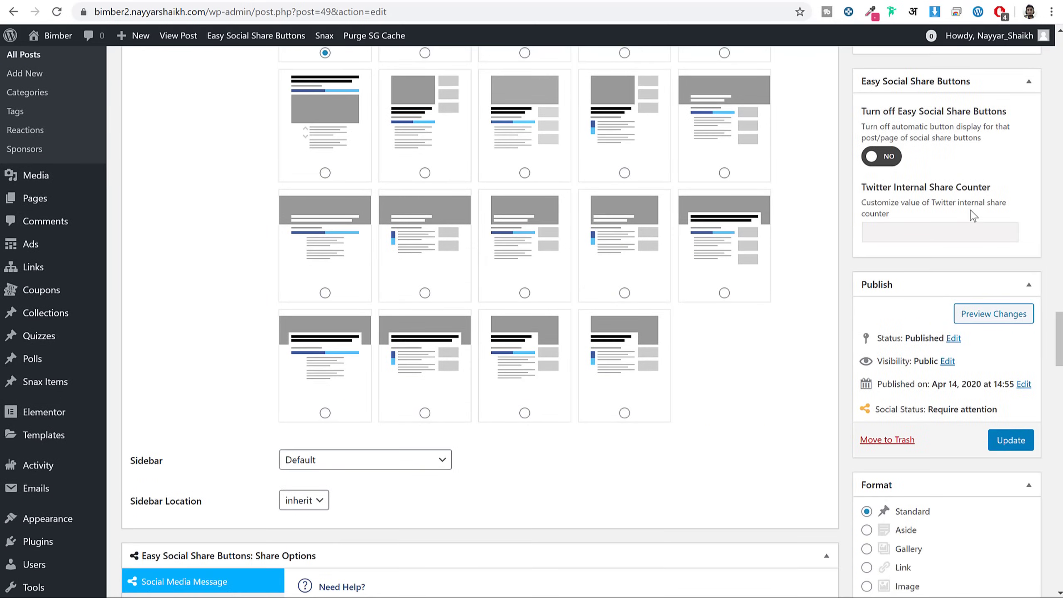
pyautogui.scroll(8, 976, 211)
pyautogui.scroll(-11, 981, 201)
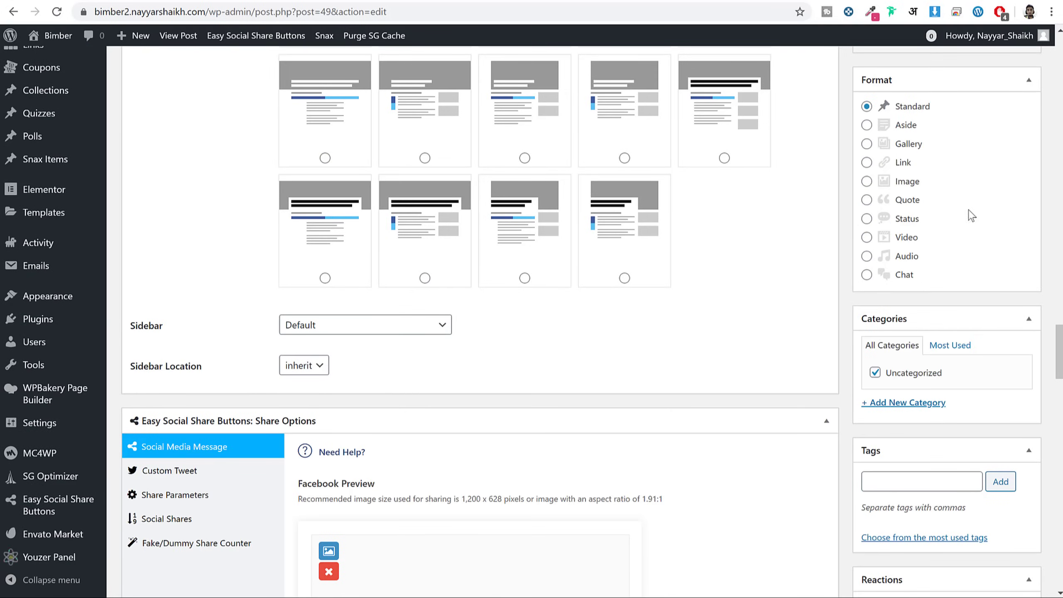
pyautogui.scroll(-5, 971, 216)
# Step: Create a new Adventure category for the post and uncheck Uncategorized
pyautogui.click(907, 201)
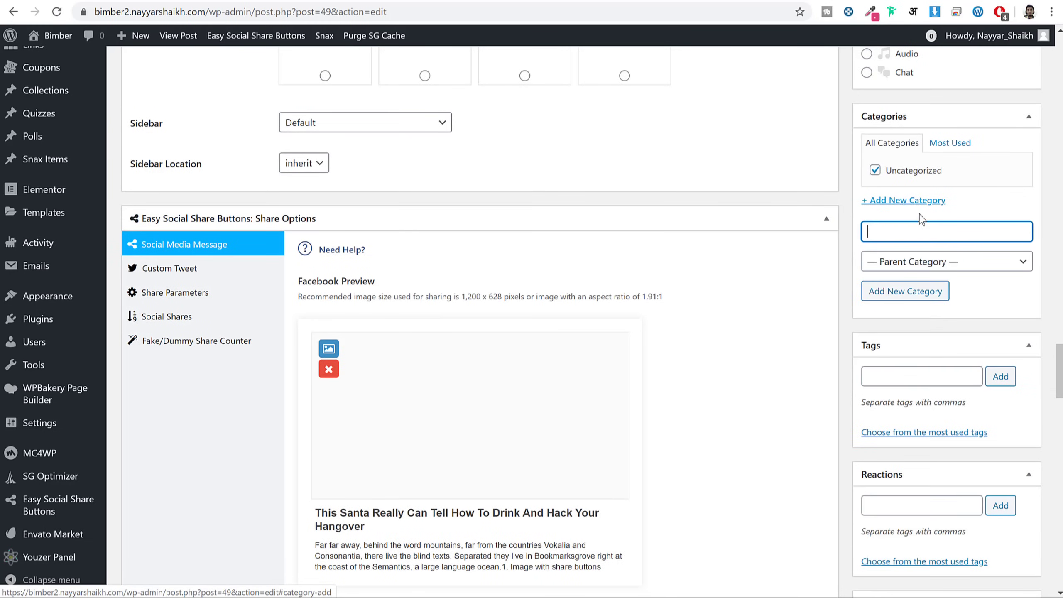
pyautogui.scroll(16, 620, 336)
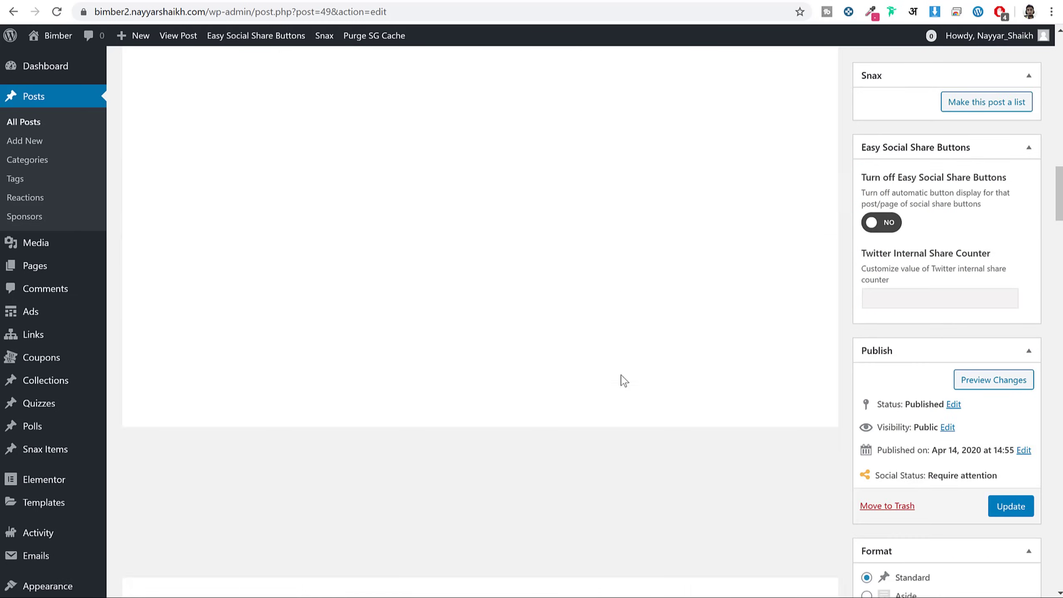
pyautogui.scroll(-9, 766, 392)
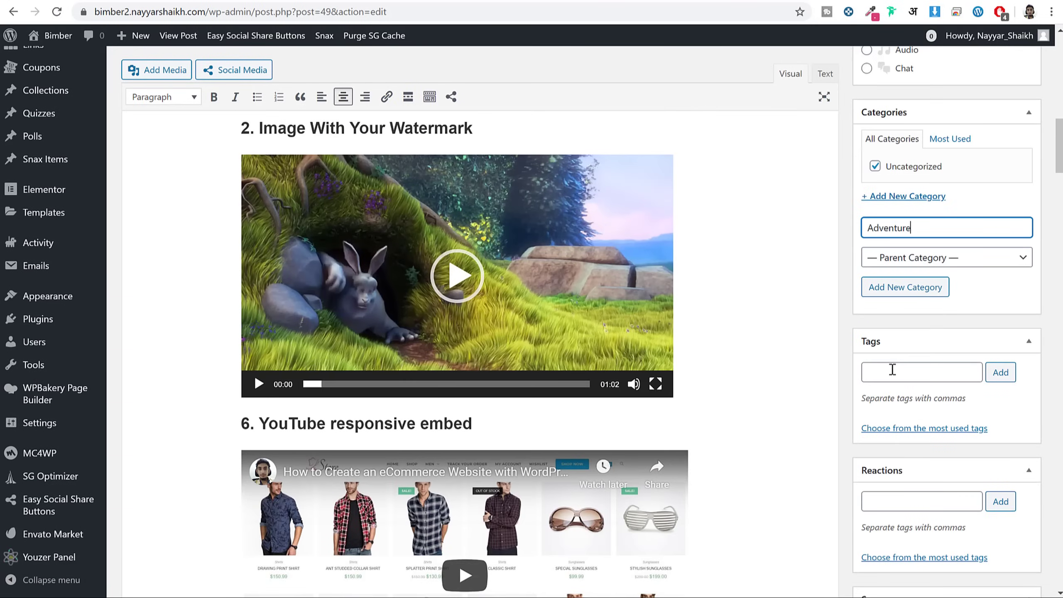
pyautogui.click(917, 288)
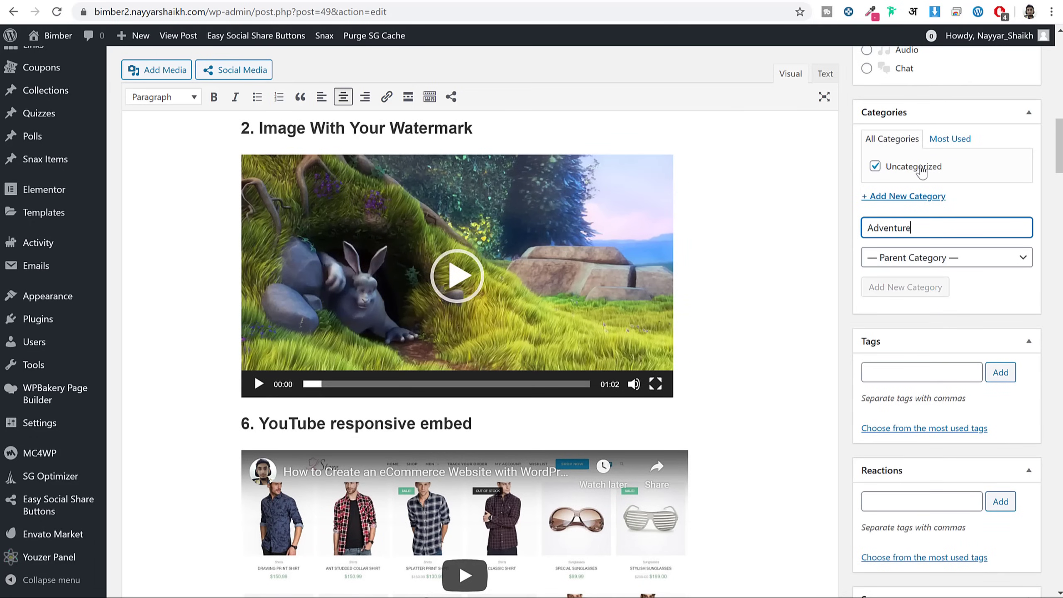
pyautogui.click(910, 183)
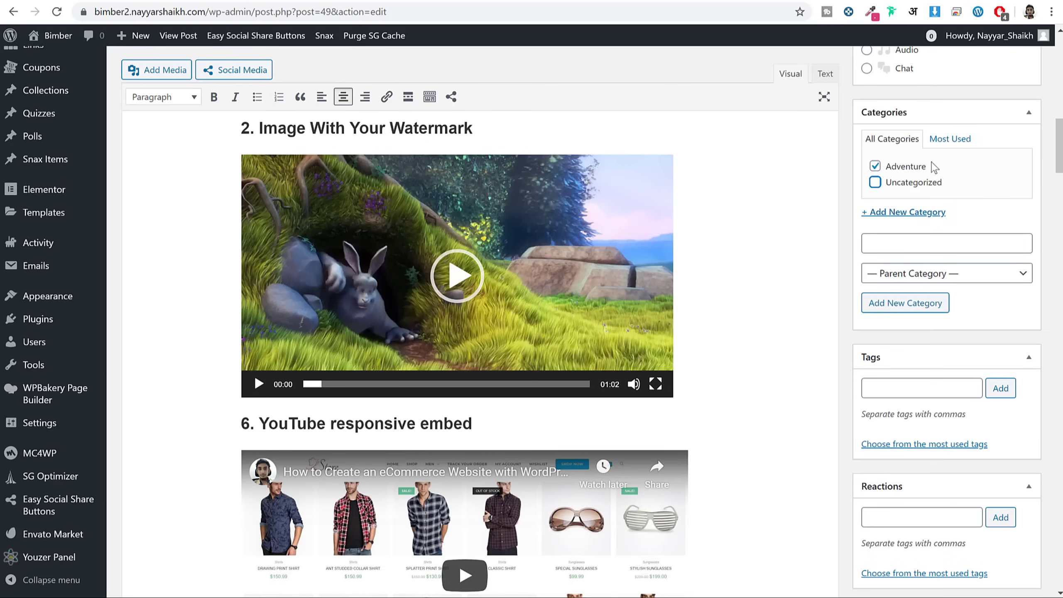
# Step: Expand the Tags and Reactions panels in the post sidebar and review them
pyautogui.scroll(-3, 960, 342)
pyautogui.click(913, 260)
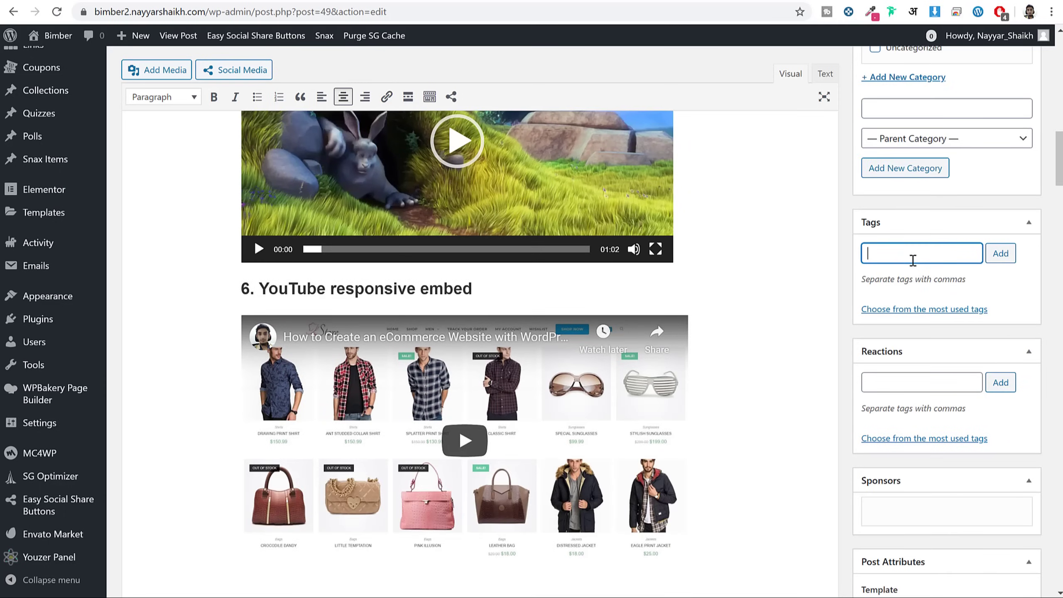
pyautogui.click(913, 380)
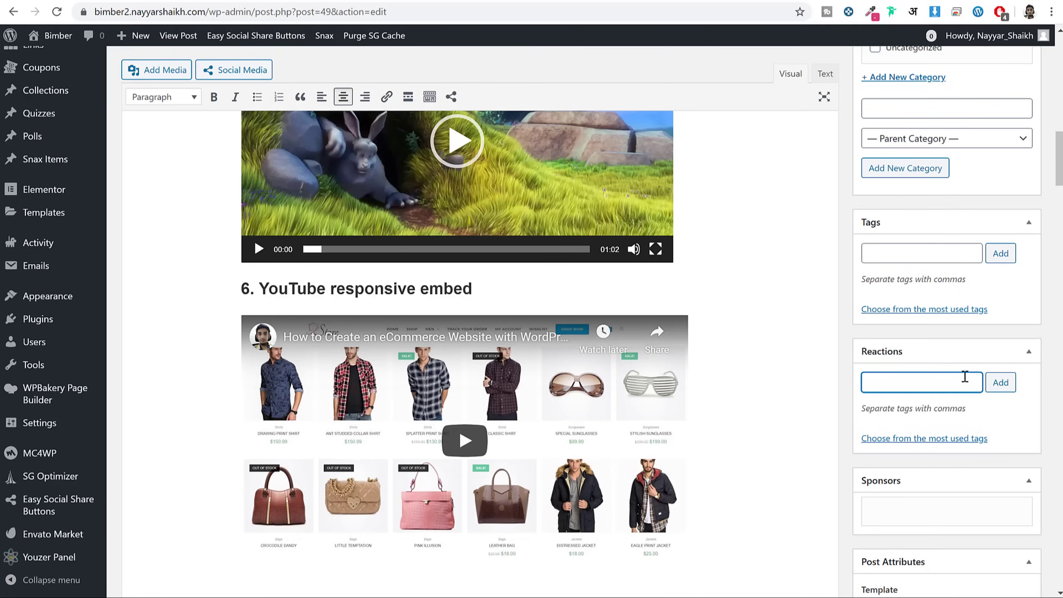
pyautogui.scroll(-3, 965, 378)
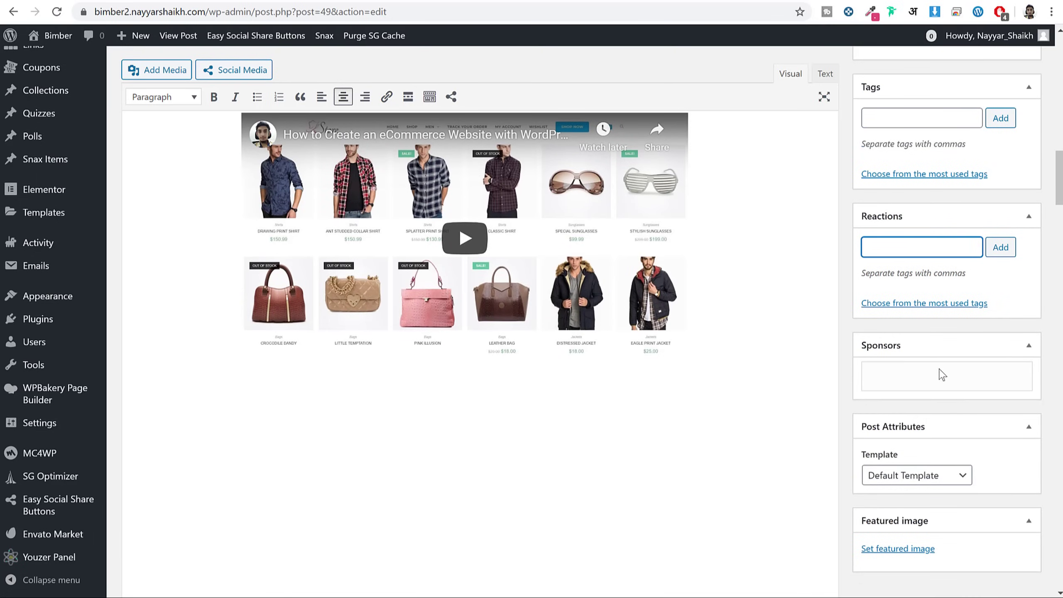
pyautogui.scroll(-2, 938, 495)
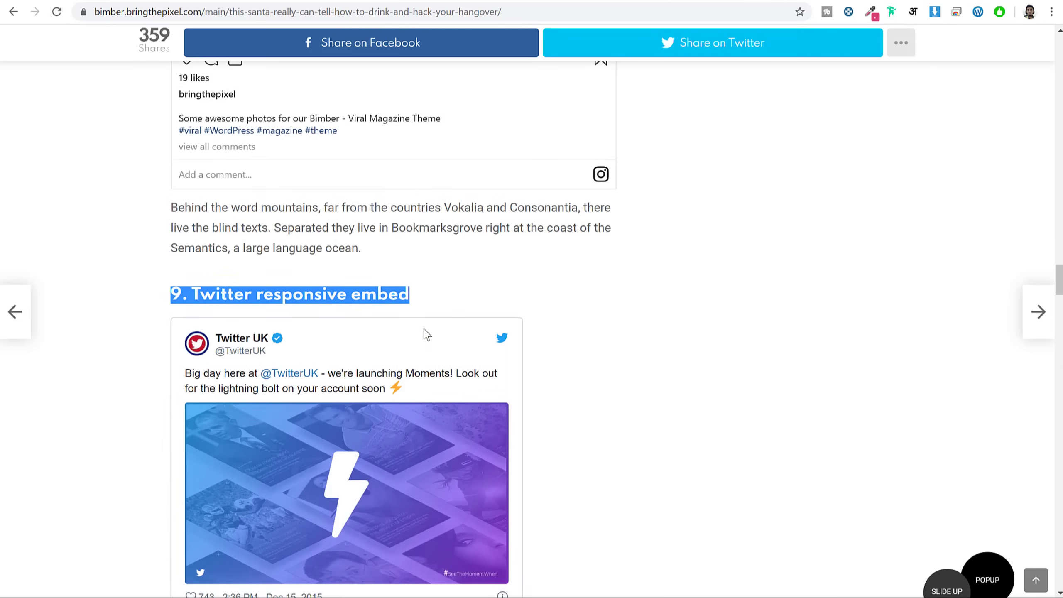
pyautogui.scroll(15, 422, 332)
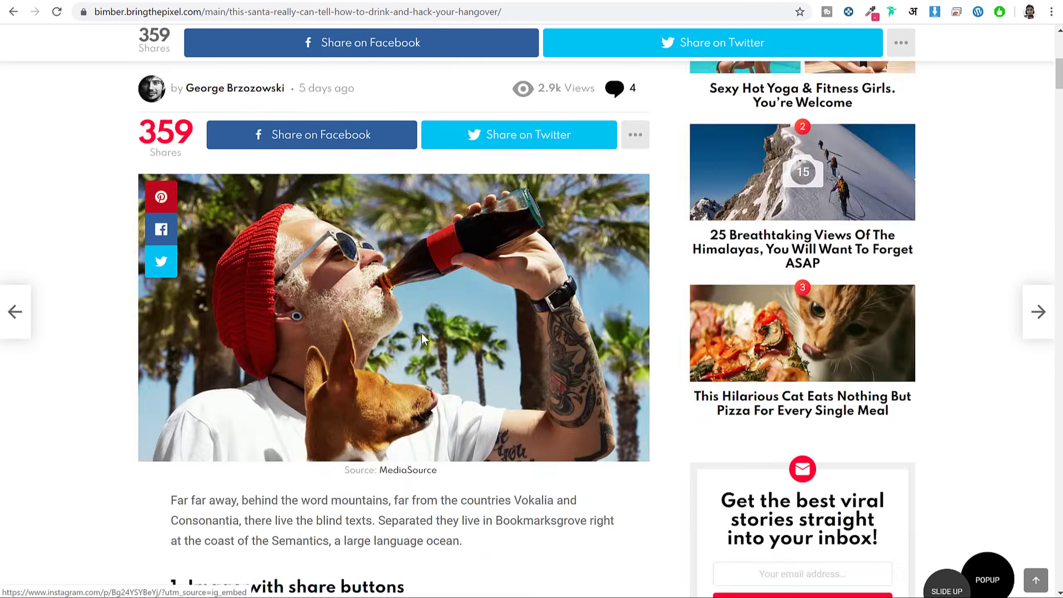
pyautogui.scroll(10, 421, 333)
pyautogui.scroll(-9, 436, 339)
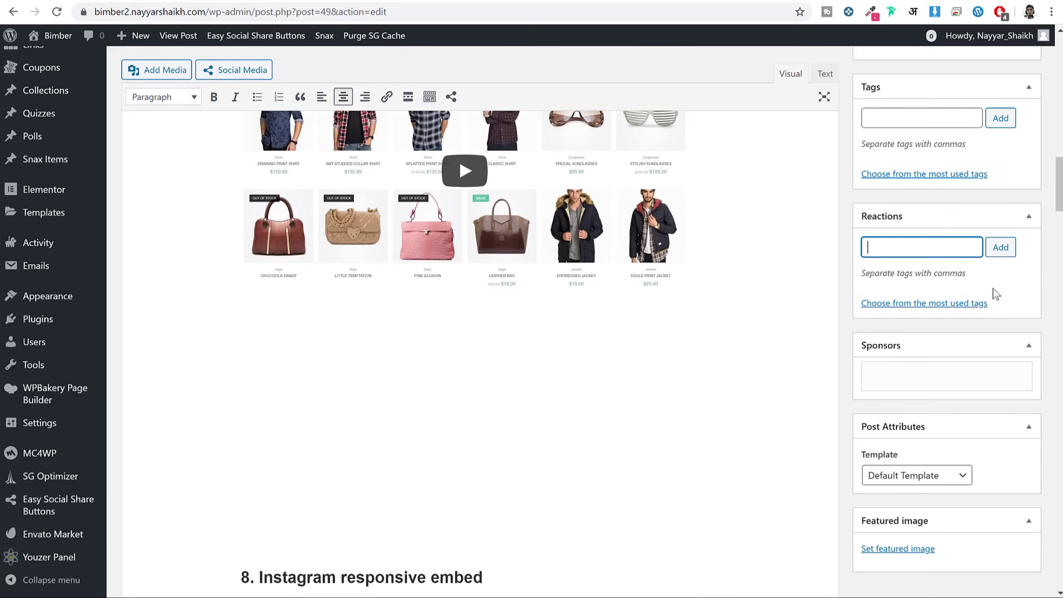
# Step: Upload the seven demo images, including demo_02, demo_05, demo_06 and single-watermark, to the media library
pyautogui.click(902, 548)
pyautogui.click(54, 90)
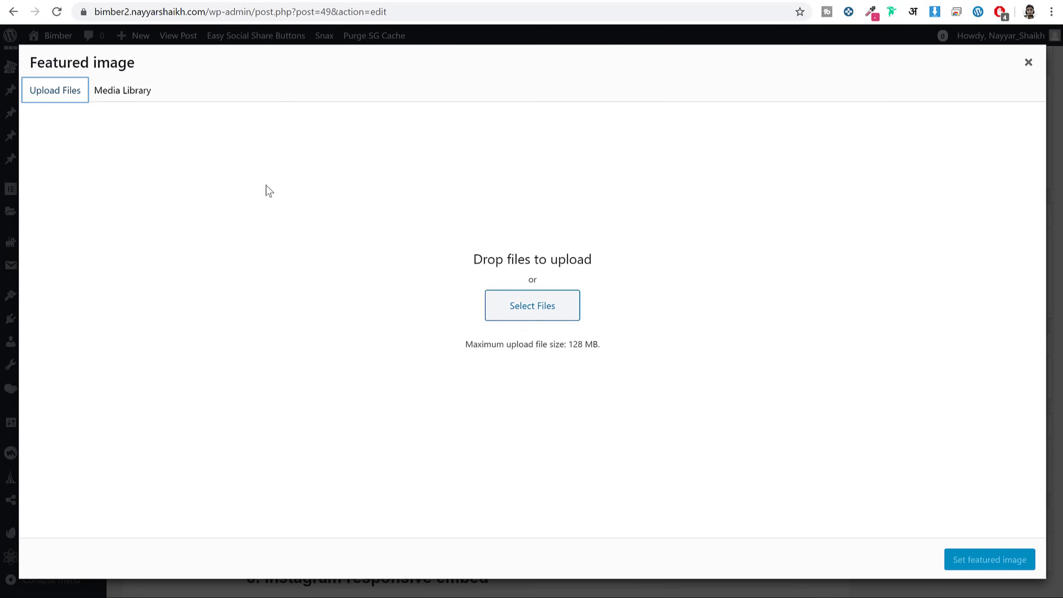
pyautogui.click(566, 307)
pyautogui.click(220, 66)
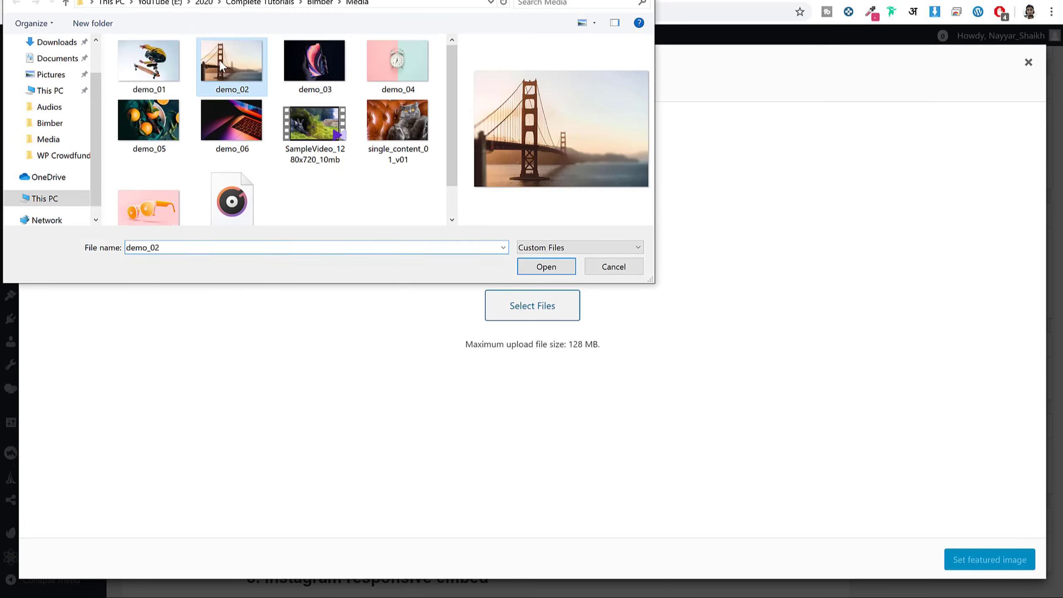
pyautogui.keyDown('ctrl'); pyautogui.click(149, 63); pyautogui.keyUp('ctrl')
pyautogui.keyDown('ctrl'); pyautogui.click(295, 61); pyautogui.keyUp('ctrl')
pyautogui.keyDown('ctrl'); pyautogui.click(422, 60); pyautogui.keyUp('ctrl')
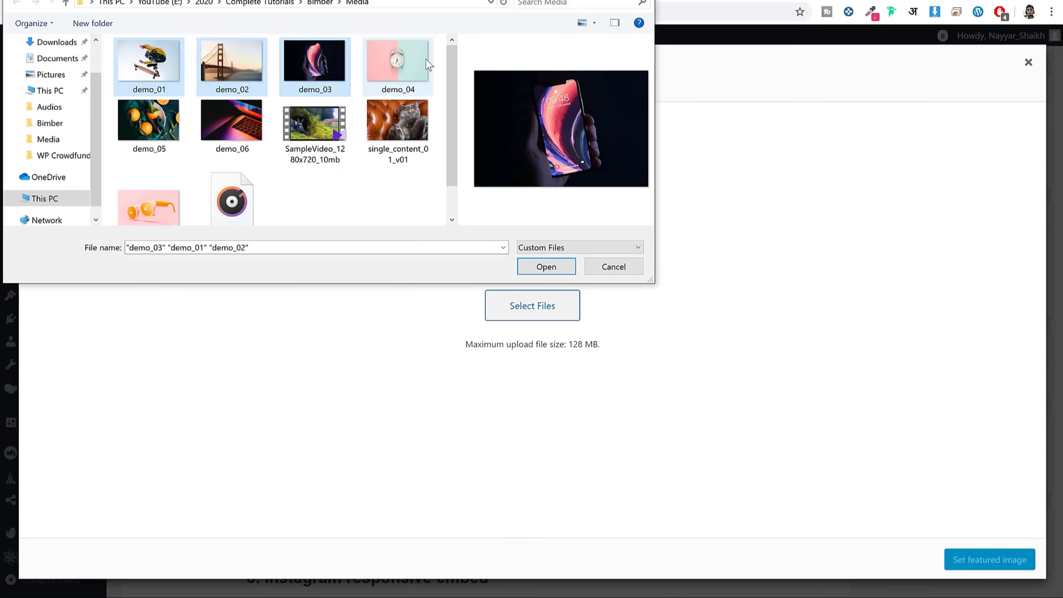
pyautogui.keyDown('ctrl'); pyautogui.click(253, 130); pyautogui.keyUp('ctrl')
pyautogui.keyDown('ctrl'); pyautogui.click(149, 121); pyautogui.keyUp('ctrl')
pyautogui.keyDown('ctrl'); pyautogui.click(149, 209); pyautogui.keyUp('ctrl')
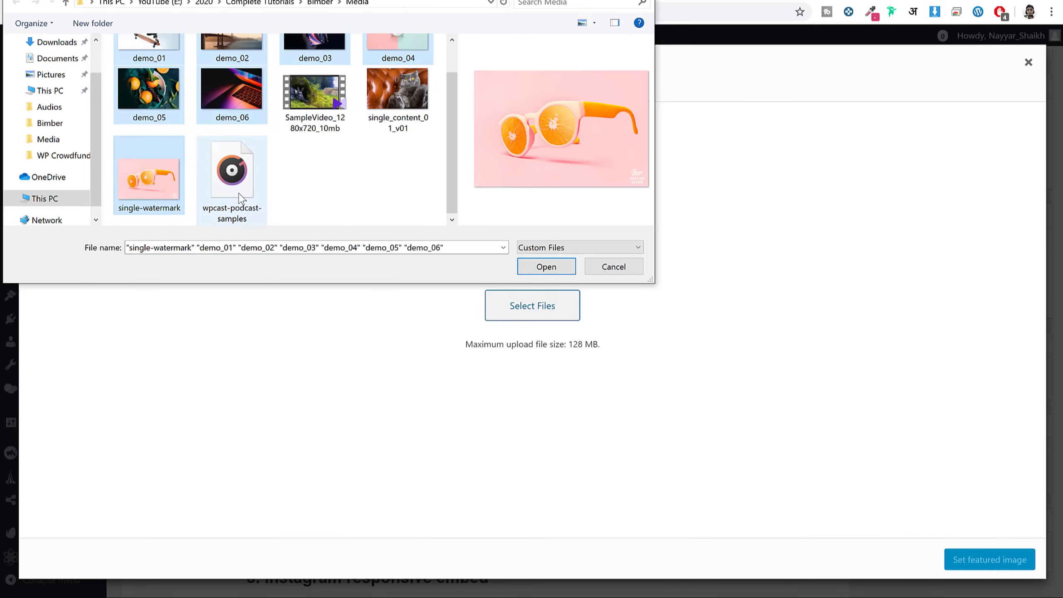
pyautogui.click(552, 269)
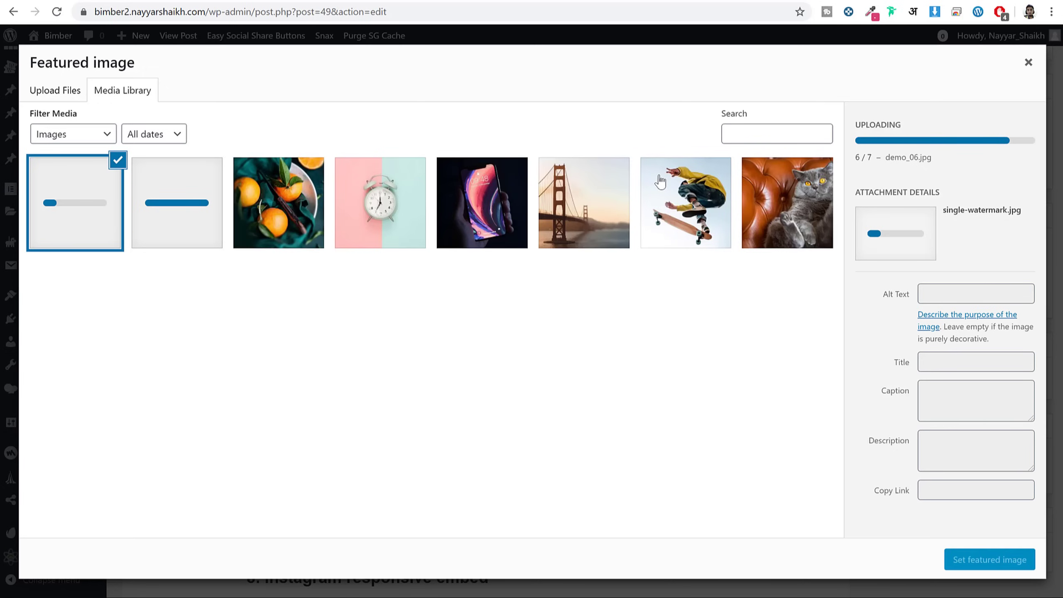
# Step: Set the Golden Gate bridge photo as the featured image and update the post
pyautogui.click(589, 208)
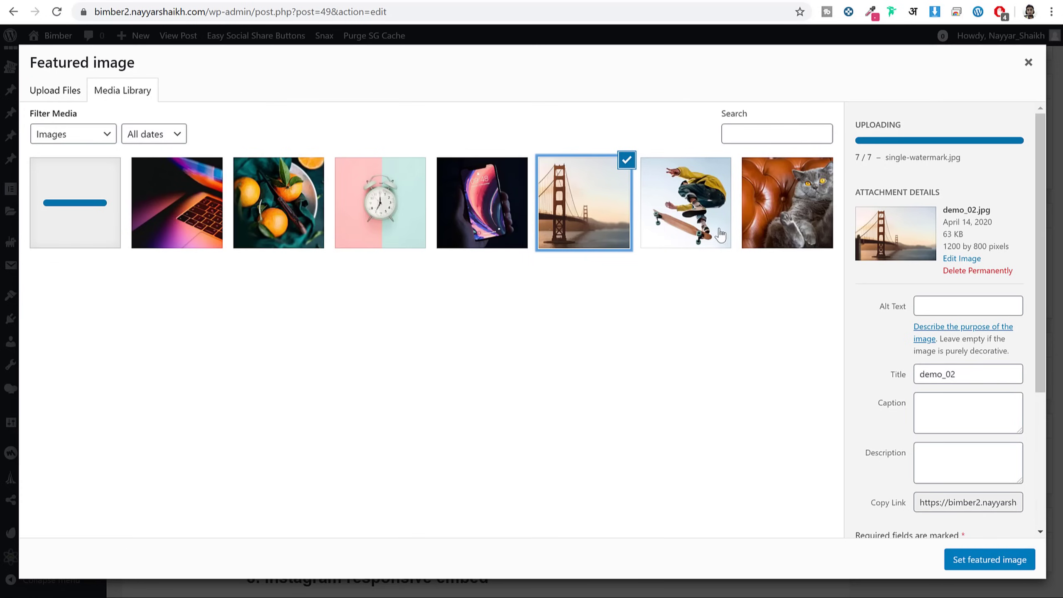
pyautogui.click(974, 566)
pyautogui.scroll(-5, 847, 444)
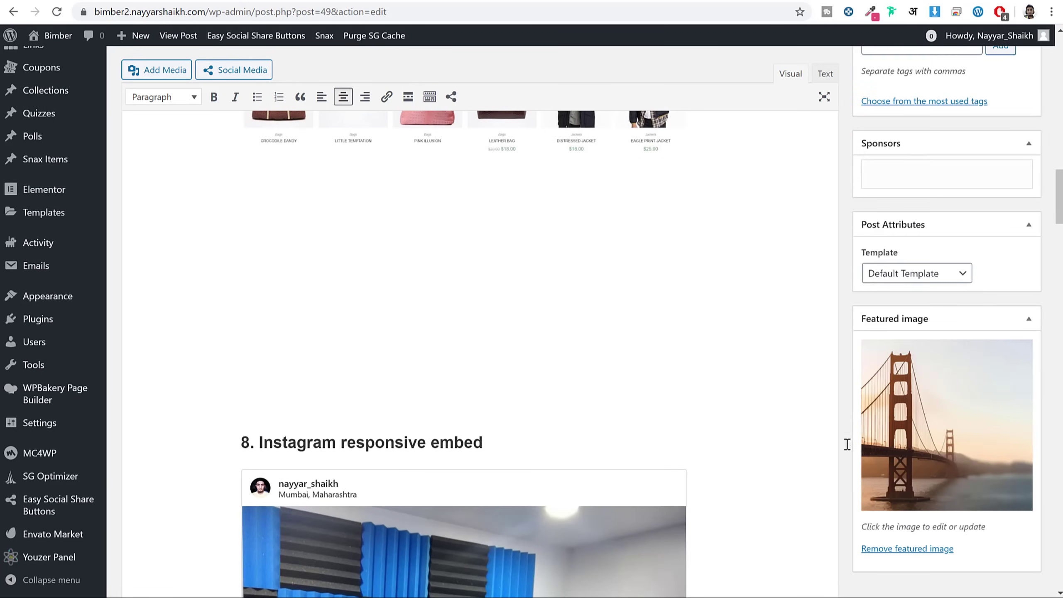
pyautogui.scroll(15, 924, 531)
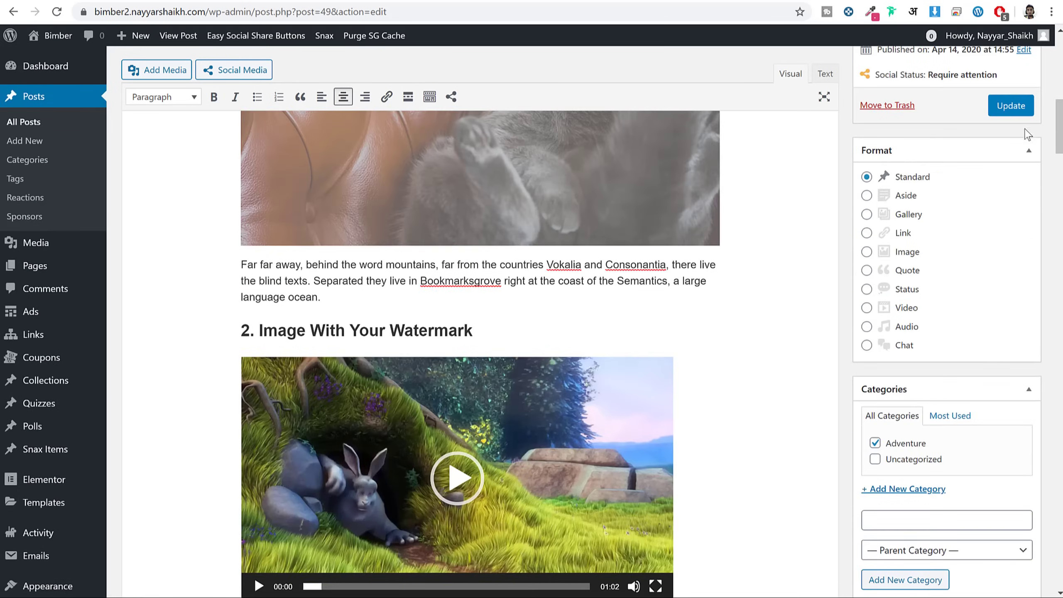
pyautogui.click(1018, 107)
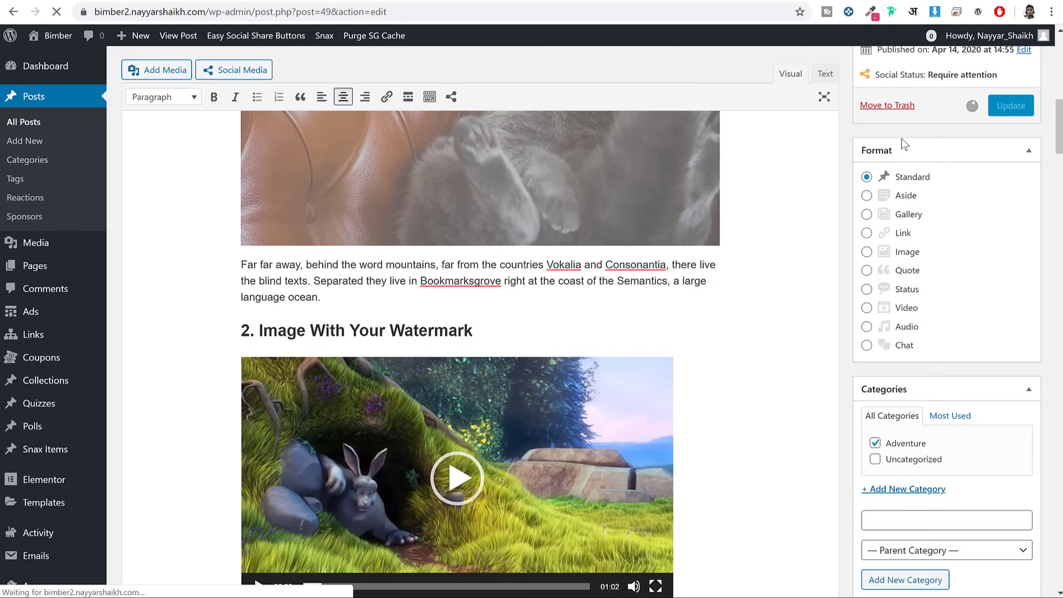
pyautogui.scroll(-2, 517, 353)
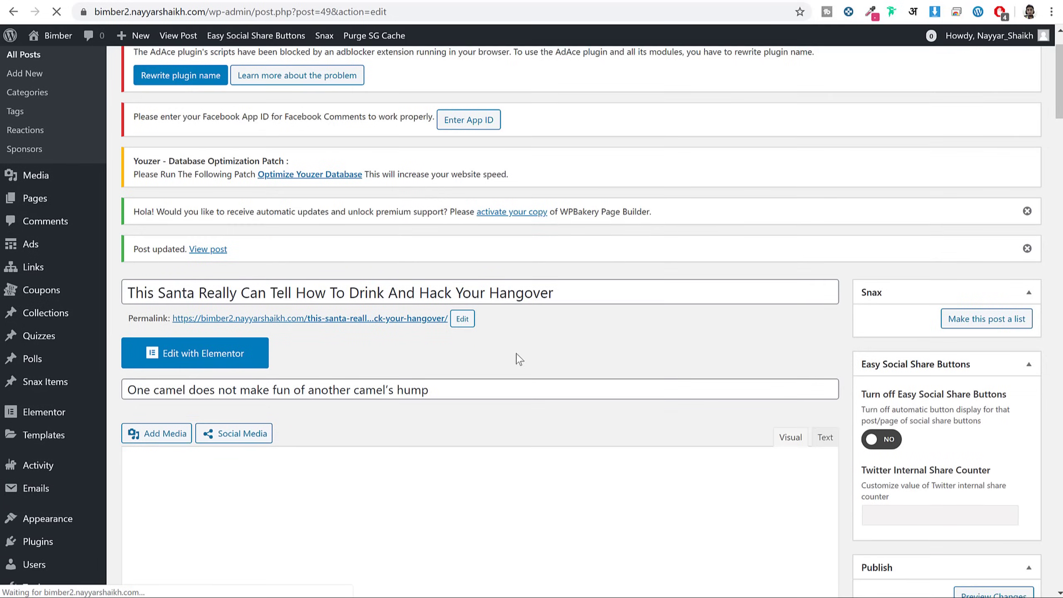
pyautogui.rightClick(428, 320)
# Step: Open the published post in a new tab and look over its title and content
pyautogui.click(443, 332)
pyautogui.click(469, 1)
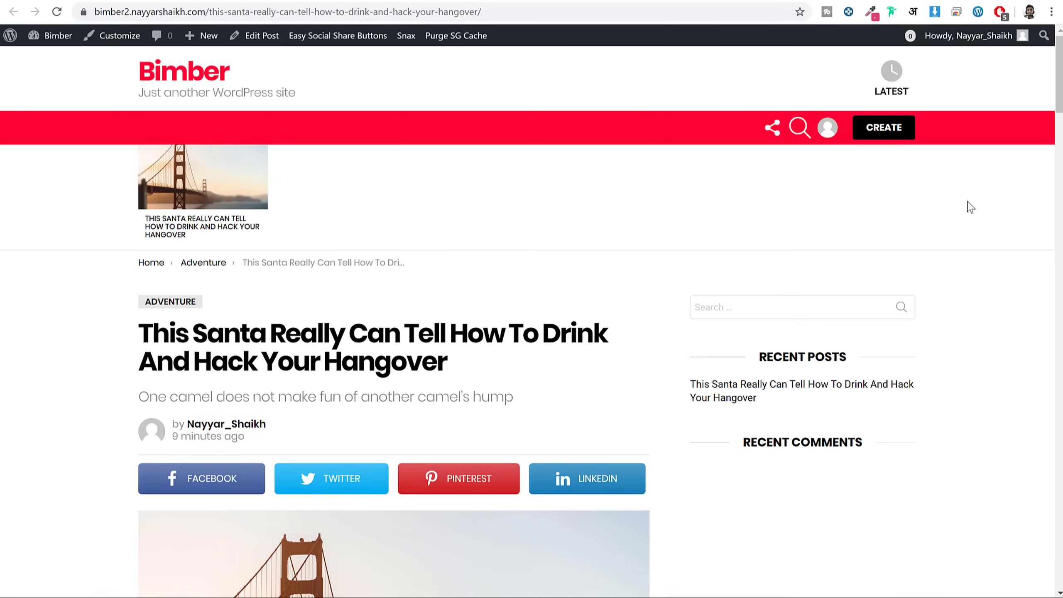
pyautogui.scroll(-2, 971, 203)
pyautogui.scroll(2, 971, 203)
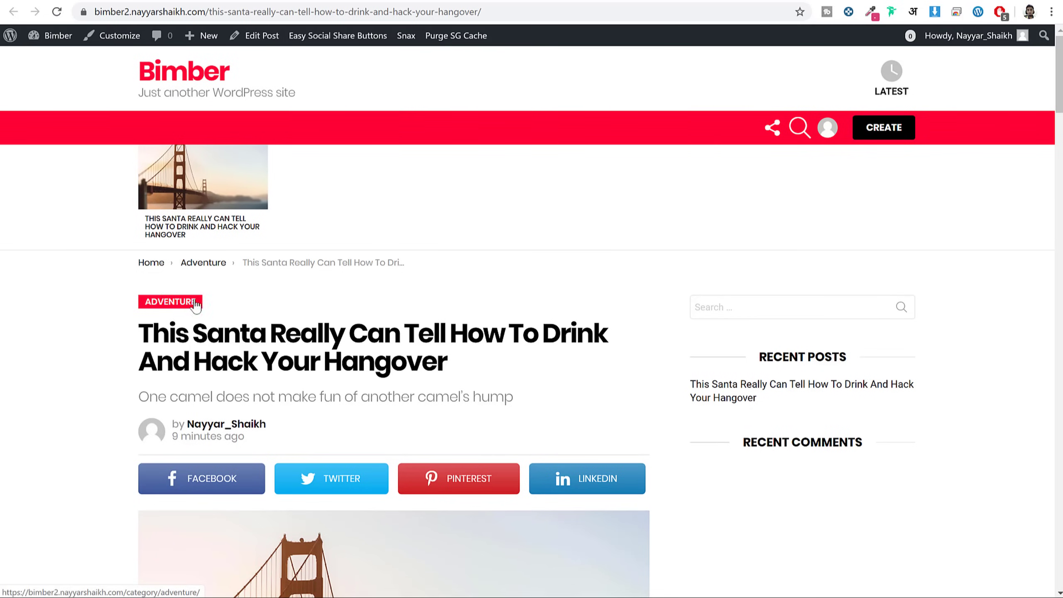
pyautogui.moveTo(140, 335); pyautogui.dragTo(379, 347)
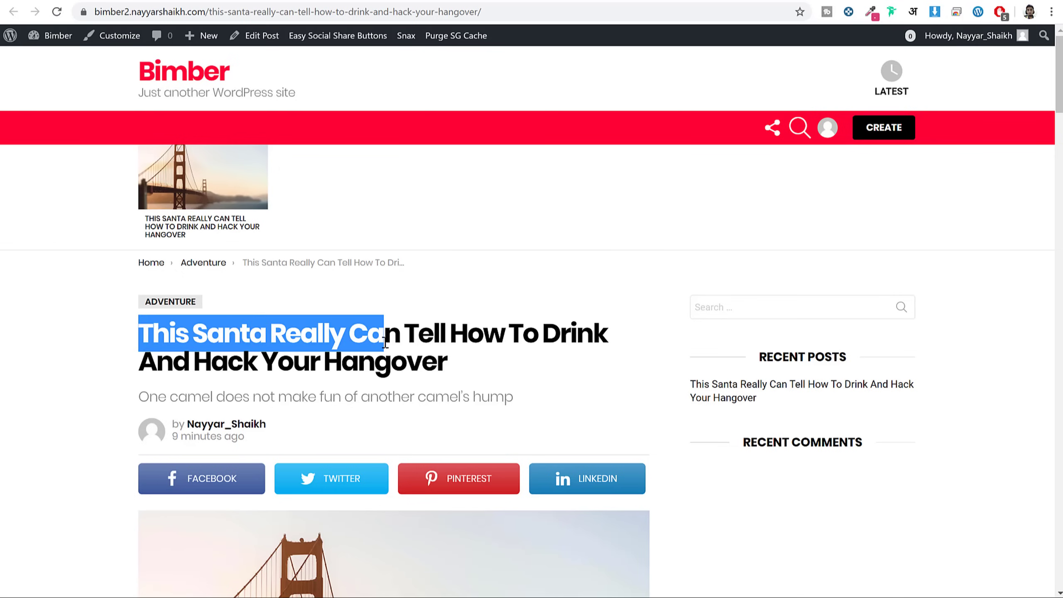
pyautogui.click(325, 380)
pyautogui.scroll(-3, 391, 389)
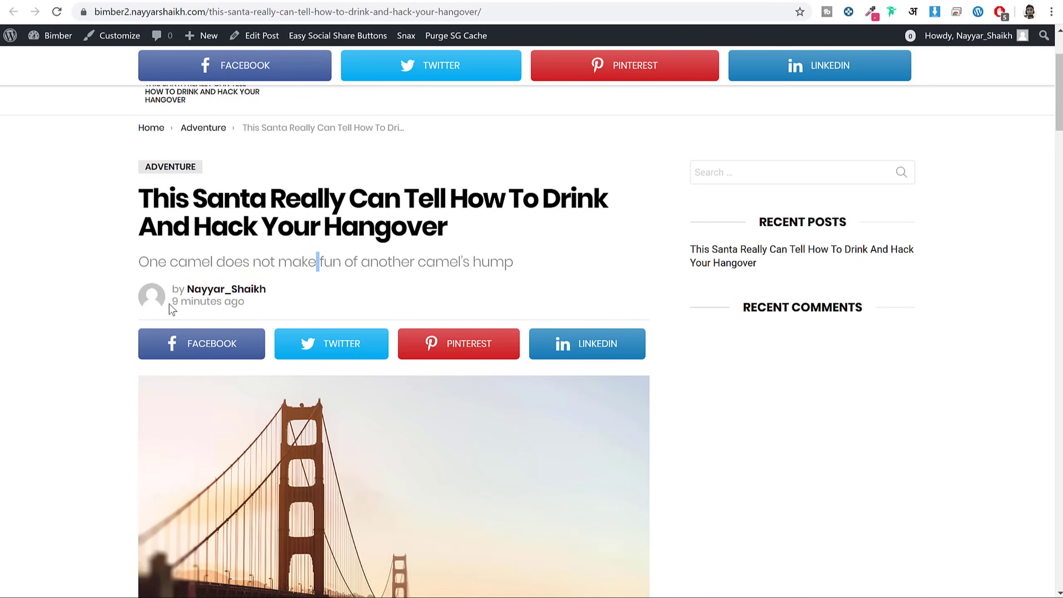
pyautogui.scroll(-9, 766, 396)
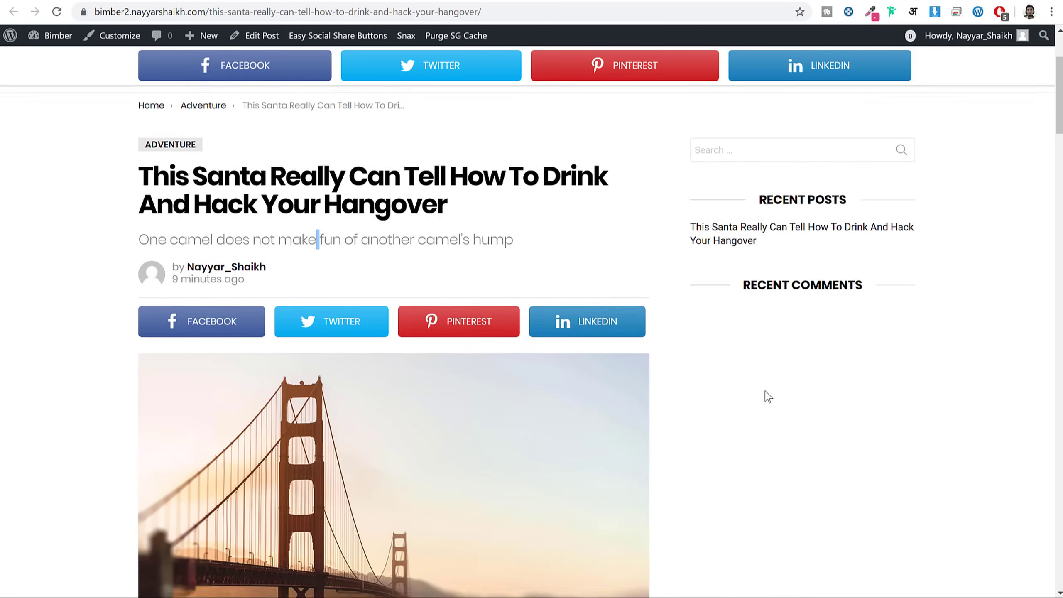
pyautogui.scroll(-6, 361, 276)
pyautogui.scroll(-20, 517, 351)
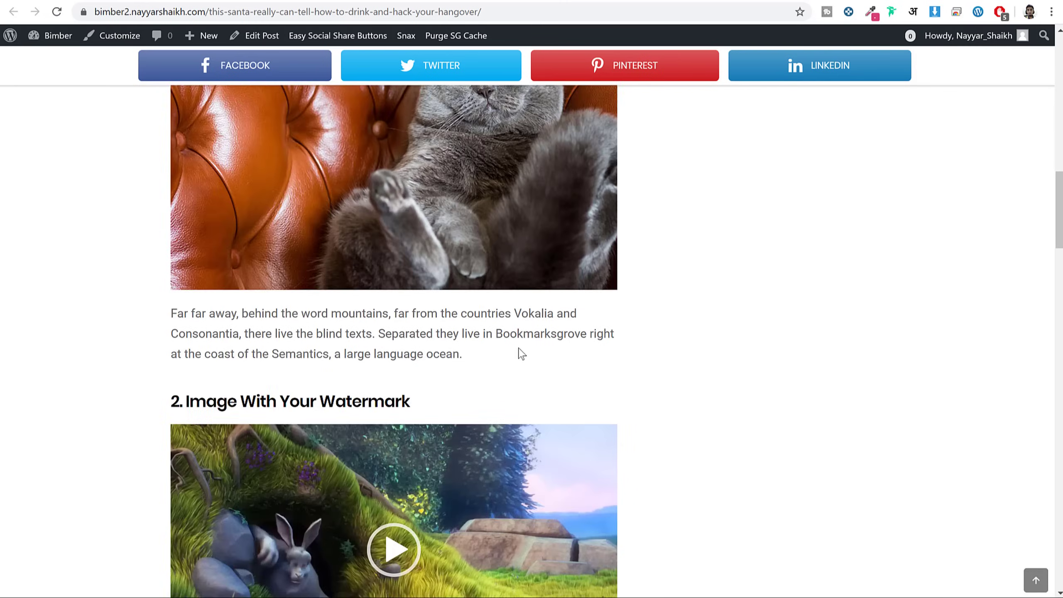
pyautogui.scroll(-5, 801, 390)
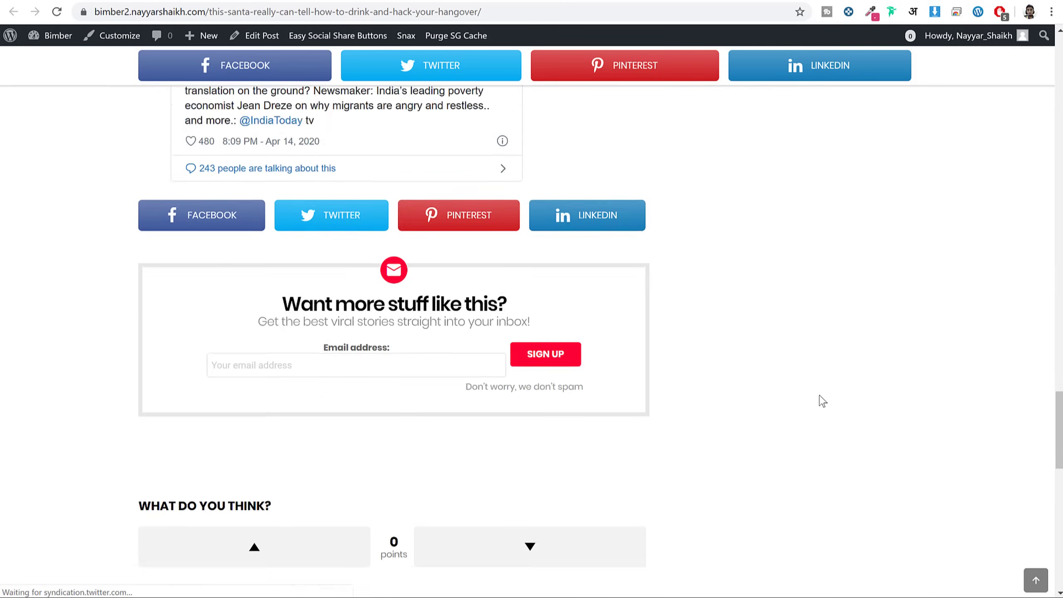
pyautogui.scroll(20, 821, 399)
pyautogui.scroll(12, 920, 440)
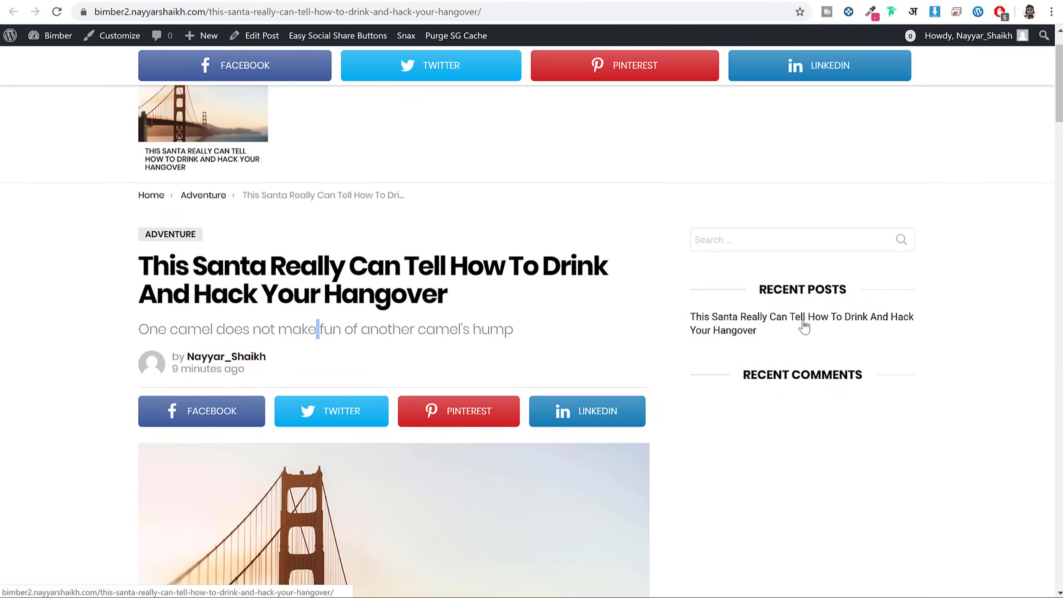
# Step: Scroll the live post down to the 'Written by' author box and note it has no bio
pyautogui.moveTo(803, 326); pyautogui.dragTo(1001, 295)
pyautogui.click(998, 290)
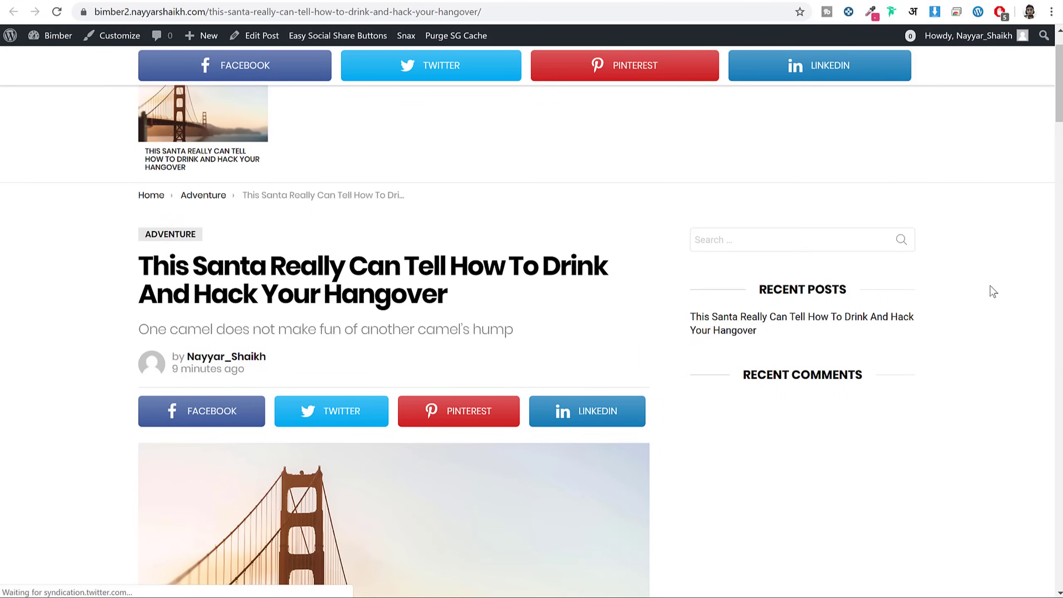
pyautogui.scroll(-20, 950, 274)
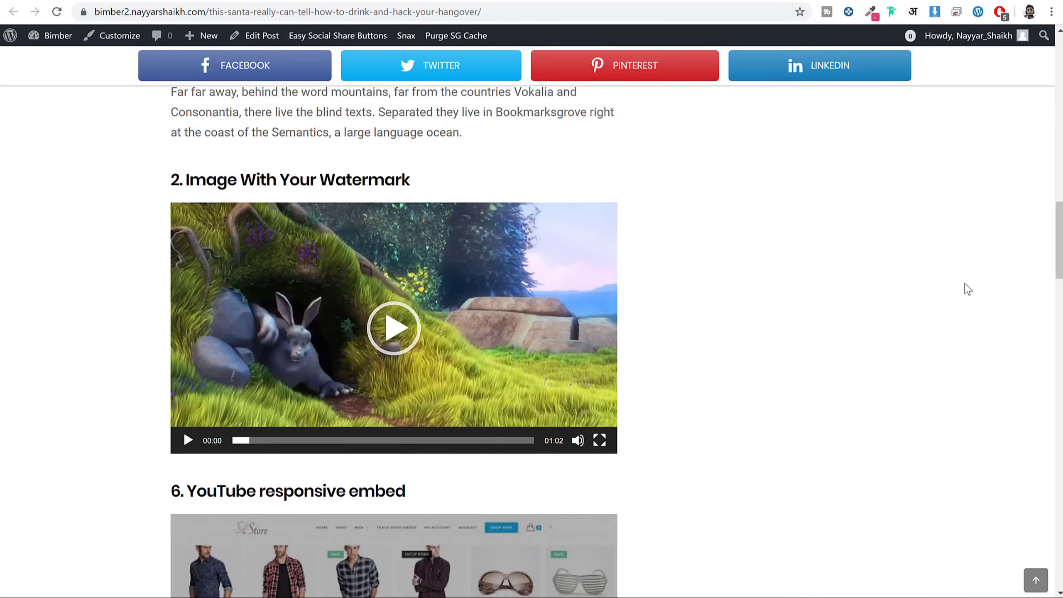
pyautogui.scroll(-15, 967, 281)
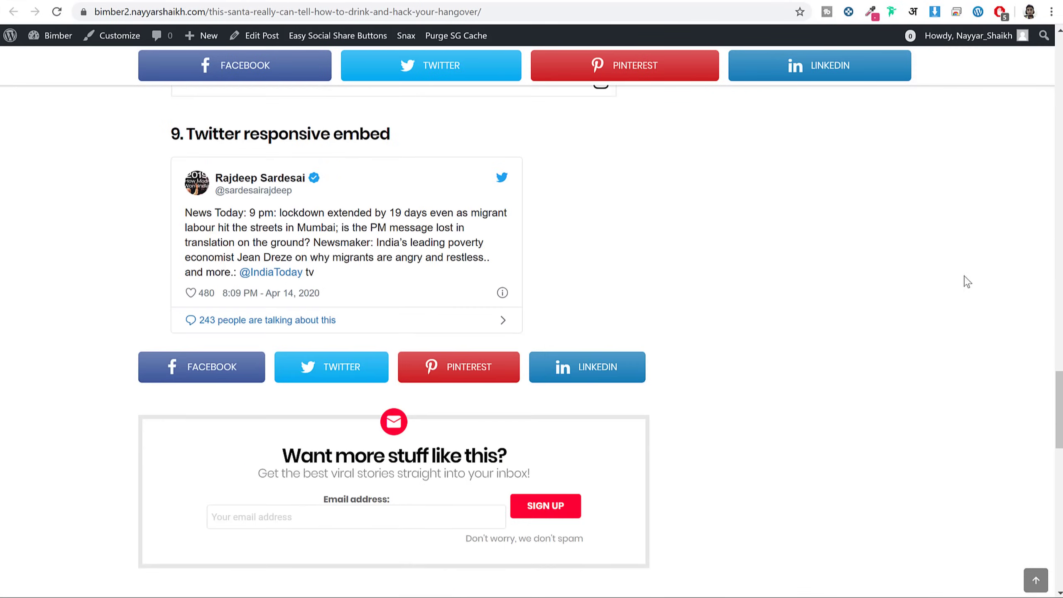
pyautogui.scroll(-5, 900, 243)
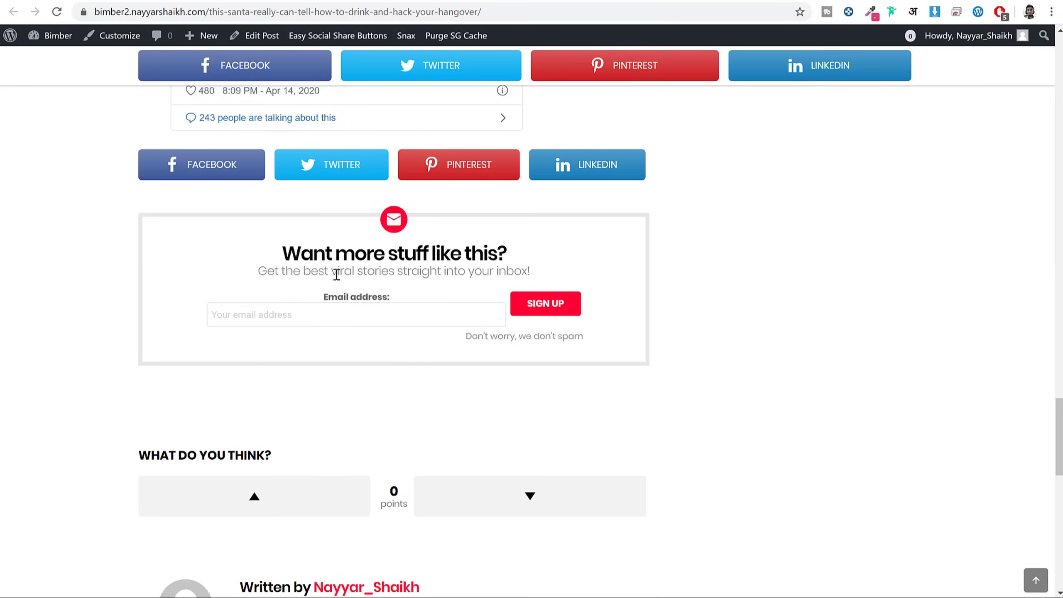
pyautogui.scroll(-5, 714, 252)
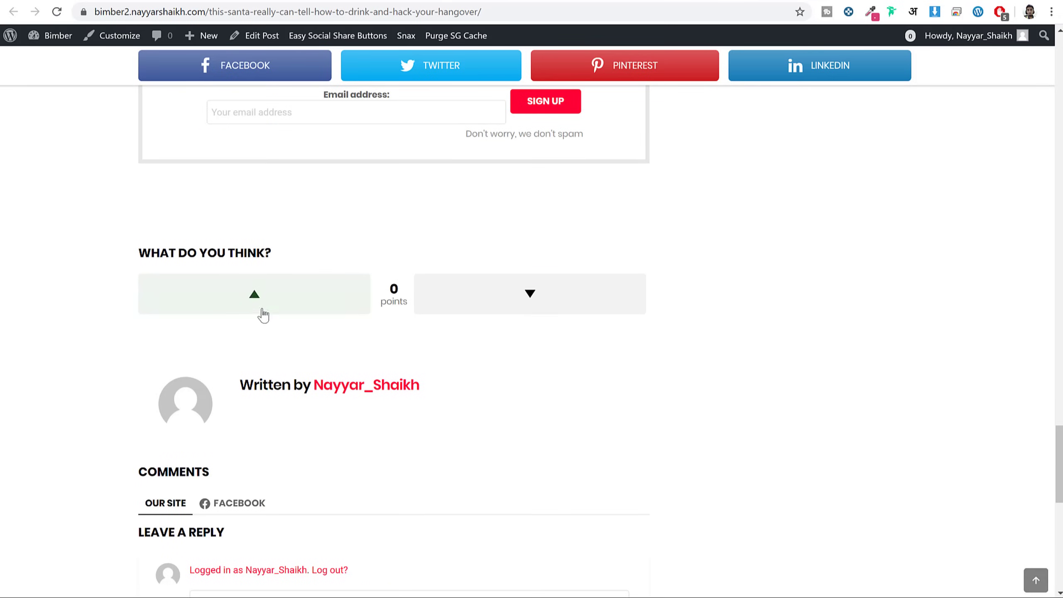
pyautogui.scroll(-5, 693, 295)
pyautogui.scroll(-10, 684, 297)
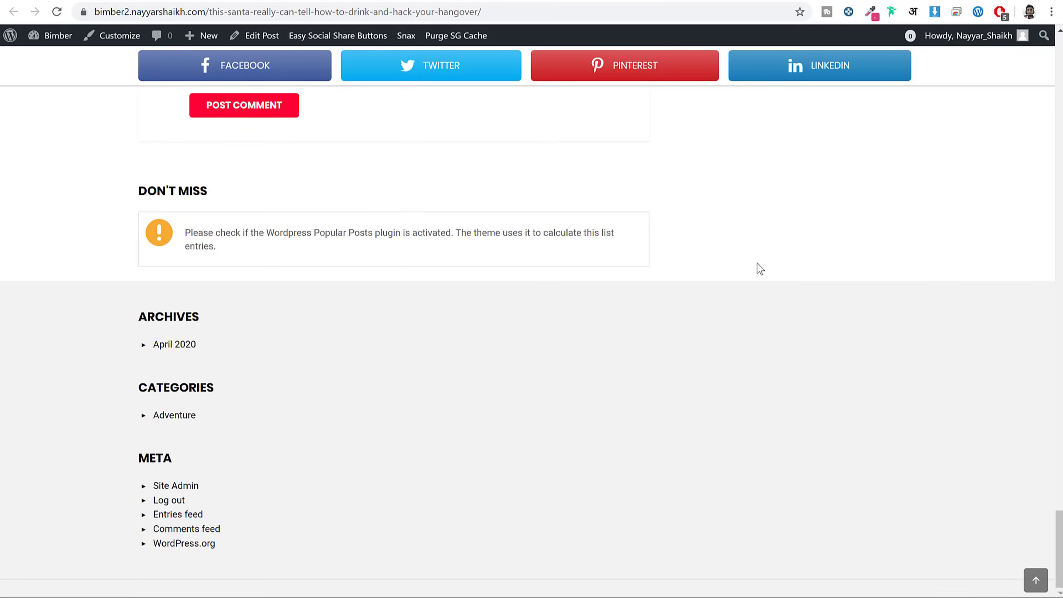
pyautogui.scroll(20, 866, 254)
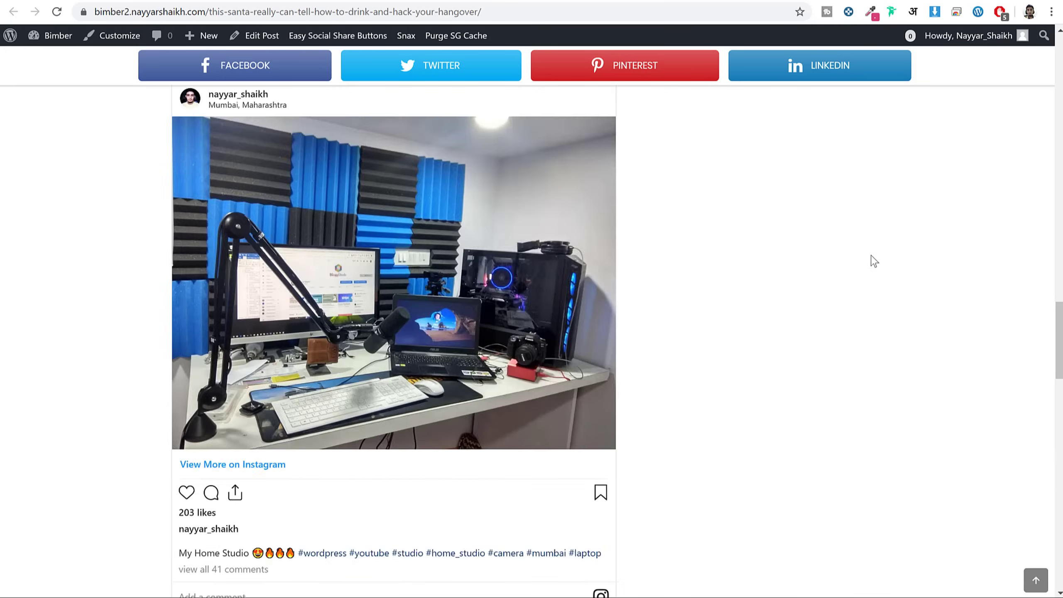
pyautogui.scroll(20, 873, 263)
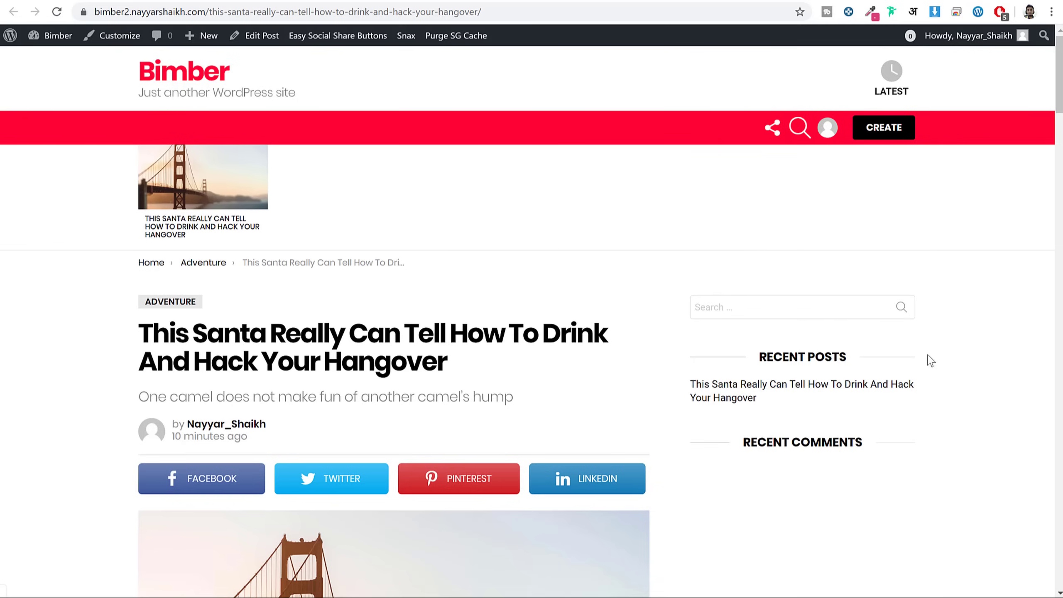
pyautogui.scroll(-4, 930, 360)
pyautogui.scroll(5, 926, 361)
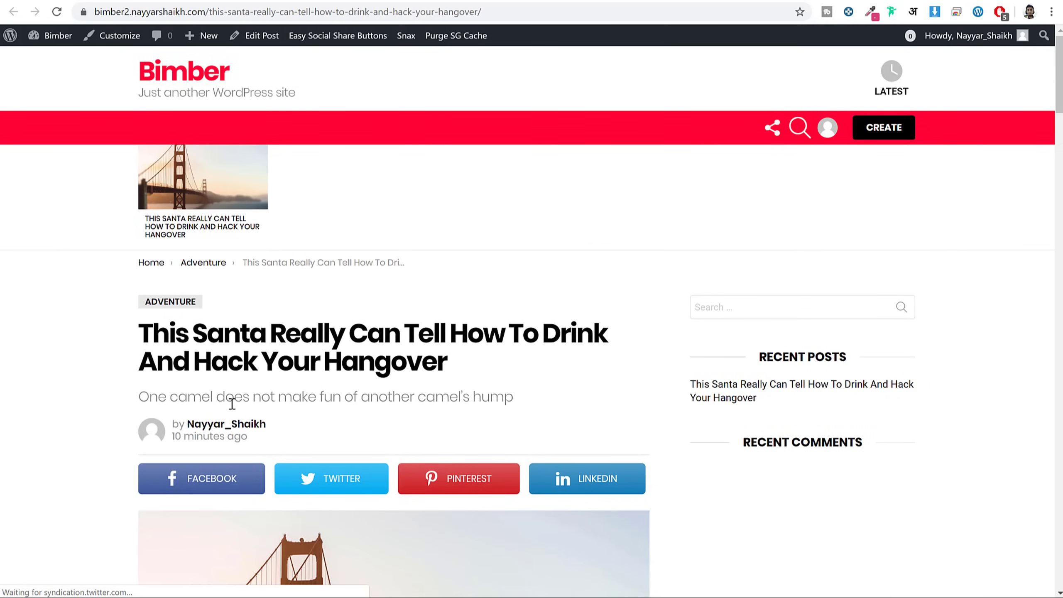
pyautogui.scroll(-9, 586, 455)
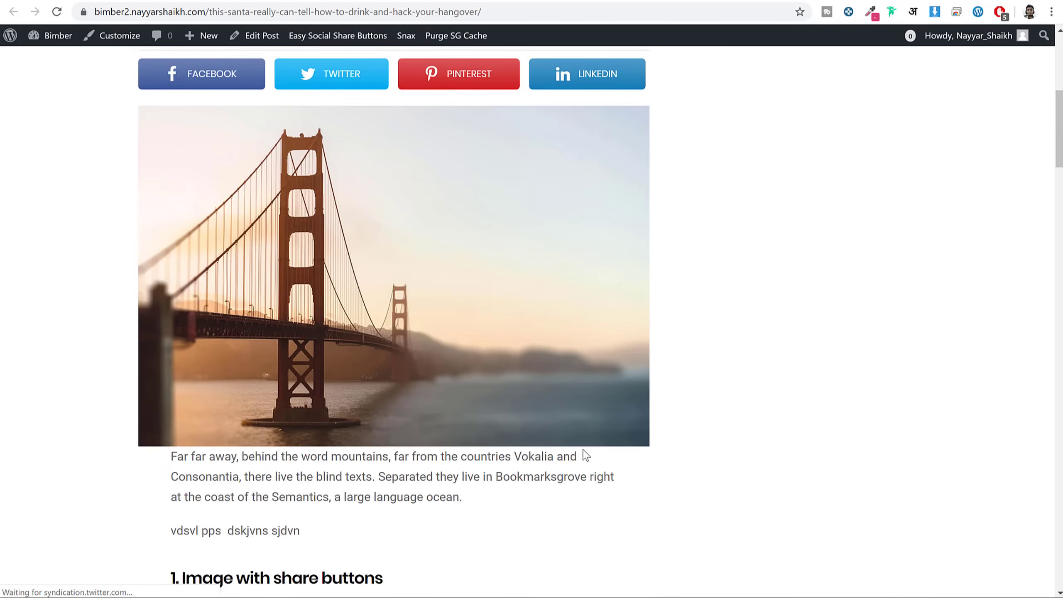
pyautogui.scroll(-20, 586, 455)
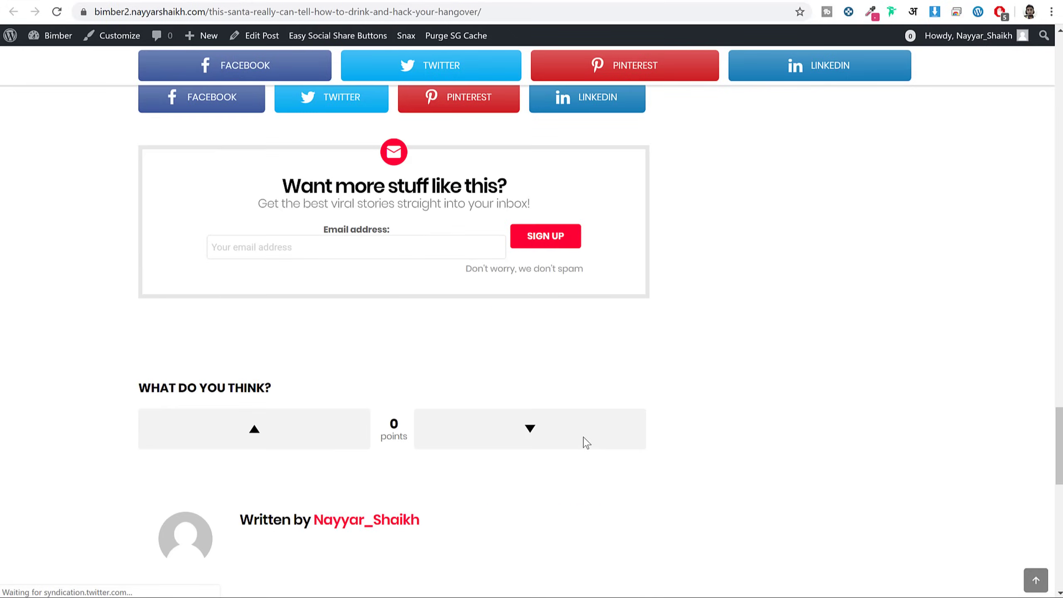
pyautogui.scroll(-5, 581, 442)
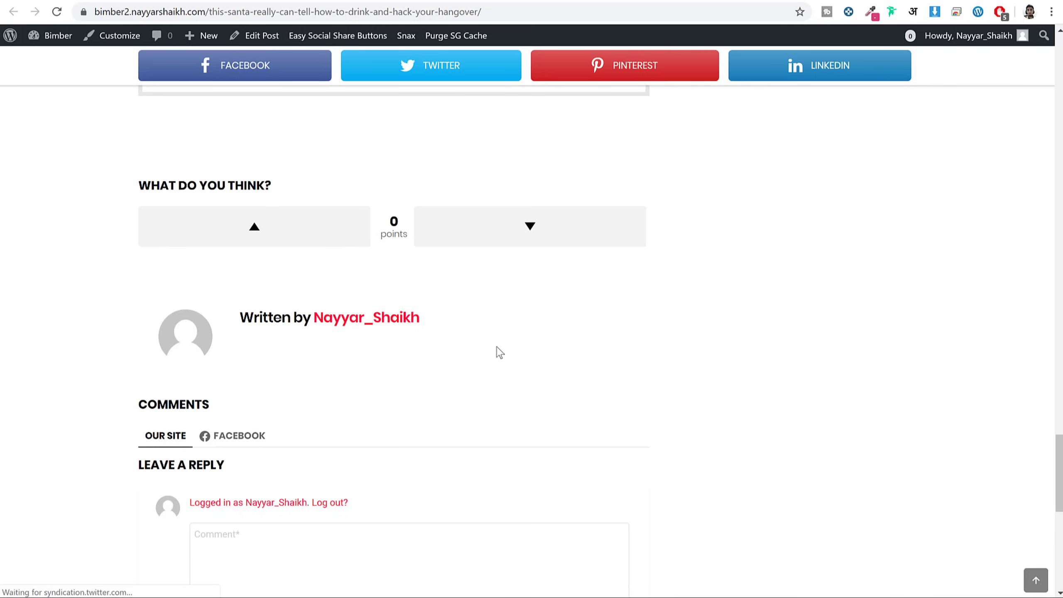
pyautogui.click(423, 1)
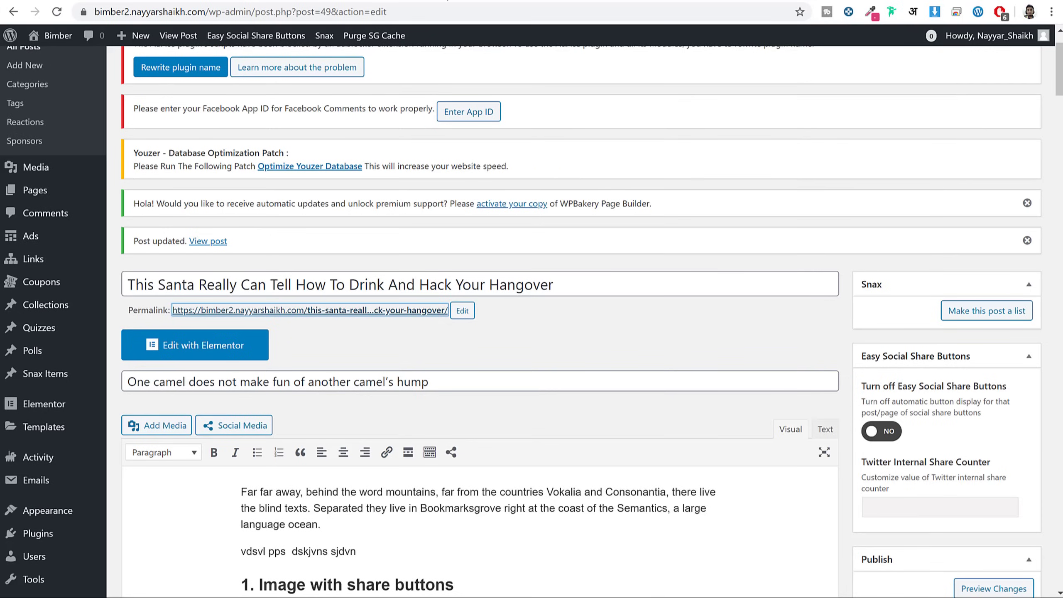
pyautogui.click(445, 0)
# Step: Go from the post editor to the user's profile settings page
pyautogui.click(422, 1)
pyautogui.scroll(2, 740, 266)
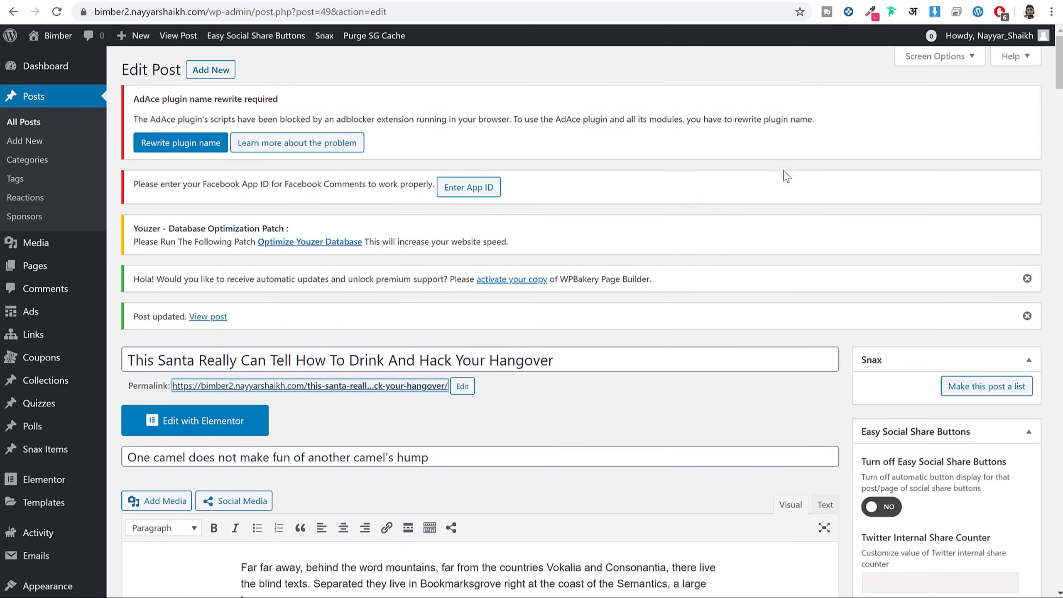
pyautogui.moveTo(990, 42)
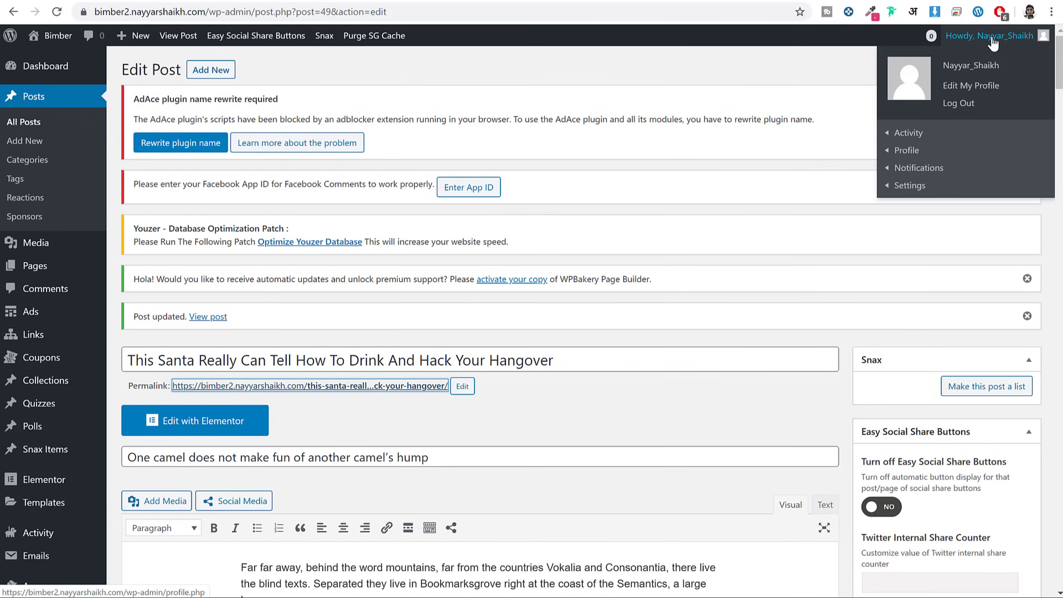
pyautogui.click(995, 40)
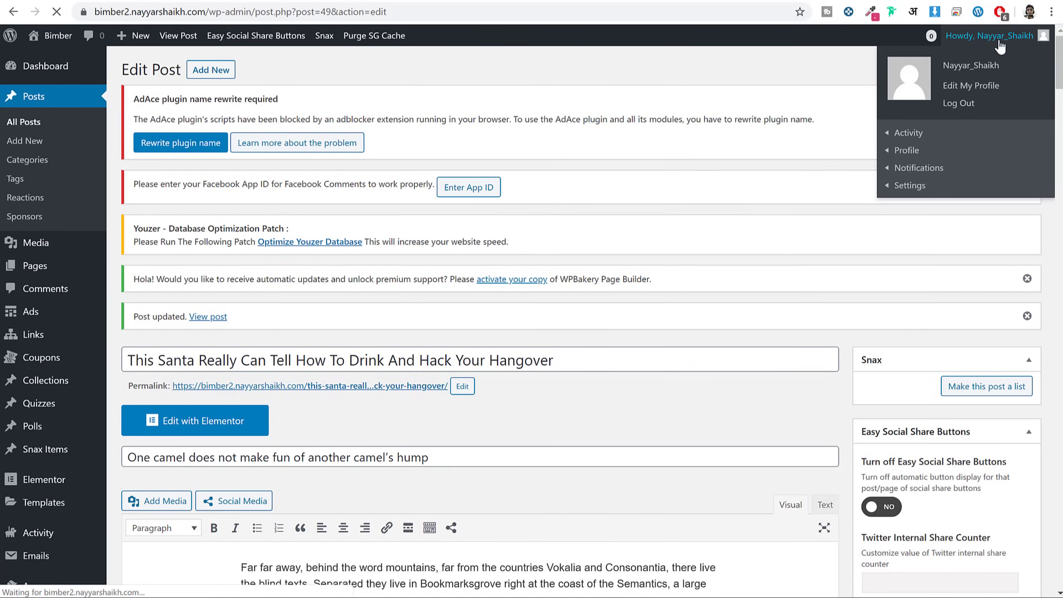
pyautogui.scroll(-8, 789, 203)
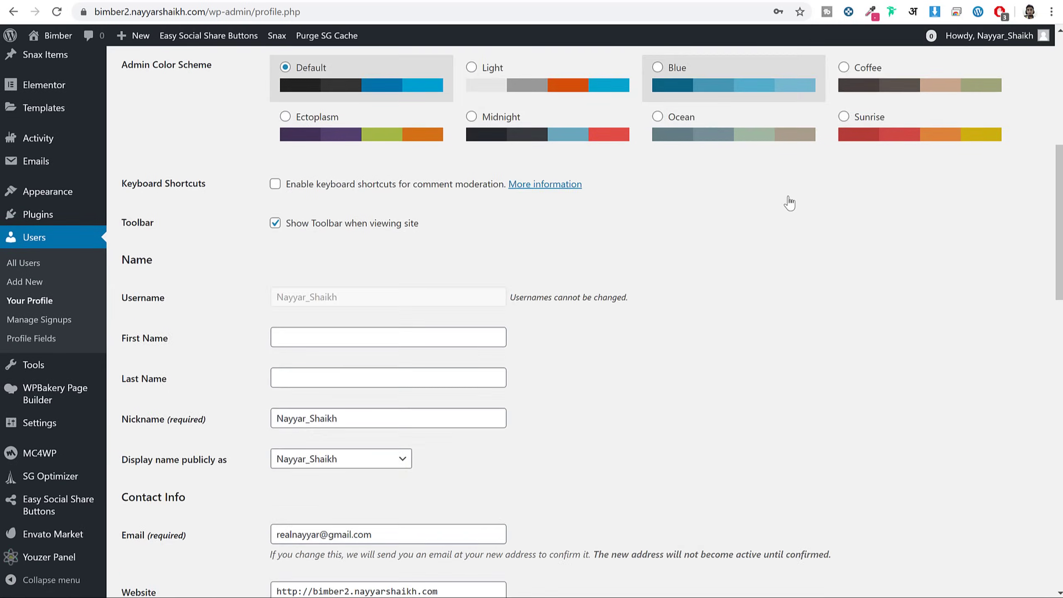
pyautogui.scroll(-3, 279, 301)
# Step: Replace the nickname with a new placeholder name and make it the public display name
pyautogui.moveTo(387, 287); pyautogui.dragTo(214, 289)
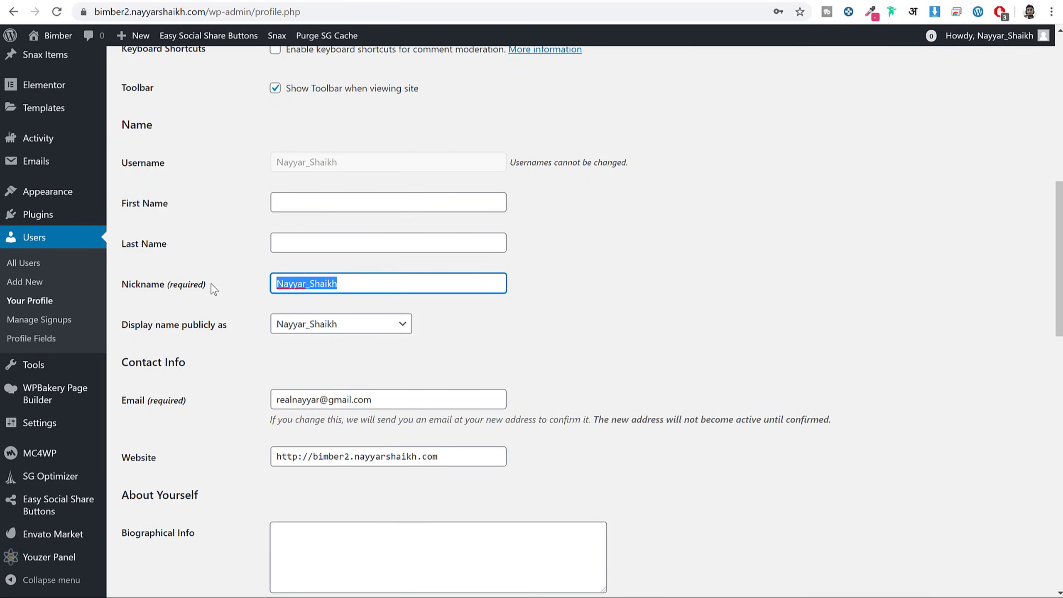
pyautogui.click(325, 328)
pyautogui.doubleClick(363, 280)
pyautogui.write('John Doe')
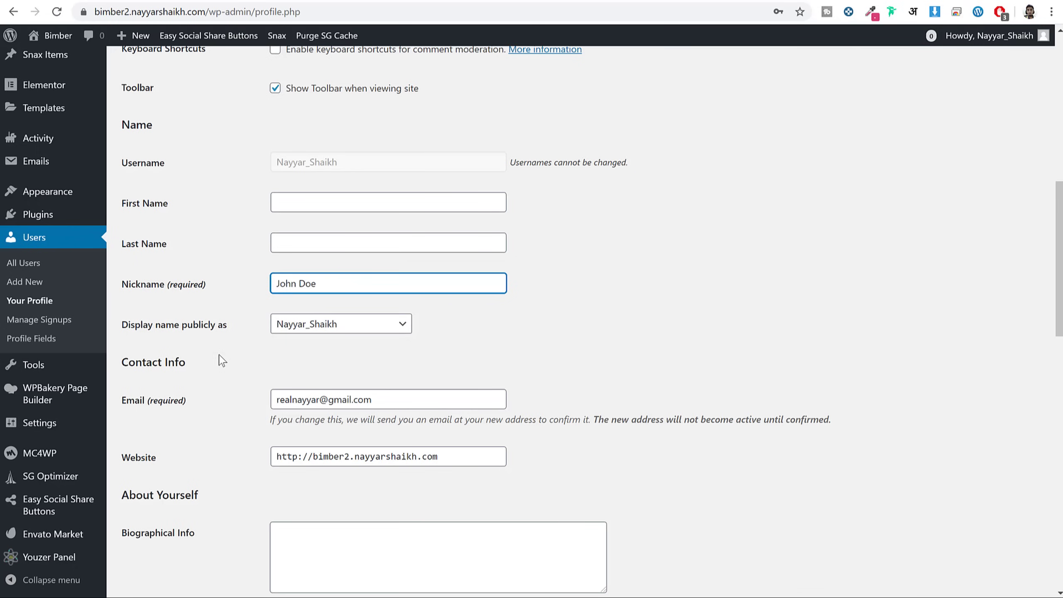
pyautogui.click(200, 337)
pyautogui.click(316, 330)
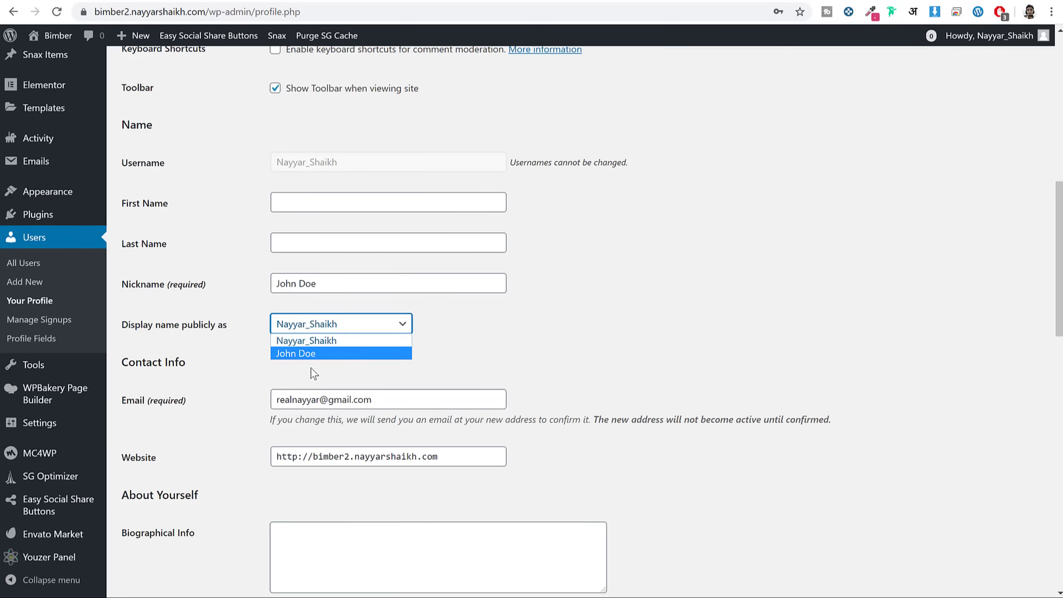
pyautogui.click(319, 352)
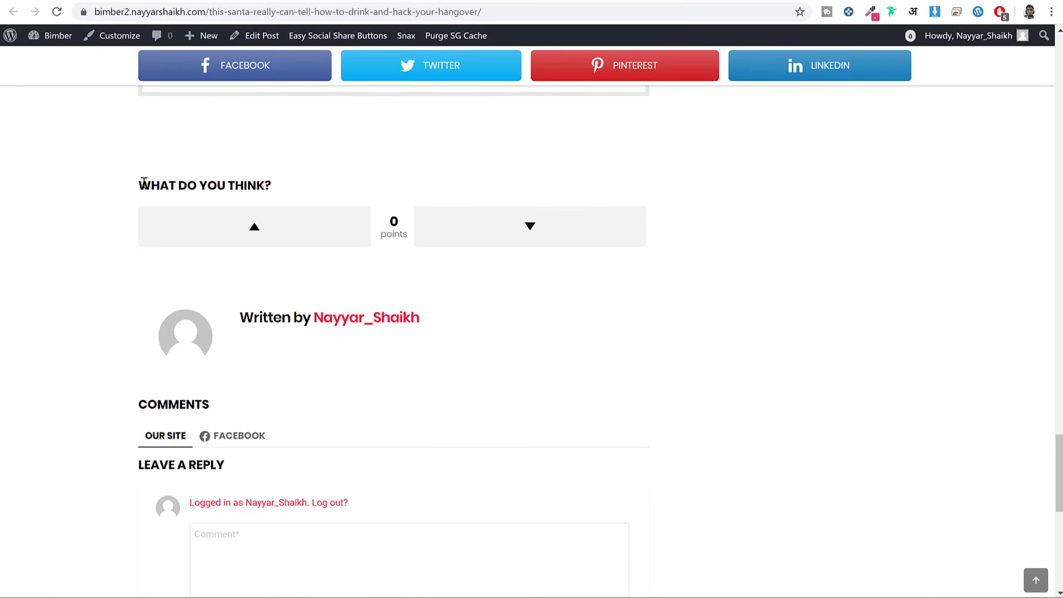
# Step: Select the Bimber demo's author bio paragraph for copying
pyautogui.moveTo(476, 319); pyautogui.dragTo(314, 327)
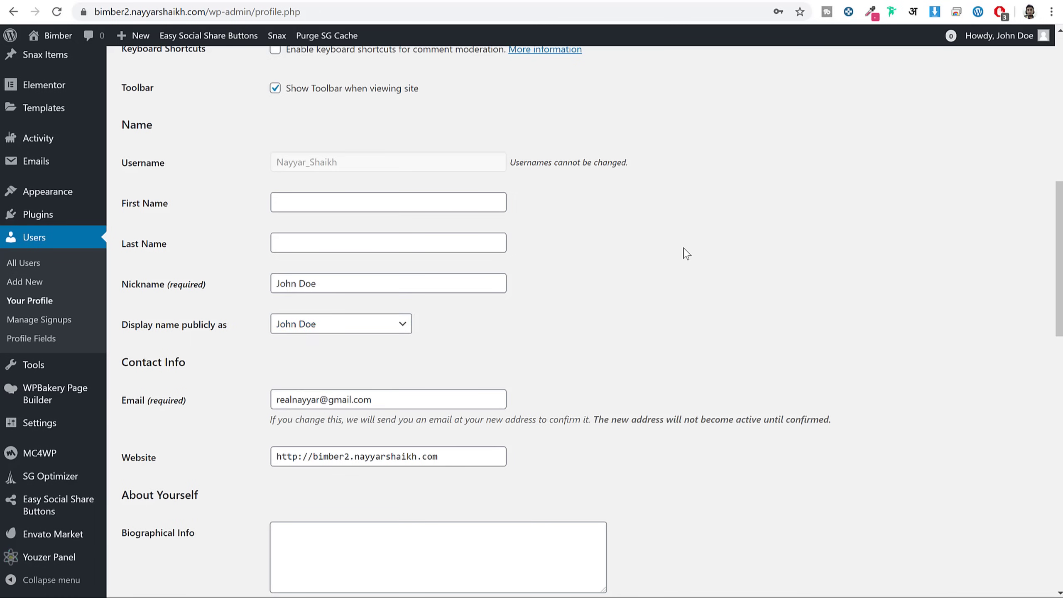
pyautogui.scroll(-3, 731, 302)
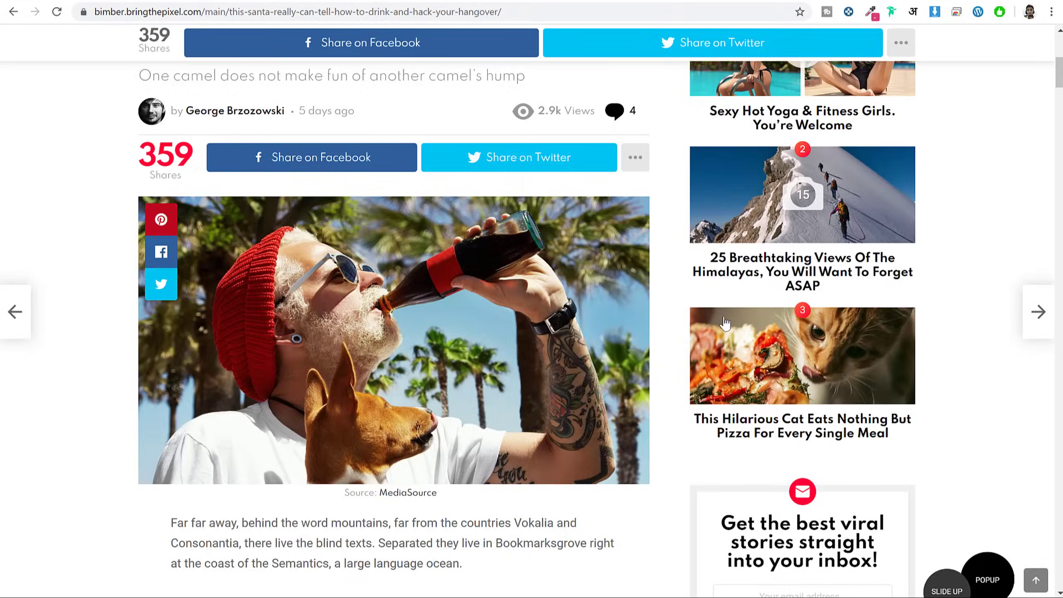
pyautogui.scroll(-20, 750, 328)
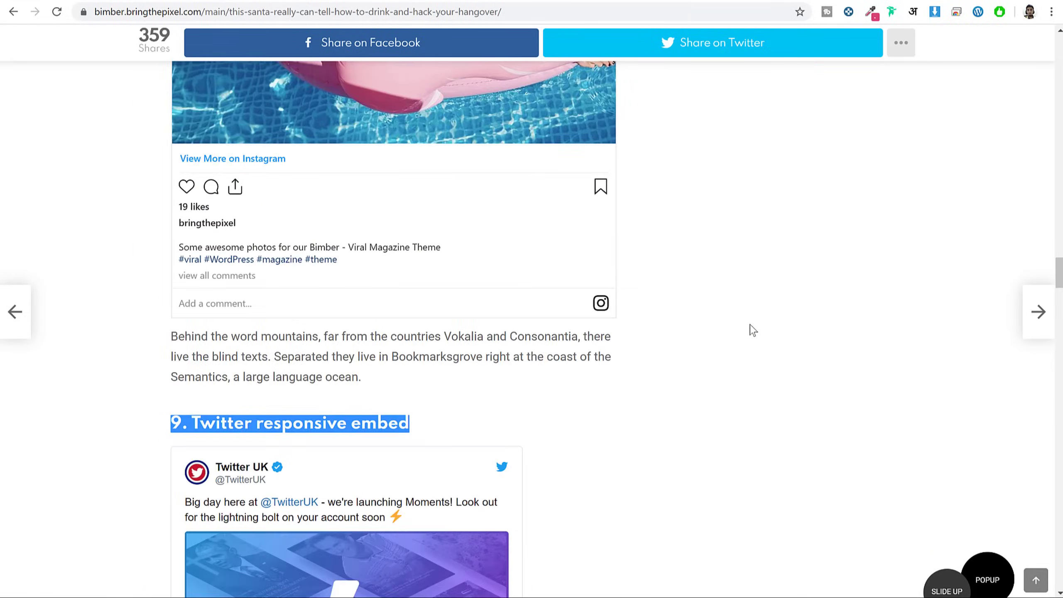
pyautogui.scroll(-10, 752, 331)
pyautogui.scroll(9, 751, 331)
pyautogui.scroll(-4, 753, 332)
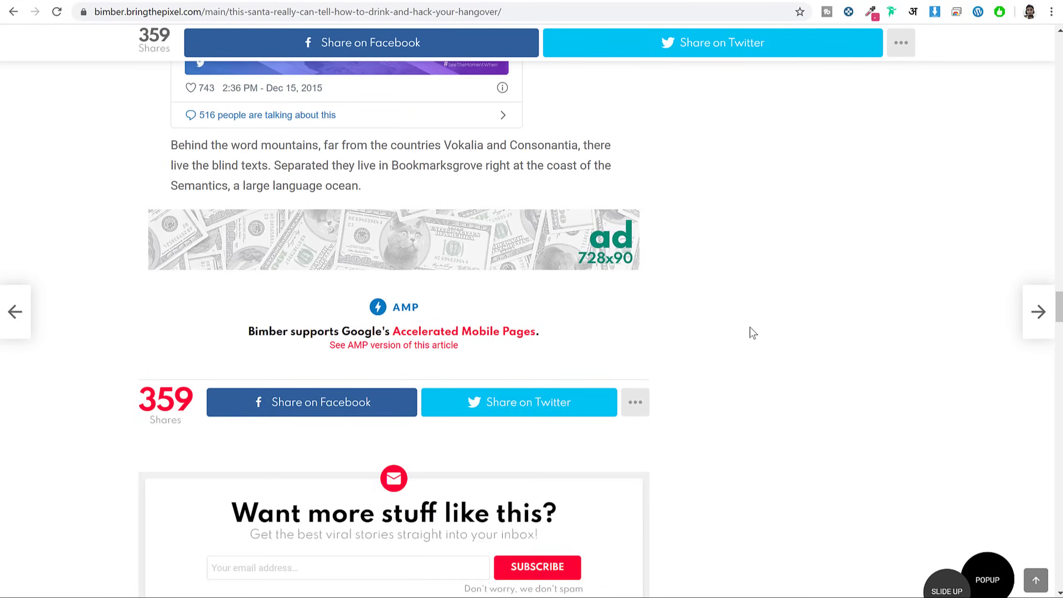
pyautogui.scroll(-15, 751, 332)
pyautogui.doubleClick(289, 252)
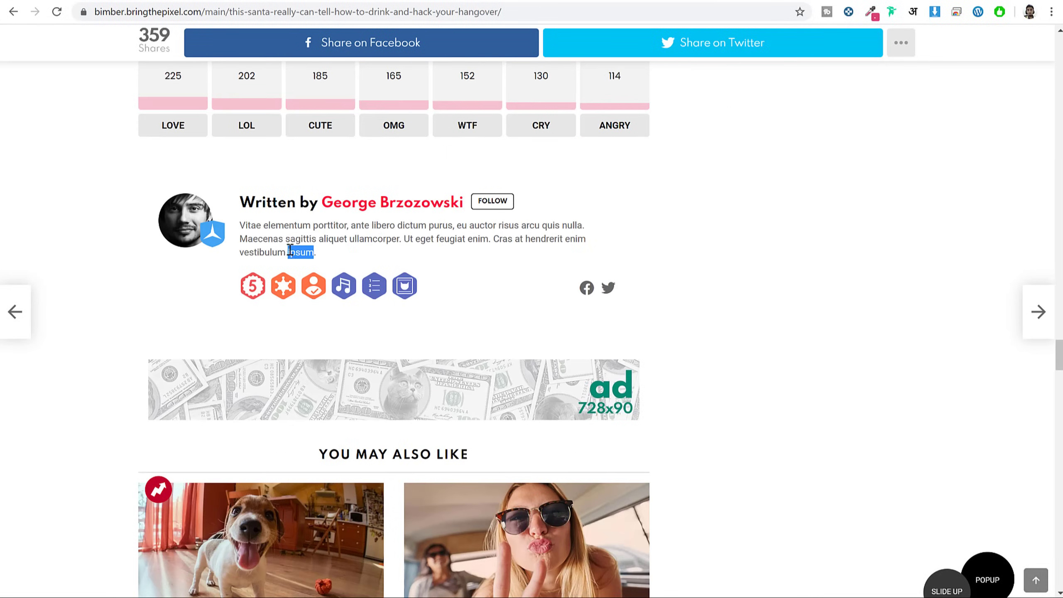
pyautogui.tripleClick(290, 251)
pyautogui.hotkey('ctrl', 'c')
# Step: Paste the demo bio into Biographical Info and glance at the Gravatar profile picture page
pyautogui.click(337, 1)
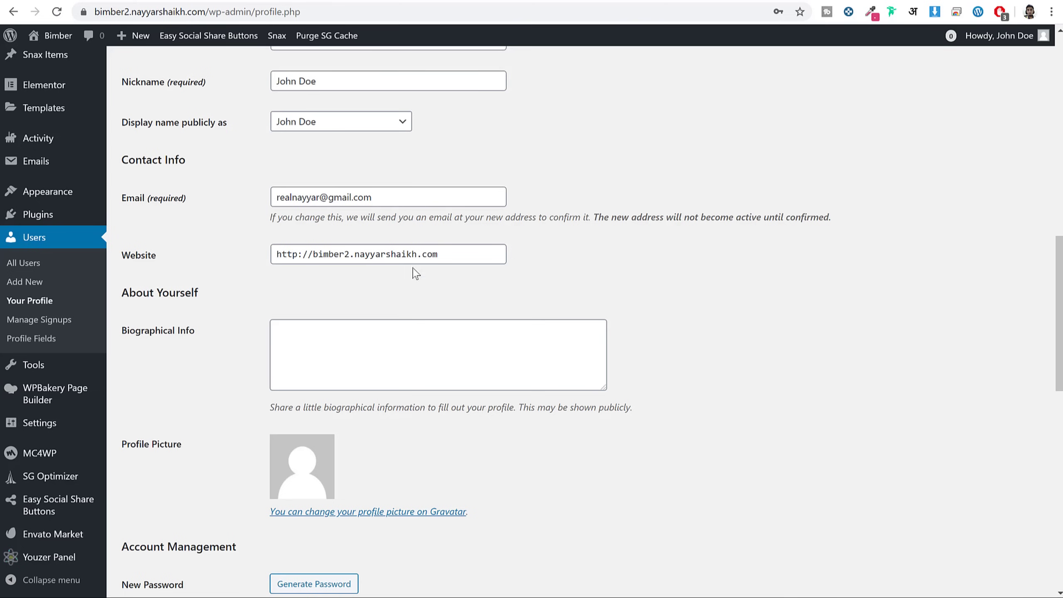
pyautogui.click(375, 329)
pyautogui.hotkey('ctrl', 'v')
pyautogui.scroll(-1, 297, 462)
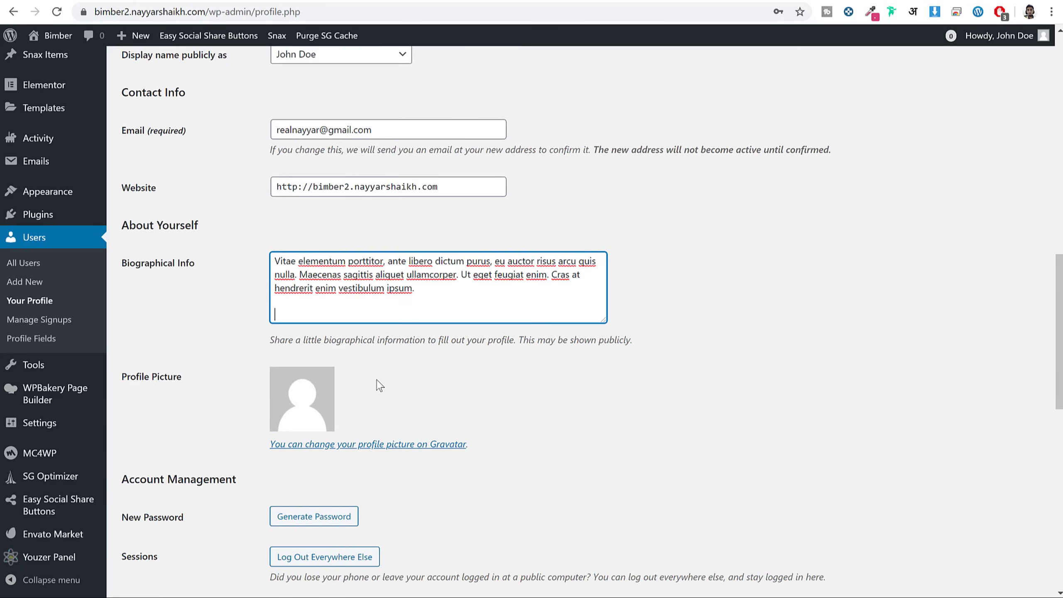
pyautogui.click(309, 395)
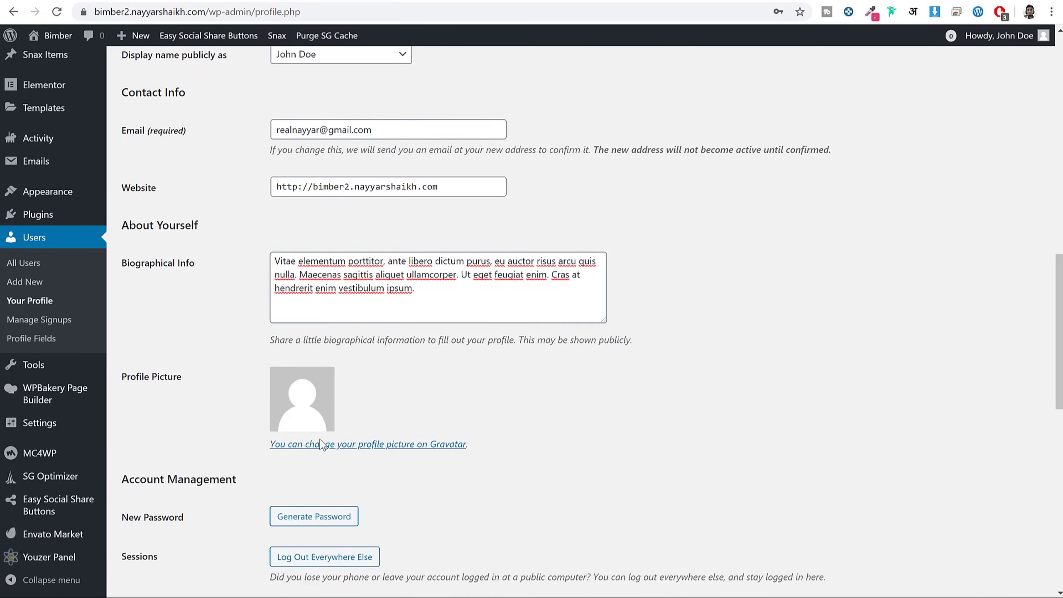
pyautogui.click(342, 445)
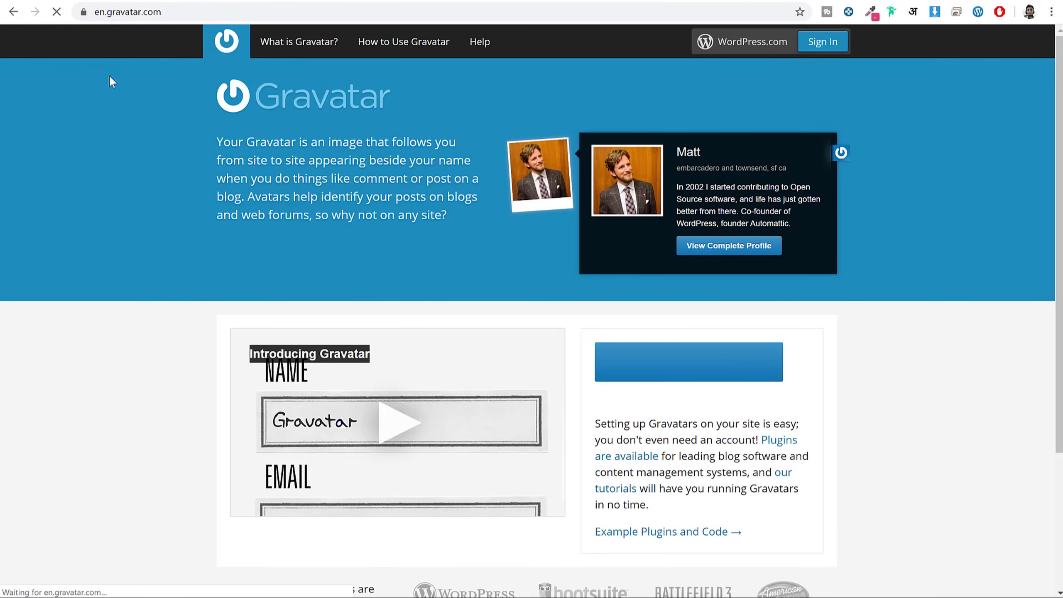
pyautogui.click(13, 12)
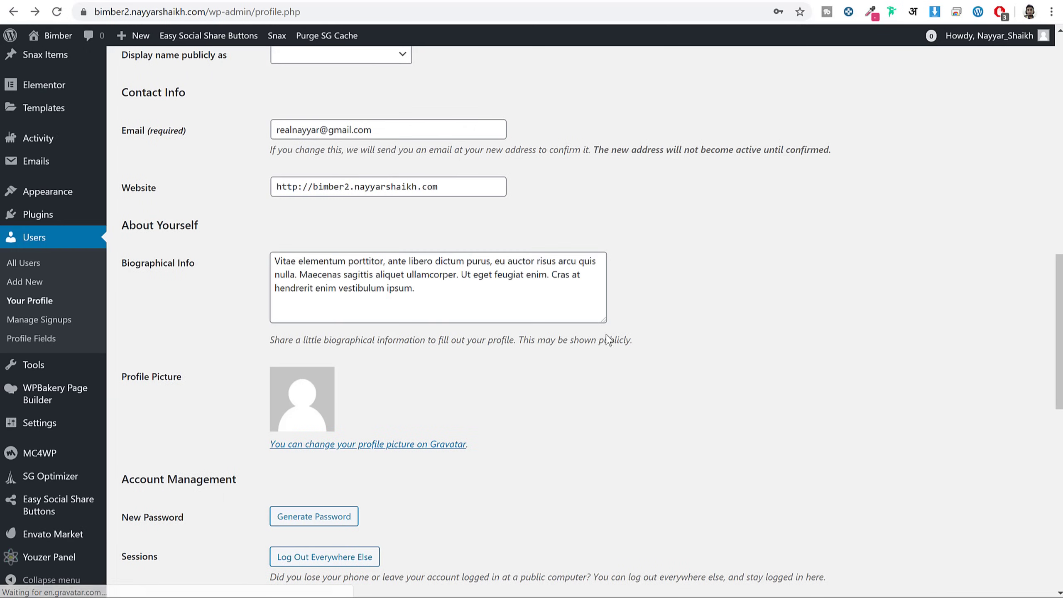
pyautogui.scroll(-1, 603, 351)
pyautogui.scroll(-3, 596, 363)
pyautogui.scroll(2, 369, 377)
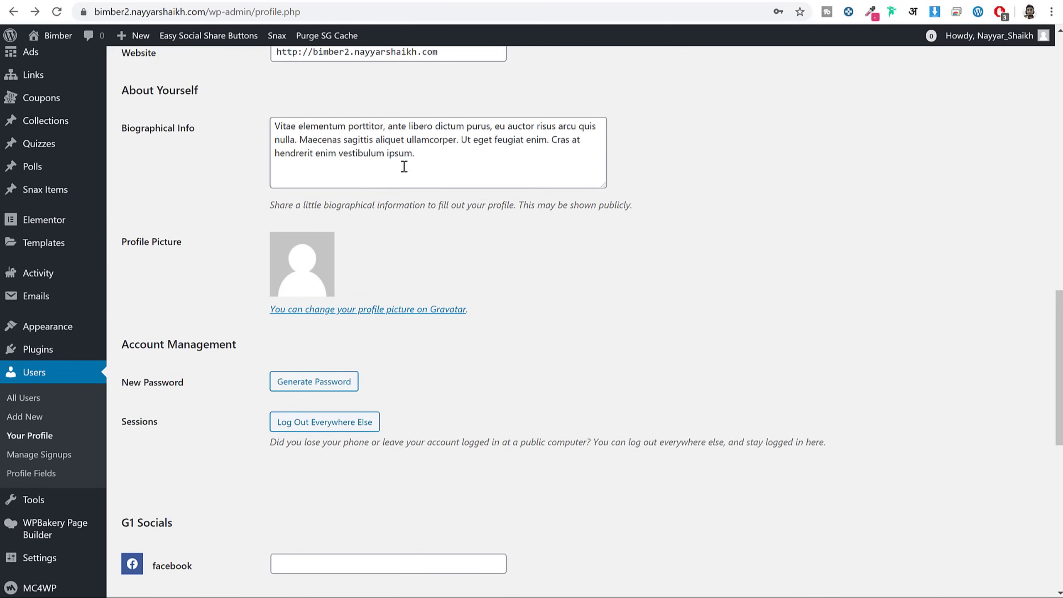
pyautogui.scroll(-8, 546, 313)
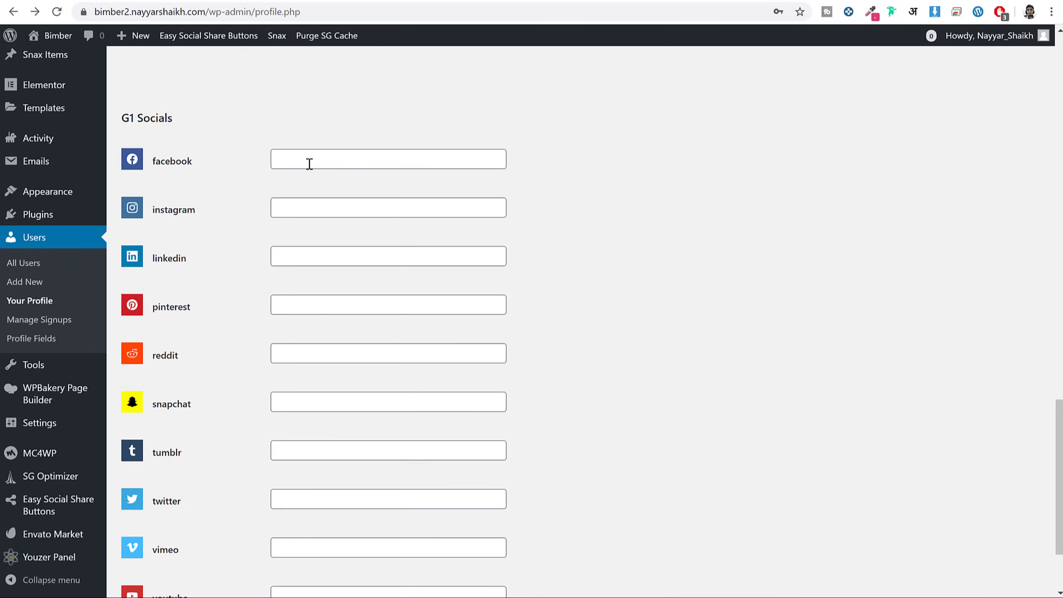
# Step: Paste the site URL into the facebook, instagram, linkedin and pinterest fields and update the profile
pyautogui.moveTo(206, 15); pyautogui.dragTo(6, 10)
pyautogui.hotkey('ctrl', 'c')
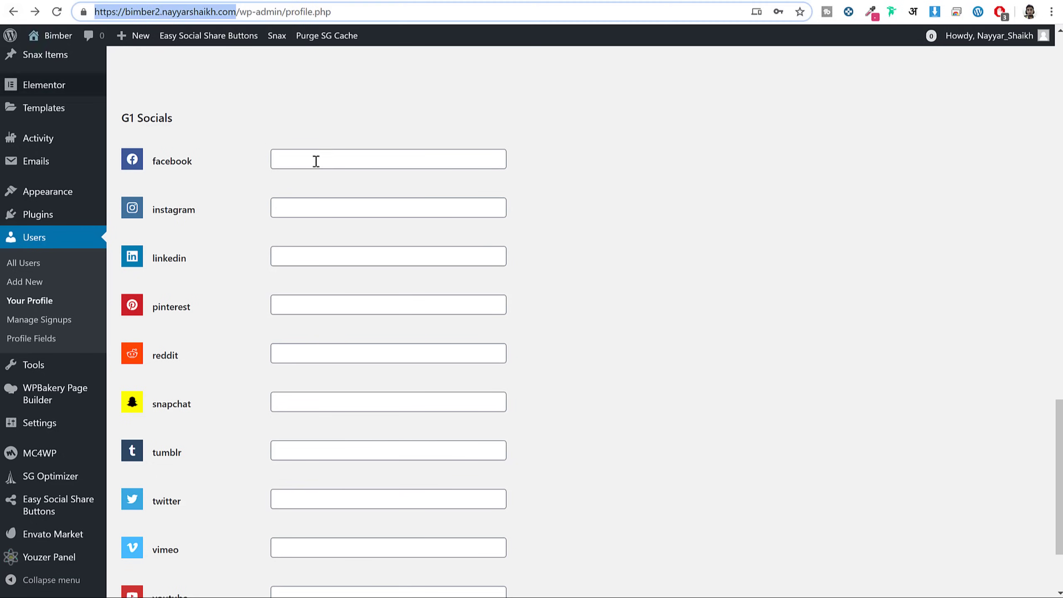
pyautogui.click(344, 163)
pyautogui.hotkey('ctrl', 'v')
pyautogui.click(355, 207)
pyautogui.hotkey('ctrl', 'v')
pyautogui.click(357, 255)
pyautogui.hotkey('ctrl', 'v')
pyautogui.click(347, 308)
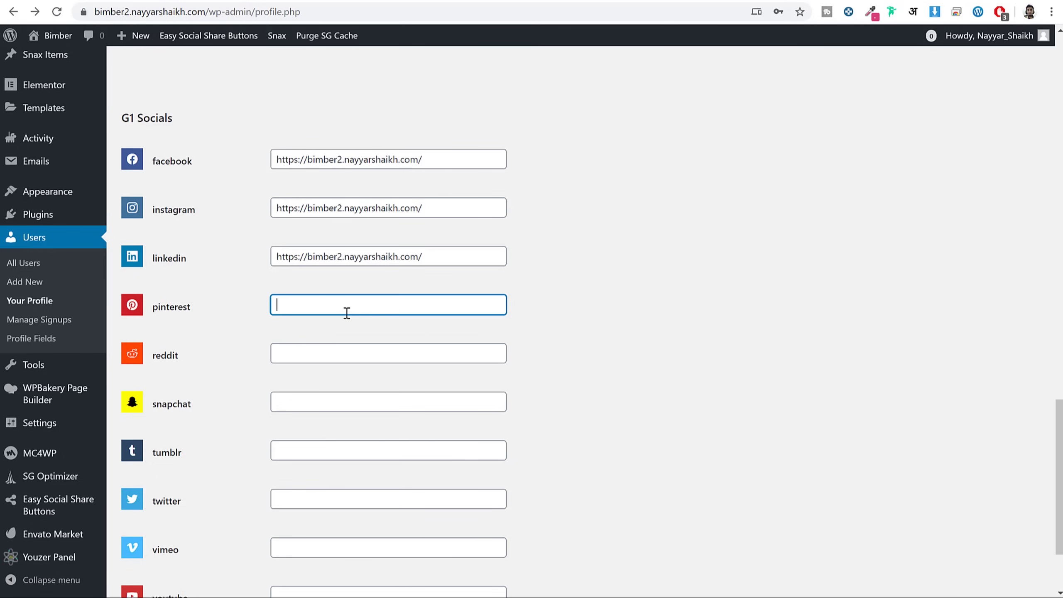
pyautogui.hotkey('ctrl', 'v')
pyautogui.scroll(-3, 670, 340)
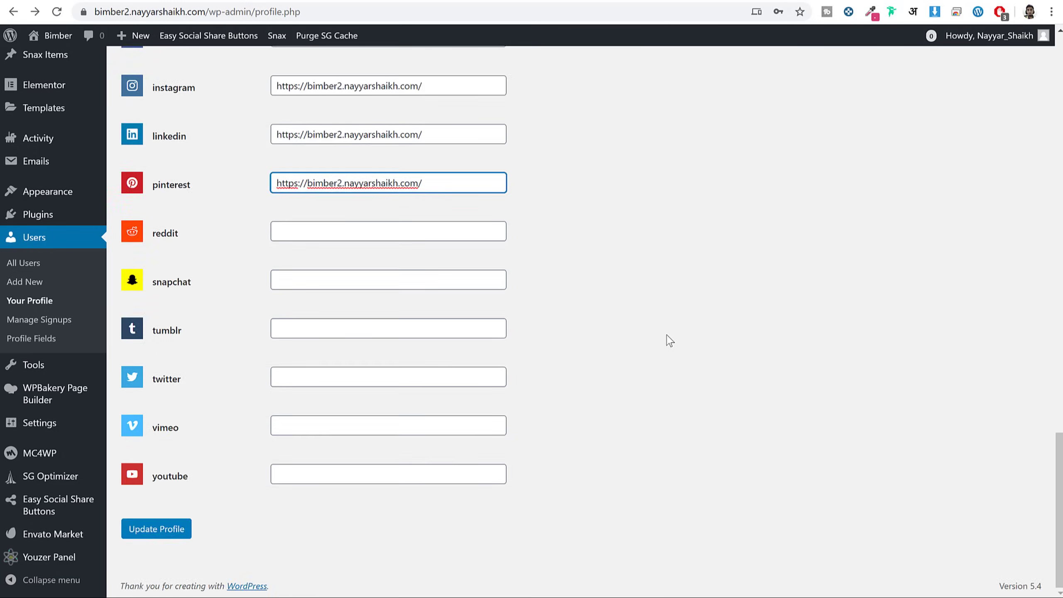
pyautogui.click(169, 531)
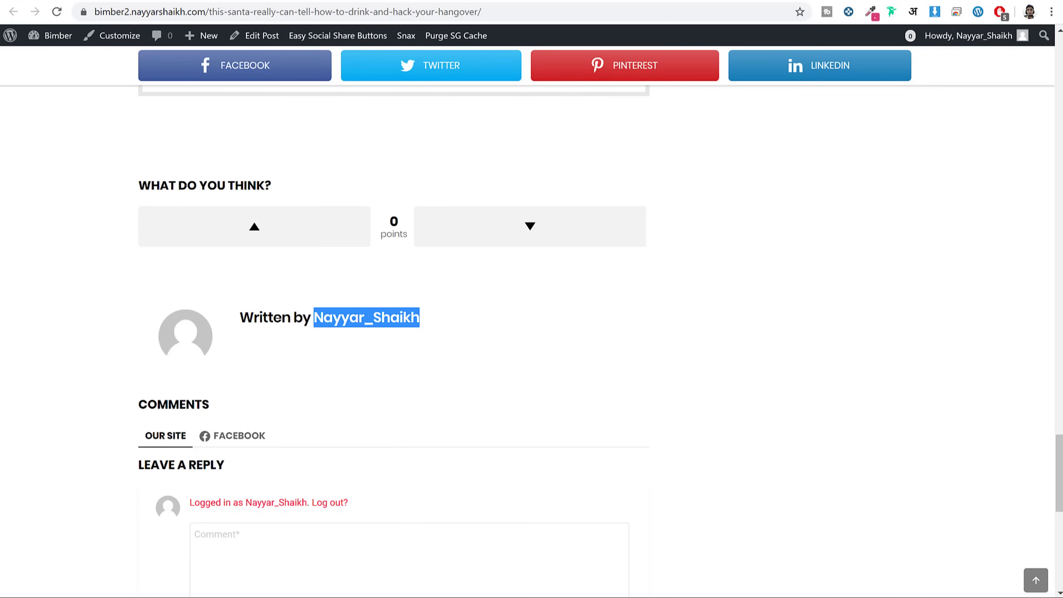
# Step: Reload the live post and check that its author box now shows the bio and social icons
pyautogui.click(57, 12)
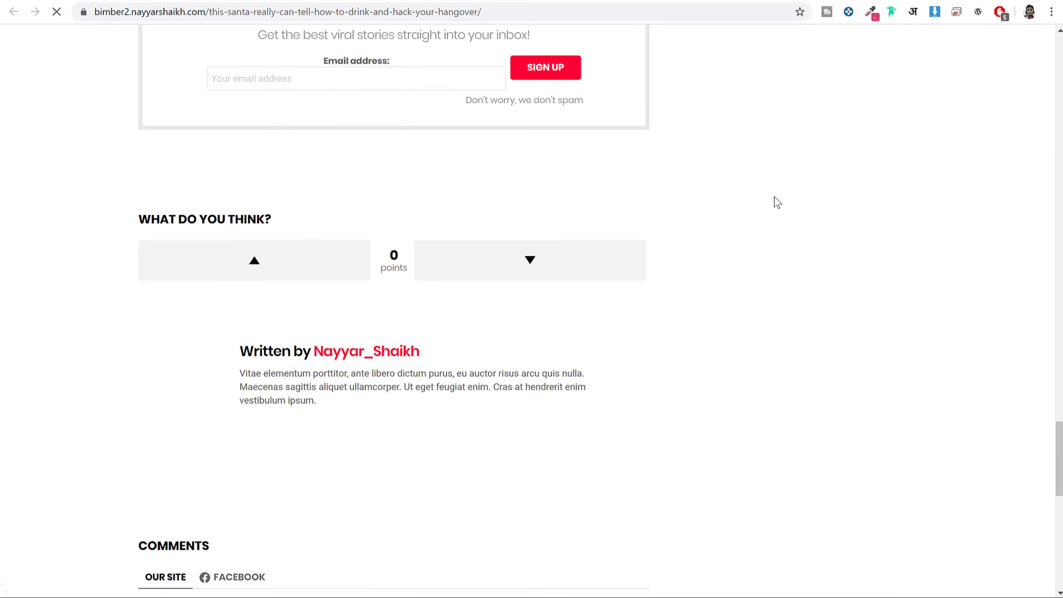
pyautogui.scroll(-2, 794, 206)
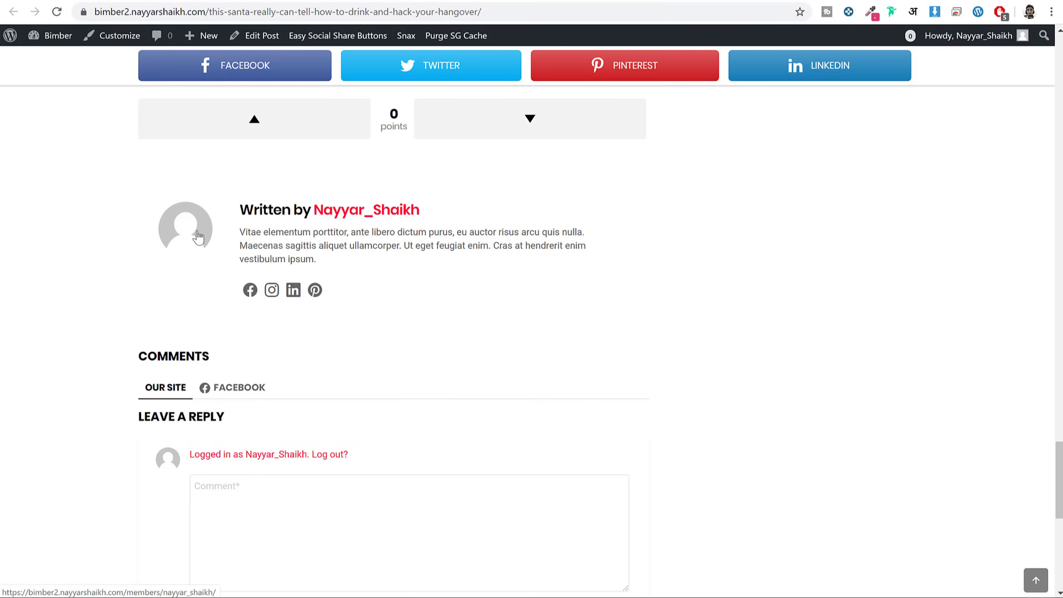
pyautogui.scroll(20, 792, 389)
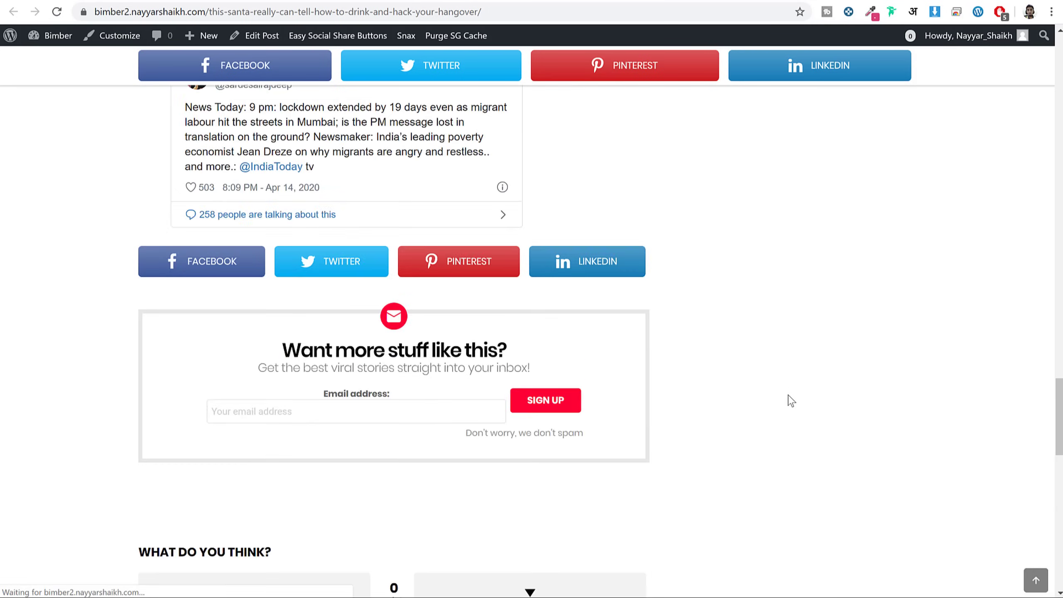
pyautogui.scroll(-3, 797, 402)
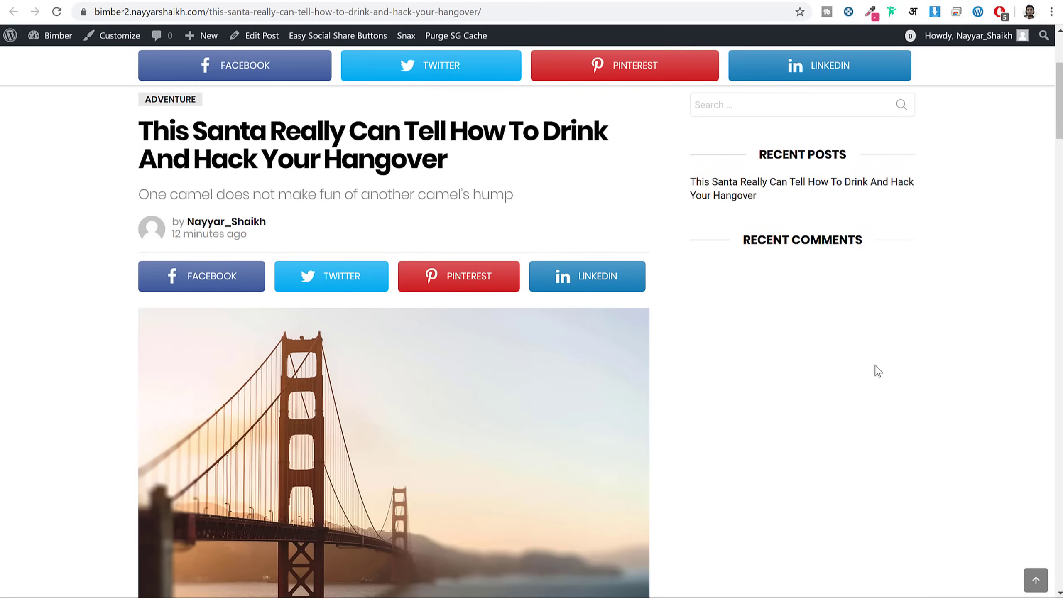
pyautogui.scroll(-5, 879, 372)
pyautogui.scroll(8, 887, 373)
pyautogui.scroll(2, 889, 371)
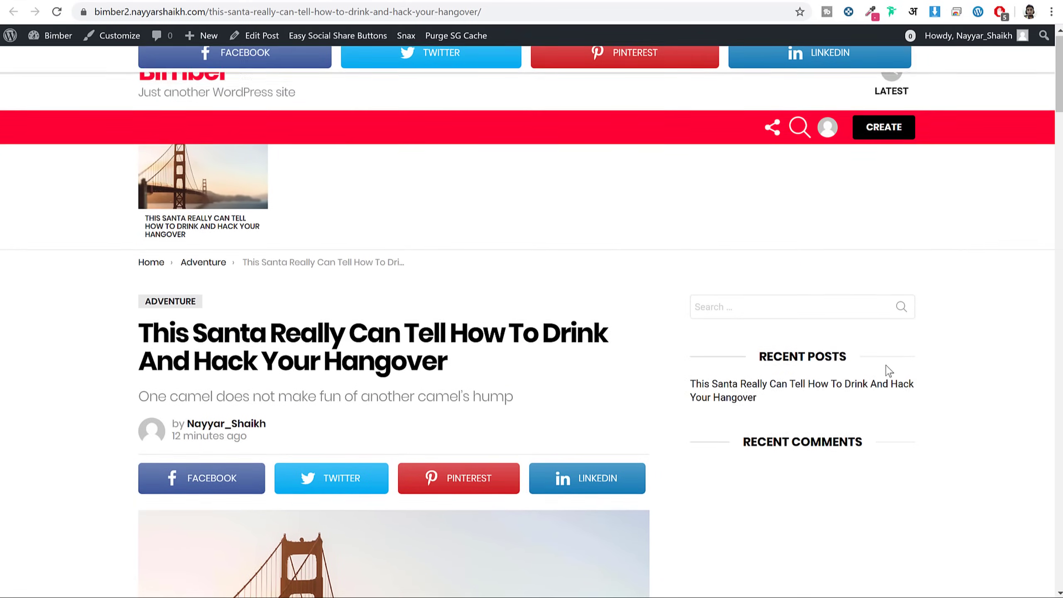
pyautogui.scroll(-15, 890, 370)
pyautogui.scroll(15, 891, 371)
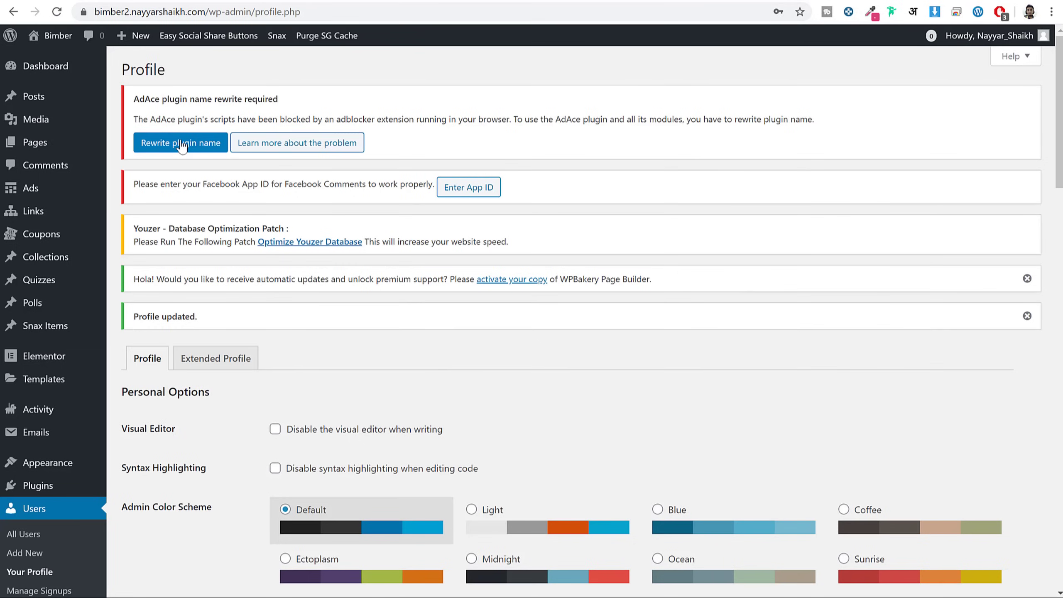
# Step: Start a new post from Posts > Add New
pyautogui.moveTo(40, 102)
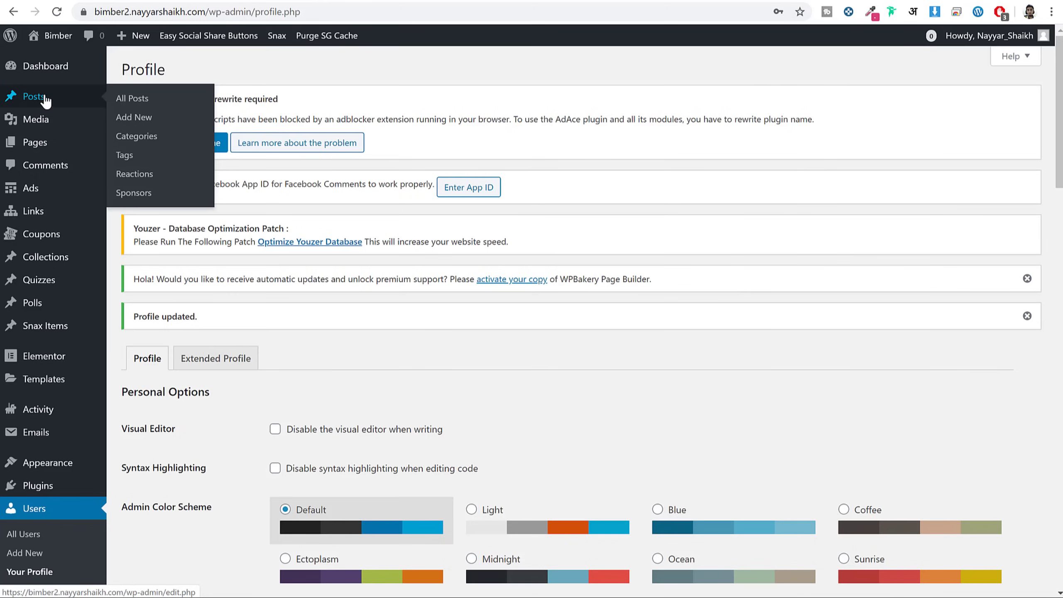
pyautogui.click(167, 118)
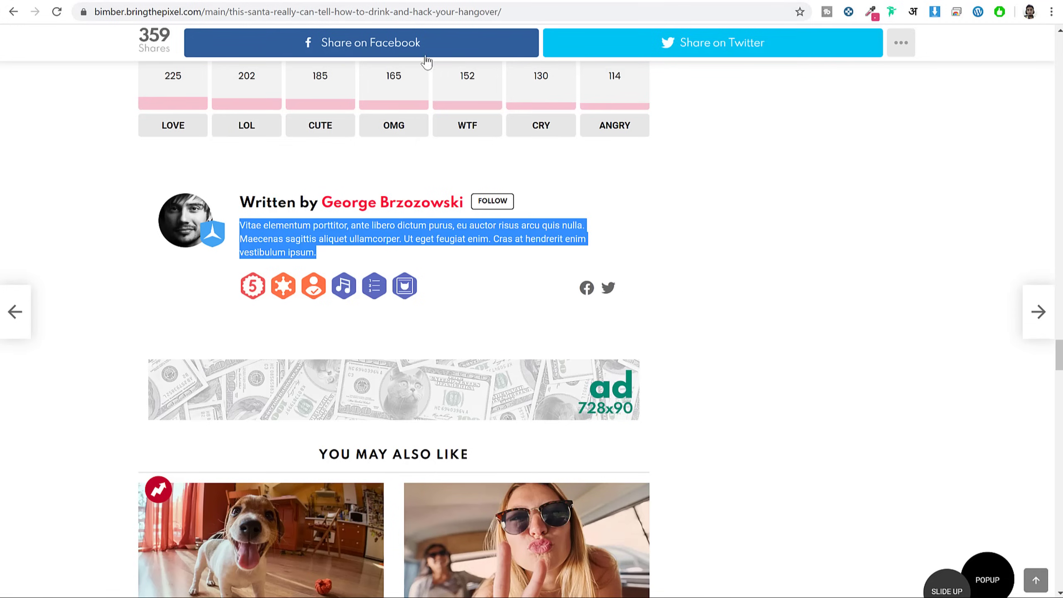
pyautogui.scroll(20, 760, 461)
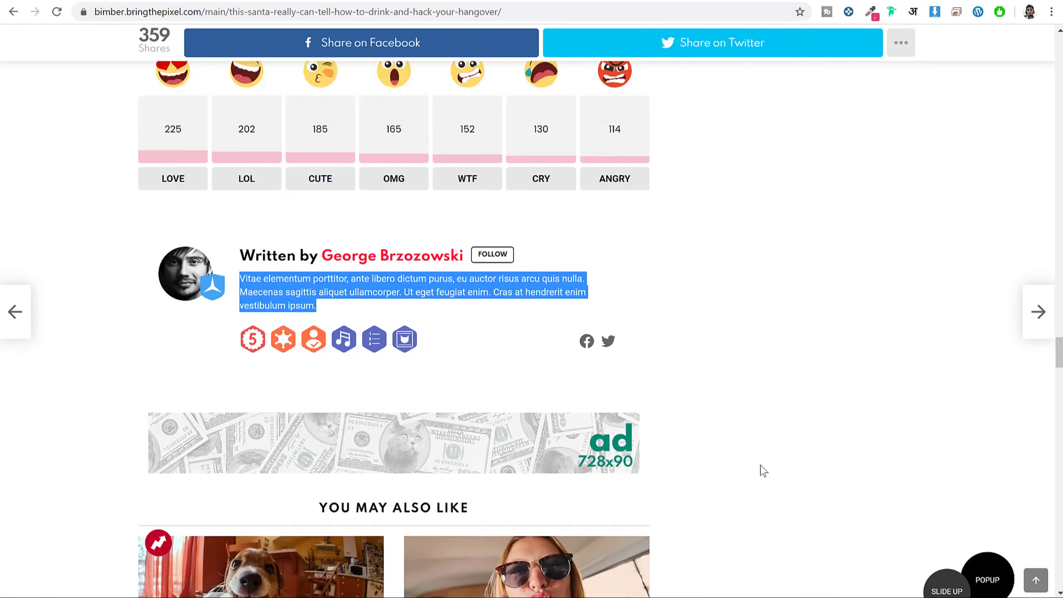
pyautogui.scroll(8, 760, 465)
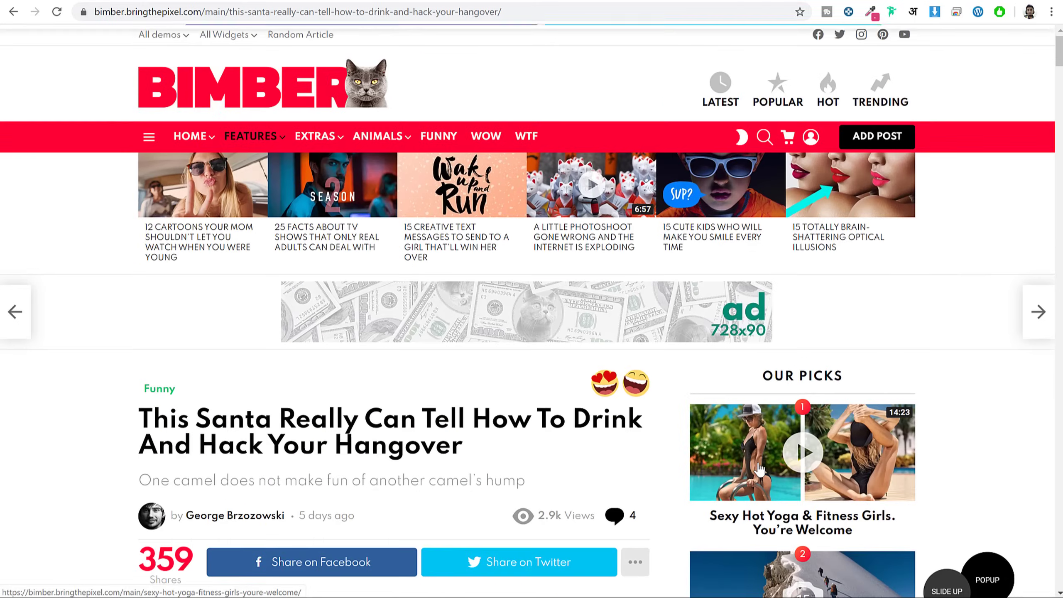
# Step: Open the demo's 15 Cute Kids trending article and move to its second page
pyautogui.click(677, 267)
pyautogui.scroll(-8, 963, 248)
pyautogui.scroll(-10, 961, 253)
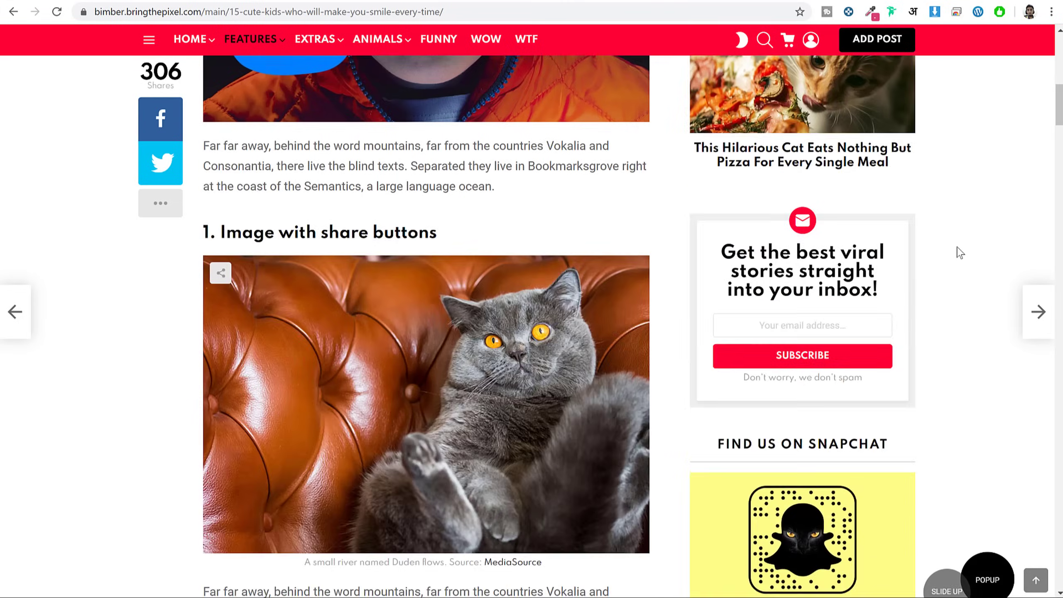
pyautogui.scroll(6, 961, 252)
pyautogui.scroll(-12, 961, 250)
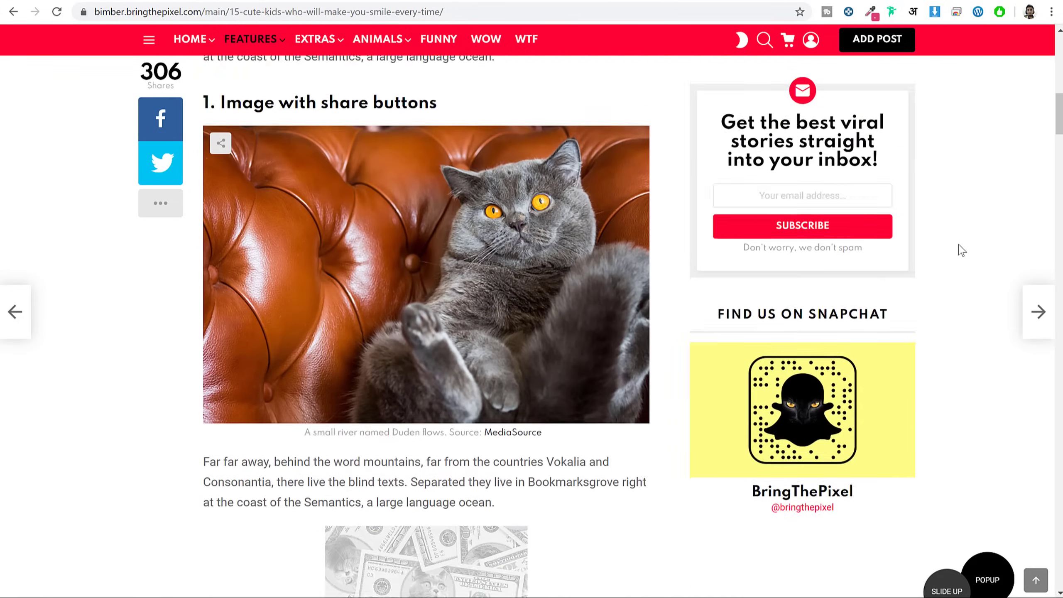
pyautogui.scroll(6, 964, 246)
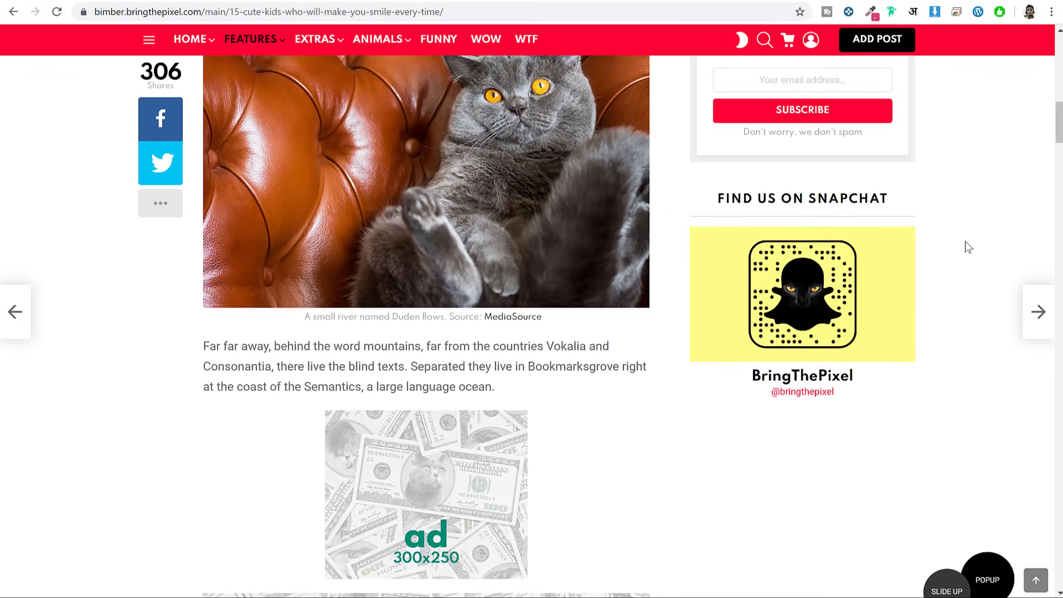
pyautogui.scroll(-5, 966, 245)
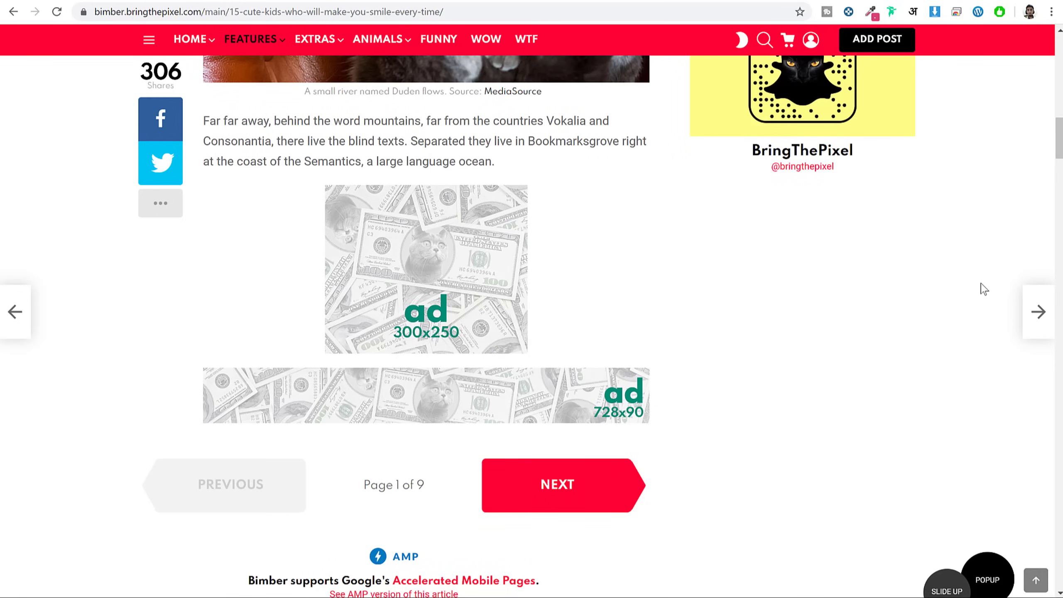
pyautogui.scroll(7, 984, 289)
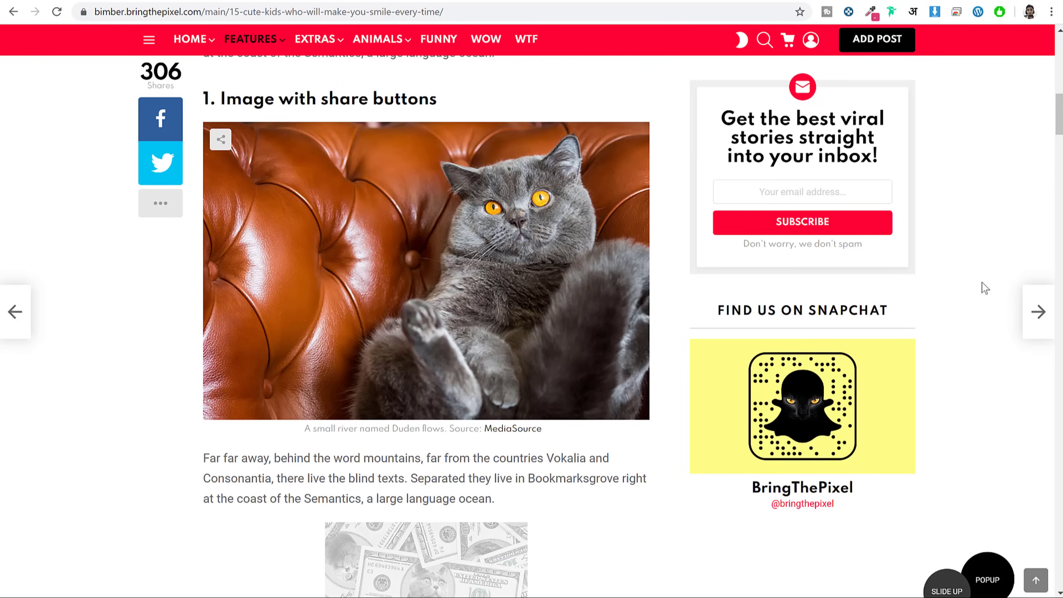
pyautogui.scroll(4, 969, 305)
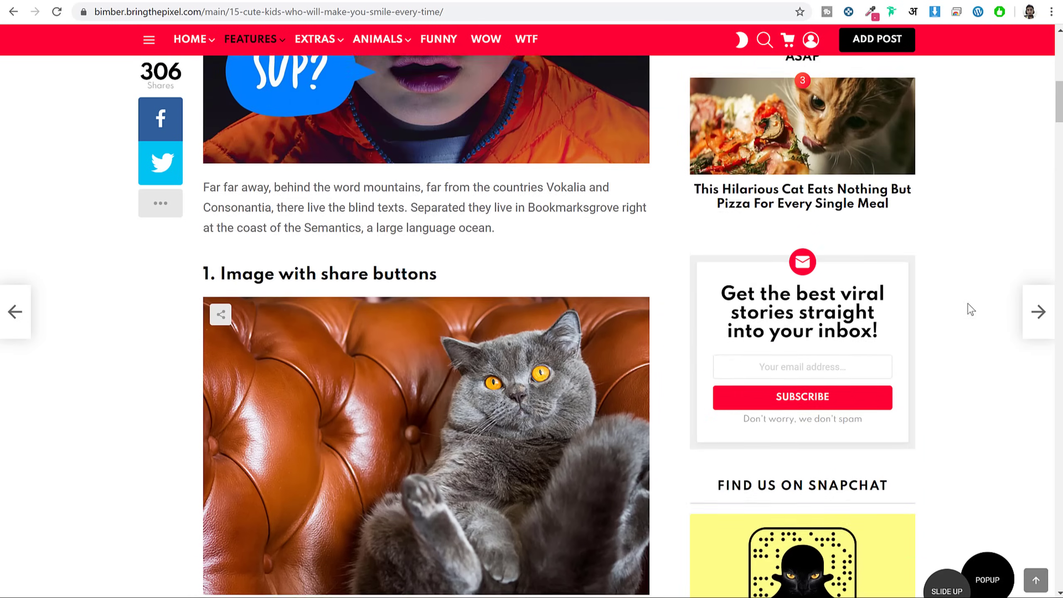
pyautogui.scroll(-3, 969, 308)
pyautogui.scroll(-10, 970, 310)
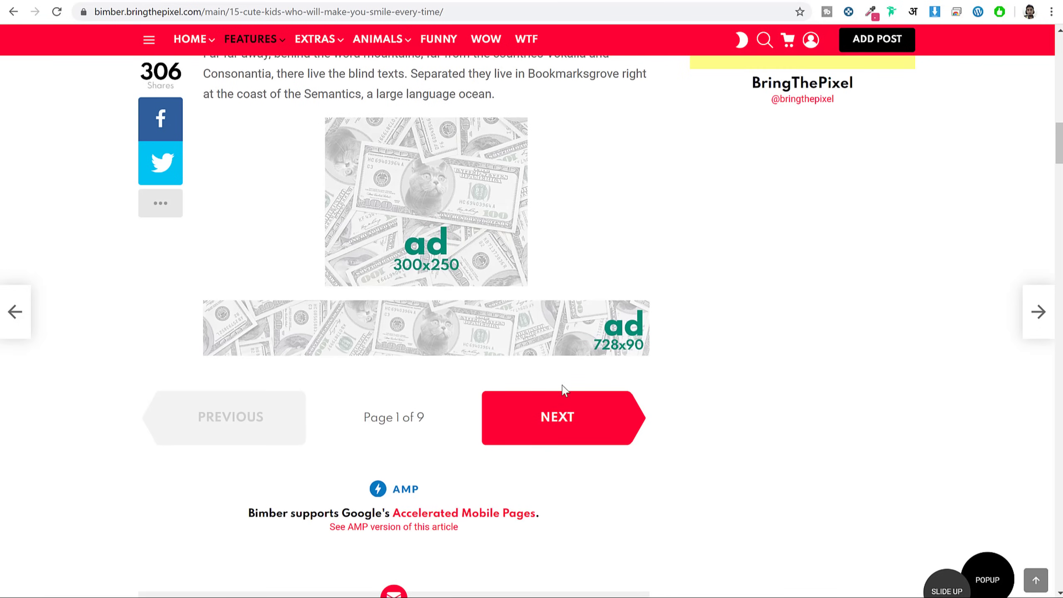
pyautogui.click(560, 404)
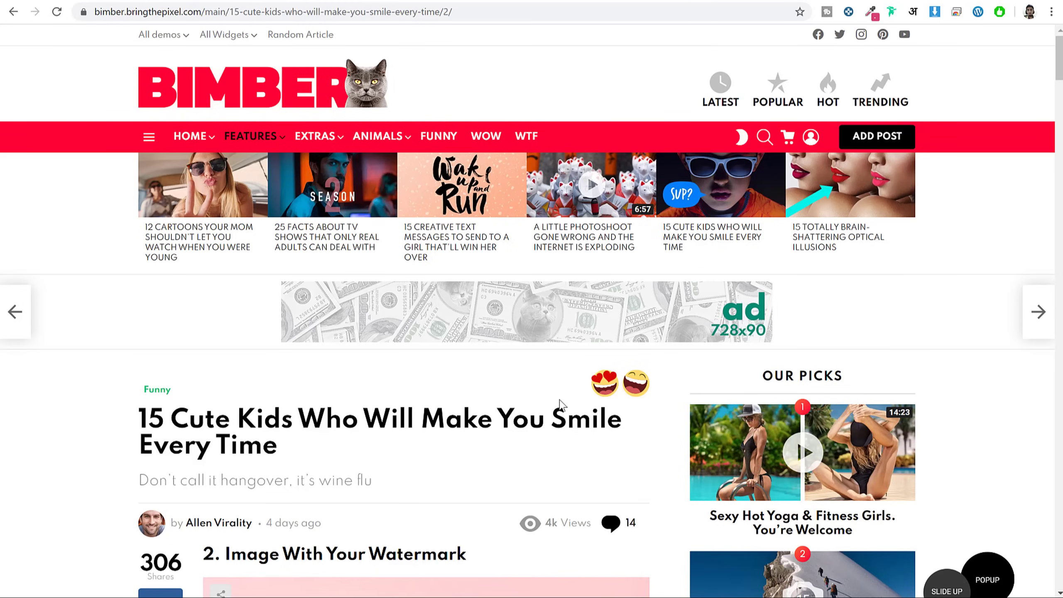
pyautogui.scroll(-10, 963, 439)
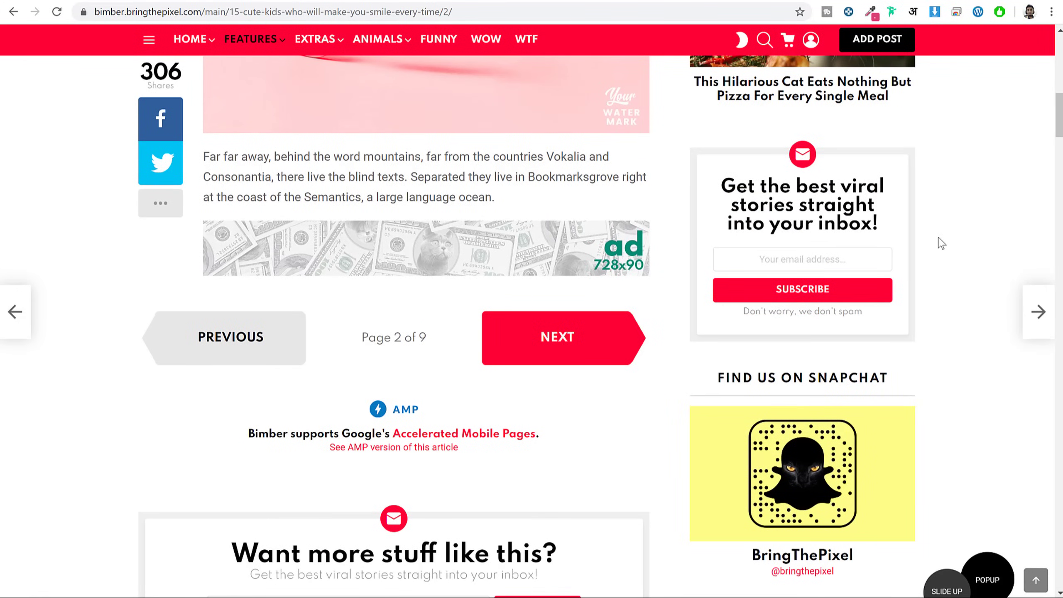
pyautogui.scroll(10, 934, 332)
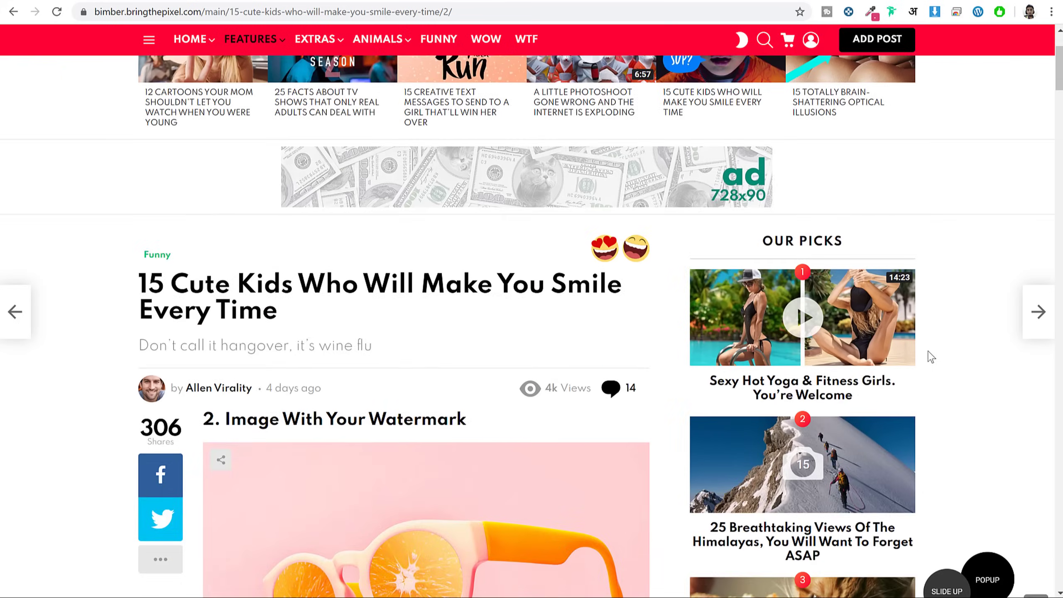
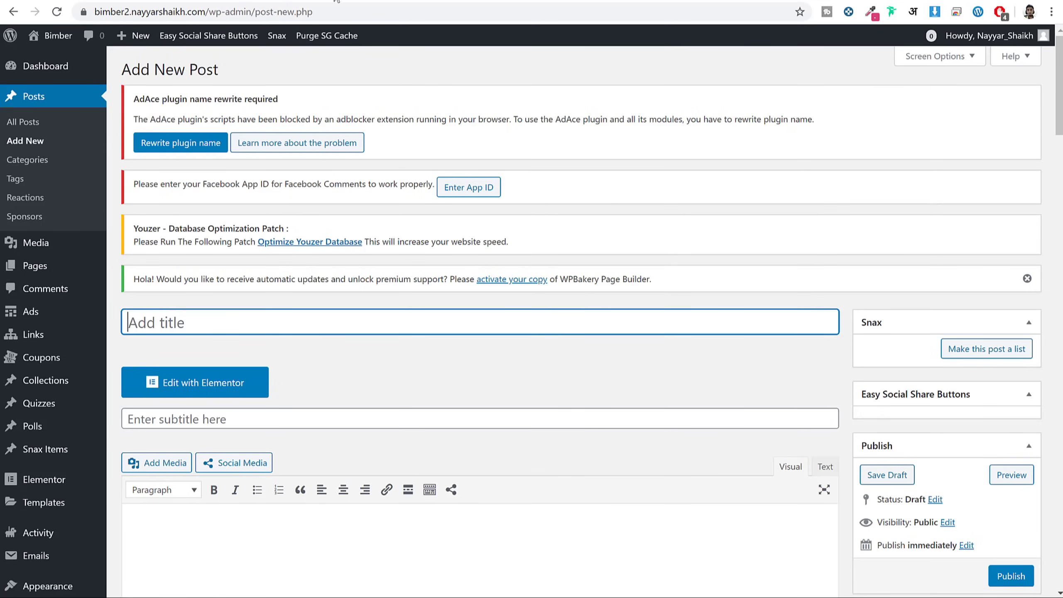
# Step: Paste the demo's title '15 Cute Kids Who Will Make You Smile Every Time' and its subtitle into the new post
pyautogui.scroll(-3, 453, 275)
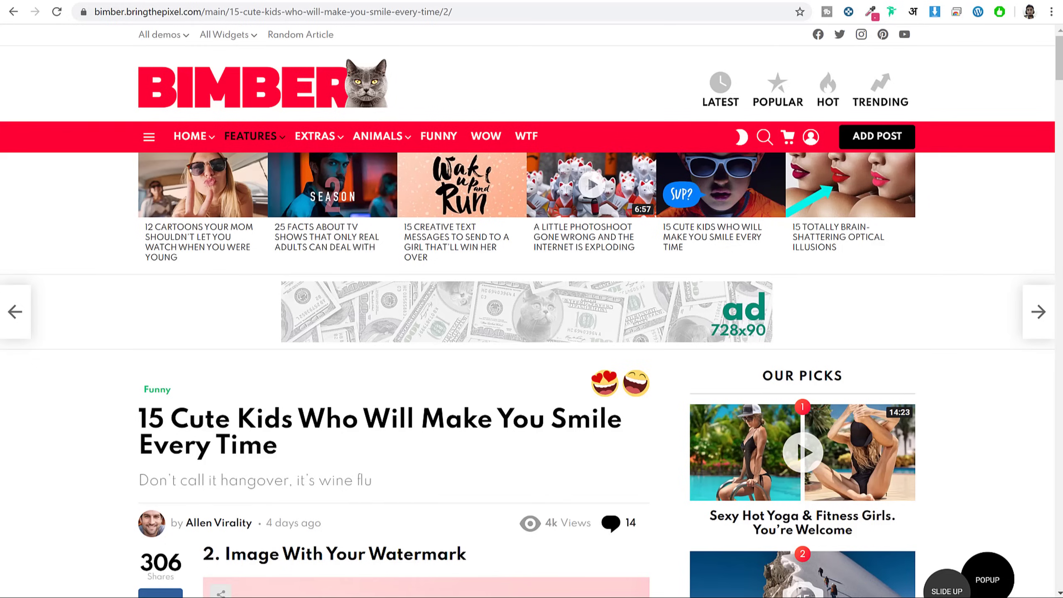
pyautogui.tripleClick(228, 420)
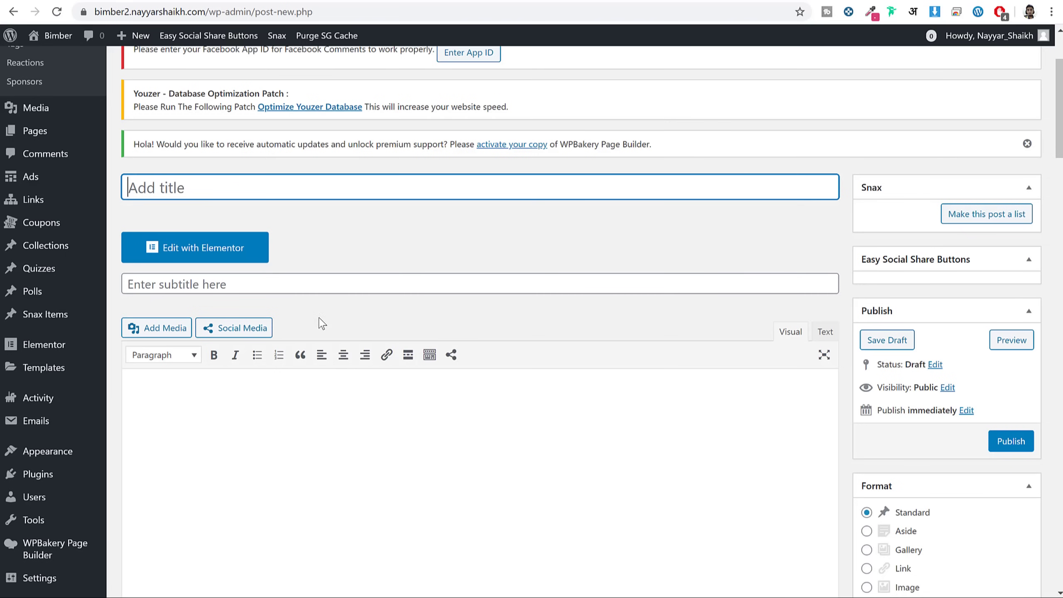
pyautogui.write('15 Cute Kids Who Will Make You Smile Every Time')
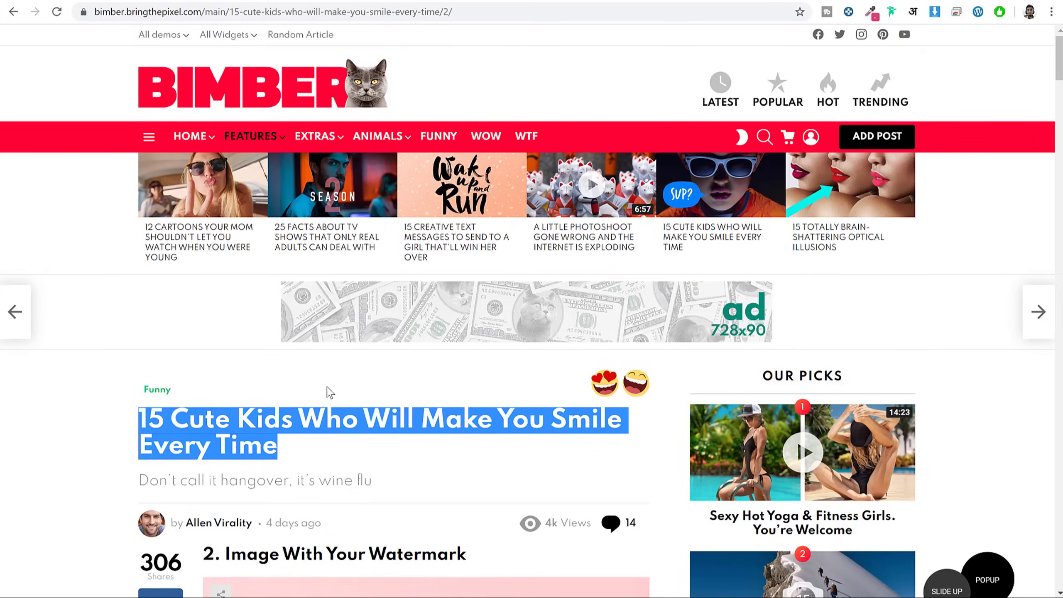
pyautogui.scroll(-1, 276, 495)
pyautogui.tripleClick(295, 416)
pyautogui.hotkey('ctrl', 'c')
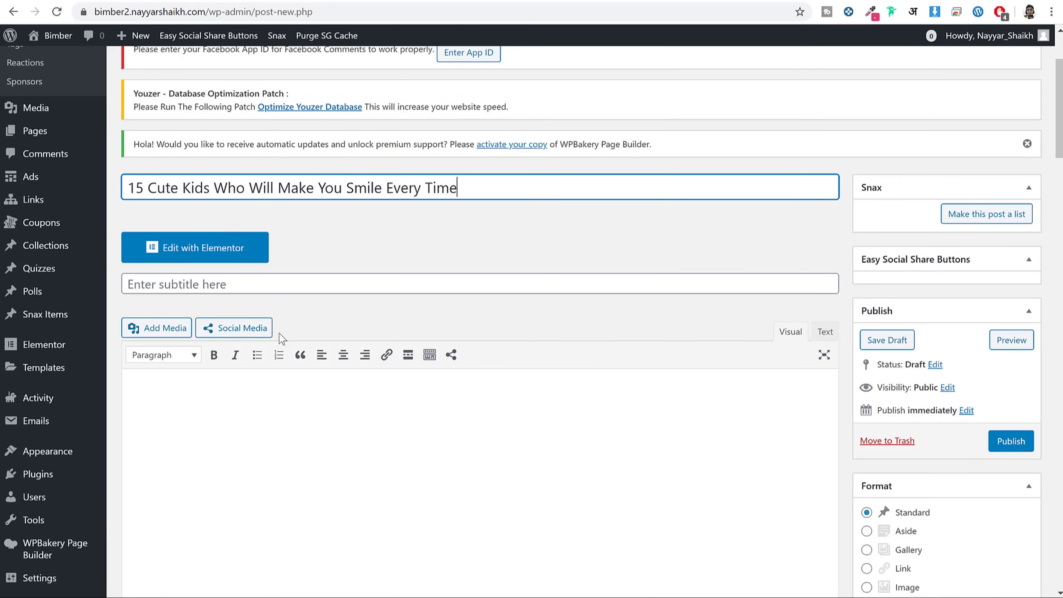
pyautogui.click(287, 283)
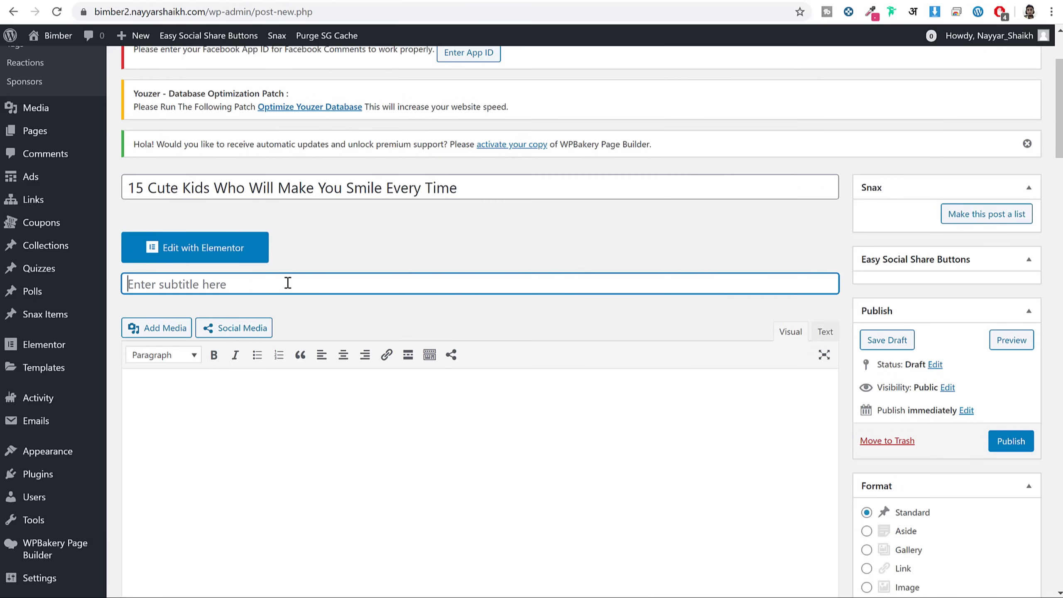
pyautogui.hotkey('ctrl', 'v')
pyautogui.click(477, 548)
# Step: Go to the All Posts list
pyautogui.scroll(-5, 464, 321)
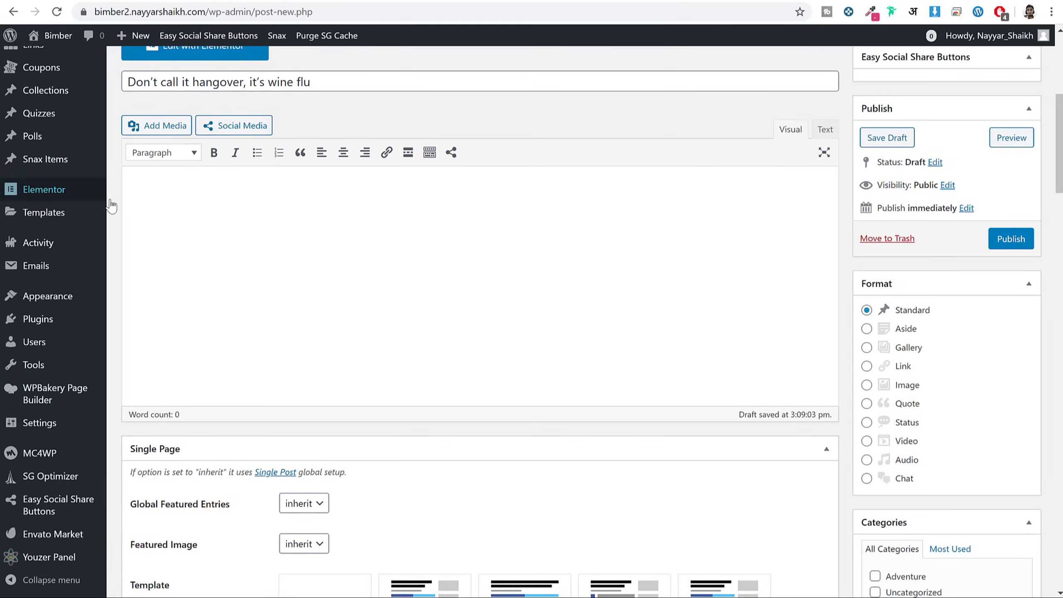
pyautogui.scroll(8, 108, 202)
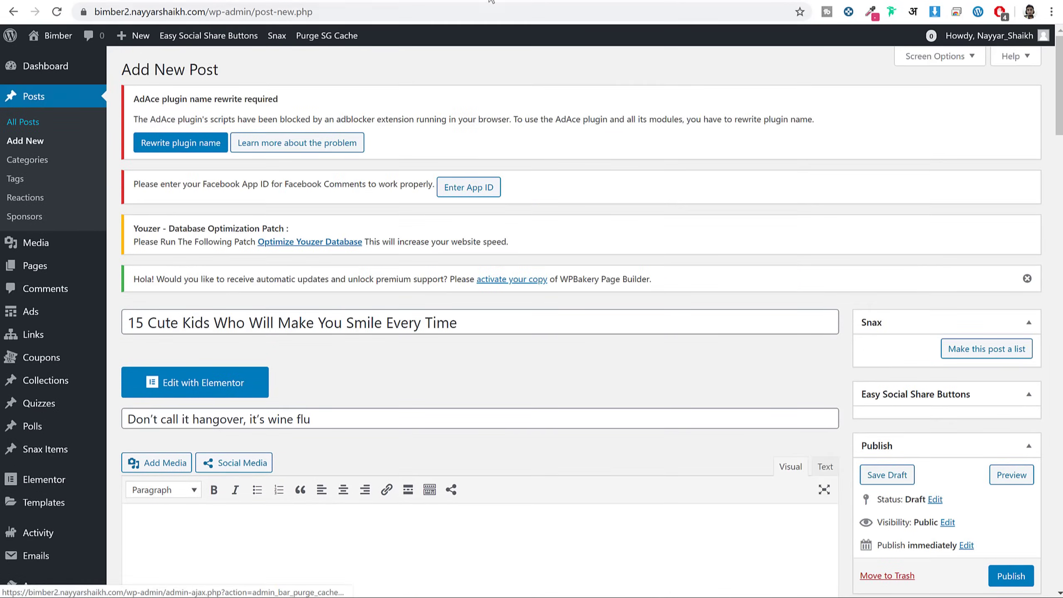
pyautogui.click(44, 122)
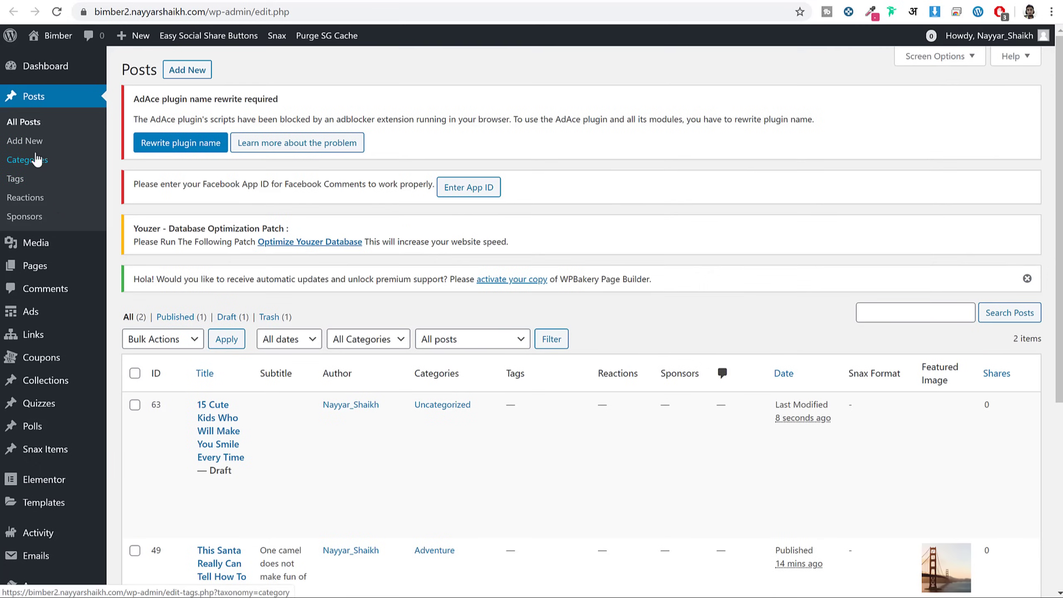
# Step: Copy all content from the Santa hangover post and paste it into the new post's body
pyautogui.scroll(-4, 322, 454)
pyautogui.click(222, 387)
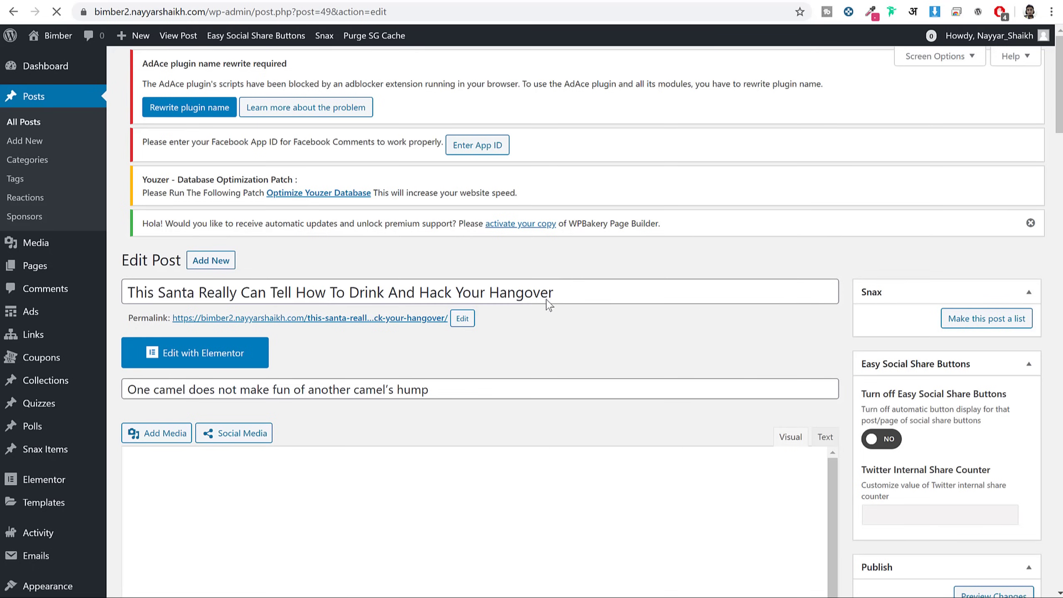
pyautogui.scroll(-5, 553, 302)
pyautogui.scroll(-3, 553, 301)
pyautogui.click(375, 242)
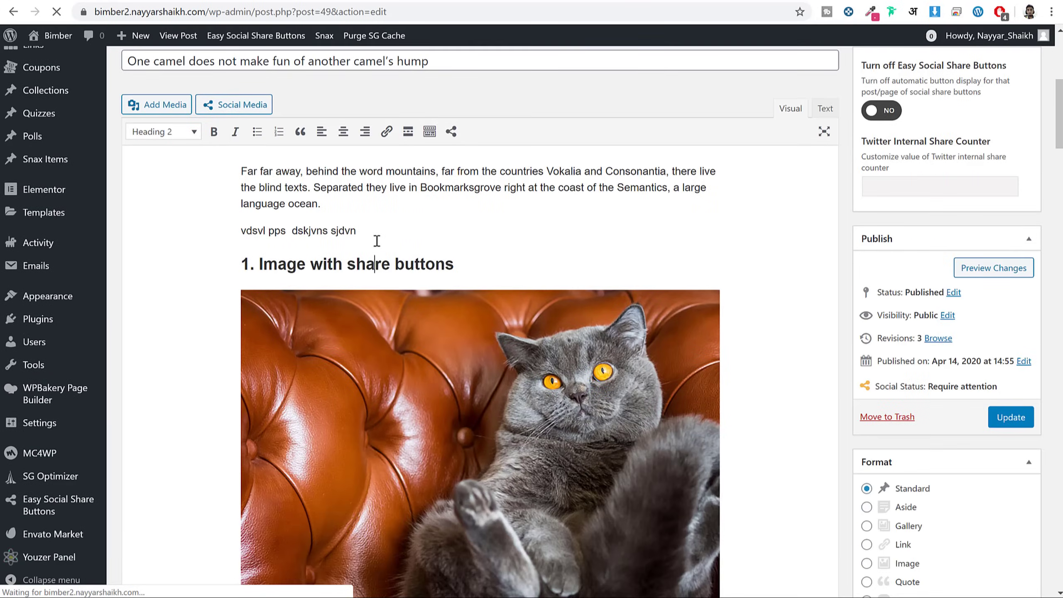
pyautogui.hotkey('ctrl', 'a')
pyautogui.scroll(-5, 456, 282)
pyautogui.scroll(-4, 456, 282)
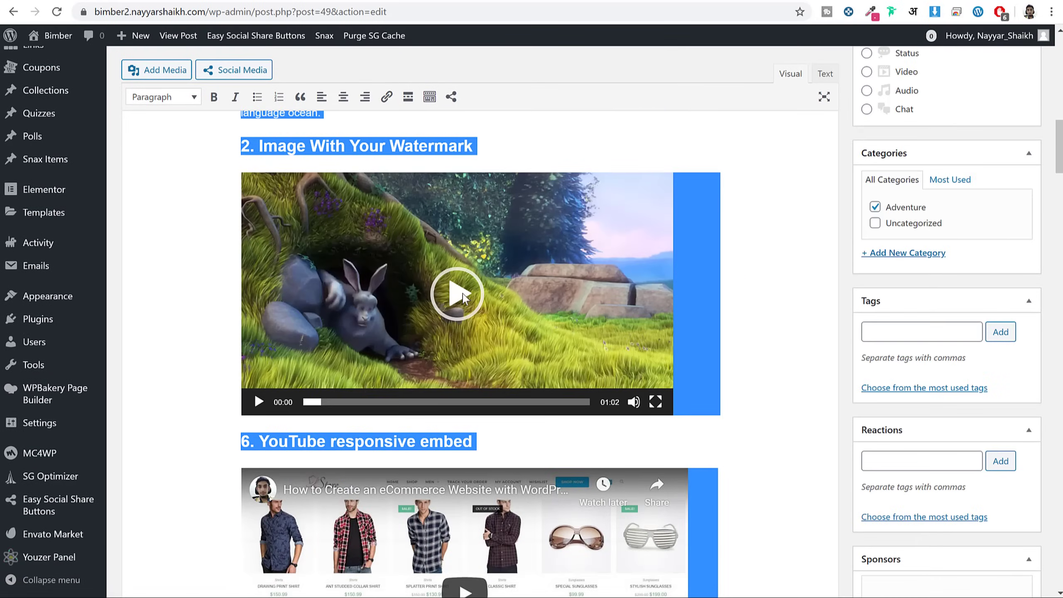
pyautogui.scroll(5, 469, 269)
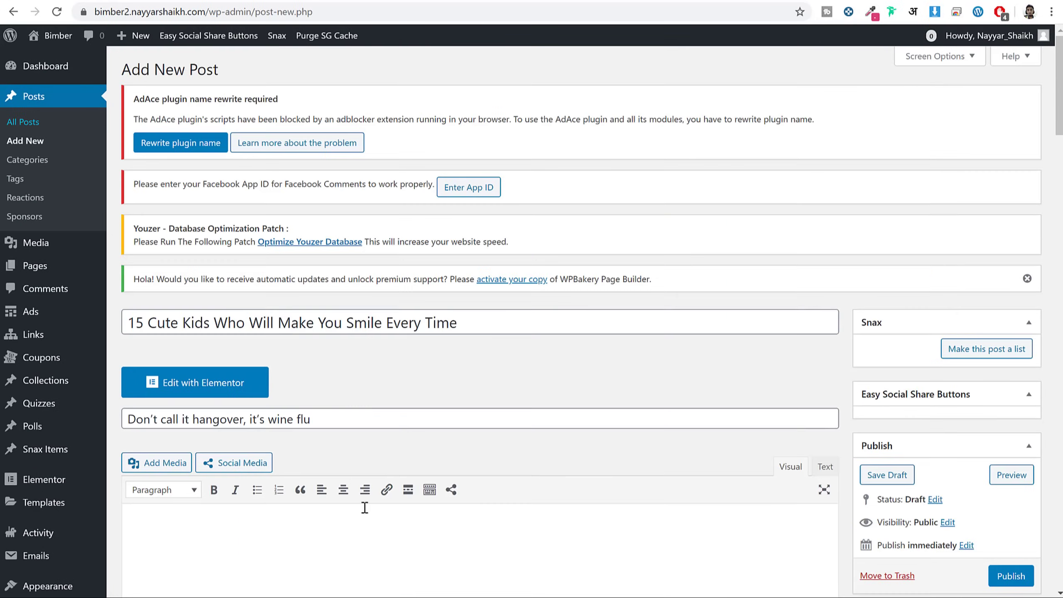
pyautogui.scroll(-5, 433, 399)
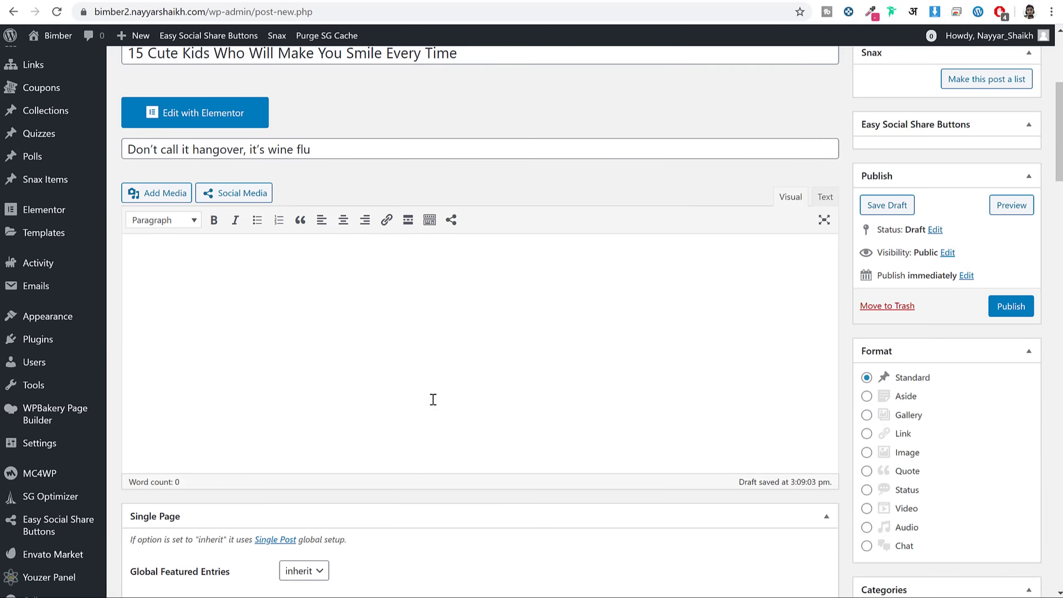
pyautogui.hotkey('ctrl', 'v')
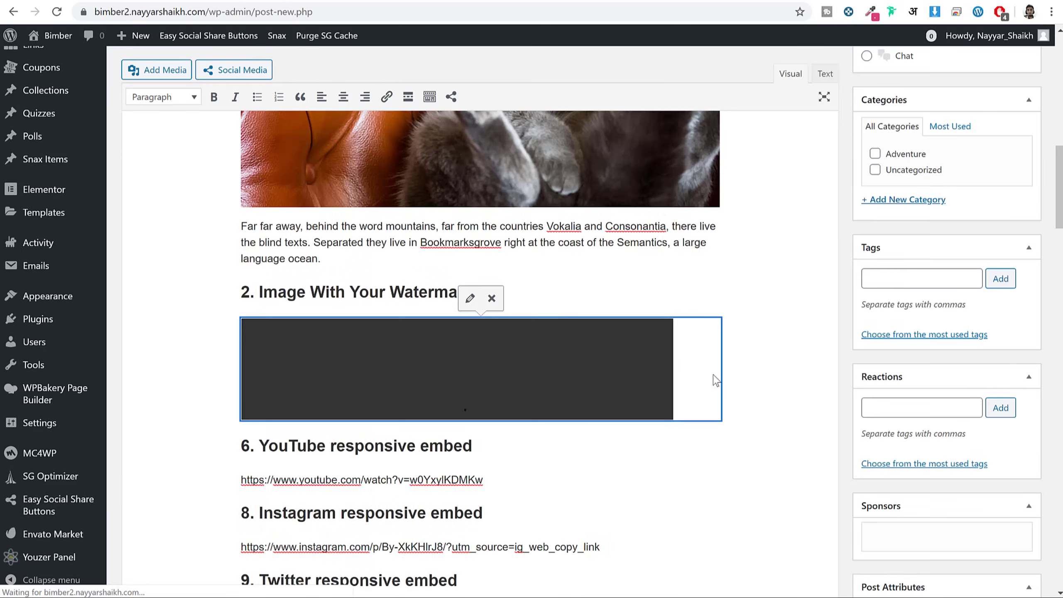
# Step: Tidy the paragraph ending 'language ocean.', removing the blank line before '2. Image With Your Watermark'
pyautogui.scroll(-5, 792, 375)
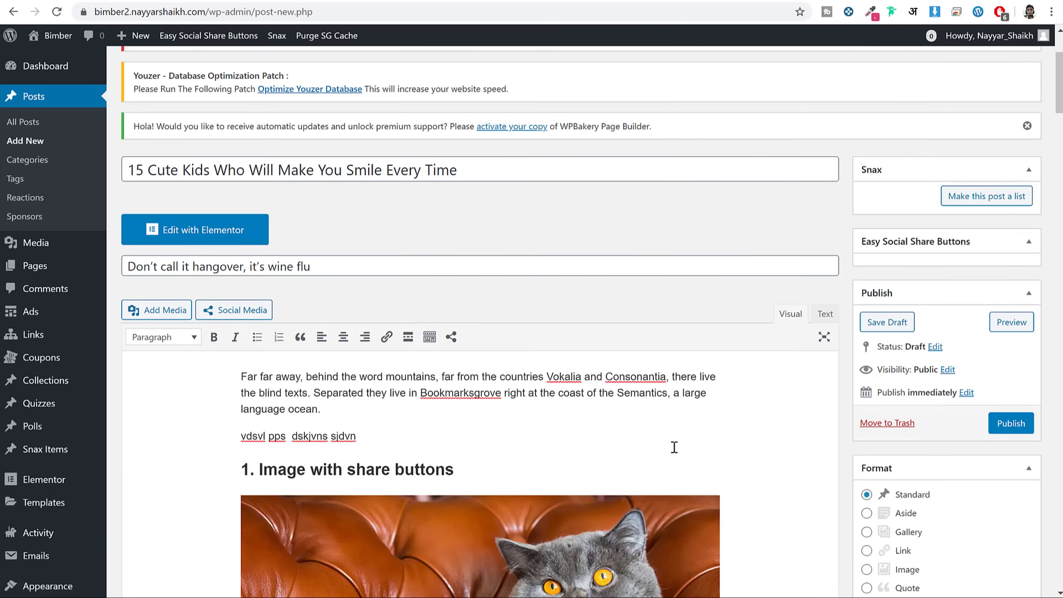
pyautogui.scroll(-8, 779, 413)
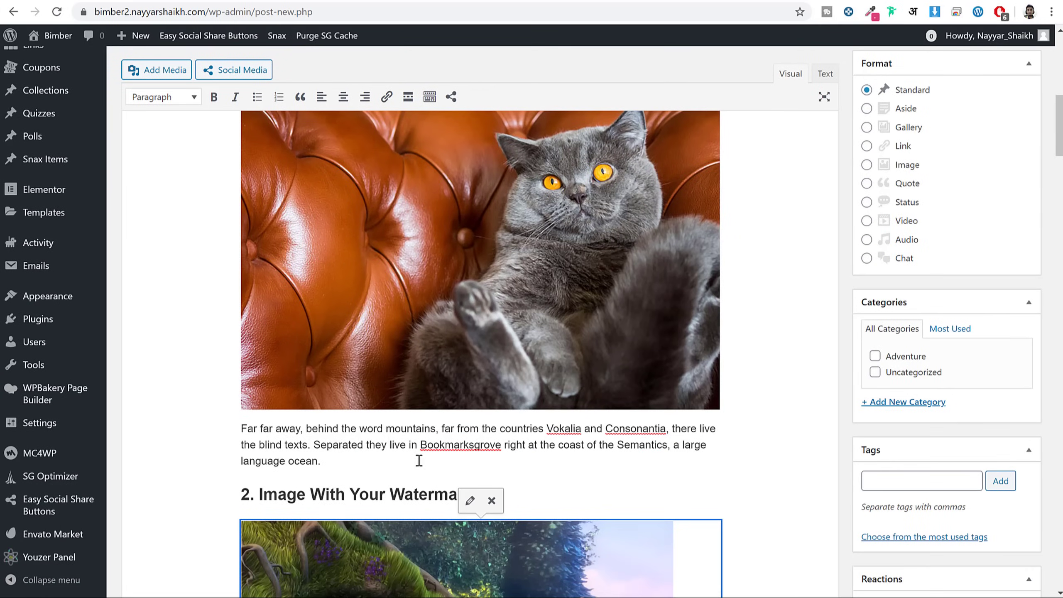
pyautogui.click(444, 466)
pyautogui.press('Return')
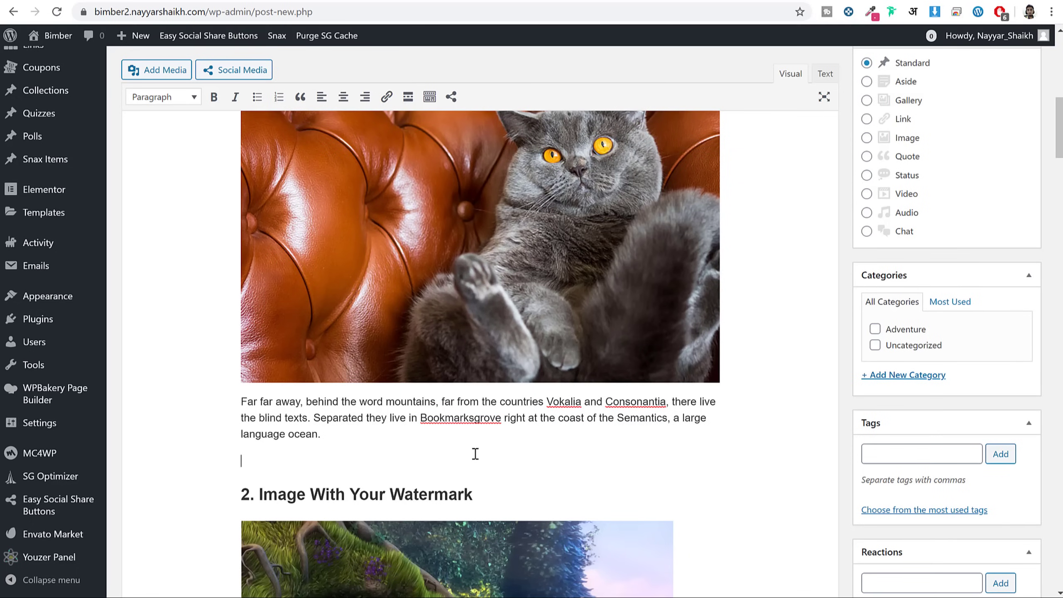
pyautogui.press('BackSpace')
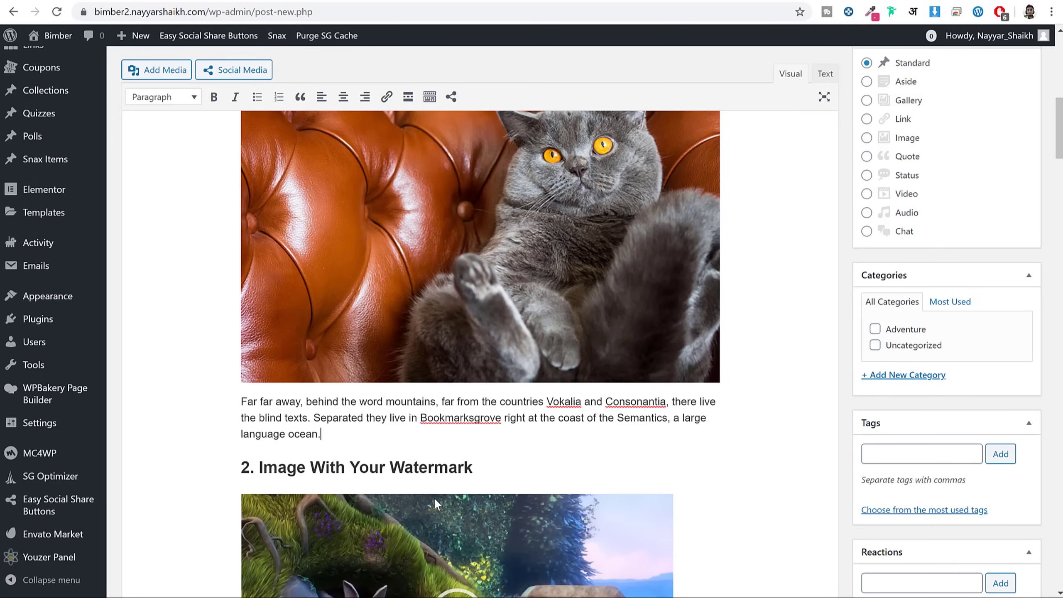
pyautogui.moveTo(338, 433); pyautogui.dragTo(240, 400)
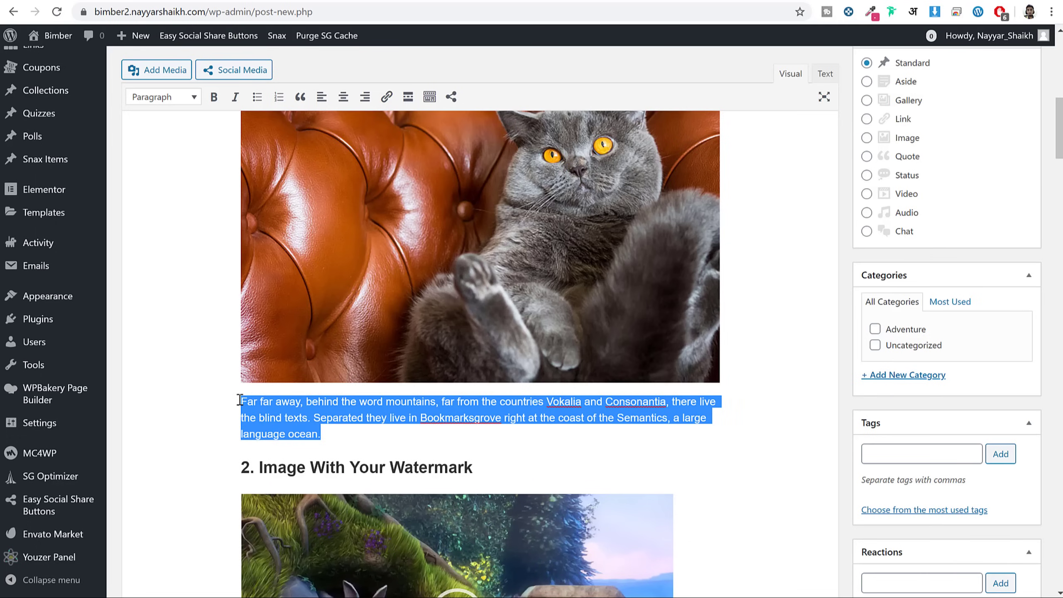
pyautogui.click(265, 410)
pyautogui.moveTo(337, 434); pyautogui.dragTo(235, 399)
pyautogui.click(312, 433)
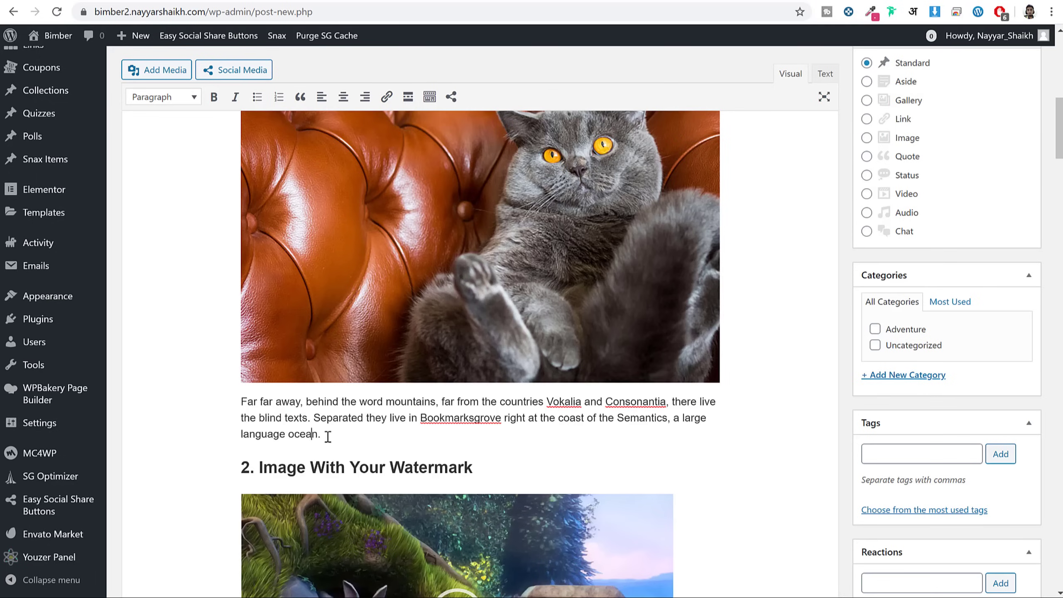
pyautogui.moveTo(327, 436); pyautogui.dragTo(242, 420)
pyautogui.click(620, 439)
# Step: In the HTML view, add a page-break line after the 'large language ocean.' paragraph
pyautogui.click(826, 76)
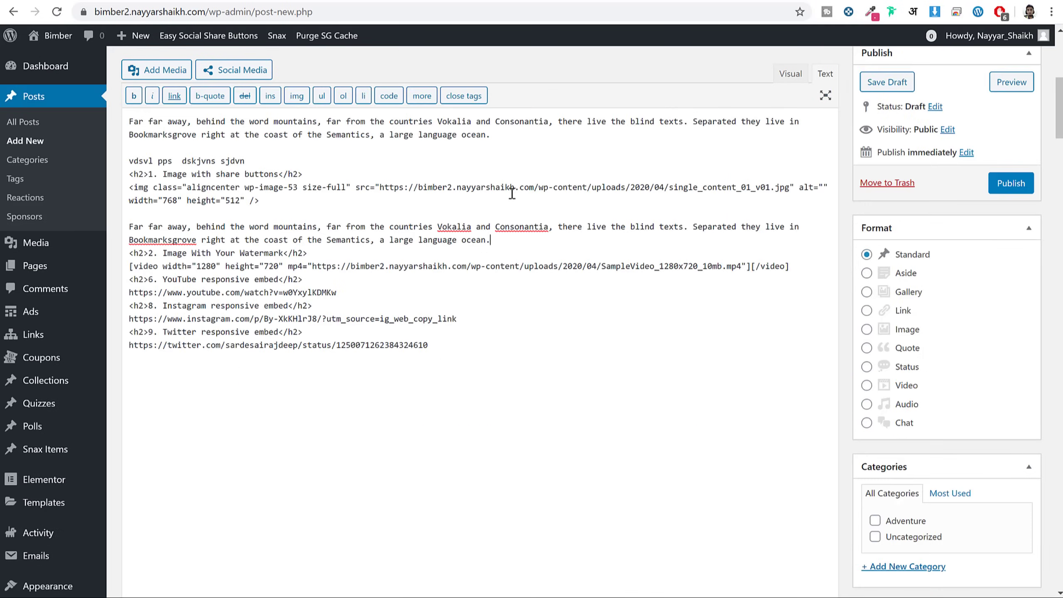
pyautogui.scroll(1, 430, 253)
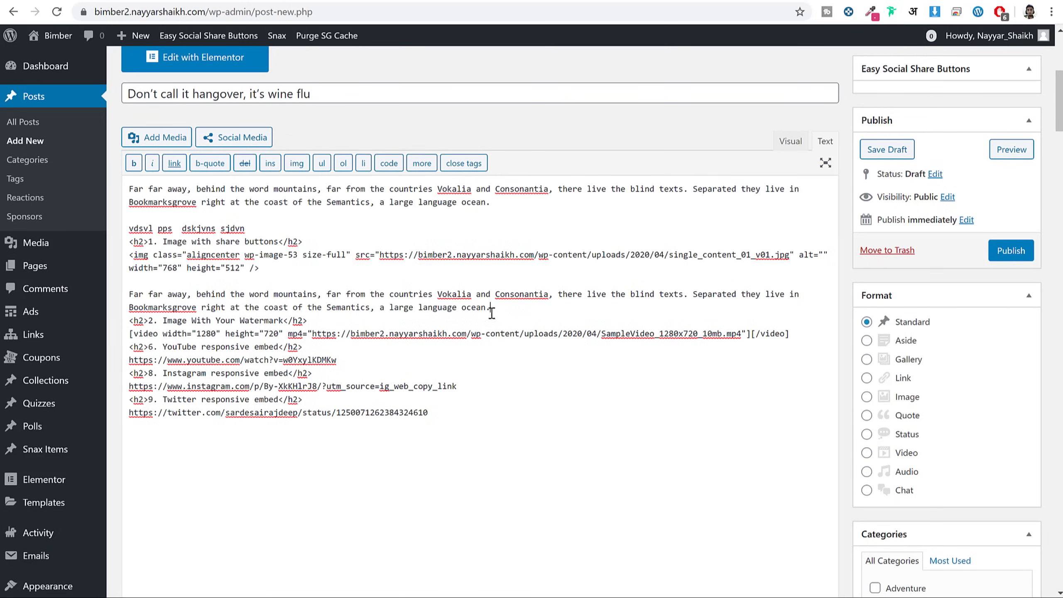
pyautogui.moveTo(492, 309); pyautogui.dragTo(391, 309)
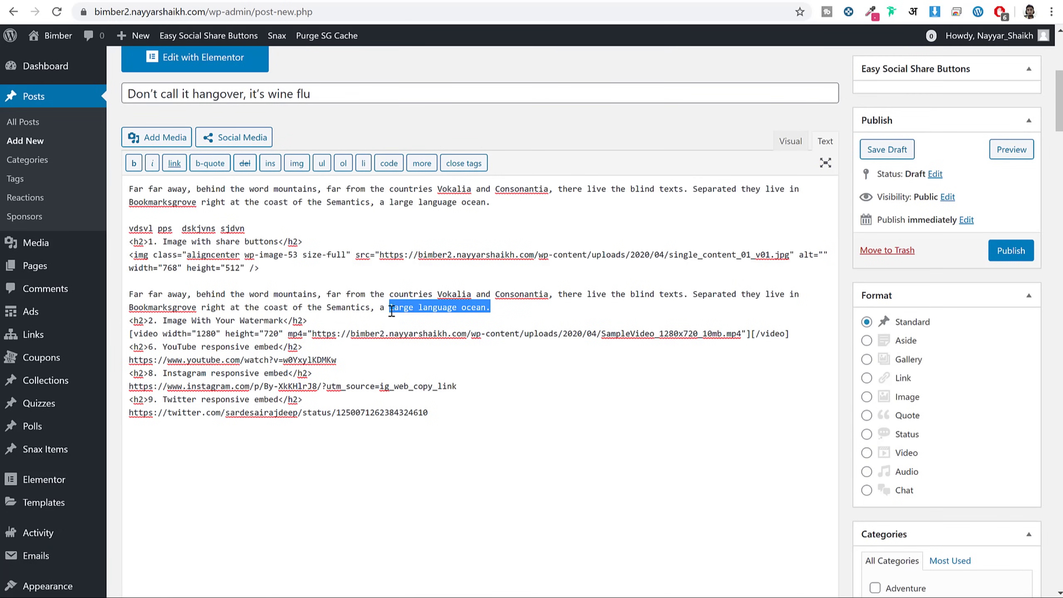
pyautogui.click(522, 309)
pyautogui.press('Return')
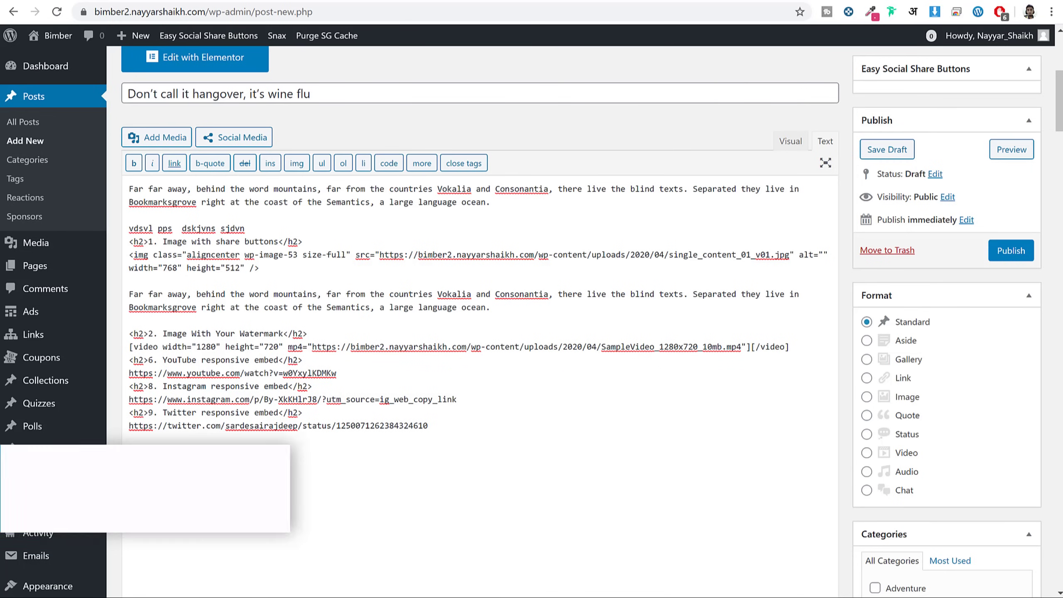
pyautogui.moveTo(235, 321); pyautogui.dragTo(128, 321)
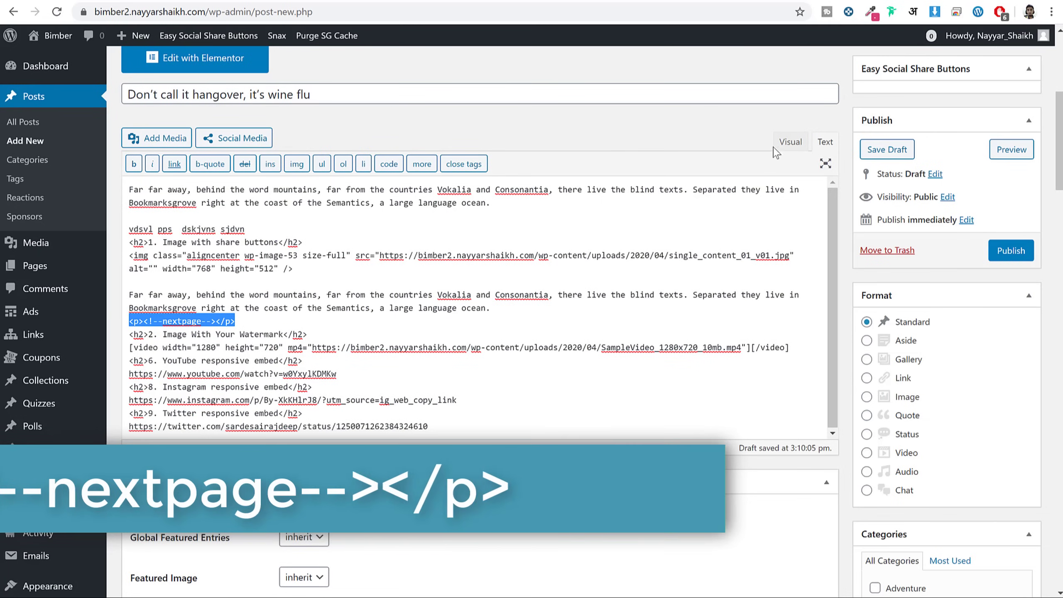
# Step: Check the page break's position in the visual editor
pyautogui.click(789, 142)
pyautogui.click(768, 315)
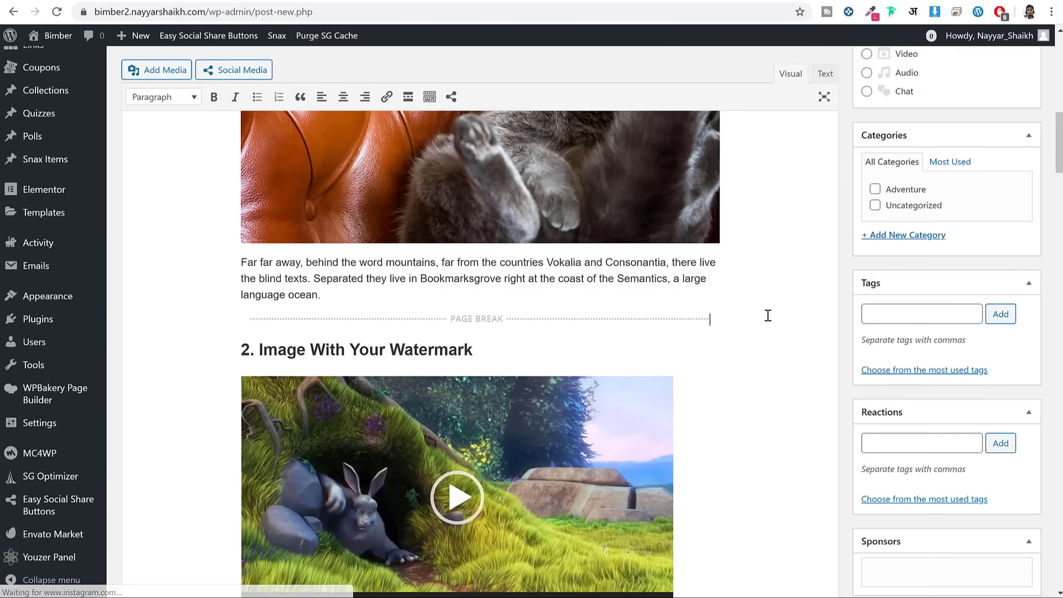
pyautogui.click(667, 353)
pyautogui.scroll(-5, 667, 354)
pyautogui.scroll(3, 753, 307)
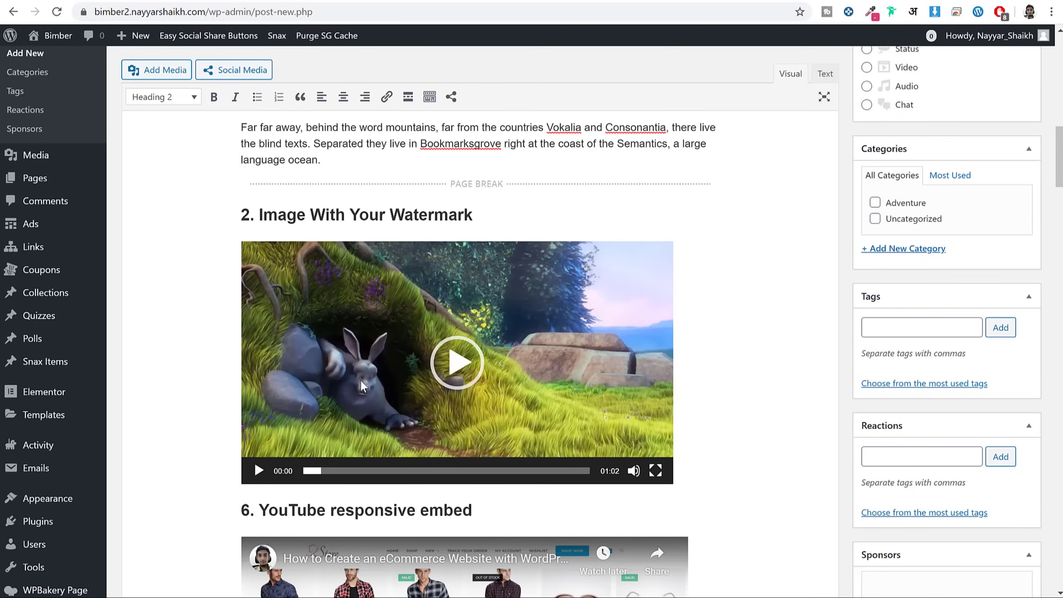
pyautogui.scroll(-8, 489, 374)
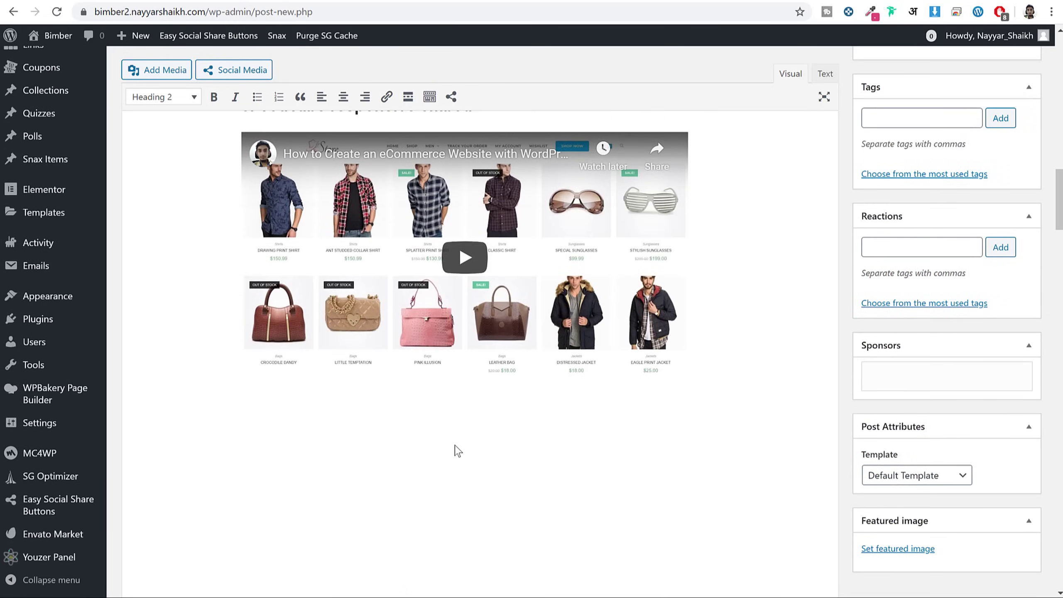
pyautogui.scroll(-10, 457, 451)
pyautogui.scroll(15, 518, 457)
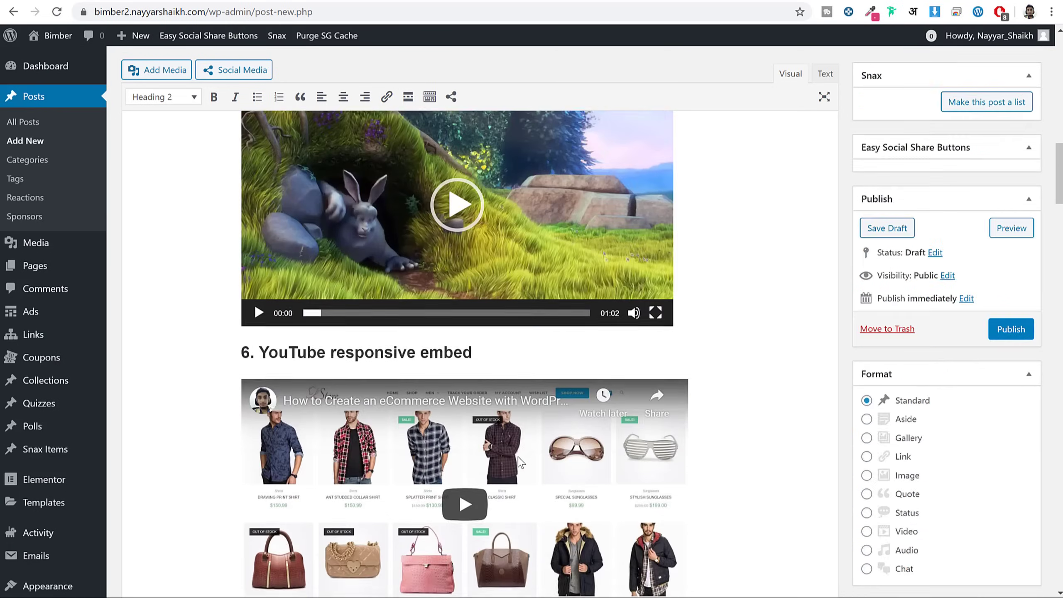
pyautogui.scroll(3, 520, 462)
# Step: Copy the <!--nextpage--> marker and add page breaks after the video, YouTube and Instagram links
pyautogui.click(825, 74)
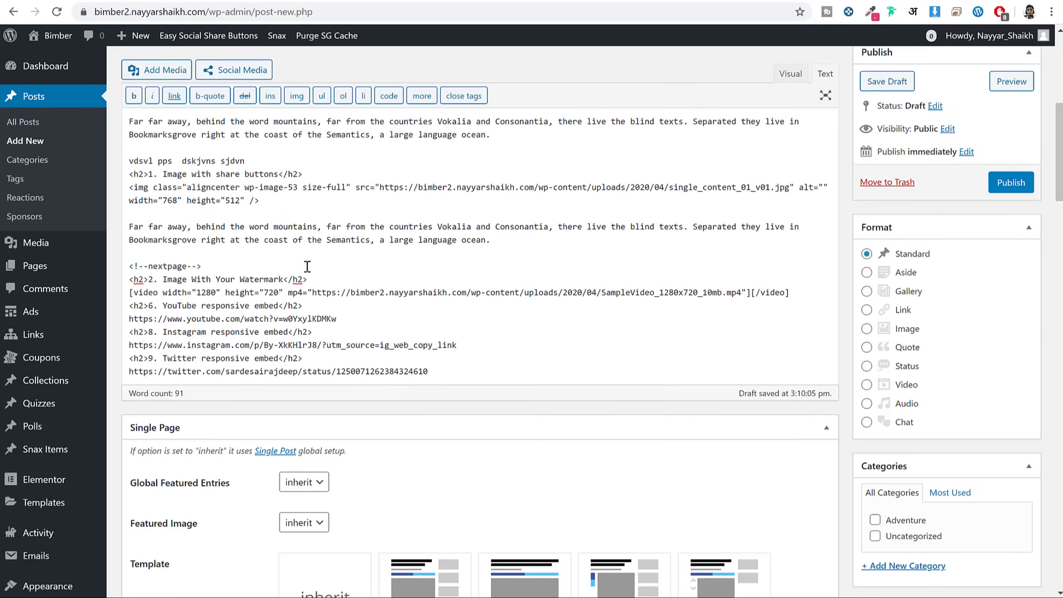
pyautogui.moveTo(306, 279); pyautogui.dragTo(129, 265)
pyautogui.click(226, 265)
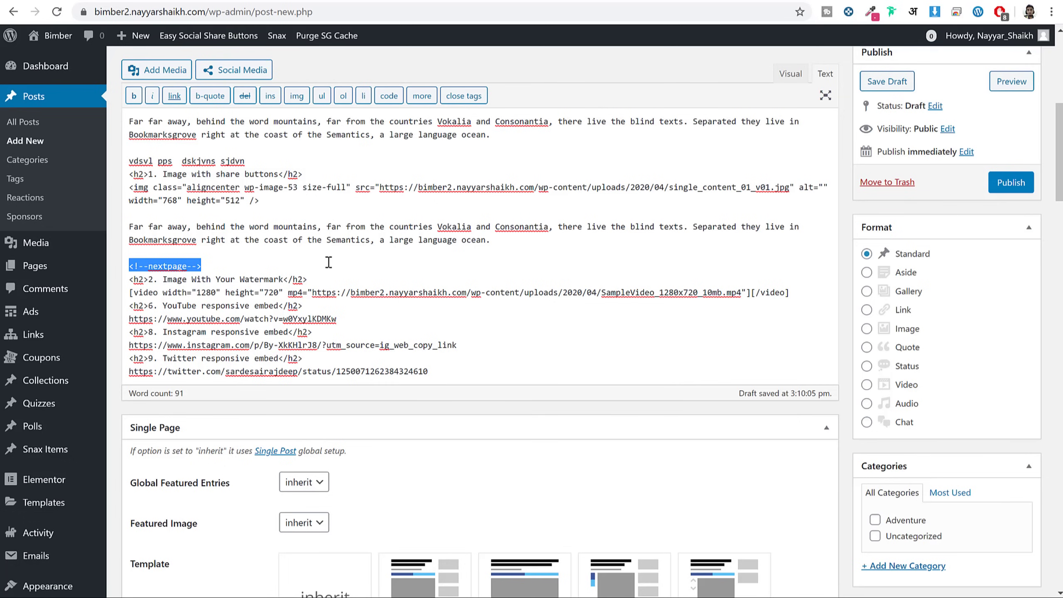
pyautogui.hotkey('ctrl', 'c')
pyautogui.click(818, 294)
pyautogui.press('Return')
pyautogui.hotkey('ctrl', 'v')
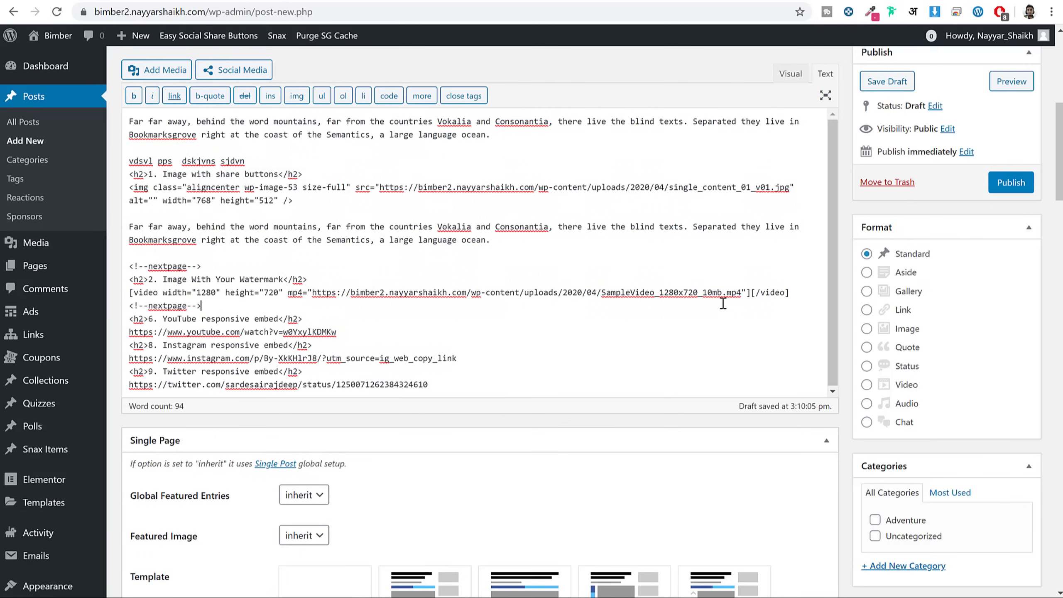
pyautogui.press('Return')
pyautogui.hotkey('ctrl', 'v')
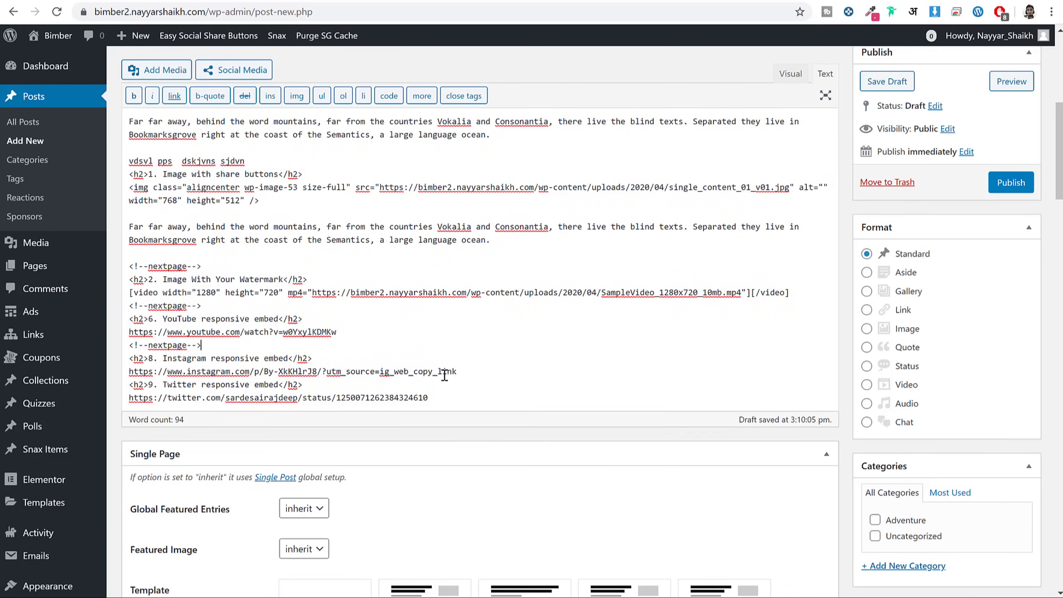
pyautogui.press('Return')
pyautogui.hotkey('ctrl', 'v')
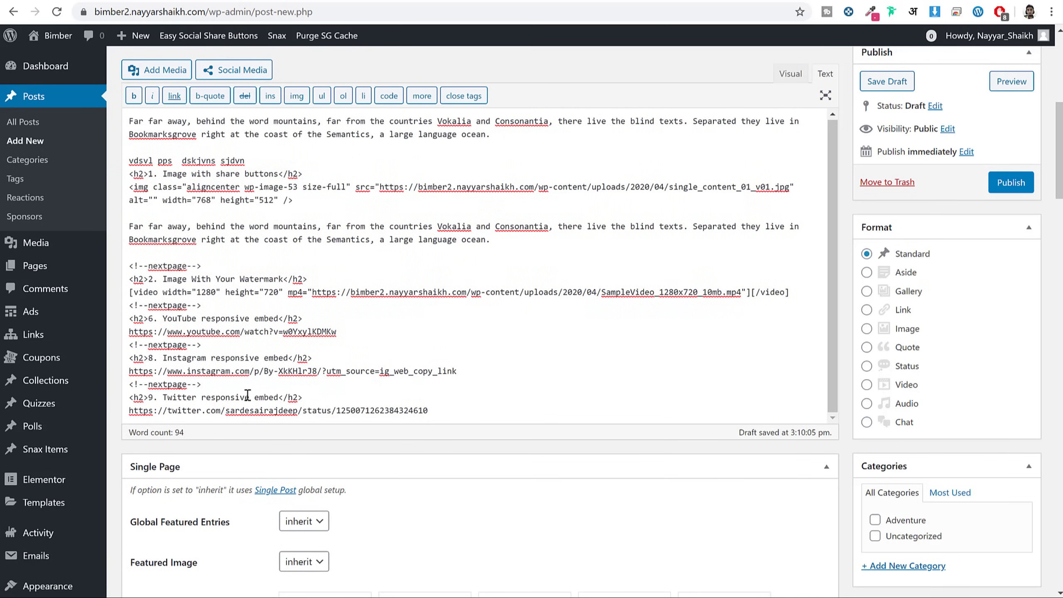
pyautogui.click(790, 73)
# Step: Create a new category named Funny for the post
pyautogui.scroll(5, 753, 293)
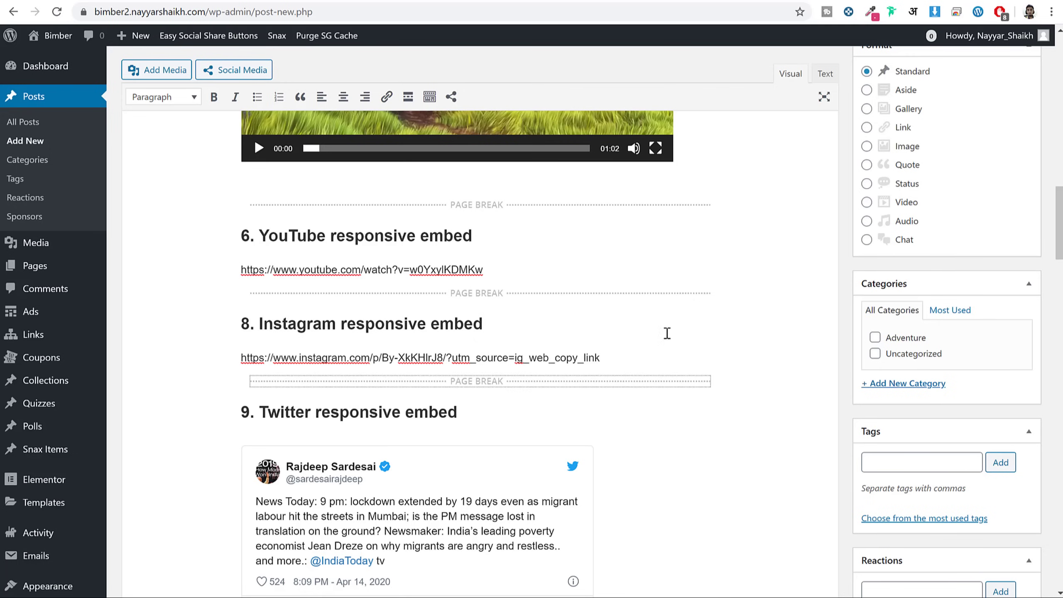
pyautogui.scroll(15, 678, 347)
pyautogui.scroll(-10, 723, 393)
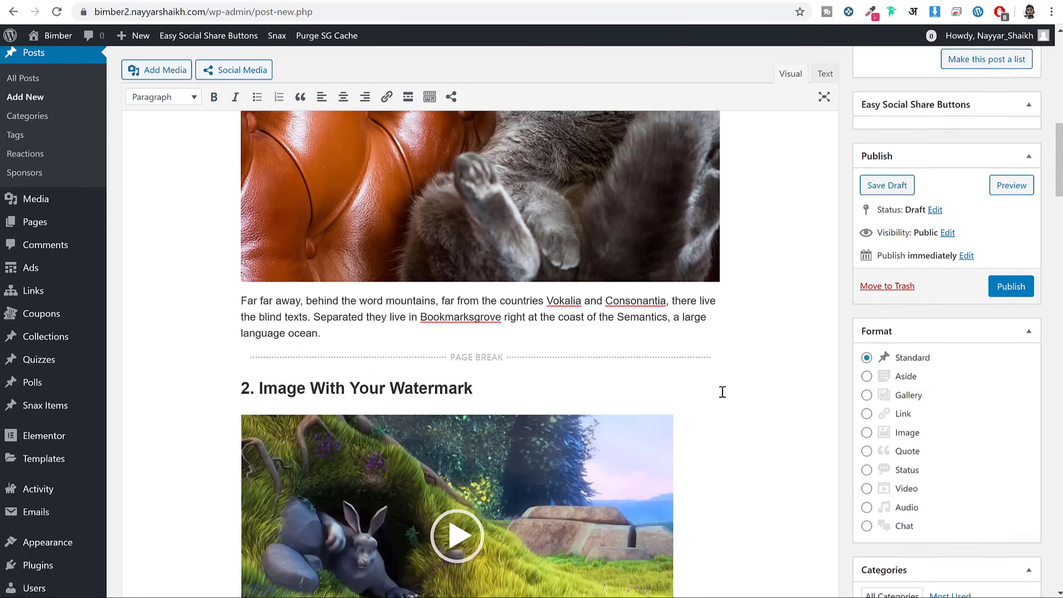
pyautogui.click(920, 241)
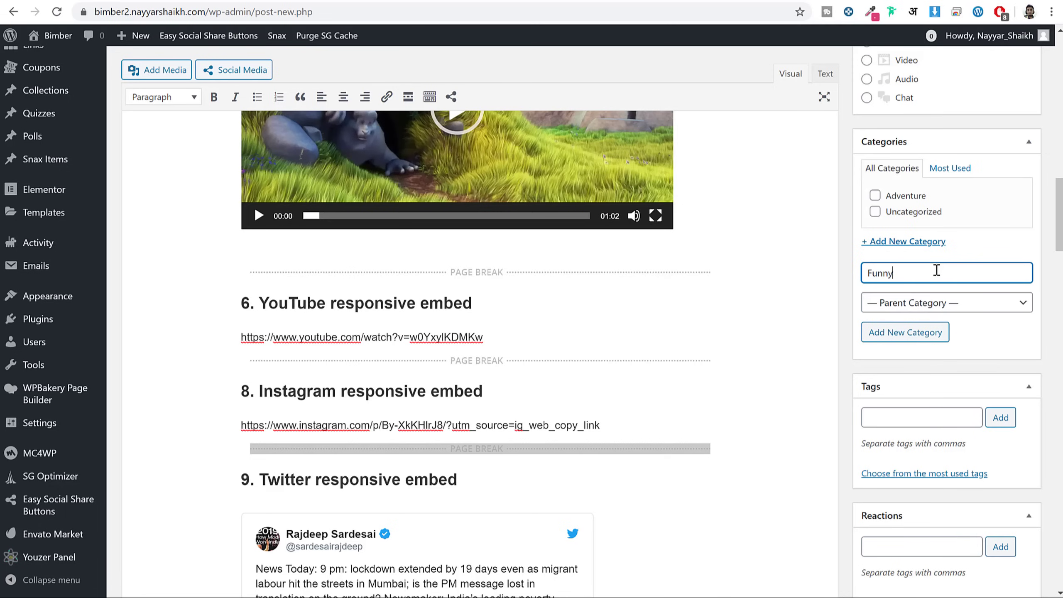
pyautogui.write('Funny')
pyautogui.click(904, 332)
# Step: Set the oranges photo as the post's featured image
pyautogui.scroll(-8, 997, 325)
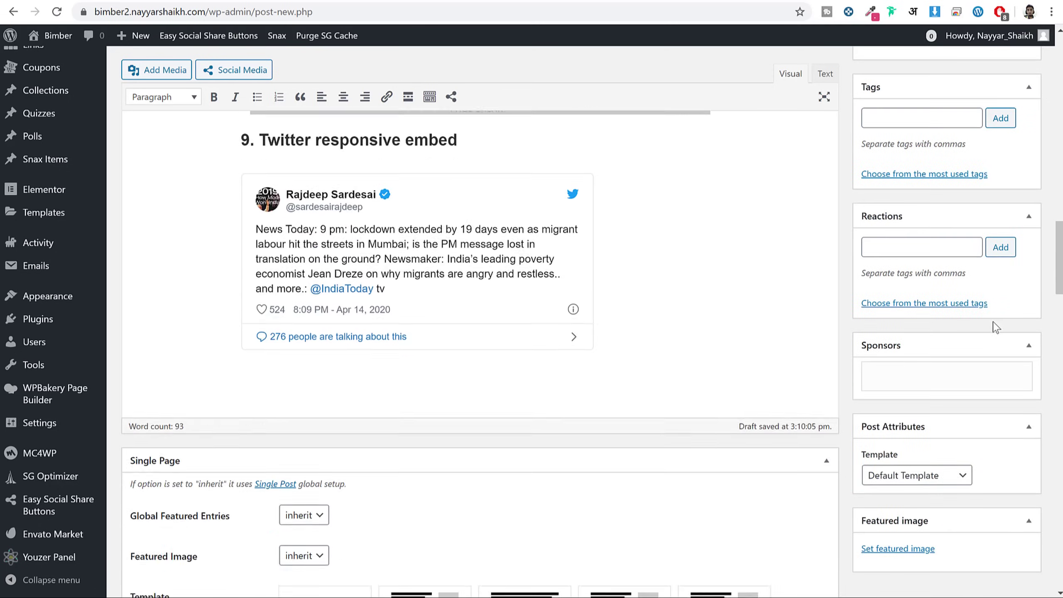
pyautogui.scroll(-5, 996, 327)
pyautogui.click(887, 549)
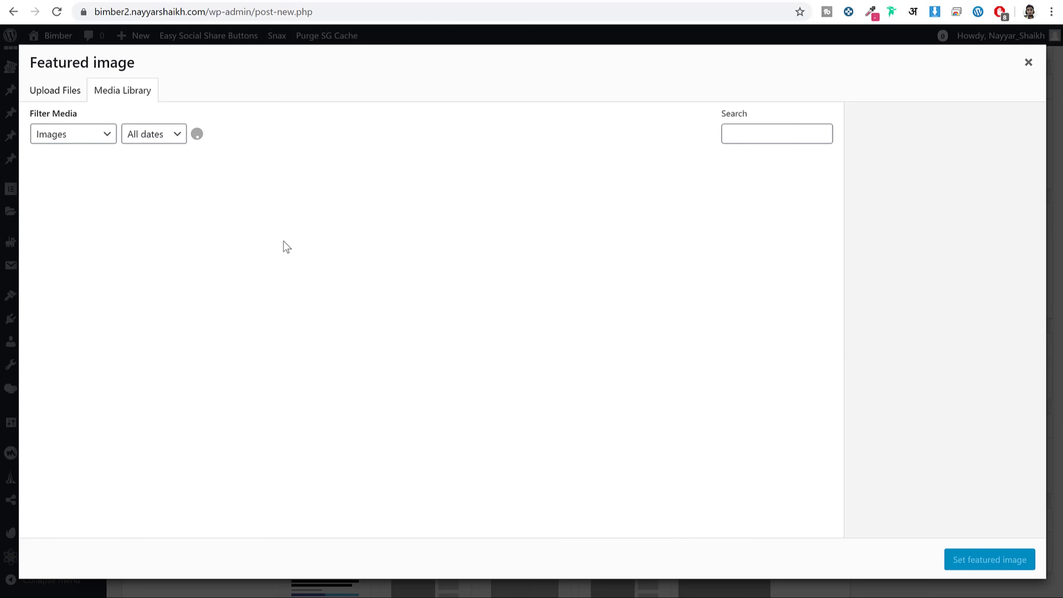
pyautogui.click(299, 176)
pyautogui.click(995, 560)
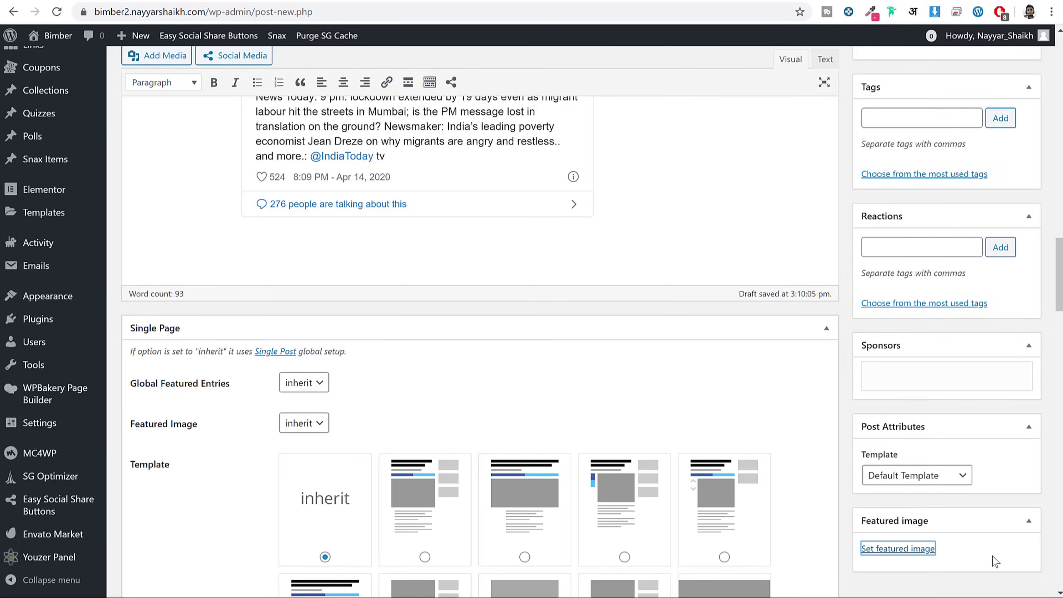
# Step: Pick the single-page template with a full-width featured image above the title
pyautogui.scroll(-6, 948, 409)
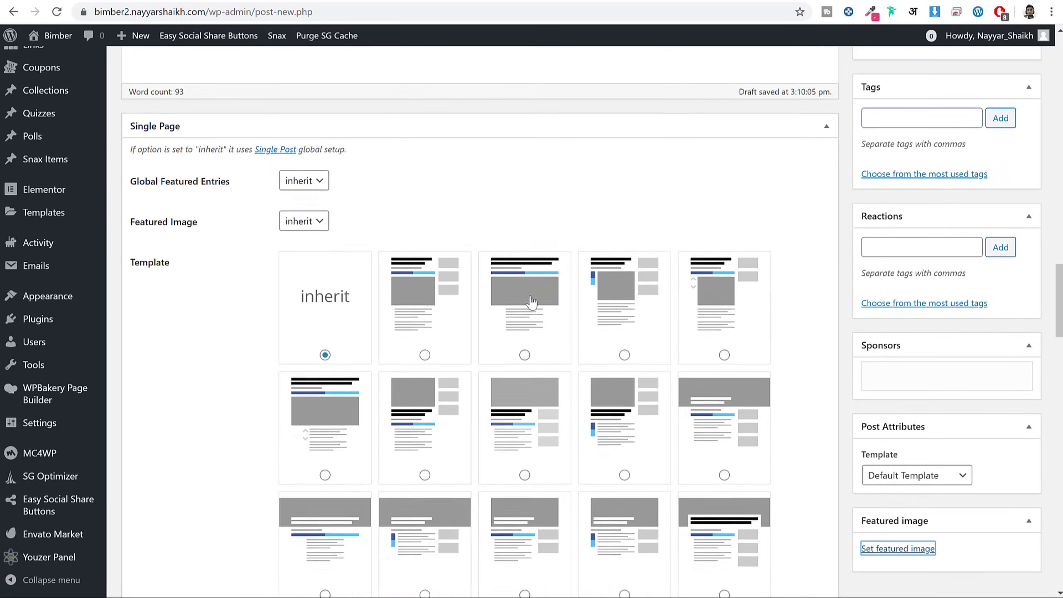
pyautogui.scroll(-3, 577, 289)
pyautogui.scroll(2, 611, 320)
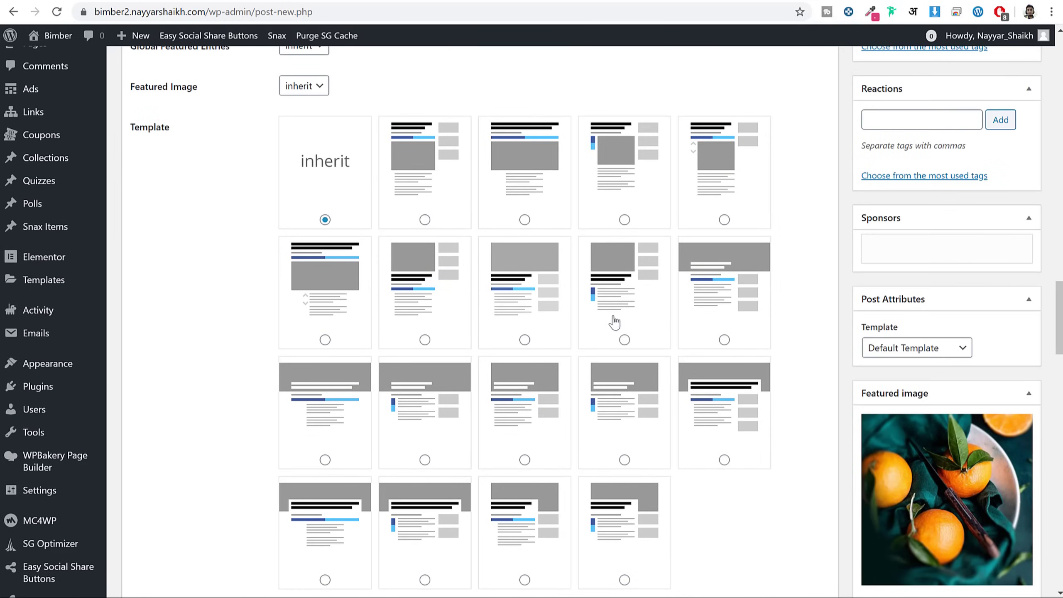
pyautogui.click(722, 272)
# Step: Enter fake counts of 500 votes, 125 reactions and 5450 views
pyautogui.scroll(-10, 794, 342)
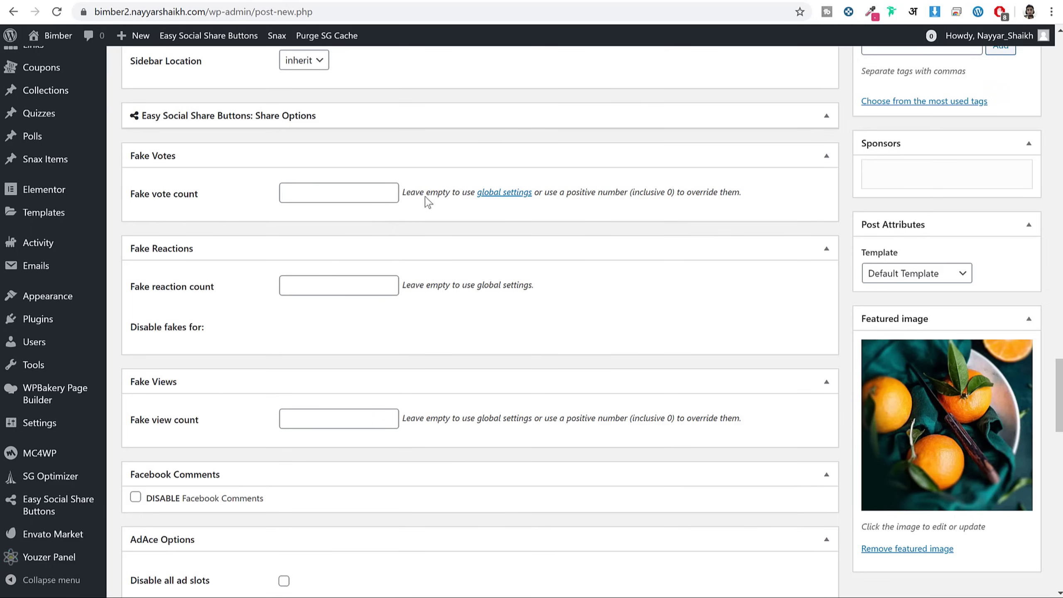
pyautogui.moveTo(199, 194); pyautogui.dragTo(169, 198)
pyautogui.click(168, 197)
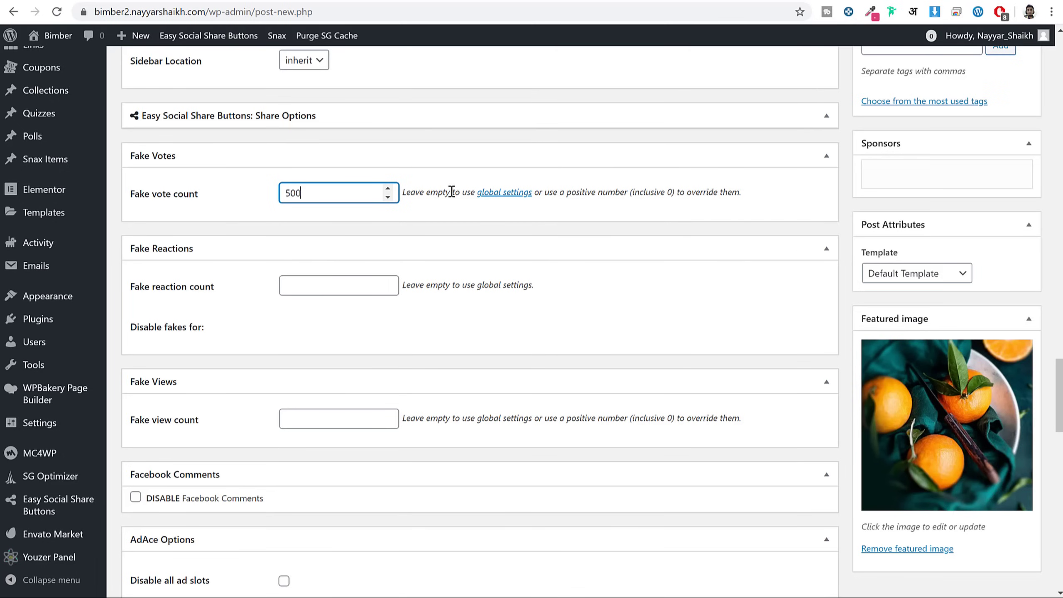
pyautogui.click(334, 292)
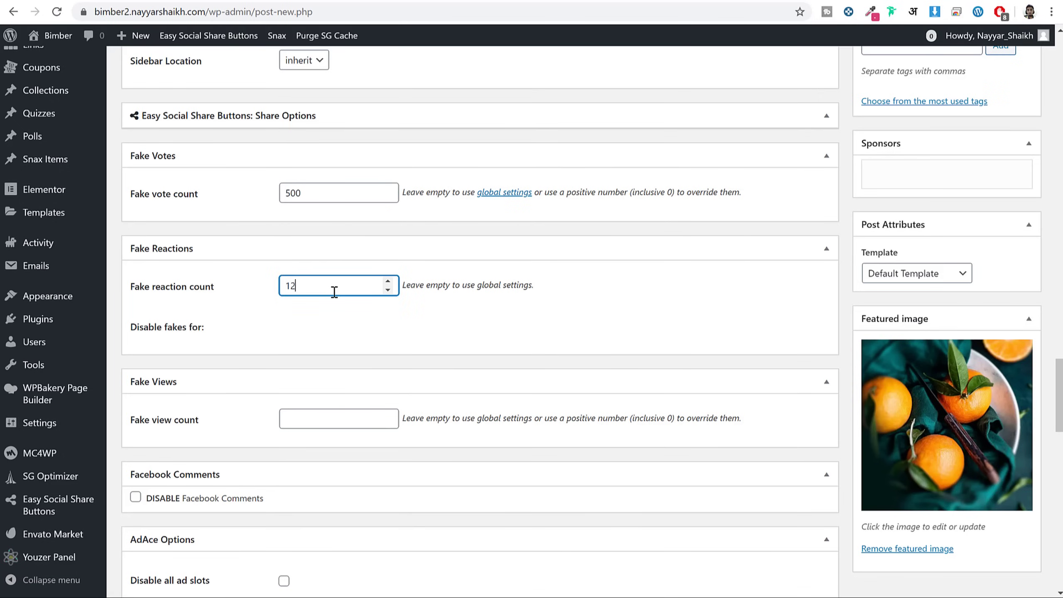
pyautogui.write('125')
pyautogui.scroll(-3, 391, 330)
pyautogui.click(346, 293)
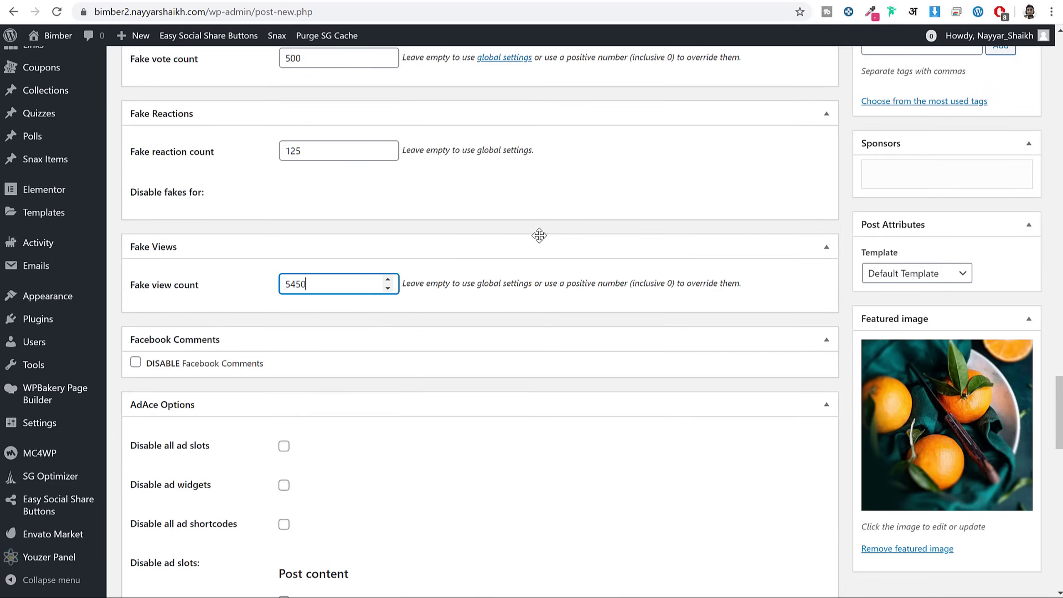
pyautogui.scroll(-3, 643, 372)
pyautogui.scroll(-20, 492, 332)
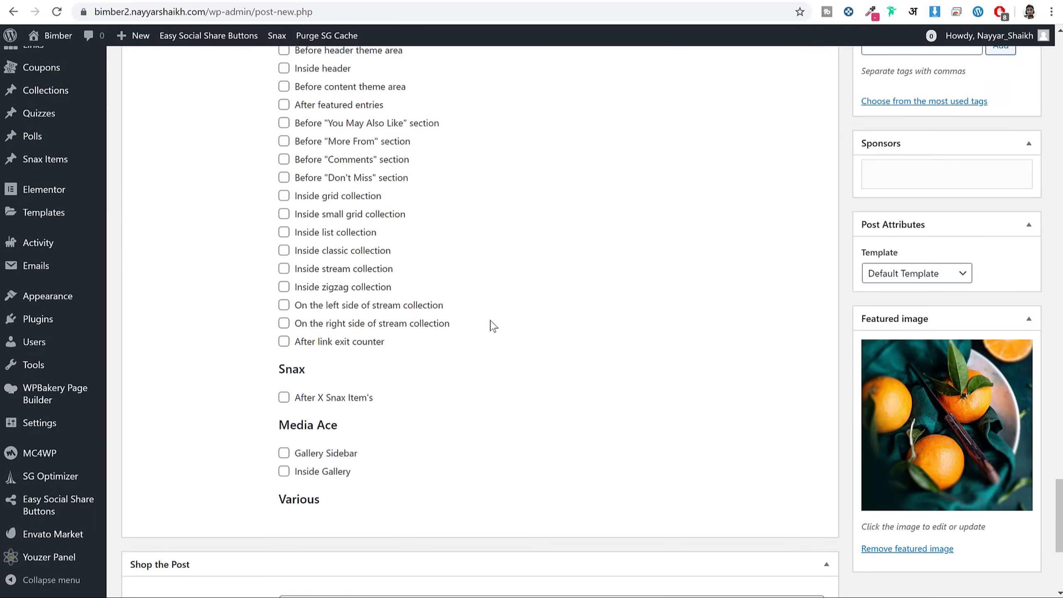
pyautogui.scroll(14, 515, 331)
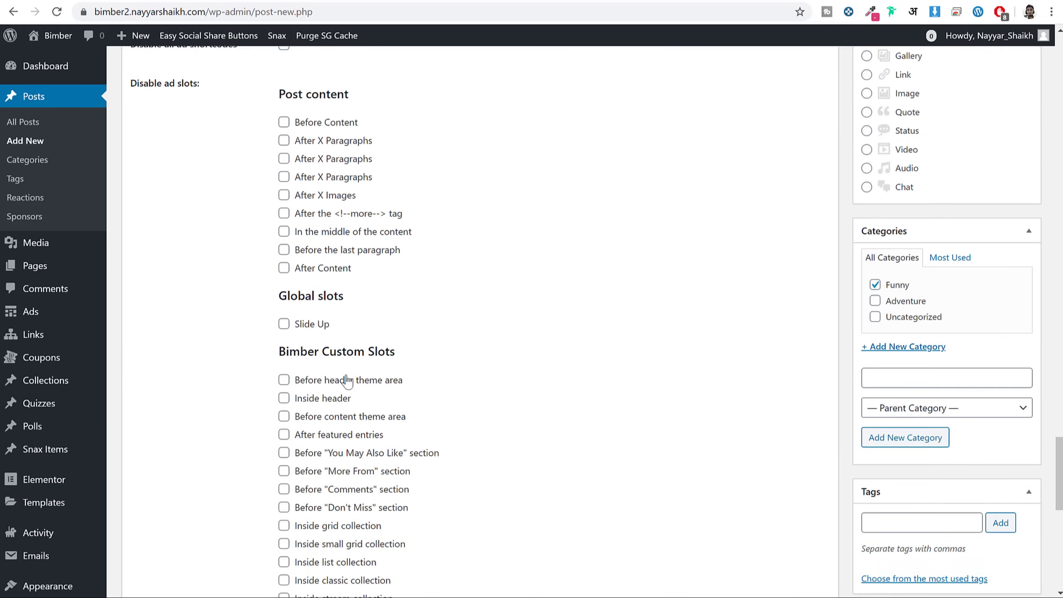
# Step: Publish the '15 Cute Kids' post
pyautogui.moveTo(300, 140); pyautogui.dragTo(540, 136)
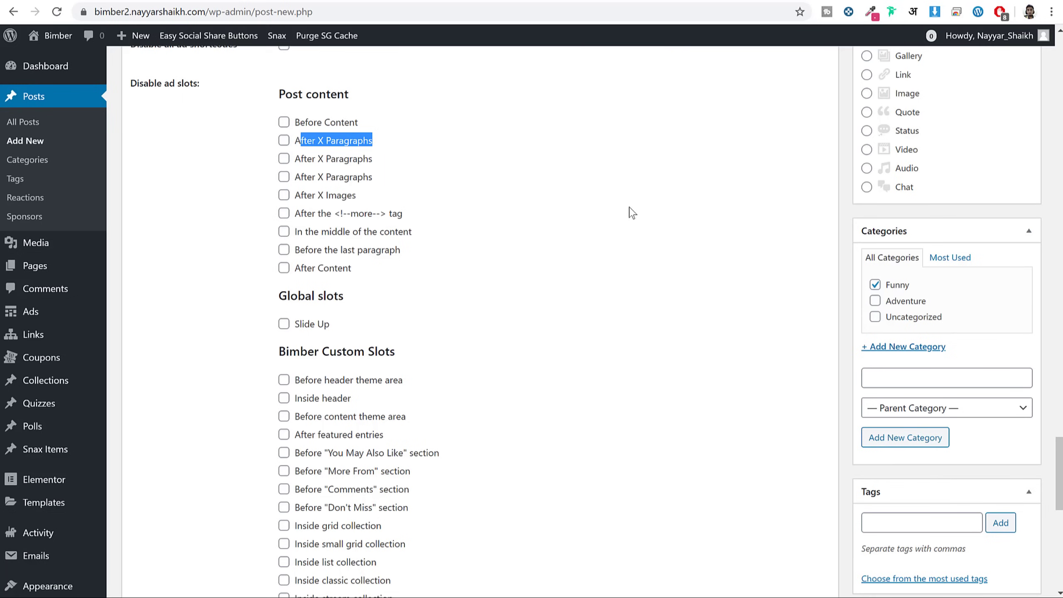
pyautogui.click(630, 212)
pyautogui.scroll(8, 642, 313)
pyautogui.scroll(5, 644, 313)
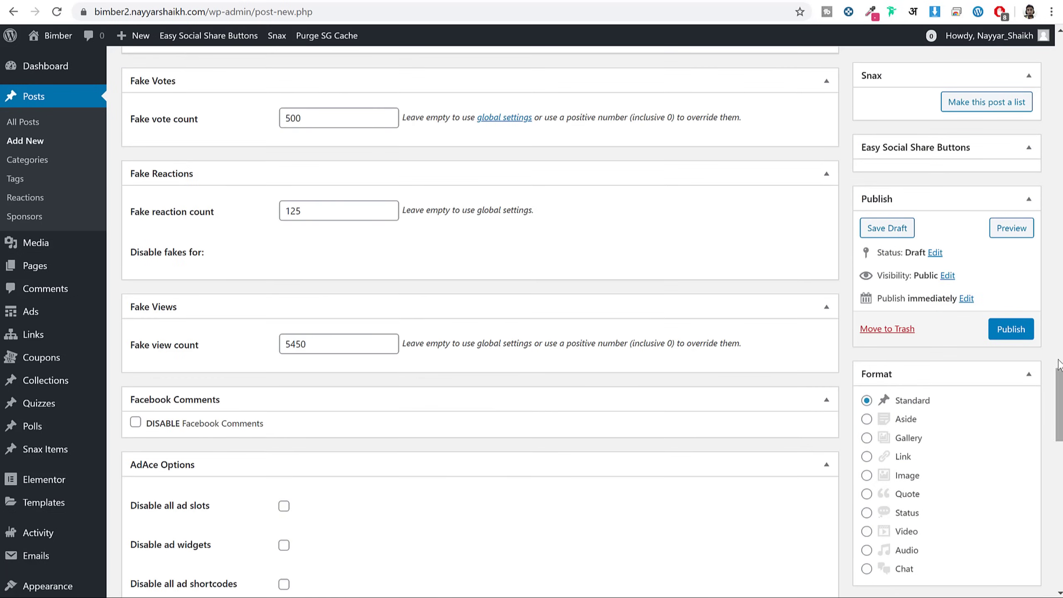
pyautogui.click(1012, 329)
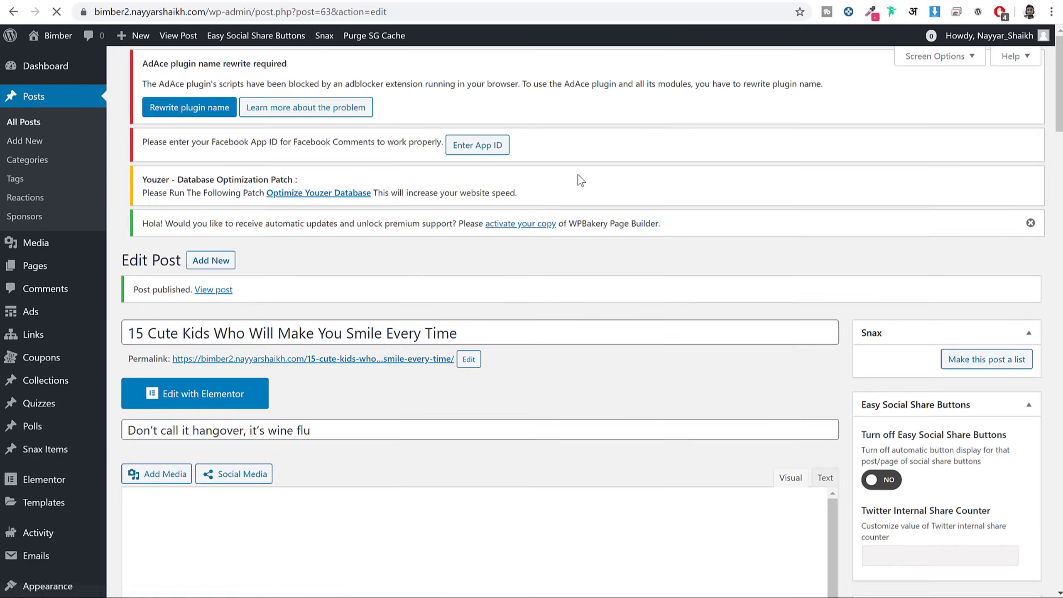
# Step: Open the published post on the live site and scroll through its first page
pyautogui.scroll(-2, 331, 359)
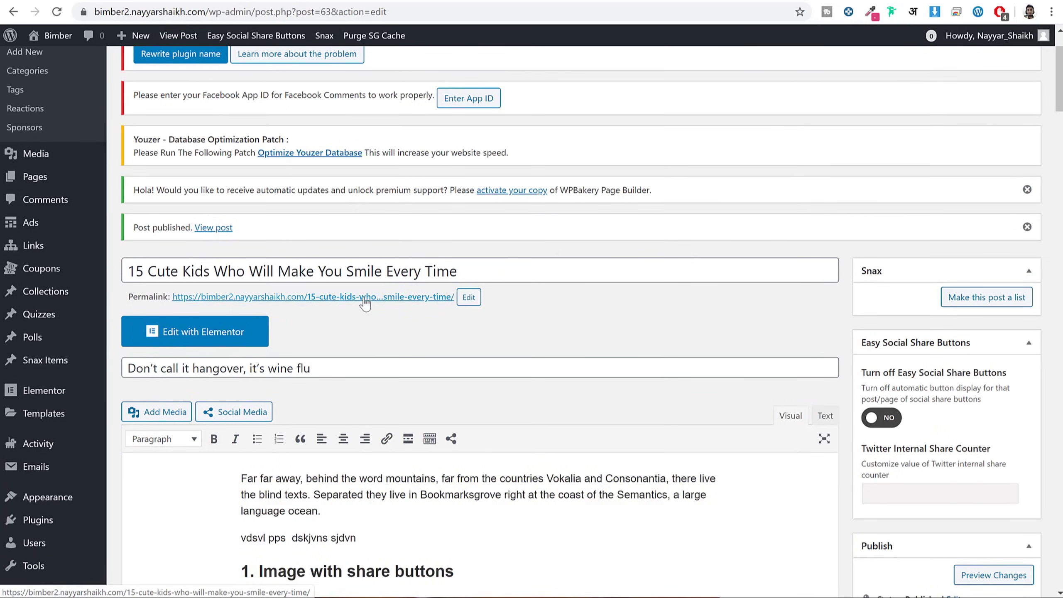
pyautogui.rightClick(364, 296)
pyautogui.click(378, 306)
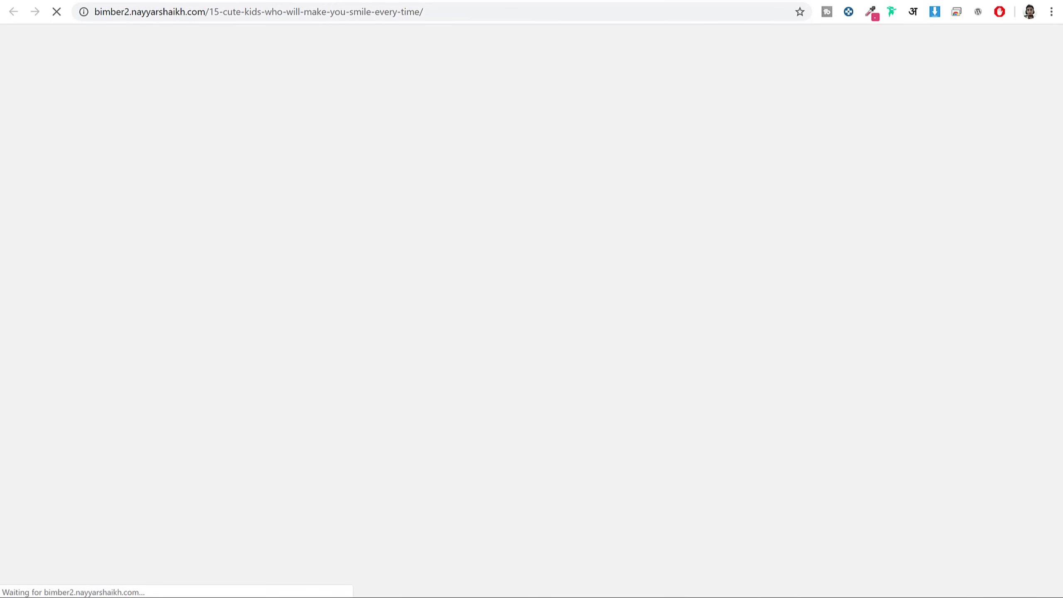
pyautogui.scroll(-3, 816, 109)
pyautogui.scroll(-2, 895, 224)
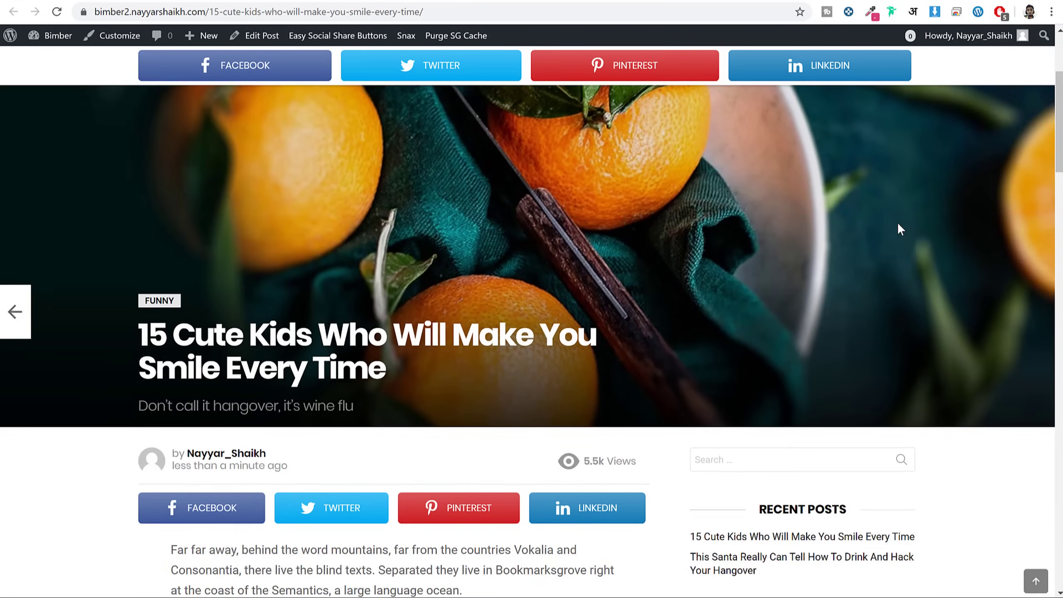
pyautogui.scroll(2, 898, 222)
pyautogui.scroll(-2, 906, 214)
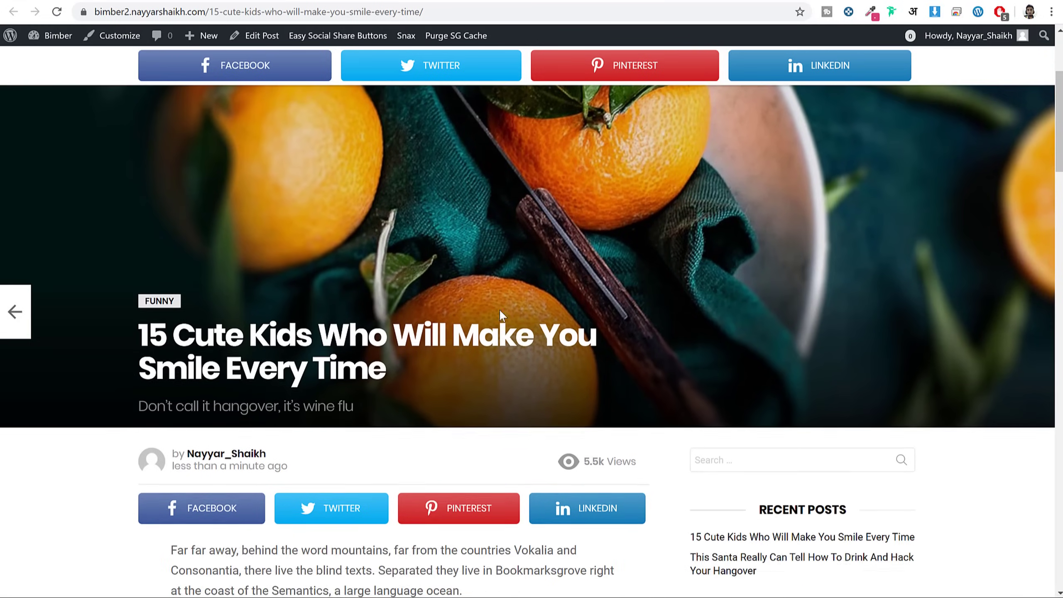
pyautogui.scroll(4, 507, 304)
pyautogui.scroll(-3, 857, 299)
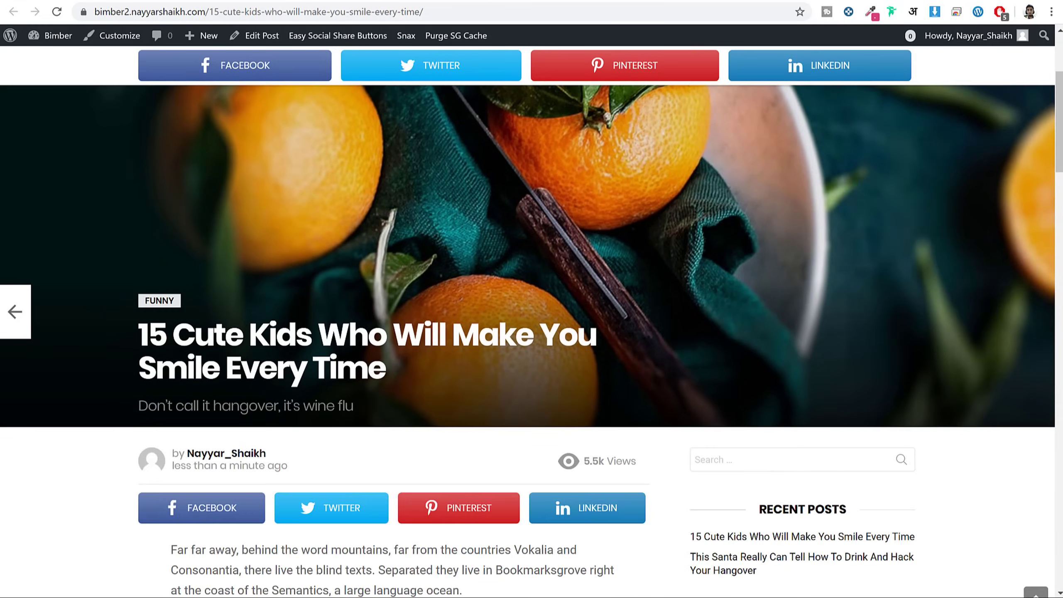
pyautogui.moveTo(160, 335); pyautogui.dragTo(503, 354)
pyautogui.click(503, 354)
pyautogui.scroll(-3, 503, 354)
pyautogui.scroll(-15, 573, 340)
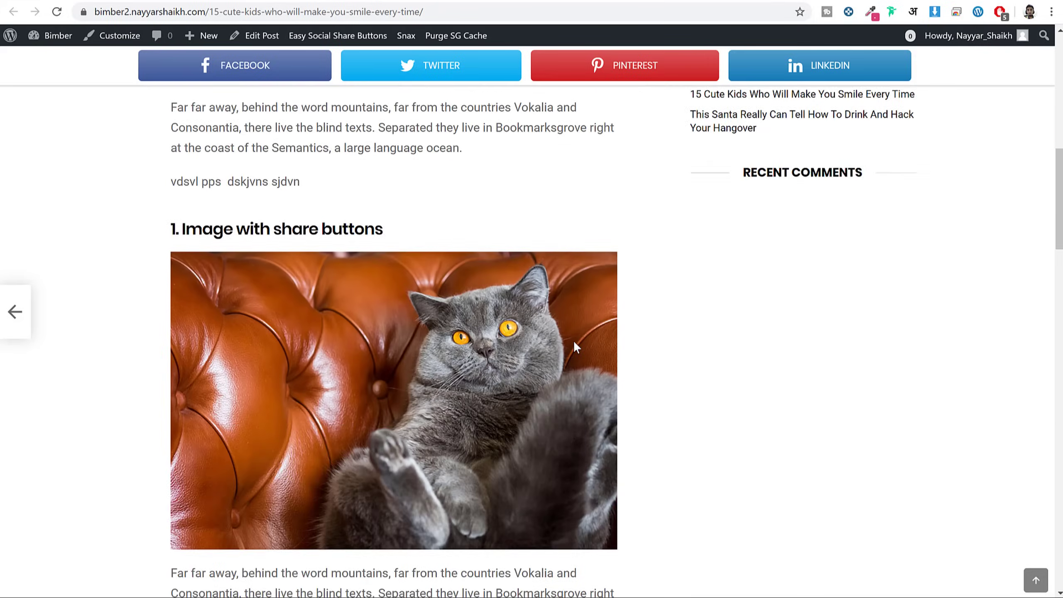
pyautogui.scroll(5, 588, 477)
pyautogui.scroll(1, 592, 478)
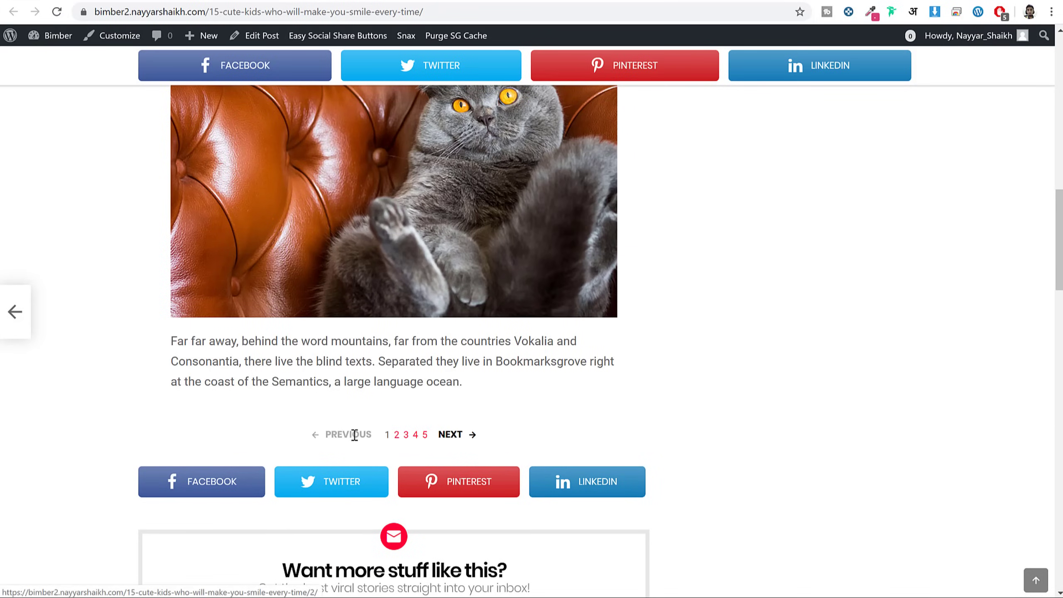
pyautogui.moveTo(323, 436); pyautogui.dragTo(557, 433)
pyautogui.click(557, 433)
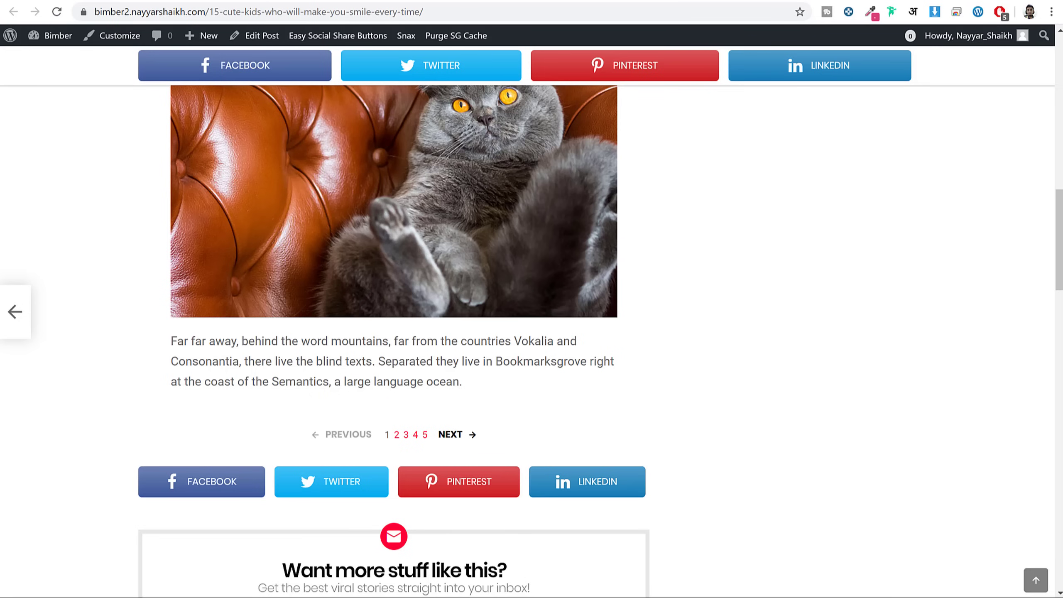
# Step: Compare with the Bimber demo, then view the post's page 2 showing 5.5k views
pyautogui.hotkey('ctrl', 'Tab')
pyautogui.scroll(-16, 558, 342)
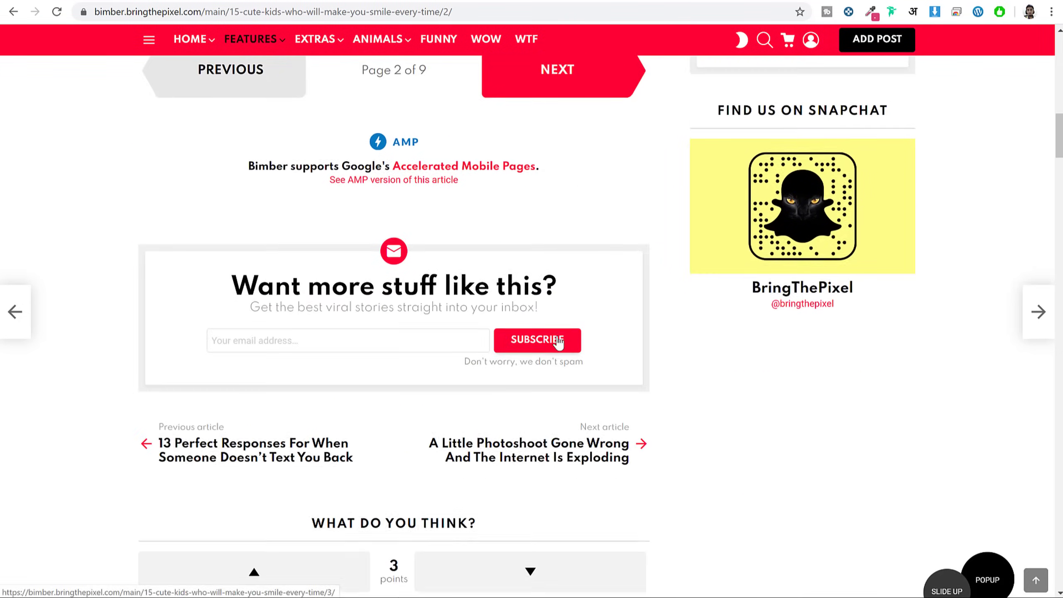
pyautogui.scroll(4, 558, 343)
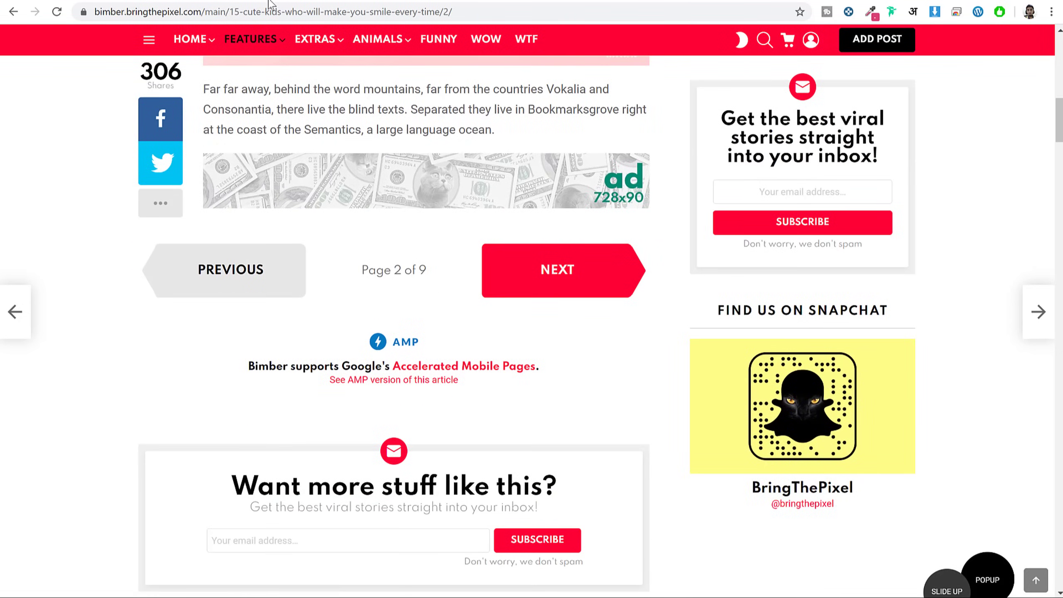
pyautogui.hotkey('ctrl', 'shift', 'Tab')
pyautogui.click(471, 436)
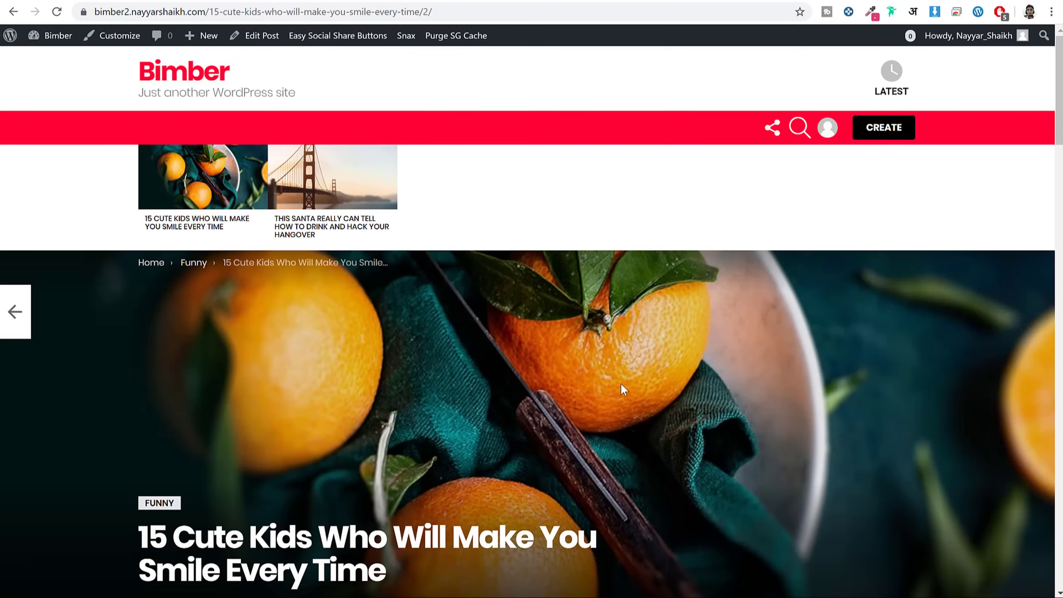
pyautogui.scroll(-10, 620, 384)
pyautogui.scroll(6, 695, 405)
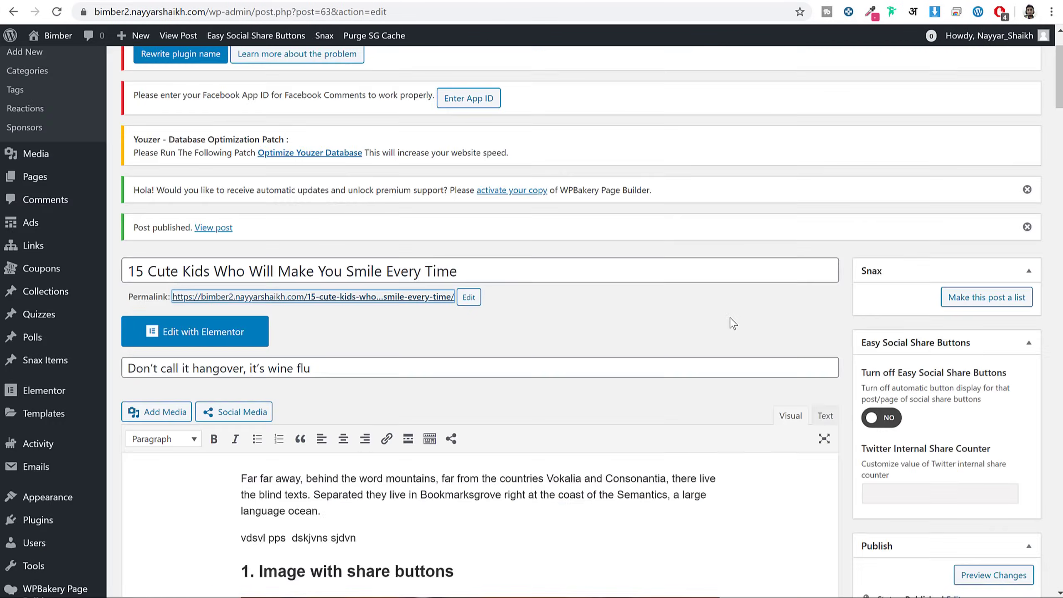
# Step: Select the last layout template in the Template grid and update the post
pyautogui.scroll(-15, 731, 323)
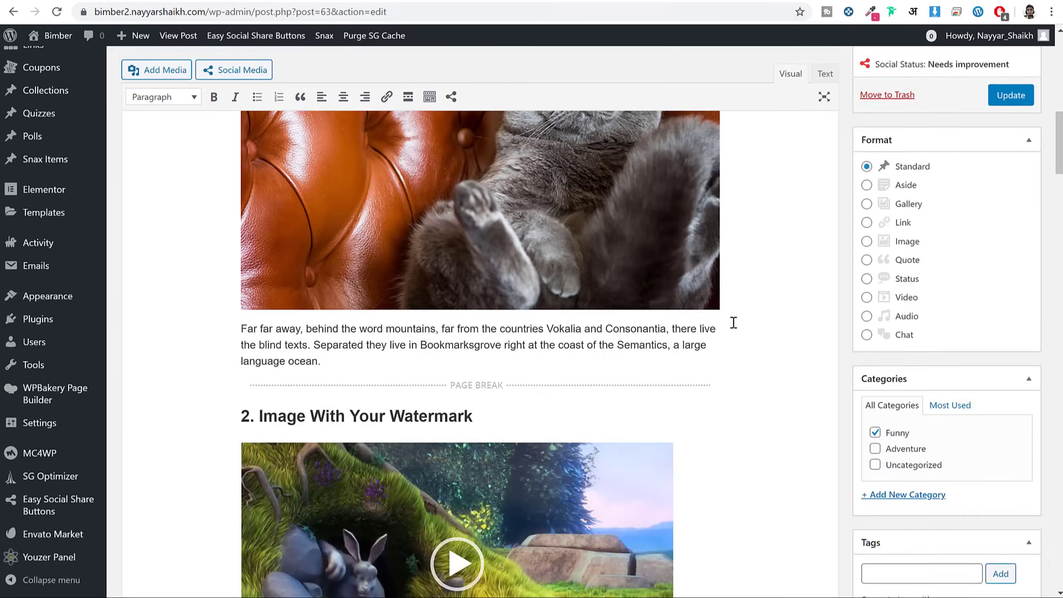
pyautogui.scroll(-6, 733, 322)
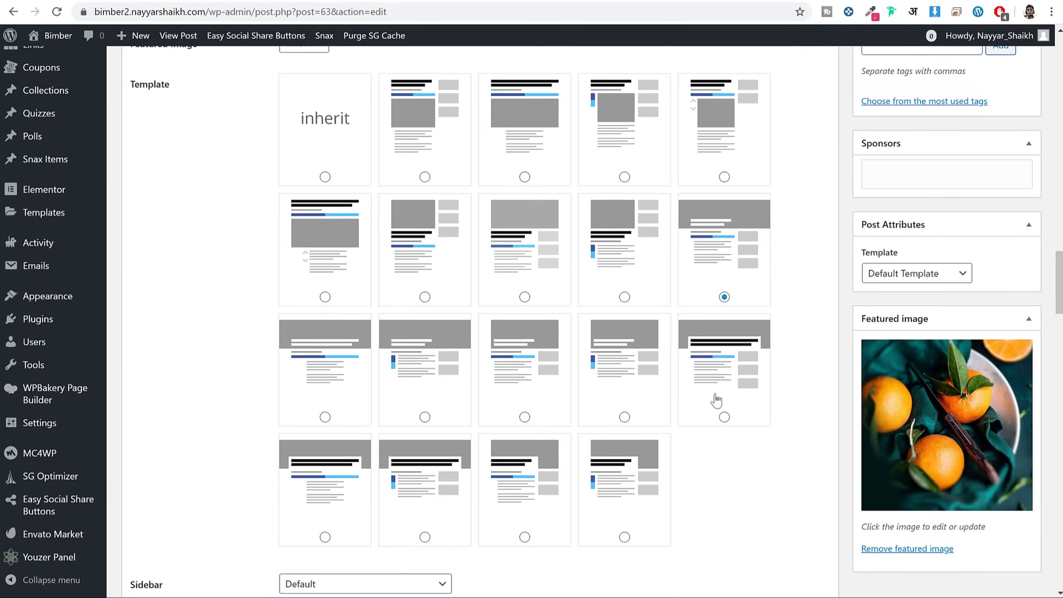
pyautogui.scroll(-3, 752, 364)
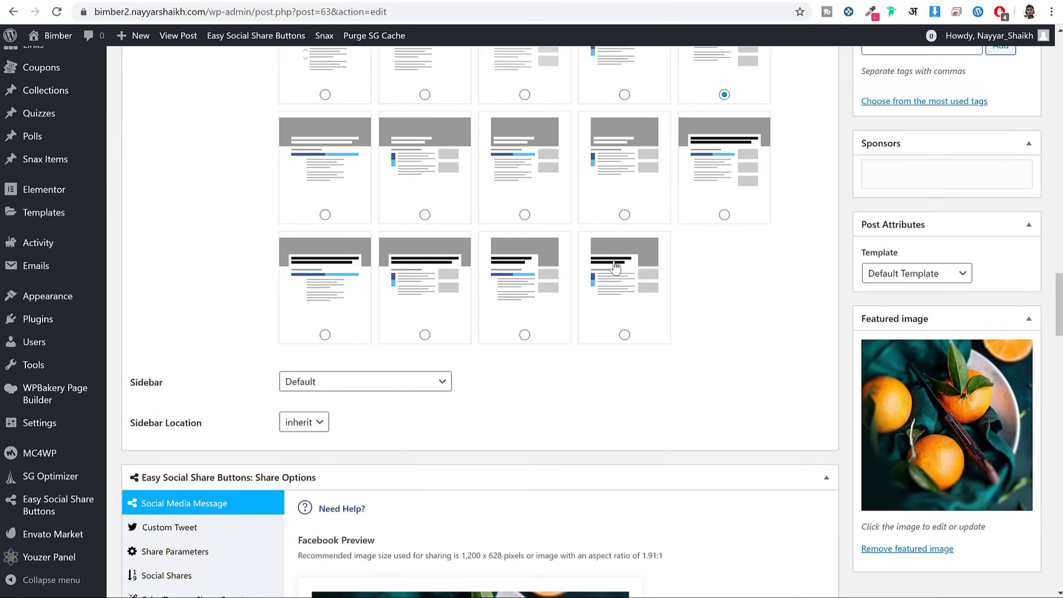
pyautogui.click(655, 271)
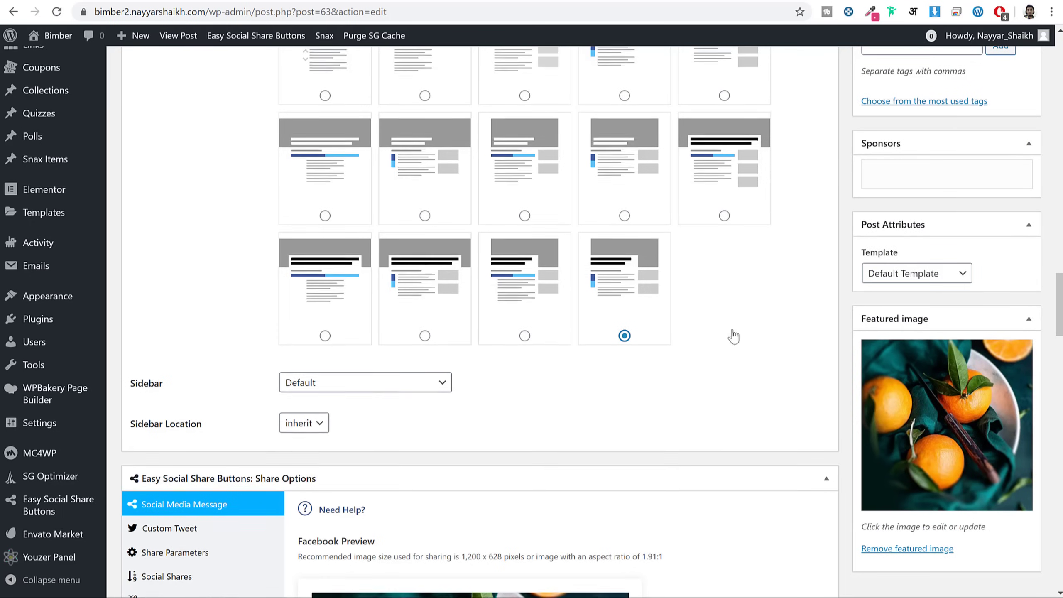
pyautogui.scroll(15, 795, 322)
pyautogui.click(1021, 121)
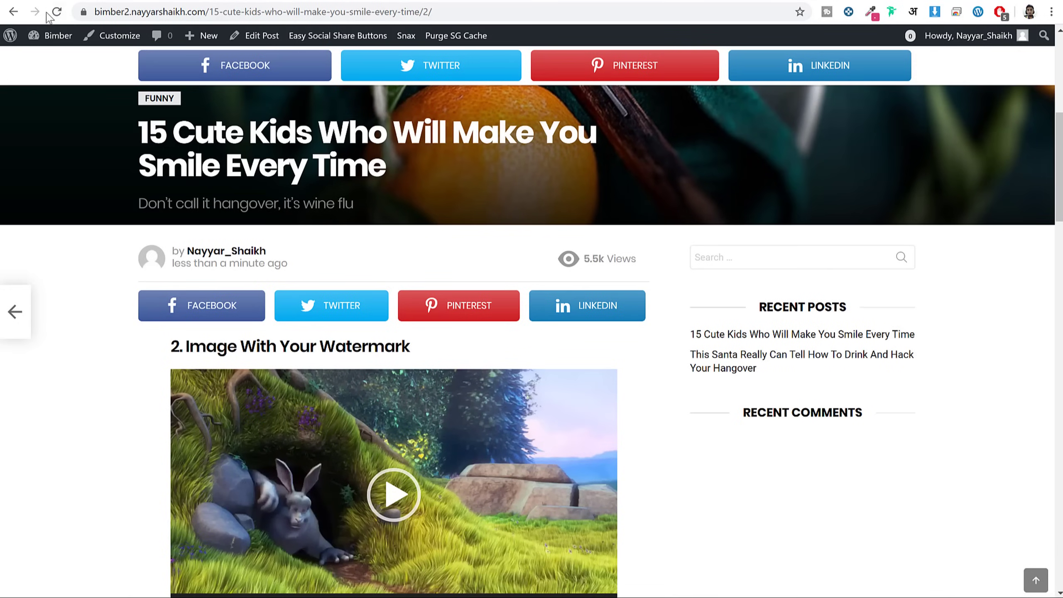
# Step: Reload the post's second page on the site and scroll through the new layout
pyautogui.click(56, 12)
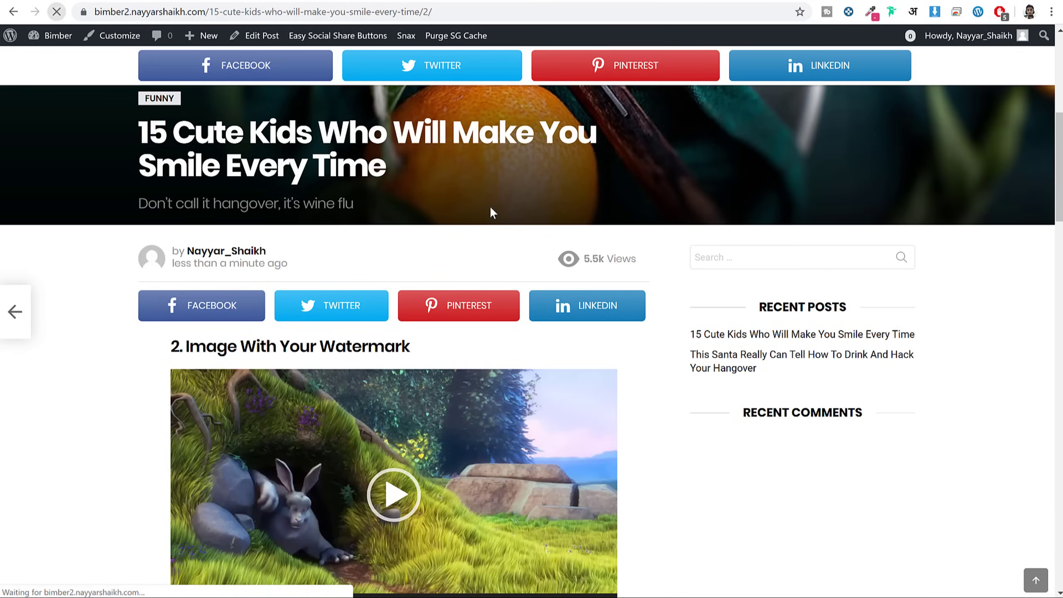
pyautogui.scroll(-5, 930, 242)
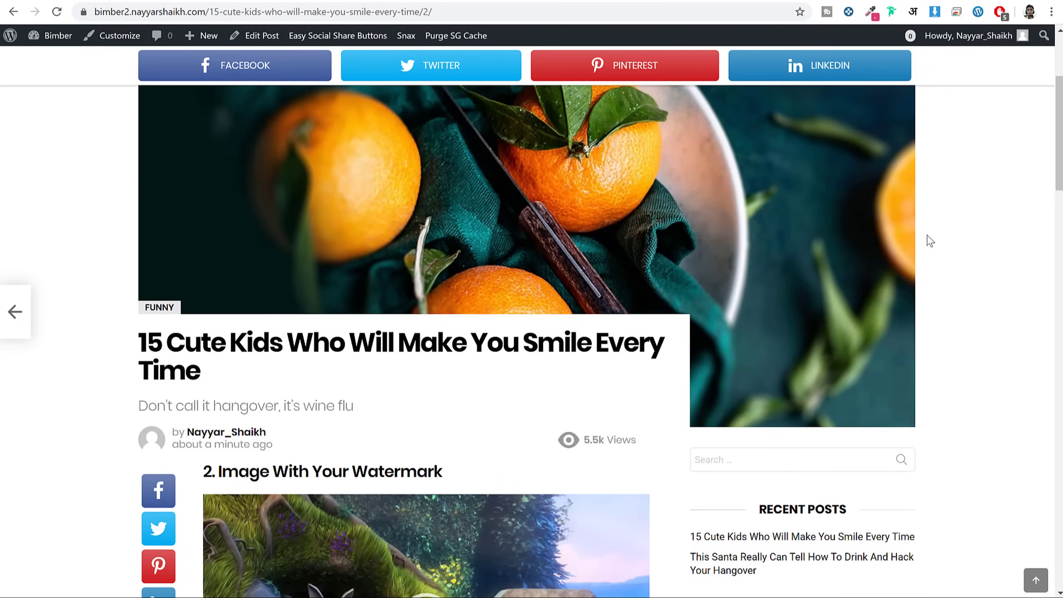
pyautogui.scroll(-15, 929, 243)
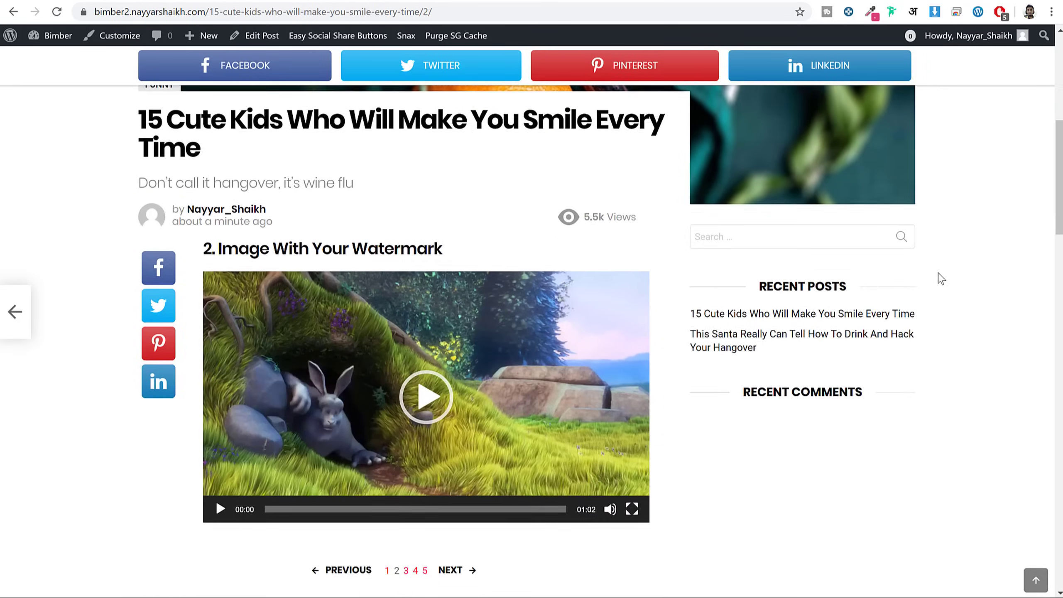
pyautogui.scroll(20, 945, 303)
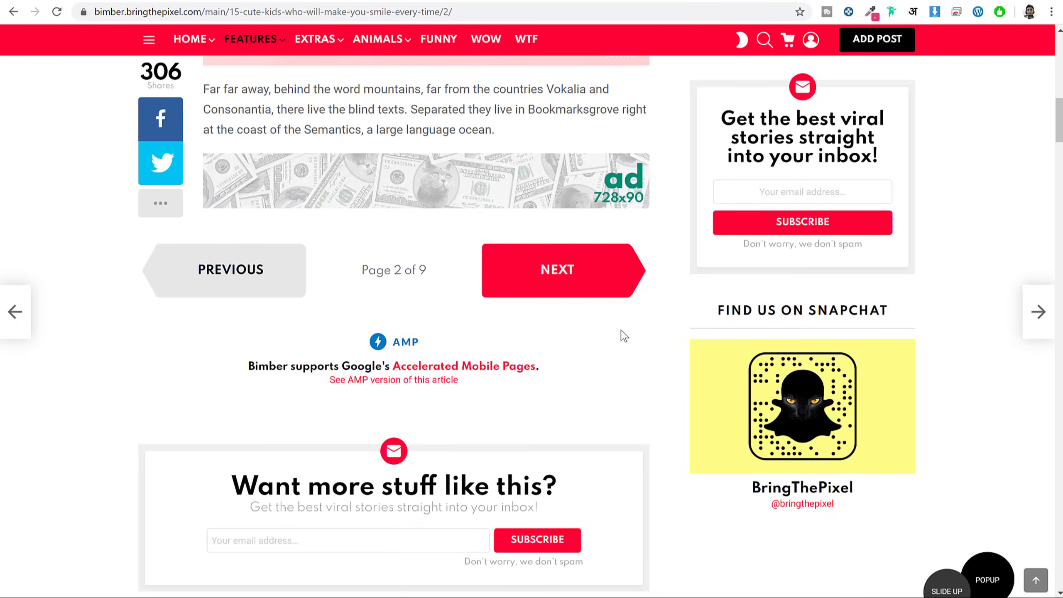
pyautogui.scroll(-15, 586, 398)
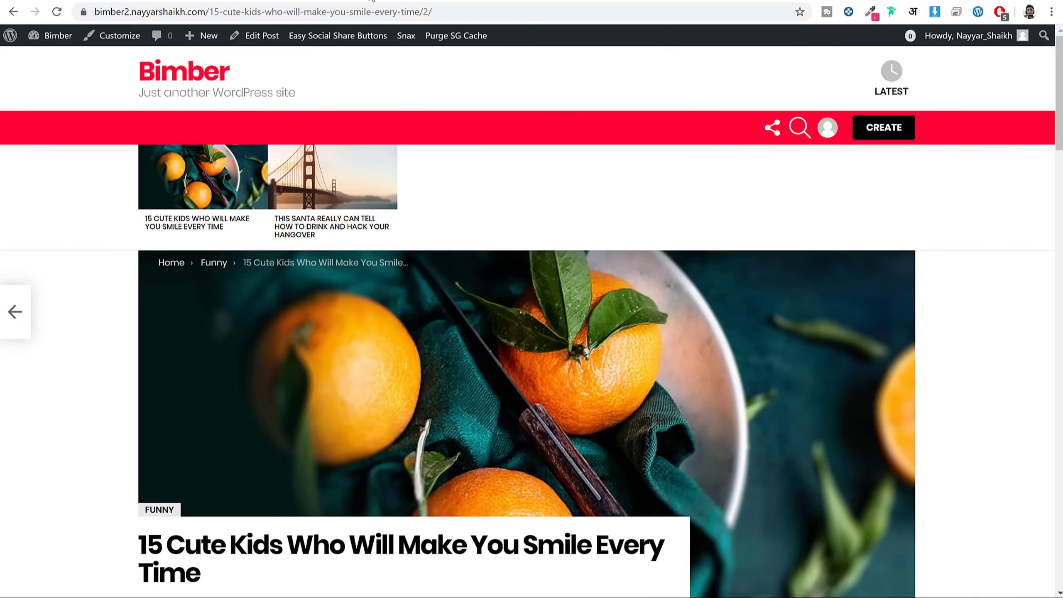
pyautogui.scroll(-20, 700, 333)
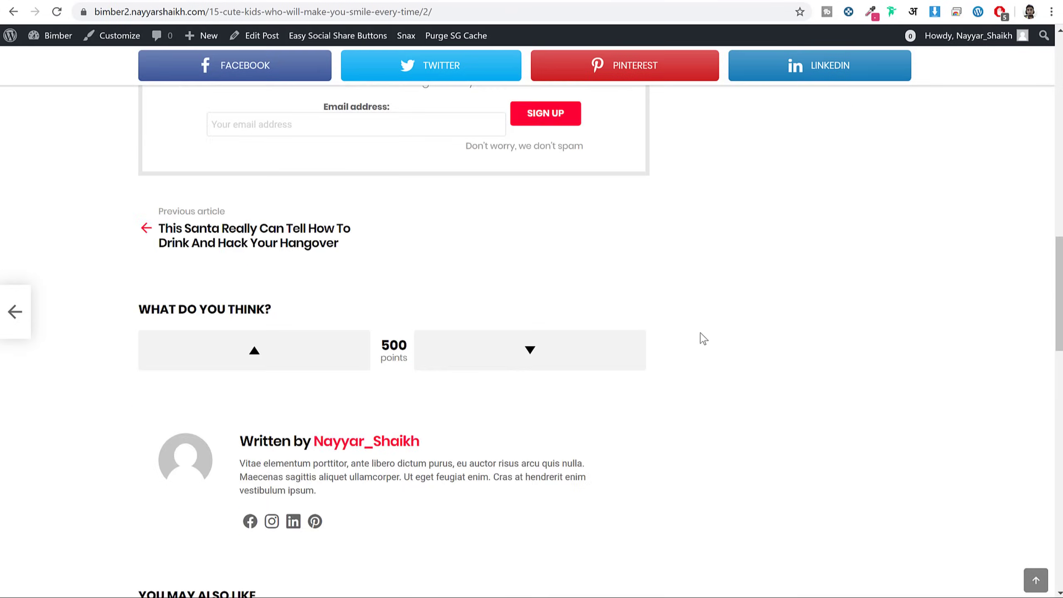
pyautogui.scroll(-5, 701, 333)
pyautogui.scroll(8, 699, 362)
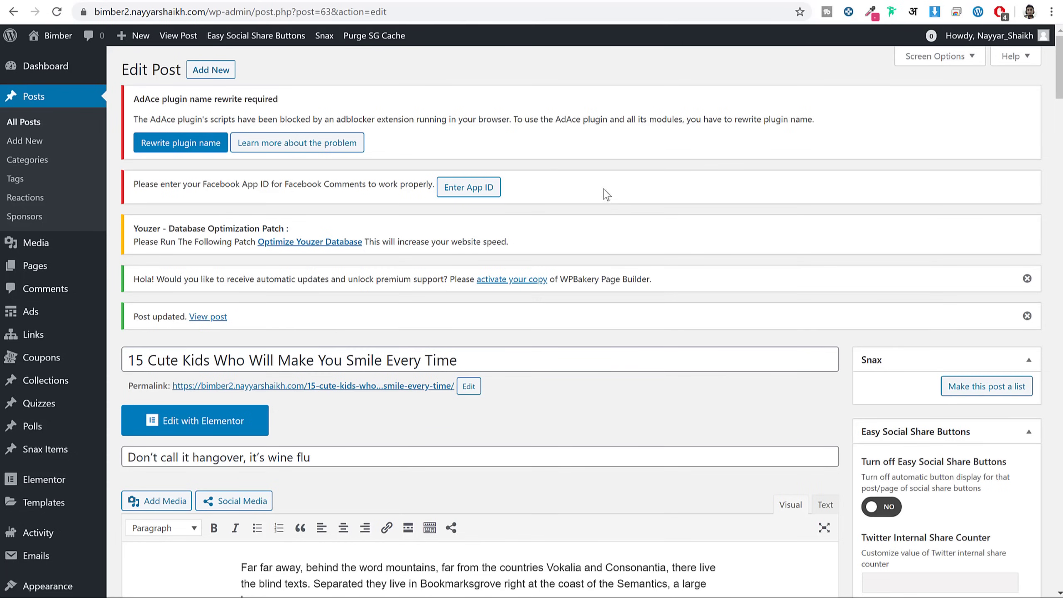
# Step: Open the post Reactions list and create the Angry reaction
pyautogui.click(40, 201)
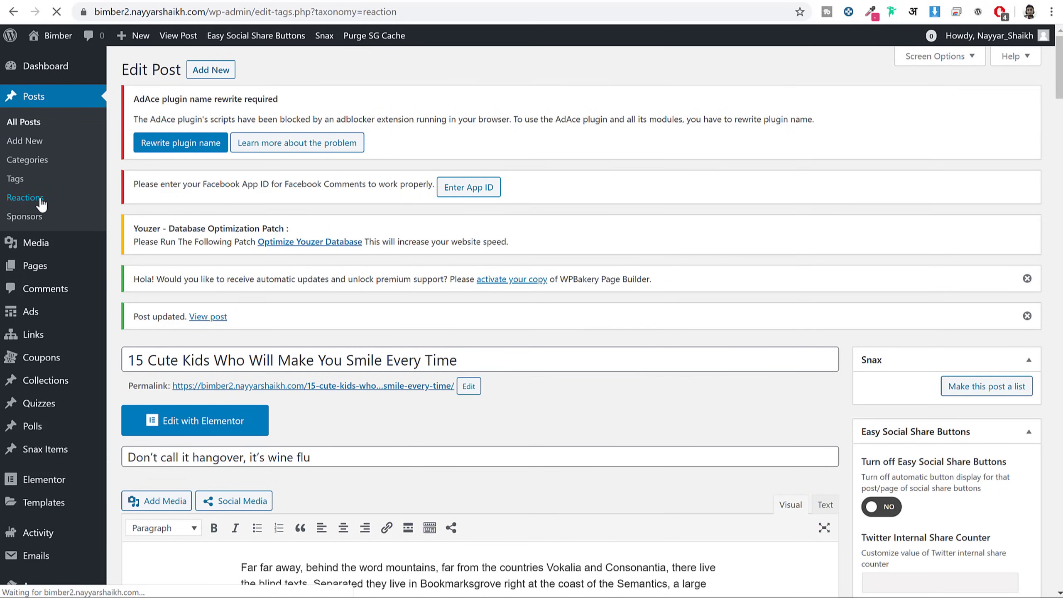
pyautogui.scroll(-5, 621, 322)
pyautogui.scroll(-5, 622, 319)
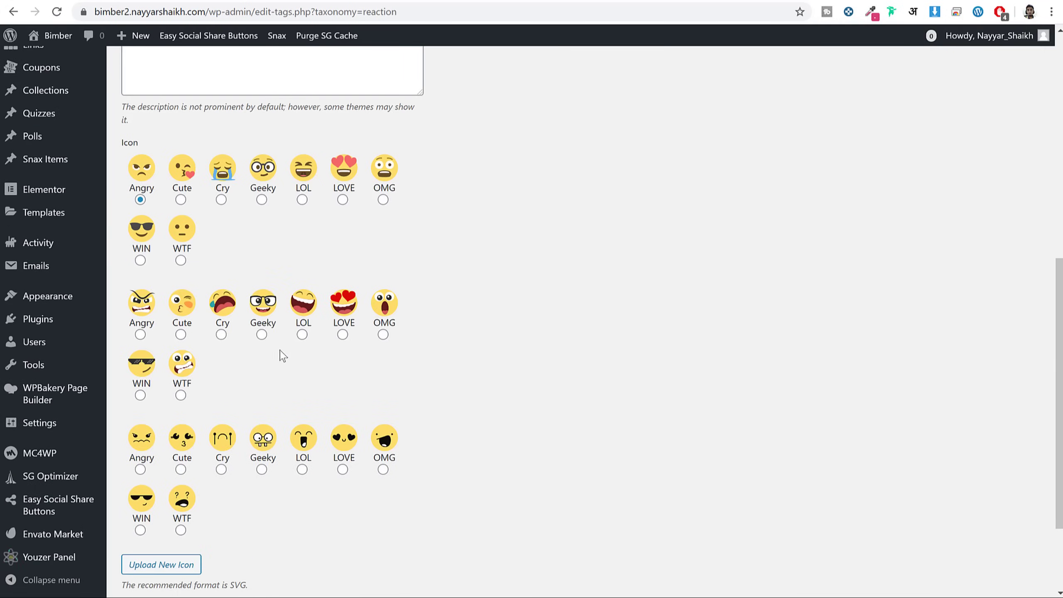
pyautogui.scroll(6, 404, 280)
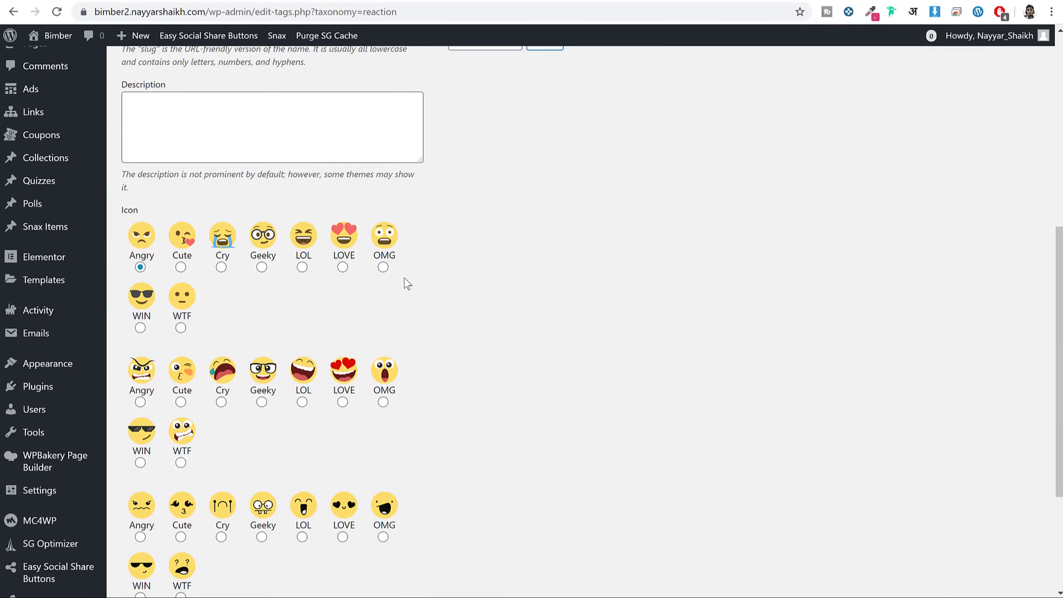
pyautogui.scroll(2, 531, 312)
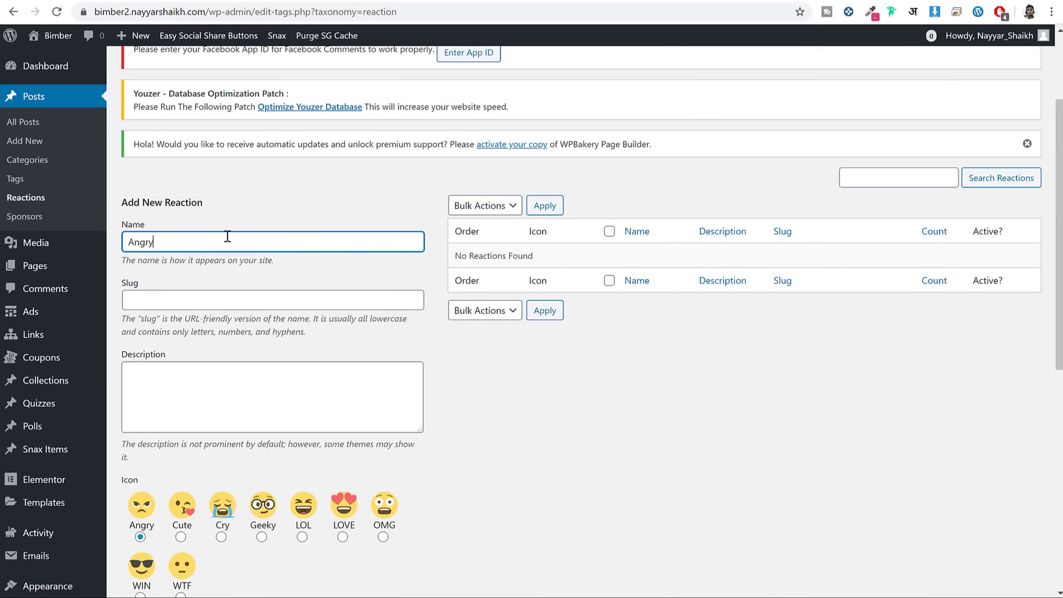
pyautogui.scroll(-4, 241, 287)
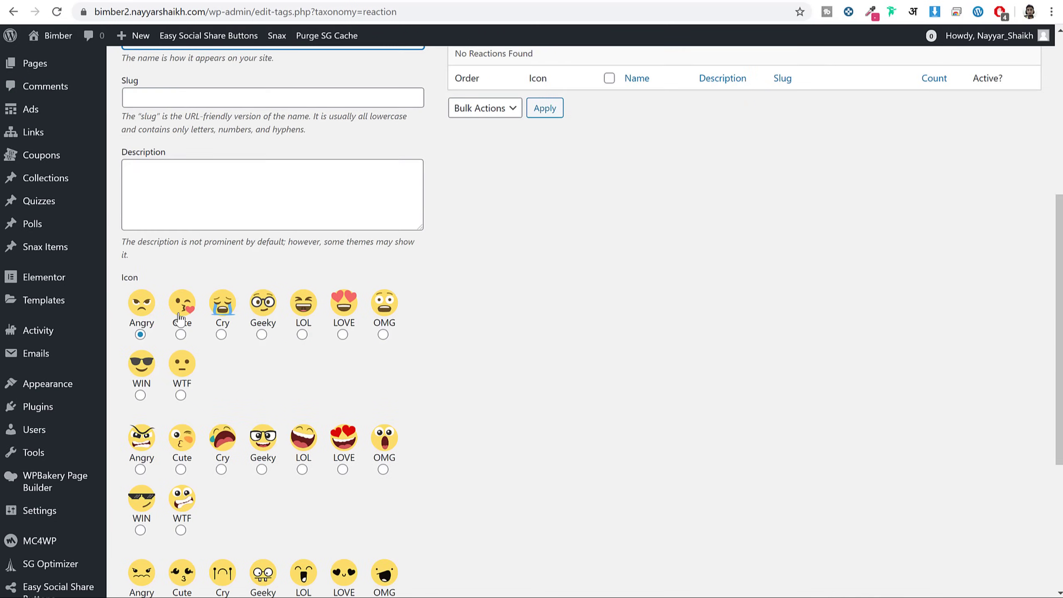
pyautogui.scroll(-3, 279, 371)
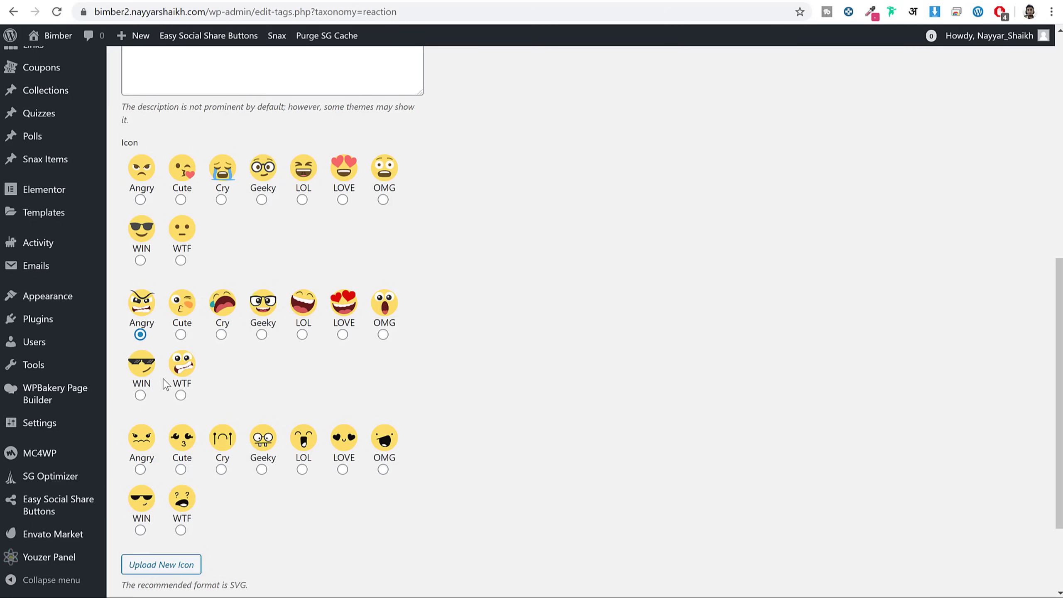
pyautogui.scroll(-3, 166, 384)
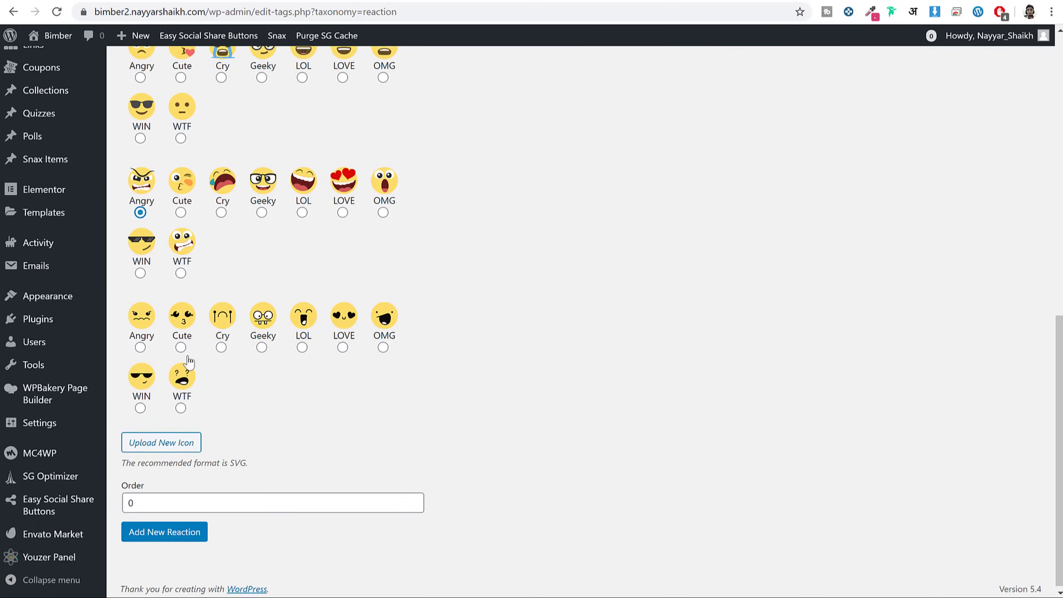
pyautogui.click(177, 529)
pyautogui.scroll(10, 517, 444)
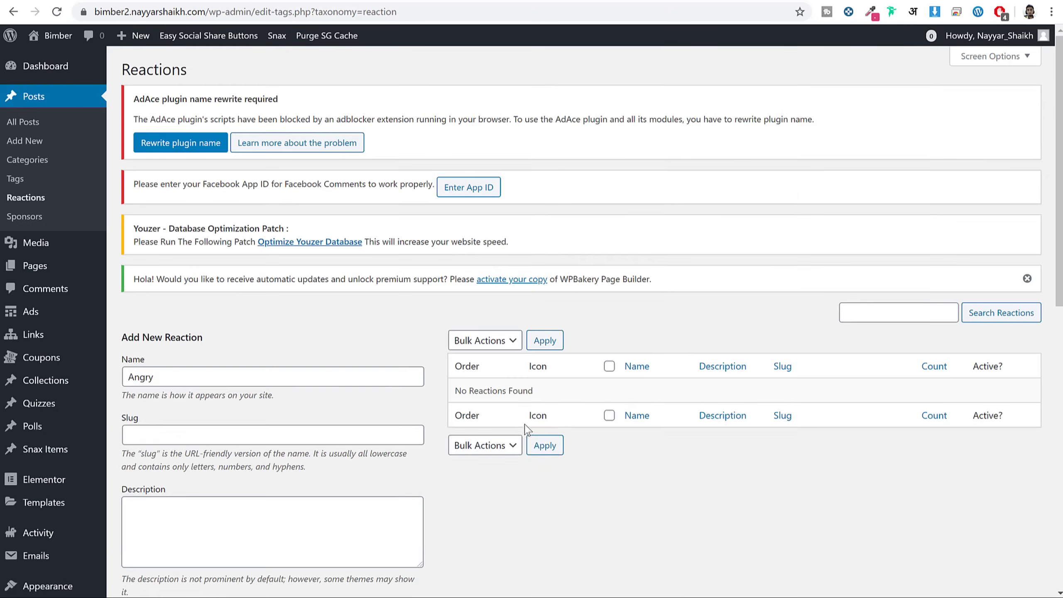
pyautogui.scroll(-10, 670, 402)
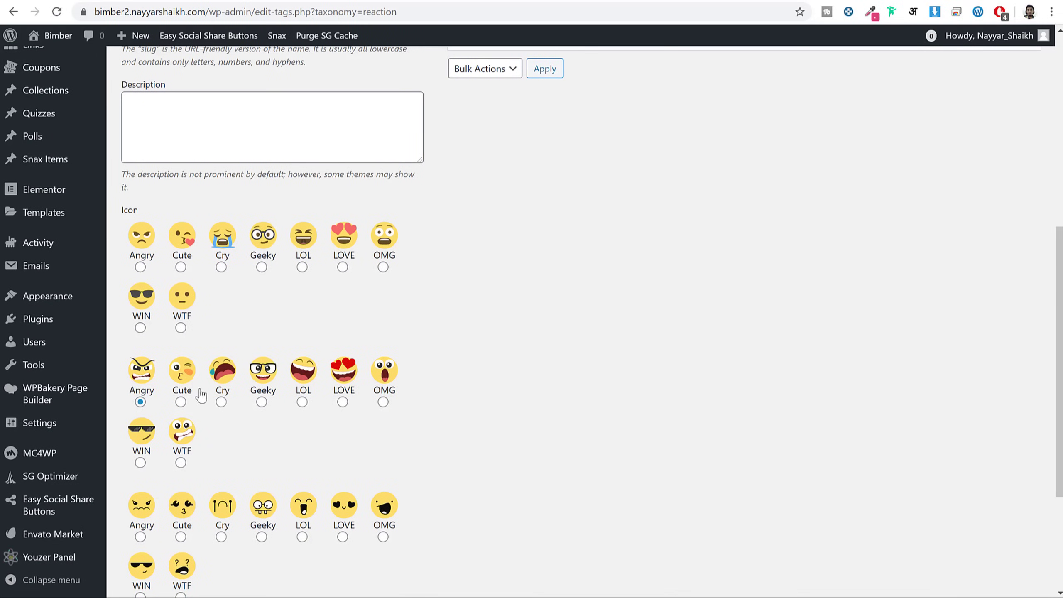
pyautogui.scroll(6, 201, 396)
# Step: Add the Cute, Cry and LOL reactions to the list
pyautogui.click(225, 237)
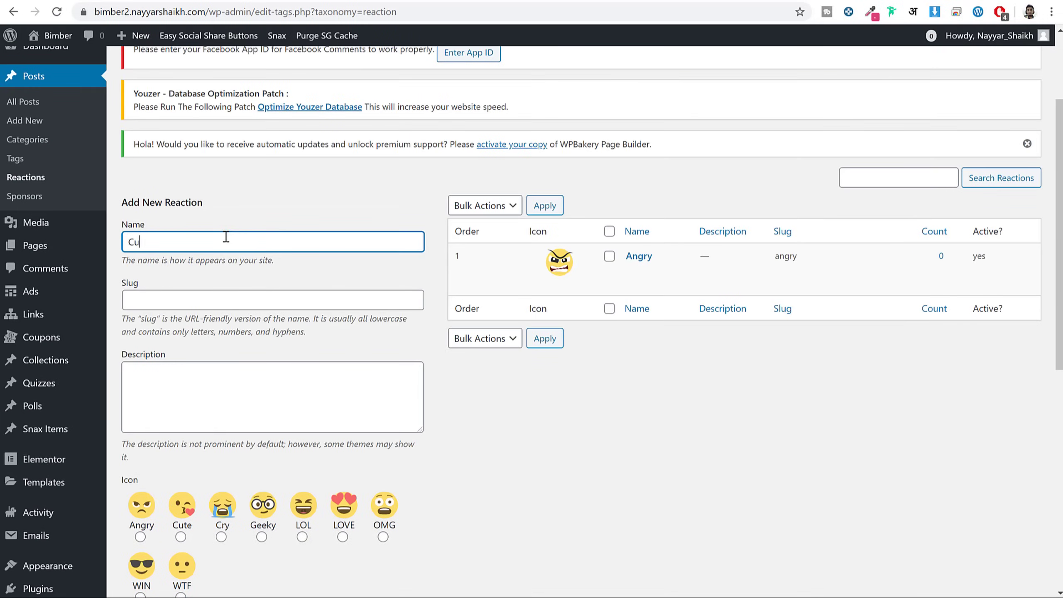
pyautogui.scroll(-11, 228, 369)
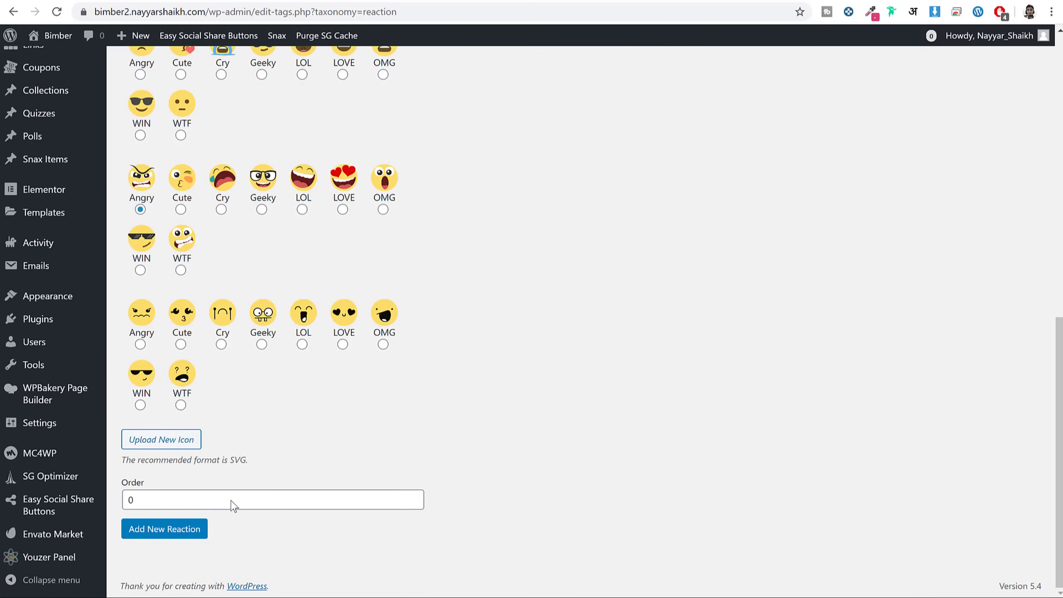
pyautogui.click(189, 531)
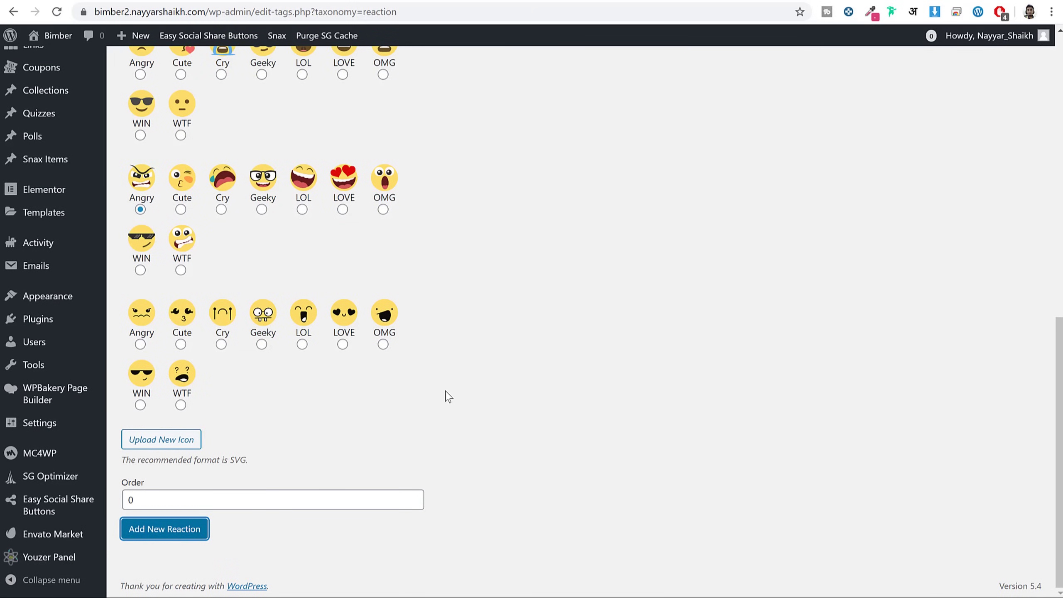
pyautogui.scroll(14, 443, 396)
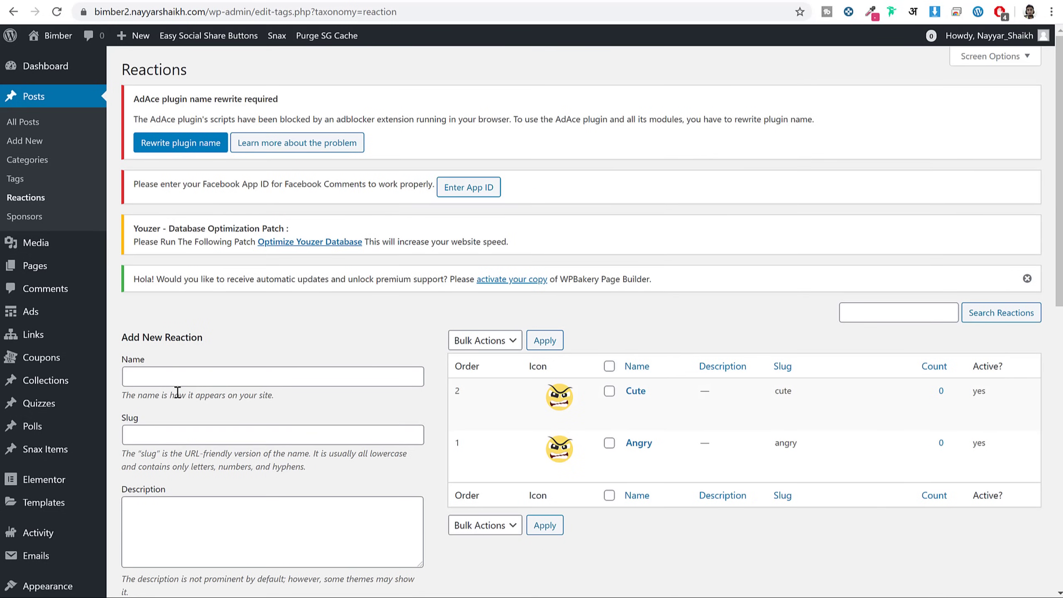
pyautogui.click(189, 370)
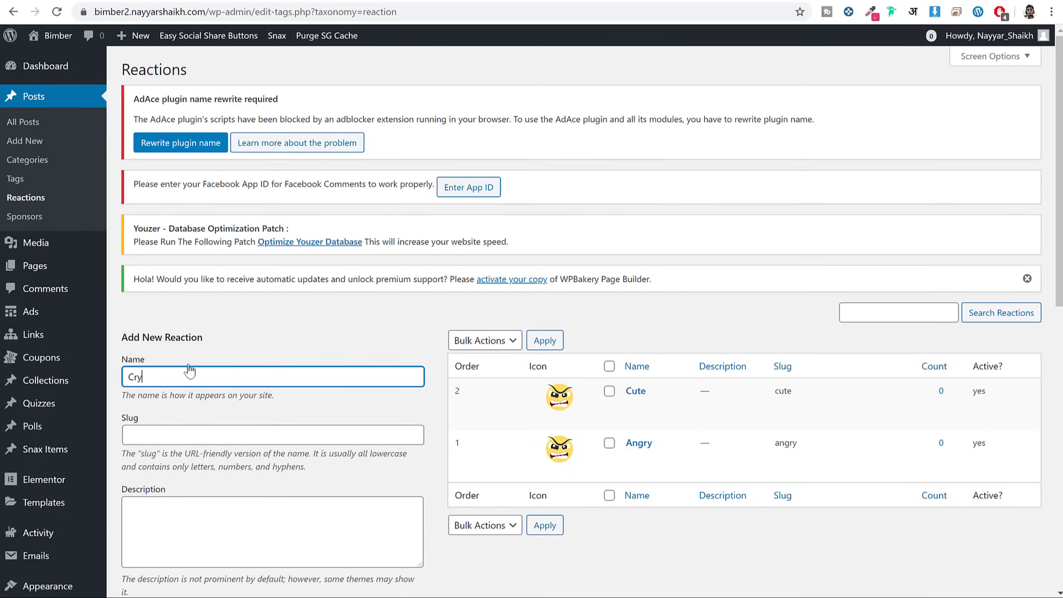
pyautogui.scroll(-10, 189, 370)
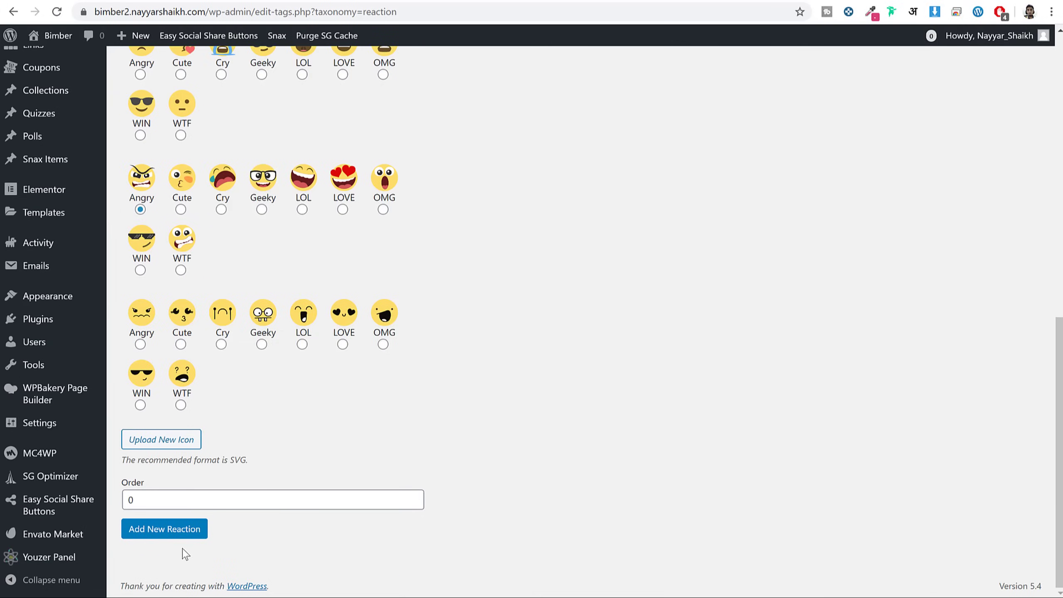
pyautogui.click(190, 528)
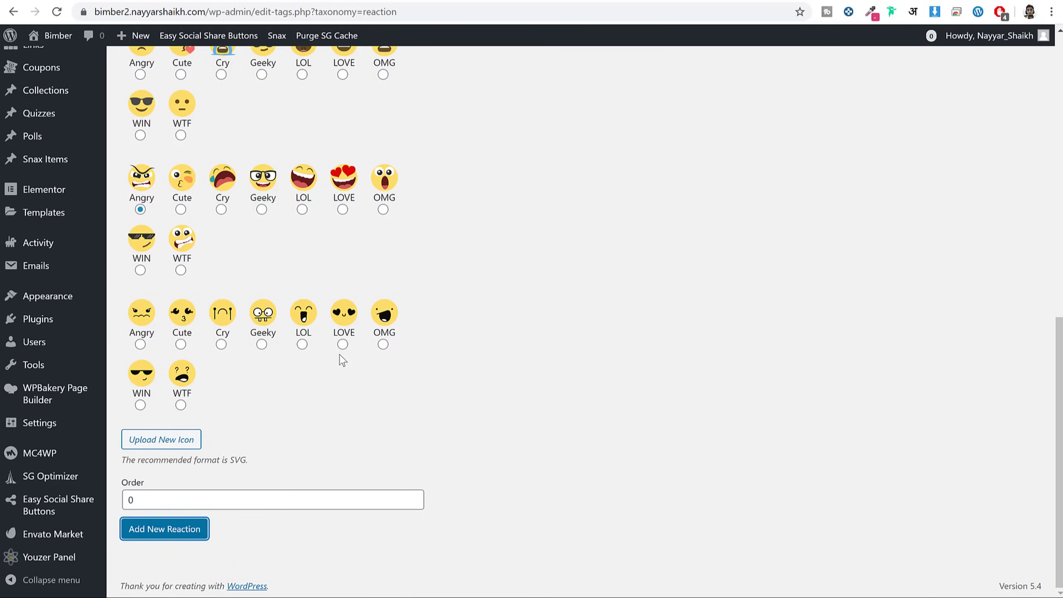
pyautogui.scroll(10, 595, 362)
pyautogui.click(204, 368)
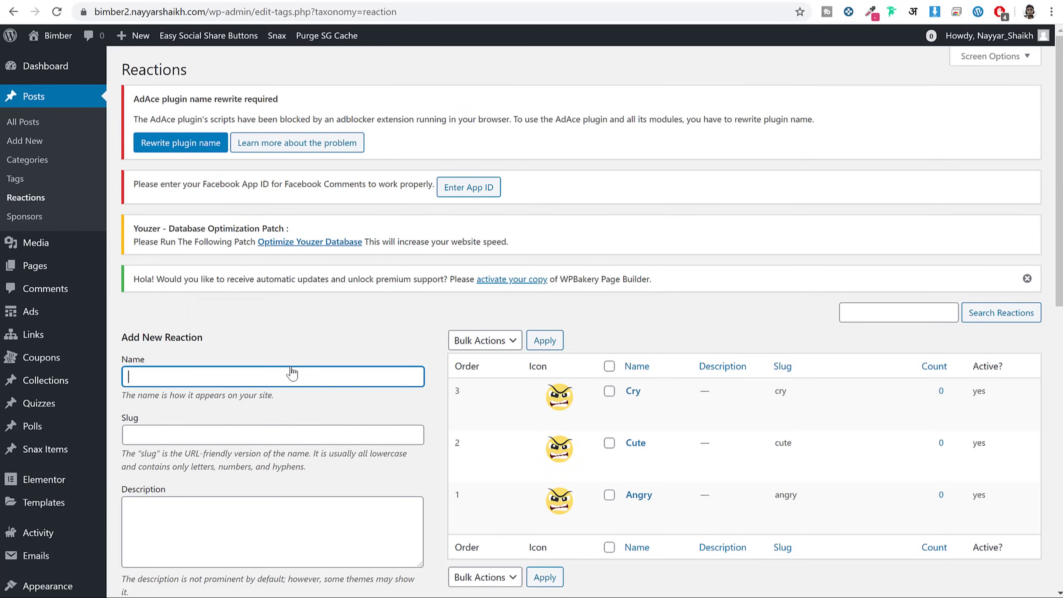
pyautogui.scroll(-10, 332, 315)
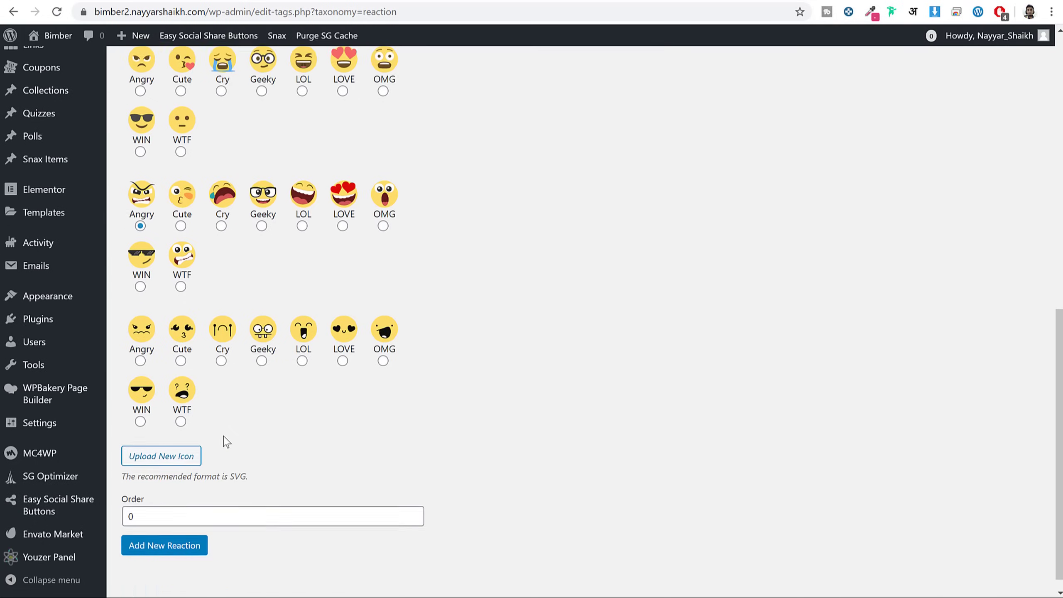
pyautogui.click(150, 532)
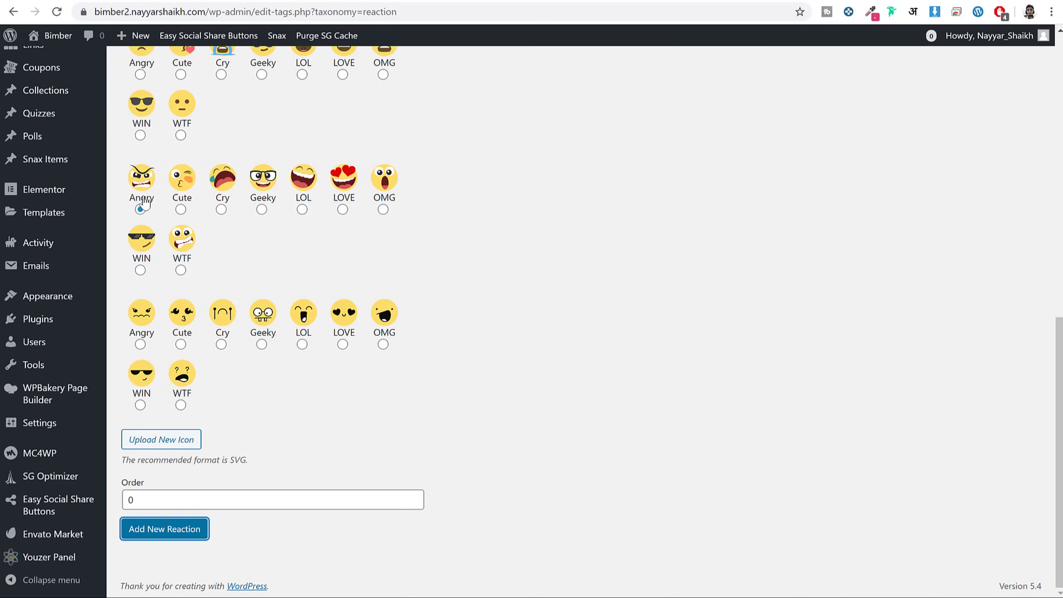
# Step: Give the LOL reaction the laughing face icon from the second set and update it
pyautogui.scroll(3, 293, 290)
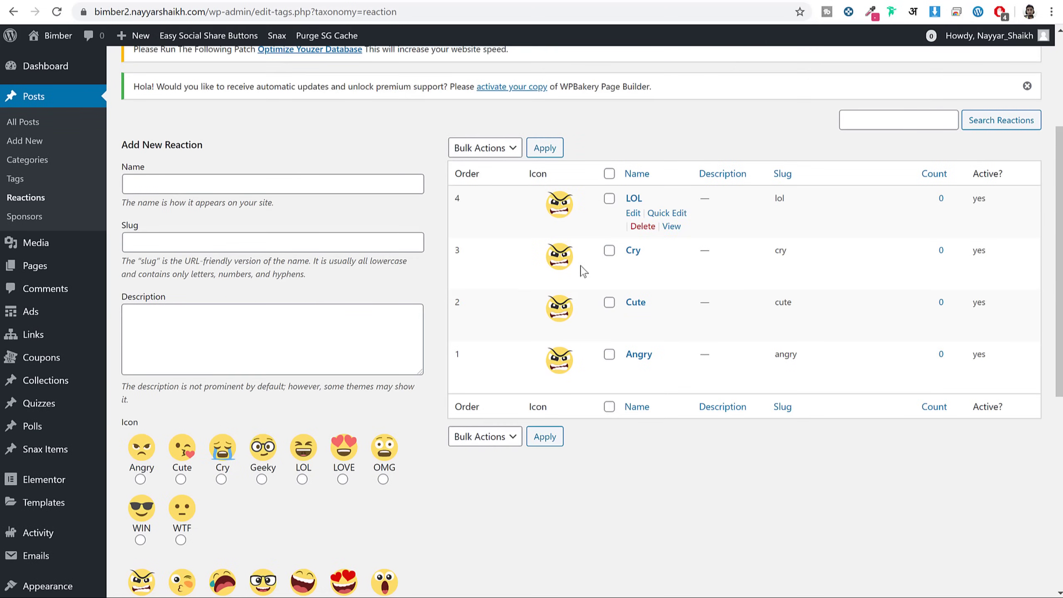
pyautogui.click(633, 213)
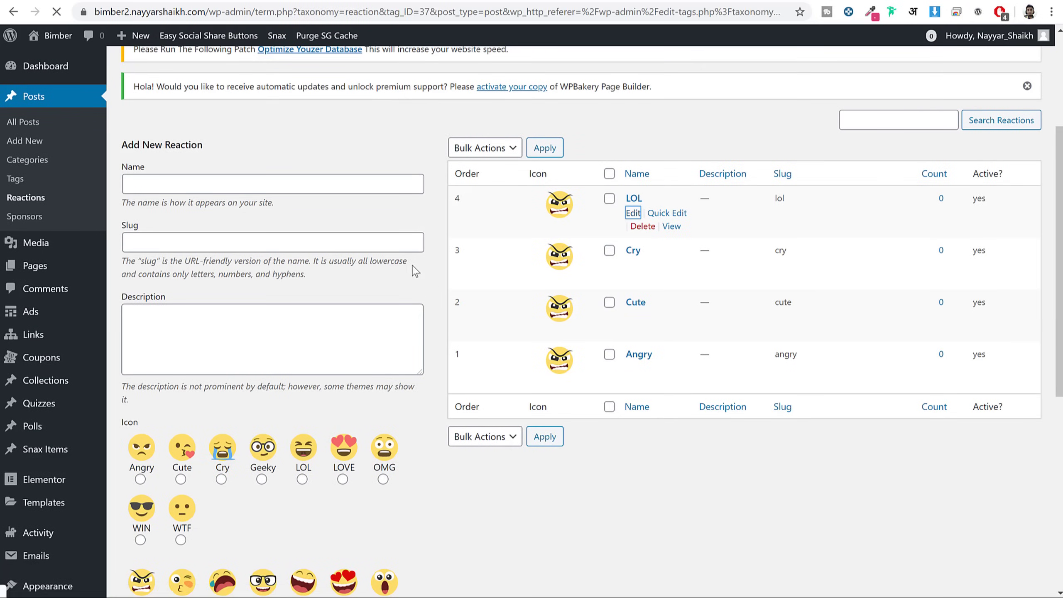
pyautogui.scroll(-3, 422, 279)
pyautogui.scroll(-5, 427, 279)
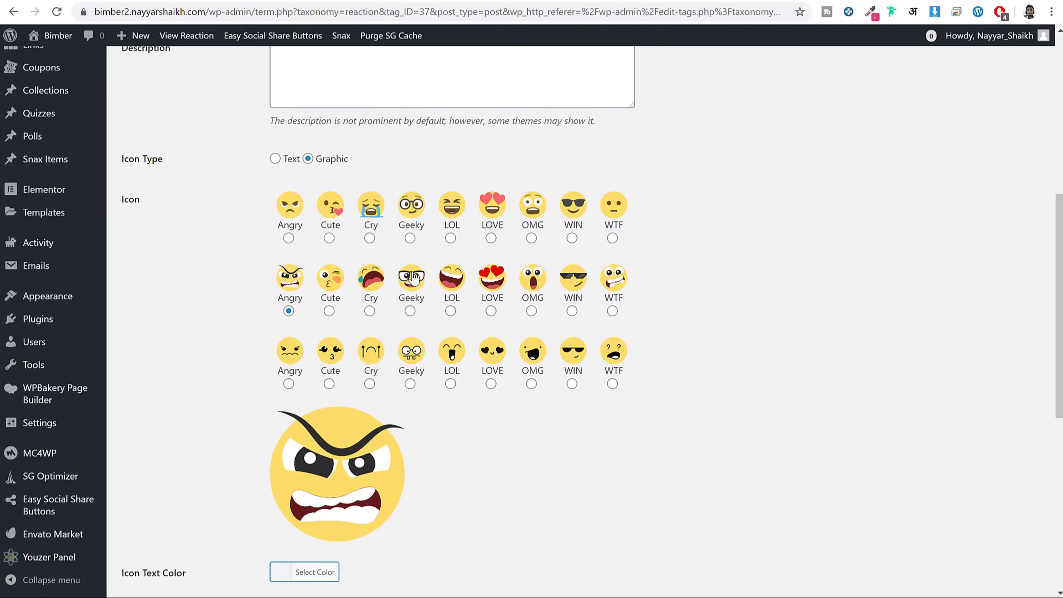
pyautogui.click(450, 311)
pyautogui.scroll(-9, 404, 413)
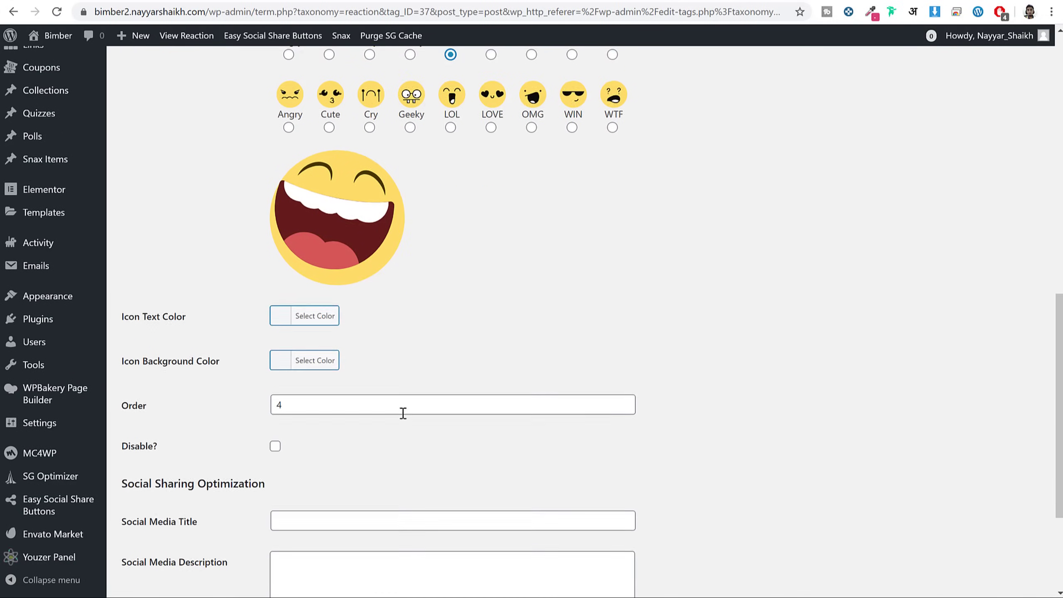
pyautogui.click(142, 545)
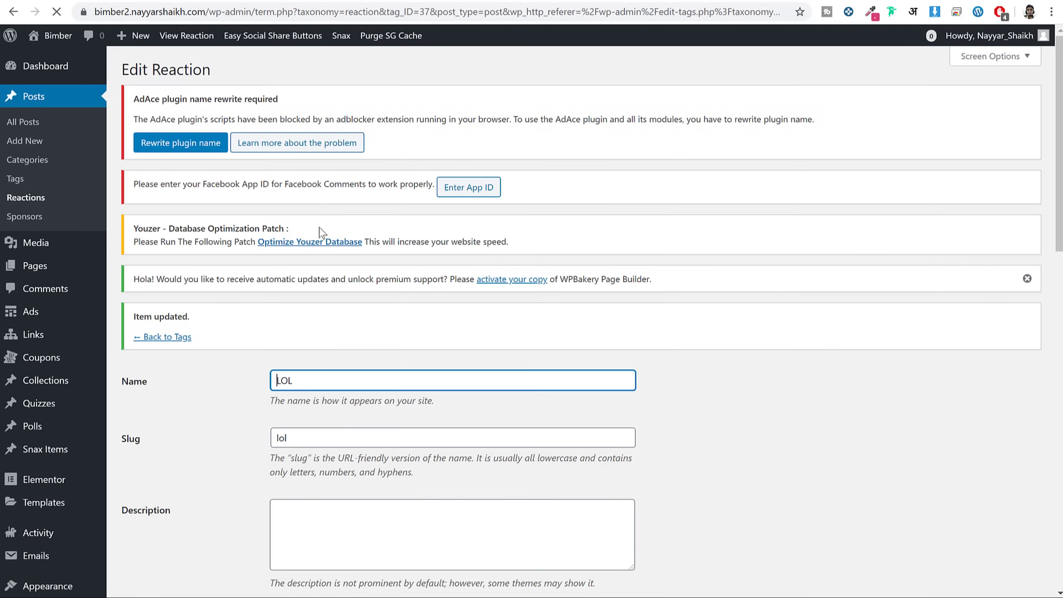
pyautogui.click(155, 340)
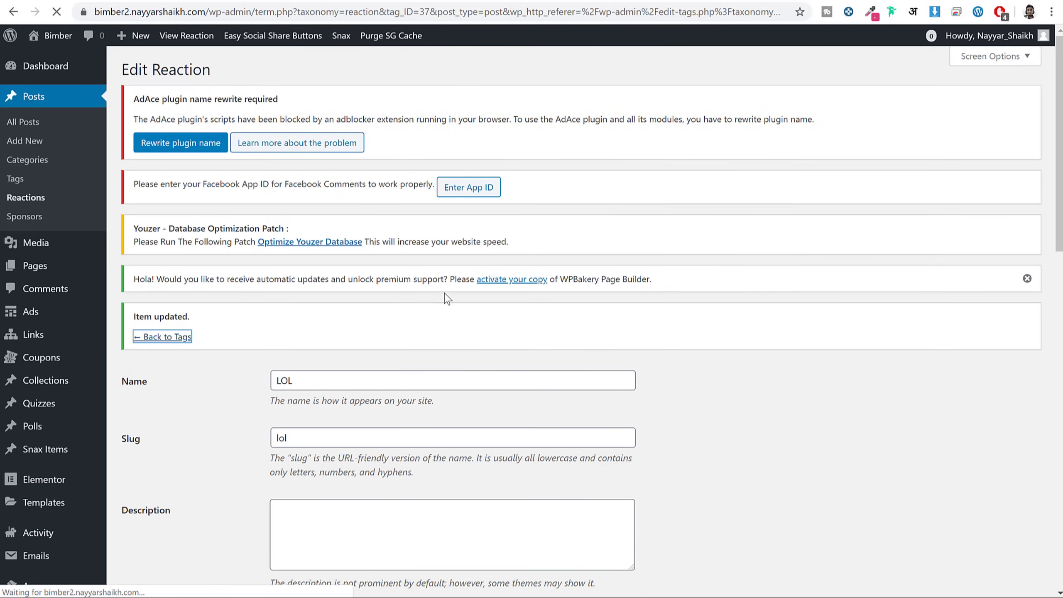
# Step: Give the Cute reaction the winking face icon and update it
pyautogui.scroll(-3, 598, 296)
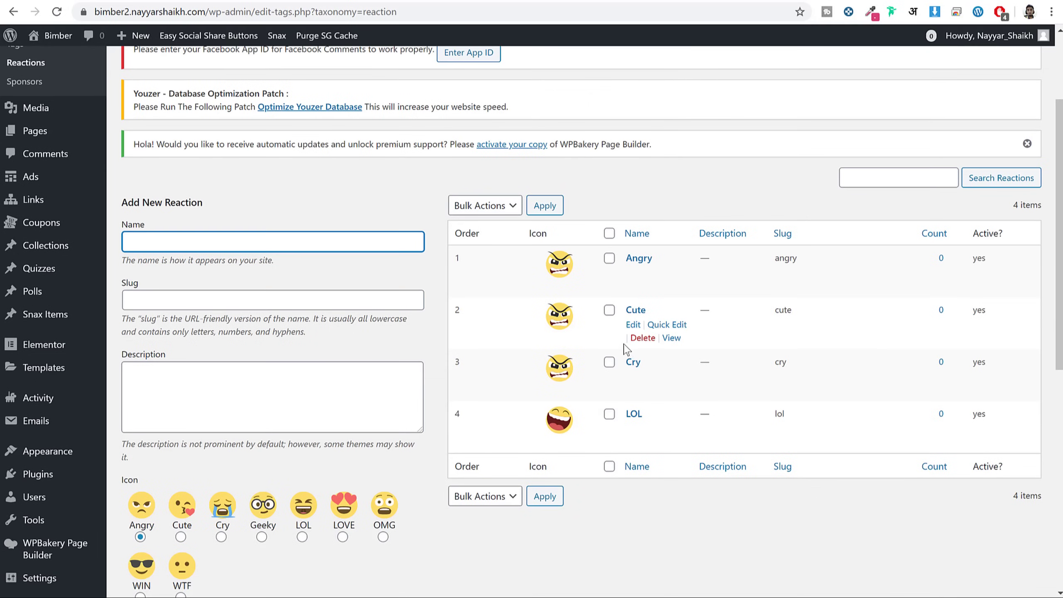
pyautogui.click(633, 325)
pyautogui.click(634, 377)
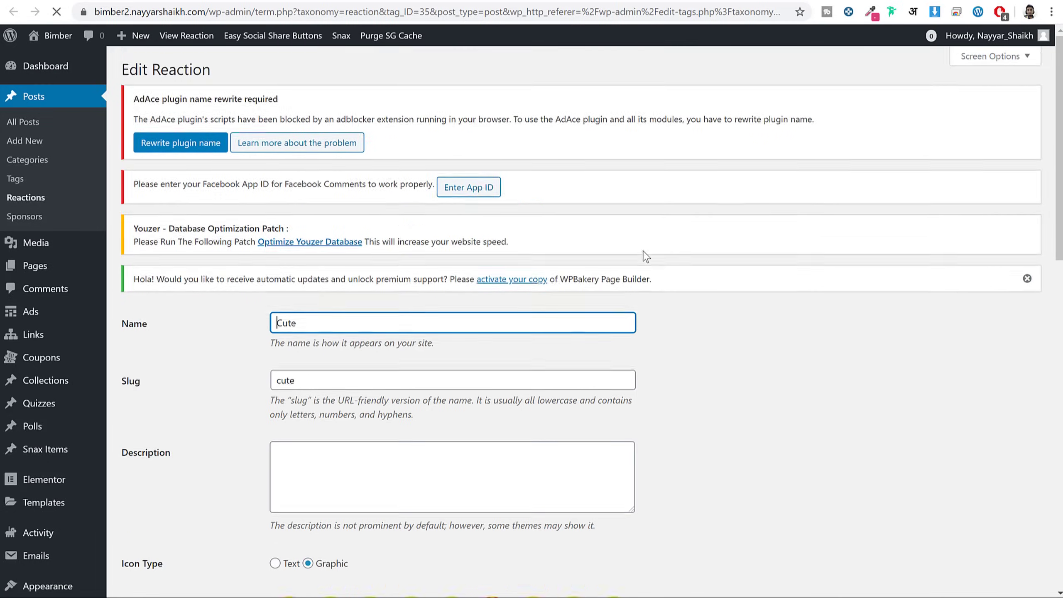
pyautogui.scroll(-8, 545, 235)
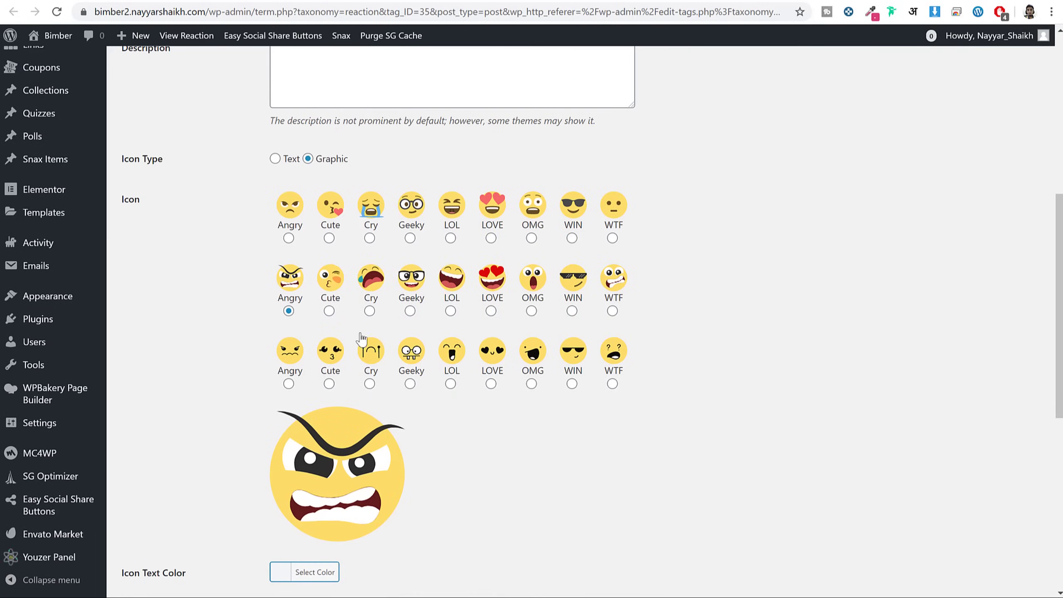
pyautogui.click(329, 311)
pyautogui.scroll(-6, 370, 344)
pyautogui.scroll(-3, 205, 537)
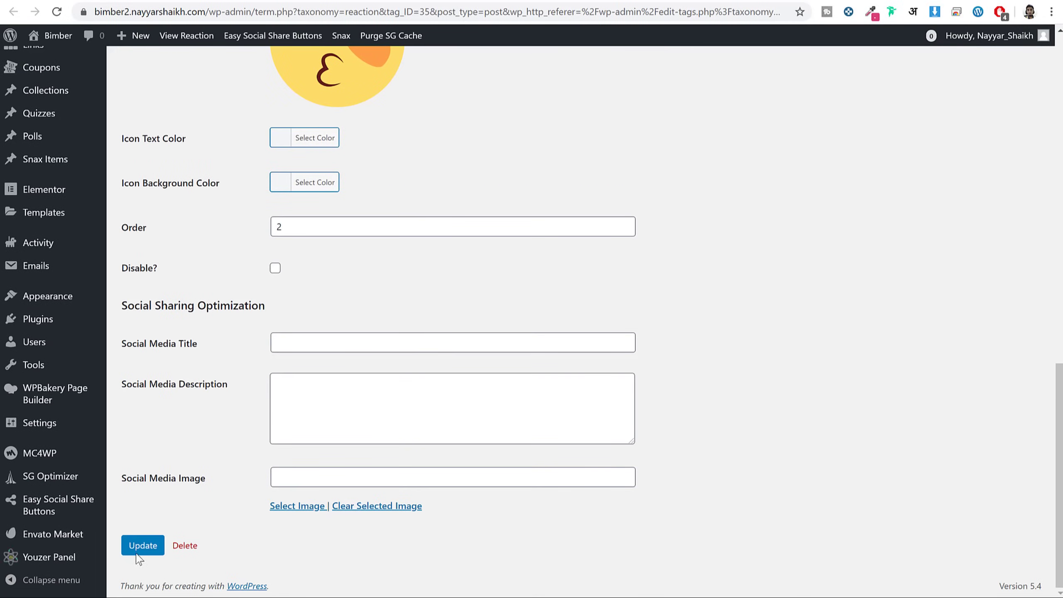
pyautogui.click(138, 546)
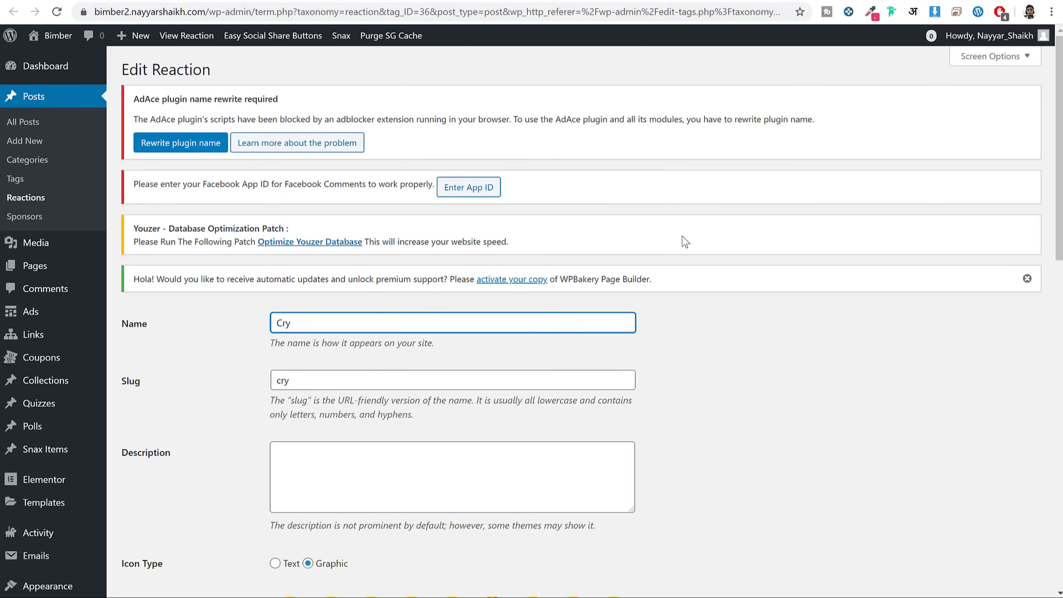
# Step: Give the Cry reaction the crying face icon, save it, and refresh the reactions list
pyautogui.scroll(-10, 685, 242)
pyautogui.click(369, 108)
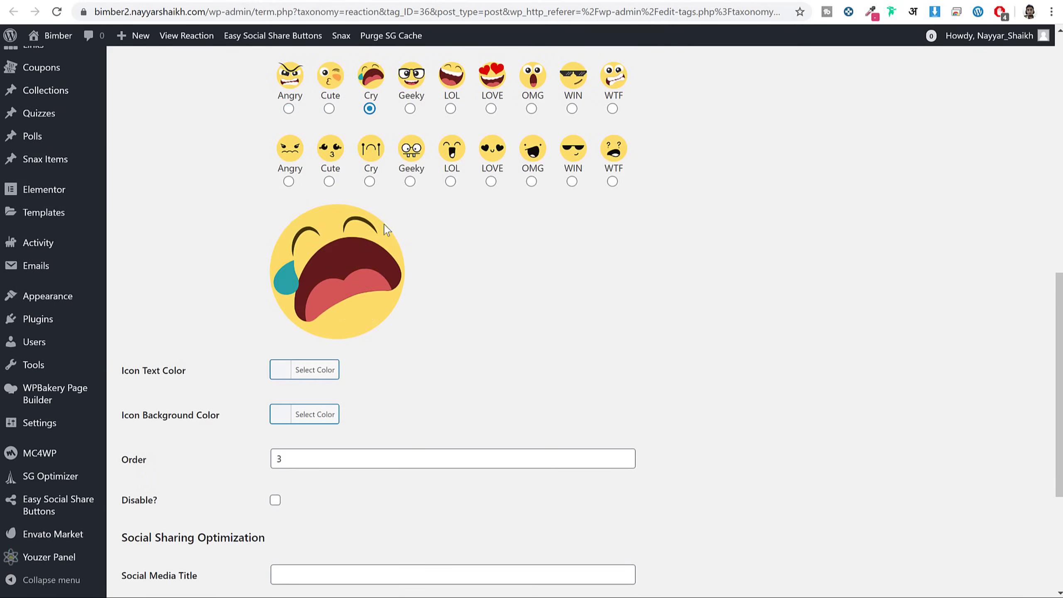
pyautogui.scroll(-10, 384, 225)
pyautogui.click(141, 550)
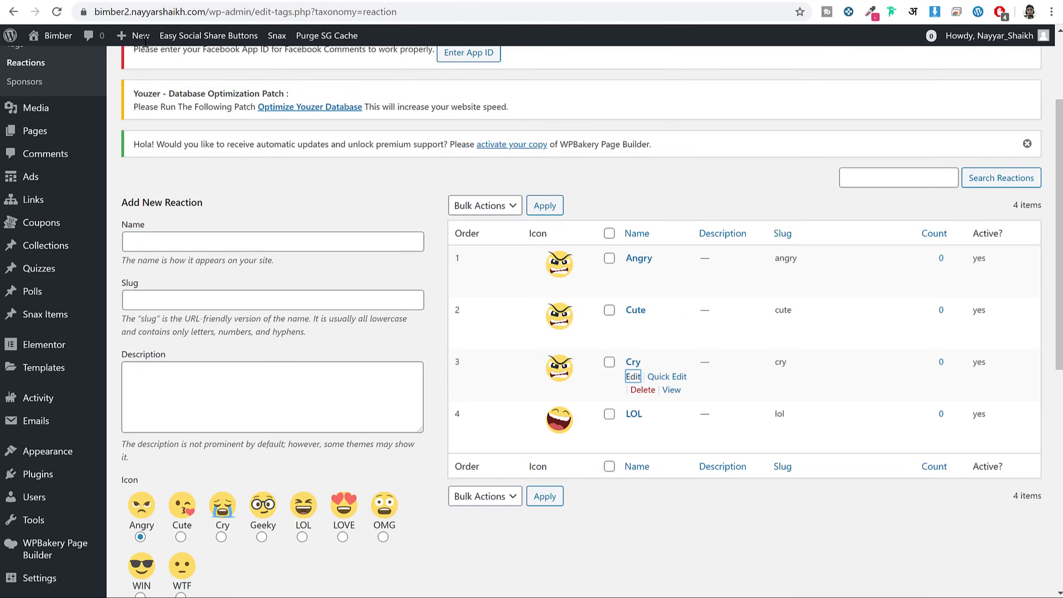
pyautogui.click(52, 10)
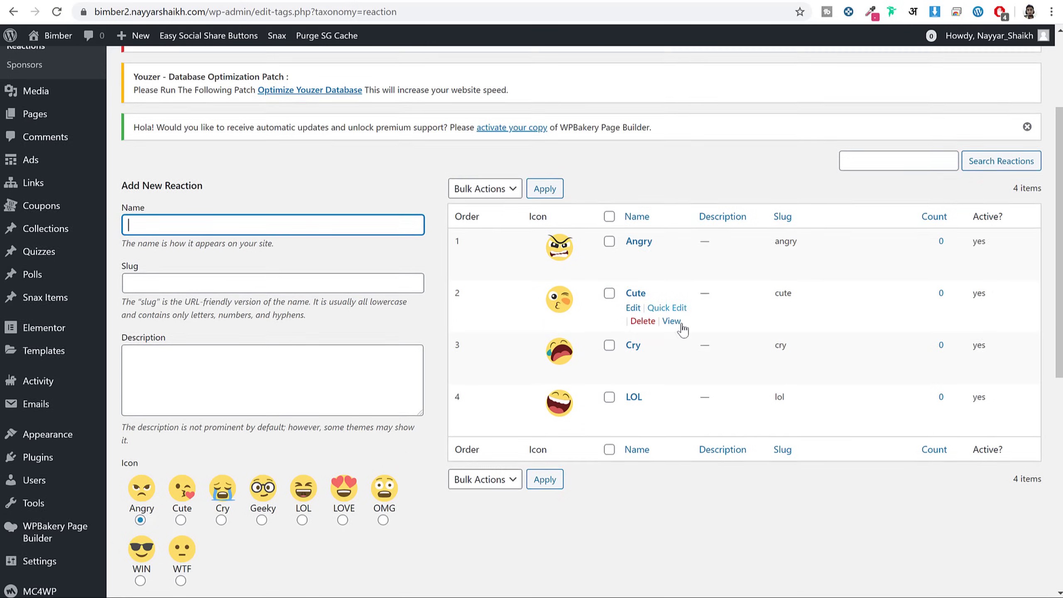
# Step: Add an OMG reaction with the OMG face icon
pyautogui.scroll(-9, 681, 329)
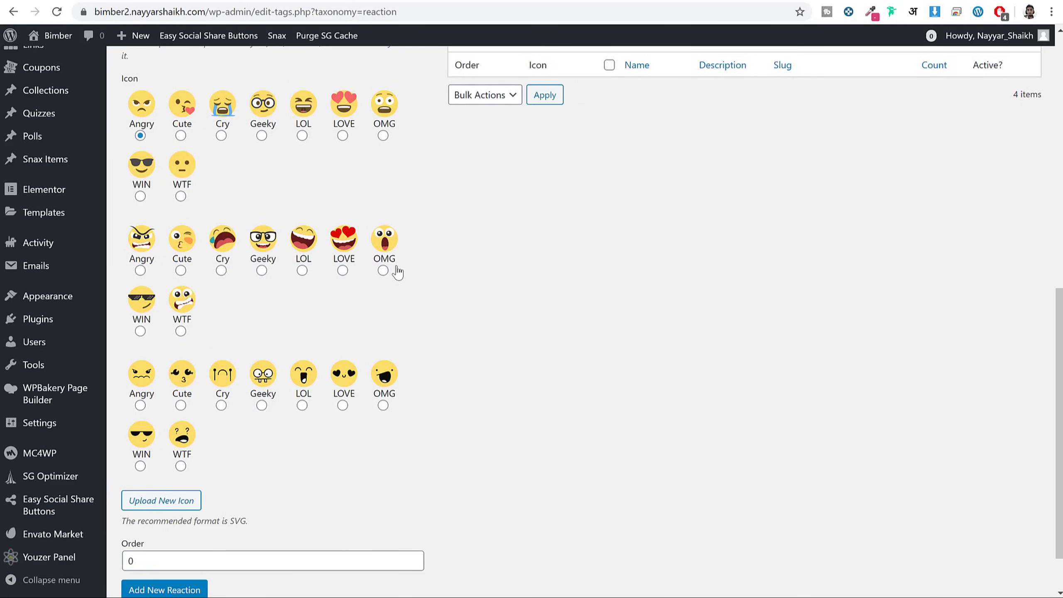
pyautogui.scroll(10, 624, 363)
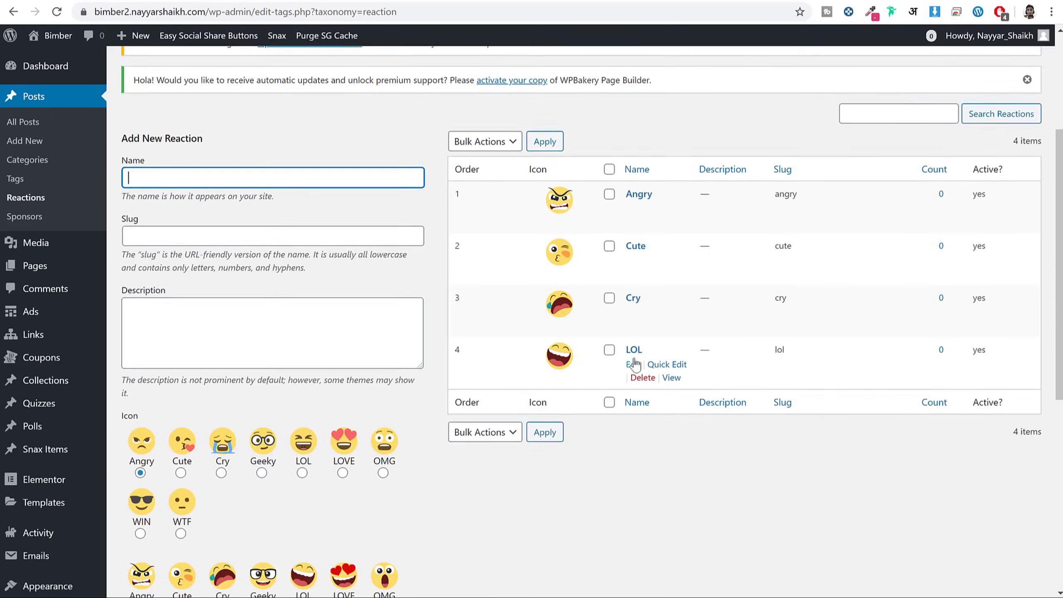
pyautogui.scroll(-6, 326, 371)
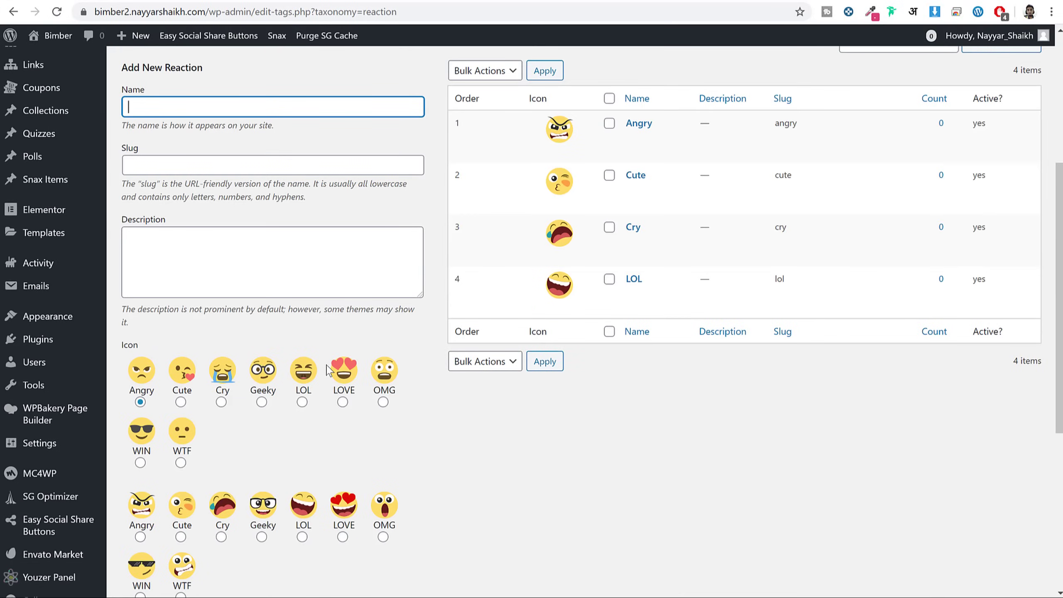
pyautogui.scroll(-3, 361, 368)
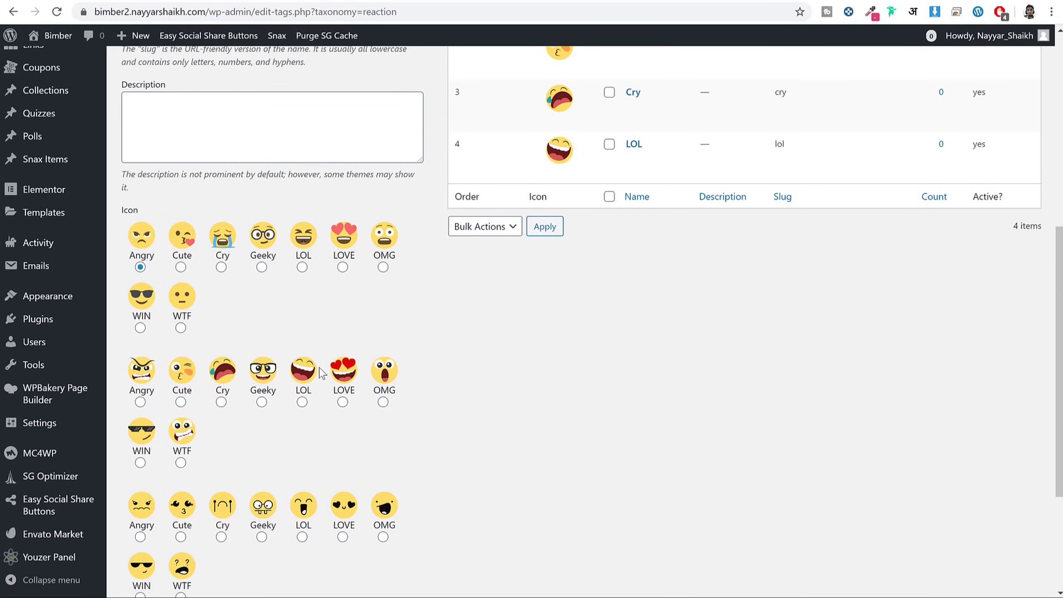
pyautogui.click(261, 402)
pyautogui.click(302, 402)
pyautogui.click(383, 401)
pyautogui.scroll(-4, 492, 412)
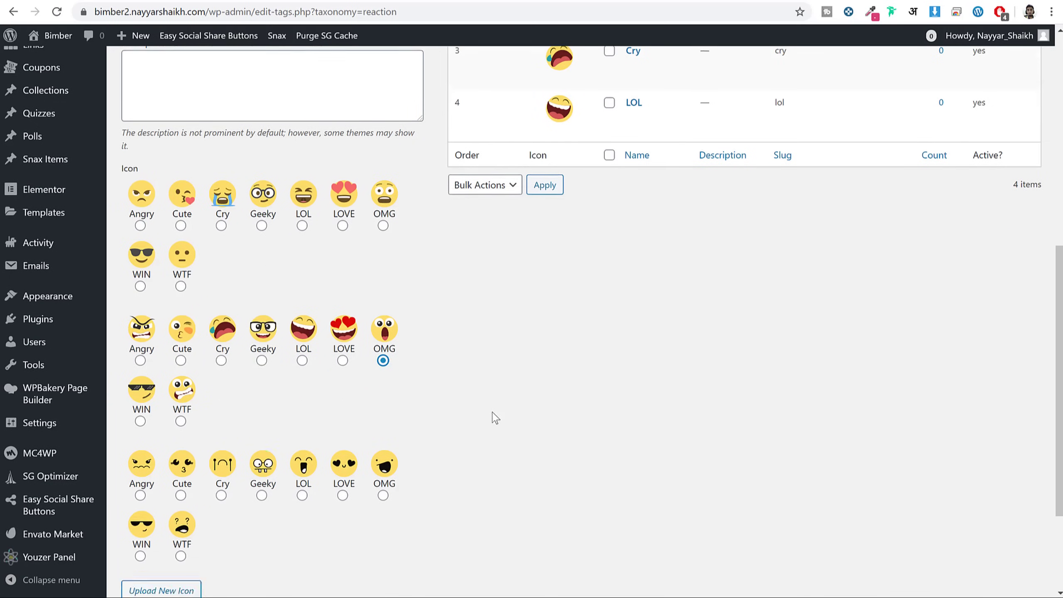
pyautogui.click(161, 533)
# Step: Replace the name with 'WTF', pick the WTF icon, and add the WTF reaction
pyautogui.scroll(5, 425, 471)
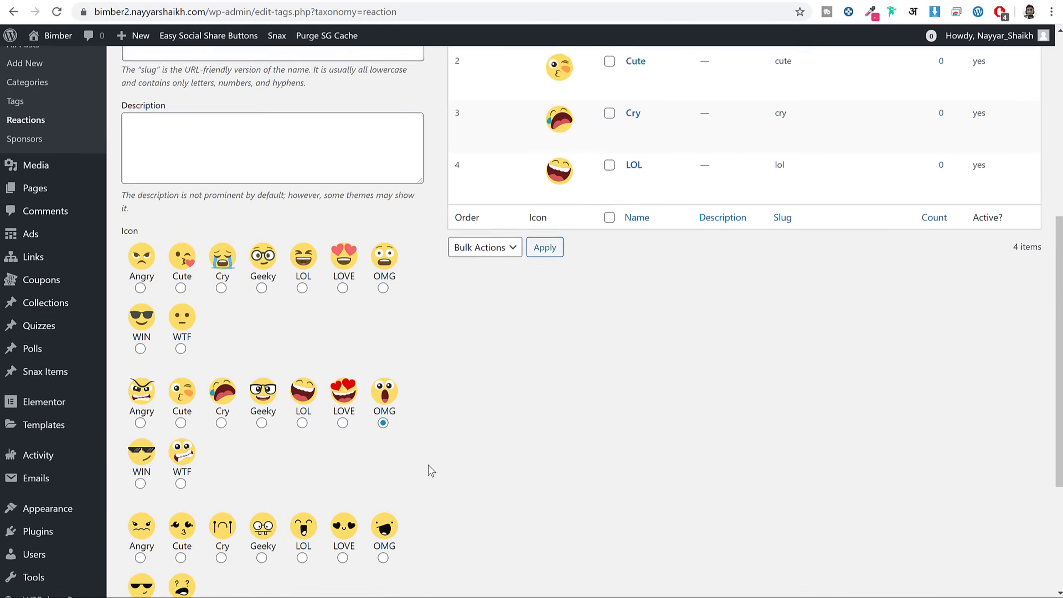
pyautogui.scroll(6, 426, 471)
pyautogui.doubleClick(255, 257)
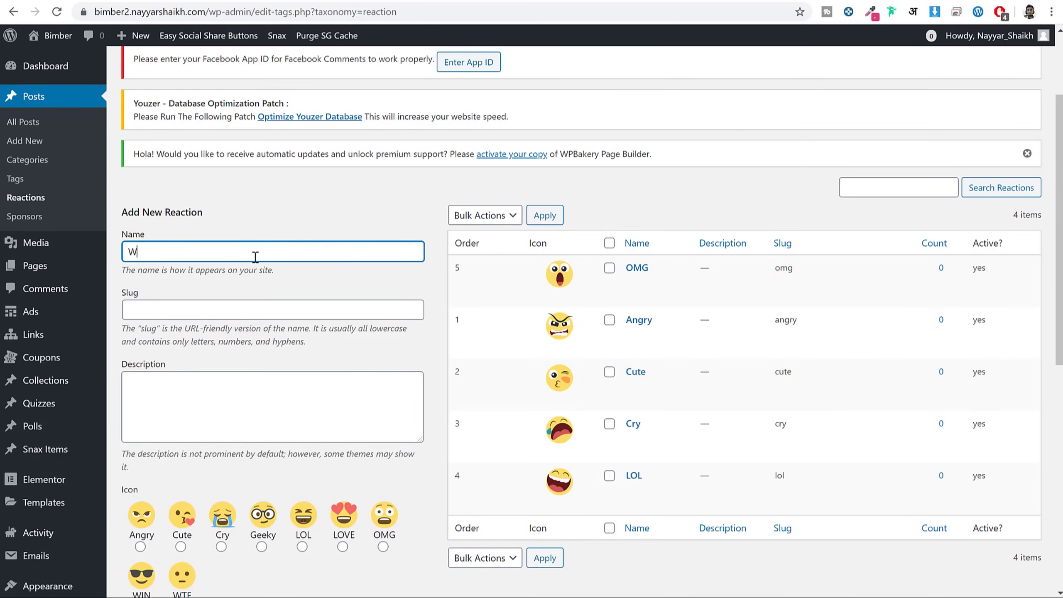
pyautogui.write('WTF')
pyautogui.scroll(-9, 255, 256)
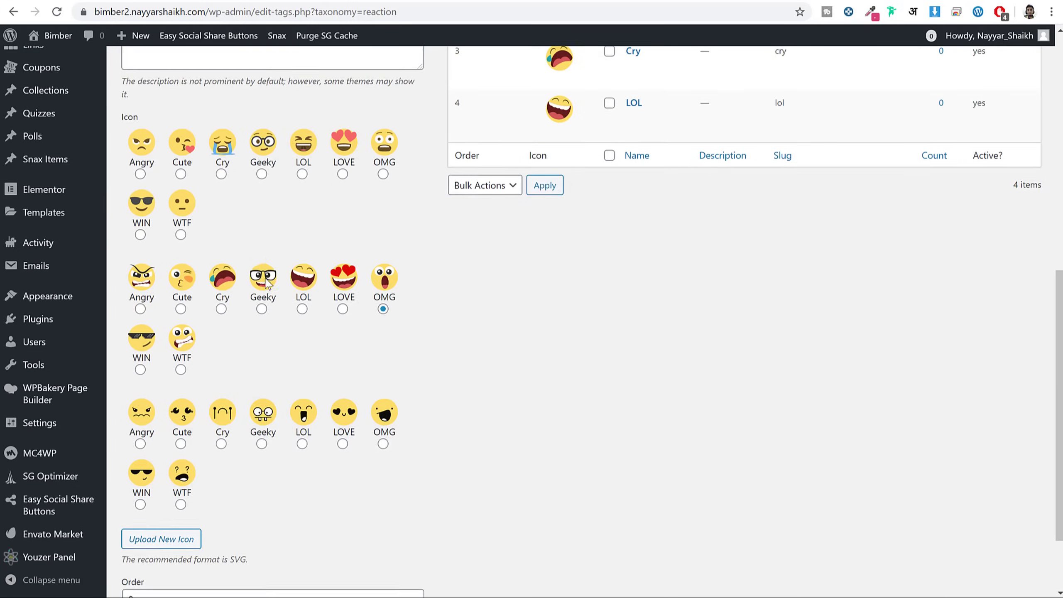
pyautogui.click(180, 338)
pyautogui.scroll(-2, 210, 440)
pyautogui.click(166, 528)
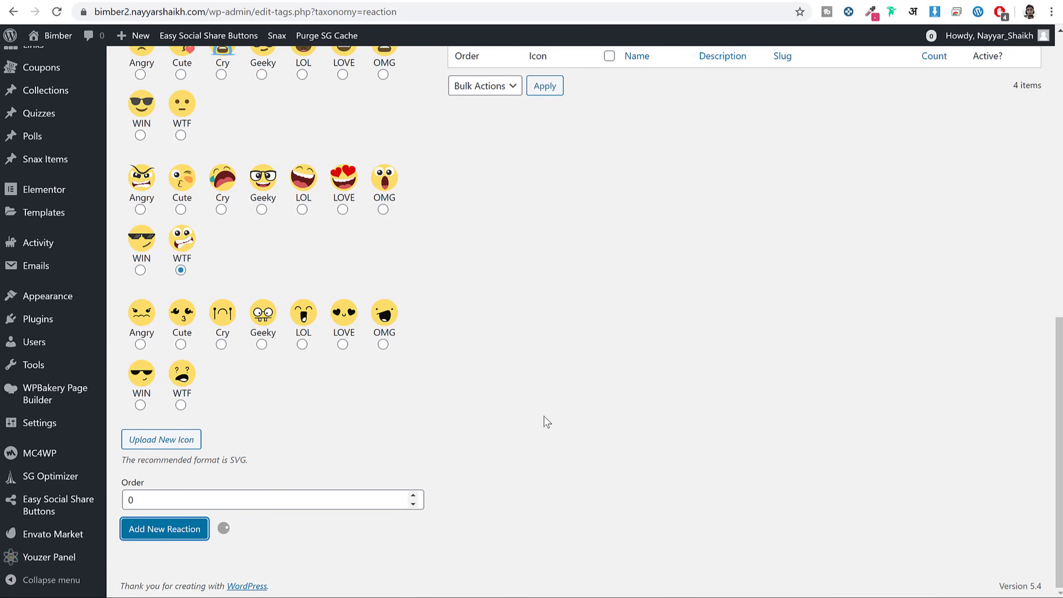
pyautogui.scroll(5, 613, 380)
pyautogui.scroll(3, 612, 378)
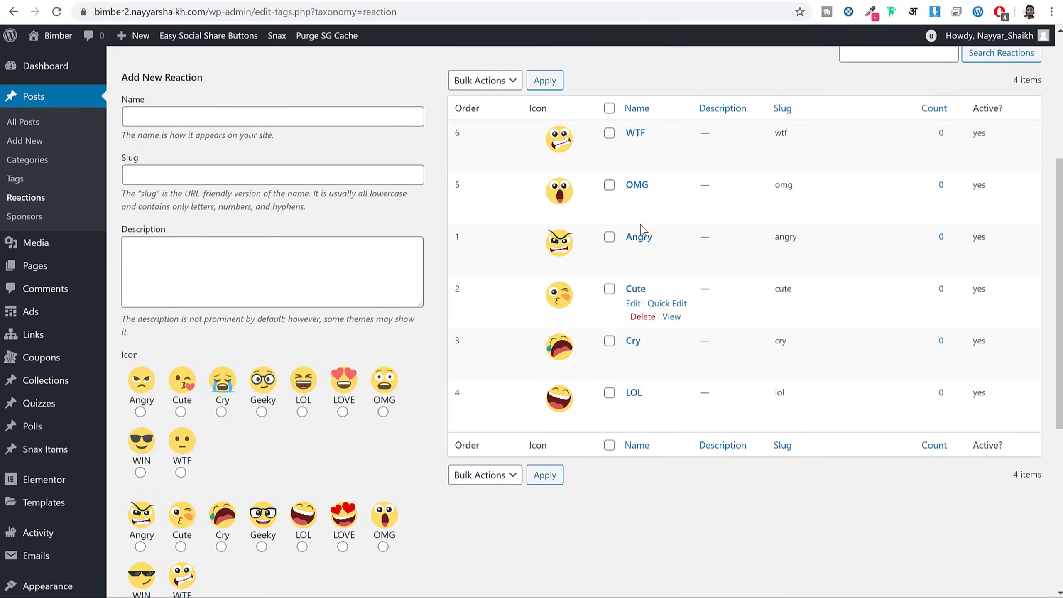
# Step: Reload the live 15 Cute Kids post and check that its reactions section lists Angry through WTF
pyautogui.click(537, 1)
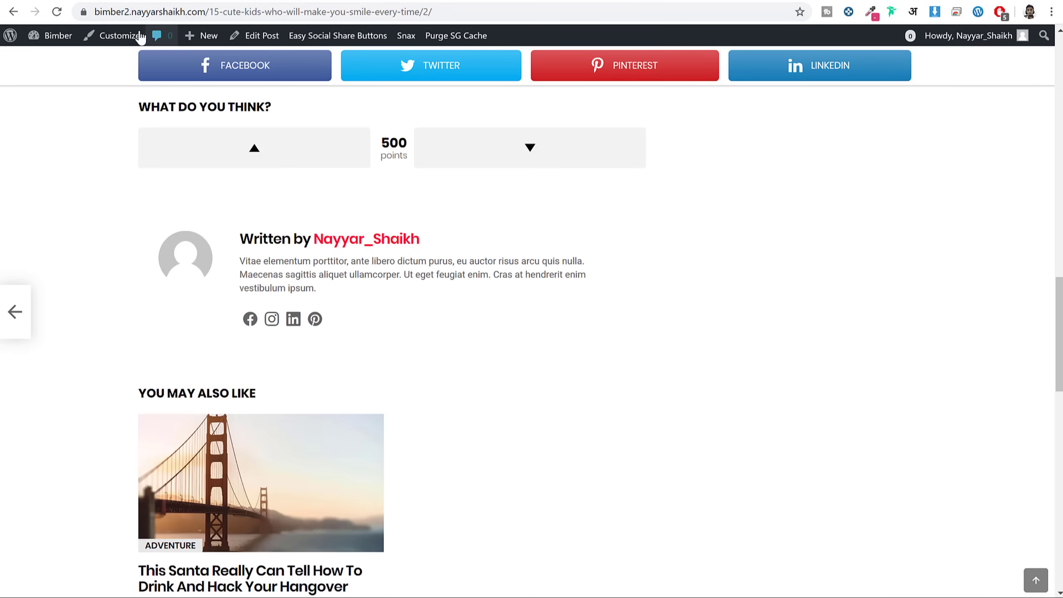
pyautogui.click(55, 12)
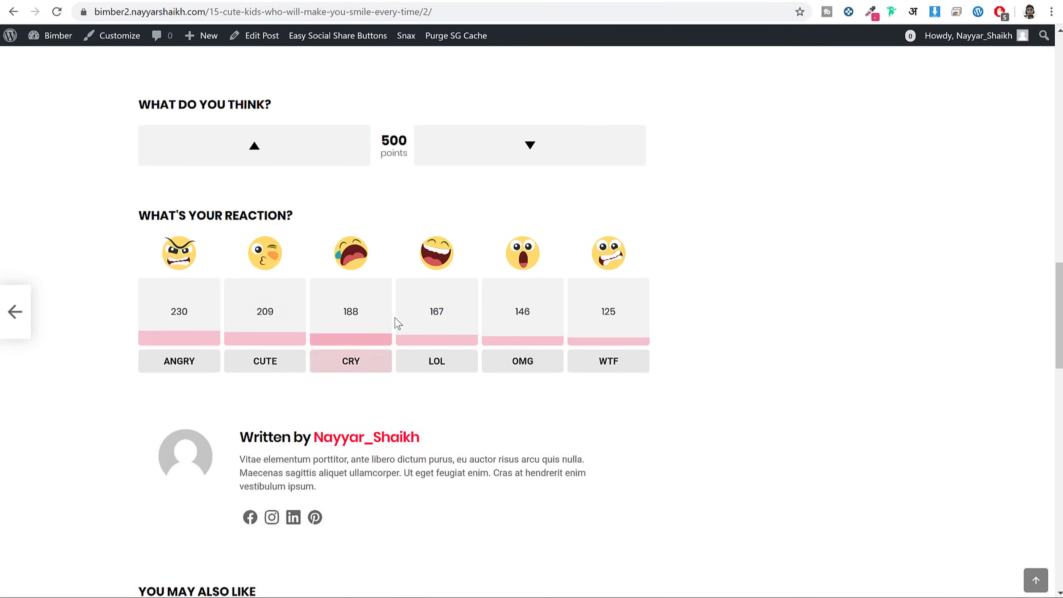
pyautogui.scroll(20, 768, 402)
pyautogui.scroll(-4, 623, 310)
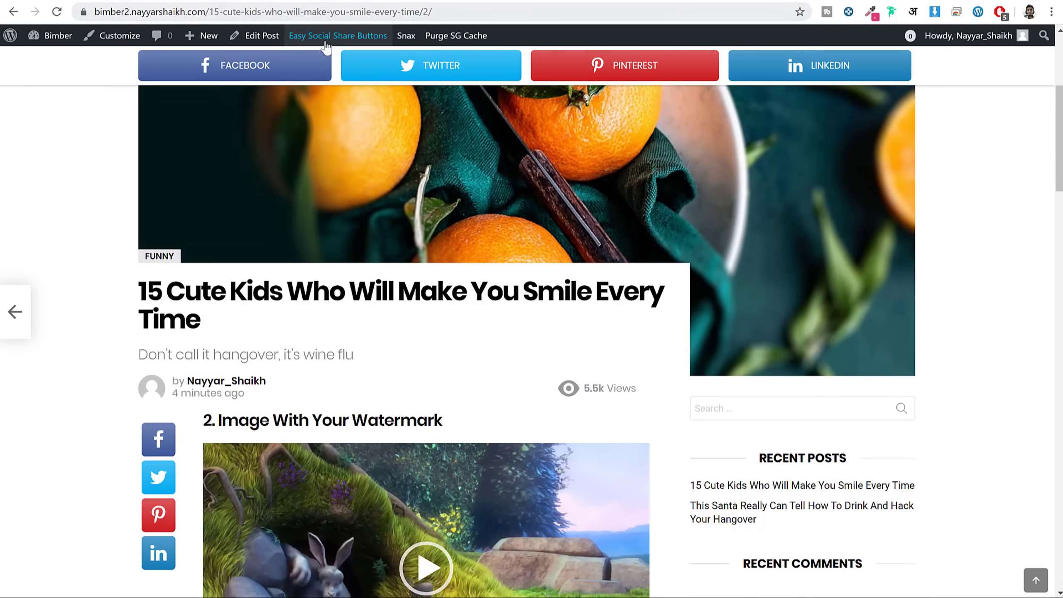
# Step: In the post editor, add LOL and Cute to the post's Reactions box
pyautogui.click(257, 36)
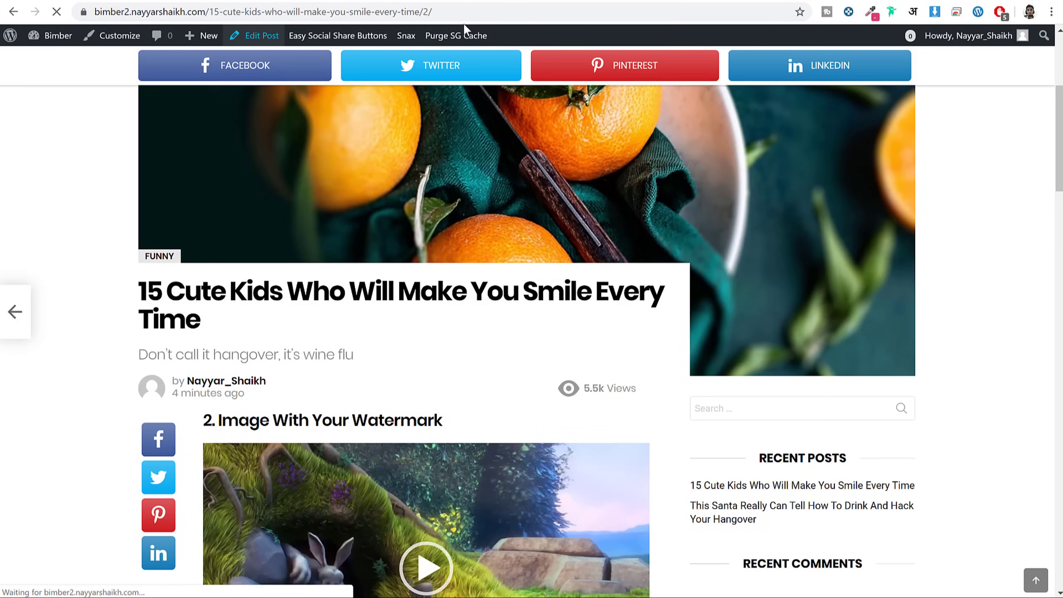
pyautogui.scroll(-7, 824, 217)
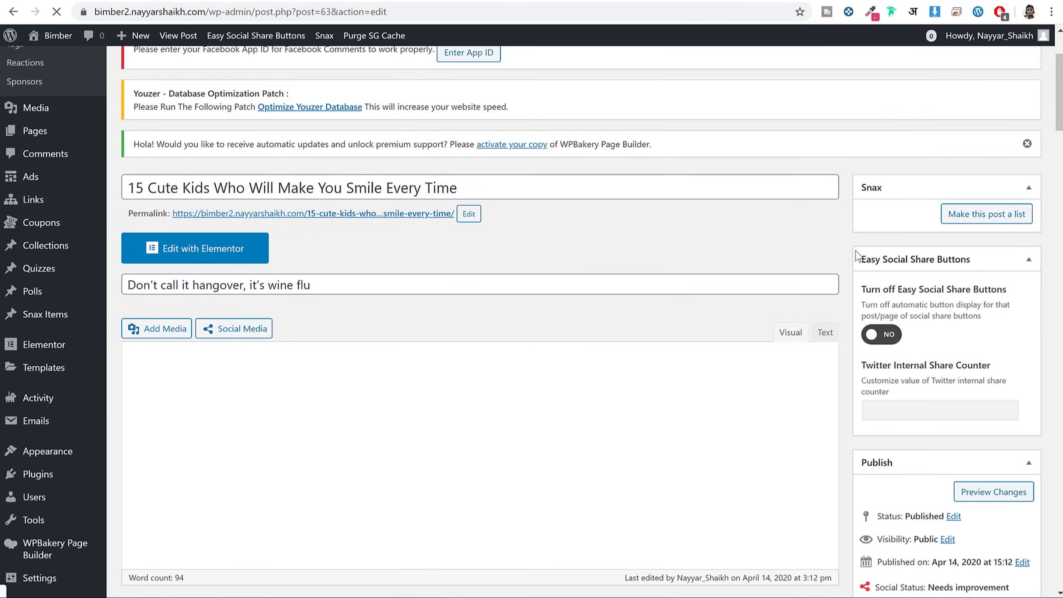
pyautogui.scroll(-6, 914, 270)
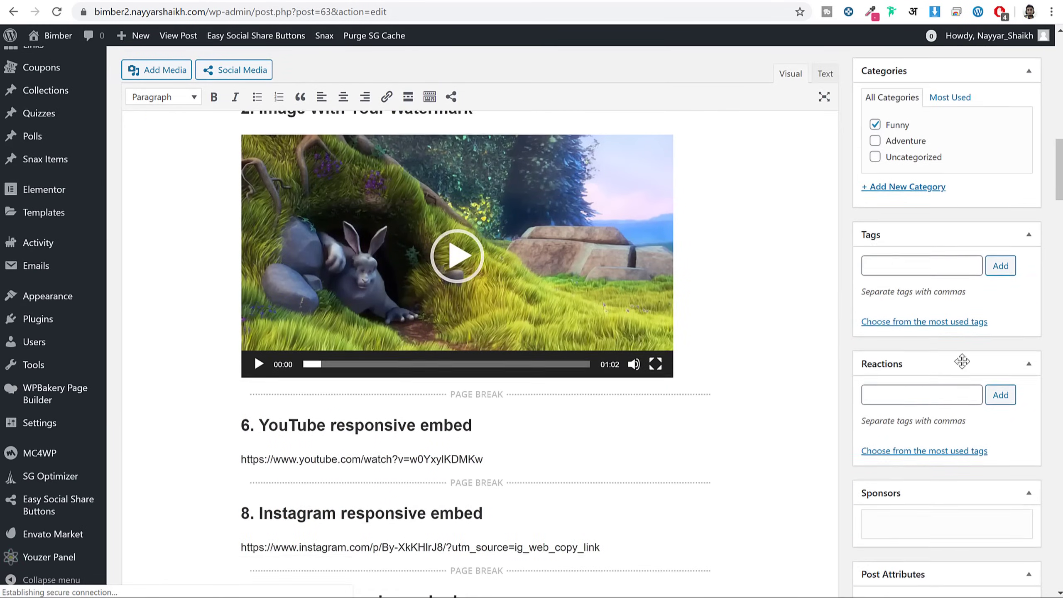
pyautogui.click(922, 259)
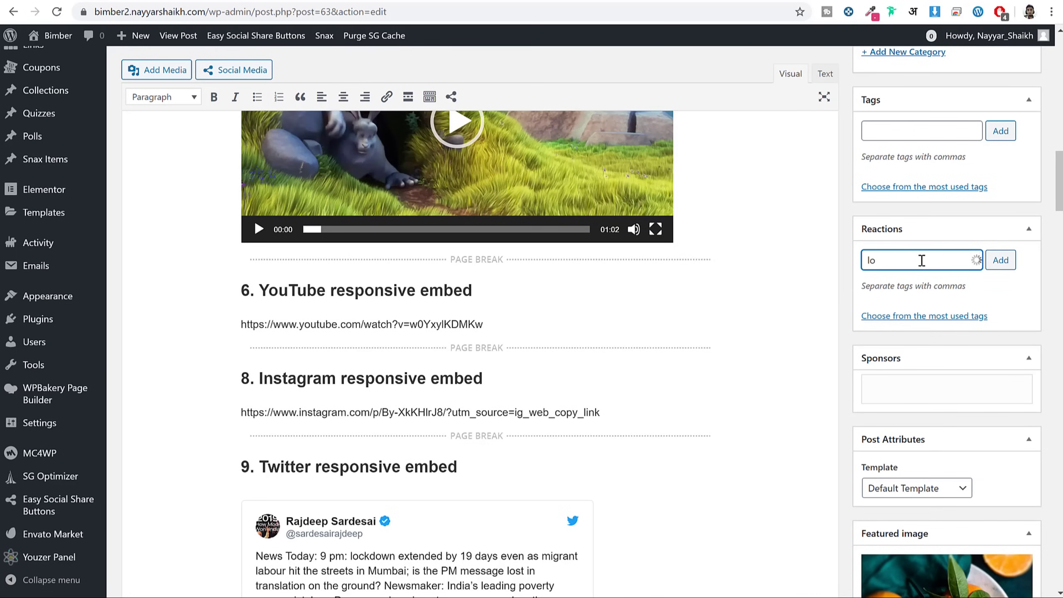
pyautogui.click(945, 289)
pyautogui.write('cute')
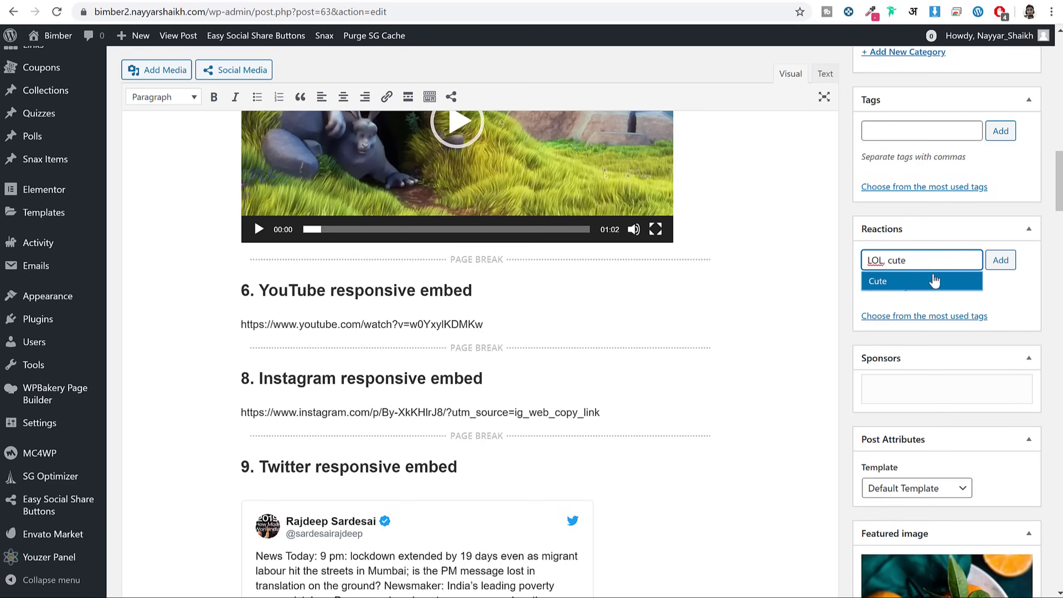
pyautogui.click(945, 282)
pyautogui.scroll(-4, 999, 340)
pyautogui.scroll(4, 996, 340)
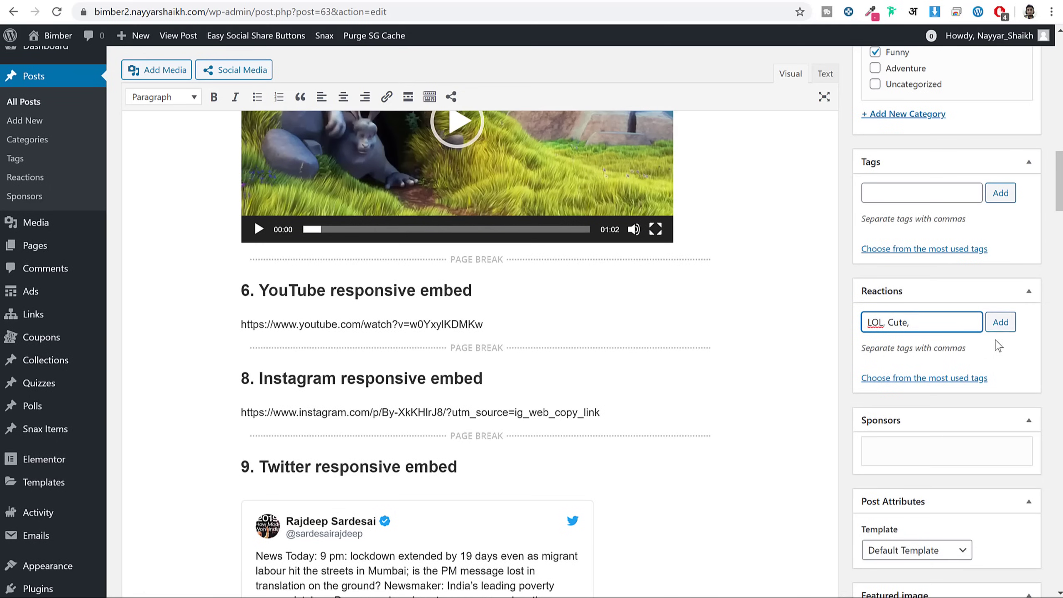
pyautogui.click(993, 326)
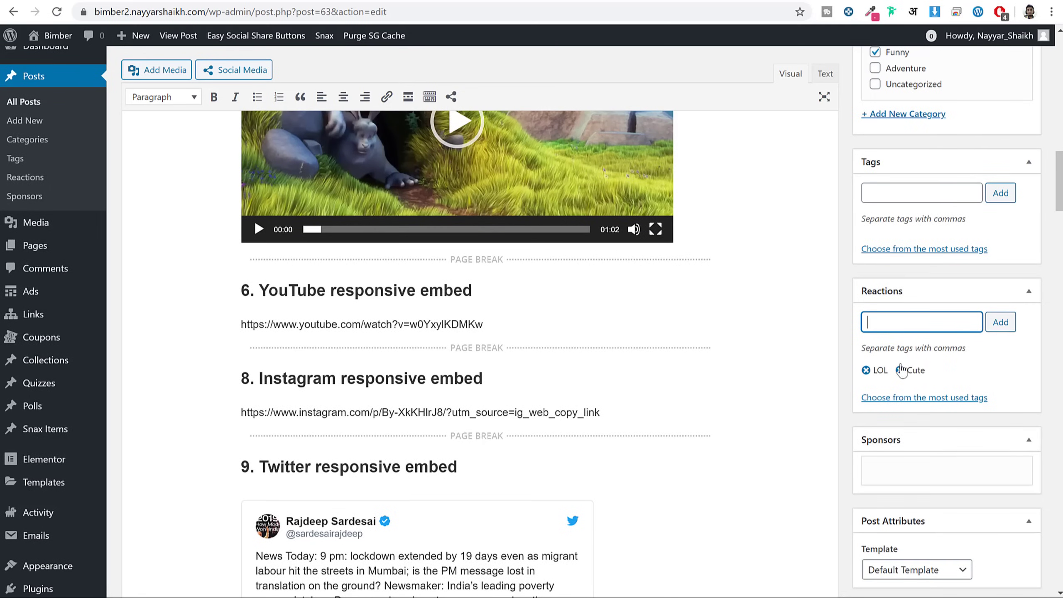
# Step: Update the post so the new reactions are saved
pyautogui.scroll(-6, 942, 397)
pyautogui.scroll(-6, 958, 419)
pyautogui.scroll(15, 958, 418)
pyautogui.click(1011, 369)
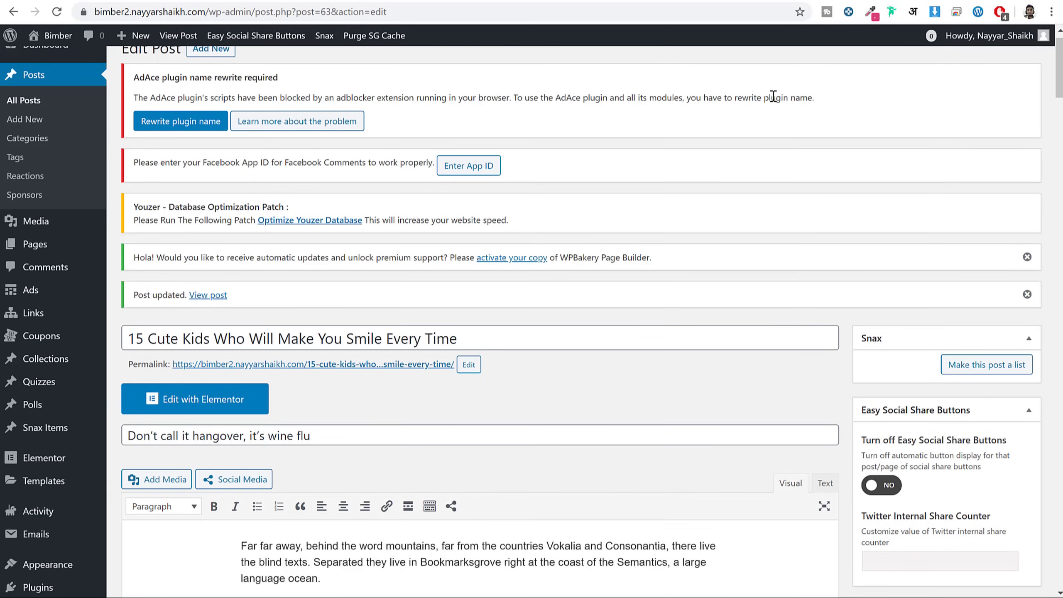
# Step: View the published 15 Cute Kids post on the site and scroll through it
pyautogui.click(444, 364)
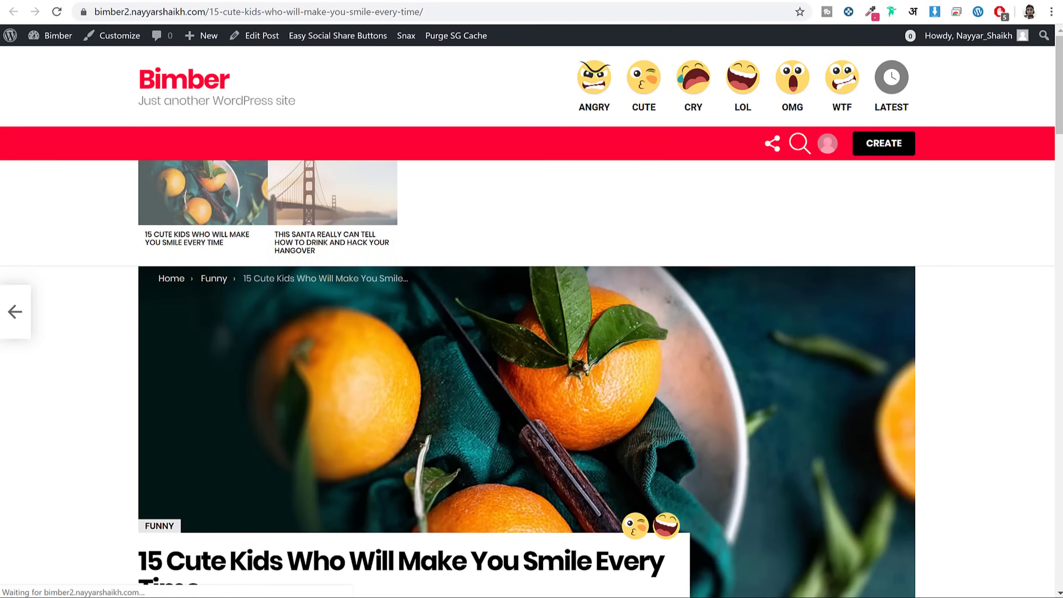
pyautogui.scroll(-5, 904, 219)
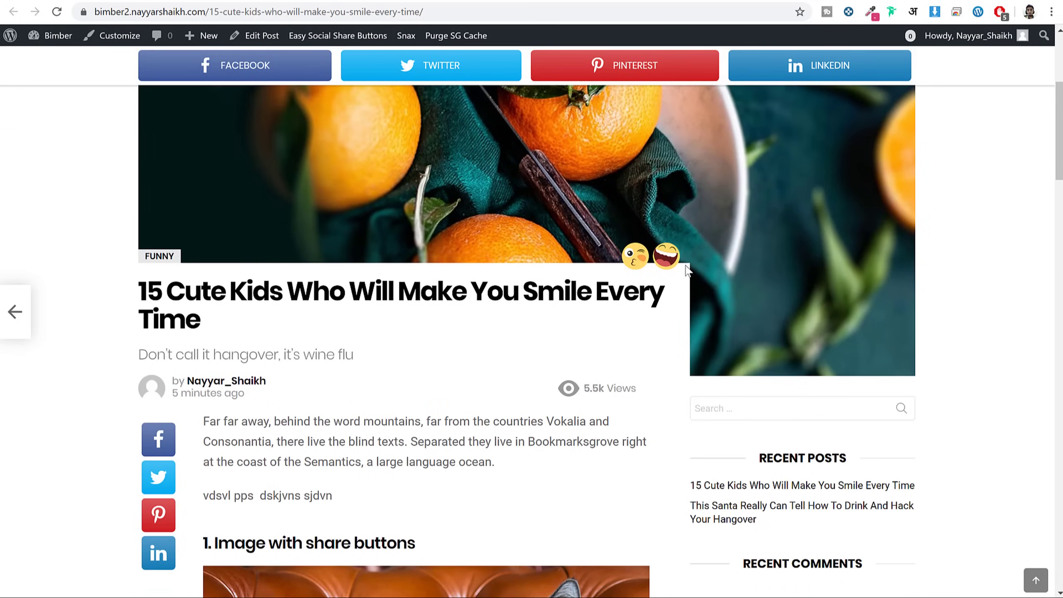
pyautogui.moveTo(380, 293); pyautogui.dragTo(565, 298)
pyautogui.click(646, 287)
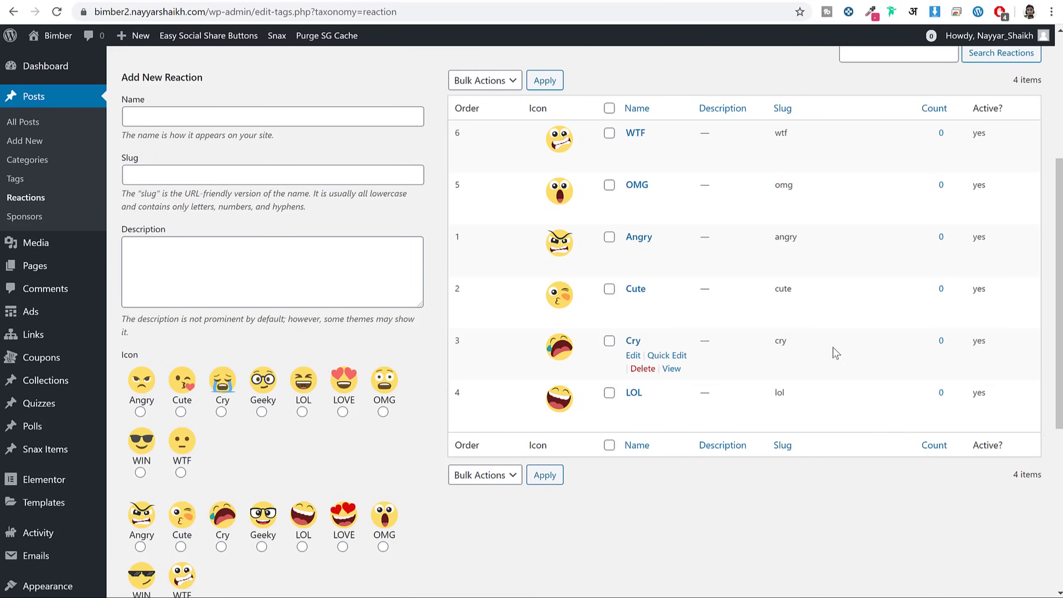
pyautogui.scroll(6, 836, 353)
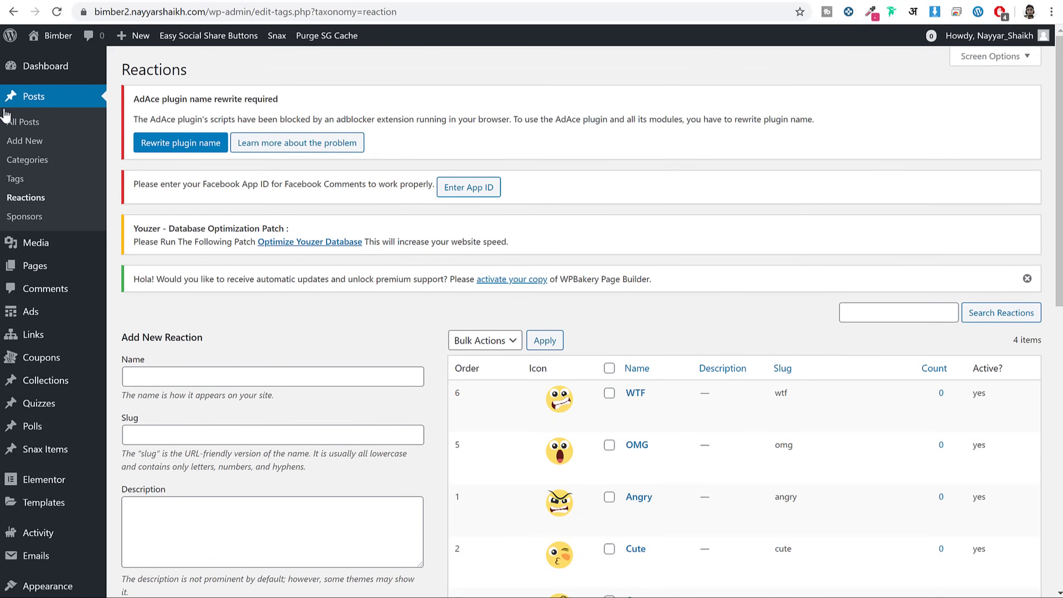
# Step: On the Sponsors admin page, enter EventGuys as the new sponsor's name
pyautogui.click(24, 220)
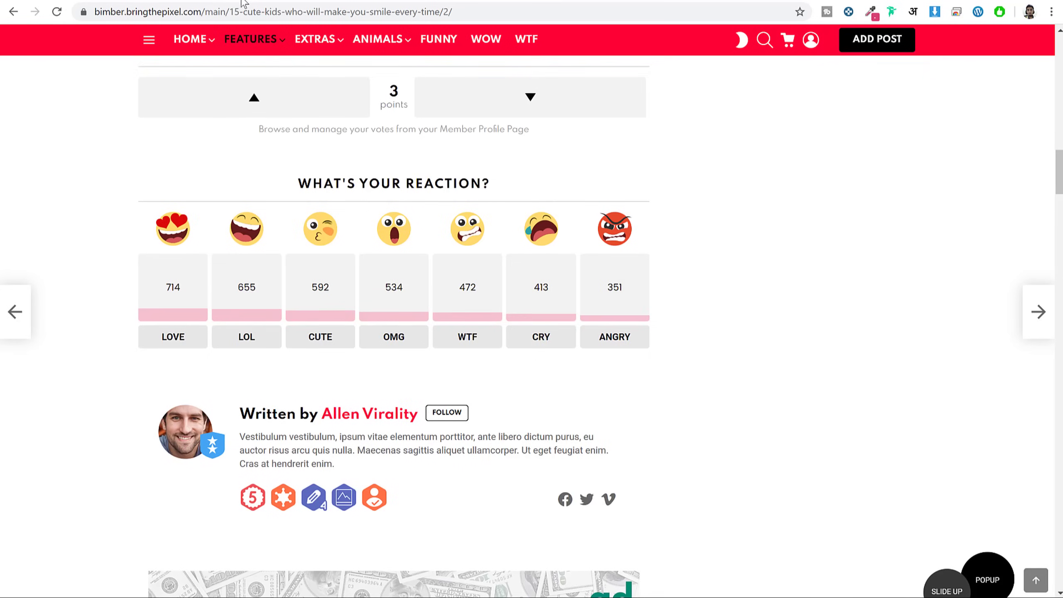
pyautogui.scroll(-1, 618, 270)
pyautogui.scroll(15, 693, 371)
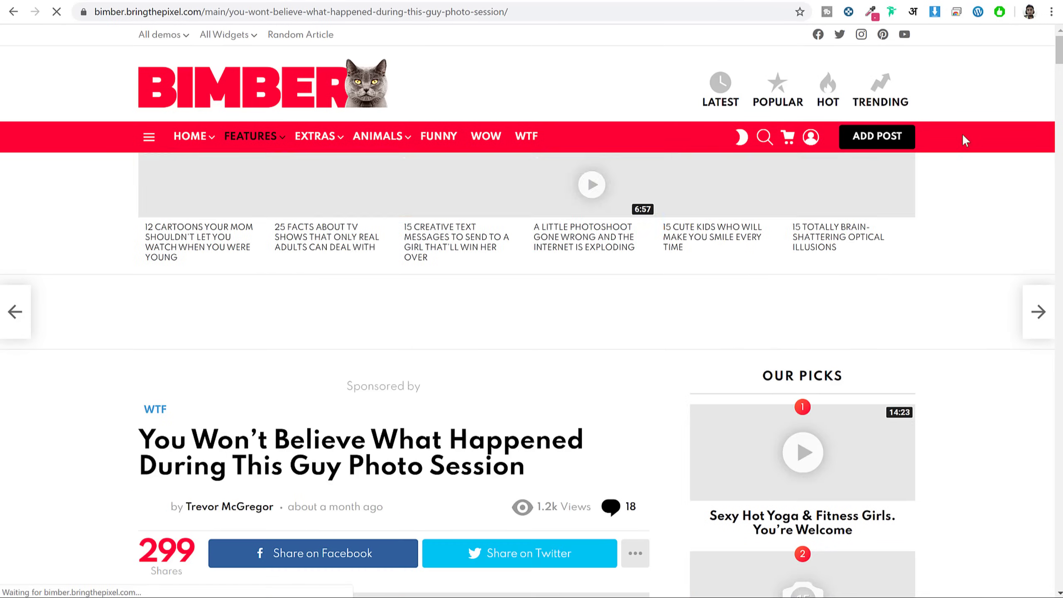
pyautogui.scroll(-1, 57, 236)
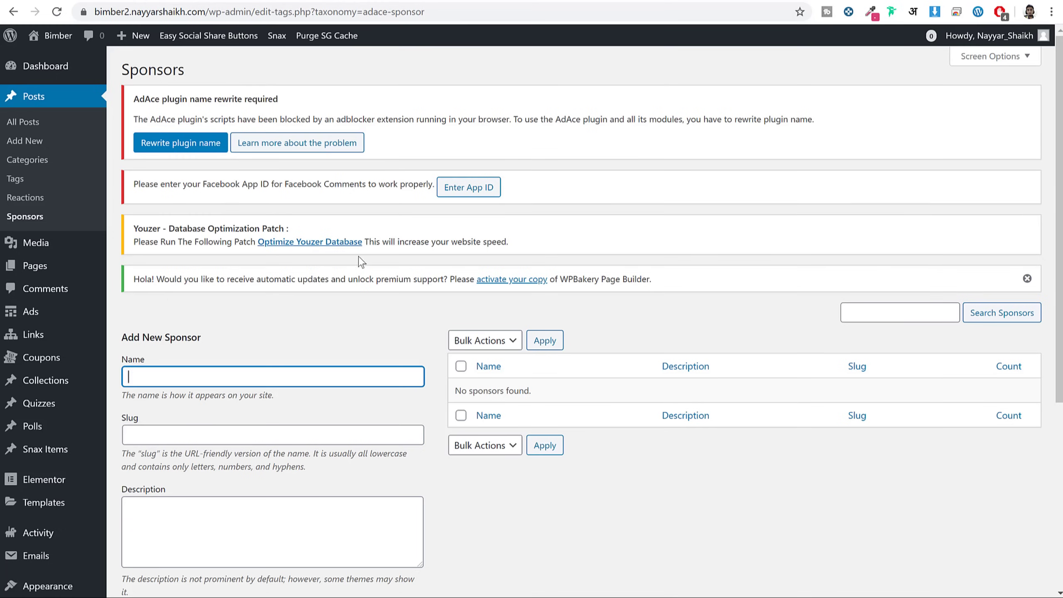
pyautogui.scroll(-3, 376, 322)
pyautogui.scroll(-2, 377, 322)
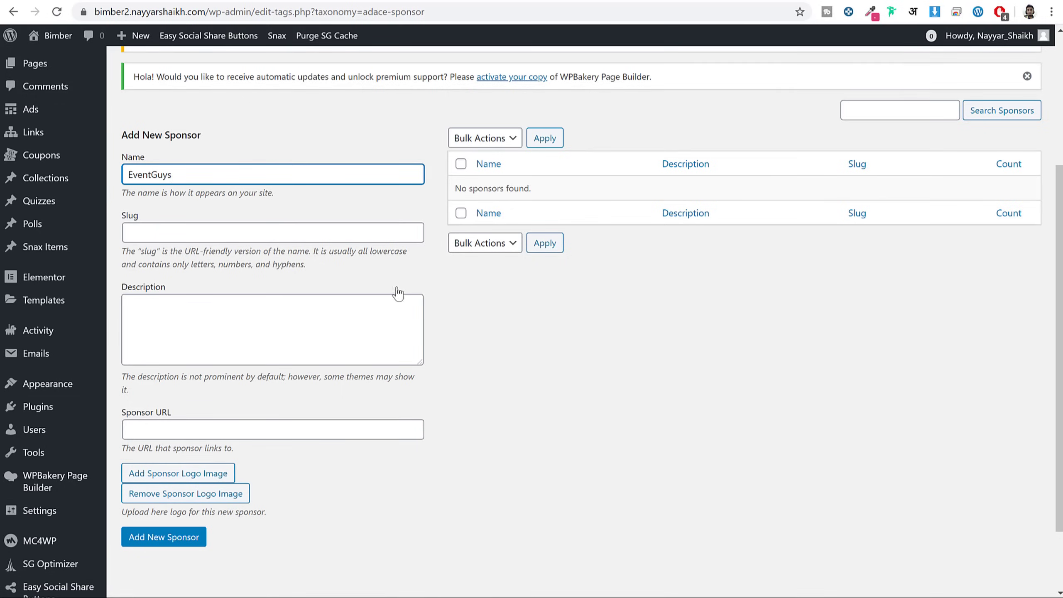
pyautogui.scroll(-2, 397, 293)
pyautogui.click(217, 361)
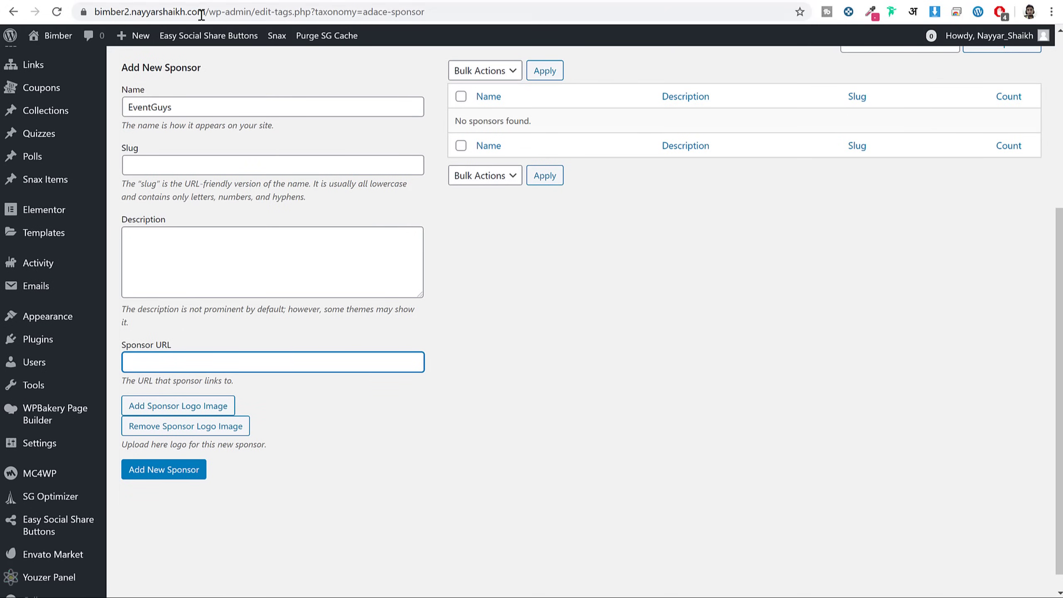
# Step: Copy the site's home address into Sponsor URL and create the EventGuys sponsor
pyautogui.moveTo(94, 13); pyautogui.dragTo(210, 13)
pyautogui.hotkey('ctrl', 'c')
pyautogui.click(275, 363)
pyautogui.hotkey('ctrl', 'v')
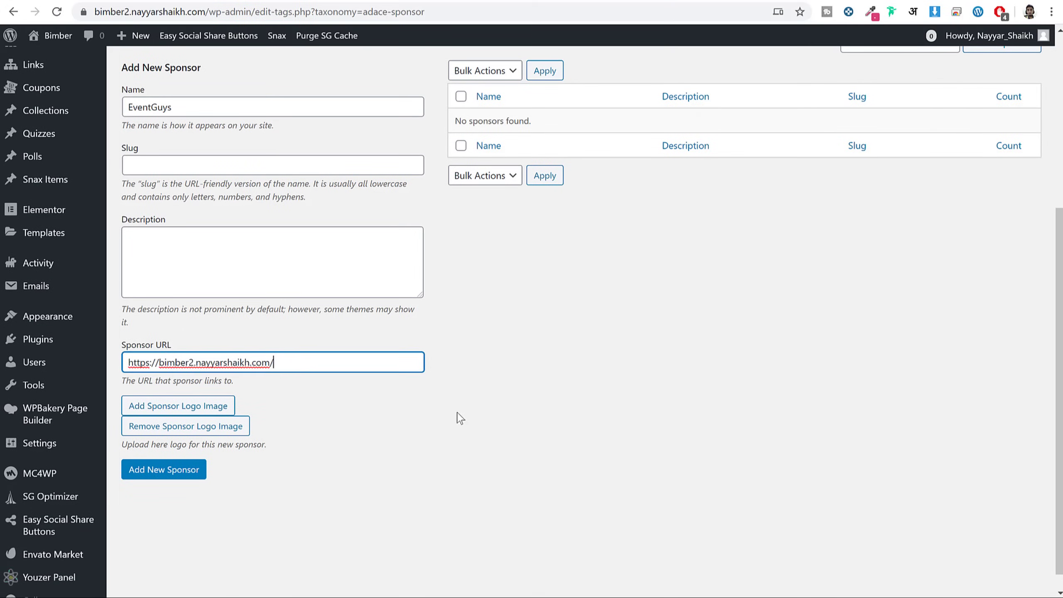
pyautogui.click(200, 405)
pyautogui.scroll(-4, 586, 377)
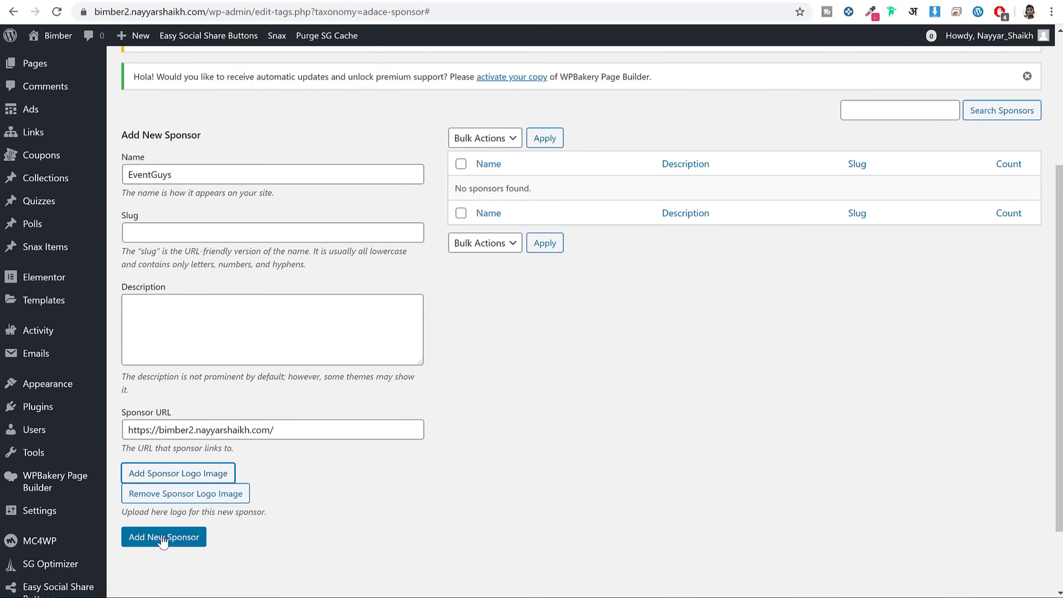
pyautogui.click(163, 540)
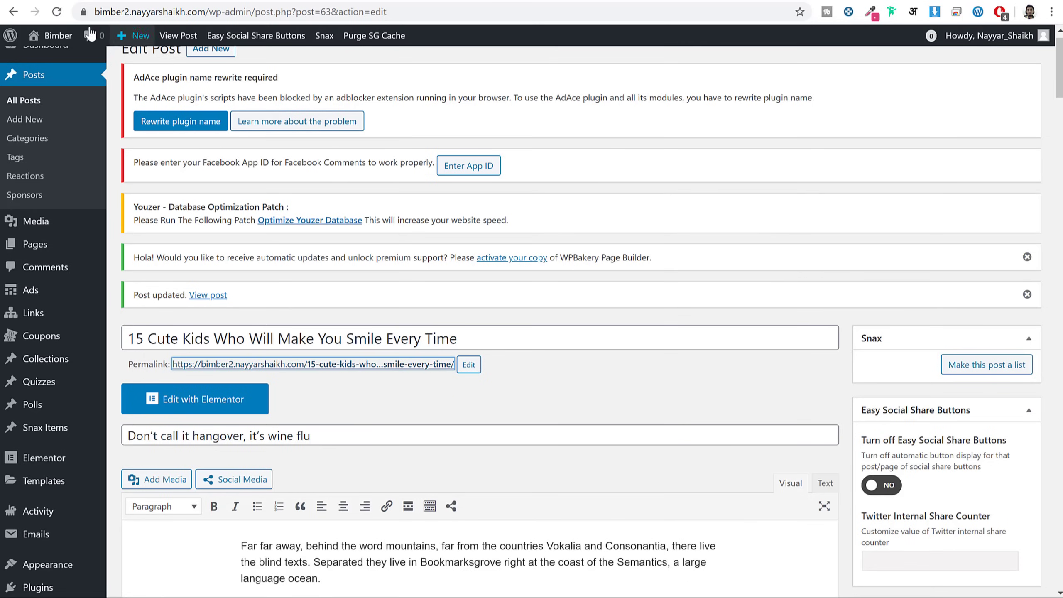
# Step: Tick EventGuys in the Sponsors box of the 15 Cute Kids post editor
pyautogui.click(90, 34)
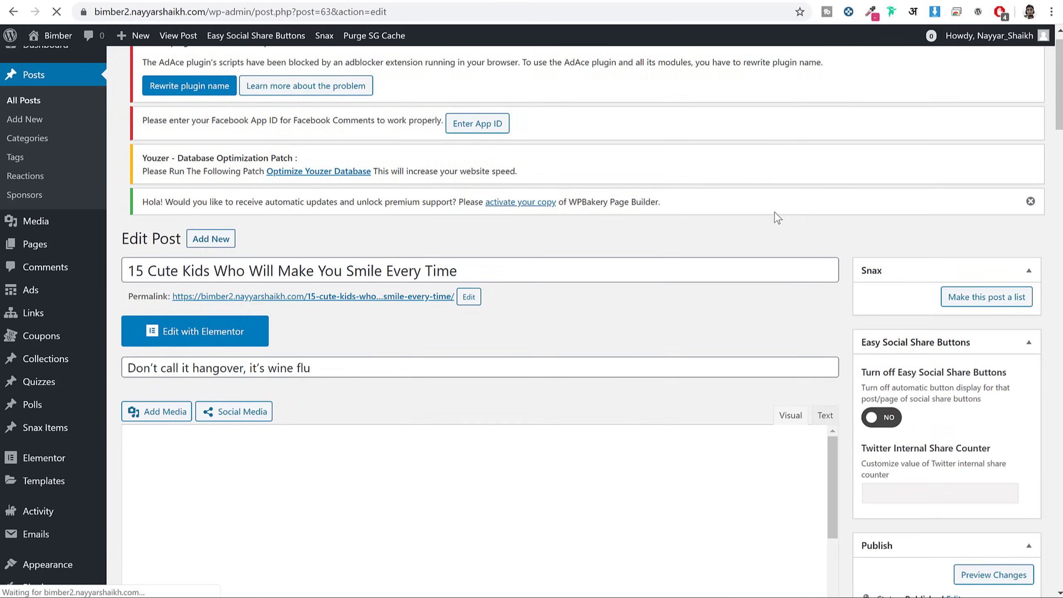
pyautogui.scroll(-8, 820, 239)
pyautogui.scroll(-10, 921, 335)
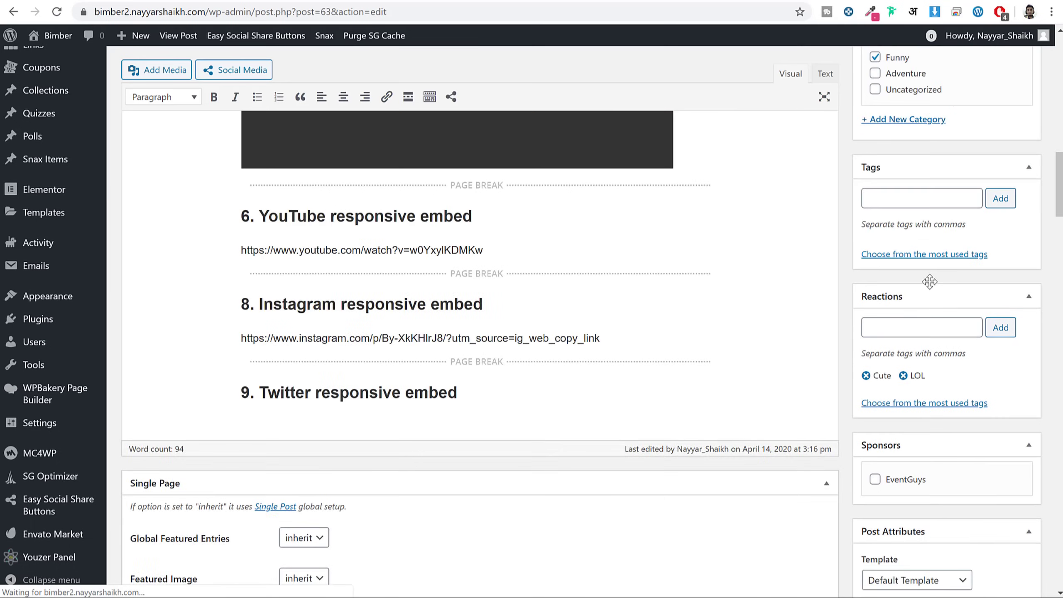
pyautogui.scroll(-3, 938, 381)
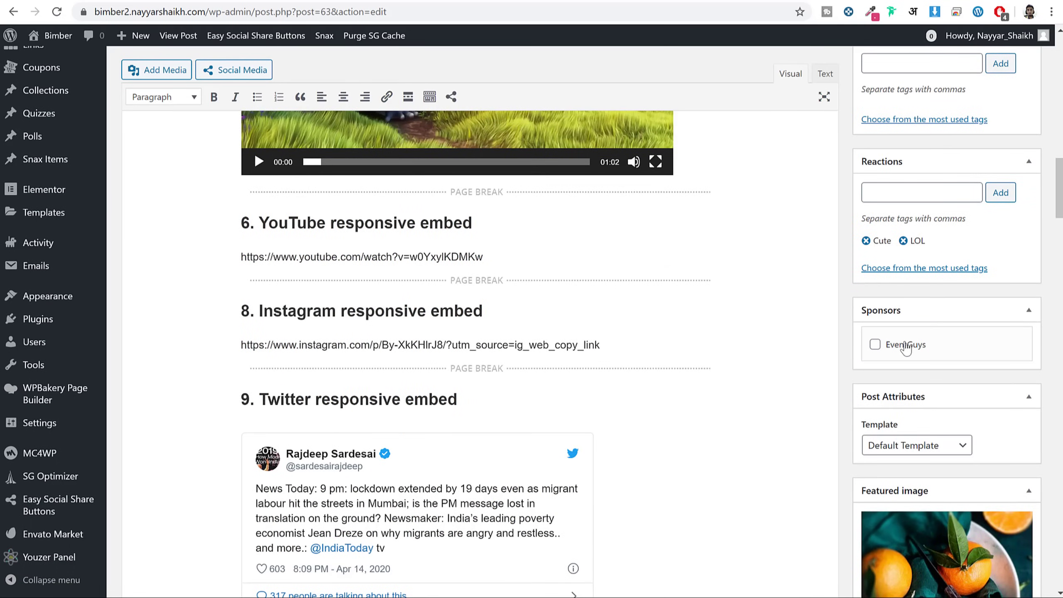
pyautogui.click(909, 346)
pyautogui.scroll(8, 938, 351)
pyautogui.scroll(6, 967, 335)
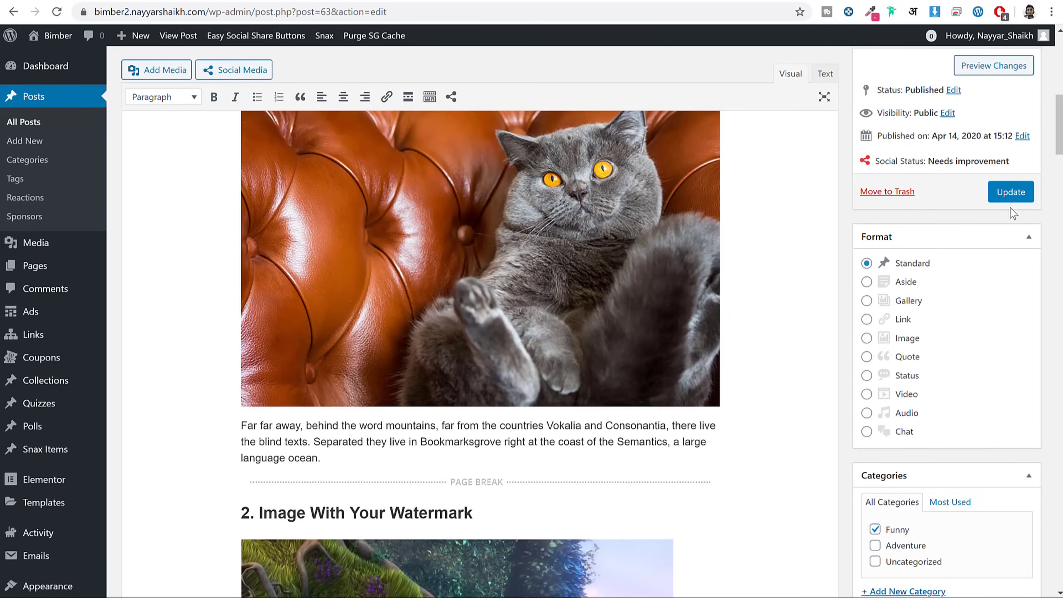
# Step: Update the post and confirm the live article shows 'Sponsored by EventGuys'
pyautogui.click(178, 35)
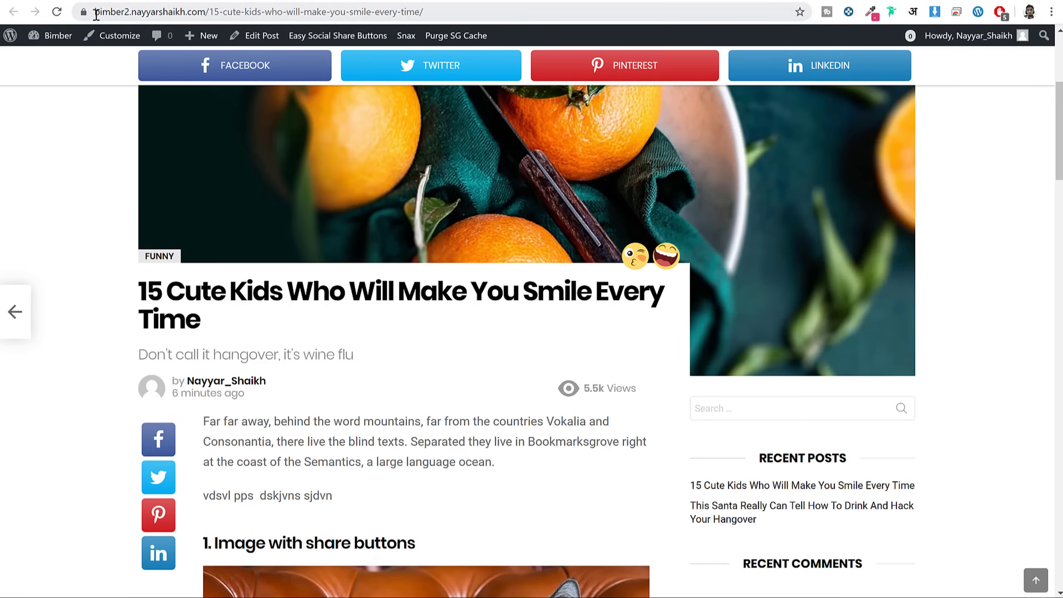
pyautogui.click(56, 11)
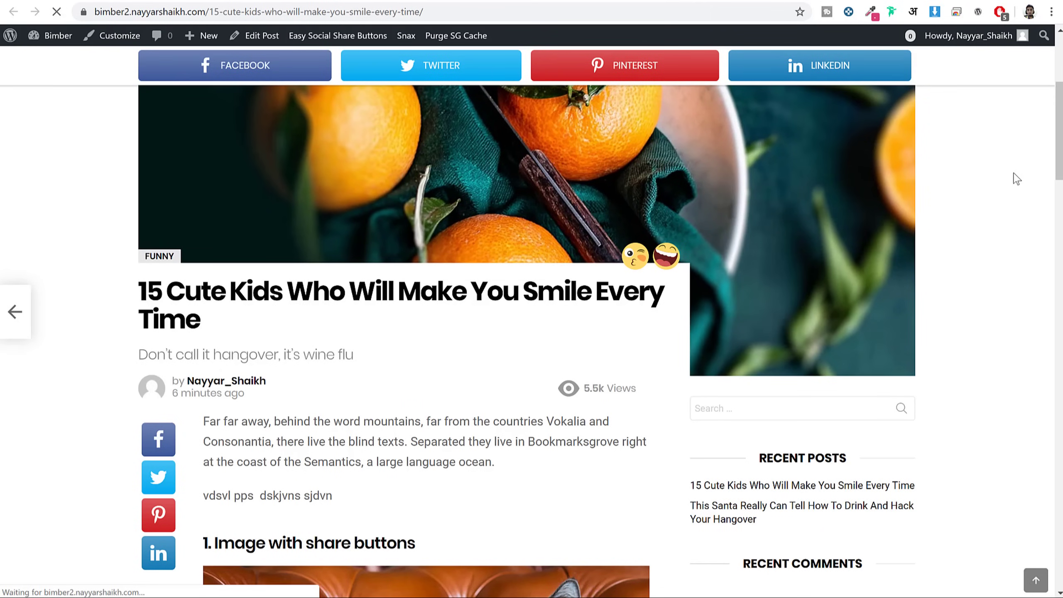
pyautogui.scroll(5, 1000, 220)
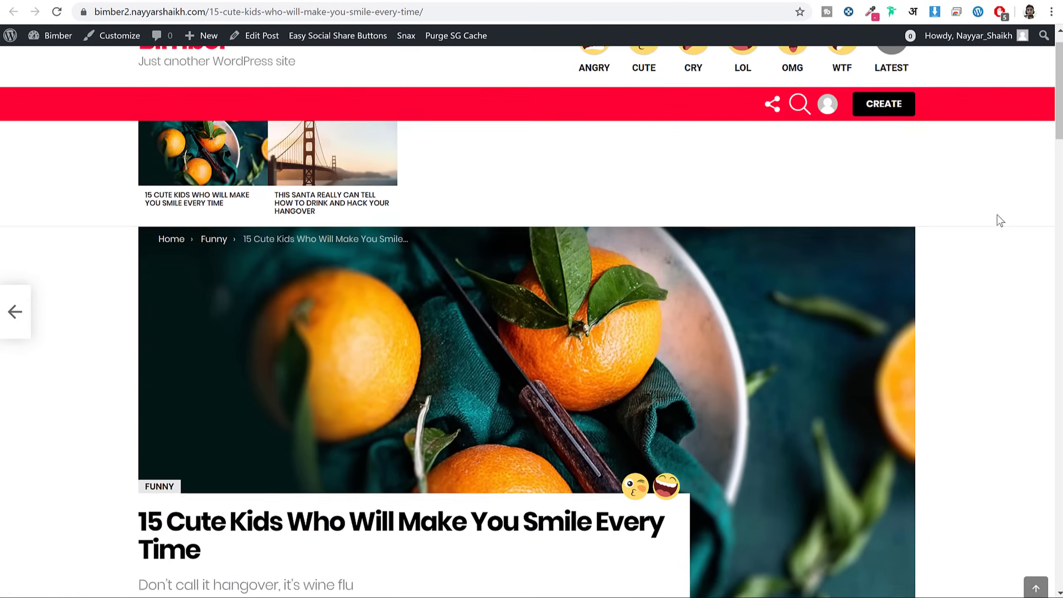
pyautogui.scroll(-15, 1000, 219)
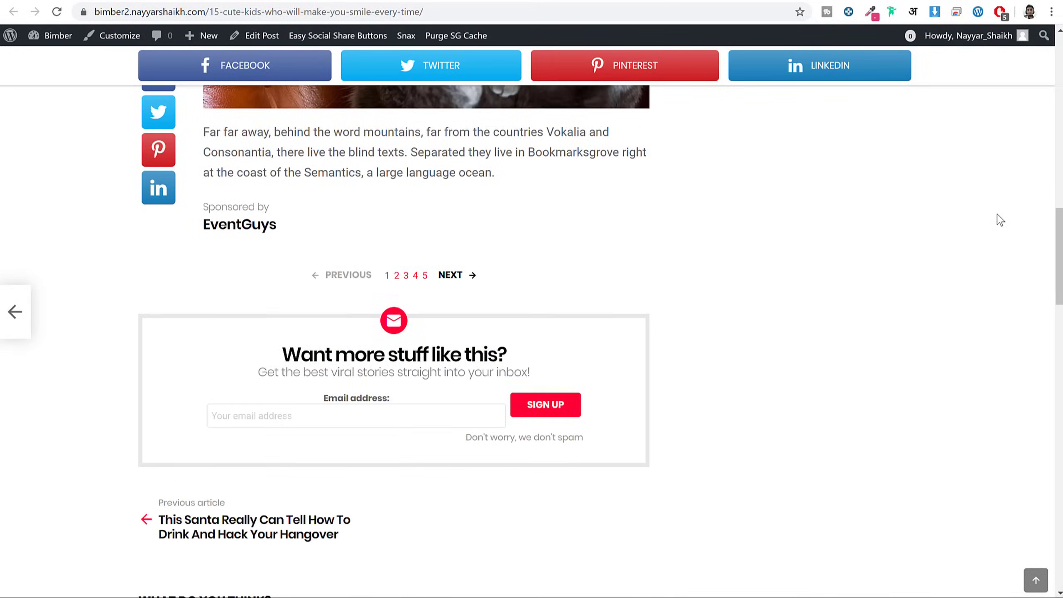
pyautogui.moveTo(203, 219); pyautogui.dragTo(286, 239)
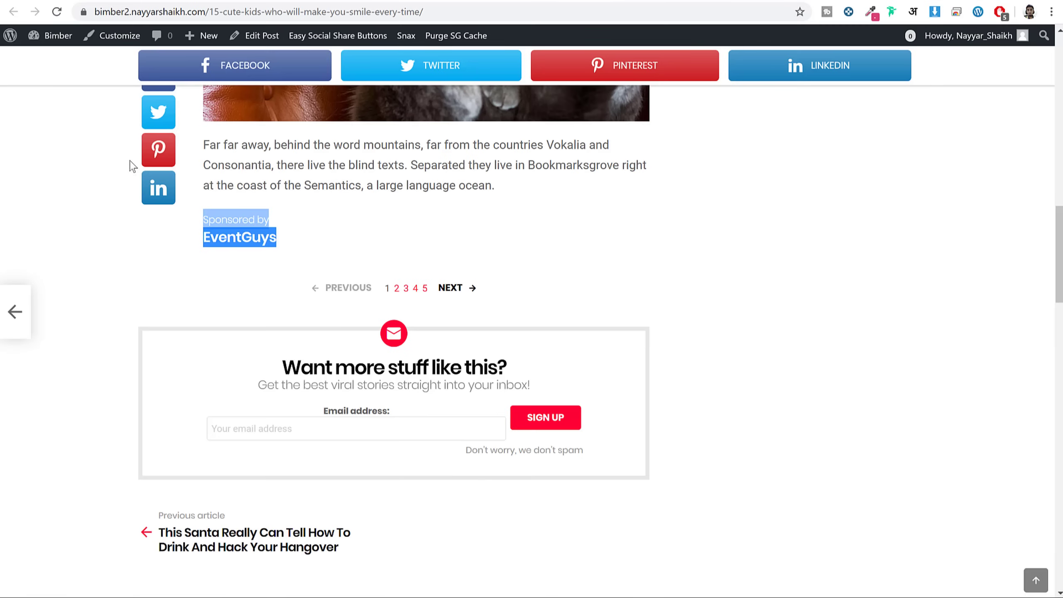
pyautogui.click(779, 223)
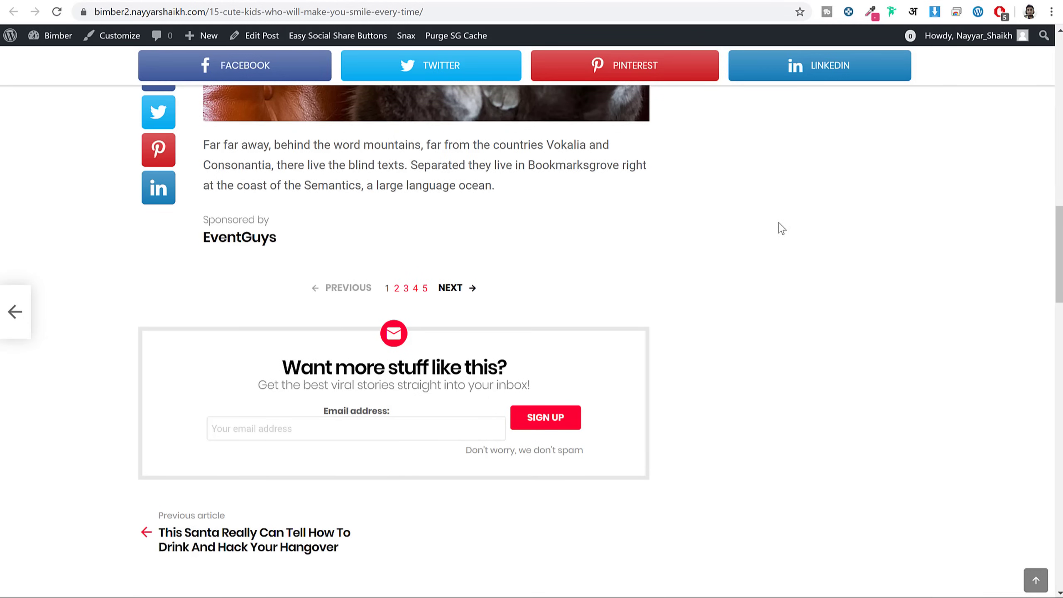
pyautogui.scroll(20, 826, 346)
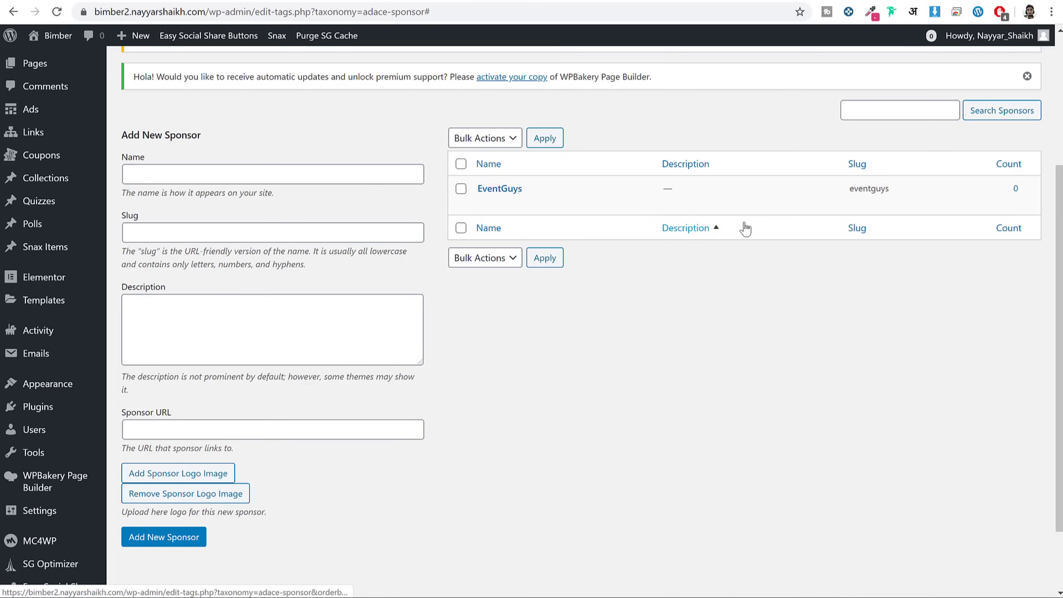
# Step: Go to Polls > All Polls and start adding a new poll
pyautogui.moveTo(45, 230)
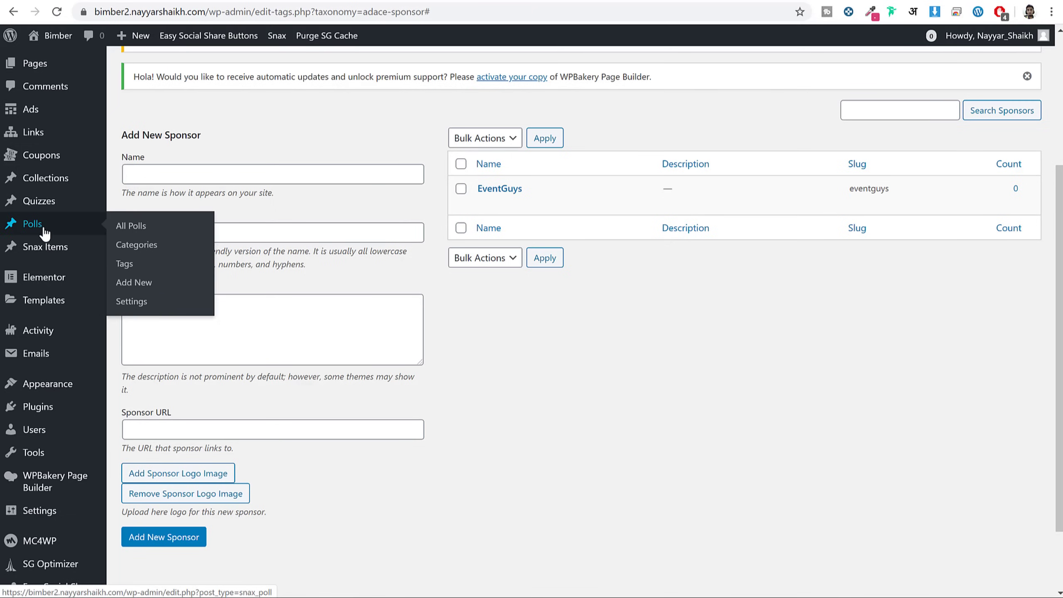
pyautogui.click(133, 233)
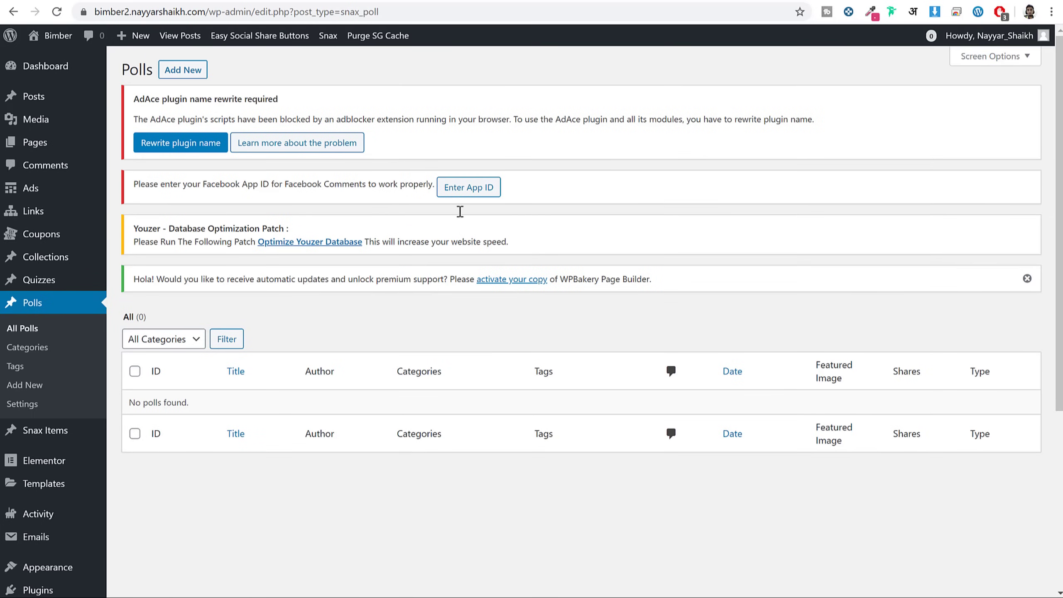
pyautogui.click(182, 69)
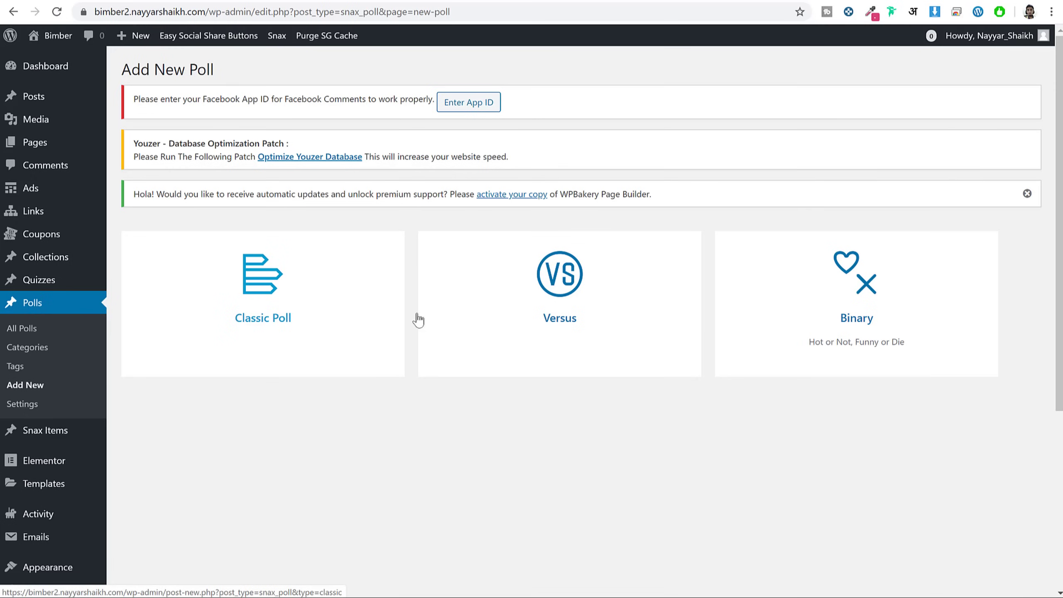
# Step: Open the Bimber classic poll demo and scroll through its four TV-show questions
pyautogui.click(323, 328)
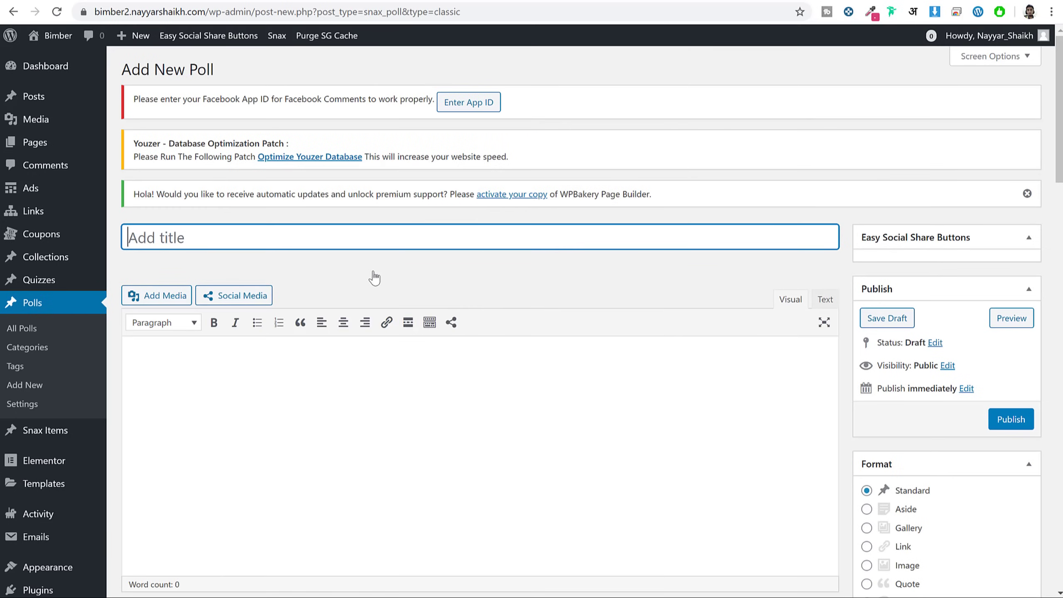
pyautogui.scroll(-15, 598, 342)
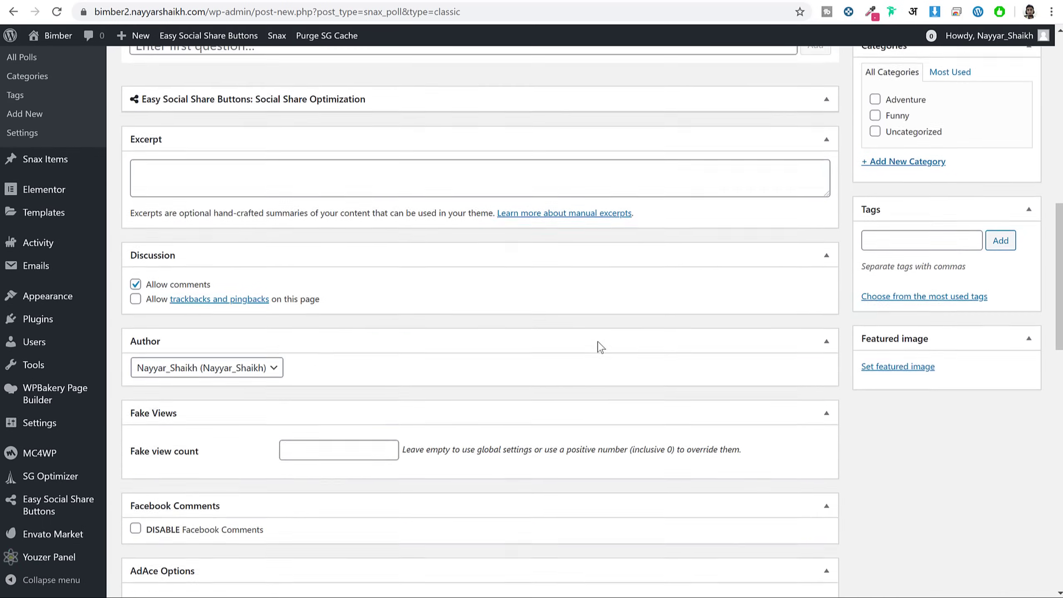
pyautogui.scroll(-9, 605, 434)
pyautogui.scroll(18, 603, 454)
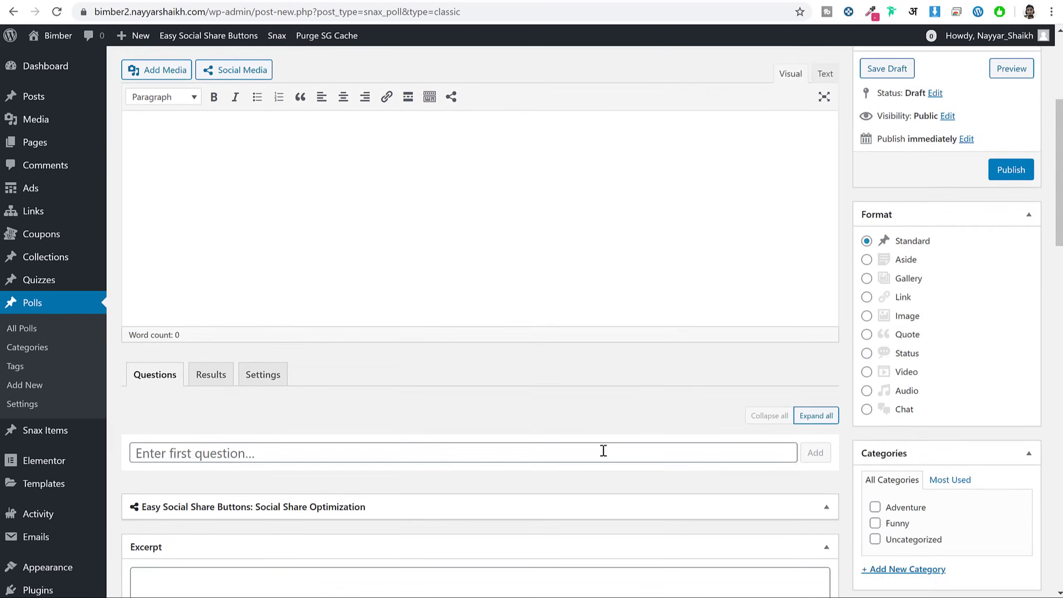
pyautogui.scroll(4, 603, 451)
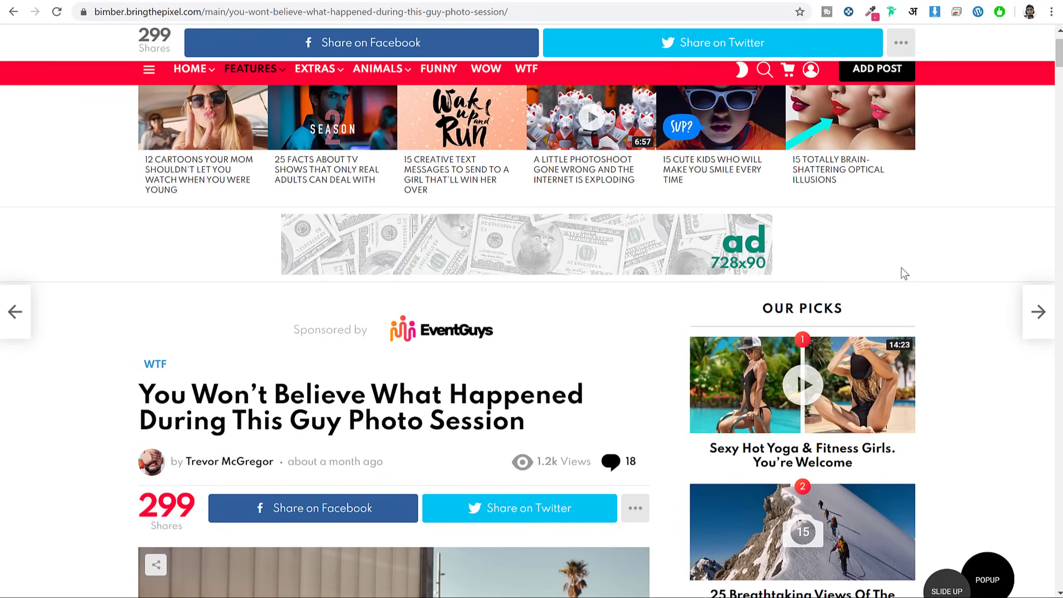
pyautogui.scroll(2, 936, 282)
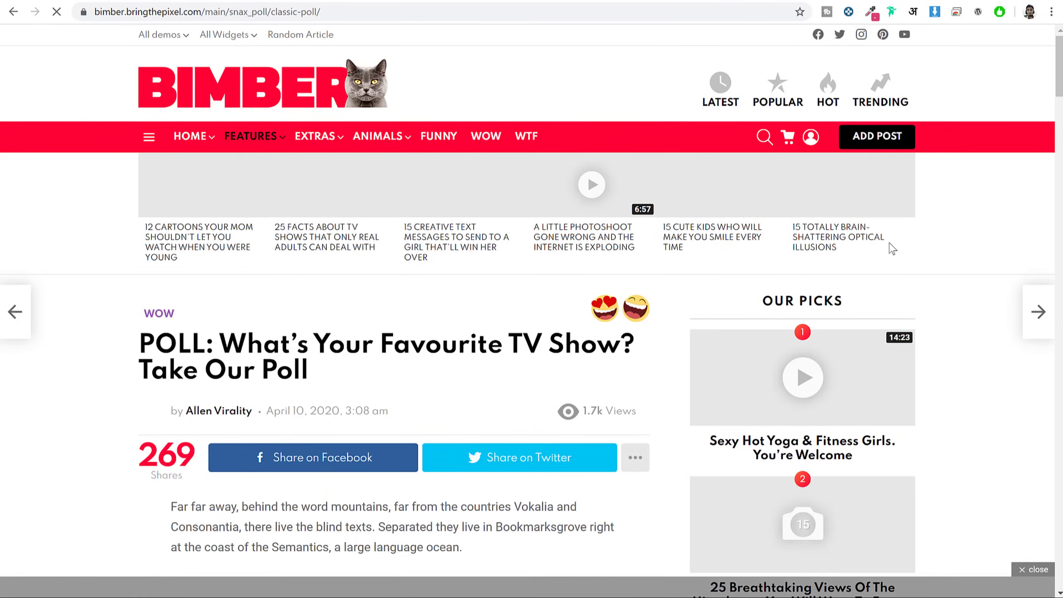
pyautogui.scroll(-5, 850, 255)
pyautogui.scroll(-1, 855, 258)
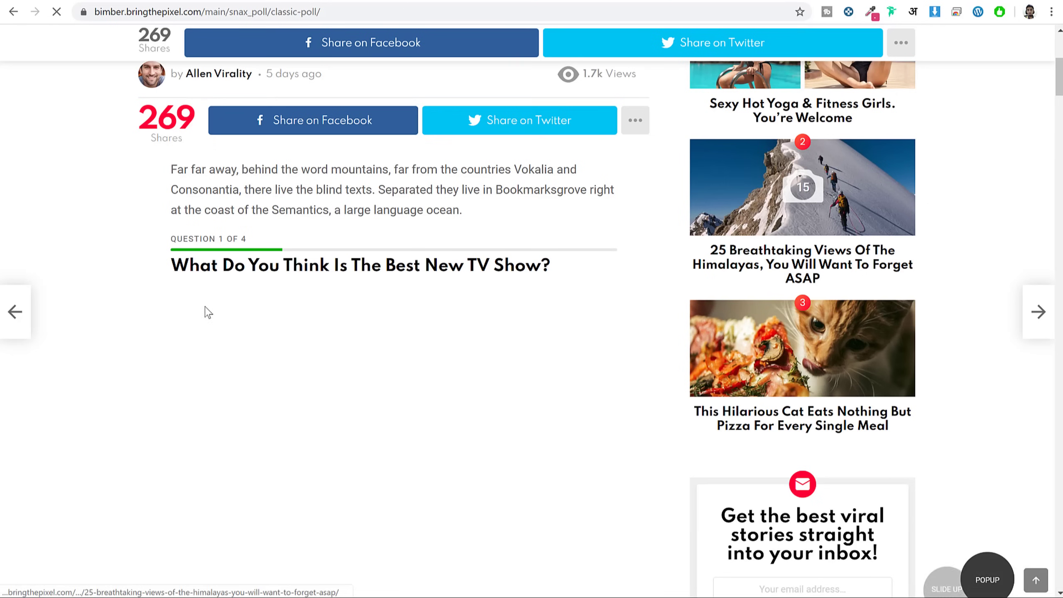
pyautogui.scroll(-3, 477, 297)
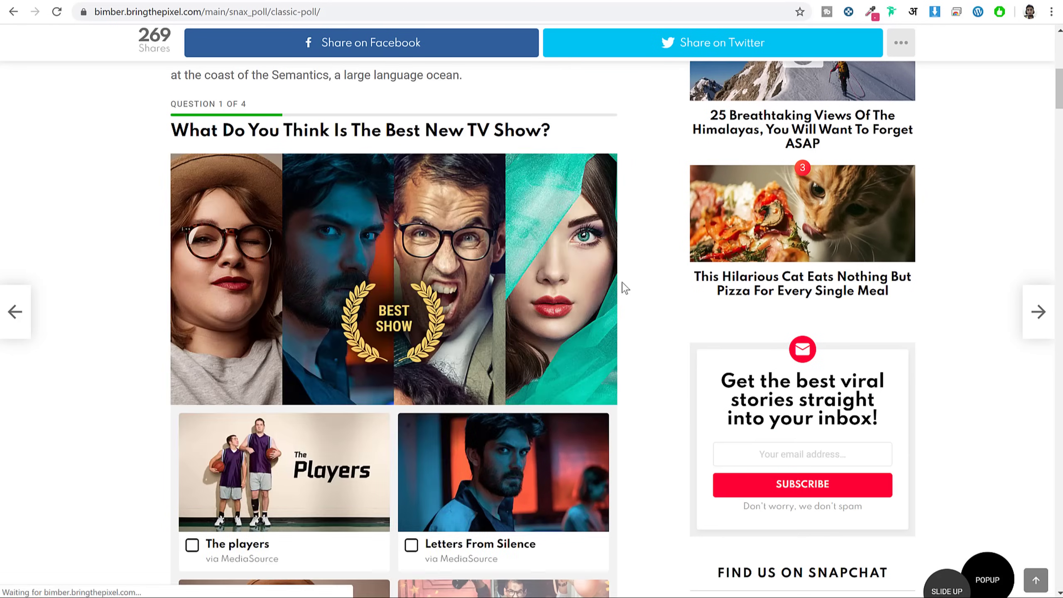
pyautogui.scroll(-4, 636, 288)
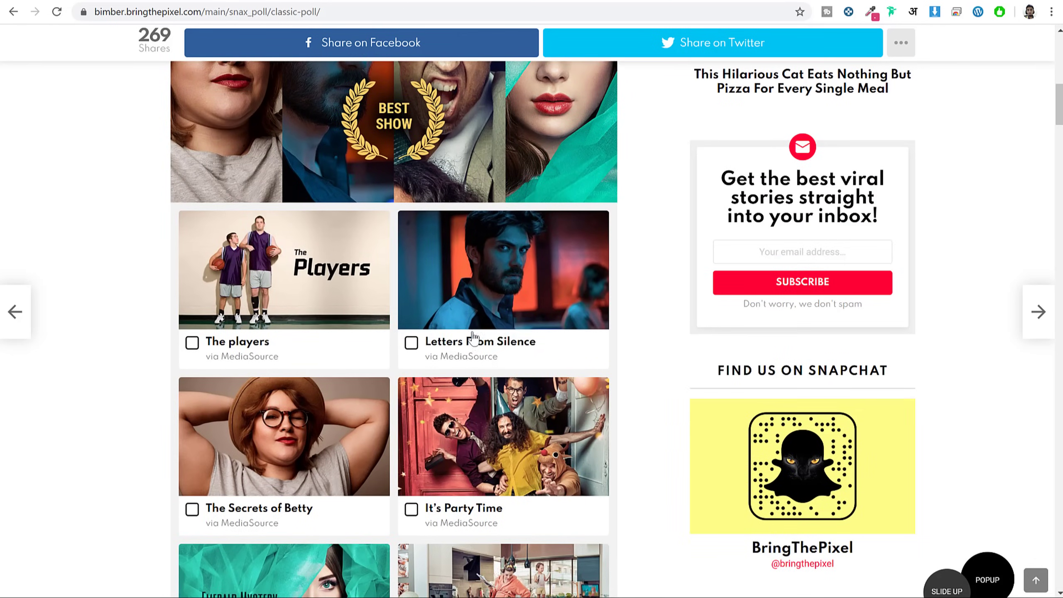
pyautogui.scroll(-1, 632, 301)
pyautogui.scroll(-15, 635, 297)
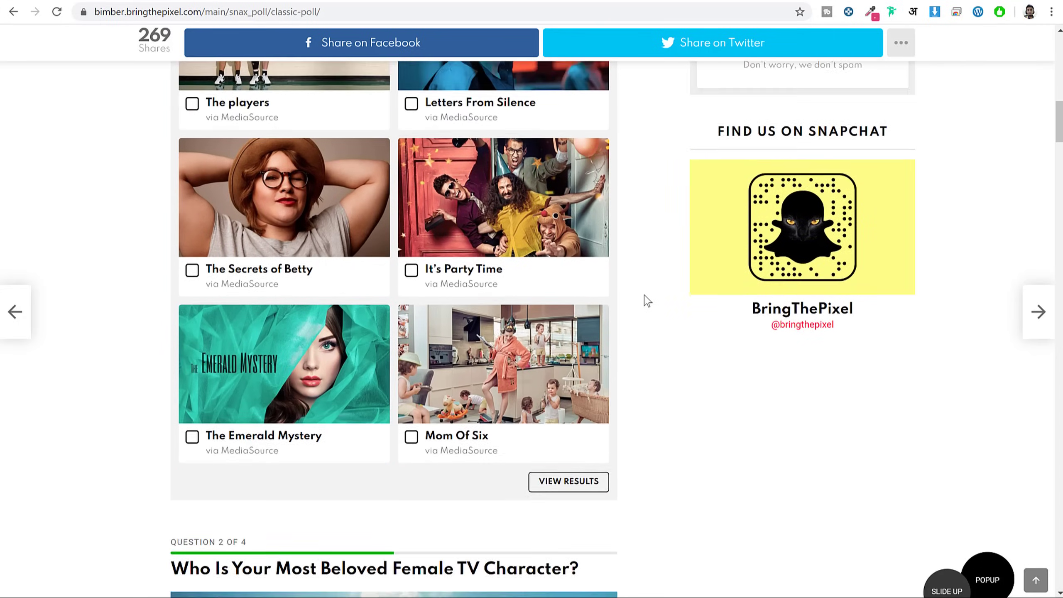
pyautogui.scroll(-3, 651, 300)
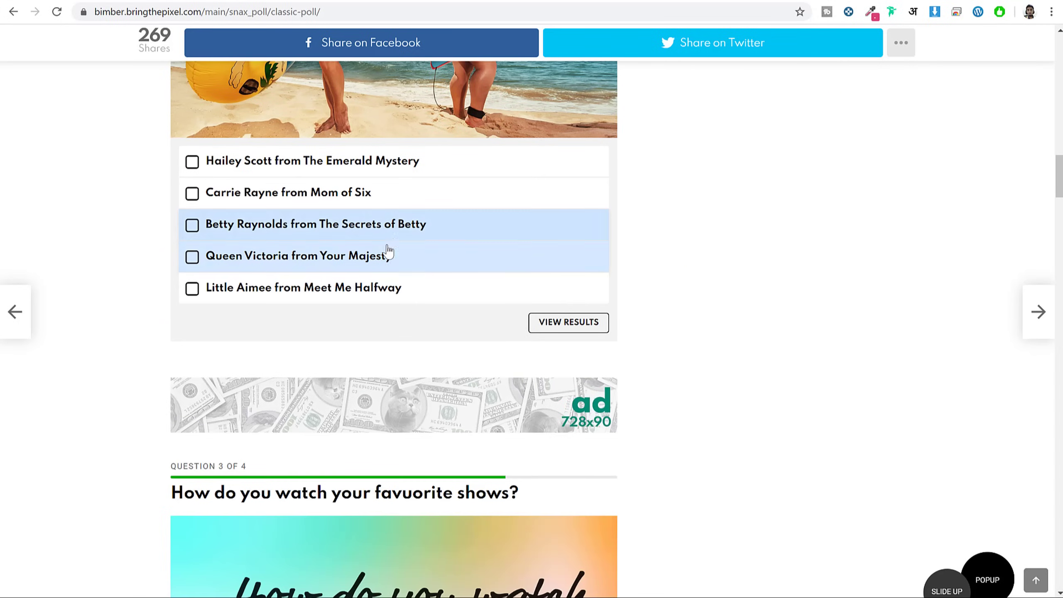
pyautogui.scroll(-3, 384, 260)
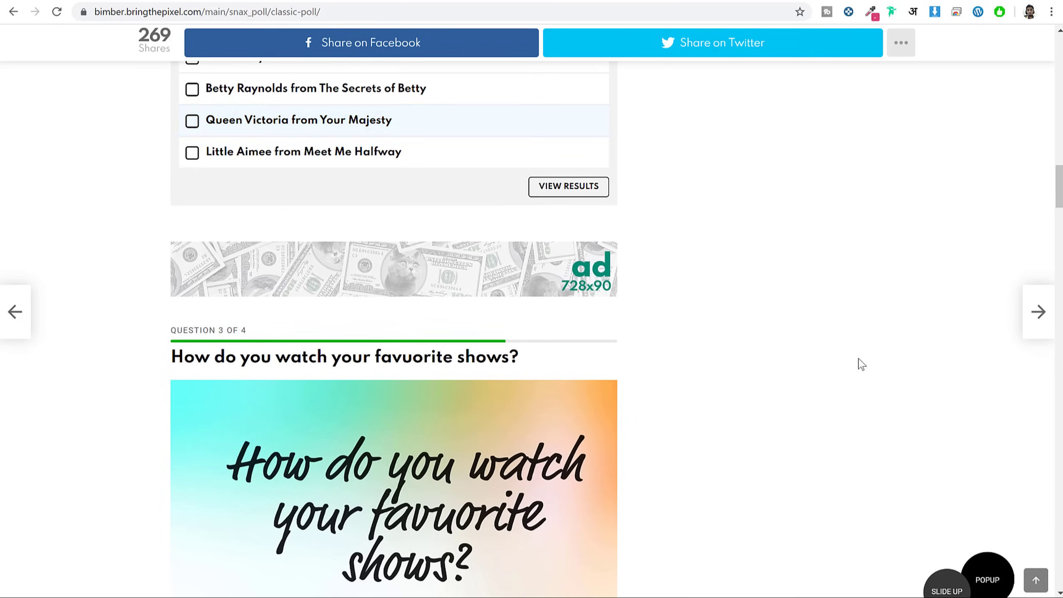
pyautogui.scroll(-8, 859, 363)
pyautogui.scroll(20, 539, 390)
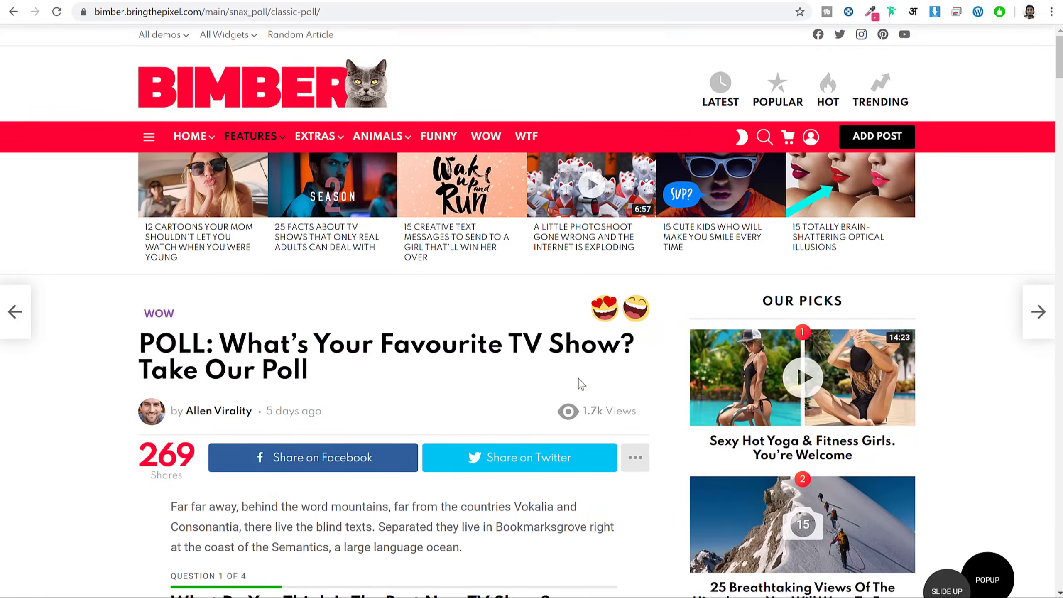
# Step: Copy the demo title 'POLL: What's Your Favourite TV Show? Take Our Poll' into the new poll's title
pyautogui.tripleClick(284, 344)
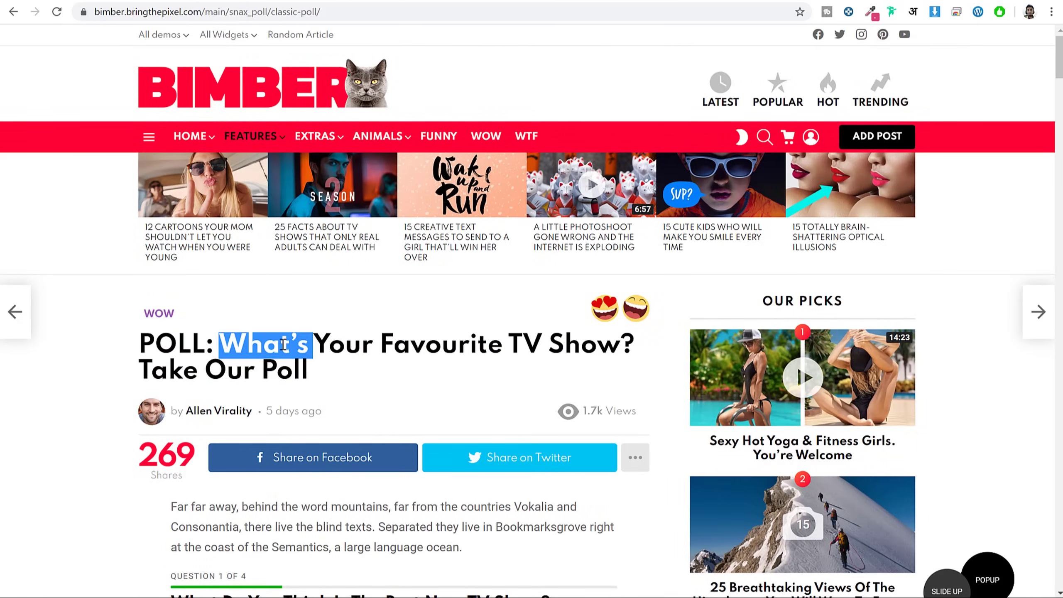
pyautogui.hotkey('ctrl', 'c')
pyautogui.hotkey('ctrl', 'Tab')
pyautogui.hotkey('ctrl', 'v')
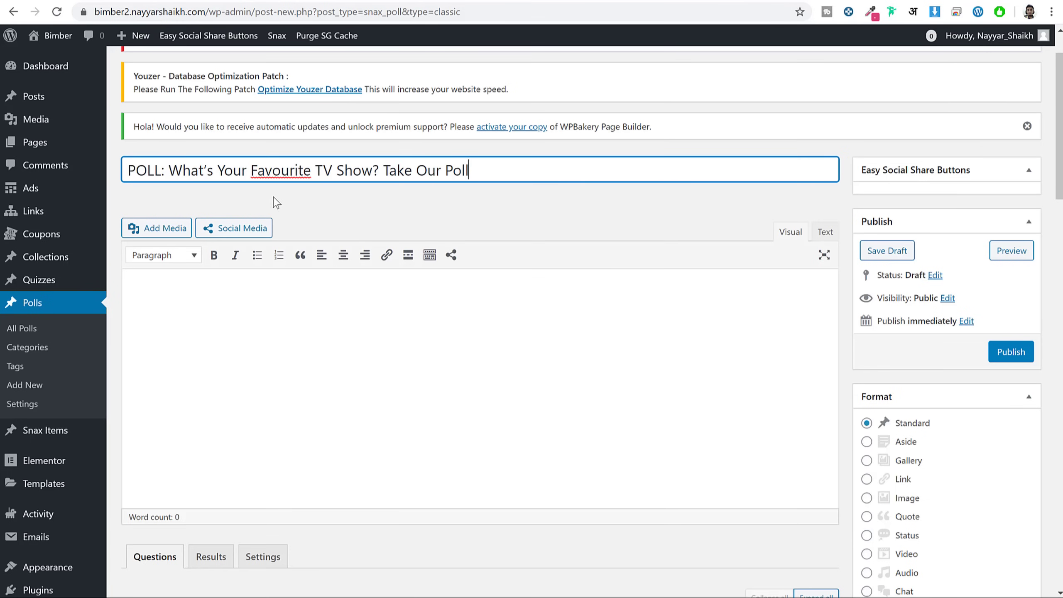
pyautogui.click(460, 332)
# Step: Paste the demo's intro paragraph into the poll body as clean text, without the bullet
pyautogui.click(227, 1)
pyautogui.scroll(-5, 463, 356)
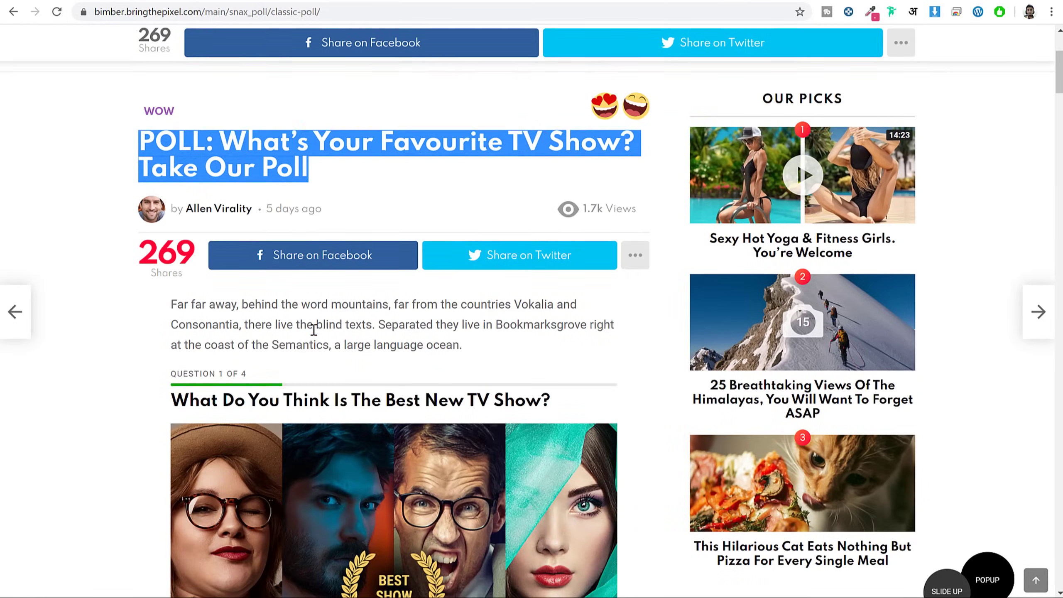
pyautogui.tripleClick(313, 330)
pyautogui.hotkey('ctrl', 'c')
pyautogui.hotkey('ctrl', 'Tab')
pyautogui.hotkey('ctrl', 'v')
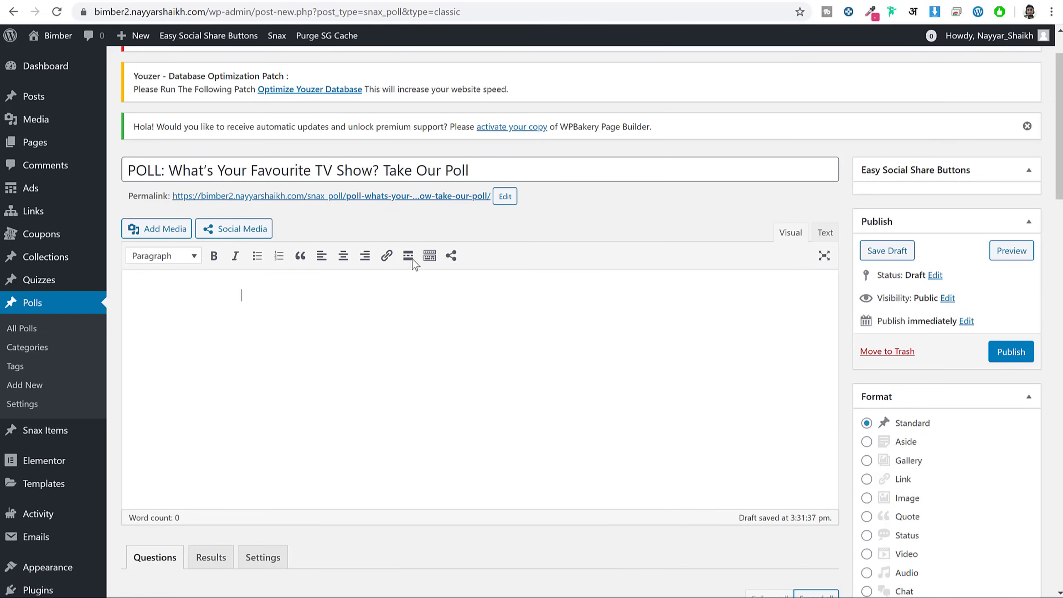
pyautogui.hotkey('ctrl', 'a')
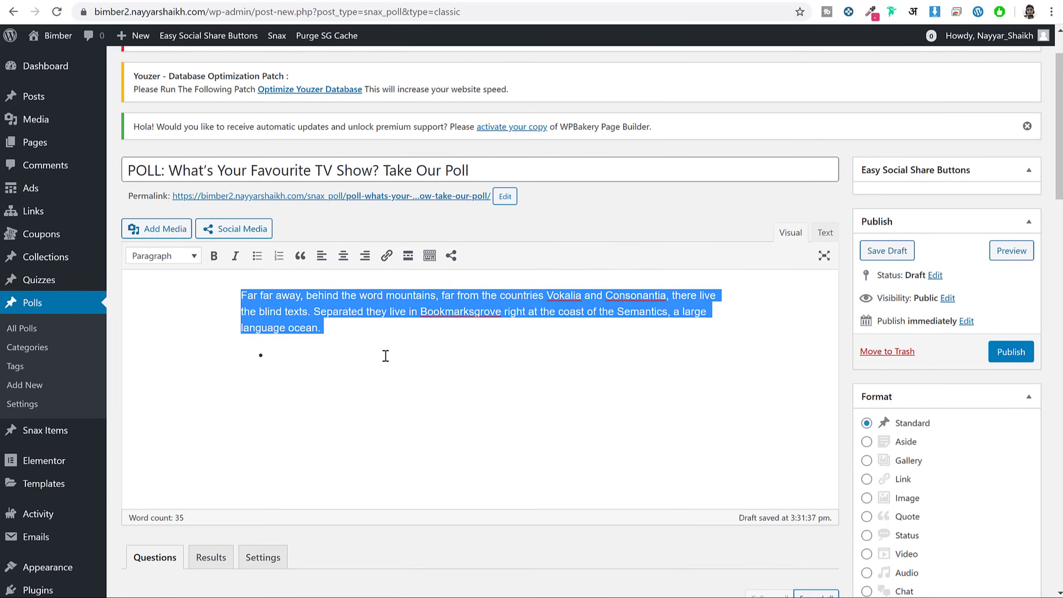
pyautogui.press('BackSpace')
pyautogui.hotkey('ctrl', 'v')
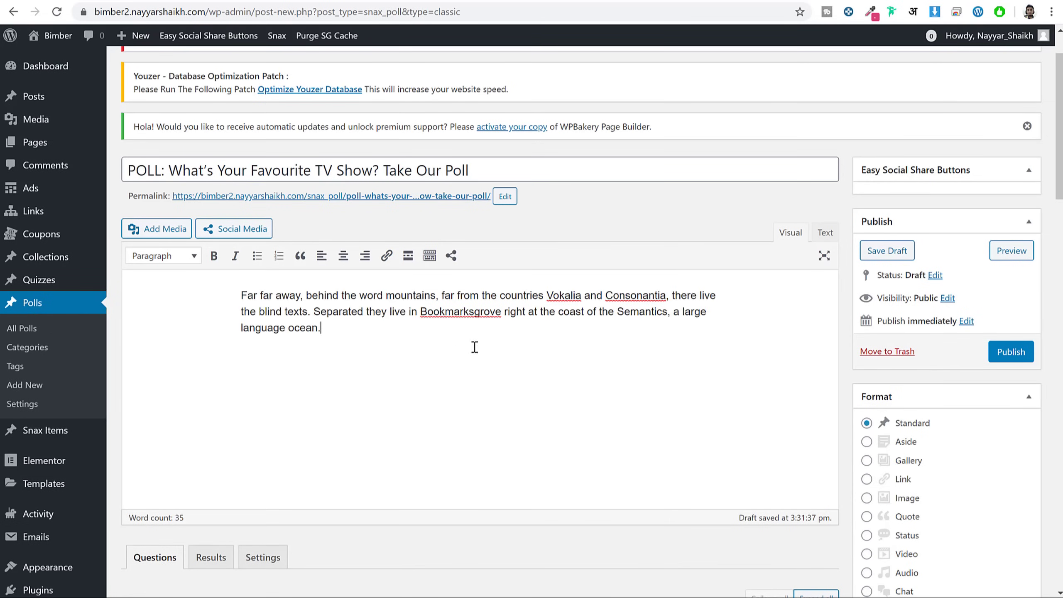
pyautogui.scroll(-10, 475, 347)
pyautogui.click(275, 233)
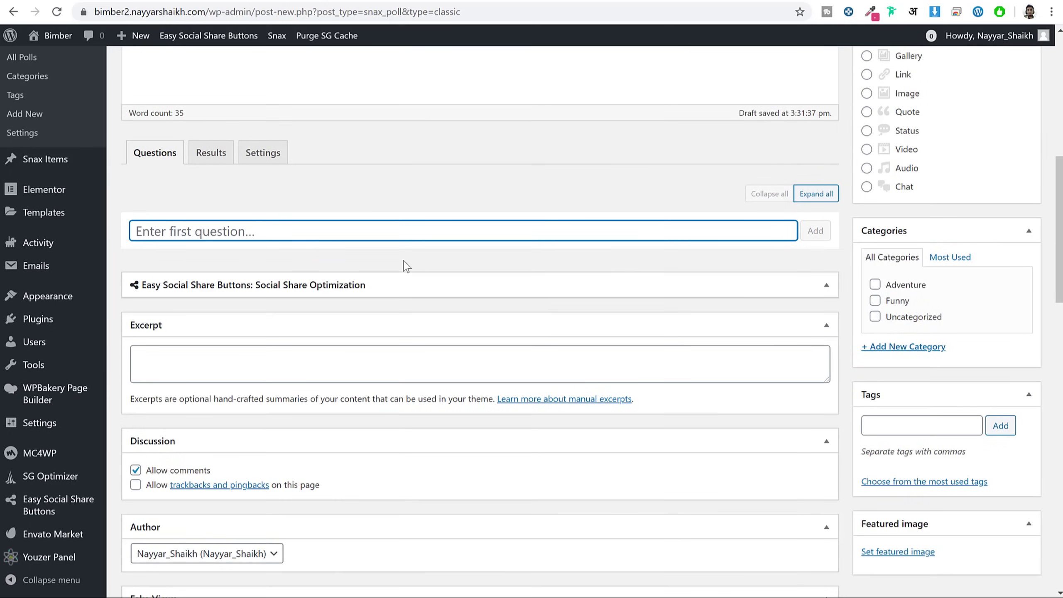
# Step: Add 'What Do You Think Is The Best New TV Show?' as the poll's first question
pyautogui.click(247, 0)
pyautogui.scroll(-5, 464, 302)
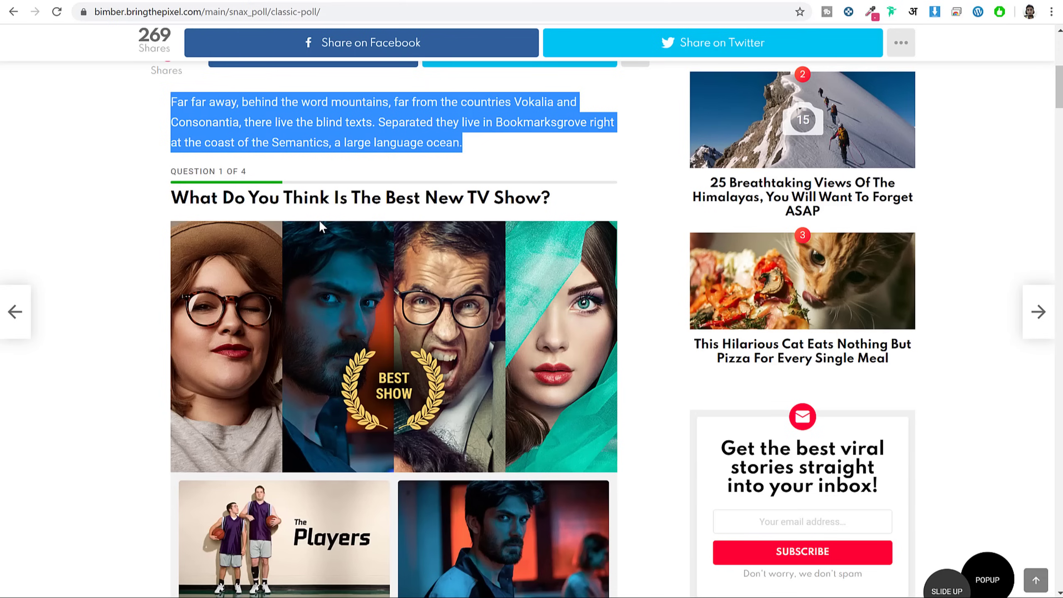
pyautogui.tripleClick(270, 197)
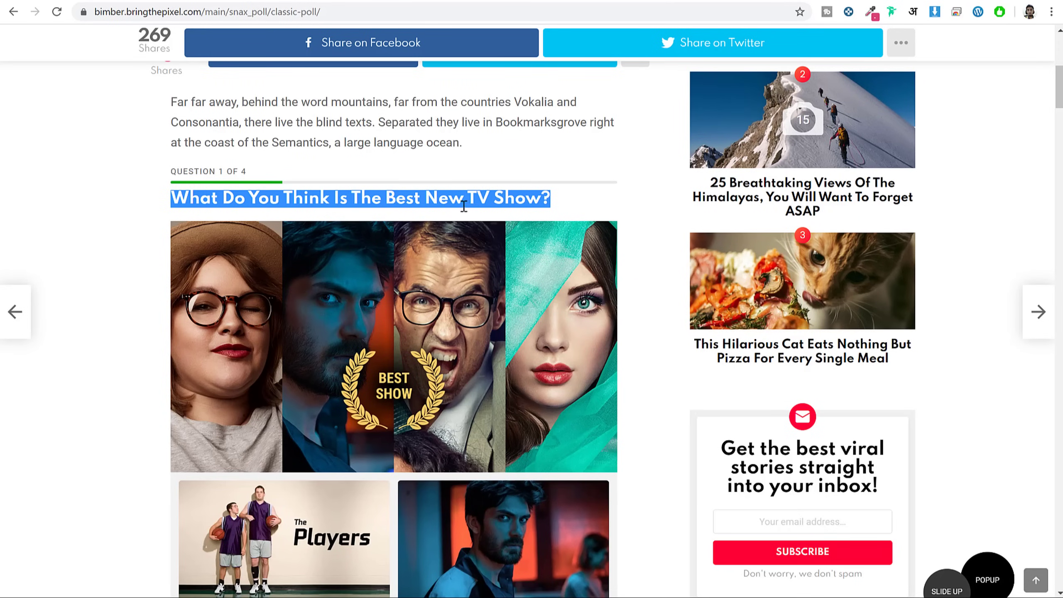
pyautogui.click(357, 0)
pyautogui.hotkey('ctrl', 'v')
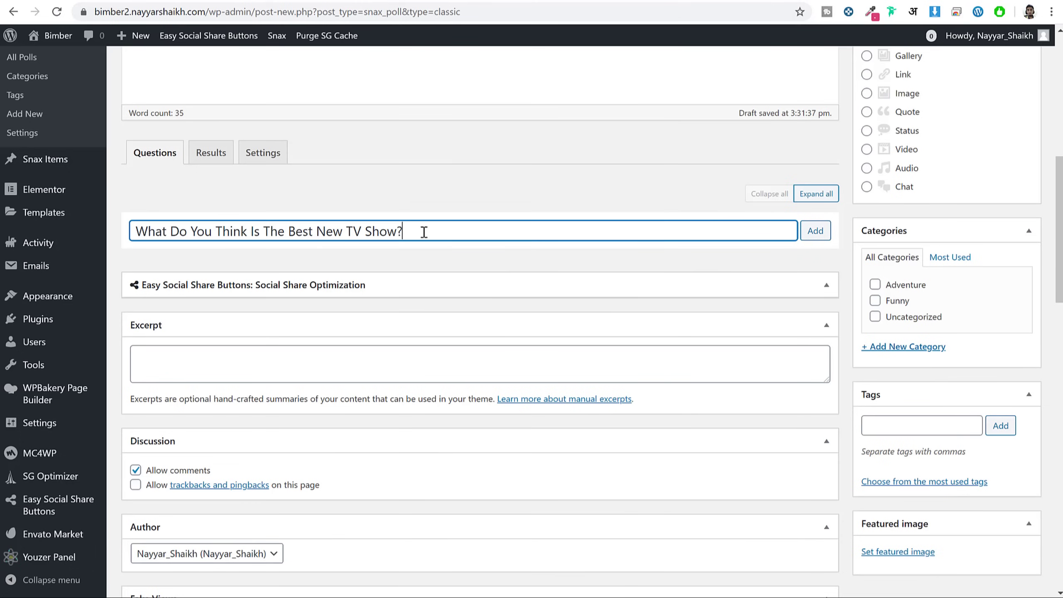
pyautogui.moveTo(424, 232); pyautogui.dragTo(38, 242)
pyautogui.click(815, 231)
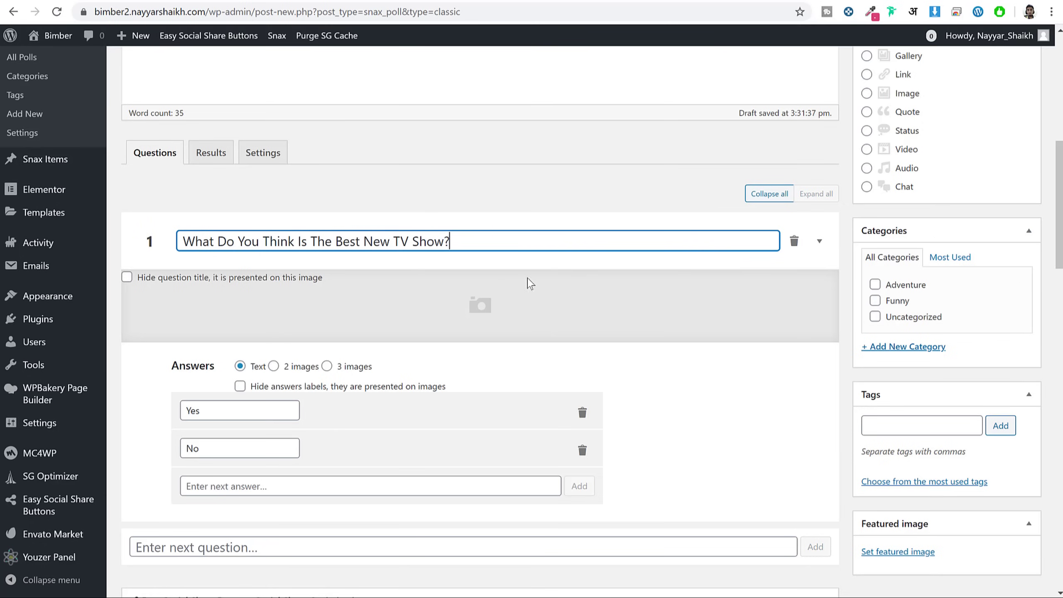
pyautogui.click(820, 242)
pyautogui.click(817, 248)
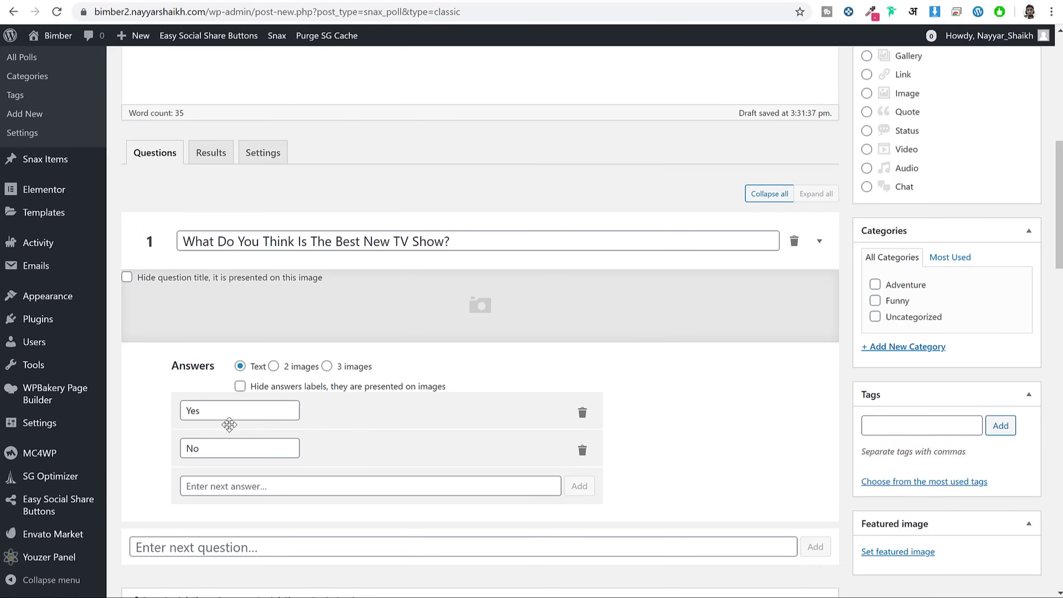
pyautogui.click(338, 489)
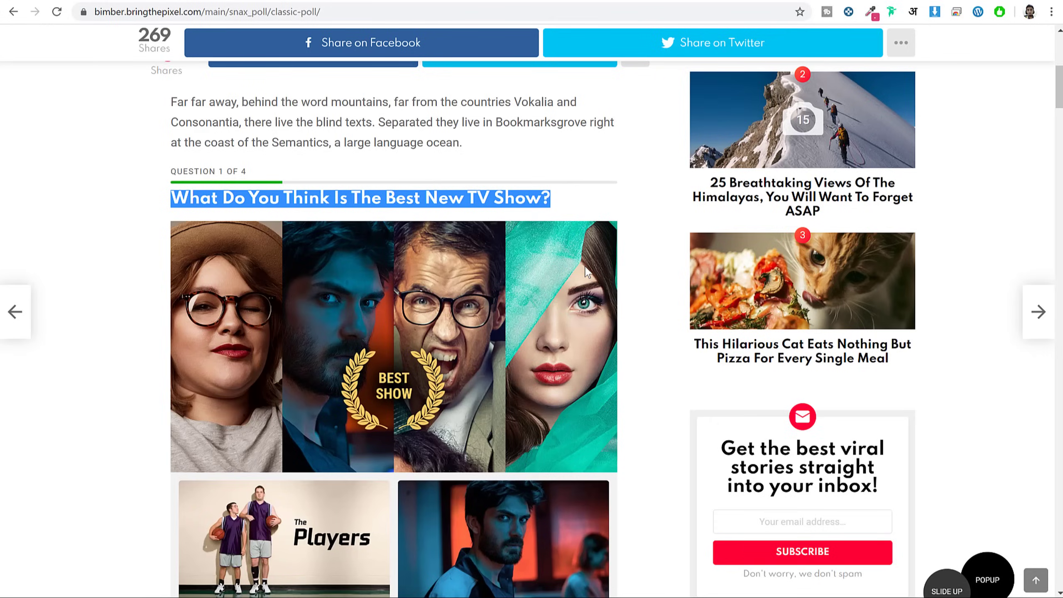
# Step: Set the oranges photo as question 1's image and copy the demo's Question 3 heading
pyautogui.click(598, 193)
pyautogui.scroll(-3, 389, 256)
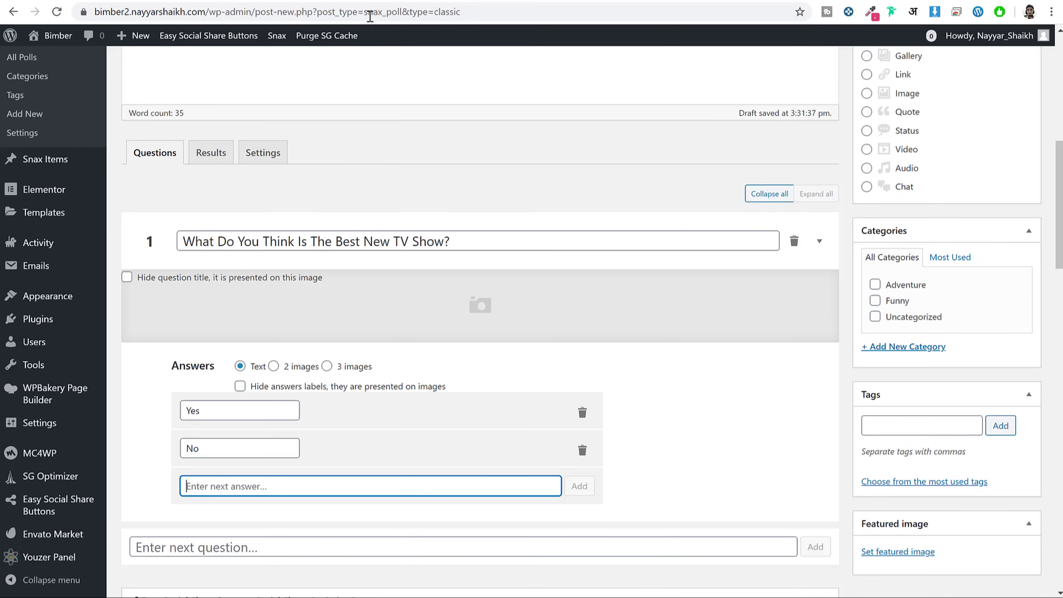
pyautogui.click(296, 312)
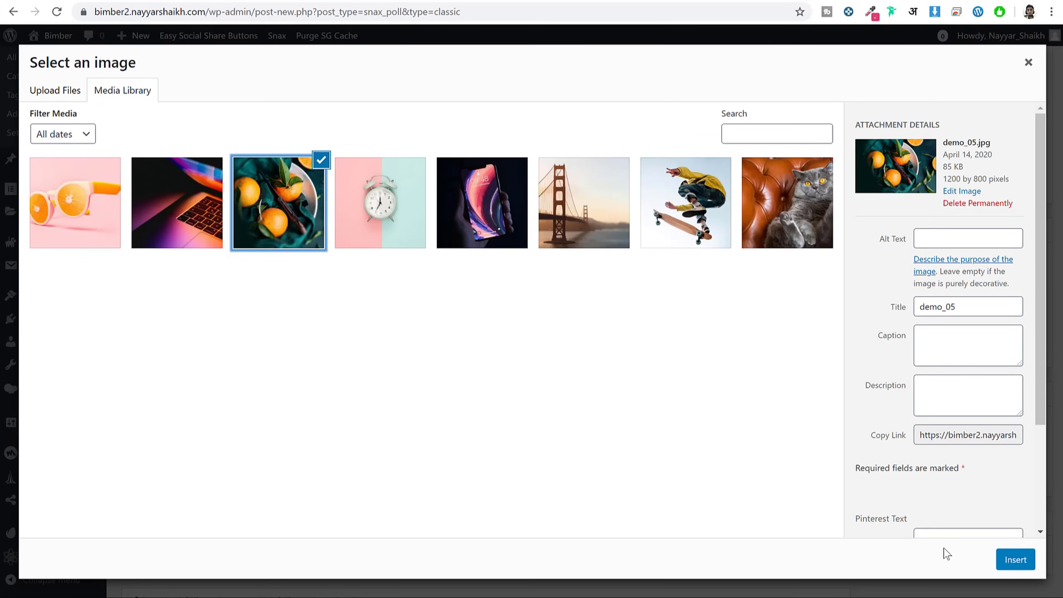
pyautogui.click(1016, 559)
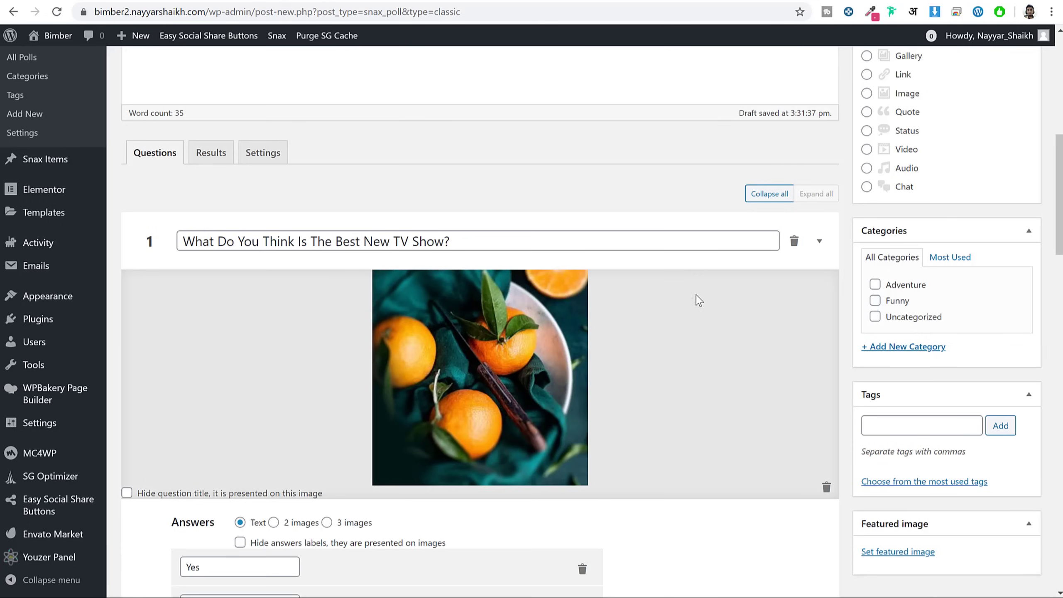
pyautogui.click(821, 241)
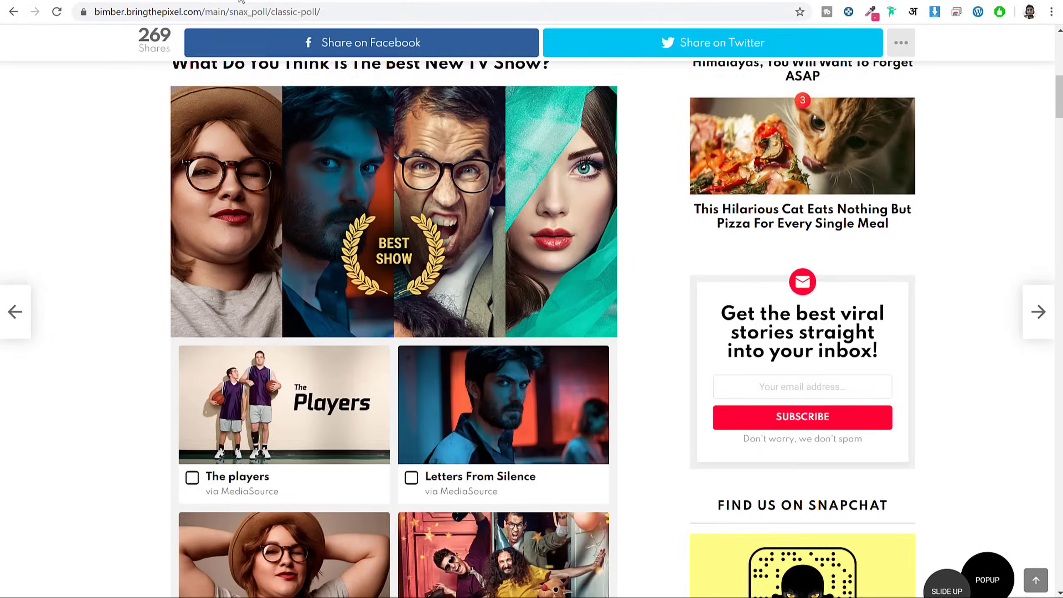
pyautogui.scroll(-10, 462, 337)
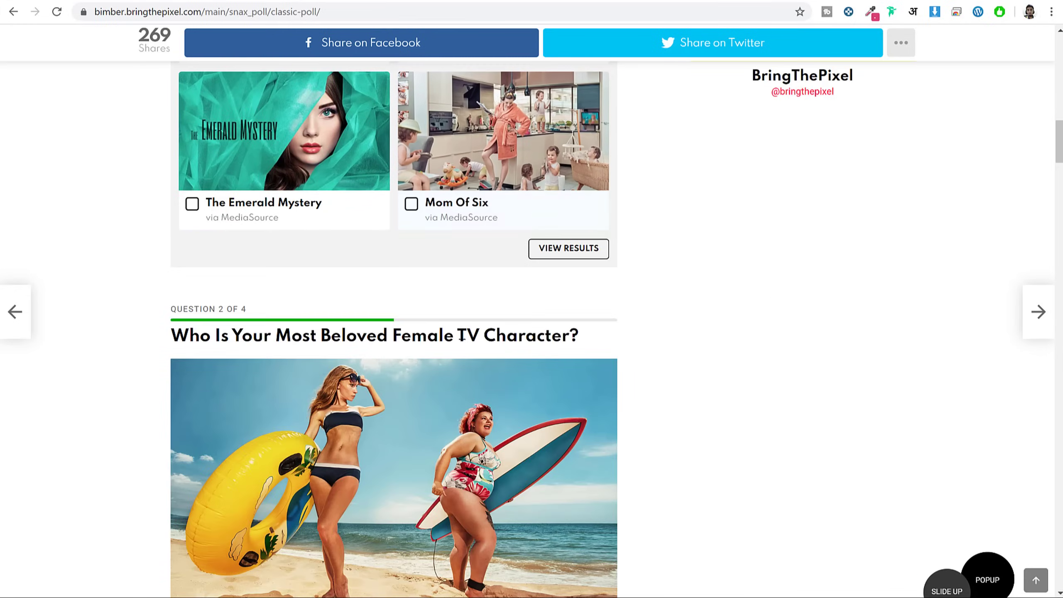
pyautogui.doubleClick(461, 337)
pyautogui.scroll(-12, 667, 413)
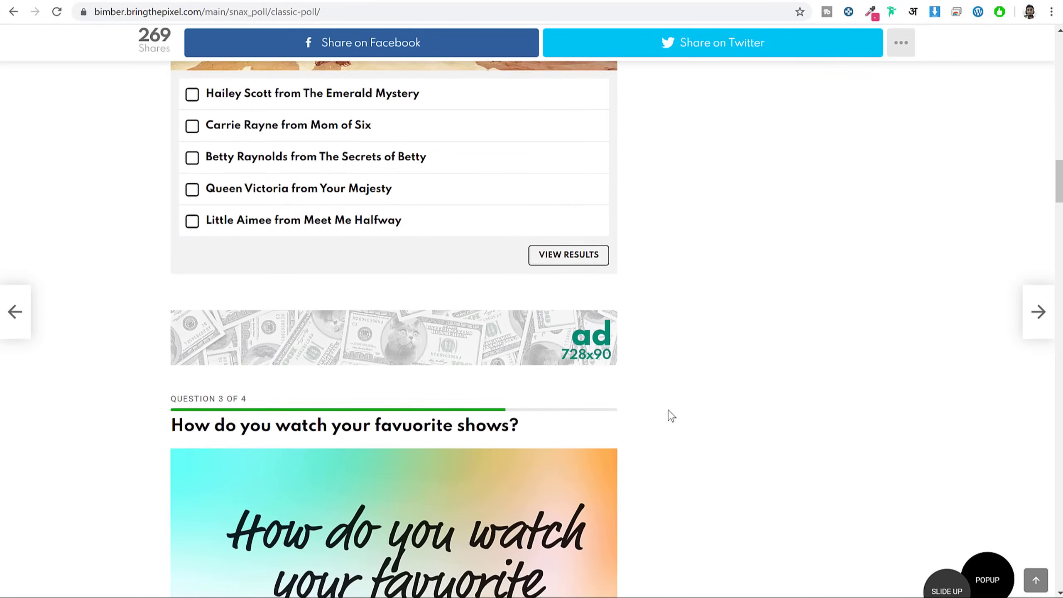
pyautogui.scroll(-3, 671, 415)
pyautogui.tripleClick(416, 159)
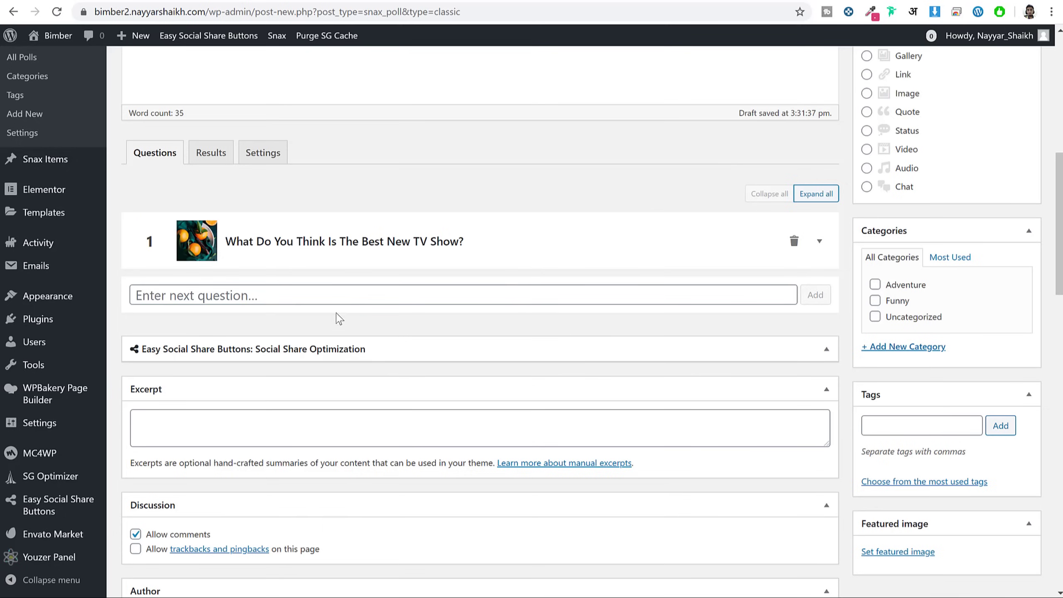
# Step: Add 'How do you watch your favuorite shows?' as question 2 with the alarm-clock photo
pyautogui.click(339, 296)
pyautogui.hotkey('ctrl', 'v')
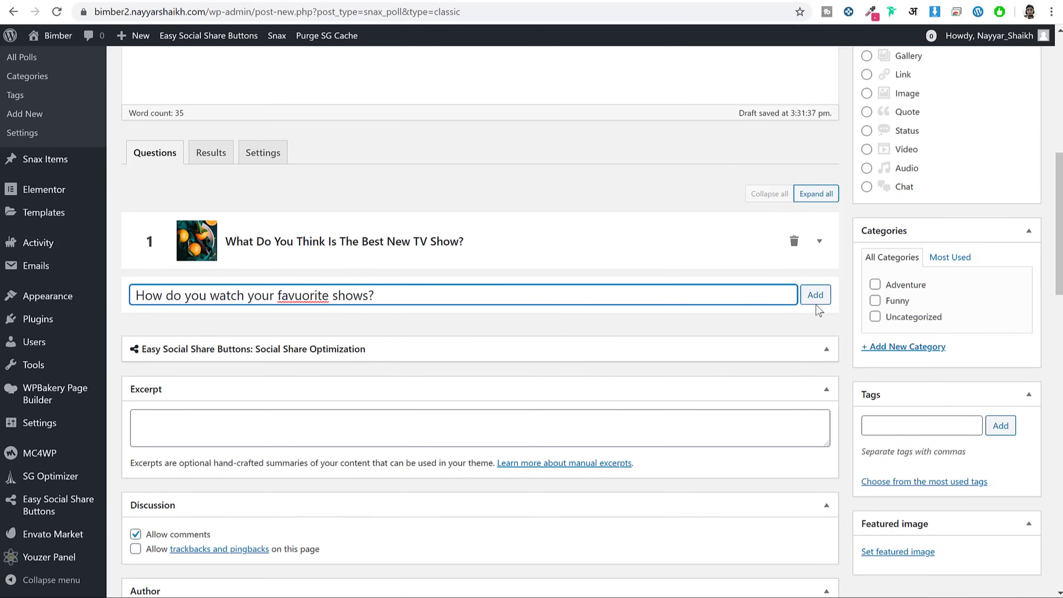
pyautogui.click(816, 296)
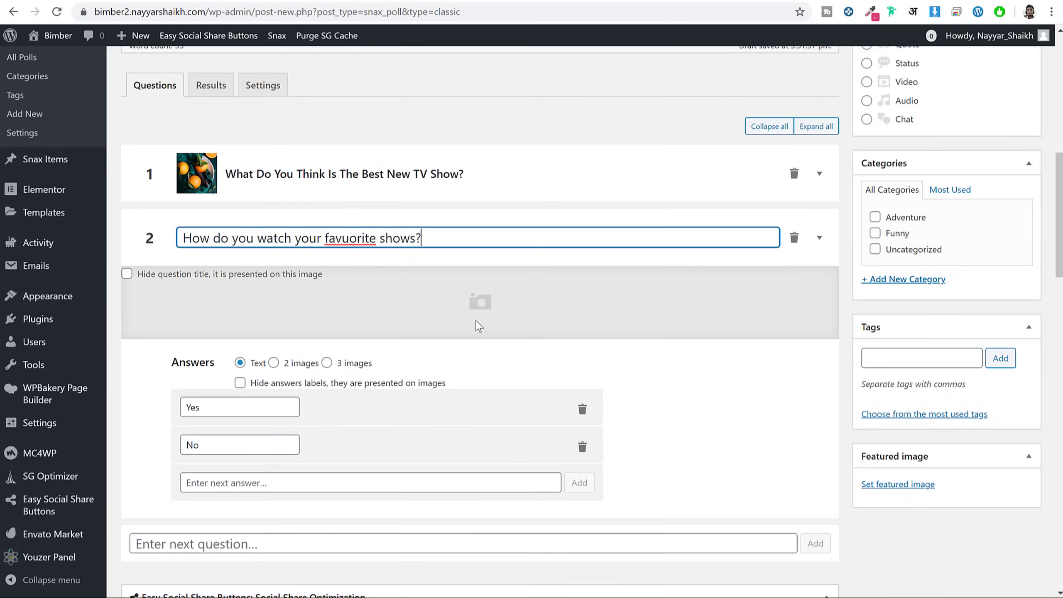
pyautogui.click(477, 320)
pyautogui.click(310, 208)
pyautogui.click(379, 202)
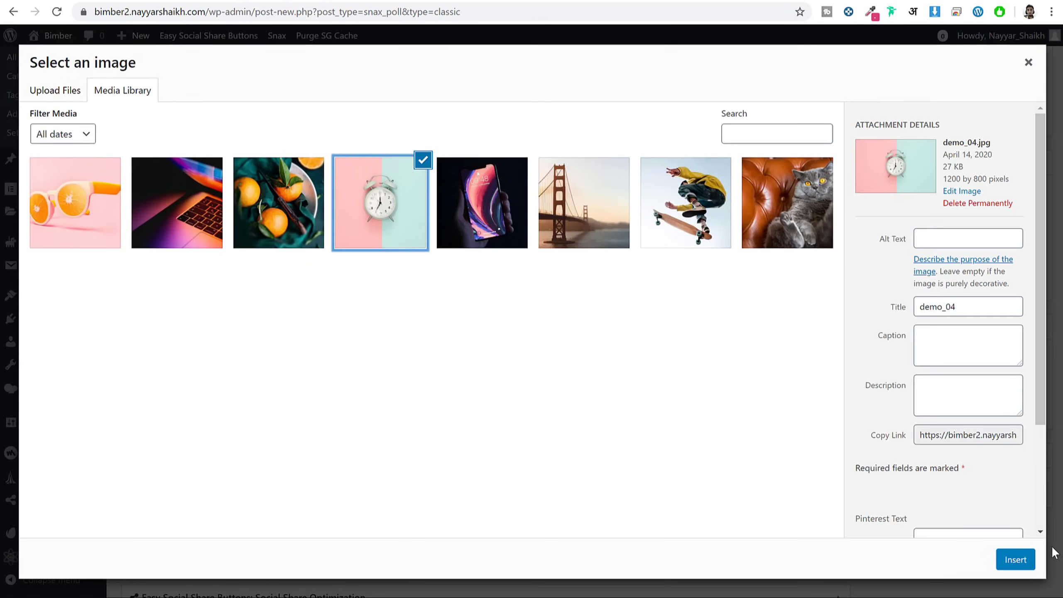
pyautogui.click(1015, 559)
# Step: Make question 2's answers images: the phone photo for Yes and the Golden Gate bridge for No
pyautogui.scroll(-2, 297, 242)
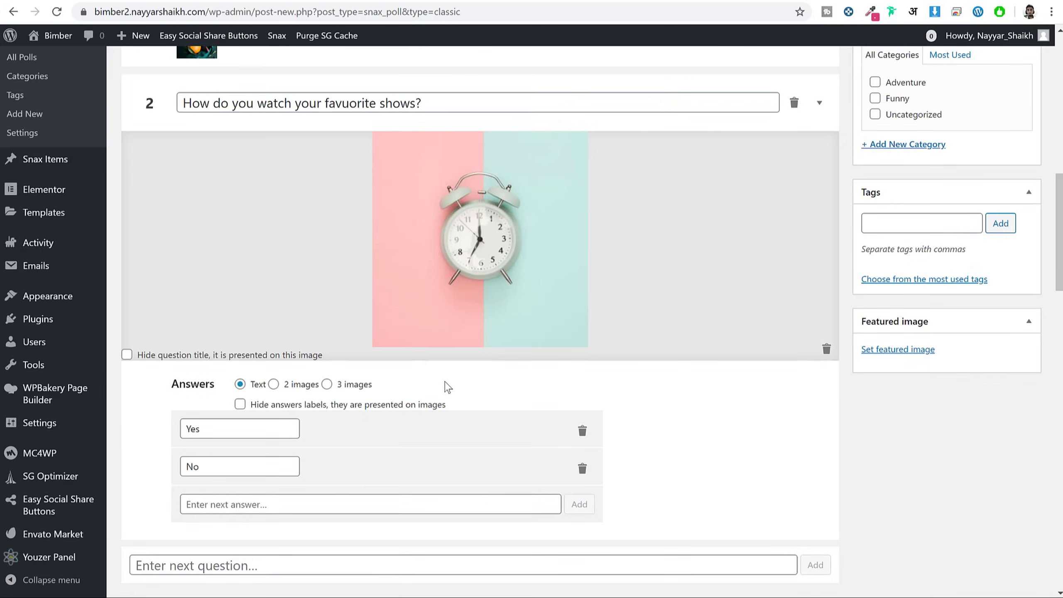
pyautogui.scroll(-2, 448, 387)
pyautogui.click(302, 318)
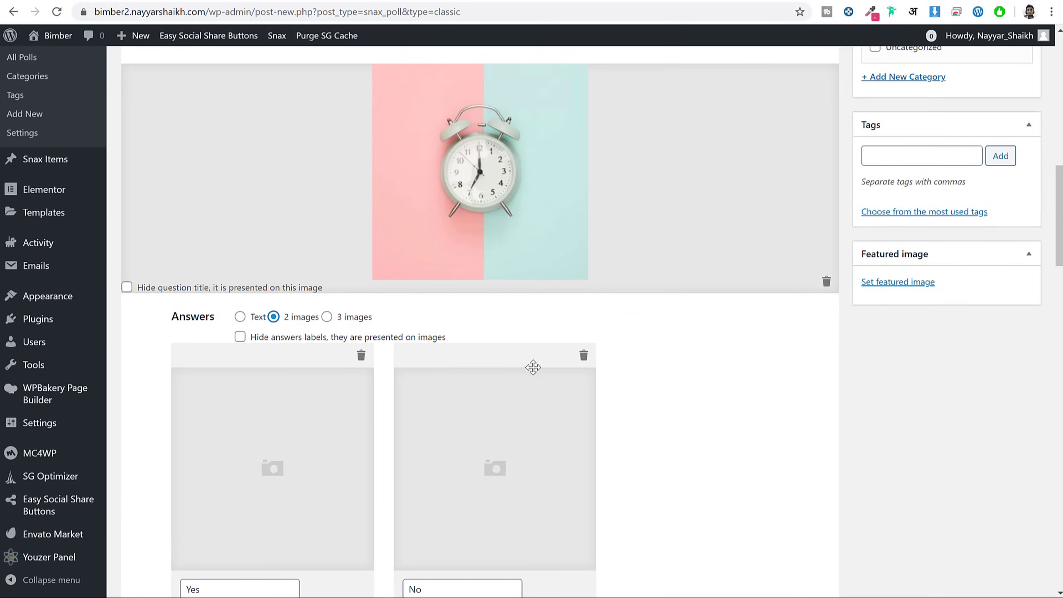
pyautogui.click(327, 317)
pyautogui.scroll(-6, 724, 443)
pyautogui.click(309, 209)
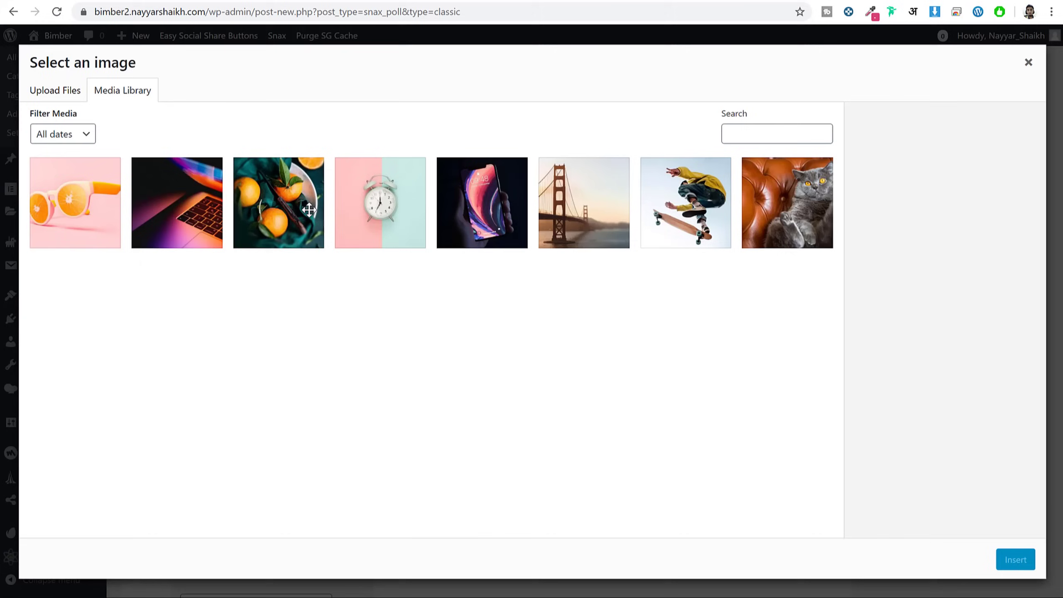
pyautogui.click(511, 234)
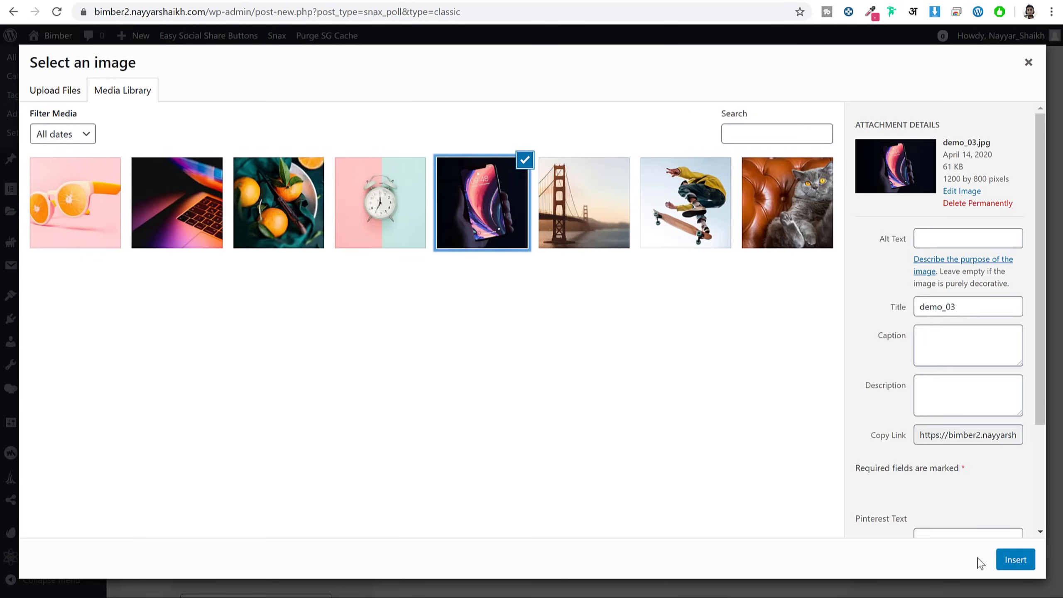
pyautogui.click(1017, 561)
pyautogui.click(481, 226)
pyautogui.click(624, 205)
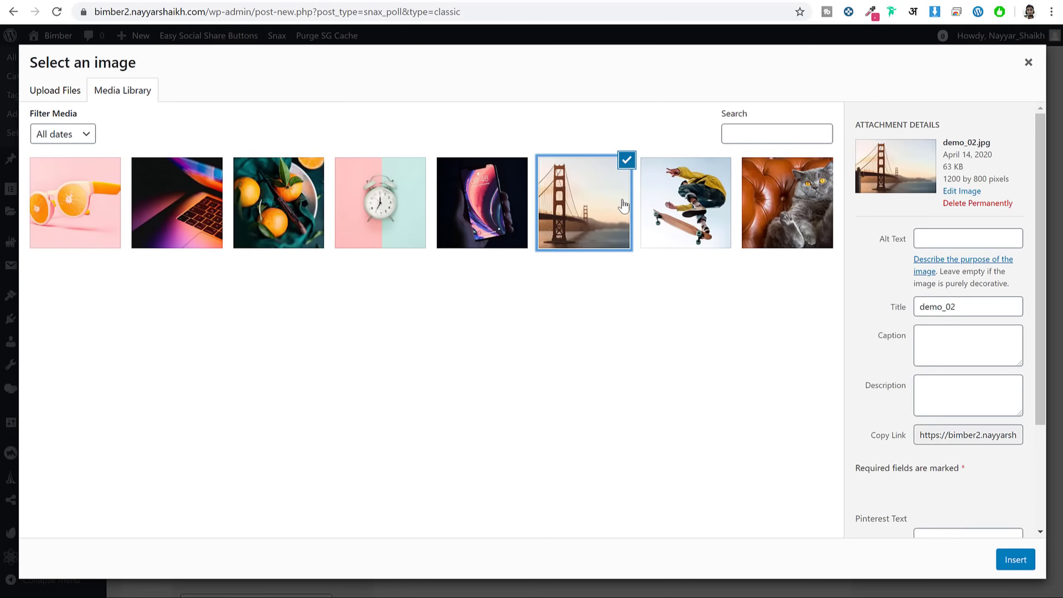
pyautogui.click(1015, 560)
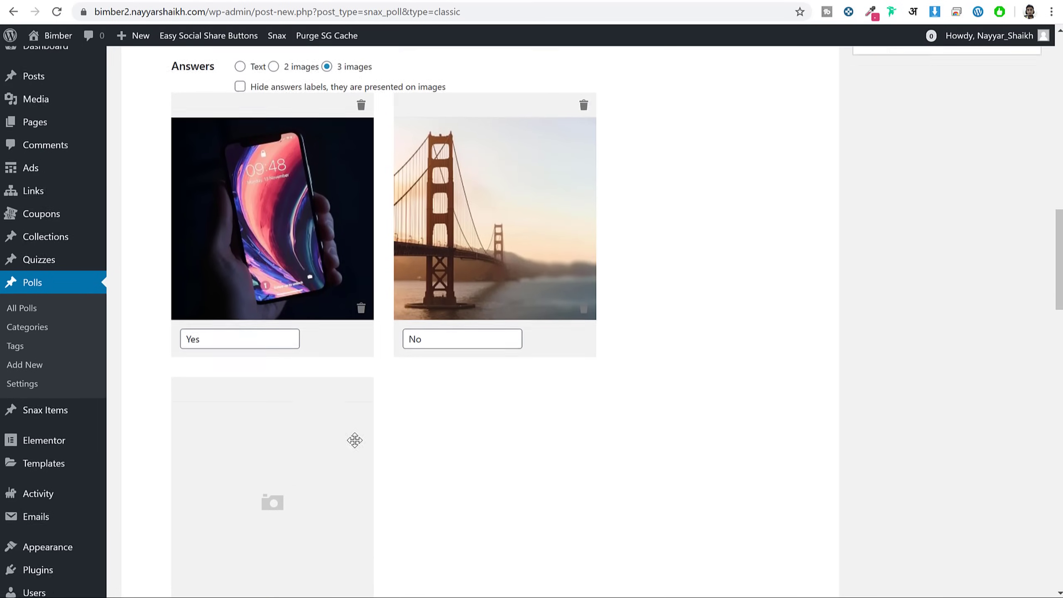
pyautogui.scroll(3, 355, 440)
pyautogui.scroll(-2, 633, 385)
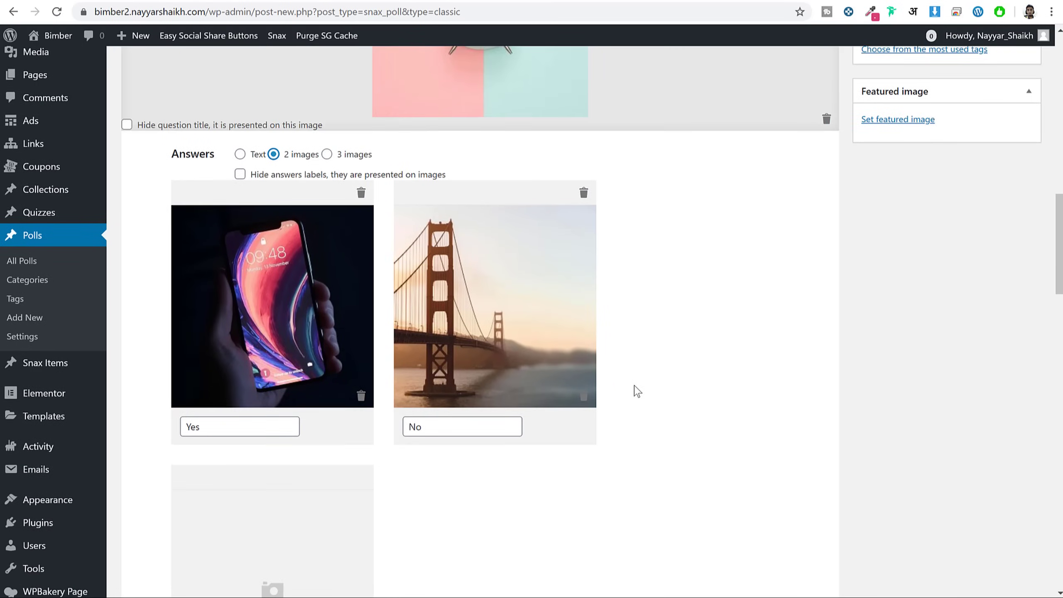
pyautogui.scroll(2, 804, 318)
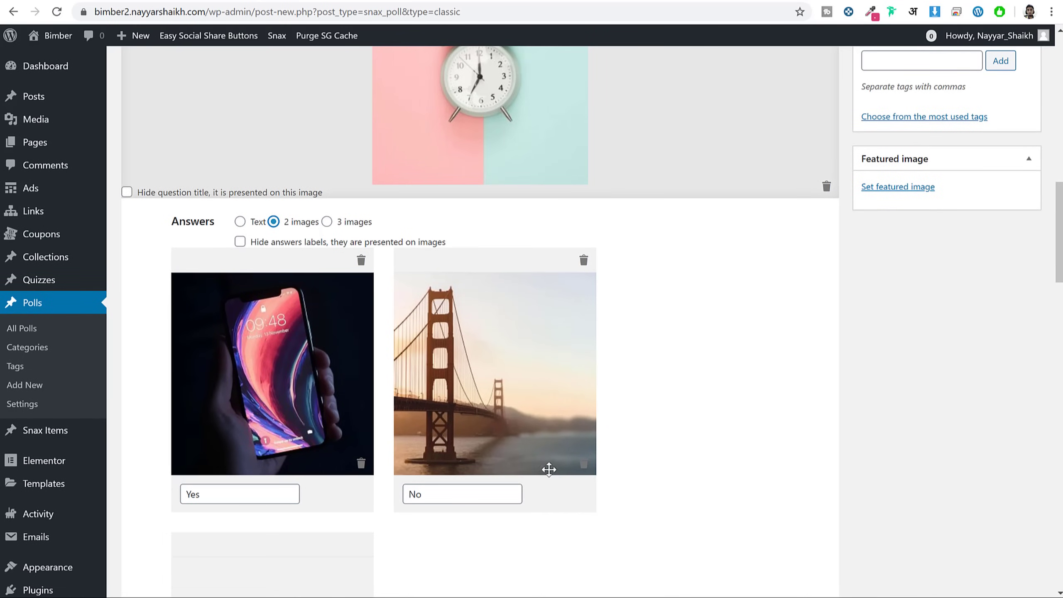
pyautogui.scroll(4, 448, 468)
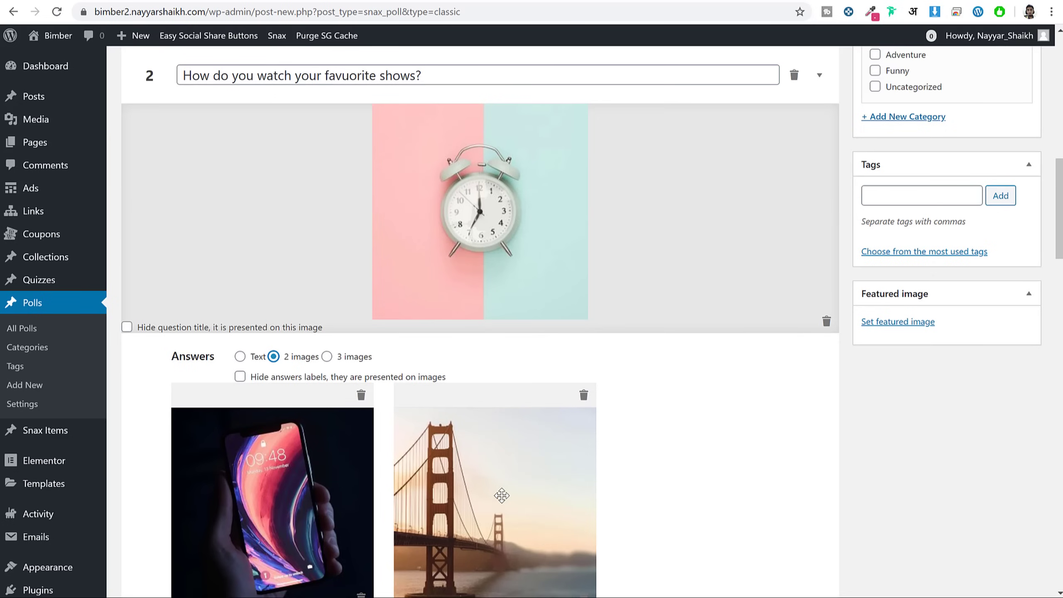
pyautogui.scroll(8, 628, 486)
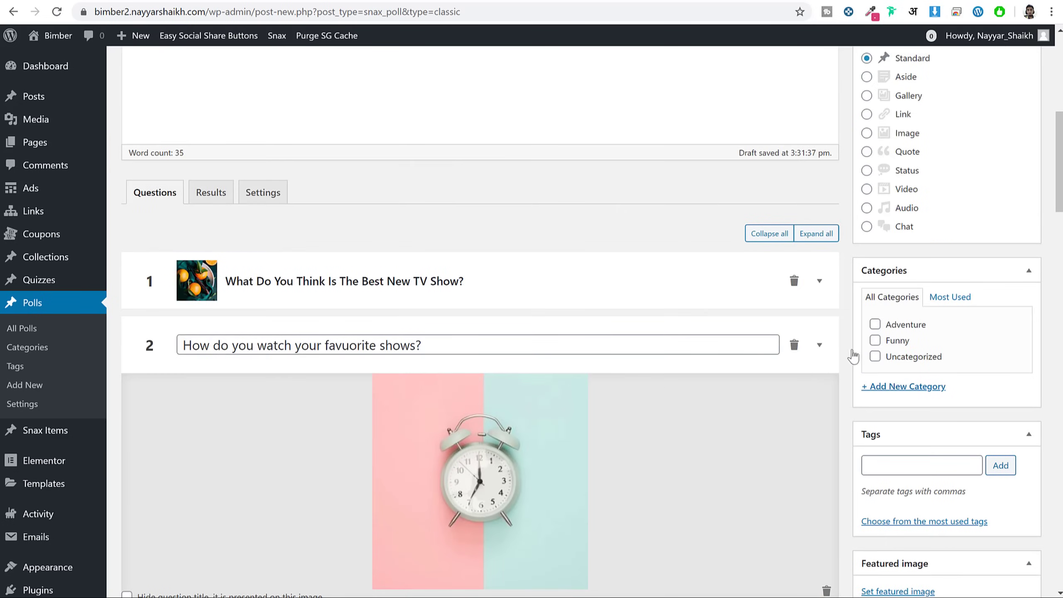
pyautogui.scroll(-4, 937, 341)
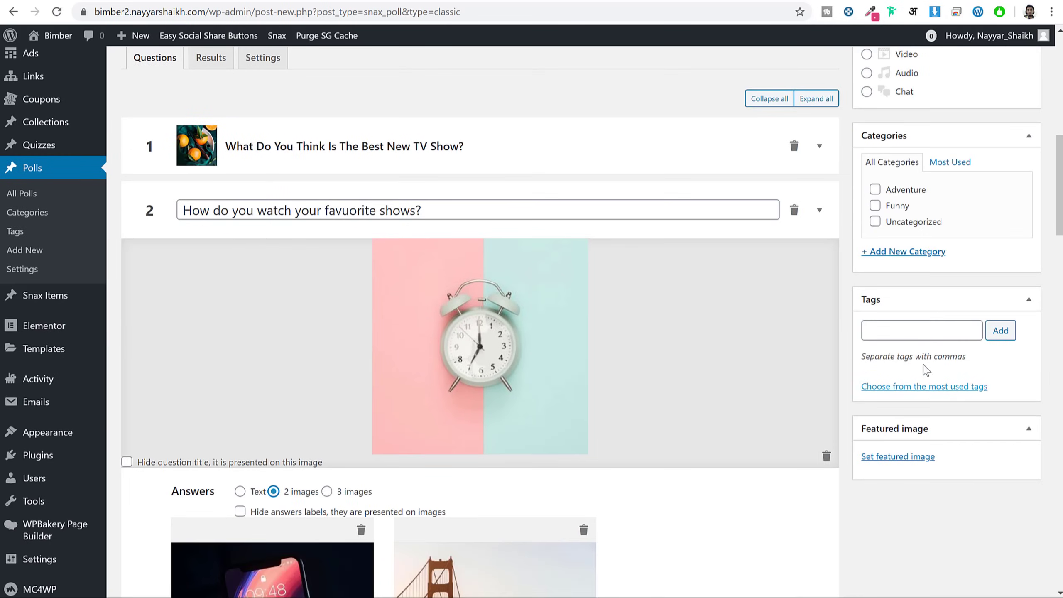
# Step: Set the laptop photo (demo_06) as the poll's featured image
pyautogui.click(913, 459)
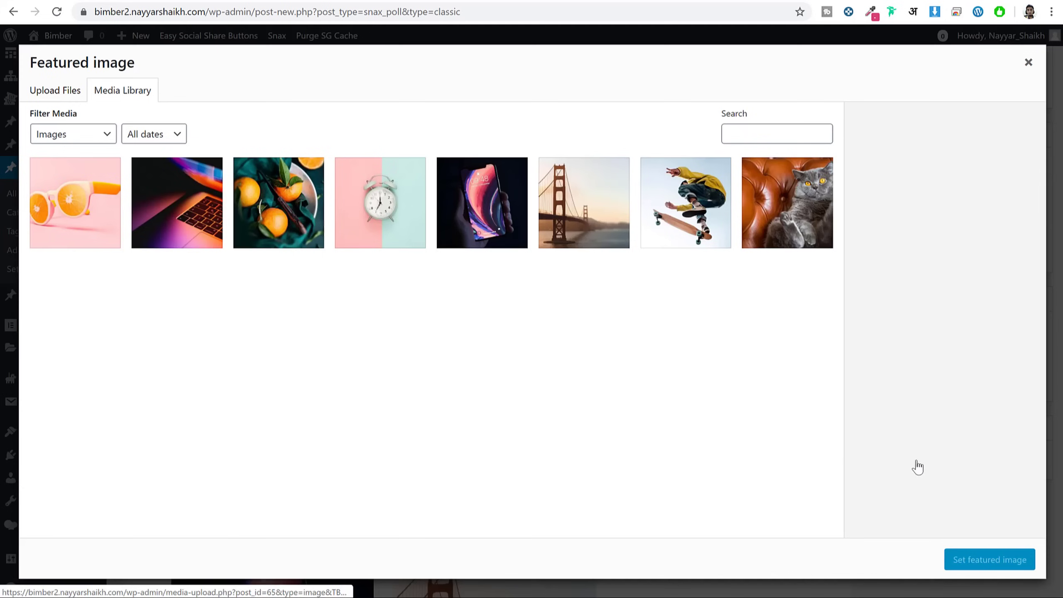
pyautogui.click(142, 219)
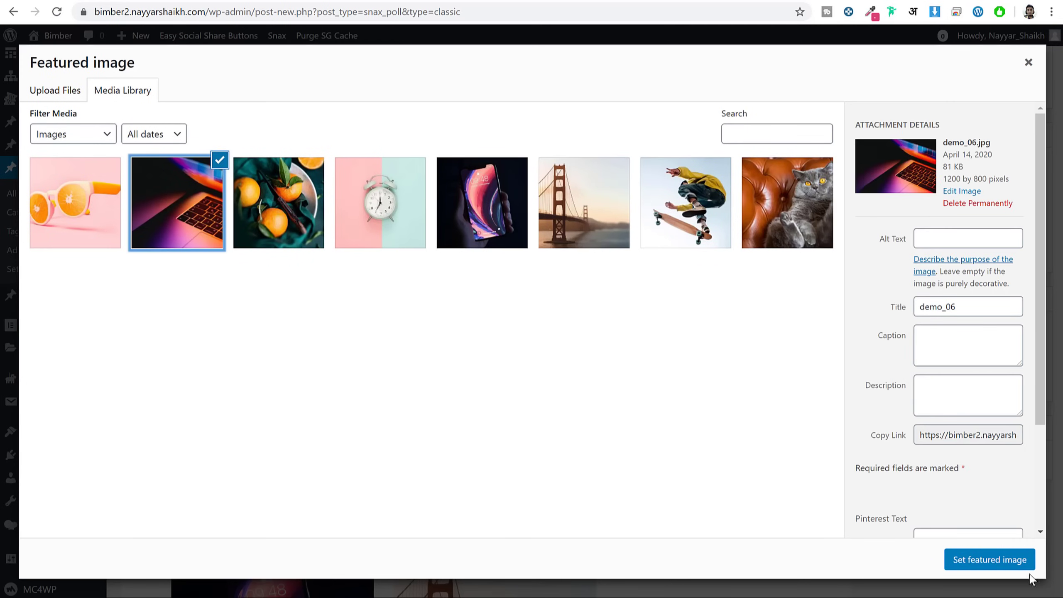
pyautogui.click(1014, 562)
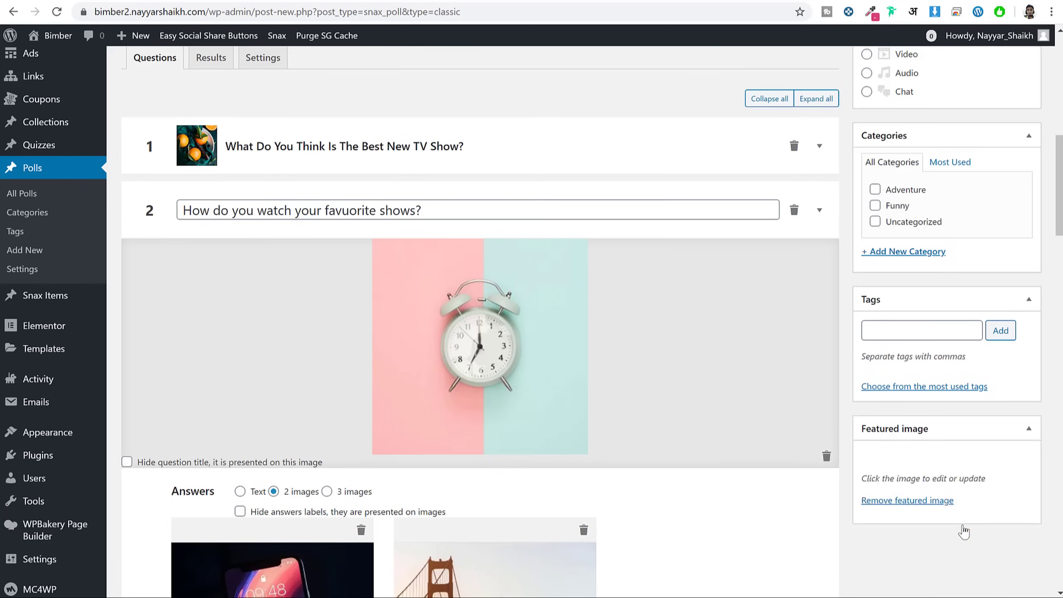
# Step: Publish the poll and check its Results and Questions tabs
pyautogui.scroll(6, 962, 527)
pyautogui.click(1014, 123)
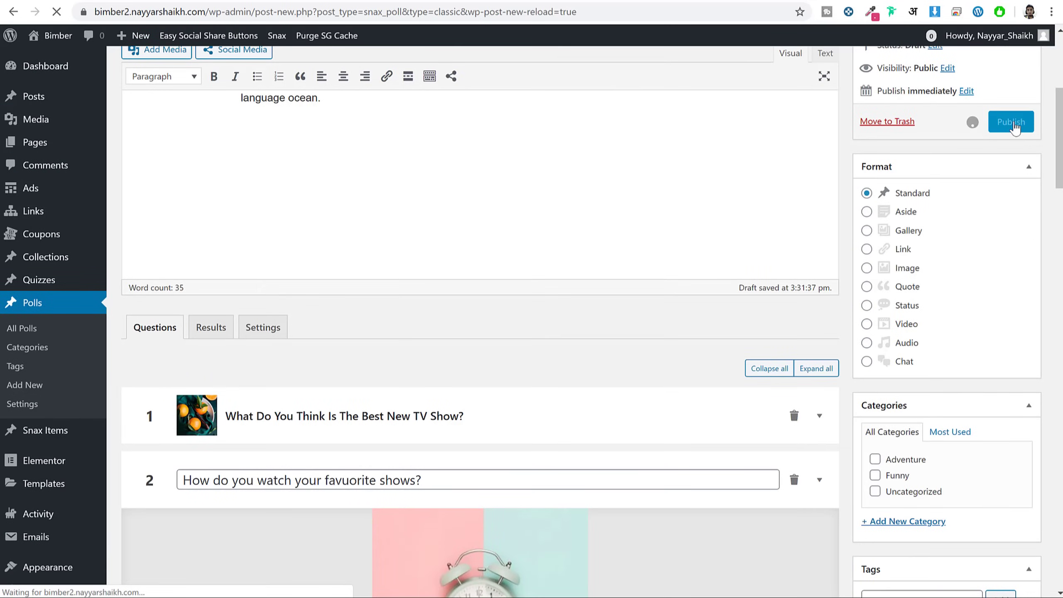
pyautogui.scroll(-6, 652, 313)
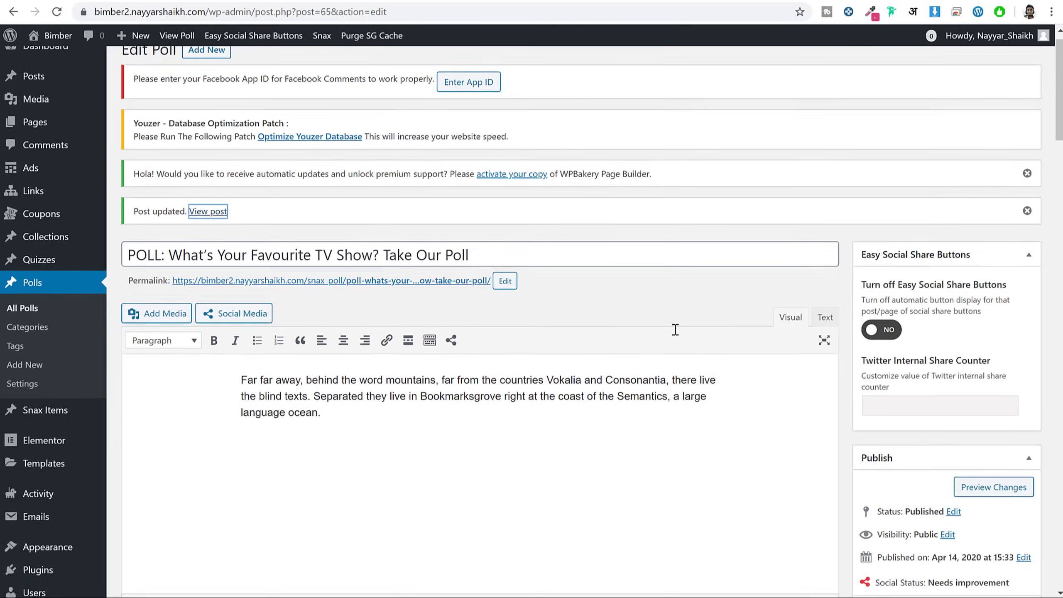
pyautogui.scroll(2, 674, 322)
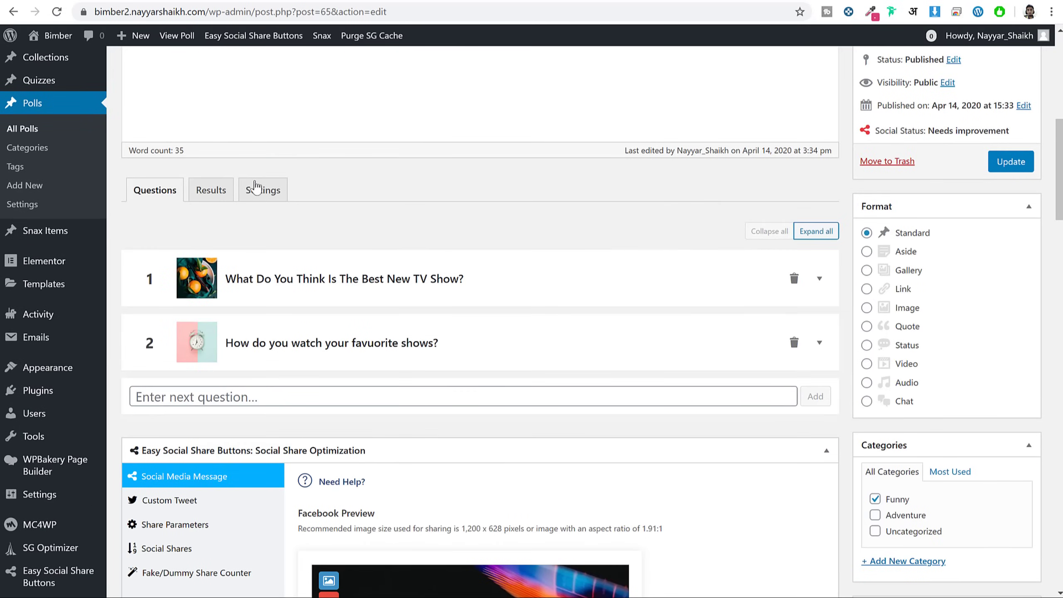
pyautogui.click(216, 190)
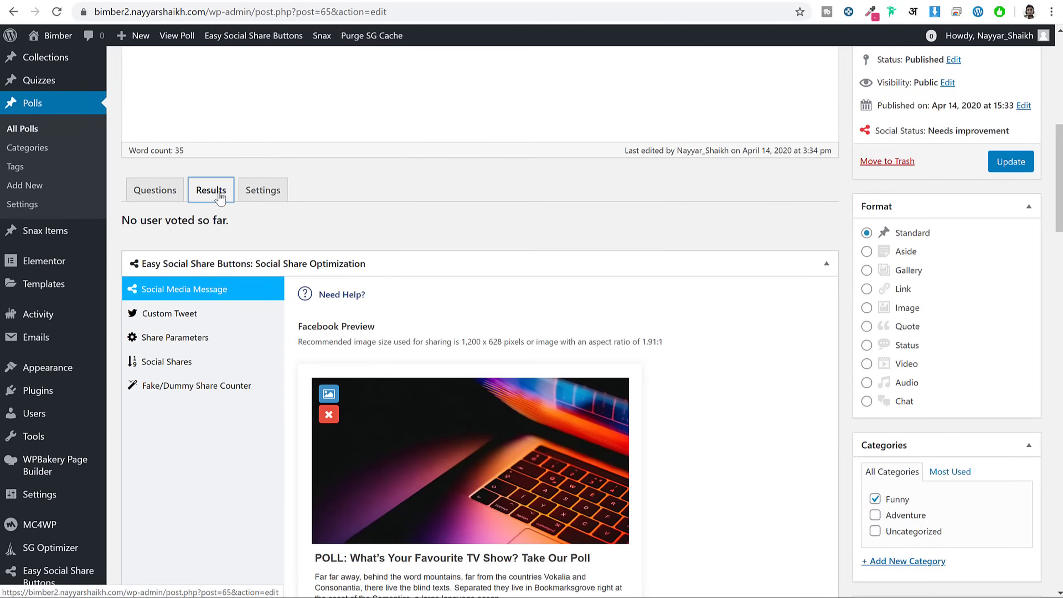
pyautogui.click(163, 204)
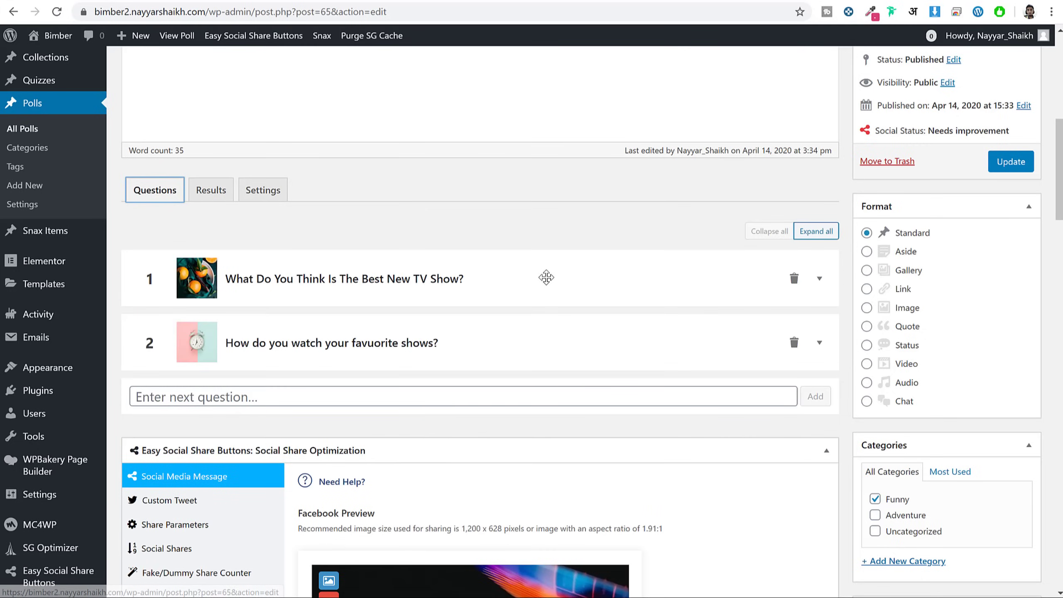
# Step: Review the Allow guests to play, User can play and One question per page settings, then update the poll
pyautogui.click(251, 190)
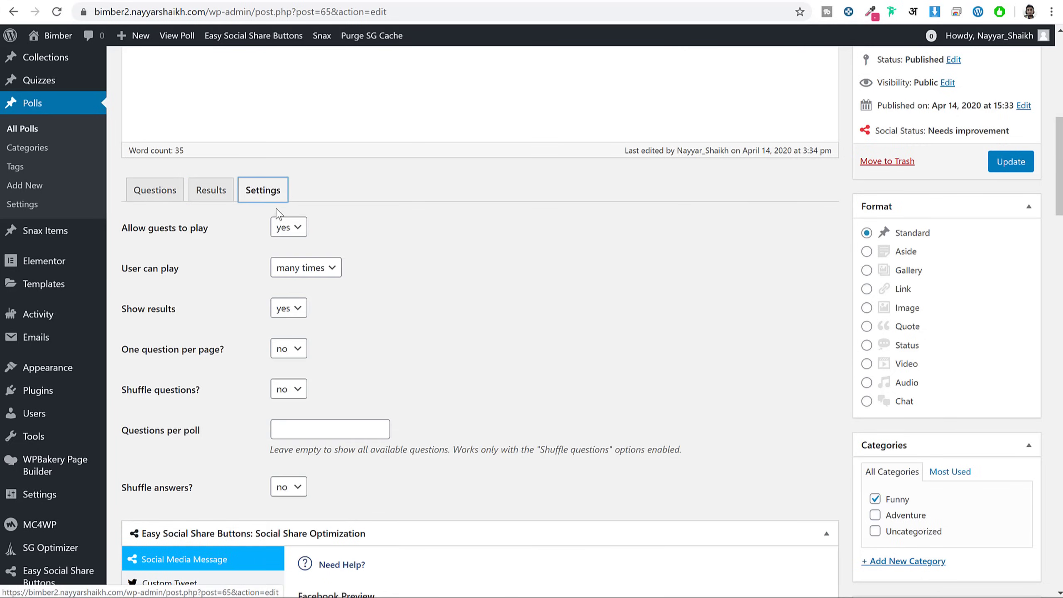
pyautogui.scroll(-2, 441, 261)
pyautogui.moveTo(134, 163); pyautogui.dragTo(343, 167)
pyautogui.moveTo(130, 206); pyautogui.dragTo(184, 207)
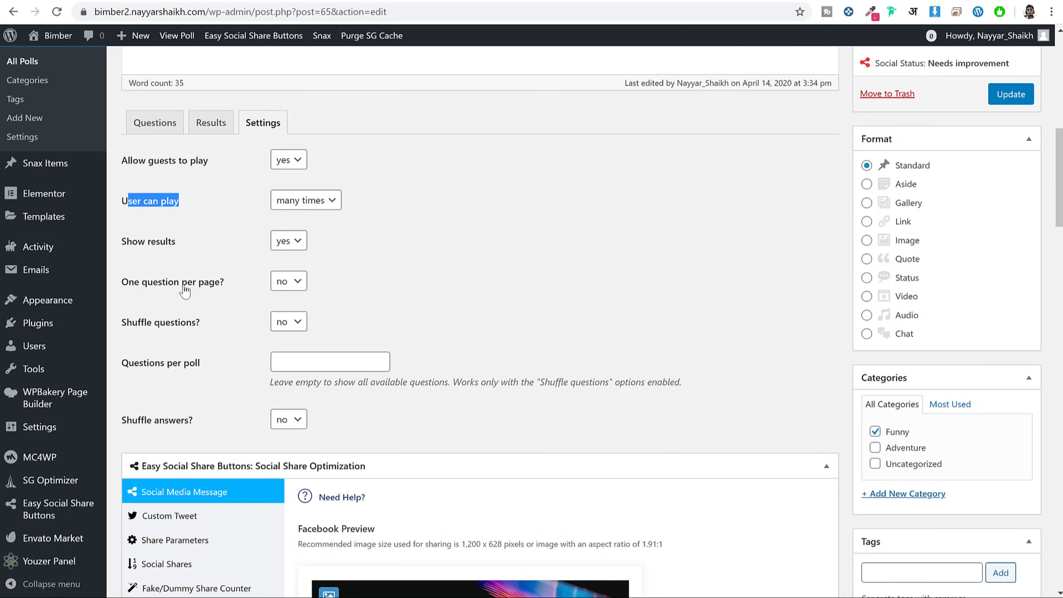
pyautogui.moveTo(174, 283); pyautogui.dragTo(230, 289)
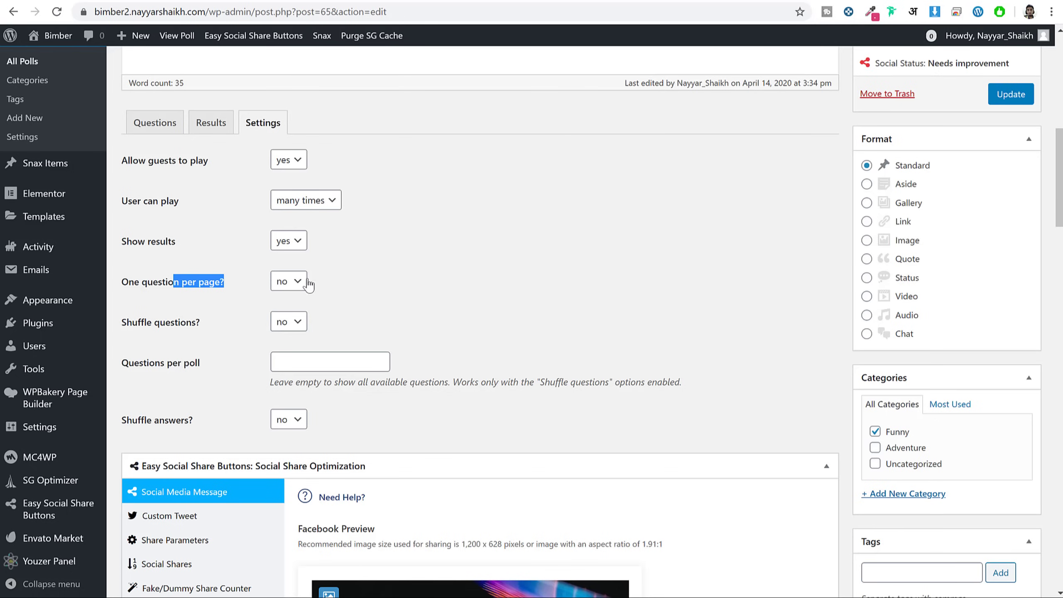
pyautogui.click(563, 338)
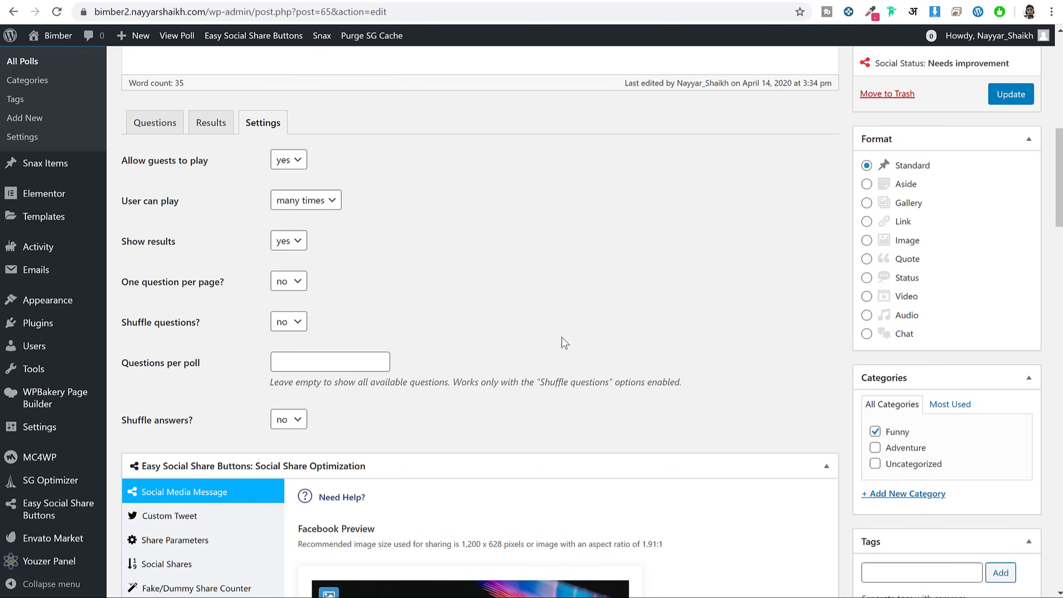
pyautogui.scroll(-10, 392, 289)
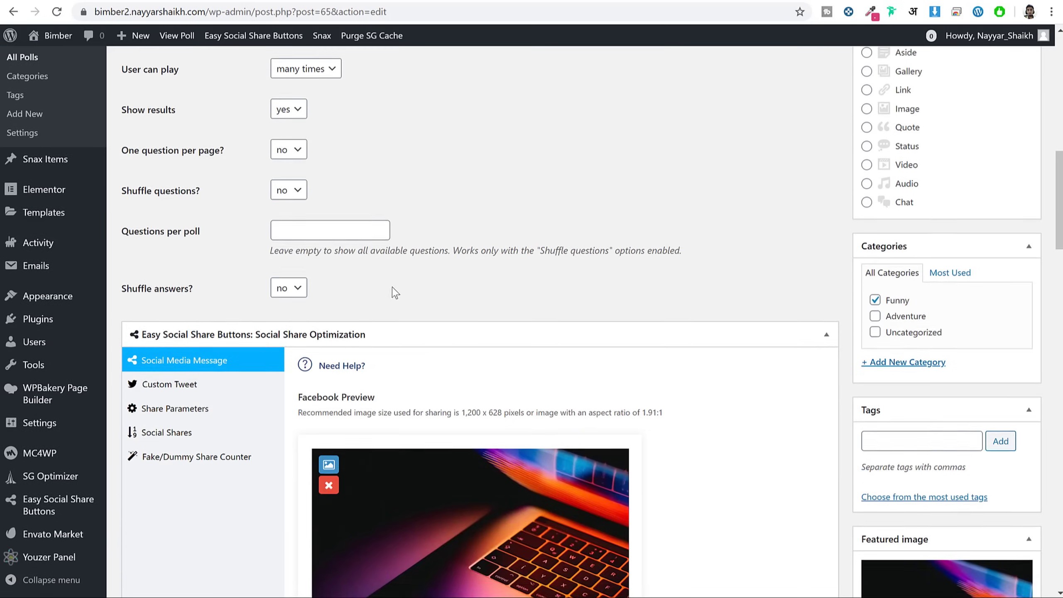
pyautogui.scroll(6, 421, 464)
pyautogui.scroll(10, 421, 463)
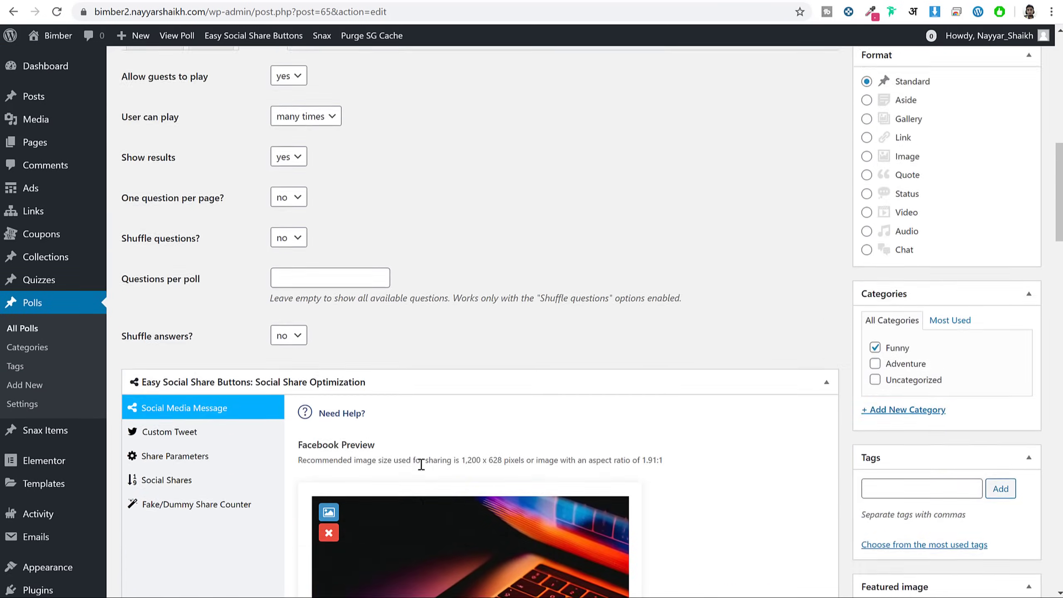
pyautogui.click(1027, 306)
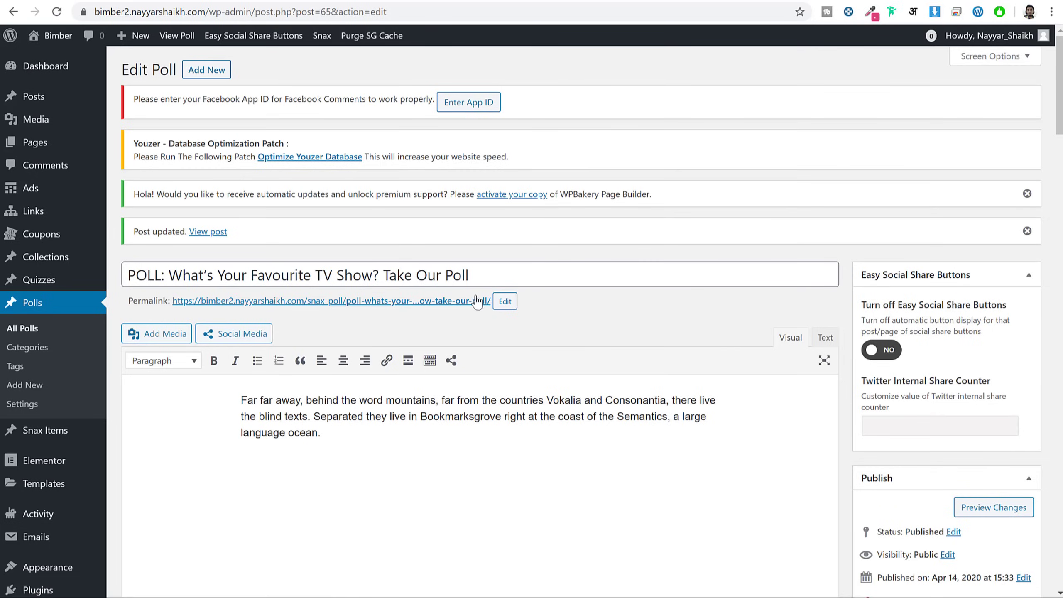
# Step: Open the poll's permalink in a new tab and scroll through the published poll
pyautogui.rightClick(482, 301)
pyautogui.click(512, 307)
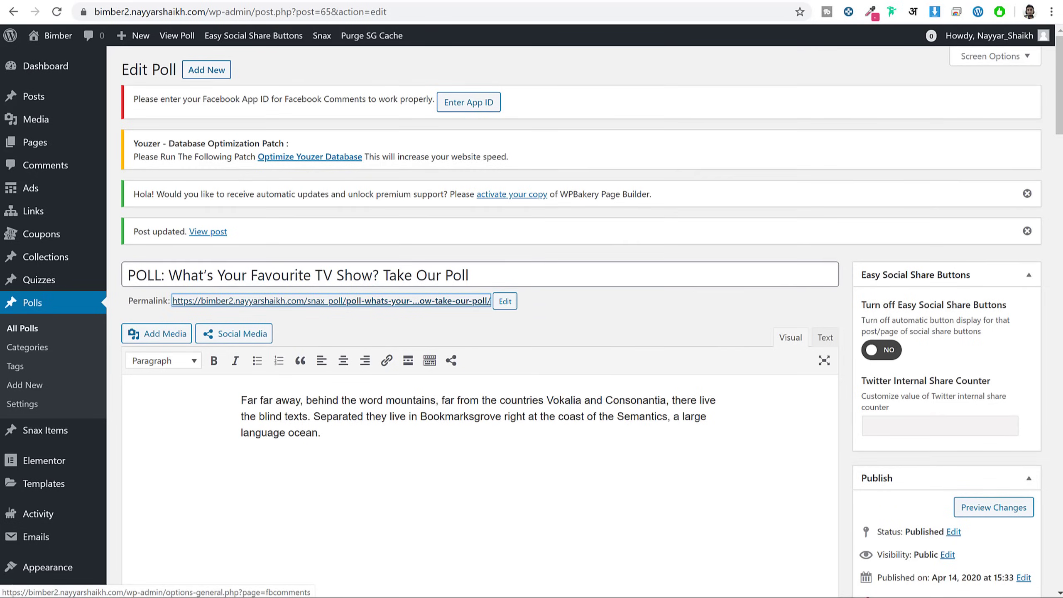
pyautogui.click(434, 0)
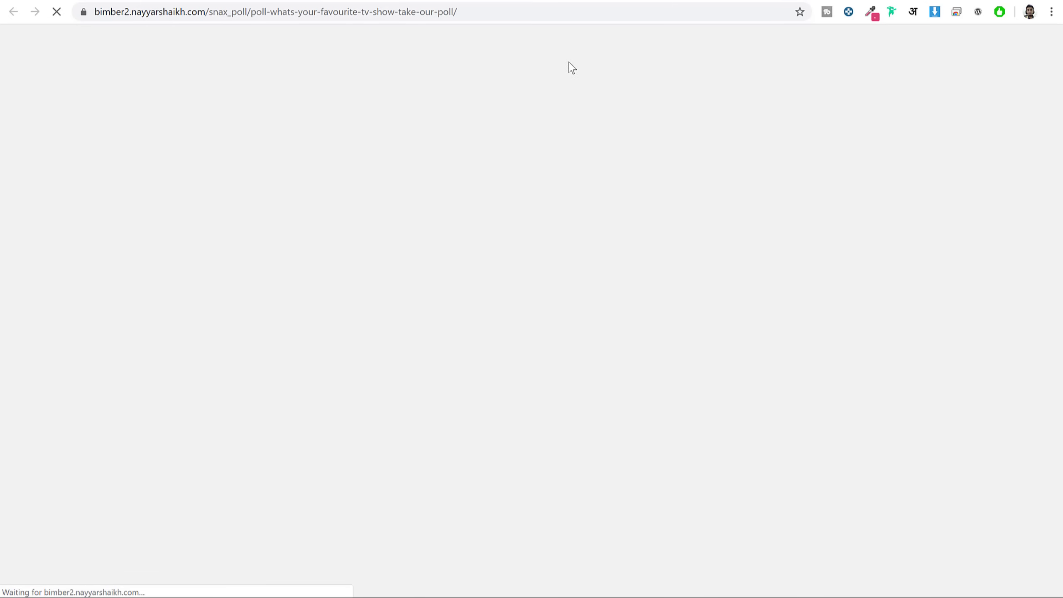
pyautogui.scroll(-4, 708, 241)
pyautogui.scroll(-15, 705, 235)
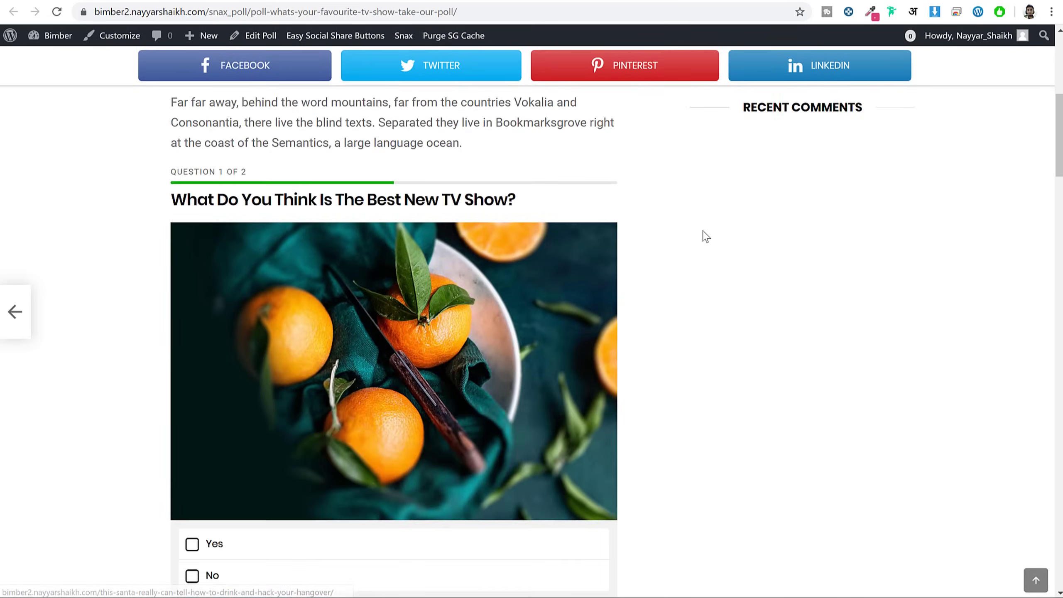
pyautogui.scroll(3, 704, 233)
pyautogui.scroll(10, 703, 229)
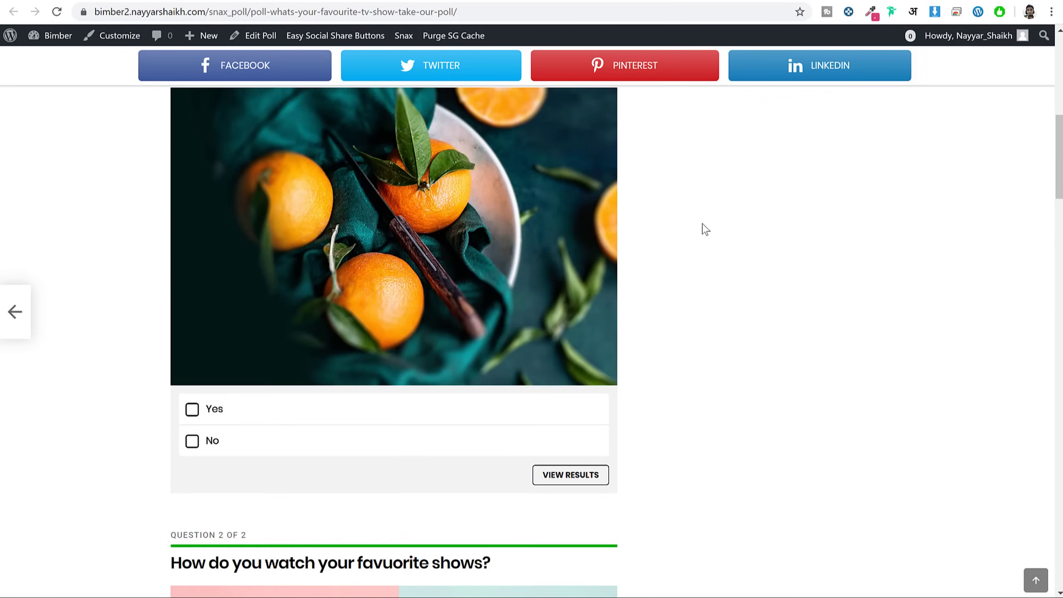
pyautogui.scroll(-3, 424, 240)
pyautogui.scroll(-2, 335, 306)
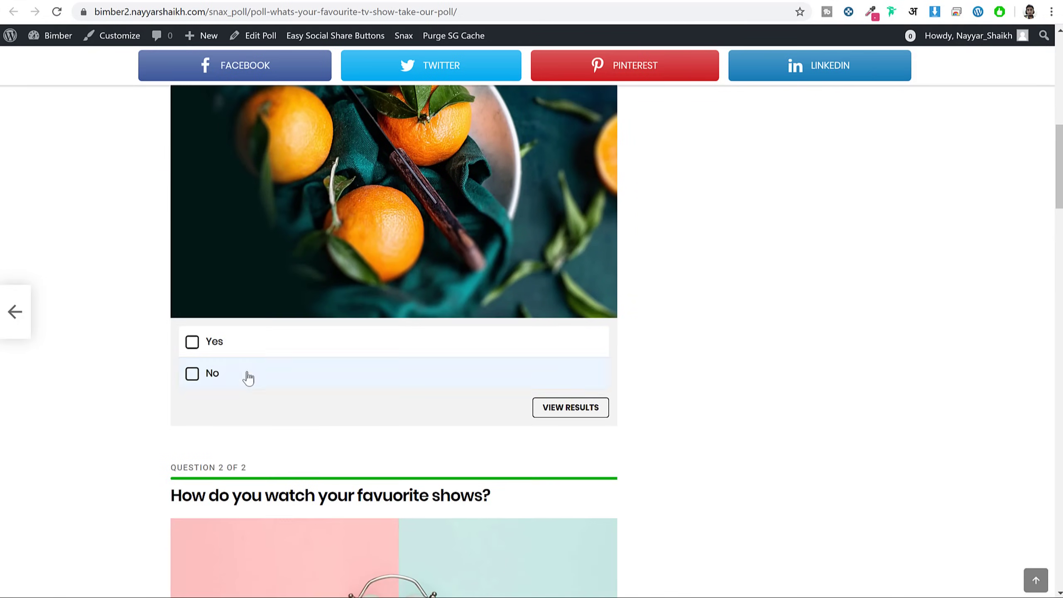
pyautogui.scroll(-6, 854, 346)
pyautogui.scroll(-8, 351, 444)
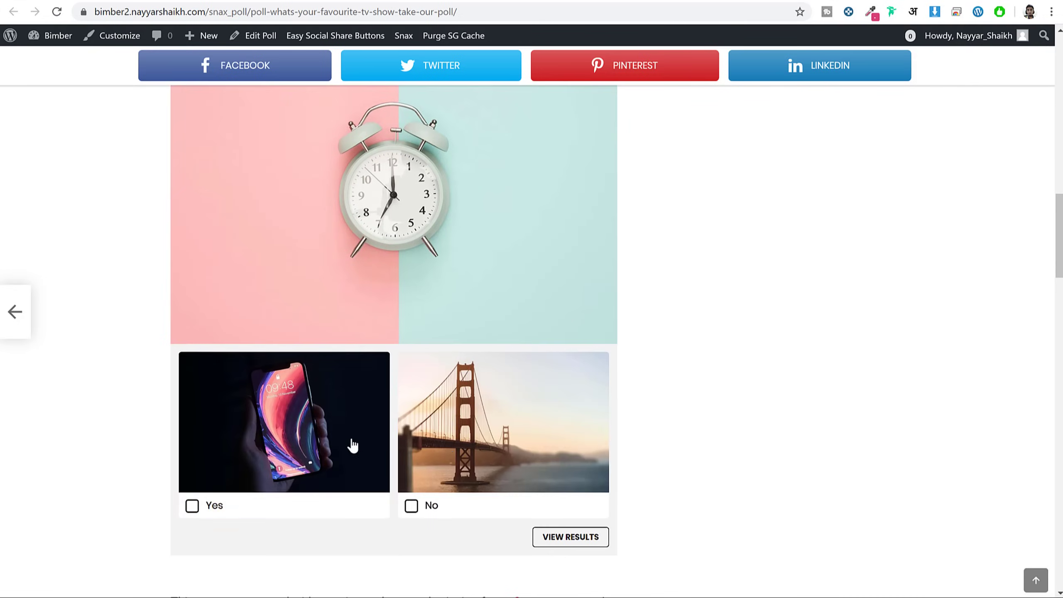
# Step: Vote Yes on the second question and No on the first question
pyautogui.click(321, 311)
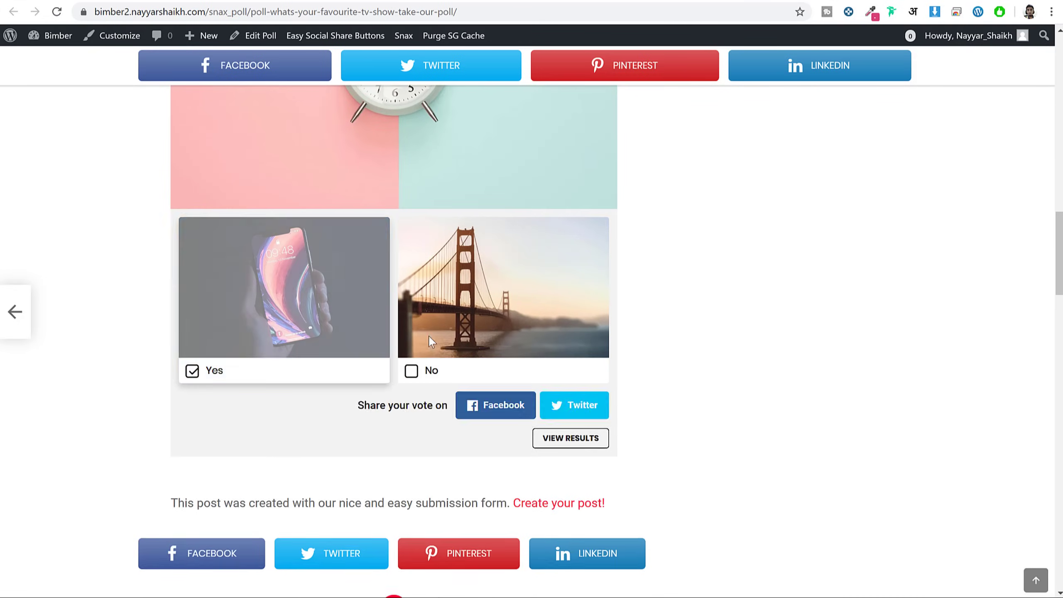
pyautogui.scroll(5, 532, 439)
pyautogui.scroll(-3, 535, 430)
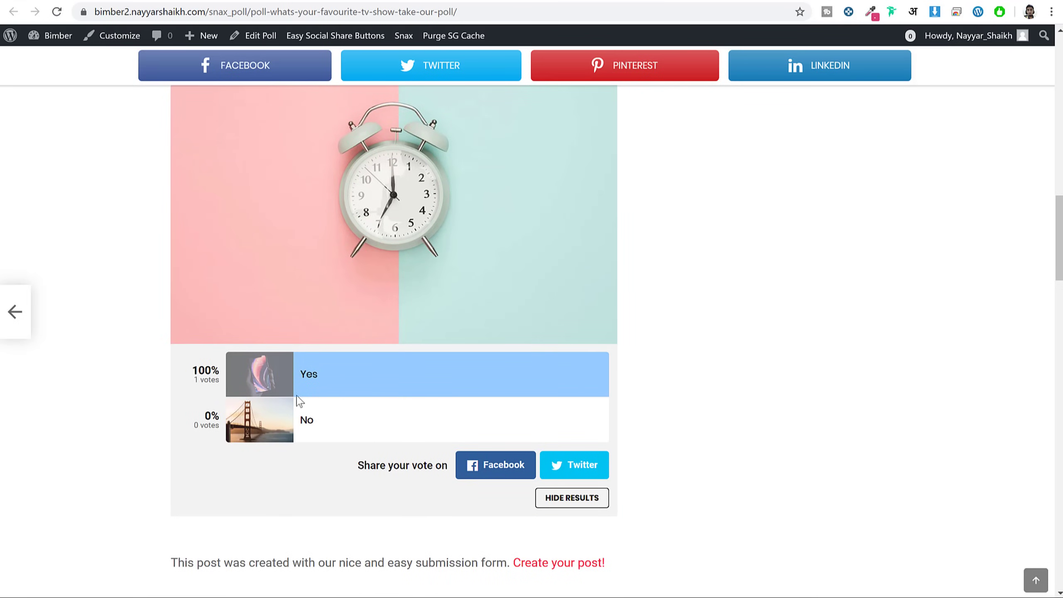
pyautogui.scroll(10, 379, 420)
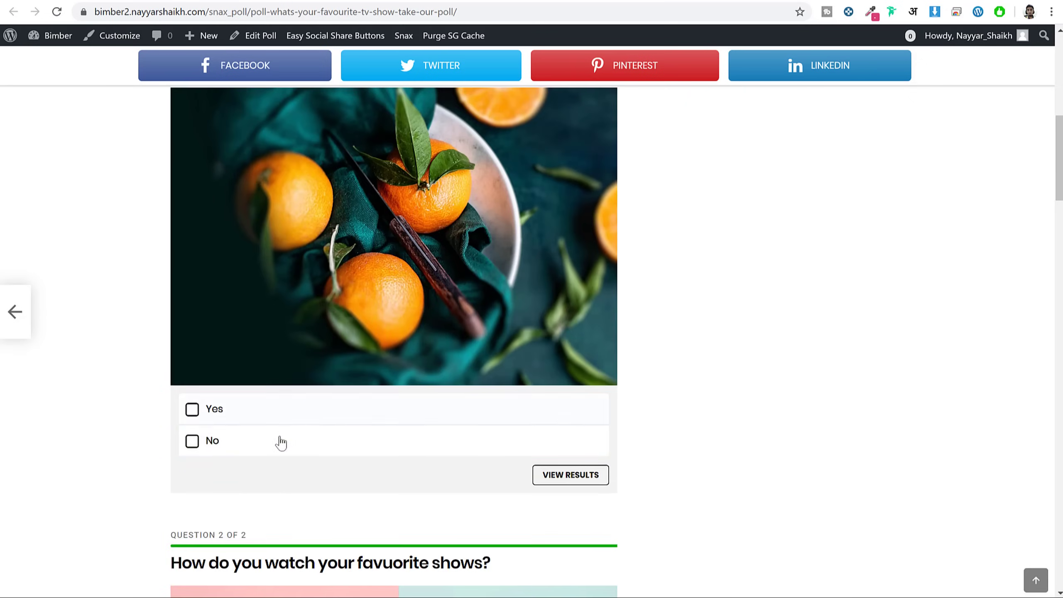
pyautogui.click(277, 441)
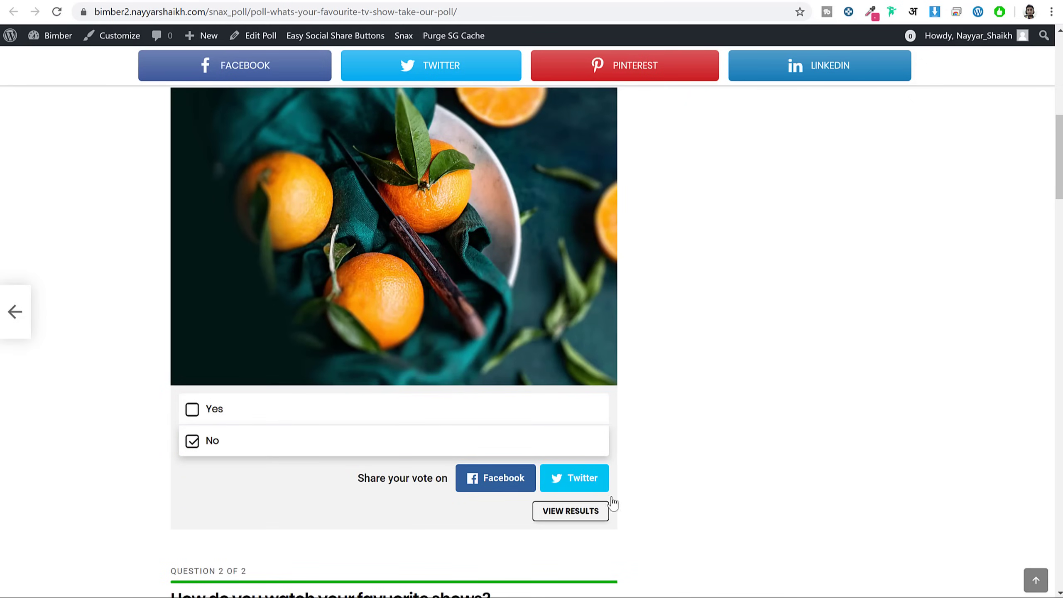
pyautogui.scroll(-2, 609, 498)
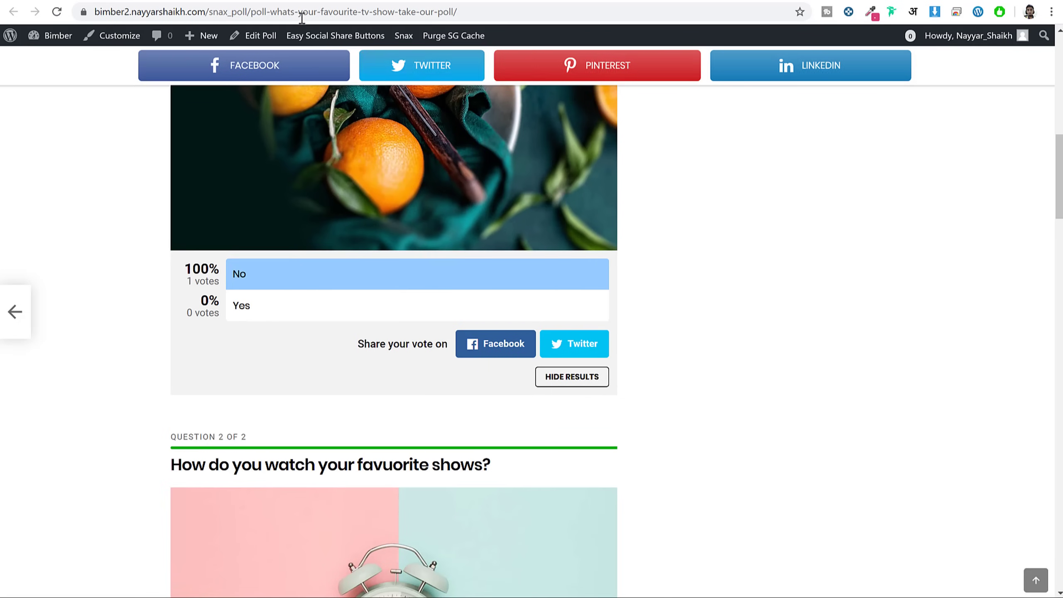
pyautogui.scroll(4, 617, 272)
# Step: Reopen the published TV-show poll post from the editor's permalink in a new tab
pyautogui.click(324, 1)
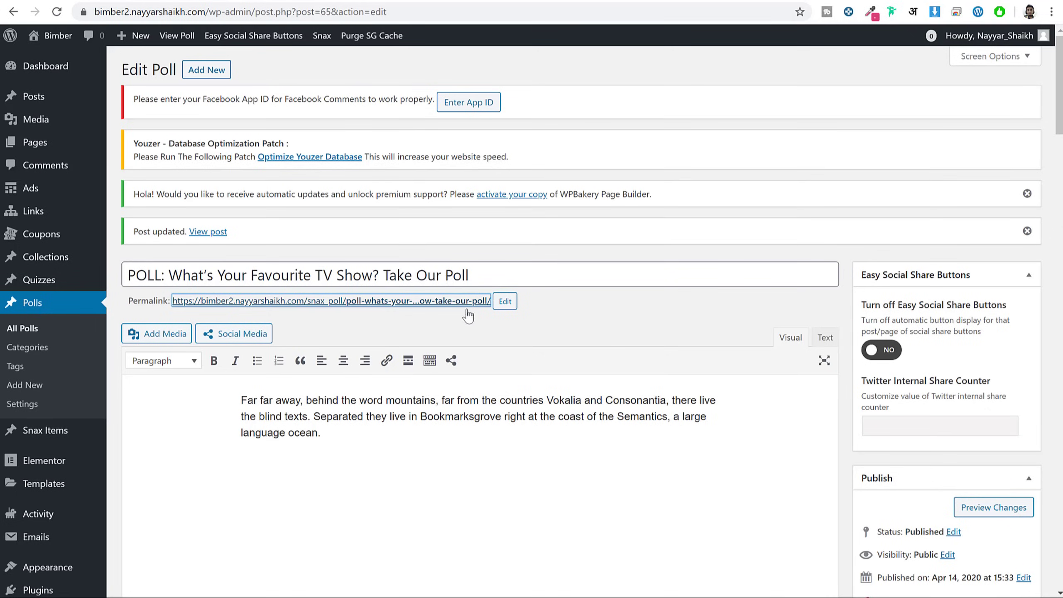
pyautogui.click(453, 1)
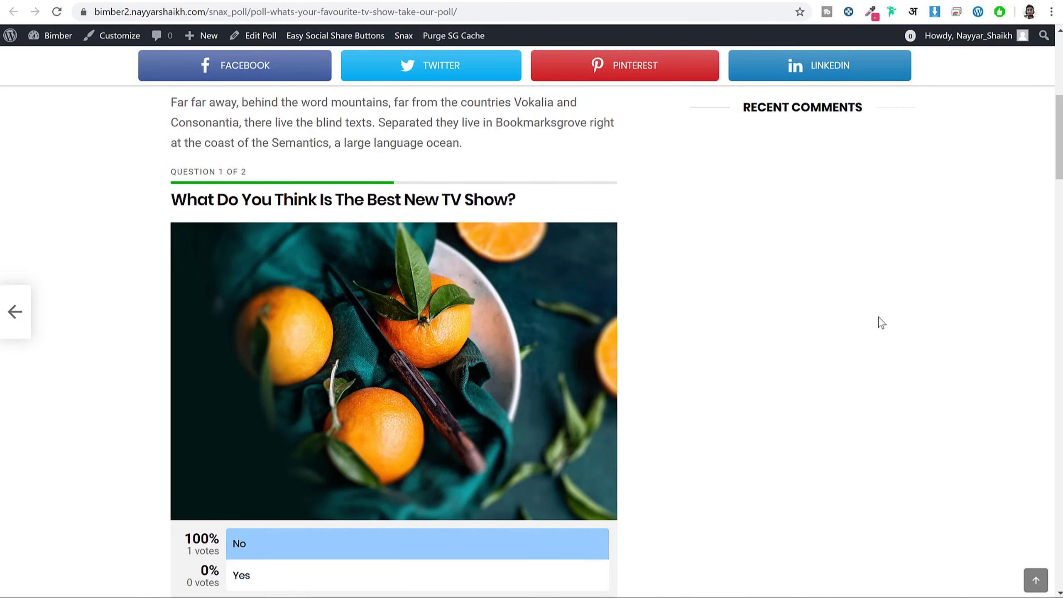
pyautogui.scroll(5, 879, 320)
pyautogui.click(345, 1)
pyautogui.rightClick(405, 304)
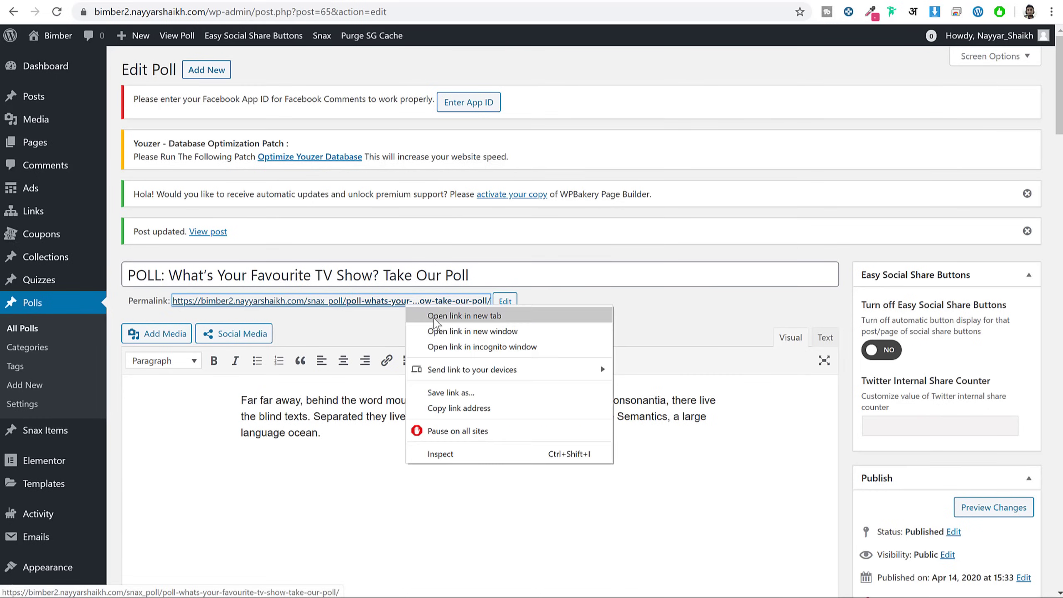
pyautogui.click(434, 316)
pyautogui.click(405, 300)
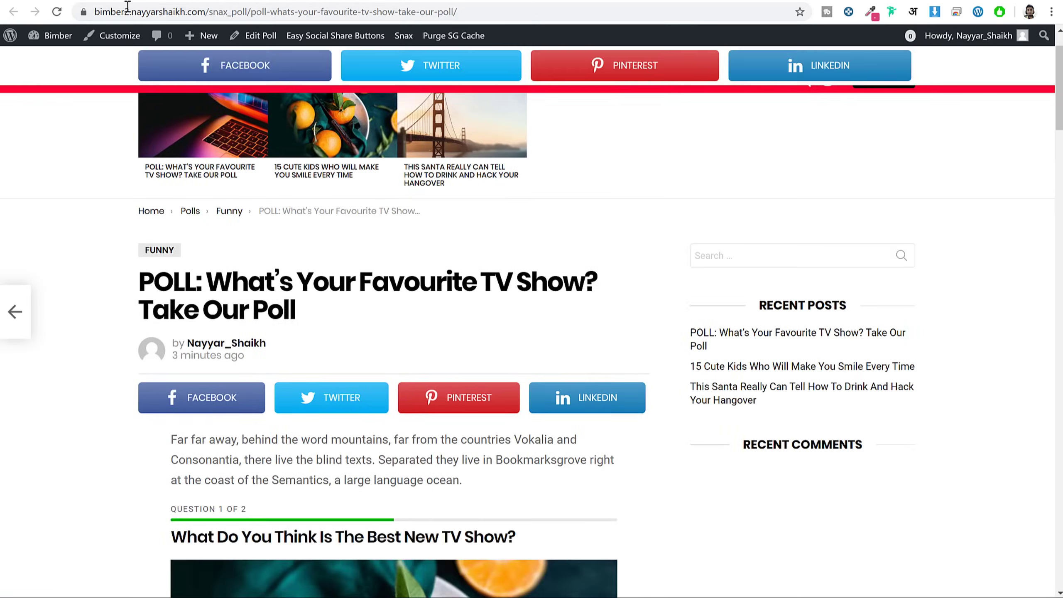
# Step: Re-save the Post name (/%postname%/) permalink structure under Settings > Permalinks
pyautogui.click(245, 0)
pyautogui.scroll(-8, 71, 390)
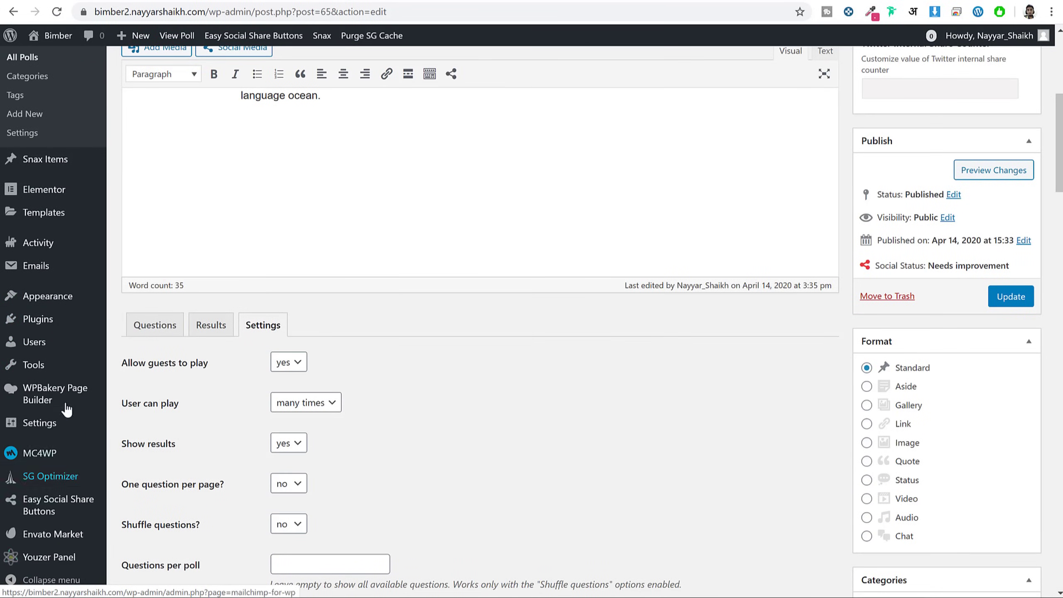
pyautogui.moveTo(56, 303)
pyautogui.scroll(-3, 63, 440)
pyautogui.moveTo(63, 424)
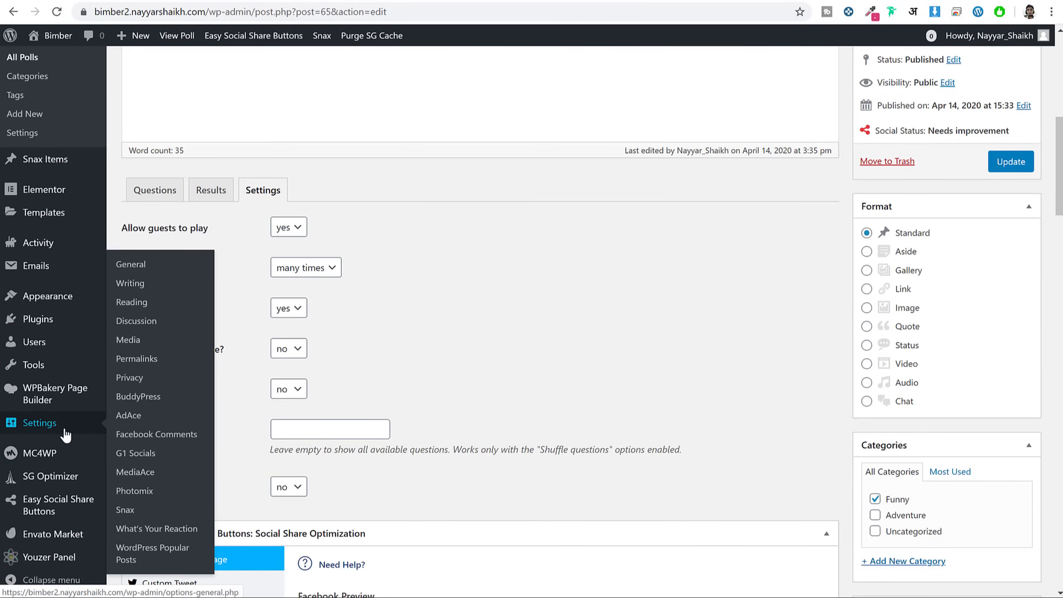
pyautogui.click(146, 364)
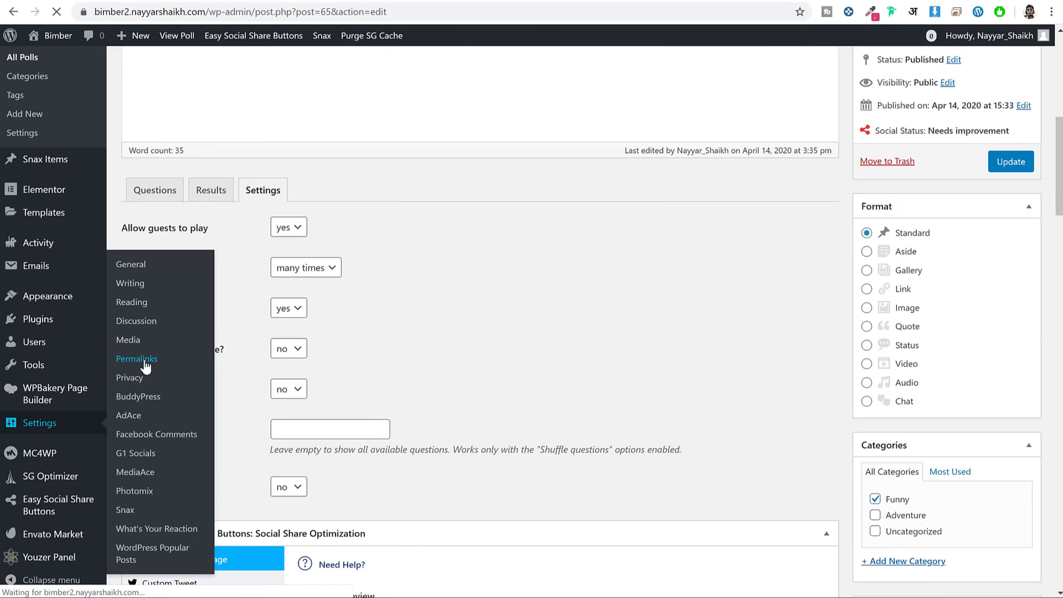
pyautogui.scroll(-8, 491, 281)
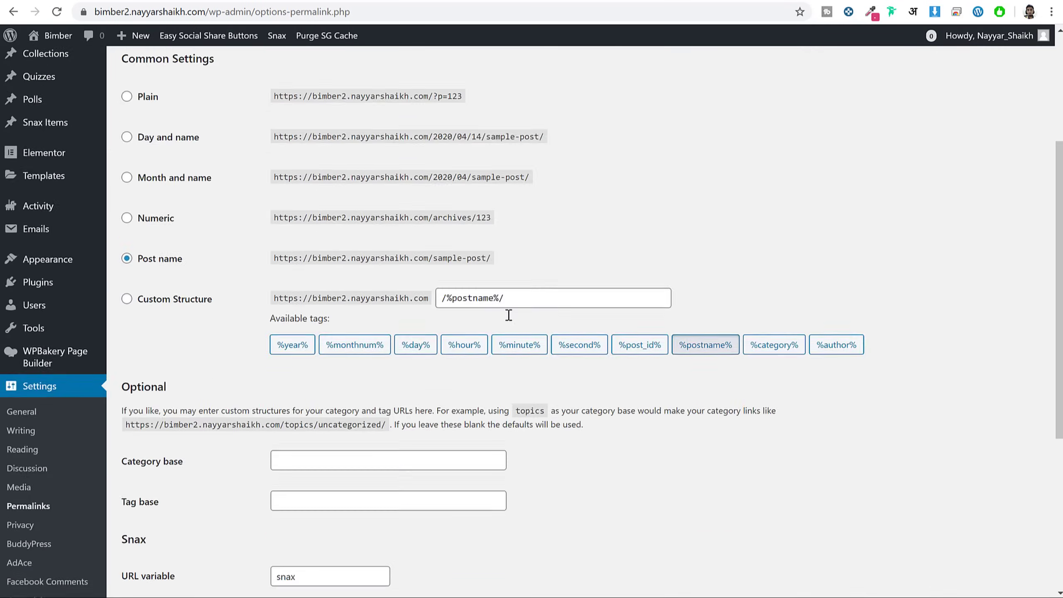
pyautogui.click(153, 335)
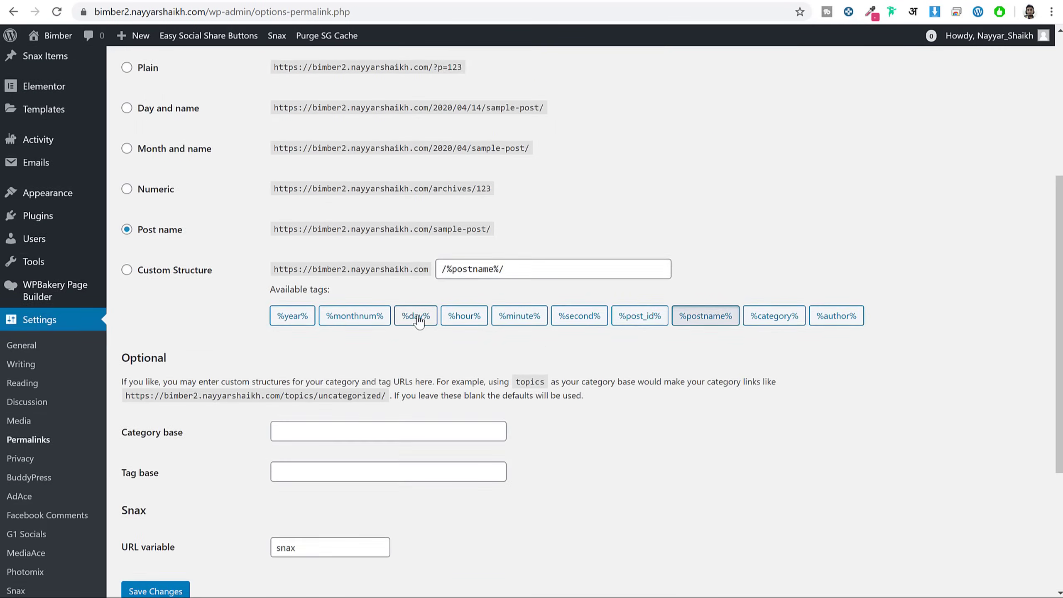
pyautogui.scroll(4, 416, 326)
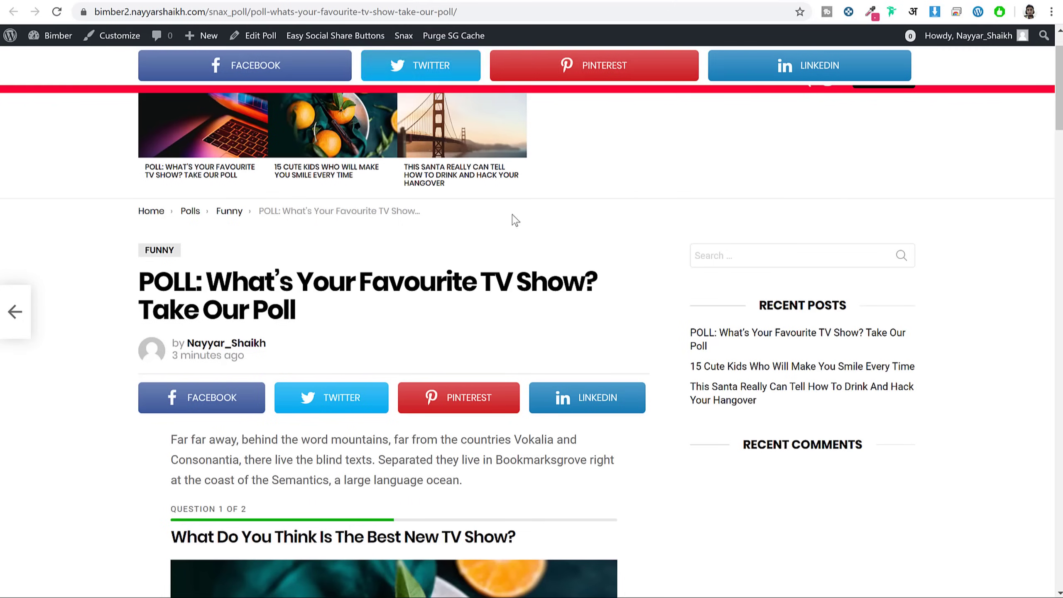
pyautogui.scroll(2, 599, 310)
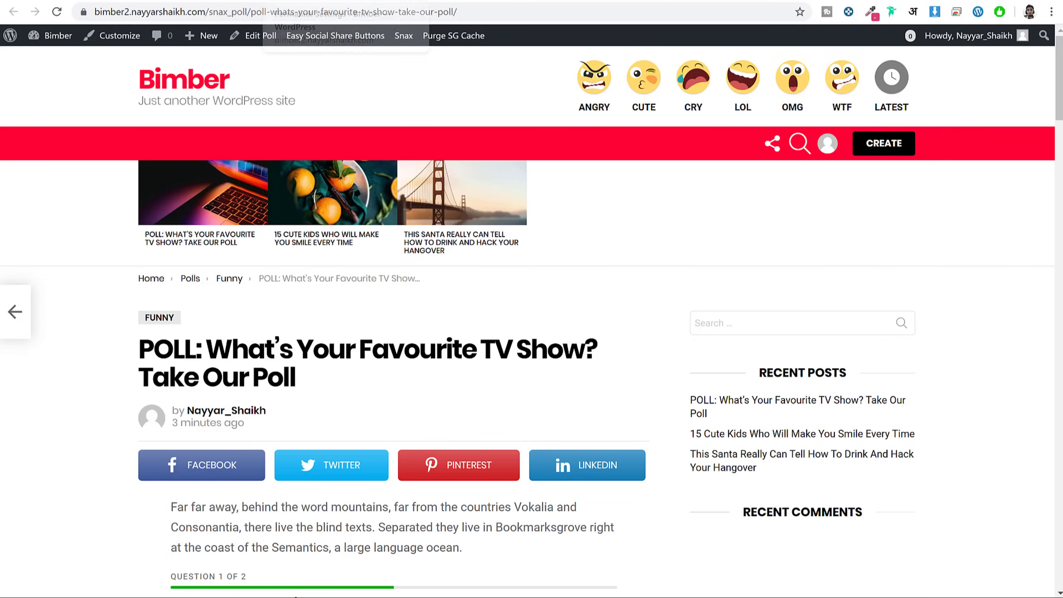
pyautogui.click(343, 2)
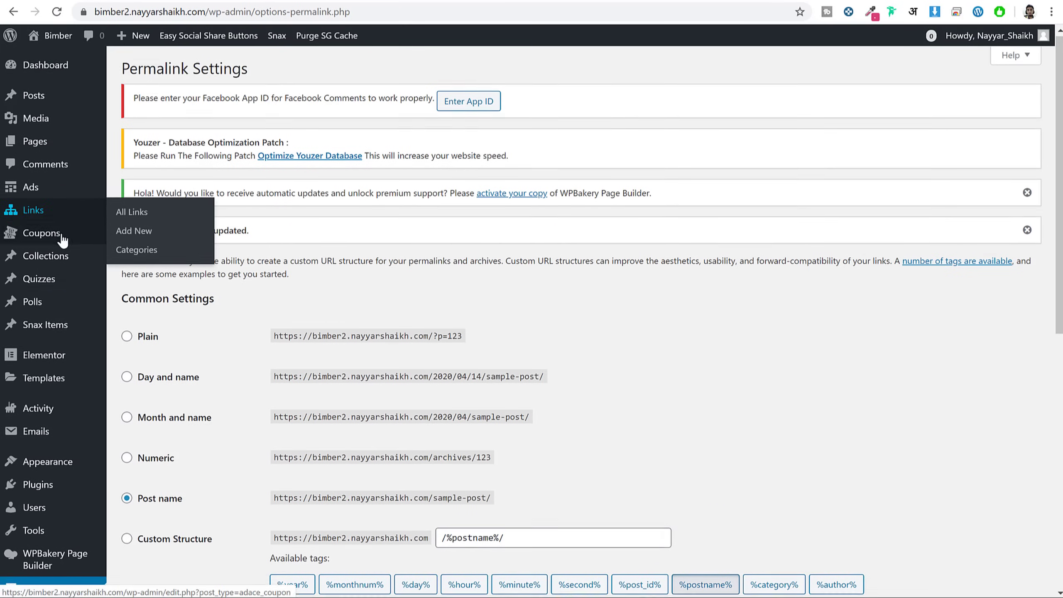
# Step: Add a new poll from the Polls menu and choose the Versus type
pyautogui.scroll(-2, 46, 233)
pyautogui.moveTo(66, 239)
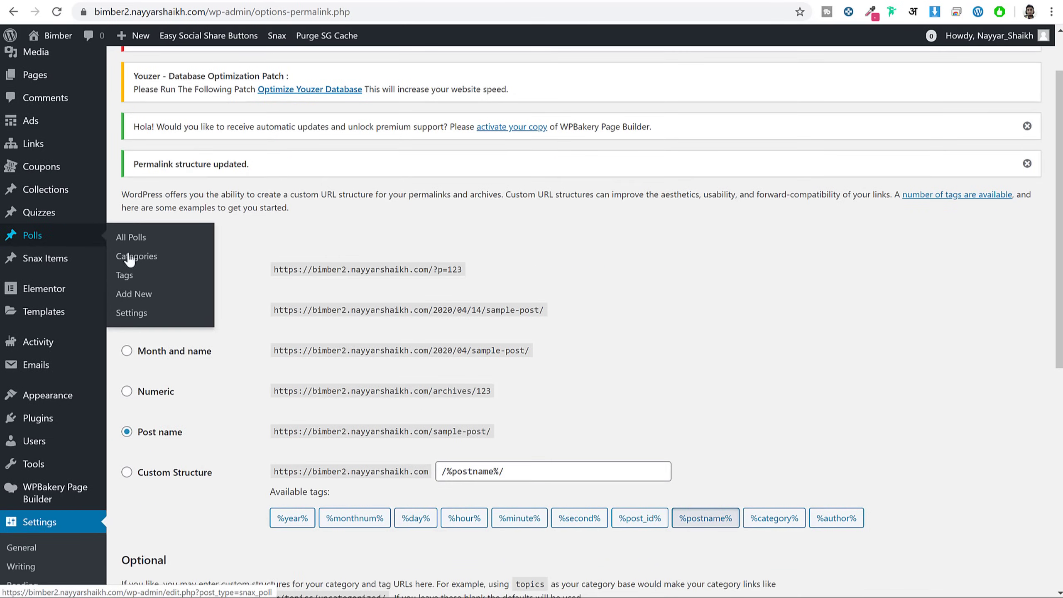
pyautogui.click(135, 293)
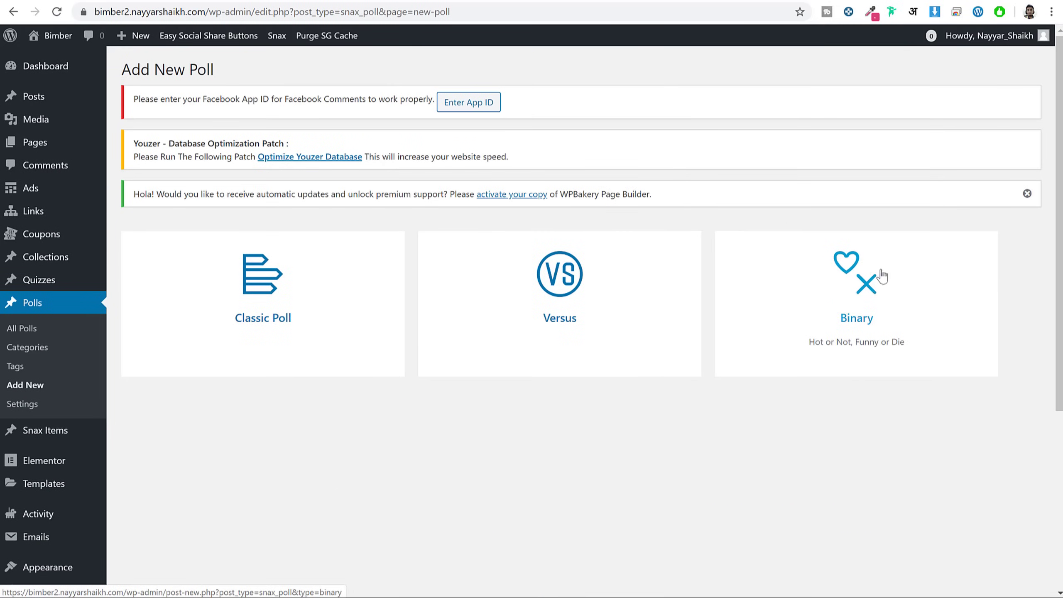
pyautogui.click(577, 301)
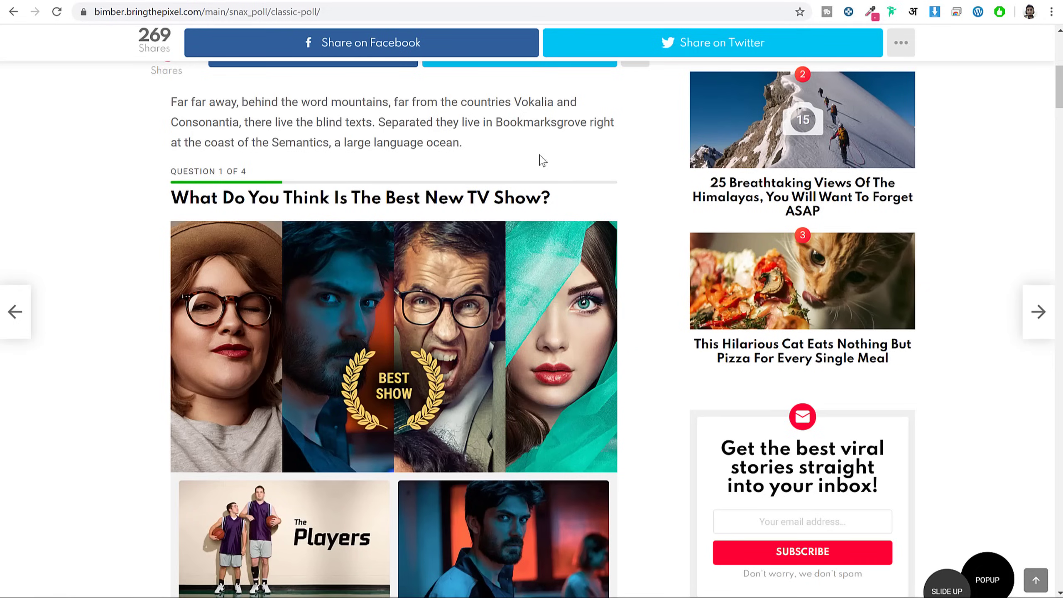
# Step: Scroll through the demo's 'Are Your Habits Like Everyone Else's?' versus poll questions
pyautogui.scroll(8, 599, 255)
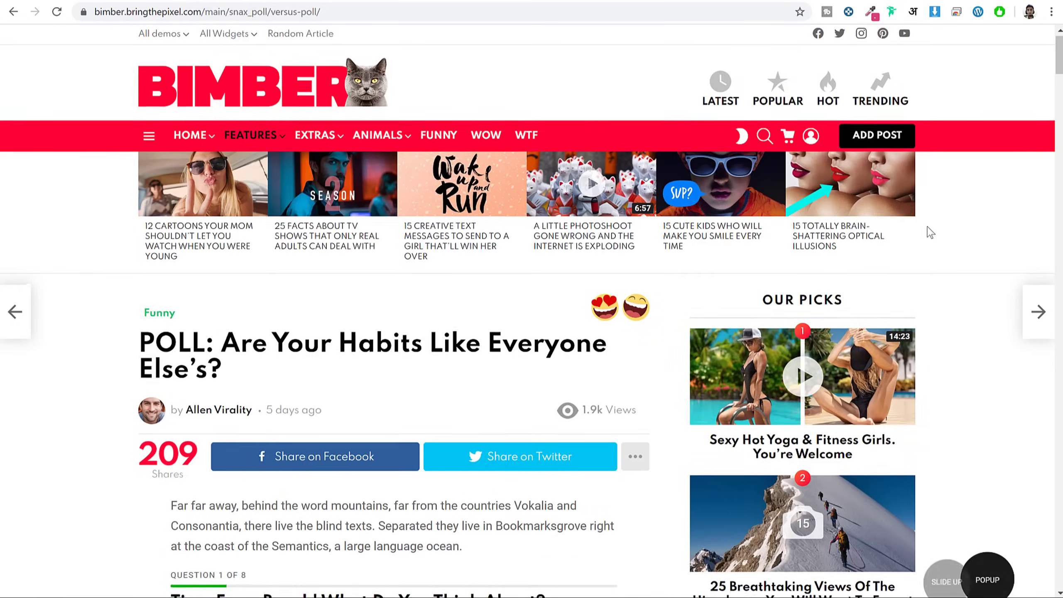
pyautogui.scroll(-10, 928, 230)
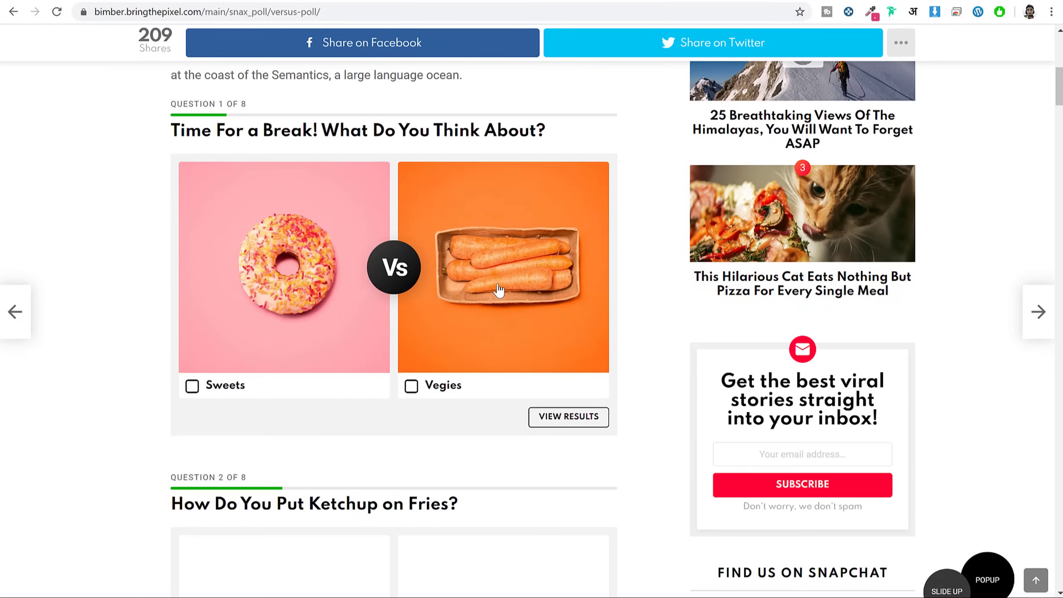
pyautogui.scroll(-5, 546, 372)
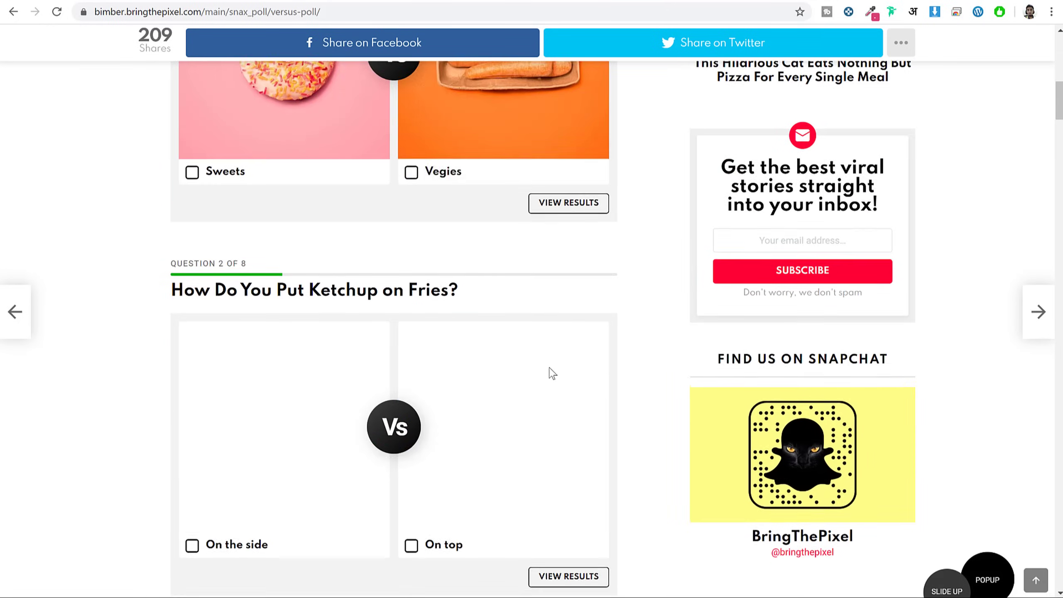
pyautogui.scroll(-3, 549, 367)
pyautogui.scroll(-15, 780, 435)
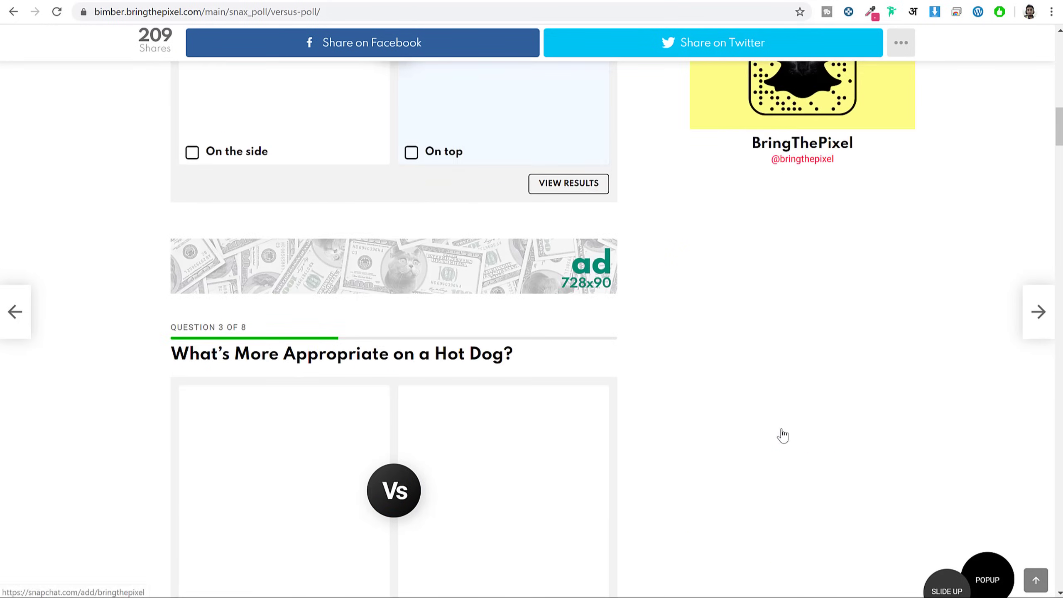
pyautogui.scroll(15, 783, 430)
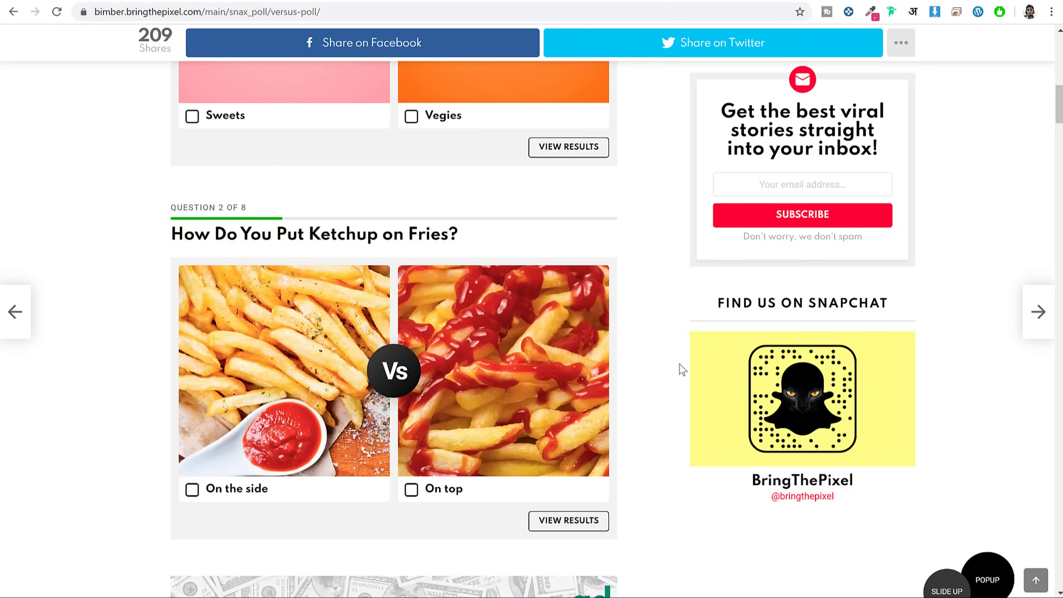
pyautogui.scroll(10, 674, 366)
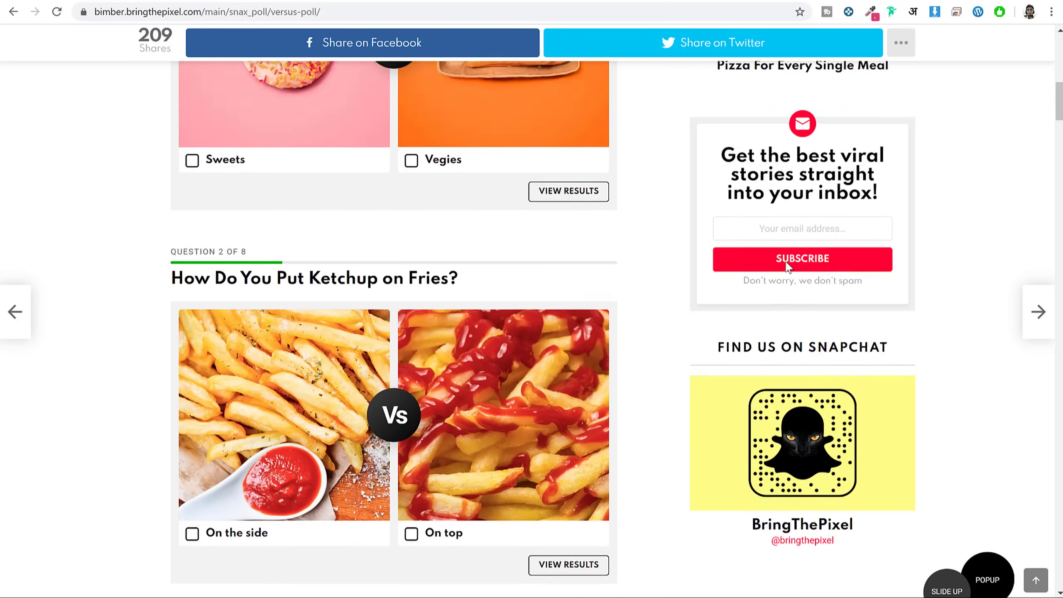
pyautogui.scroll(5, 411, 250)
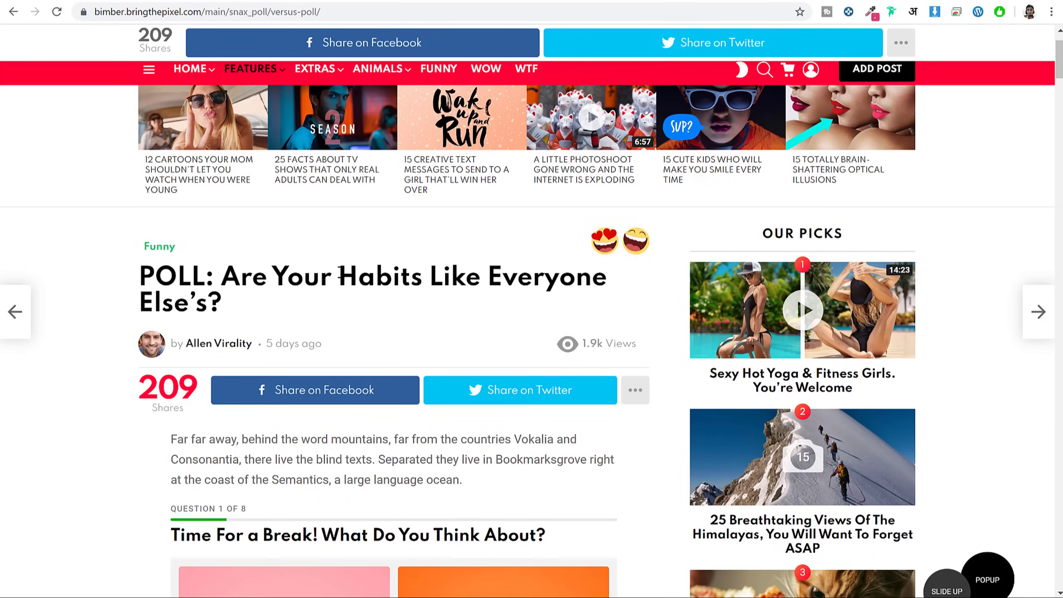
# Step: Copy the demo poll's title into the new Versus poll's title field
pyautogui.doubleClick(341, 277)
pyautogui.tripleClick(379, 271)
pyautogui.hotkey('ctrl', 'c')
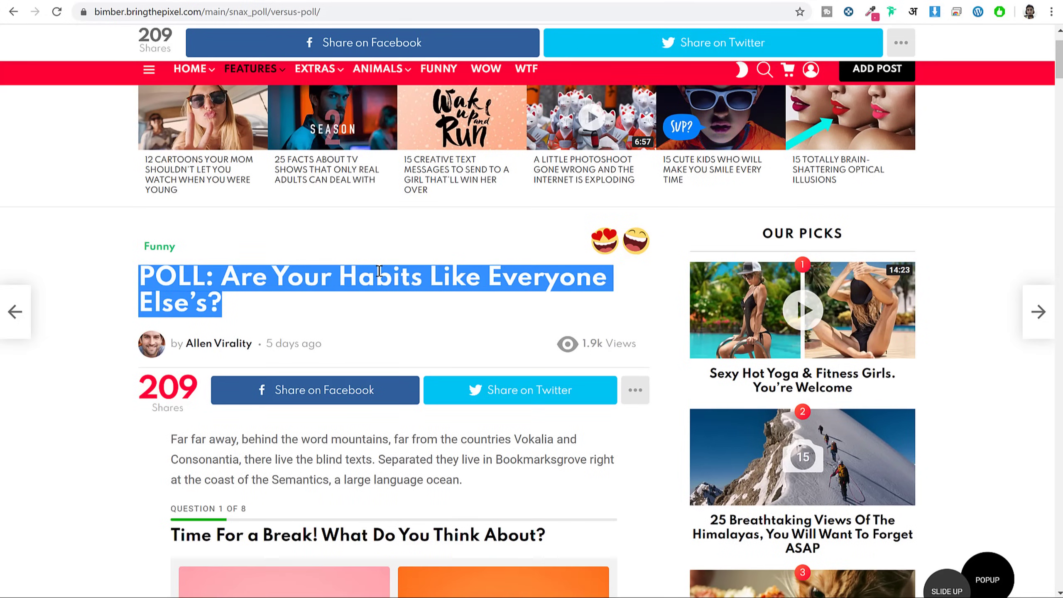
pyautogui.hotkey('ctrl', 'Tab')
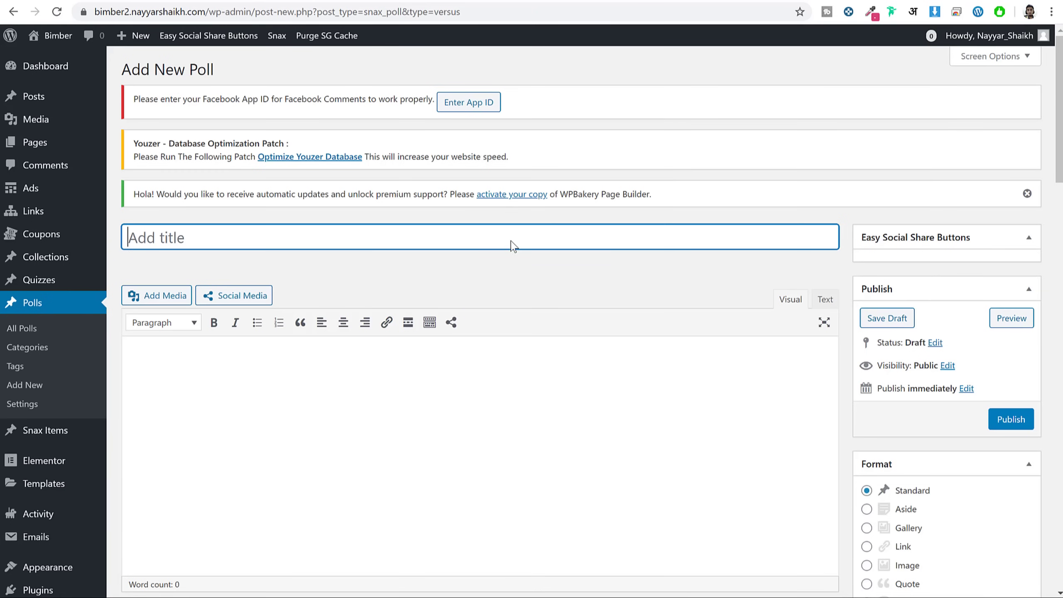
pyautogui.hotkey('ctrl', 'v')
# Step: Paste the demo's intro paragraph into the poll's body text
pyautogui.hotkey('ctrl', 'Tab')
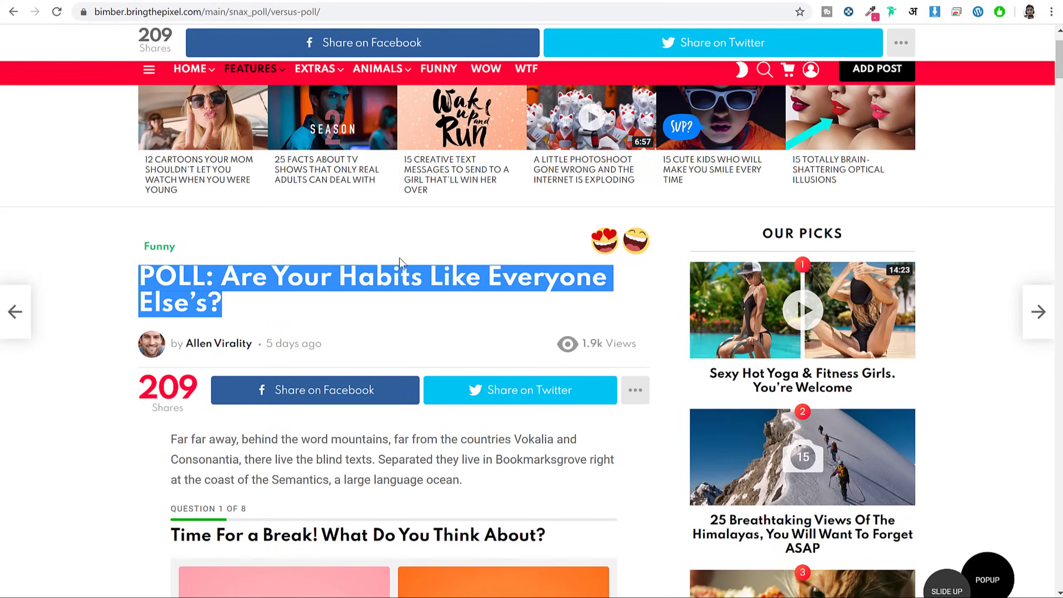
pyautogui.tripleClick(347, 342)
pyautogui.hotkey('ctrl', 'c')
pyautogui.hotkey('ctrl', 'Tab')
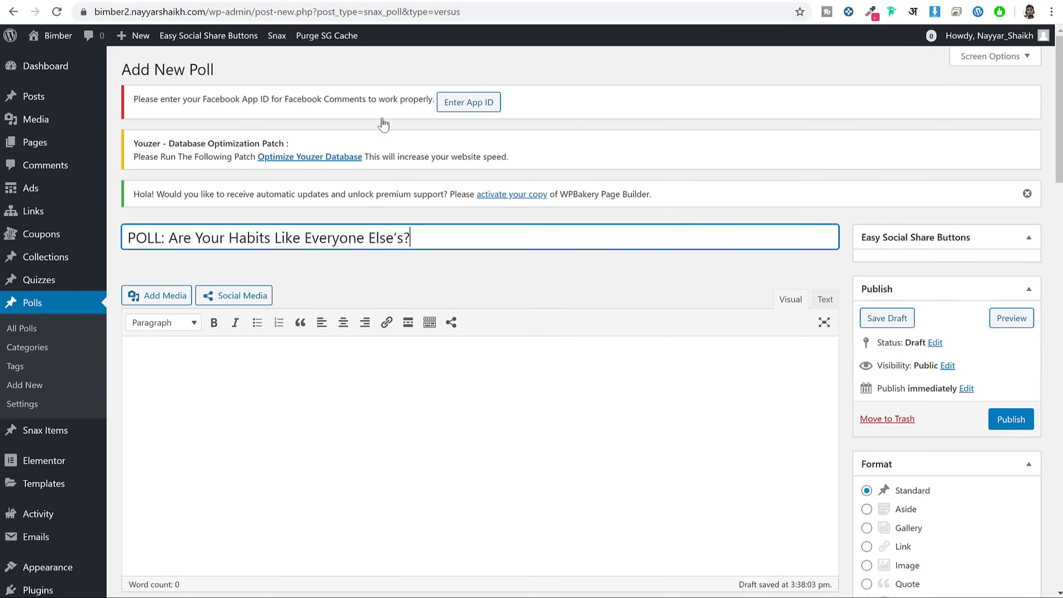
pyautogui.click(404, 391)
pyautogui.hotkey('ctrl', 'v')
pyautogui.scroll(-5, 460, 457)
pyautogui.scroll(-5, 461, 458)
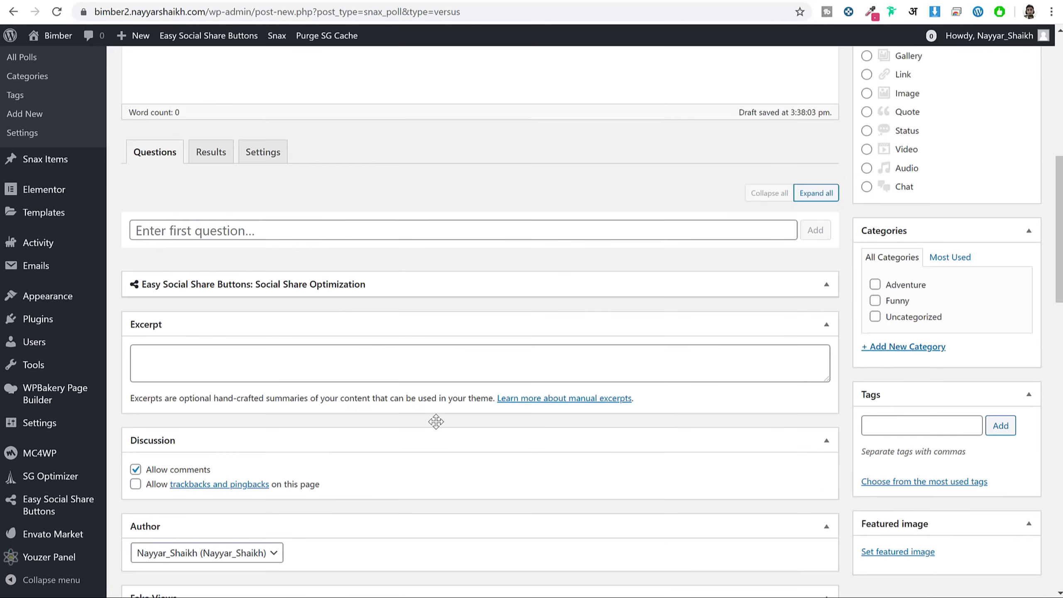
# Step: Add question 1, 'Time For a Break! What Do You Think About?', copied from the demo
pyautogui.hotkey('ctrl', 'Tab')
pyautogui.scroll(-5, 355, 260)
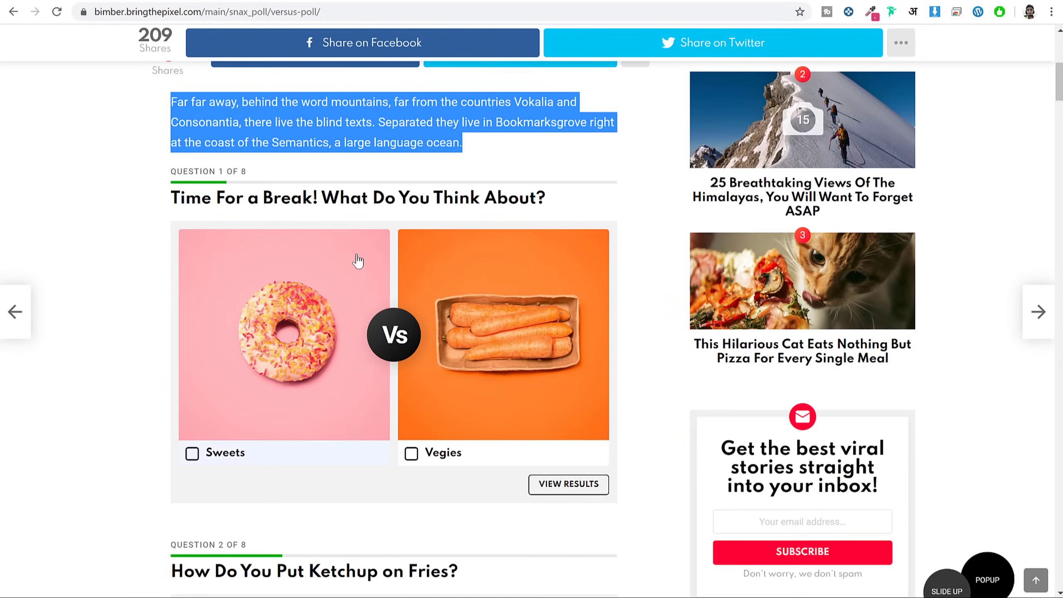
pyautogui.doubleClick(374, 197)
pyautogui.tripleClick(375, 198)
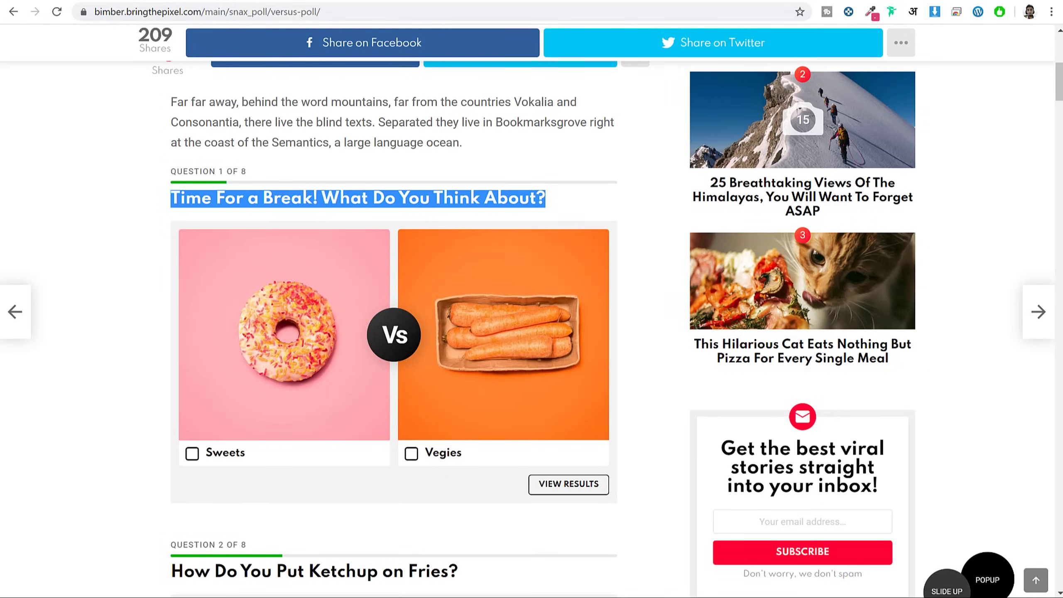
pyautogui.hotkey('ctrl', 'shift', 'Tab')
pyautogui.click(295, 237)
pyautogui.hotkey('ctrl', 'v')
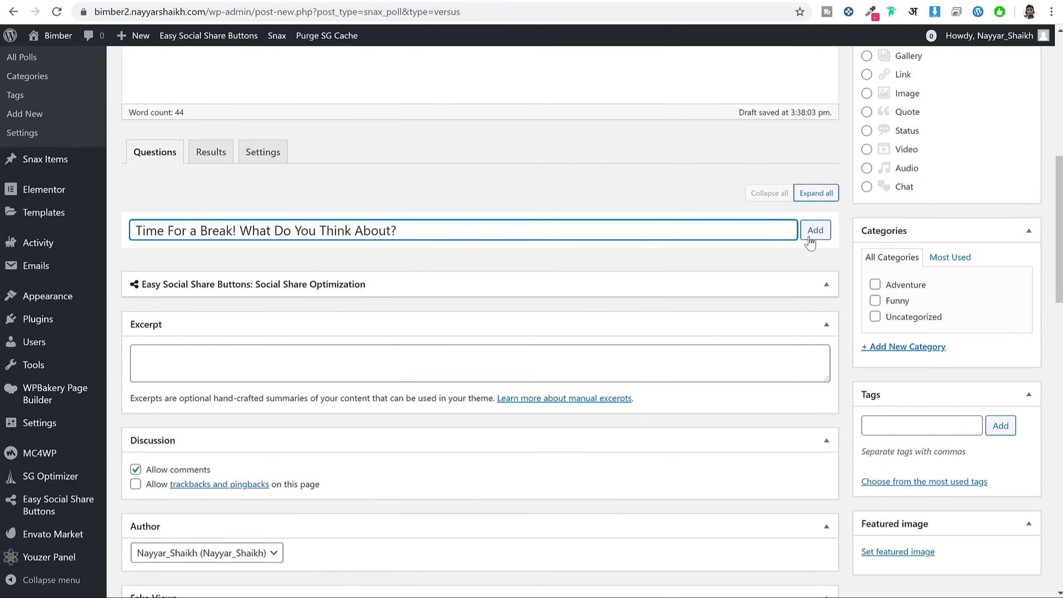
pyautogui.click(815, 231)
# Step: Give the first answer the orange sunglasses image and the second answer the phone image
pyautogui.scroll(-3, 518, 332)
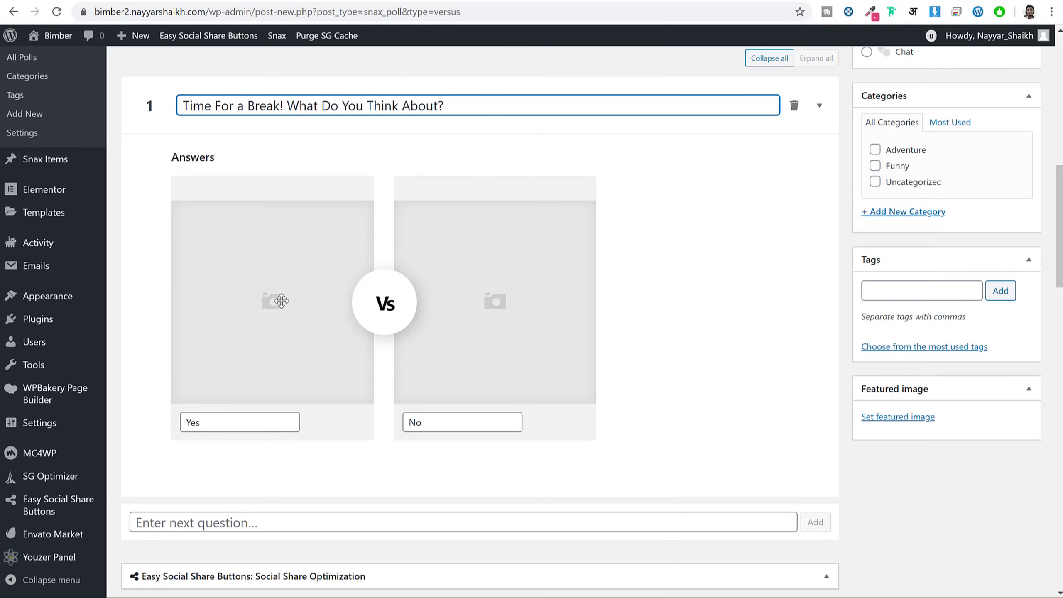
pyautogui.click(281, 300)
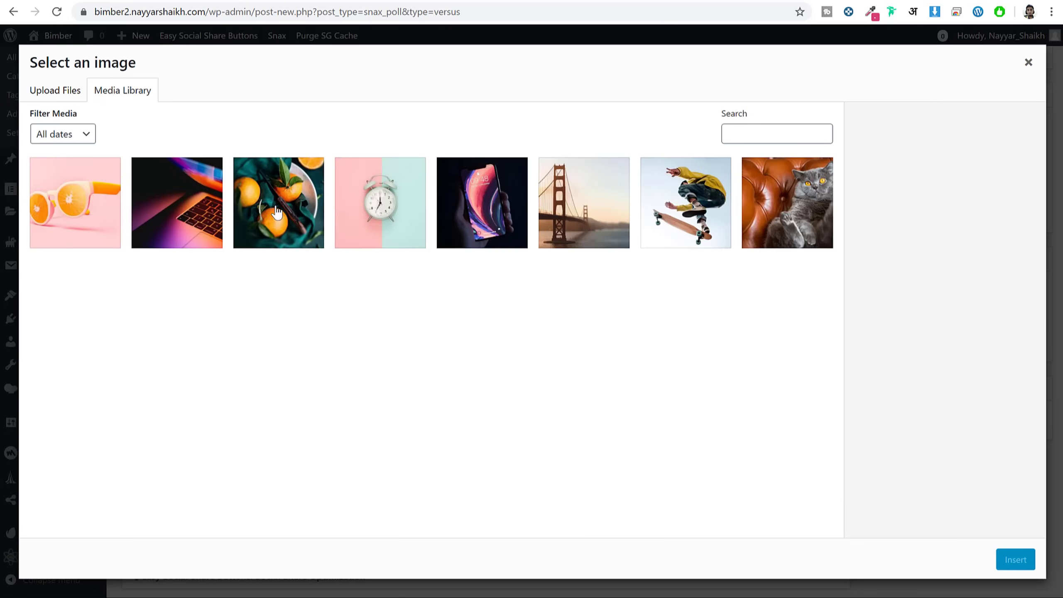
pyautogui.click(86, 204)
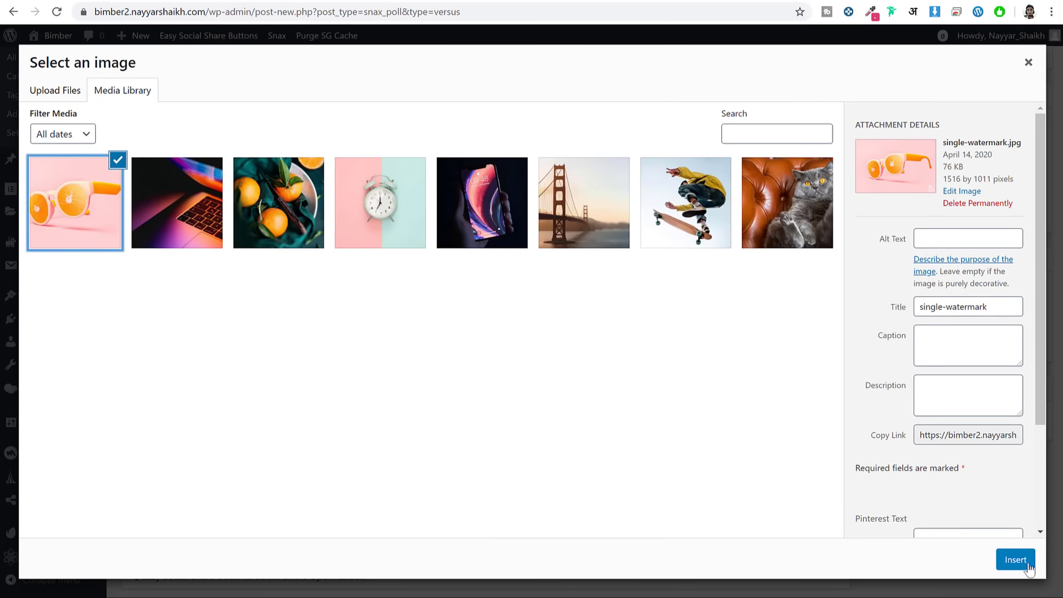
pyautogui.click(1015, 559)
pyautogui.click(500, 265)
pyautogui.click(460, 226)
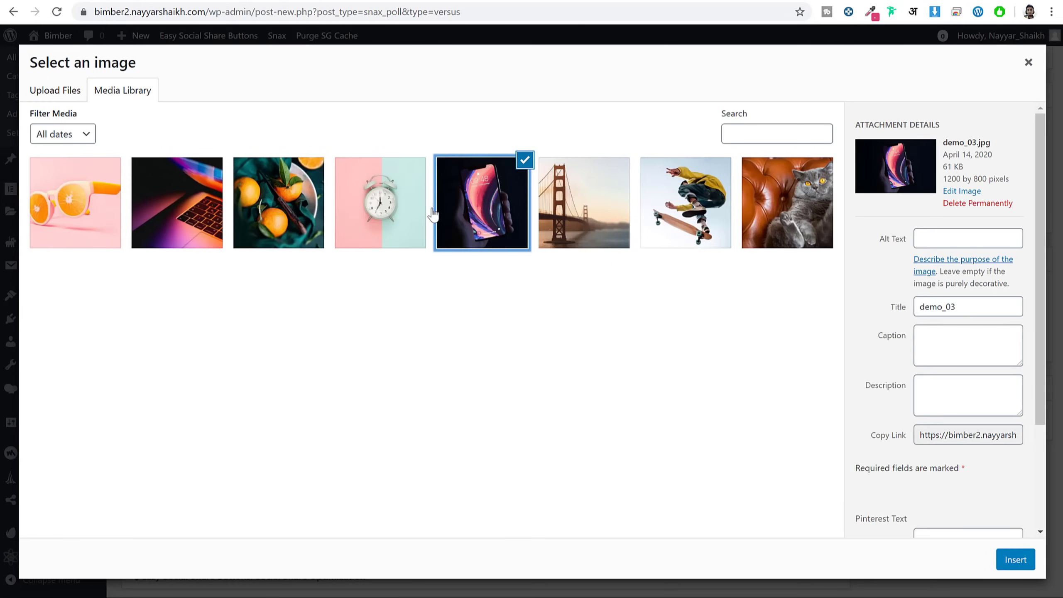
pyautogui.click(1012, 562)
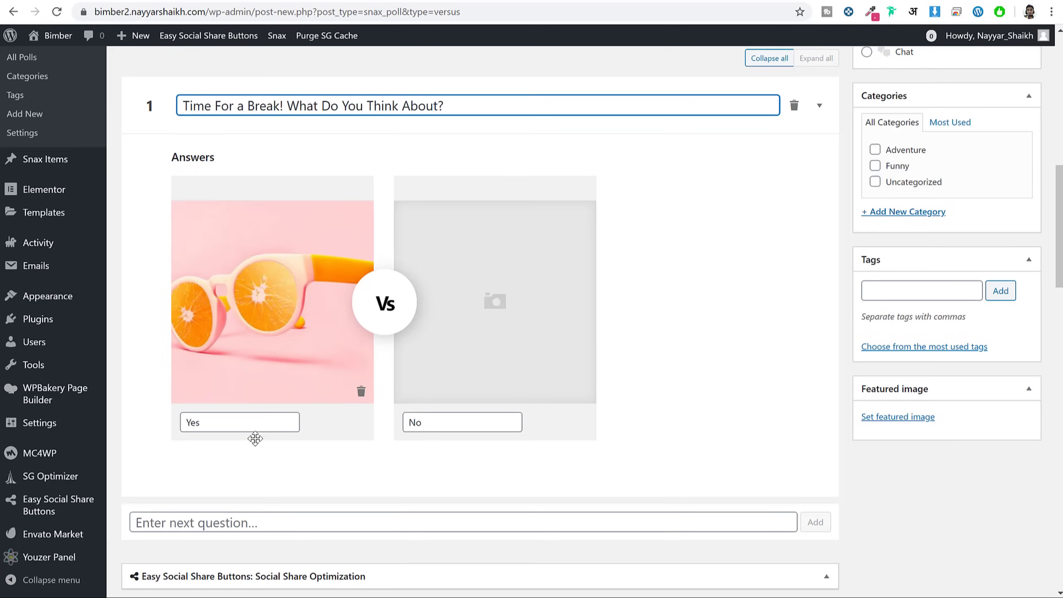
# Step: Rename the Yes and No answers to Sweets and Vegies
pyautogui.click(240, 426)
pyautogui.doubleClick(242, 425)
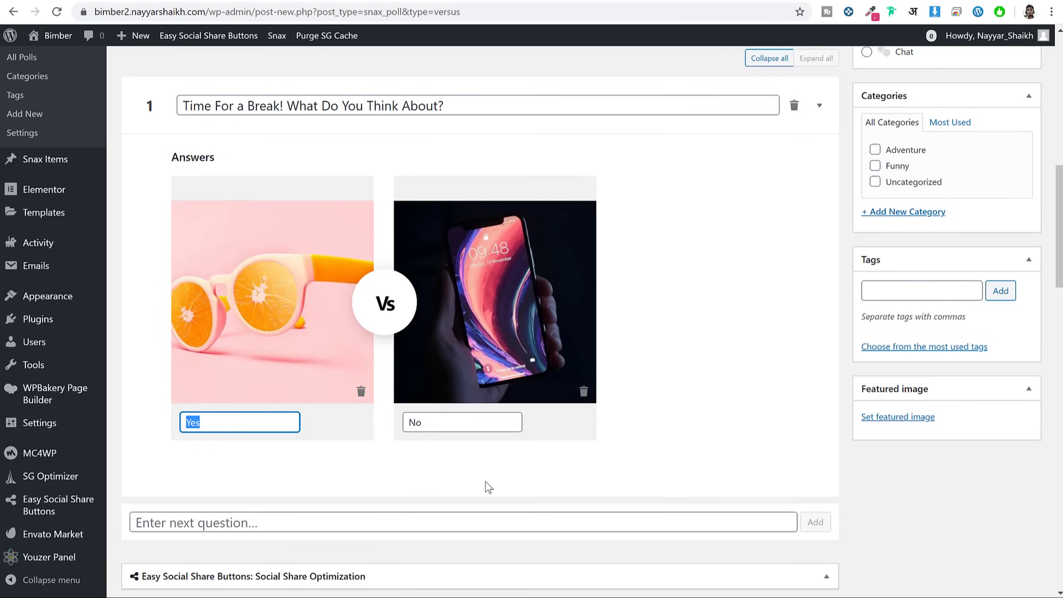
pyautogui.write('Sweet')
pyautogui.click(468, 424)
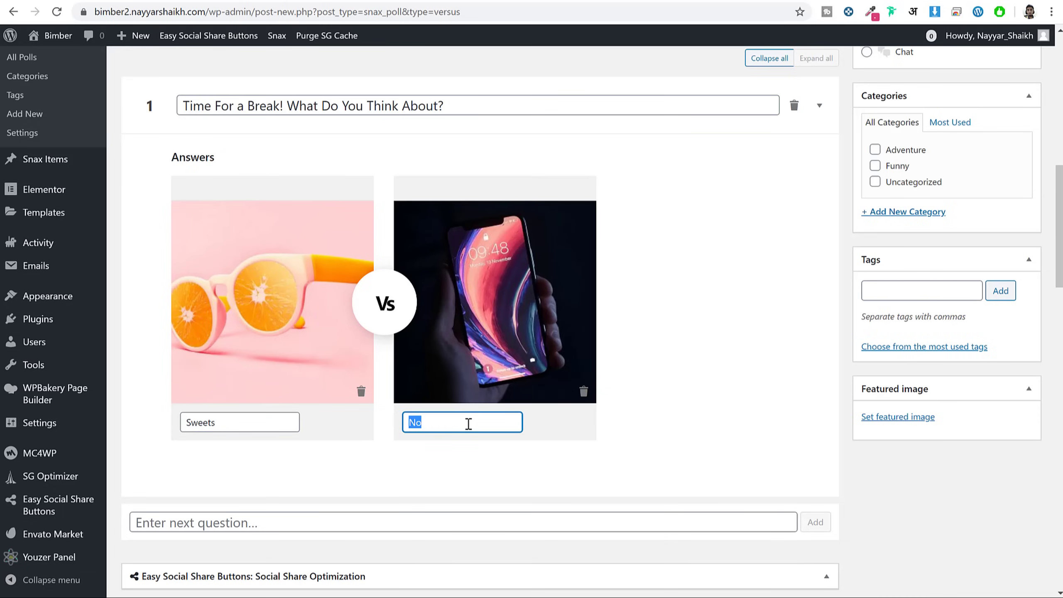
pyautogui.write('Vegies')
# Step: Set the bridge photo as the poll's featured image
pyautogui.scroll(-5, 786, 411)
pyautogui.click(916, 151)
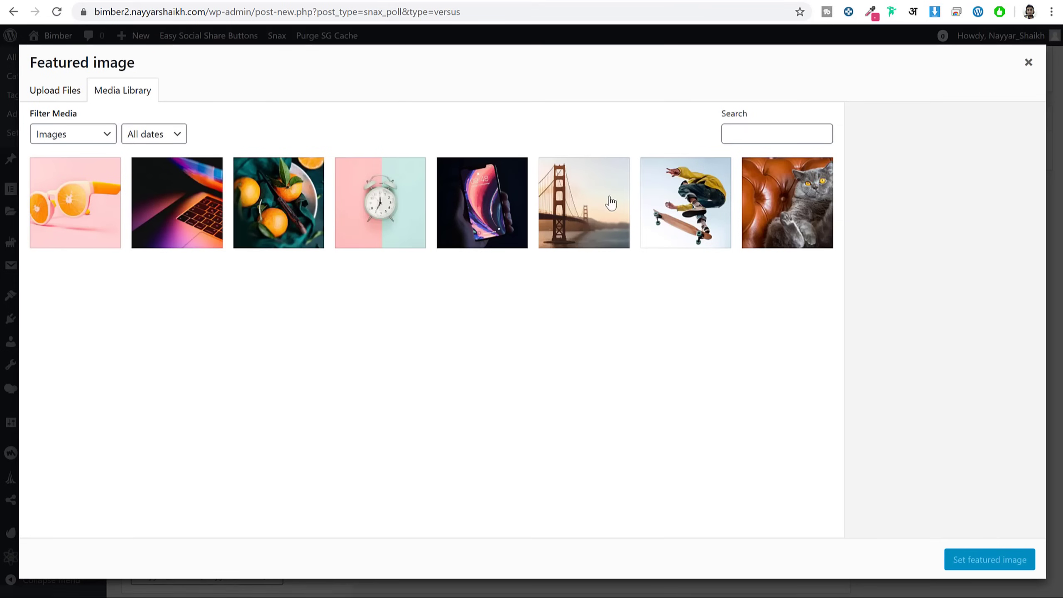
pyautogui.click(611, 203)
pyautogui.click(991, 563)
pyautogui.scroll(5, 940, 506)
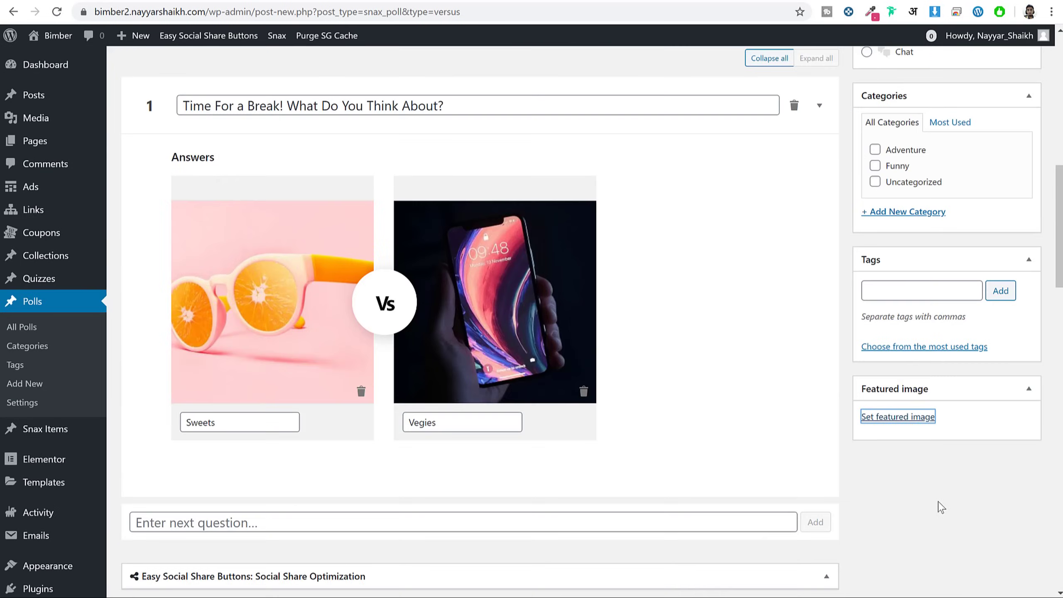
pyautogui.scroll(3, 823, 441)
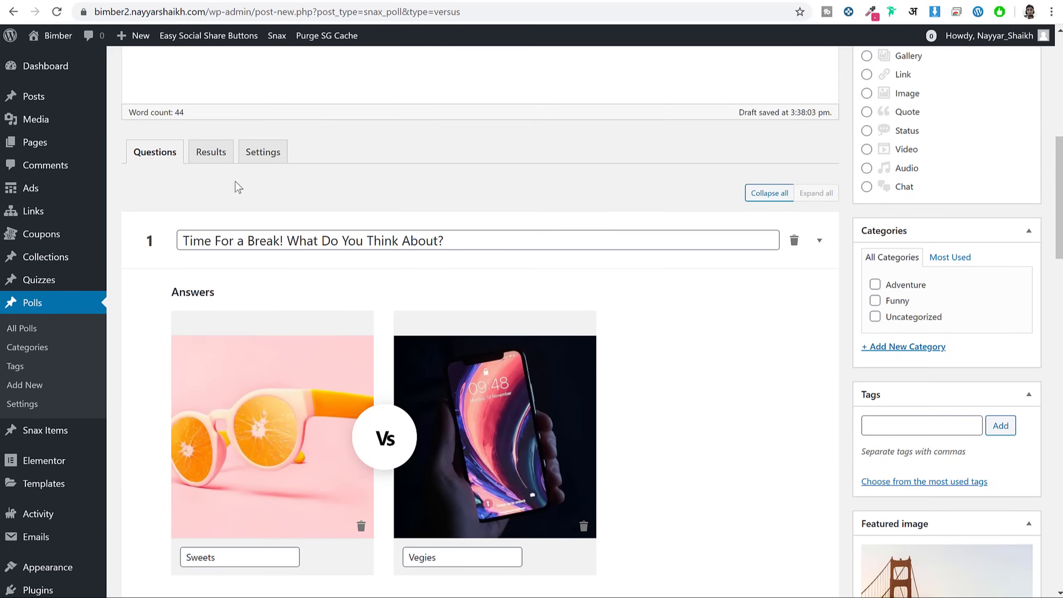
pyautogui.click(225, 155)
# Step: Review the settings, publish the habits poll and open its live page in a new tab
pyautogui.click(257, 155)
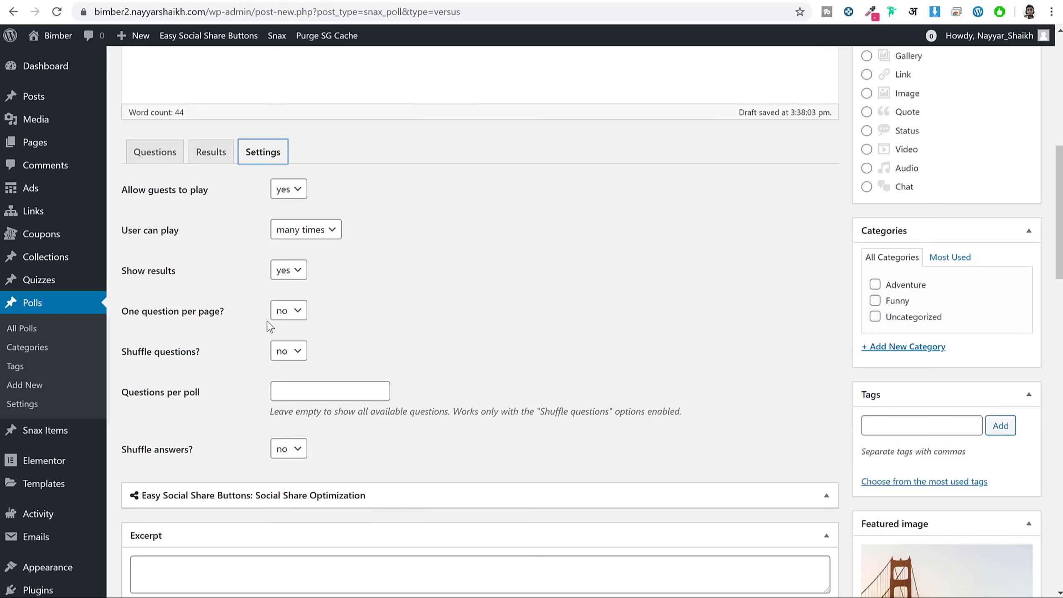
pyautogui.scroll(10, 511, 338)
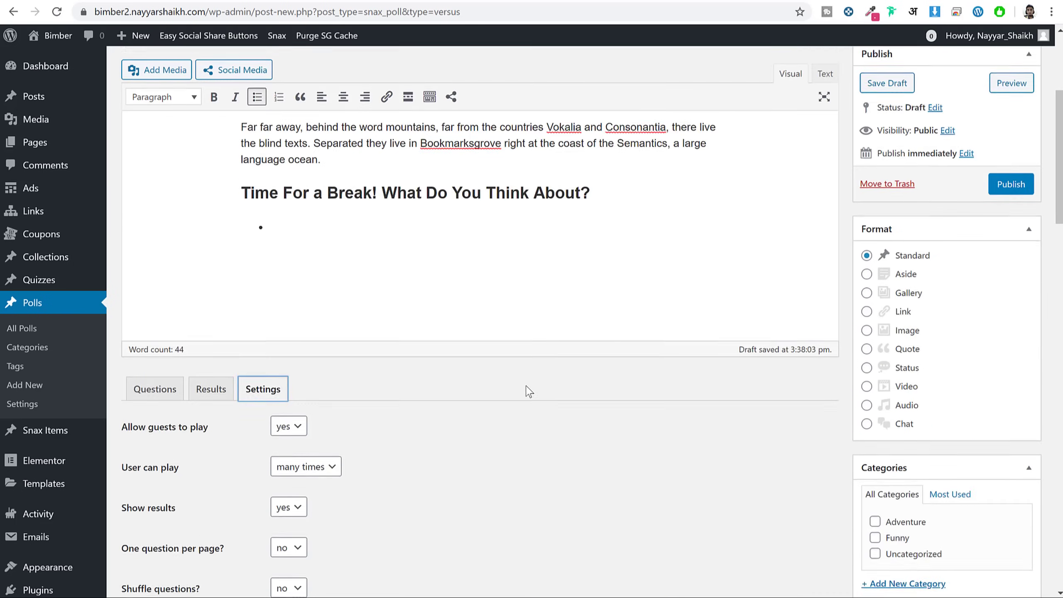
pyautogui.click(1012, 350)
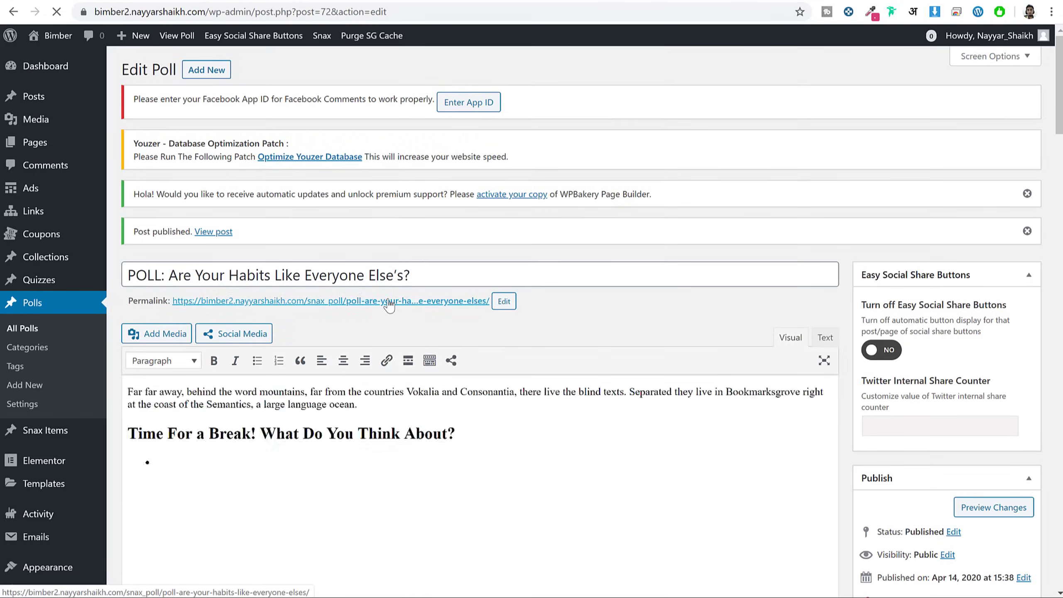
pyautogui.rightClick(389, 304)
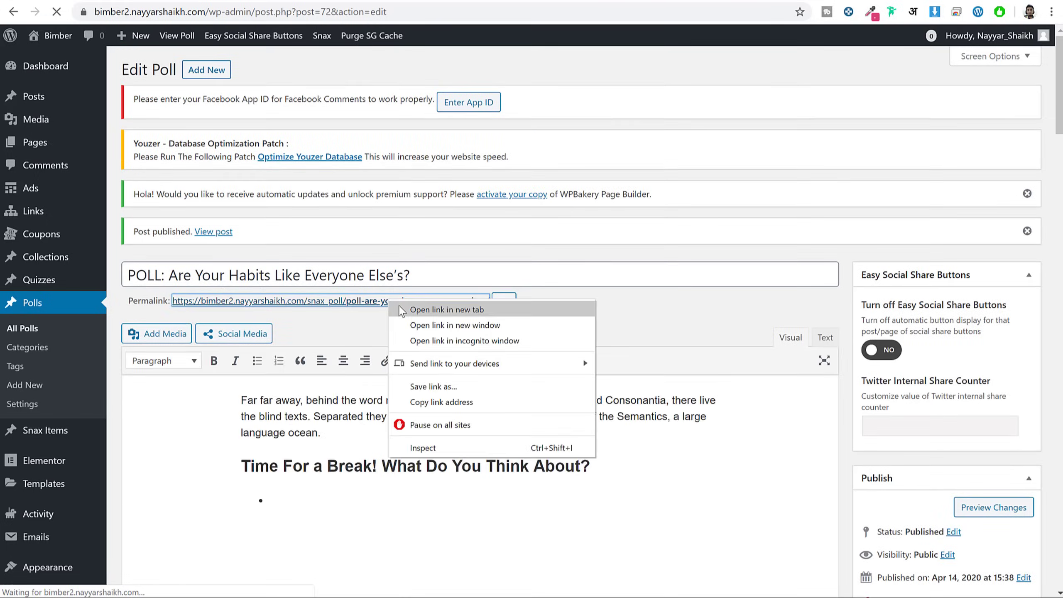
pyautogui.click(402, 309)
# Step: Vote Sweets on the live poll, seeing 100%, then start another new poll
pyautogui.click(517, 1)
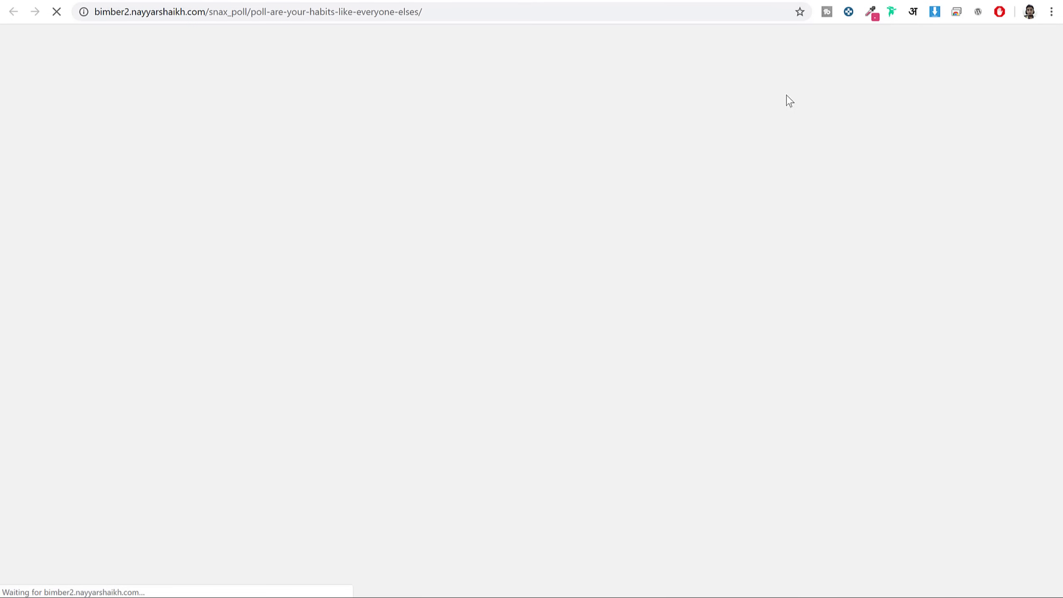
pyautogui.scroll(-3, 93, 289)
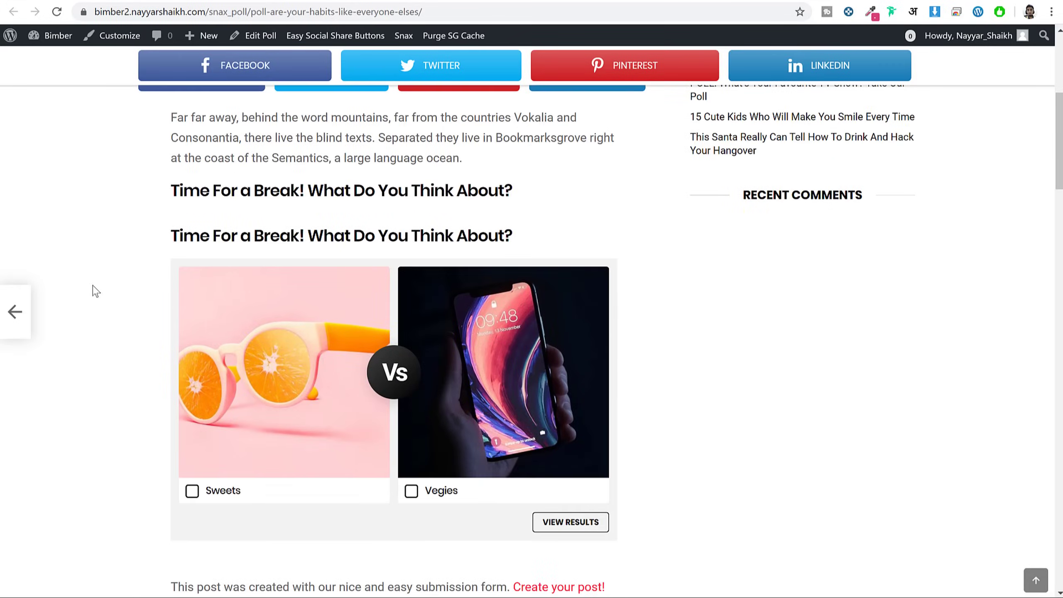
pyautogui.click(286, 326)
pyautogui.scroll(-3, 284, 330)
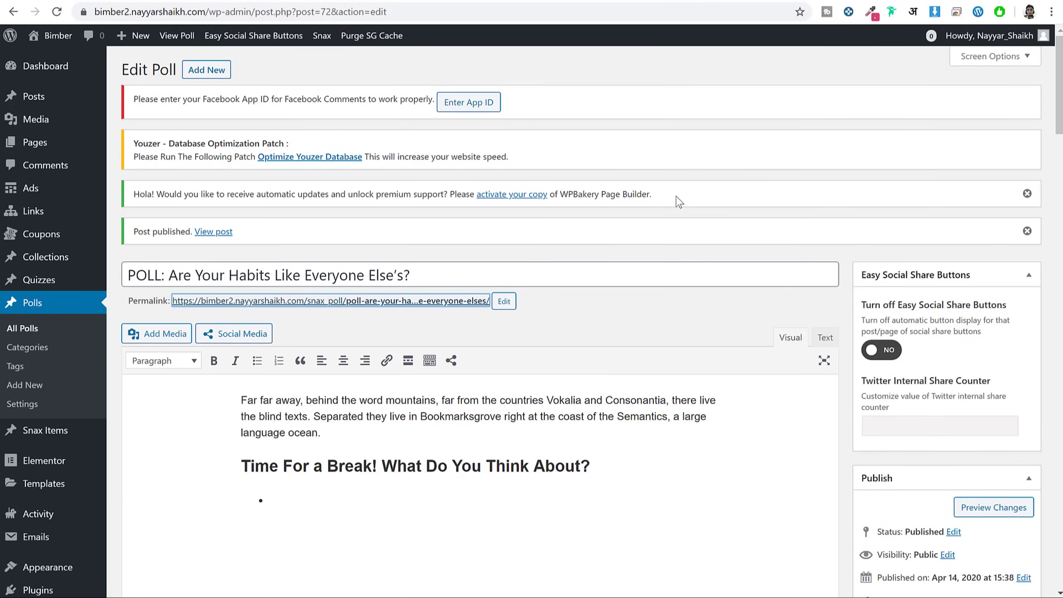
pyautogui.click(24, 385)
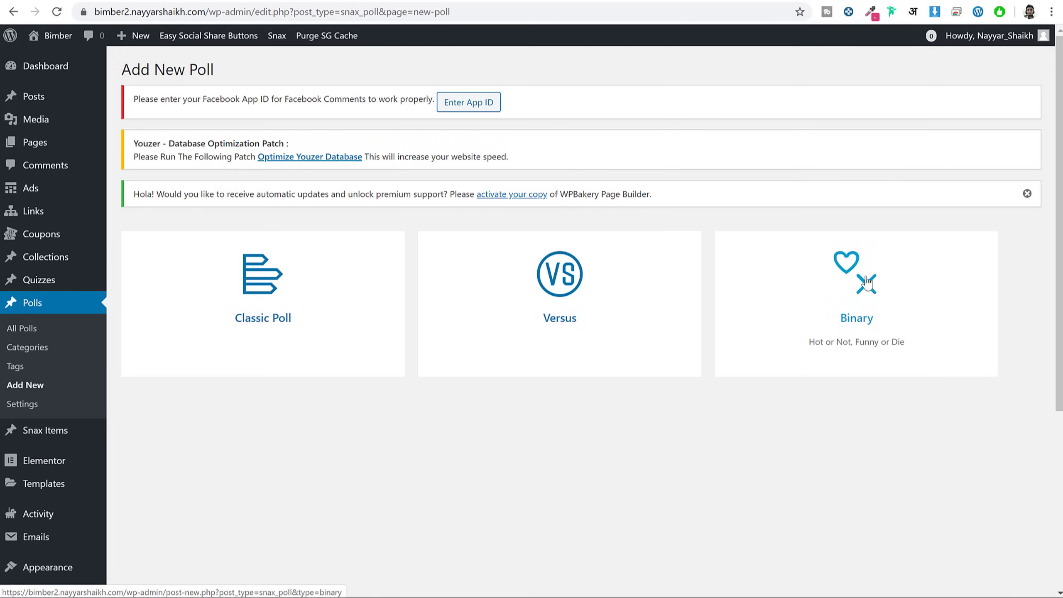
# Step: Start a Binary poll and add question 1, 'Time For a Break! What Do You Think About?'
pyautogui.click(865, 289)
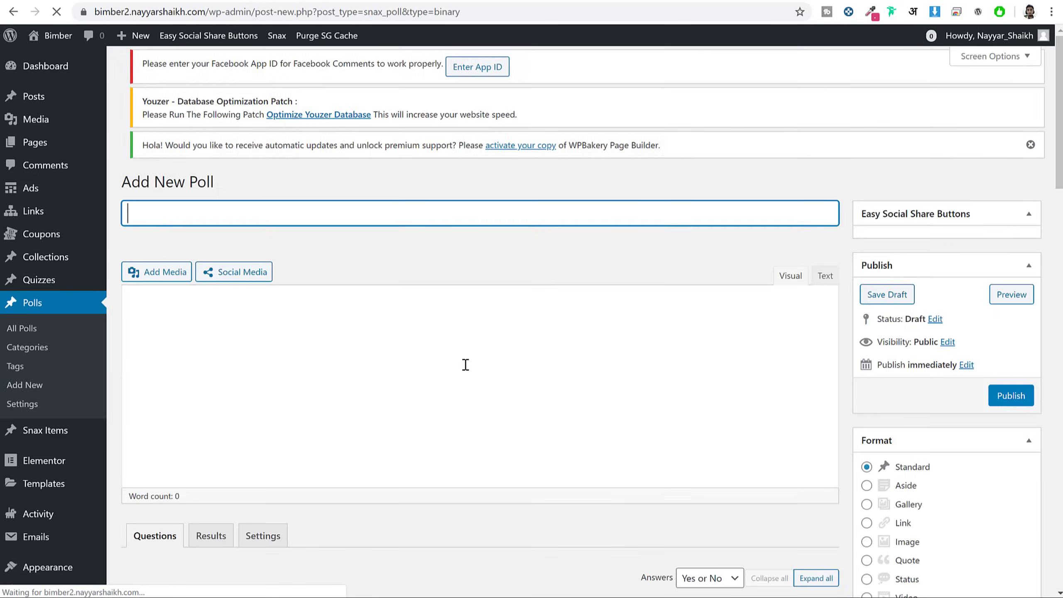
pyautogui.scroll(-10, 427, 213)
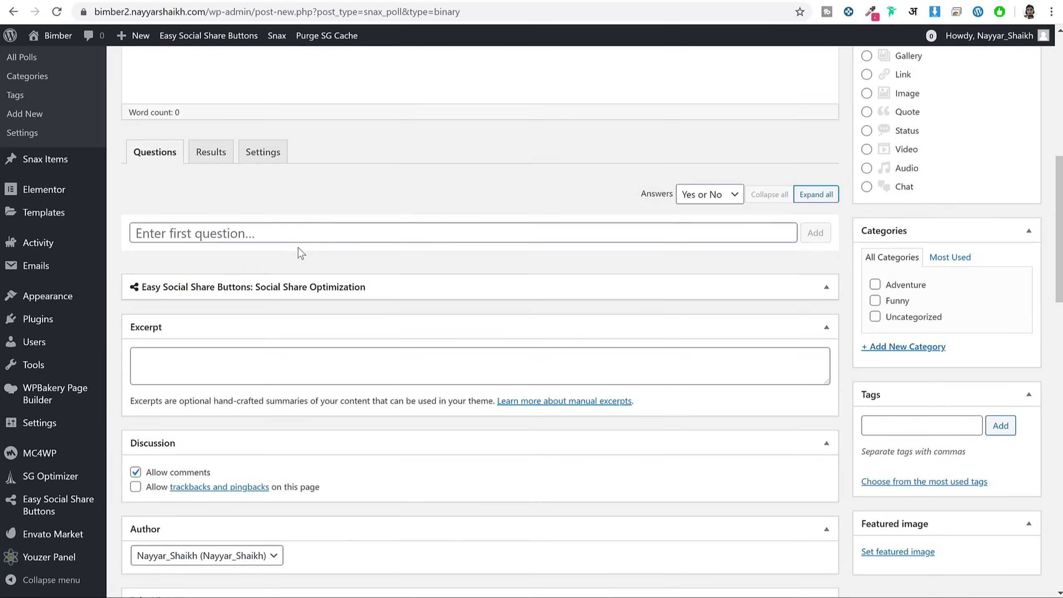
pyautogui.click(350, 224)
pyautogui.write('Time For a Break! What Do You Think About?')
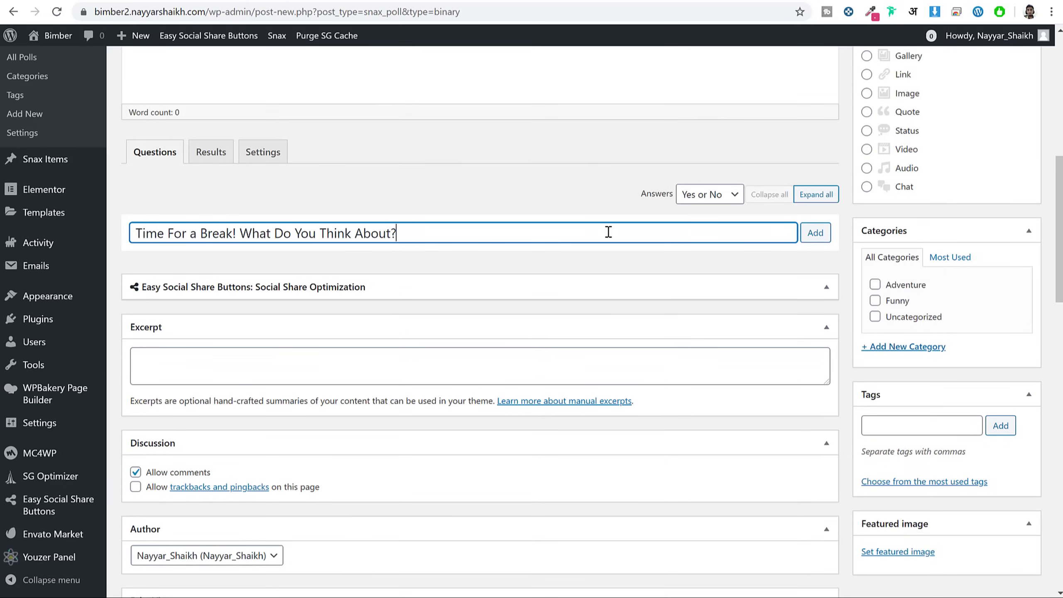
pyautogui.click(815, 233)
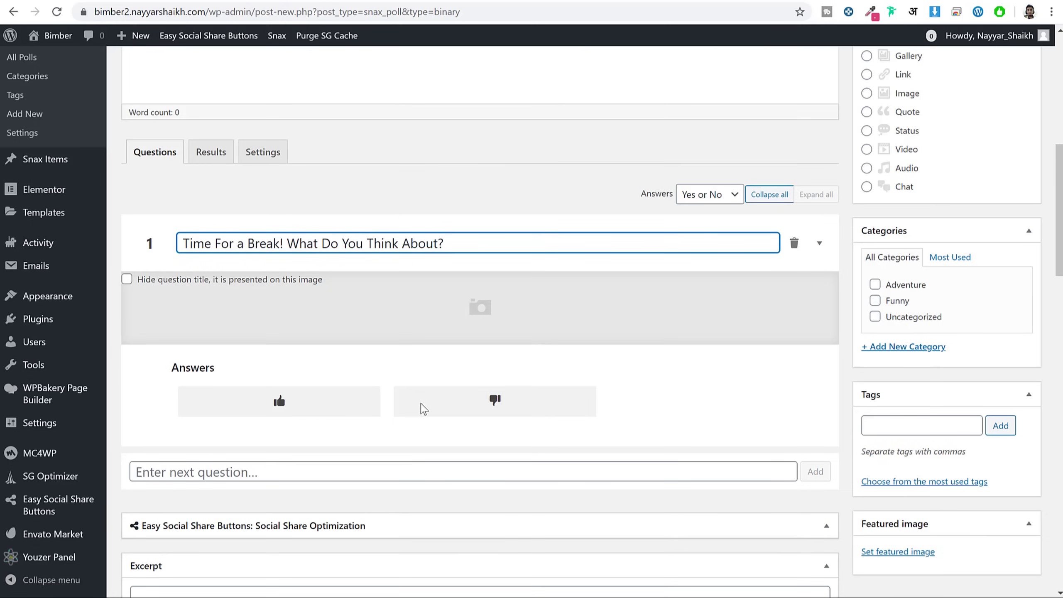
# Step: Set the question's answer style to Hot or Not
pyautogui.click(720, 200)
pyautogui.click(712, 223)
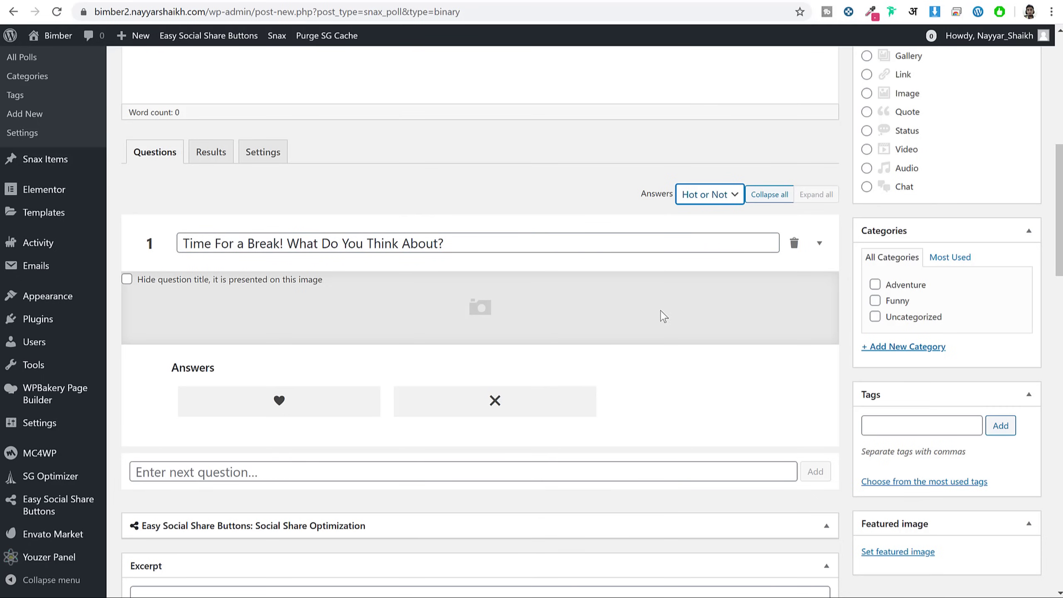
pyautogui.scroll(10, 663, 316)
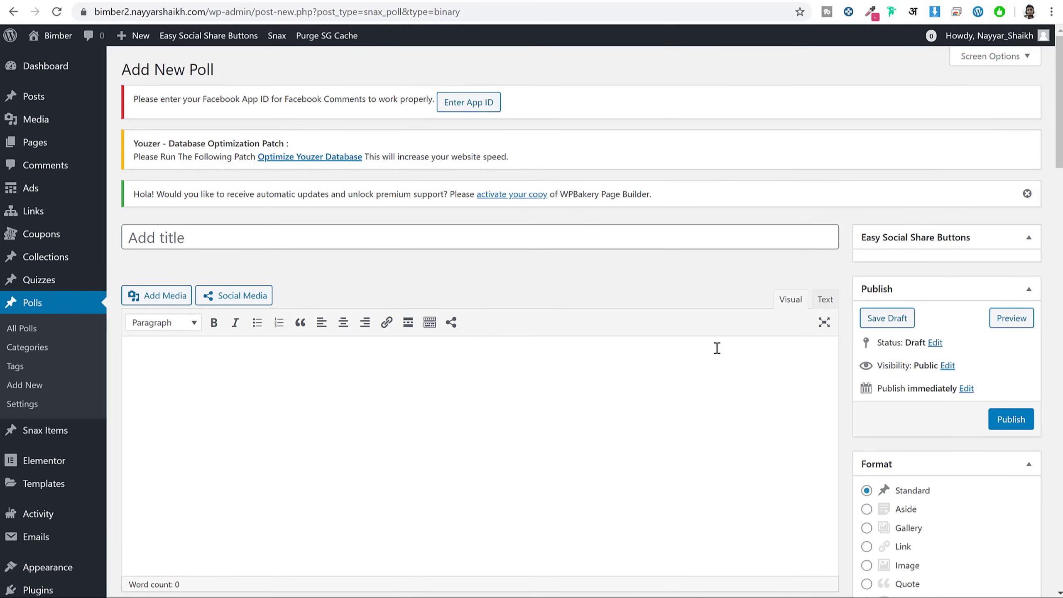
# Step: Open the Quizzes list and choose Add New to begin a quiz
pyautogui.scroll(-1, 624, 280)
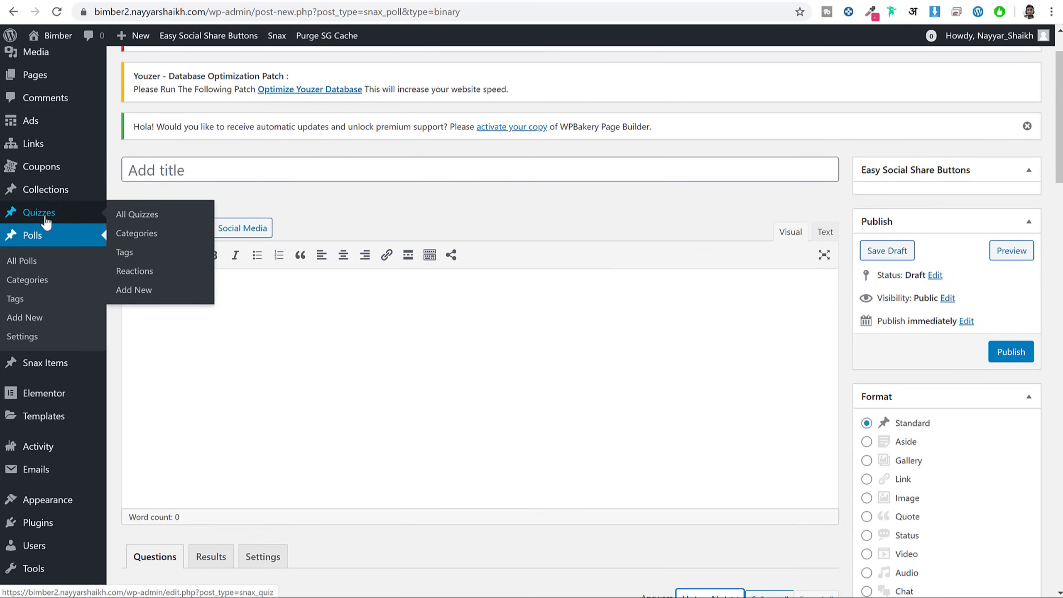
pyautogui.click(56, 218)
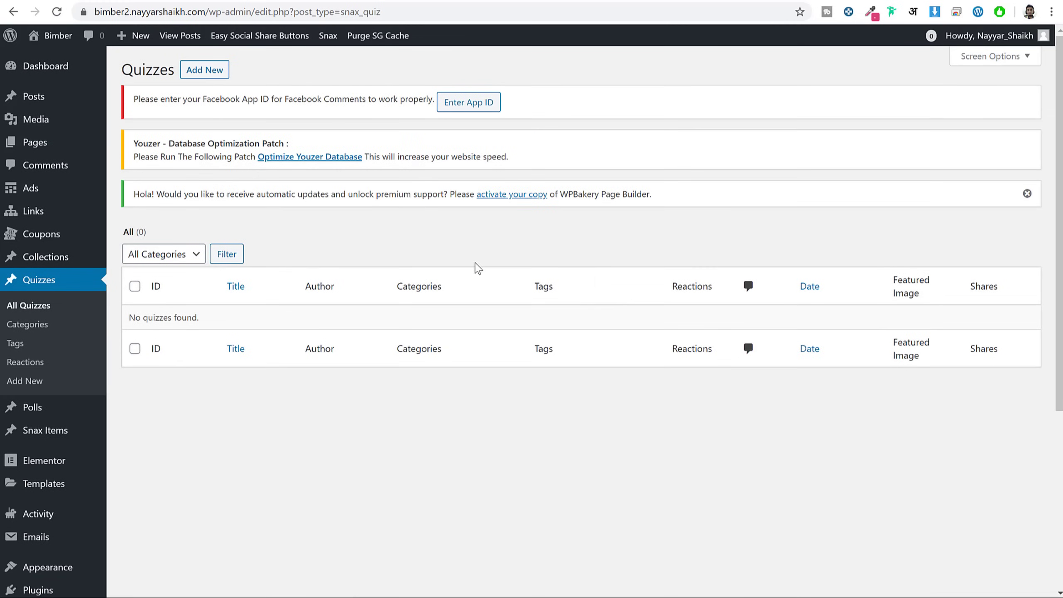
pyautogui.click(216, 69)
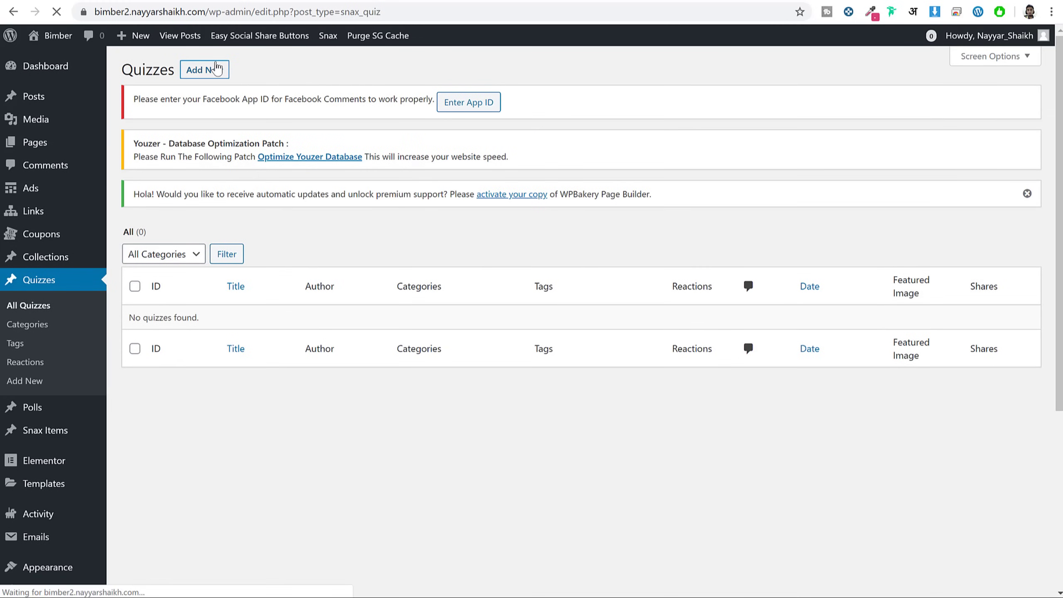
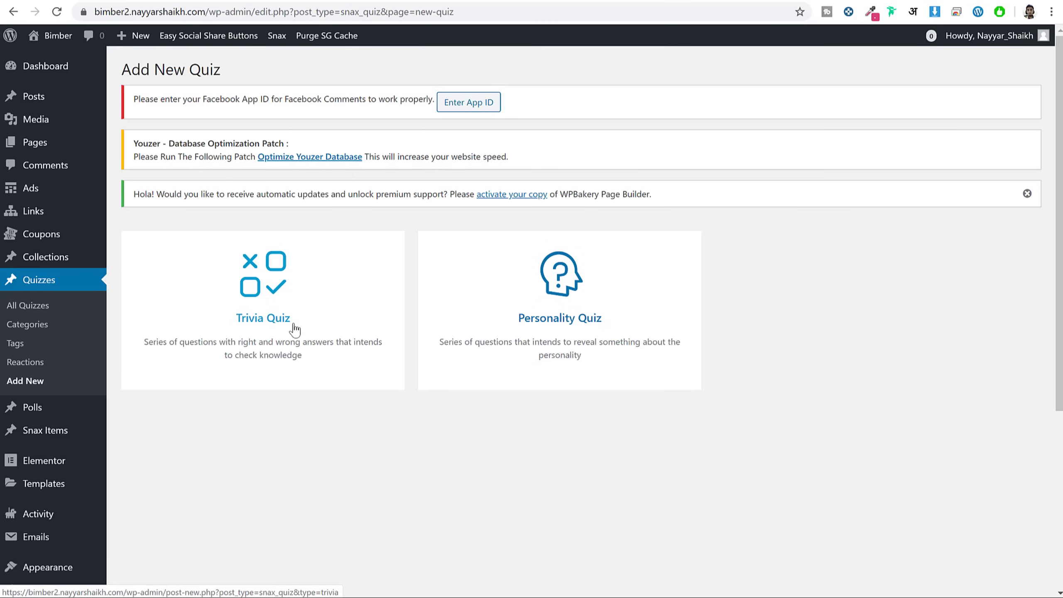
# Step: Start a new Trivia Quiz and look over the demo music quiz, trying the Dubstep answer
pyautogui.click(293, 307)
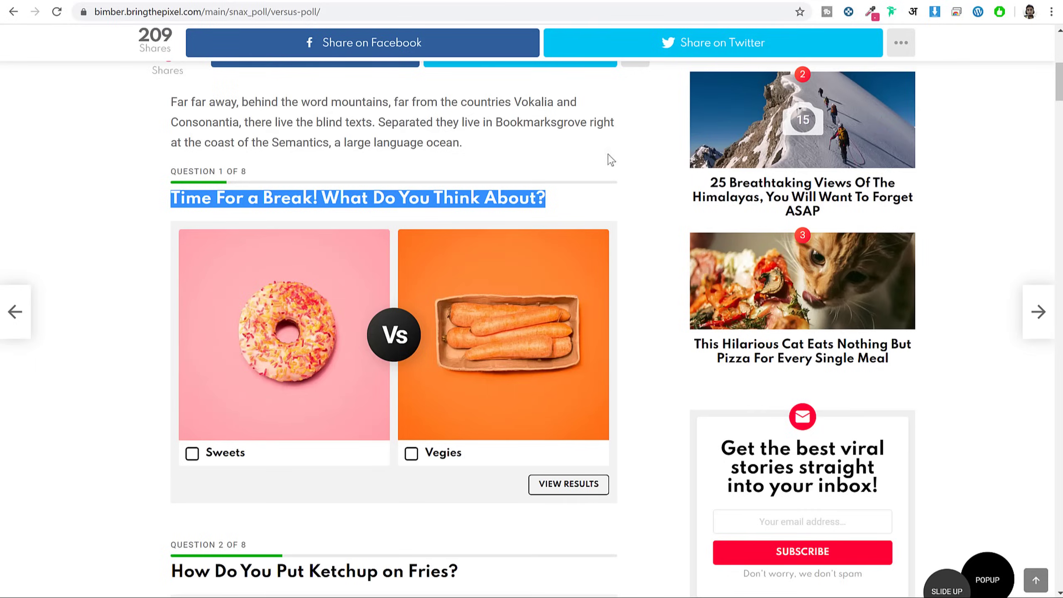
pyautogui.scroll(8, 620, 417)
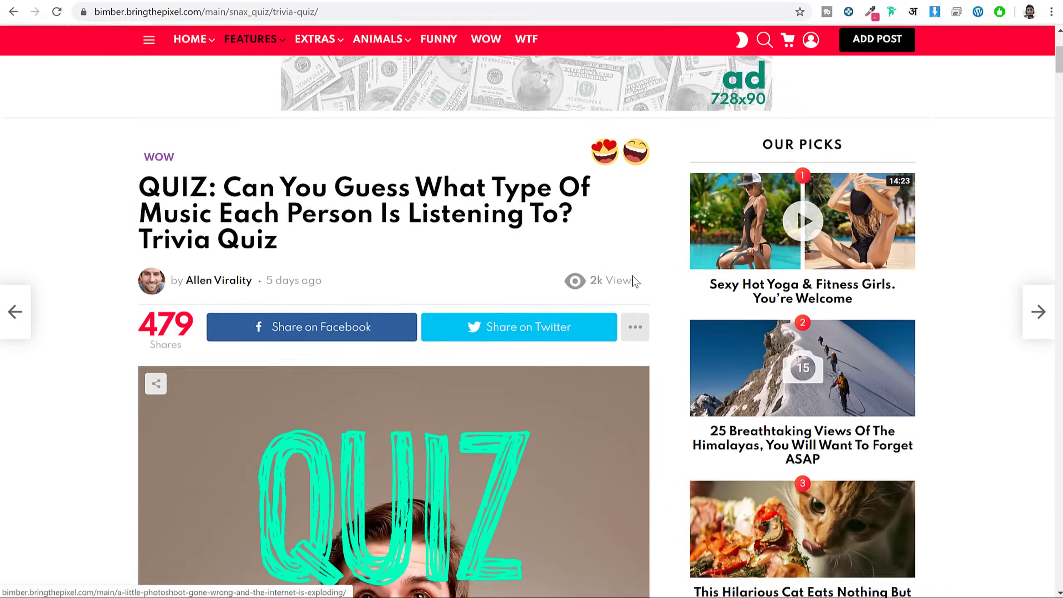
pyautogui.scroll(-15, 633, 283)
pyautogui.scroll(-10, 633, 282)
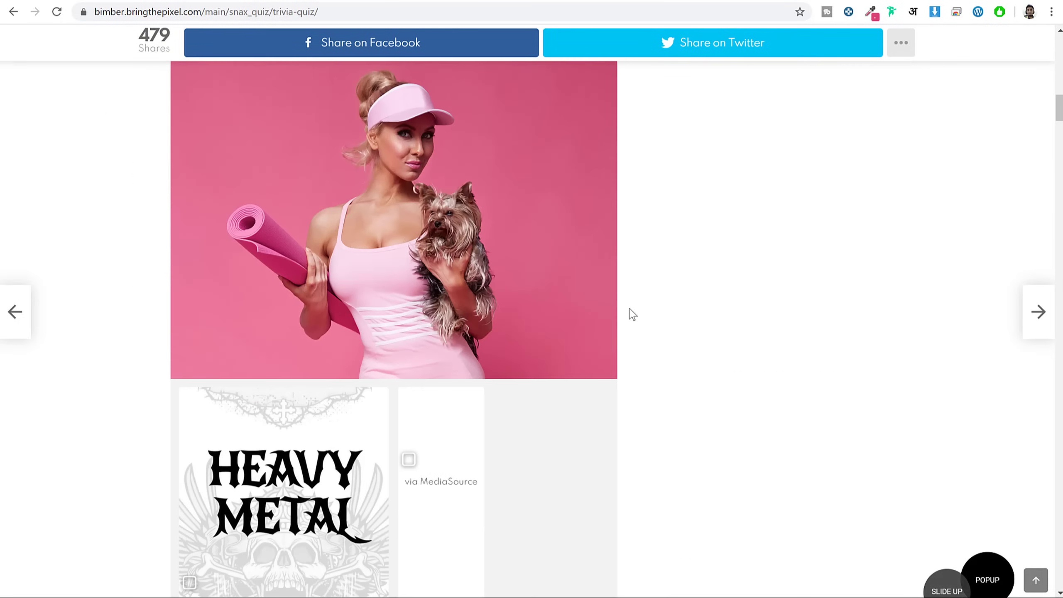
pyautogui.scroll(-15, 730, 358)
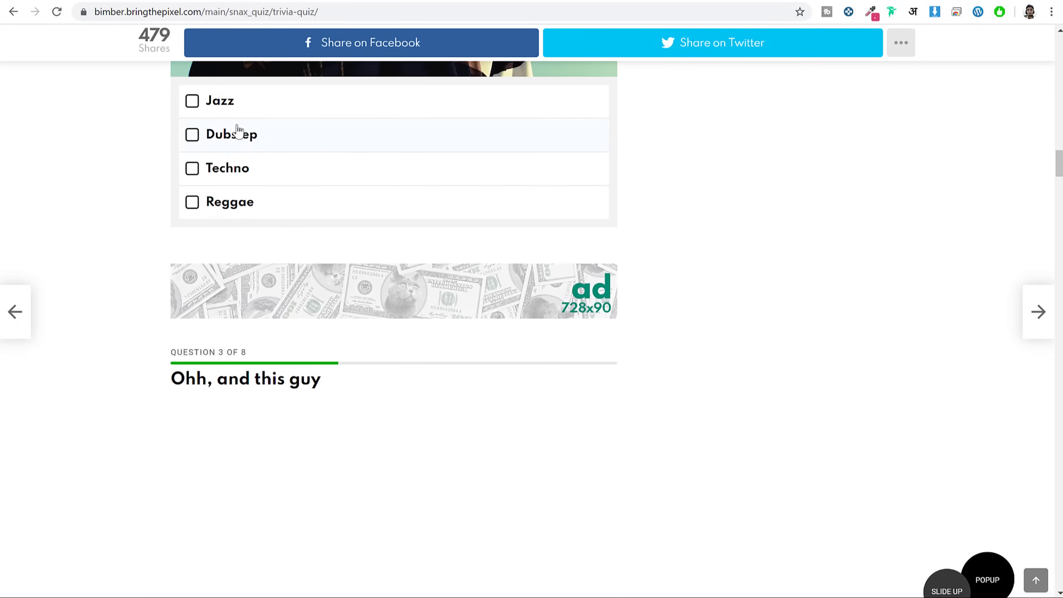
pyautogui.click(238, 132)
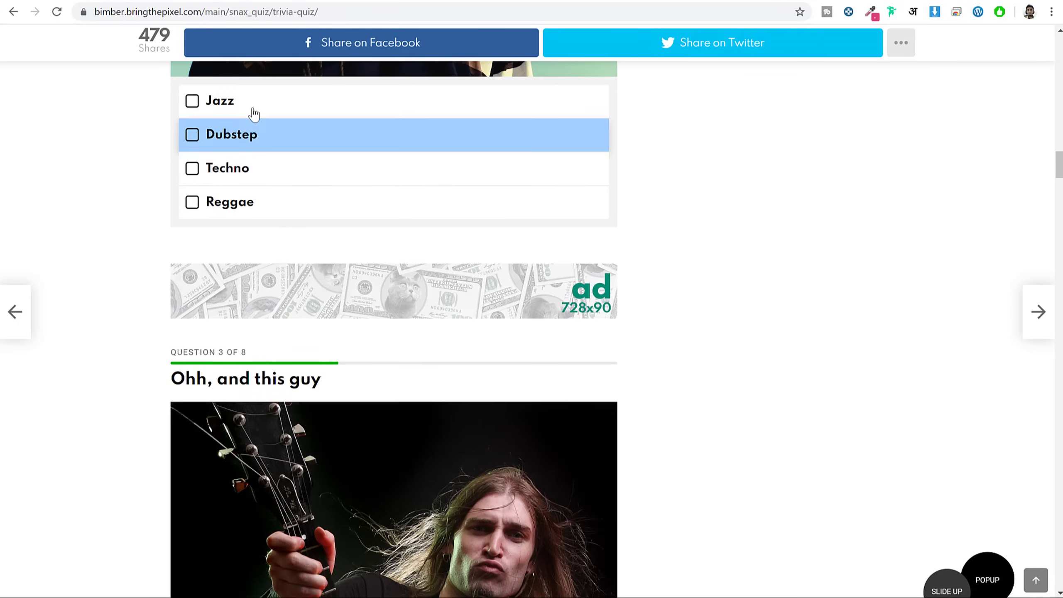
pyautogui.scroll(-10, 645, 249)
pyautogui.scroll(-20, 561, 384)
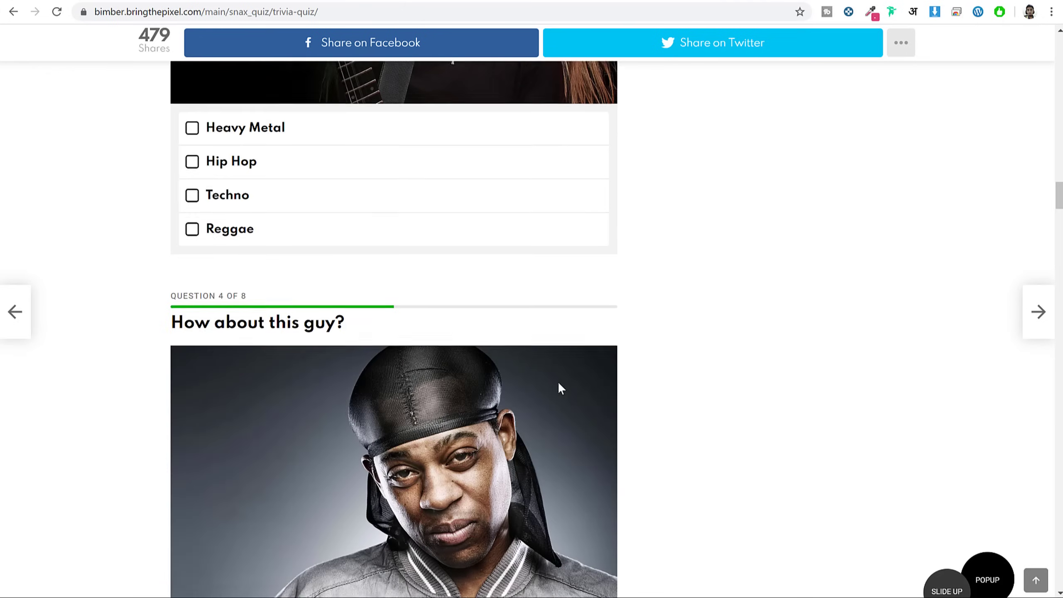
pyautogui.scroll(20, 623, 435)
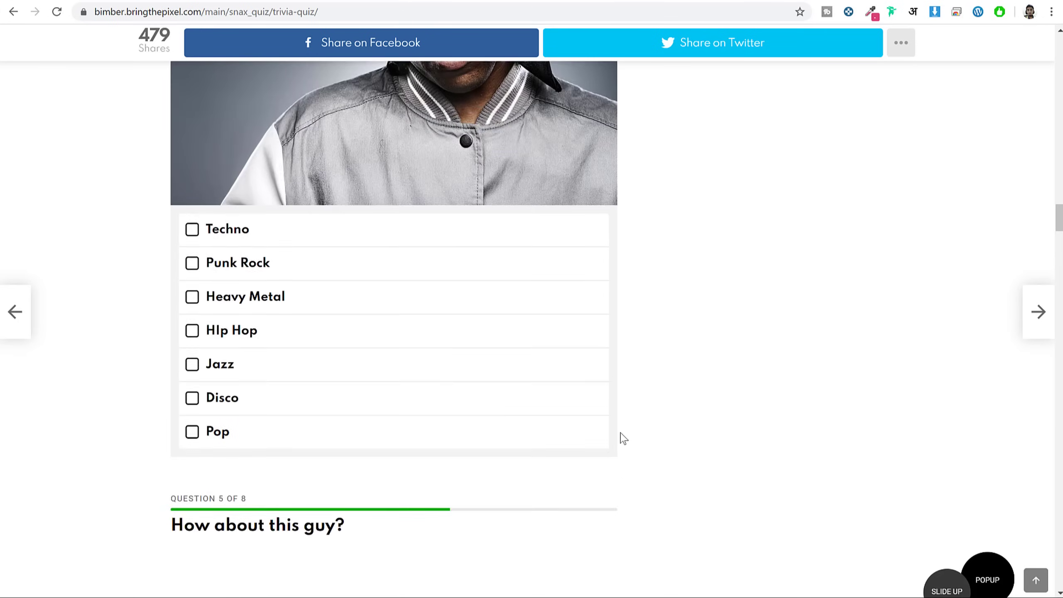
pyautogui.scroll(15, 611, 421)
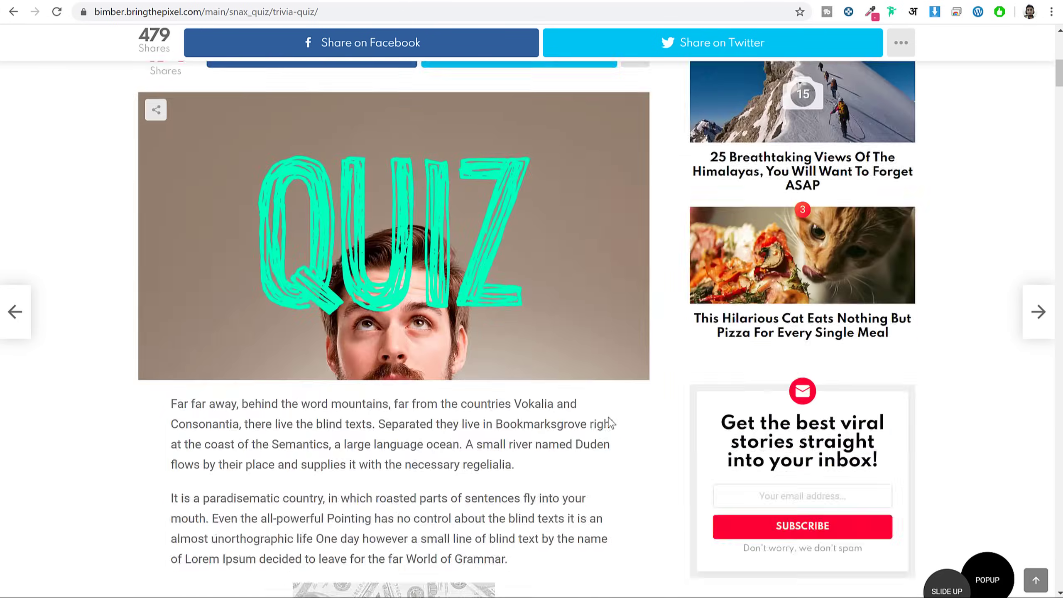
# Step: Copy the demo quiz's full title into the new quiz's title field
pyautogui.moveTo(333, 420); pyautogui.dragTo(325, 425)
pyautogui.tripleClick(326, 426)
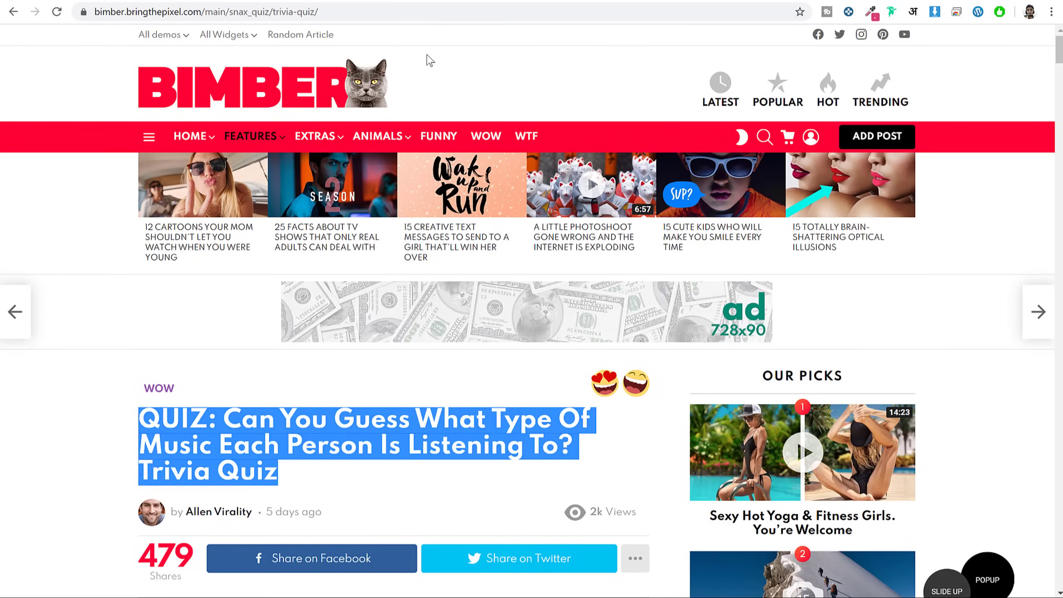
pyautogui.hotkey('ctrl', 'c')
pyautogui.hotkey('alt', 'Tab')
pyautogui.hotkey('ctrl', 'v')
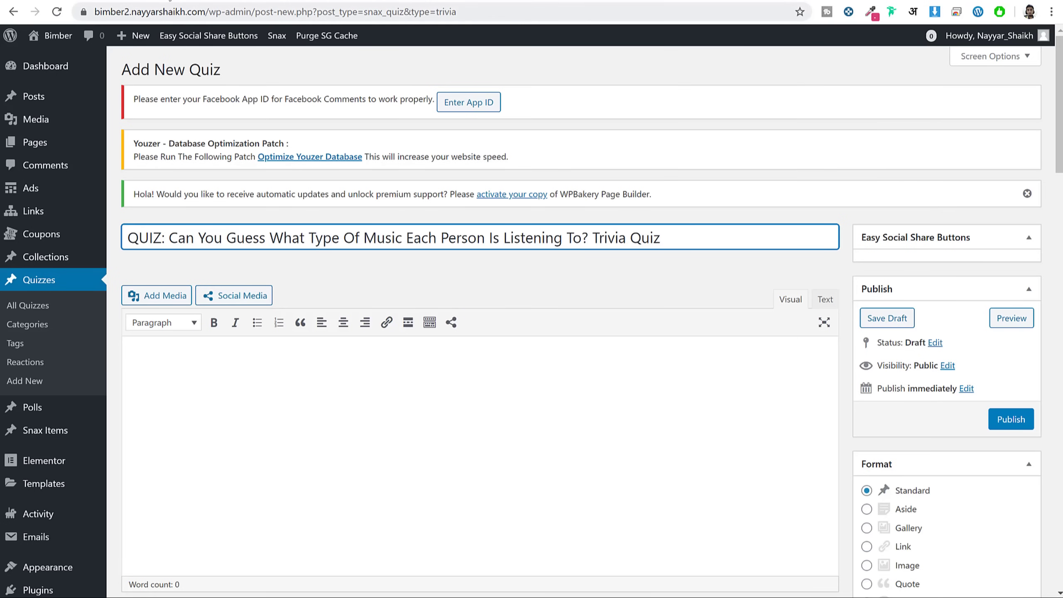
pyautogui.hotkey('alt', 'Tab')
# Step: Copy the demo quiz's two intro paragraphs into the new quiz's body
pyautogui.scroll(-10, 400, 380)
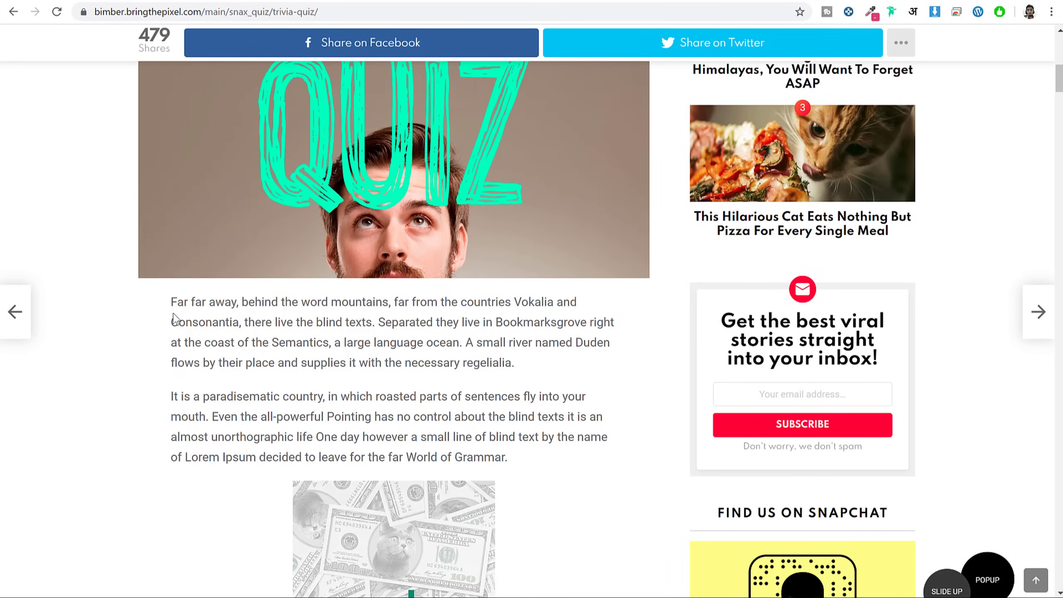
pyautogui.moveTo(170, 301); pyautogui.dragTo(625, 461)
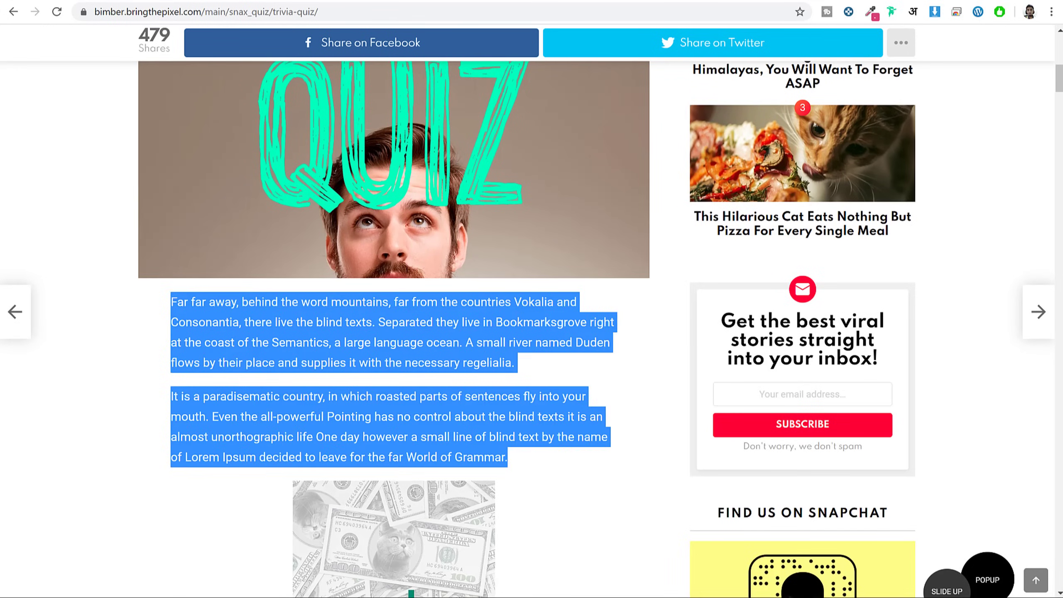
pyautogui.hotkey('ctrl', 'c')
pyautogui.hotkey('alt', 'Tab')
pyautogui.click(339, 385)
pyautogui.hotkey('ctrl', 'v')
# Step: Add question 1, 'What does she love the most?', copied from the demo article
pyautogui.scroll(-5, 477, 410)
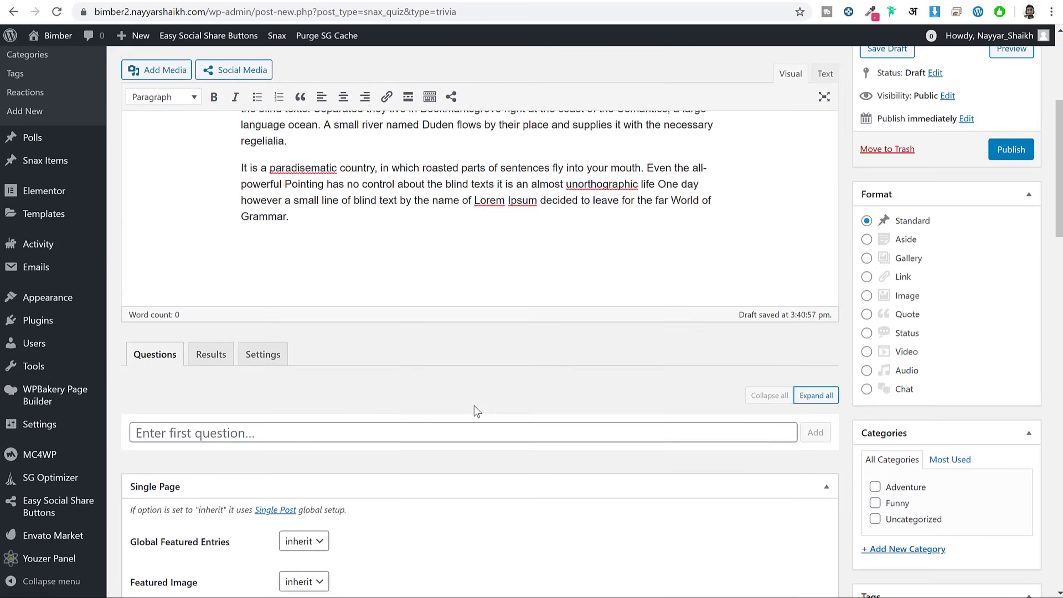
pyautogui.scroll(-5, 477, 412)
pyautogui.click(207, 234)
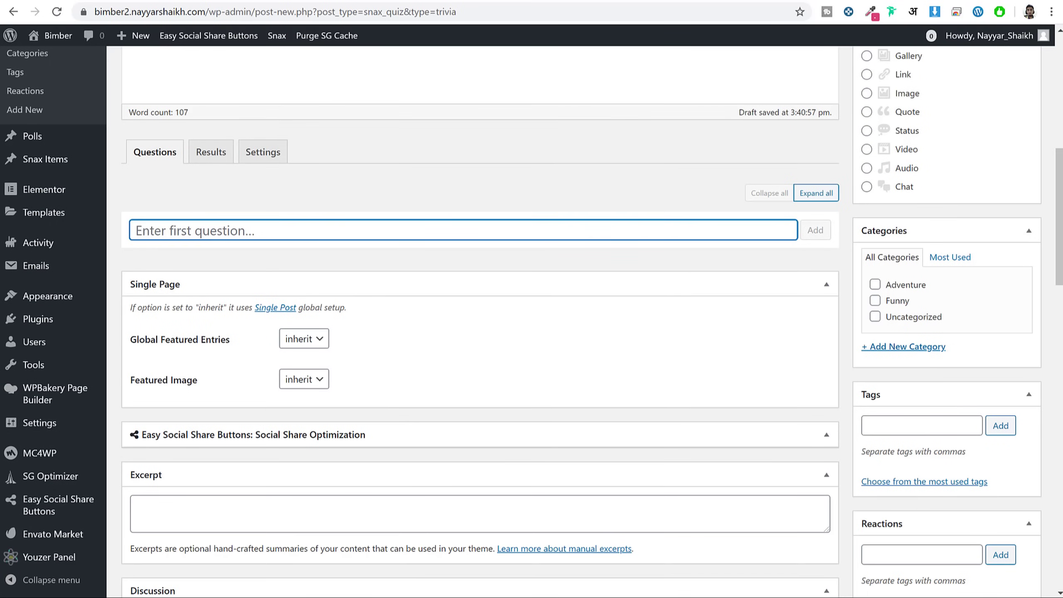
pyautogui.hotkey('alt', 'Tab')
pyautogui.scroll(-5, 586, 351)
pyautogui.moveTo(171, 222); pyautogui.dragTo(423, 221)
pyautogui.hotkey('ctrl', 'c')
pyautogui.hotkey('alt', 'Tab')
pyautogui.hotkey('ctrl', 'v')
pyautogui.click(822, 240)
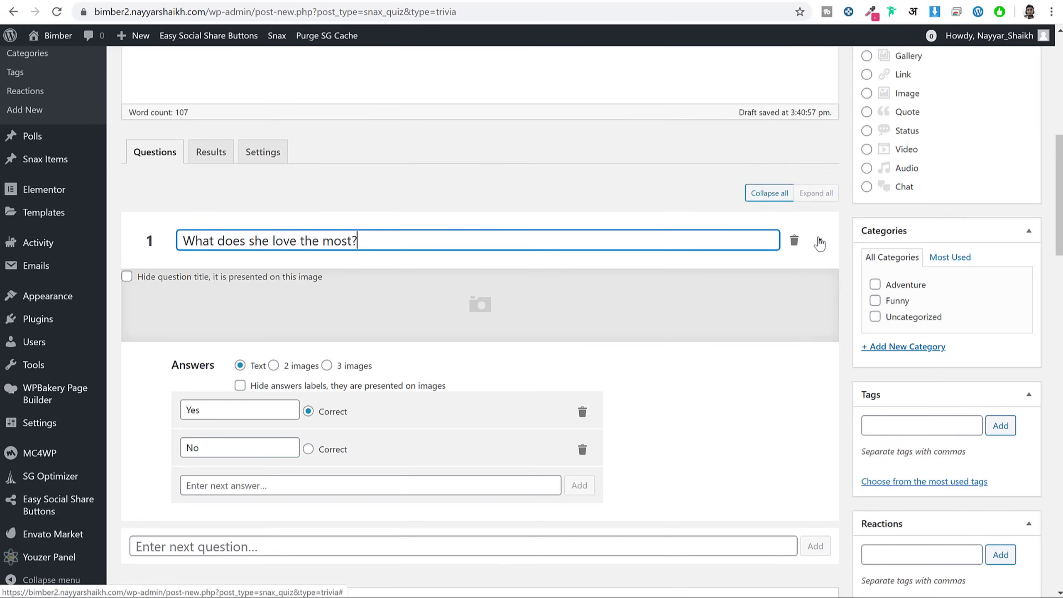
pyautogui.scroll(-3, 422, 339)
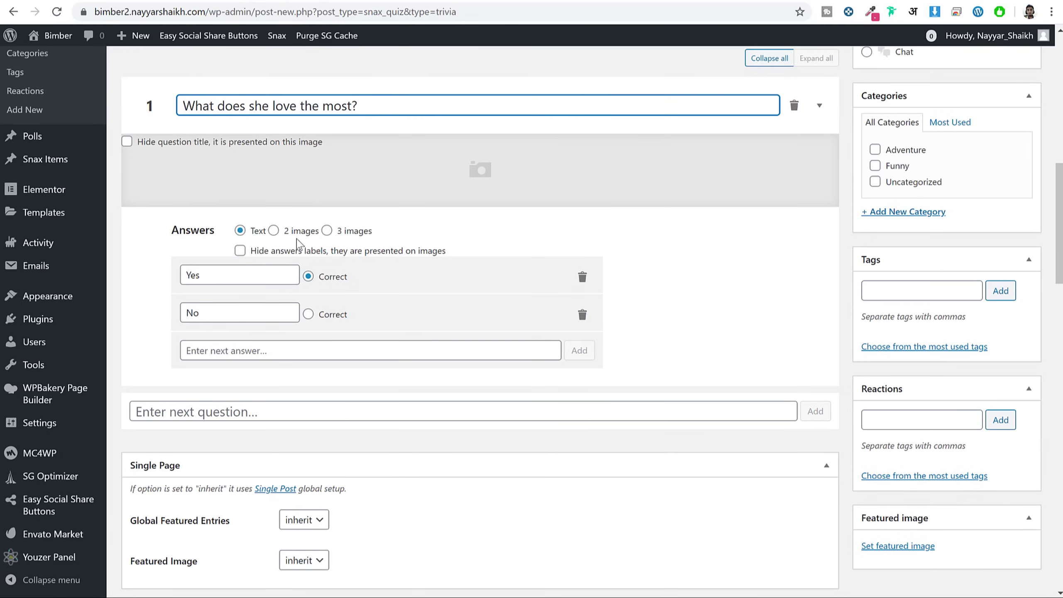
# Step: Give question 1 the orange-sunglasses image
pyautogui.click(819, 106)
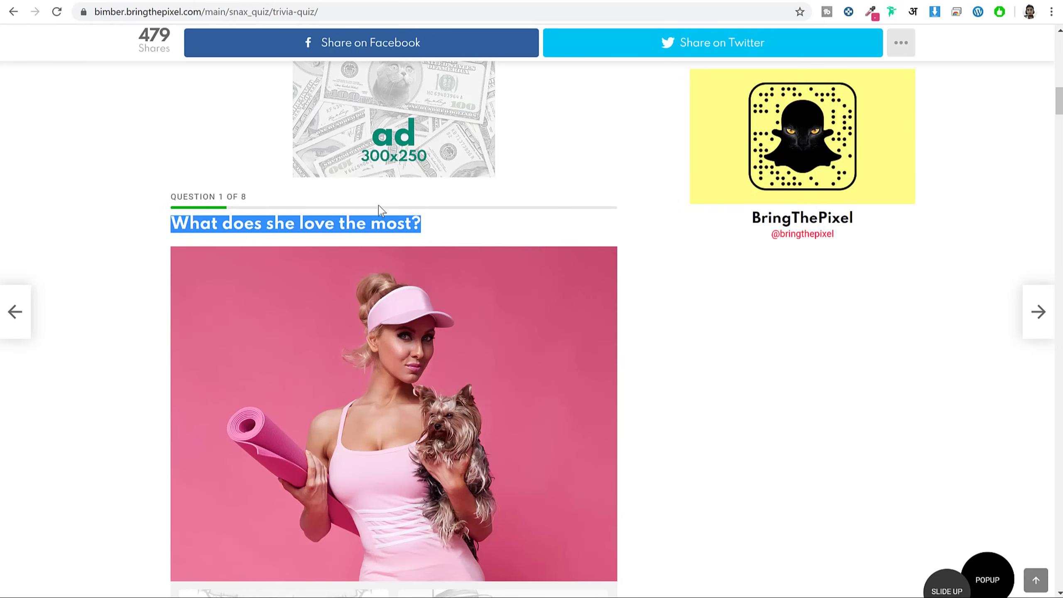
pyautogui.scroll(-5, 378, 208)
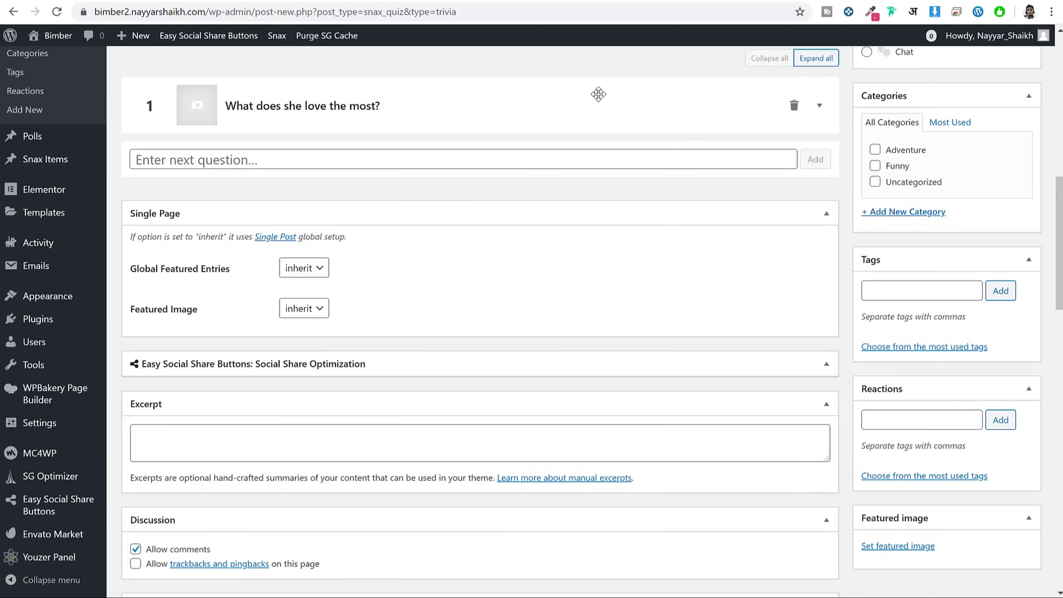
pyautogui.click(820, 105)
pyautogui.click(437, 184)
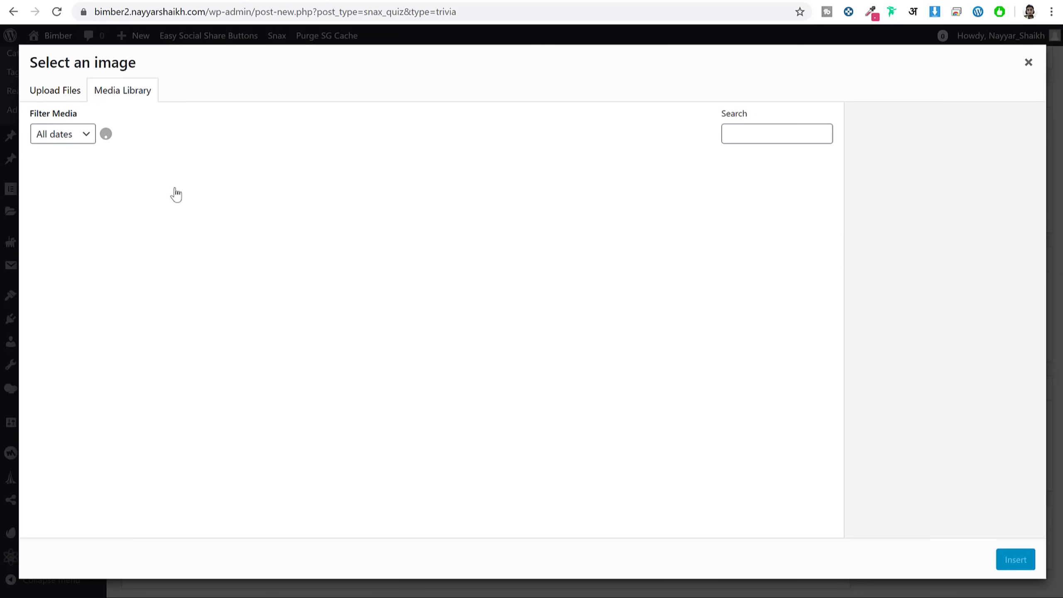
pyautogui.click(204, 193)
pyautogui.click(89, 196)
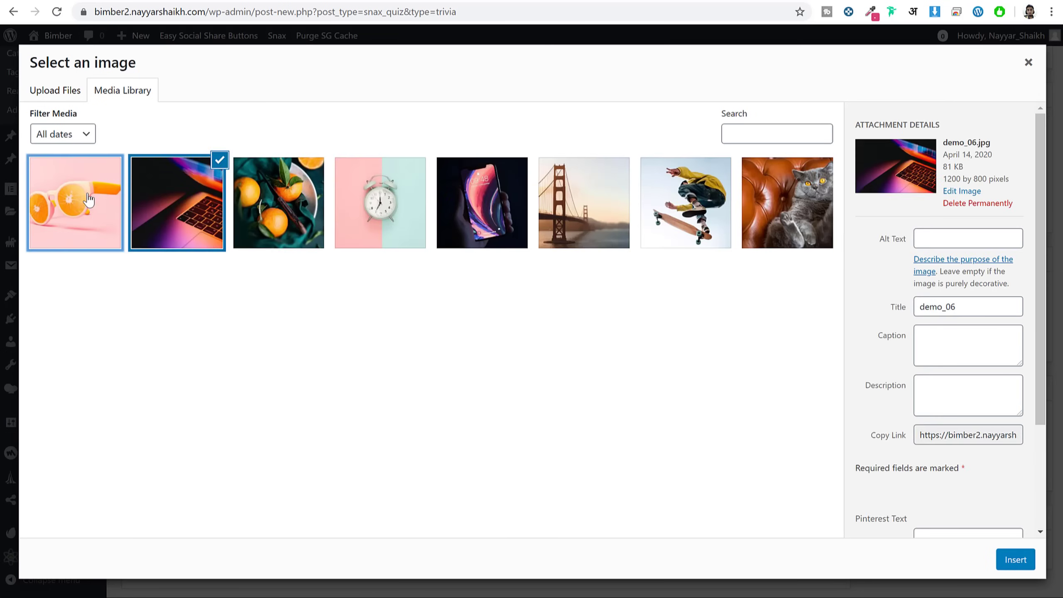
pyautogui.click(1027, 565)
pyautogui.click(820, 106)
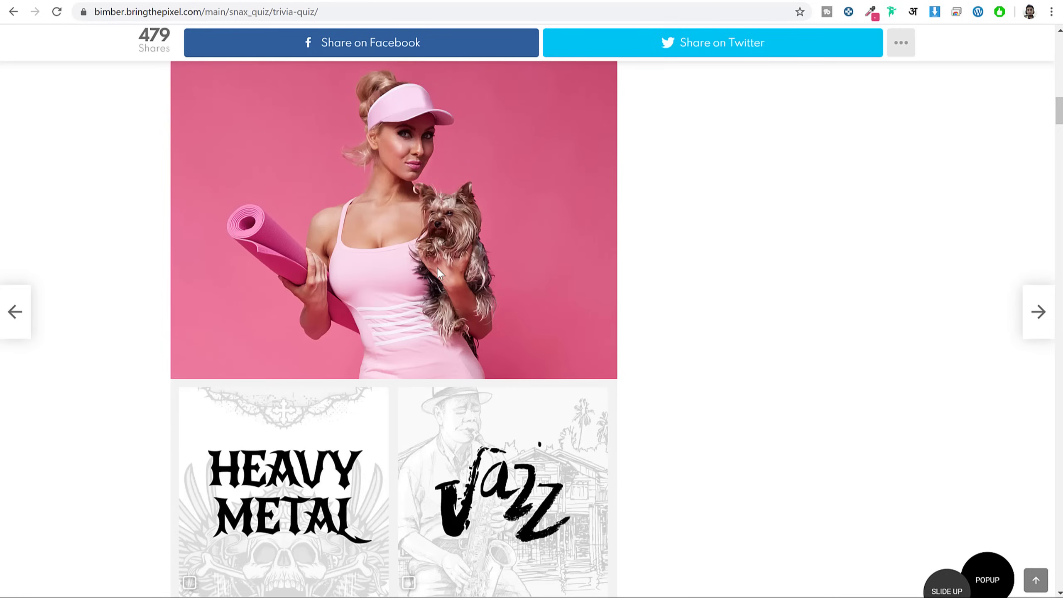
# Step: Add question 2, 'How about this guy?', copied from the demo article
pyautogui.scroll(-15, 520, 328)
pyautogui.tripleClick(259, 263)
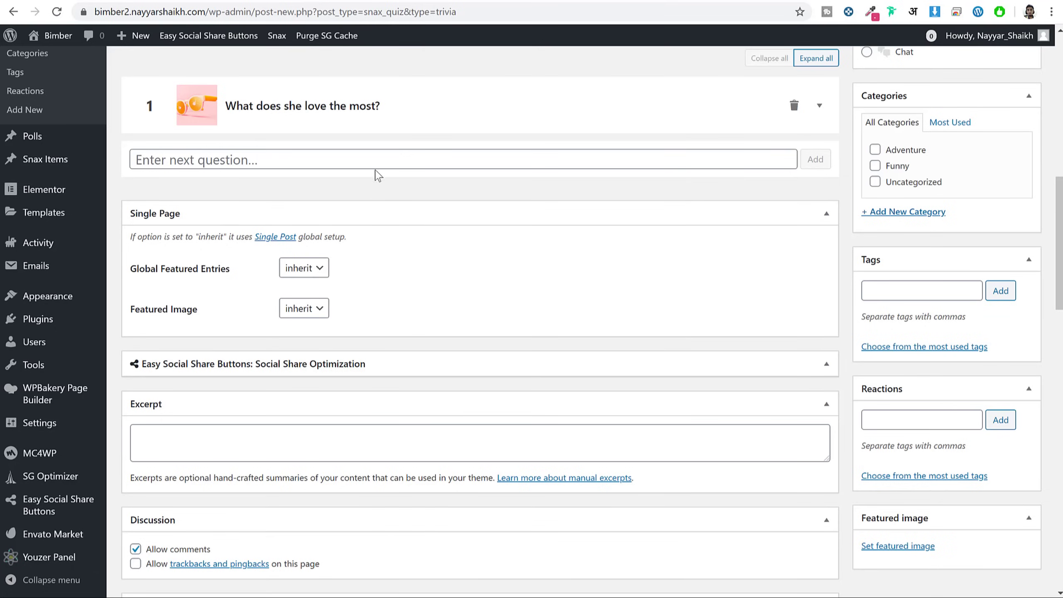
pyautogui.click(378, 167)
pyautogui.hotkey('ctrl', 'v')
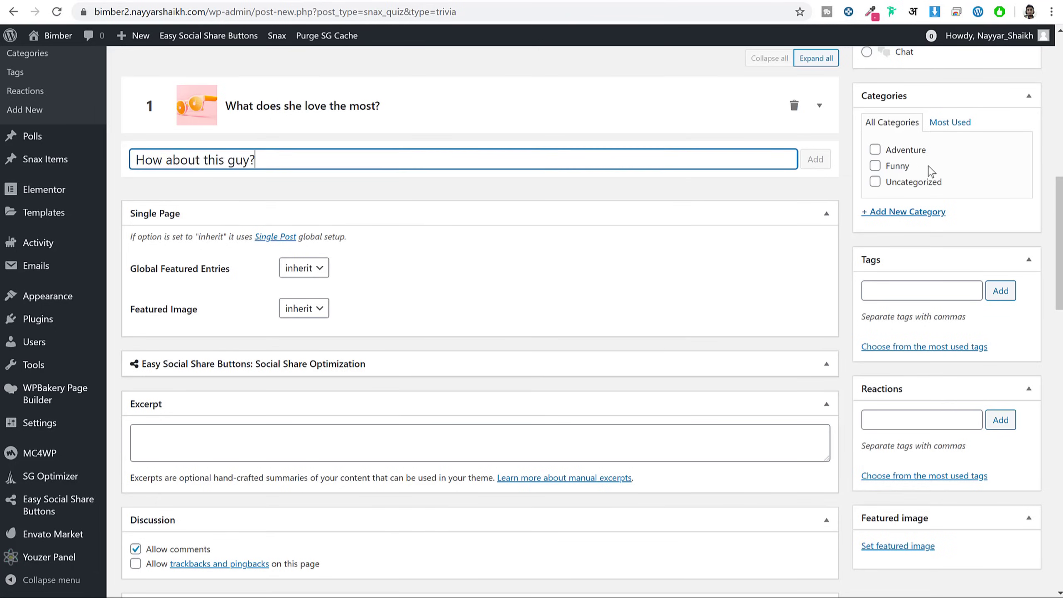
pyautogui.click(815, 159)
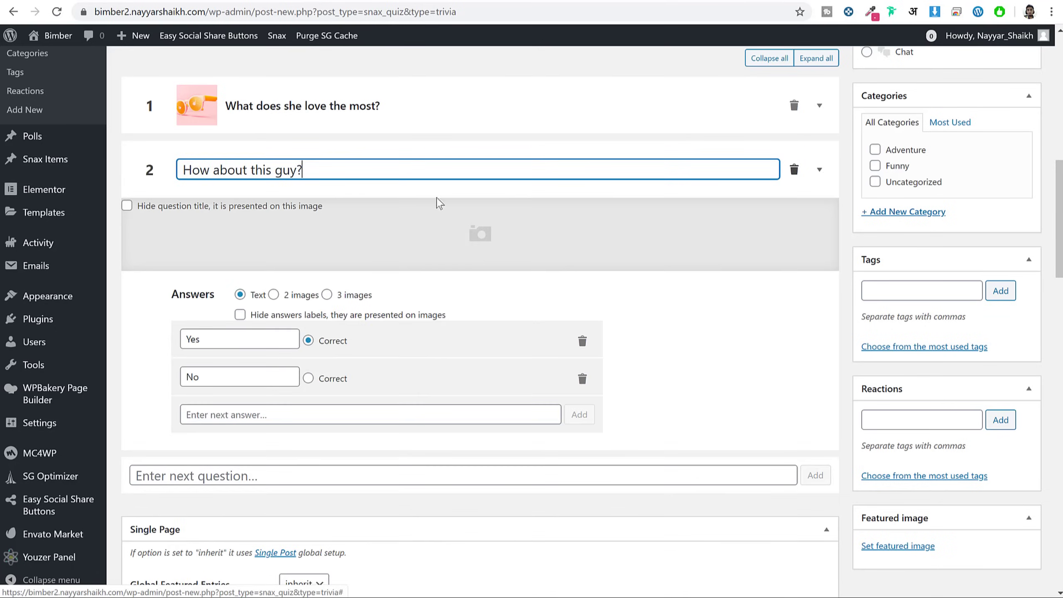
# Step: Put the alarm-clock image on question 2
pyautogui.click(295, 295)
pyautogui.click(490, 236)
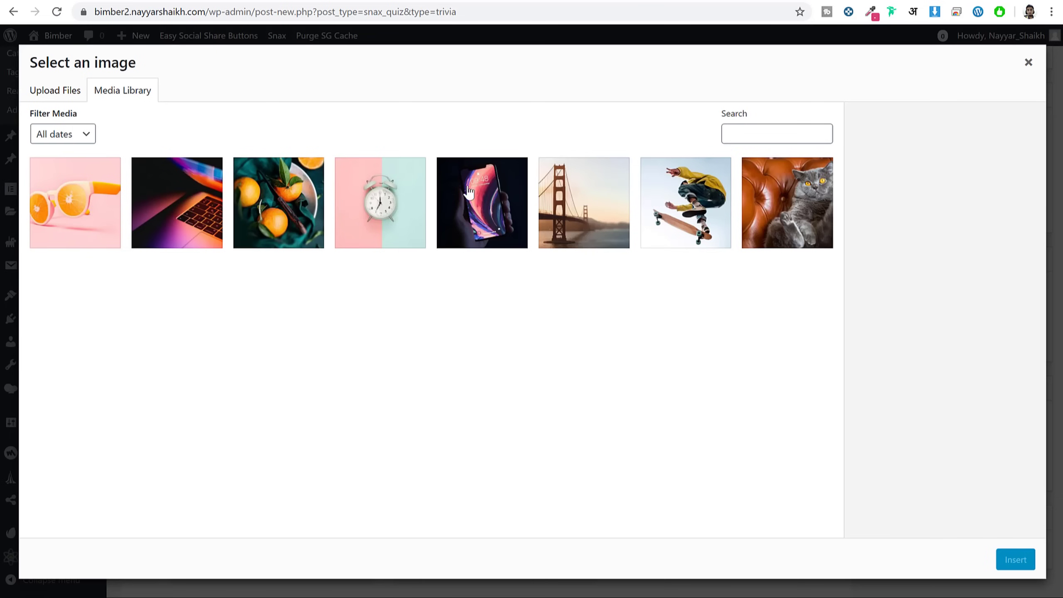
pyautogui.click(391, 206)
pyautogui.click(1015, 560)
# Step: Switch question 2 to image answers and give the Yes answer the phone picture
pyautogui.scroll(-2, 318, 228)
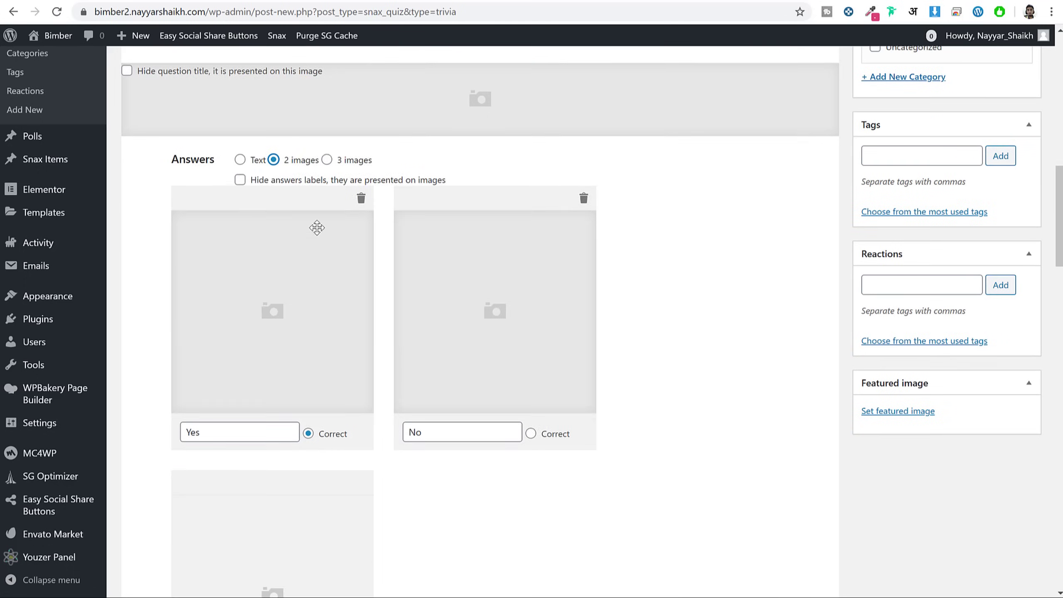
pyautogui.click(241, 315)
pyautogui.scroll(-5, 456, 330)
pyautogui.scroll(3, 466, 328)
pyautogui.scroll(4, 467, 328)
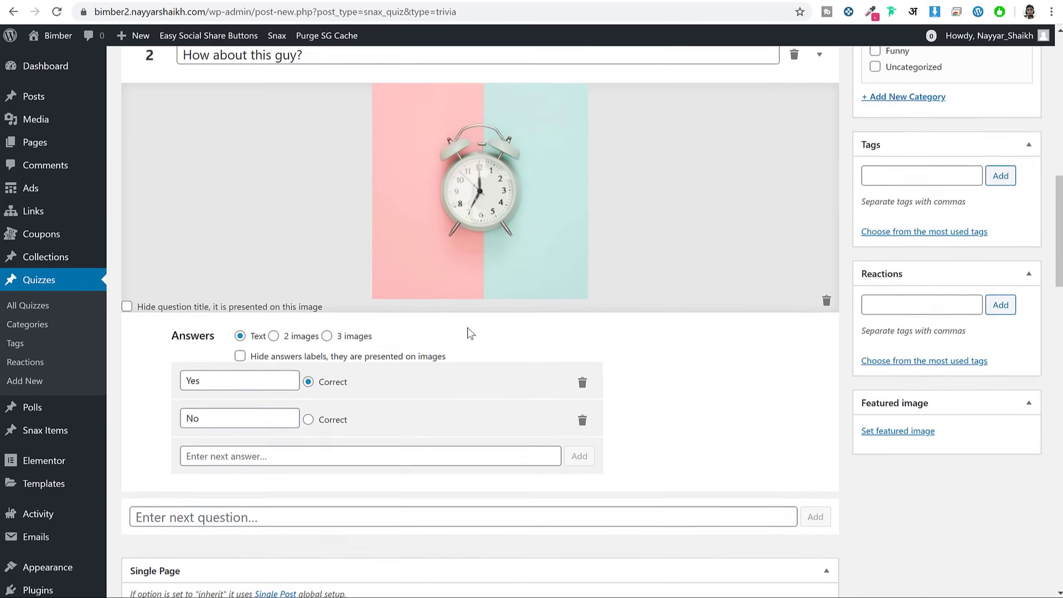
pyautogui.scroll(-1, 293, 322)
pyautogui.click(283, 317)
pyautogui.scroll(-3, 533, 339)
pyautogui.scroll(-2, 534, 339)
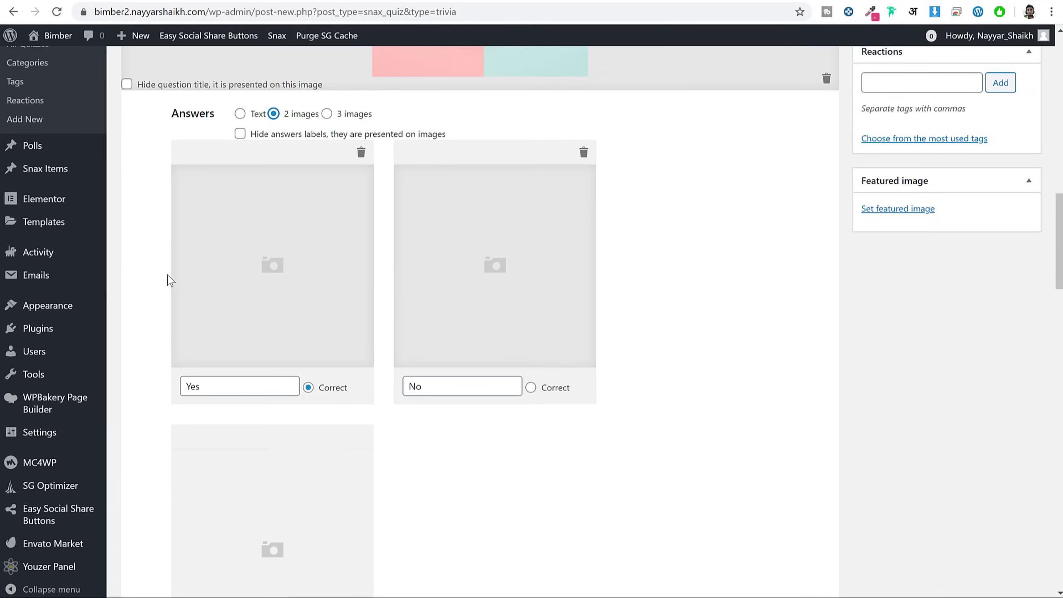
pyautogui.click(252, 274)
pyautogui.click(465, 194)
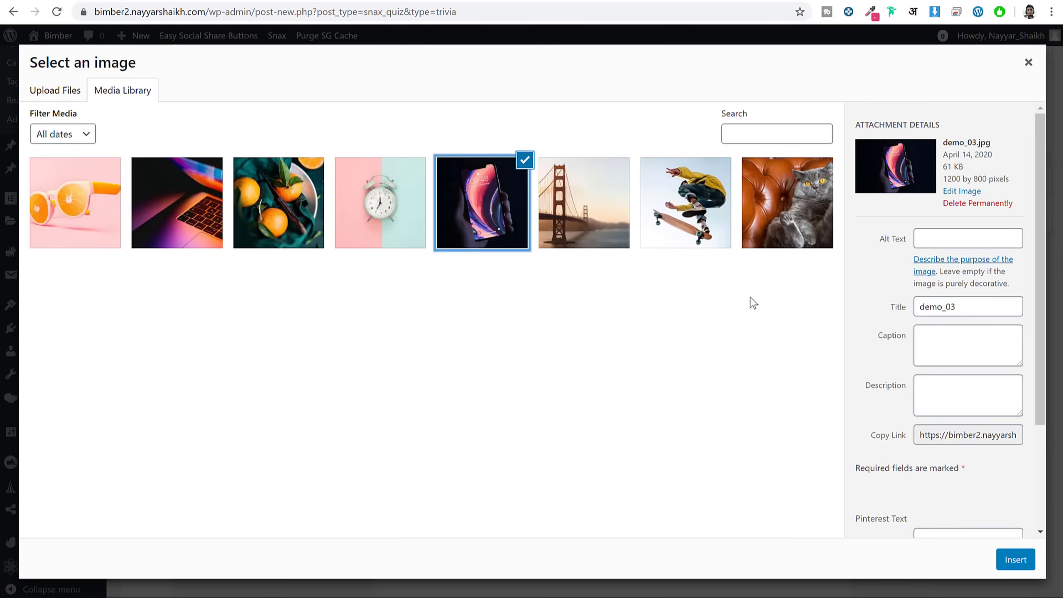
pyautogui.click(1015, 559)
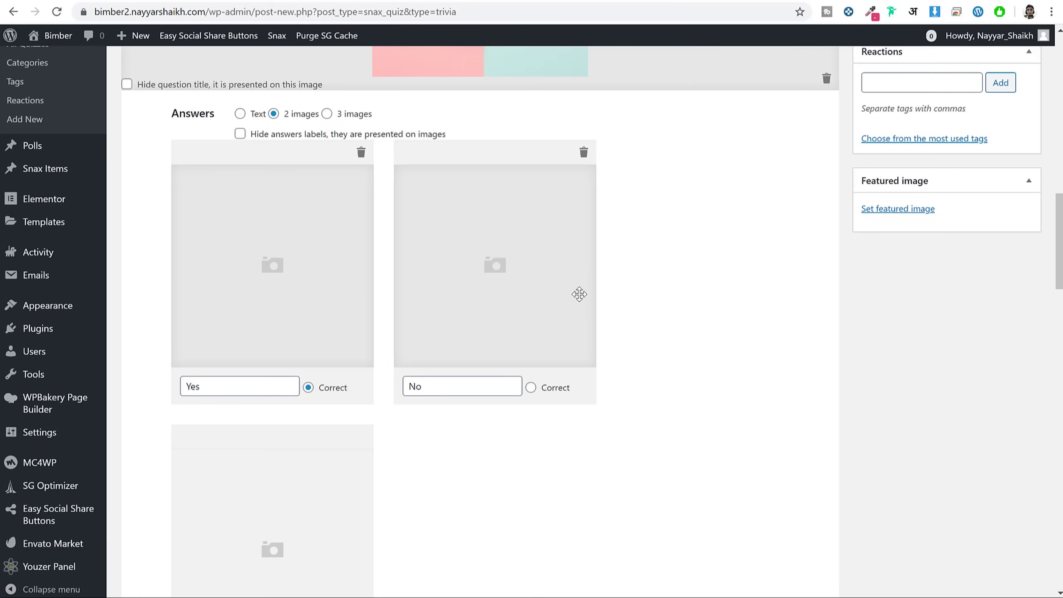
# Step: Give the No answer the cat picture and check the Yes and No labels
pyautogui.click(544, 279)
pyautogui.click(781, 194)
pyautogui.click(1014, 559)
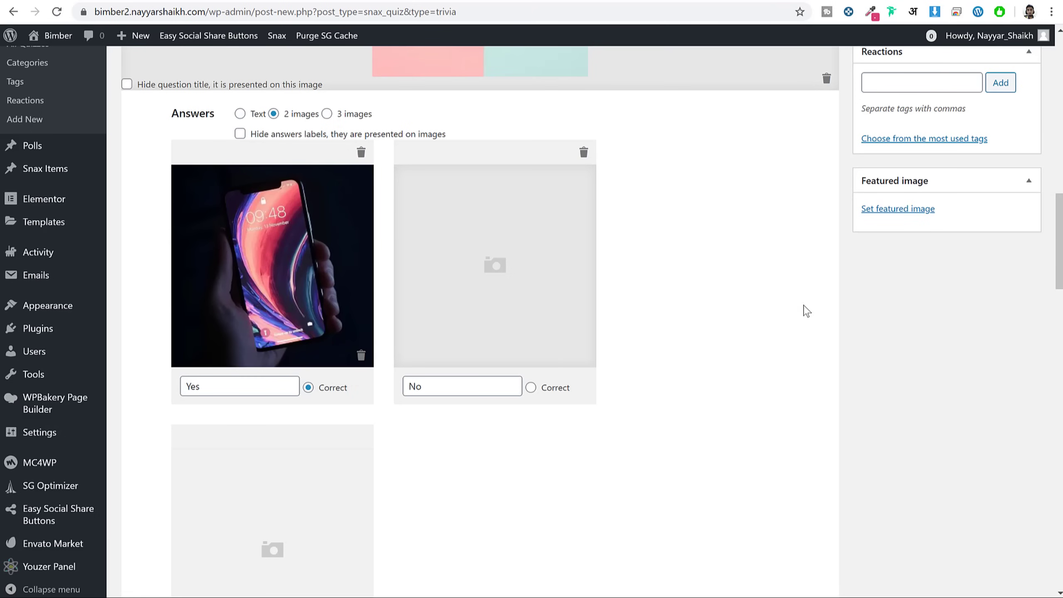
pyautogui.scroll(2, 754, 375)
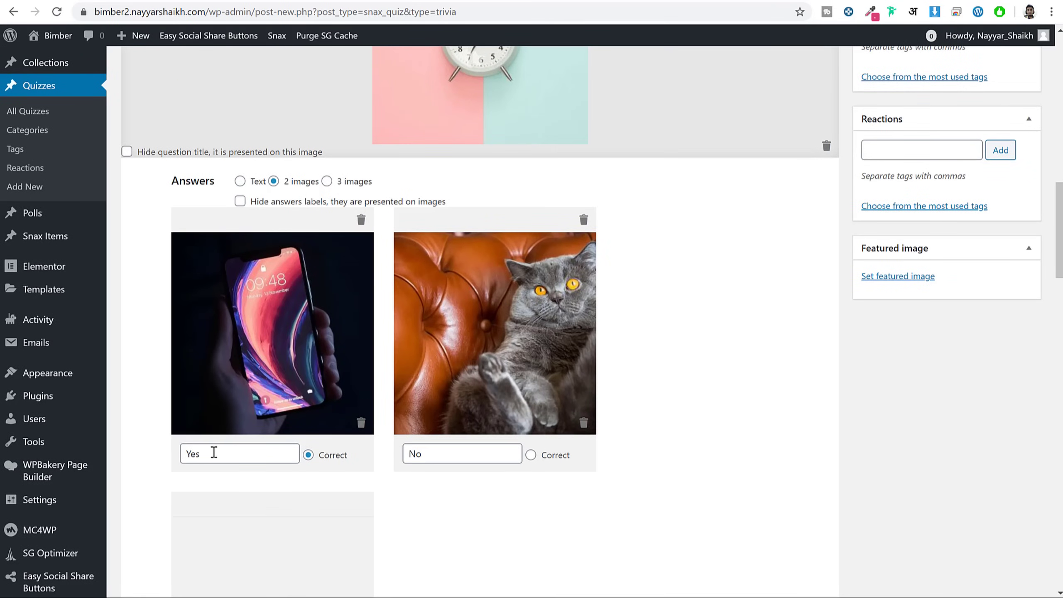
pyautogui.doubleClick(193, 454)
pyautogui.doubleClick(414, 454)
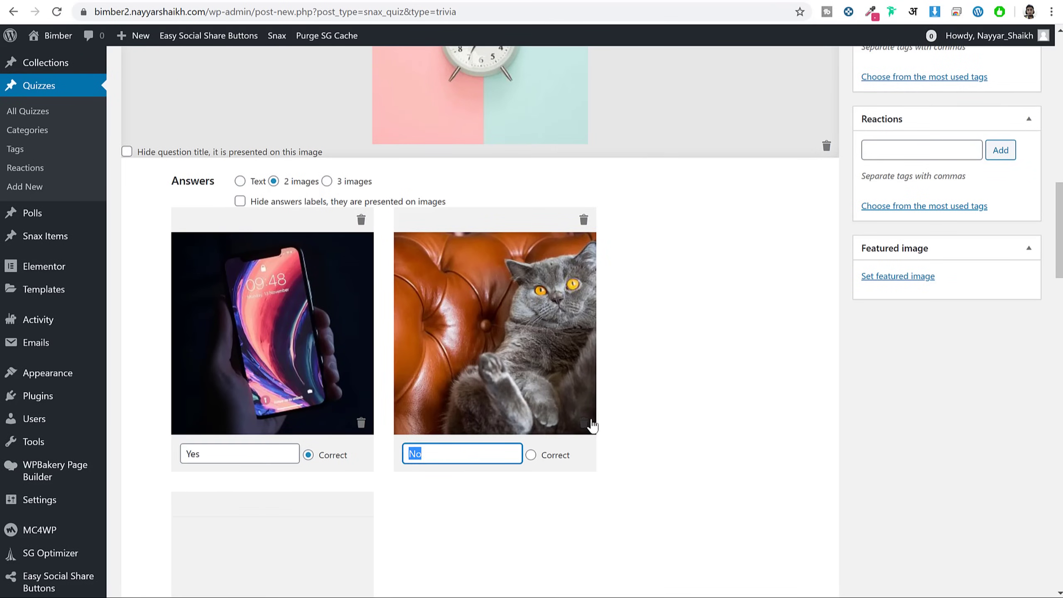
pyautogui.scroll(-1, 633, 418)
pyautogui.scroll(-3, 632, 418)
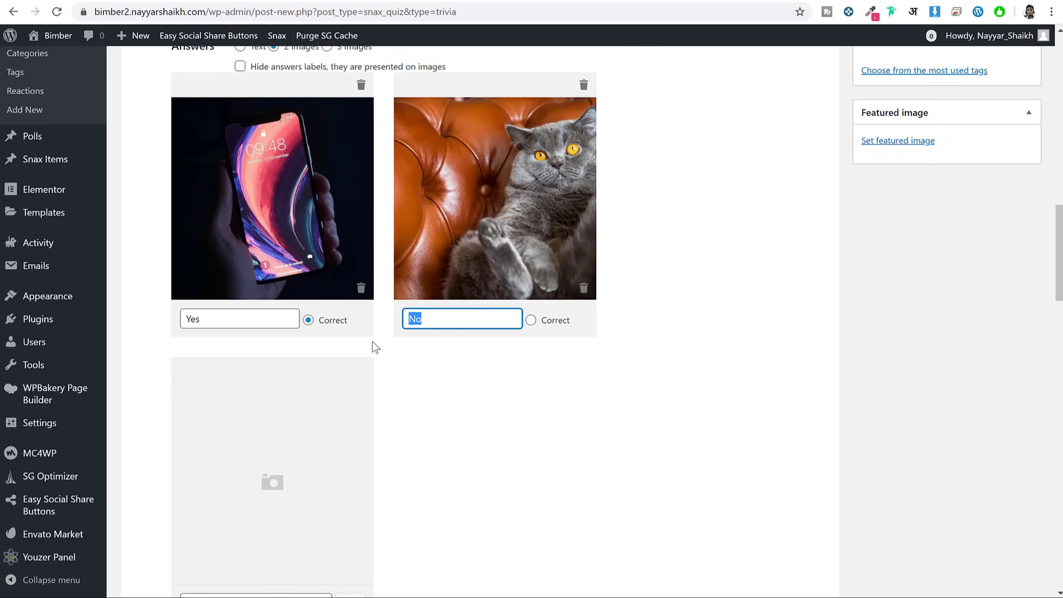
# Step: Expand question 1 to review its answers
pyautogui.scroll(8, 315, 332)
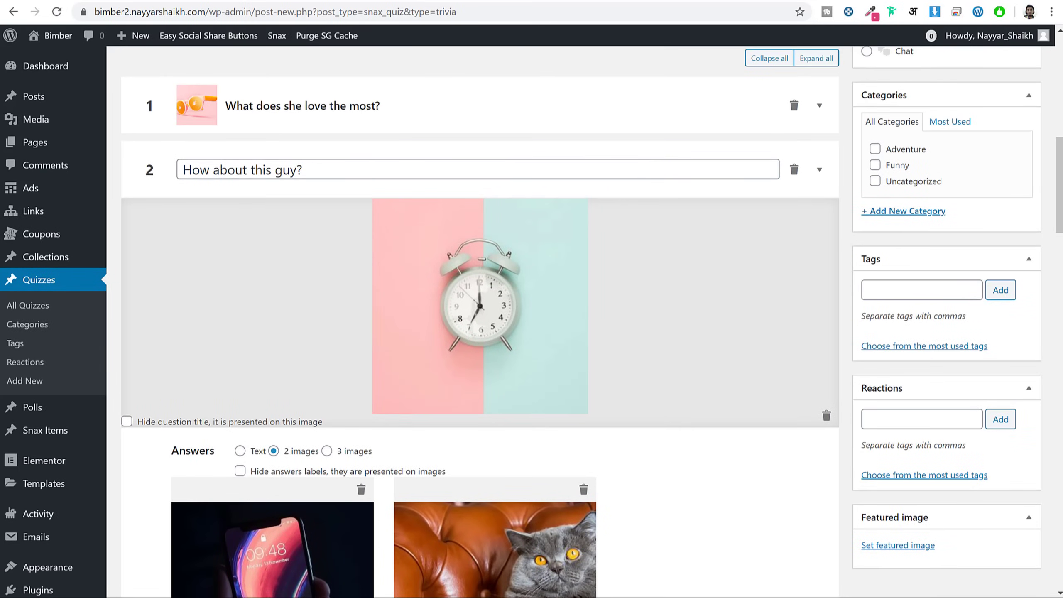
pyautogui.click(818, 105)
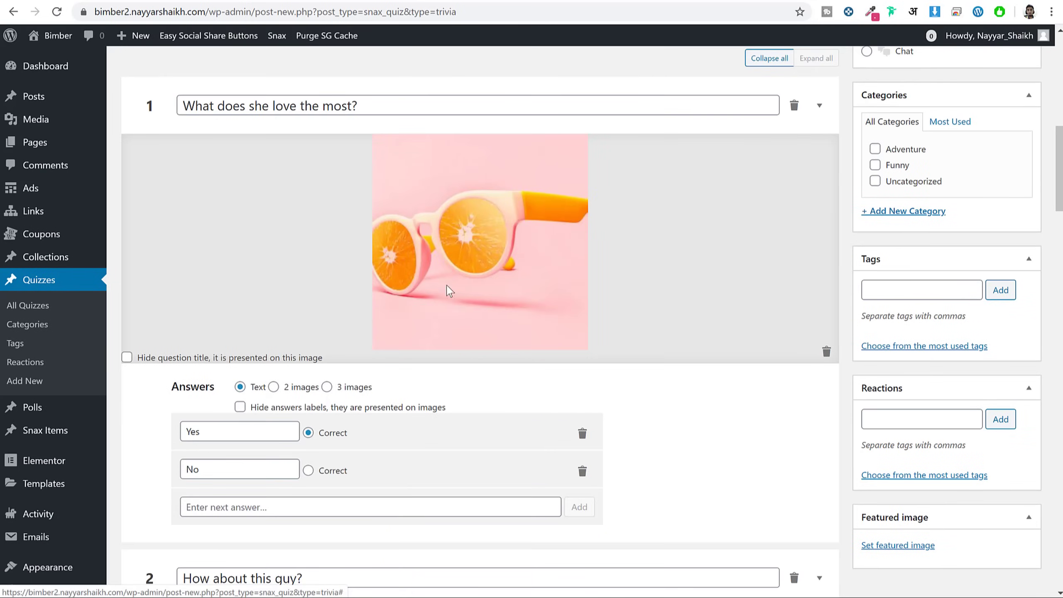
pyautogui.scroll(-1, 404, 379)
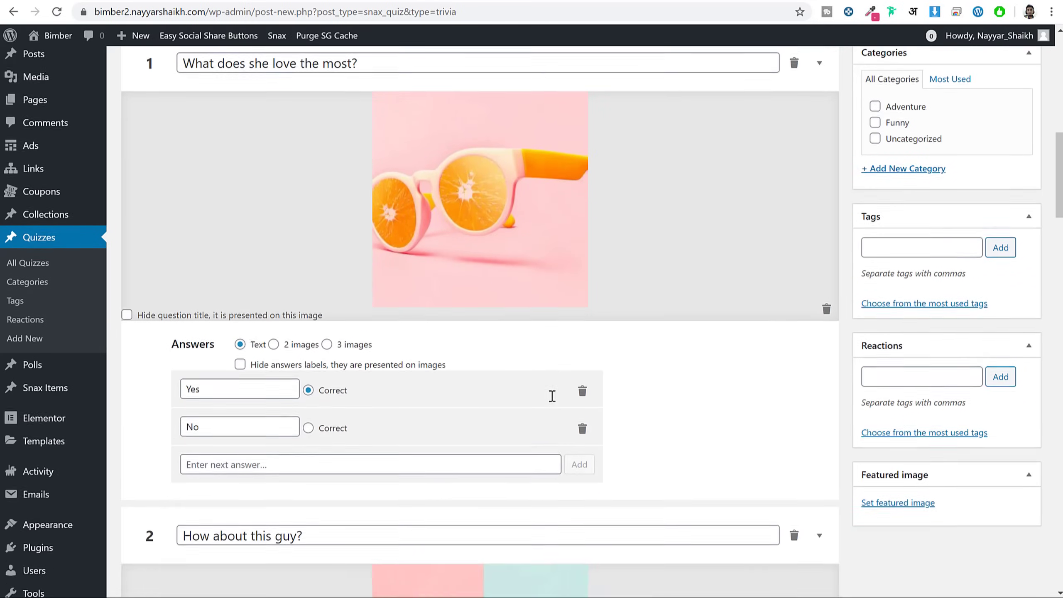
pyautogui.scroll(4, 543, 372)
# Step: Generate the default results: 'Bad day, right?' (0–50%) and 'Perfect. You rock!' (51–100%)
pyautogui.click(222, 153)
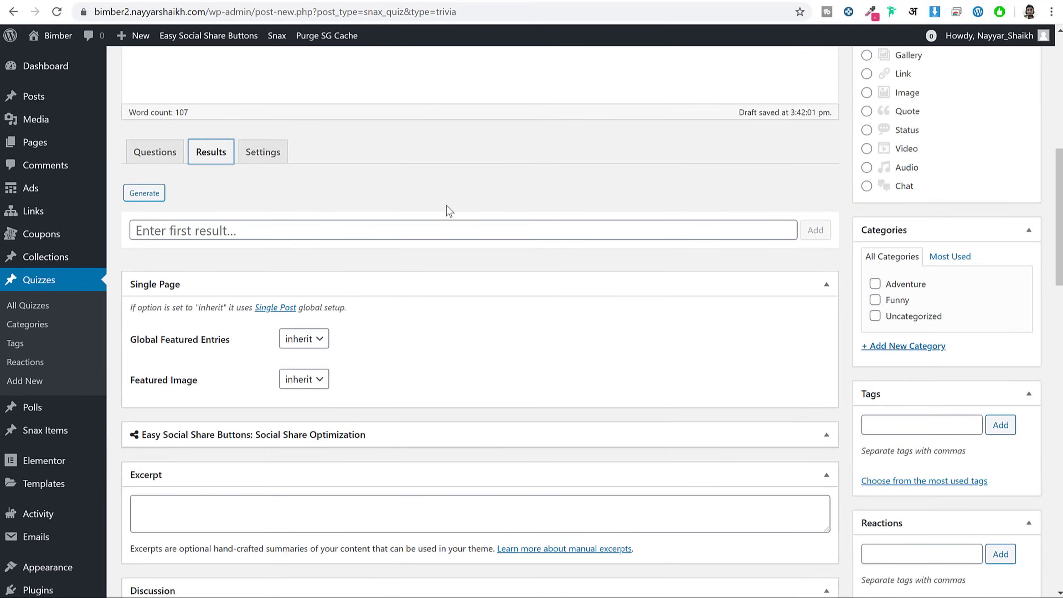
pyautogui.click(239, 234)
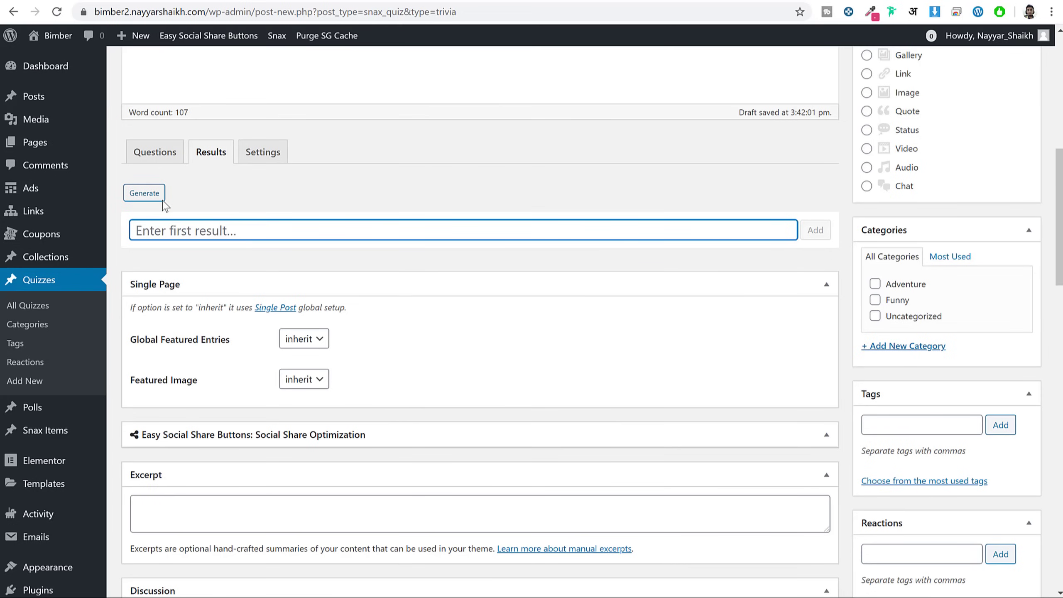
pyautogui.click(46, 165)
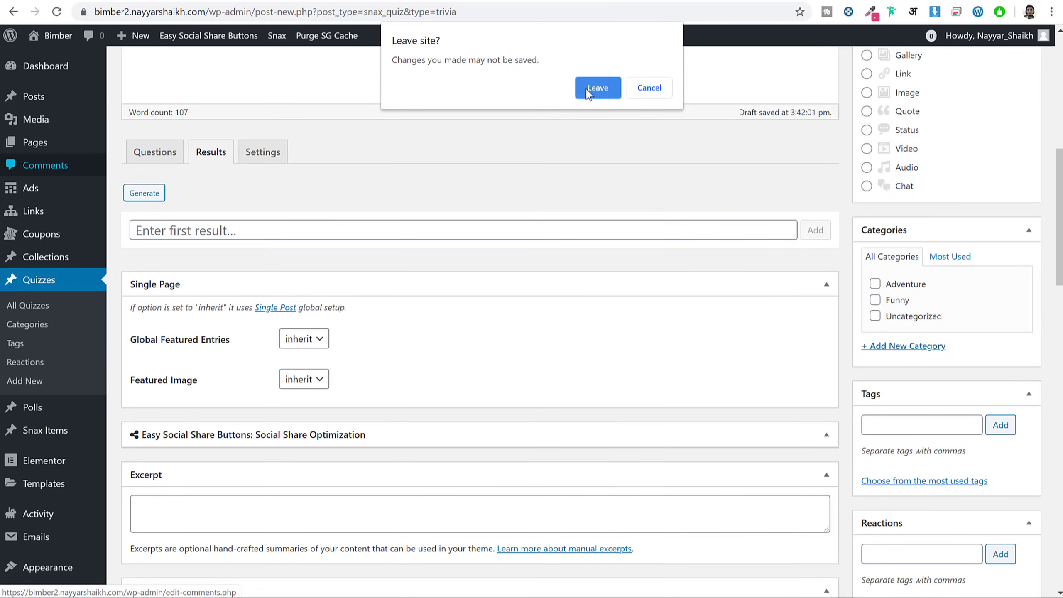
pyautogui.click(647, 89)
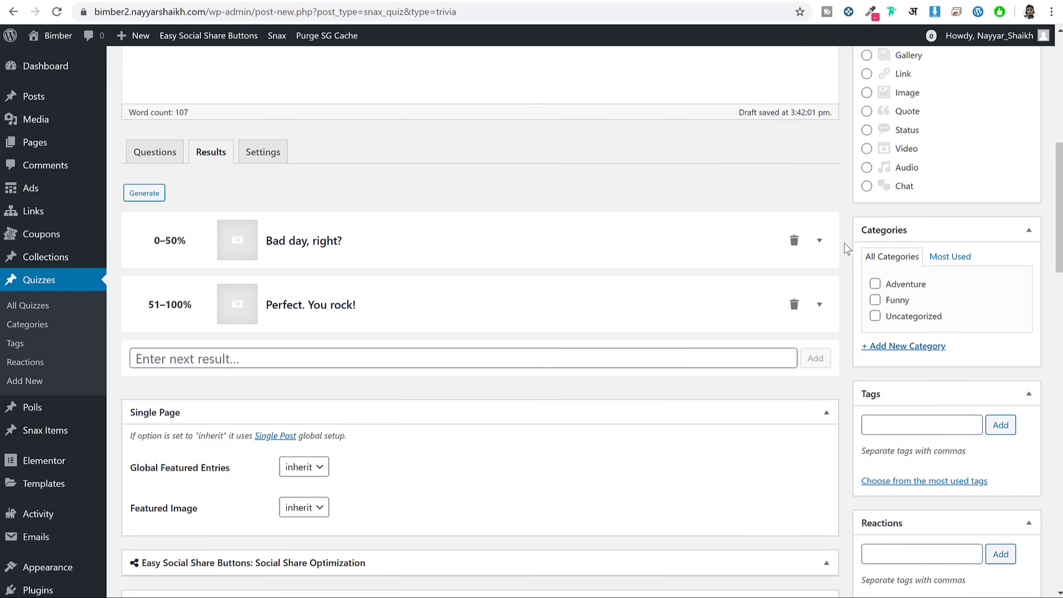
# Step: Review the first result's title and description, then show the quiz Settings
pyautogui.click(822, 245)
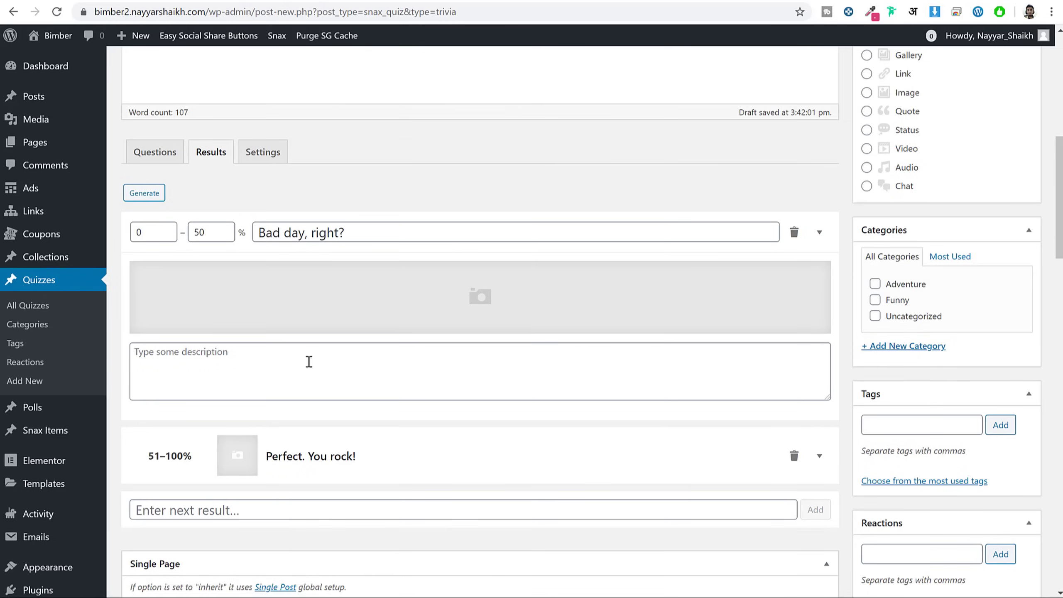
pyautogui.click(289, 359)
pyautogui.moveTo(381, 234); pyautogui.dragTo(233, 249)
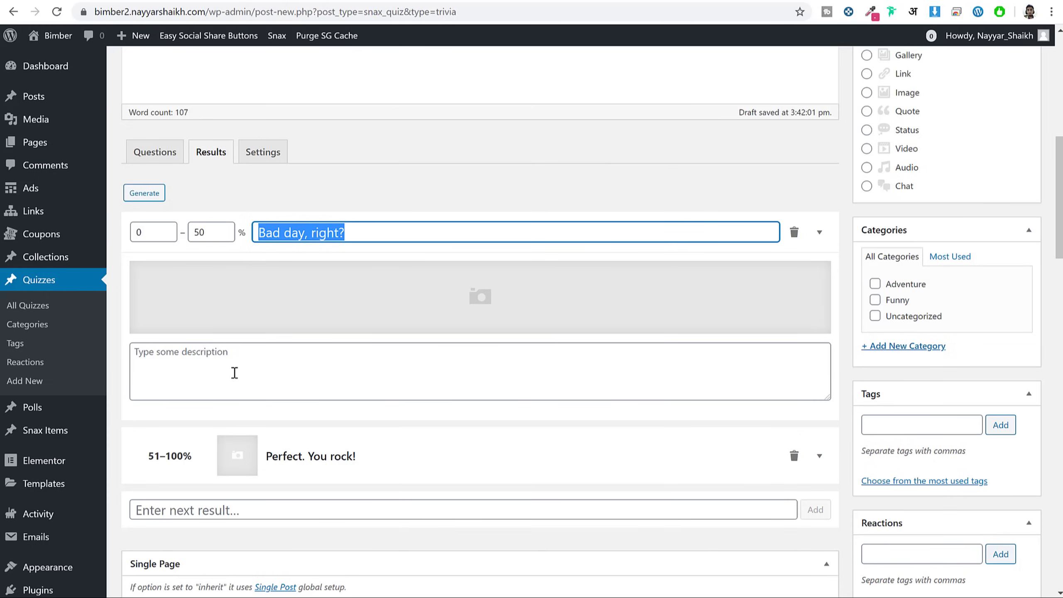
pyautogui.click(819, 232)
pyautogui.click(261, 154)
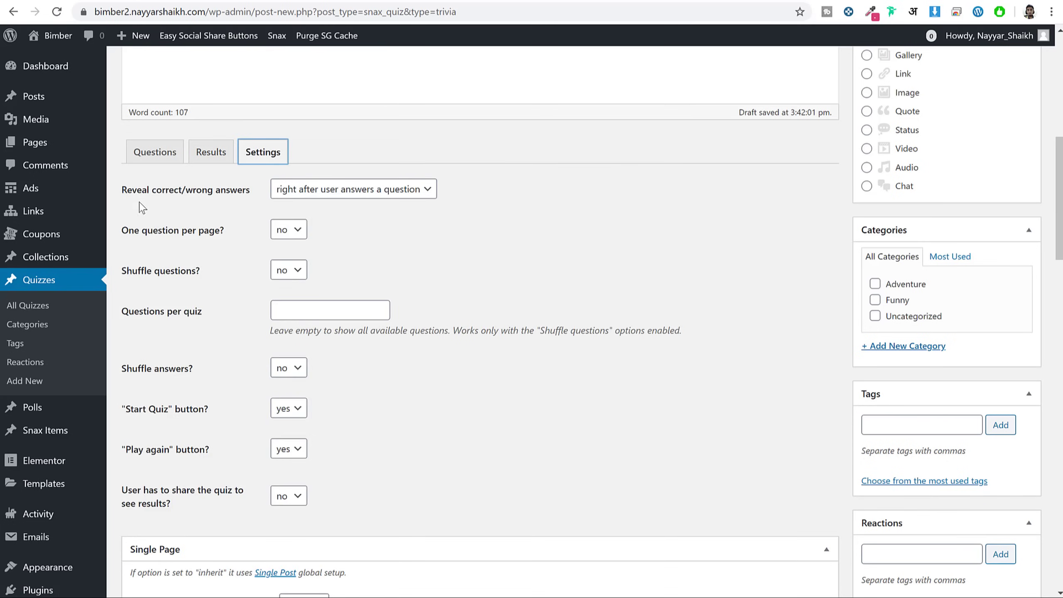
# Step: Point out the Reveal correct/wrong answers and One question per page settings, opening the latter's choices
pyautogui.moveTo(136, 195); pyautogui.dragTo(235, 200)
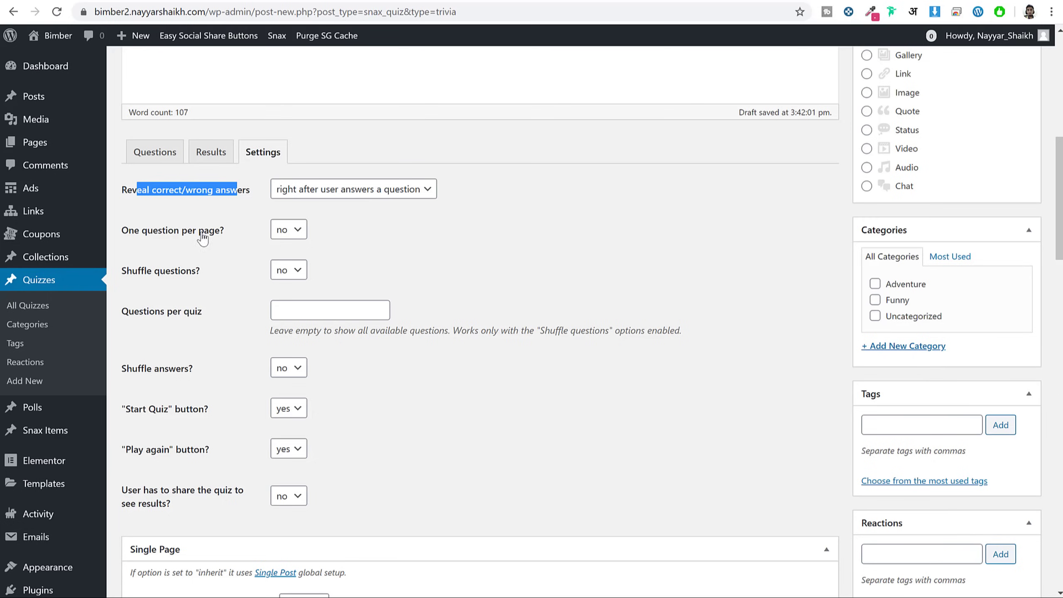
pyautogui.moveTo(140, 235); pyautogui.dragTo(210, 237)
pyautogui.click(288, 235)
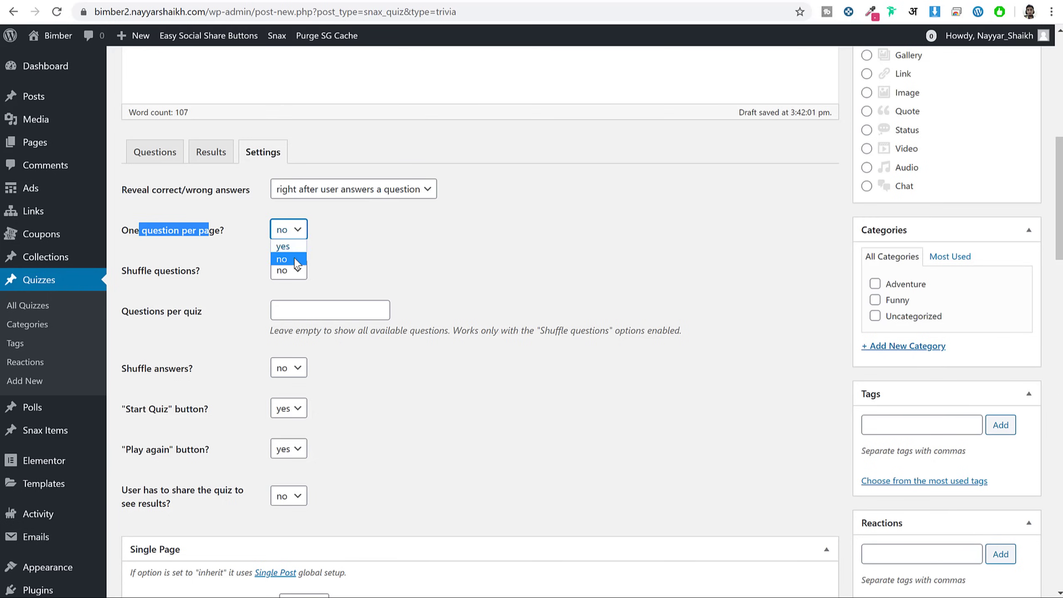
# Step: Set One question per page to yes, use the orange sunglasses featured image, and publish
pyautogui.click(282, 247)
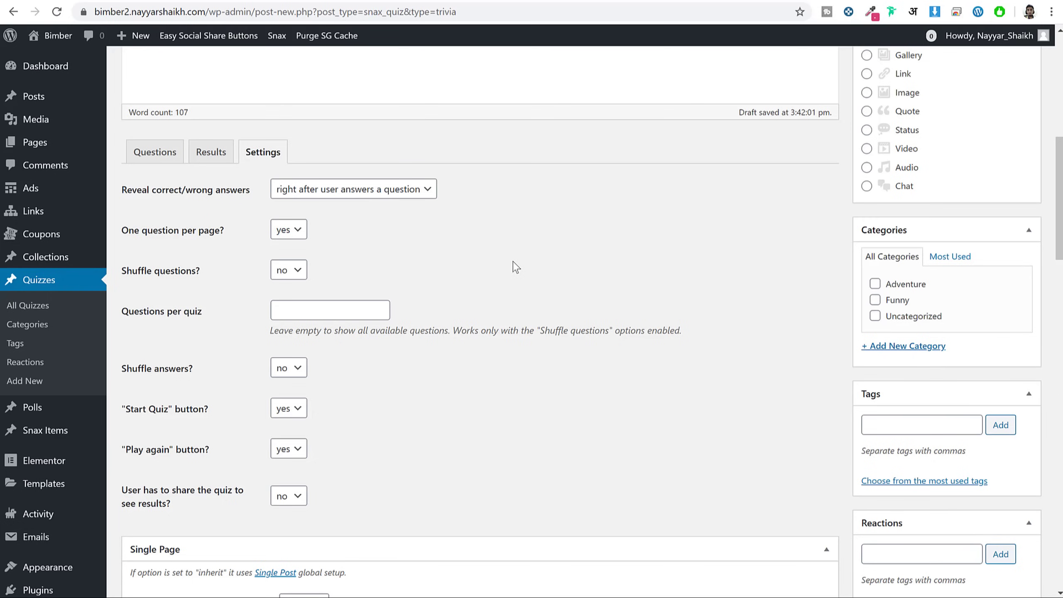
pyautogui.scroll(-6, 963, 377)
pyautogui.click(900, 411)
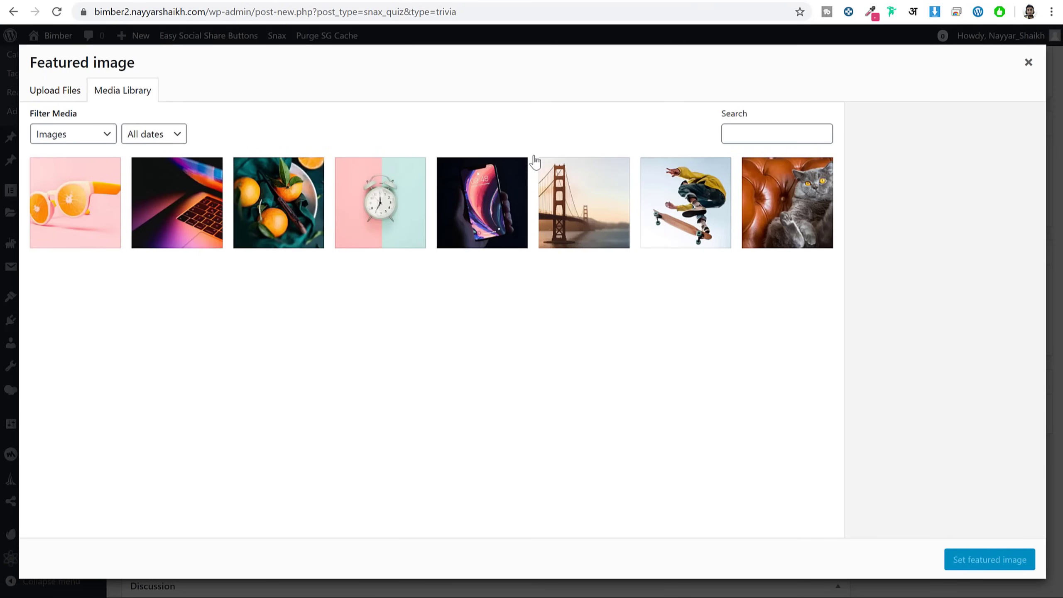
pyautogui.click(97, 213)
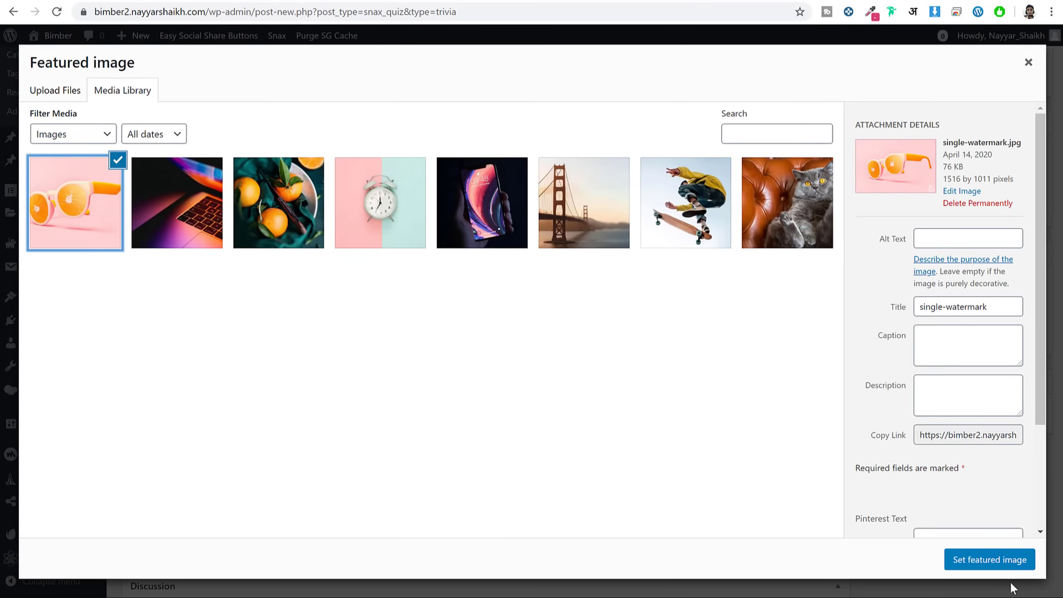
pyautogui.click(1004, 560)
pyautogui.scroll(10, 896, 306)
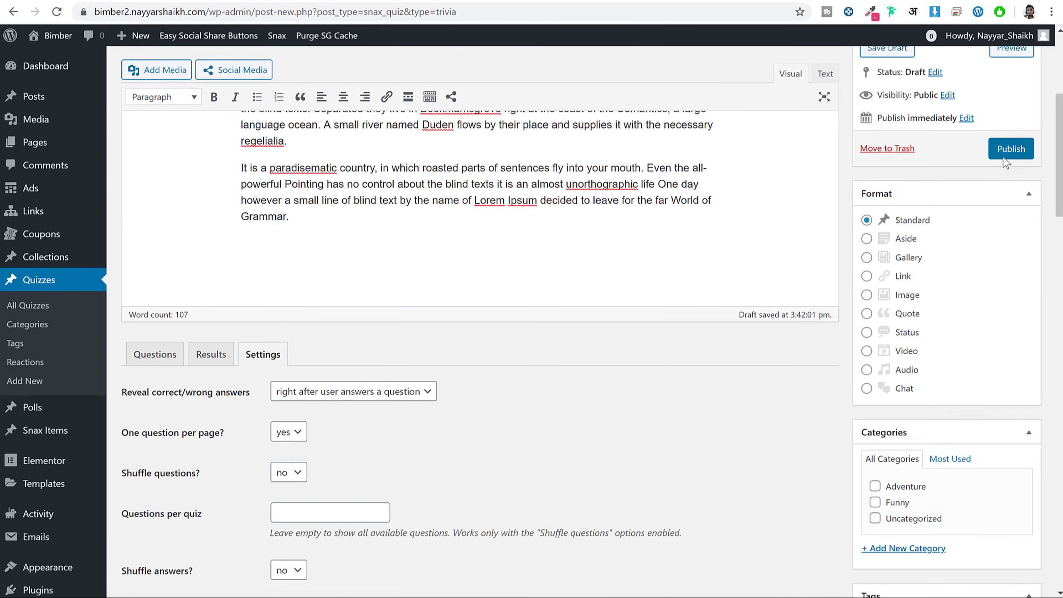
pyautogui.click(1008, 150)
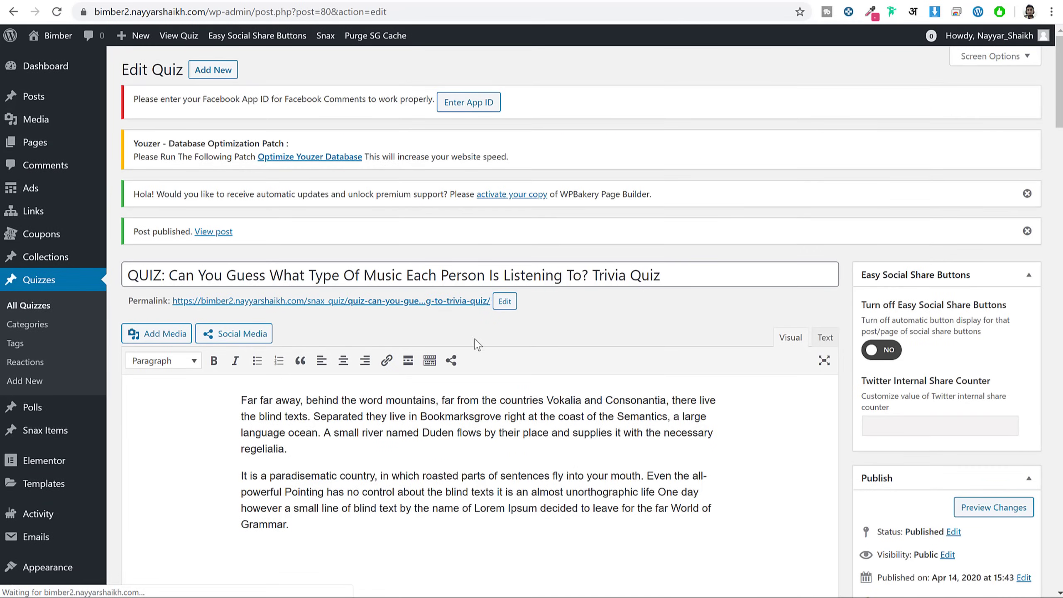
# Step: Copy the quiz's permalink and view the published quiz page
pyautogui.rightClick(435, 302)
pyautogui.click(502, 403)
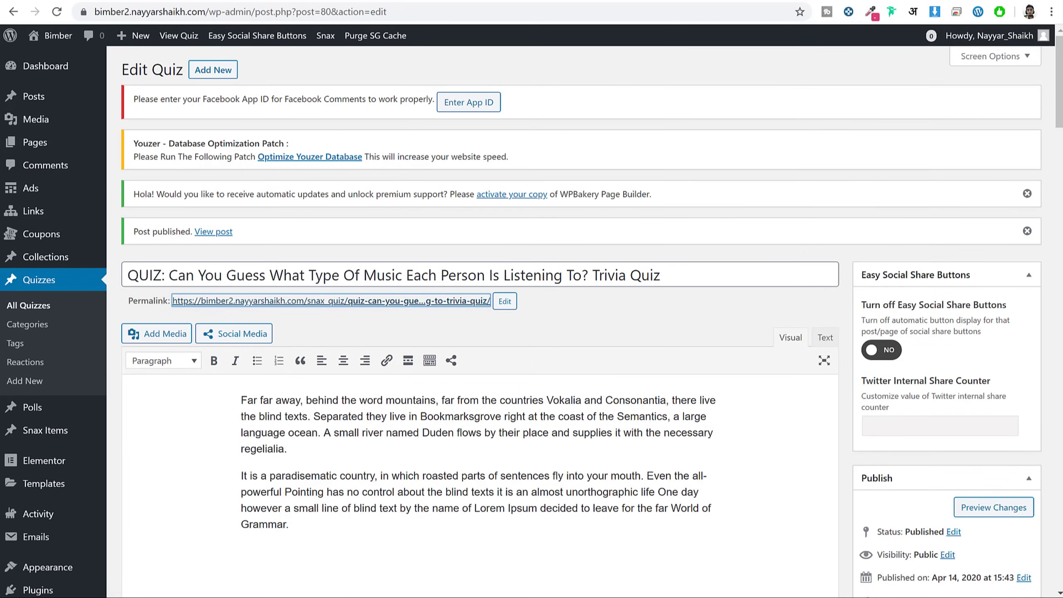
pyautogui.click(524, 1)
pyautogui.scroll(-7, 851, 256)
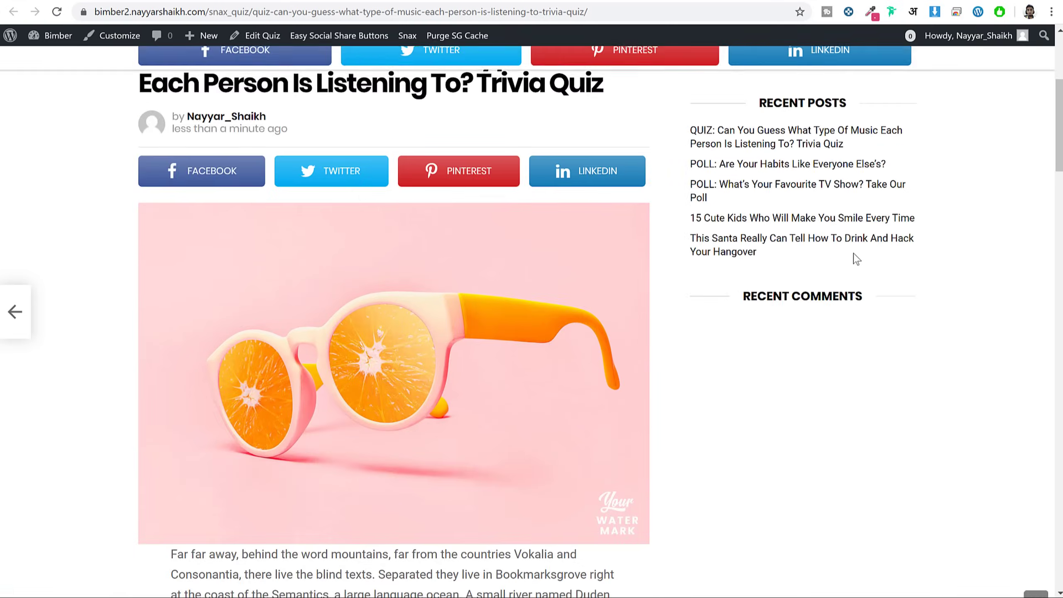
pyautogui.scroll(-5, 628, 257)
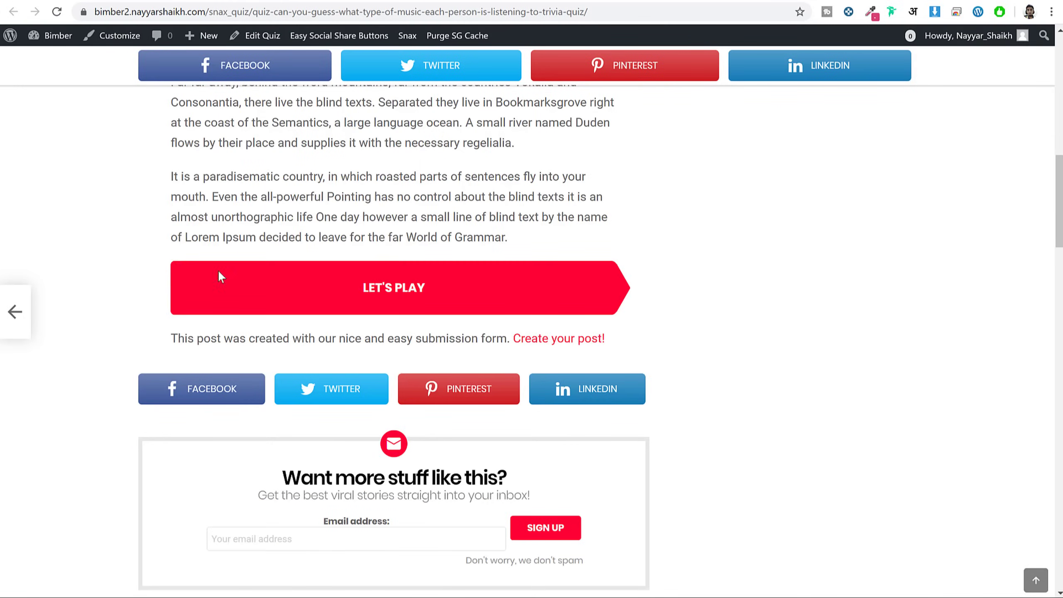
# Step: Start the quiz, answer Yes to question 1, and continue to question 2
pyautogui.click(448, 299)
pyautogui.scroll(-5, 733, 249)
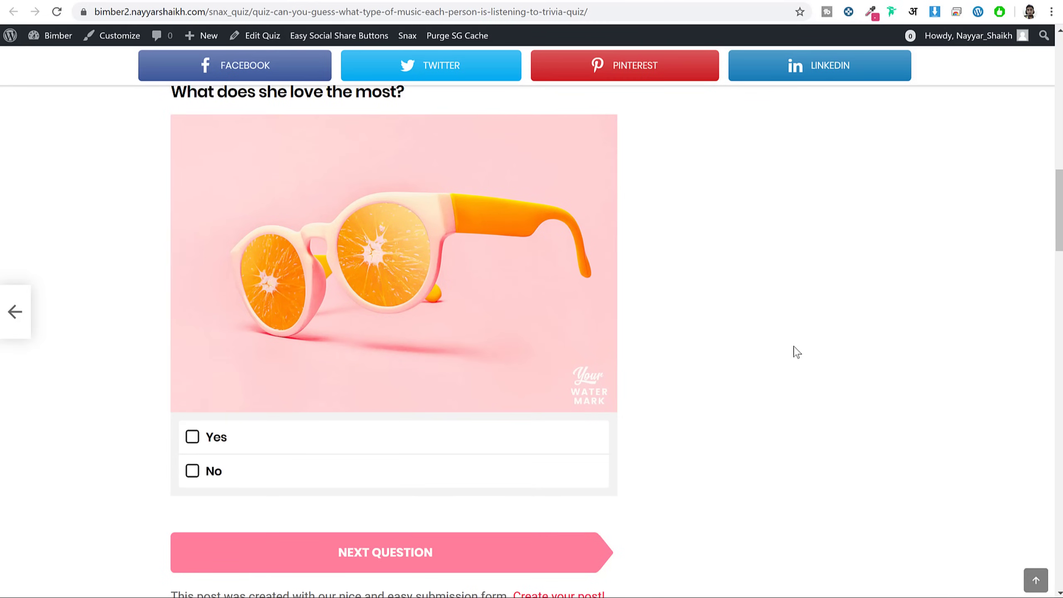
pyautogui.click(304, 435)
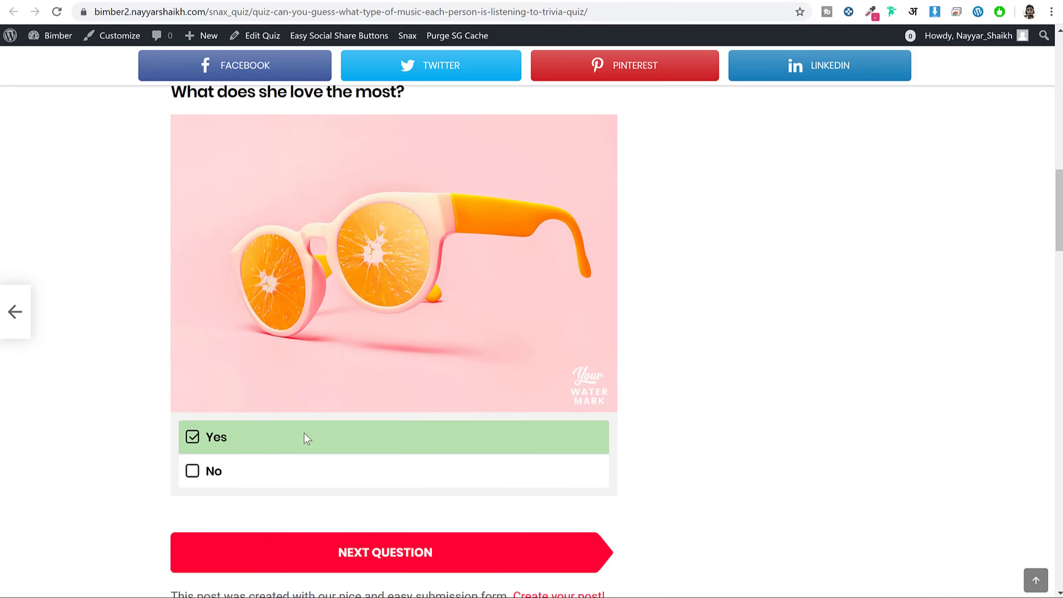
pyautogui.scroll(-1, 858, 338)
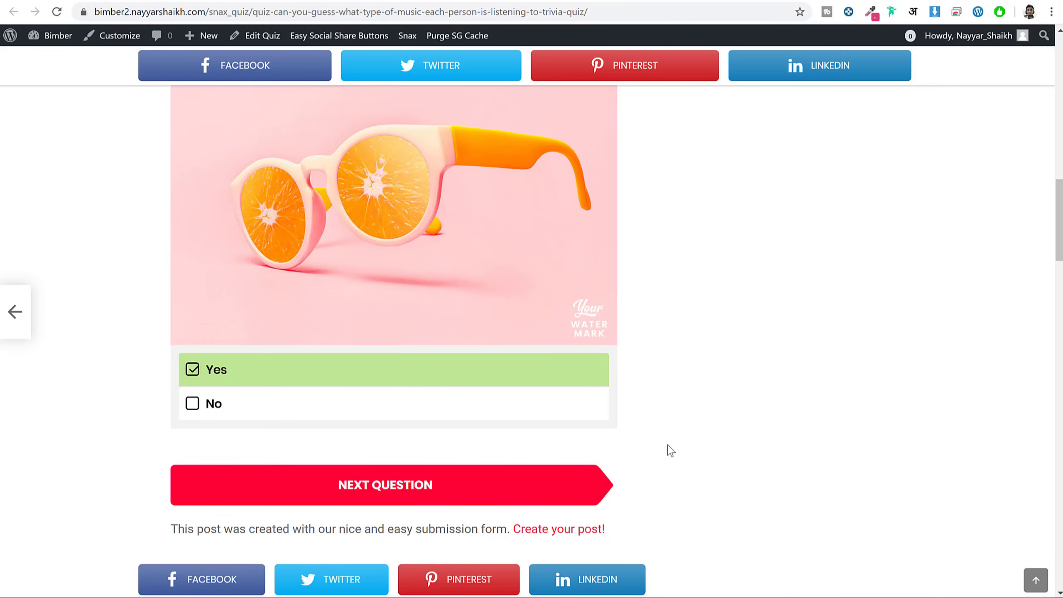
pyautogui.scroll(-7, 653, 404)
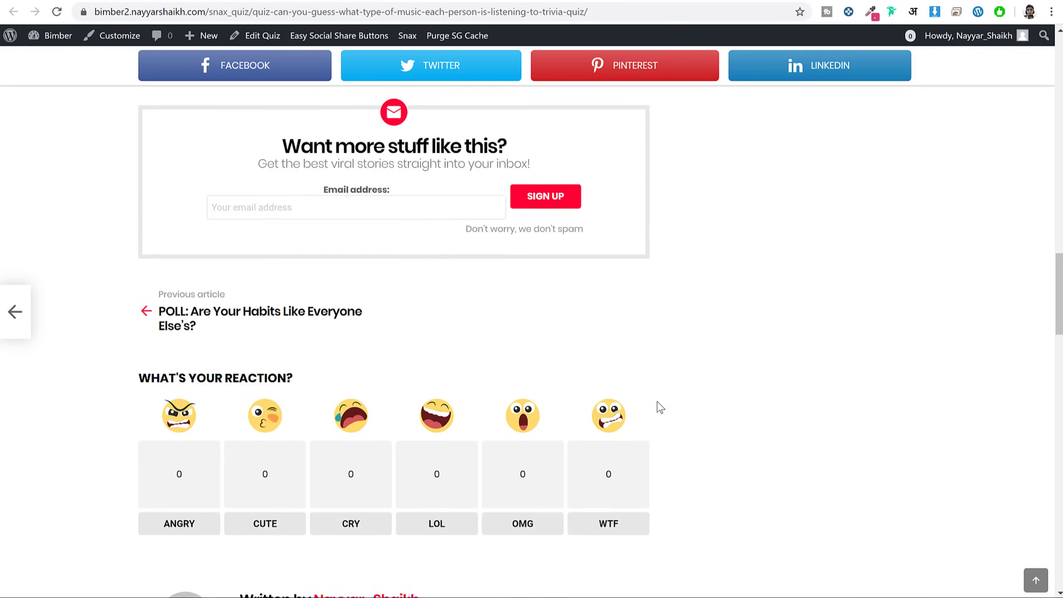
pyautogui.scroll(3, 659, 402)
pyautogui.scroll(3, 666, 412)
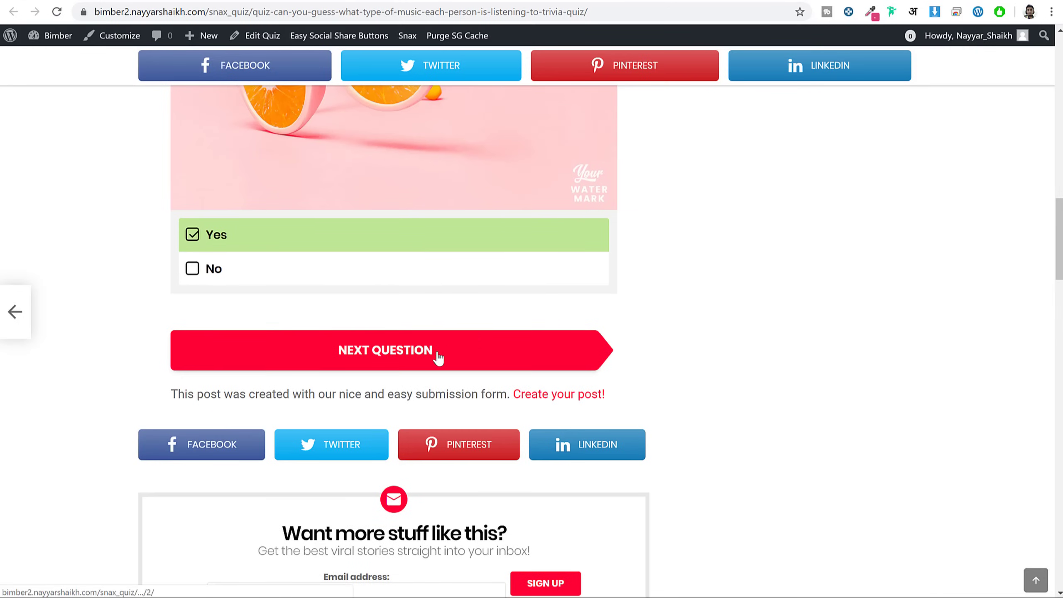
pyautogui.click(425, 358)
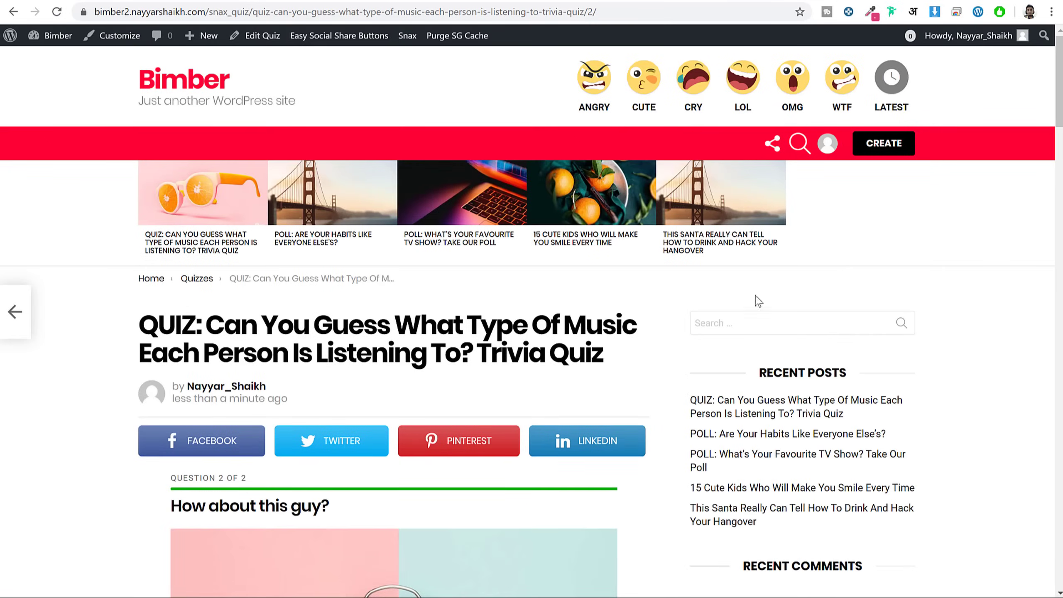
# Step: Answer Yes to question 2 and check the 1 out of 2 score
pyautogui.scroll(-5, 735, 194)
pyautogui.scroll(-7, 636, 243)
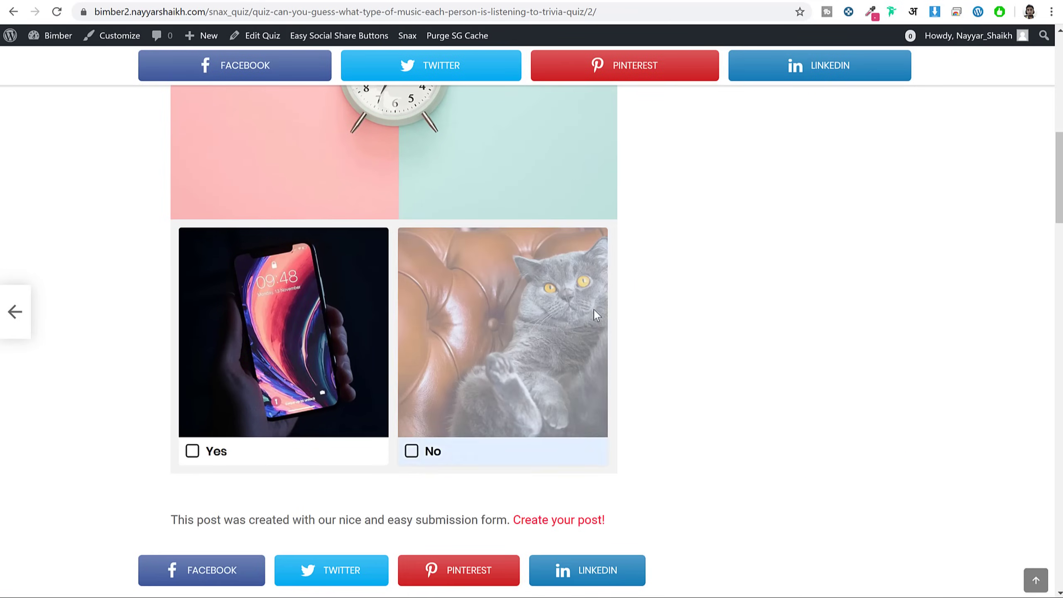
pyautogui.click(594, 297)
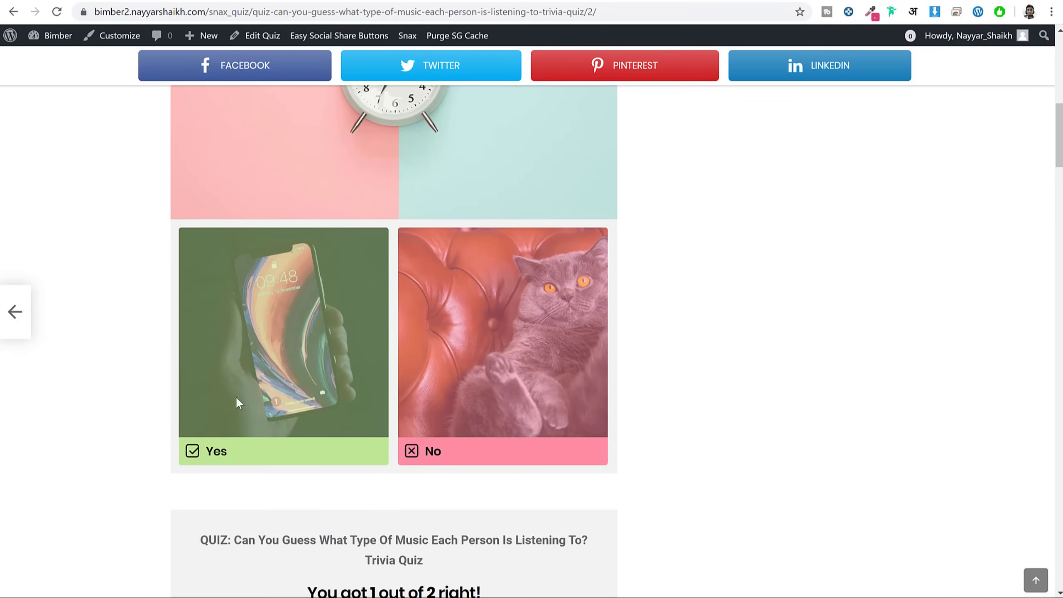
pyautogui.scroll(-5, 790, 491)
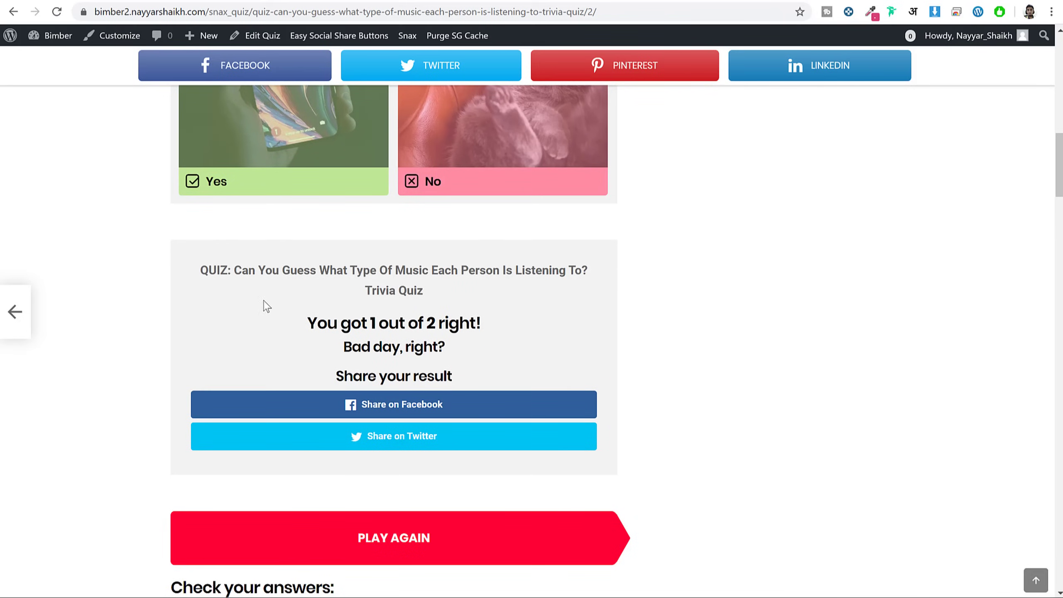
pyautogui.moveTo(304, 320); pyautogui.dragTo(483, 354)
pyautogui.click(483, 355)
pyautogui.scroll(-6, 759, 352)
# Step: Restart the quiz with Play Again, then return to the admin Dashboard
pyautogui.click(607, 216)
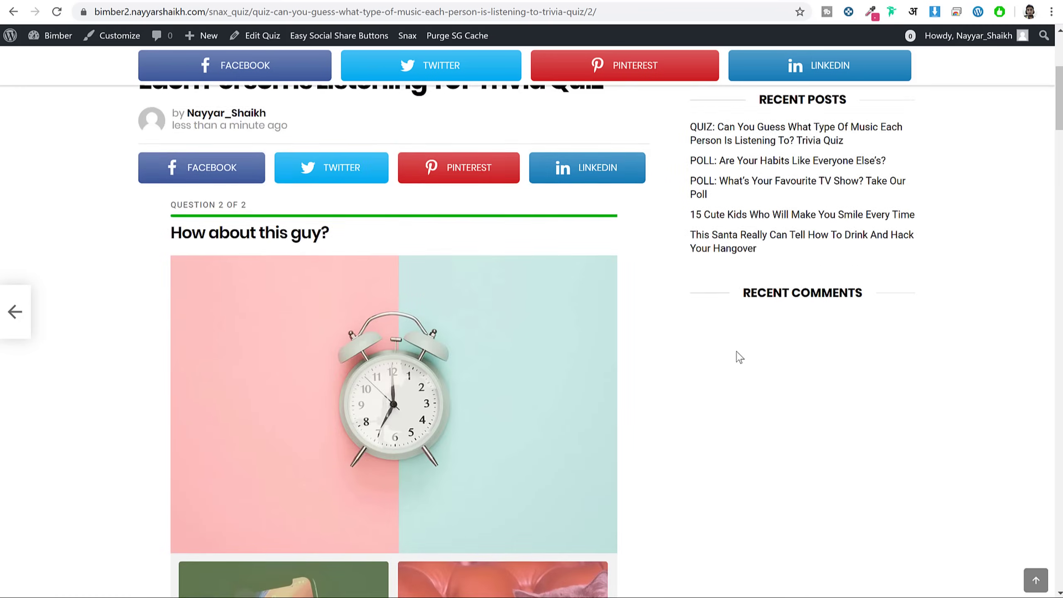
pyautogui.scroll(5, 739, 357)
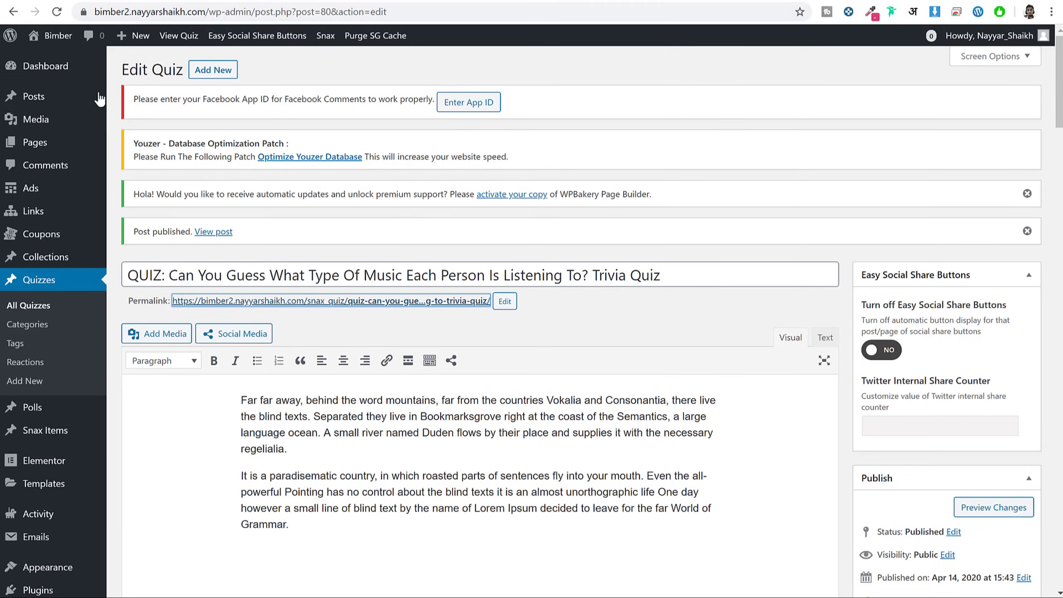
pyautogui.click(44, 67)
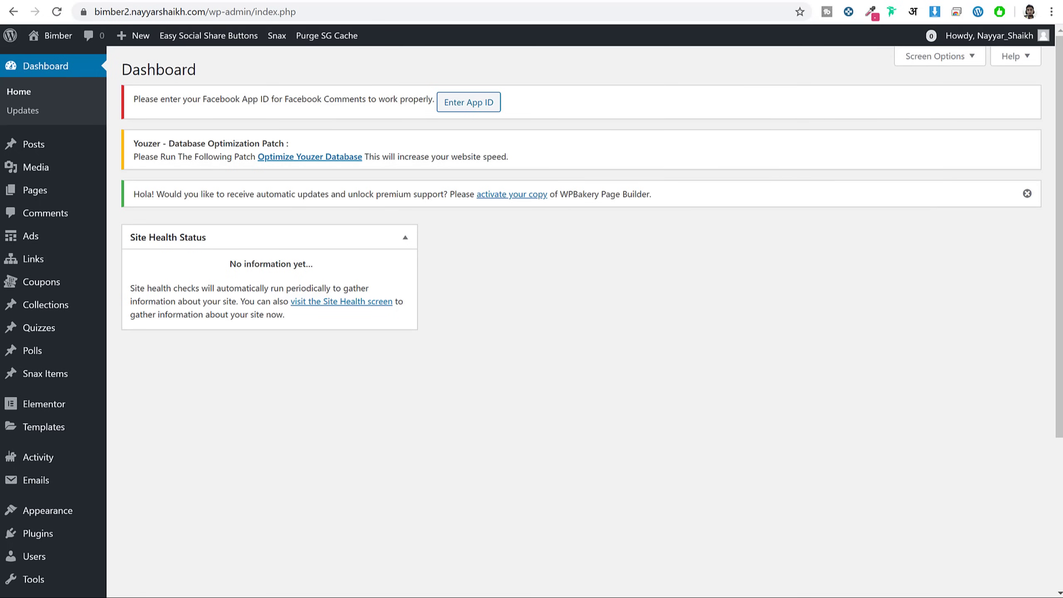
# Step: View the site's front page, then go to Appearance > Menus, which lists no menus yet
pyautogui.click(58, 35)
pyautogui.scroll(-8, 781, 257)
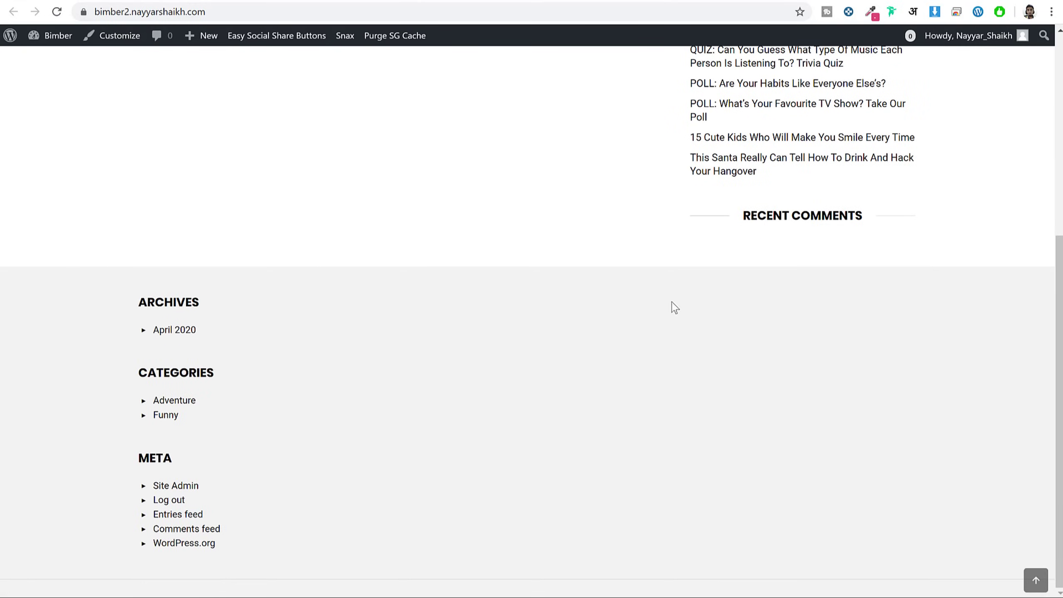
pyautogui.scroll(8, 672, 306)
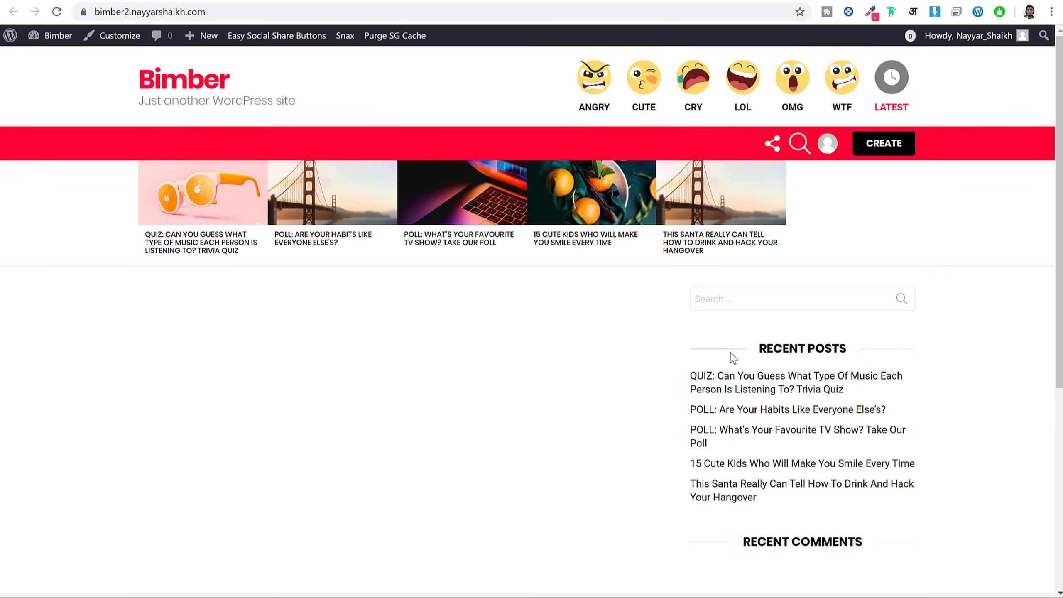
pyautogui.scroll(-8, 731, 356)
pyautogui.scroll(8, 636, 304)
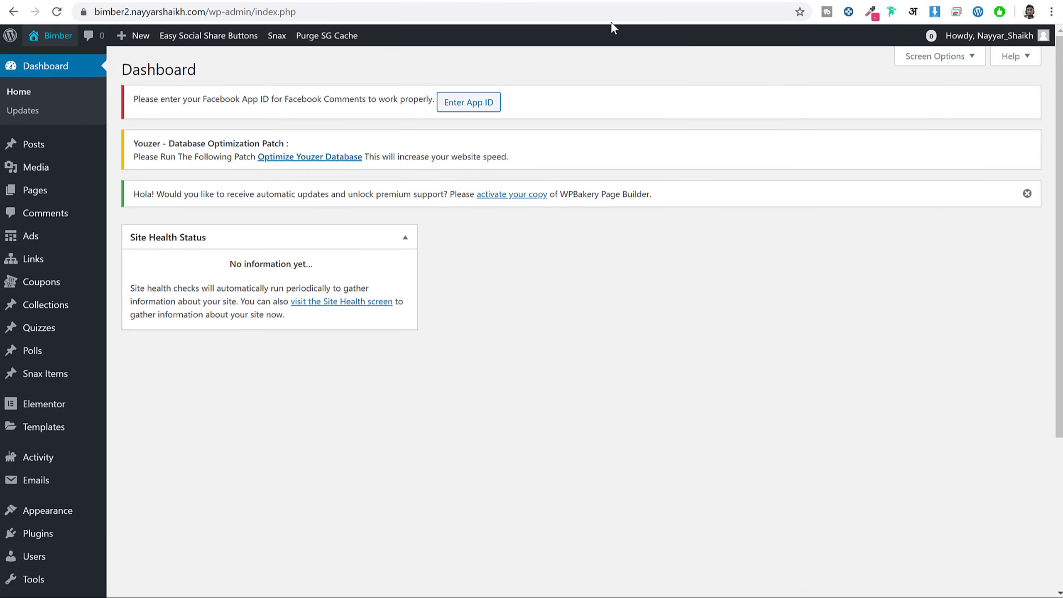
pyautogui.click(59, 35)
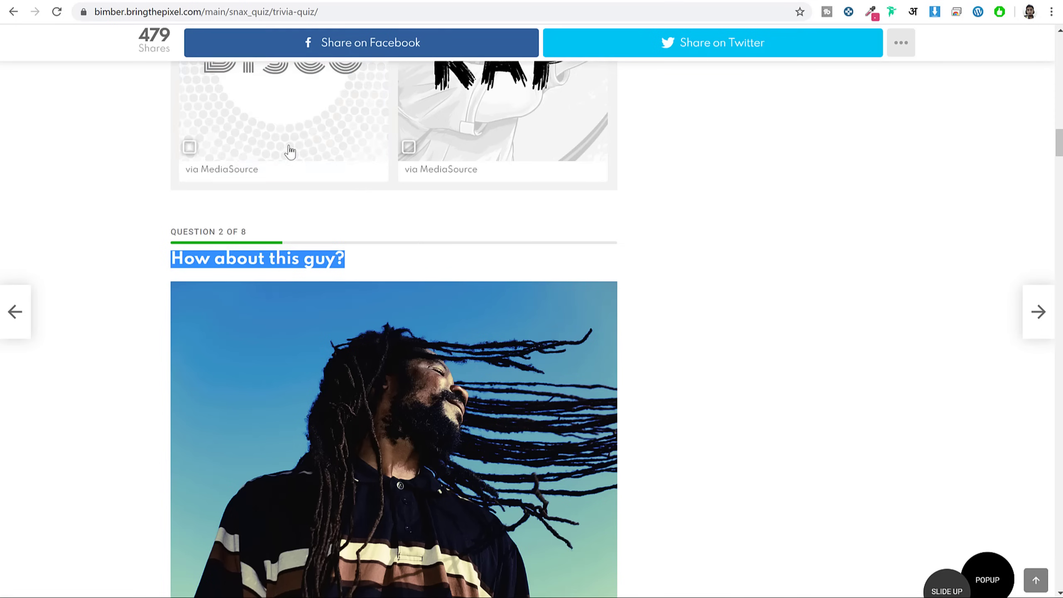
pyautogui.scroll(15, 431, 410)
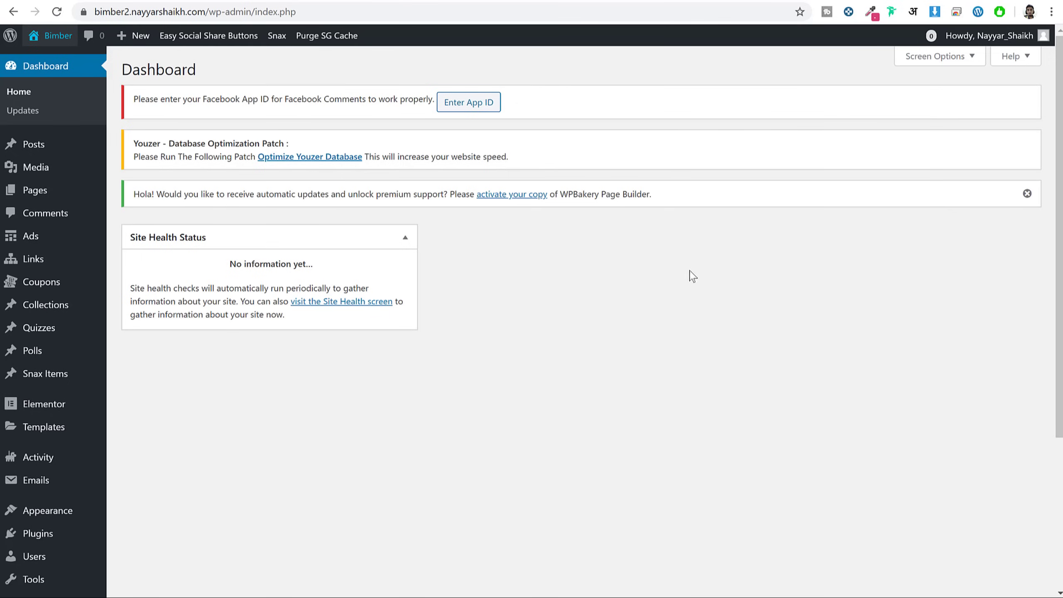
pyautogui.scroll(-5, 218, 340)
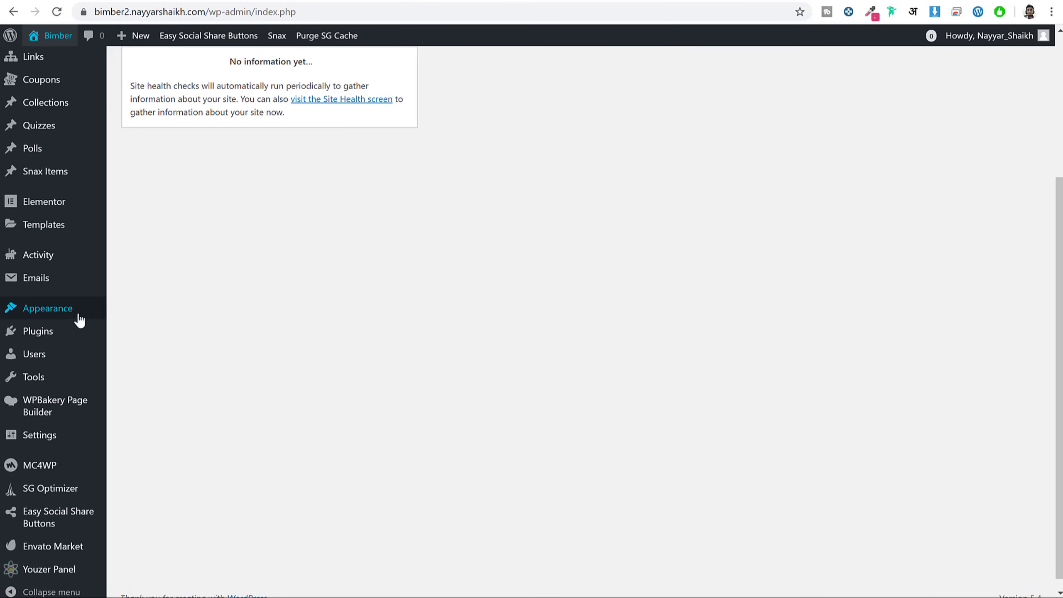
pyautogui.moveTo(71, 312)
pyautogui.click(129, 367)
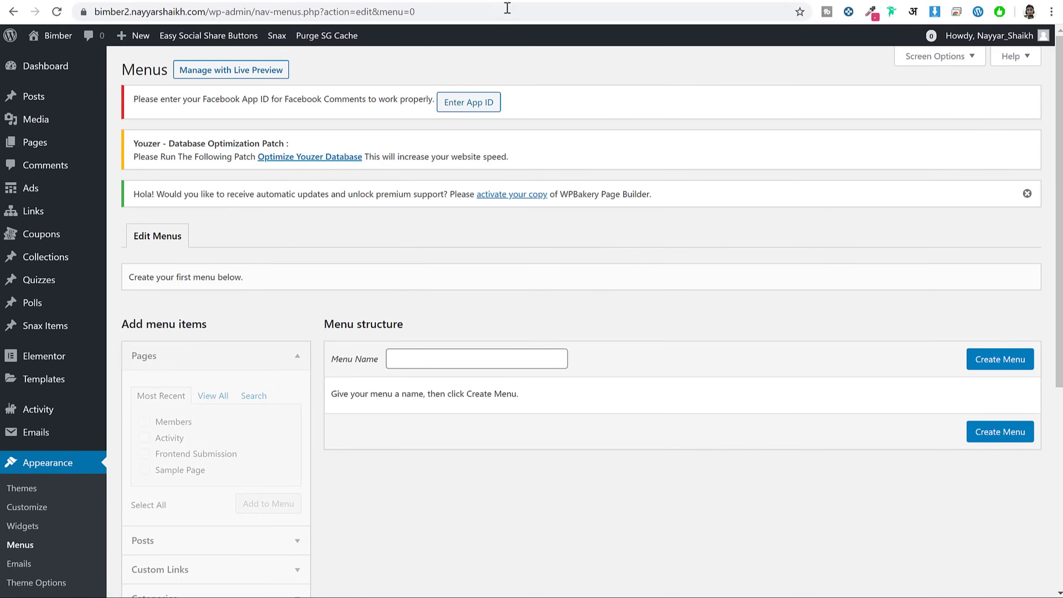
# Step: Check the Menus section in the live Customizer
pyautogui.click(540, 0)
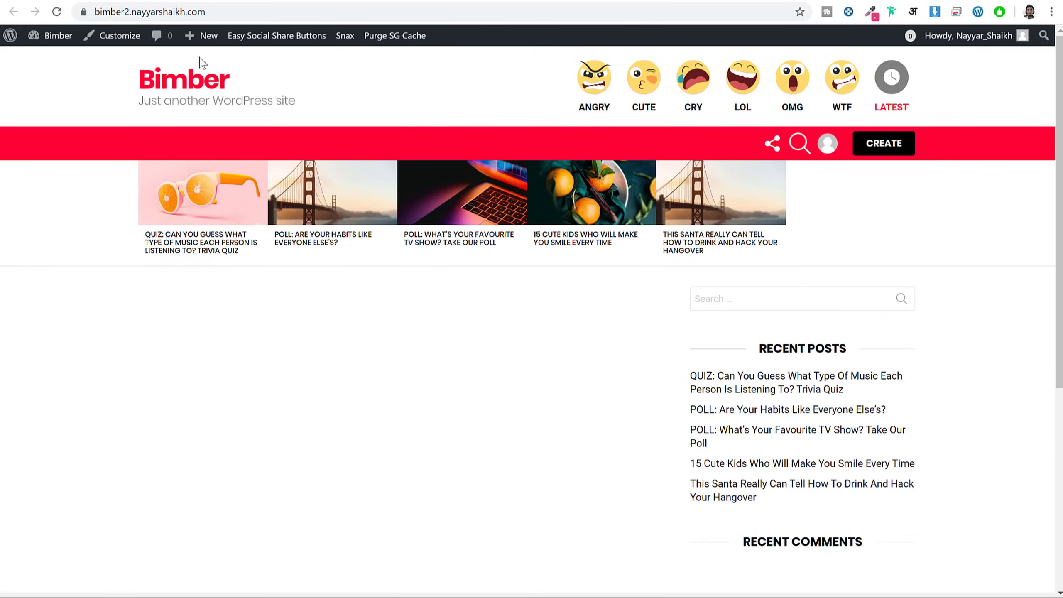
pyautogui.click(104, 36)
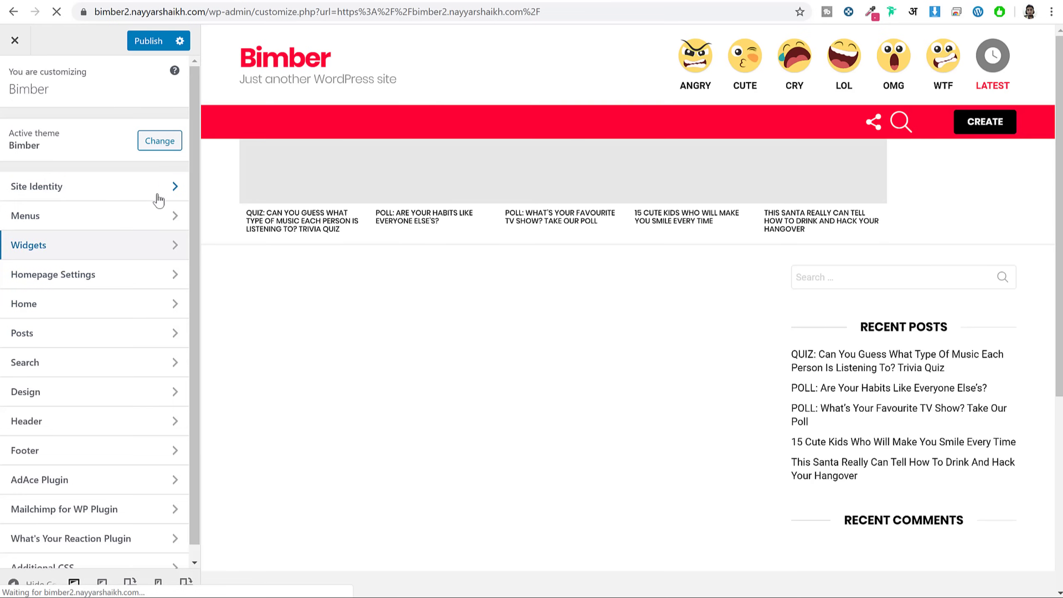
pyautogui.scroll(-1, 157, 277)
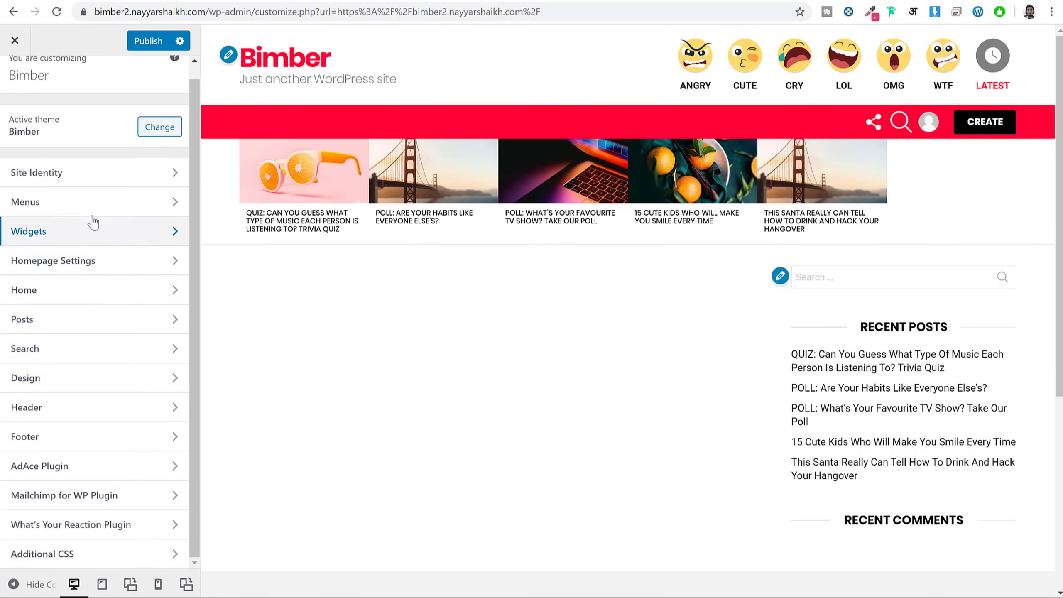
pyautogui.click(92, 203)
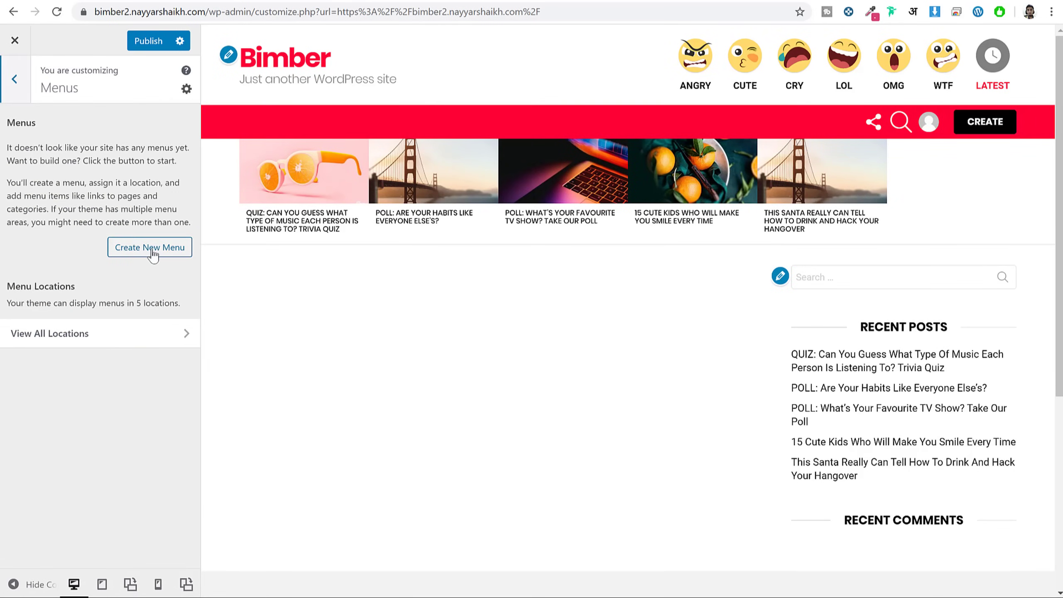
# Step: Back on Appearance > Menus, create a menu named 'Main Menu'
pyautogui.click(417, 1)
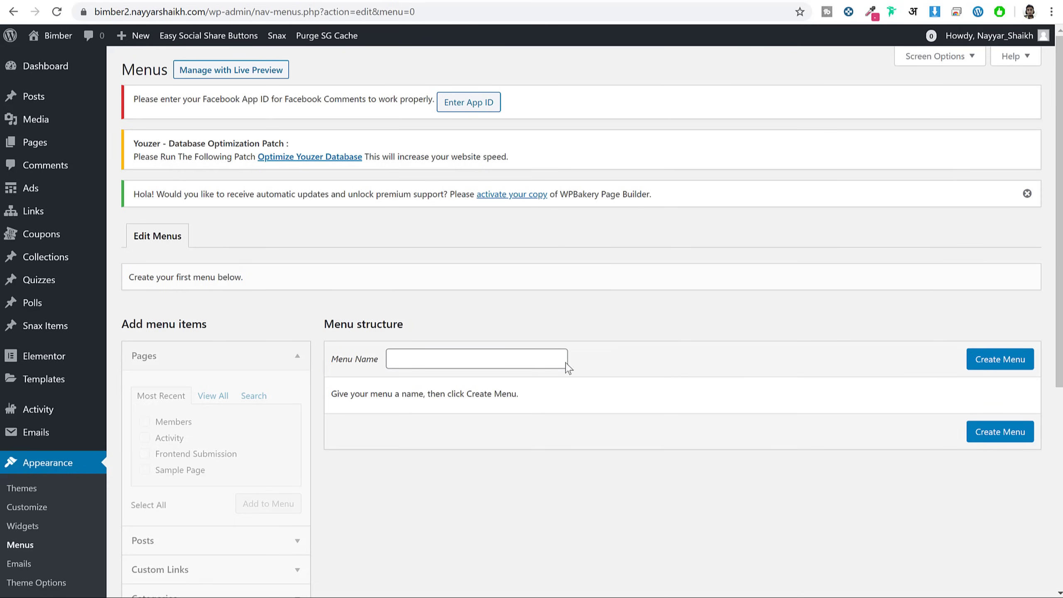
pyautogui.scroll(-3, 607, 377)
pyautogui.scroll(3, 615, 355)
pyautogui.scroll(-3, 622, 321)
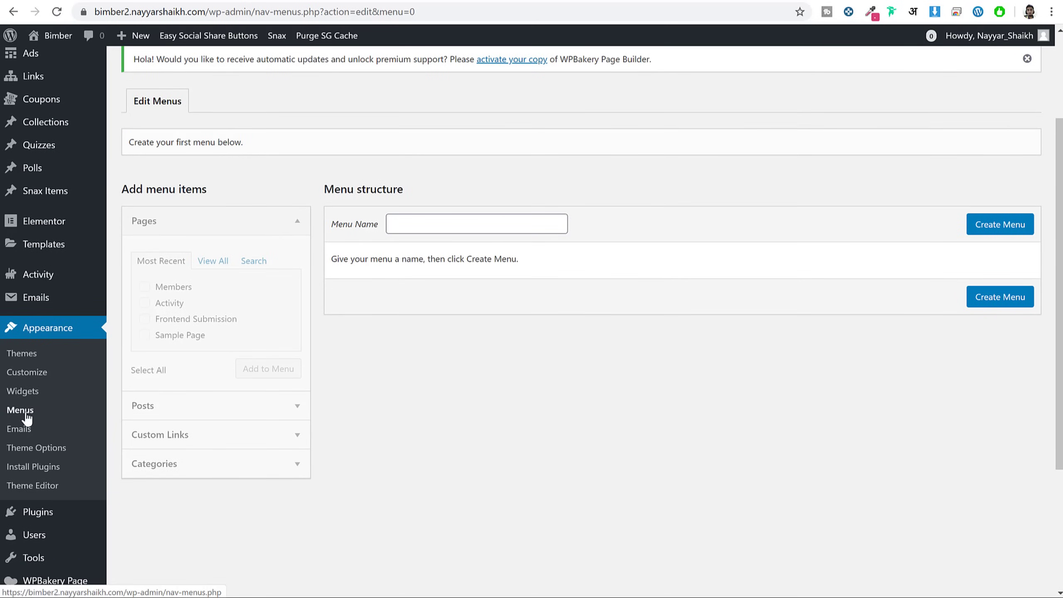
pyautogui.click(433, 217)
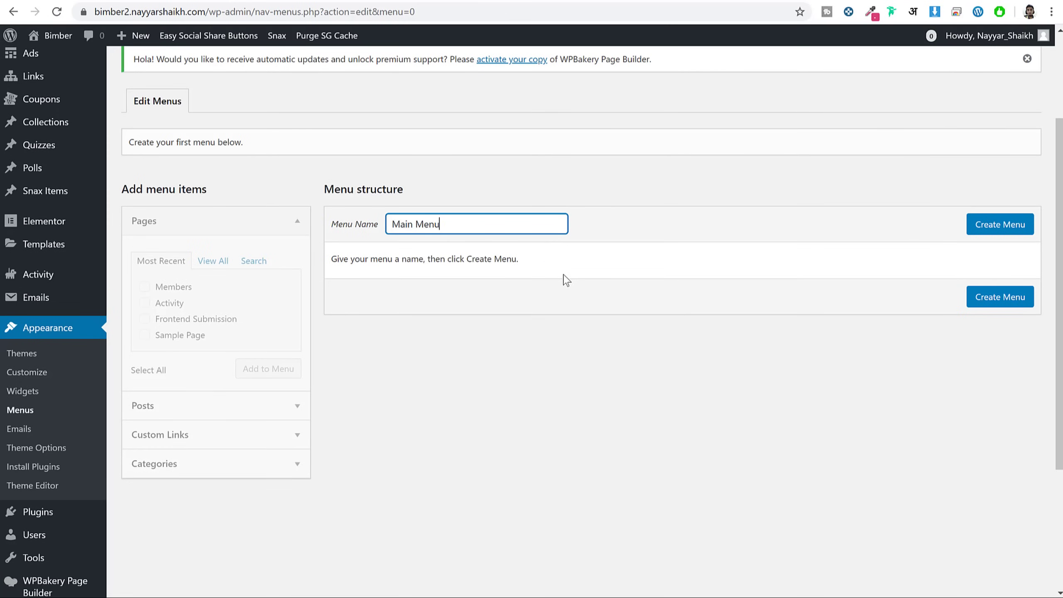
pyautogui.click(1003, 225)
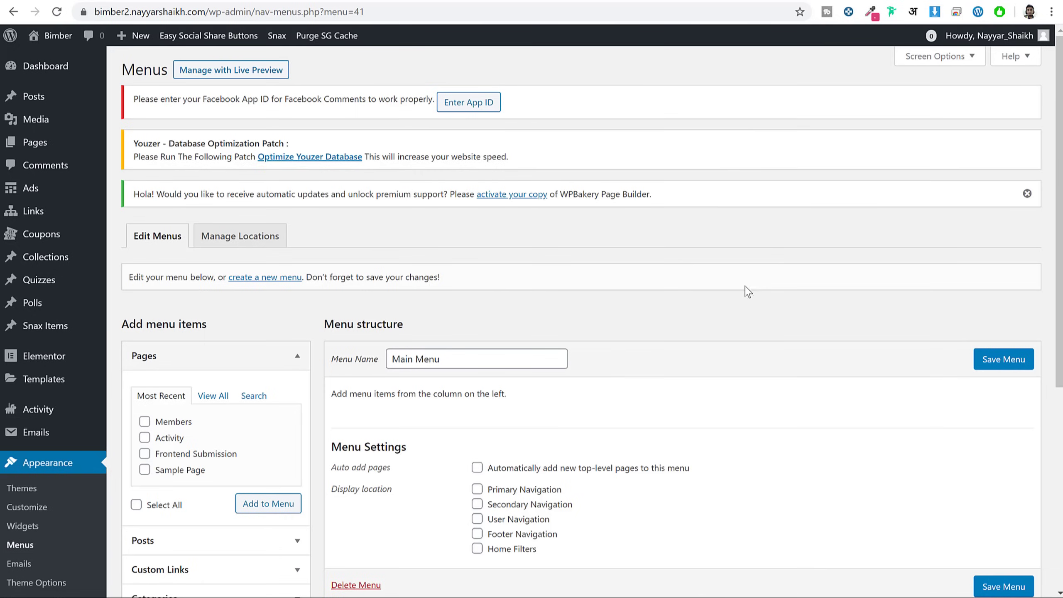
# Step: Set Main Menu to Primary Navigation and add Home, Frontend Submission, Funny and Adventure
pyautogui.scroll(-5, 754, 301)
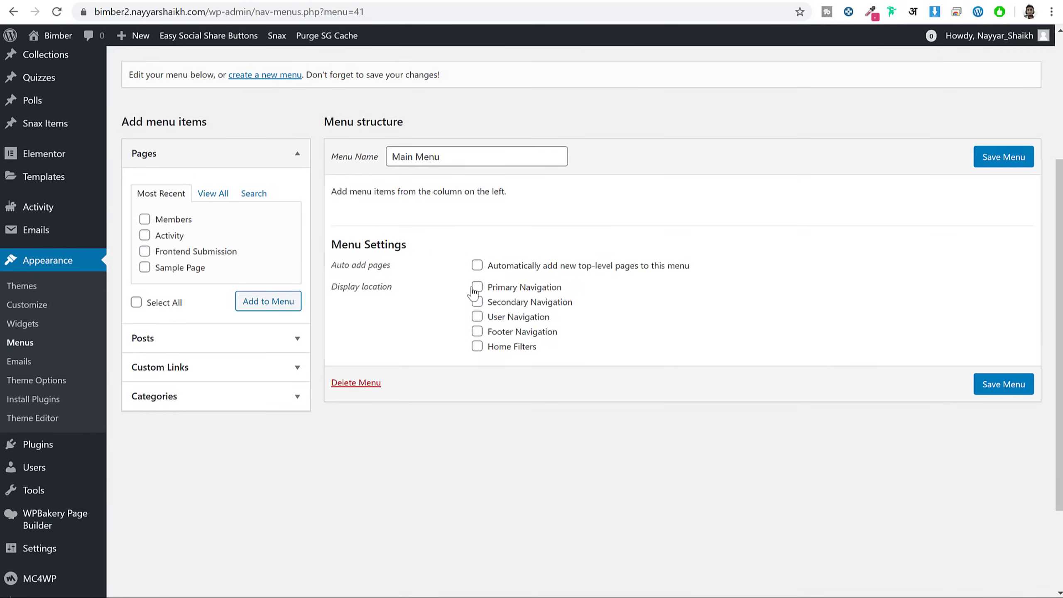
pyautogui.click(476, 288)
pyautogui.moveTo(561, 289); pyautogui.dragTo(488, 292)
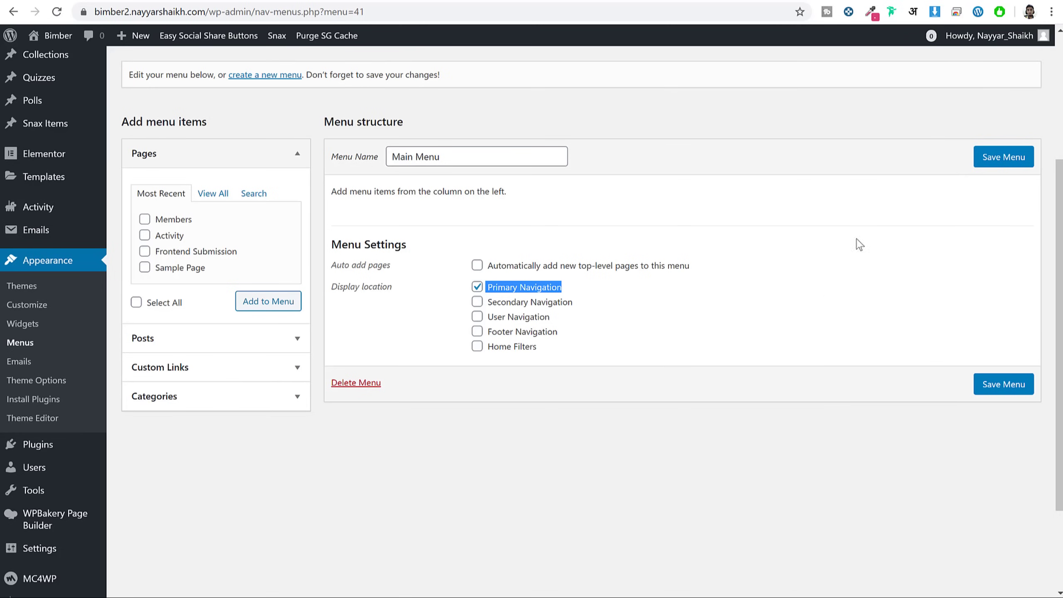
pyautogui.click(213, 193)
pyautogui.click(162, 220)
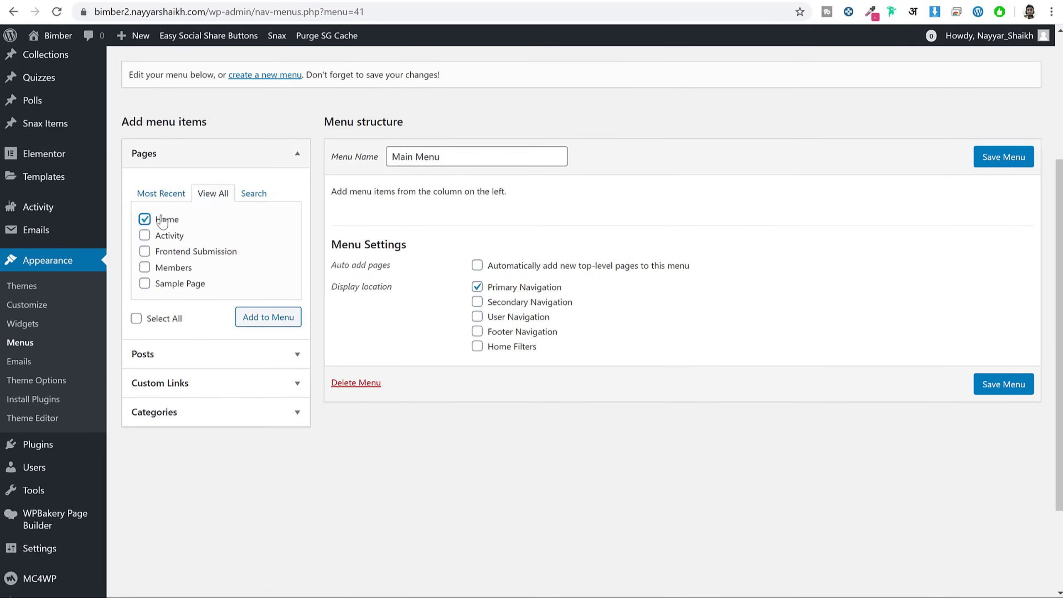
pyautogui.click(164, 251)
pyautogui.click(211, 413)
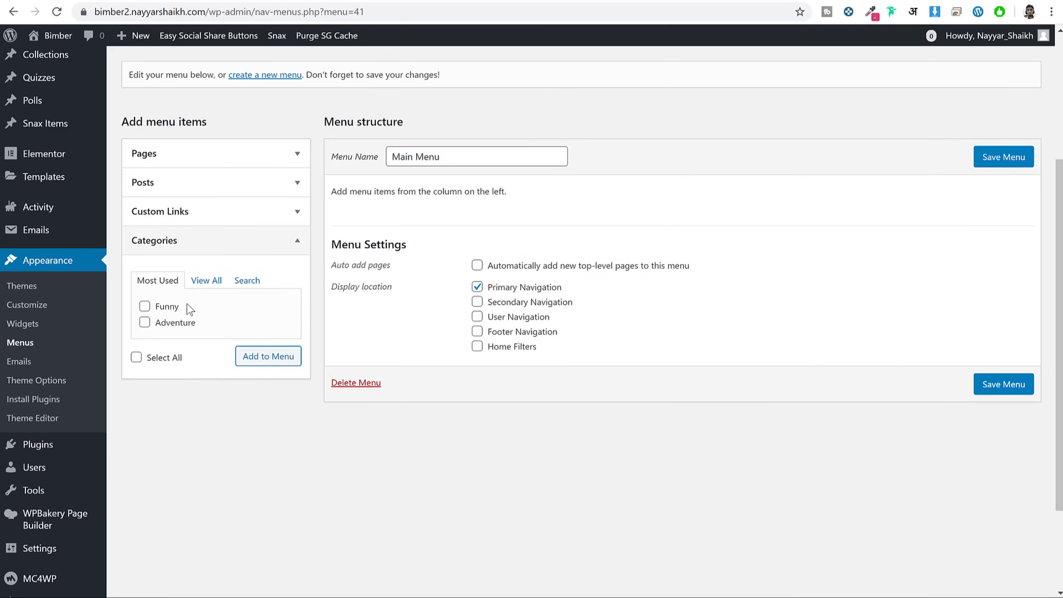
pyautogui.click(172, 307)
pyautogui.click(173, 323)
pyautogui.click(275, 361)
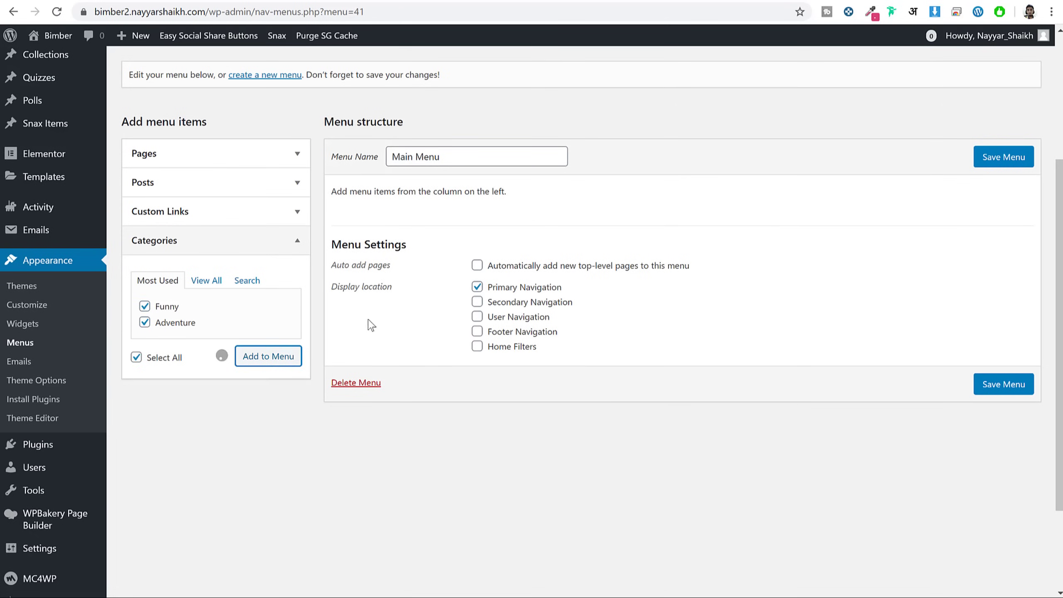
# Step: Add the Home page to Main Menu again and save the menu
pyautogui.click(209, 165)
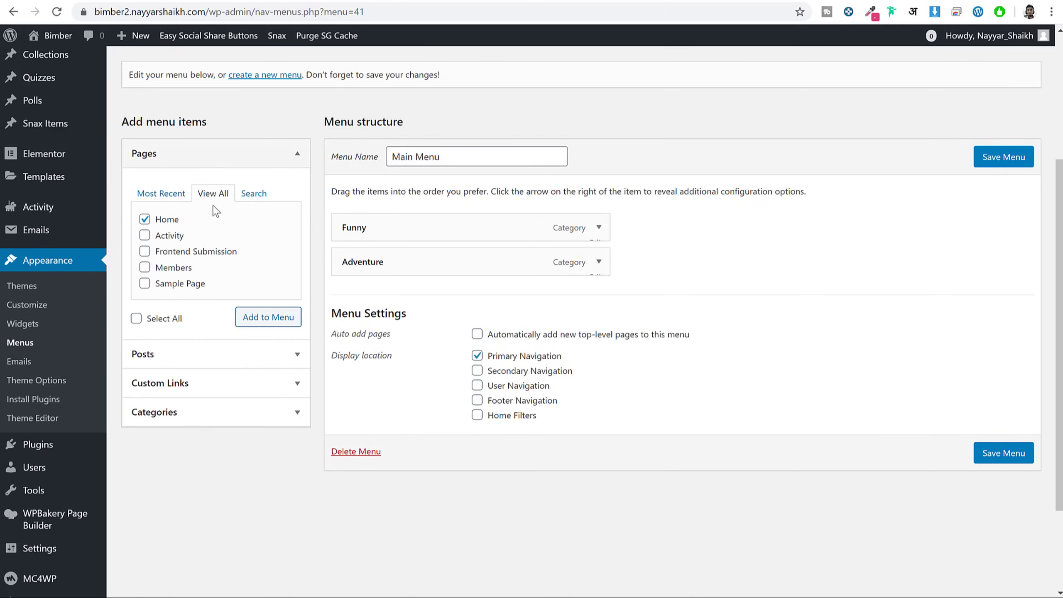
pyautogui.click(268, 316)
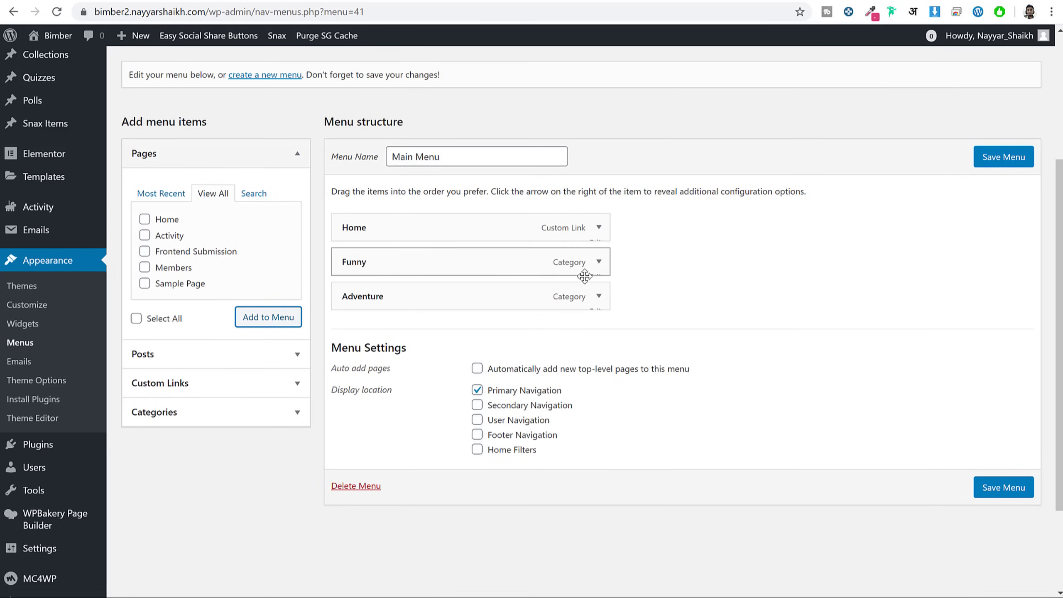
pyautogui.click(1000, 165)
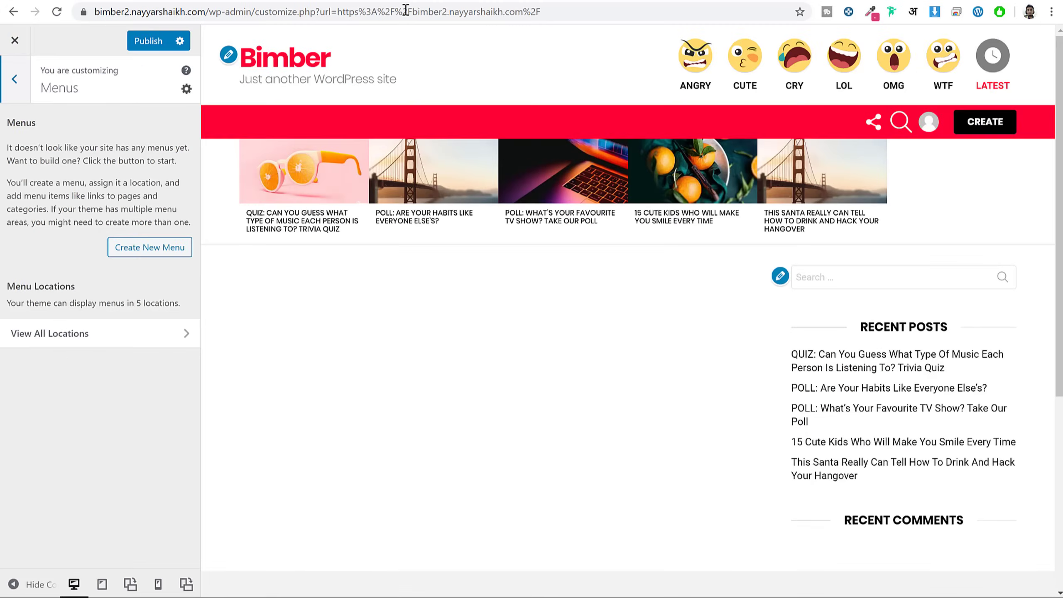
# Step: Exit the Customizer to view the Home, Funny, Adventure header, then switch to the Bimber demo quiz
pyautogui.click(15, 41)
pyautogui.click(602, 101)
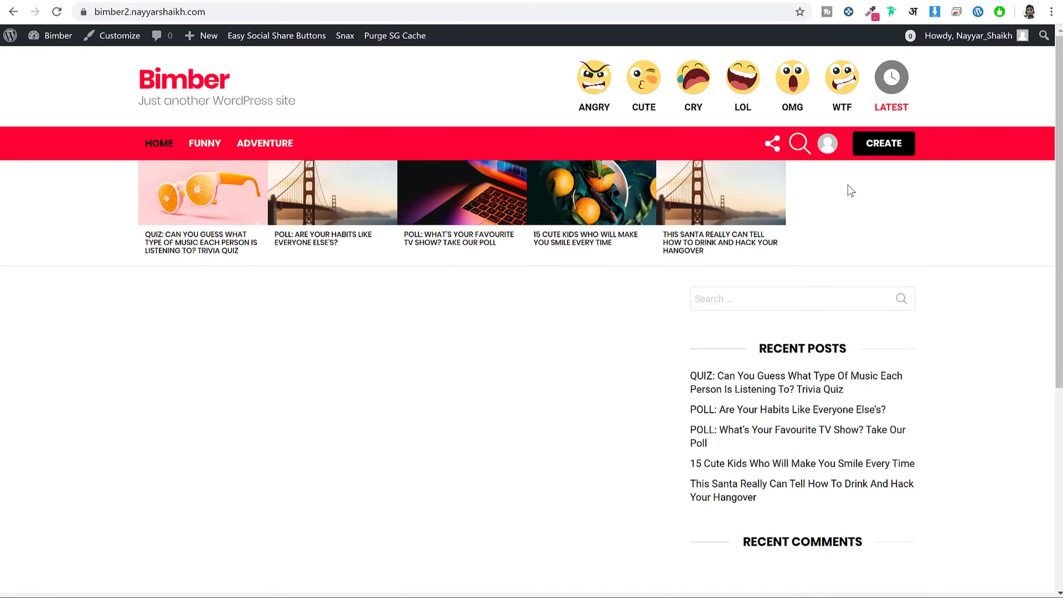
pyautogui.click(244, 1)
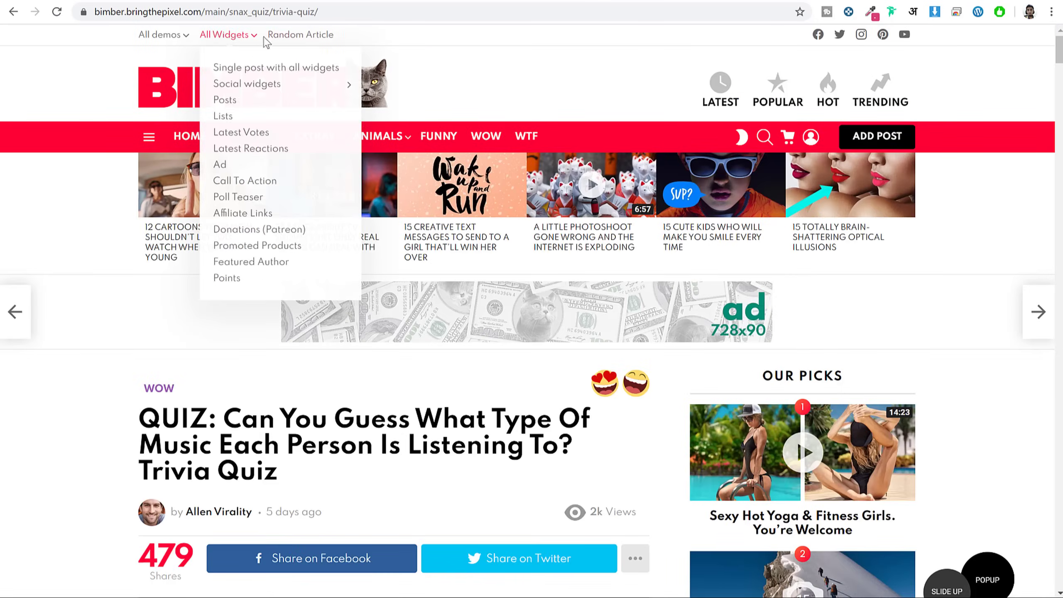
pyautogui.moveTo(242, 38)
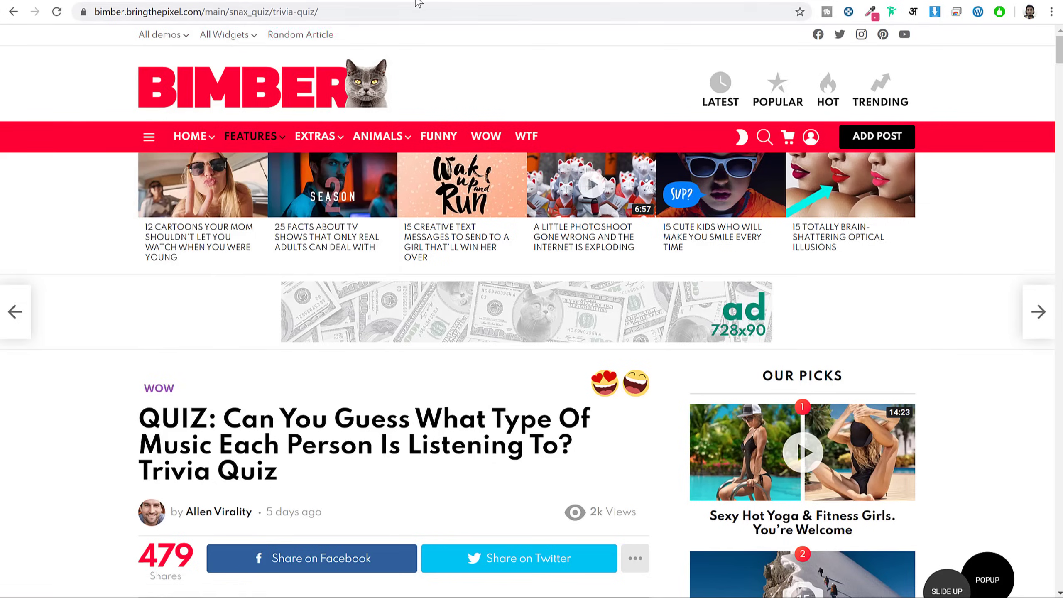
# Step: Create a new menu named Top Menu
pyautogui.click(419, 1)
pyautogui.scroll(-1, 665, 381)
pyautogui.scroll(-3, 666, 381)
pyautogui.scroll(3, 309, 247)
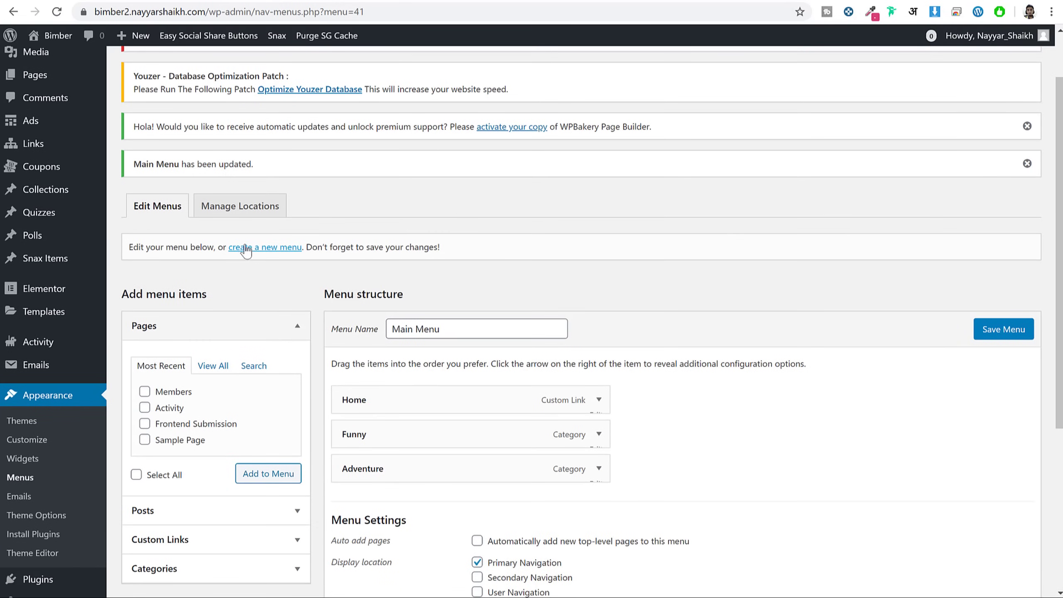
pyautogui.click(251, 248)
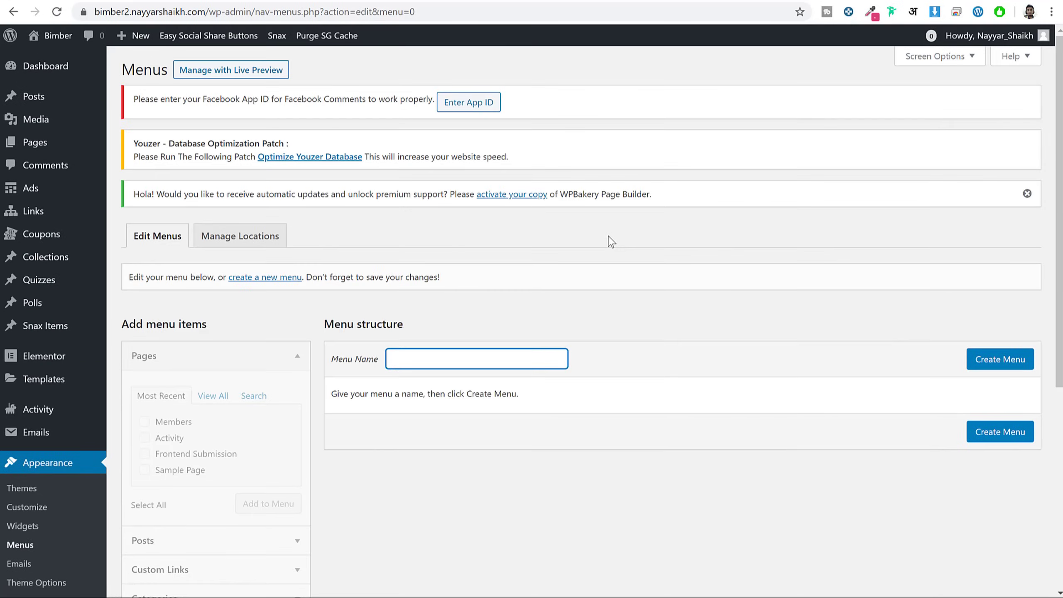
pyautogui.scroll(-3, 560, 263)
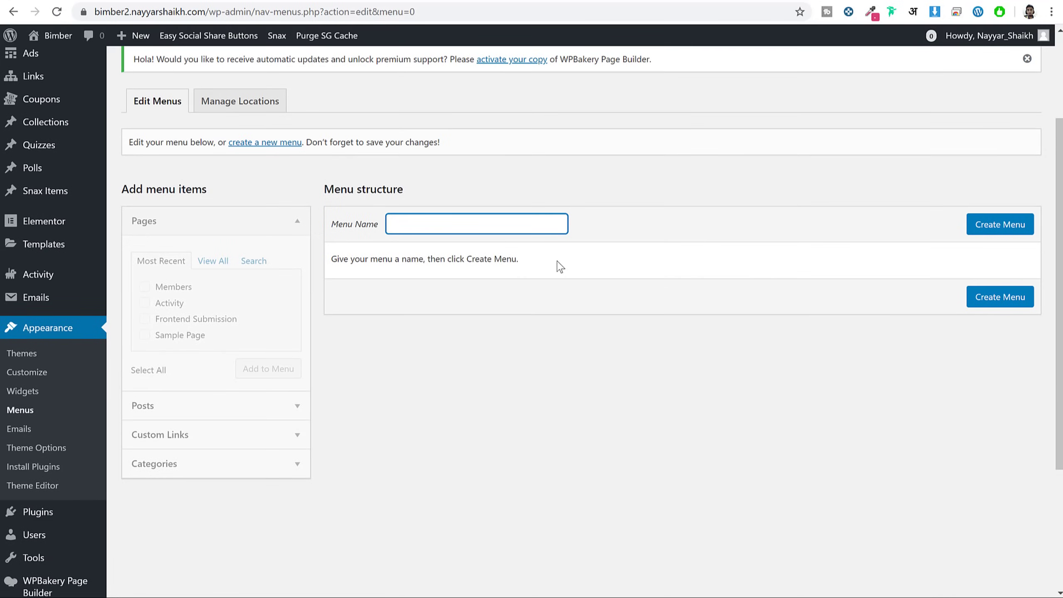
pyautogui.write('Top Menu')
pyautogui.click(1000, 224)
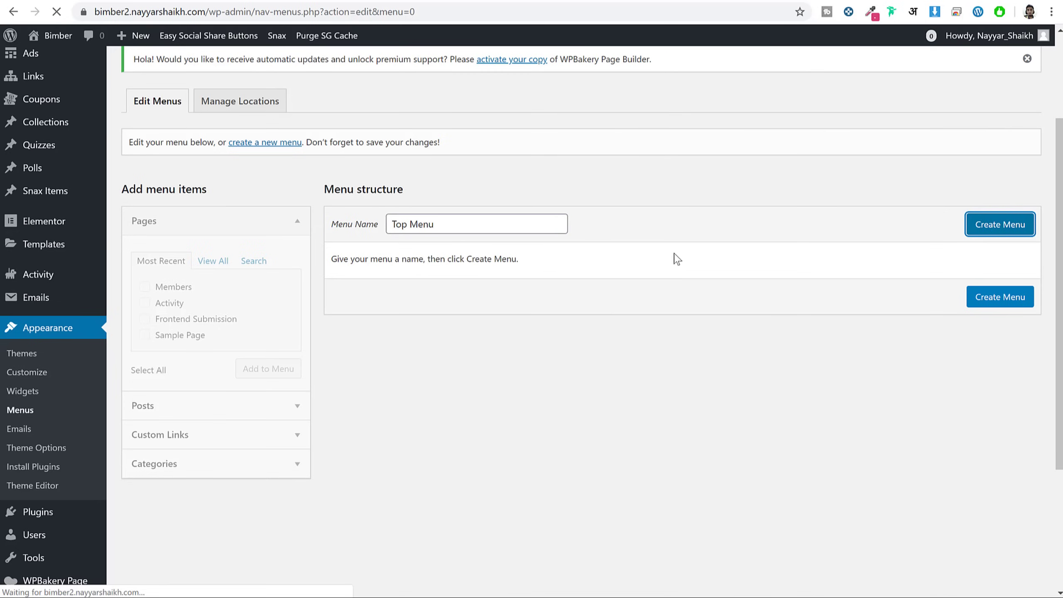
# Step: Add the Activity, Frontend Submission and Members pages to Top Menu
pyautogui.scroll(-3, 604, 270)
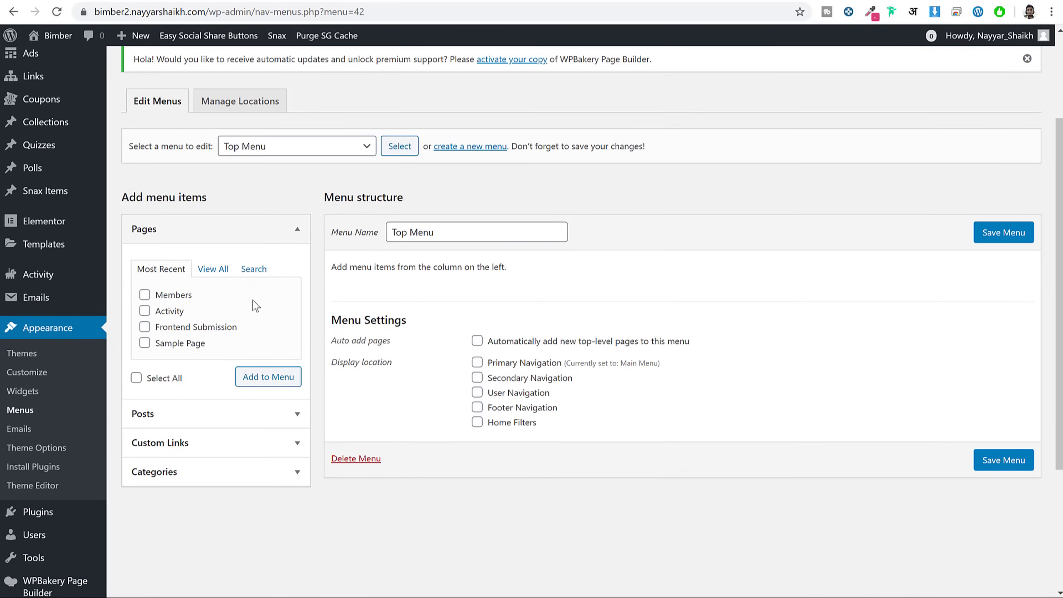
pyautogui.click(213, 270)
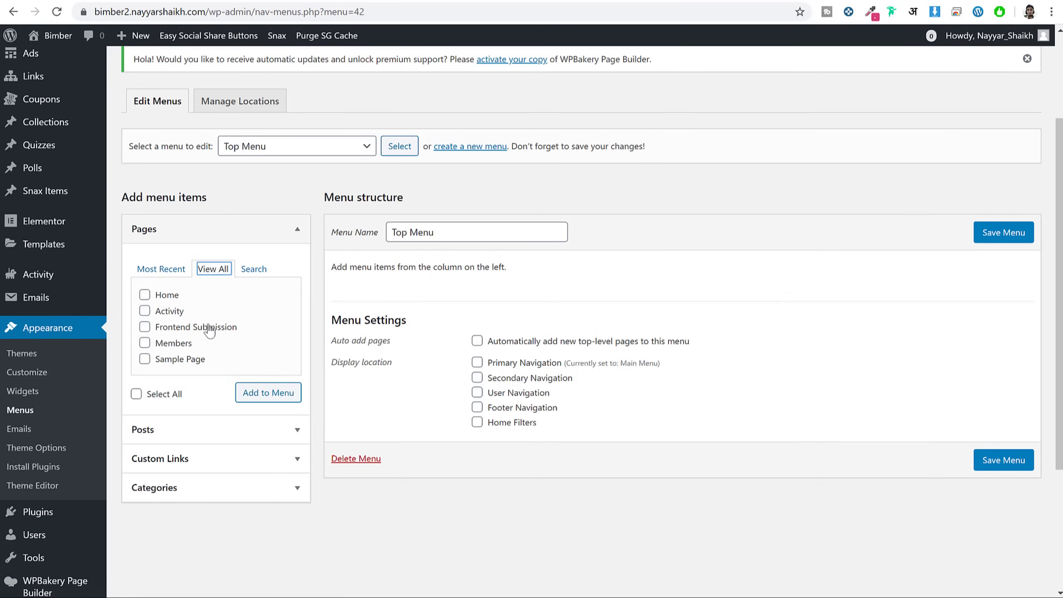
pyautogui.click(210, 328)
pyautogui.click(168, 311)
pyautogui.click(164, 342)
pyautogui.click(262, 407)
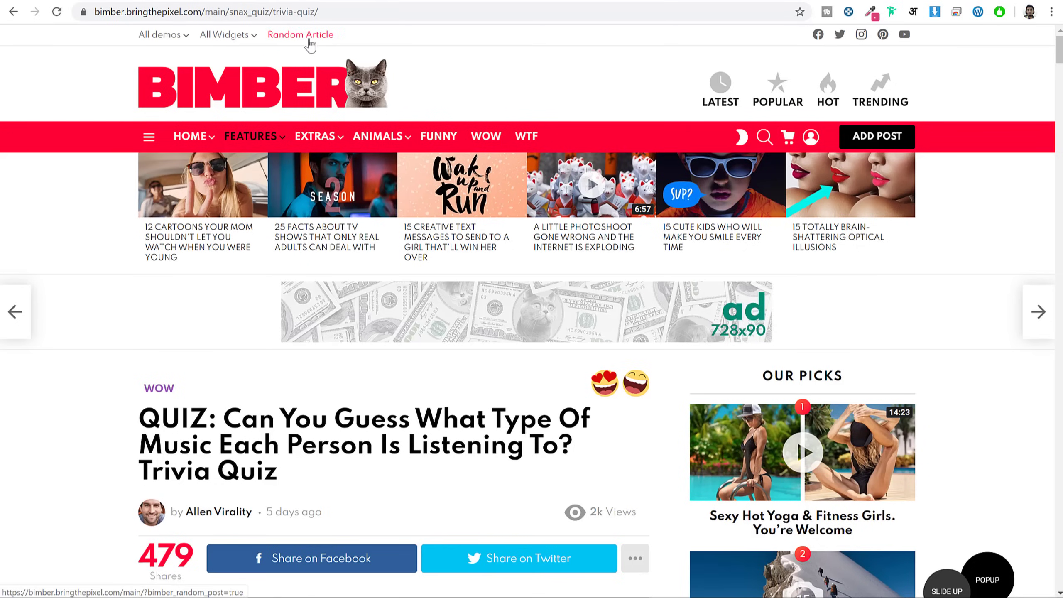
# Step: Try the Random Article link on the Bimber demo site
pyautogui.click(309, 40)
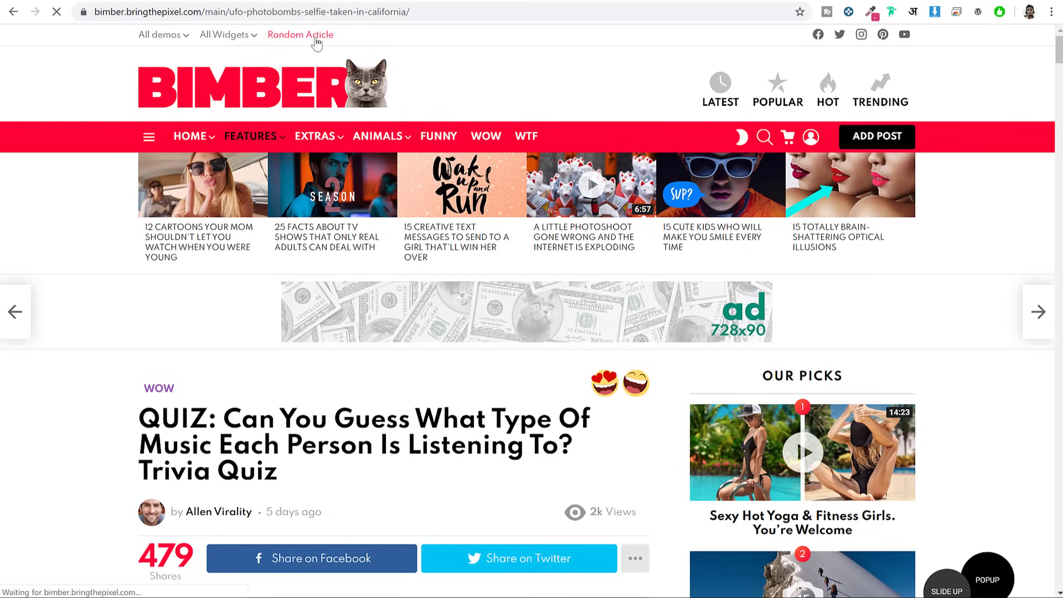
pyautogui.scroll(-8, 561, 377)
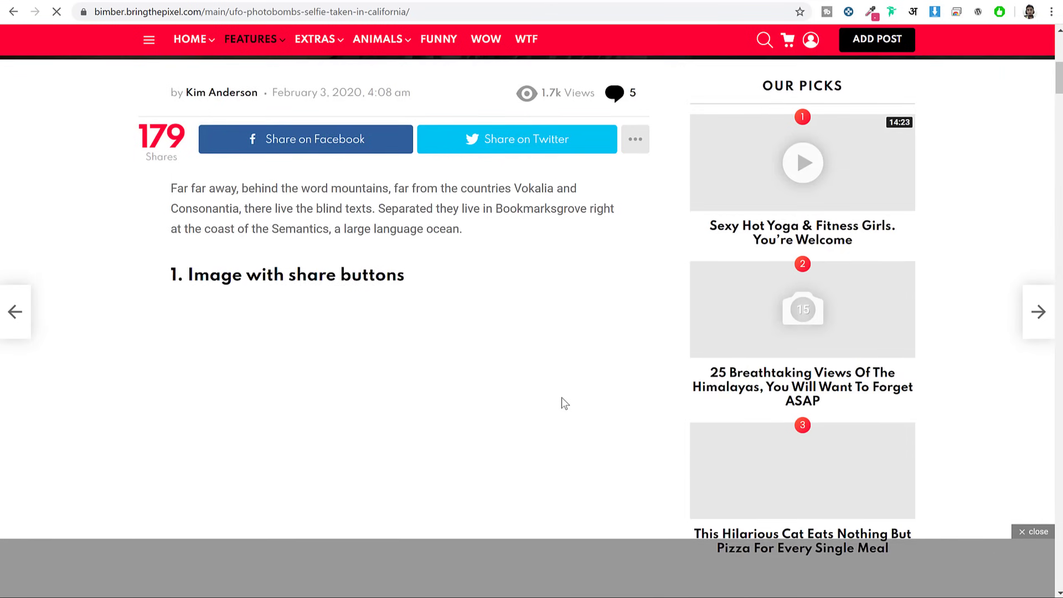
pyautogui.scroll(8, 562, 396)
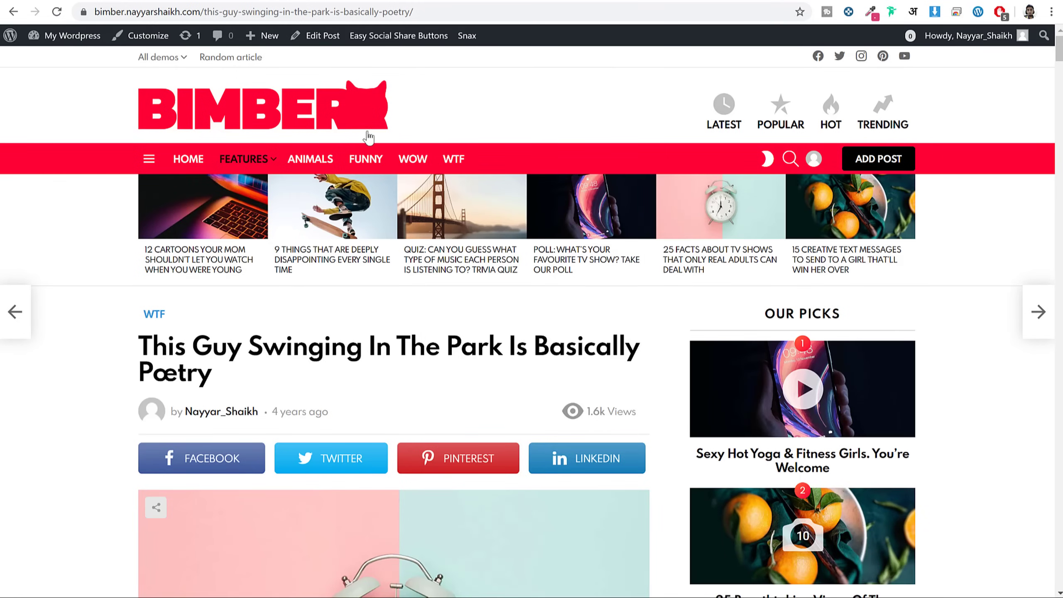
pyautogui.scroll(-4, 396, 281)
pyautogui.scroll(4, 396, 281)
# Step: Open several random articles through the Random Article link on your own site
pyautogui.click(253, 59)
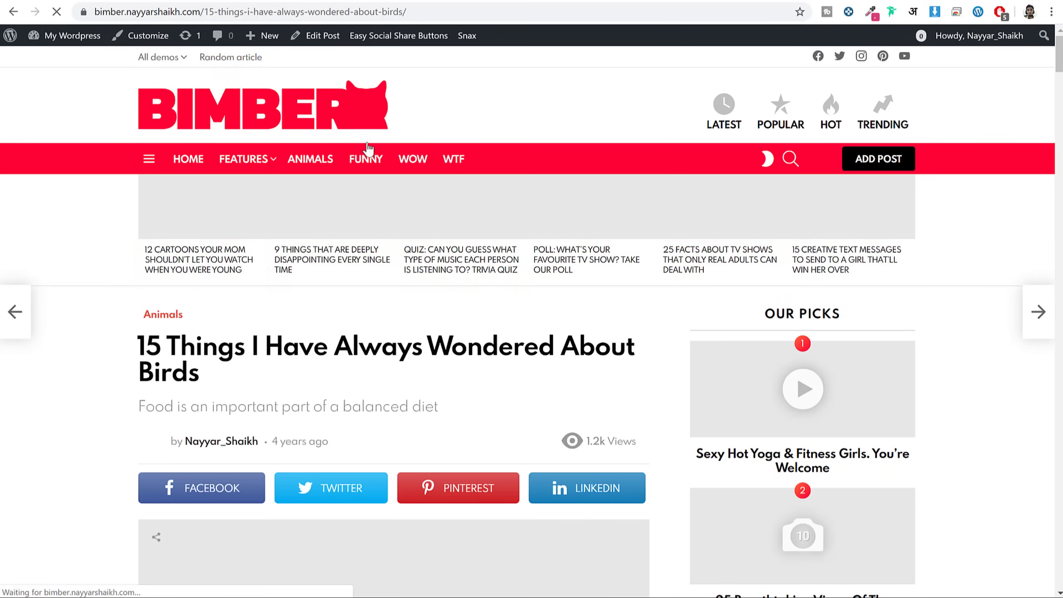
pyautogui.scroll(-1, 385, 375)
pyautogui.scroll(1, 383, 375)
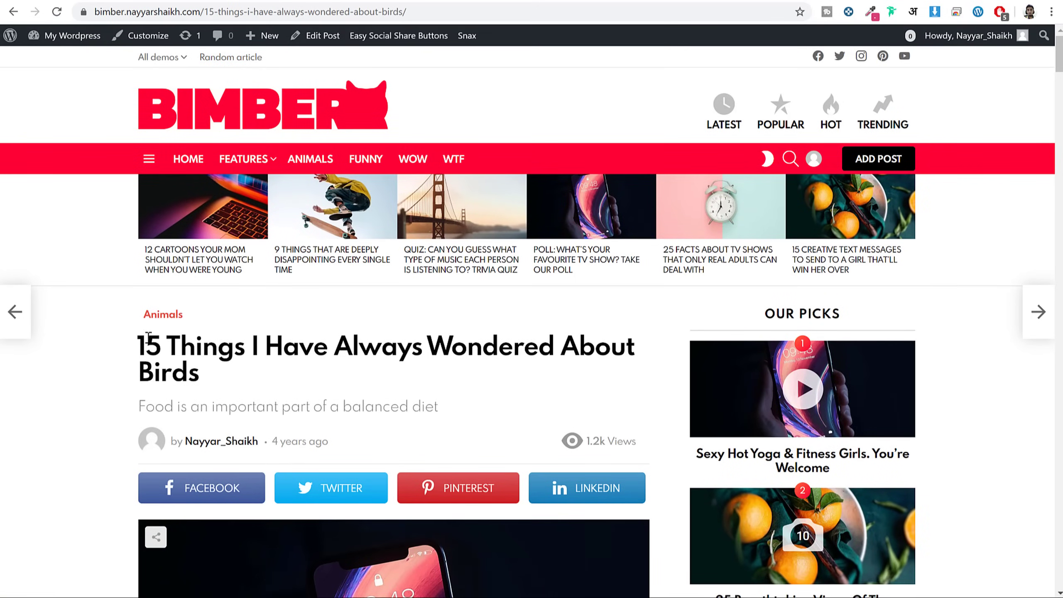
pyautogui.moveTo(124, 341); pyautogui.dragTo(466, 356)
pyautogui.click(465, 356)
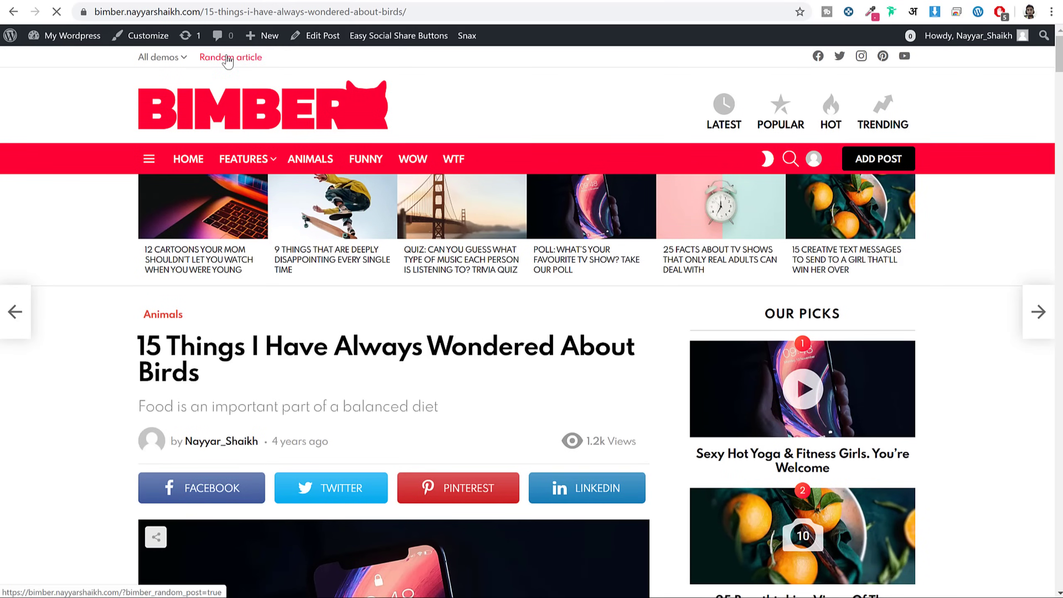
pyautogui.click(228, 59)
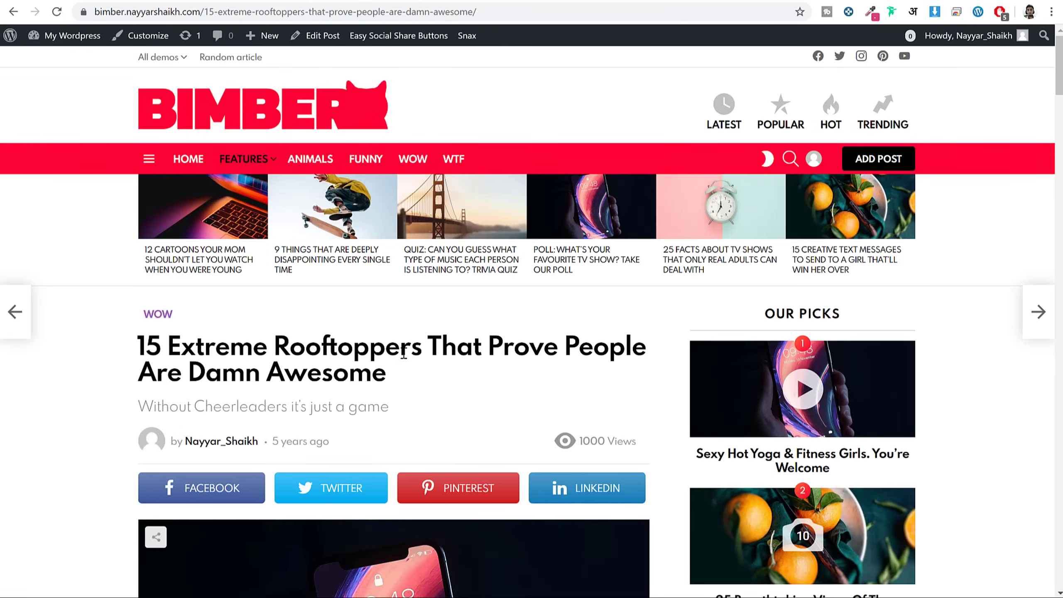
pyautogui.click(247, 61)
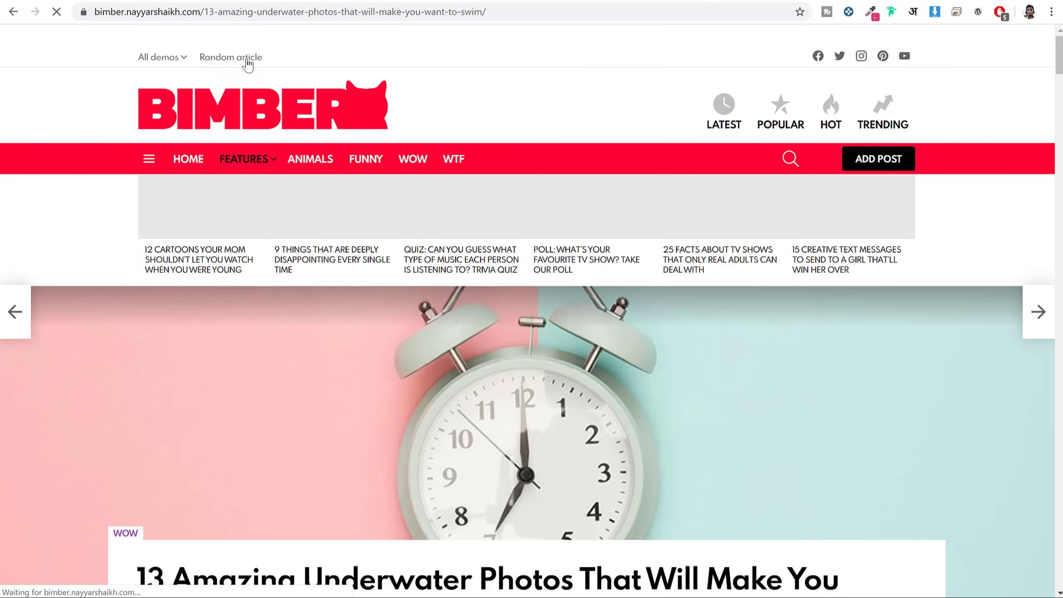
pyautogui.scroll(-5, 403, 365)
pyautogui.scroll(5, 420, 461)
pyautogui.scroll(1, 419, 468)
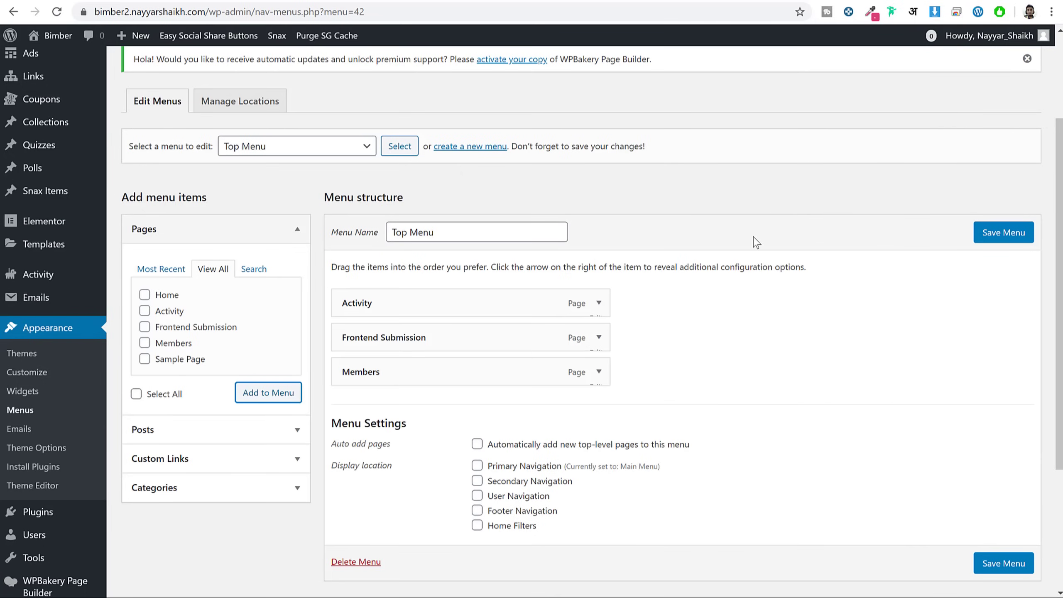
# Step: Fill a custom link with text Random Article and URL ?bimber_random_post=true
pyautogui.click(224, 468)
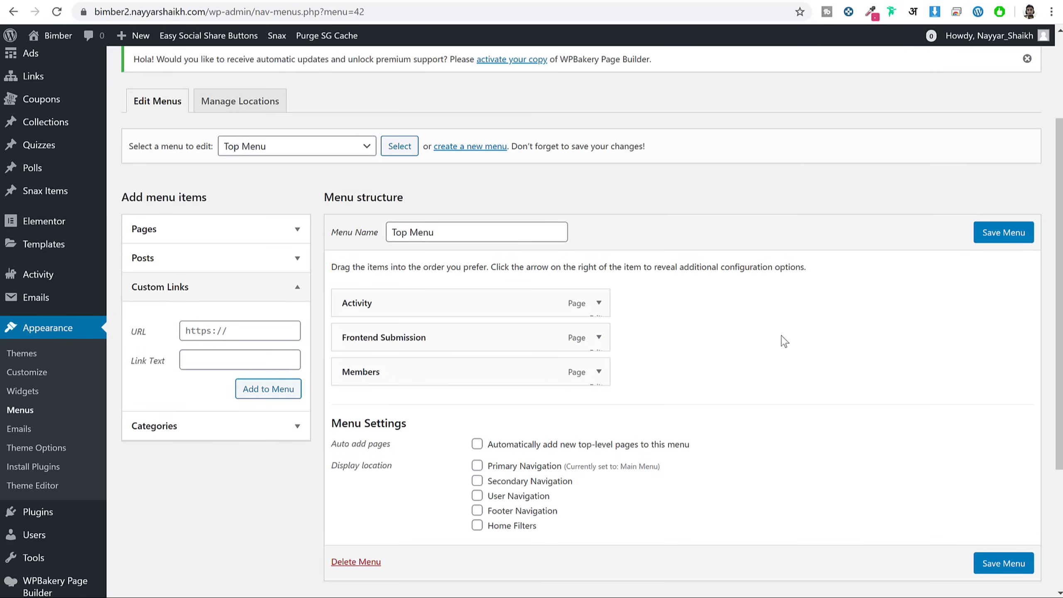
pyautogui.click(237, 359)
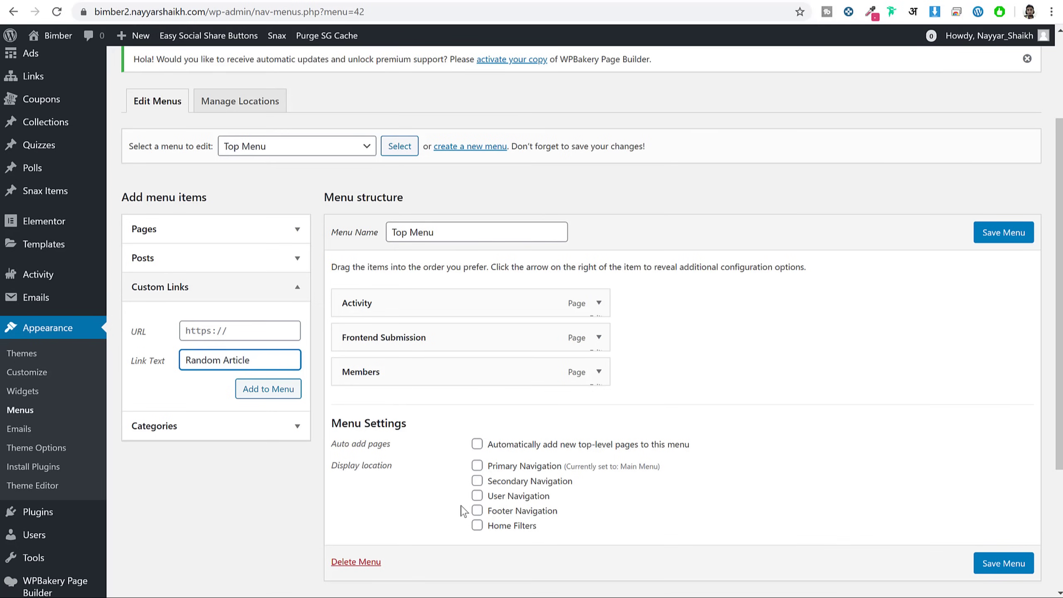
pyautogui.click(283, 330)
pyautogui.hotkey('ctrl', 'v')
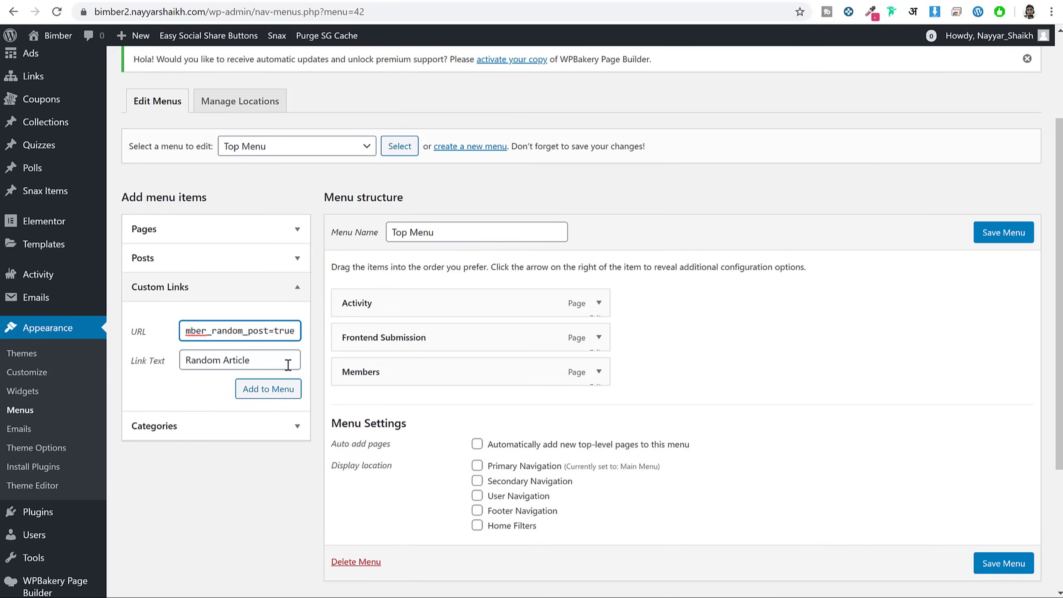
pyautogui.click(786, 348)
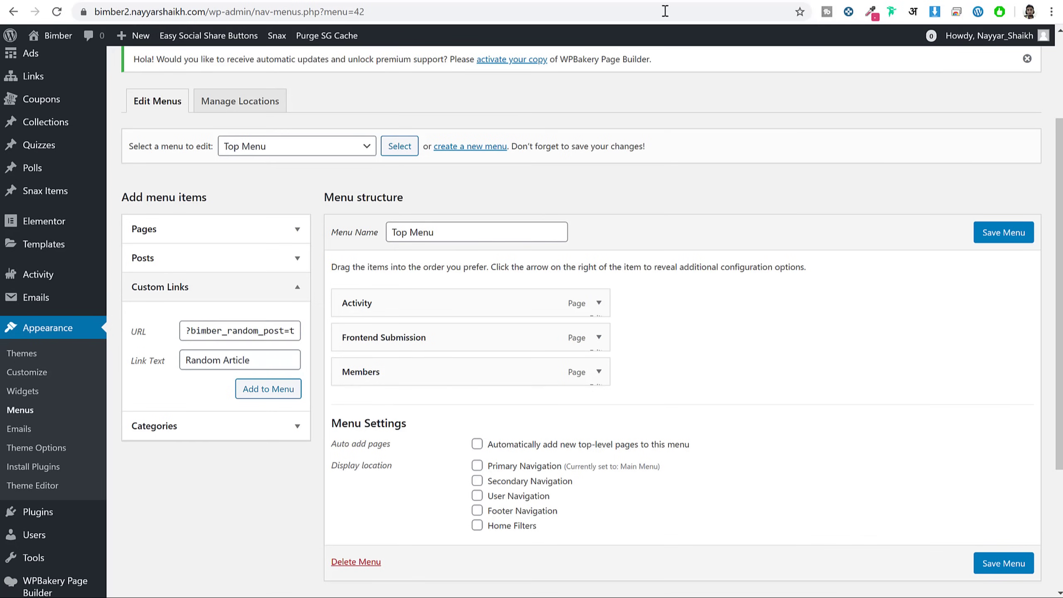
# Step: Bring up the Notepad note and select its random-post address line
pyautogui.hotkey('alt', 'Tab')
pyautogui.moveTo(935, 69); pyautogui.dragTo(642, 131)
pyautogui.moveTo(728, 172); pyautogui.dragTo(502, 173)
# Step: Reselect the ?bimber_random_post=true line in Notepad, then select the custom link URL in WordPress
pyautogui.click(441, 169)
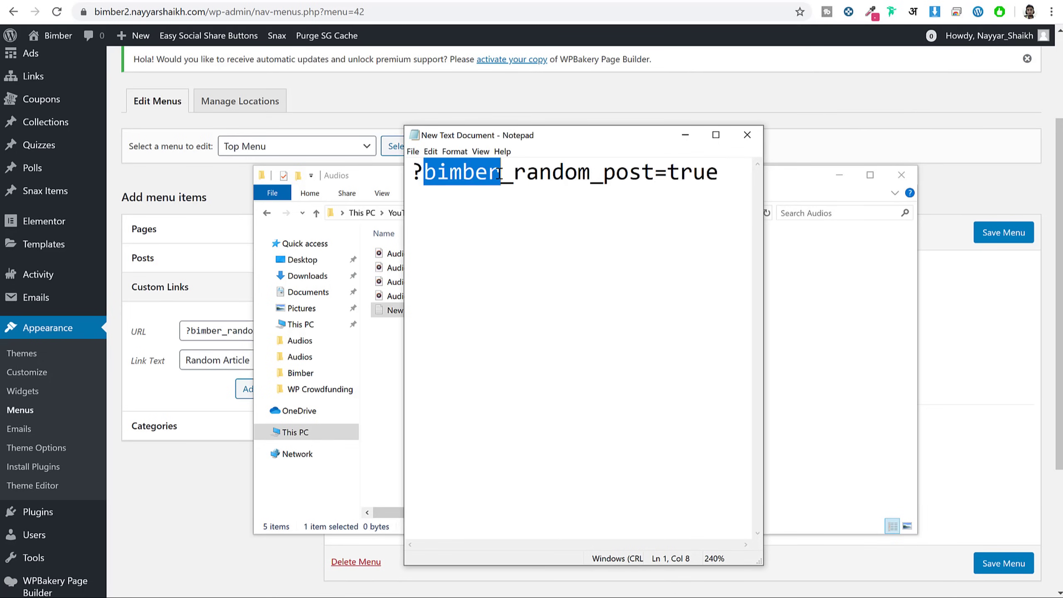
pyautogui.click(502, 172)
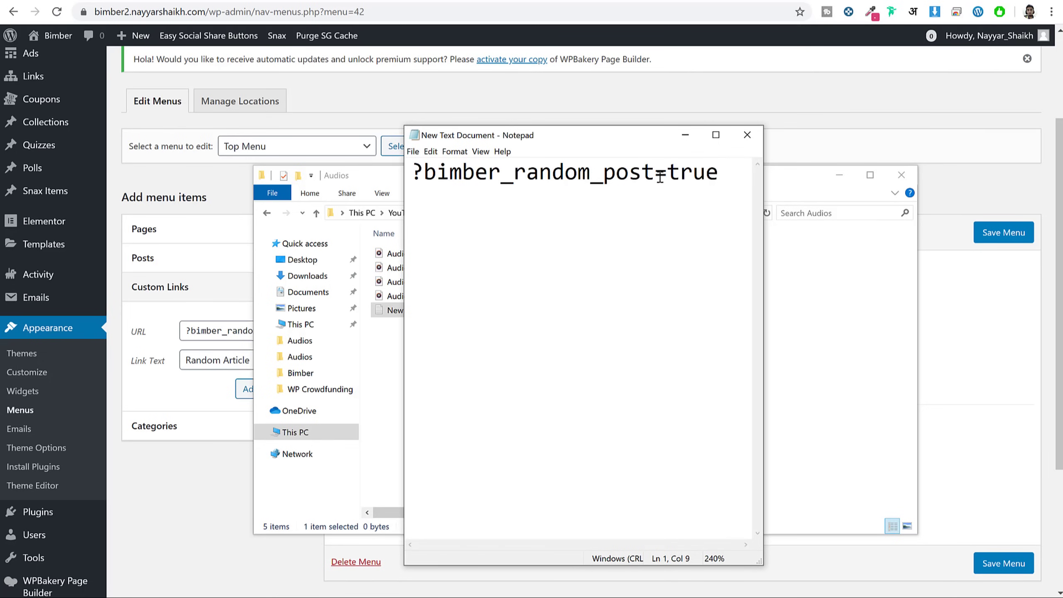
pyautogui.moveTo(719, 171); pyautogui.dragTo(414, 183)
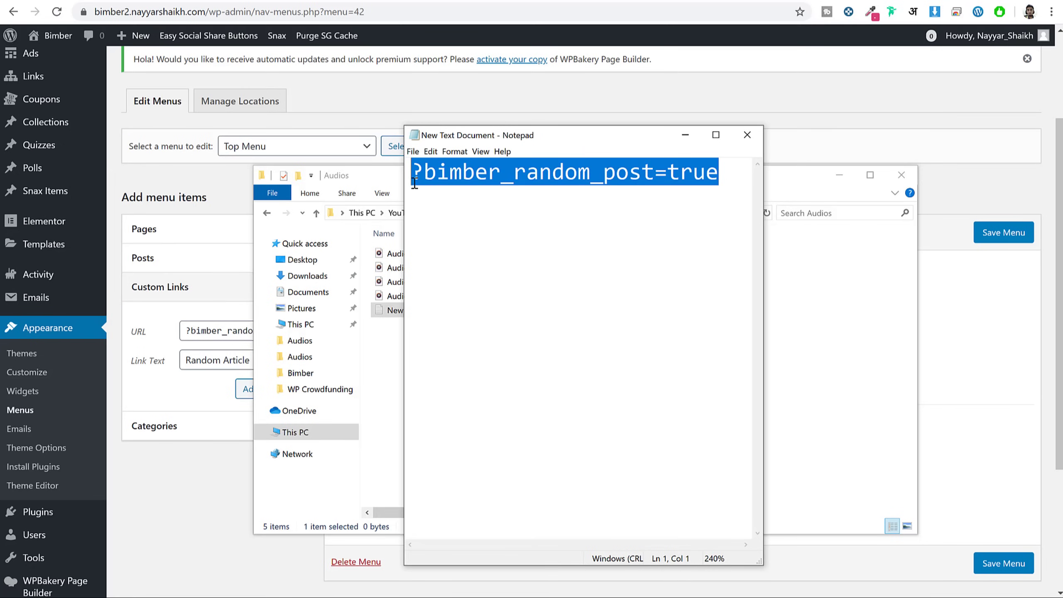
pyautogui.click(823, 139)
pyautogui.moveTo(181, 332); pyautogui.dragTo(290, 331)
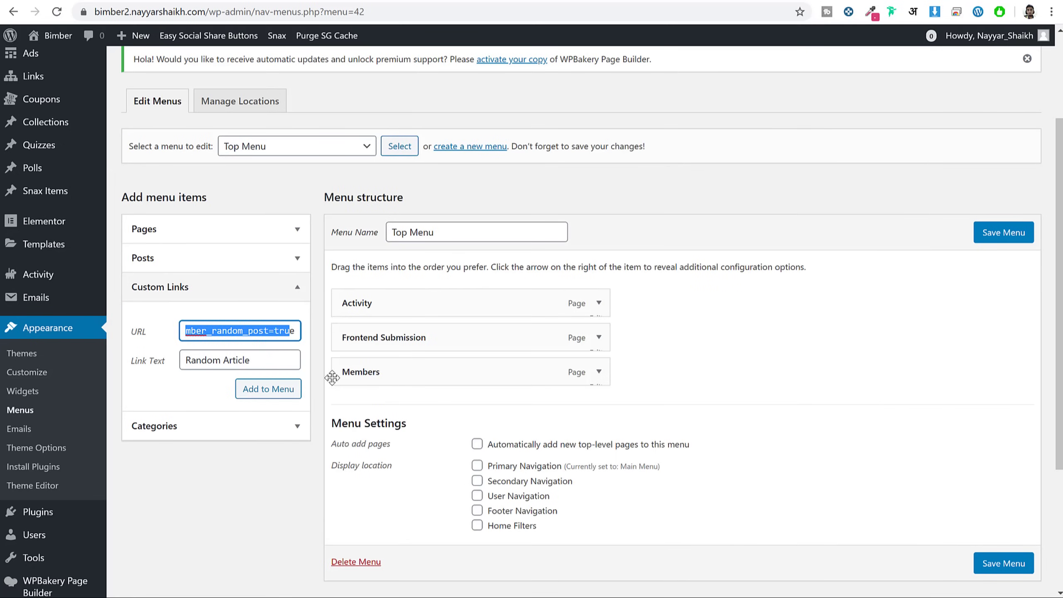
# Step: Add the Random Article custom link to Top Menu, tick Secondary Navigation, and save
pyautogui.click(274, 387)
pyautogui.scroll(-3, 742, 315)
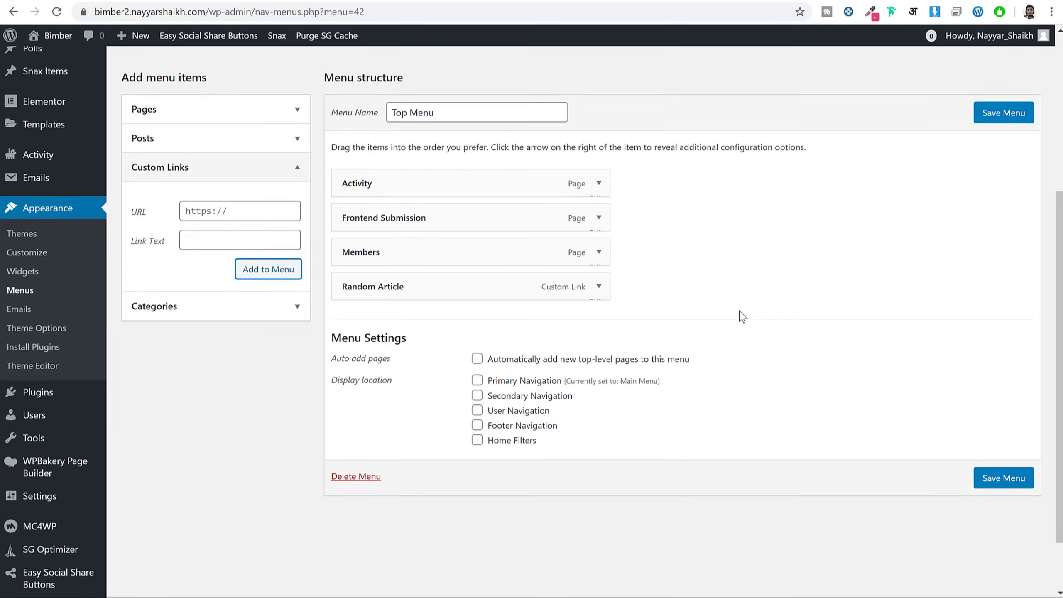
pyautogui.click(599, 270)
pyautogui.moveTo(470, 317); pyautogui.dragTo(328, 329)
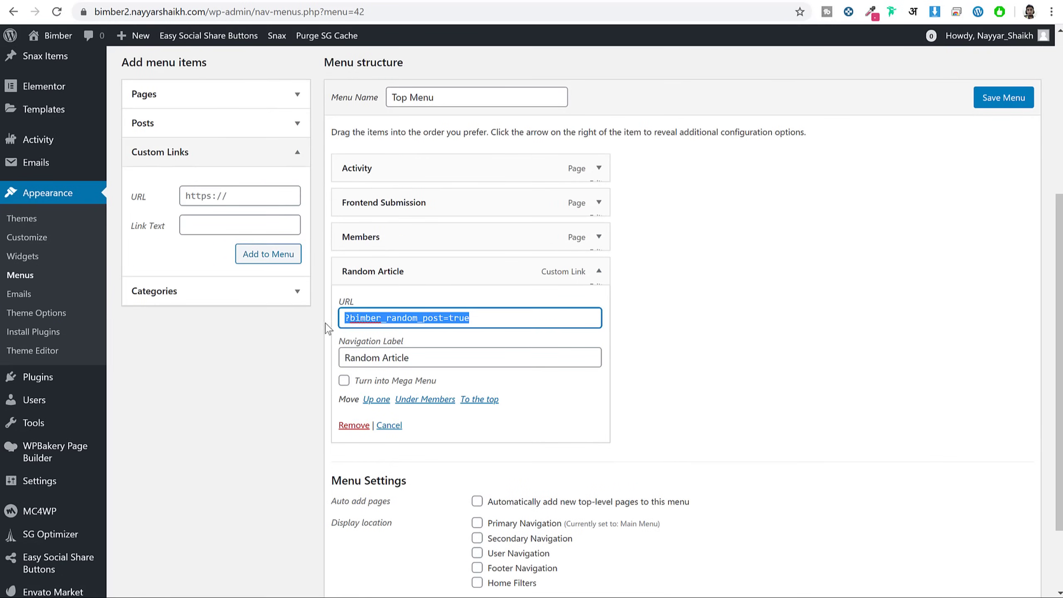
pyautogui.scroll(-2, 571, 378)
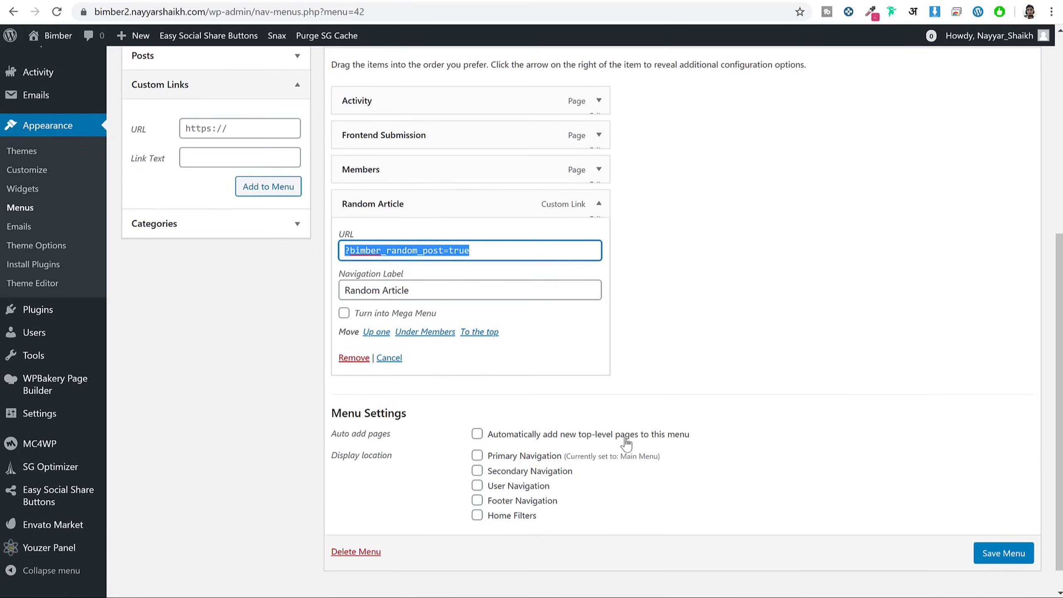
pyautogui.click(520, 473)
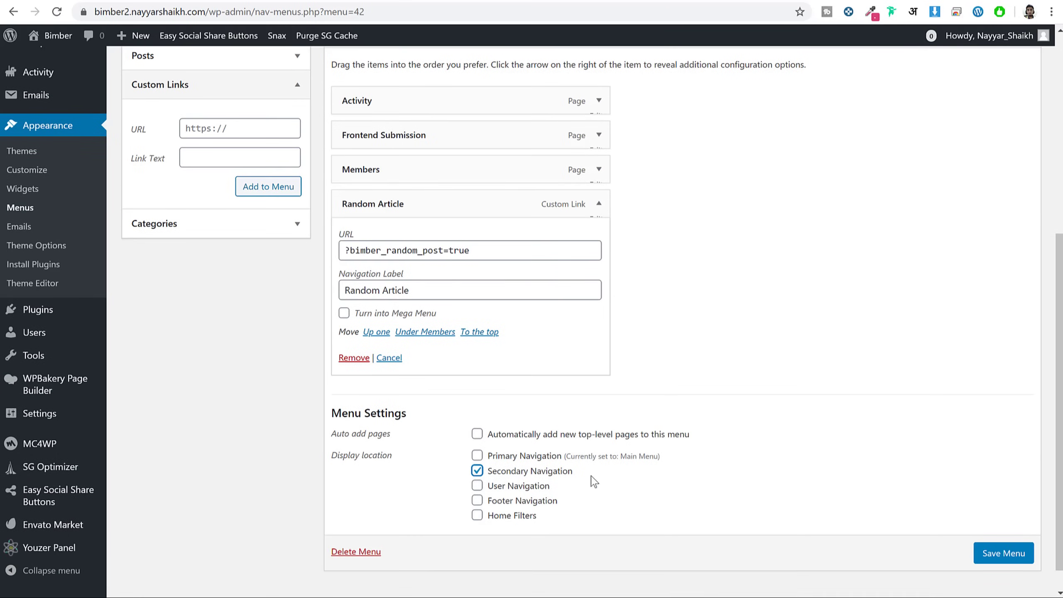
pyautogui.click(1001, 555)
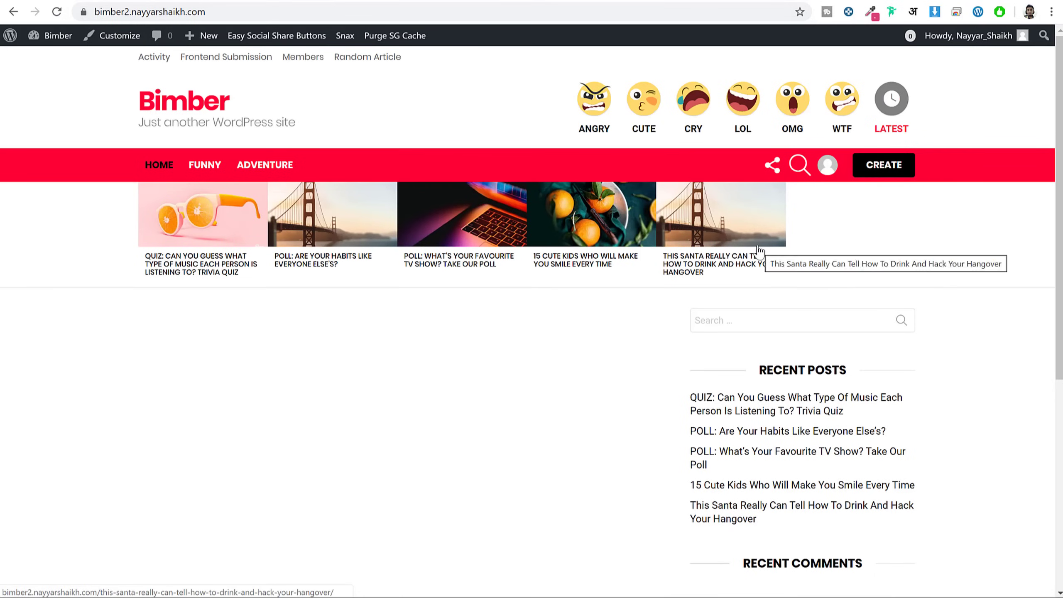
# Step: Open two random posts via the top-bar Random Article link, then return home via the logo
pyautogui.click(369, 60)
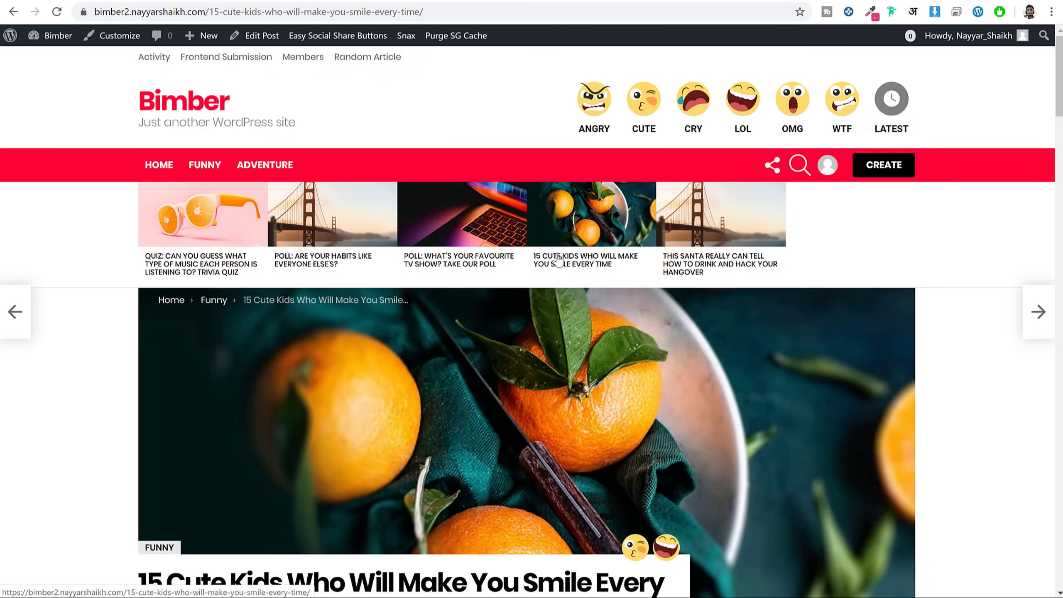
pyautogui.scroll(-5, 560, 259)
pyautogui.scroll(-3, 560, 260)
pyautogui.scroll(8, 448, 333)
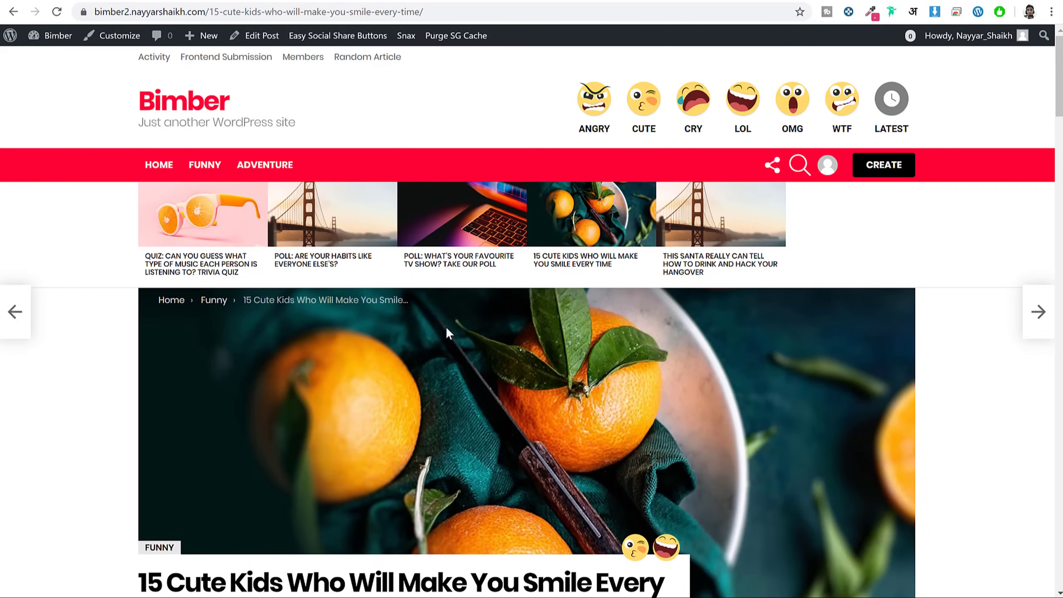
pyautogui.click(356, 57)
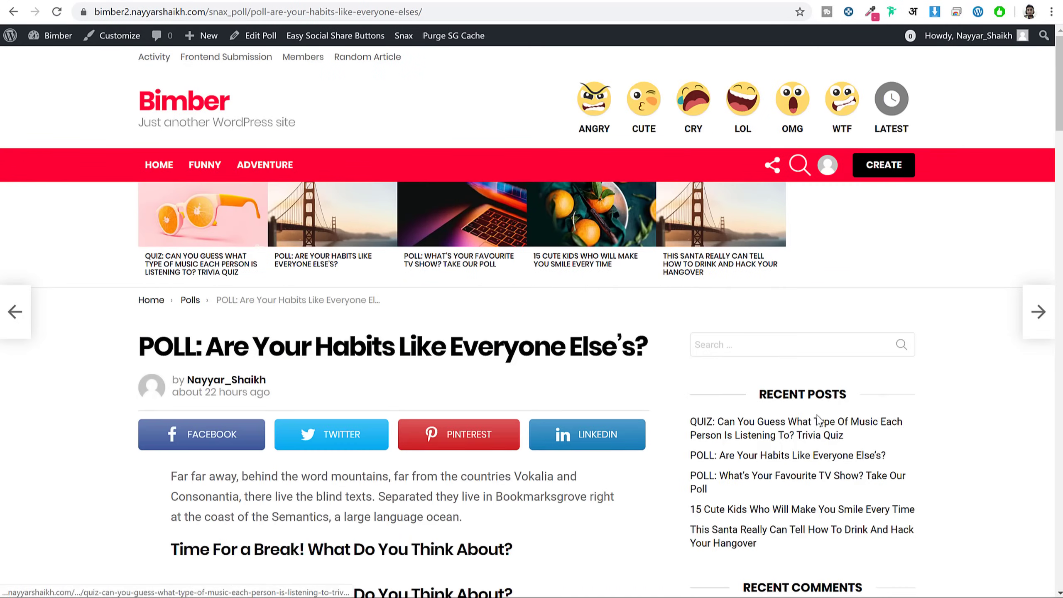
pyautogui.scroll(-10, 837, 402)
pyautogui.scroll(10, 847, 391)
pyautogui.click(191, 102)
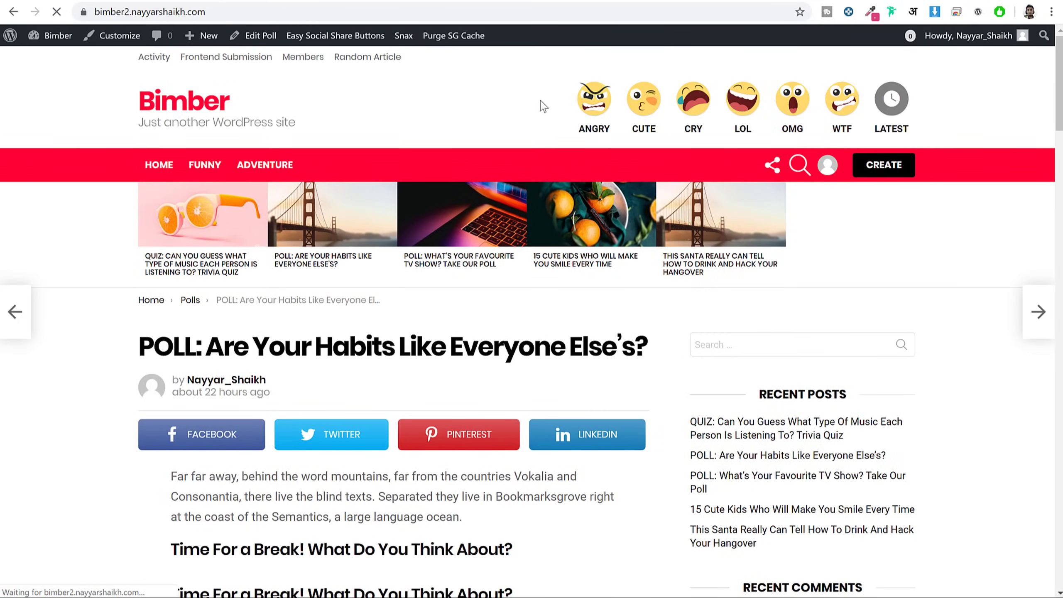
# Step: Scroll through the UFO selfie post on the Bimber demo site for comparison
pyautogui.click(303, 0)
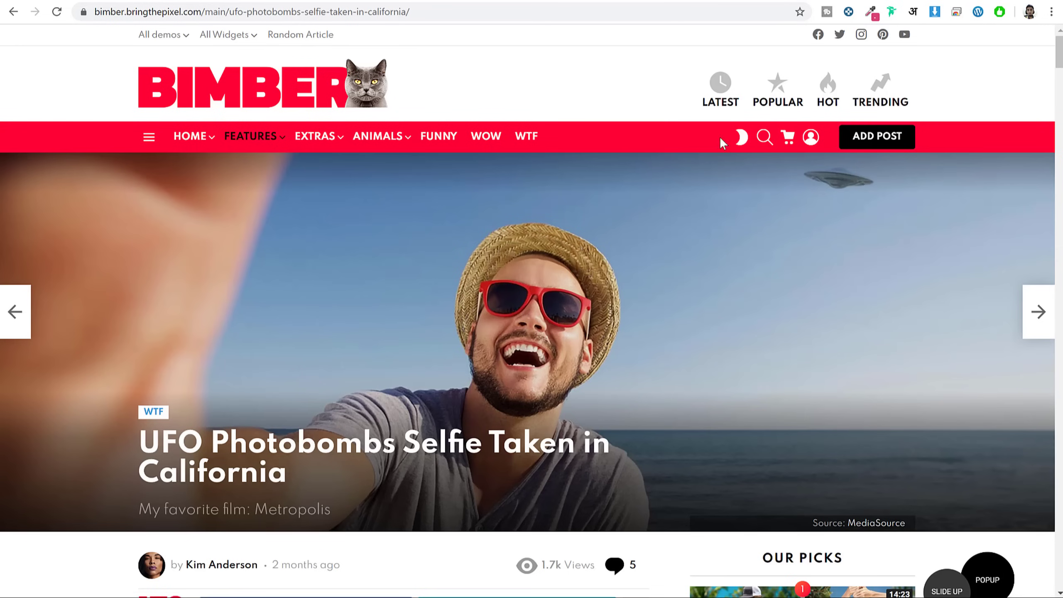
pyautogui.scroll(-20, 889, 207)
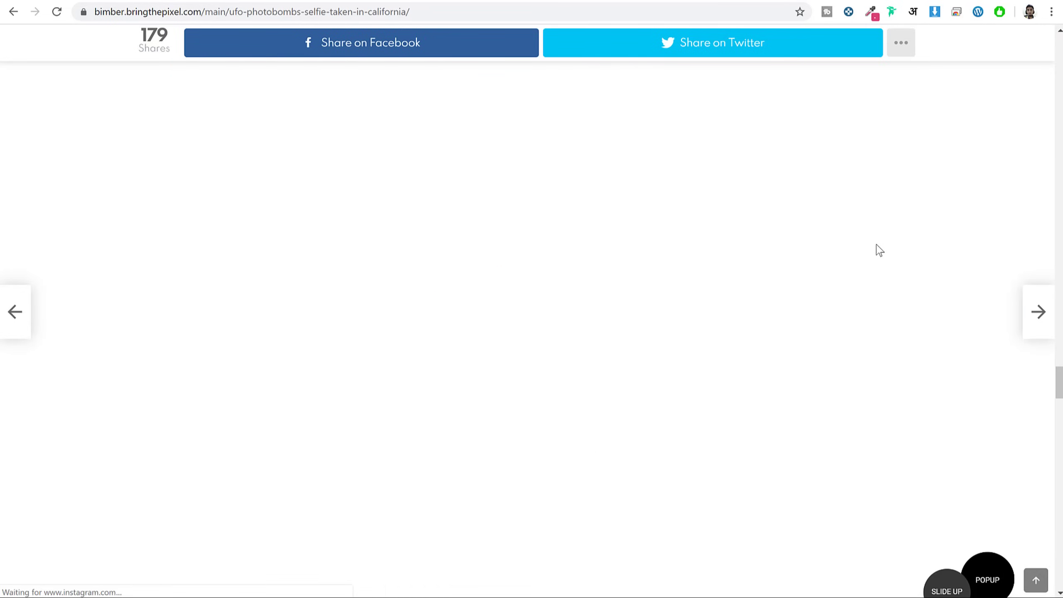
pyautogui.scroll(-20, 880, 250)
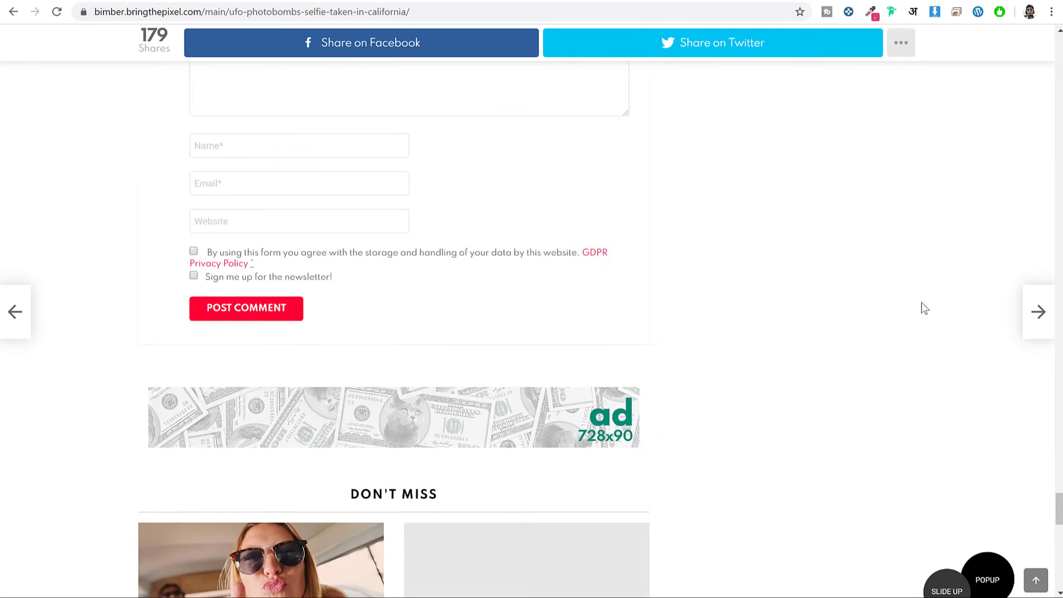
pyautogui.scroll(-19, 921, 303)
pyautogui.scroll(20, 852, 397)
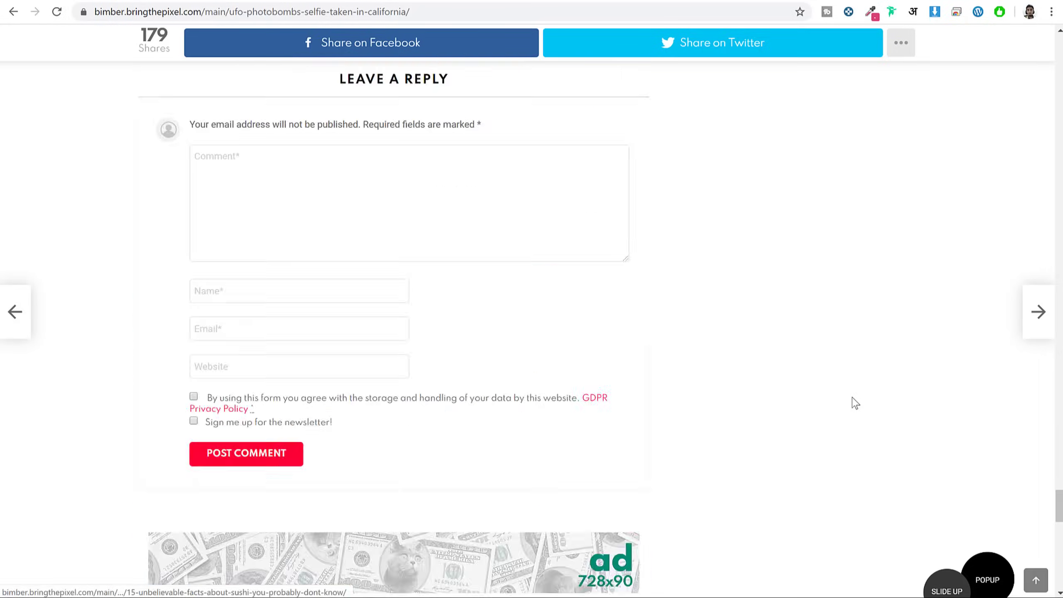
pyautogui.scroll(20, 854, 402)
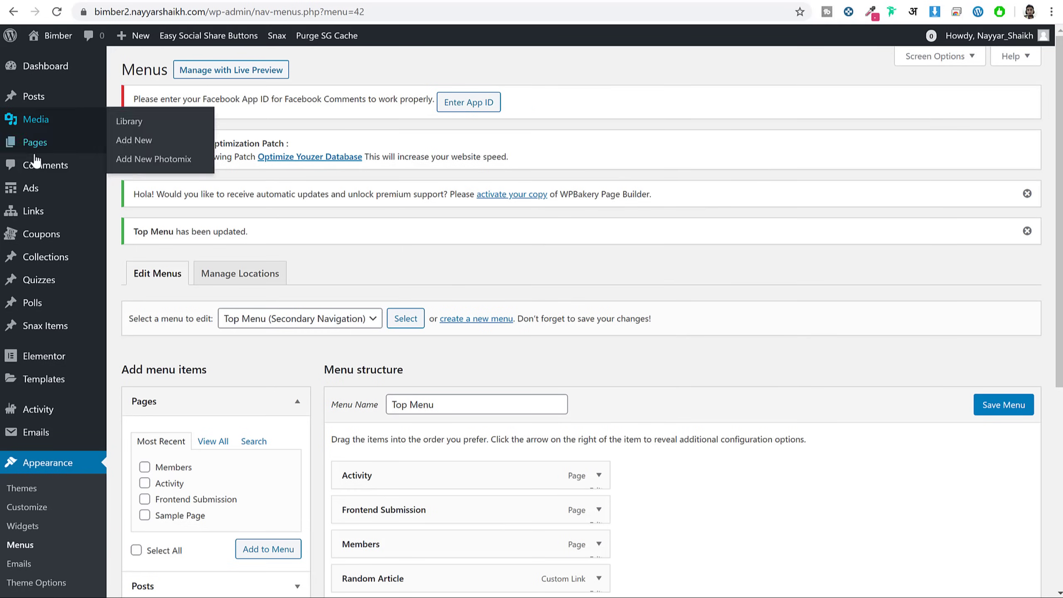
# Step: Create and publish a new empty page titled Popular
pyautogui.moveTo(41, 146)
pyautogui.click(156, 171)
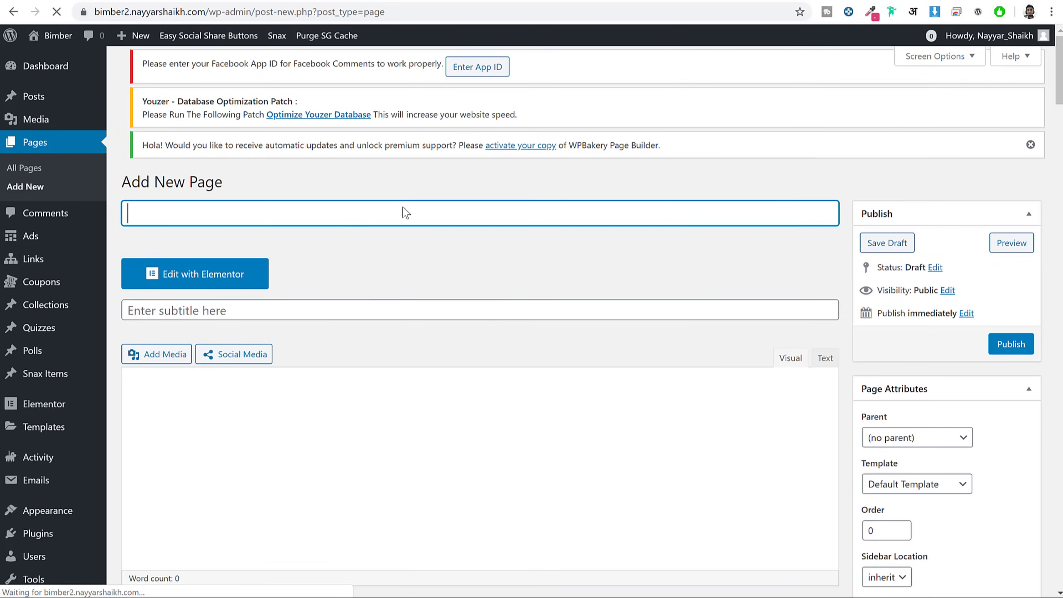
pyautogui.write('Popular')
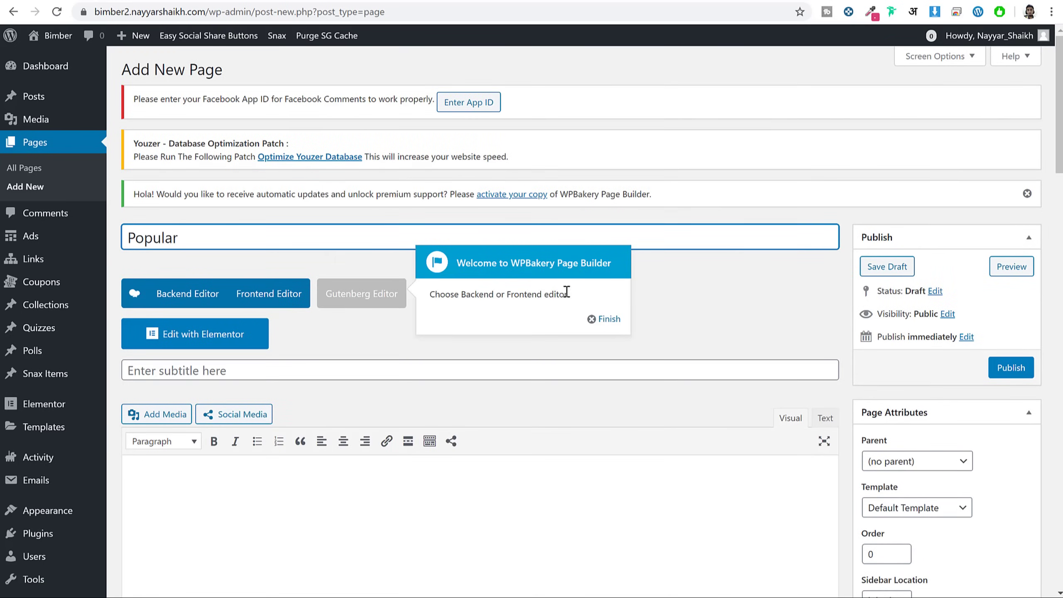
pyautogui.click(594, 318)
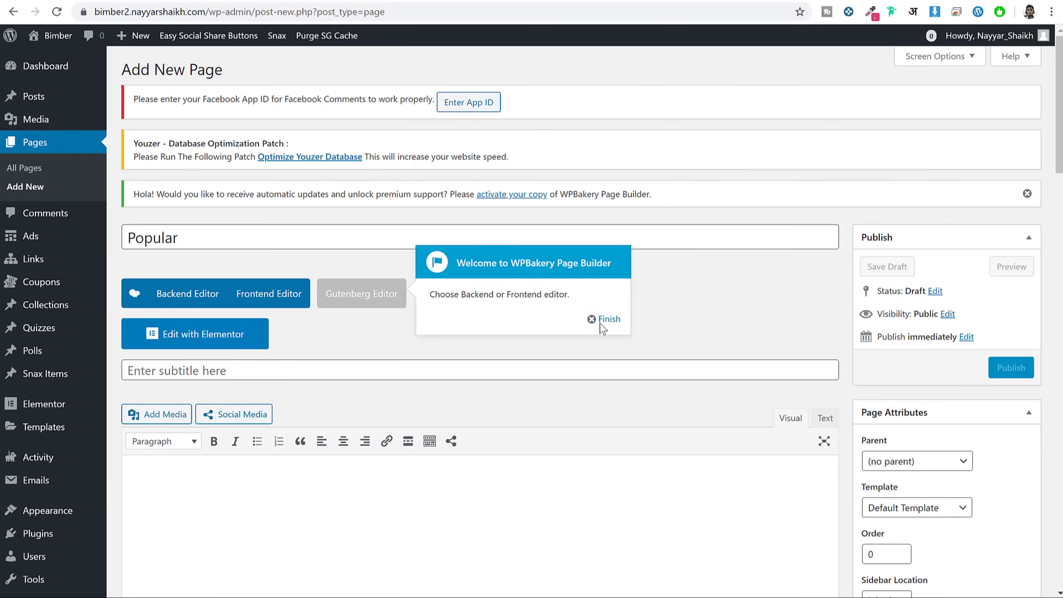
pyautogui.click(996, 369)
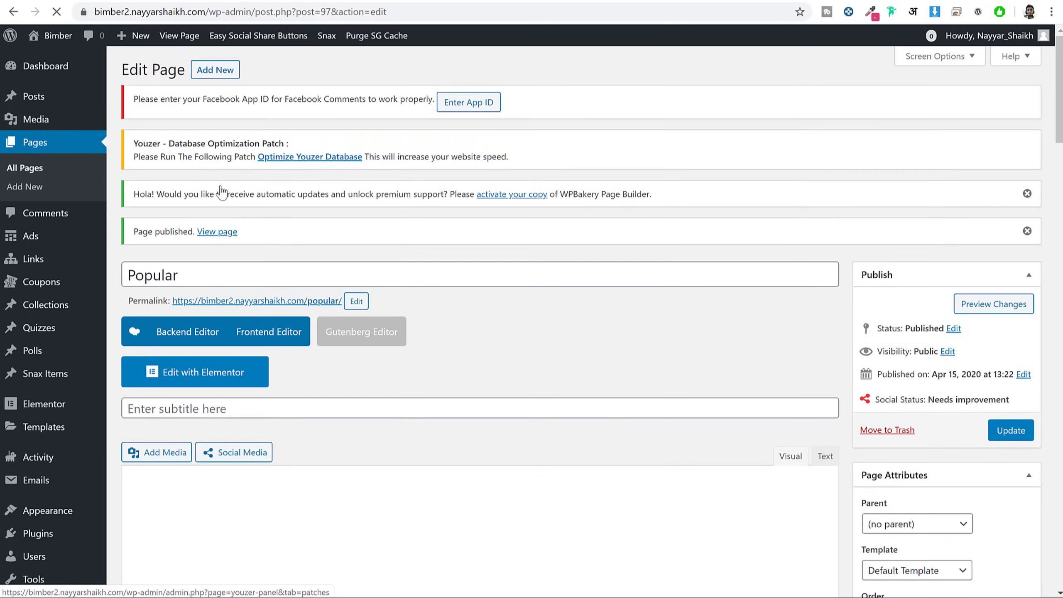
# Step: Create and publish two more empty pages titled Trending and Hot
pyautogui.click(216, 70)
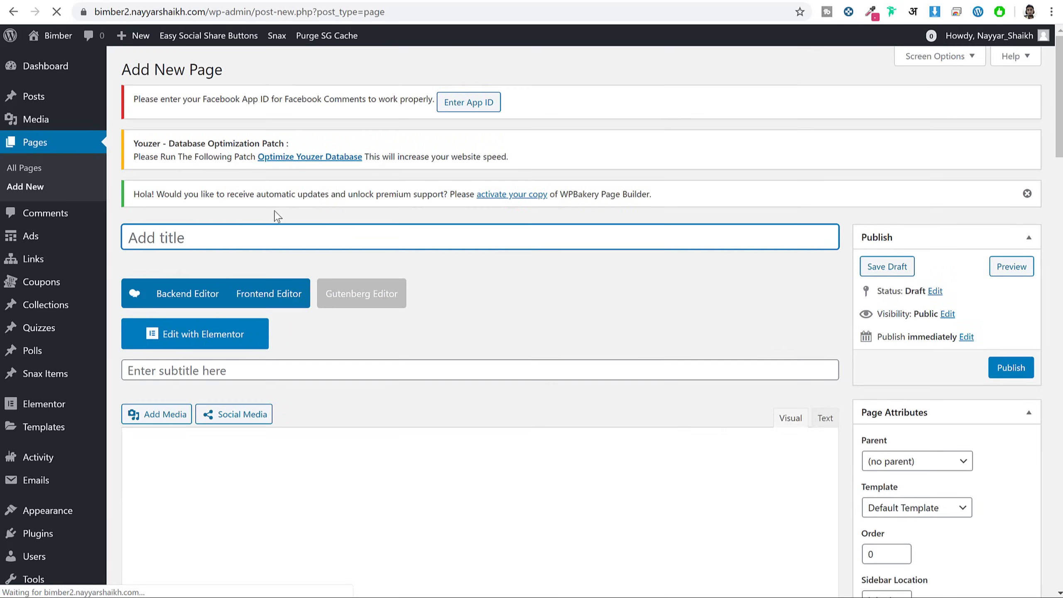
pyautogui.write('Tren')
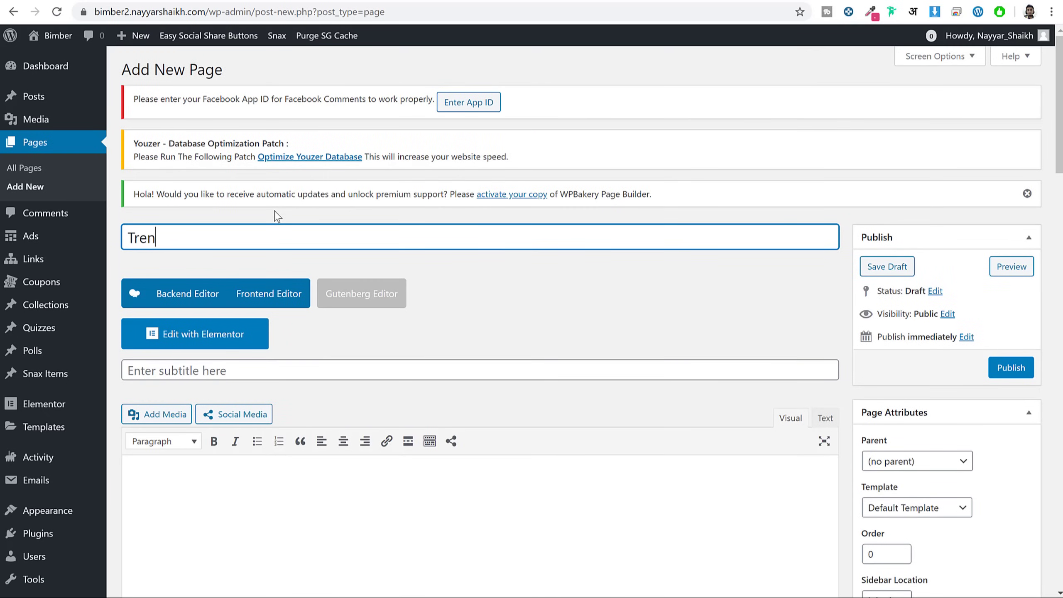
pyautogui.write('ding')
pyautogui.click(1005, 370)
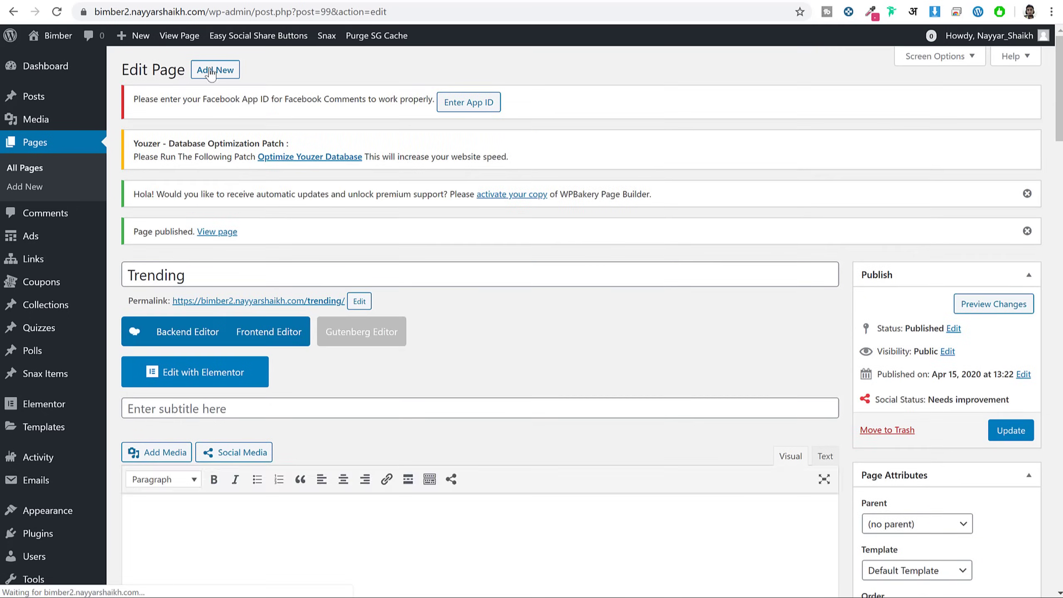
pyautogui.click(213, 74)
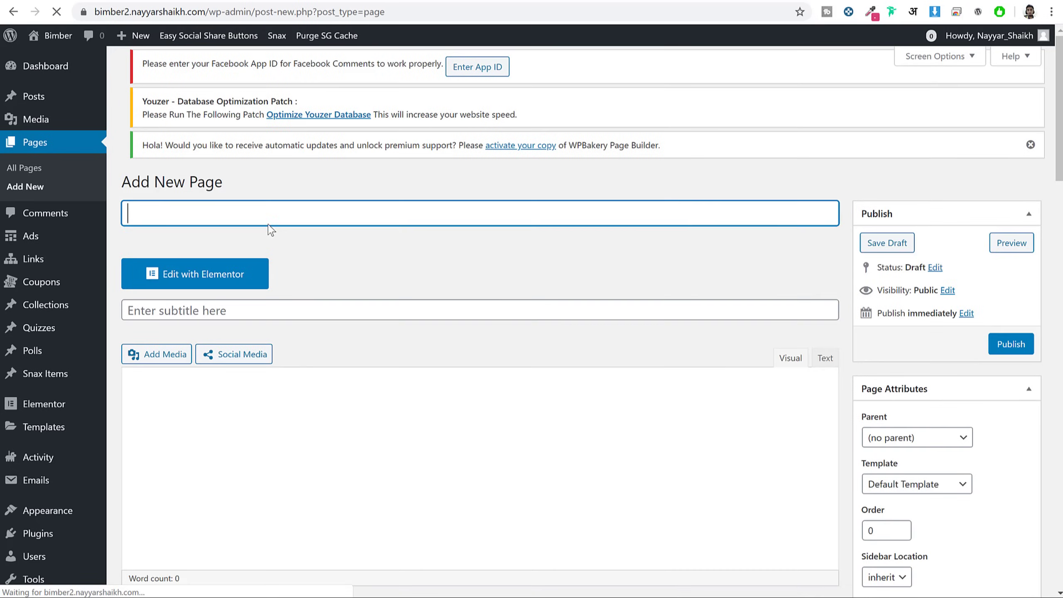
pyautogui.write('Hot')
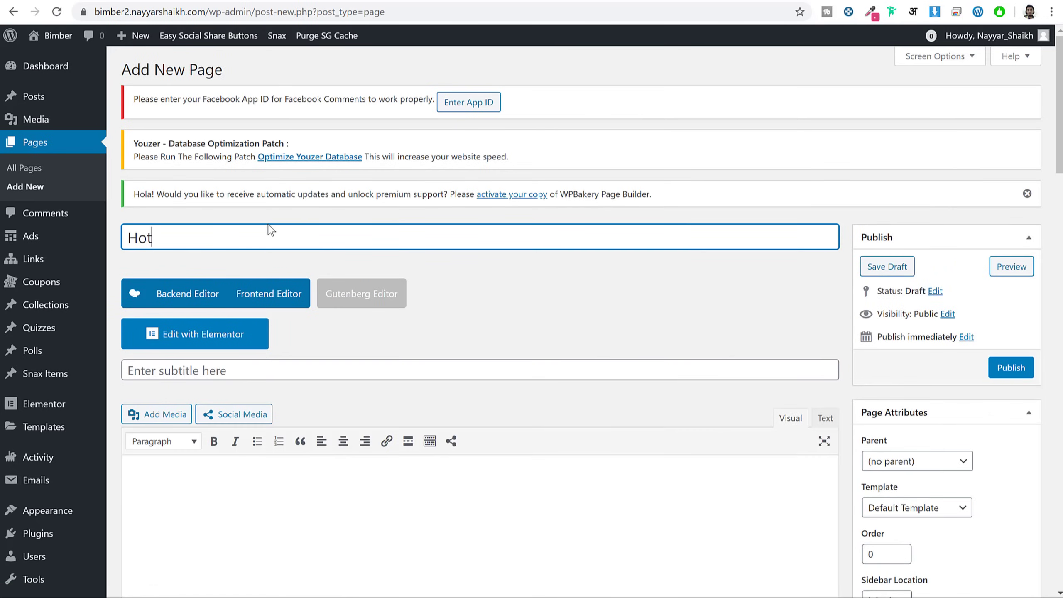
pyautogui.click(1004, 370)
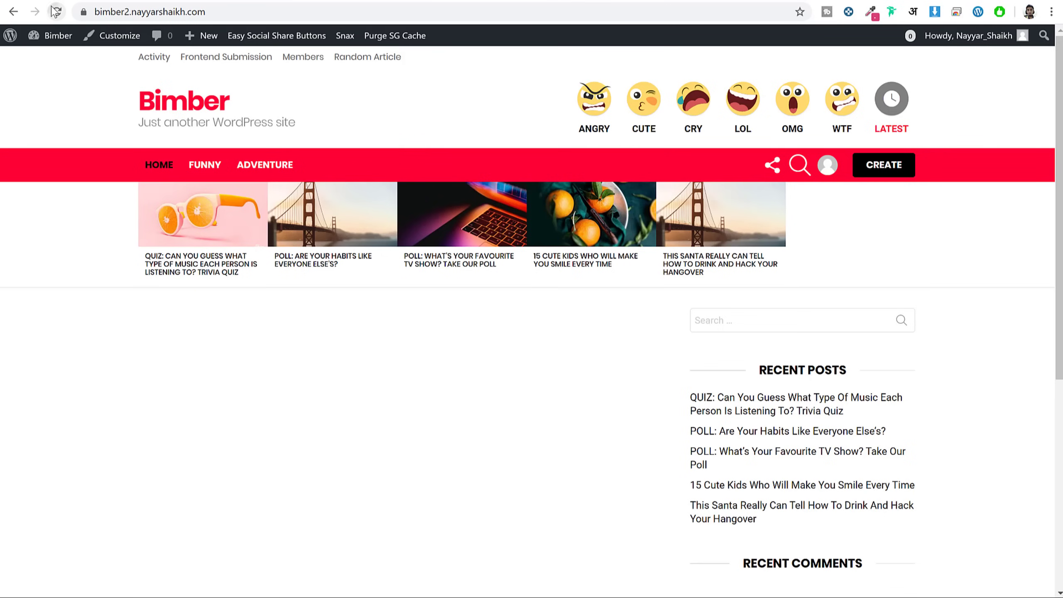
# Step: Reload the Bimber home page and launch its Customizer from the admin bar
pyautogui.click(55, 11)
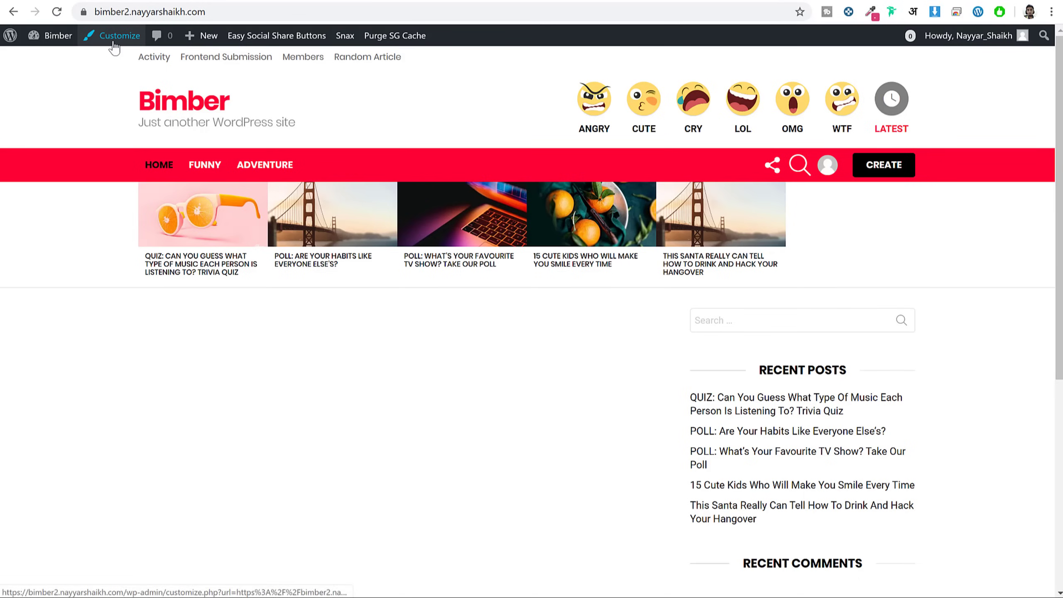
pyautogui.click(145, 42)
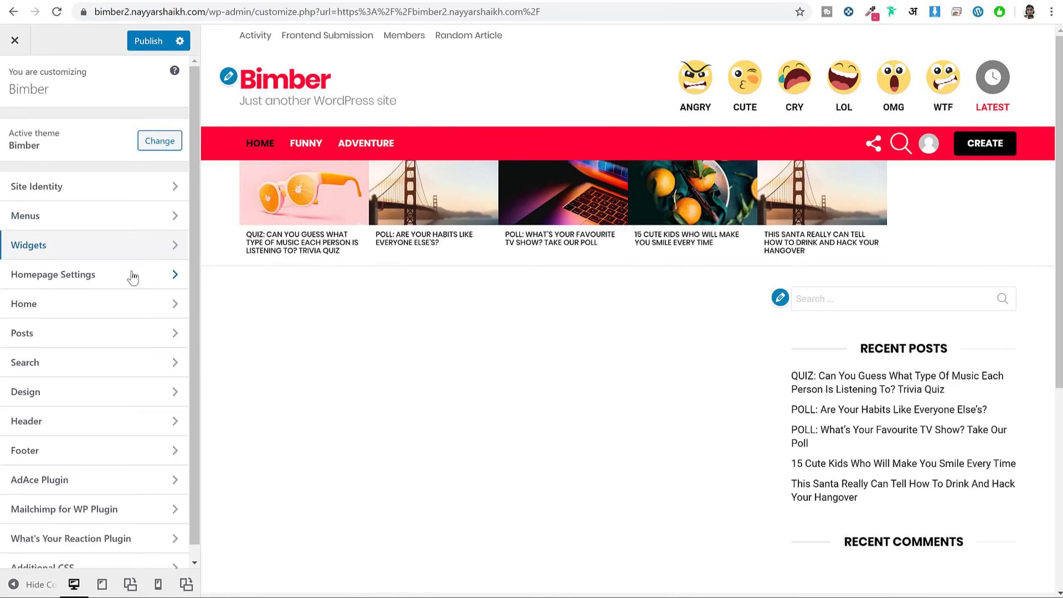
# Step: In the header layout builder, place Secondary Nav in row a and Primary Nav in row c
pyautogui.click(95, 427)
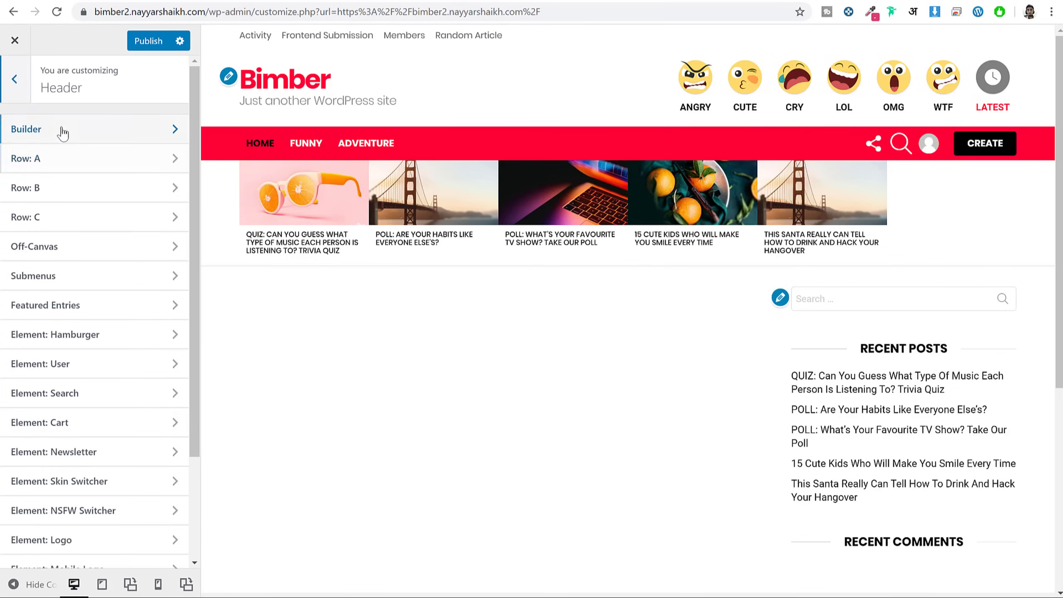
pyautogui.click(119, 143)
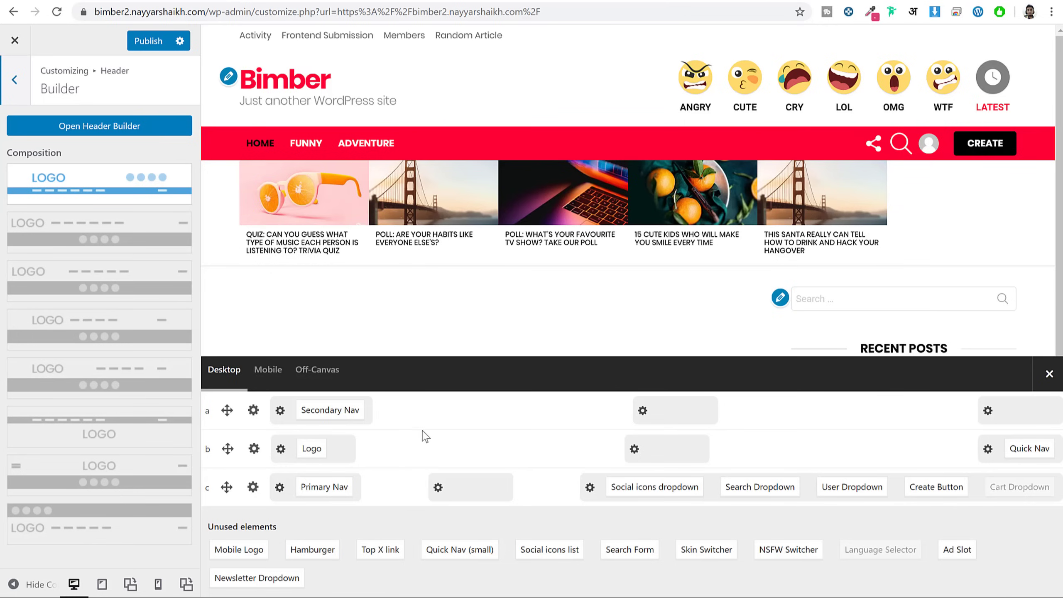
pyautogui.click(341, 416)
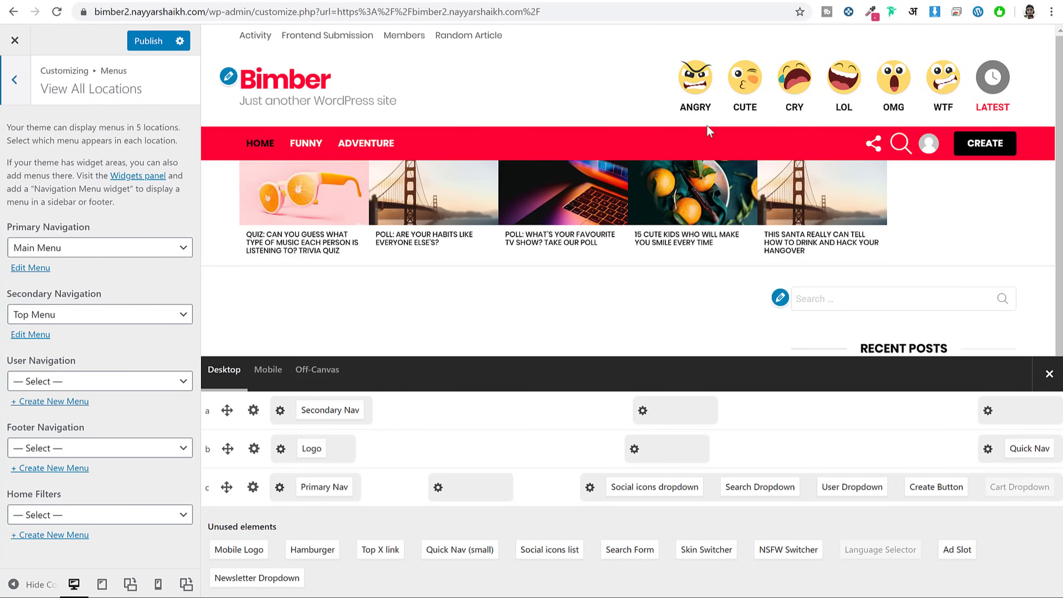
pyautogui.click(336, 410)
pyautogui.moveTo(338, 424)
pyautogui.mouseDown()
pyautogui.moveTo(336, 498)
pyautogui.moveTo(327, 412)
pyautogui.mouseUp()
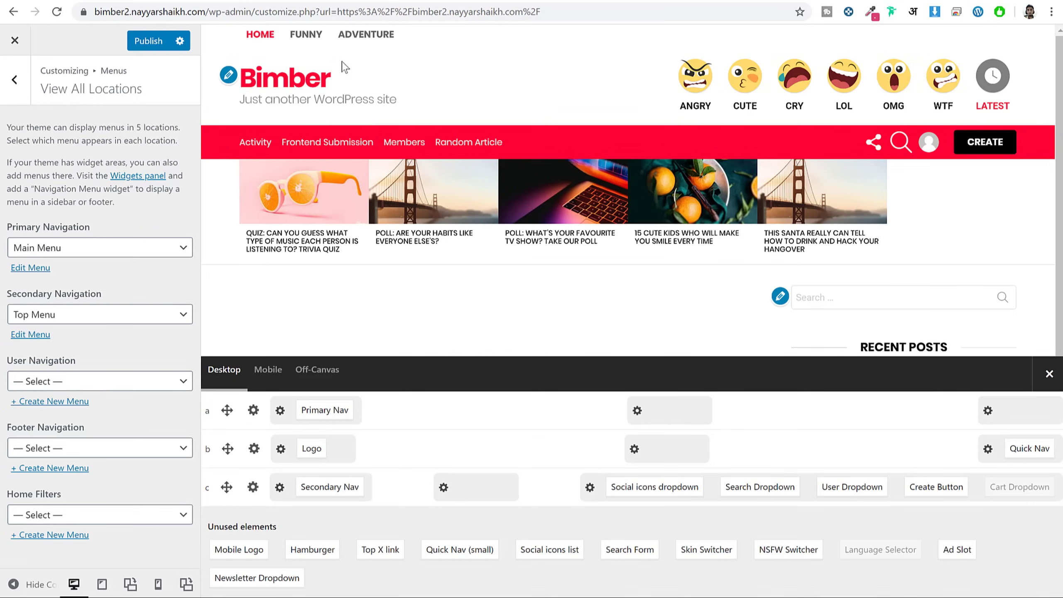
pyautogui.moveTo(337, 411); pyautogui.dragTo(358, 414)
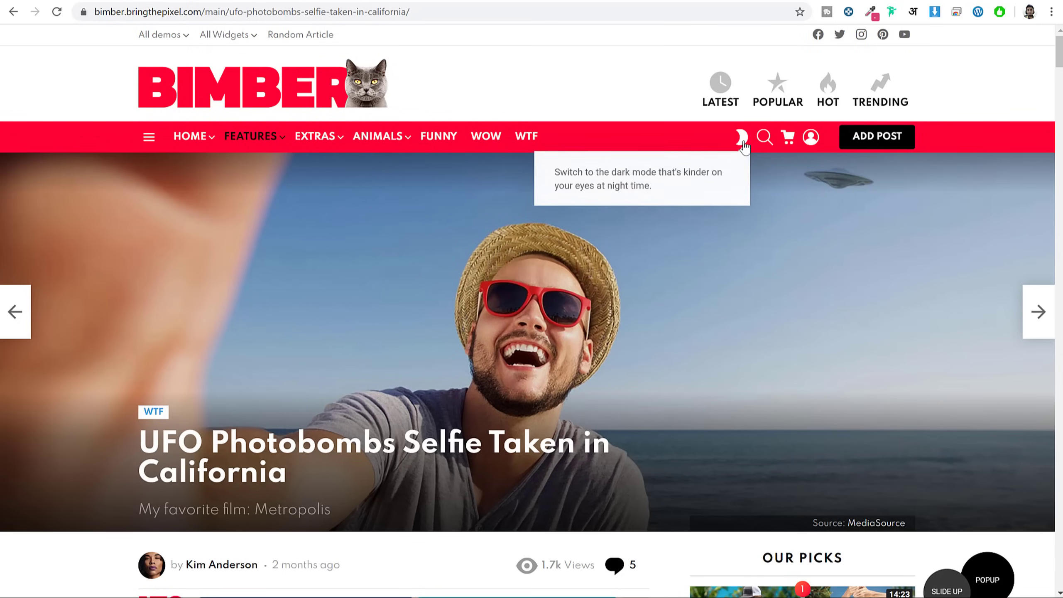
pyautogui.click(743, 142)
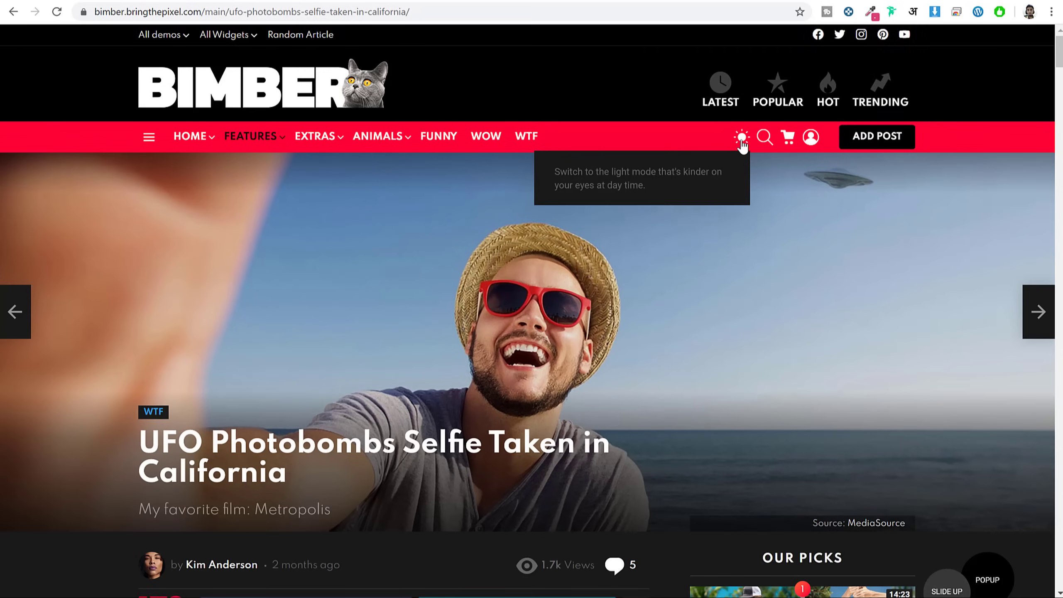
pyautogui.click(742, 144)
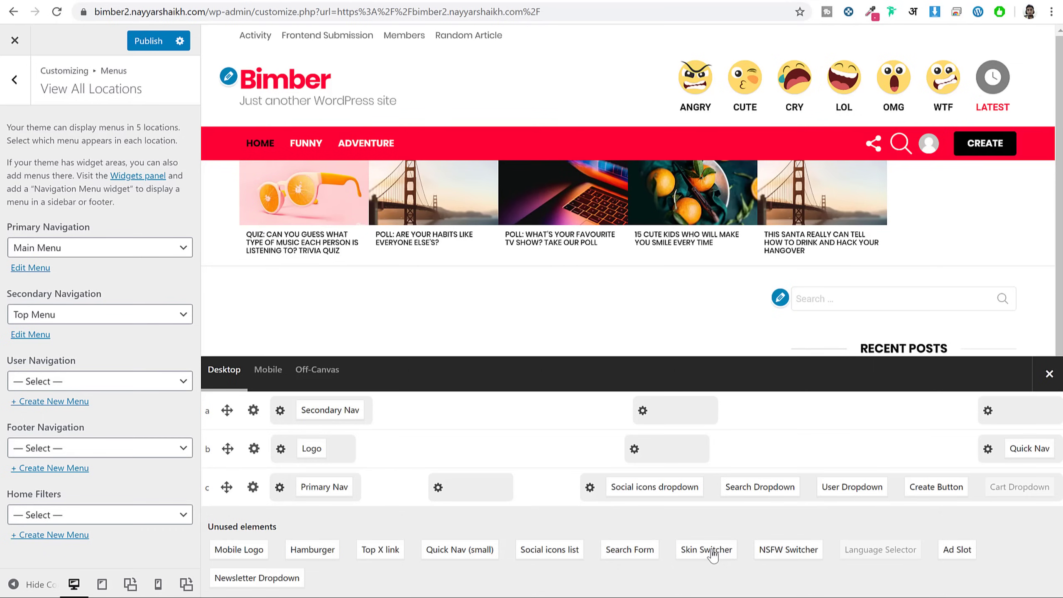
# Step: Add Skin Switcher to row c's right group and test dark and light modes in the preview
pyautogui.moveTo(712, 556); pyautogui.dragTo(565, 530)
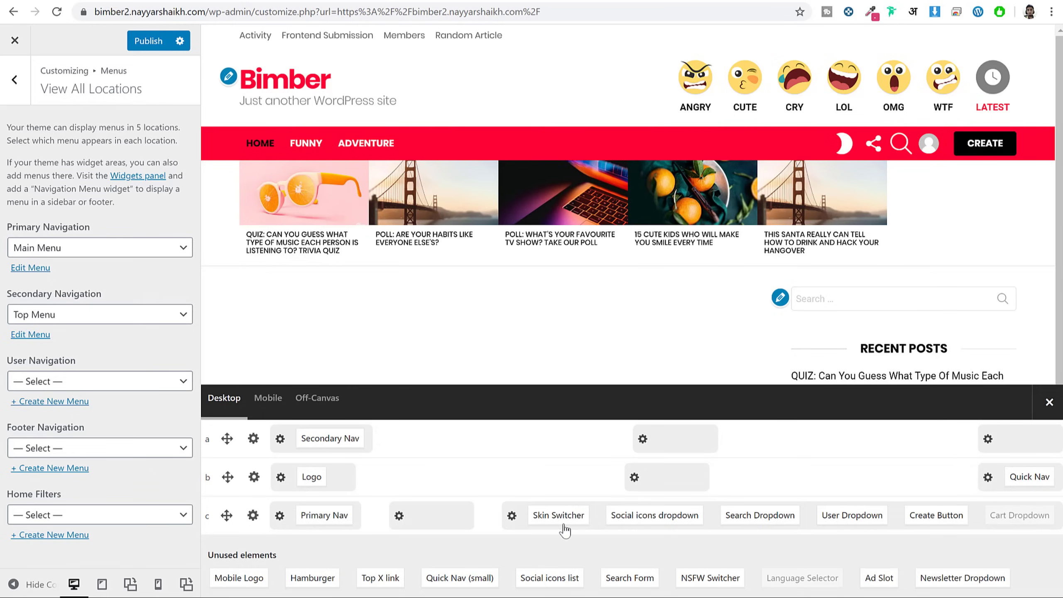
pyautogui.click(846, 149)
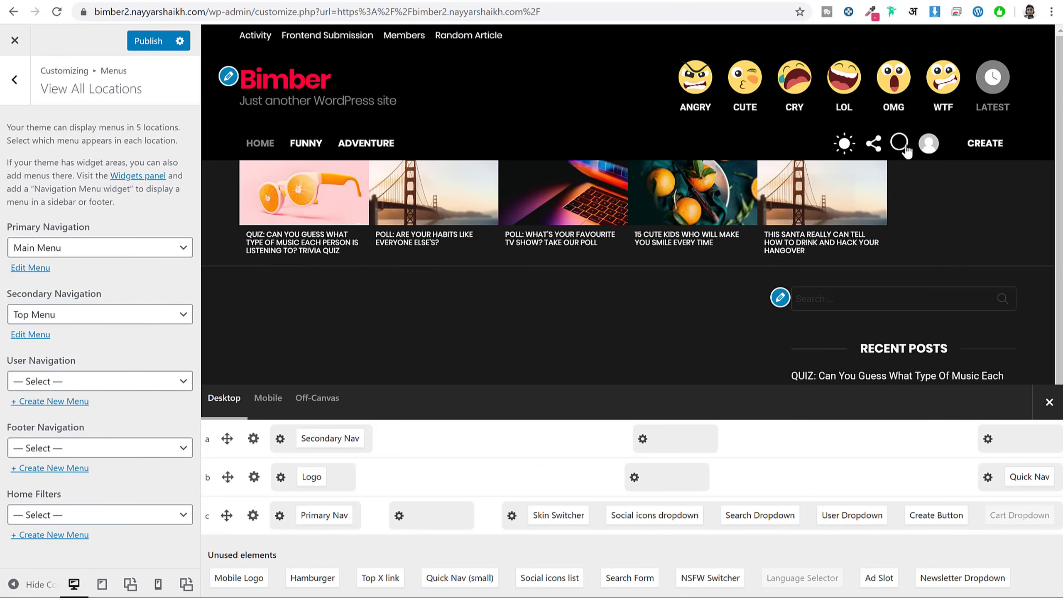
pyautogui.click(844, 155)
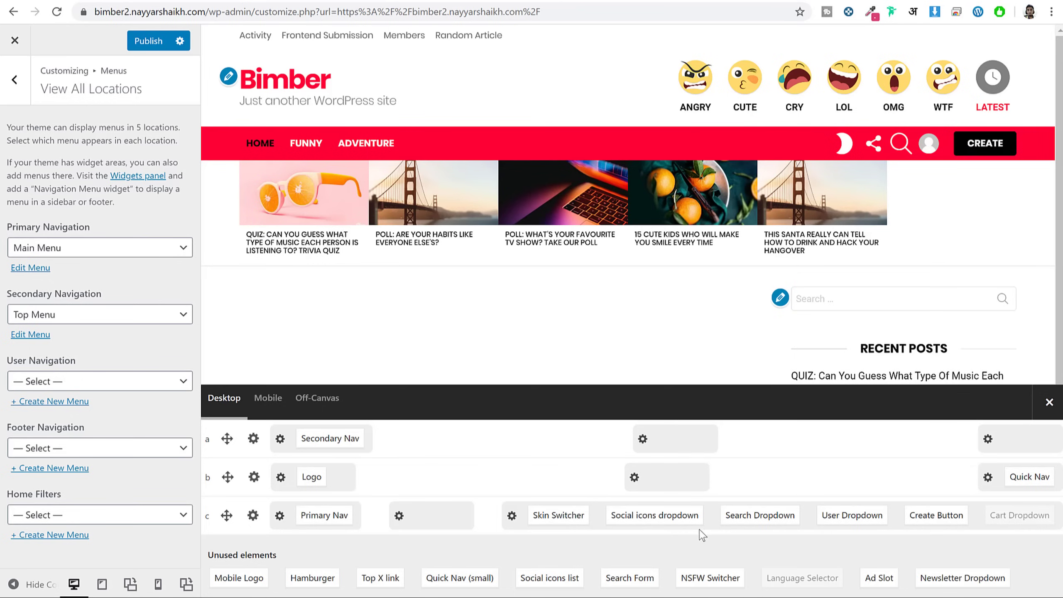
# Step: Change the header Create button's label to 'Add Post' and publish
pyautogui.click(942, 523)
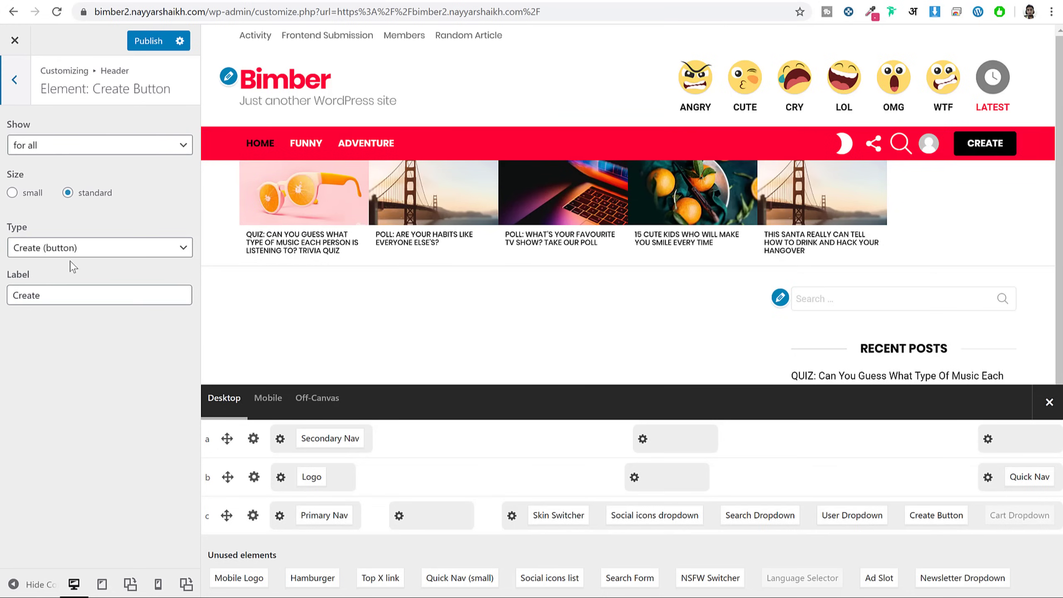
pyautogui.doubleClick(82, 298)
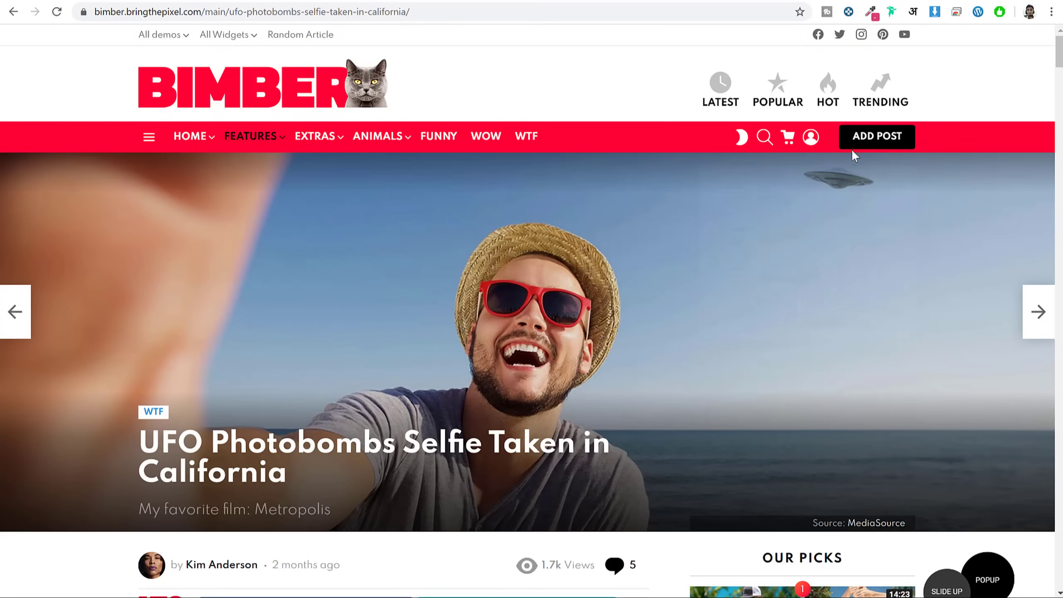
pyautogui.moveTo(858, 144)
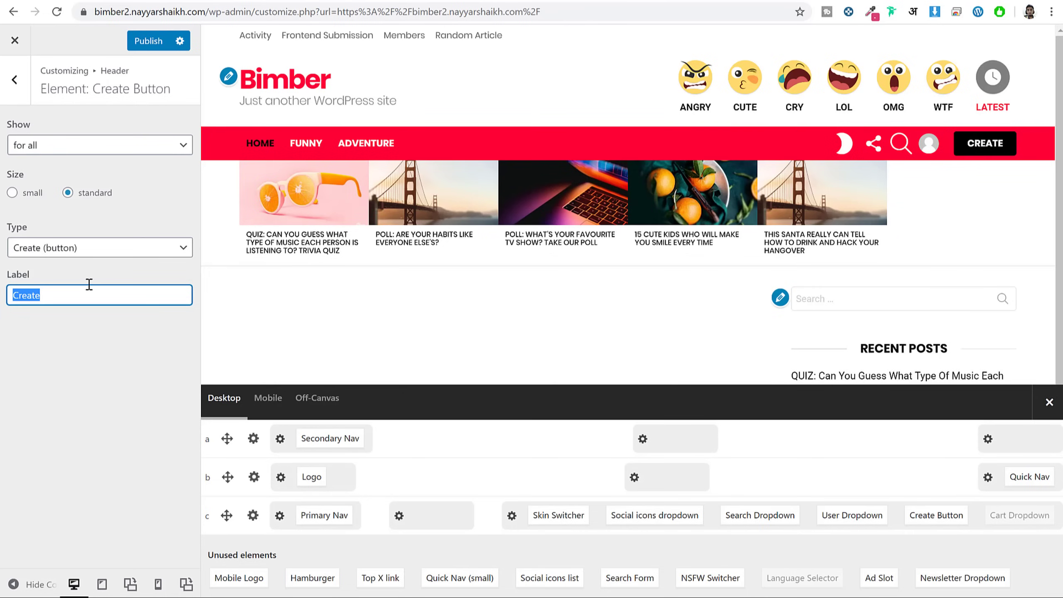
pyautogui.write('Add Post')
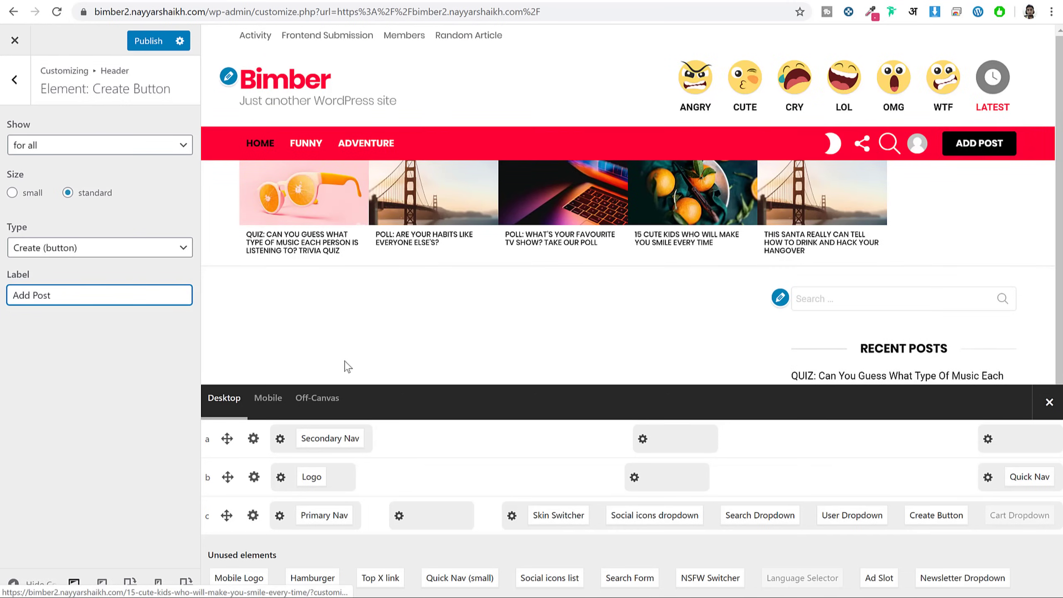
pyautogui.click(148, 41)
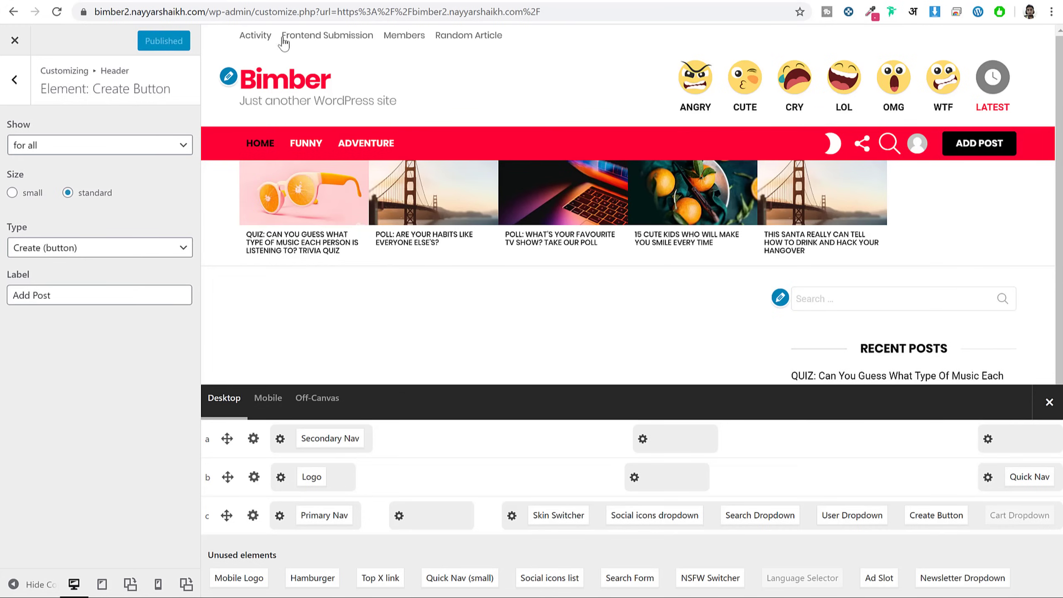
pyautogui.click(234, 0)
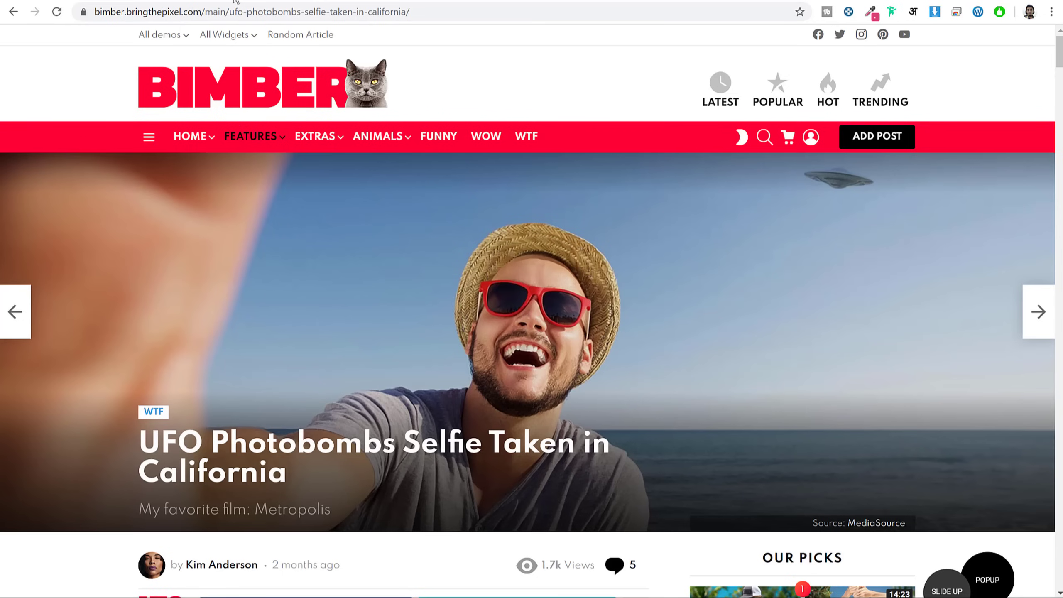
pyautogui.click(148, 137)
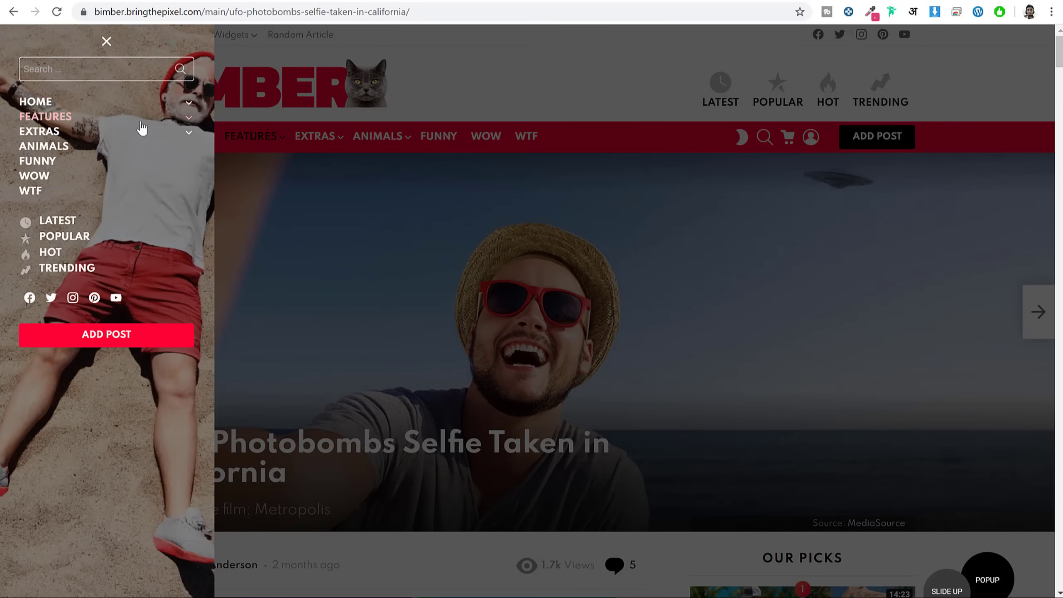
pyautogui.click(538, 69)
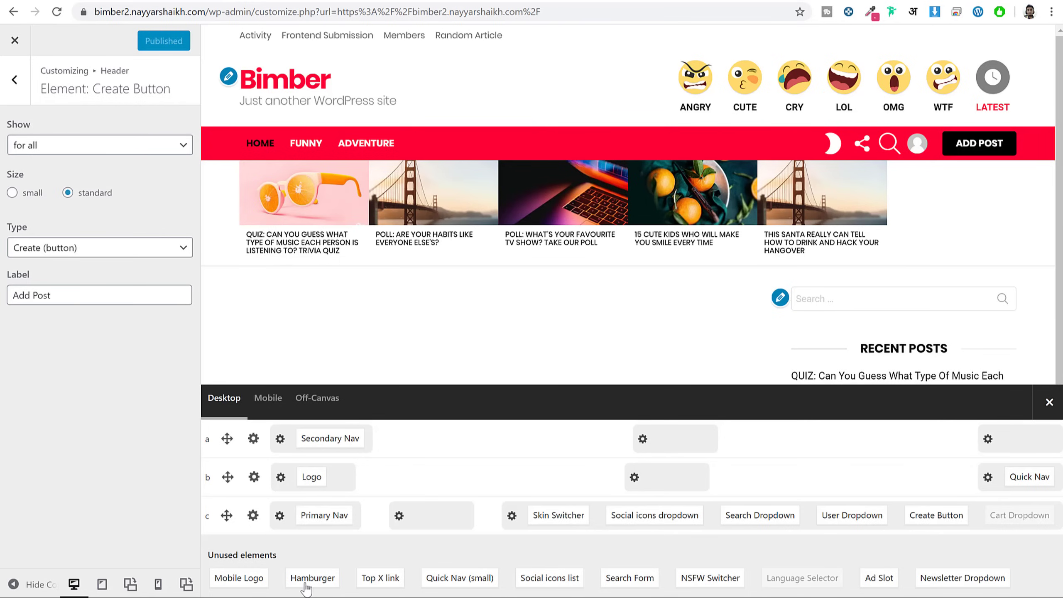
# Step: Add a Hamburger before Primary Nav in row c, sized 16px with its label disabled
pyautogui.moveTo(315, 580); pyautogui.dragTo(318, 491)
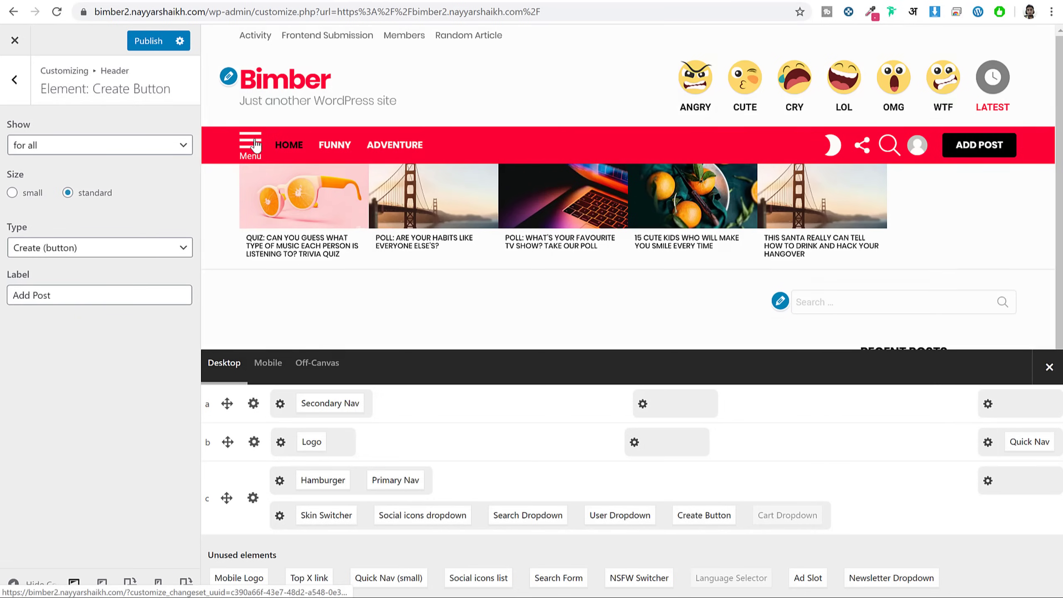
pyautogui.click(257, 146)
pyautogui.click(309, 42)
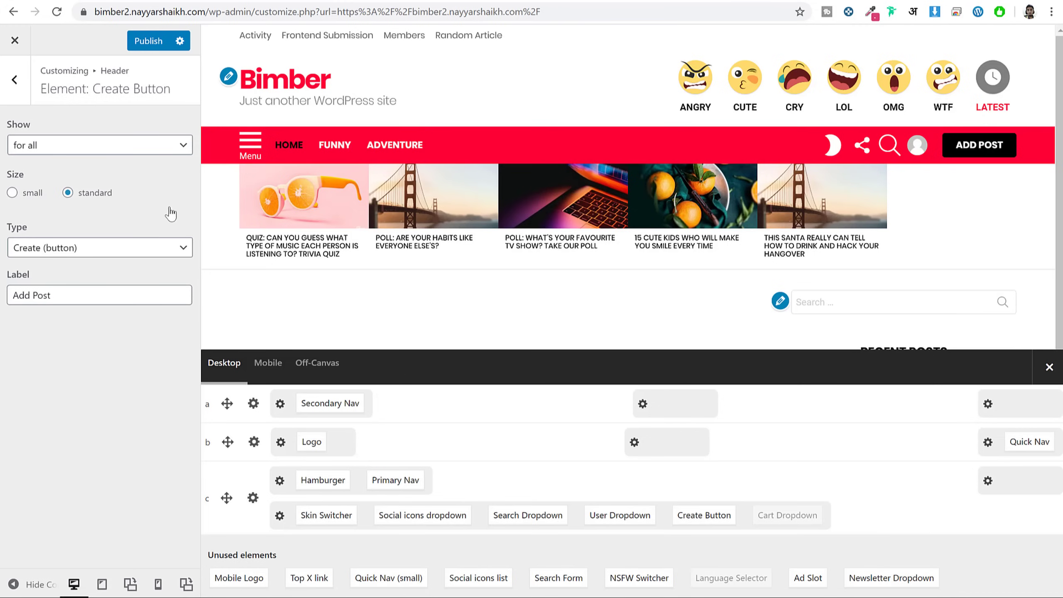
pyautogui.click(328, 486)
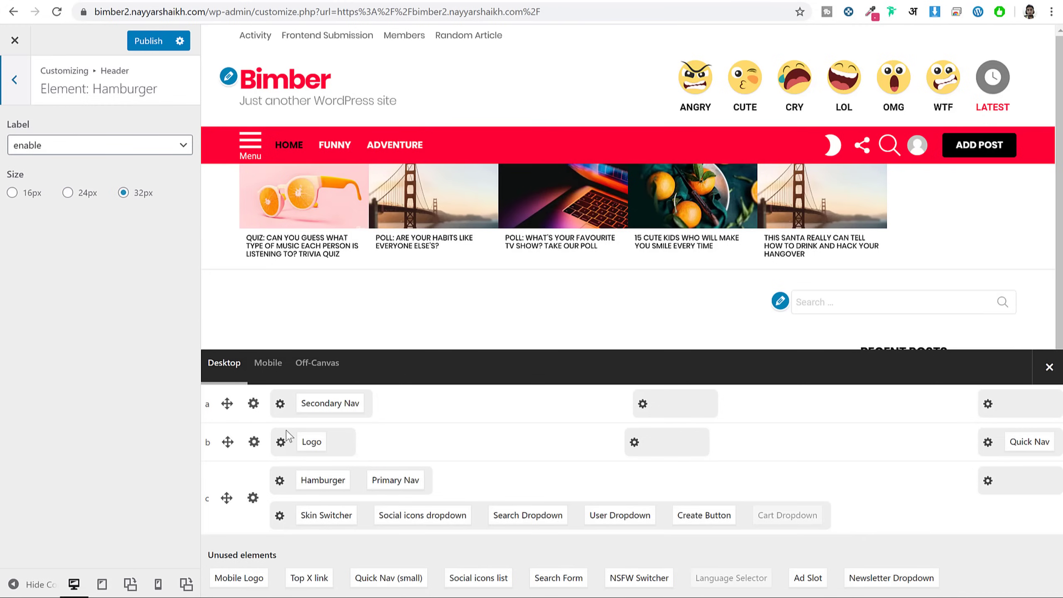
pyautogui.click(13, 193)
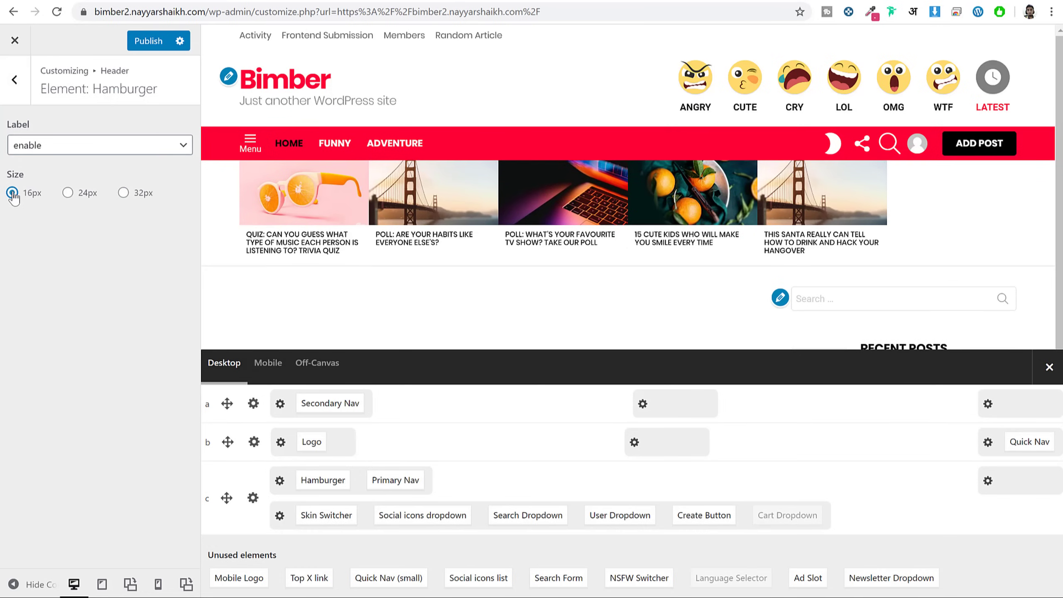
pyautogui.click(49, 146)
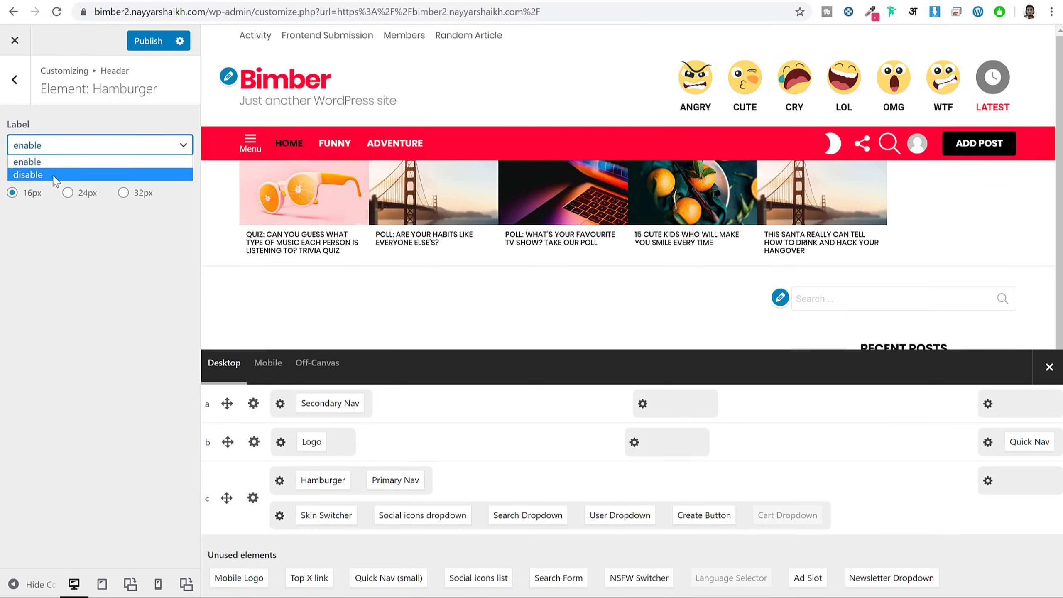
pyautogui.click(56, 176)
# Step: Compare the off-canvas menu with the demo site, publish the hamburger changes, and close the menu
pyautogui.click(252, 144)
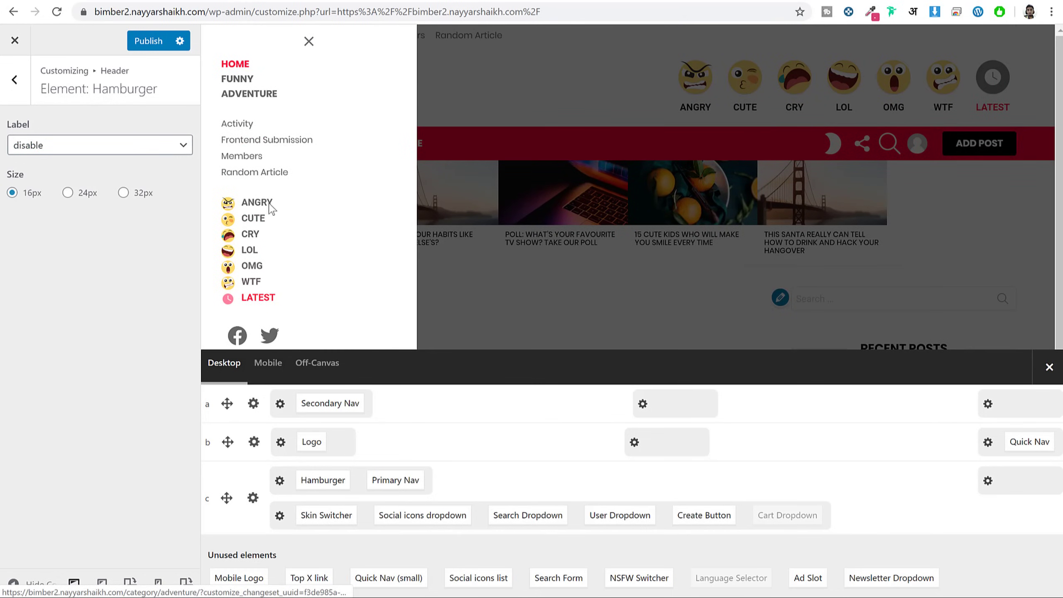
pyautogui.click(309, 41)
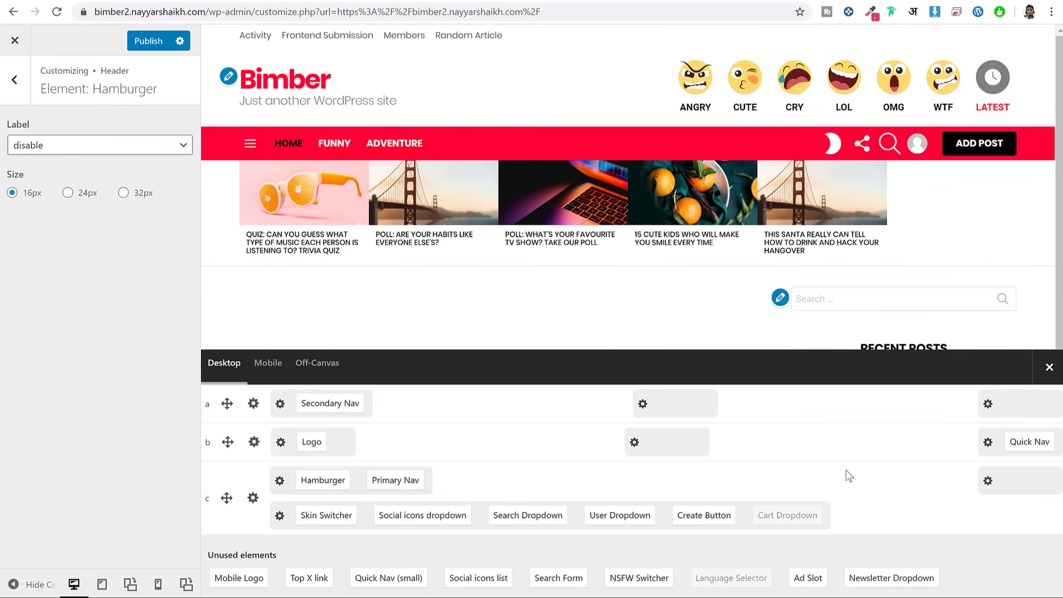
pyautogui.click(250, 144)
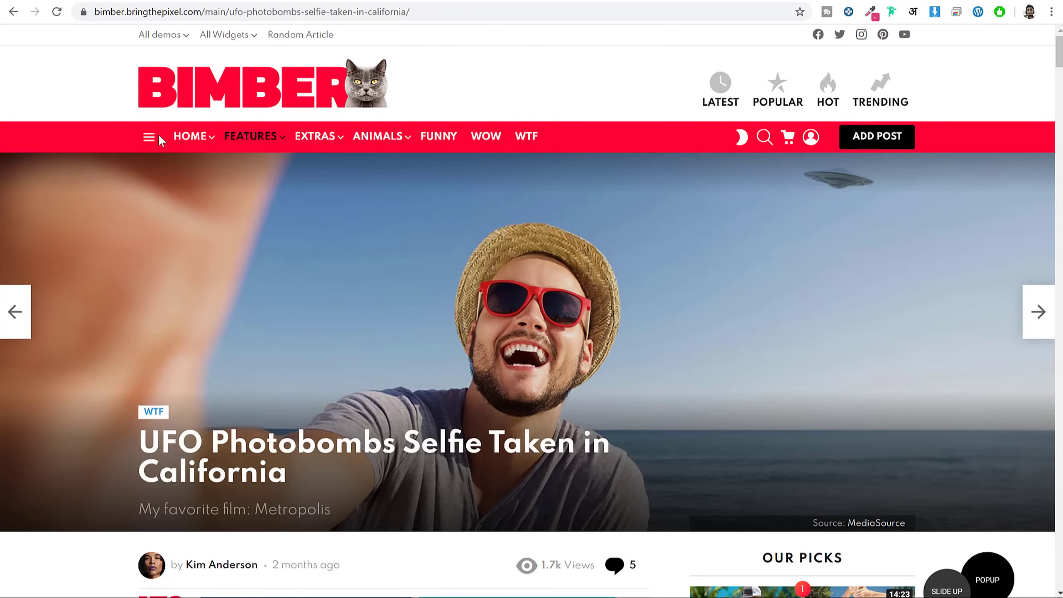
pyautogui.click(150, 135)
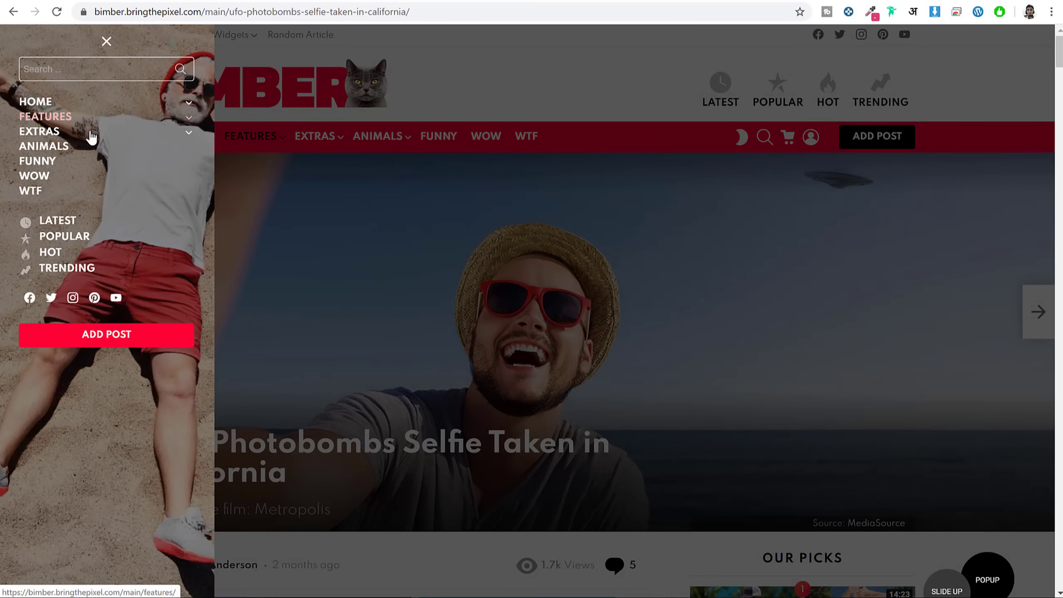
pyautogui.click(305, 207)
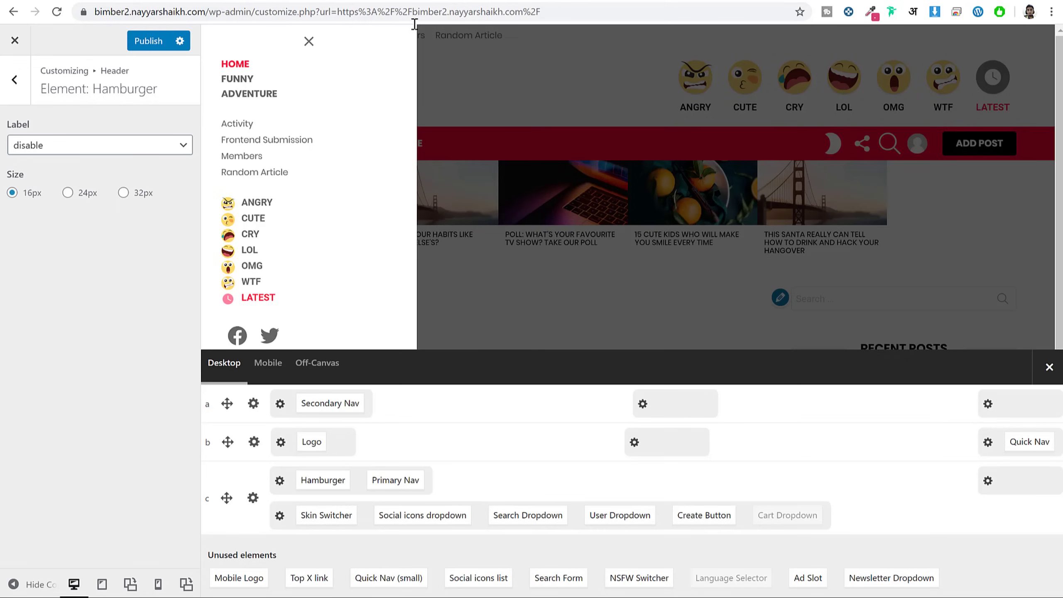
pyautogui.click(142, 47)
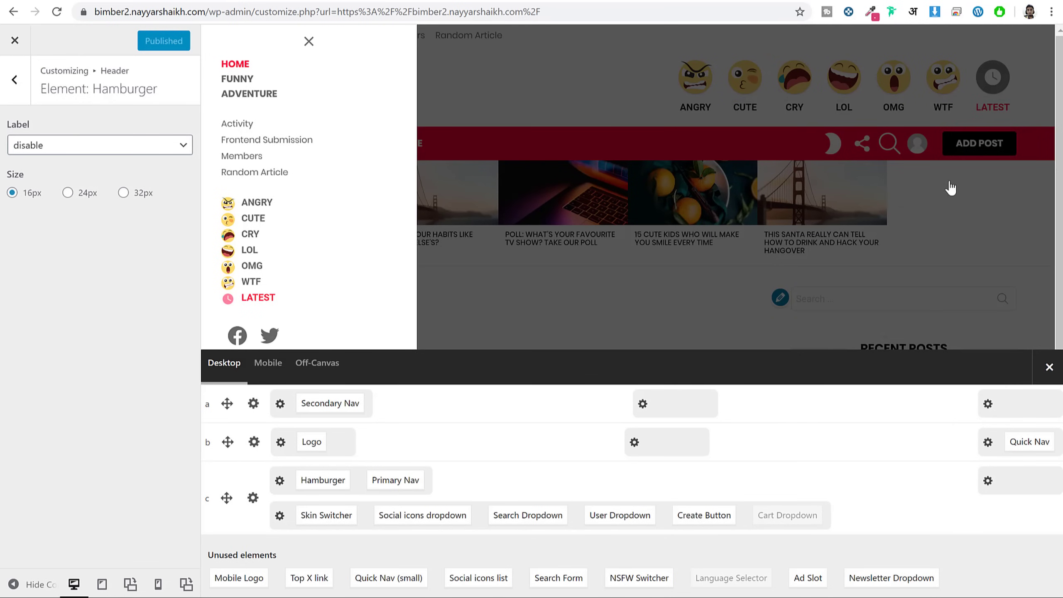
pyautogui.click(951, 188)
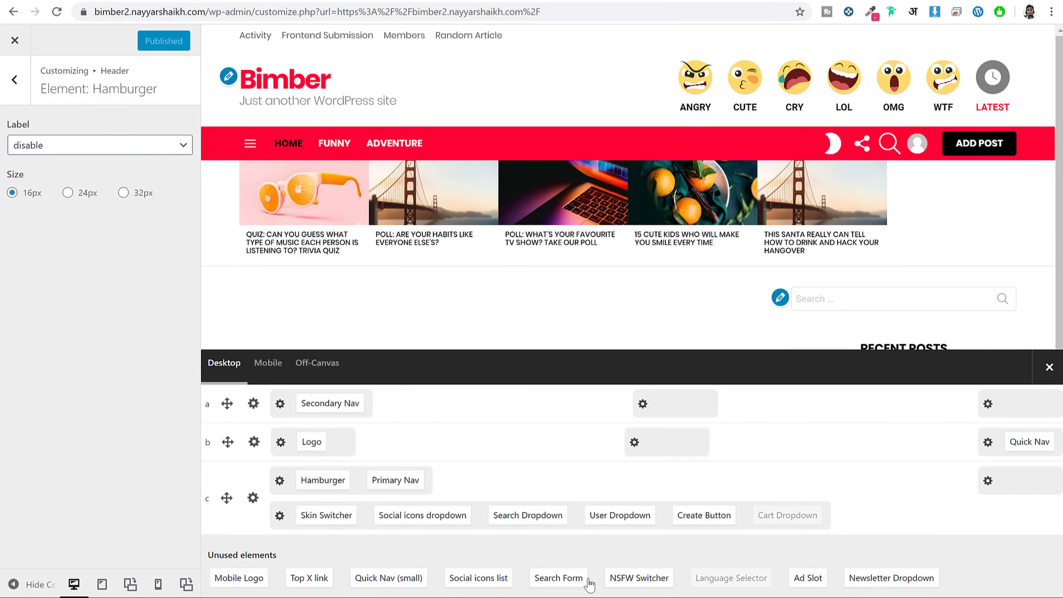
# Step: Add the Social Icons List to the top header row, set its size to small, publish, and open Quick Nav settings
pyautogui.moveTo(476, 584); pyautogui.dragTo(1026, 420)
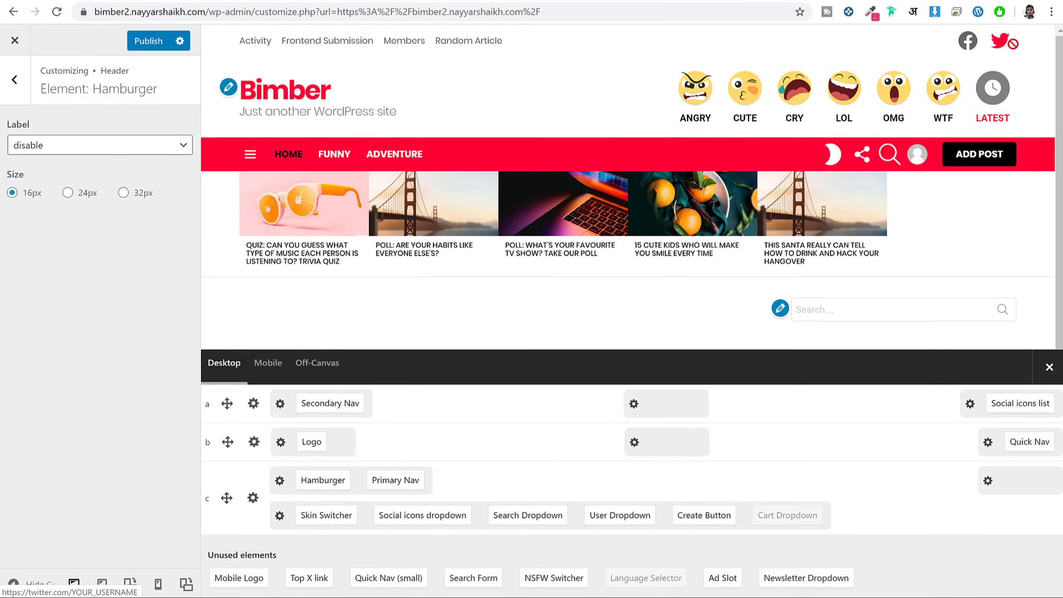
pyautogui.click(1015, 408)
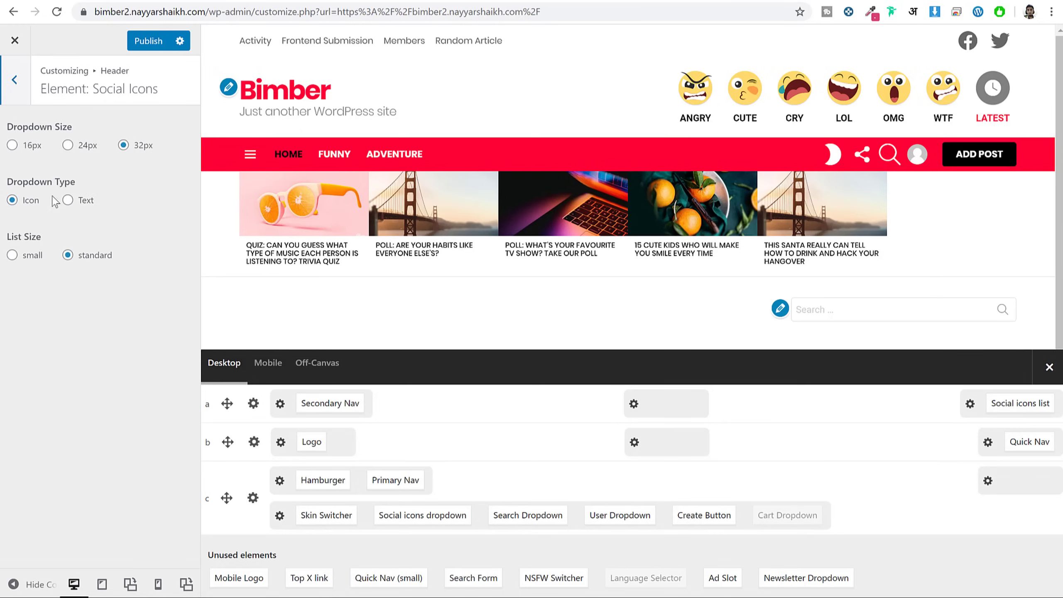
pyautogui.click(12, 145)
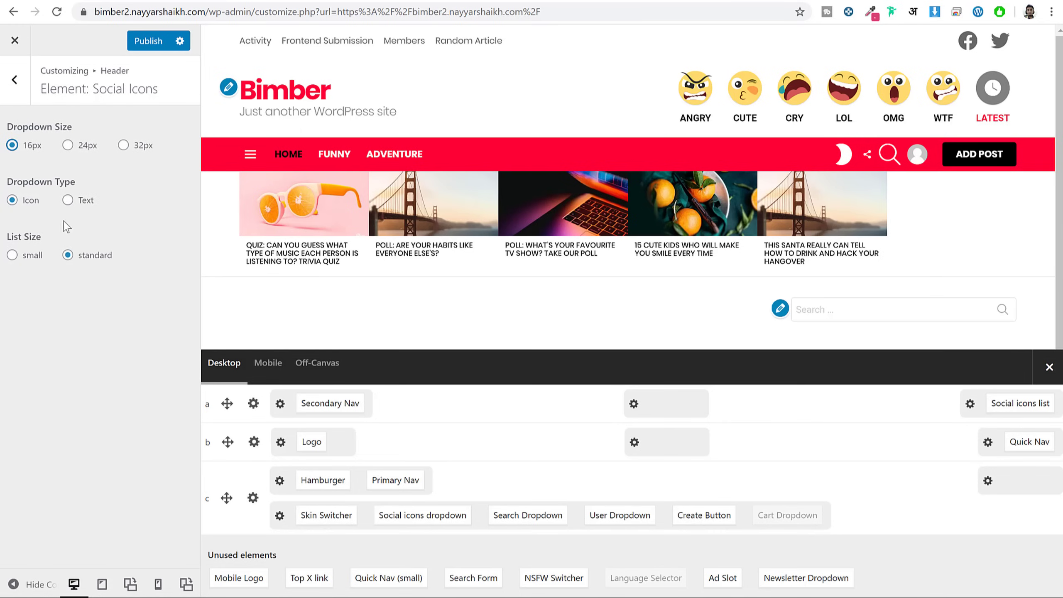
pyautogui.click(33, 256)
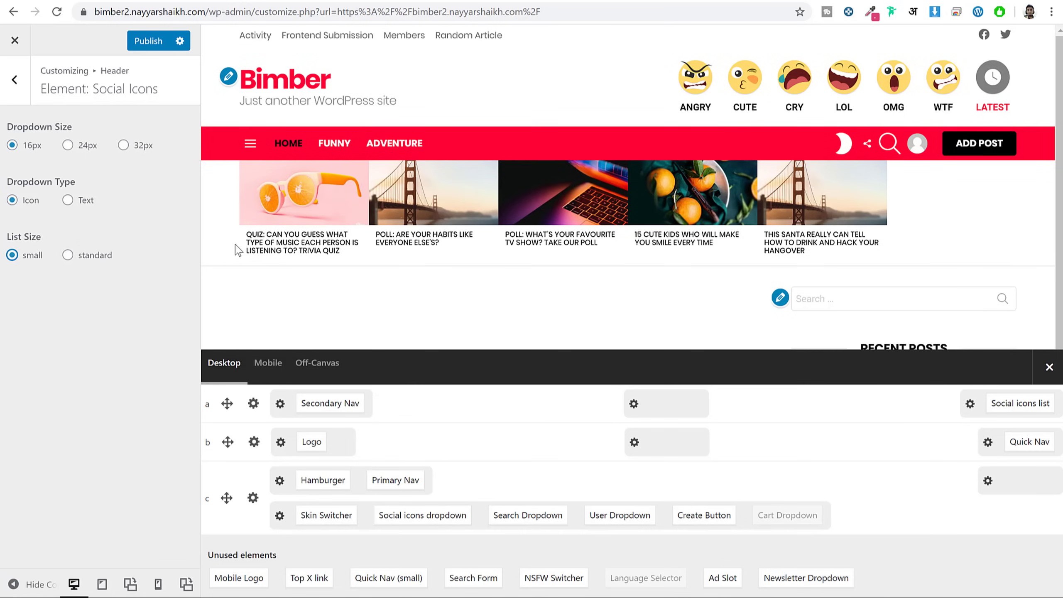
pyautogui.click(131, 38)
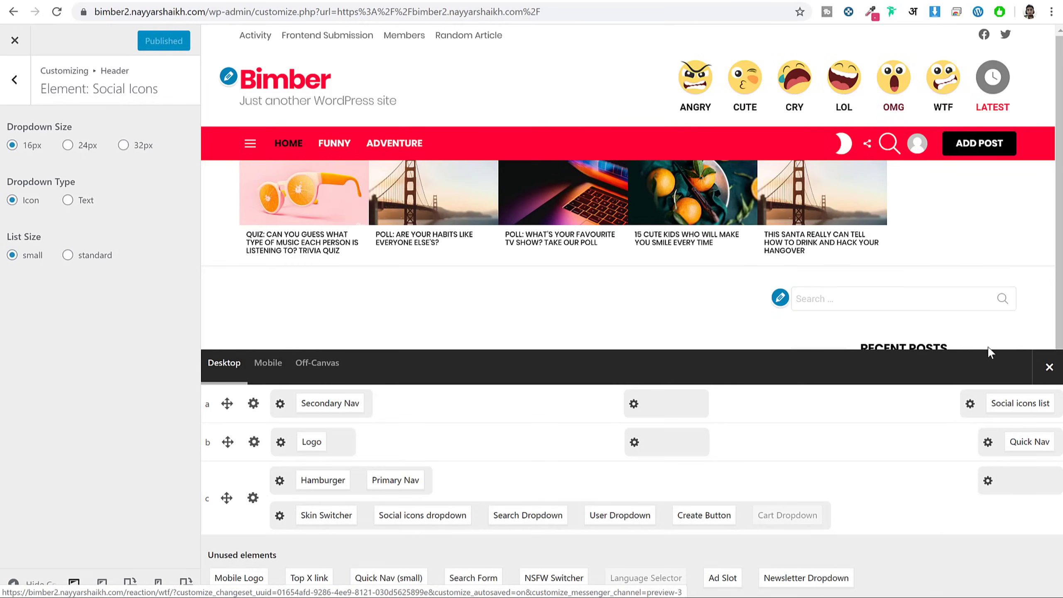
pyautogui.click(1031, 444)
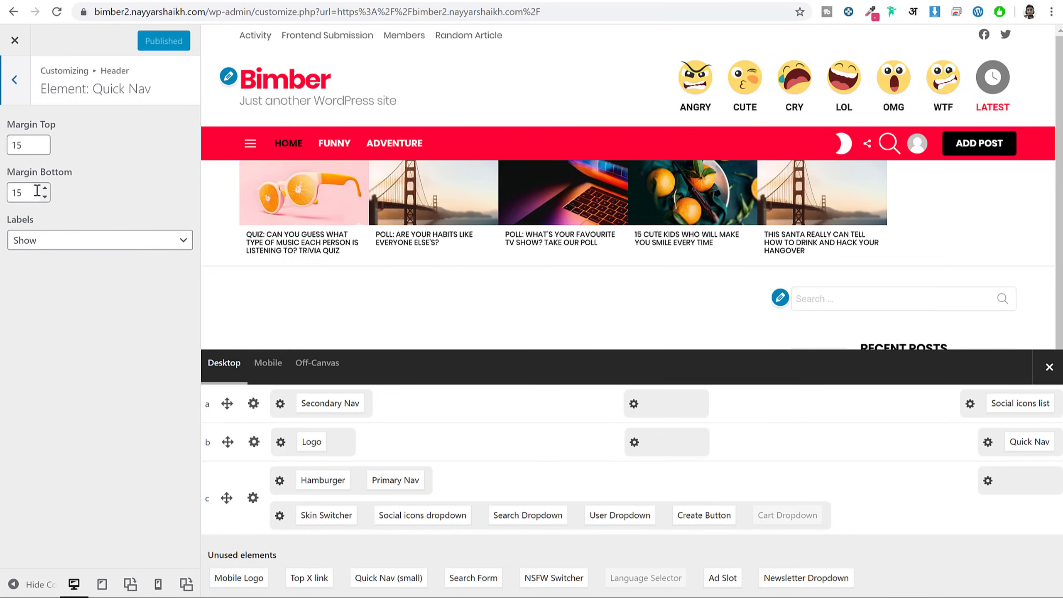
# Step: Leave the Quick Nav labels set to Show and go back to the Header section list
pyautogui.click(95, 240)
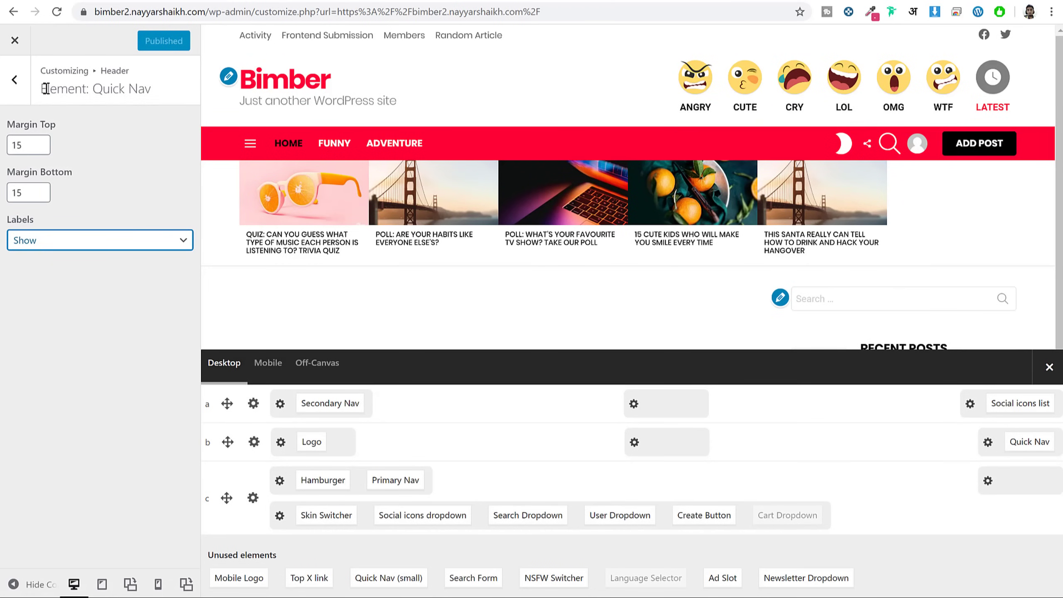
pyautogui.click(14, 80)
# Step: Return to the main customizer sections and open the Posts > General settings
pyautogui.scroll(3, 90, 151)
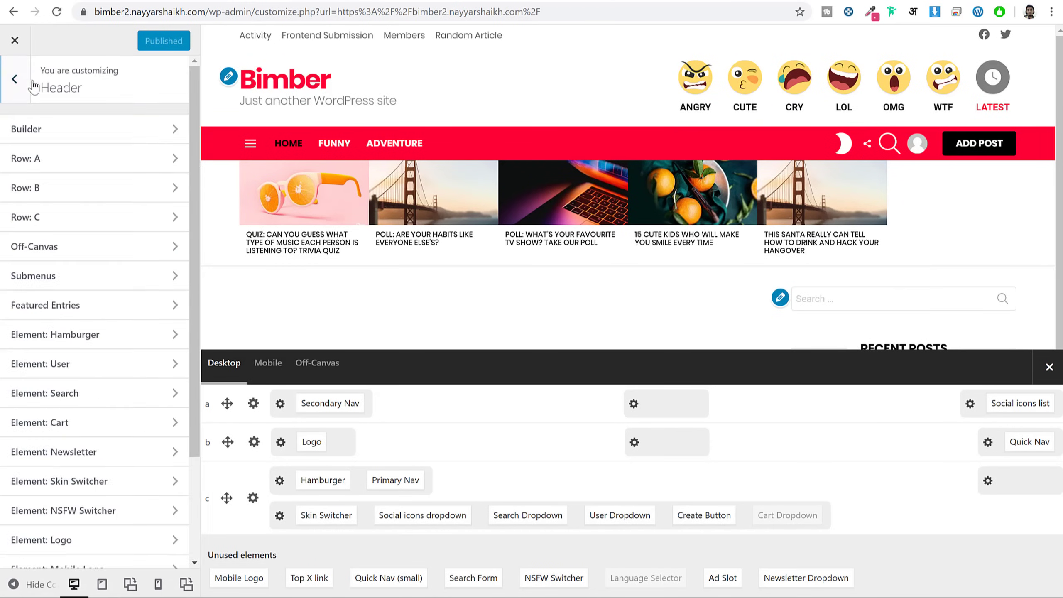
pyautogui.click(14, 80)
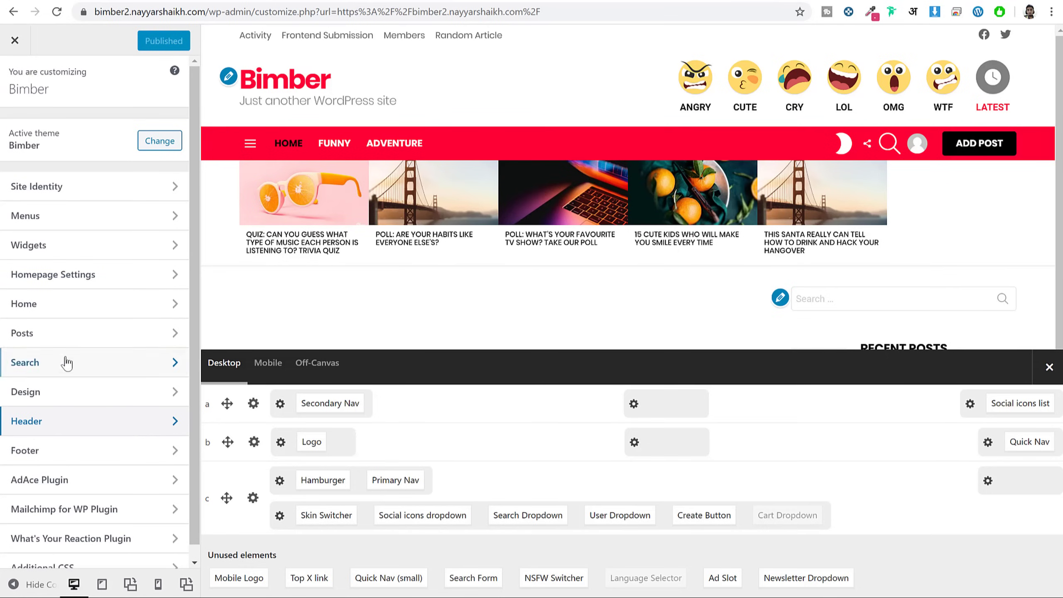
pyautogui.click(69, 343)
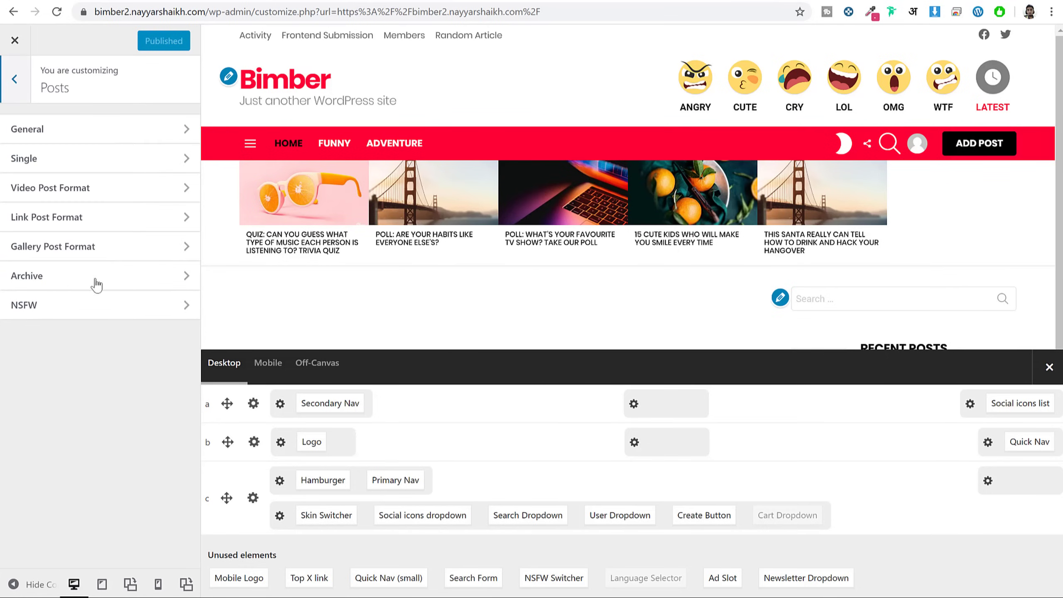
pyautogui.click(106, 135)
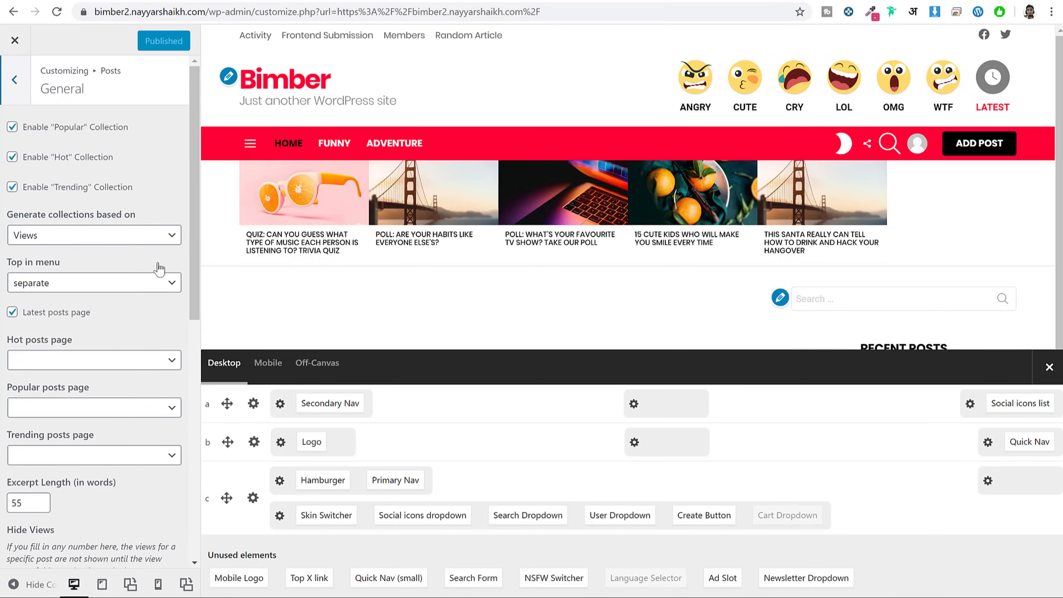
pyautogui.scroll(-3, 159, 268)
pyautogui.moveTo(31, 205); pyautogui.dragTo(62, 204)
# Step: Assign the Hot, Popular and Trending pages as the hot, popular and trending posts pages
pyautogui.click(75, 225)
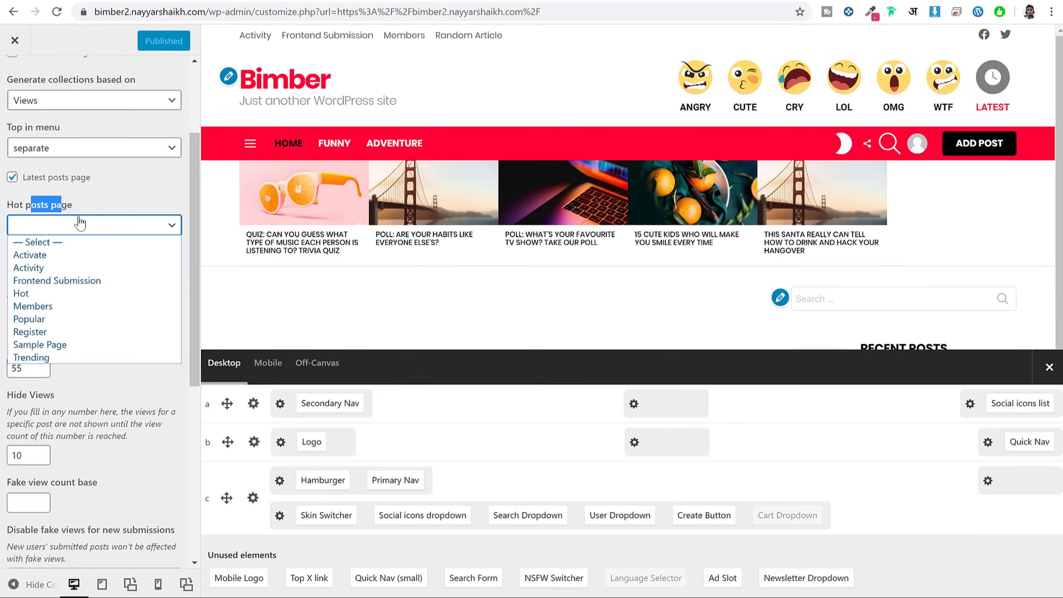
pyautogui.click(71, 294)
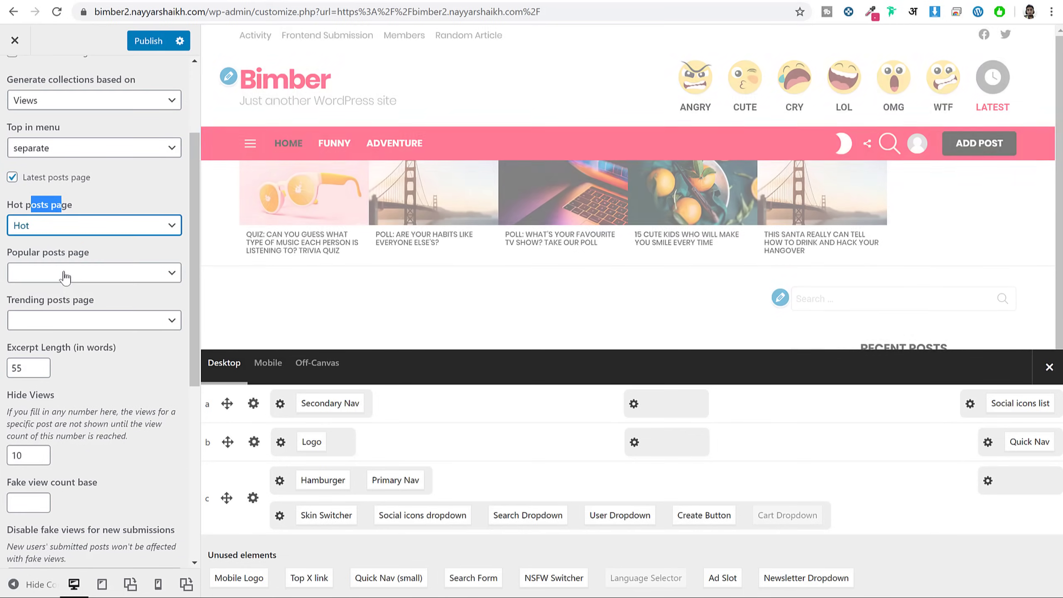
pyautogui.click(63, 273)
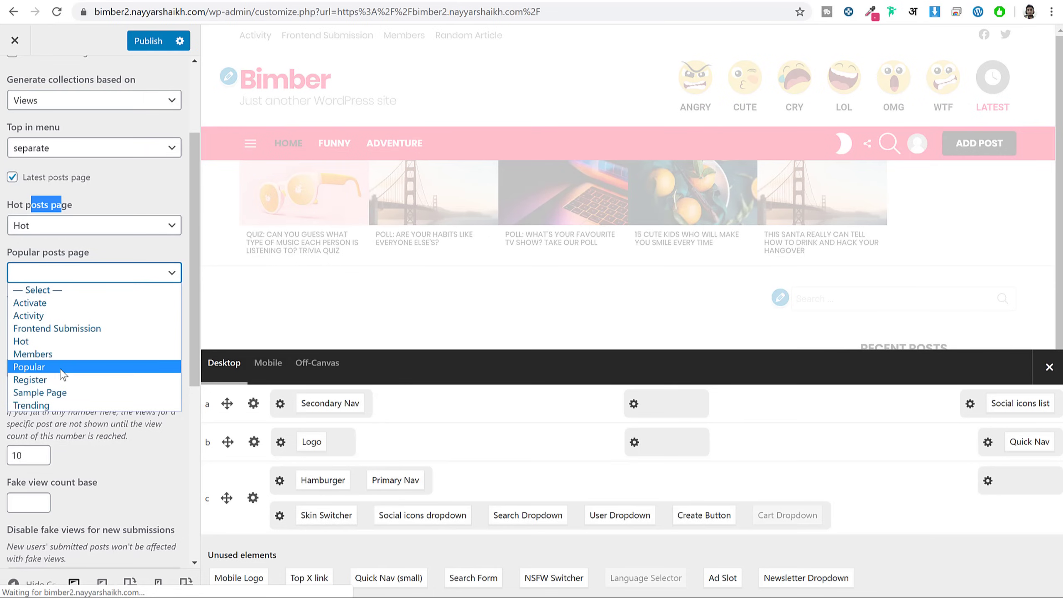
pyautogui.click(62, 366)
pyautogui.click(65, 320)
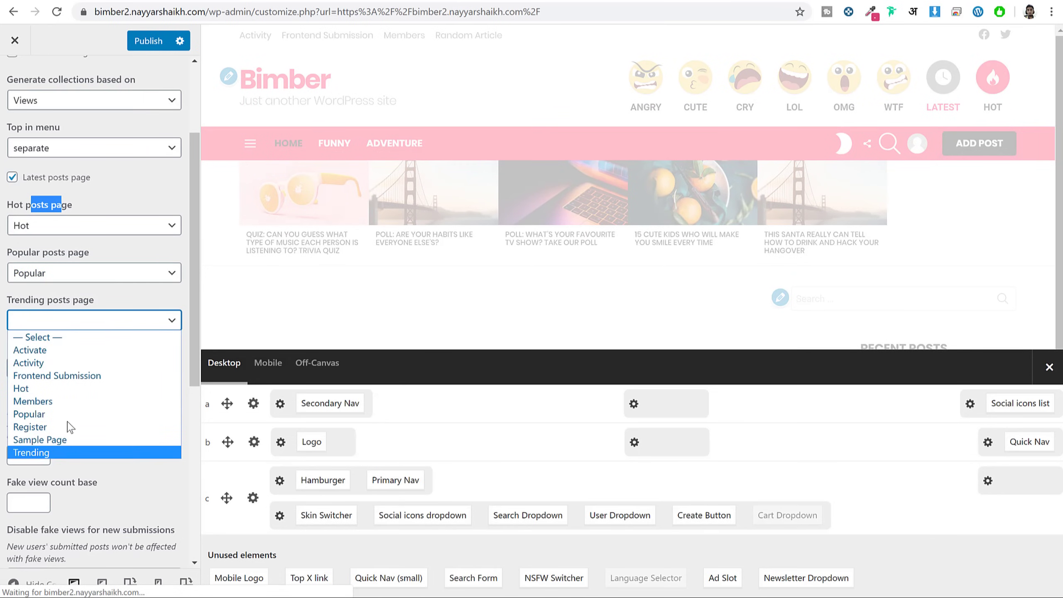
pyautogui.click(64, 453)
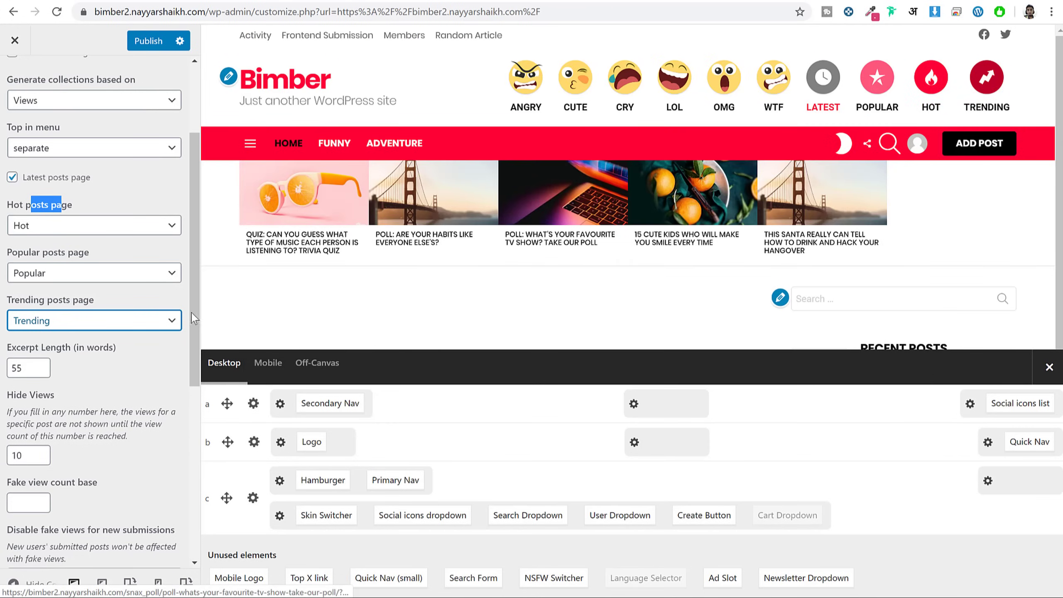
pyautogui.scroll(-2, 148, 323)
pyautogui.scroll(4, 148, 322)
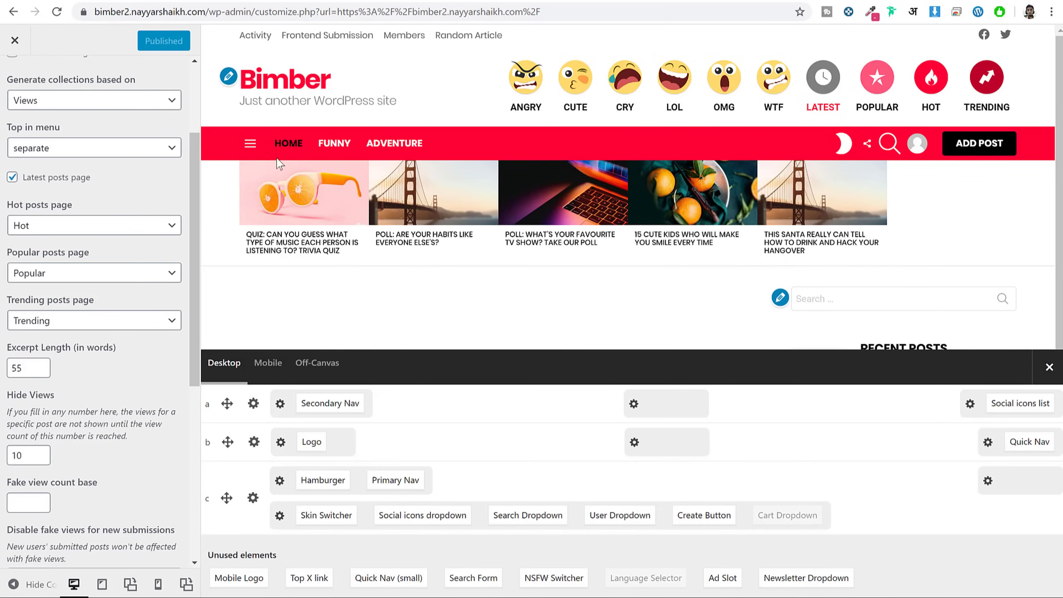
# Step: Open the preview's off-canvas menu, close the header builder, and compare with the demo's menu
pyautogui.click(249, 143)
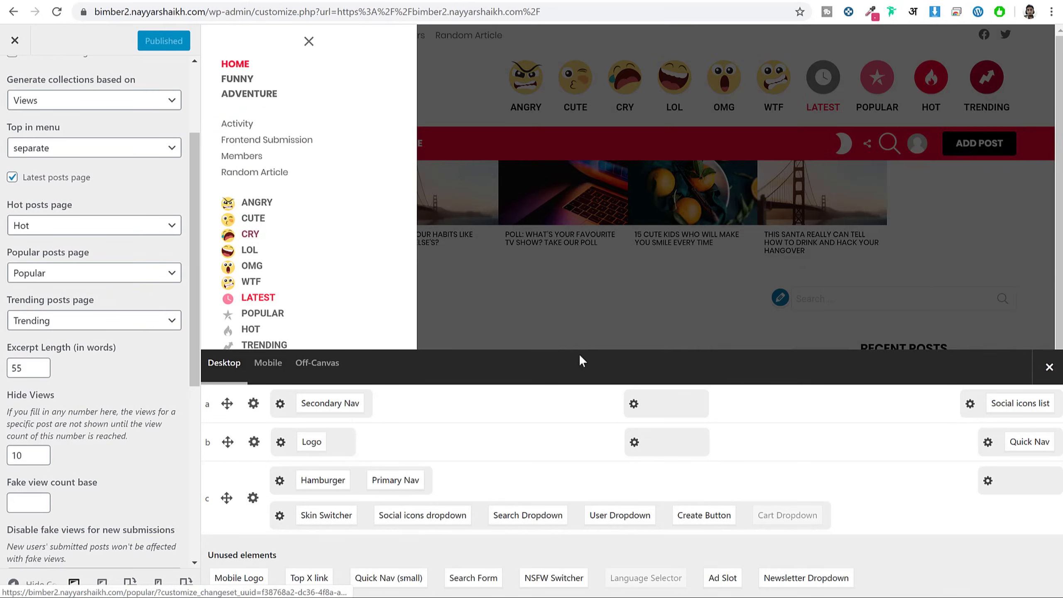
pyautogui.click(1049, 366)
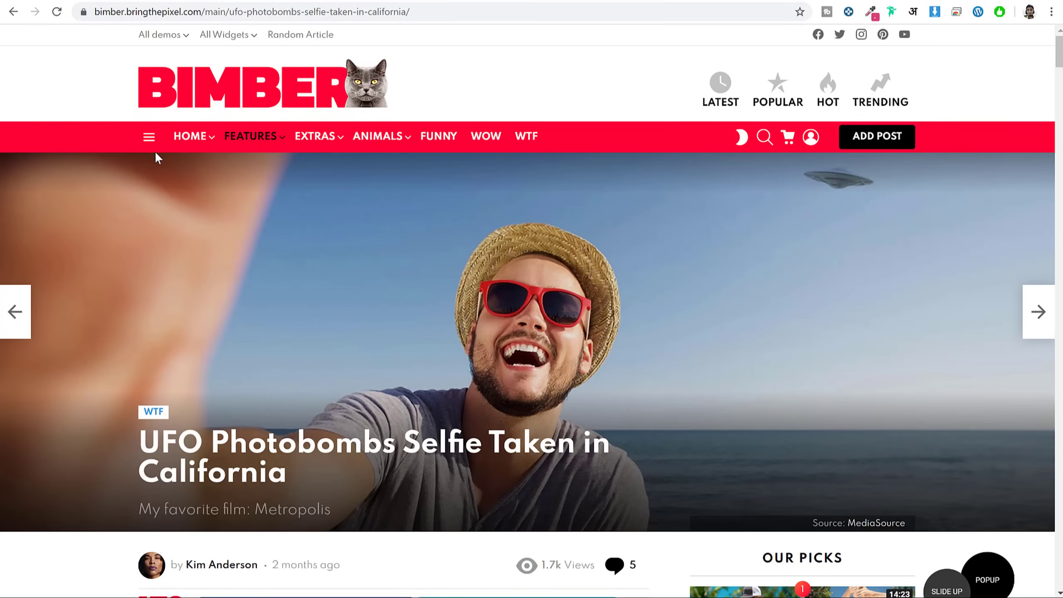
pyautogui.click(149, 137)
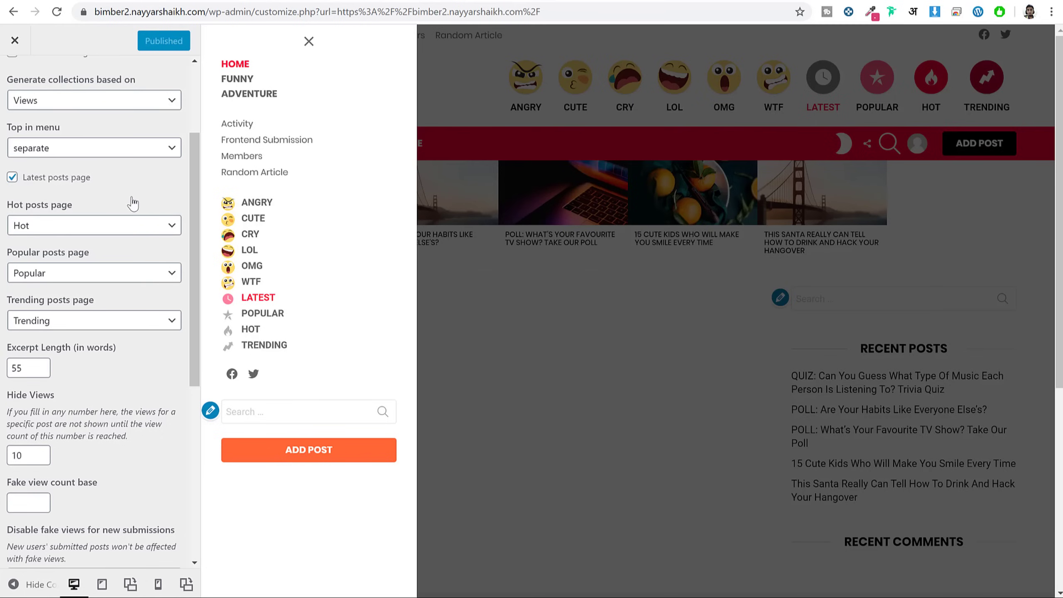
pyautogui.scroll(3, 133, 204)
# Step: Navigate back to the Header settings and open the off-canvas menu options
pyautogui.click(15, 94)
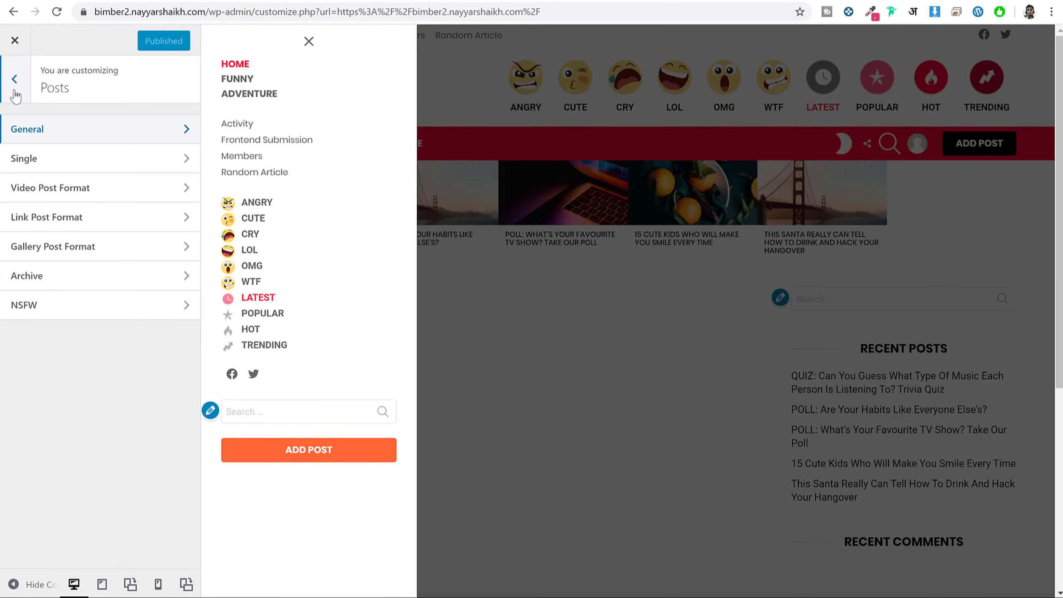
pyautogui.click(16, 94)
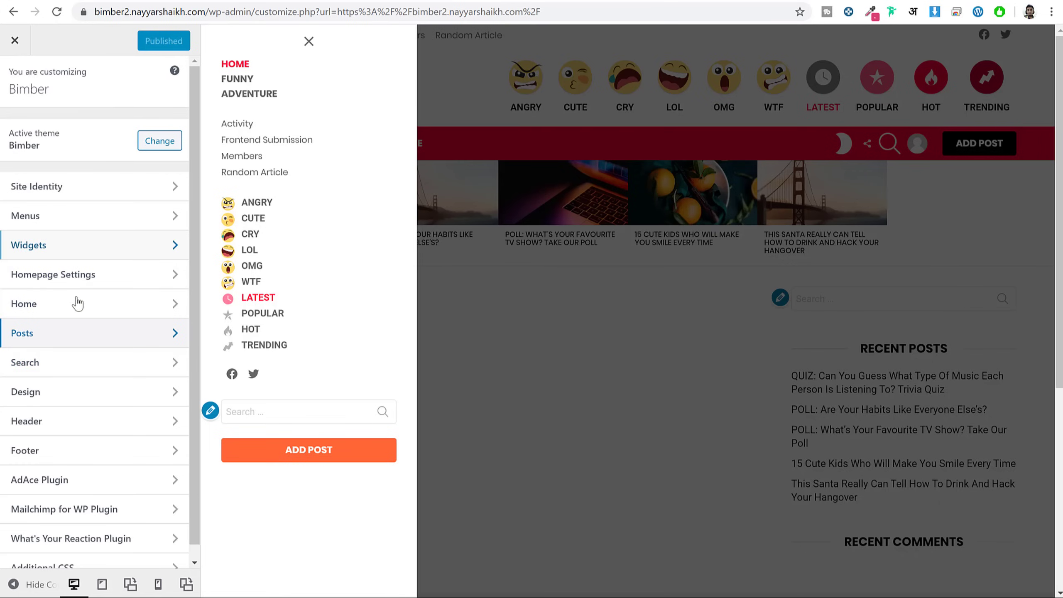
pyautogui.click(74, 422)
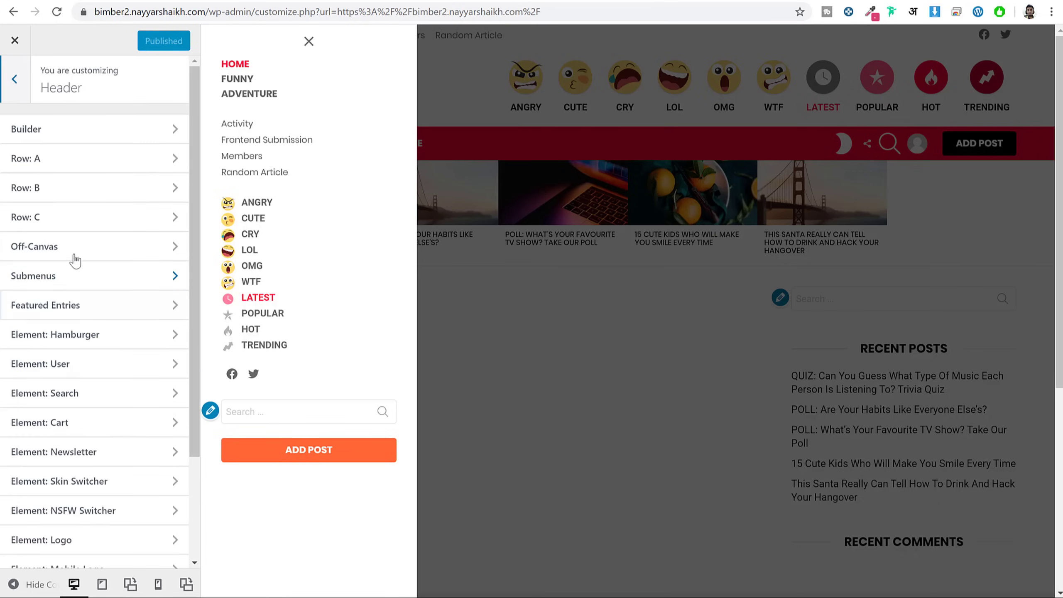
pyautogui.click(98, 250)
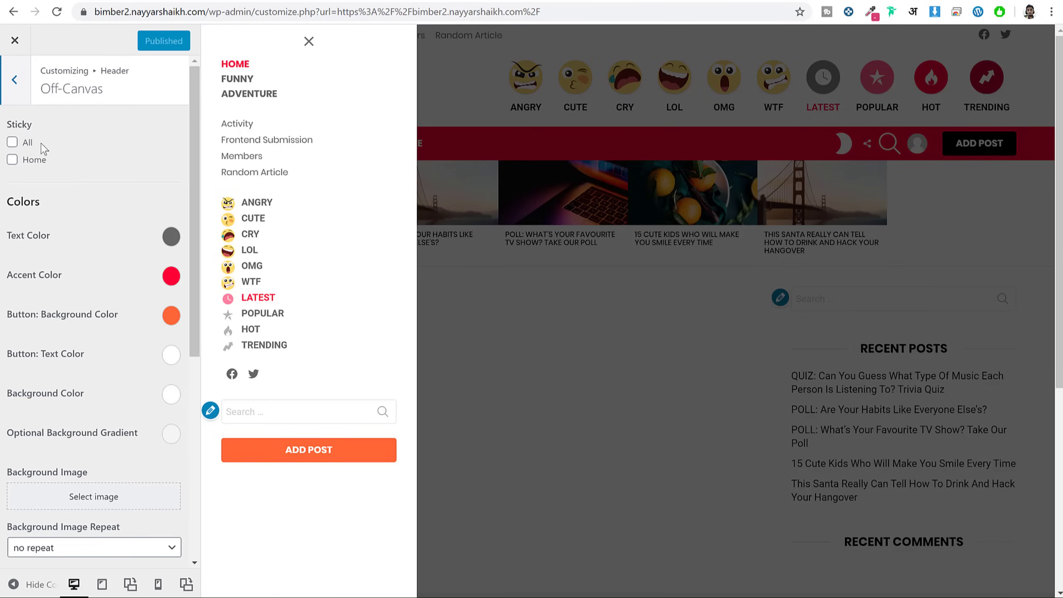
pyautogui.scroll(-2, 155, 263)
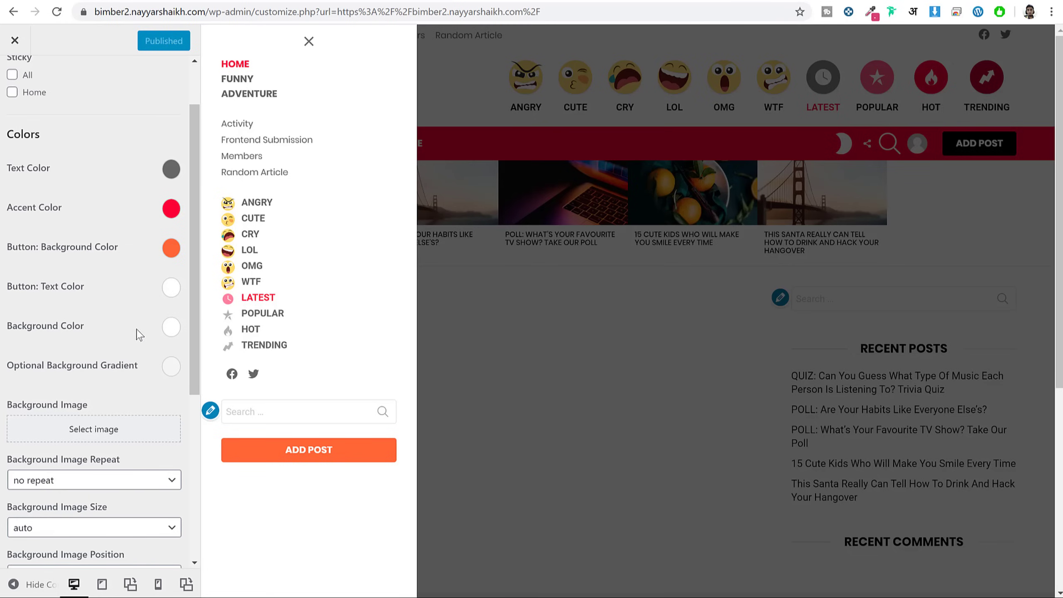
# Step: Make the off-canvas background black and the Add Post button background red
pyautogui.click(170, 327)
pyautogui.scroll(-2, 75, 439)
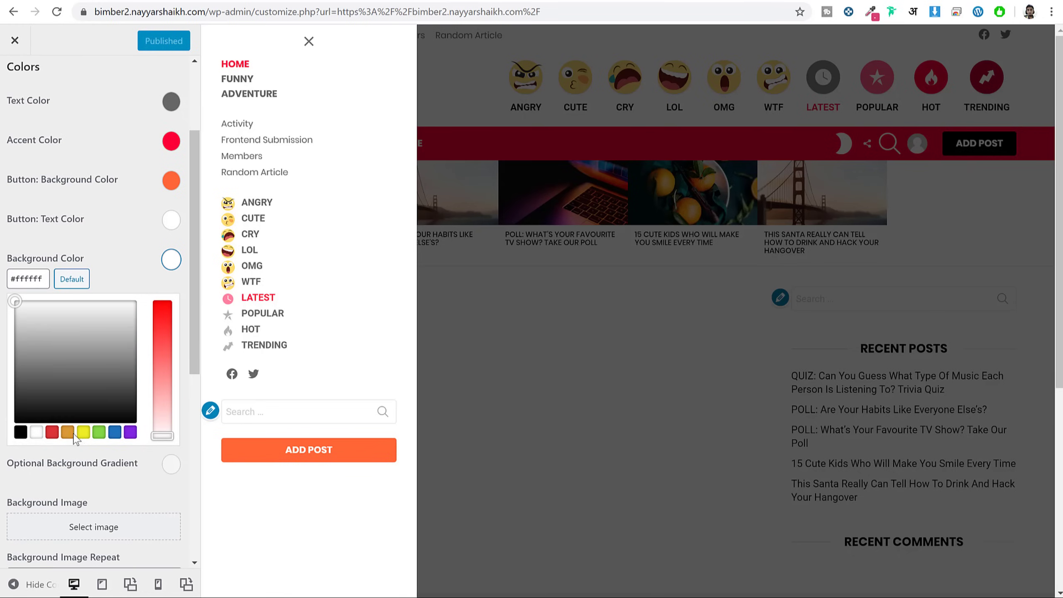
pyautogui.click(20, 432)
pyautogui.click(171, 259)
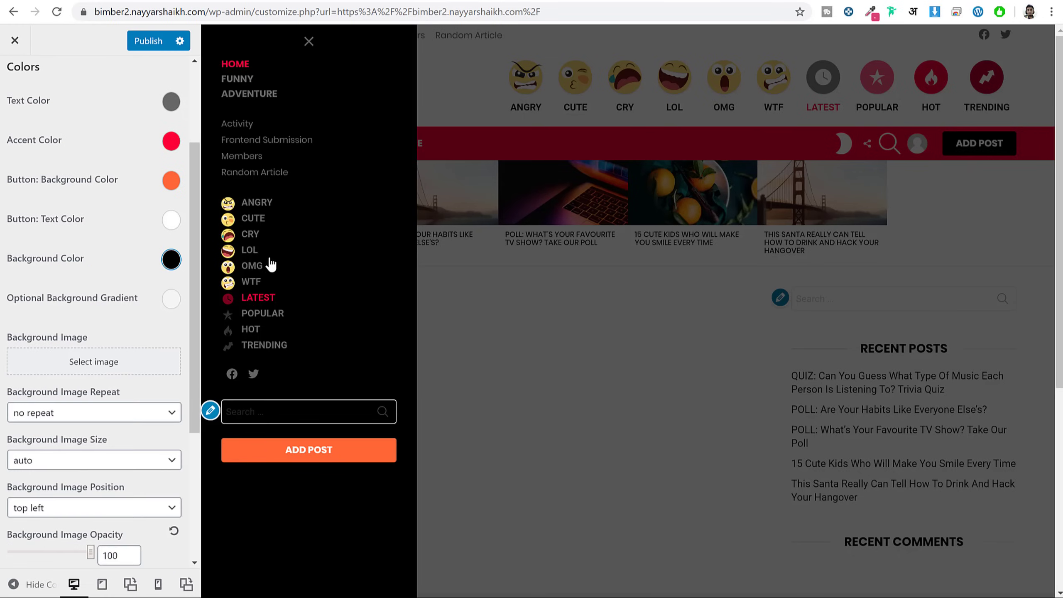
pyautogui.click(171, 219)
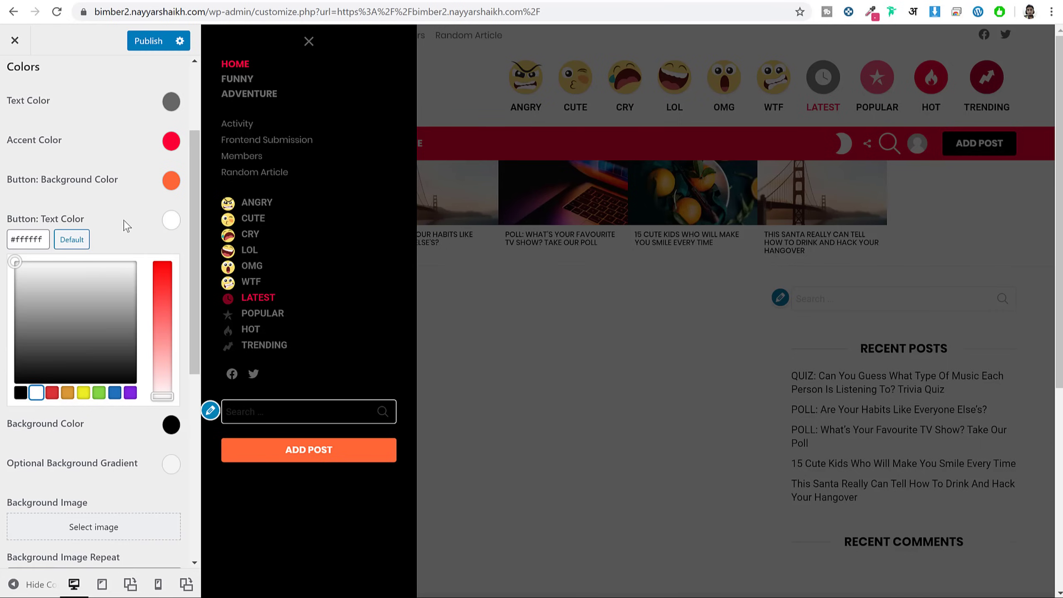
pyautogui.click(137, 215)
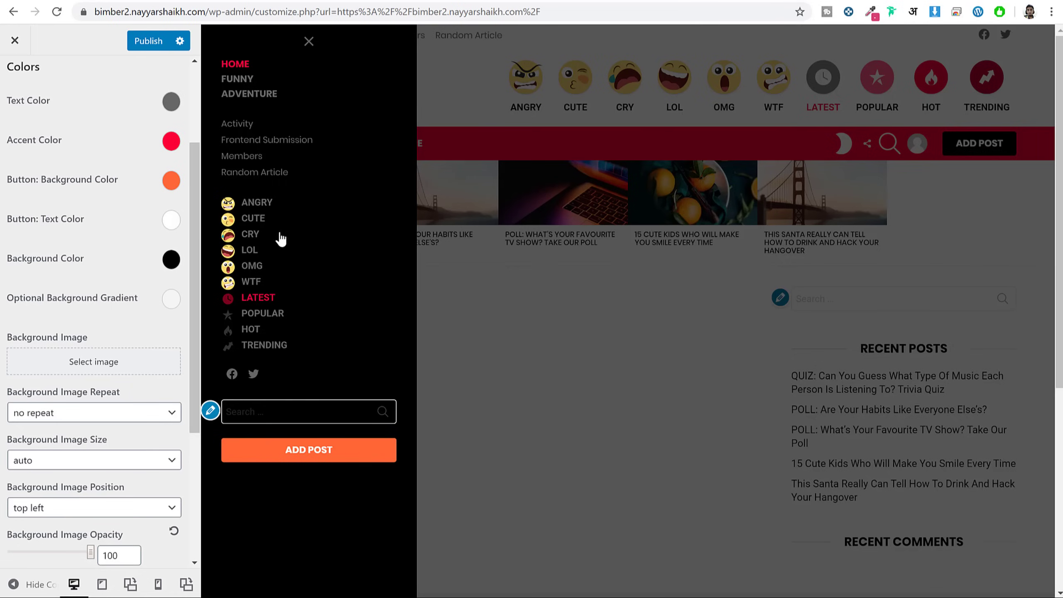
pyautogui.click(171, 191)
pyautogui.click(52, 353)
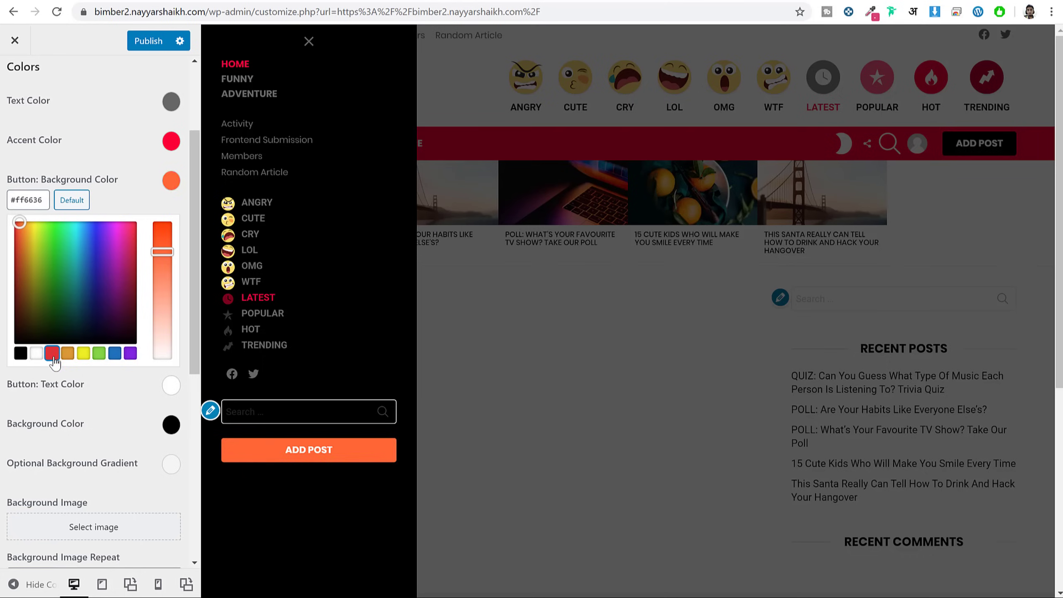
pyautogui.click(176, 181)
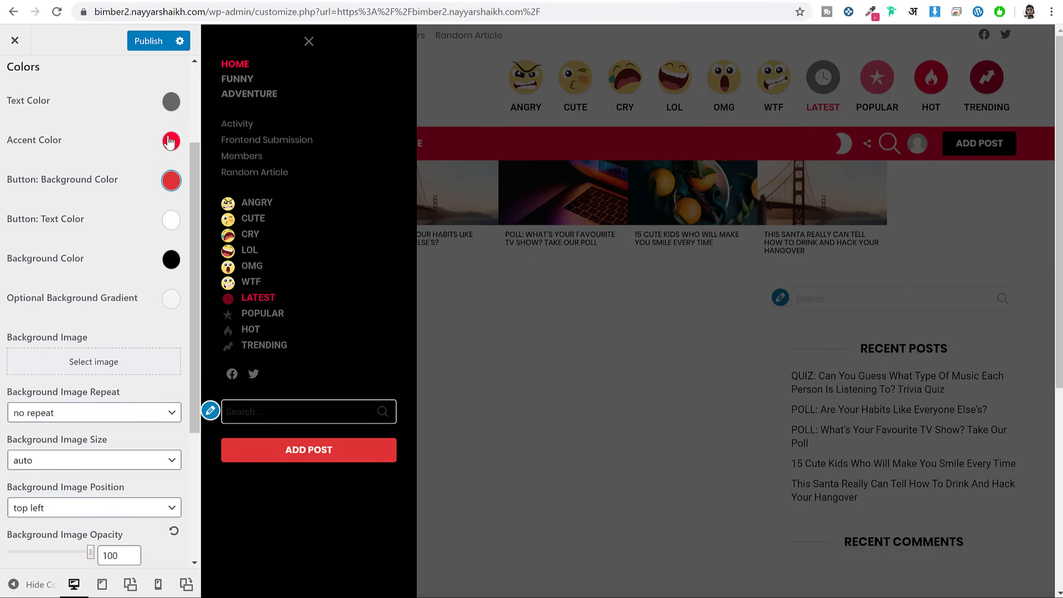
# Step: Set the accent colour to pink #ff9bb1 and menu text to white, publish, and close the preview menu
pyautogui.scroll(3, 137, 167)
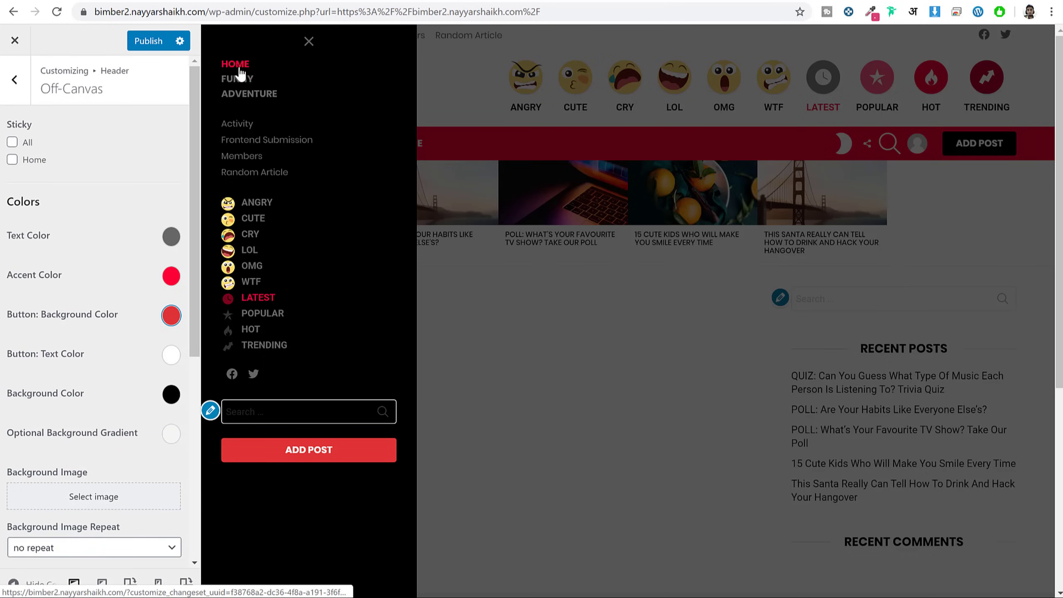
pyautogui.click(171, 276)
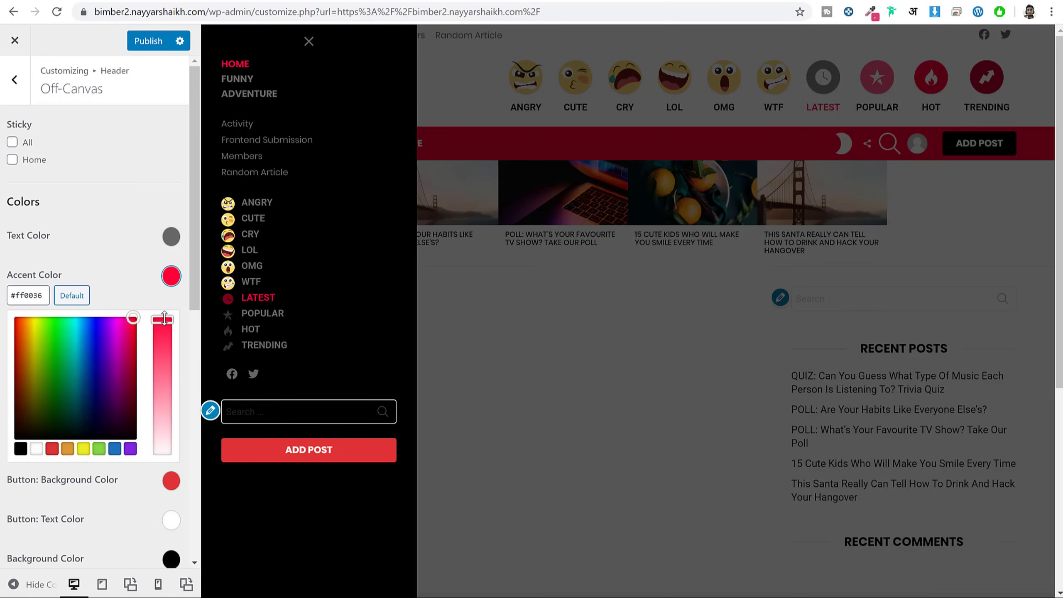
pyautogui.moveTo(164, 319); pyautogui.dragTo(167, 400)
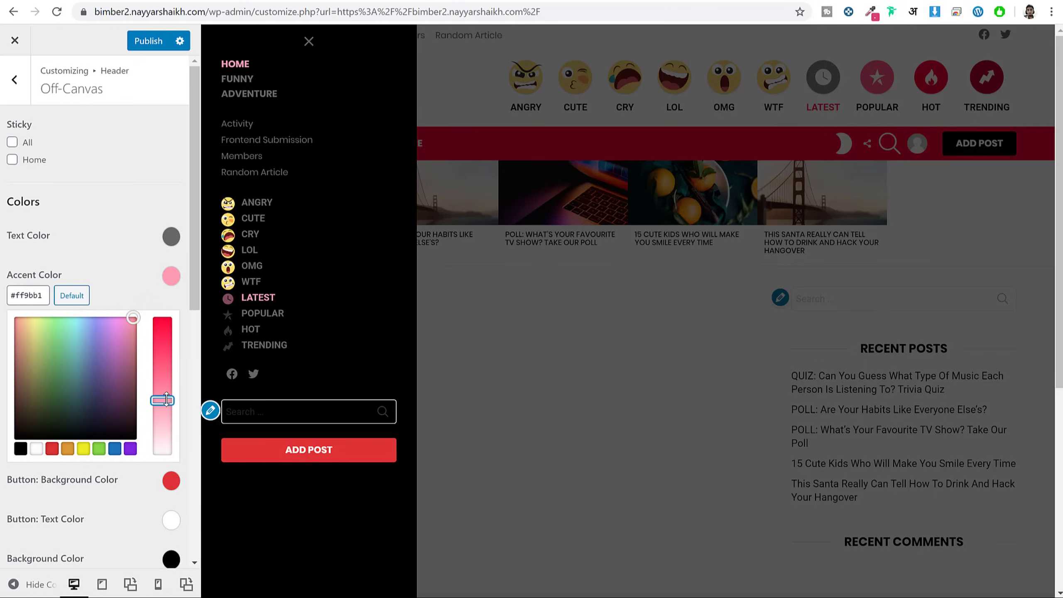
pyautogui.click(153, 242)
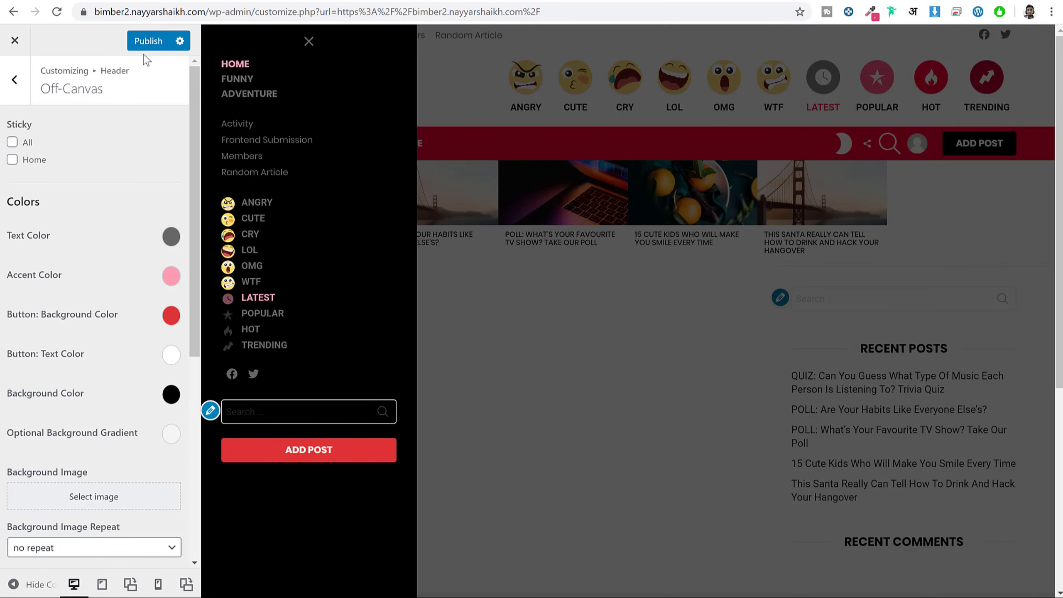
pyautogui.scroll(-5, 101, 314)
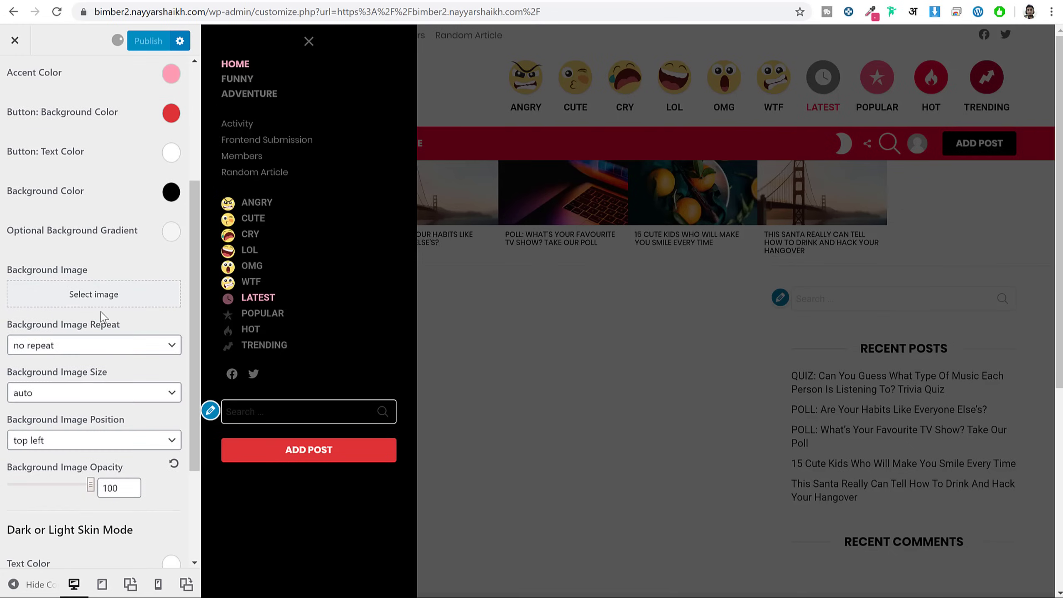
pyautogui.scroll(2, 102, 317)
pyautogui.scroll(4, 104, 294)
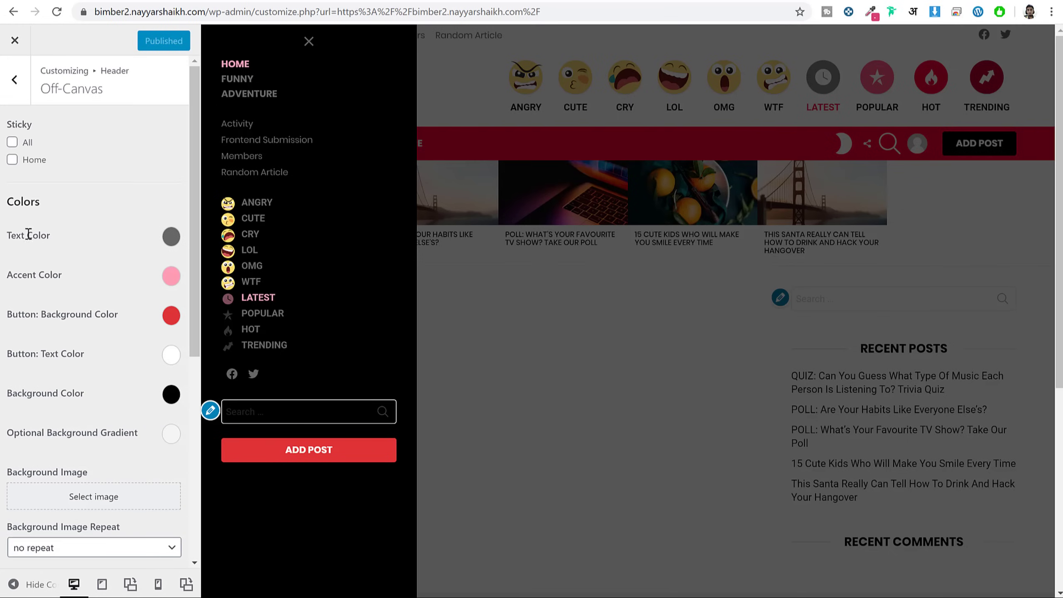
pyautogui.click(170, 236)
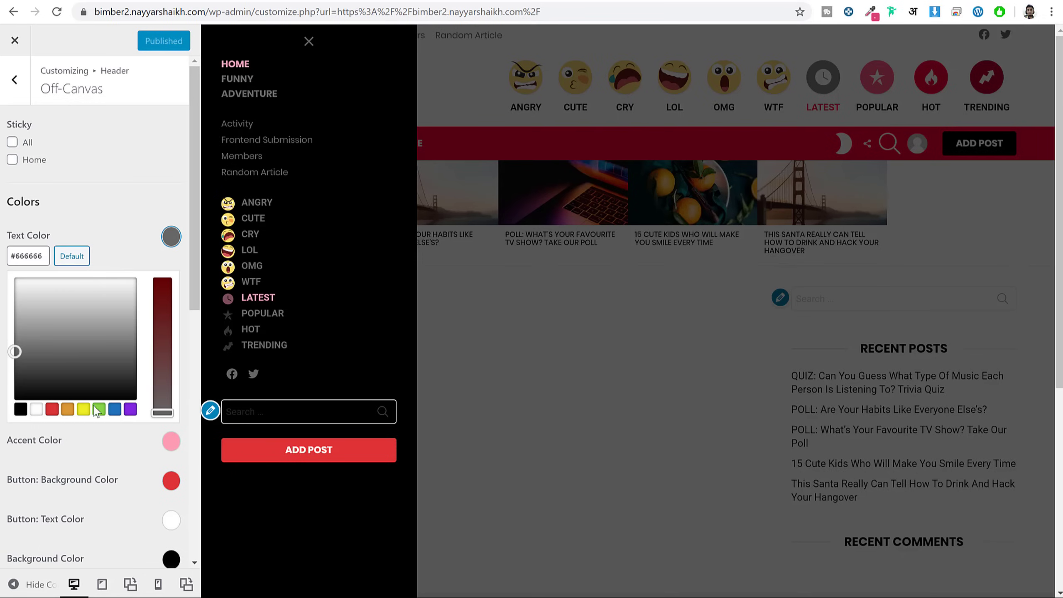
pyautogui.click(37, 409)
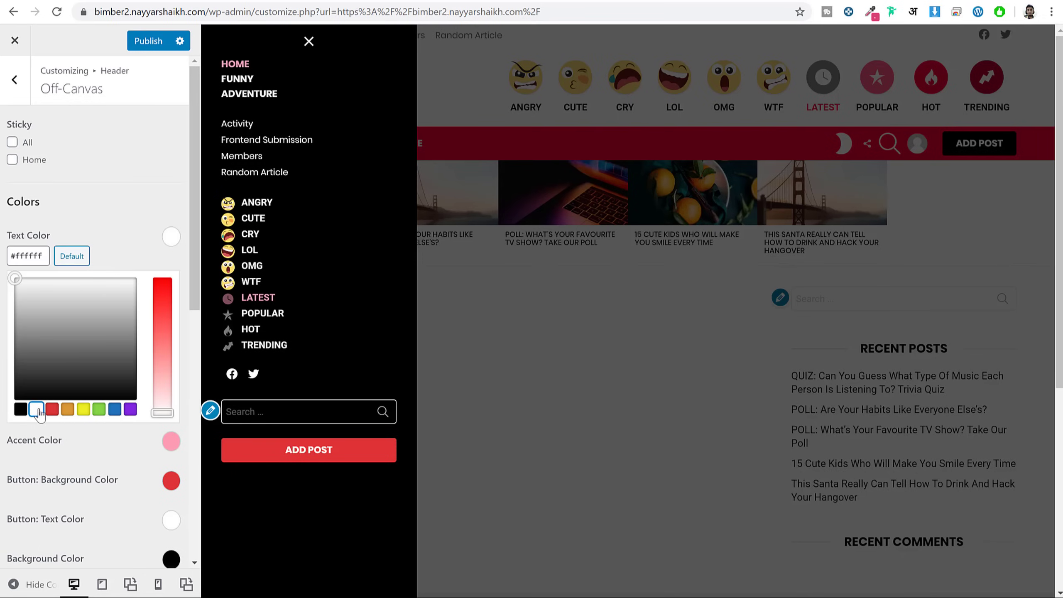
pyautogui.click(154, 50)
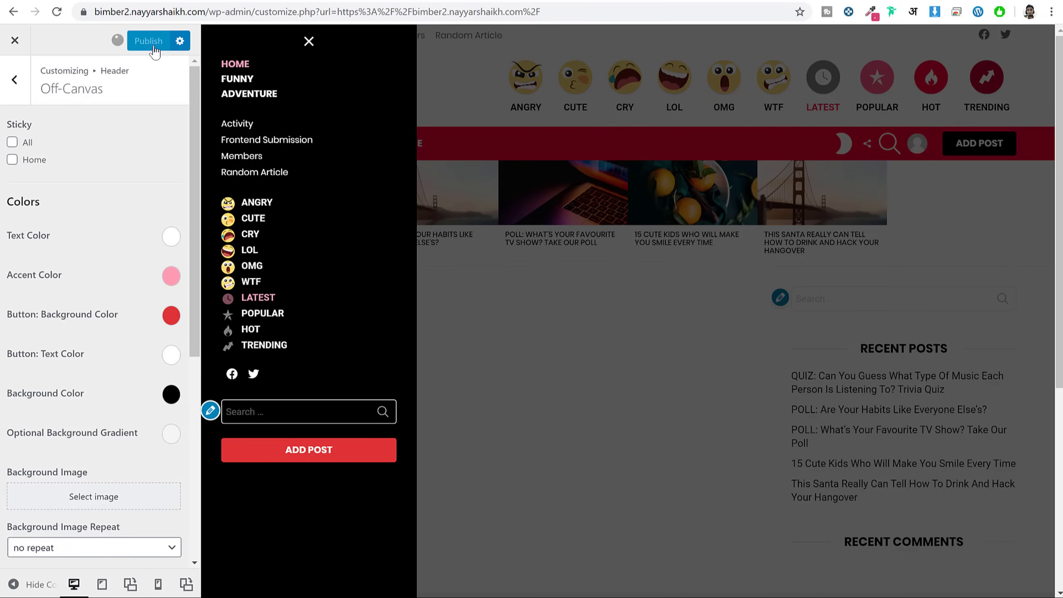
pyautogui.click(308, 41)
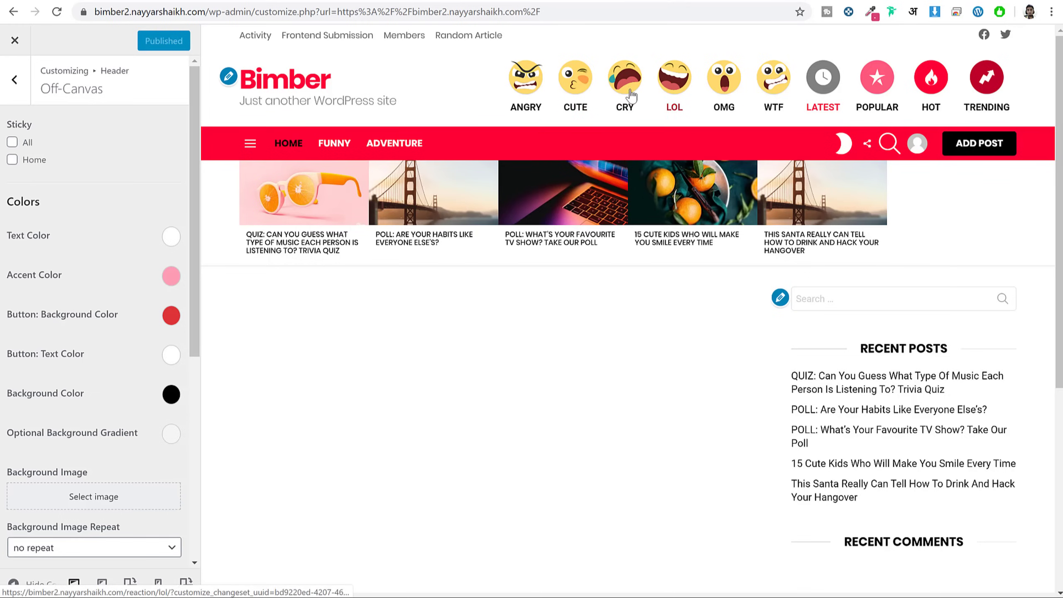
# Step: Navigate from the Header settings to What's Your Reaction Plugin > General
pyautogui.click(15, 80)
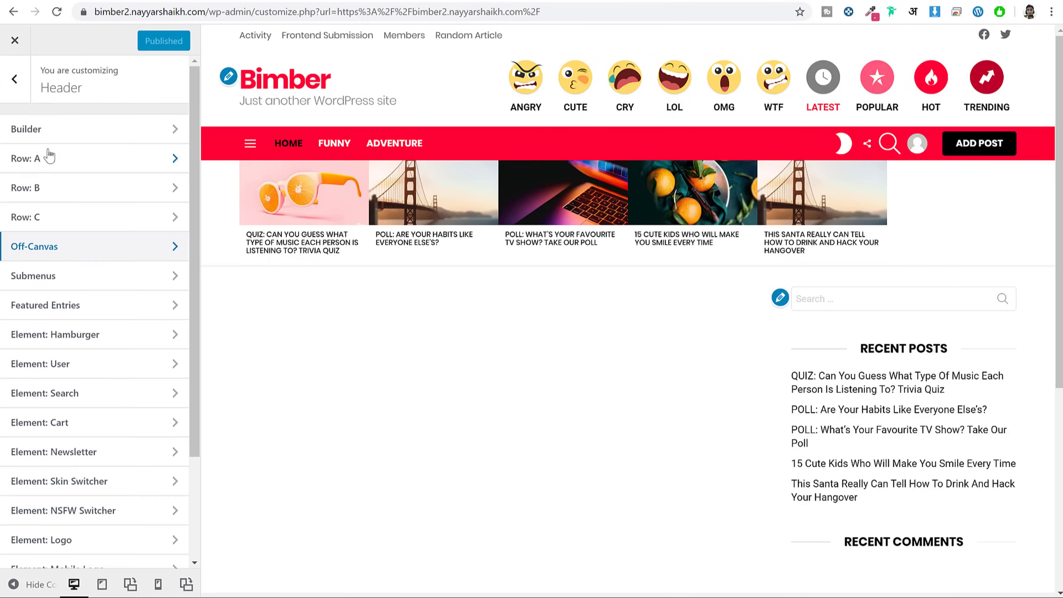
pyautogui.click(14, 79)
pyautogui.scroll(-1, 139, 377)
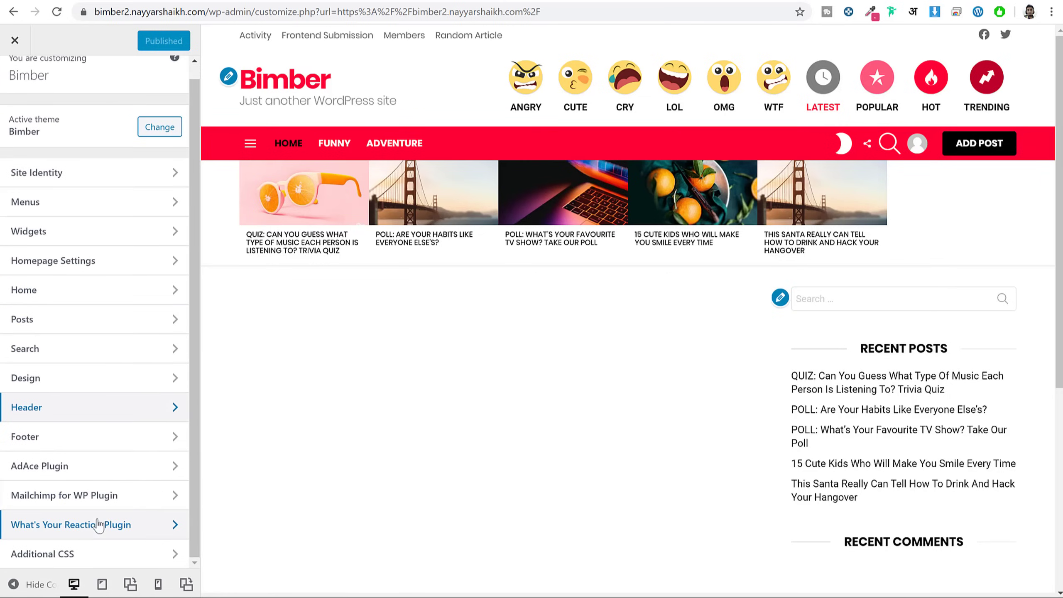
pyautogui.click(121, 527)
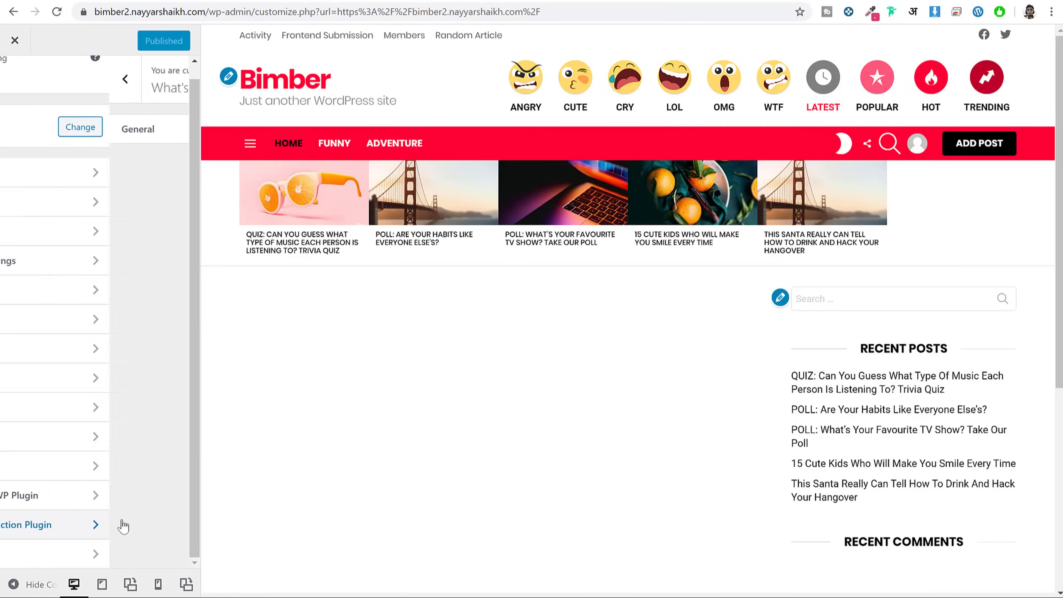
pyautogui.click(97, 131)
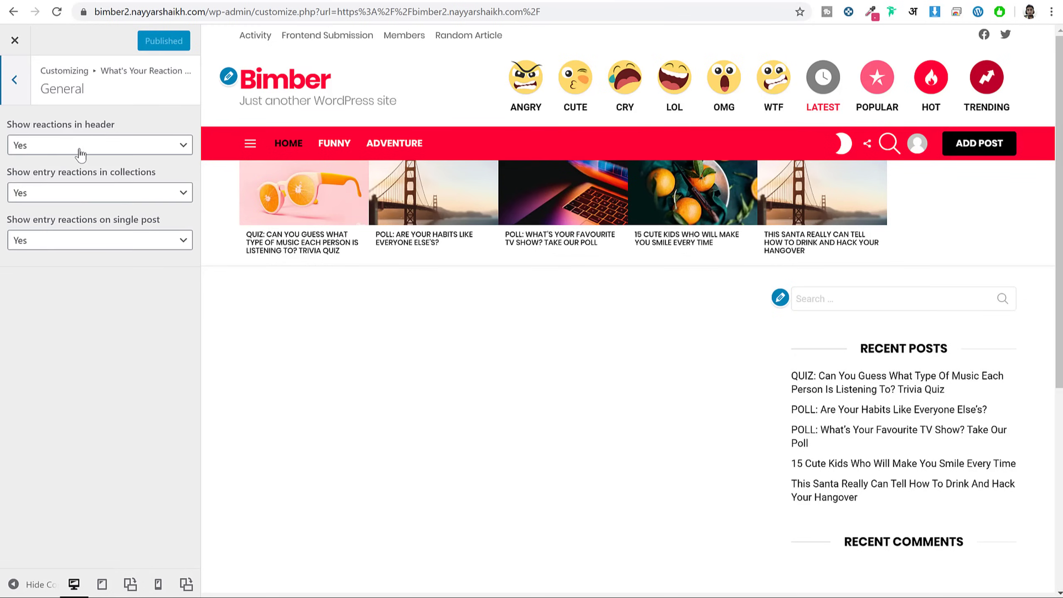
# Step: Set Show reactions in header to No, publish the change, and step back out
pyautogui.moveTo(12, 125); pyautogui.dragTo(96, 126)
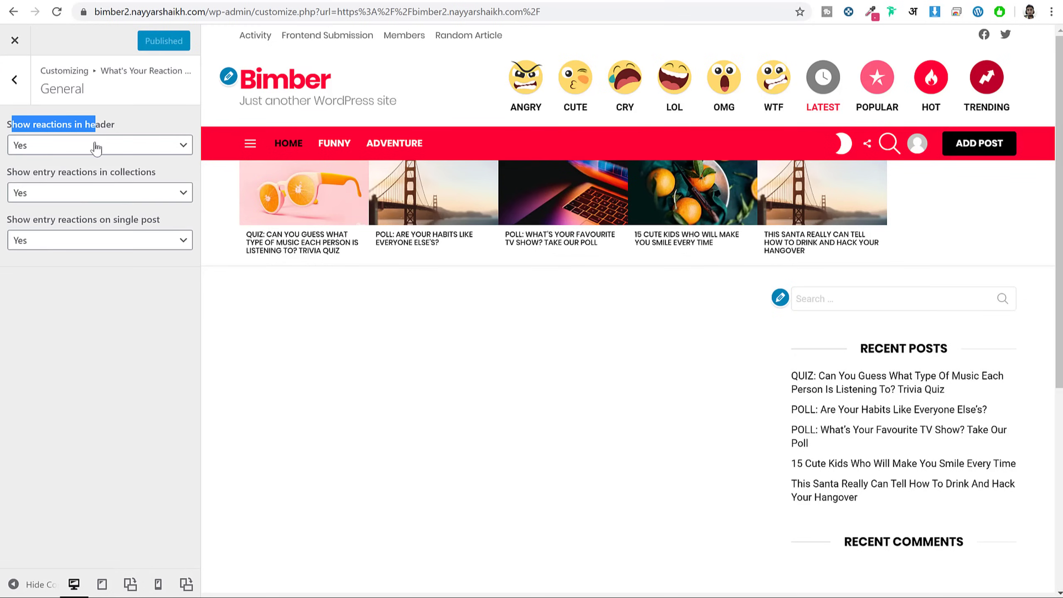
pyautogui.click(96, 148)
pyautogui.click(77, 173)
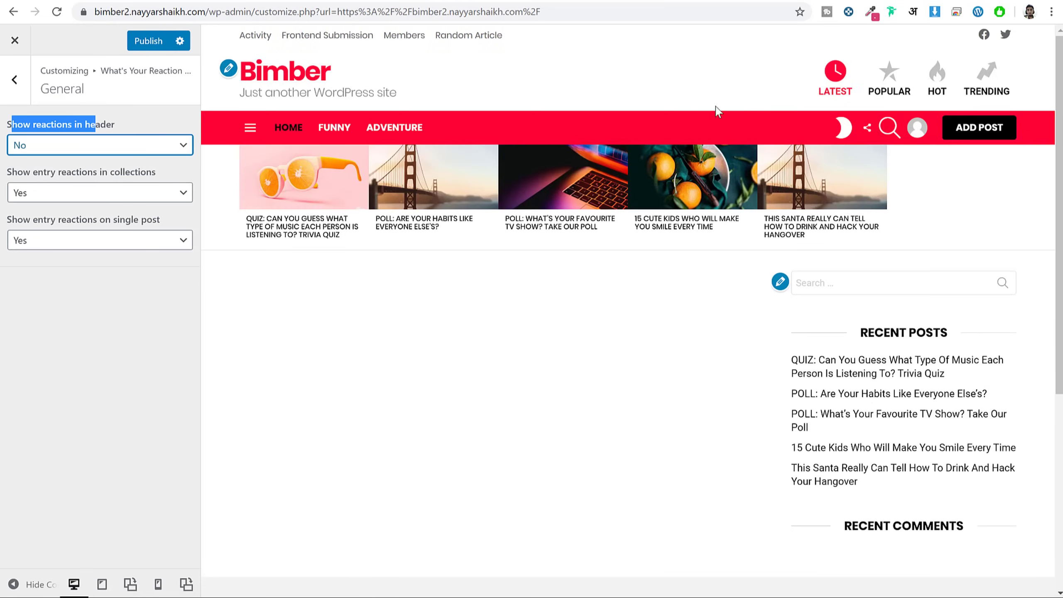
pyautogui.click(159, 40)
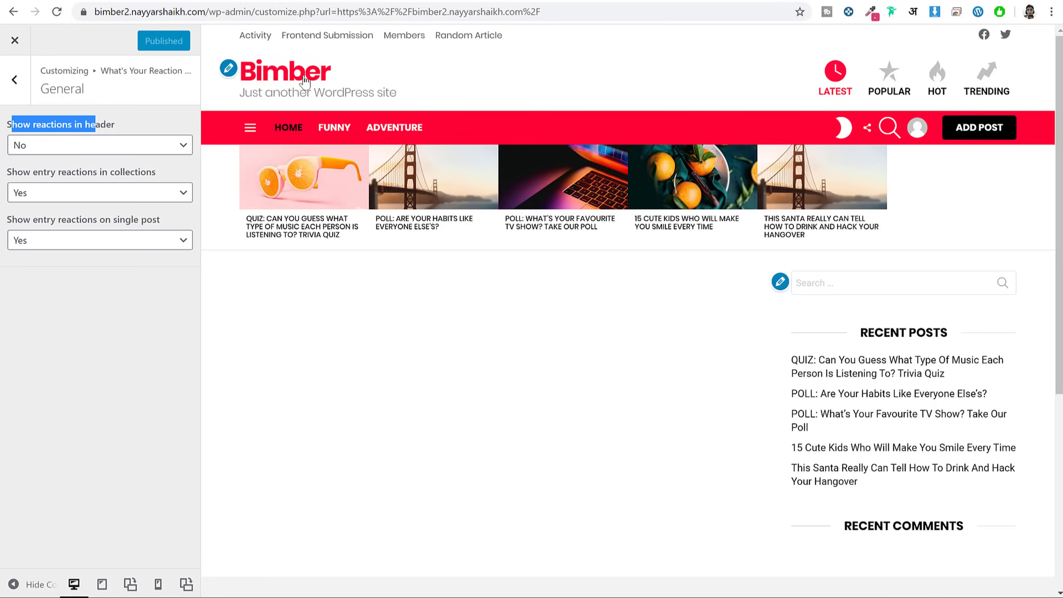
pyautogui.click(14, 79)
# Step: Open Site Identity and review the Bimber site title, tagline and logo fields
pyautogui.click(14, 80)
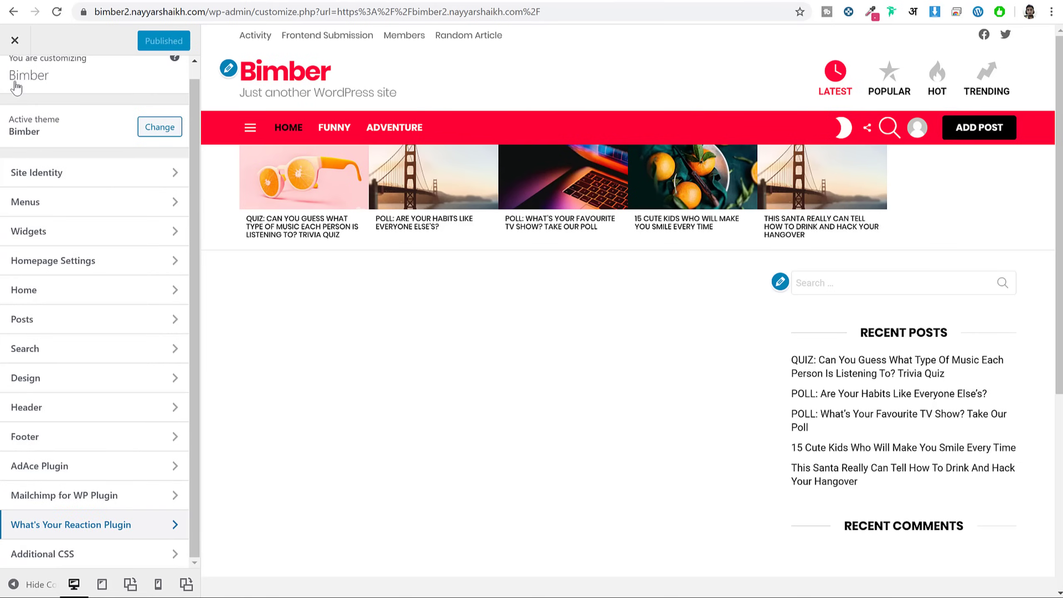
pyautogui.click(89, 173)
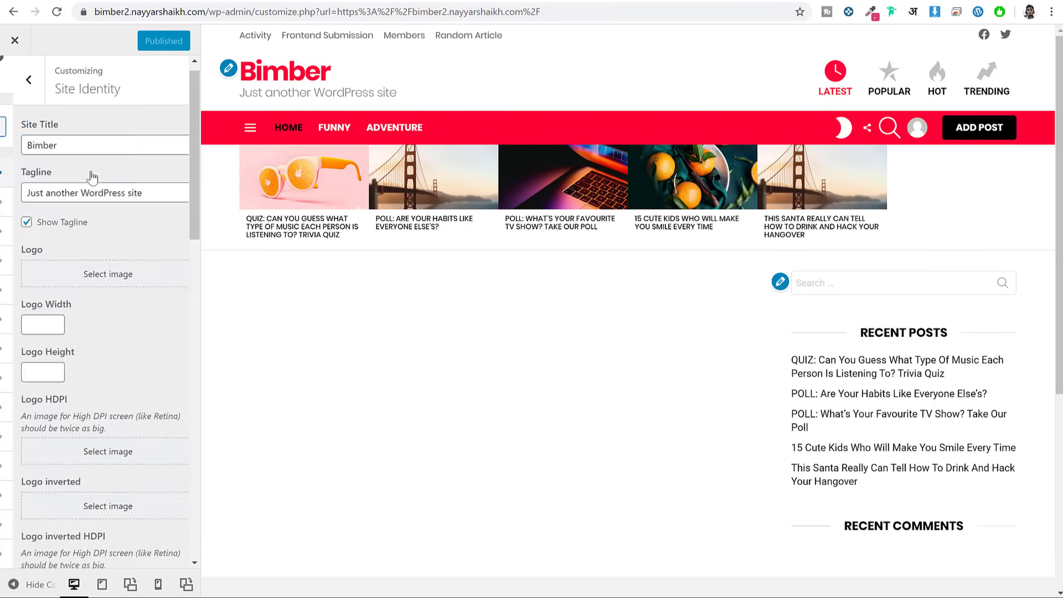
pyautogui.moveTo(104, 145); pyautogui.dragTo(17, 161)
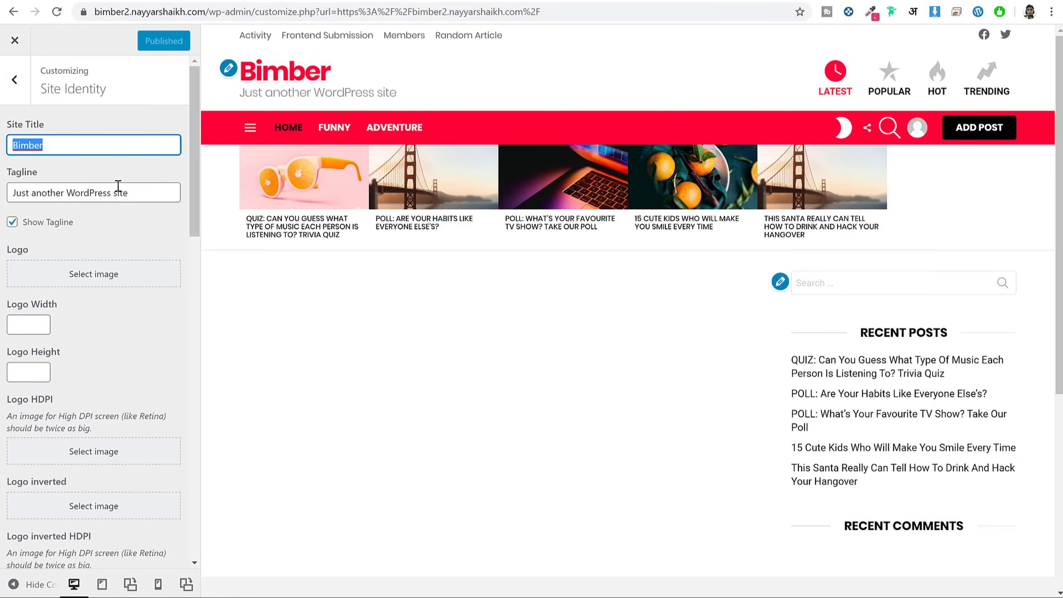
pyautogui.moveTo(153, 191); pyautogui.dragTo(5, 205)
pyautogui.scroll(-2, 125, 229)
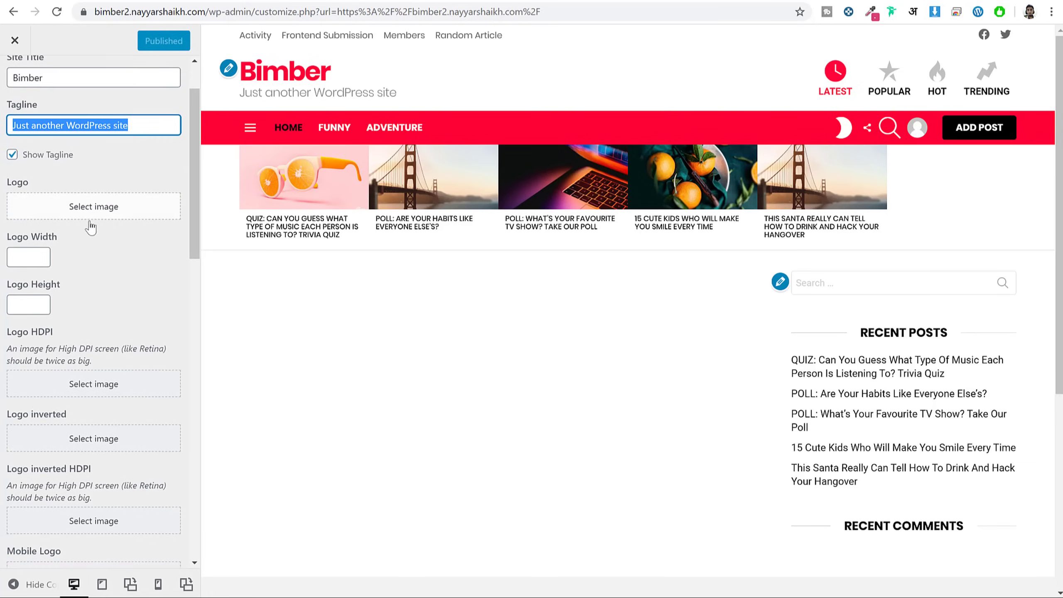
pyautogui.scroll(-15, 125, 209)
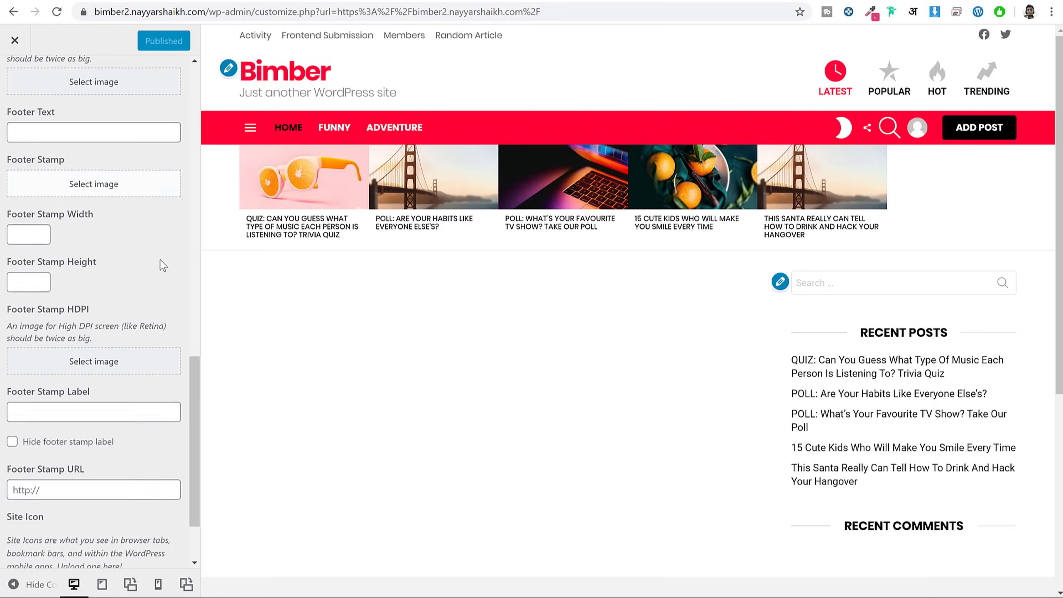
pyautogui.scroll(-1, 147, 285)
pyautogui.scroll(18, 131, 342)
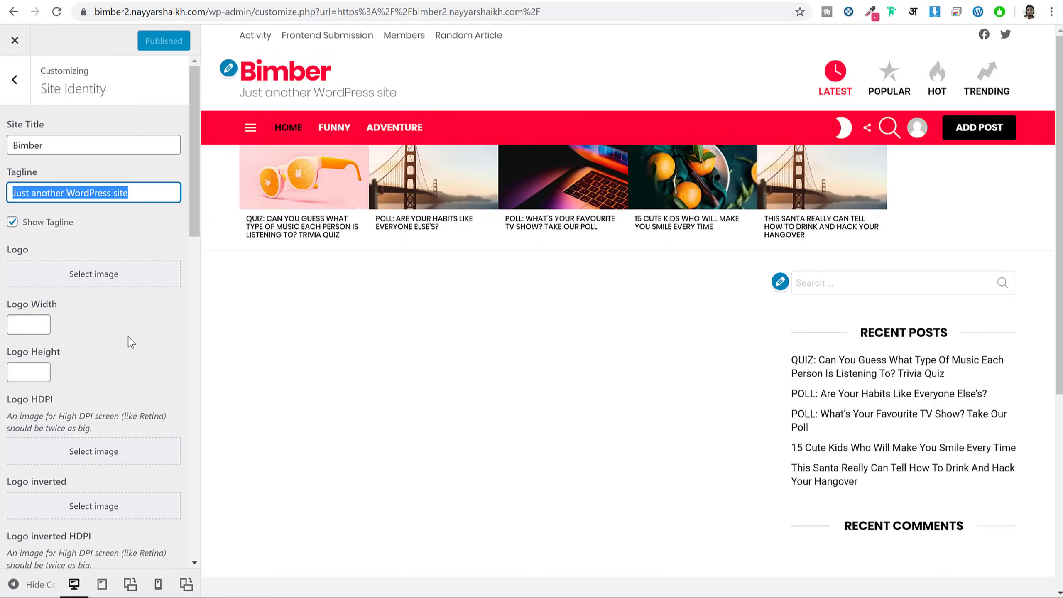
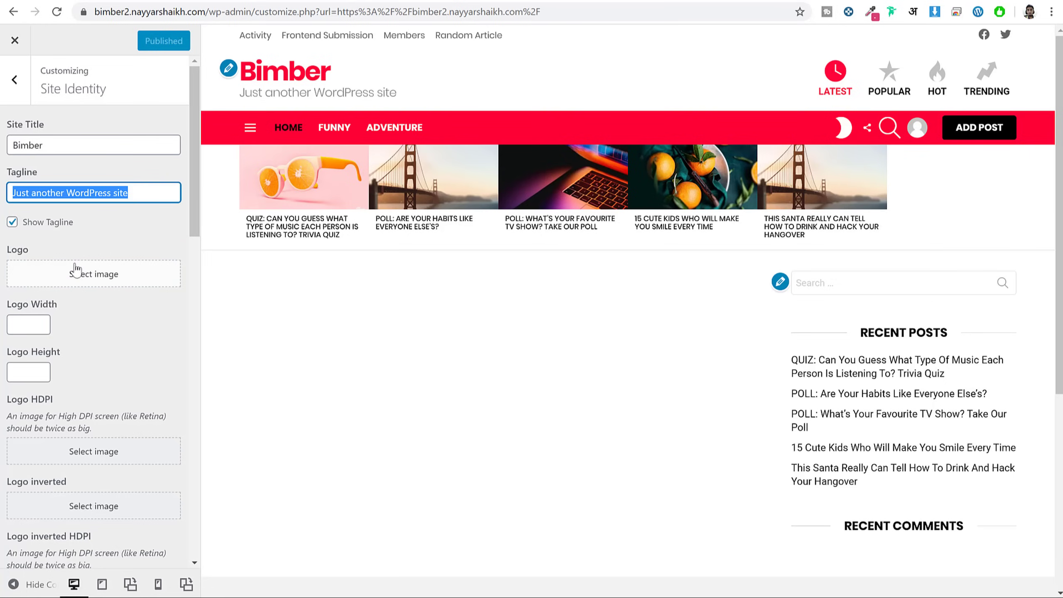
# Step: Upload theme_logo_v01-2x.png and set it as the Site Identity logo
pyautogui.click(99, 277)
pyautogui.click(55, 95)
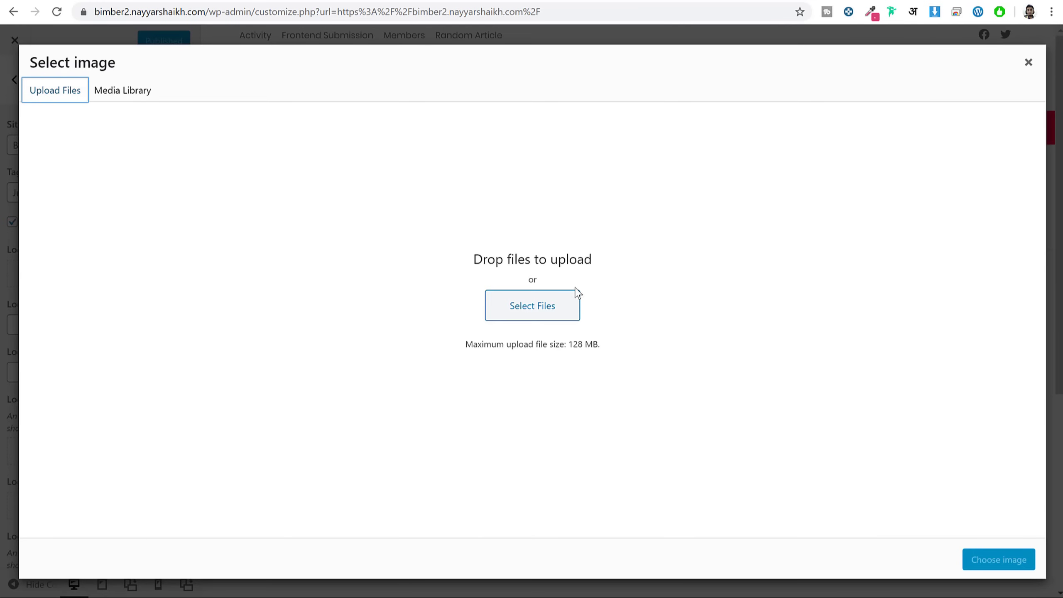
pyautogui.click(533, 318)
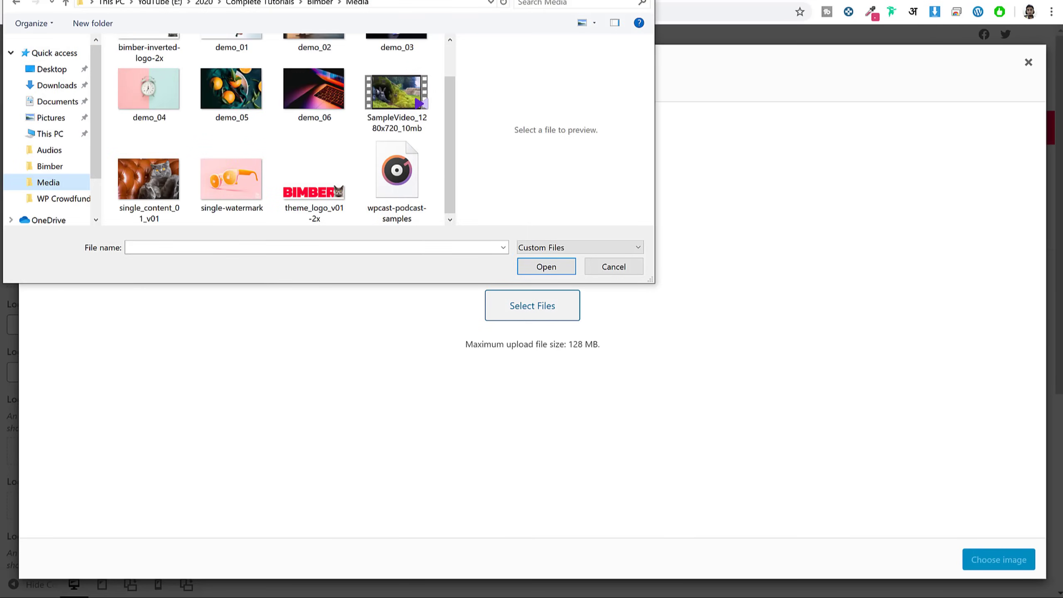
pyautogui.click(482, 293)
pyautogui.scroll(1, 475, 286)
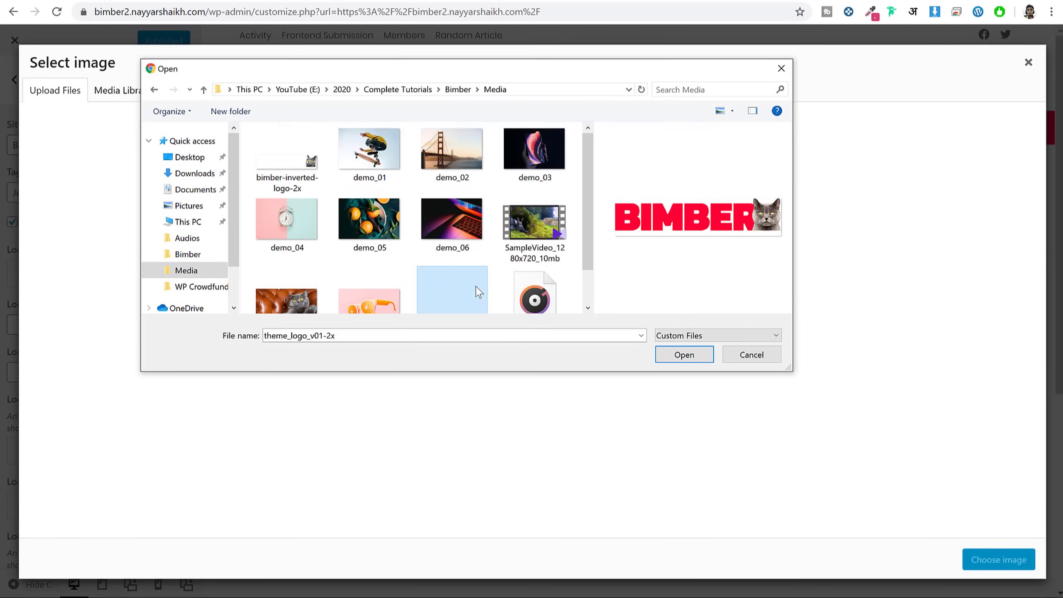
pyautogui.doubleClick(466, 269)
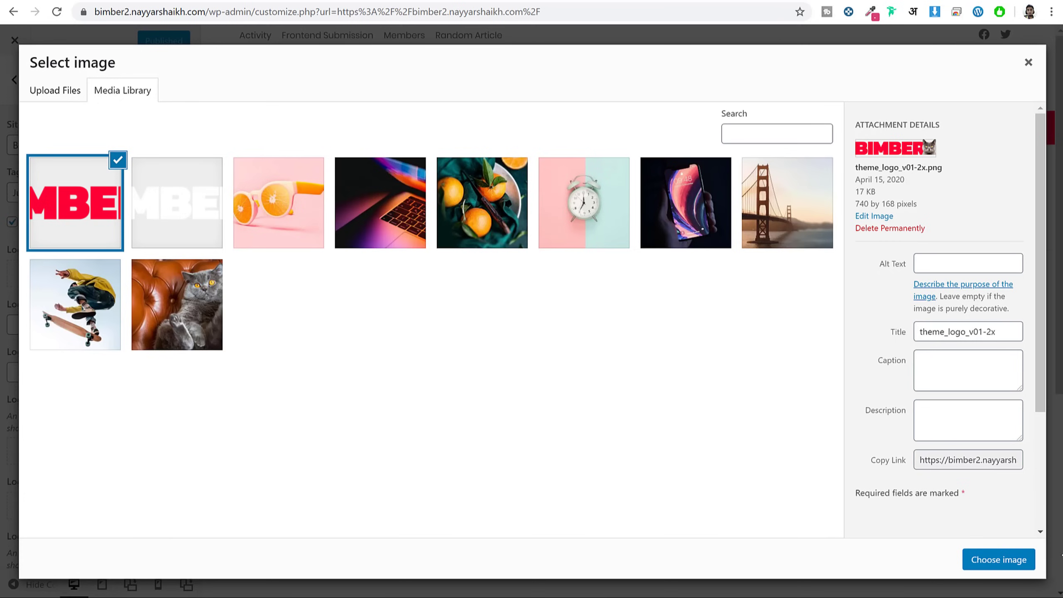
pyautogui.click(999, 559)
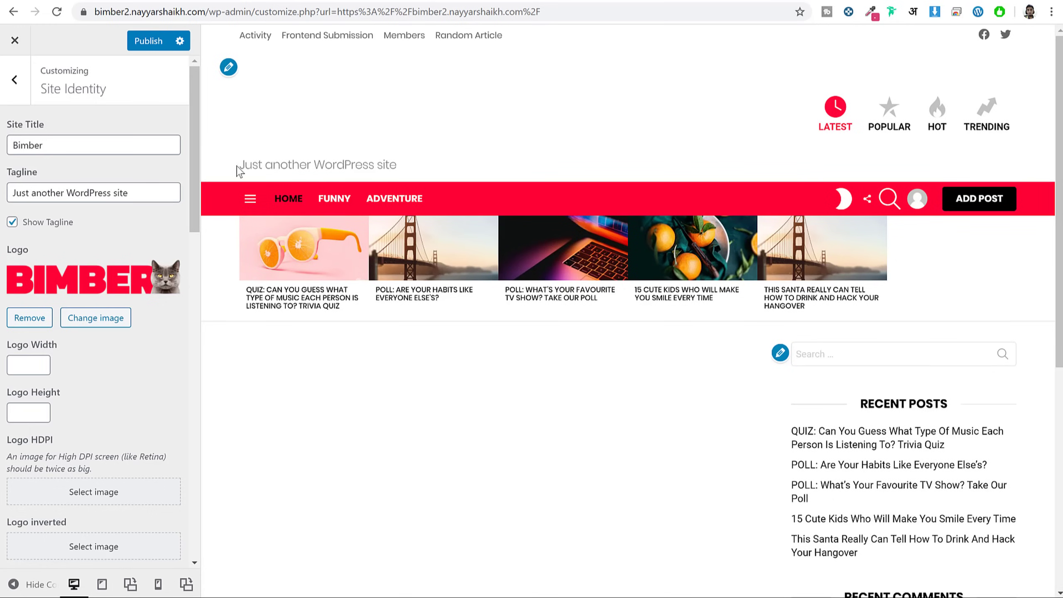
# Step: Turn off Show Tagline and set the red BIMBER logo as Logo HDPI
pyautogui.moveTo(414, 166); pyautogui.dragTo(244, 169)
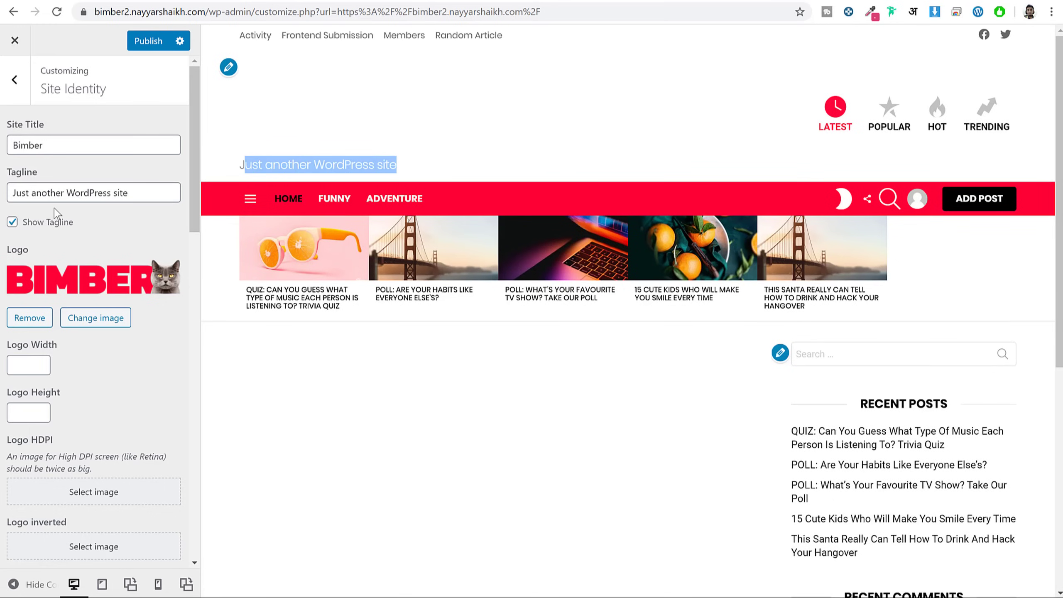
pyautogui.click(44, 226)
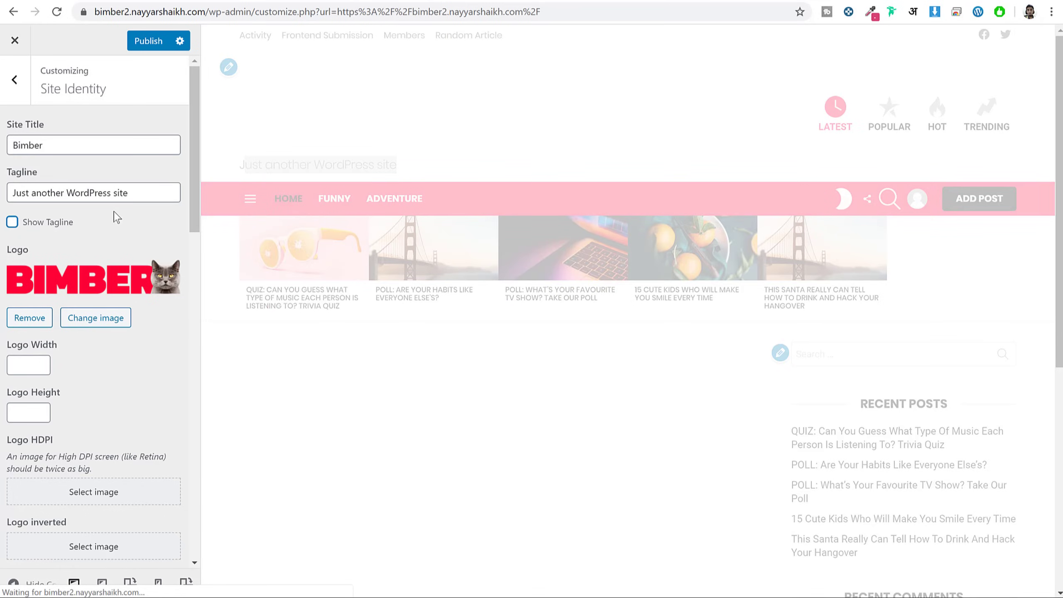
pyautogui.scroll(-5, 157, 251)
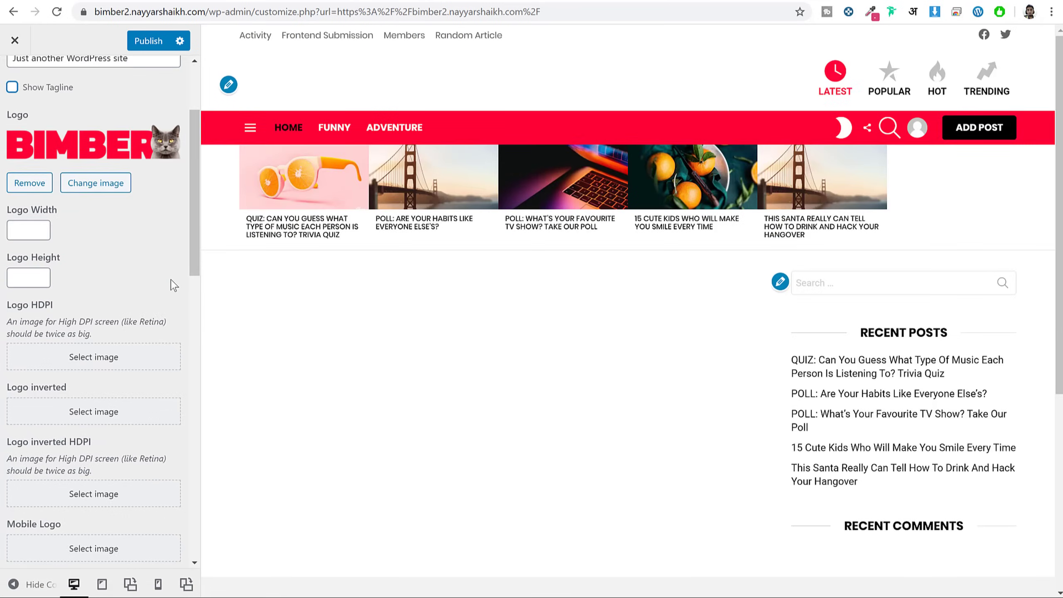
pyautogui.scroll(-3, 182, 290)
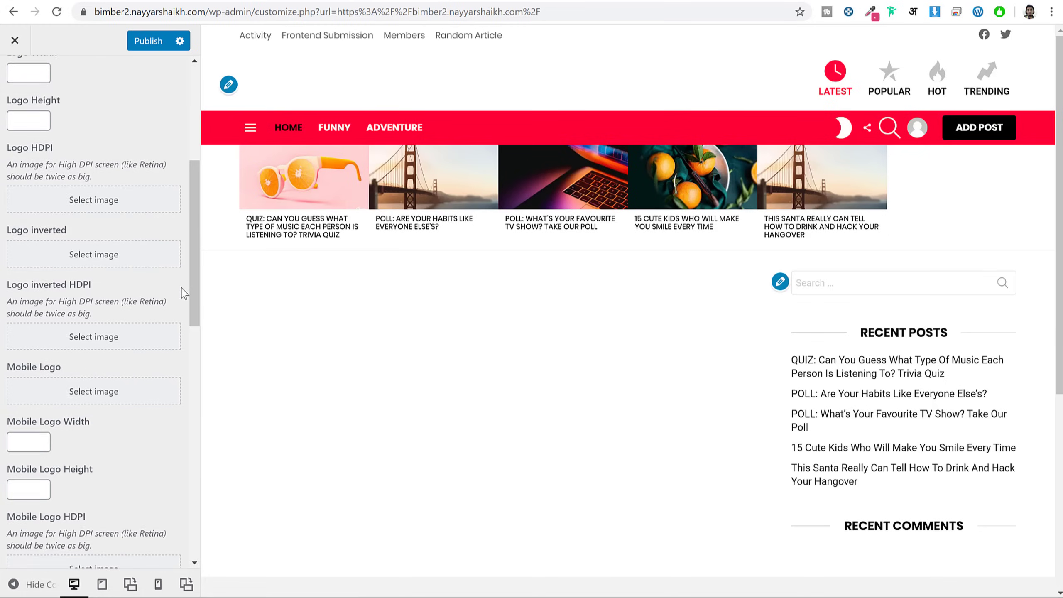
pyautogui.moveTo(50, 171); pyautogui.dragTo(4, 169)
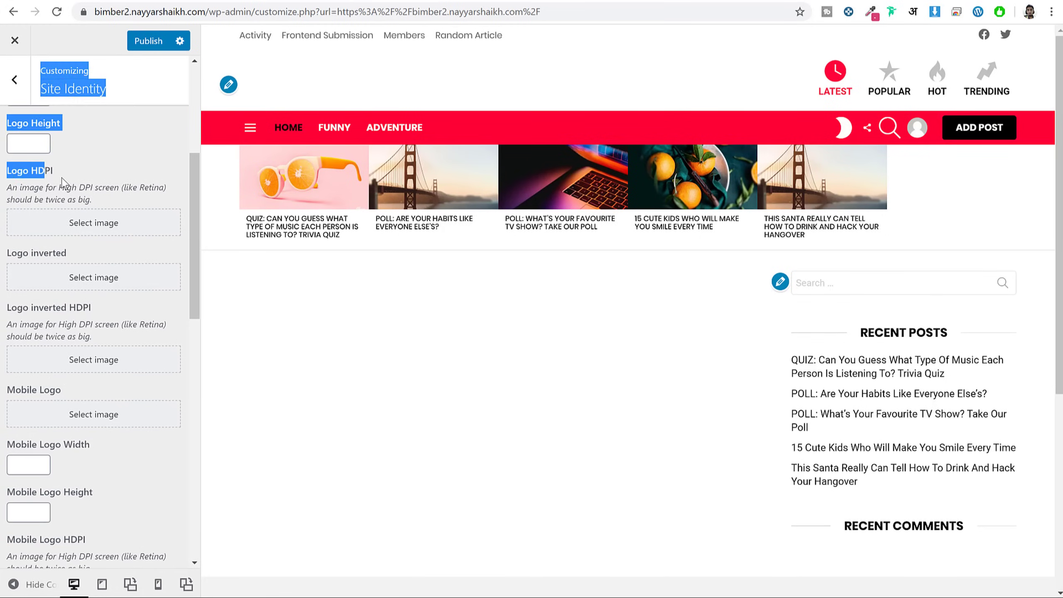
pyautogui.click(62, 179)
pyautogui.click(124, 229)
pyautogui.click(122, 228)
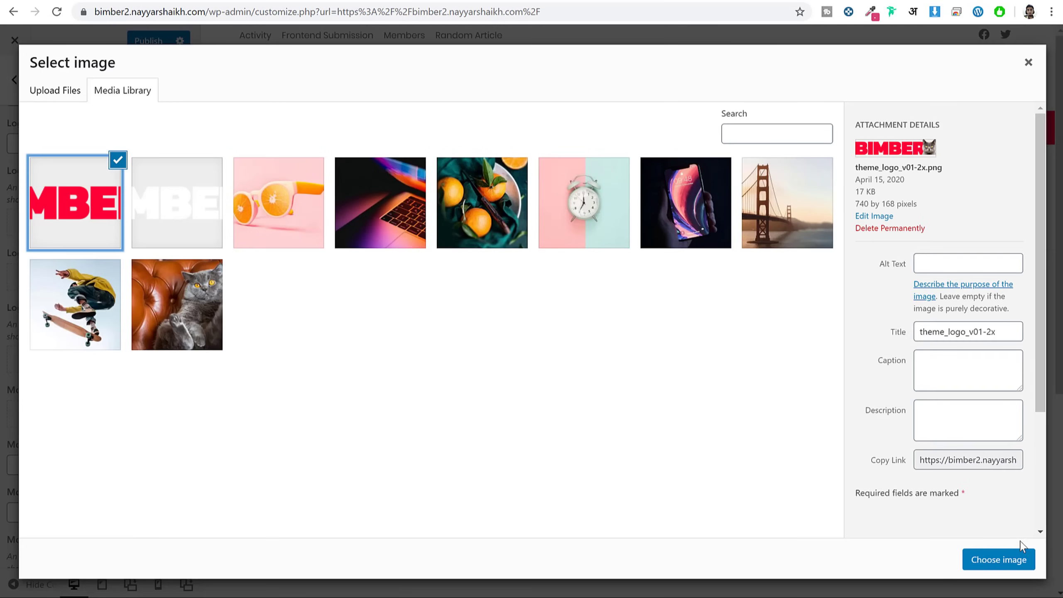
pyautogui.click(1020, 564)
# Step: Set the white BIMBER logo for Logo inverted and Logo inverted HDPI
pyautogui.scroll(-5, 88, 327)
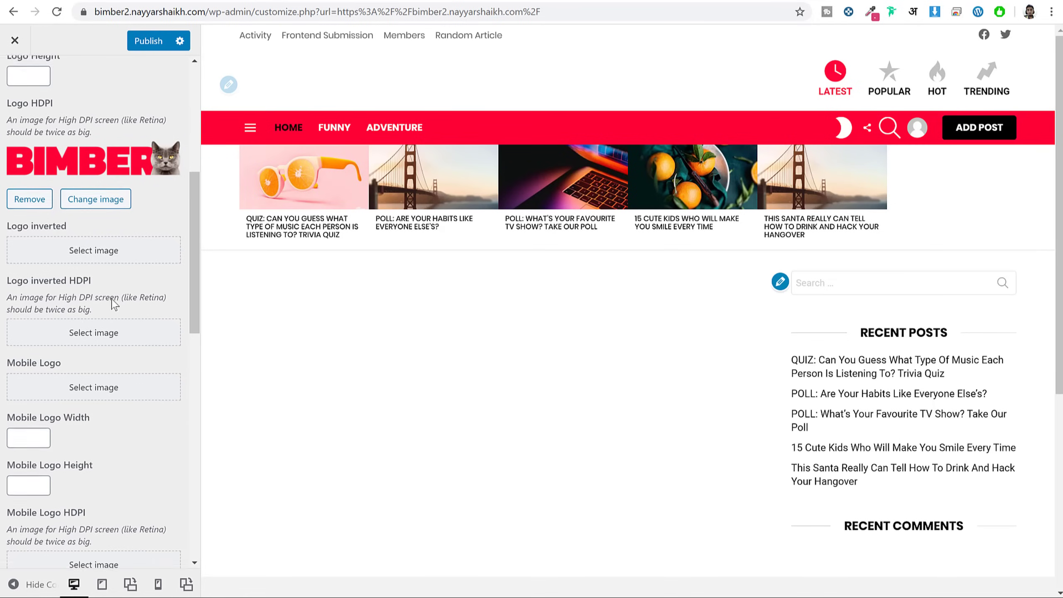
pyautogui.click(106, 255)
pyautogui.click(189, 233)
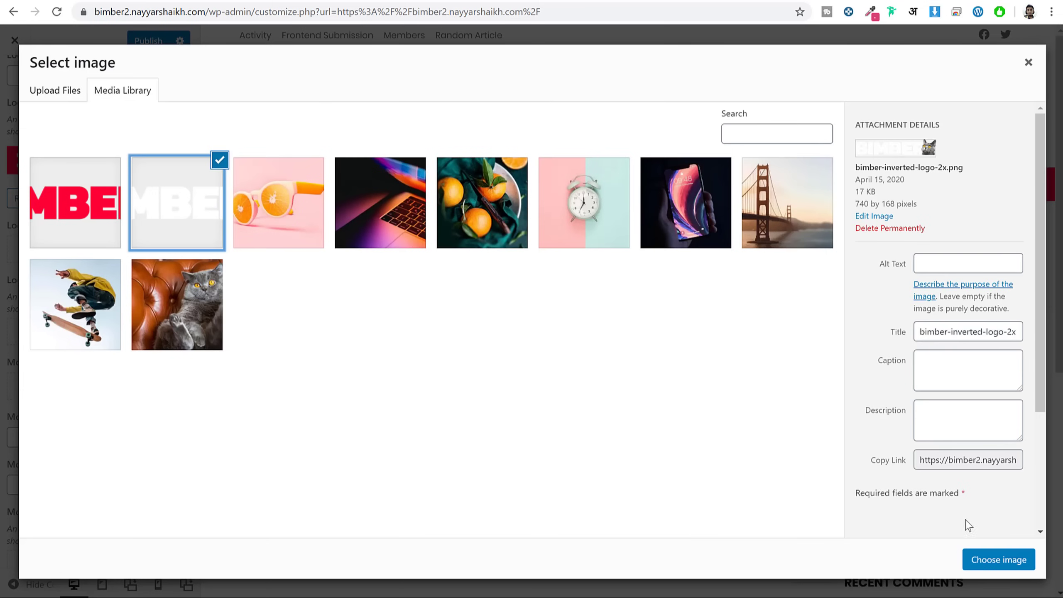
pyautogui.click(999, 559)
pyautogui.scroll(-2, 145, 347)
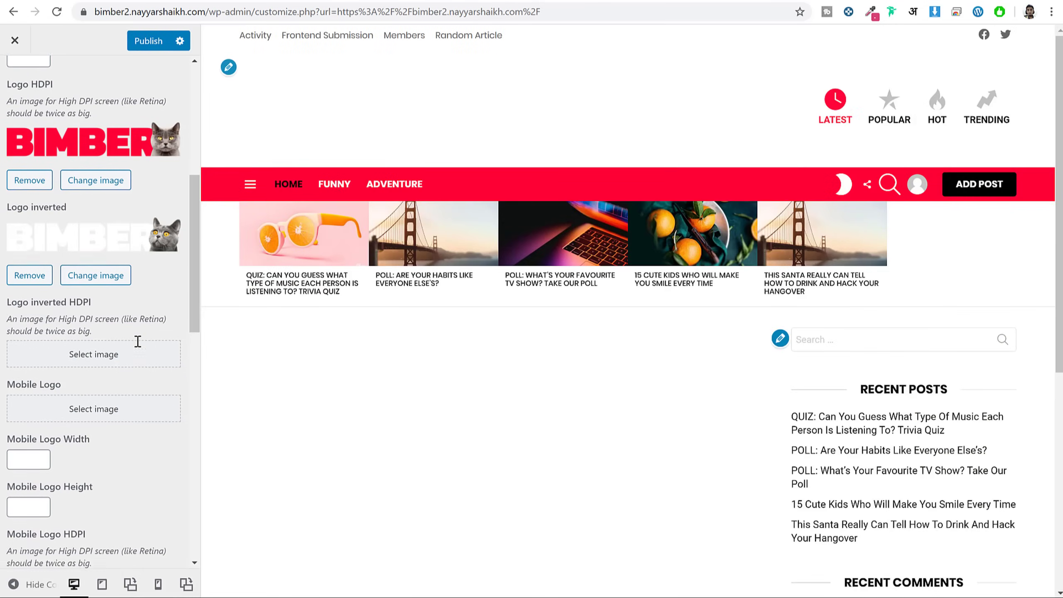
pyautogui.click(121, 302)
pyautogui.click(180, 207)
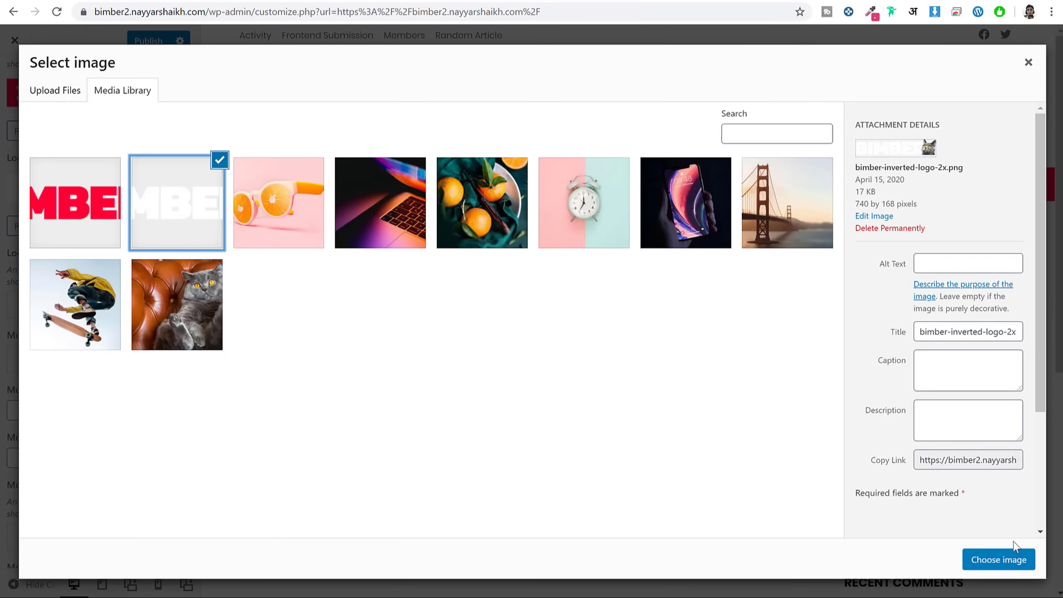
pyautogui.click(999, 559)
# Step: Set the red BIMBER logo for Mobile Logo and Mobile Logo HDPI
pyautogui.scroll(-1, 54, 348)
pyautogui.scroll(-1, 54, 348)
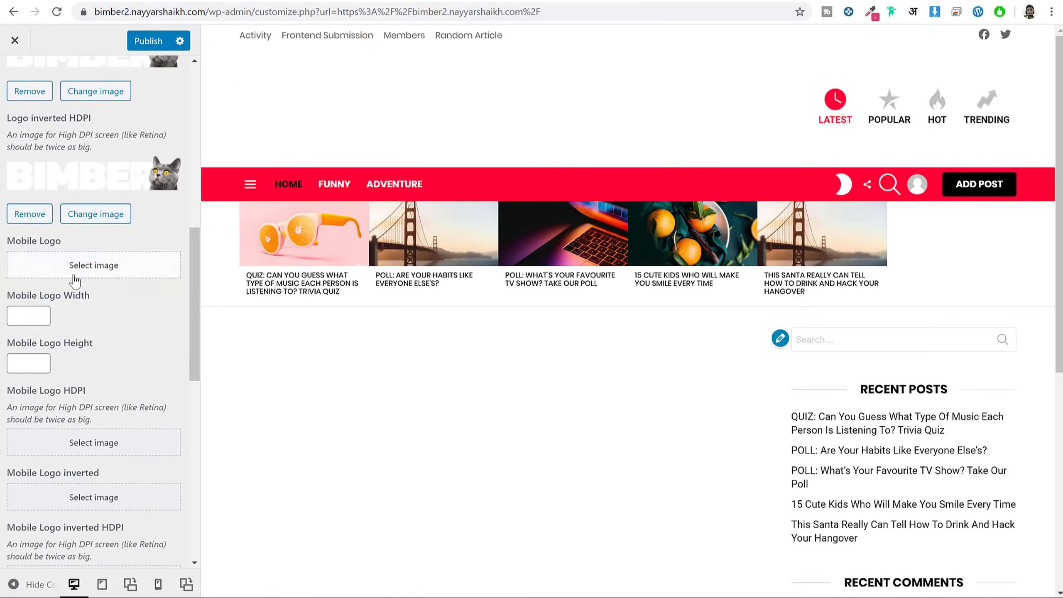
pyautogui.click(71, 261)
pyautogui.click(67, 209)
pyautogui.click(973, 560)
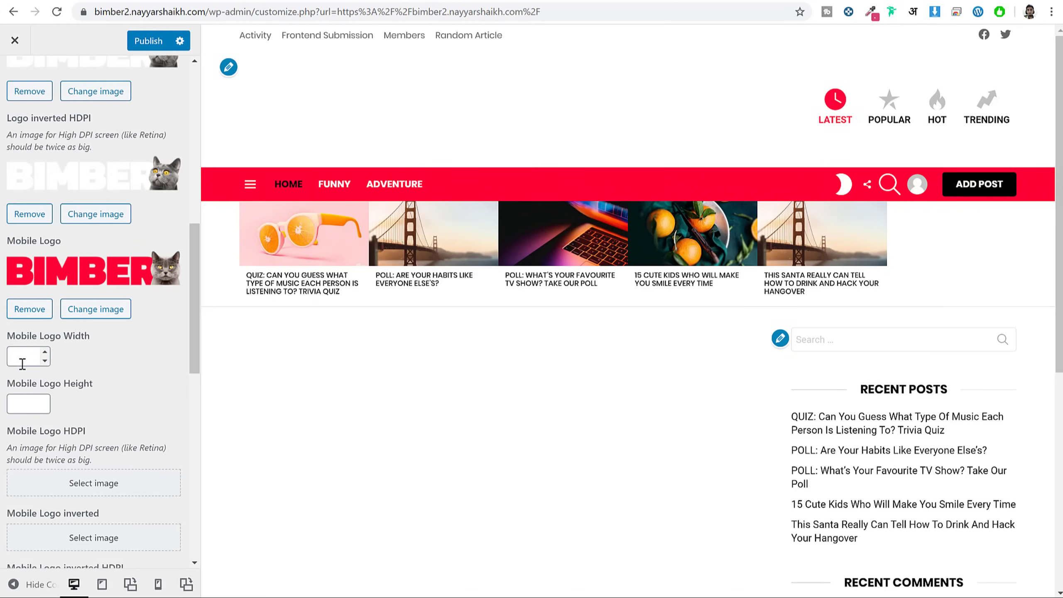
pyautogui.scroll(-3, 168, 368)
pyautogui.scroll(-2, 168, 370)
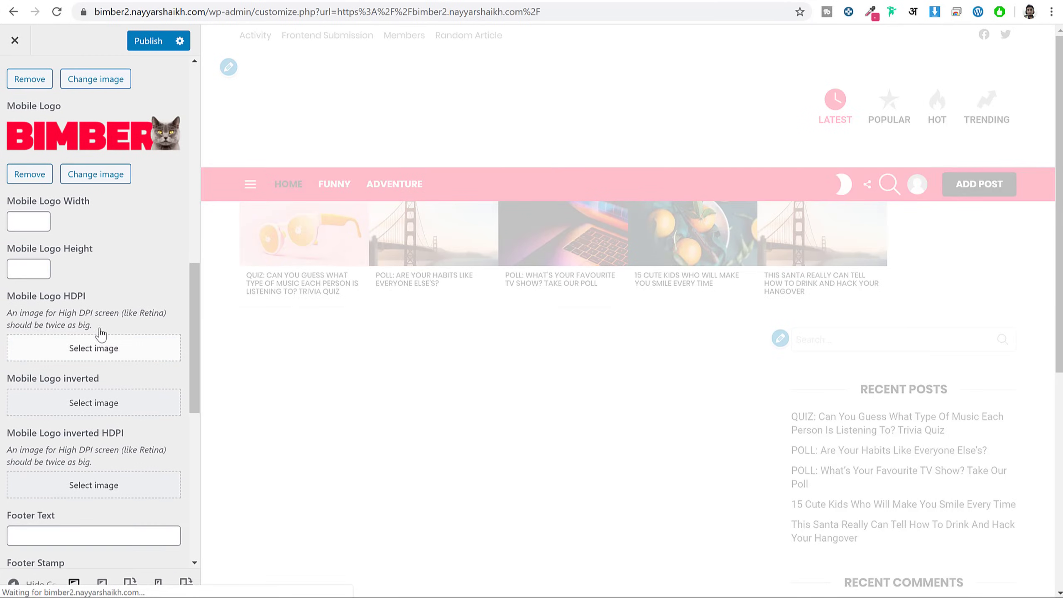
pyautogui.click(100, 347)
pyautogui.click(83, 237)
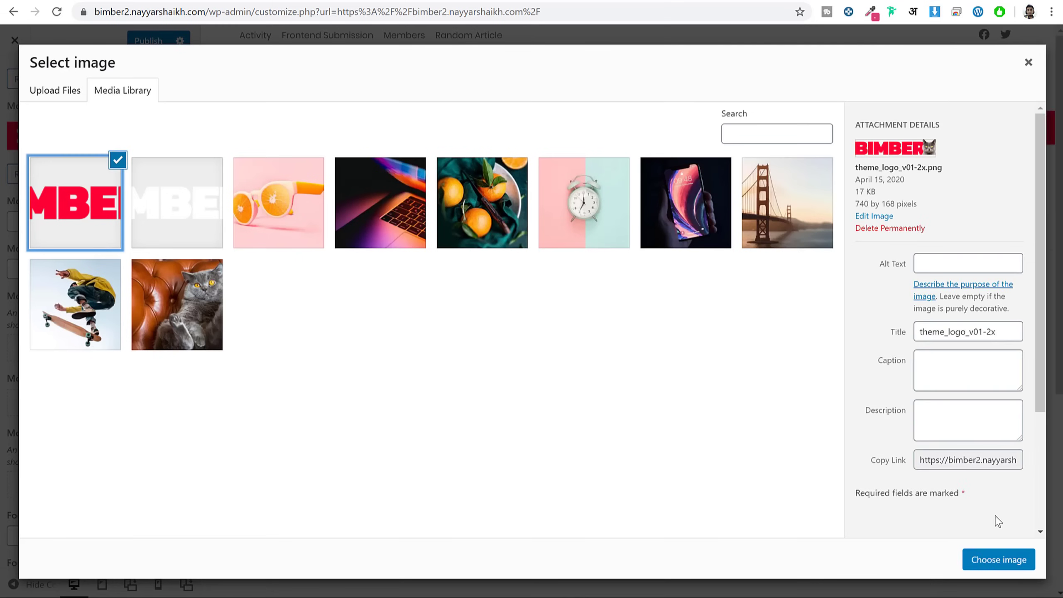
pyautogui.click(988, 560)
# Step: Set the white BIMBER logo for Mobile Logo inverted and Mobile Logo inverted HDPI
pyautogui.click(136, 449)
pyautogui.click(166, 242)
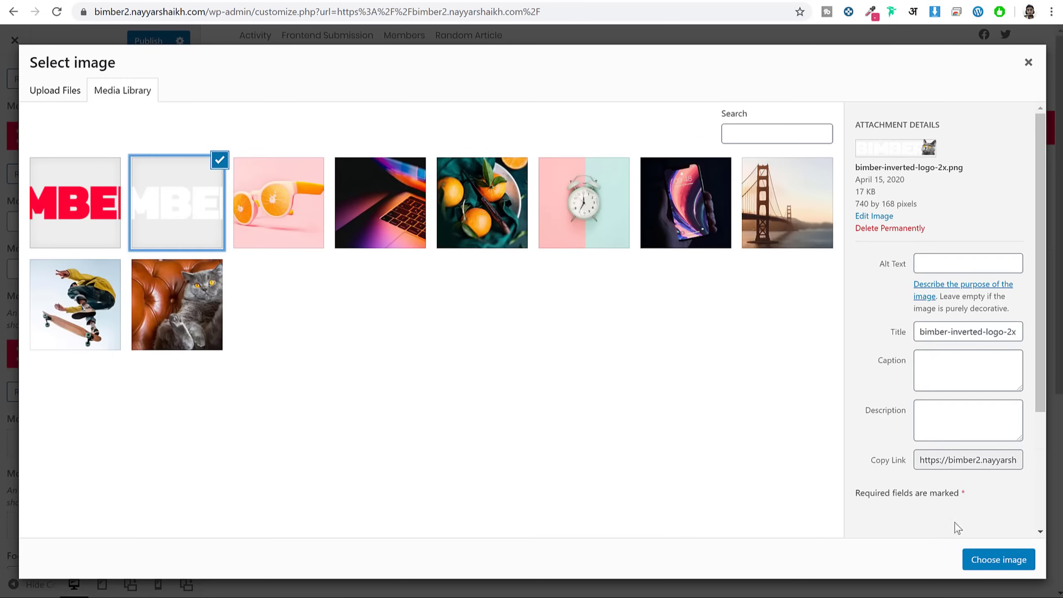
pyautogui.click(1021, 560)
pyautogui.scroll(-5, 175, 464)
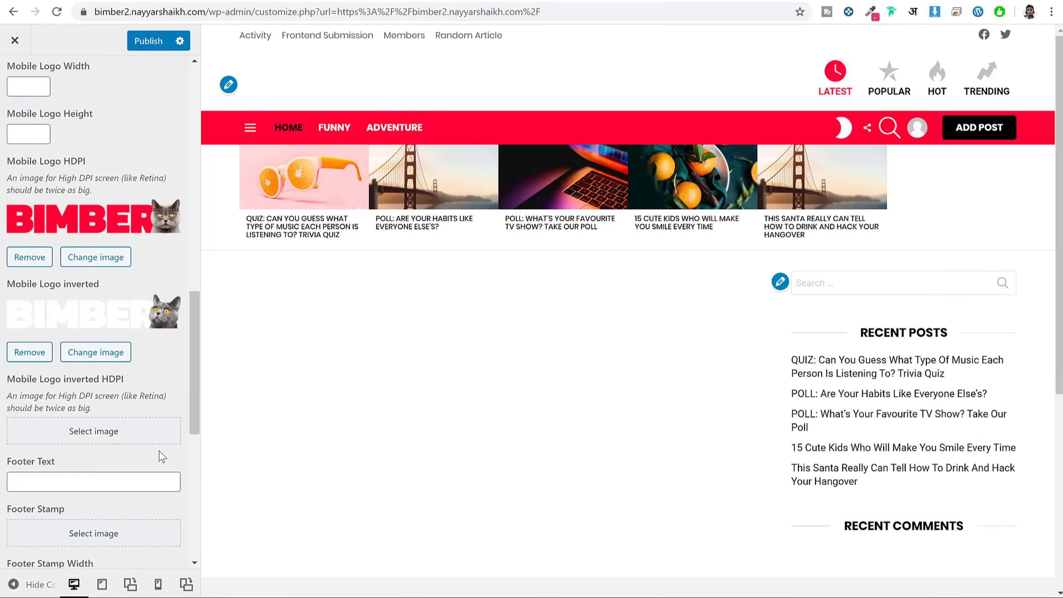
pyautogui.click(112, 300)
pyautogui.click(155, 221)
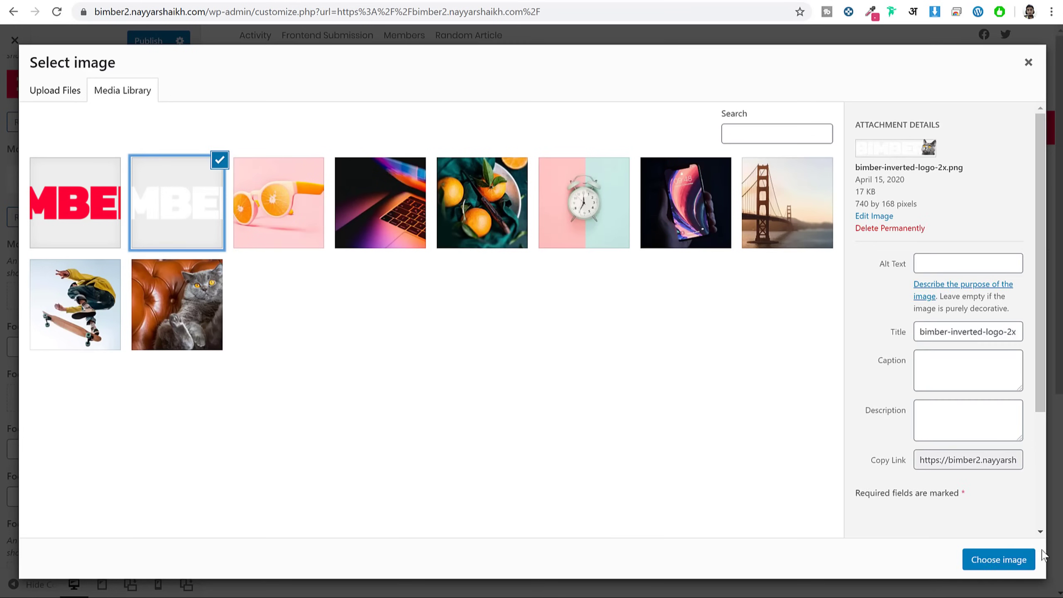
pyautogui.click(984, 560)
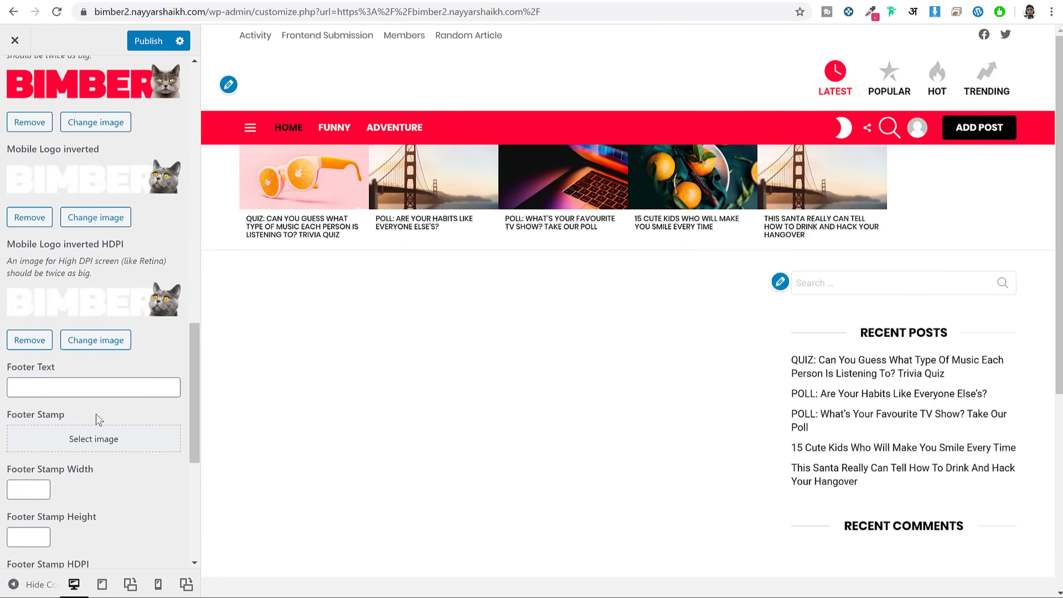
# Step: Check the footer text setting in the preview and publish the logo and tagline changes
pyautogui.scroll(-5, 97, 419)
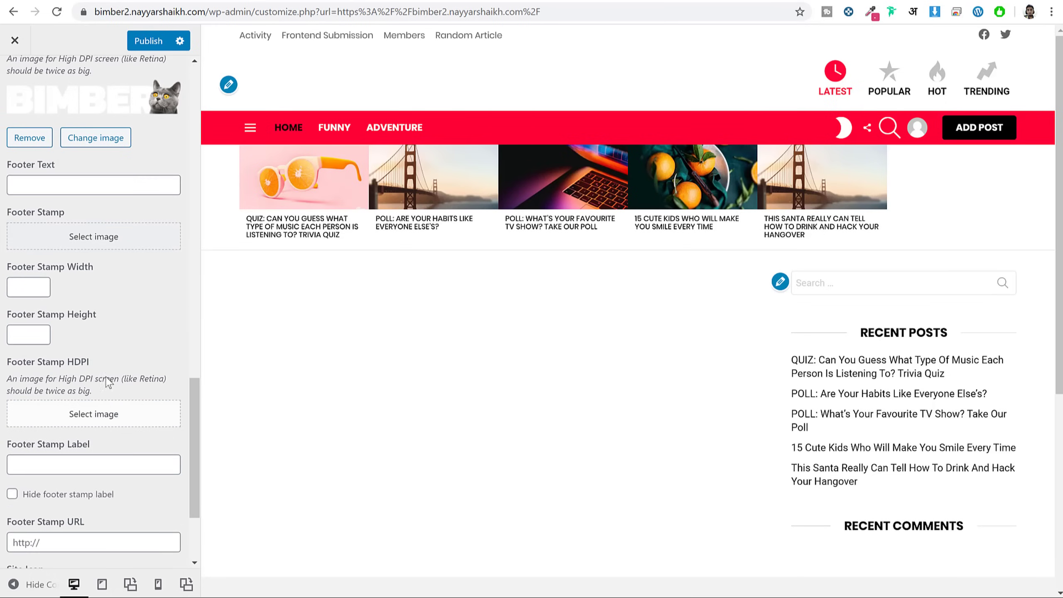
pyautogui.click(95, 185)
pyautogui.scroll(-5, 433, 446)
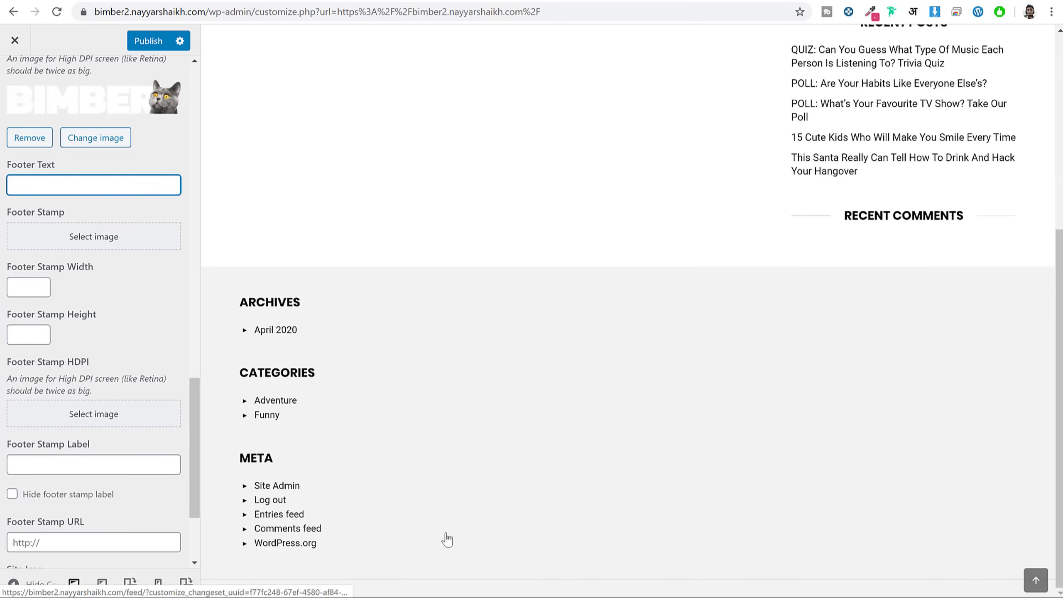
pyautogui.scroll(3, 166, 358)
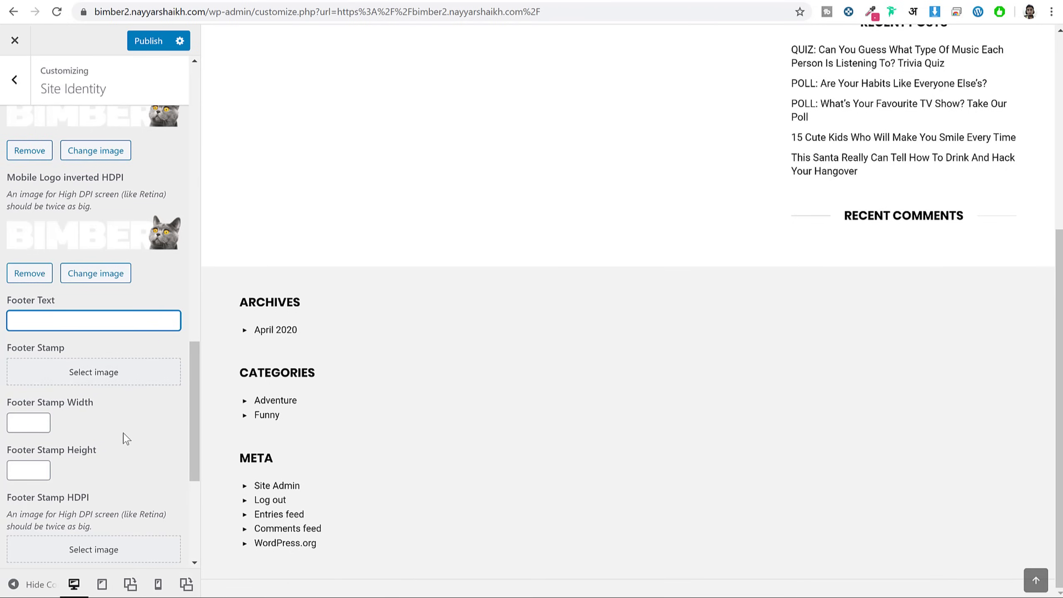
pyautogui.scroll(-5, 126, 439)
pyautogui.scroll(15, 141, 461)
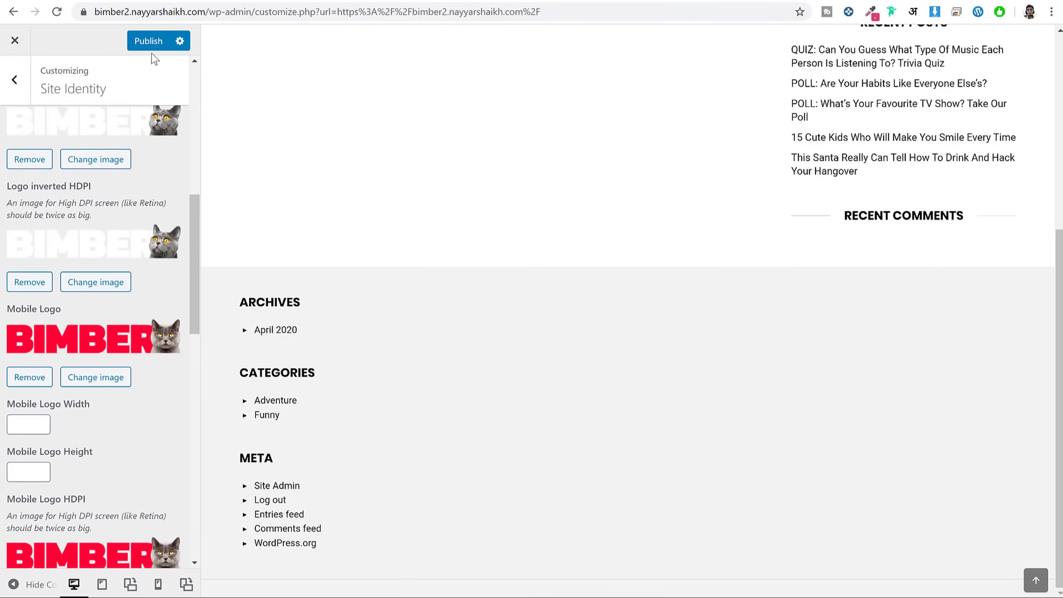
pyautogui.click(151, 42)
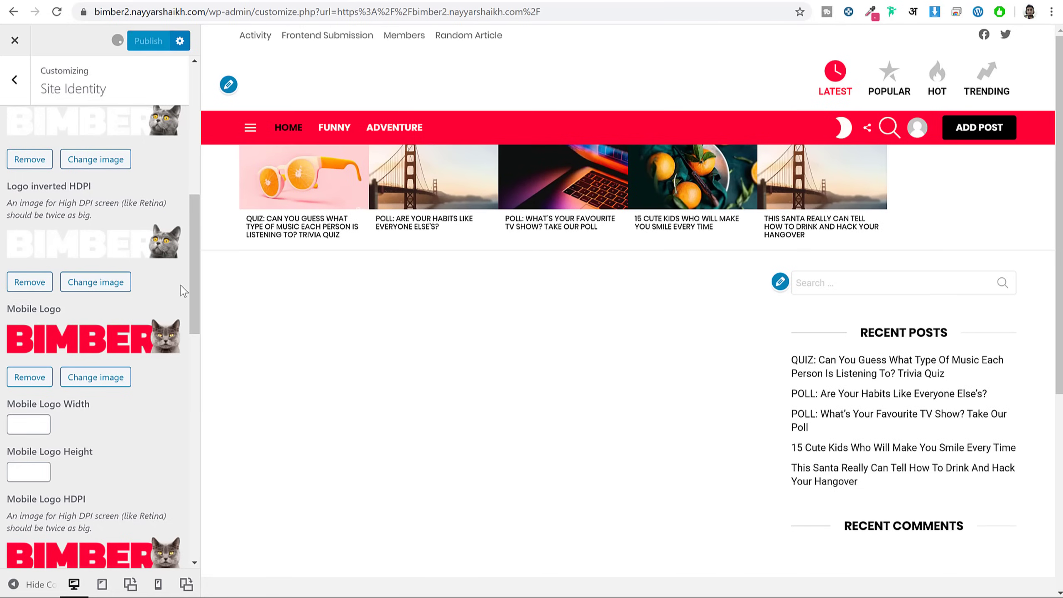
pyautogui.scroll(10, 168, 301)
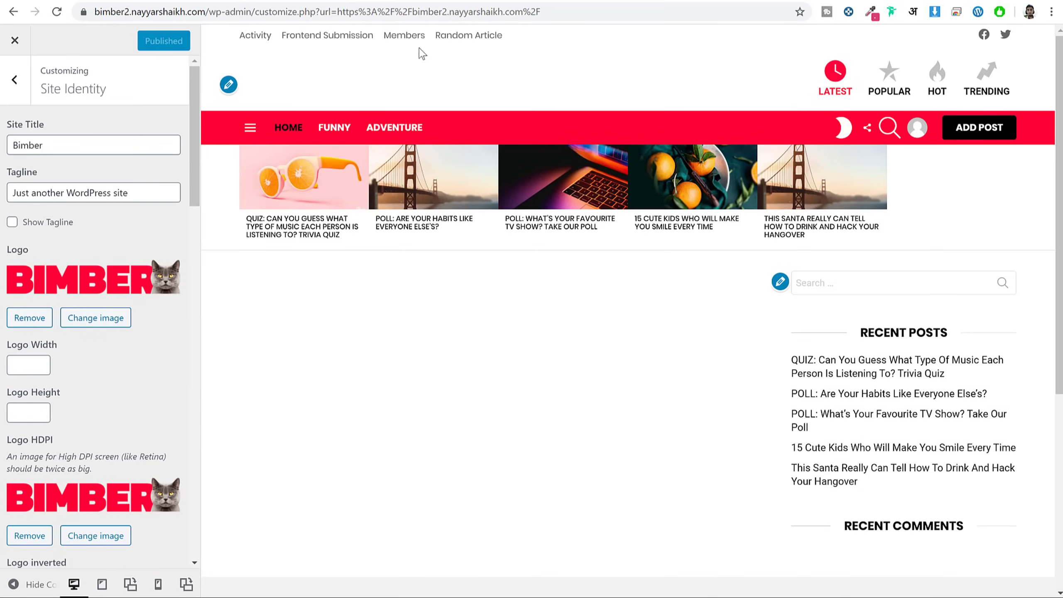
# Step: Reload the Customizer and set the Site Identity logo to width 370, height 84
pyautogui.click(57, 12)
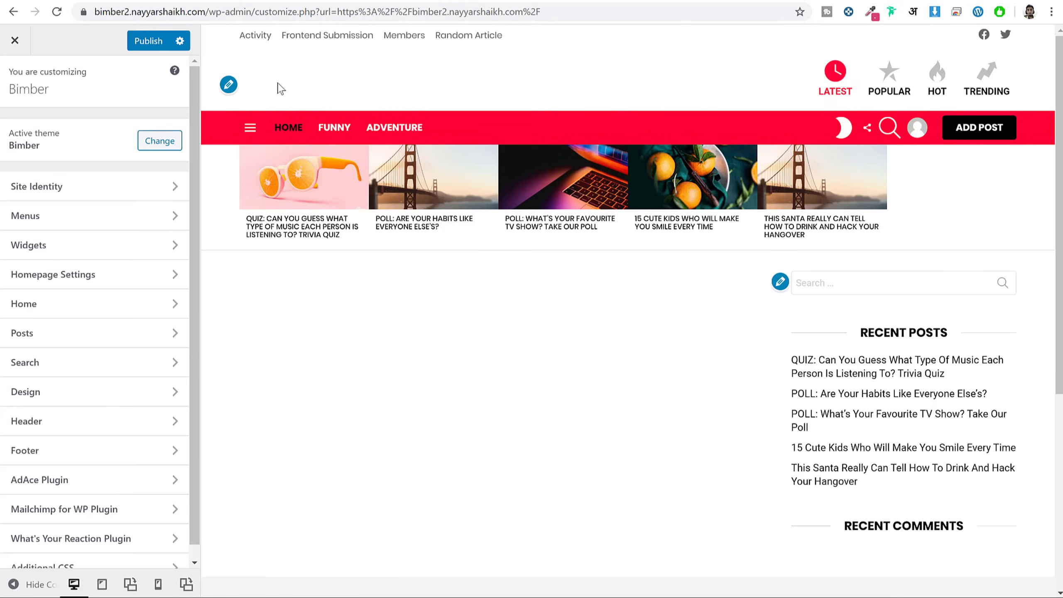
pyautogui.click(229, 86)
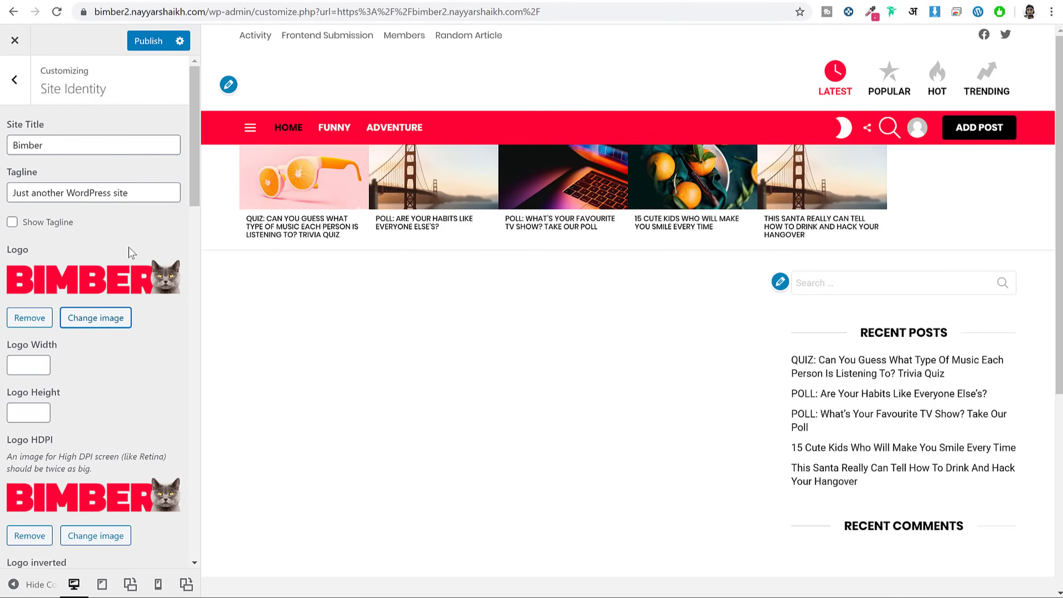
pyautogui.scroll(-2, 126, 259)
pyautogui.click(30, 298)
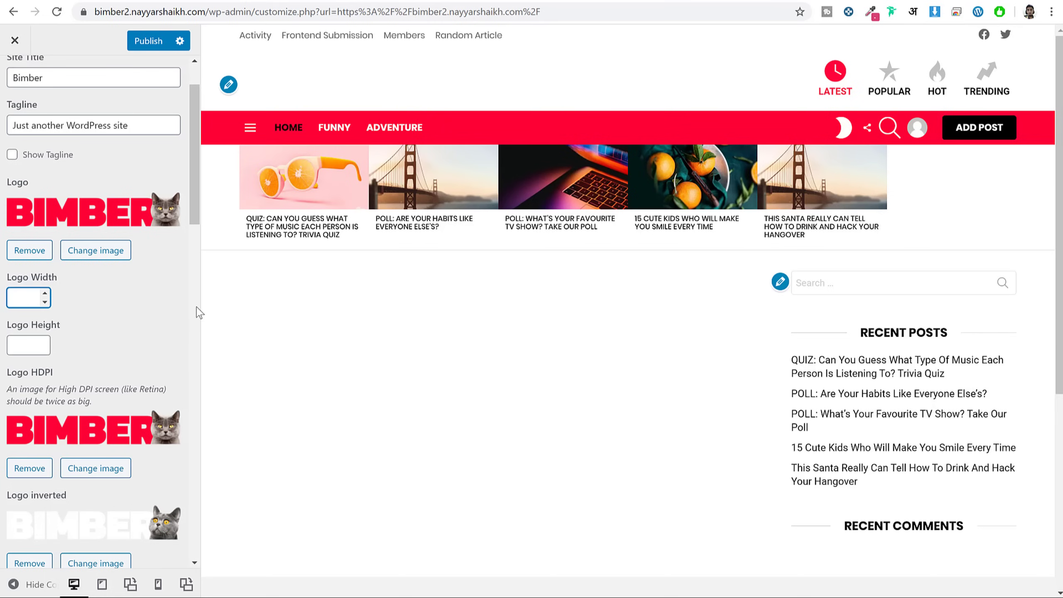
pyautogui.write('370')
pyautogui.press('Tab')
pyautogui.write('84')
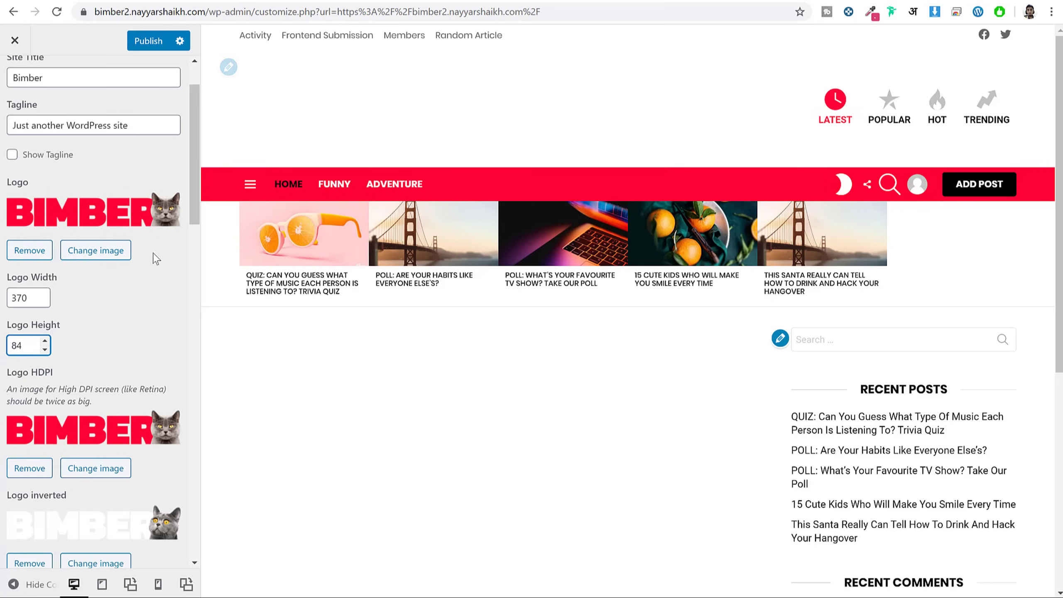
pyautogui.click(175, 265)
# Step: Set the mobile logo to width 198, height 45 and publish
pyautogui.scroll(-6, 111, 368)
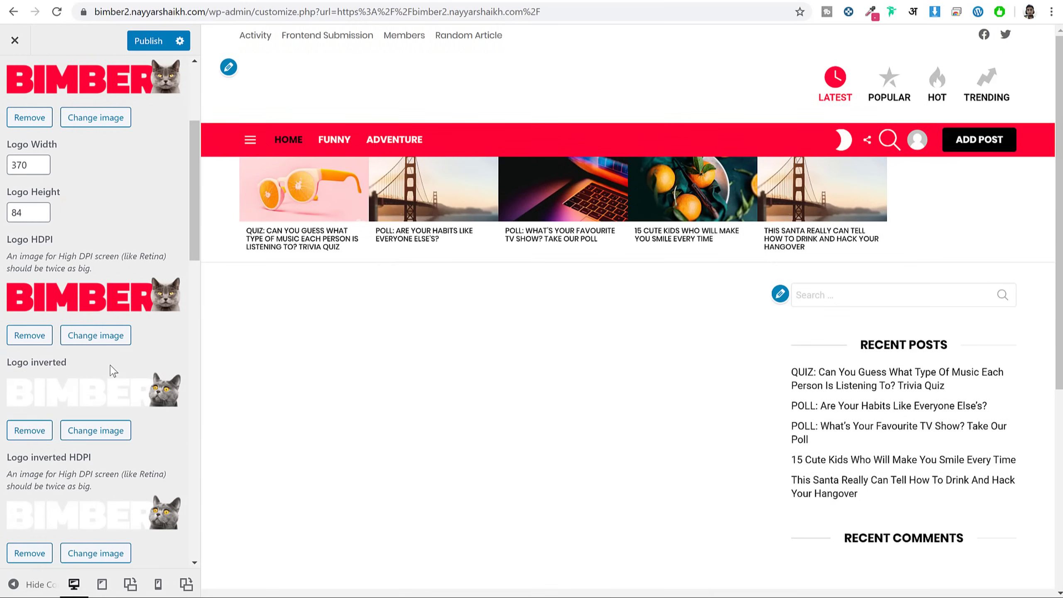
pyautogui.scroll(-5, 113, 371)
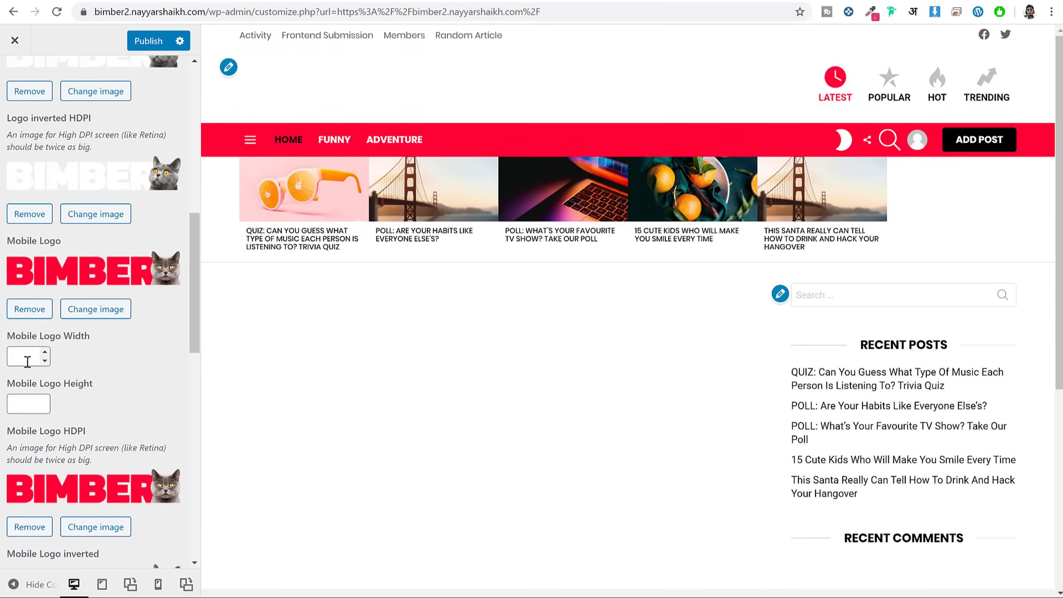
pyautogui.click(36, 356)
pyautogui.press('Tab')
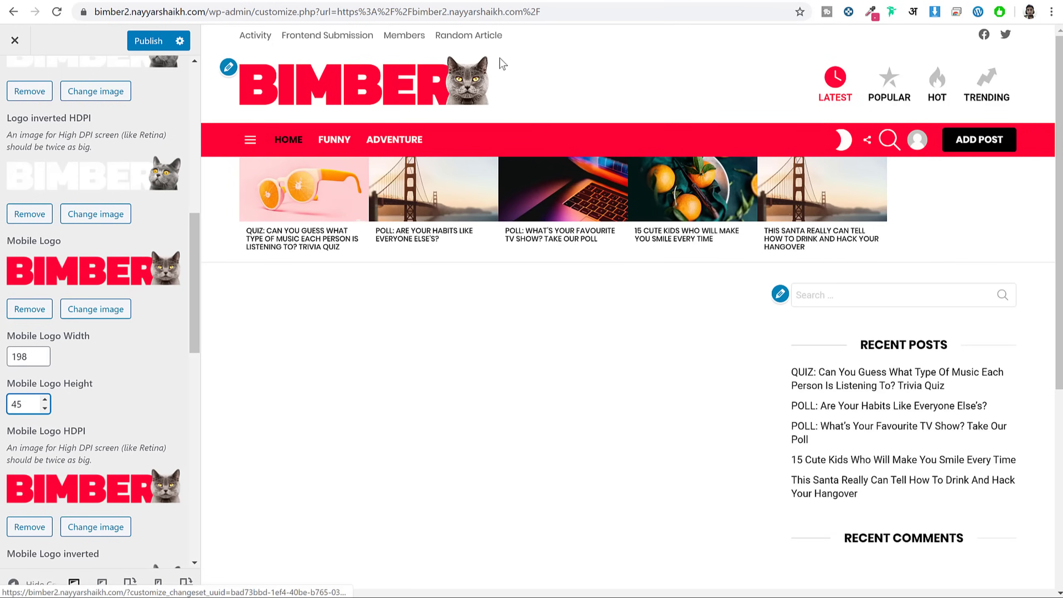
pyautogui.click(151, 41)
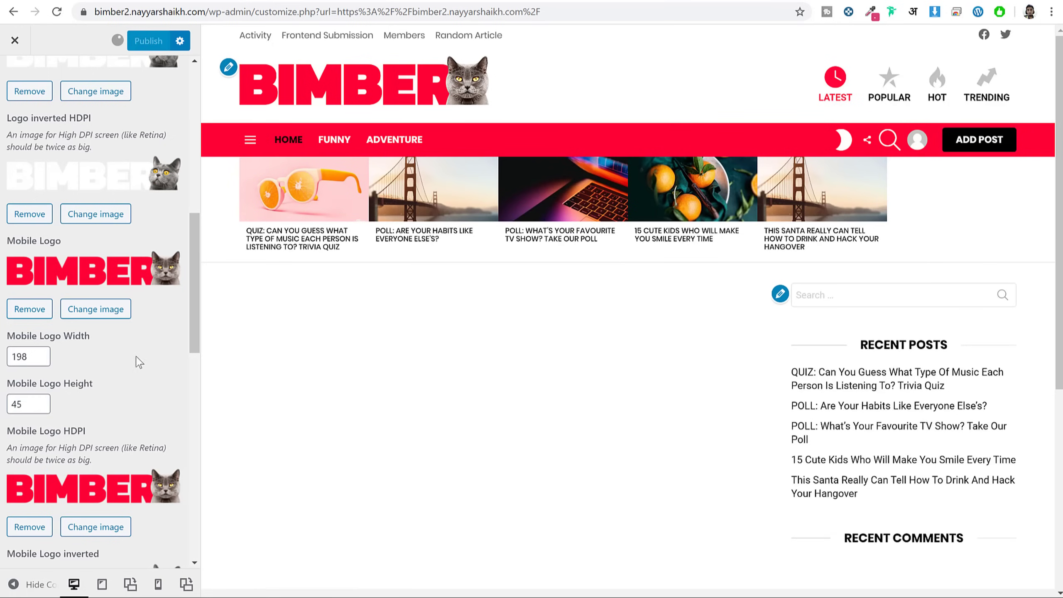
# Step: Look over the footer text setting, then close the demo site's side menu
pyautogui.scroll(-9, 137, 361)
pyautogui.scroll(-5, 149, 422)
pyautogui.scroll(15, 149, 423)
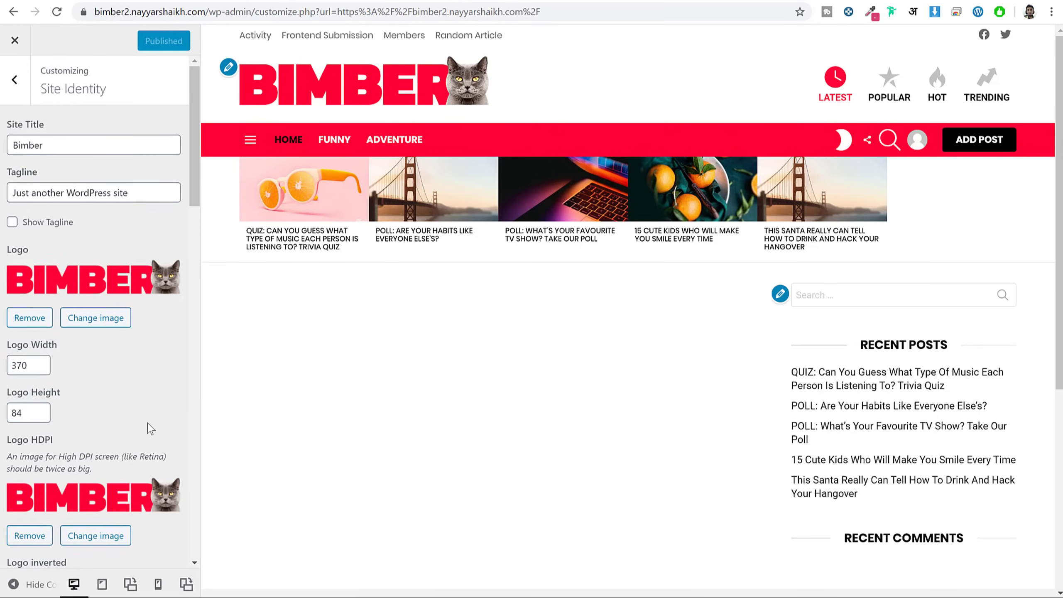
pyautogui.scroll(-10, 149, 423)
pyautogui.scroll(-10, 149, 423)
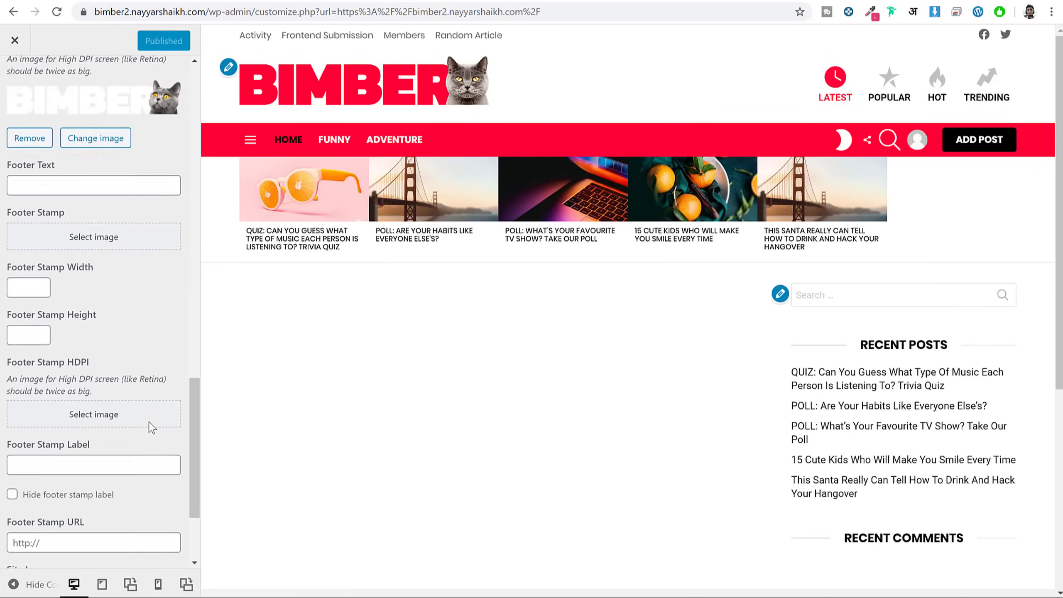
pyautogui.click(92, 184)
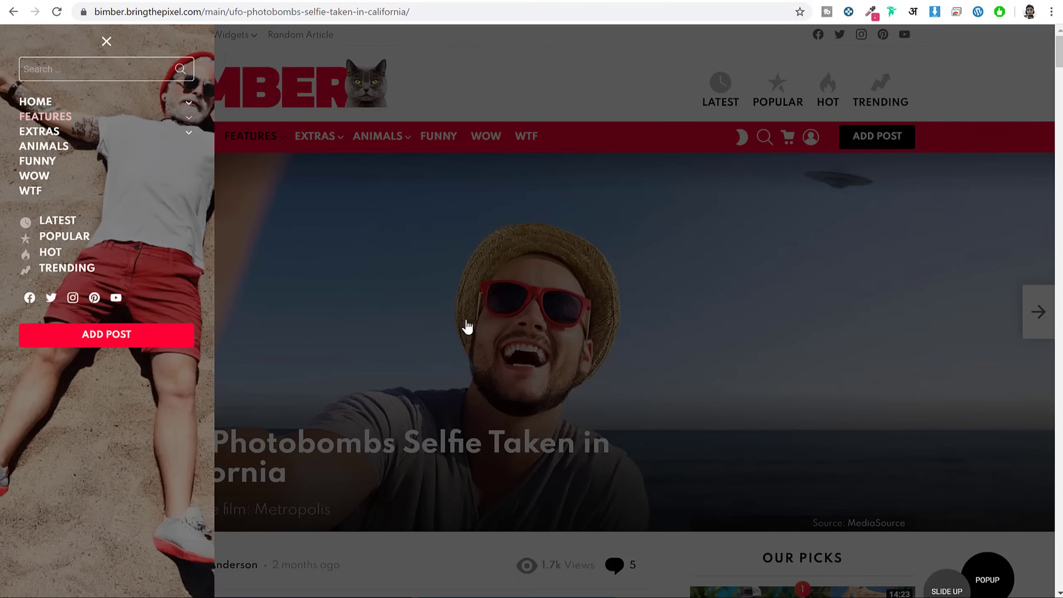
pyautogui.scroll(-10, 465, 326)
pyautogui.click(797, 455)
pyautogui.scroll(-20, 797, 455)
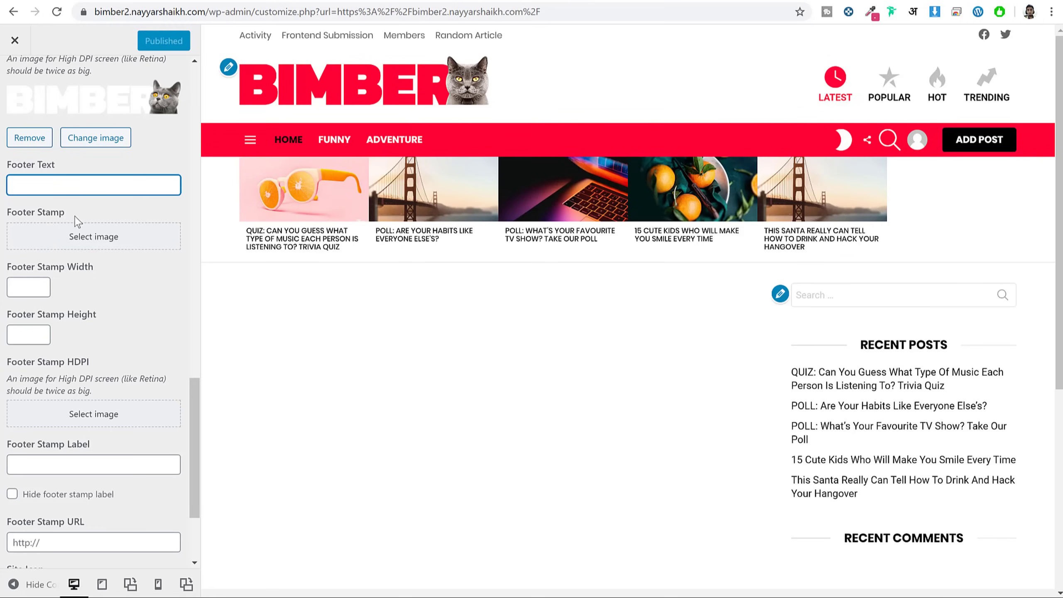
# Step: Go back from Site Identity to the Customizer's main section list
pyautogui.scroll(5, 78, 222)
pyautogui.click(18, 86)
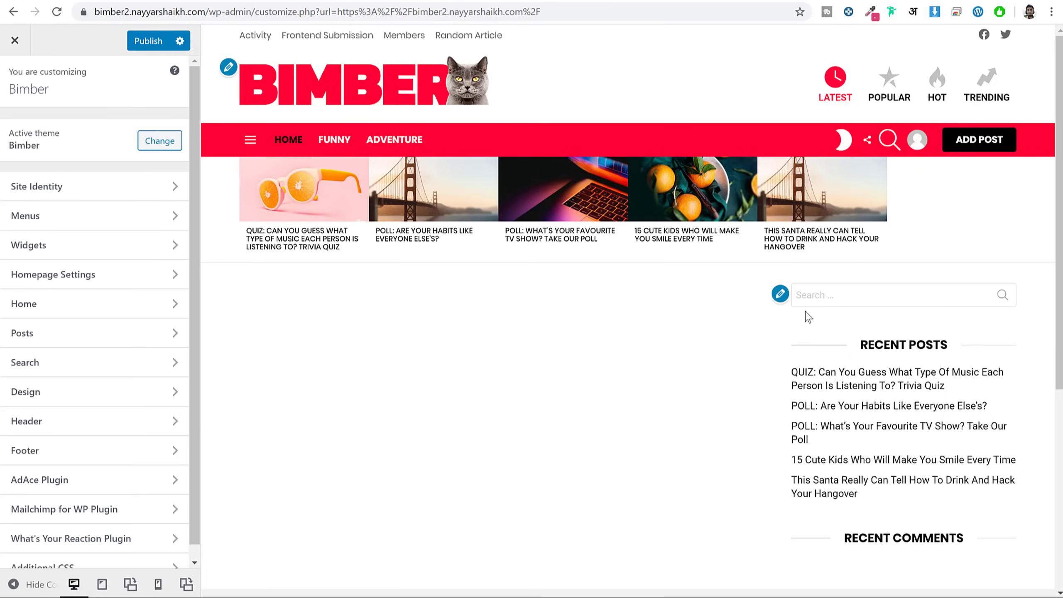
pyautogui.scroll(-5, 882, 234)
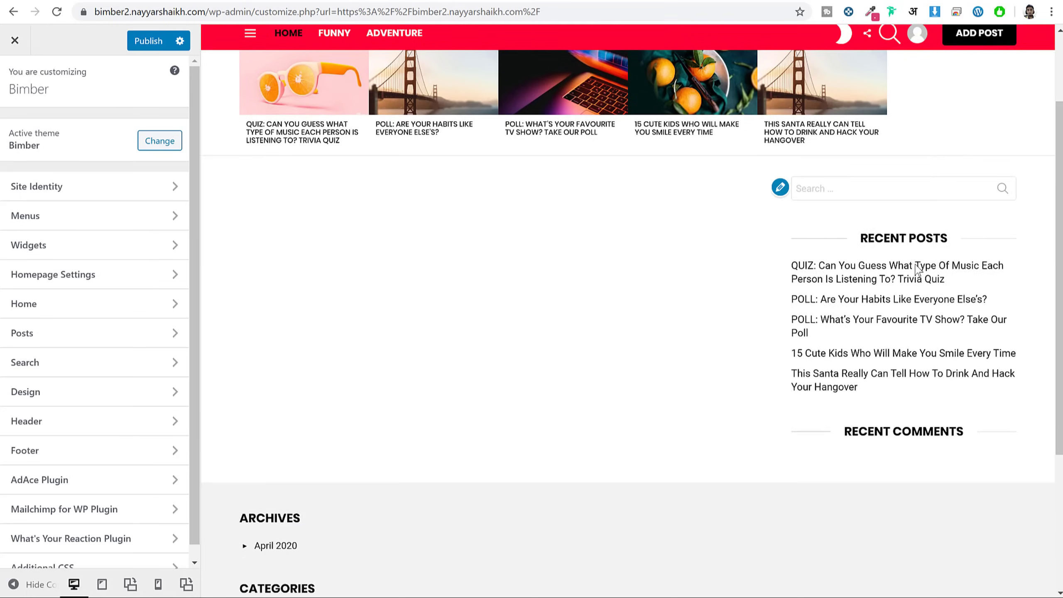
pyautogui.scroll(5, 850, 266)
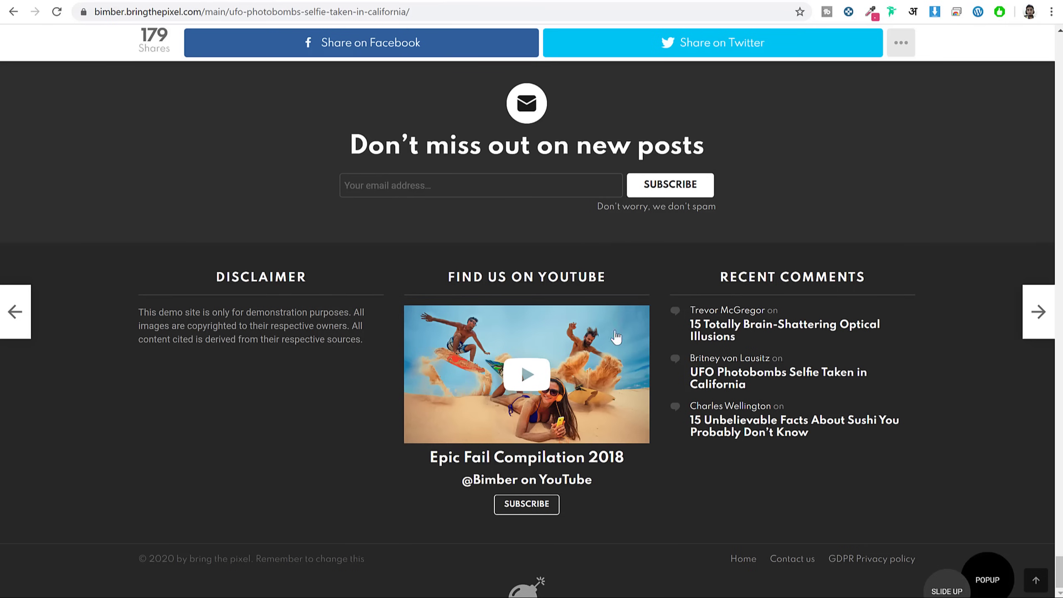
# Step: Scroll the demo article from its footer widgets back to the top, then switch to the page editor
pyautogui.scroll(20, 616, 337)
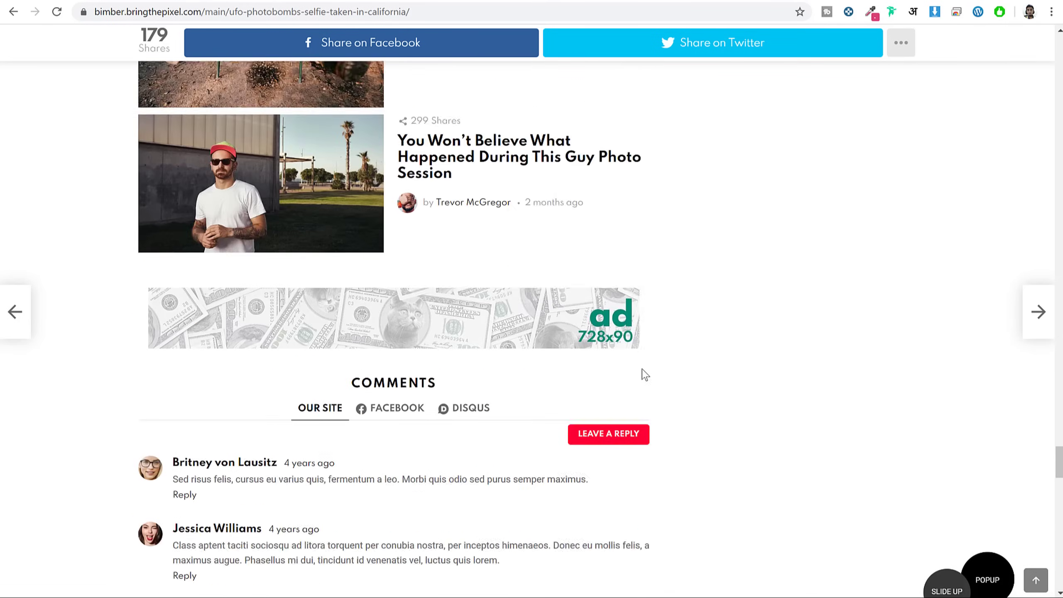
pyautogui.scroll(20, 643, 375)
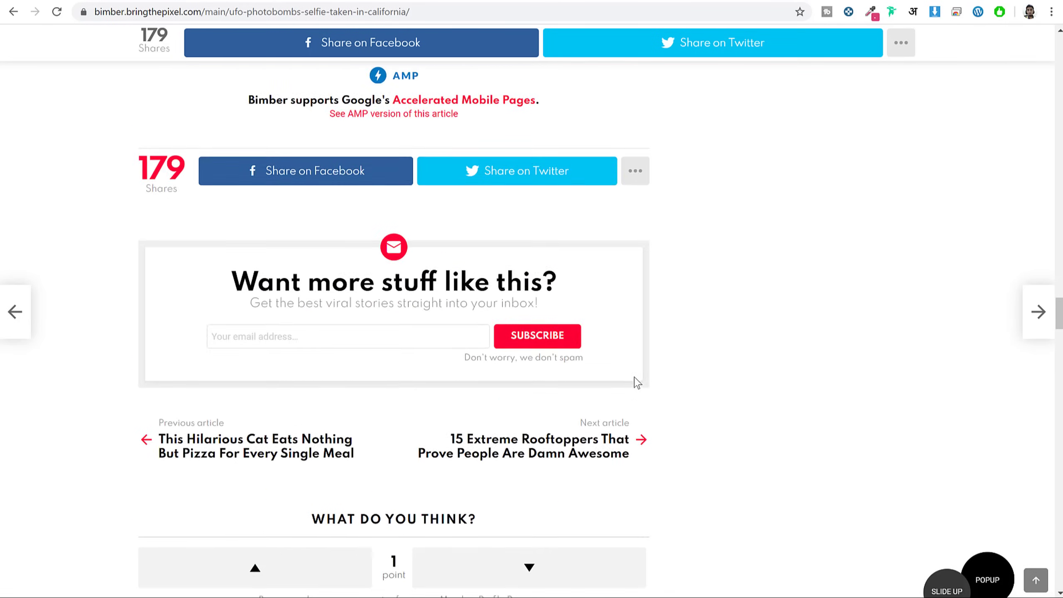
pyautogui.scroll(20, 636, 382)
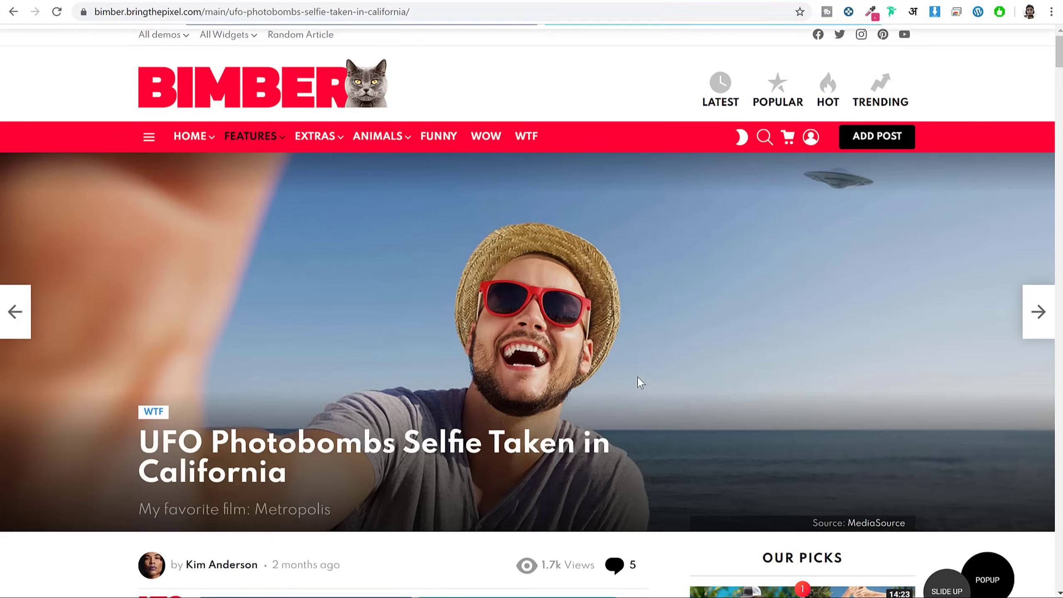
pyautogui.click(410, 3)
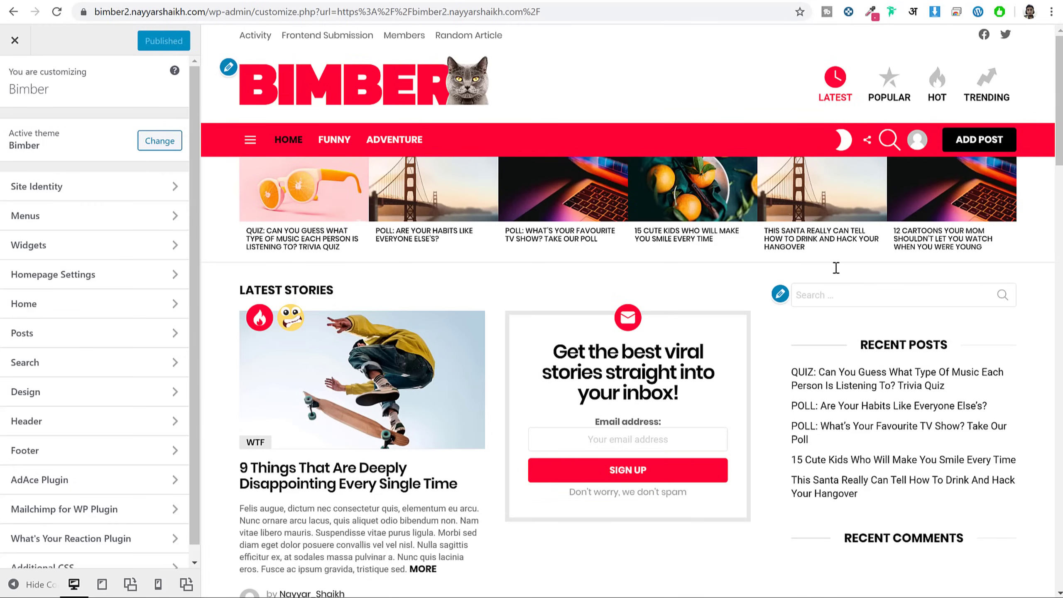
# Step: Scroll the homepage preview to inspect the BIMBER header, Latest Stories grid and Recent Posts sidebar
pyautogui.scroll(-10, 728, 352)
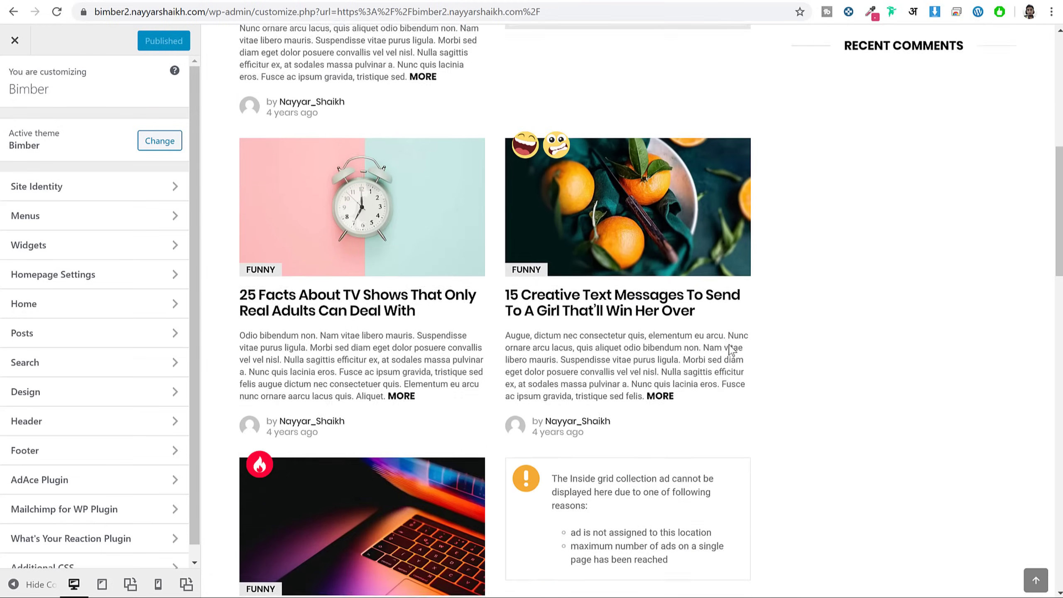
pyautogui.scroll(-7, 928, 354)
pyautogui.scroll(15, 928, 354)
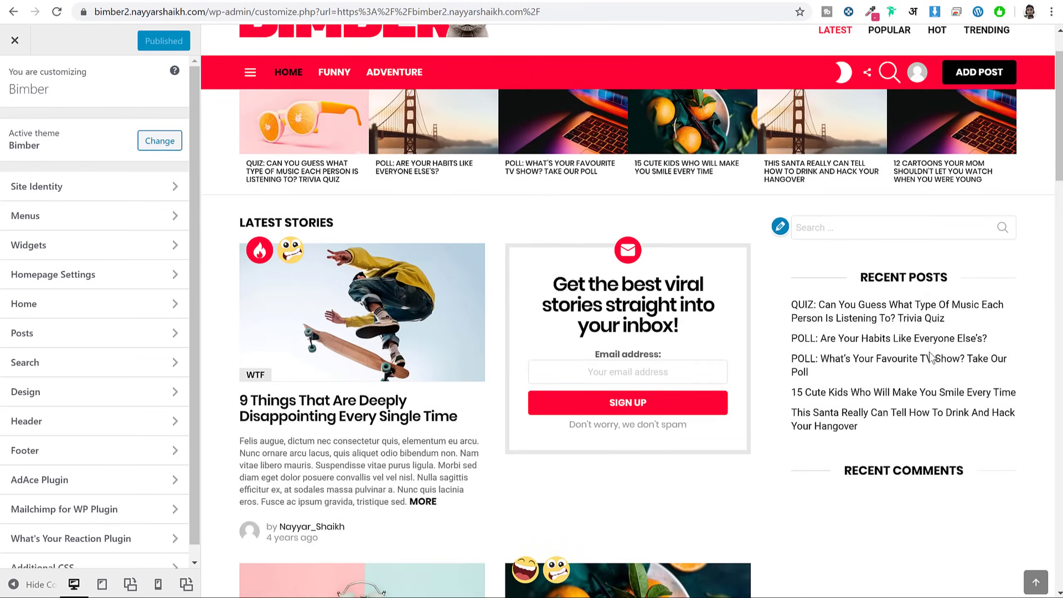
pyautogui.scroll(2, 931, 358)
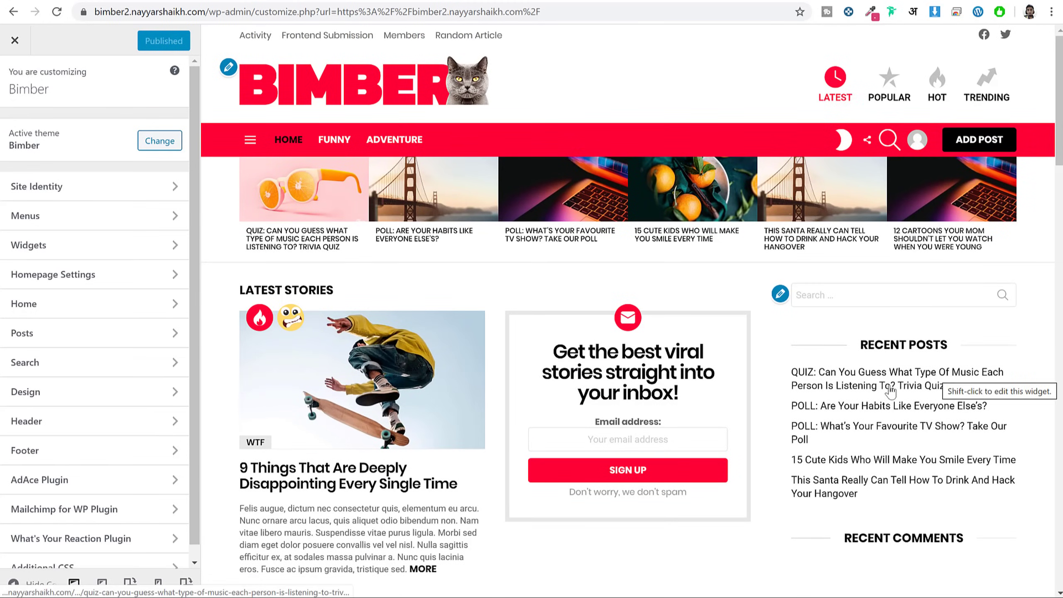
pyautogui.scroll(-20, 863, 415)
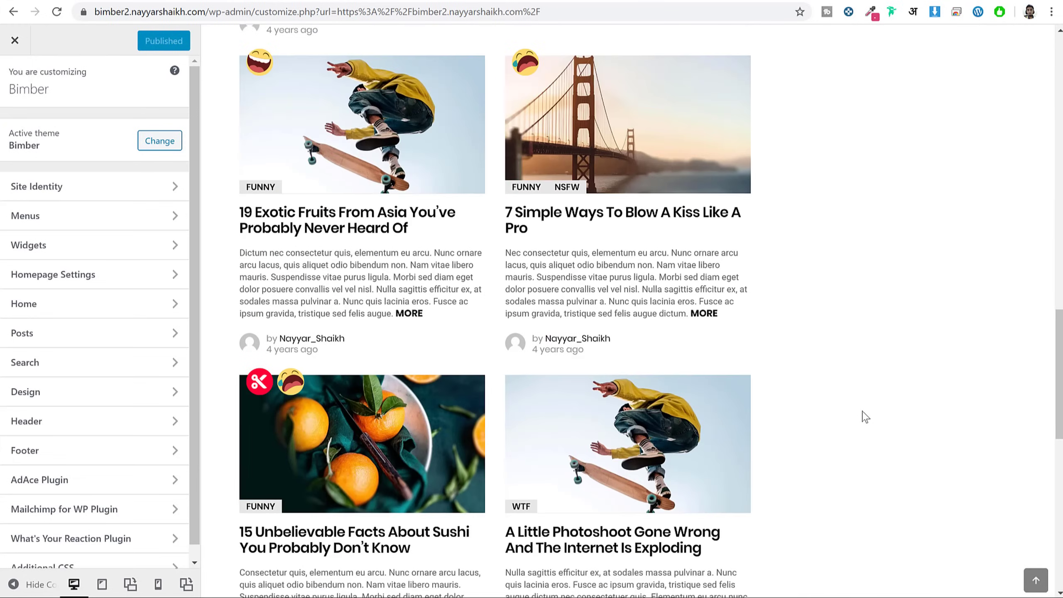
pyautogui.scroll(15, 915, 283)
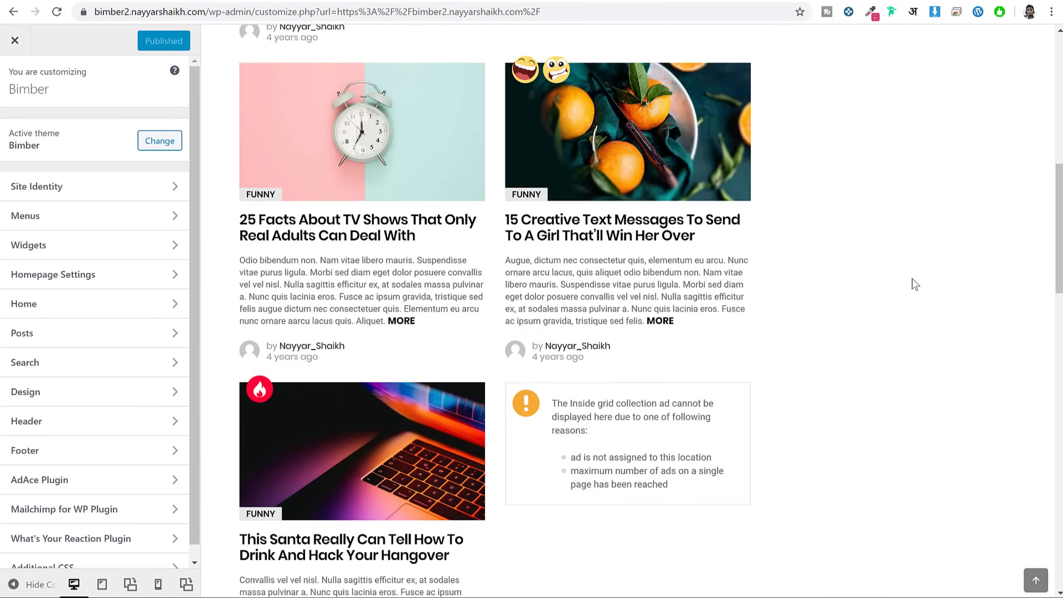
pyautogui.scroll(6, 827, 284)
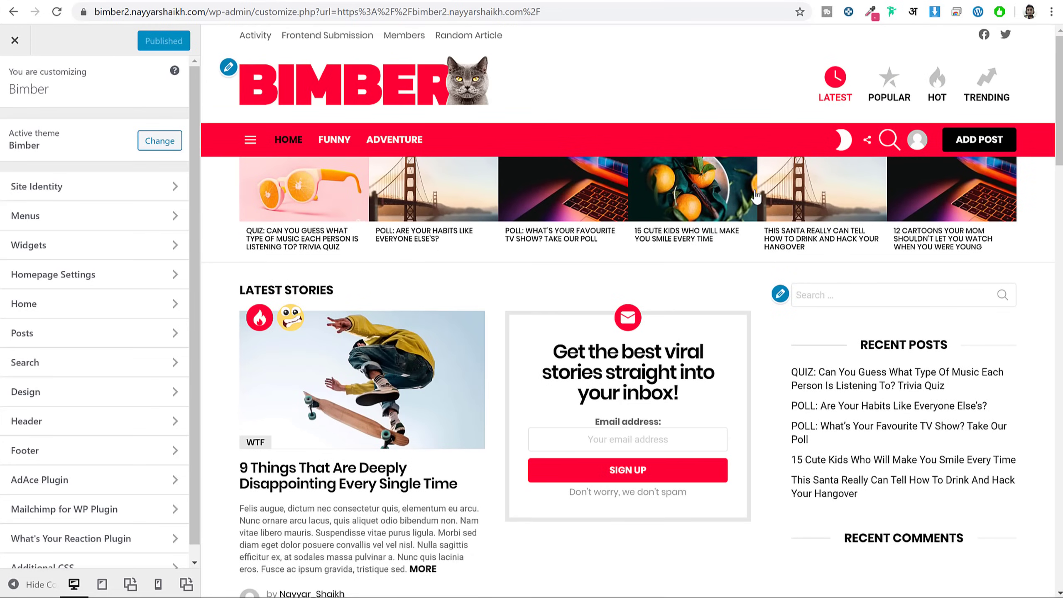
pyautogui.scroll(-1, 134, 241)
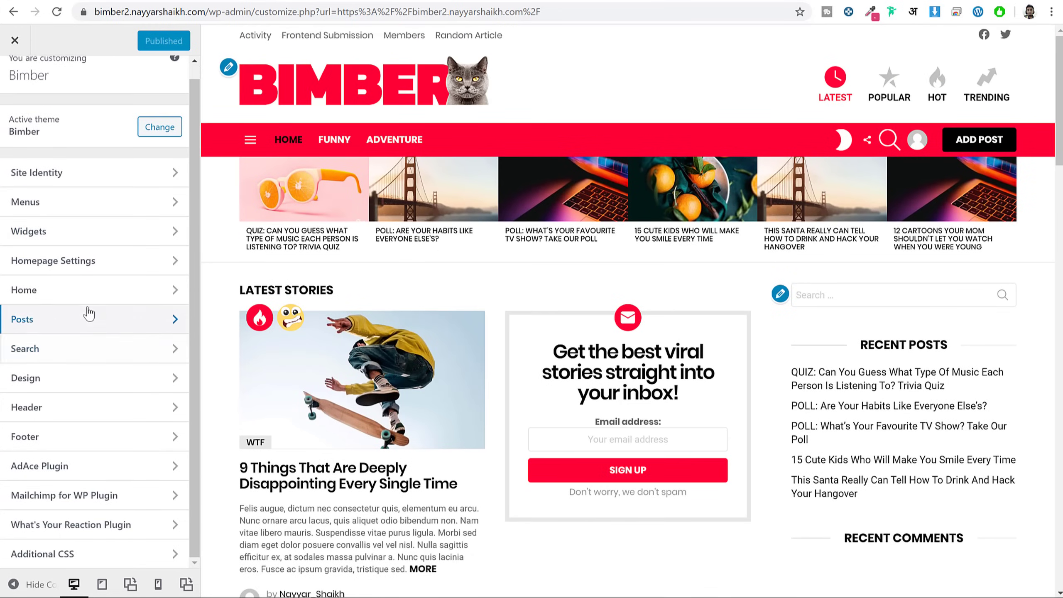
# Step: Under Home > Featured Entries, set the Type to Recent
pyautogui.click(102, 294)
pyautogui.click(95, 135)
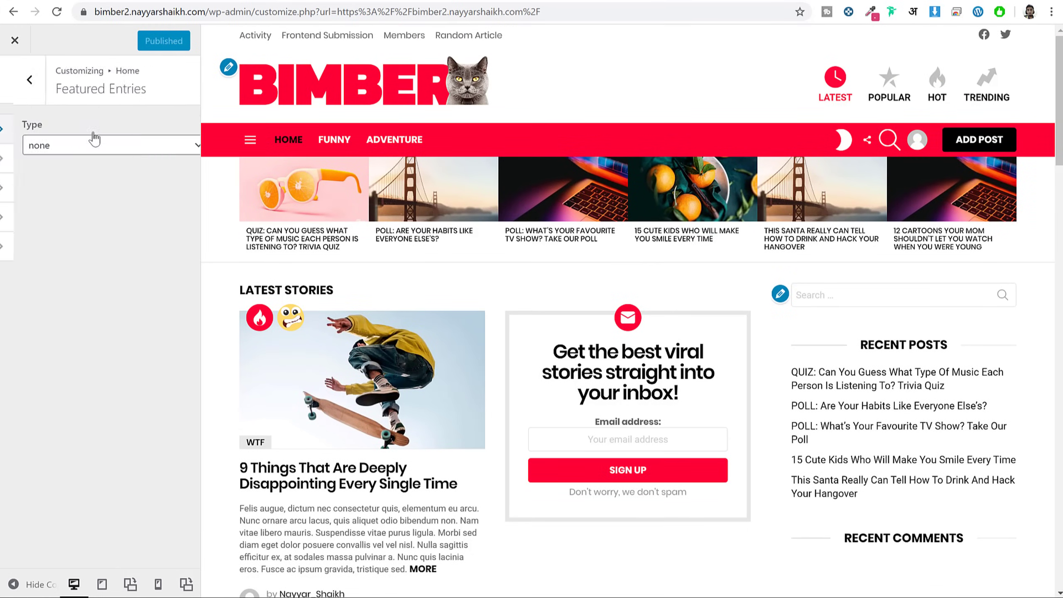
pyautogui.click(109, 146)
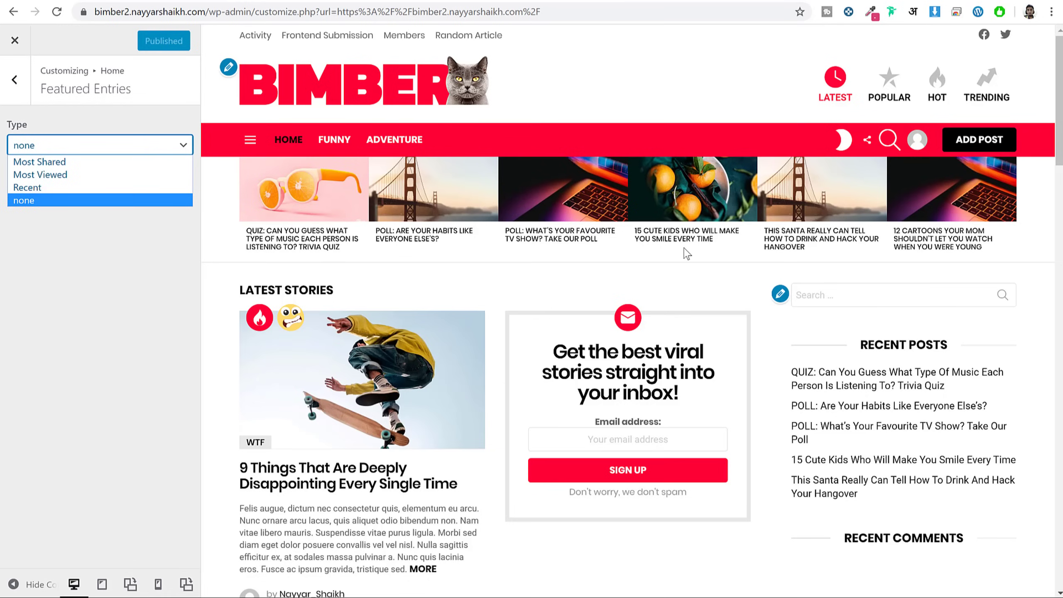
pyautogui.click(97, 189)
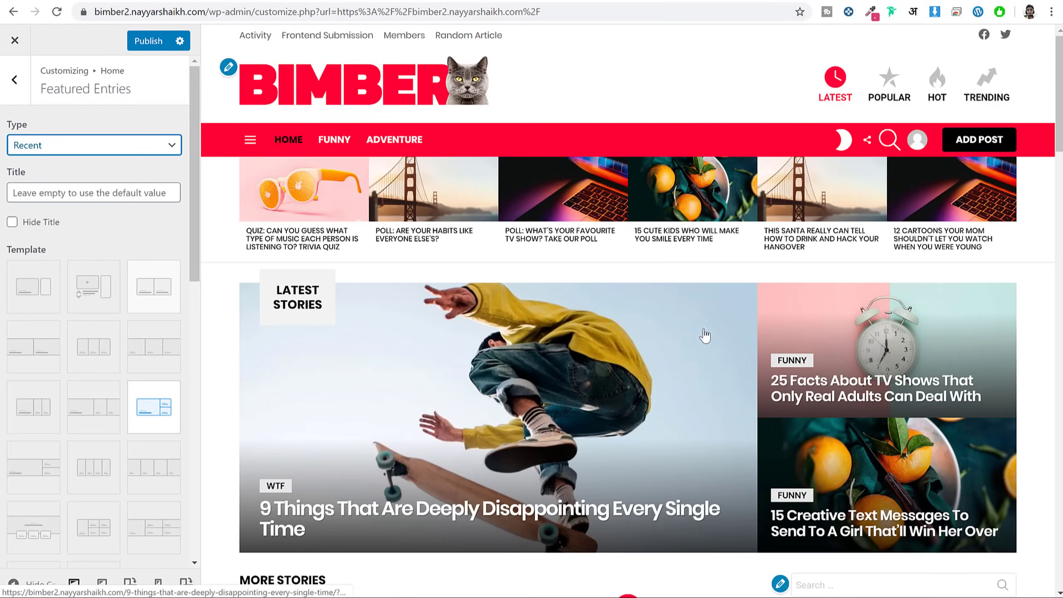
# Step: Browse the Featured Entries options and try a different Template tile
pyautogui.scroll(-3, 707, 331)
pyautogui.scroll(-12, 750, 321)
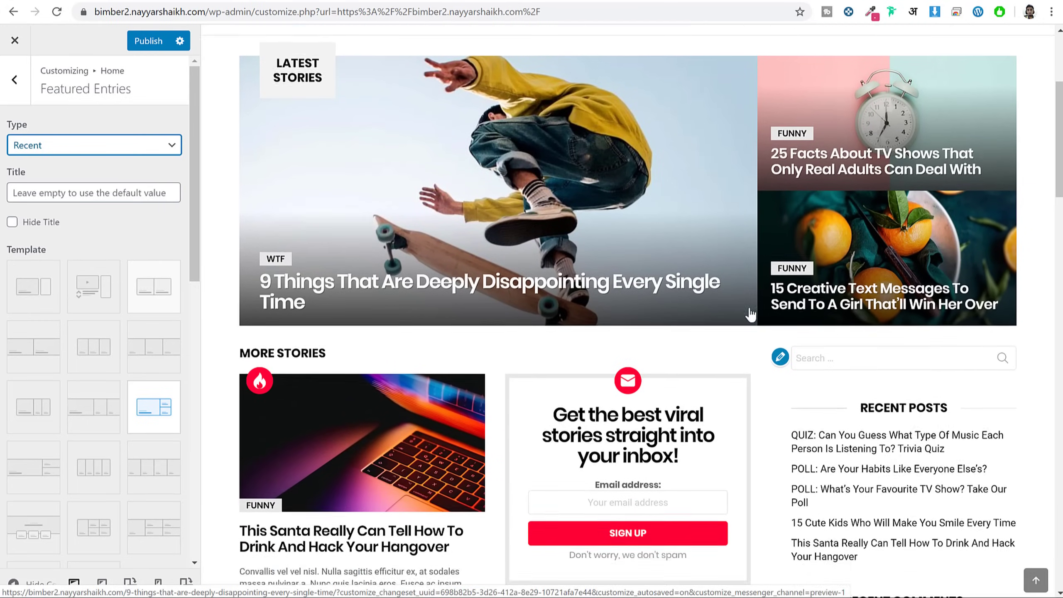
pyautogui.scroll(7, 746, 365)
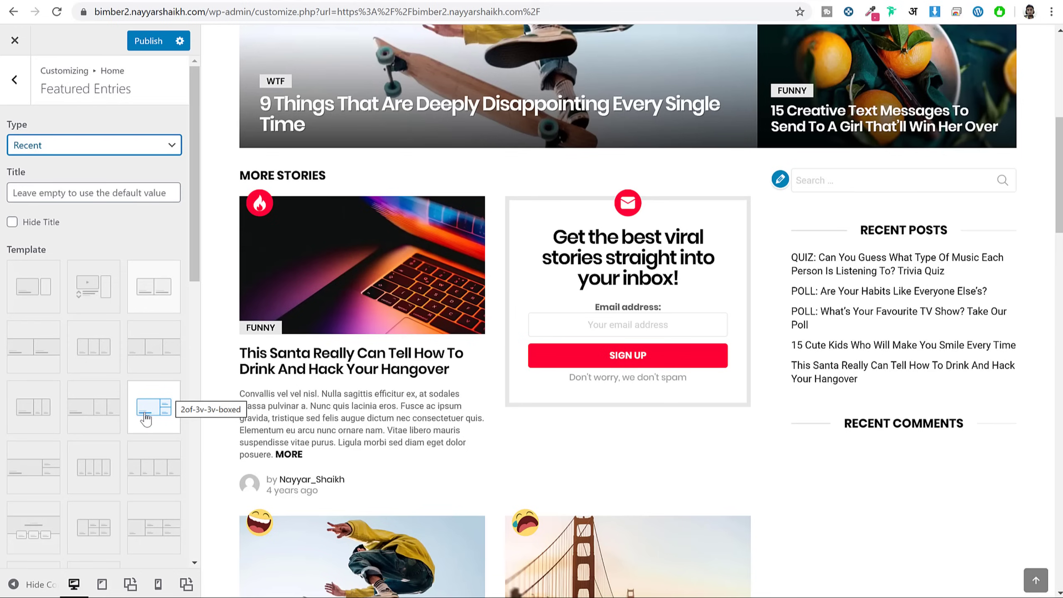
pyautogui.scroll(6, 334, 336)
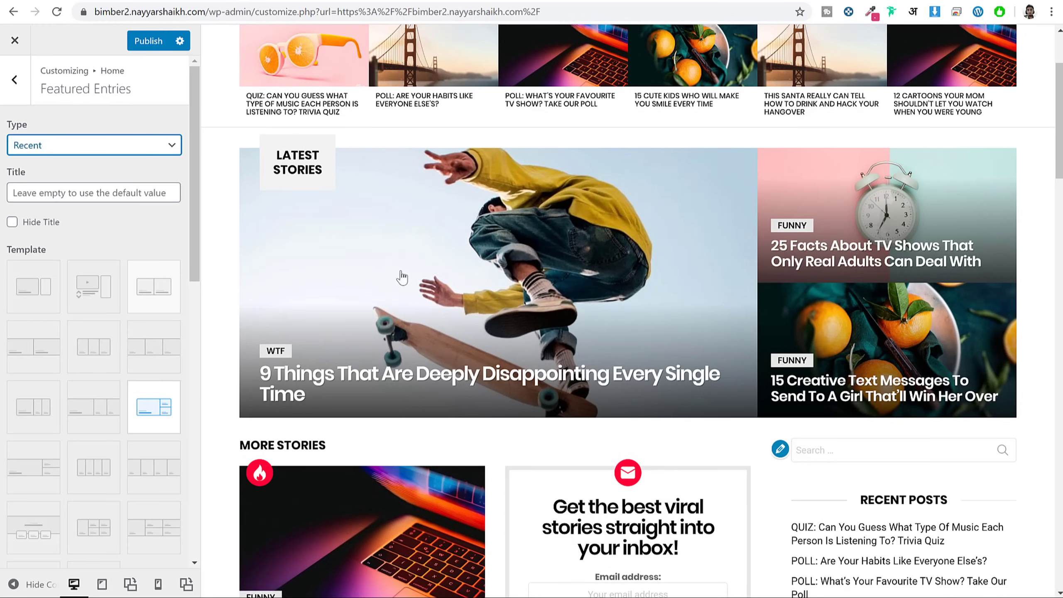
pyautogui.scroll(-3, 892, 264)
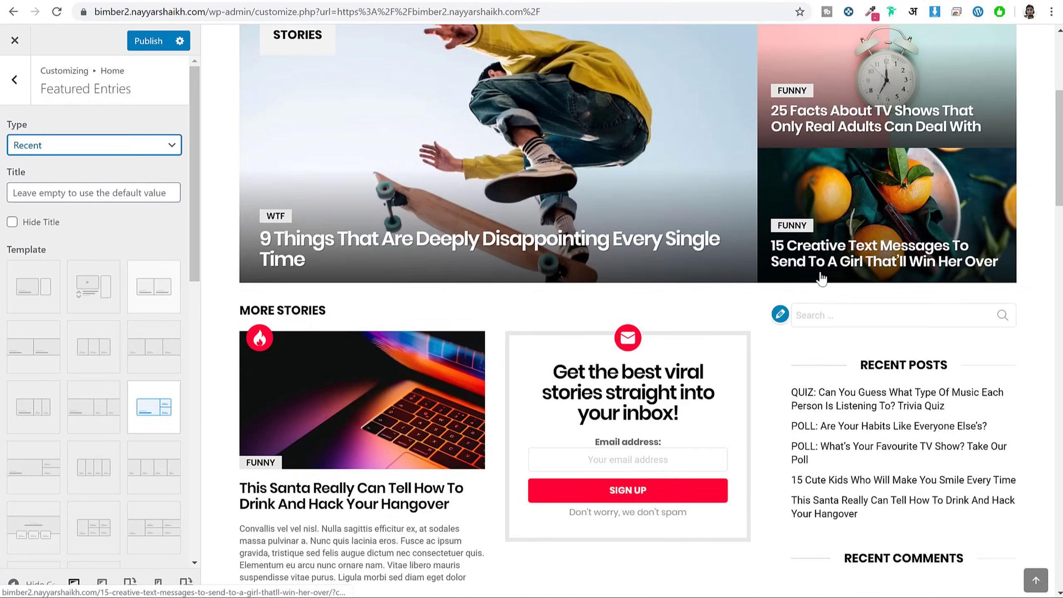
pyautogui.scroll(5, 628, 293)
pyautogui.click(94, 406)
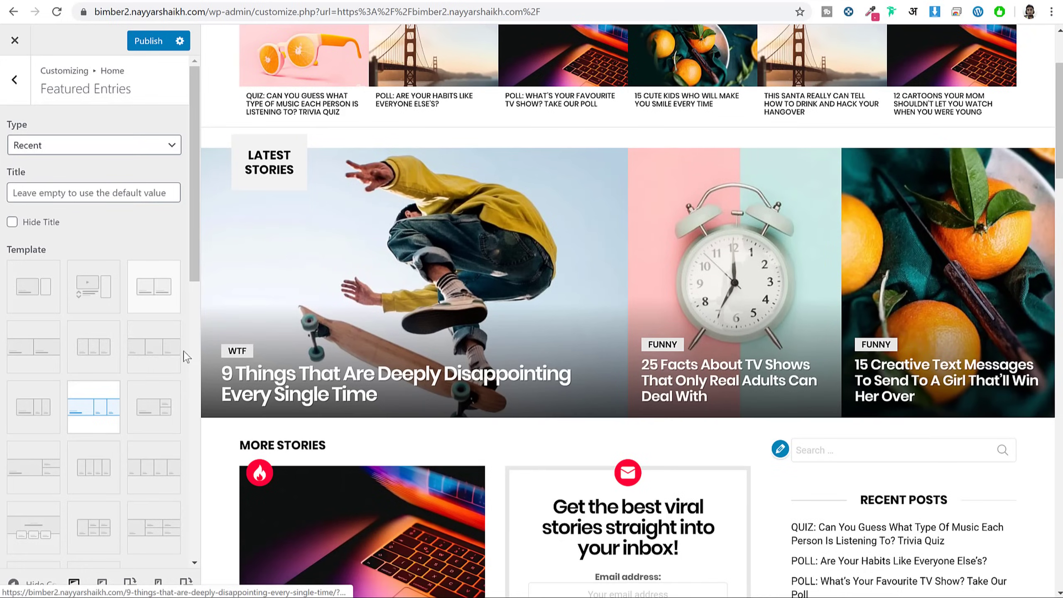
# Step: Apply the six-tile grid template and check the featured grid in the preview
pyautogui.scroll(-5, 180, 362)
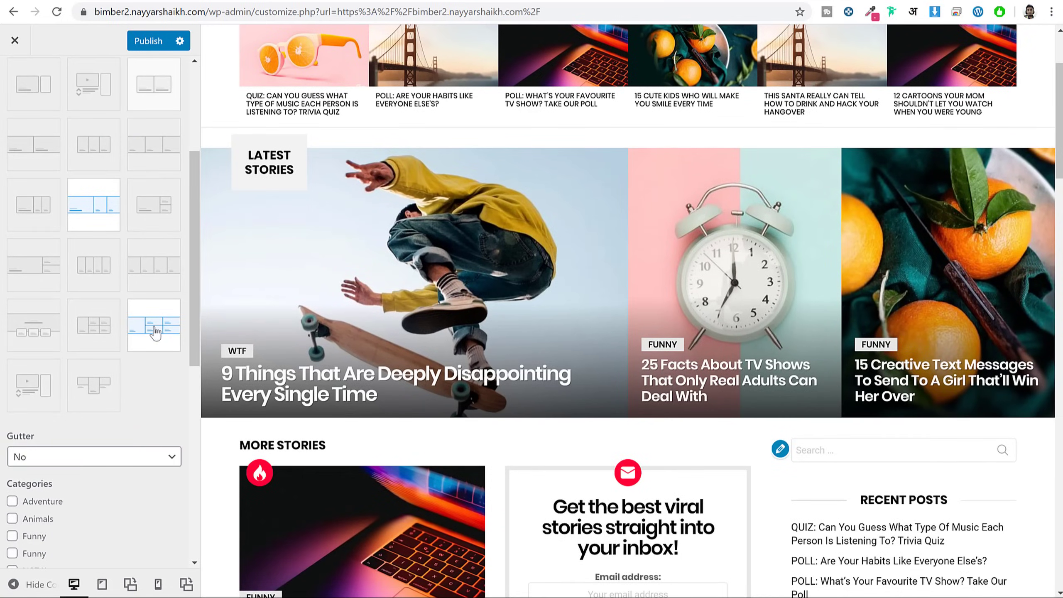
pyautogui.click(155, 332)
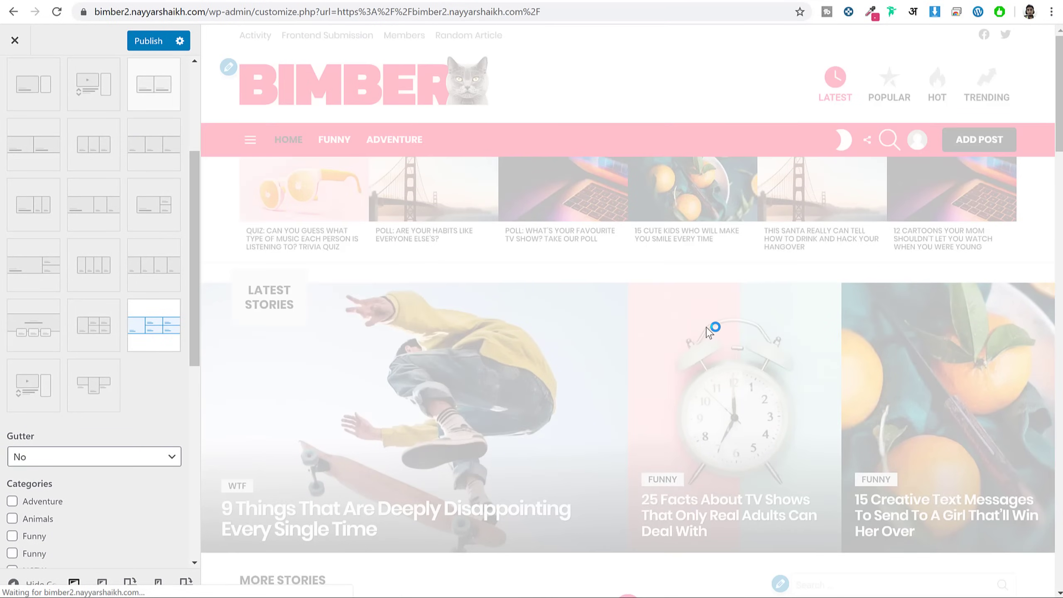
pyautogui.scroll(-3, 707, 301)
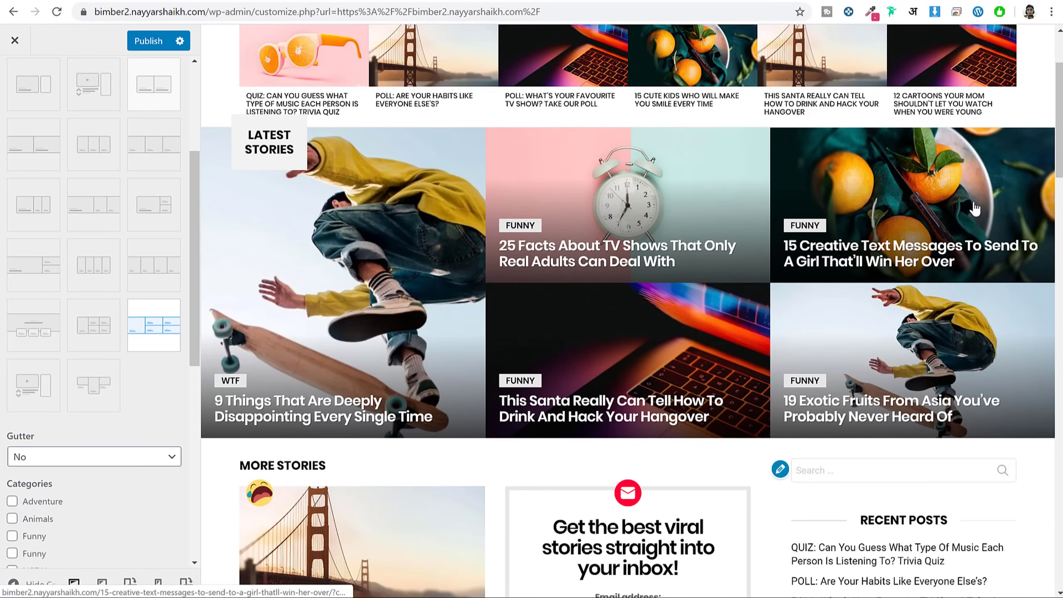
pyautogui.scroll(-2, 648, 267)
pyautogui.scroll(-10, 647, 267)
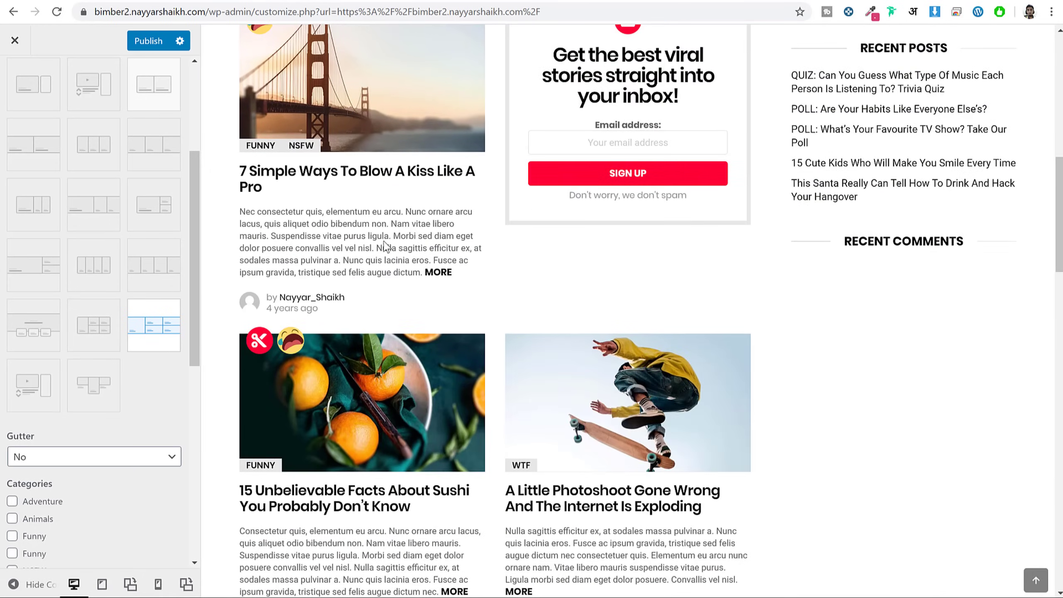
pyautogui.scroll(-12, 612, 268)
pyautogui.scroll(20, 519, 251)
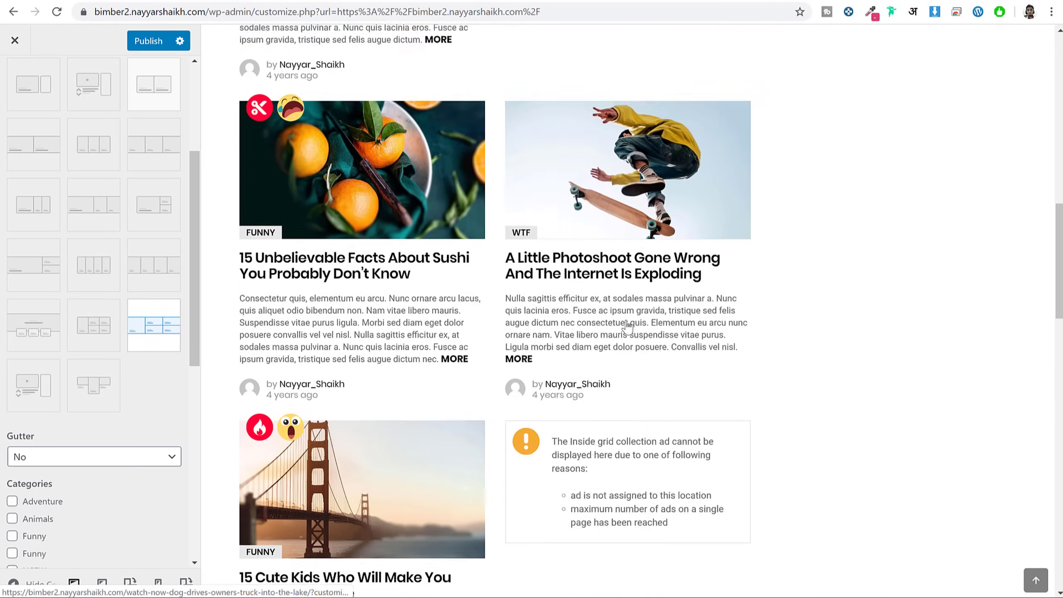
pyautogui.scroll(4, 627, 325)
pyautogui.scroll(5, 632, 320)
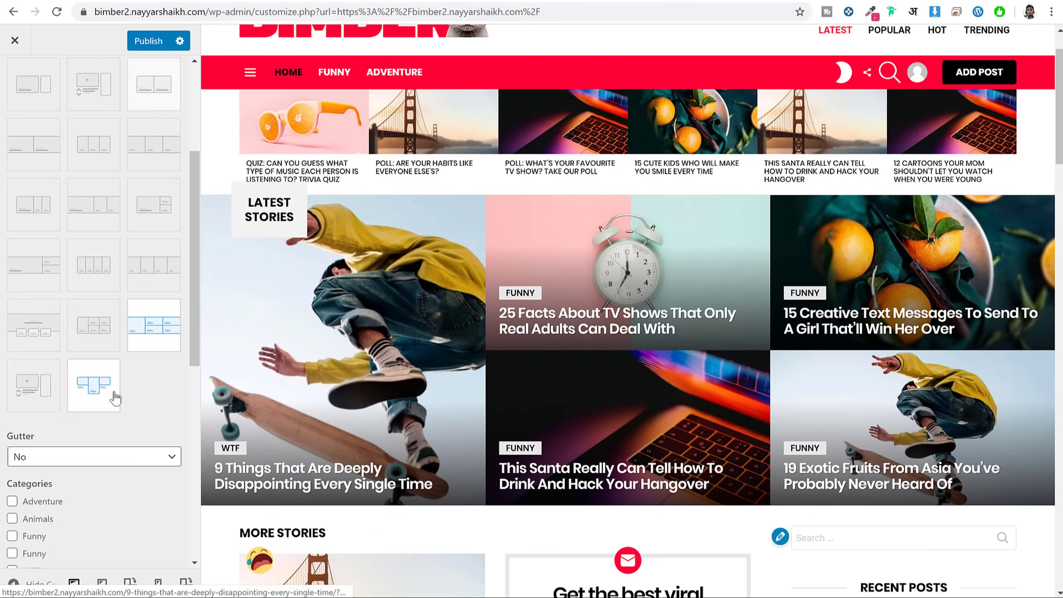
pyautogui.scroll(-5, 123, 395)
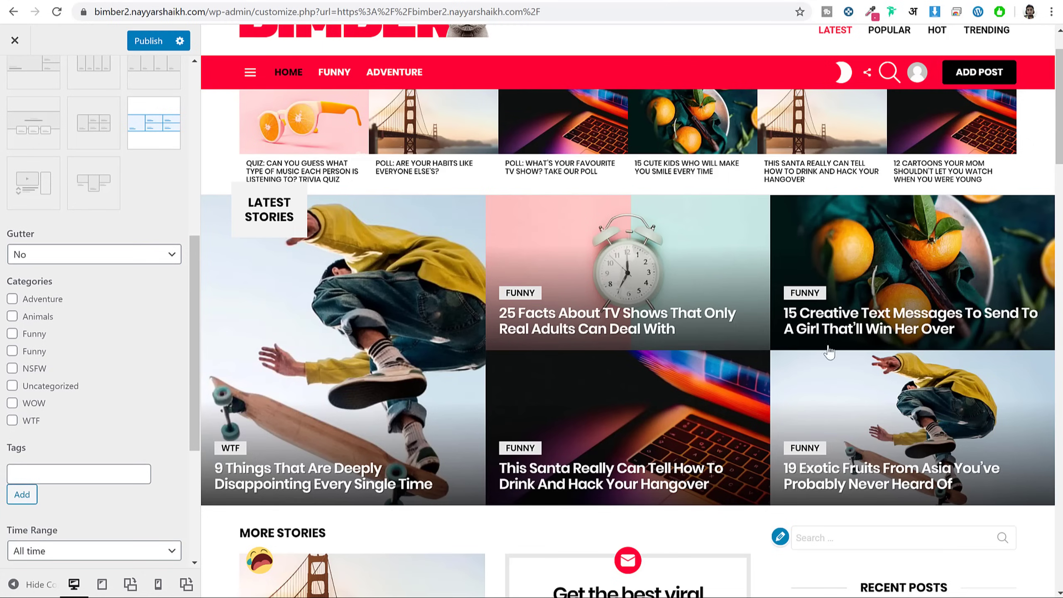
# Step: Toggle Hide Elements > Categories on and back off, keeping category labels, then publish
pyautogui.scroll(-5, 184, 317)
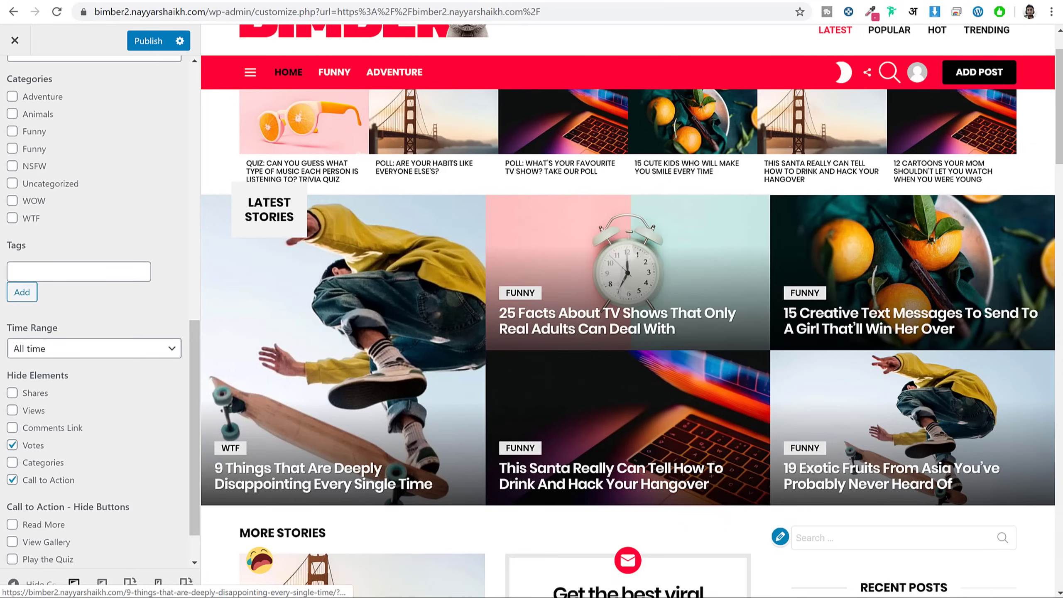
pyautogui.scroll(-1, 150, 396)
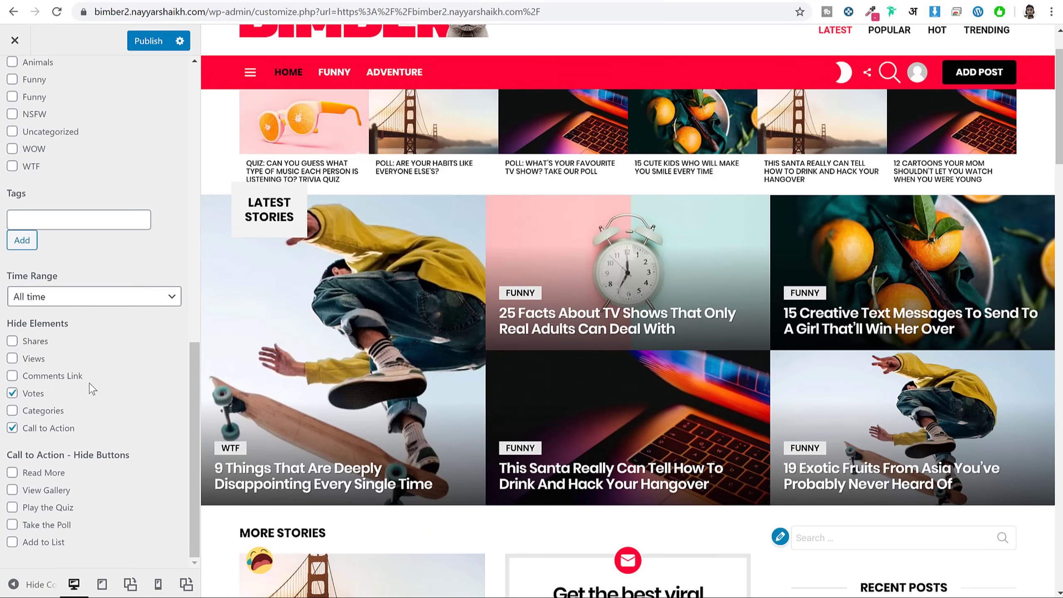
pyautogui.click(42, 412)
pyautogui.moveTo(14, 323); pyautogui.dragTo(71, 321)
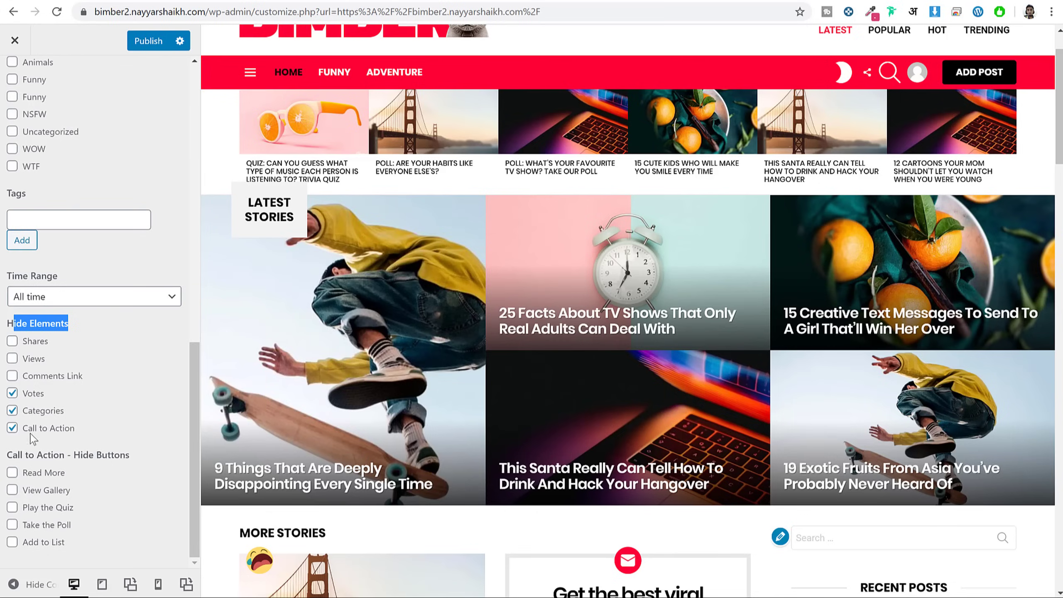
pyautogui.click(33, 414)
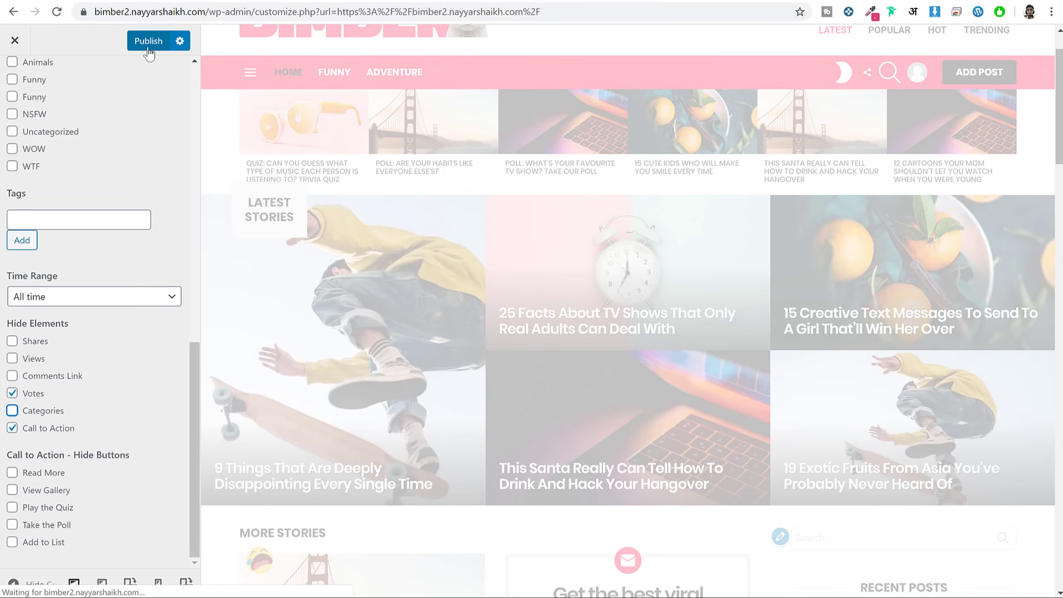
pyautogui.click(148, 42)
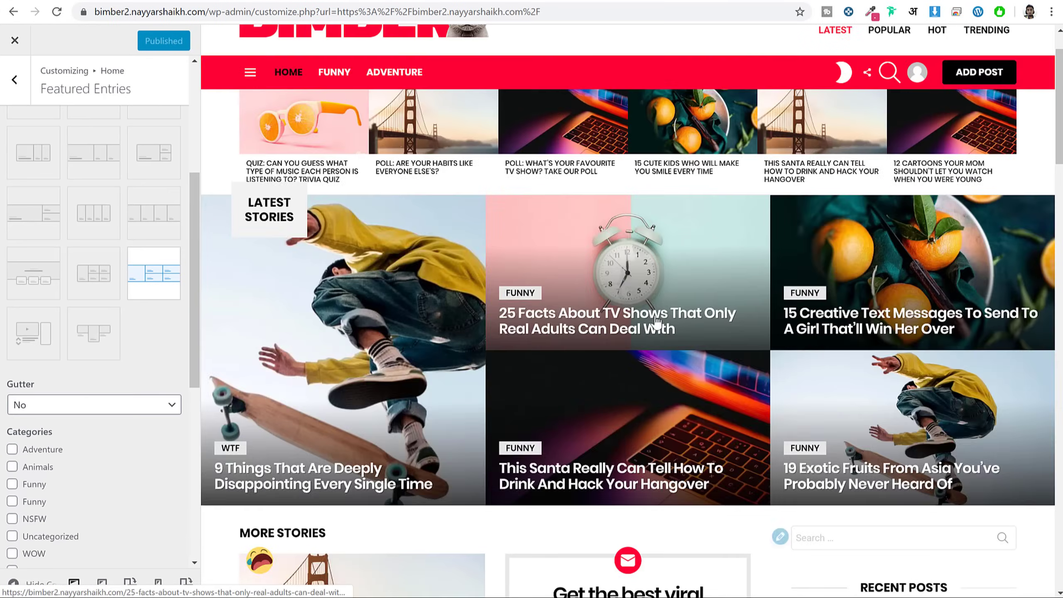
# Step: Leave Featured Entries for the Home panel's section list
pyautogui.scroll(-8, 655, 322)
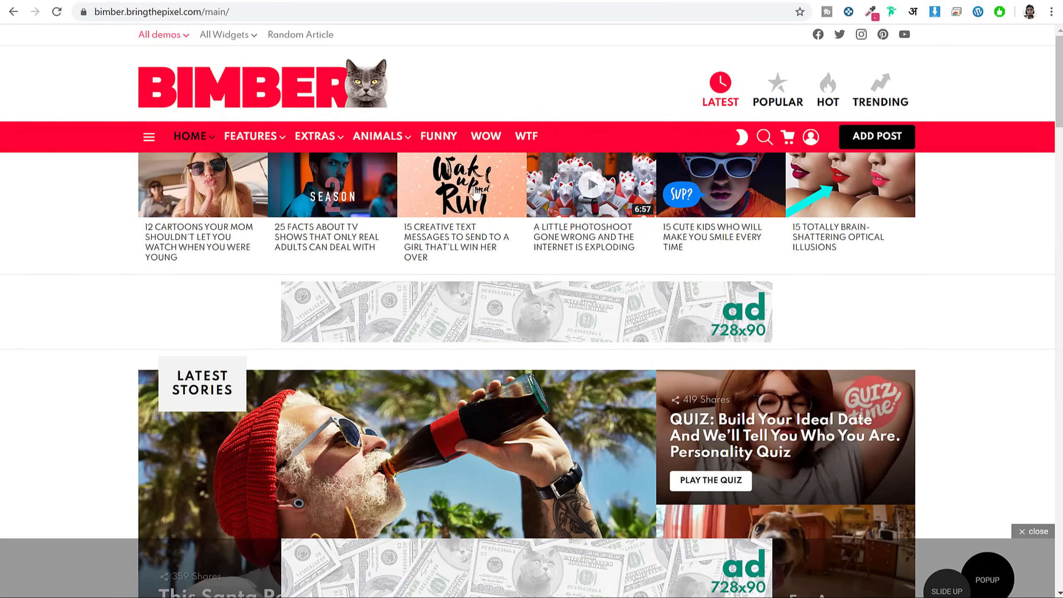
pyautogui.scroll(-10, 543, 396)
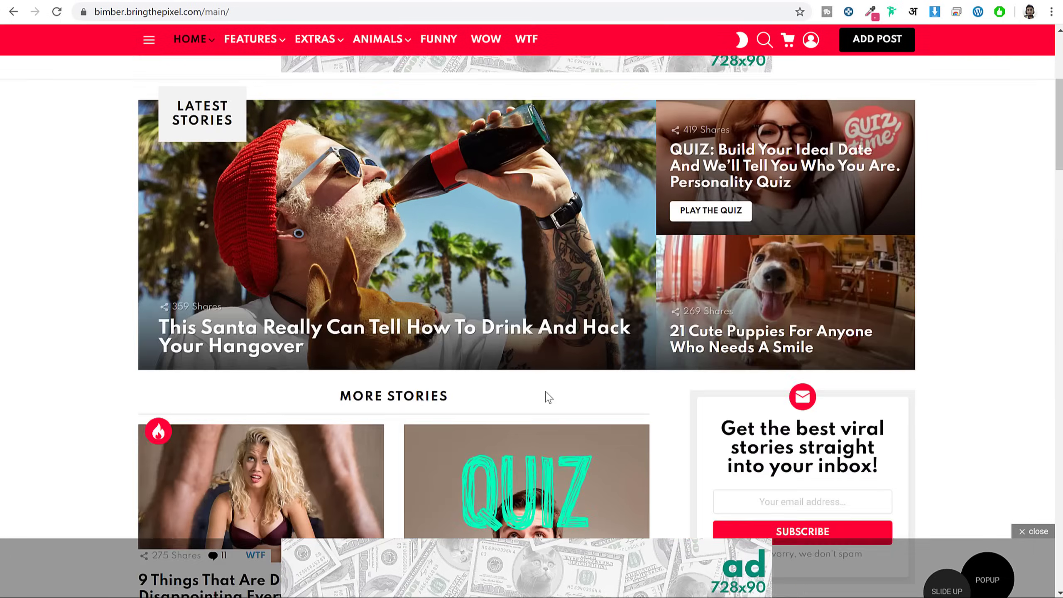
pyautogui.scroll(1, 551, 245)
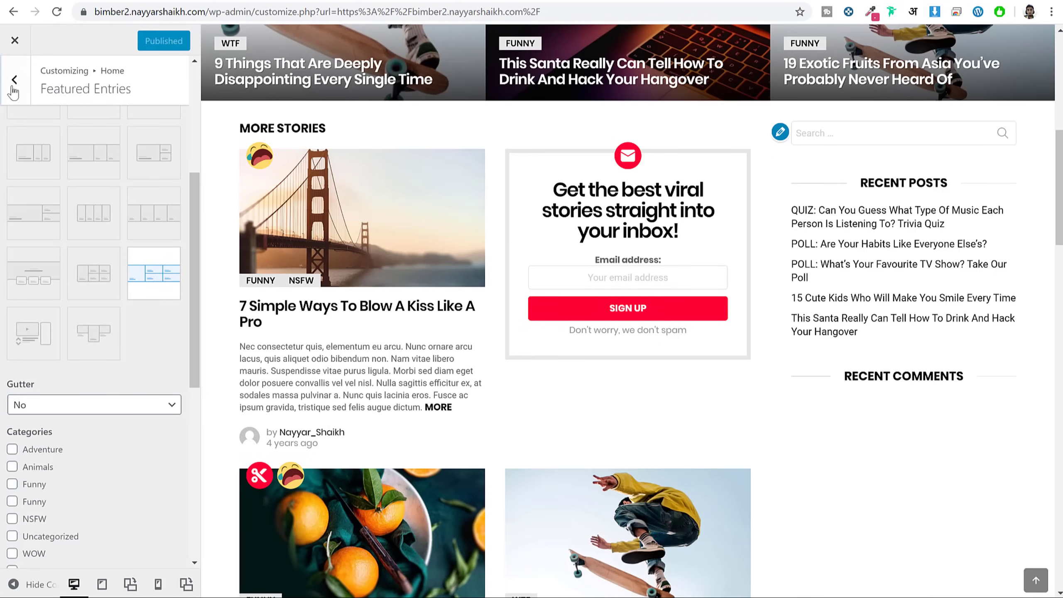
pyautogui.click(16, 80)
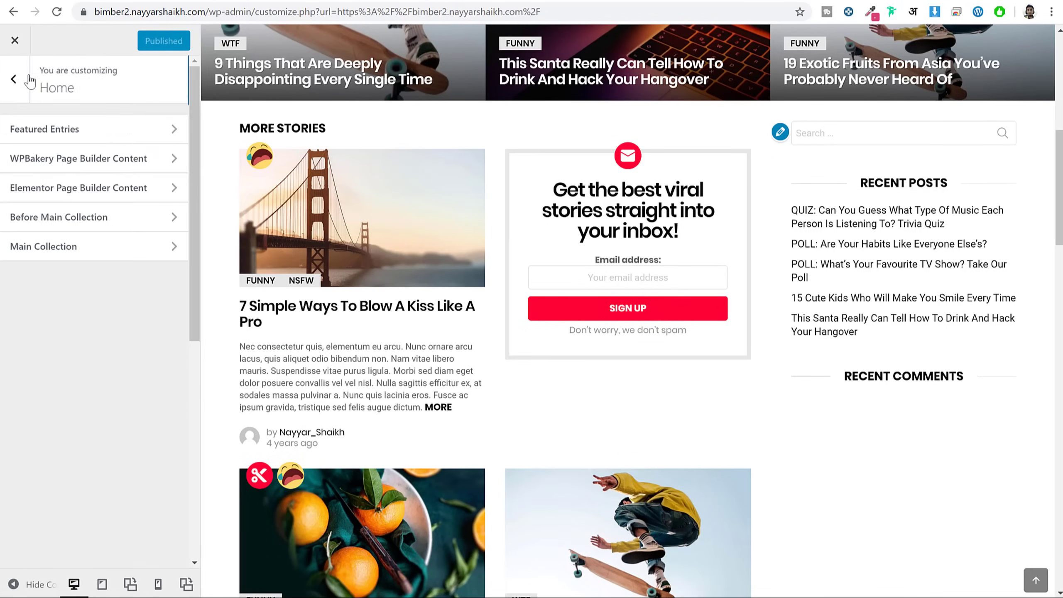
# Step: Open the Main Collection settings and scroll down to its Hide Elements options
pyautogui.click(97, 252)
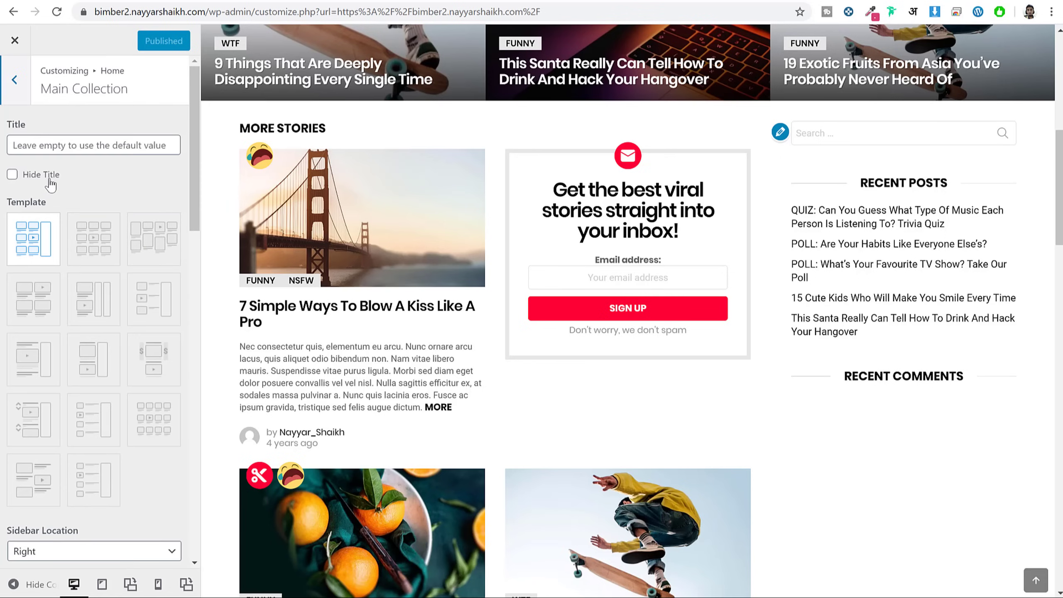
pyautogui.scroll(-2, 159, 204)
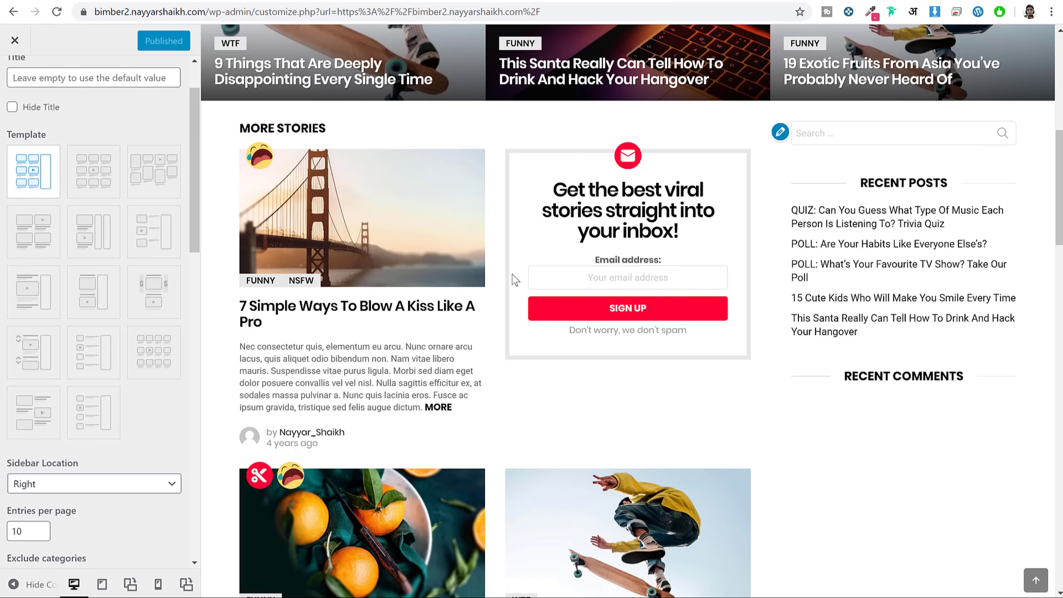
pyautogui.scroll(-8, 613, 368)
pyautogui.scroll(9, 578, 386)
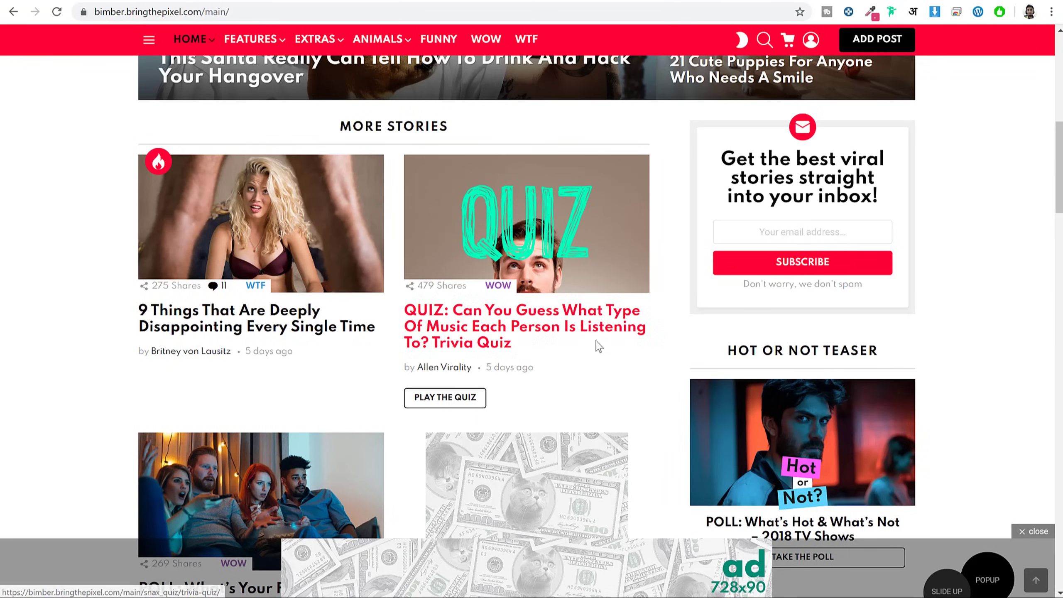
pyautogui.scroll(5, 594, 343)
pyautogui.scroll(-4, 597, 347)
pyautogui.scroll(-3, 597, 348)
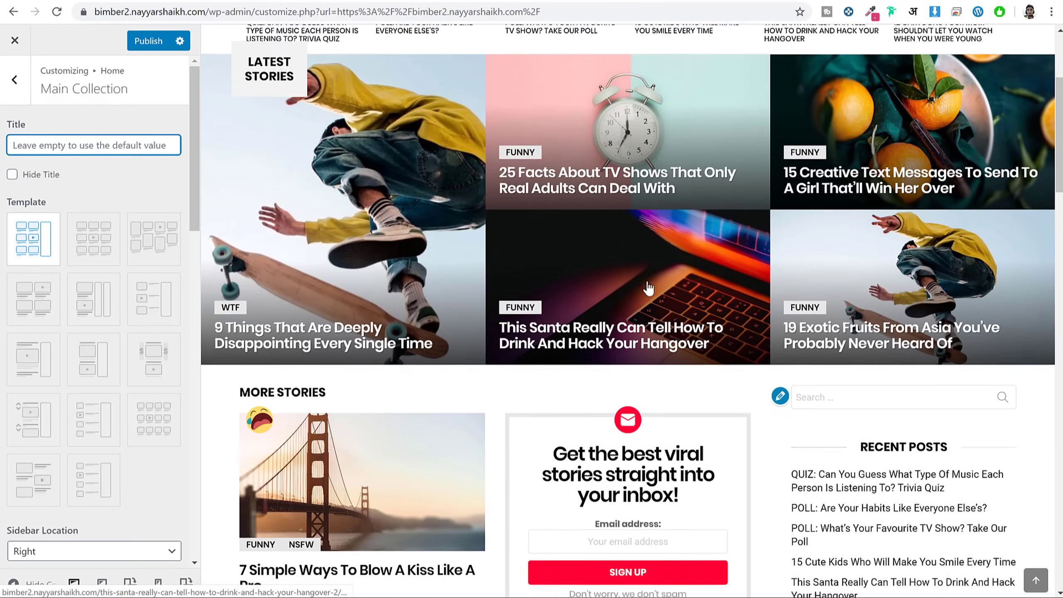
pyautogui.scroll(-8, 648, 288)
pyautogui.moveTo(291, 291); pyautogui.dragTo(414, 315)
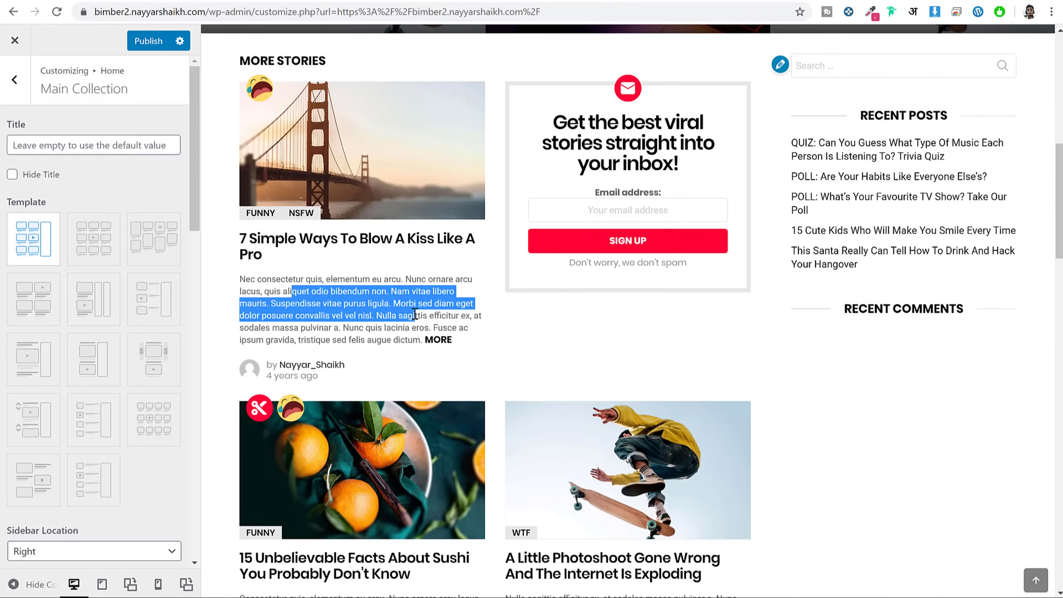
pyautogui.doubleClick(414, 315)
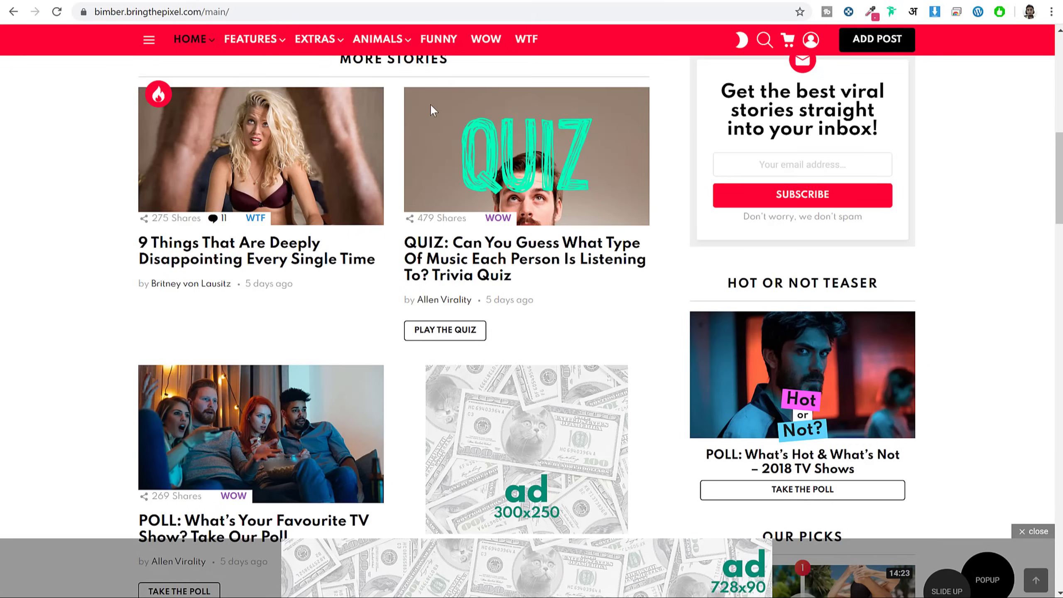
pyautogui.scroll(1, 433, 109)
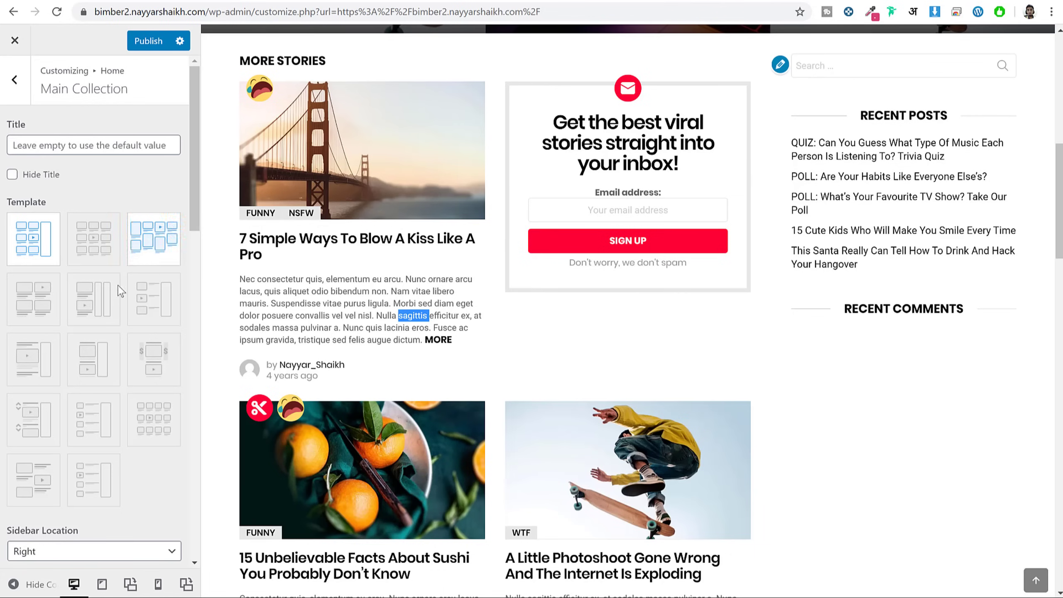
pyautogui.scroll(-9, 126, 364)
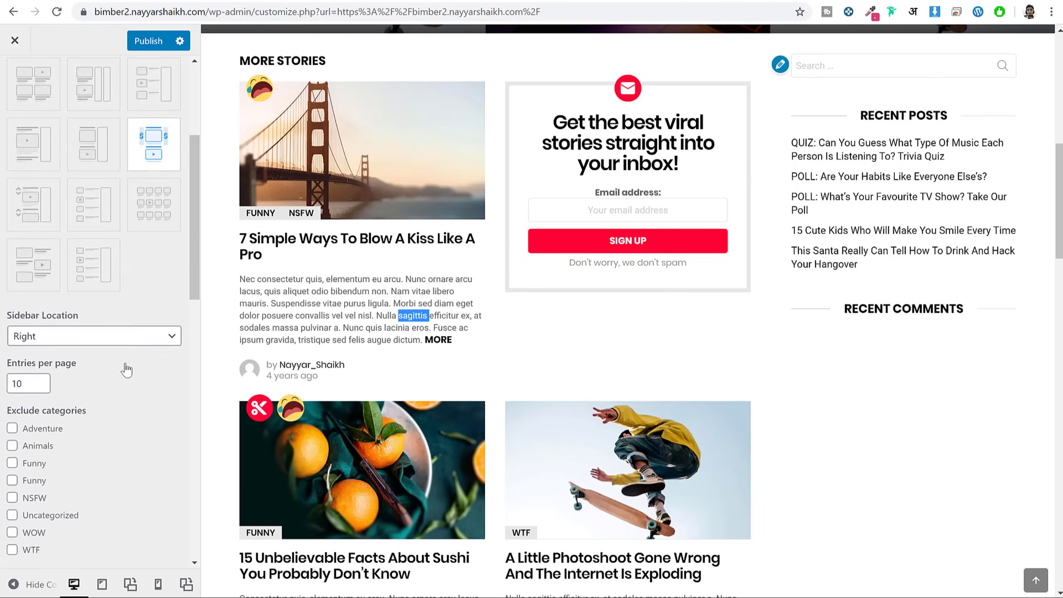
pyautogui.scroll(-3, 118, 283)
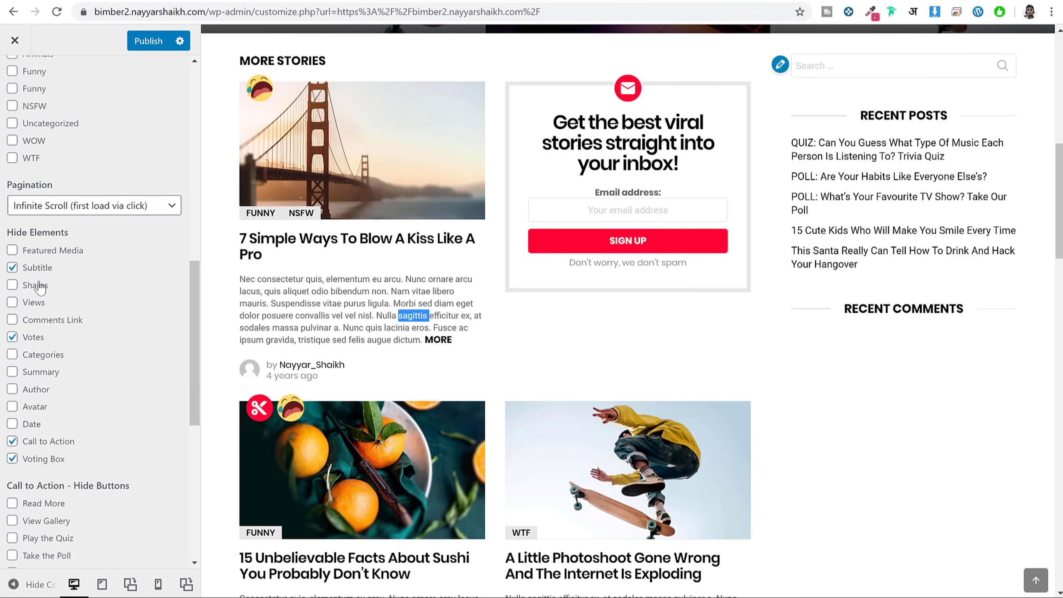
pyautogui.click(47, 372)
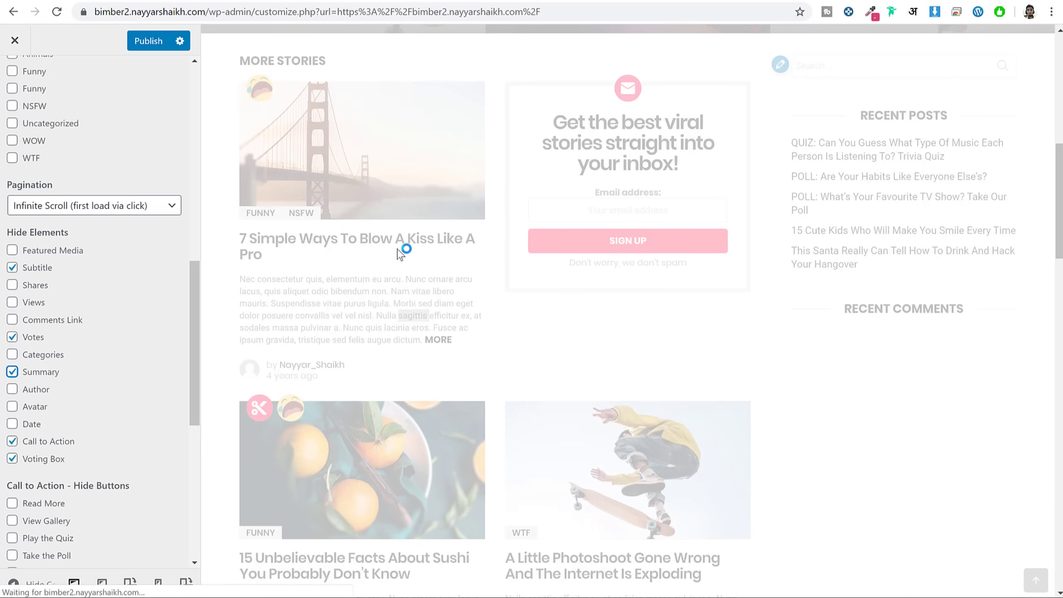
pyautogui.scroll(-12, 721, 321)
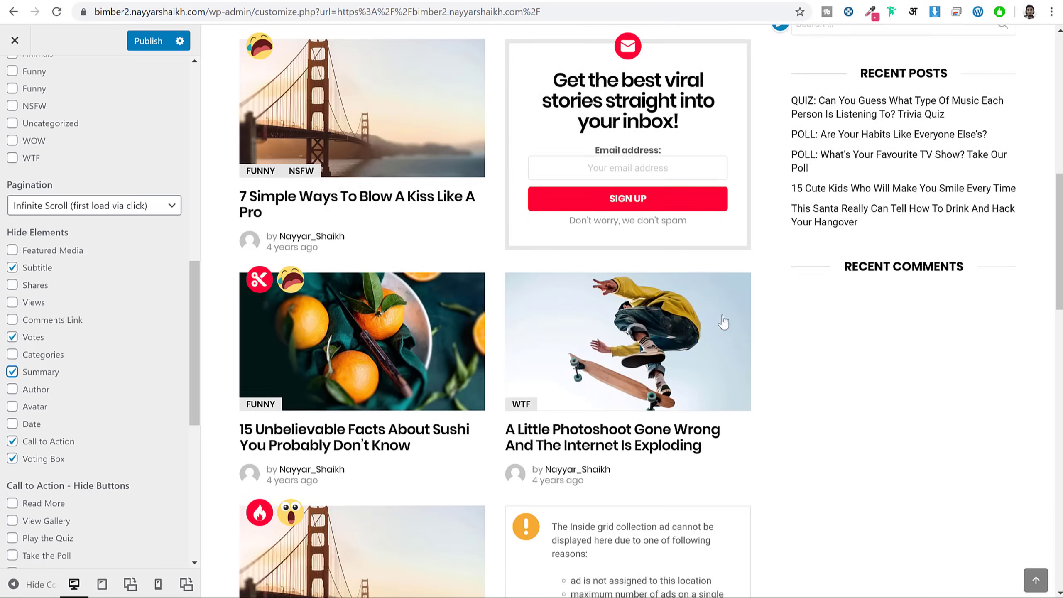
pyautogui.scroll(-2, 726, 321)
pyautogui.scroll(15, 712, 340)
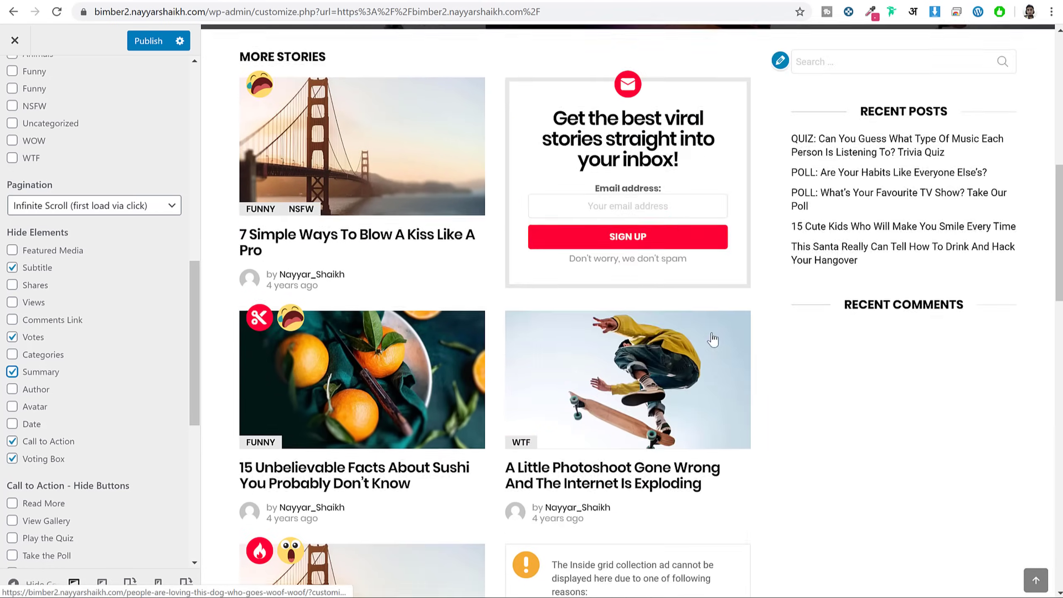
pyautogui.scroll(3, 665, 237)
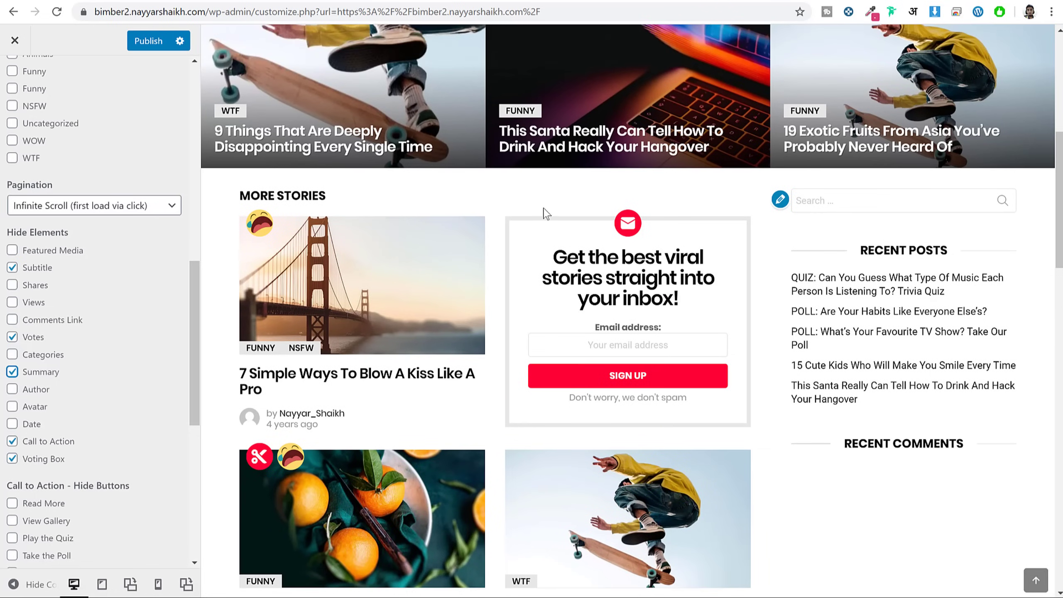
pyautogui.scroll(2, 666, 268)
pyautogui.scroll(3, 104, 215)
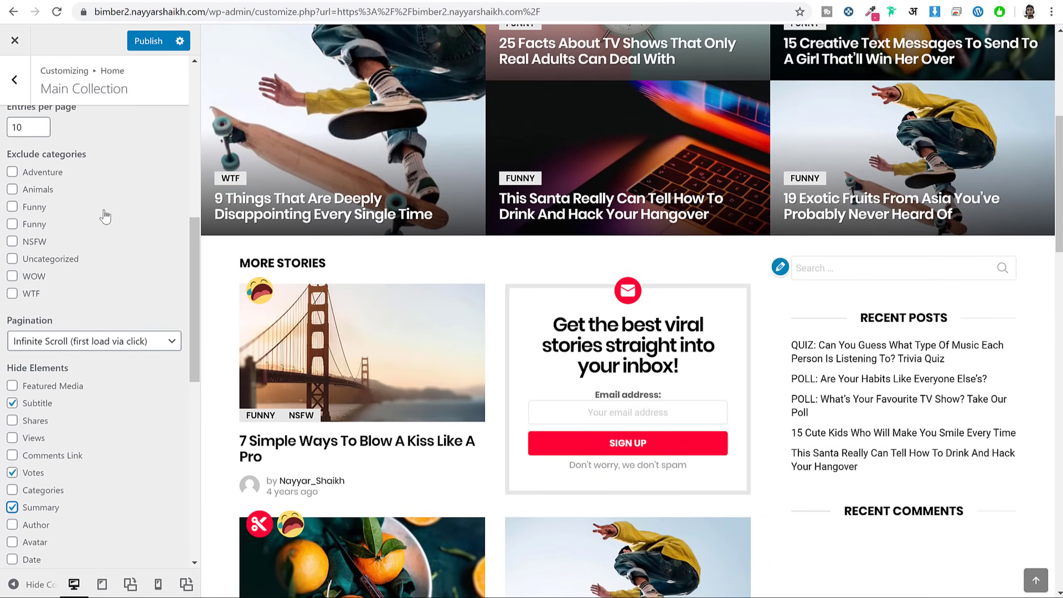
pyautogui.scroll(-2, 104, 215)
pyautogui.scroll(-3, 635, 335)
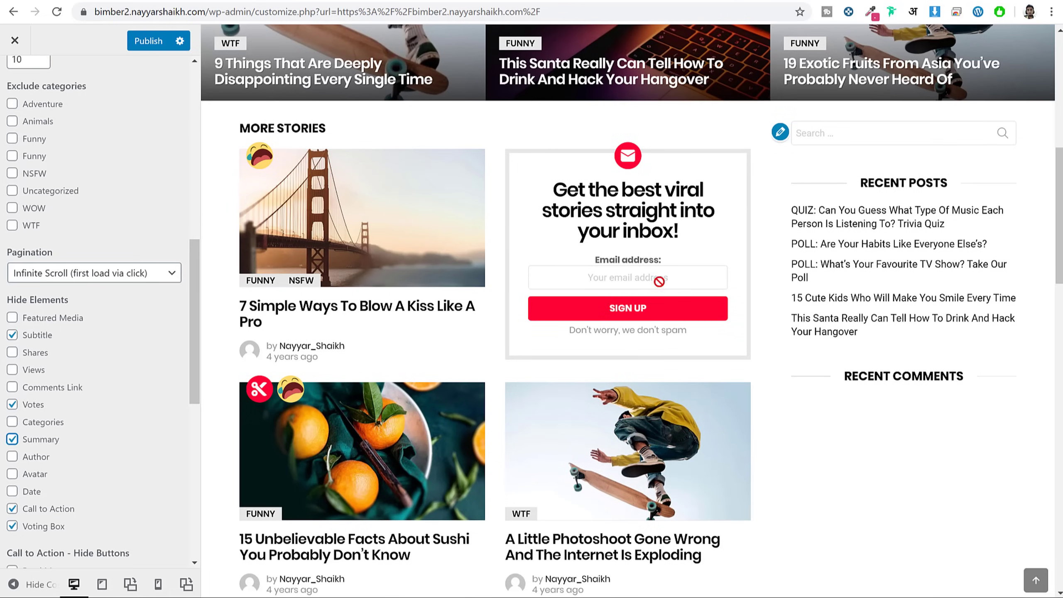
pyautogui.scroll(-10, 85, 395)
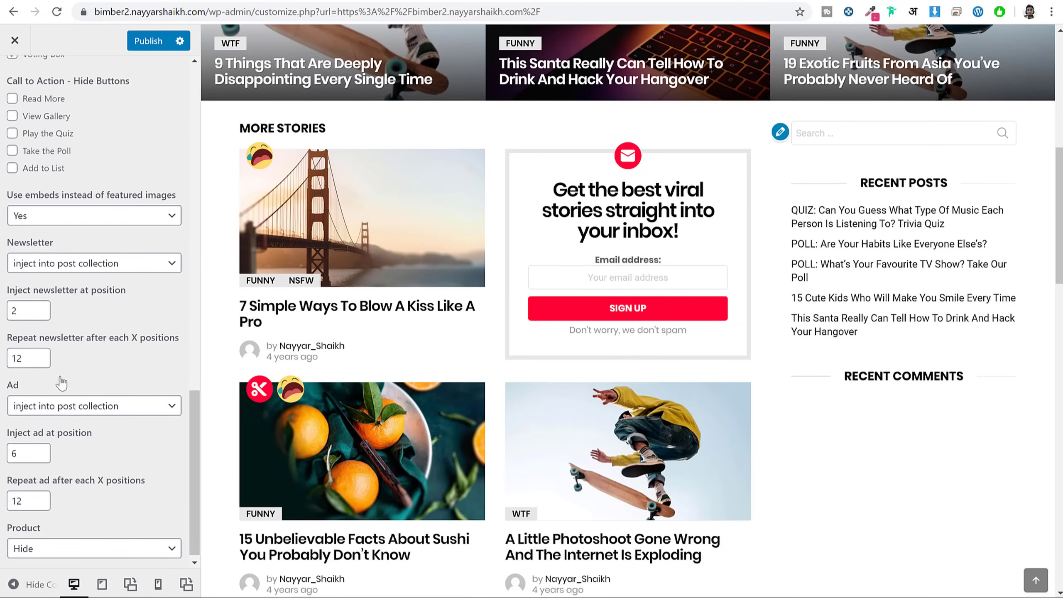
# Step: Change 'Inject newsletter at position' from 2 to 5, then select the ad position field
pyautogui.click(34, 314)
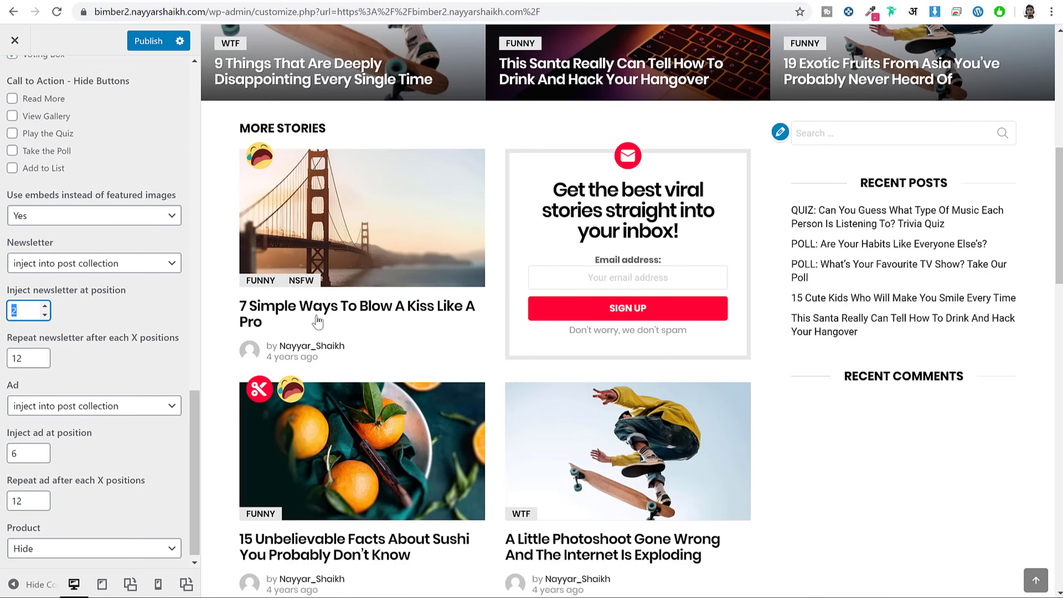
pyautogui.scroll(-5, 581, 221)
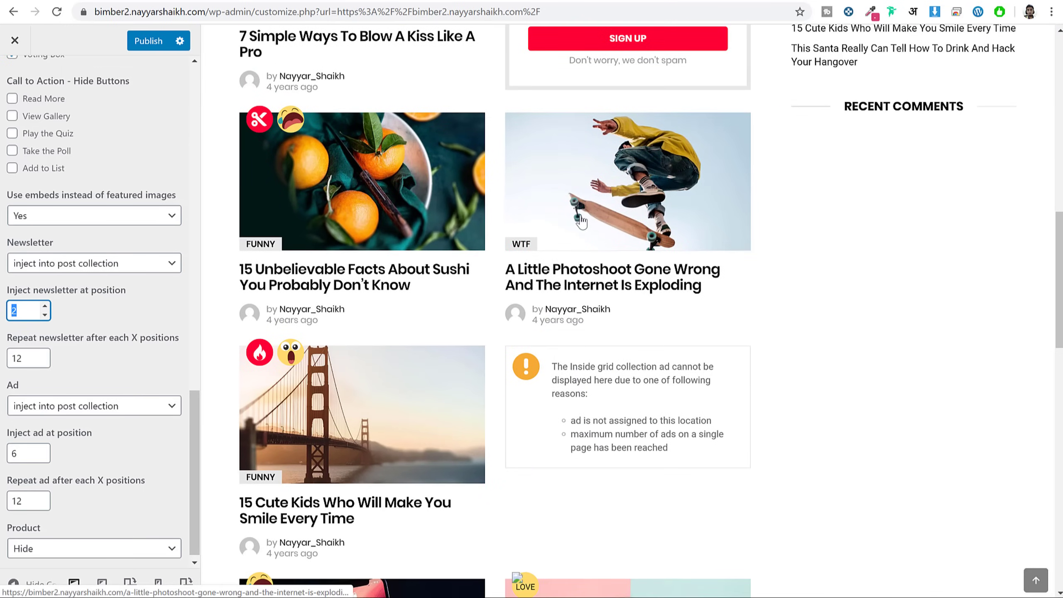
pyautogui.scroll(2, 581, 221)
pyautogui.scroll(-2, 586, 373)
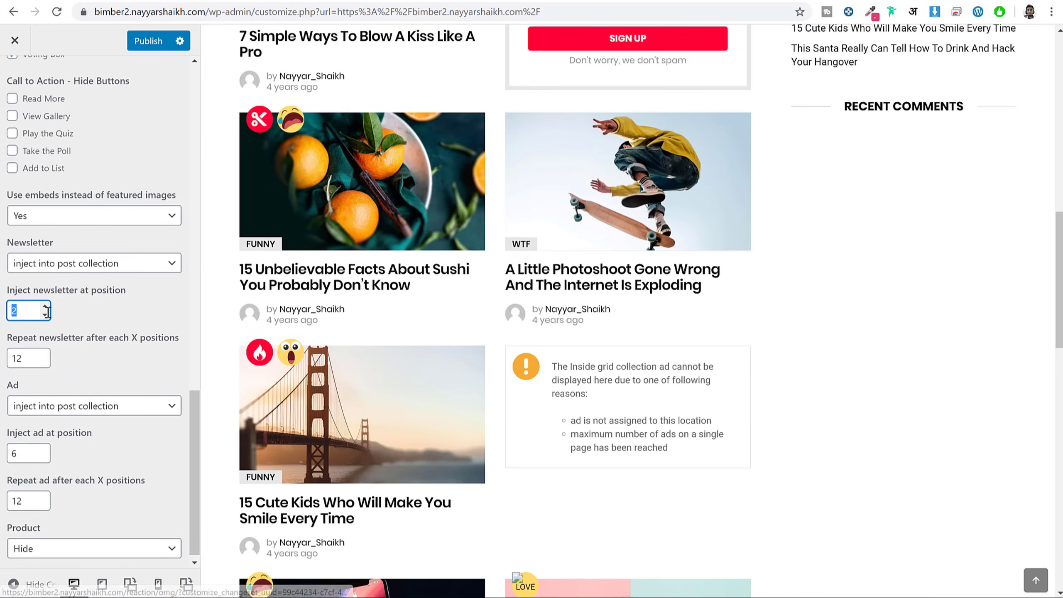
pyautogui.write('5')
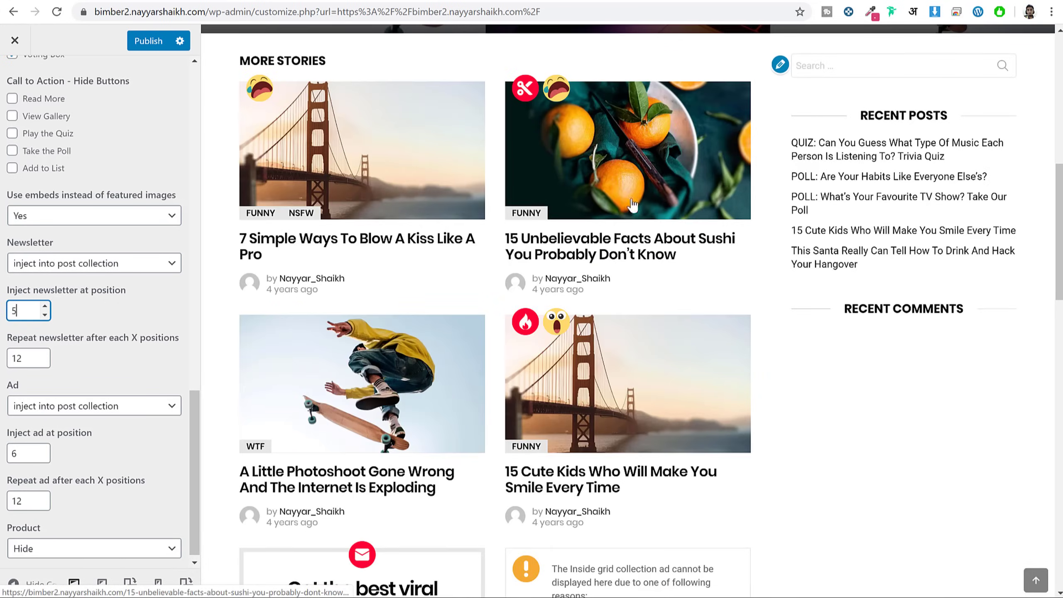
pyautogui.scroll(-10, 633, 205)
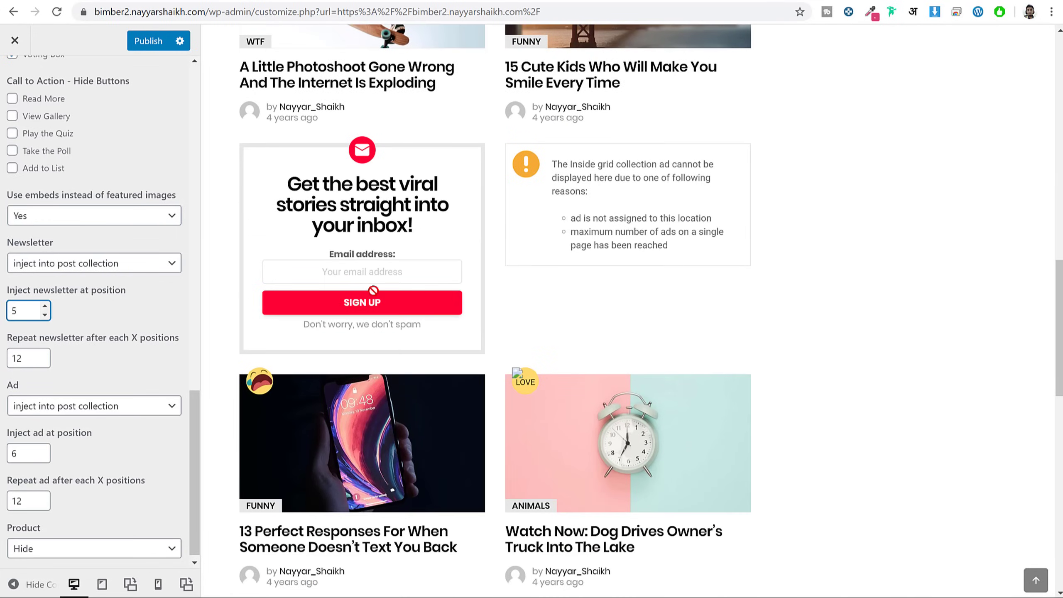
pyautogui.scroll(-1, 76, 386)
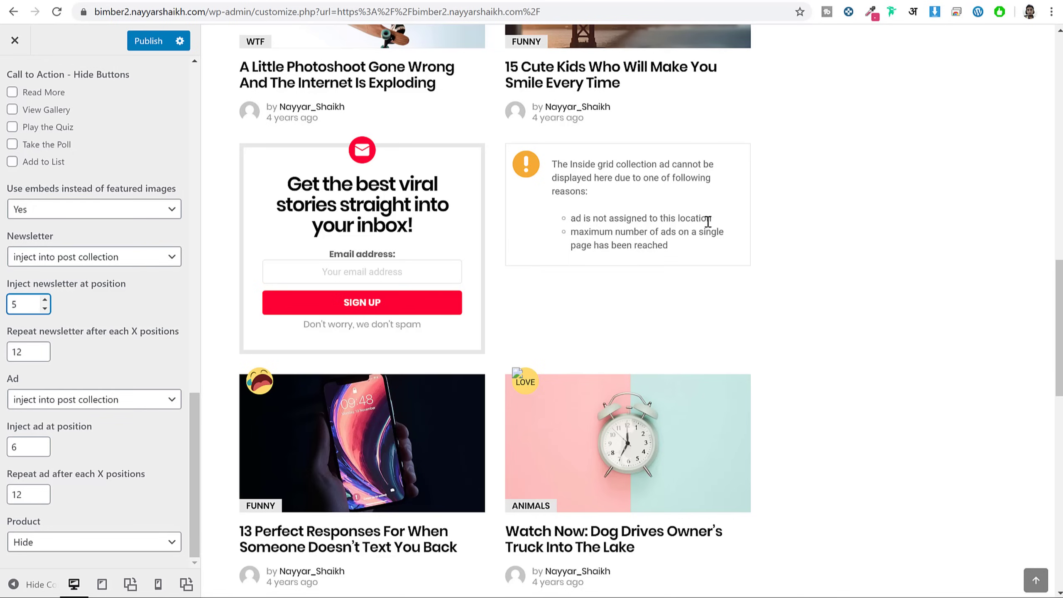
pyautogui.click(28, 450)
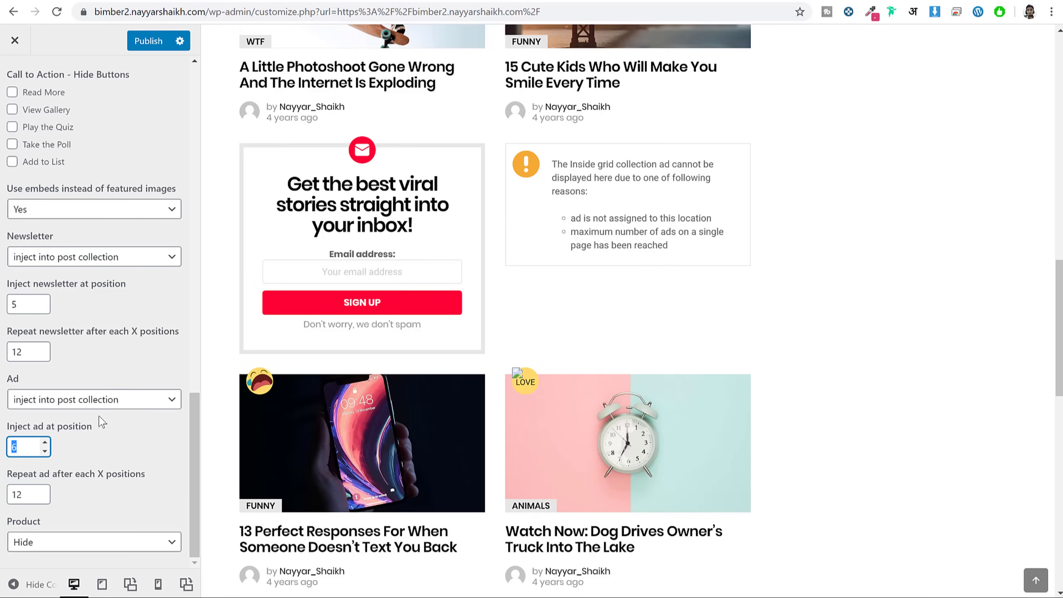
pyautogui.scroll(15, 101, 422)
pyautogui.scroll(3, 116, 389)
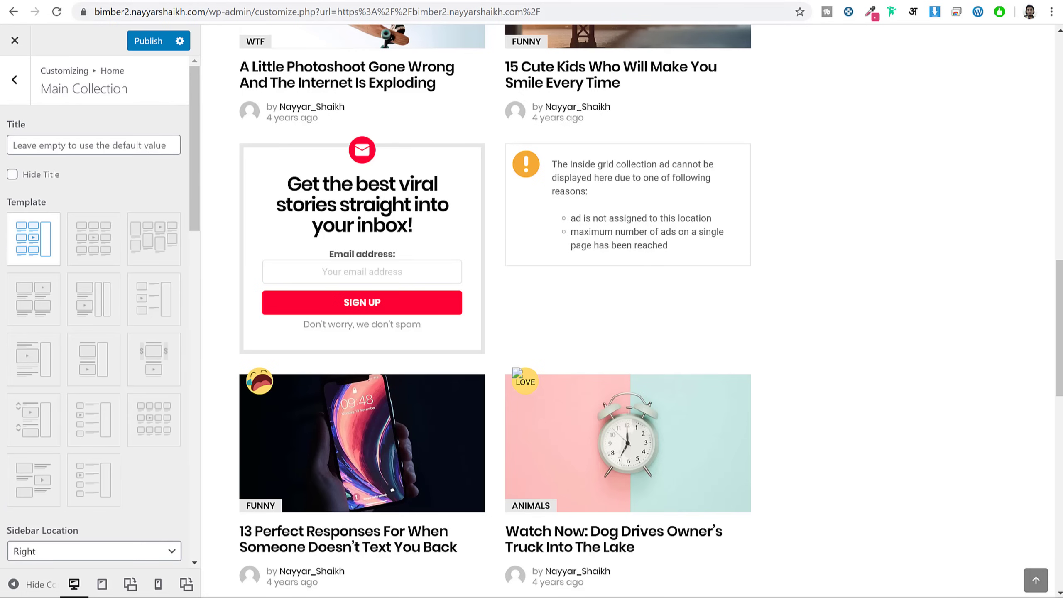
# Step: Publish the customizer changes and review the homepage preview against the demo
pyautogui.click(147, 41)
pyautogui.scroll(6, 749, 225)
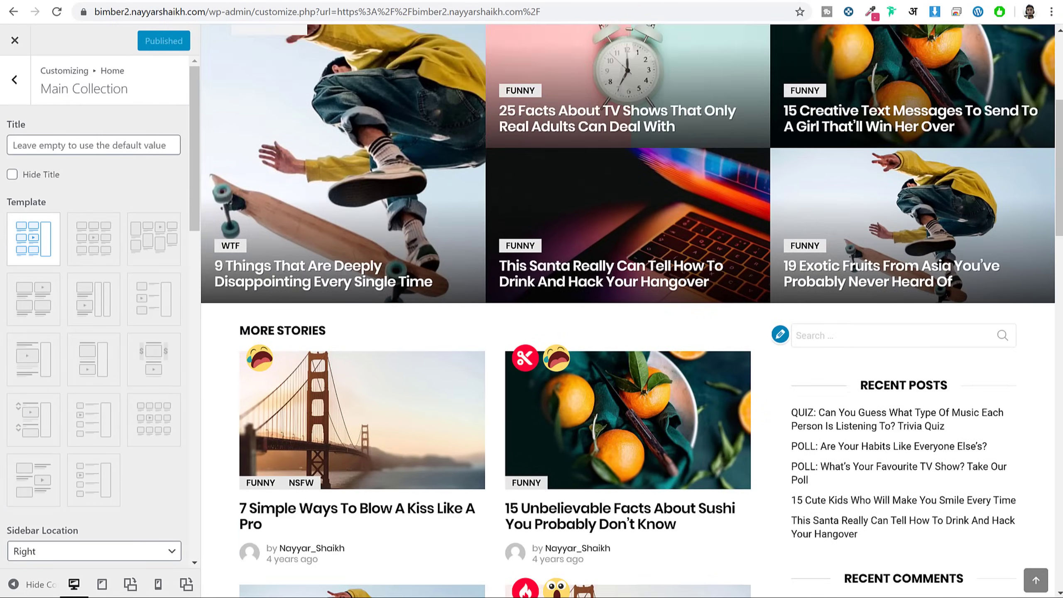
pyautogui.scroll(4, 776, 296)
pyautogui.scroll(-6, 779, 294)
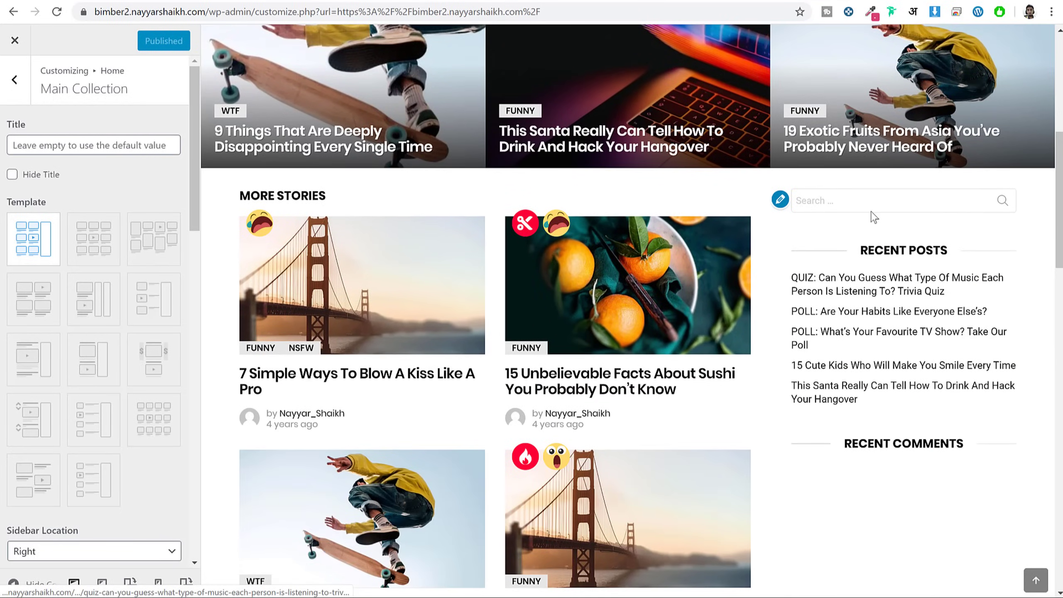
pyautogui.scroll(-2, 875, 217)
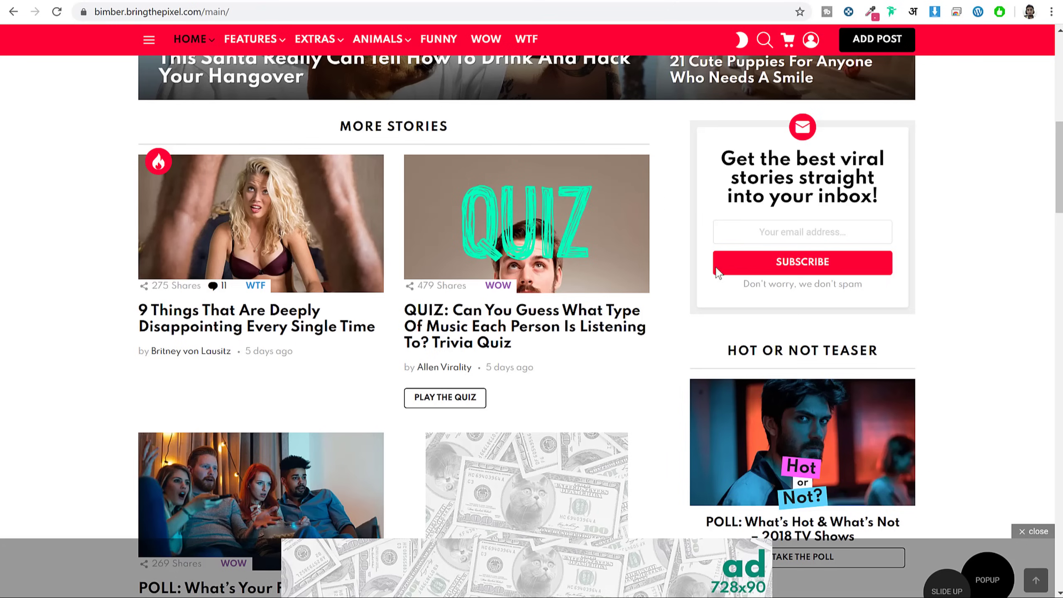
pyautogui.scroll(2, 946, 231)
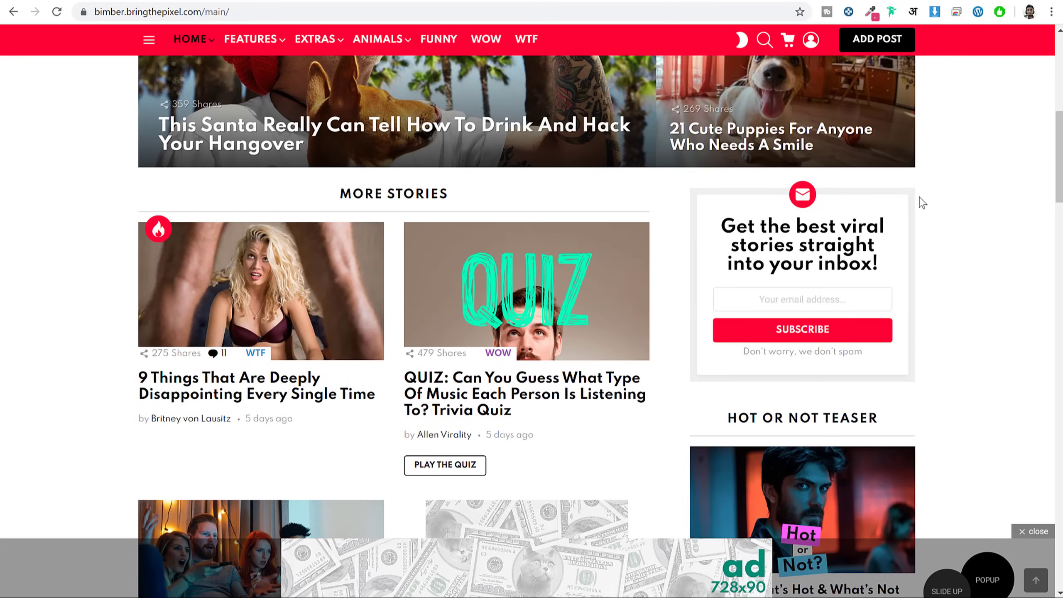
pyautogui.scroll(-10, 904, 263)
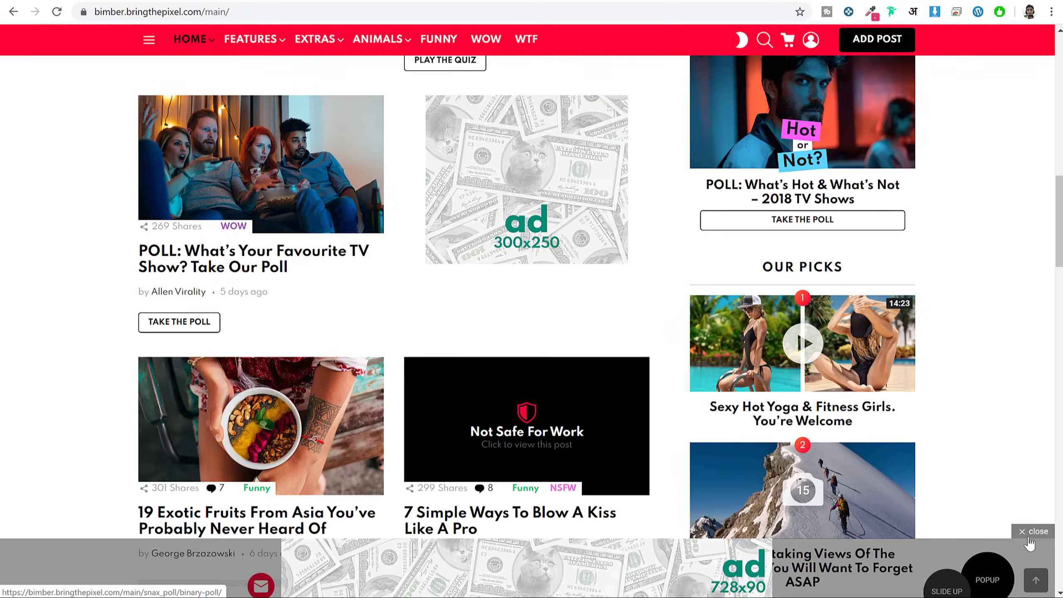
pyautogui.scroll(10, 854, 331)
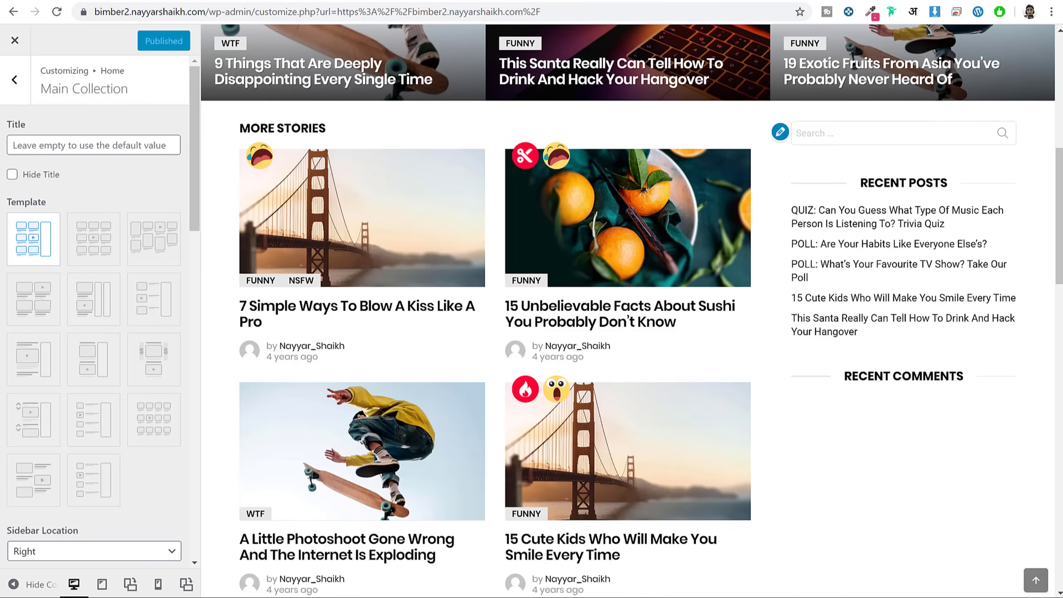
# Step: Leave Main Collection and open the Widgets › Home area
pyautogui.click(14, 80)
pyautogui.click(14, 79)
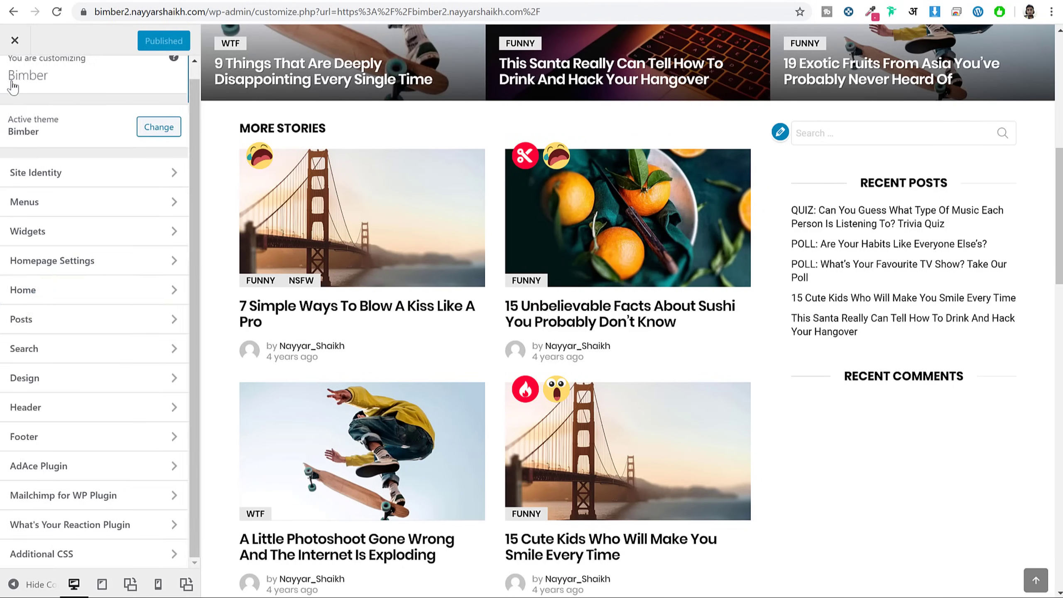
pyautogui.click(76, 237)
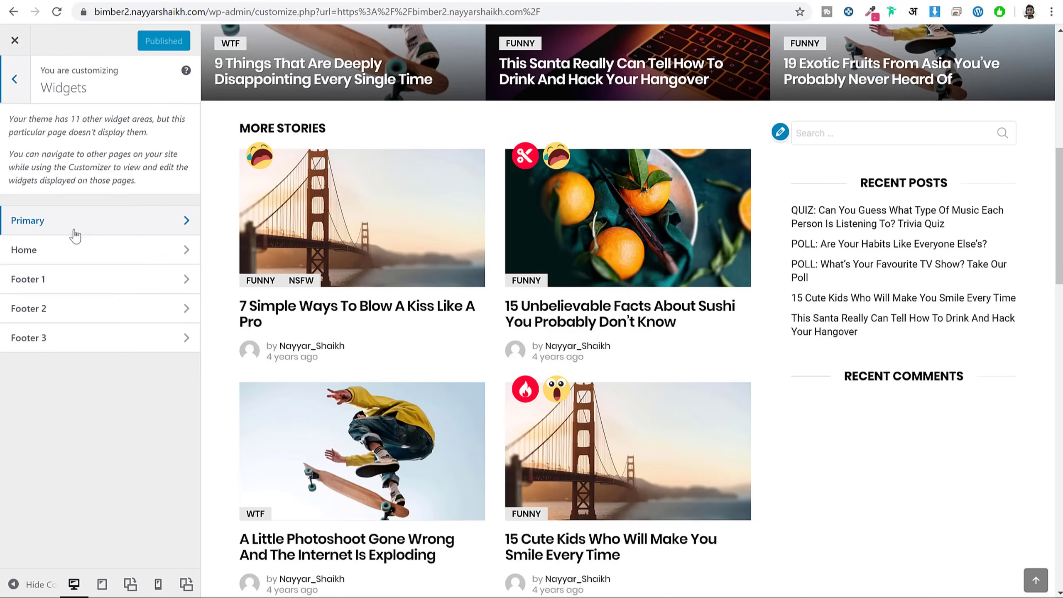
pyautogui.click(80, 253)
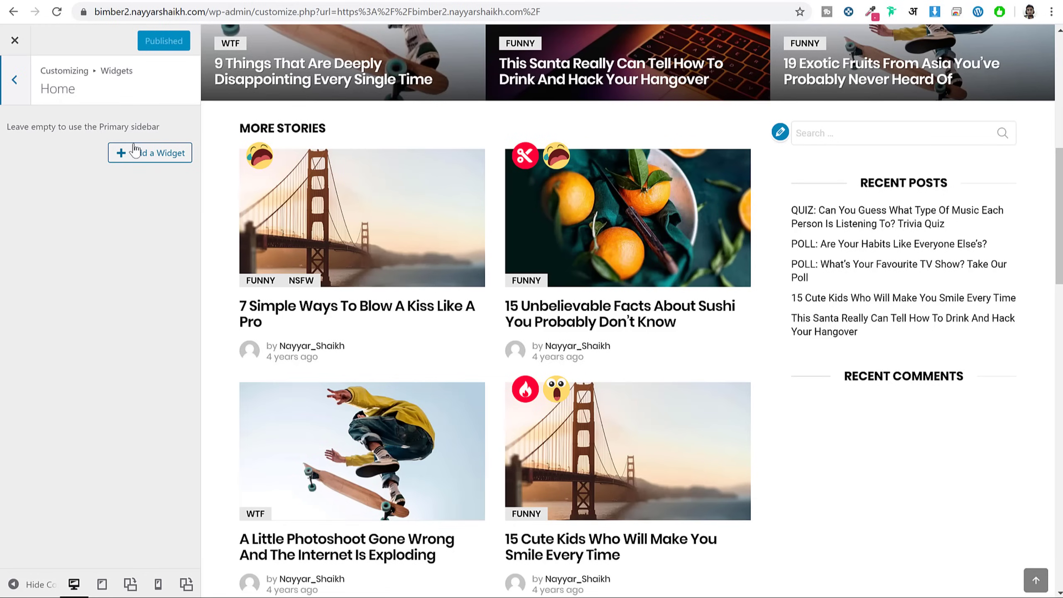
# Step: Add a Mailchimp Sign-Up Form widget titled Newsletter to Home and collapse it
pyautogui.click(135, 151)
pyautogui.write('mailc')
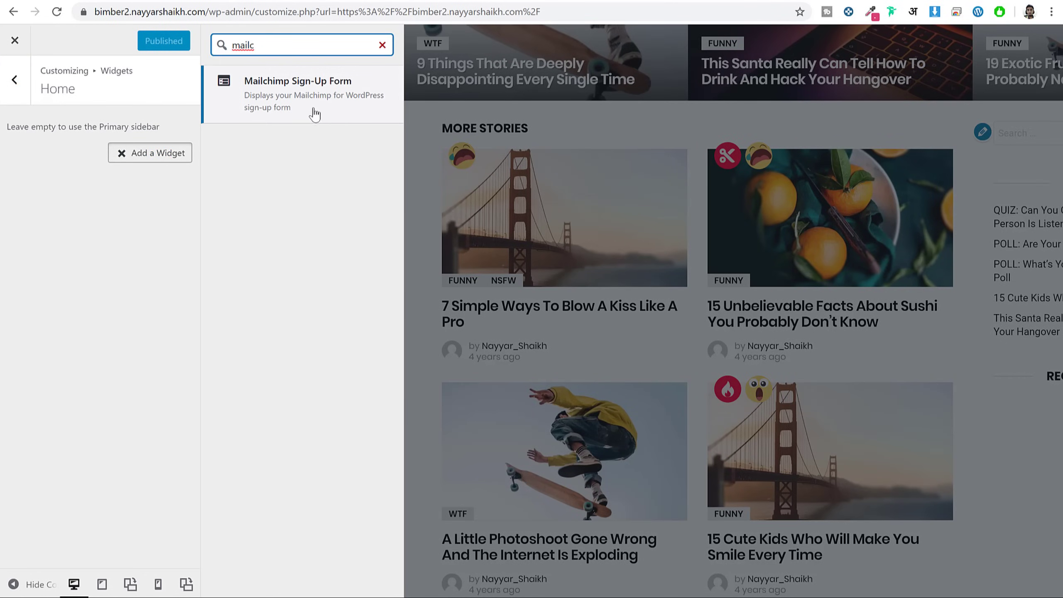
pyautogui.click(320, 112)
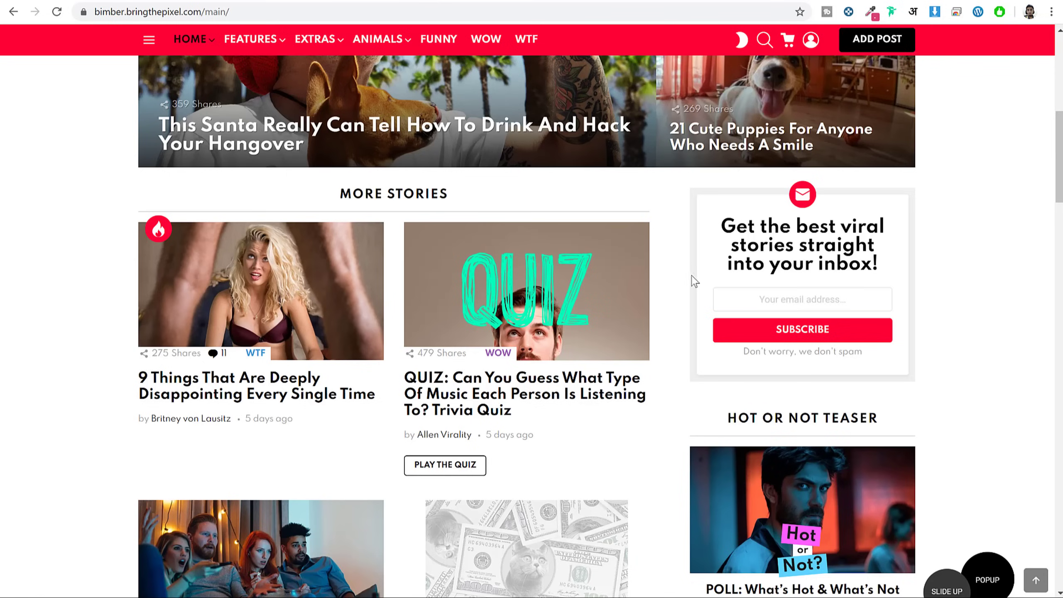
pyautogui.scroll(-5, 963, 283)
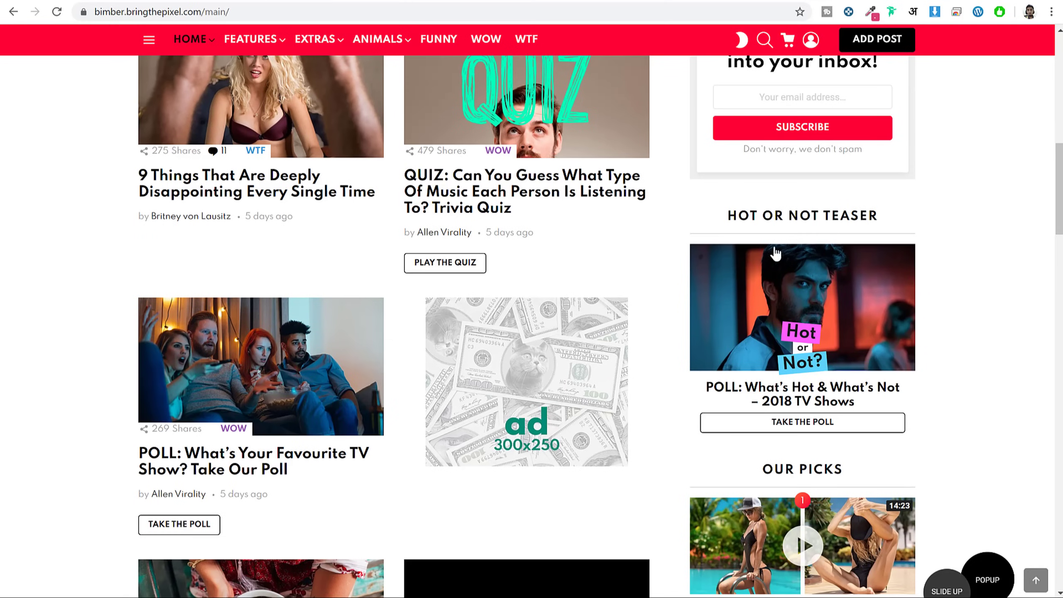
pyautogui.tripleClick(756, 209)
pyautogui.hotkey('ctrl', 'c')
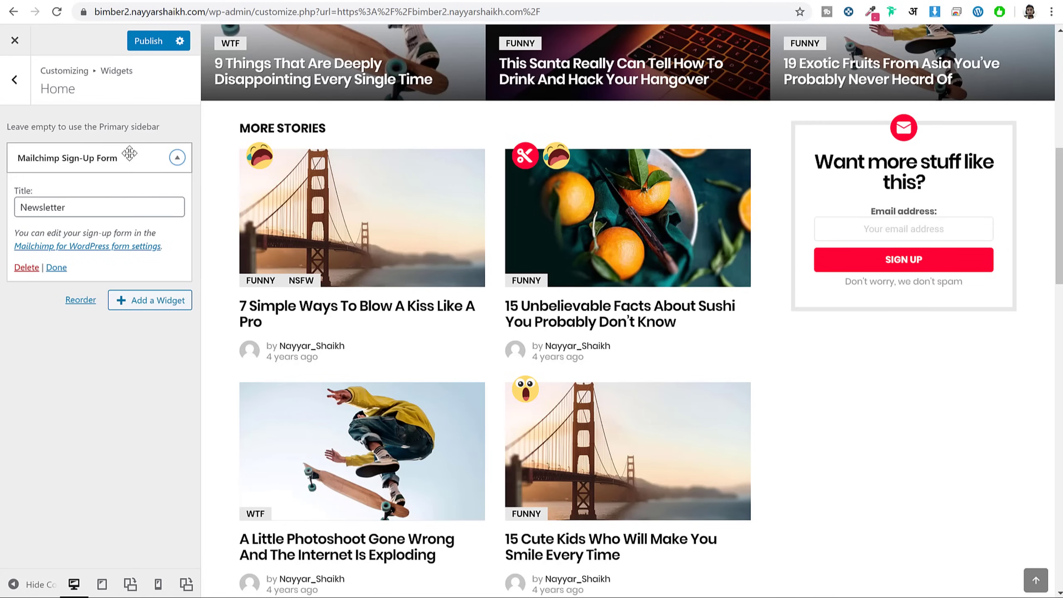
pyautogui.click(175, 159)
# Step: Add a Snax Teaser widget to Home titled 'HOT OR NOT TEASER'
pyautogui.click(166, 191)
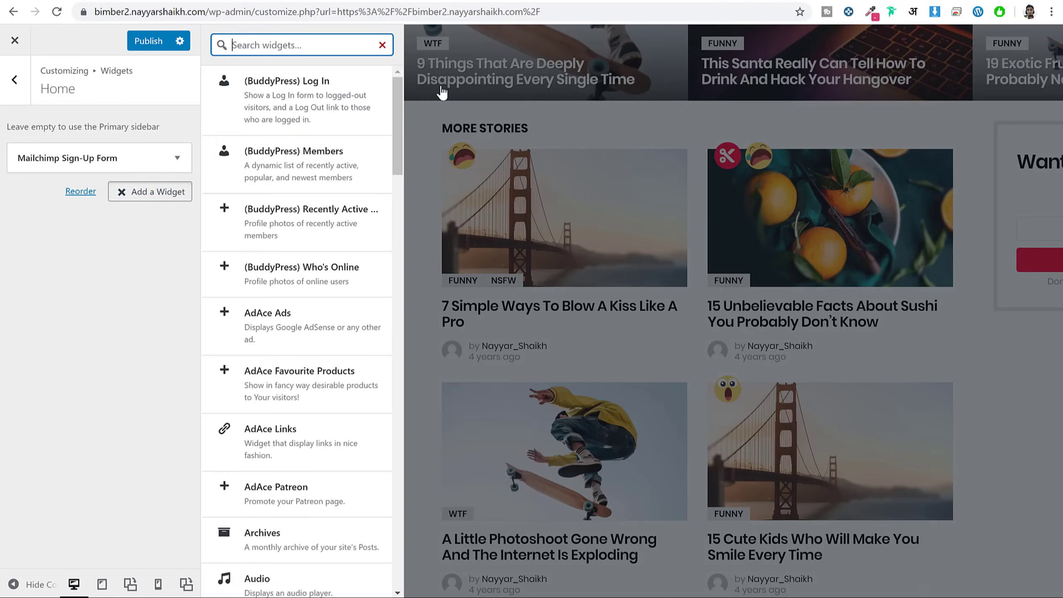
pyautogui.write('snax')
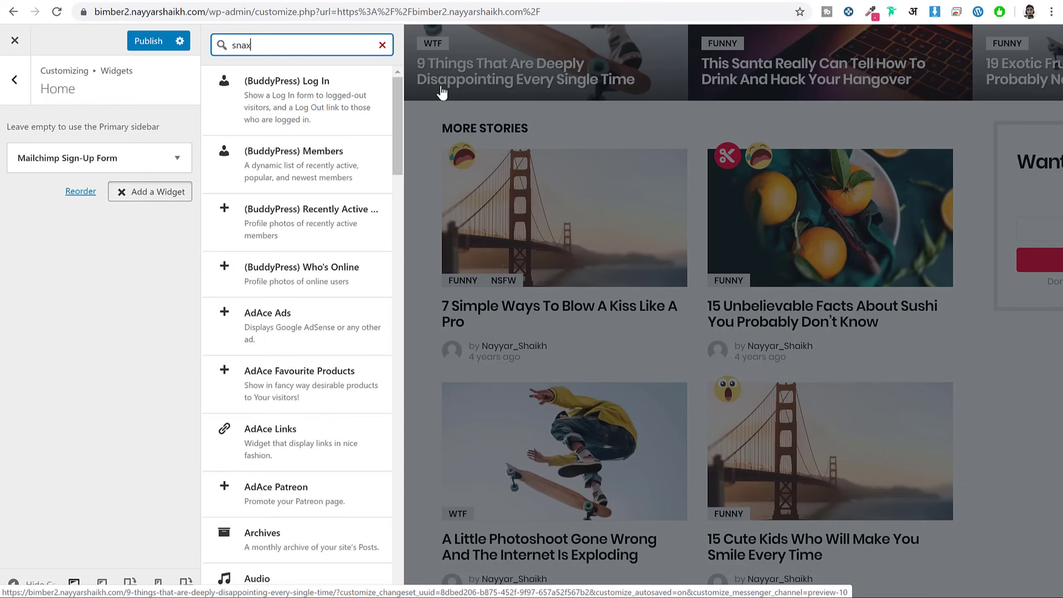
pyautogui.click(312, 313)
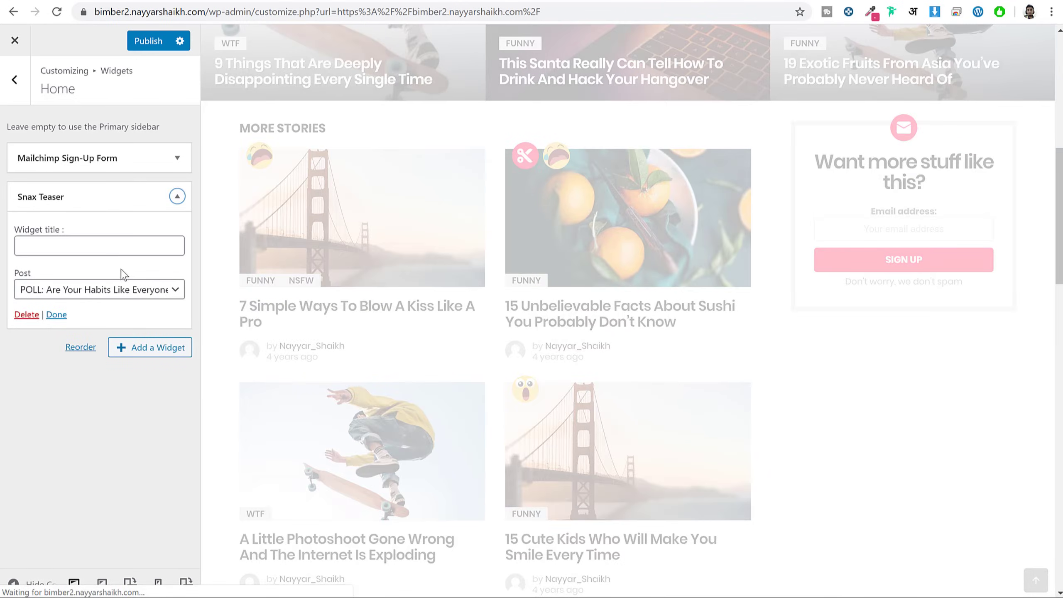
pyautogui.click(103, 251)
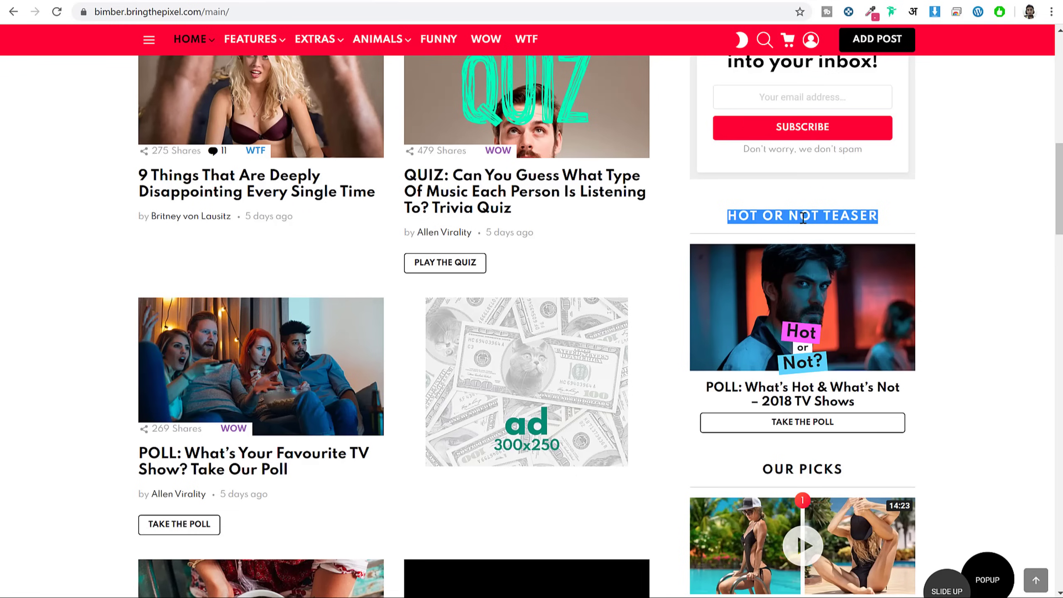
pyautogui.scroll(5, 879, 261)
pyautogui.scroll(-3, 896, 258)
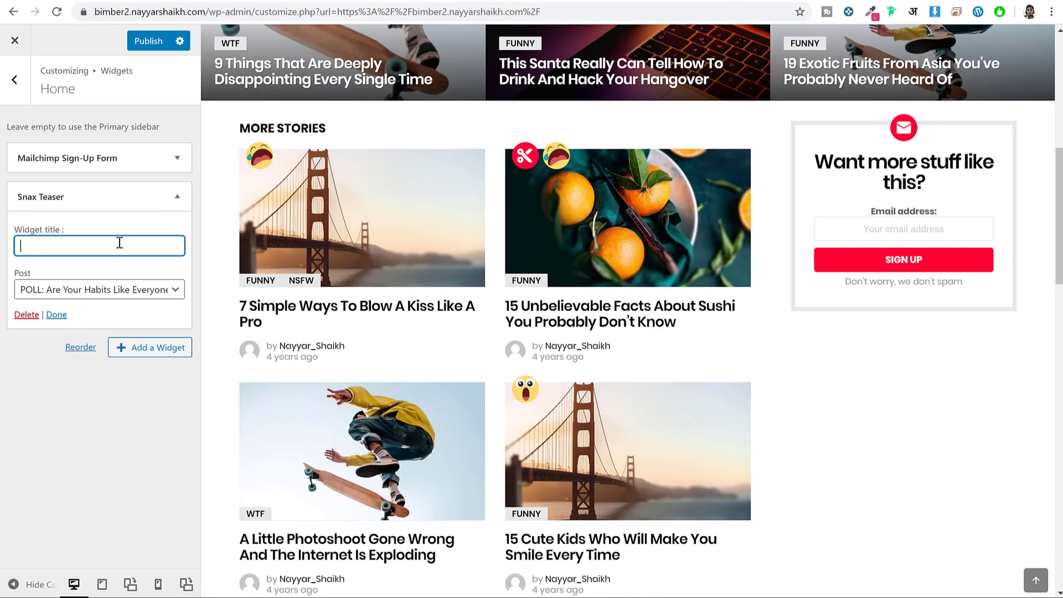
pyautogui.hotkey('ctrl', 'v')
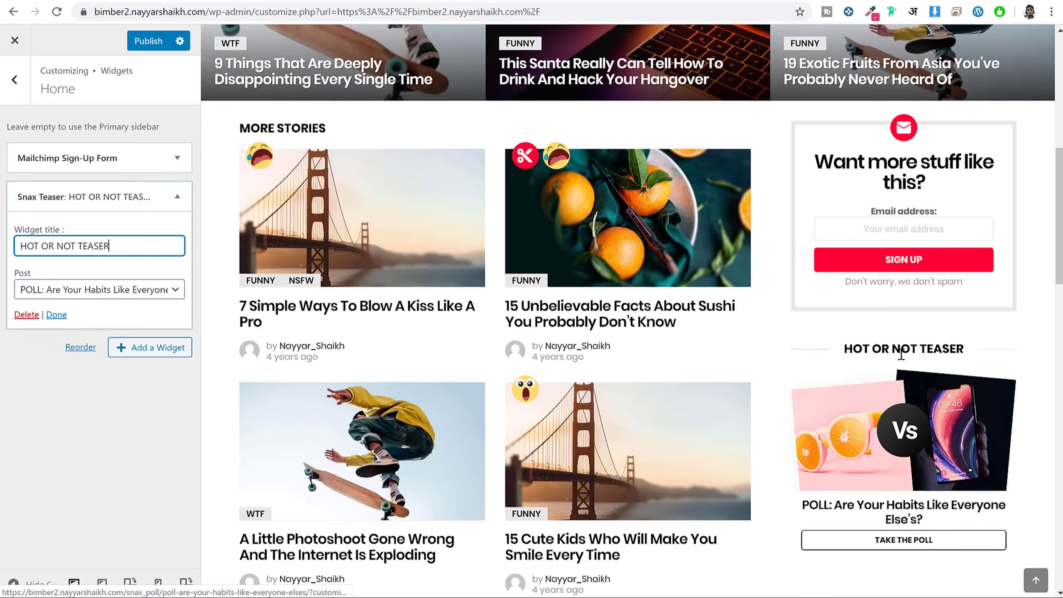
# Step: Compare the teaser with the Bimber demo site, then collapse the widget
pyautogui.scroll(-3, 884, 311)
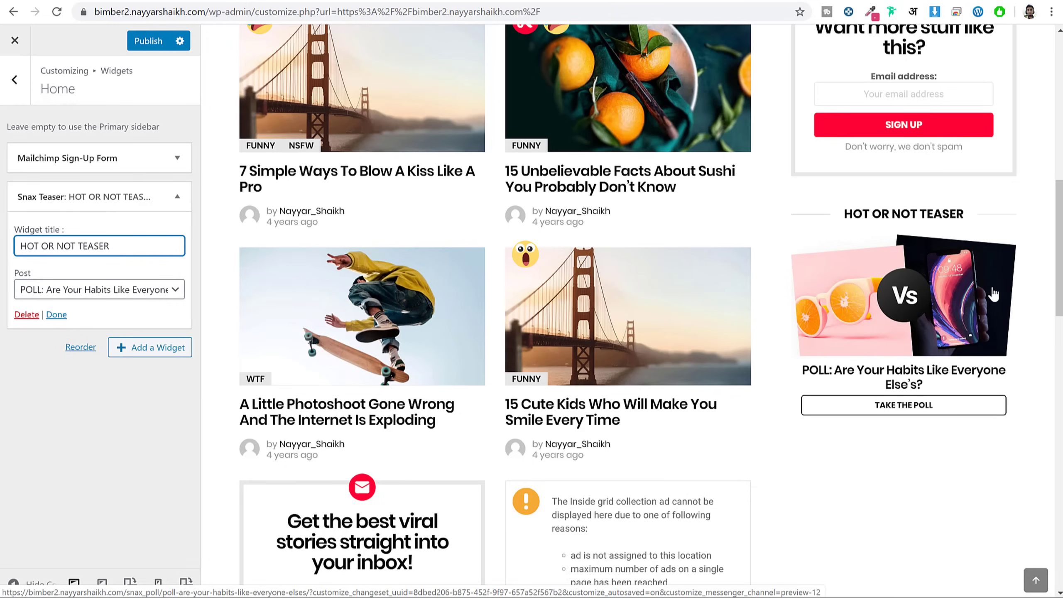
pyautogui.click(398, 1)
pyautogui.scroll(-6, 934, 229)
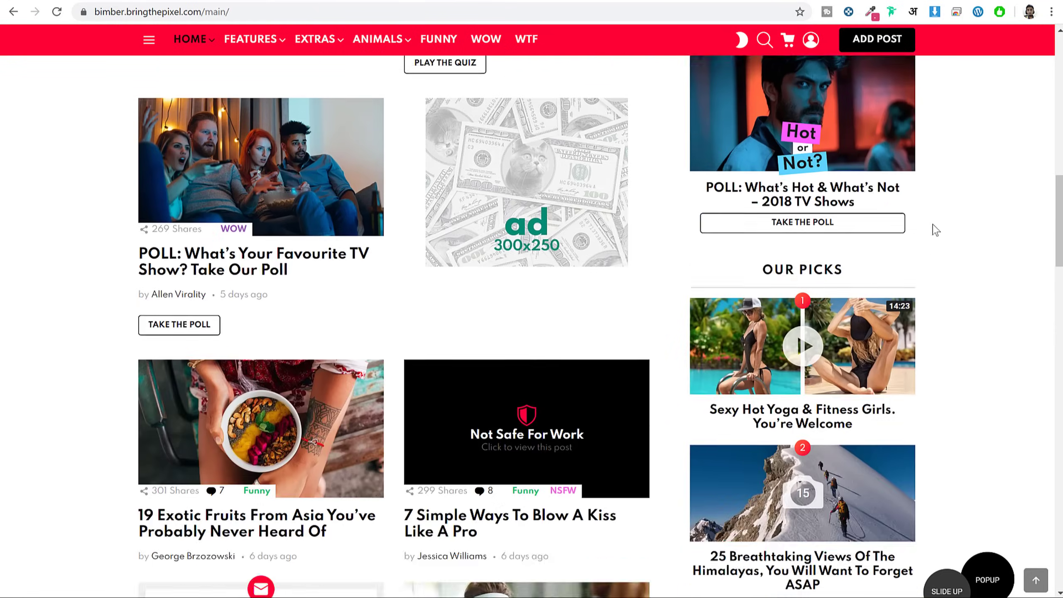
pyautogui.scroll(-15, 936, 230)
pyautogui.scroll(6, 882, 304)
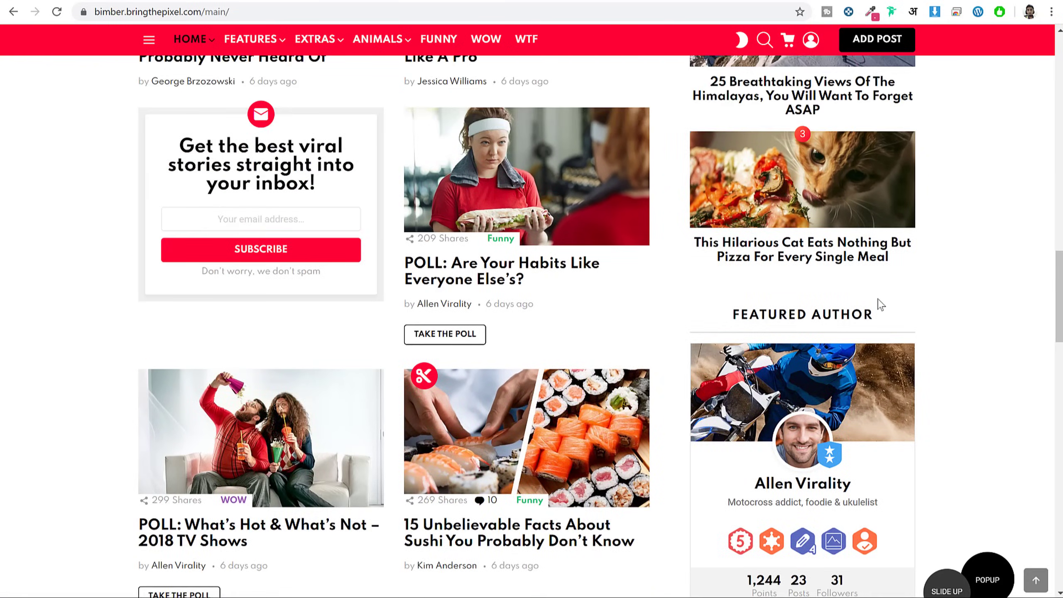
pyautogui.scroll(6, 882, 305)
pyautogui.scroll(-2, 916, 272)
pyautogui.click(598, 2)
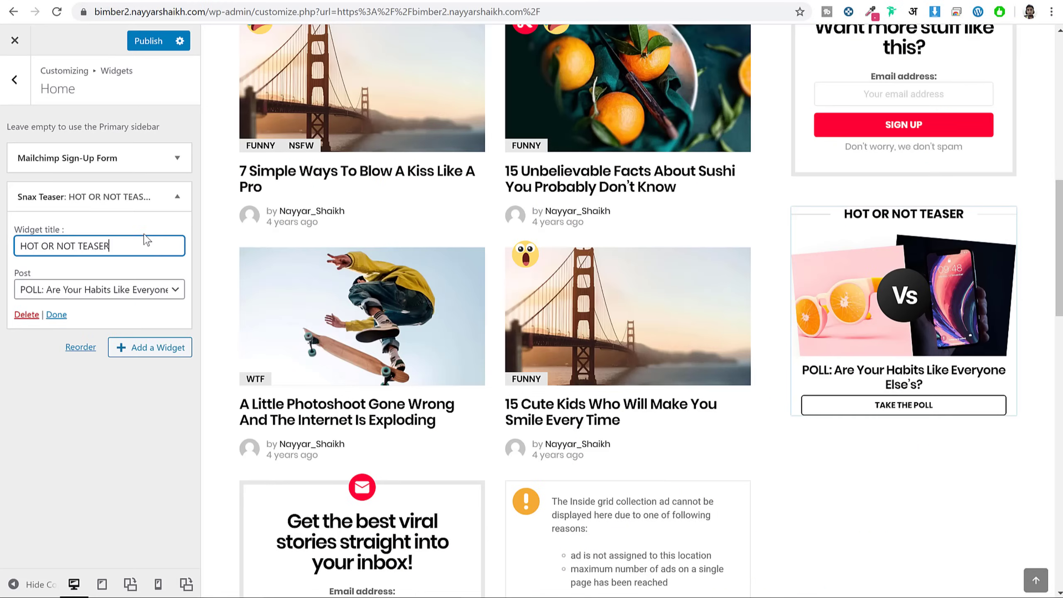
pyautogui.click(155, 196)
# Step: Add a Bimber Posts widget to Home, keeping its 'Trending Now' title
pyautogui.click(150, 232)
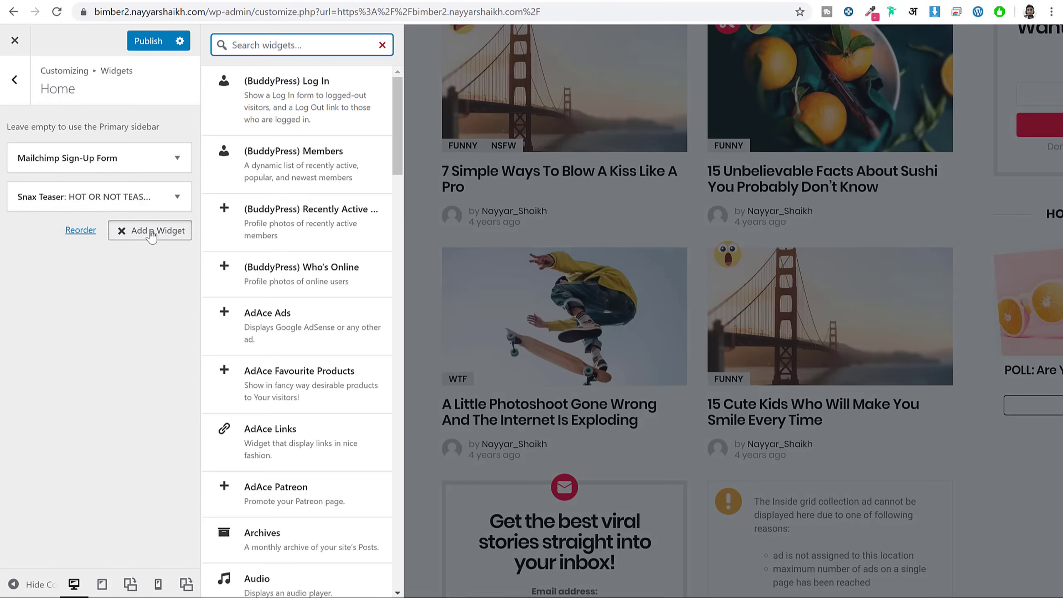
pyautogui.write('pos')
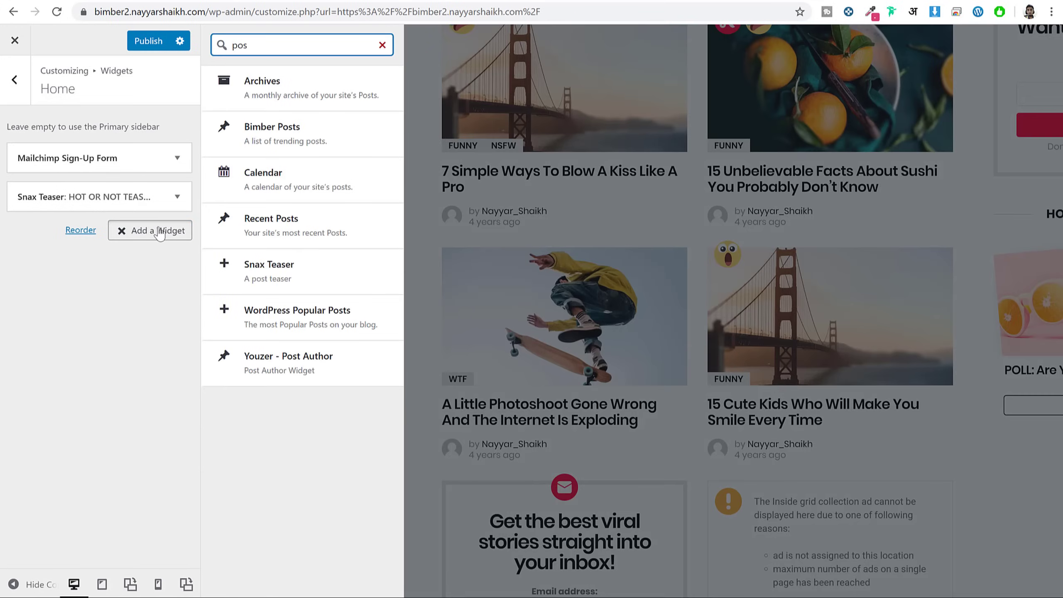
pyautogui.click(293, 138)
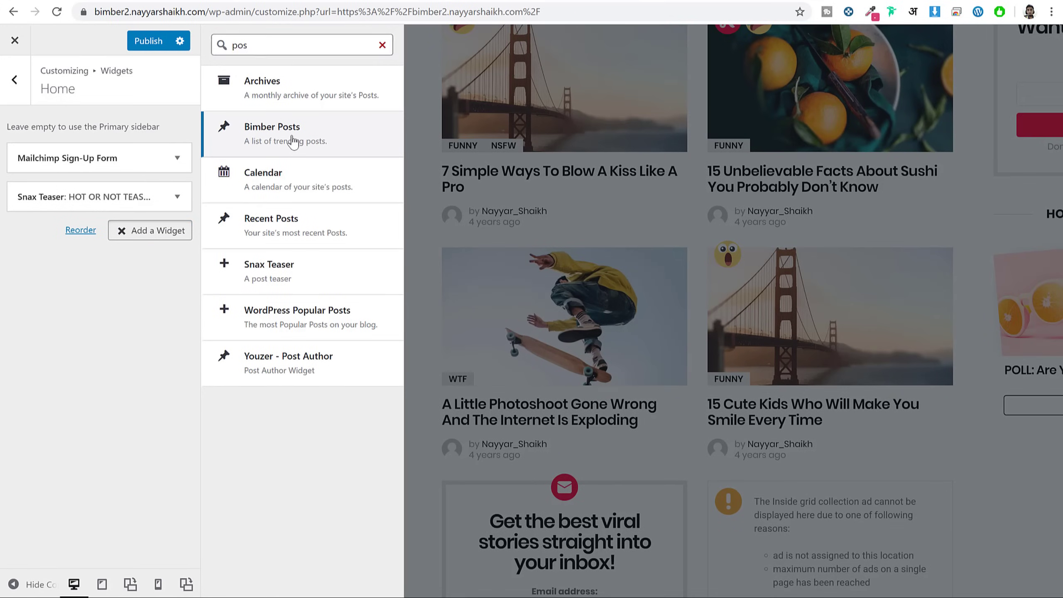
pyautogui.scroll(-1, 142, 295)
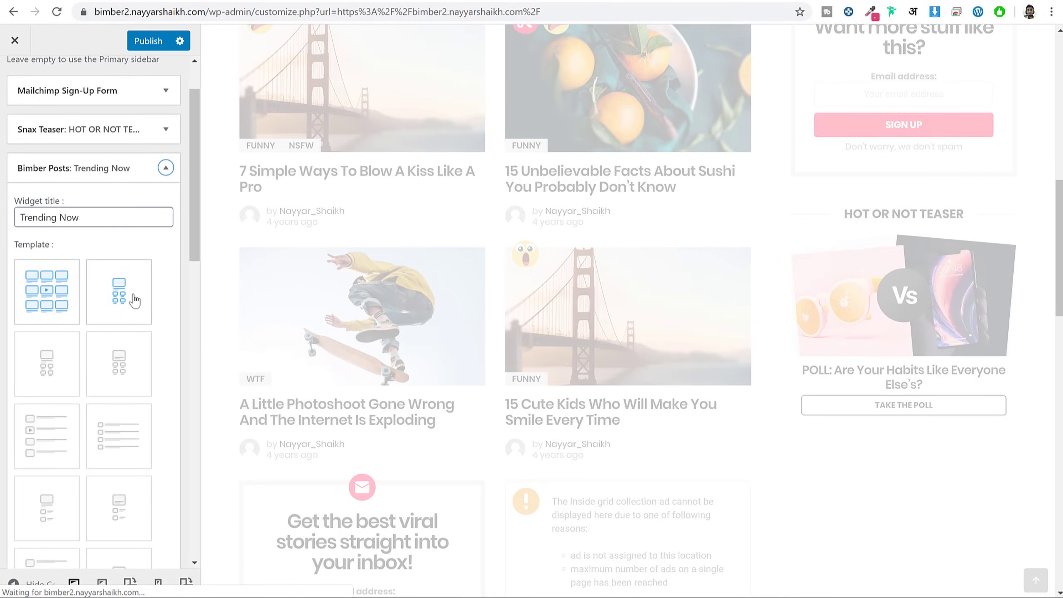
pyautogui.tripleClick(119, 215)
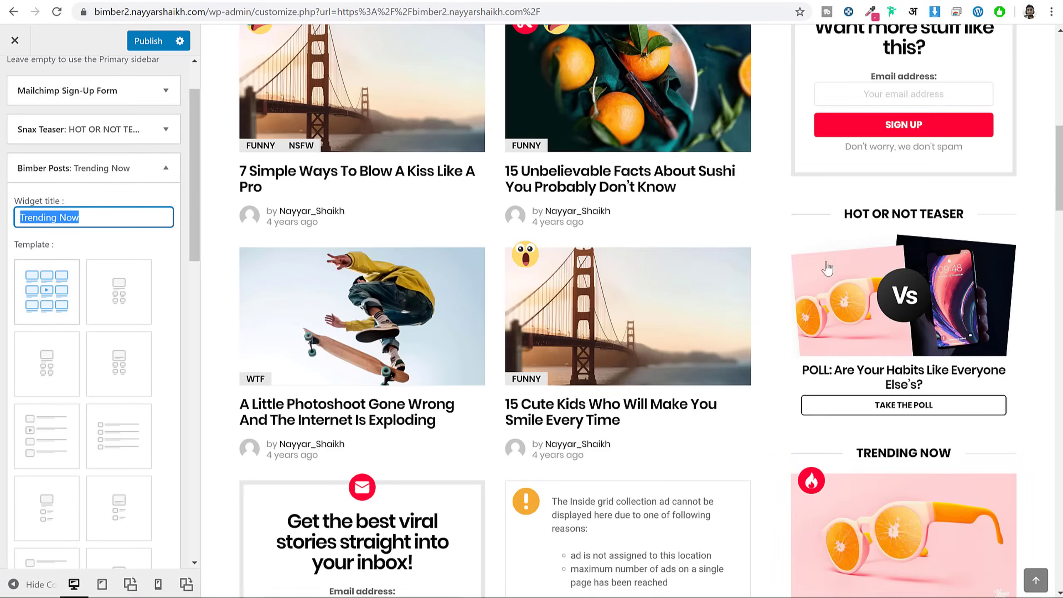
pyautogui.scroll(-3, 827, 268)
pyautogui.scroll(-3, 130, 281)
pyautogui.scroll(-3, 930, 346)
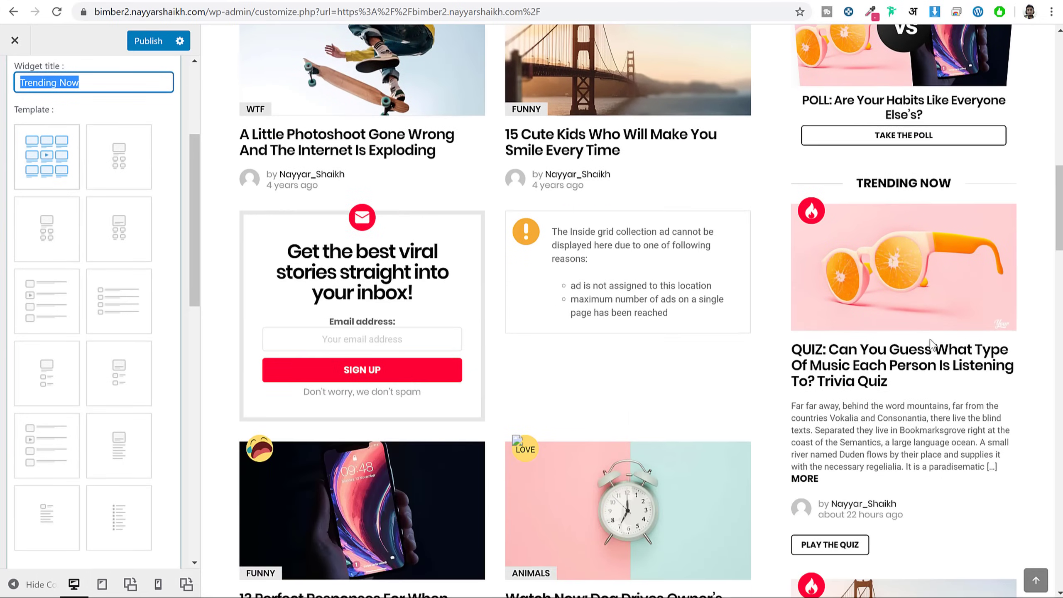
pyautogui.scroll(-4, 936, 347)
pyautogui.scroll(3, 942, 351)
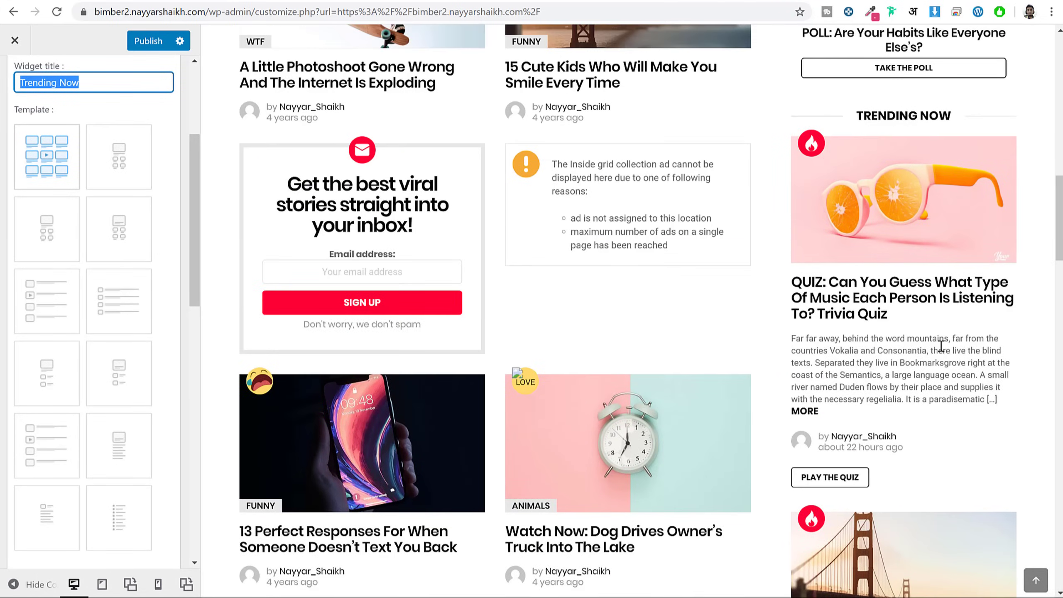
pyautogui.scroll(-10, 941, 346)
pyautogui.scroll(10, 942, 351)
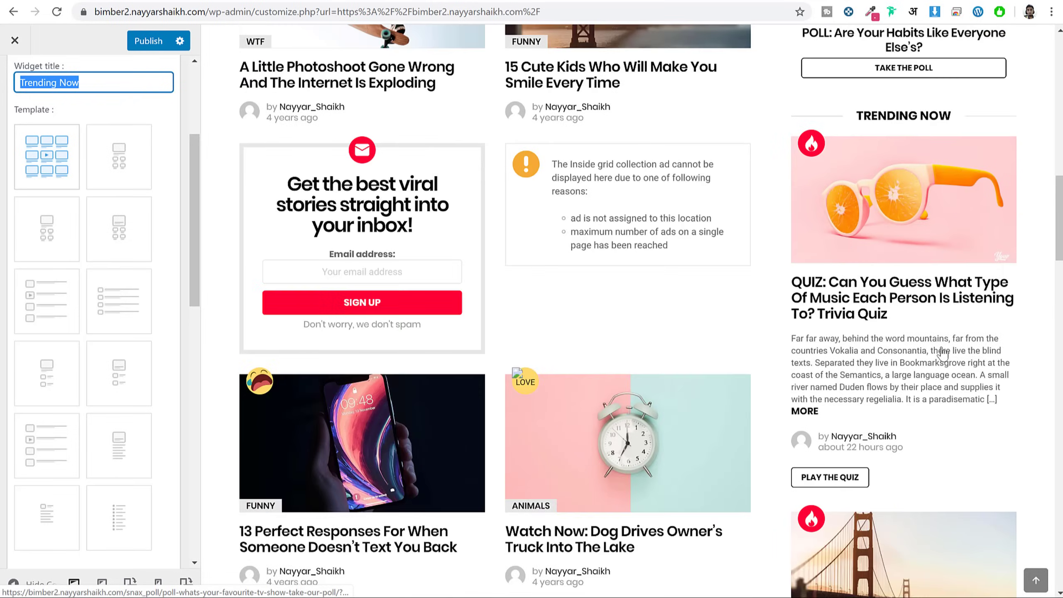
pyautogui.scroll(1, 943, 353)
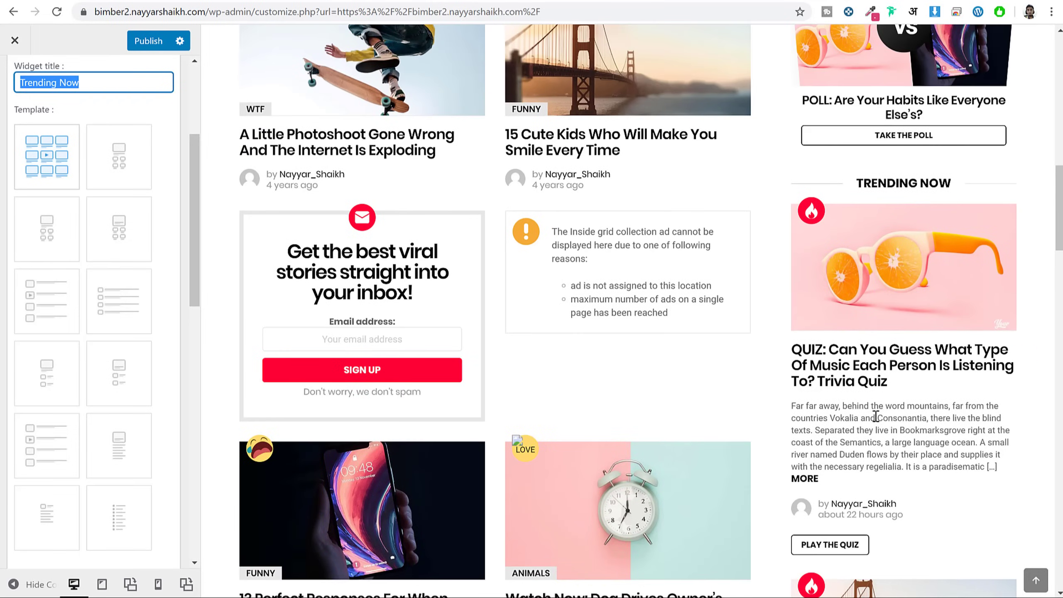
pyautogui.scroll(-12, 79, 364)
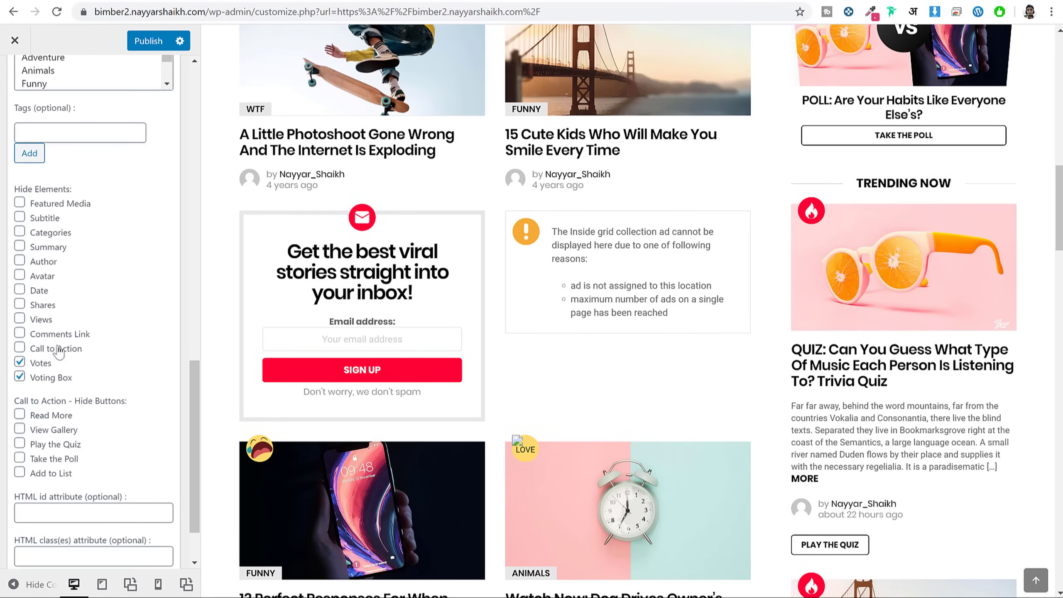
# Step: Tick Summary under Hide Elements in the Trending Now widget
pyautogui.click(35, 249)
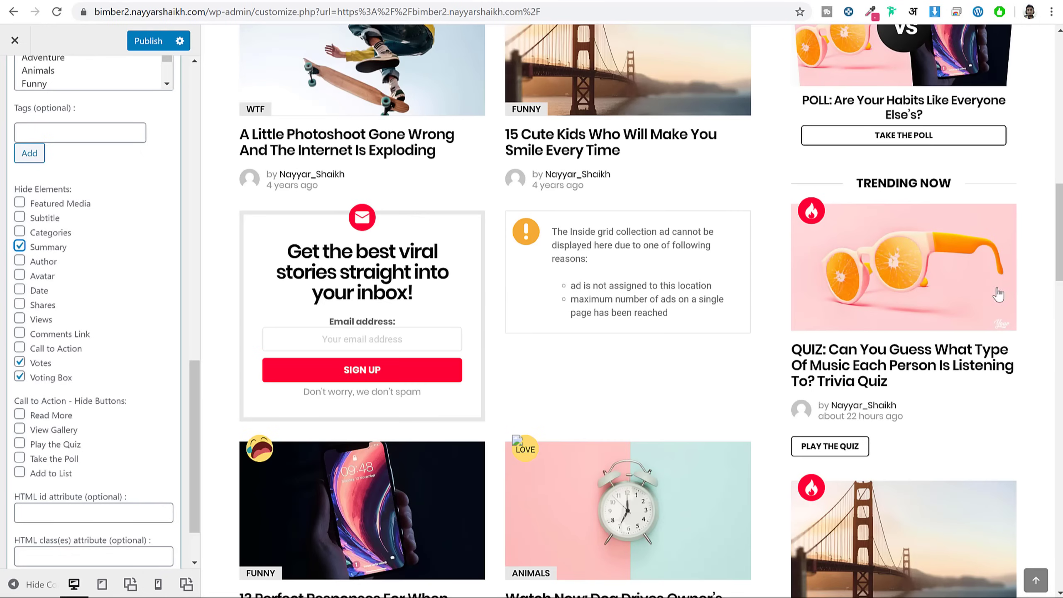
pyautogui.scroll(-7, 994, 295)
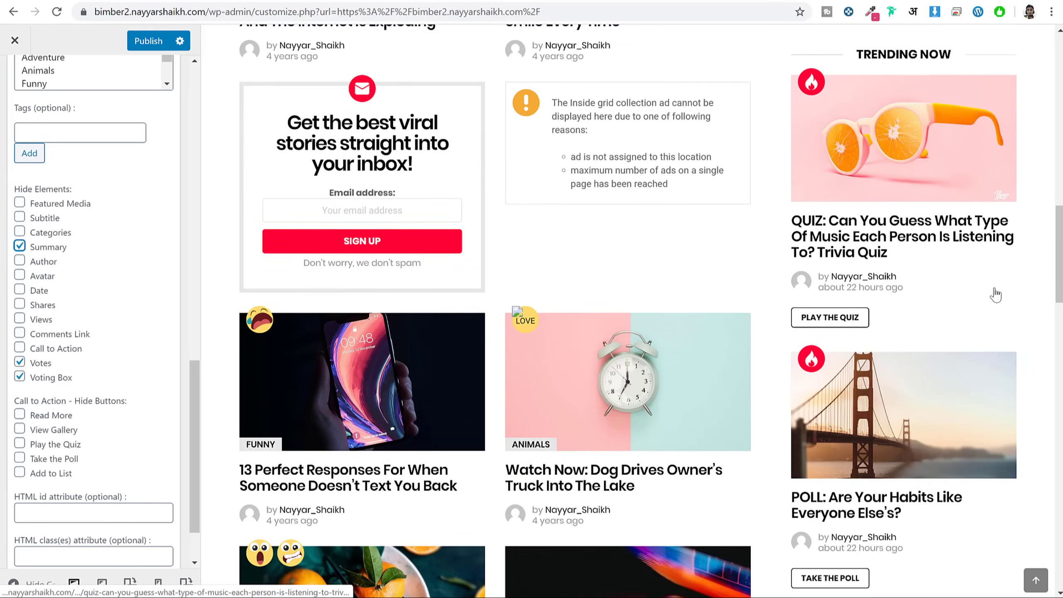
pyautogui.scroll(6, 996, 295)
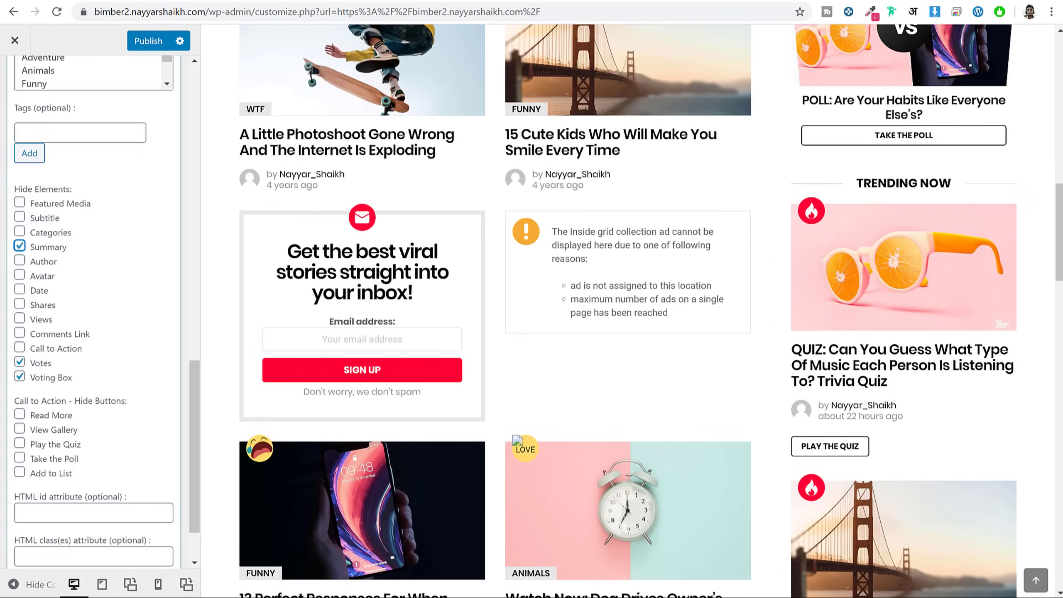
pyautogui.scroll(8, 989, 298)
pyautogui.scroll(-14, 989, 298)
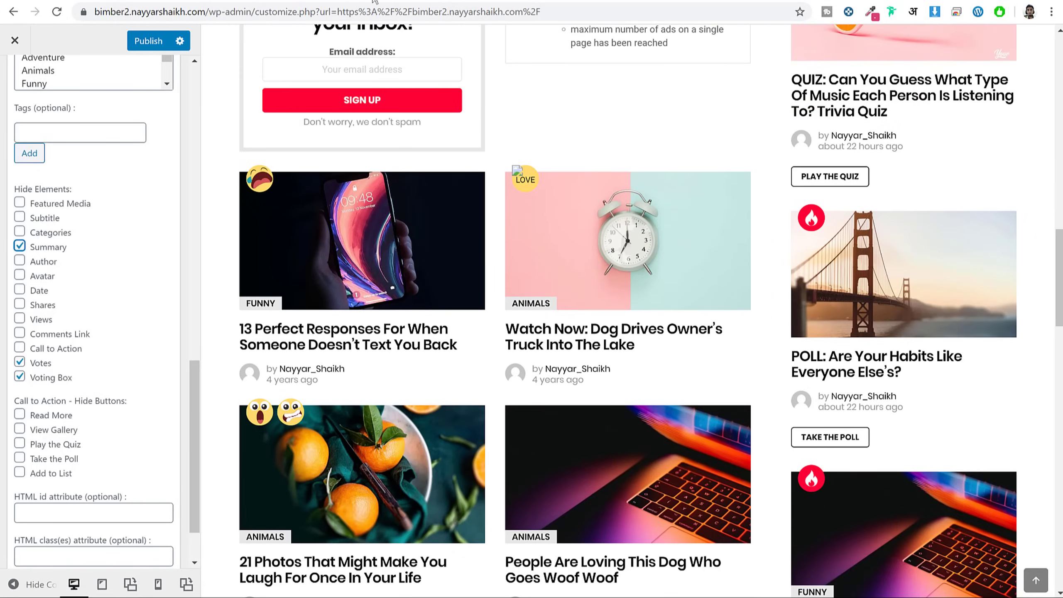
pyautogui.click(374, 0)
pyautogui.click(557, 1)
pyautogui.scroll(15, 125, 278)
pyautogui.scroll(-5, 130, 278)
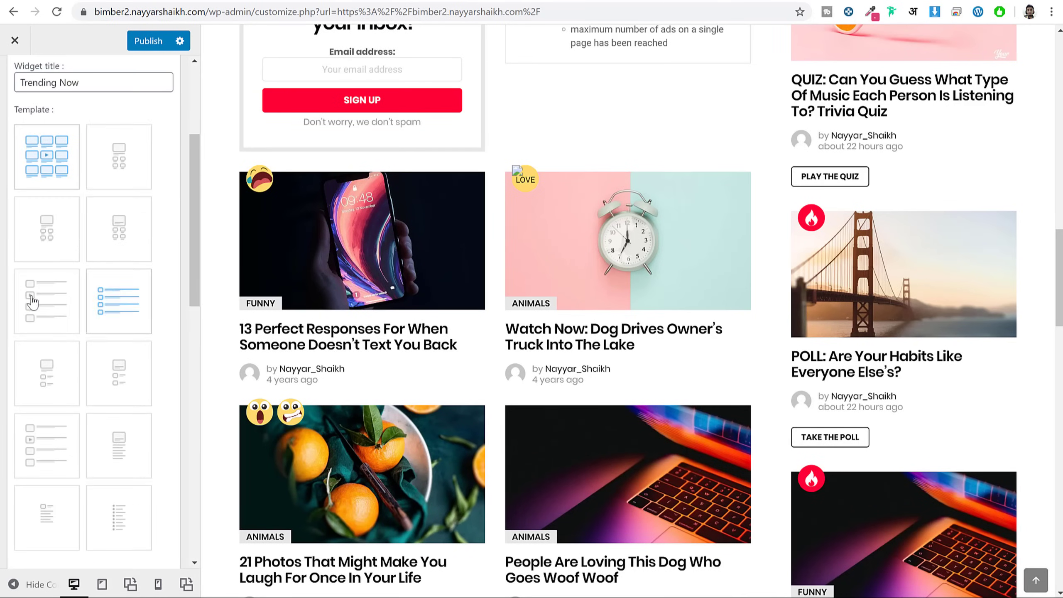
# Step: Switch the Trending Now template to the numbered list with thumbnails
pyautogui.click(48, 309)
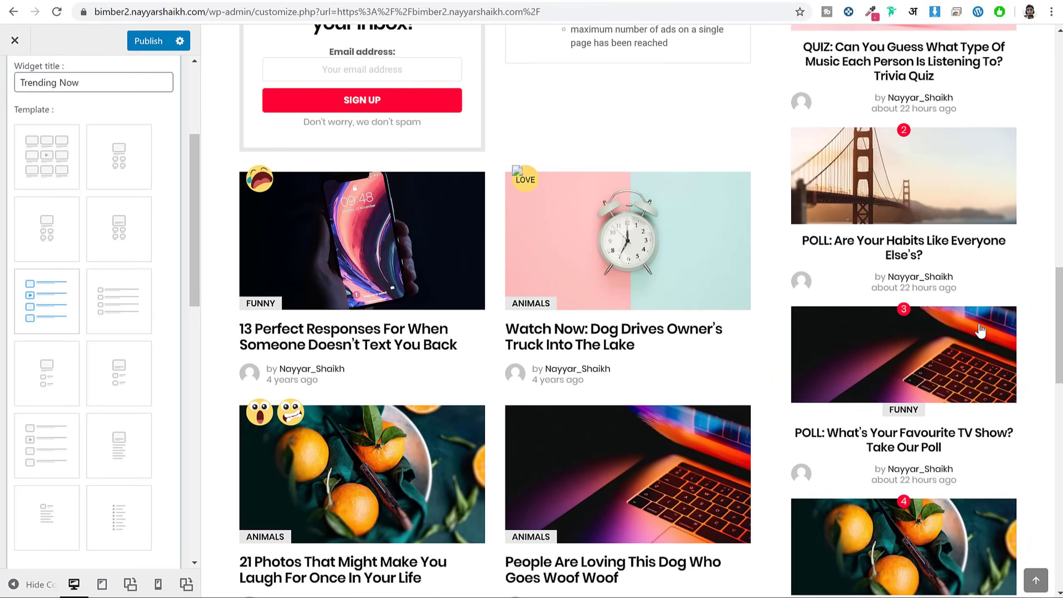
pyautogui.scroll(-2, 980, 325)
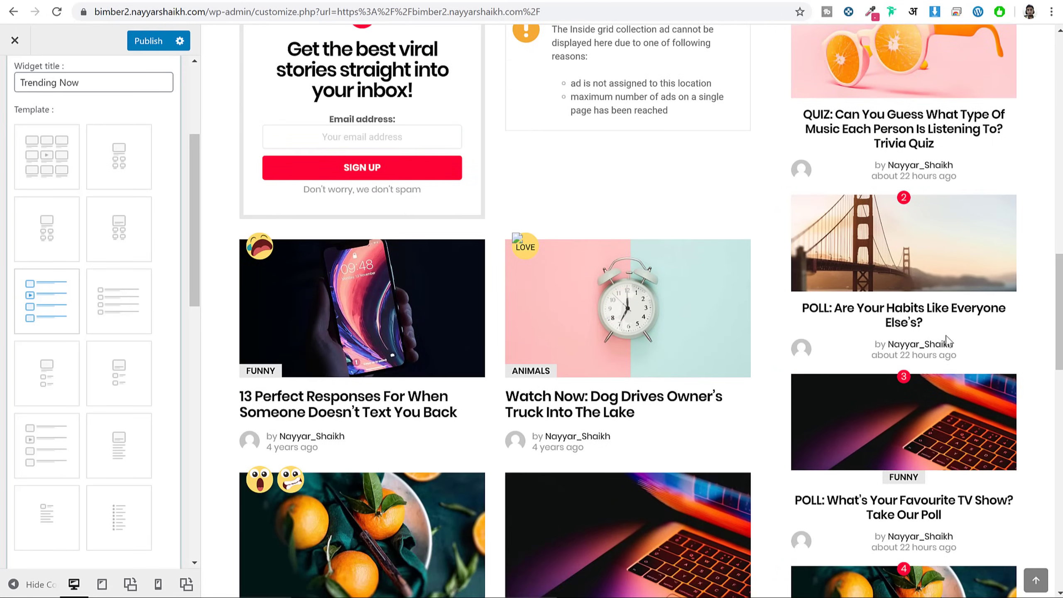
pyautogui.scroll(-3, 946, 341)
pyautogui.scroll(4, 952, 340)
pyautogui.scroll(3, 111, 293)
pyautogui.scroll(-8, 111, 326)
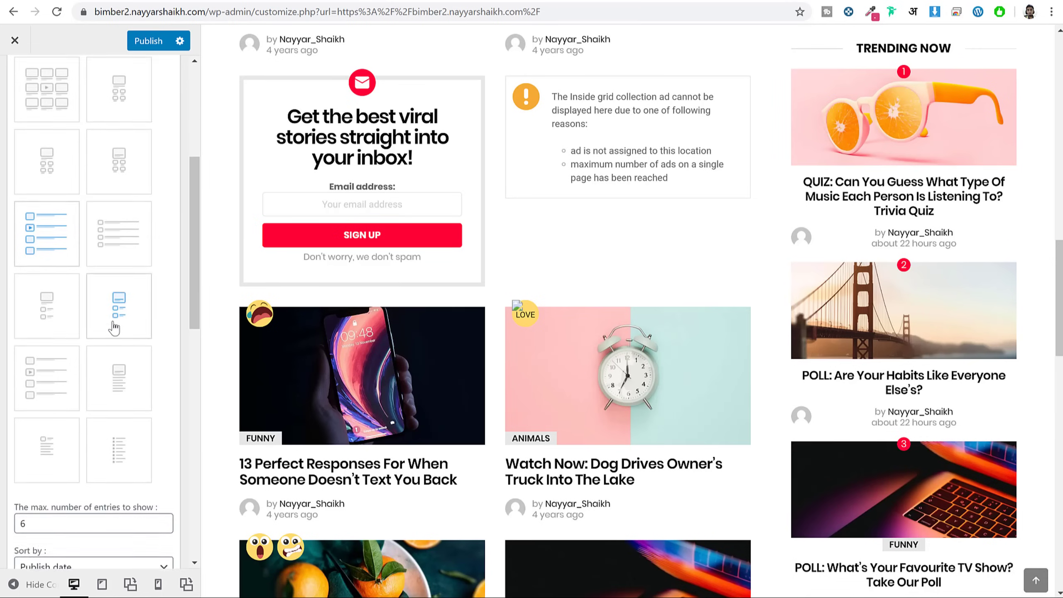
# Step: Change the maximum number of entries from 6 to 3
pyautogui.doubleClick(56, 254)
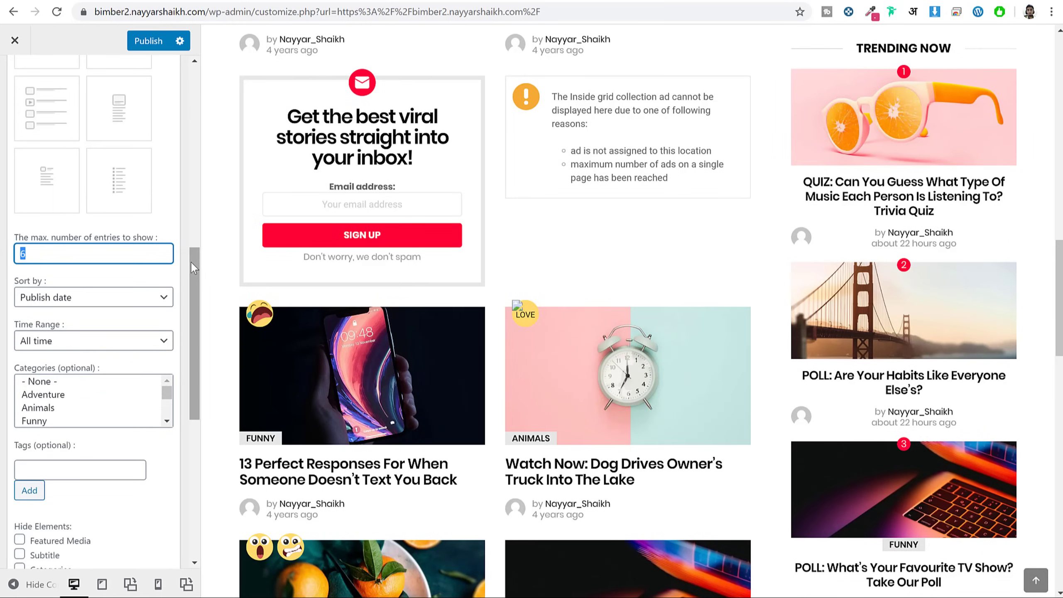
pyautogui.write('3')
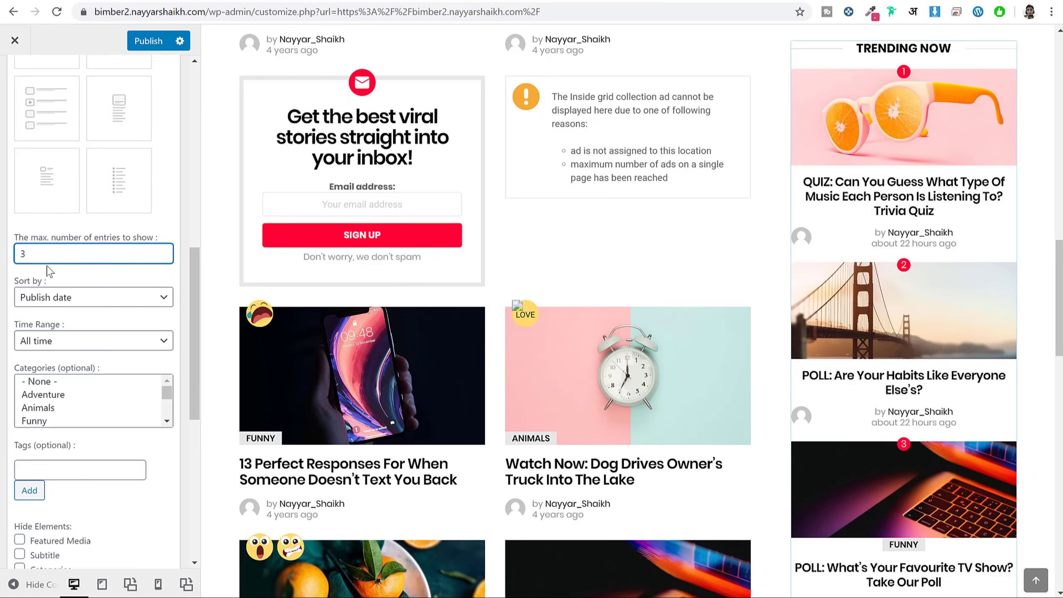
pyautogui.doubleClick(48, 257)
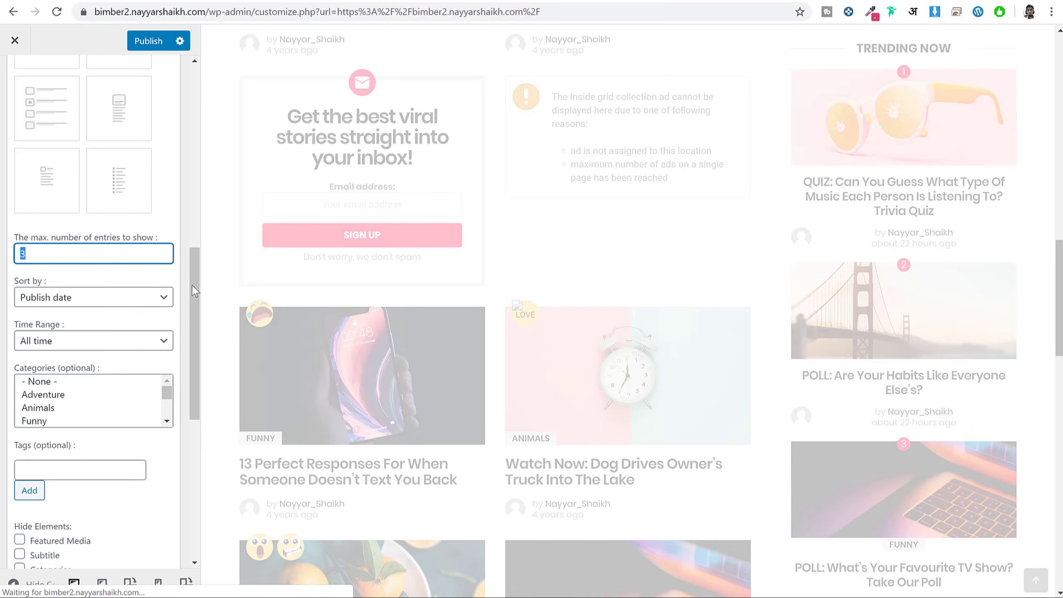
pyautogui.scroll(-8, 130, 341)
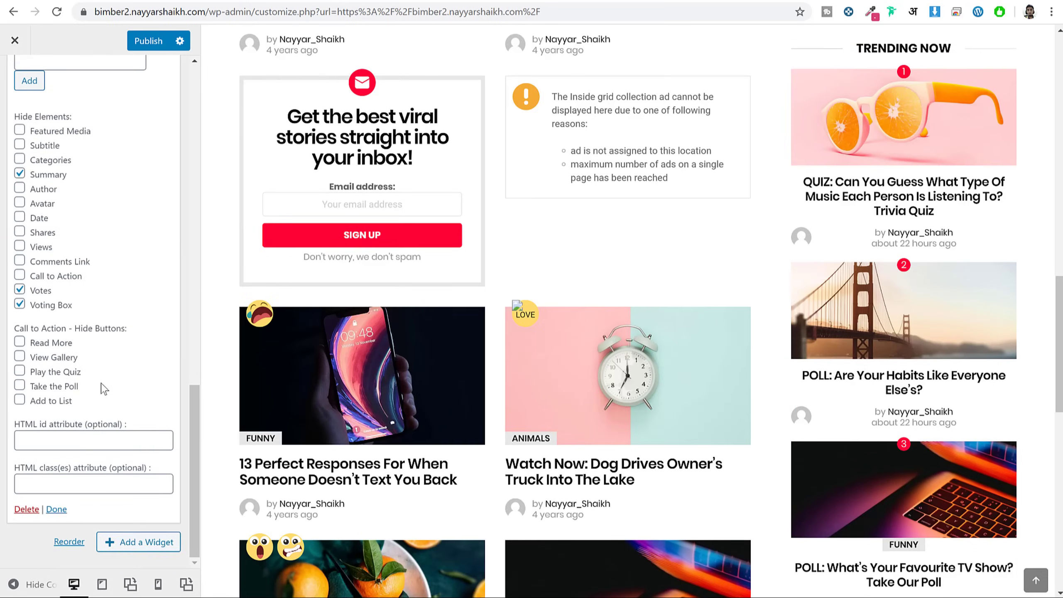
pyautogui.scroll(8, 133, 457)
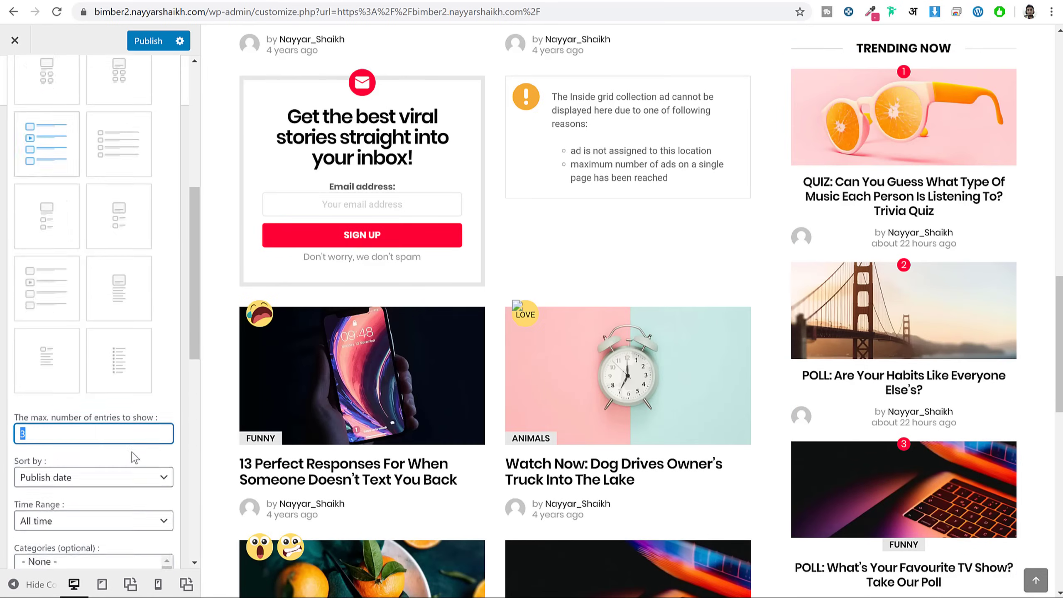
# Step: Publish the widget changes to the live site
pyautogui.click(144, 40)
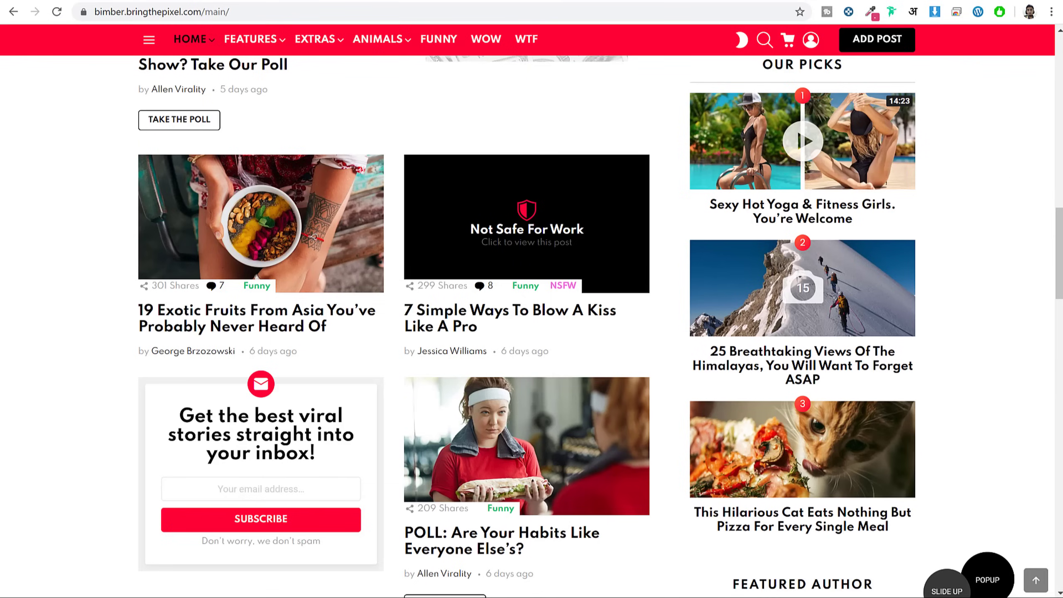
pyautogui.scroll(-10, 969, 294)
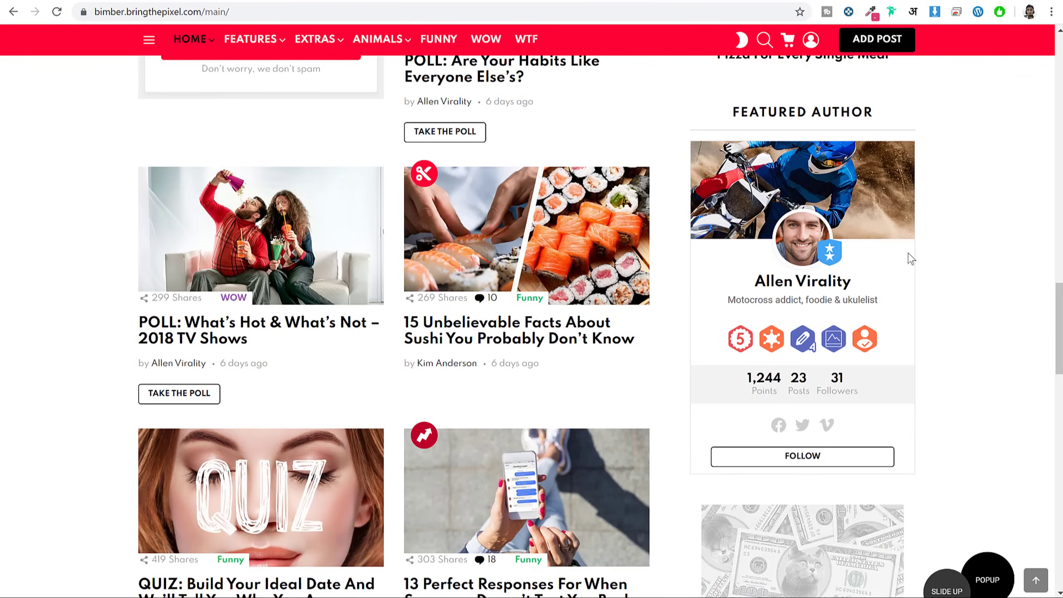
pyautogui.moveTo(736, 112); pyautogui.dragTo(878, 106)
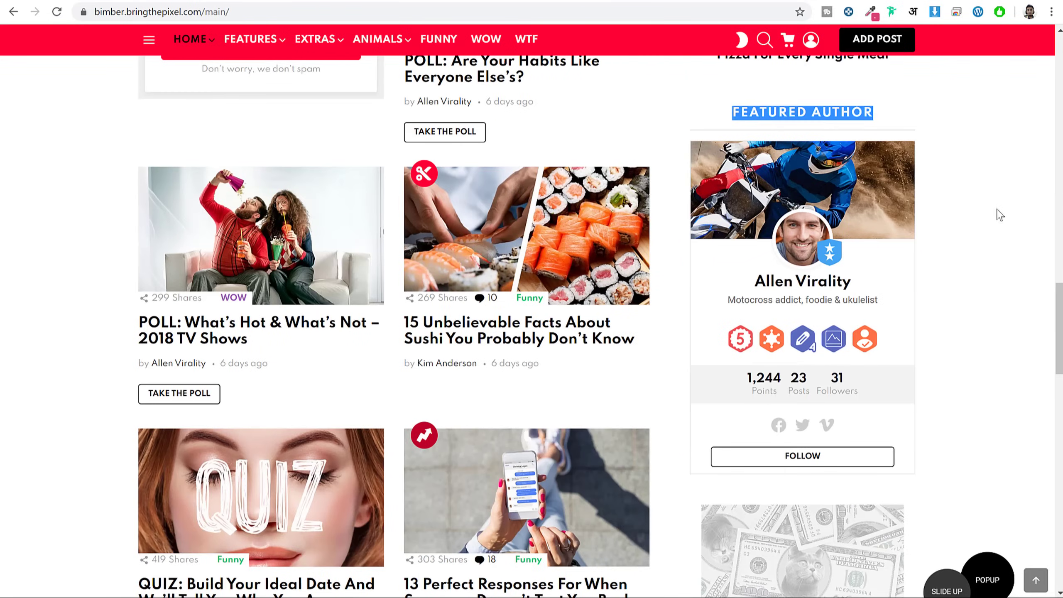
pyautogui.scroll(-9, 999, 214)
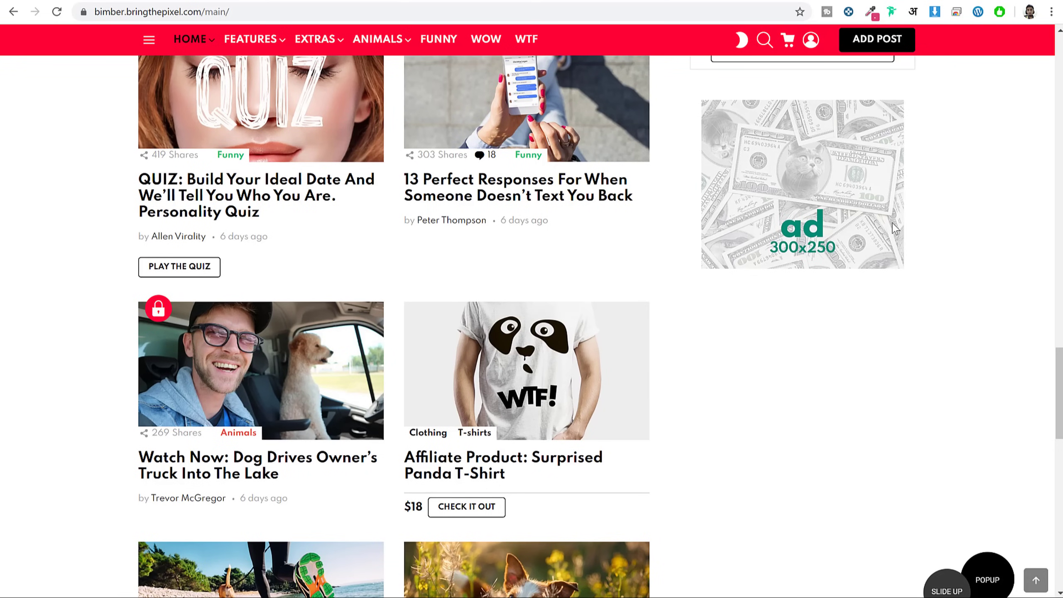
# Step: Scroll through the preview to compare the sidebar and footer with the demo
pyautogui.scroll(3, 895, 228)
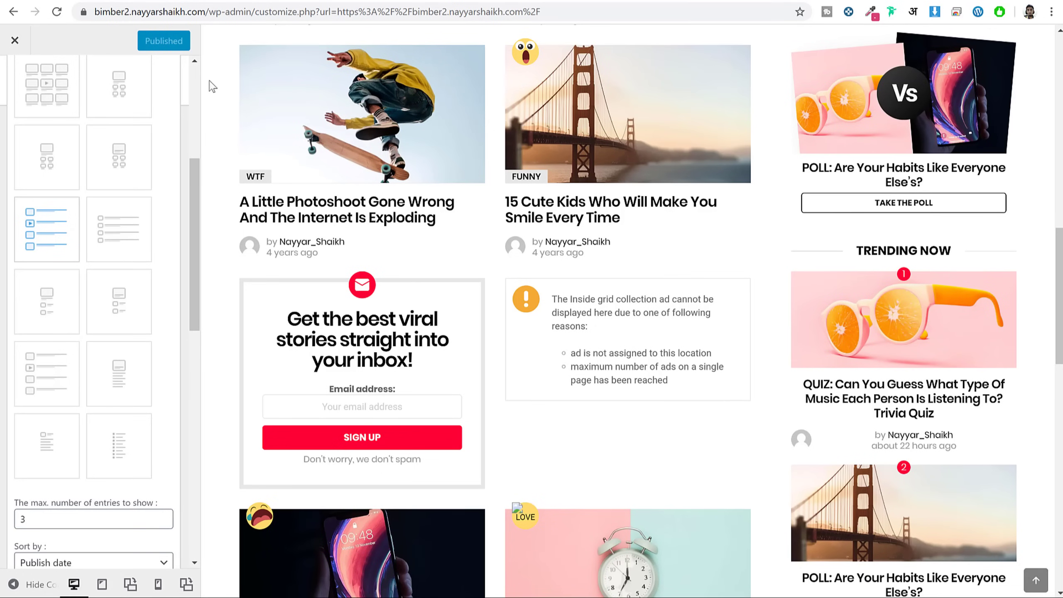
pyautogui.scroll(-5, 940, 279)
pyautogui.scroll(-8, 941, 279)
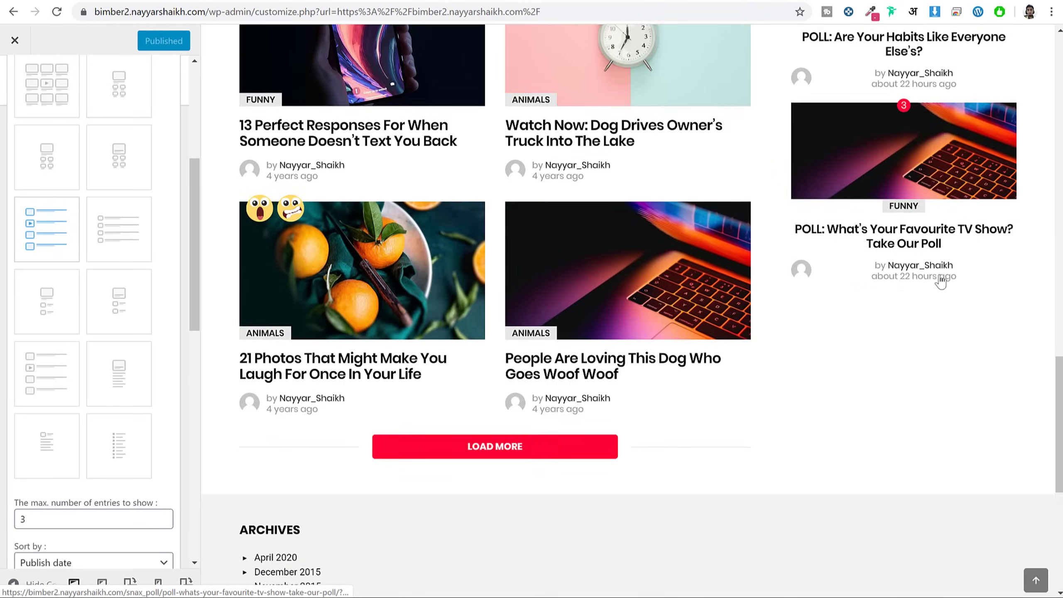
pyautogui.scroll(17, 938, 335)
pyautogui.scroll(5, 939, 335)
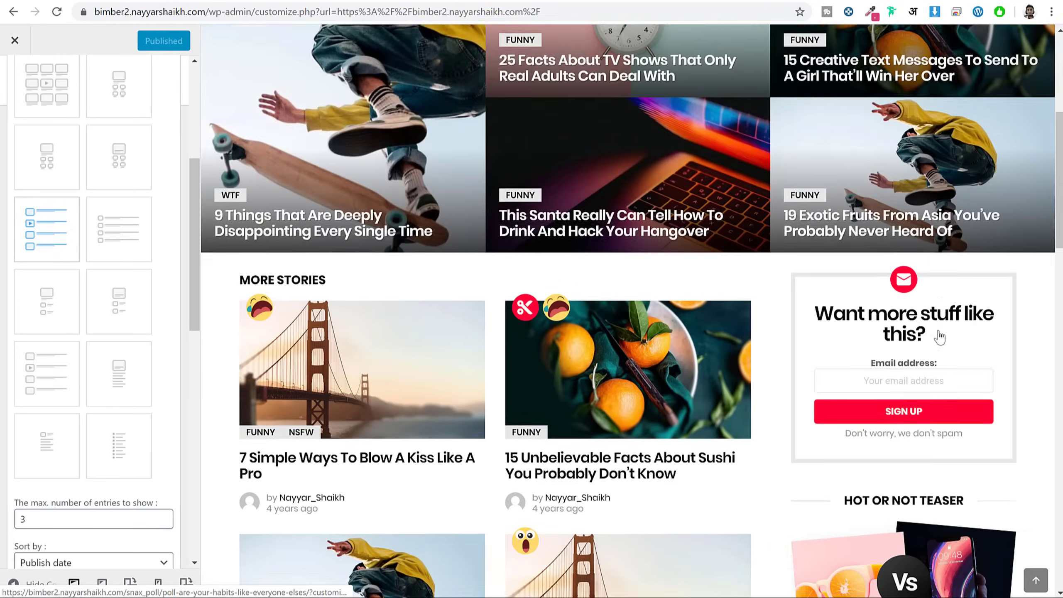
pyautogui.scroll(-20, 939, 337)
pyautogui.scroll(-3, 940, 337)
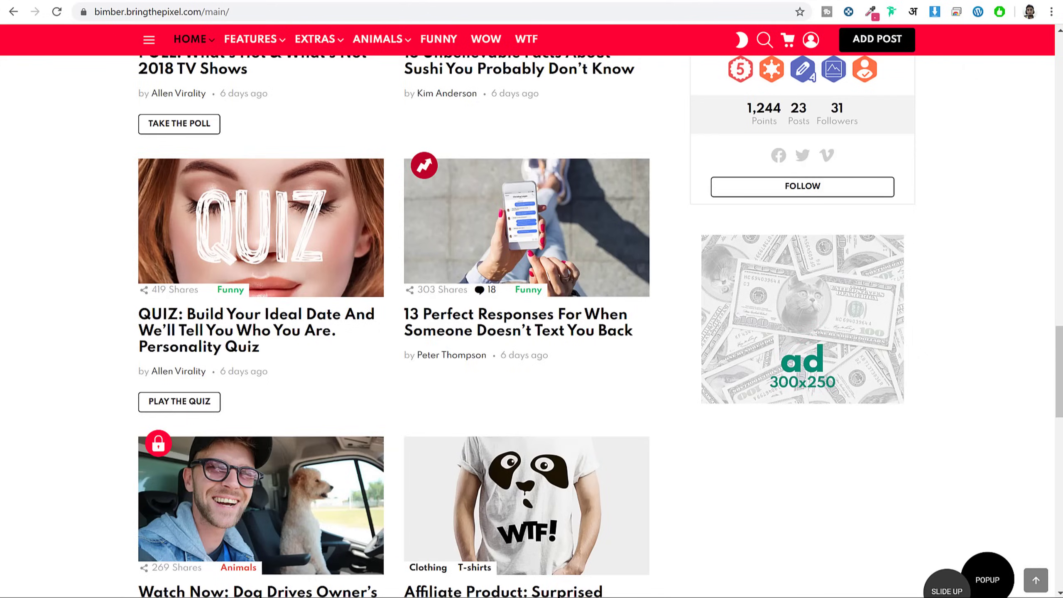
pyautogui.scroll(-15, 656, 277)
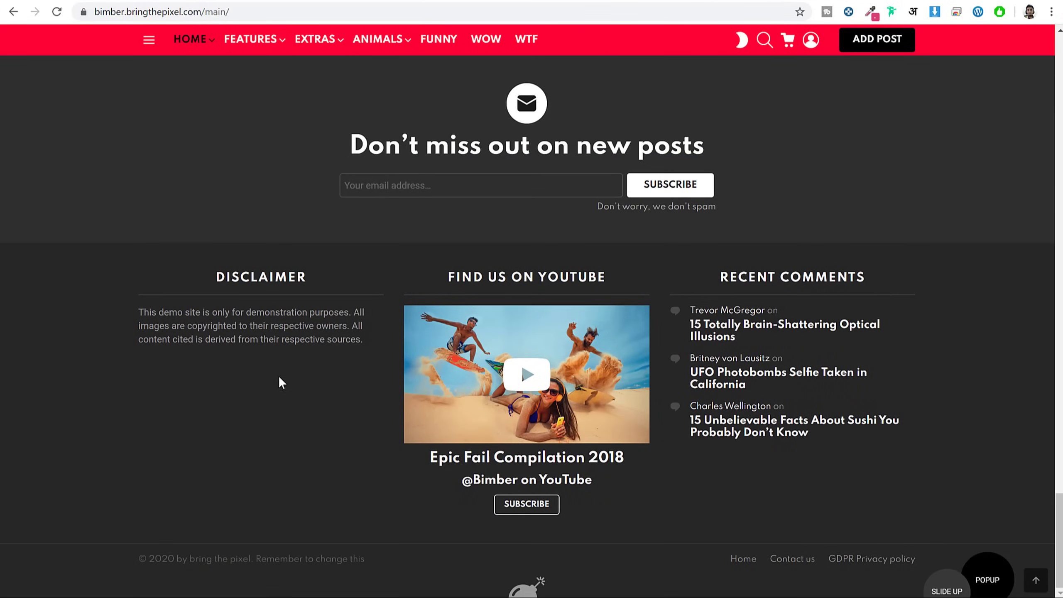
pyautogui.moveTo(169, 312); pyautogui.dragTo(296, 340)
pyautogui.scroll(2, 595, 189)
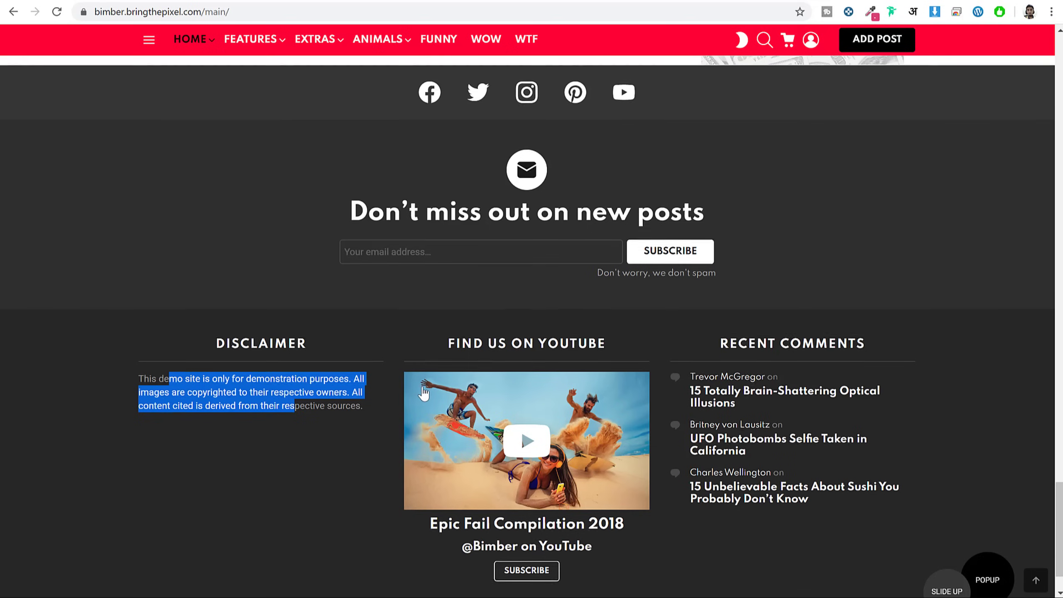
pyautogui.scroll(-2, 586, 385)
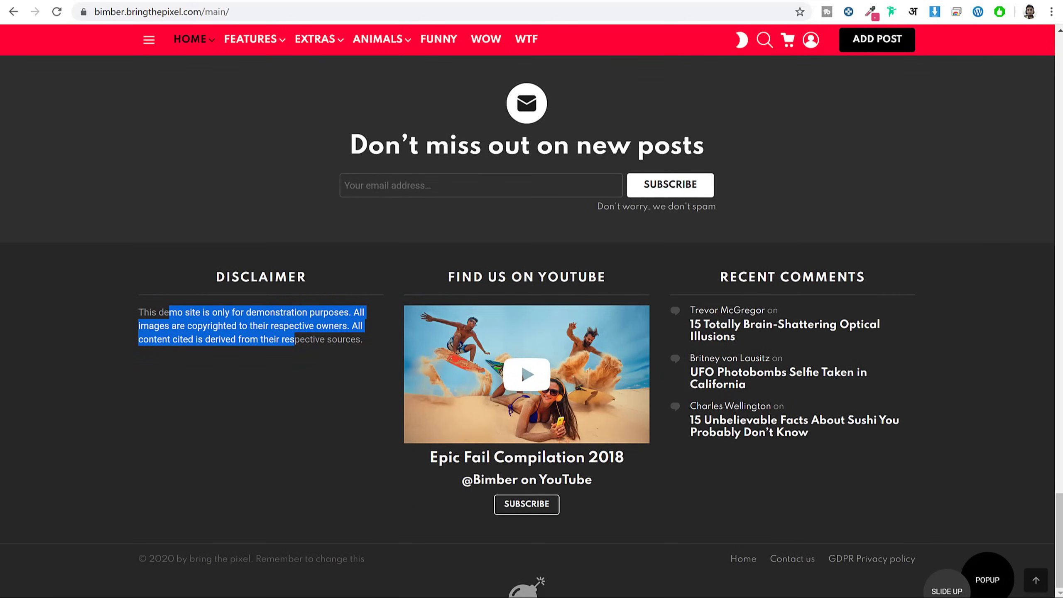
# Step: Check the demo site's footer, then back out of Widgets › Home to the main sections
pyautogui.click(502, 0)
pyautogui.click(385, 1)
pyautogui.click(502, 1)
pyautogui.scroll(4, 103, 216)
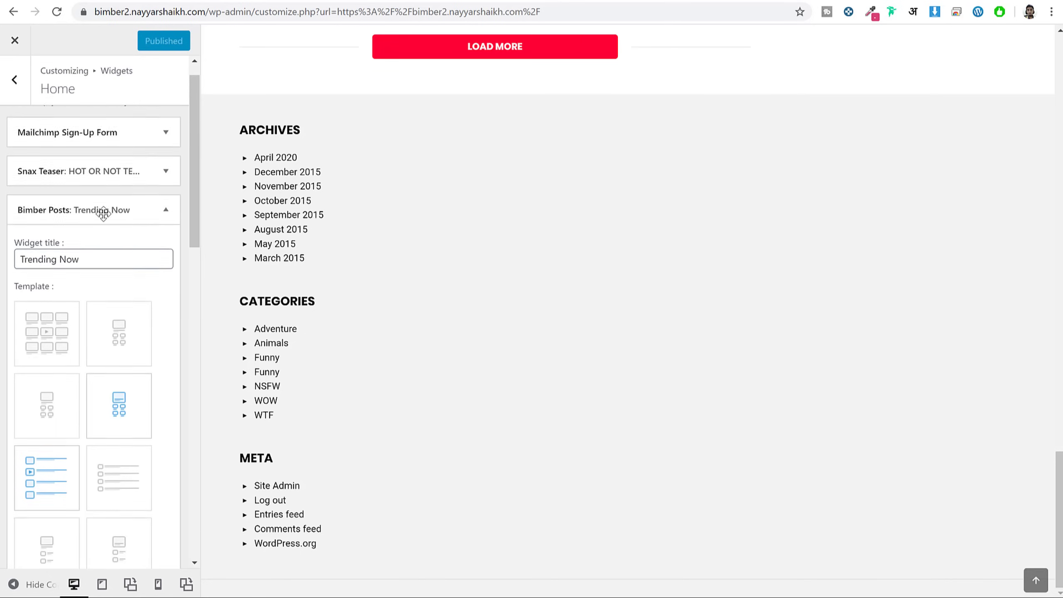
pyautogui.click(14, 79)
pyautogui.click(14, 80)
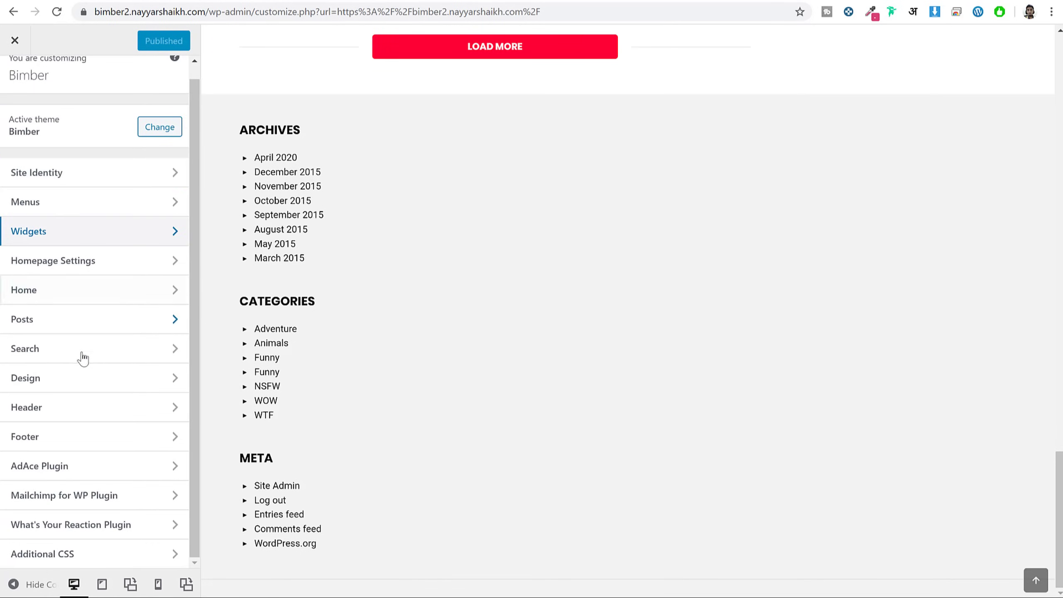
# Step: In Footer › General, keep a 3-column composition and Back to Top on Yes
pyautogui.click(74, 444)
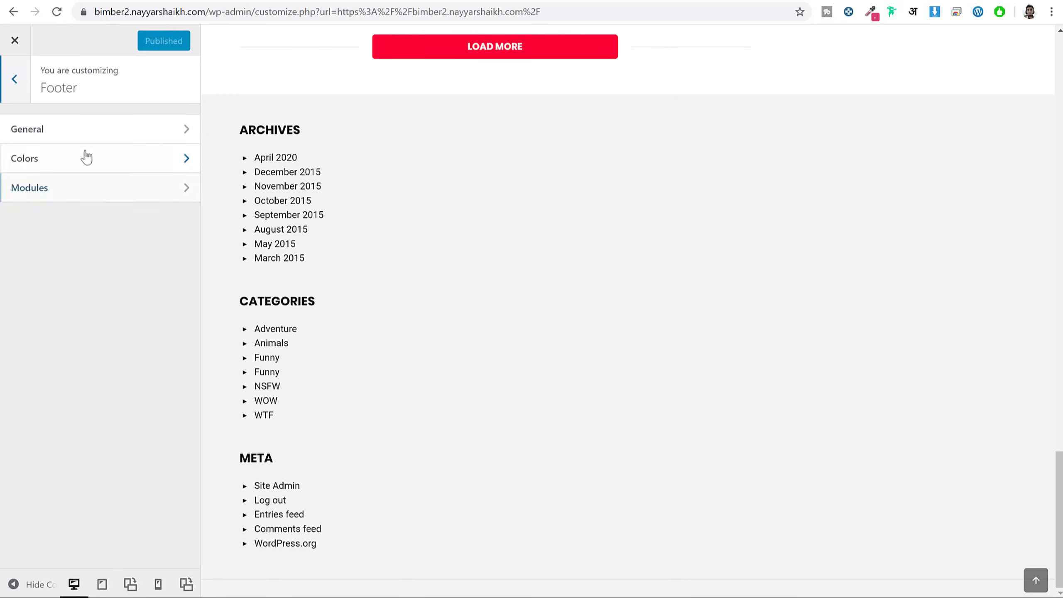
pyautogui.click(89, 132)
pyautogui.click(111, 147)
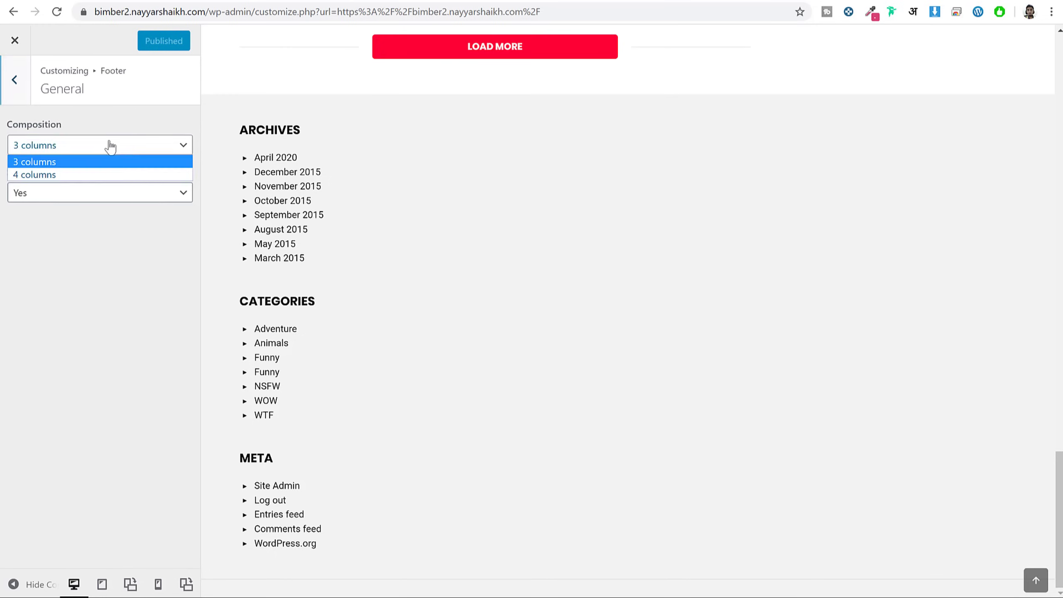
pyautogui.click(91, 162)
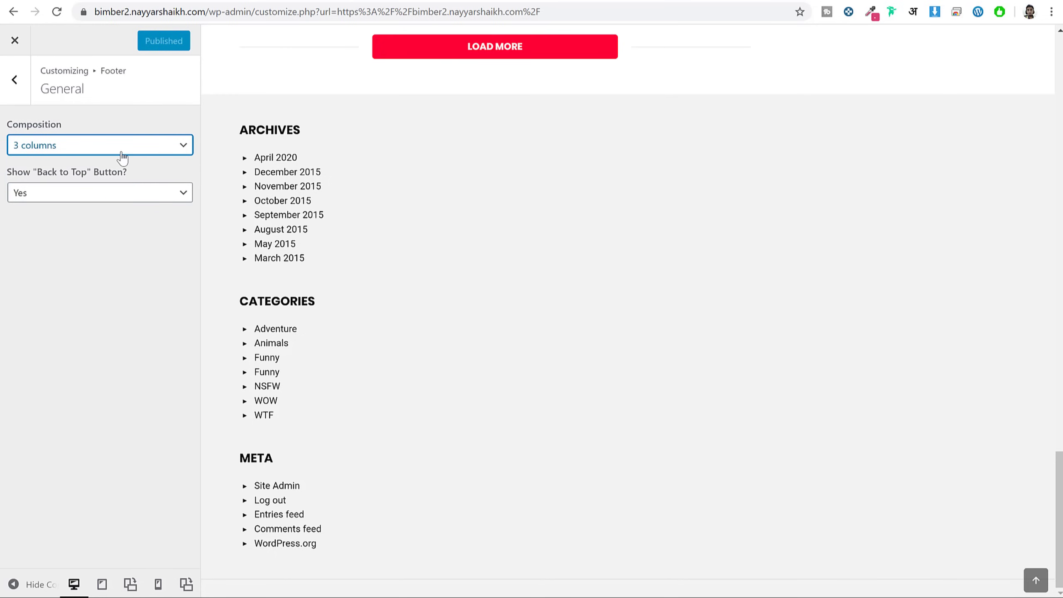
pyautogui.moveTo(19, 172); pyautogui.dragTo(100, 172)
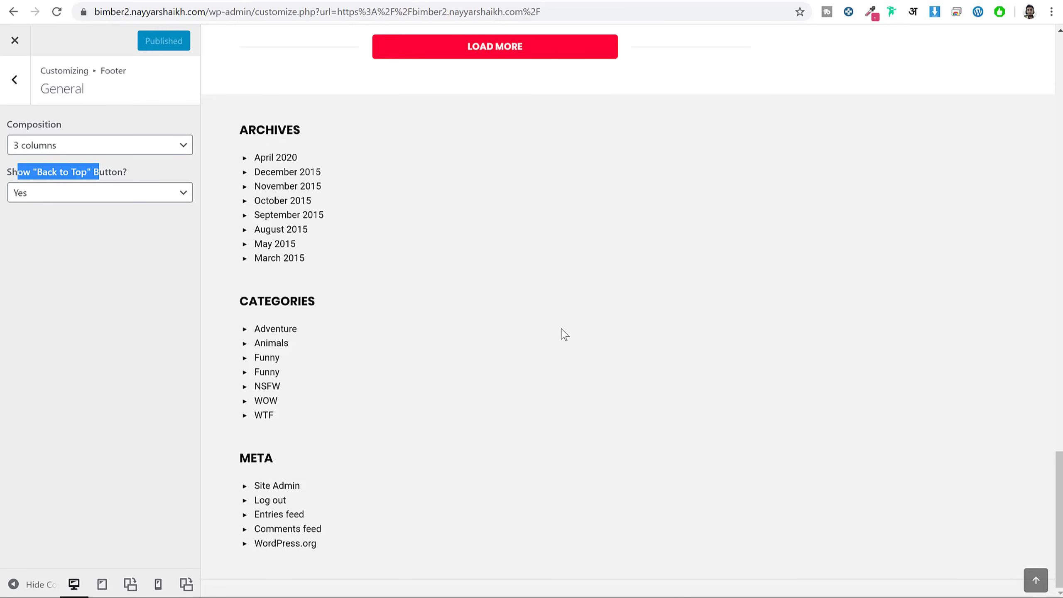
pyautogui.click(1035, 580)
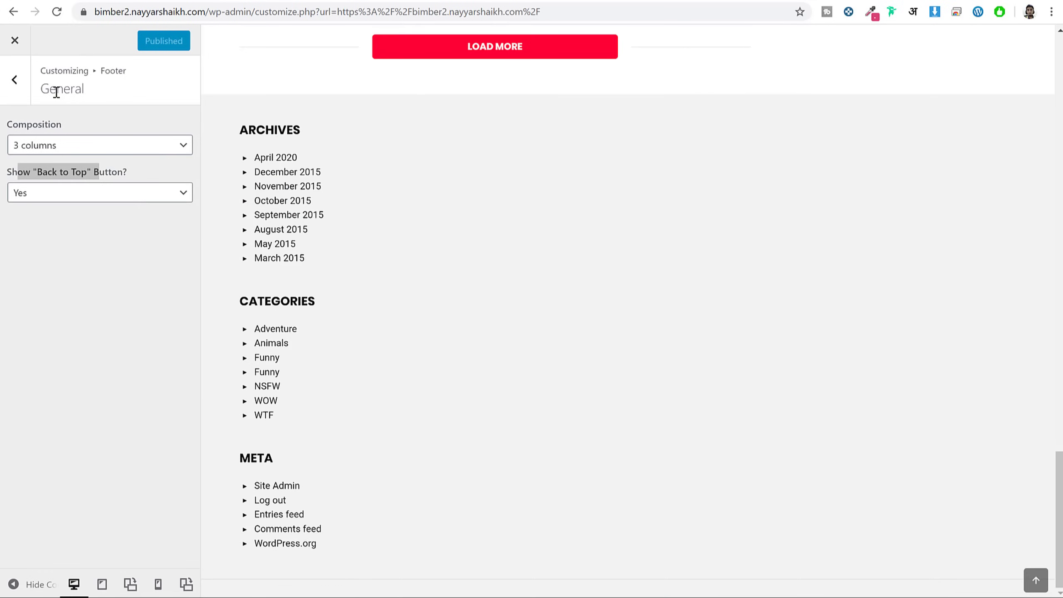
pyautogui.click(10, 96)
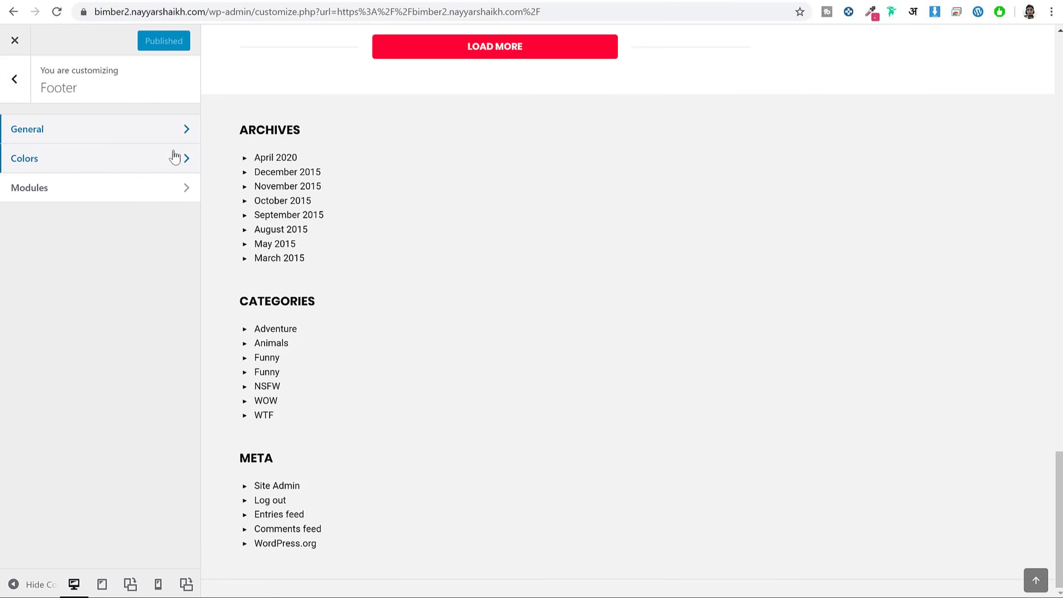
# Step: Open Footer › Colors and compare it with the demo site's footer
pyautogui.click(141, 166)
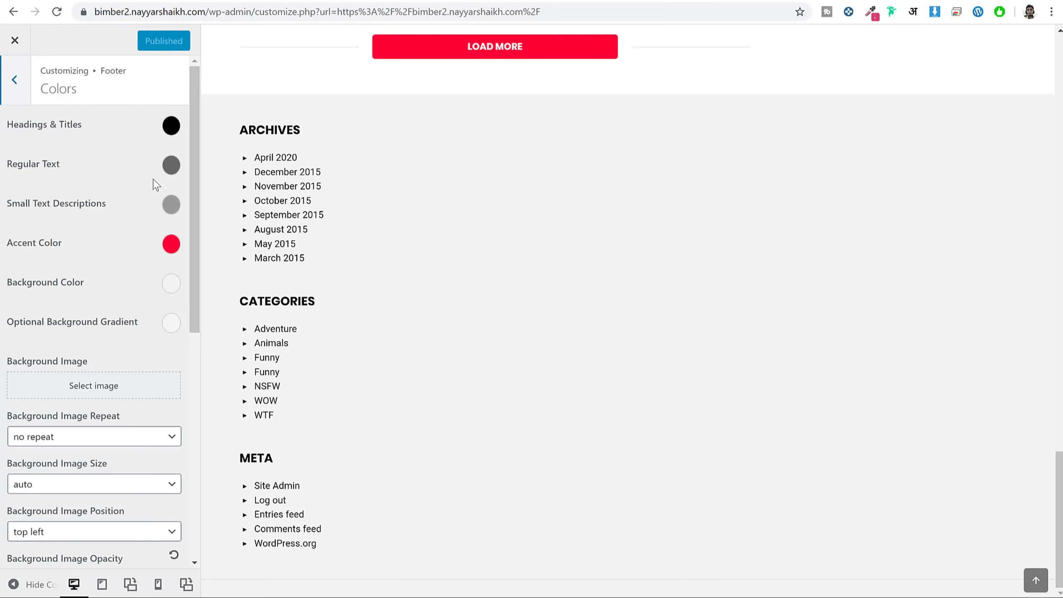
pyautogui.click(287, 0)
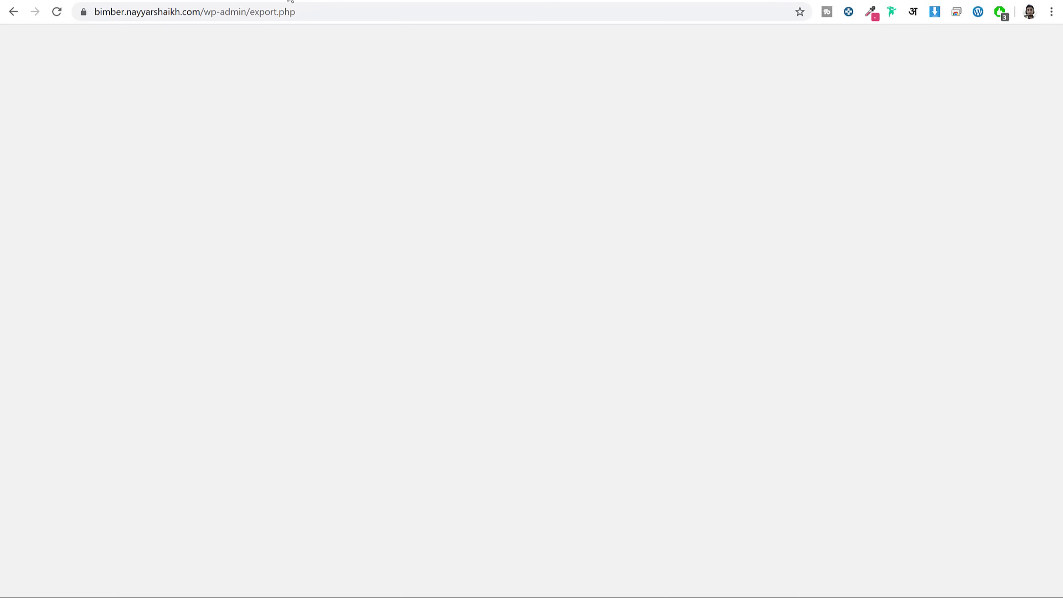
pyautogui.click(360, 0)
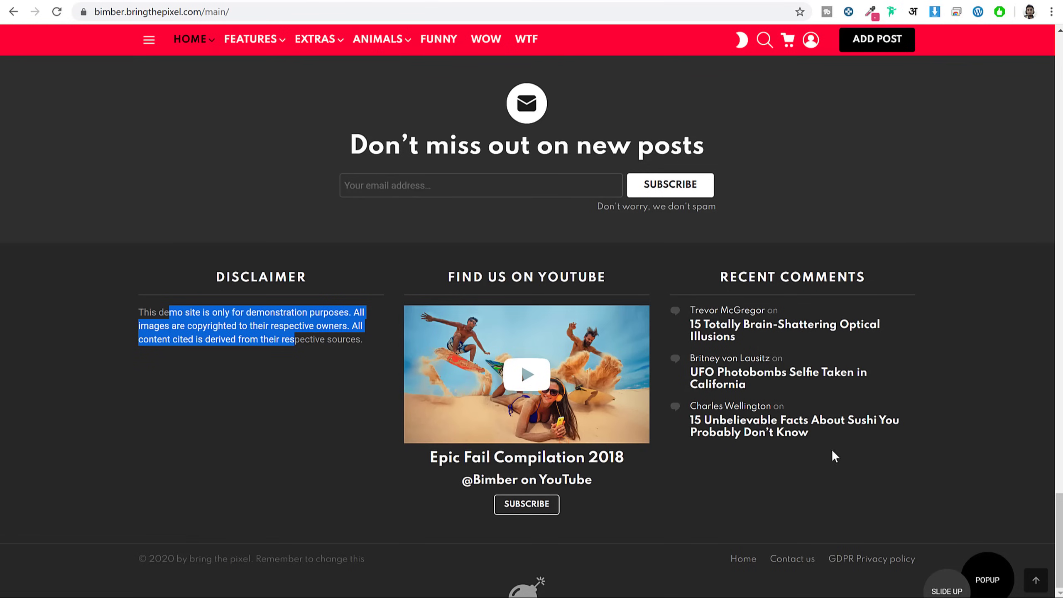
pyautogui.click(485, 0)
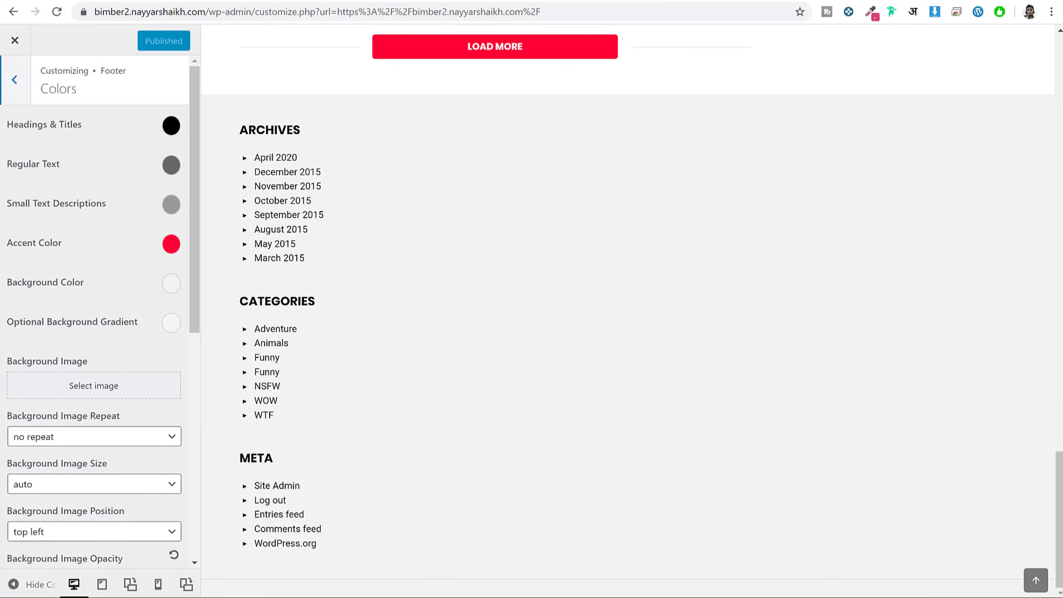
pyautogui.moveTo(21, 280); pyautogui.dragTo(154, 282)
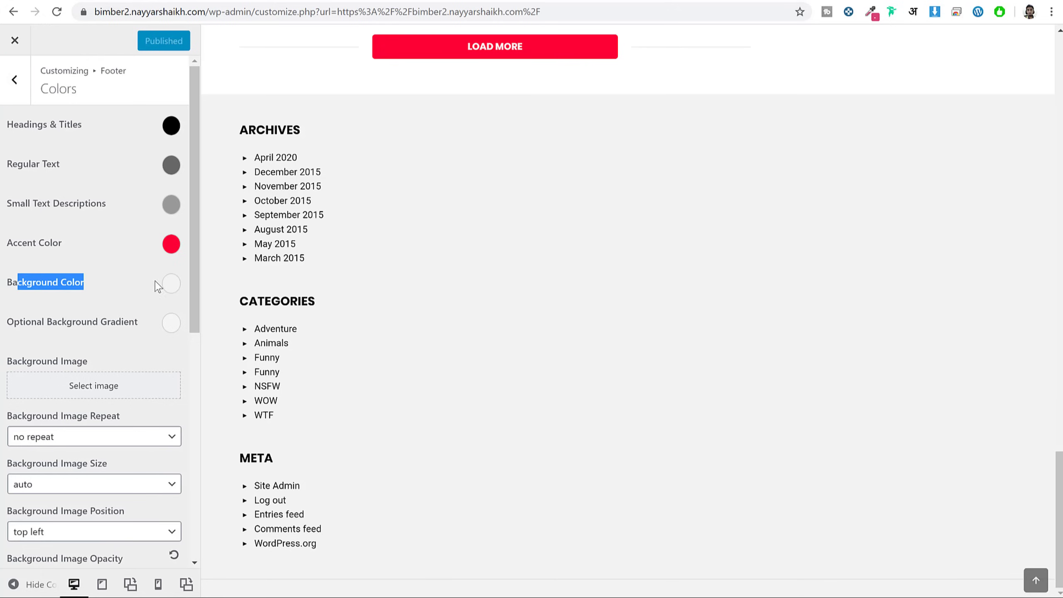
# Step: Set the footer Background Color to #262626 and compare with the demo footer
pyautogui.click(171, 283)
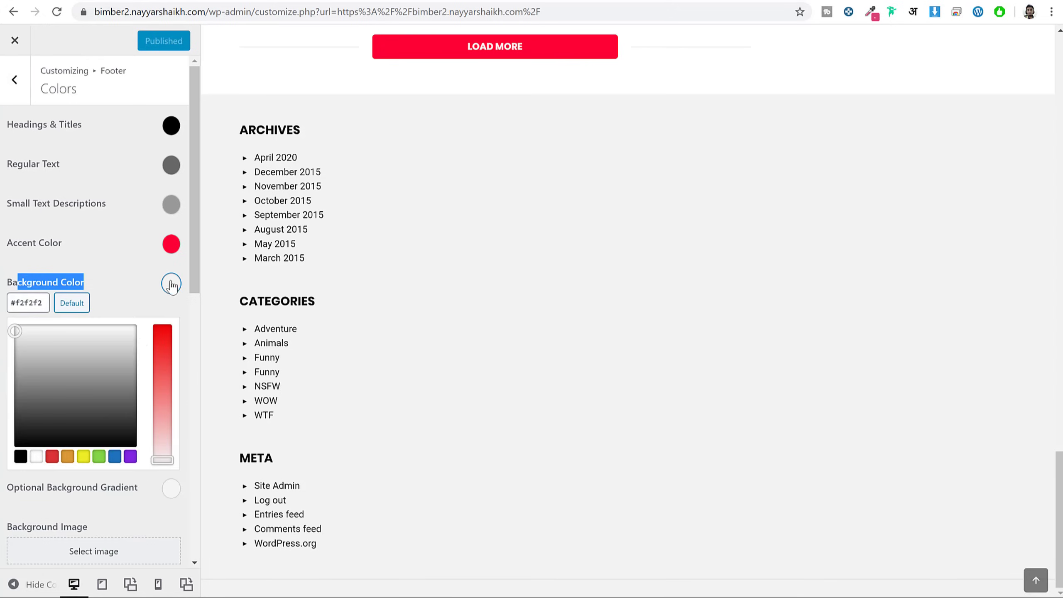
pyautogui.click(20, 456)
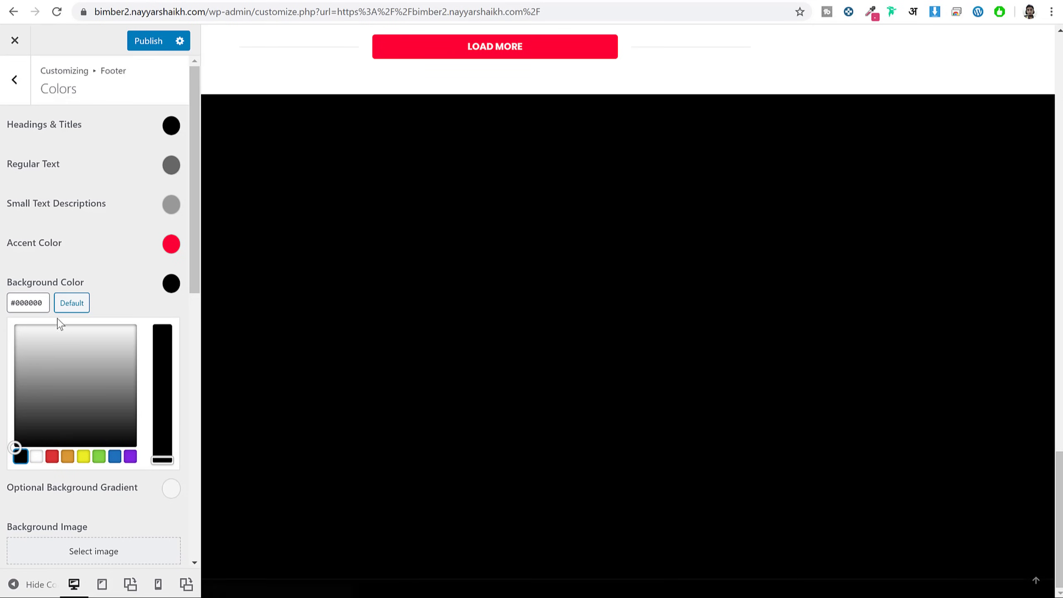
pyautogui.tripleClick(40, 302)
pyautogui.write('2626')
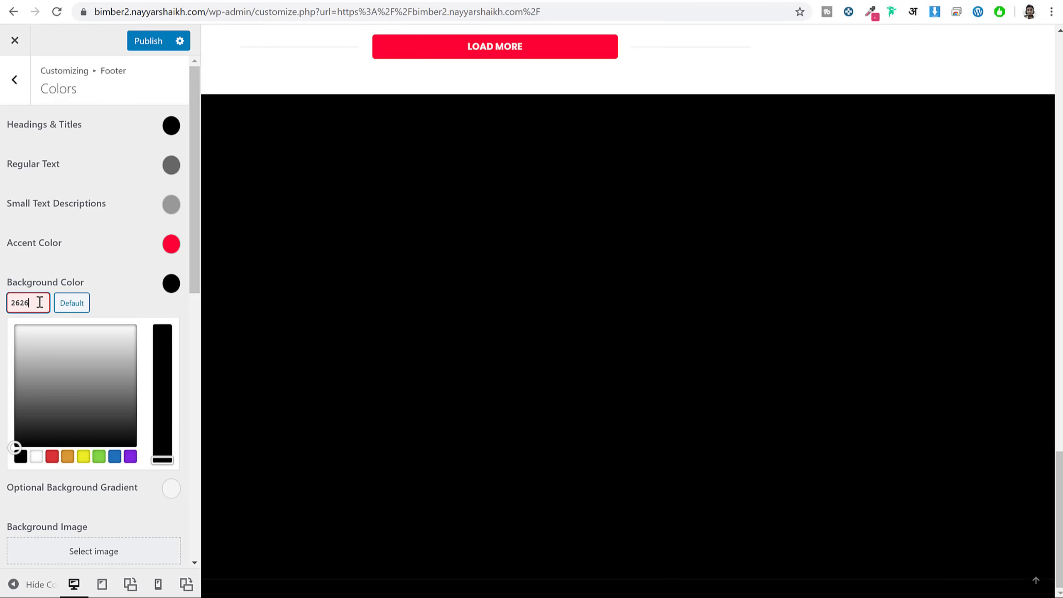
pyautogui.write('26')
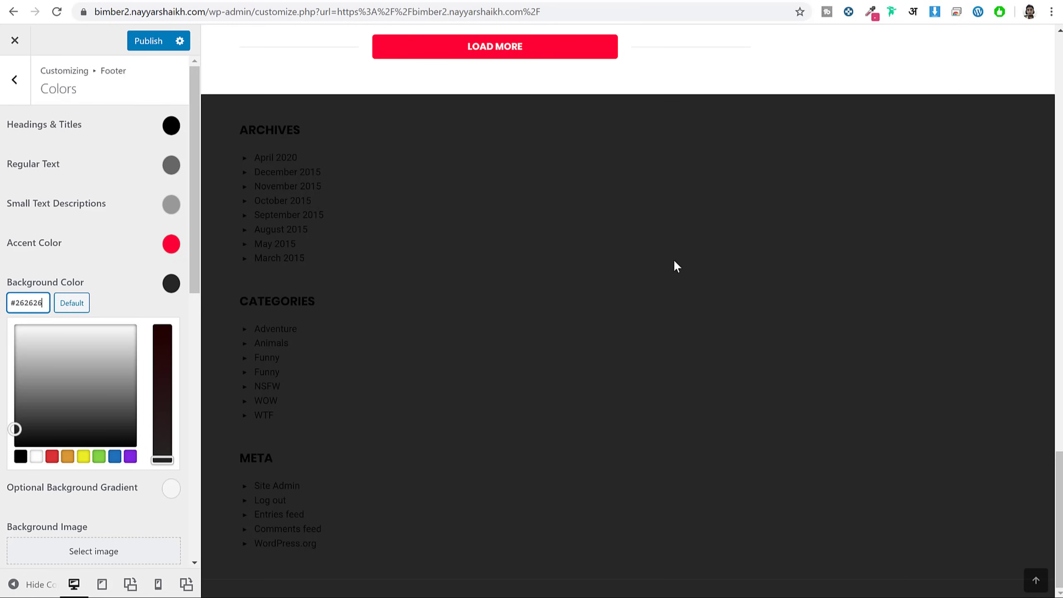
pyautogui.click(110, 292)
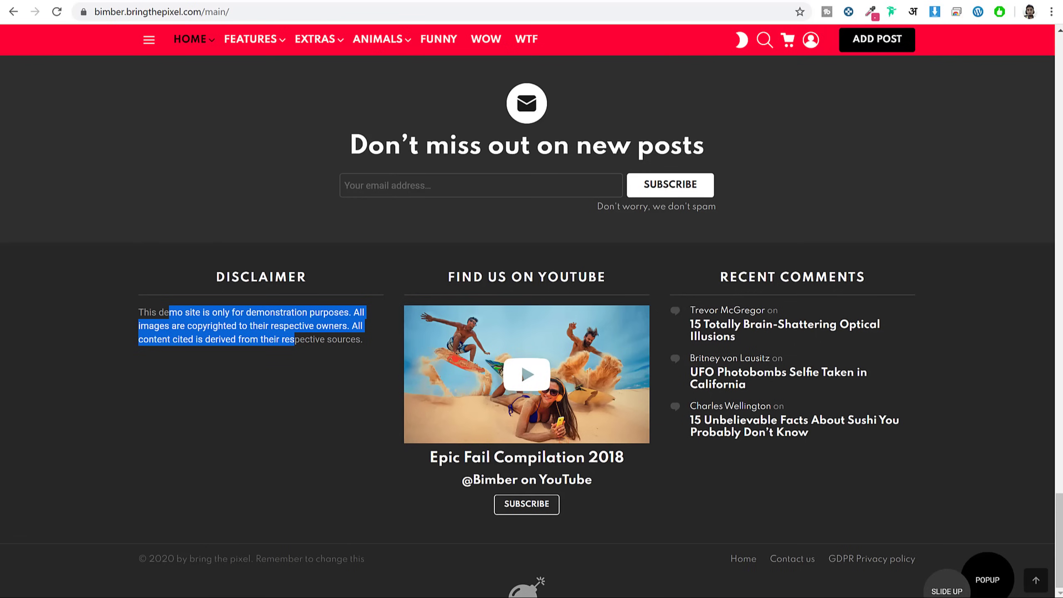
pyautogui.click(963, 335)
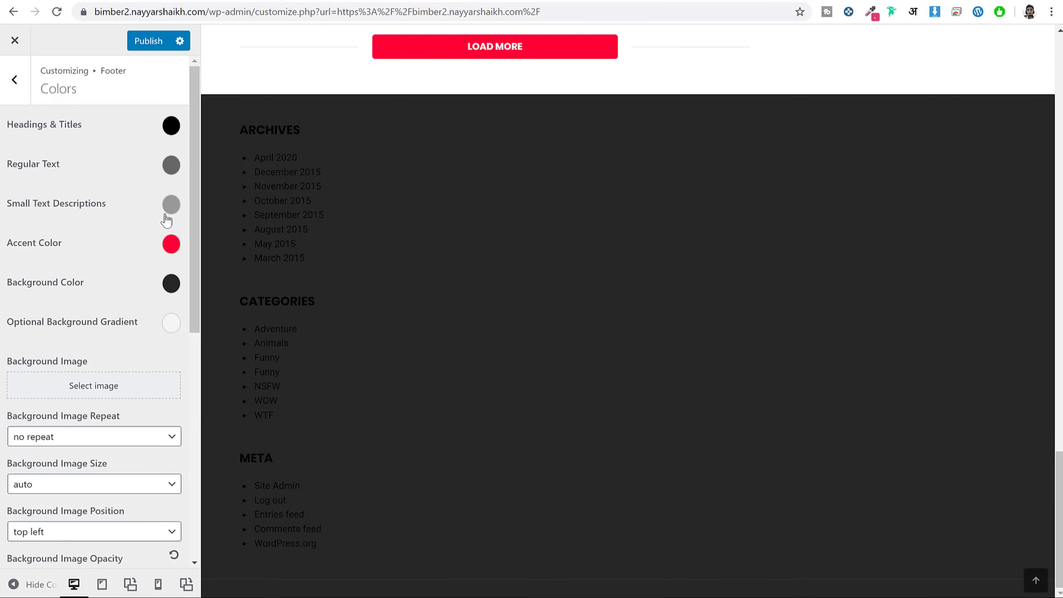
# Step: Set the footer's Small Text Descriptions colour to #666
pyautogui.click(170, 215)
pyautogui.doubleClick(40, 223)
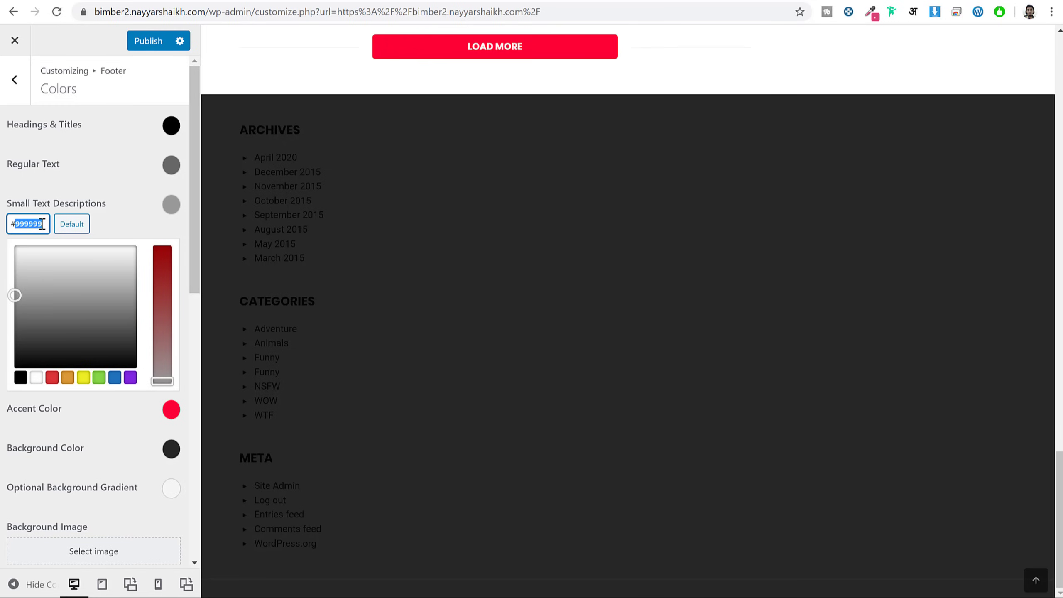
pyautogui.write('666666')
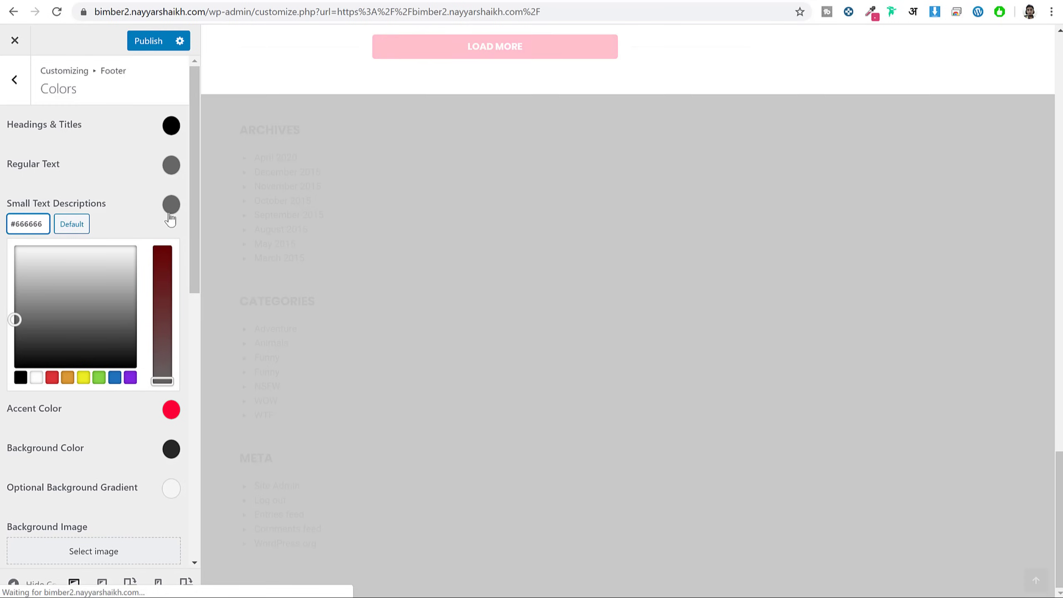
pyautogui.click(174, 204)
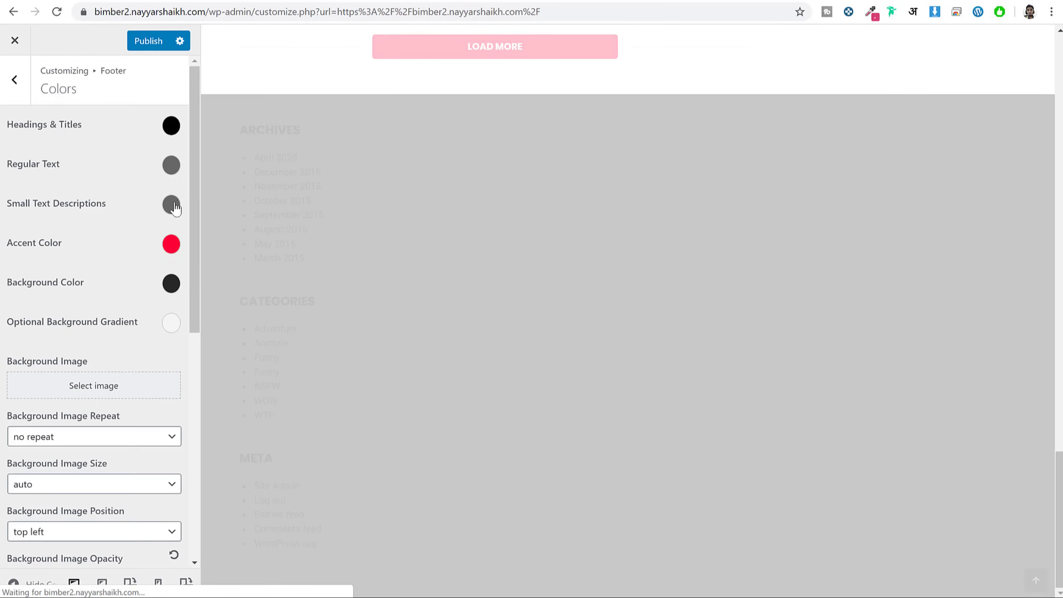
# Step: Set the footer's Regular Text colour to #999999
pyautogui.click(171, 165)
pyautogui.doubleClick(16, 181)
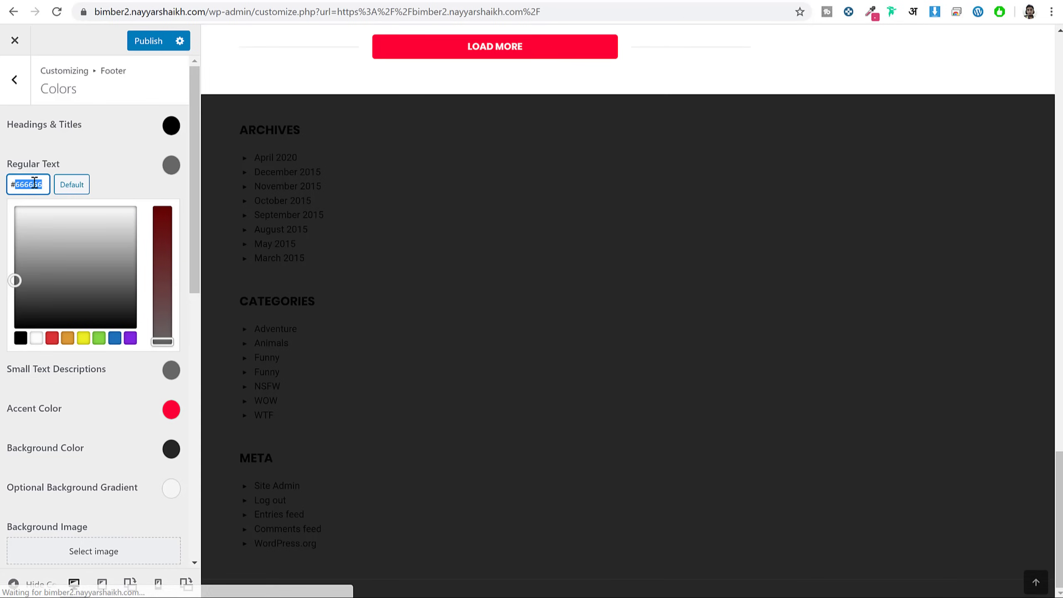
pyautogui.write('999999')
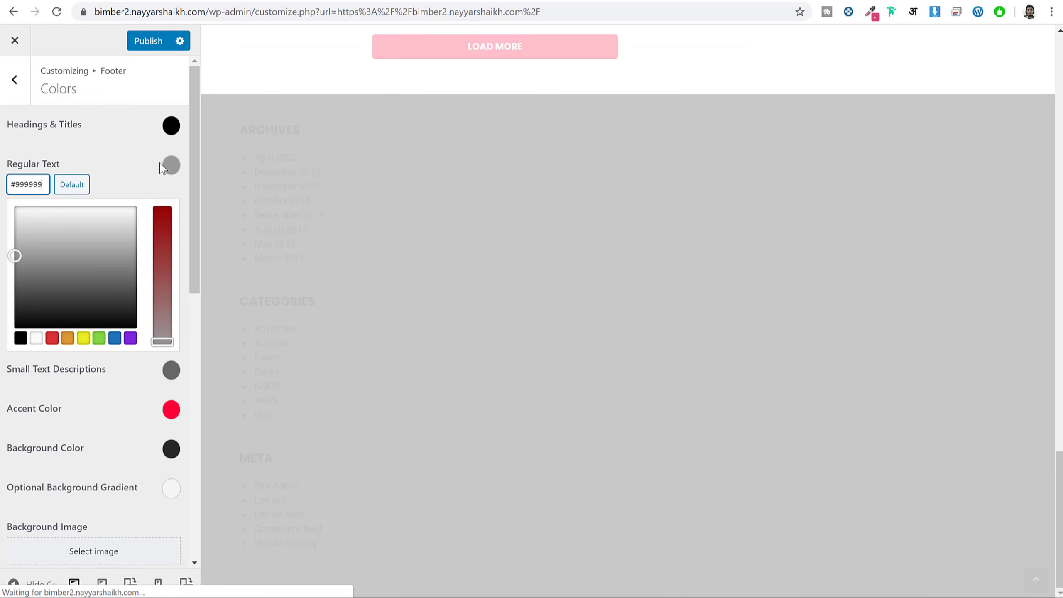
pyautogui.click(170, 165)
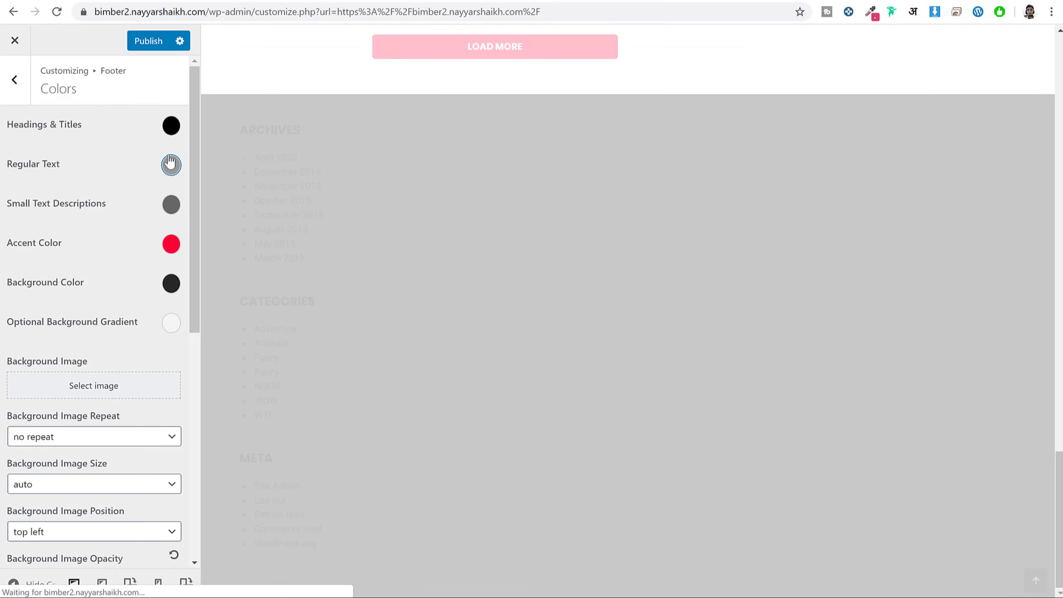
# Step: Make the footer Headings & Titles colour white
pyautogui.click(178, 125)
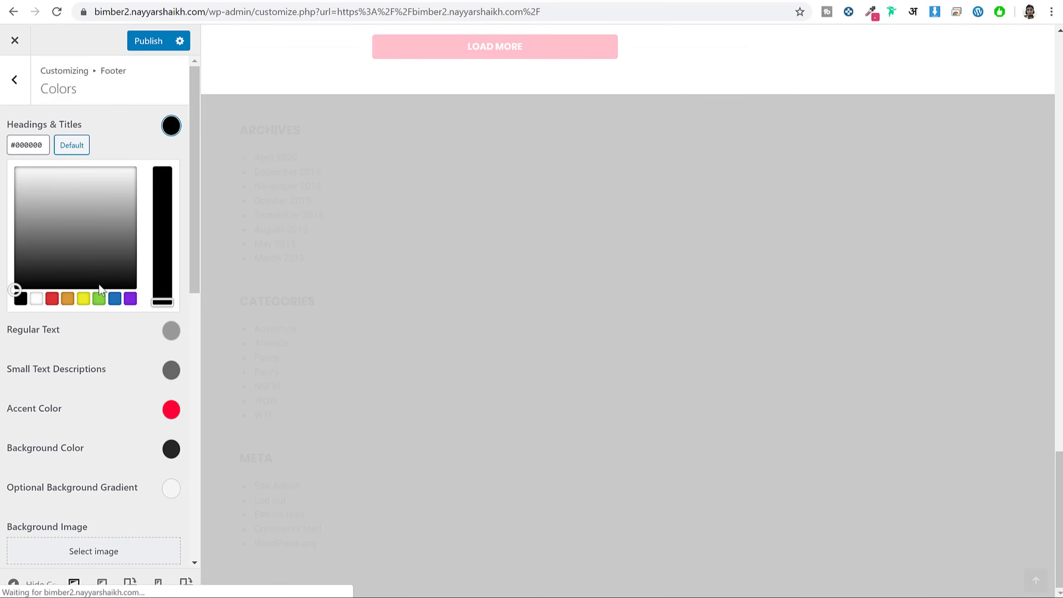
pyautogui.click(36, 298)
pyautogui.click(178, 130)
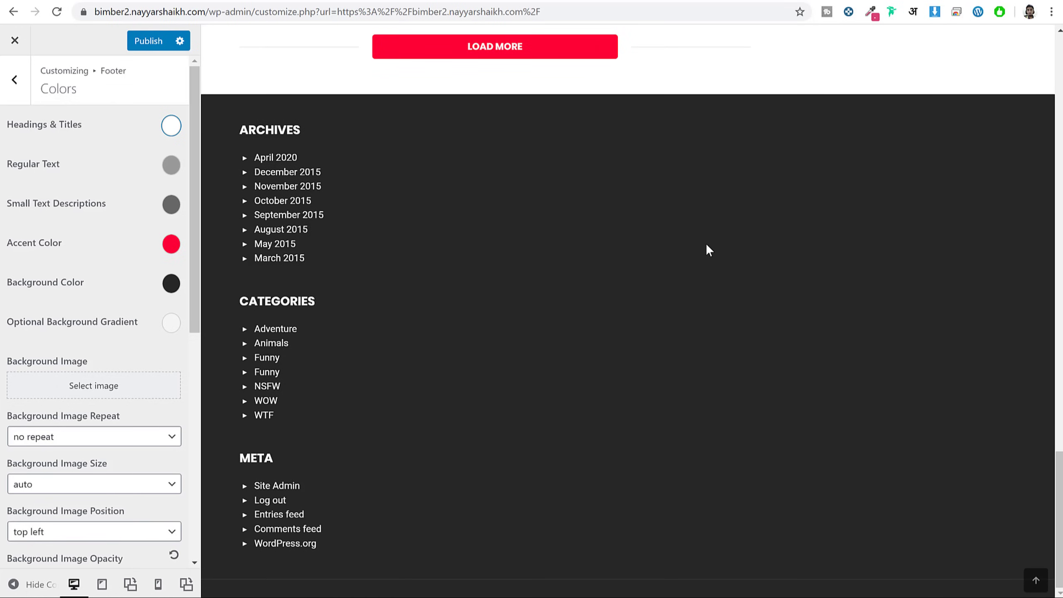
pyautogui.scroll(3, 752, 209)
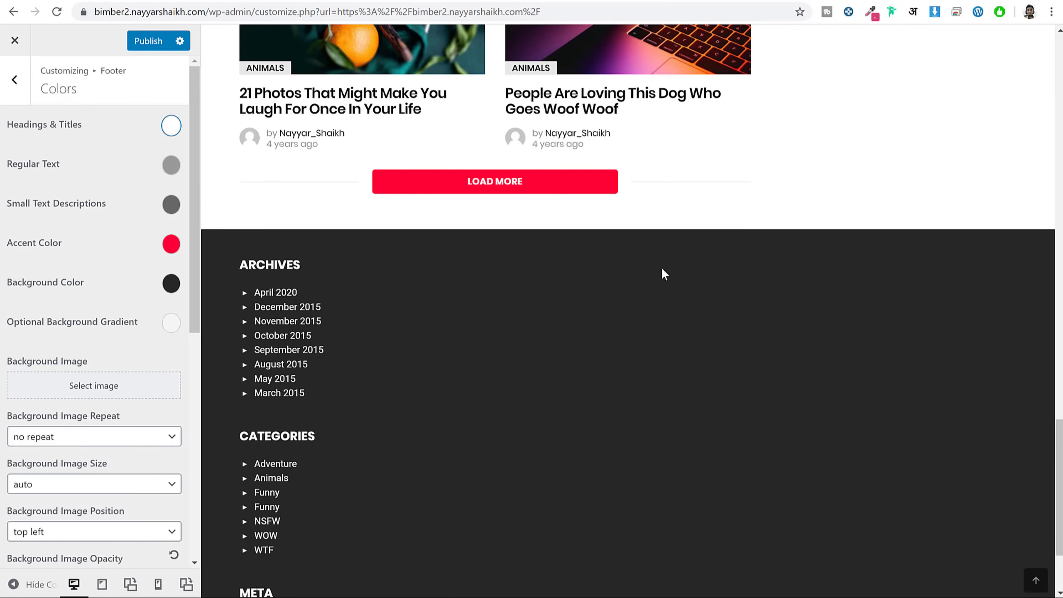
# Step: In Footer > Modules, show the newsletter and set its colour scheme to Dark
pyautogui.click(15, 80)
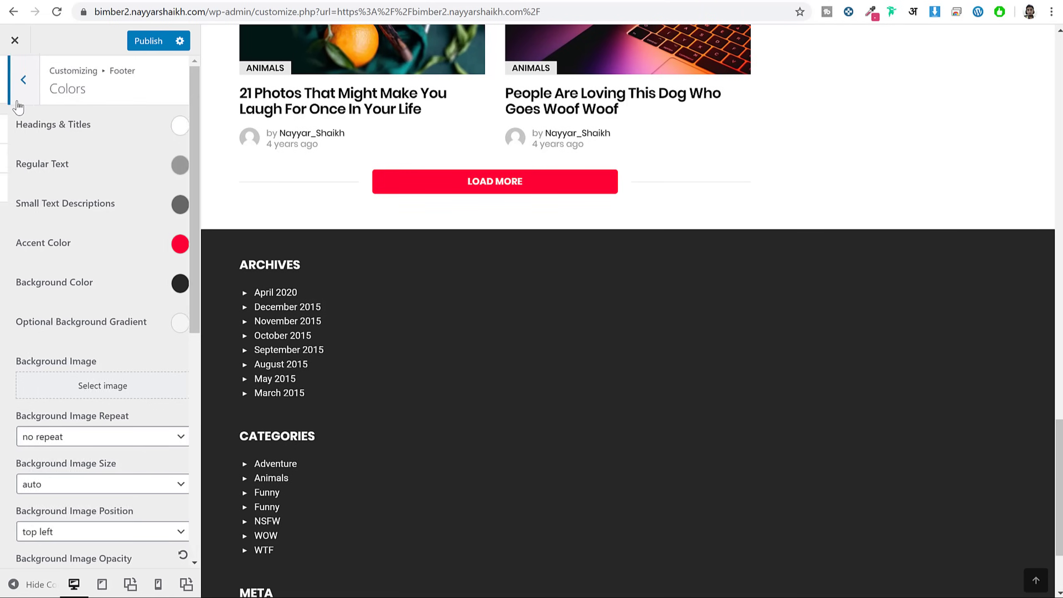
pyautogui.click(71, 188)
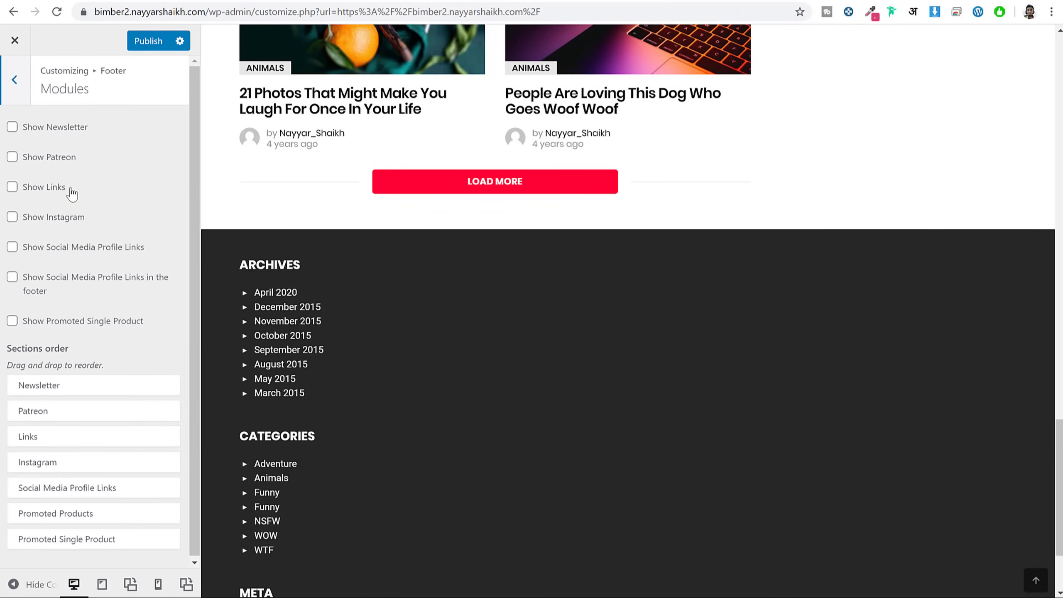
pyautogui.click(63, 135)
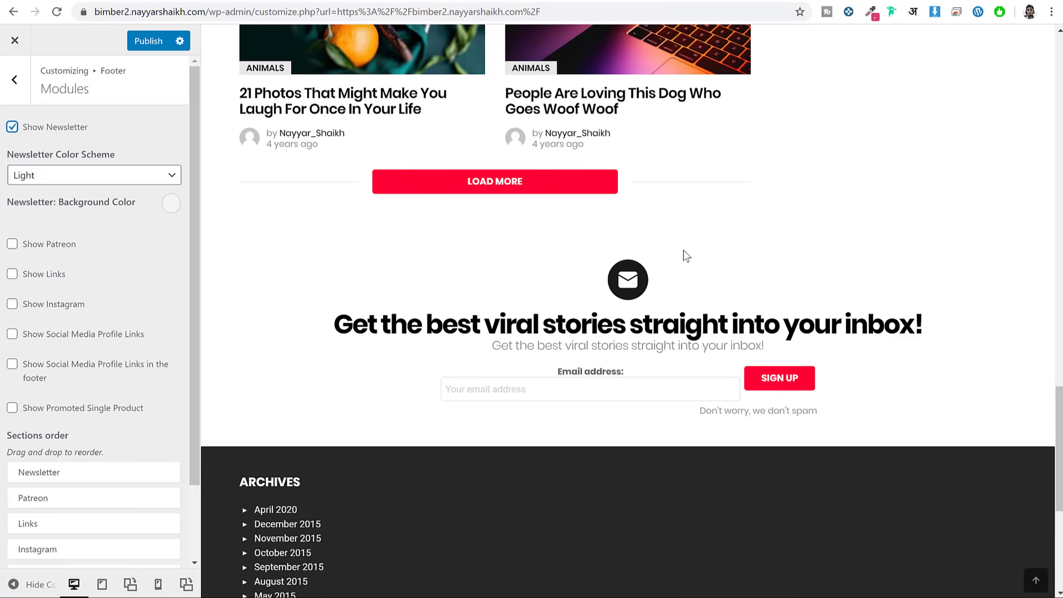
pyautogui.click(172, 204)
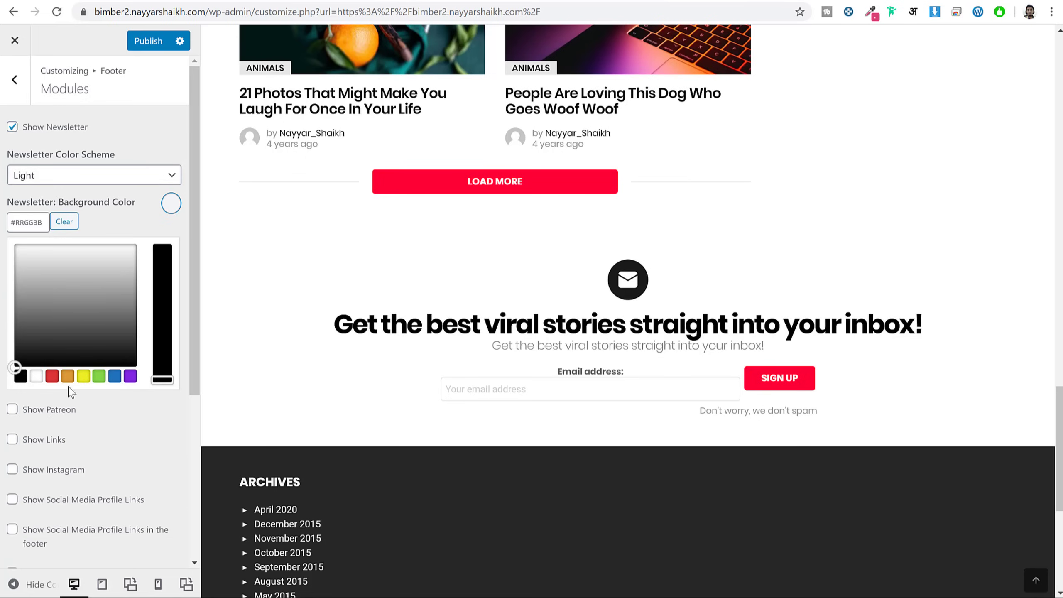
pyautogui.click(60, 176)
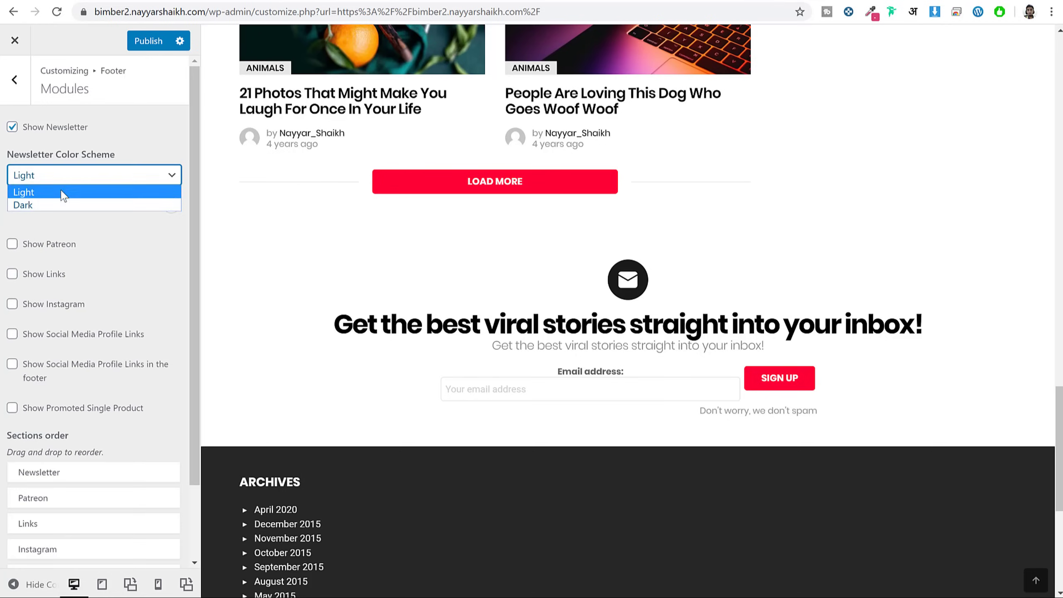
pyautogui.click(62, 204)
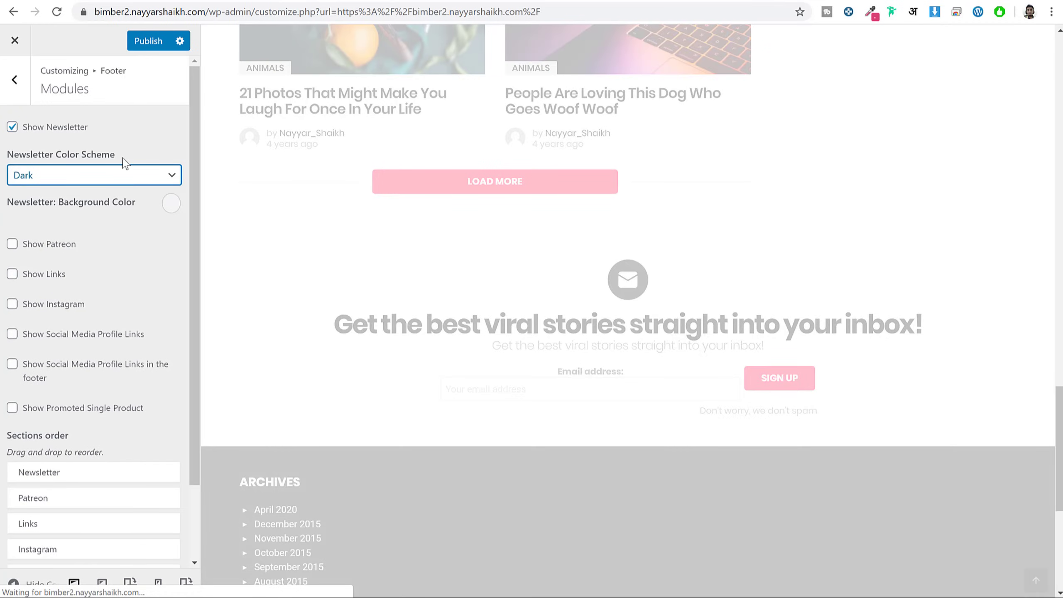
# Step: Give the newsletter a #2e2e2e background colour
pyautogui.moveTo(405, 317); pyautogui.dragTo(913, 372)
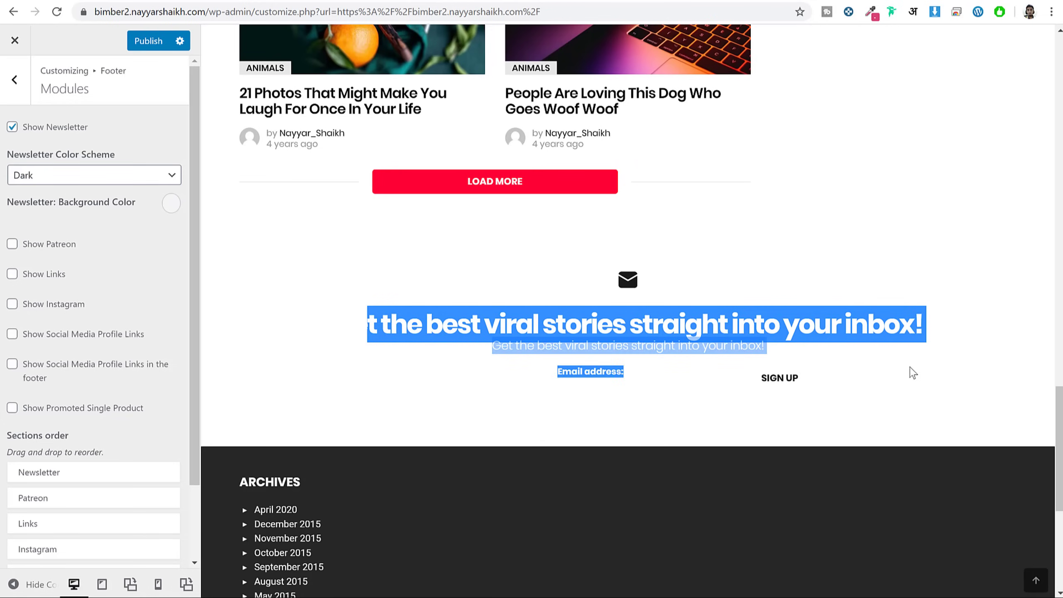
pyautogui.click(947, 348)
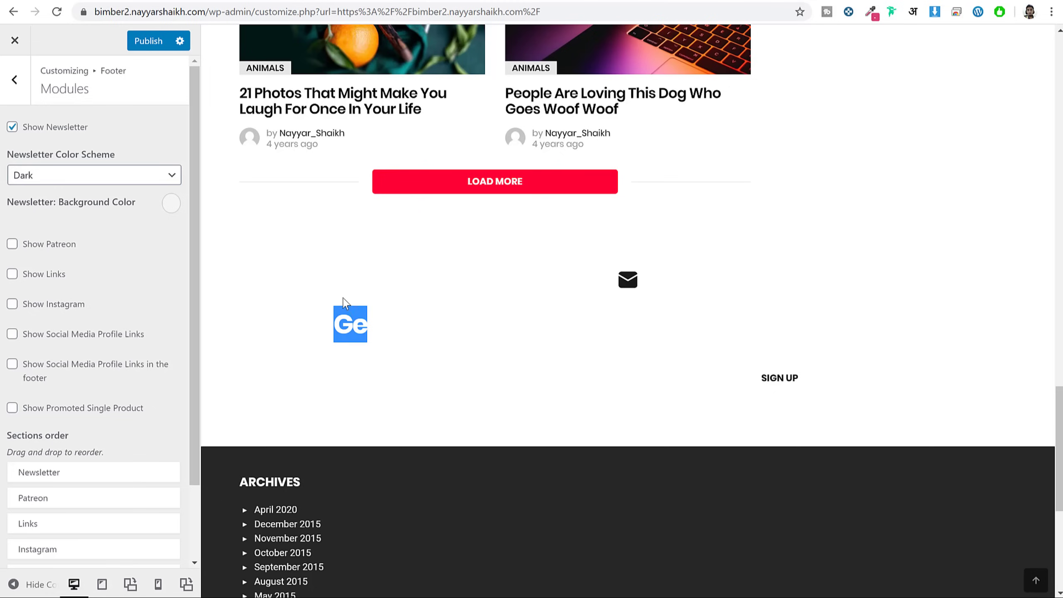
pyautogui.click(171, 203)
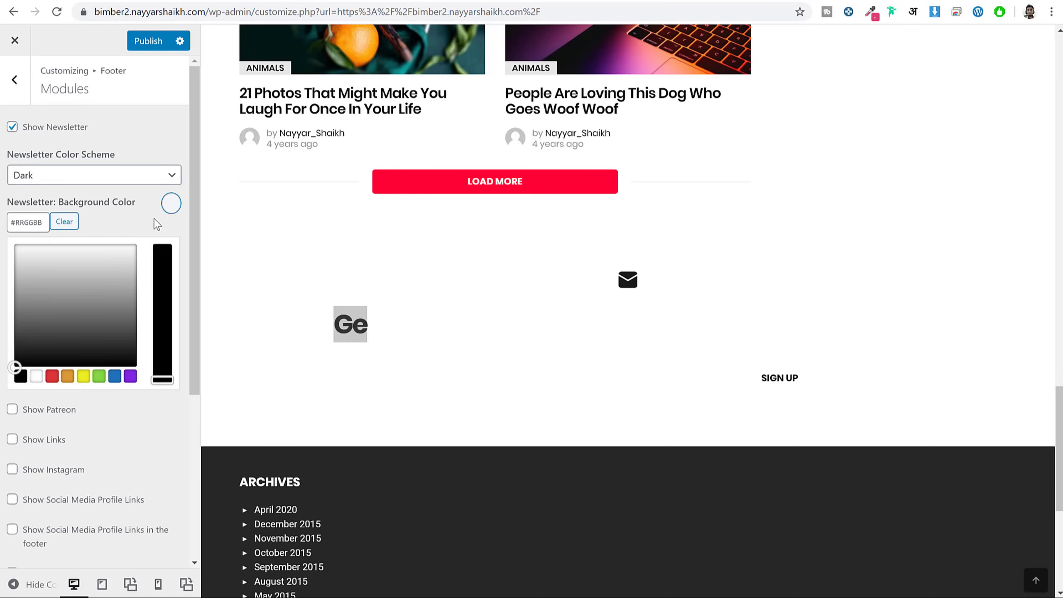
pyautogui.click(28, 223)
pyautogui.write('#2e2e2e')
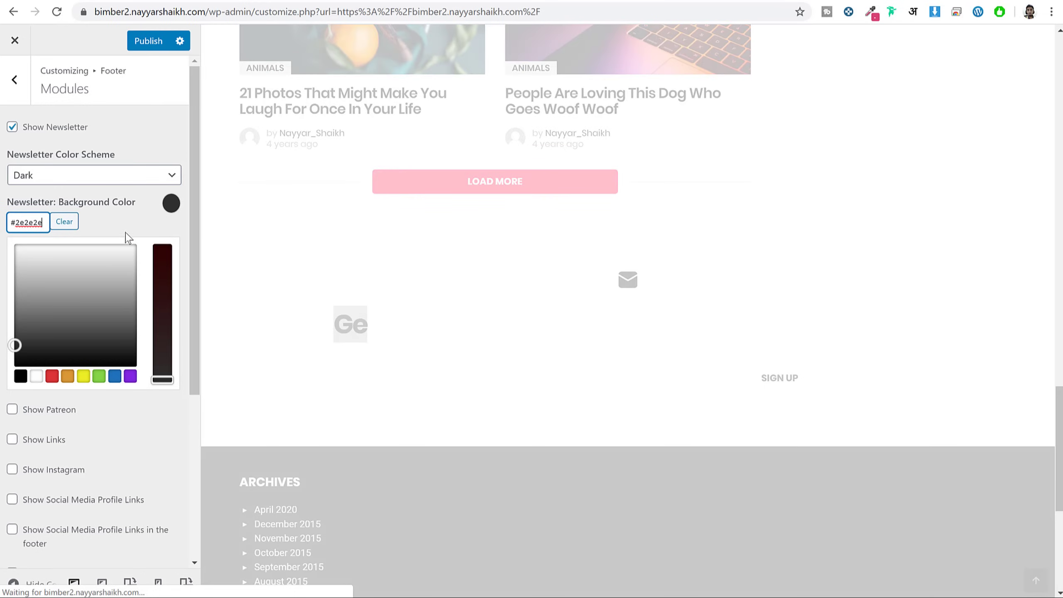
pyautogui.scroll(-3, 836, 275)
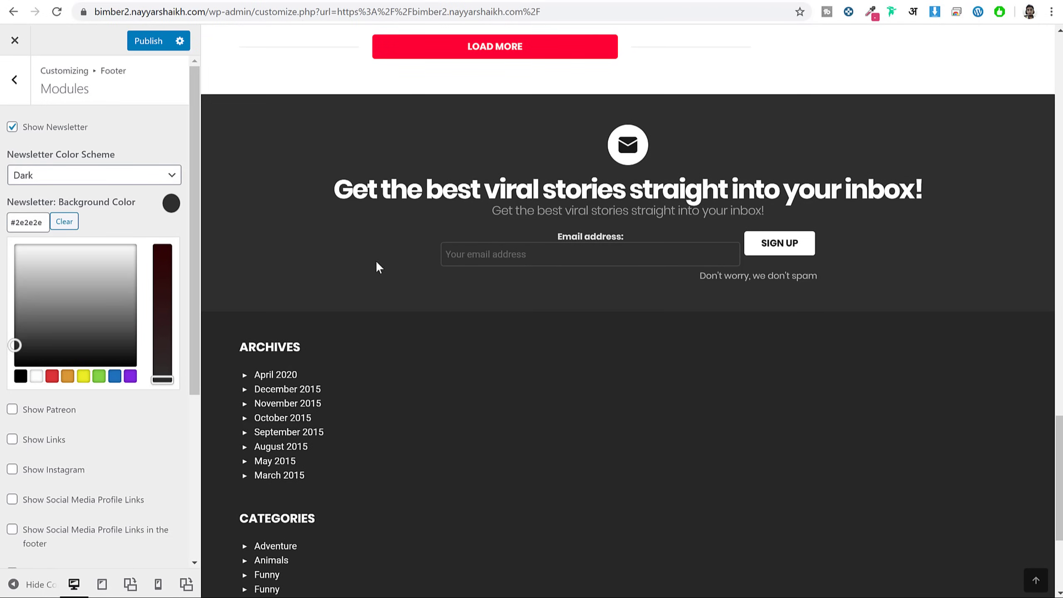
pyautogui.click(171, 204)
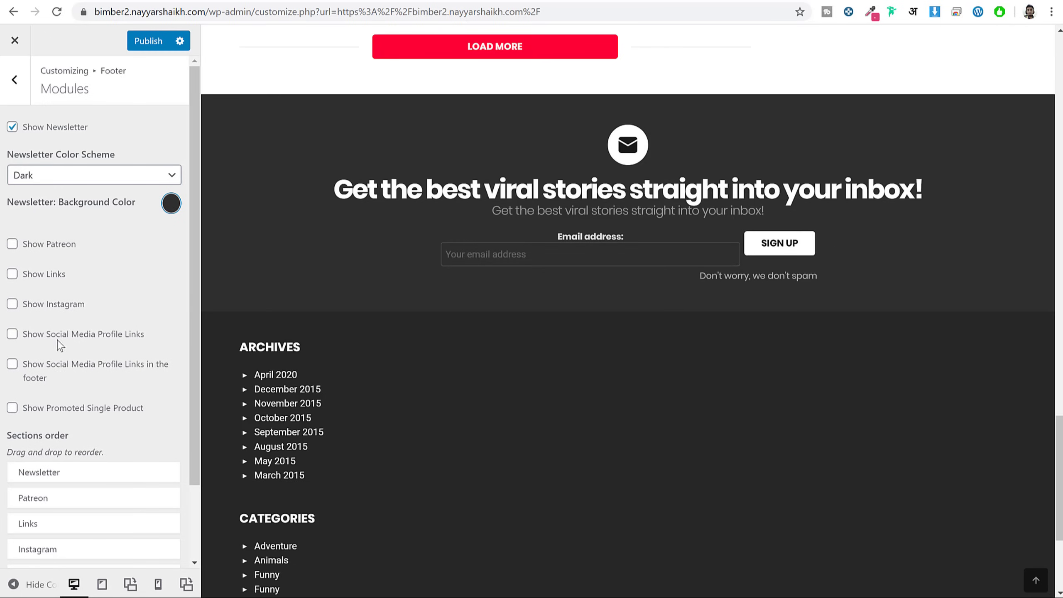
# Step: Show the social media profile links bar in the footer with a #363636 background
pyautogui.click(84, 340)
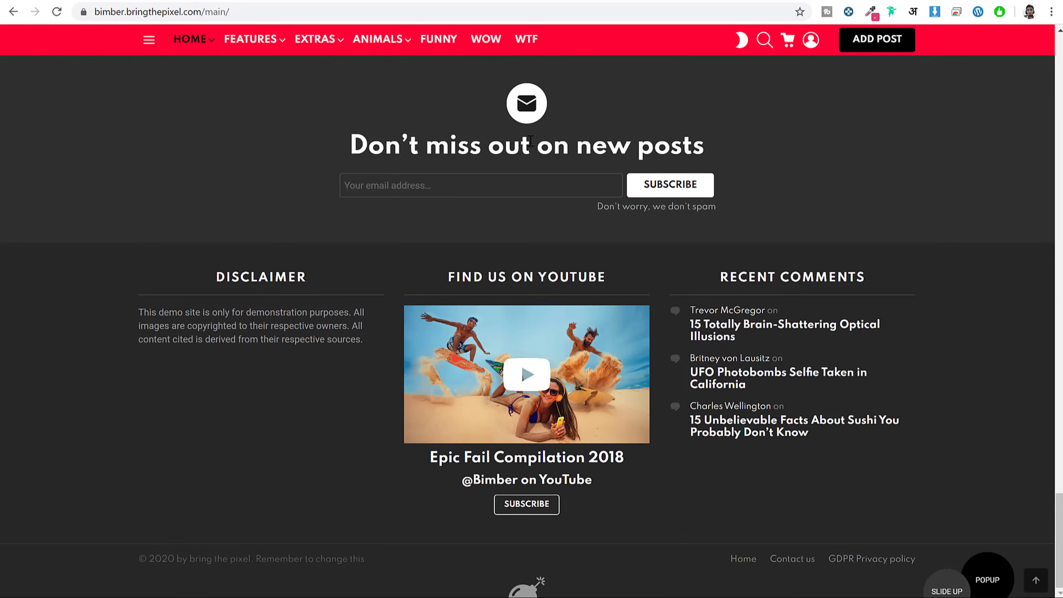
pyautogui.scroll(2, 441, 201)
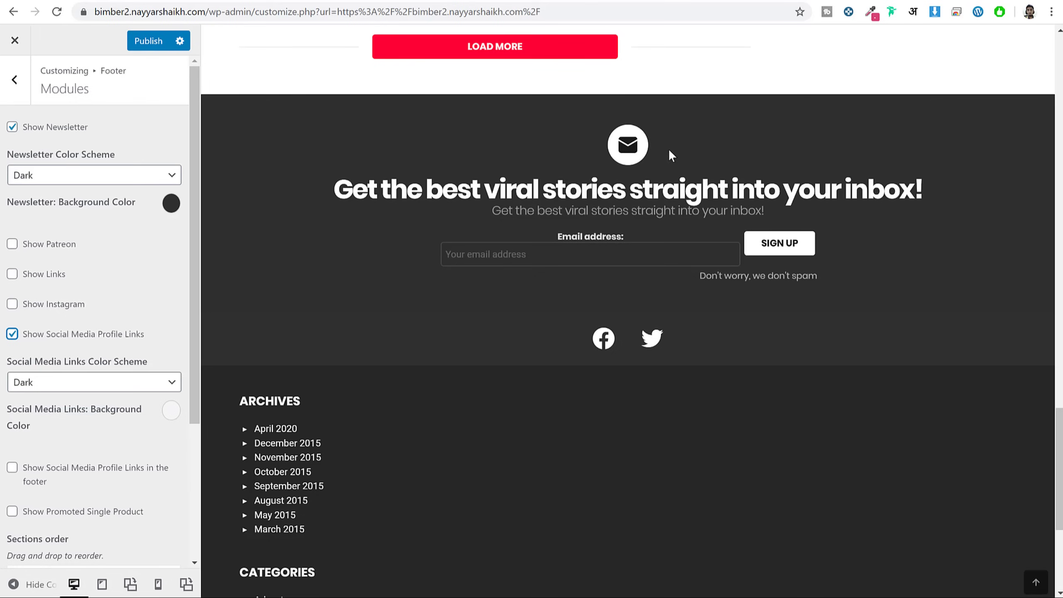
pyautogui.scroll(-2, 135, 339)
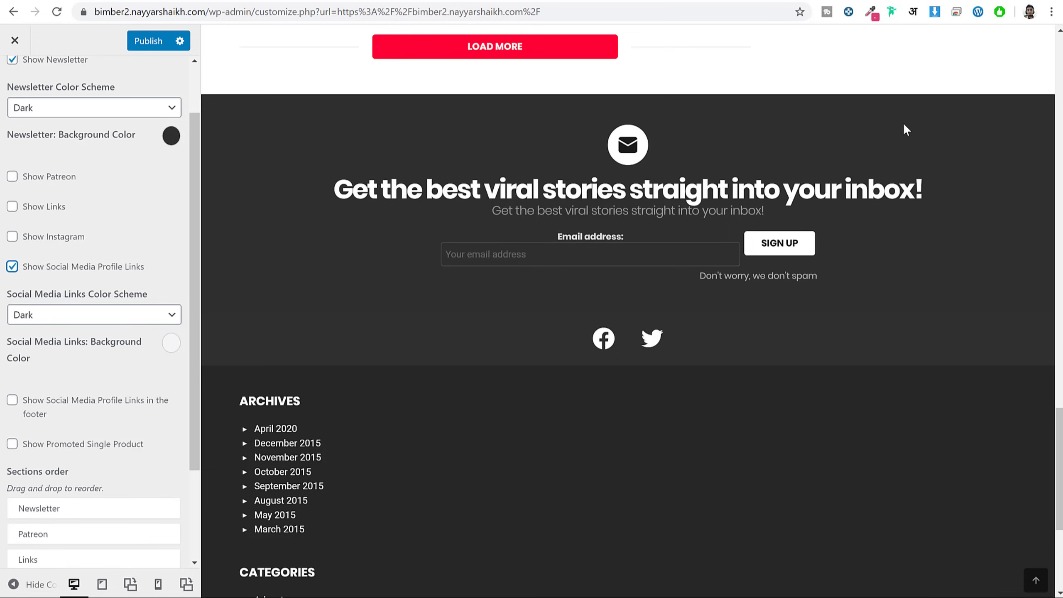
pyautogui.click(171, 346)
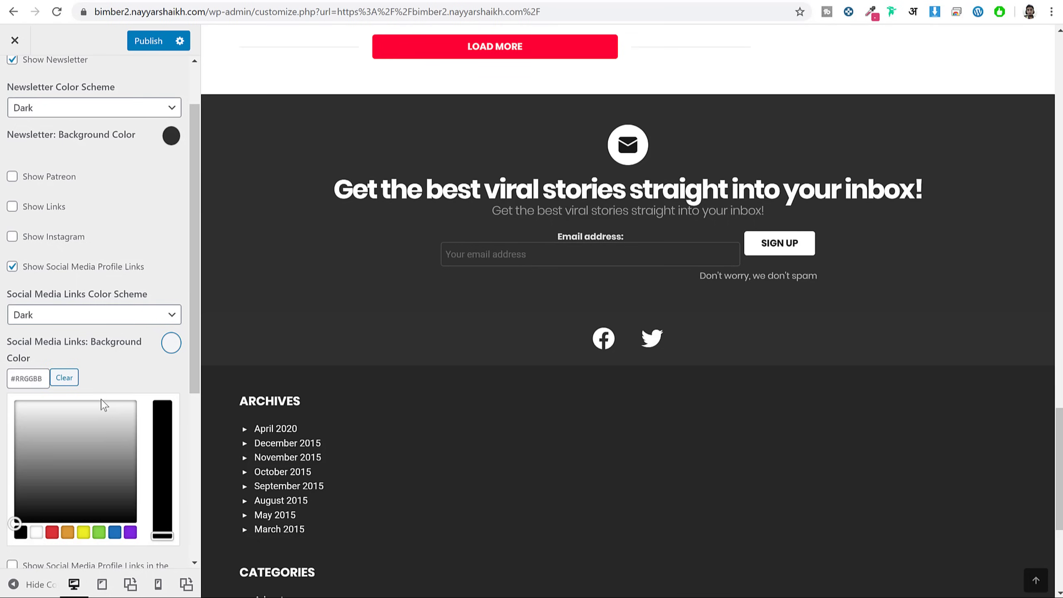
pyautogui.click(41, 382)
pyautogui.write('#363636')
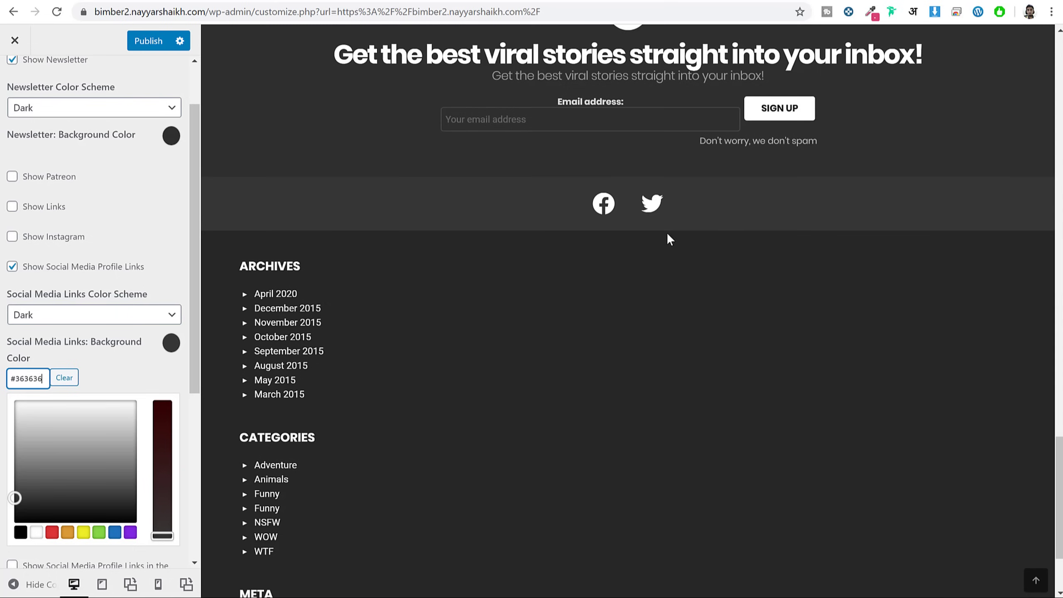
pyautogui.scroll(2, 653, 302)
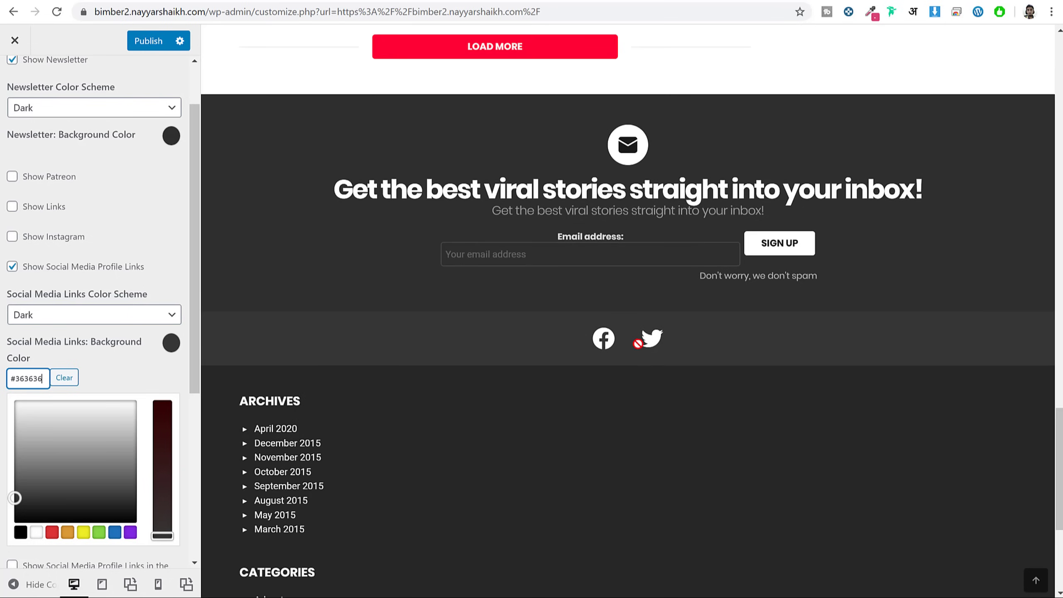
pyautogui.click(171, 343)
pyautogui.scroll(-3, 75, 437)
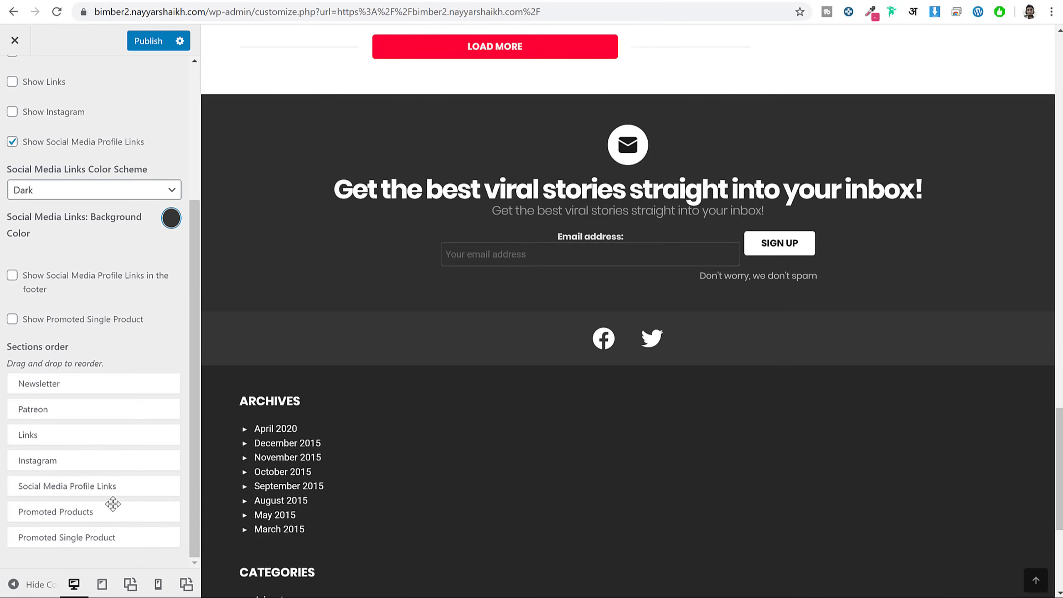
# Step: Move Social Media Profile Links to the top of the footer sections order
pyautogui.moveTo(126, 484); pyautogui.dragTo(127, 419)
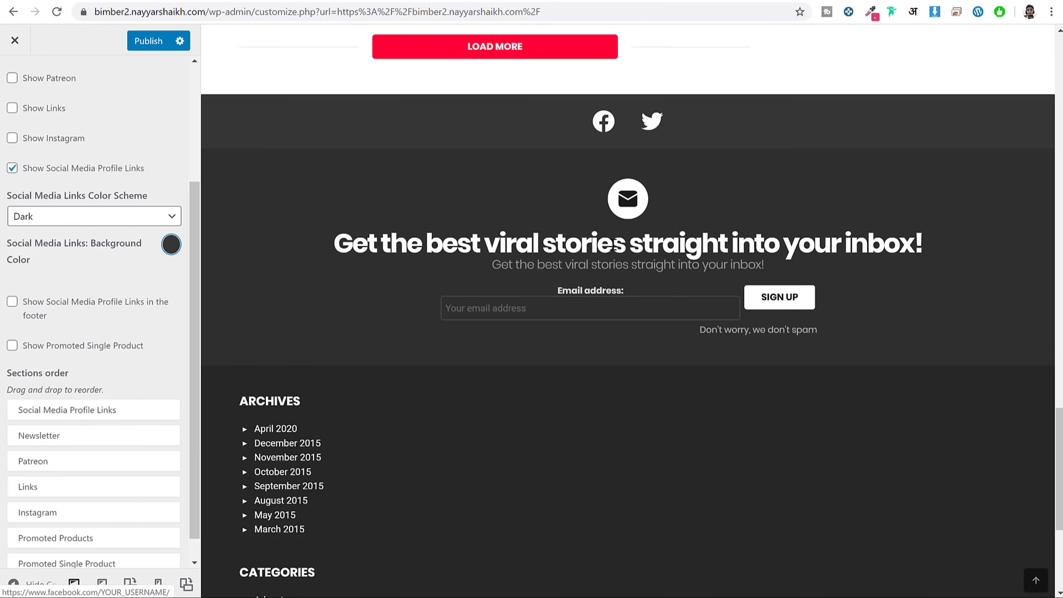
pyautogui.moveTo(471, 243); pyautogui.dragTo(626, 245)
pyautogui.scroll(-5, 379, 214)
pyautogui.scroll(-2, 514, 276)
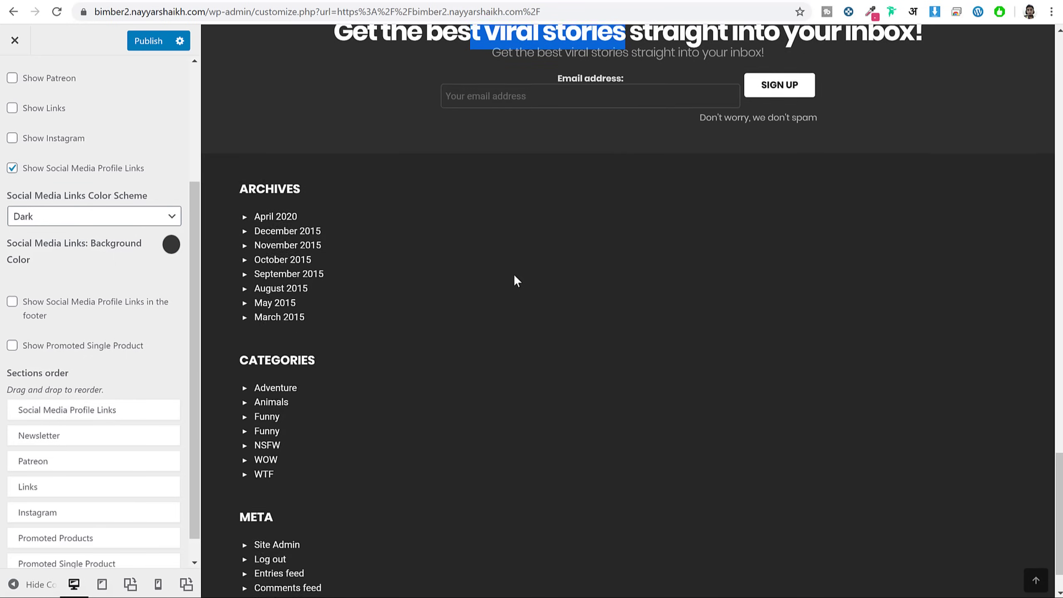
# Step: Publish the footer changes and return to the Footer panel
pyautogui.click(148, 47)
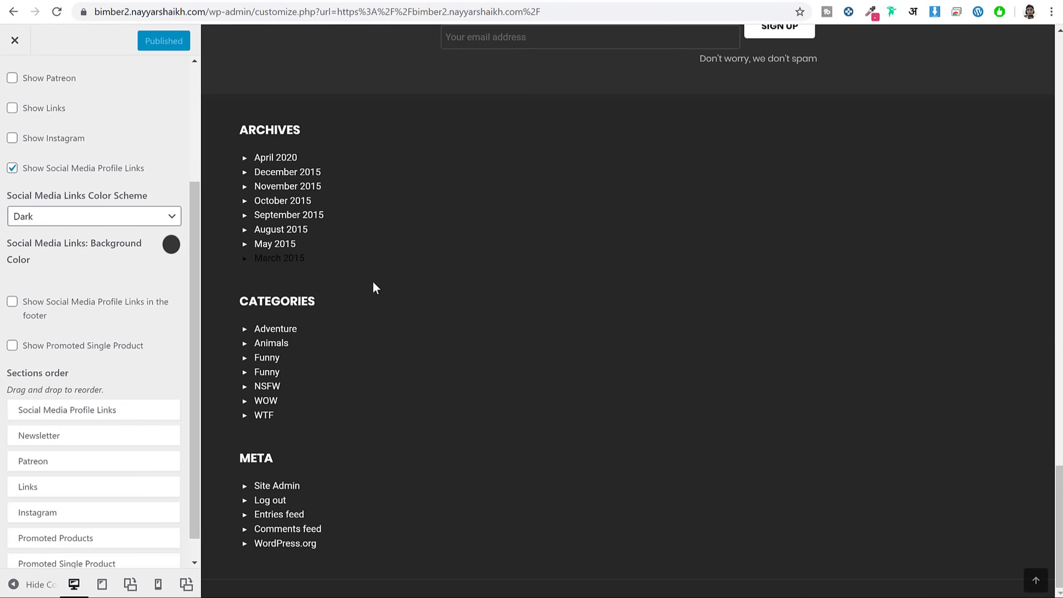
pyautogui.scroll(3, 25, 109)
pyautogui.click(4, 86)
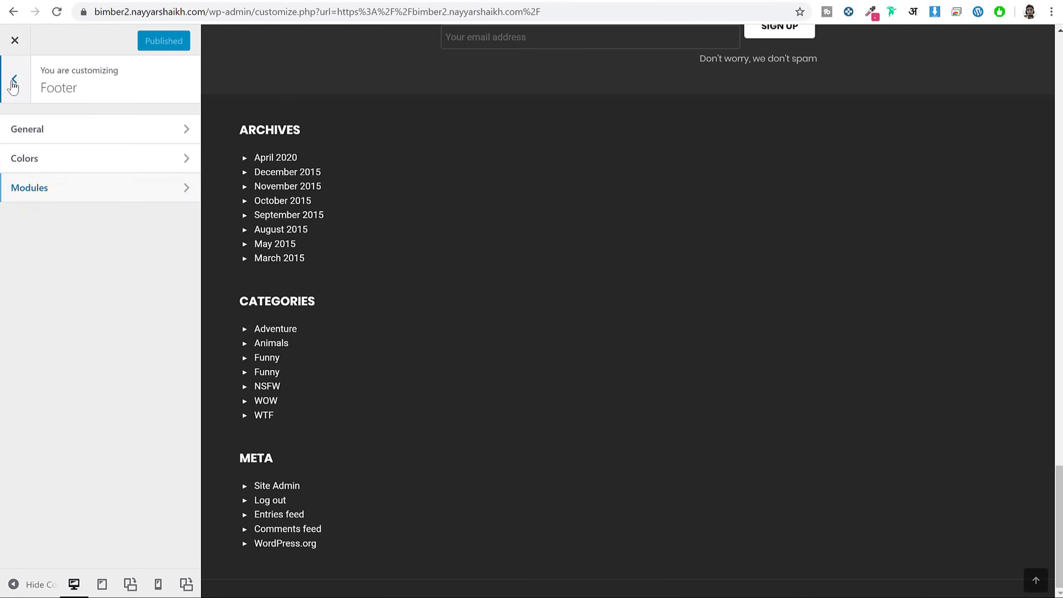
# Step: Remove the Archives, Categories and Meta widgets from Footer 1, then select the demo's disclaimer paragraph
pyautogui.click(13, 84)
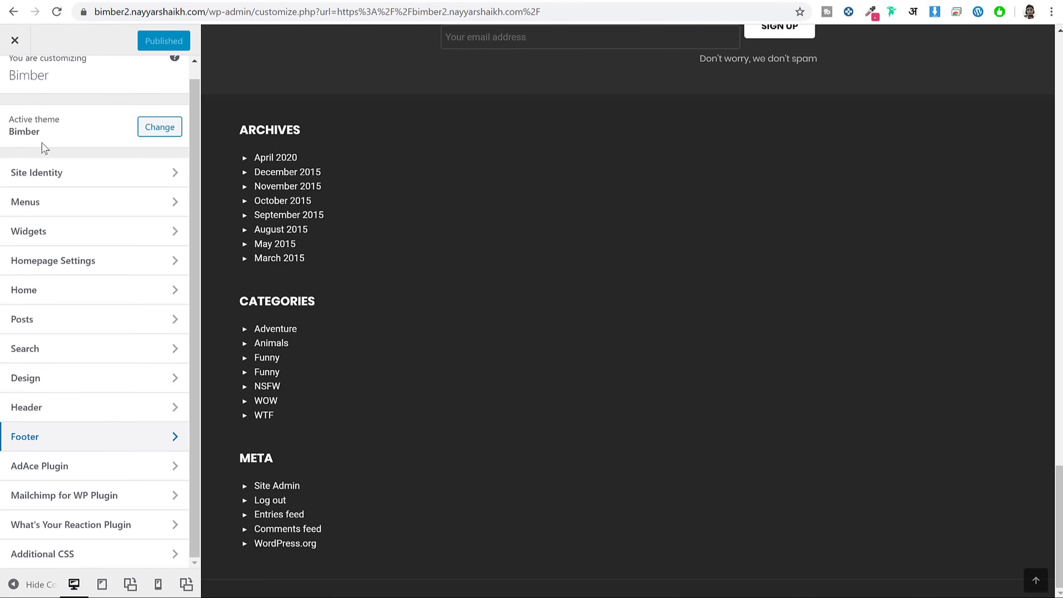
pyautogui.click(88, 236)
pyautogui.click(99, 251)
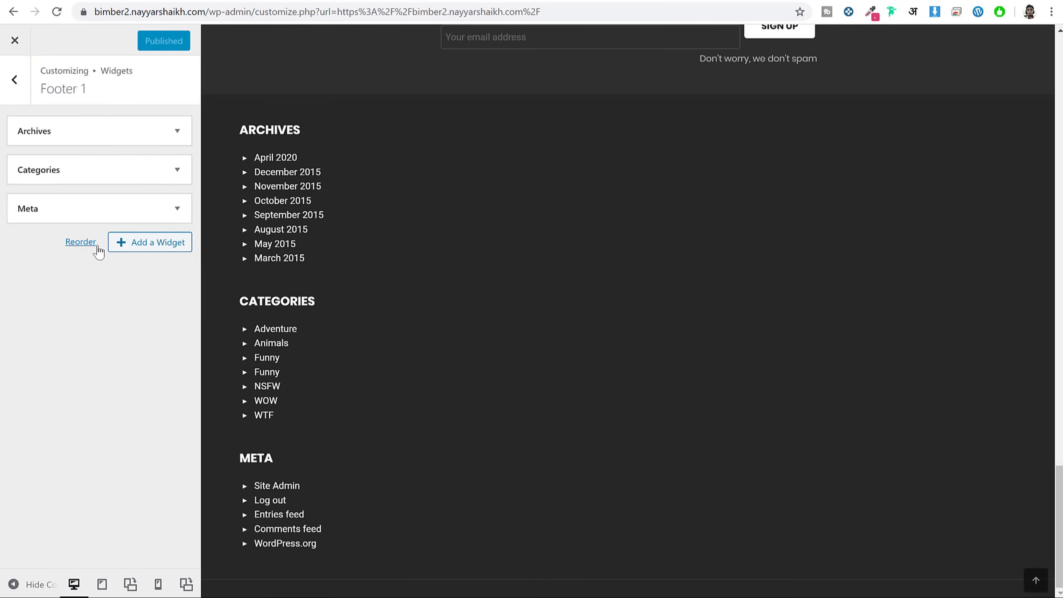
pyautogui.click(178, 132)
pyautogui.click(30, 243)
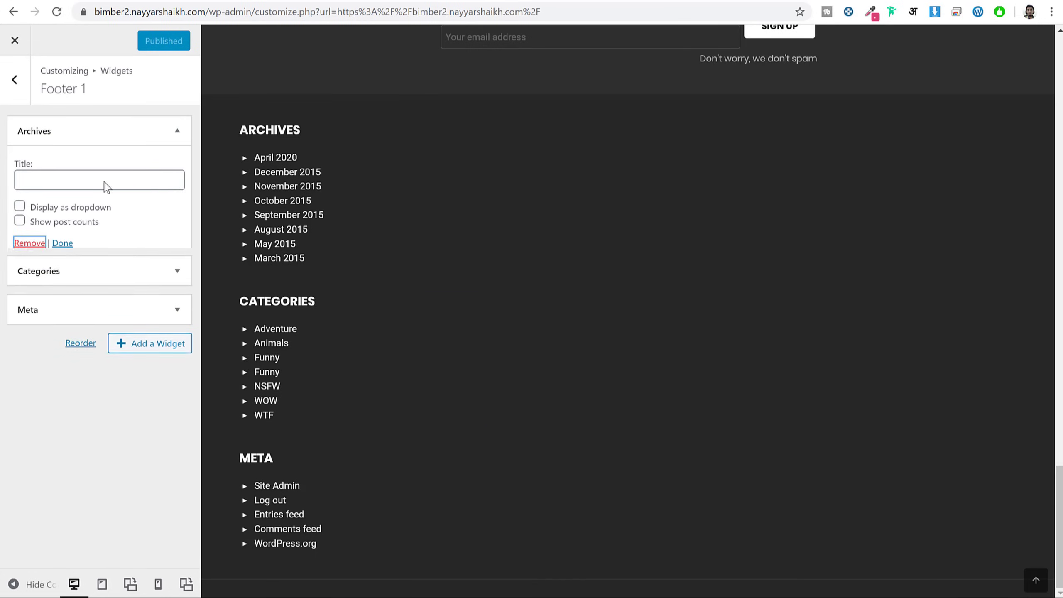
pyautogui.click(177, 131)
pyautogui.click(28, 258)
pyautogui.click(178, 131)
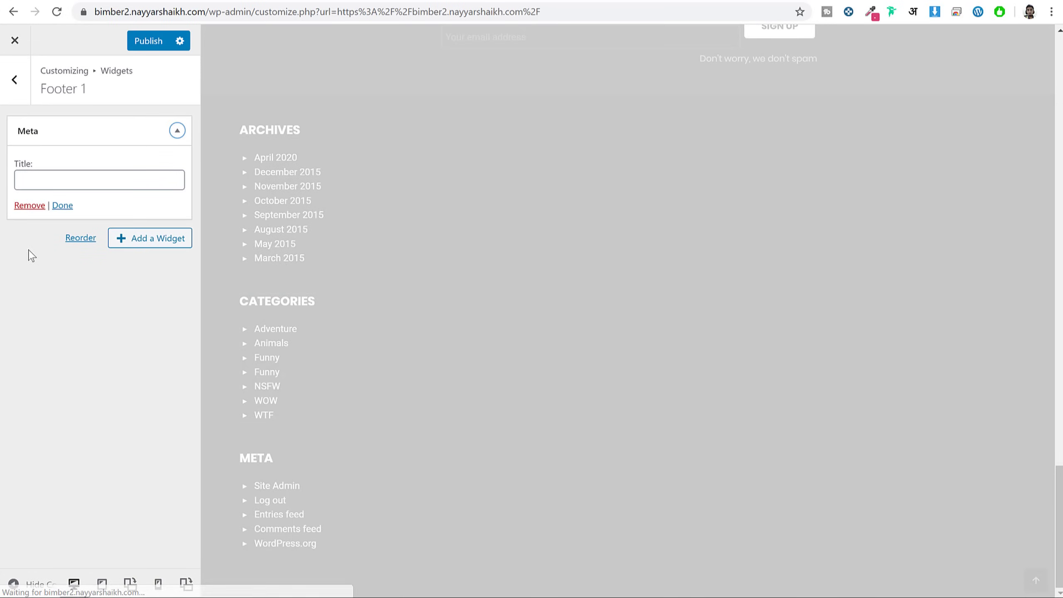
pyautogui.click(29, 207)
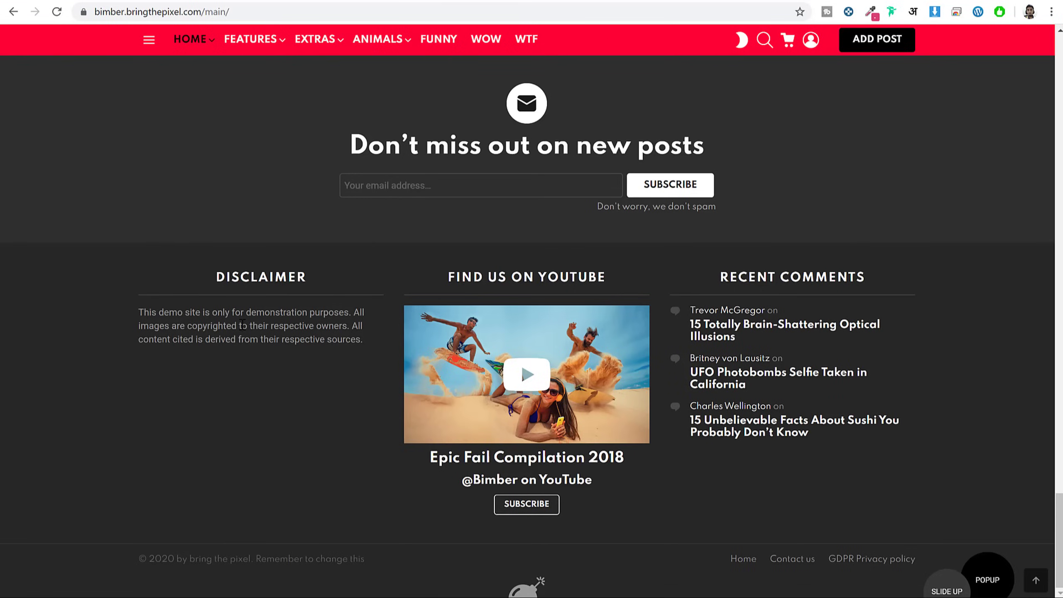
pyautogui.tripleClick(242, 325)
pyautogui.hotkey('ctrl', 'c')
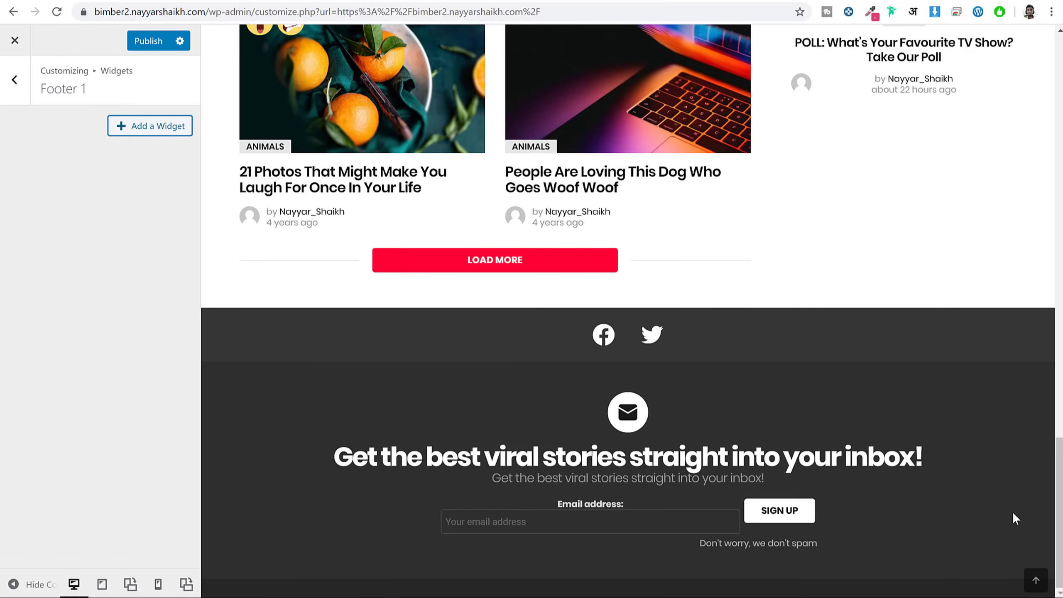
# Step: Add a Text widget to Footer 1 with the disclaimer paragraph and title DISCLAIMER
pyautogui.click(161, 131)
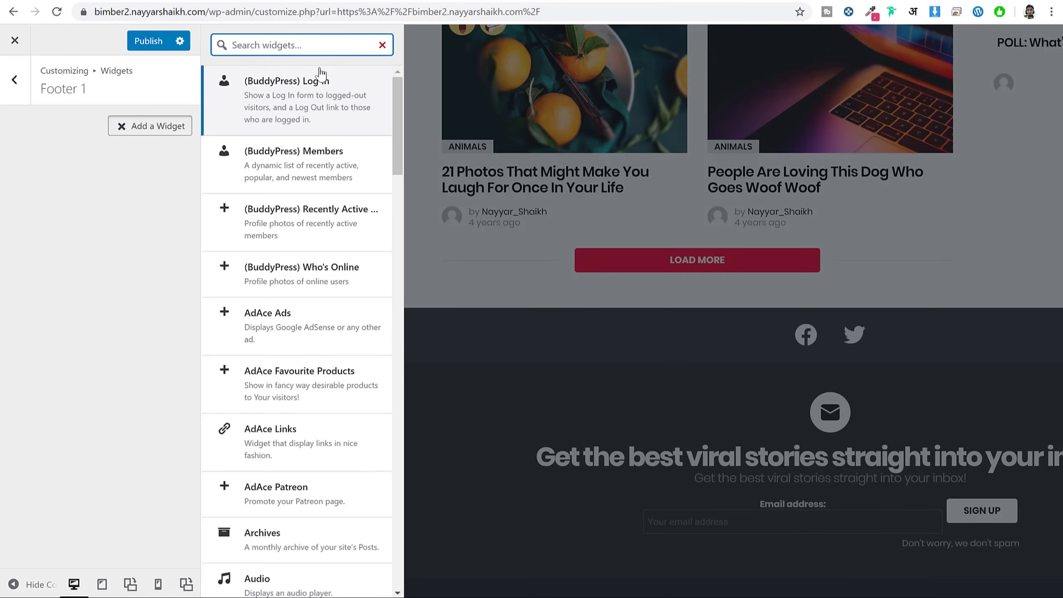
pyautogui.write('tex')
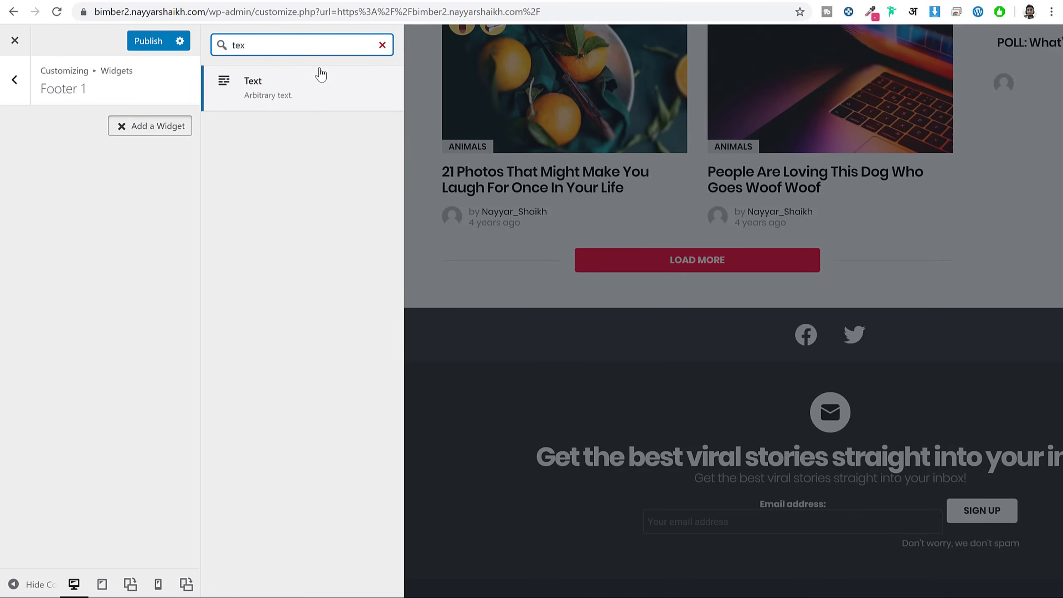
pyautogui.click(298, 90)
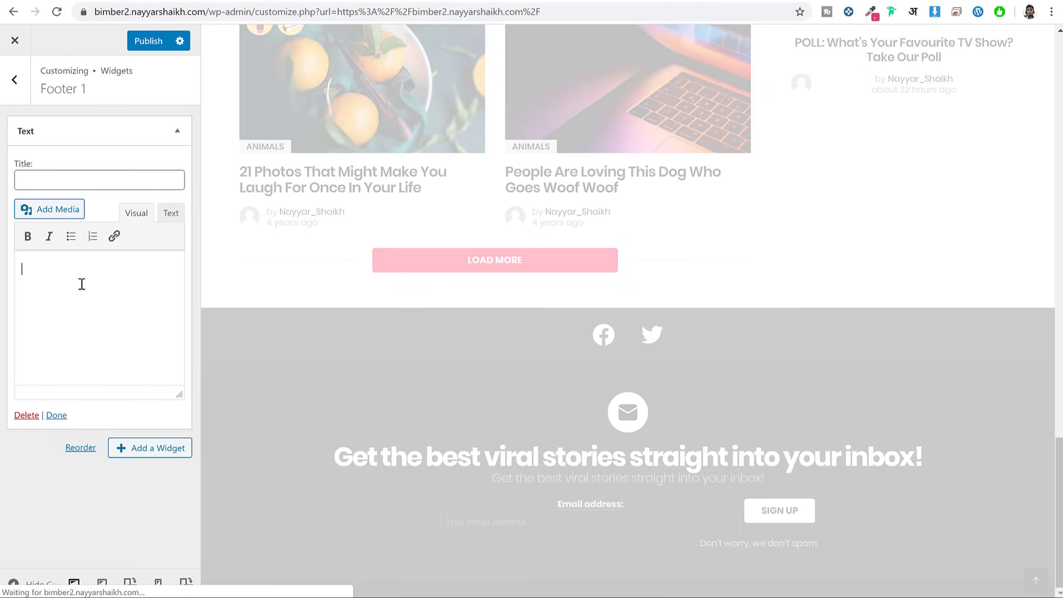
pyautogui.hotkey('ctrl', 'v')
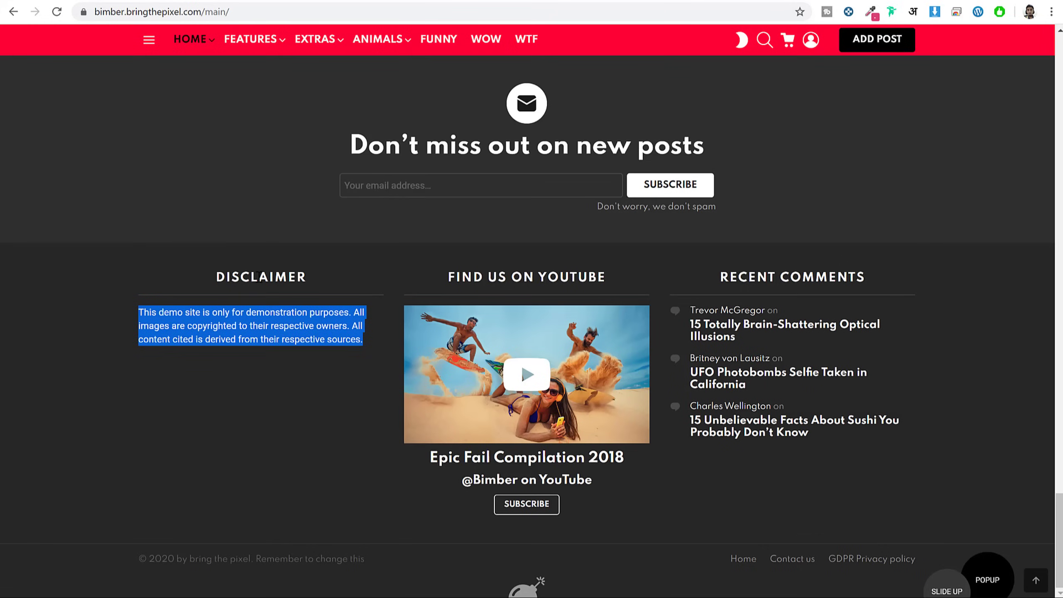
pyautogui.doubleClick(261, 277)
pyautogui.hotkey('ctrl', 'c')
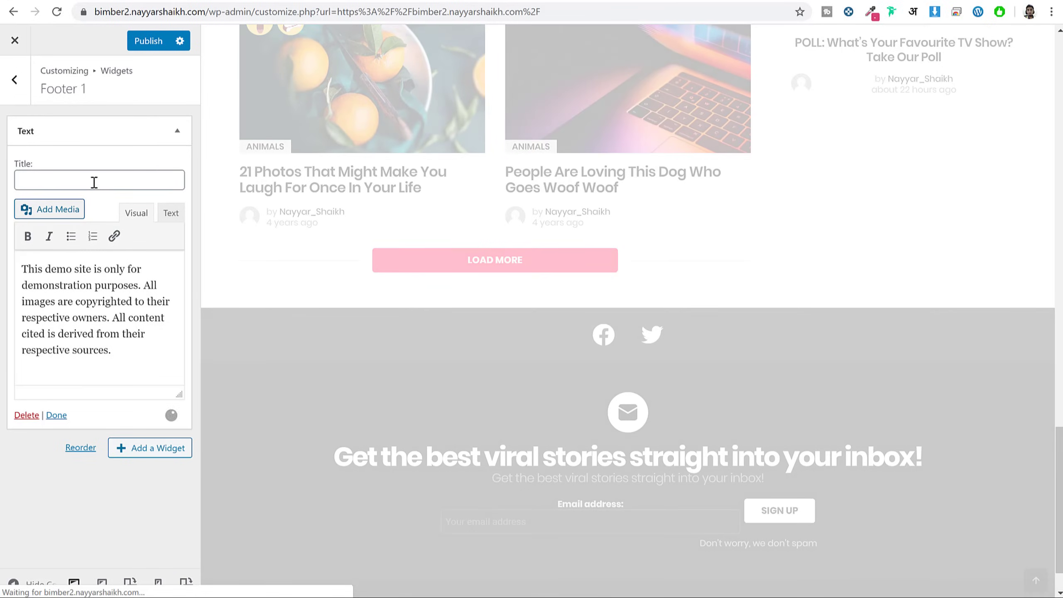
pyautogui.click(93, 180)
pyautogui.hotkey('ctrl', 'v')
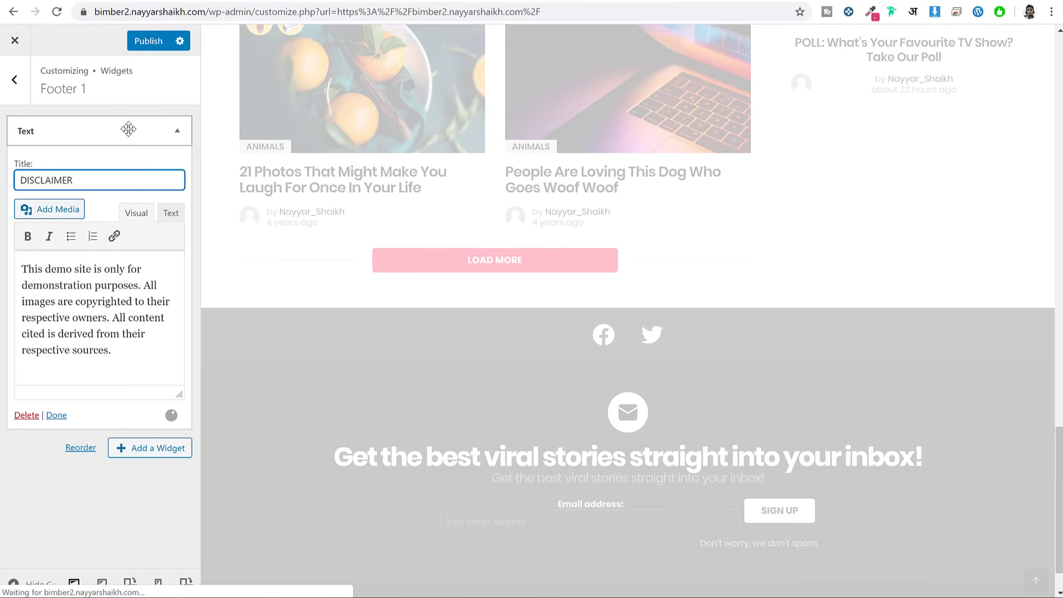
# Step: Publish the DISCLAIMER widget and return to the widget areas list
pyautogui.click(149, 42)
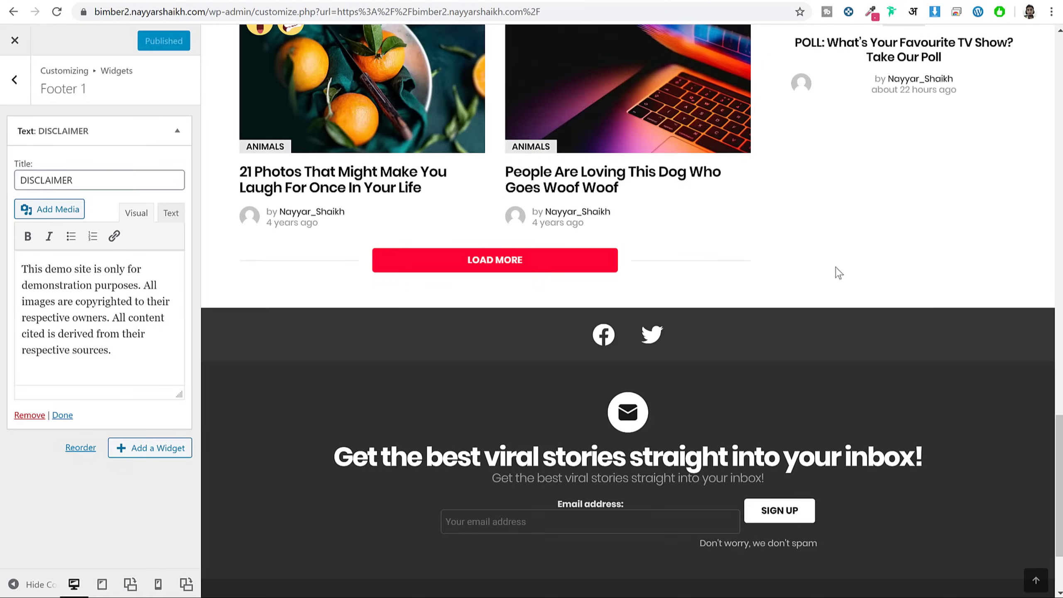
pyautogui.scroll(-3, 887, 299)
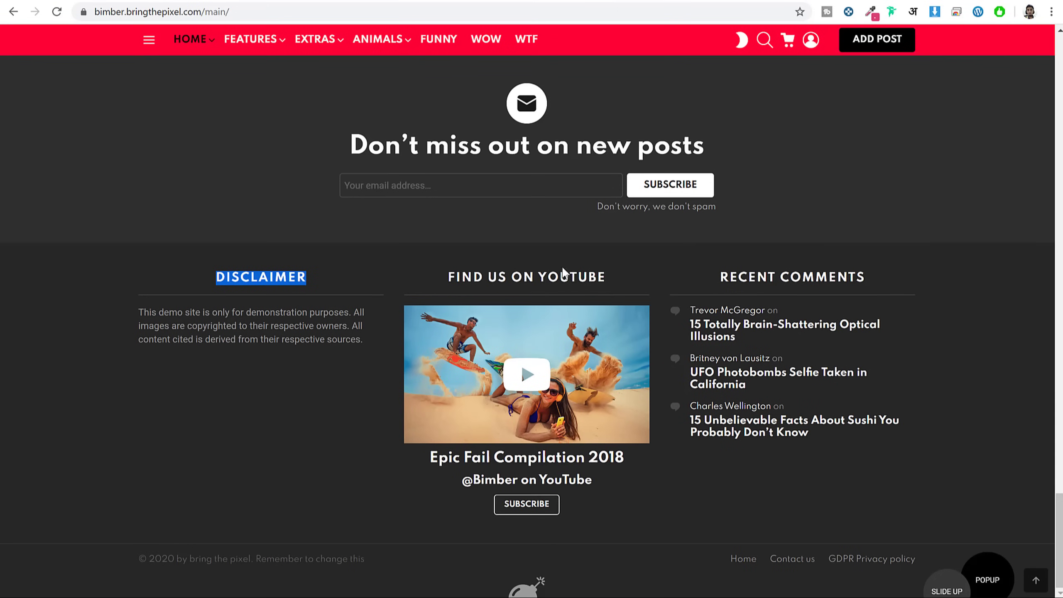
pyautogui.tripleClick(534, 277)
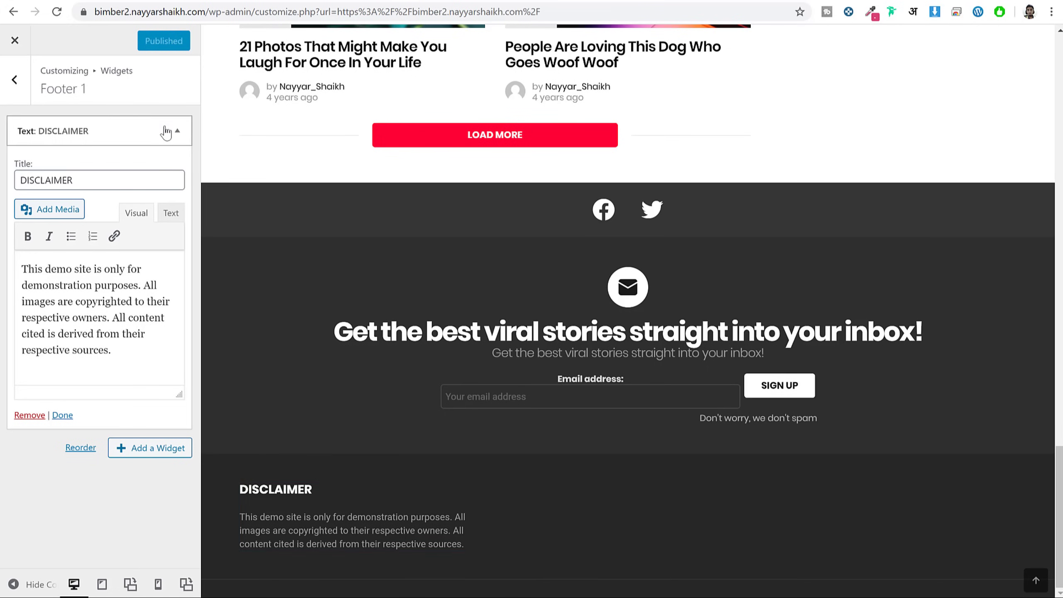
pyautogui.click(168, 132)
pyautogui.click(14, 80)
# Step: Add a G1 Socials YouTube widget titled 'Find me on YouTube' to Footer 2 with the channel name
pyautogui.click(85, 278)
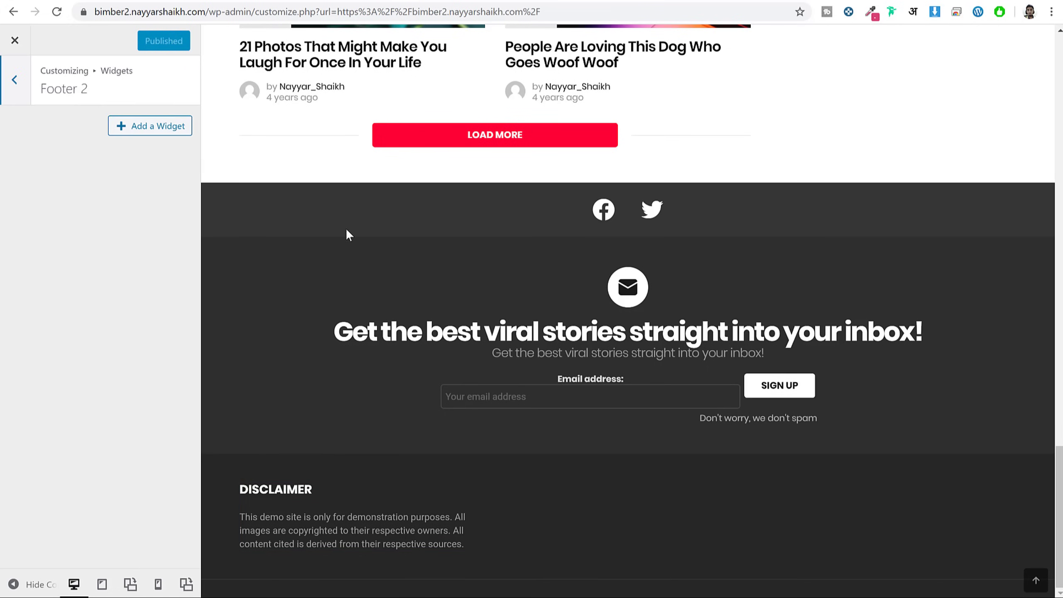
pyautogui.click(170, 131)
pyautogui.write('g1')
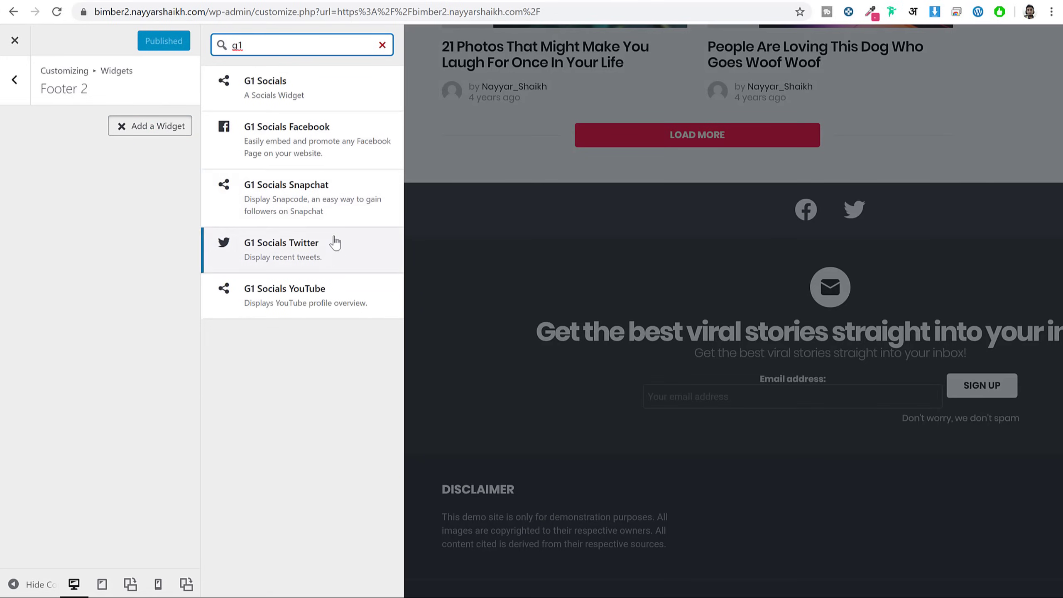
pyautogui.click(327, 303)
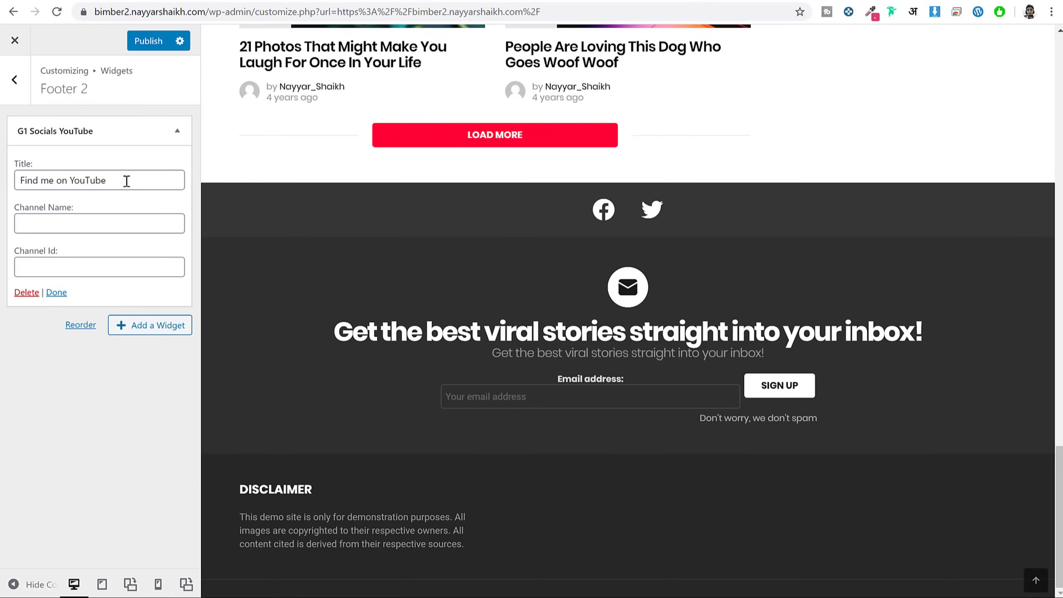
pyautogui.moveTo(126, 181); pyautogui.dragTo(15, 181)
pyautogui.click(77, 220)
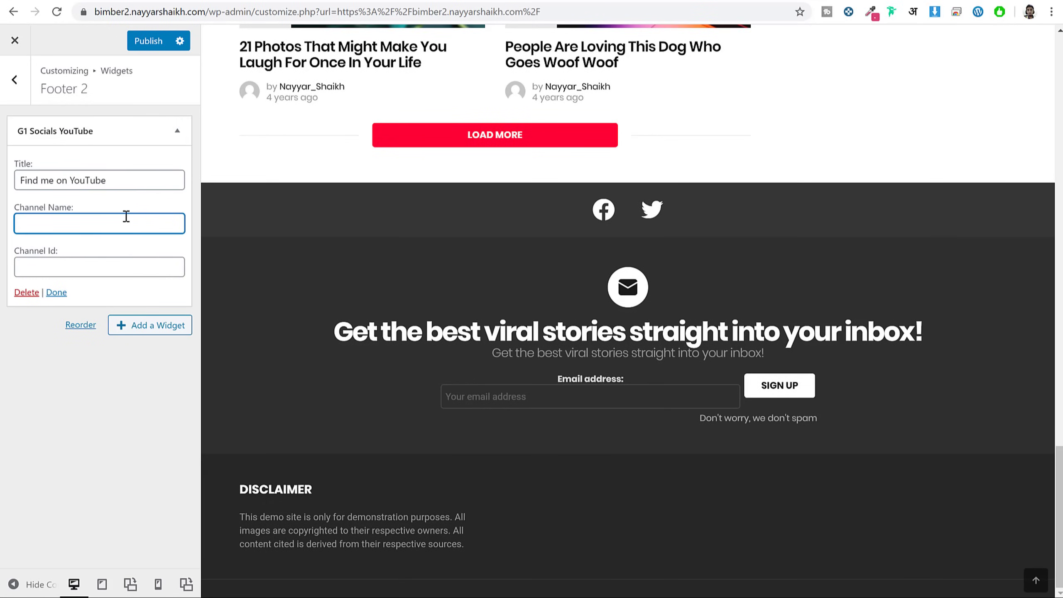
pyautogui.click(104, 260)
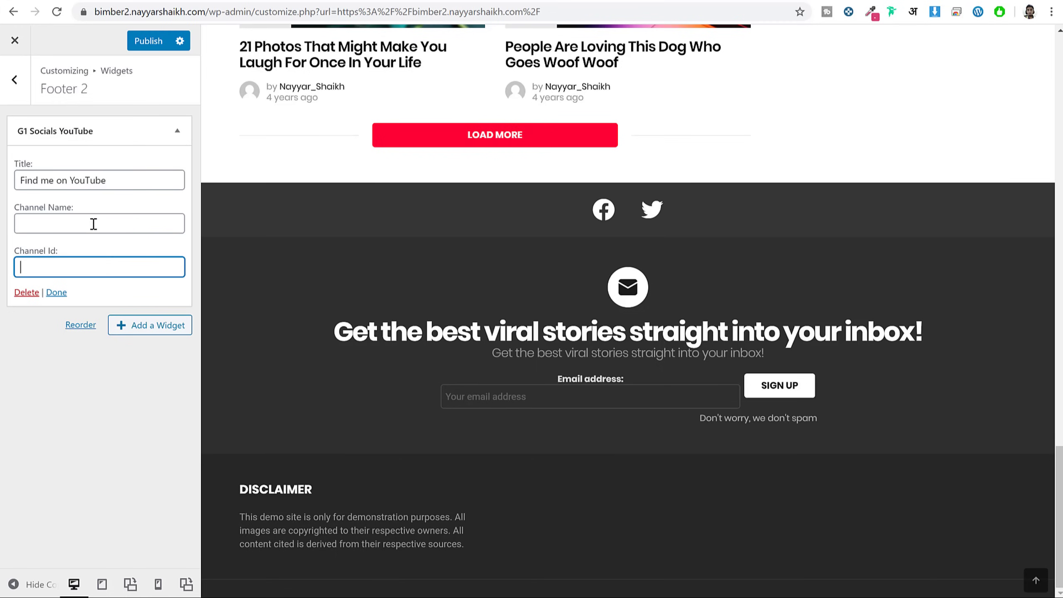
pyautogui.click(93, 225)
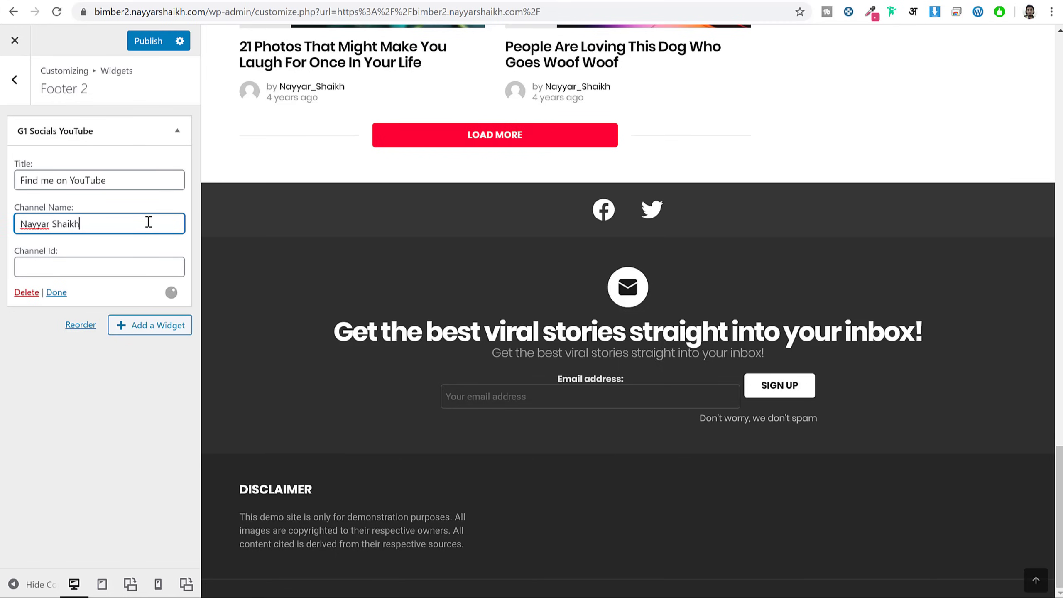
pyautogui.press('Tab')
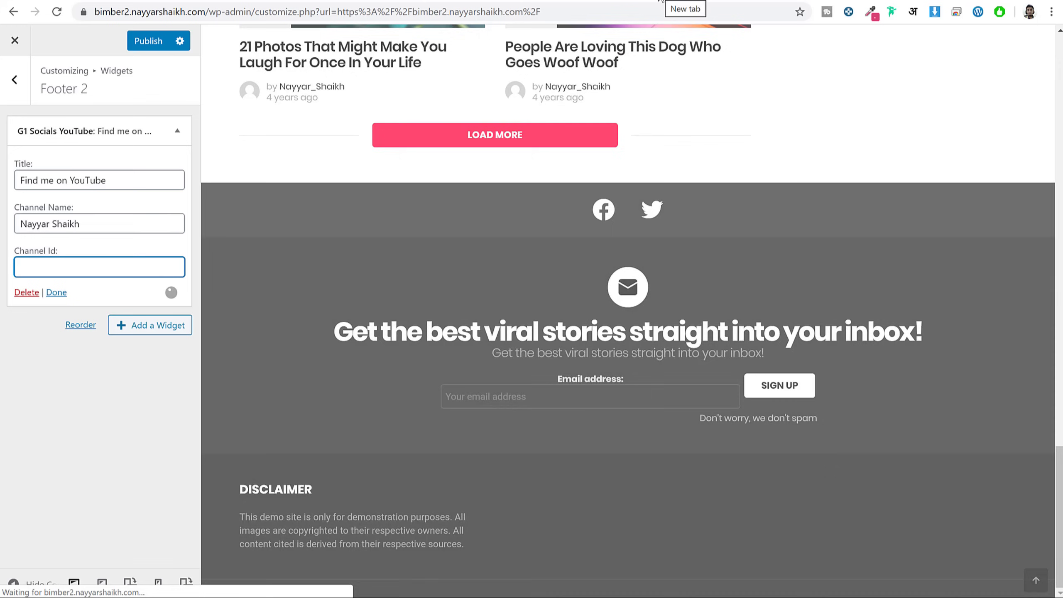
# Step: Copy the channel ID from the YouTube channel's address into the widget's Channel Id field
pyautogui.hotkey('ctrl', 't')
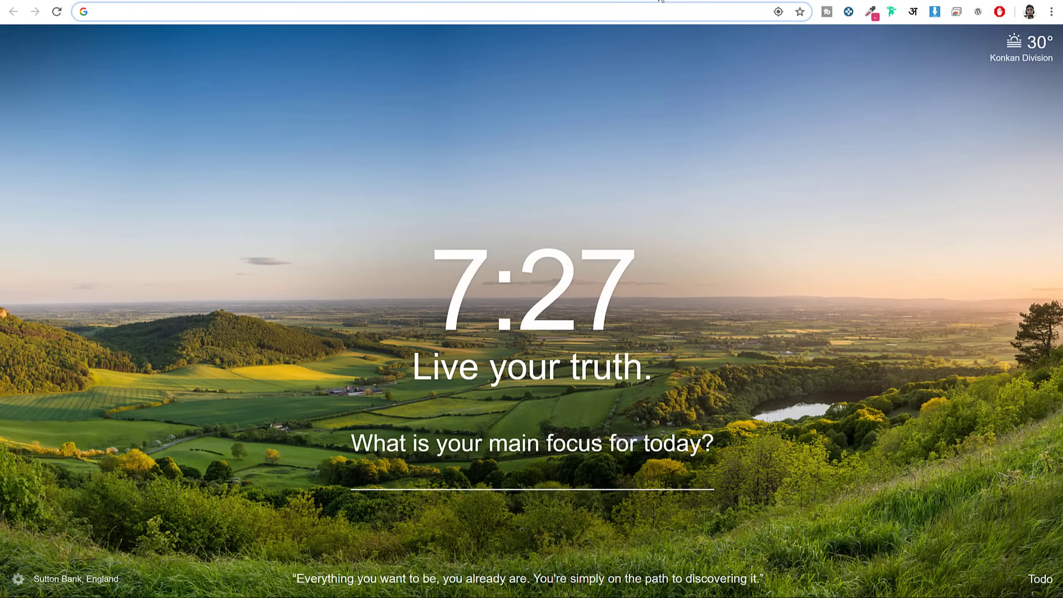
pyautogui.write('y')
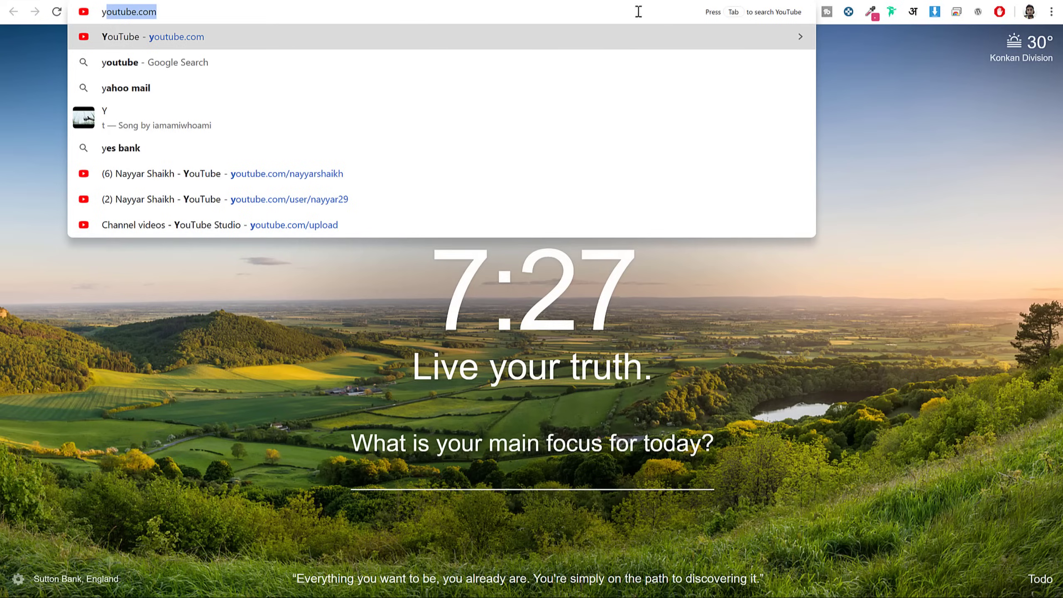
pyautogui.click(393, 173)
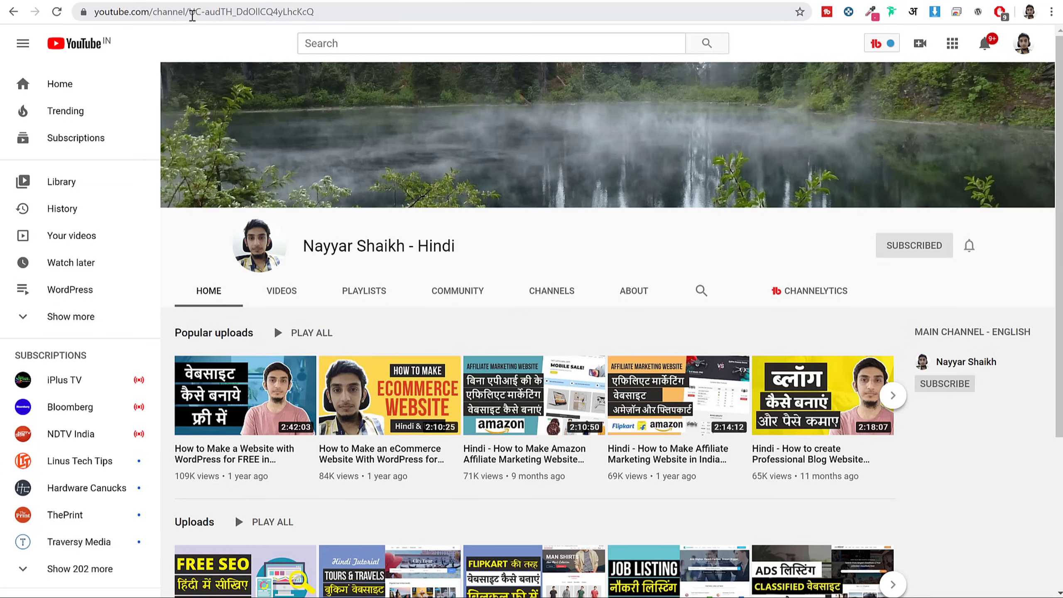
pyautogui.moveTo(192, 16); pyautogui.dragTo(338, 17)
pyautogui.hotkey('ctrl', 'c')
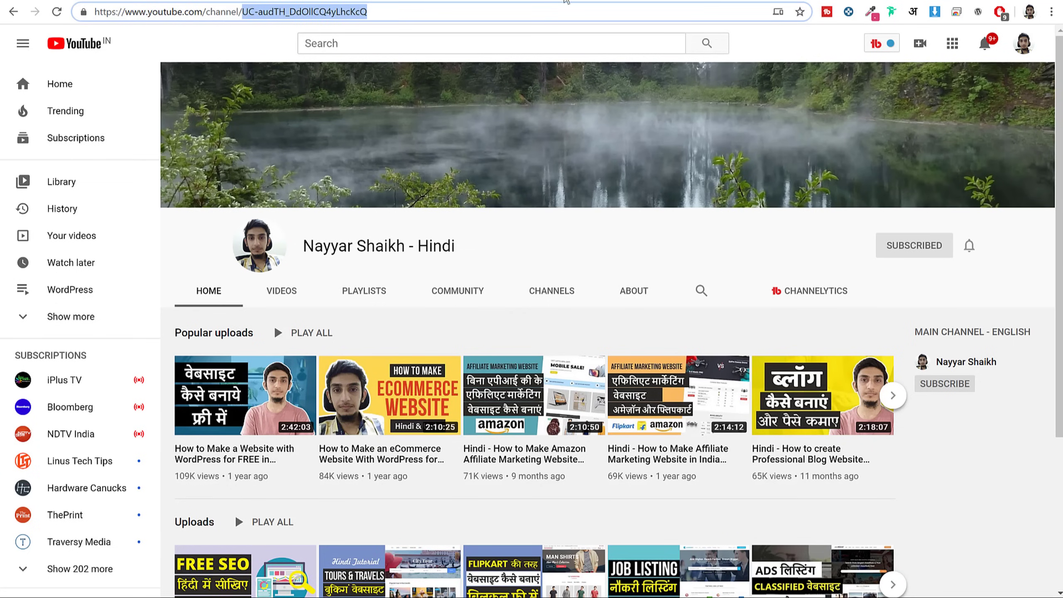
pyautogui.hotkey('alt', 'Tab')
pyautogui.hotkey('ctrl', 'v')
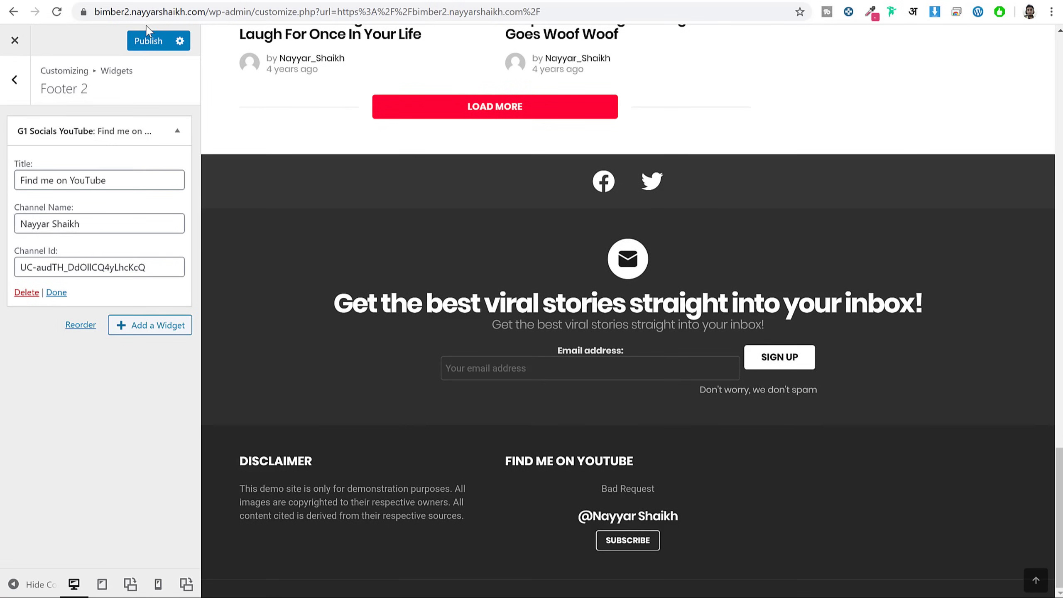
# Step: Add a Recent Comments widget showing 5 comments to Footer 3 via a 'rec' search
pyautogui.click(15, 101)
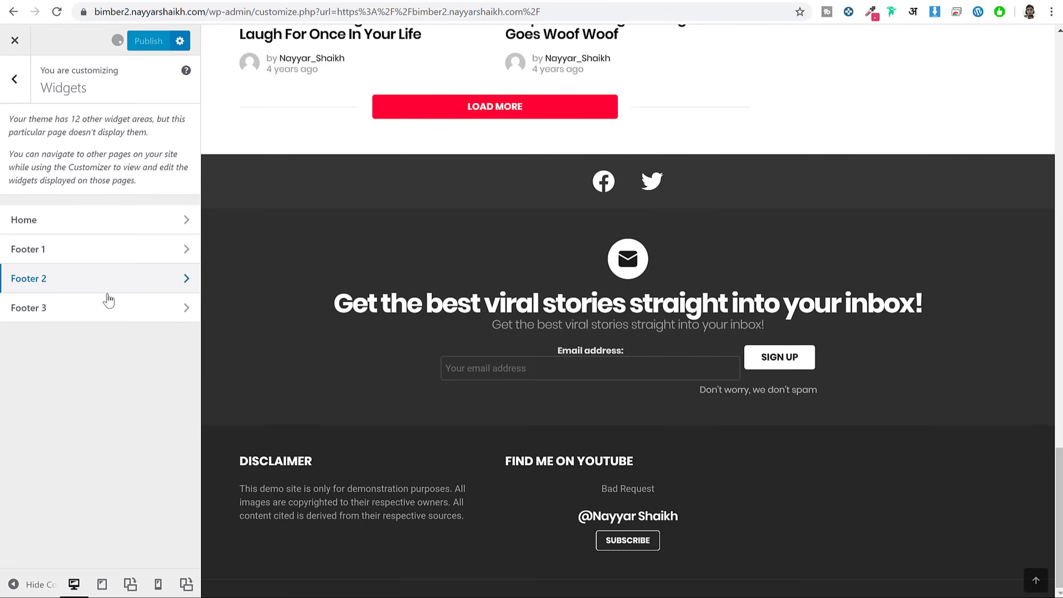
pyautogui.click(15, 94)
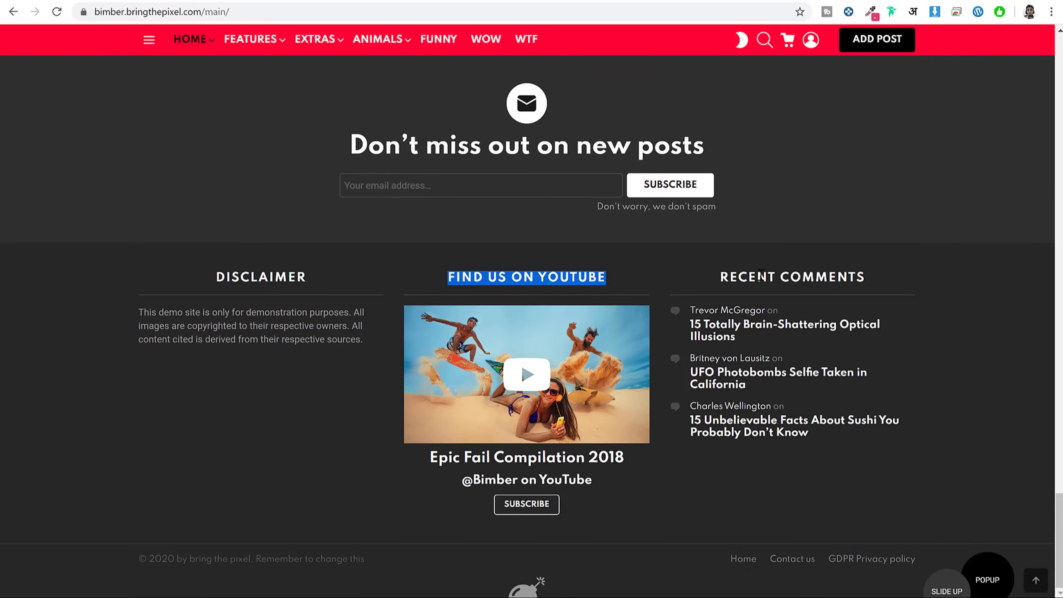
pyautogui.tripleClick(777, 277)
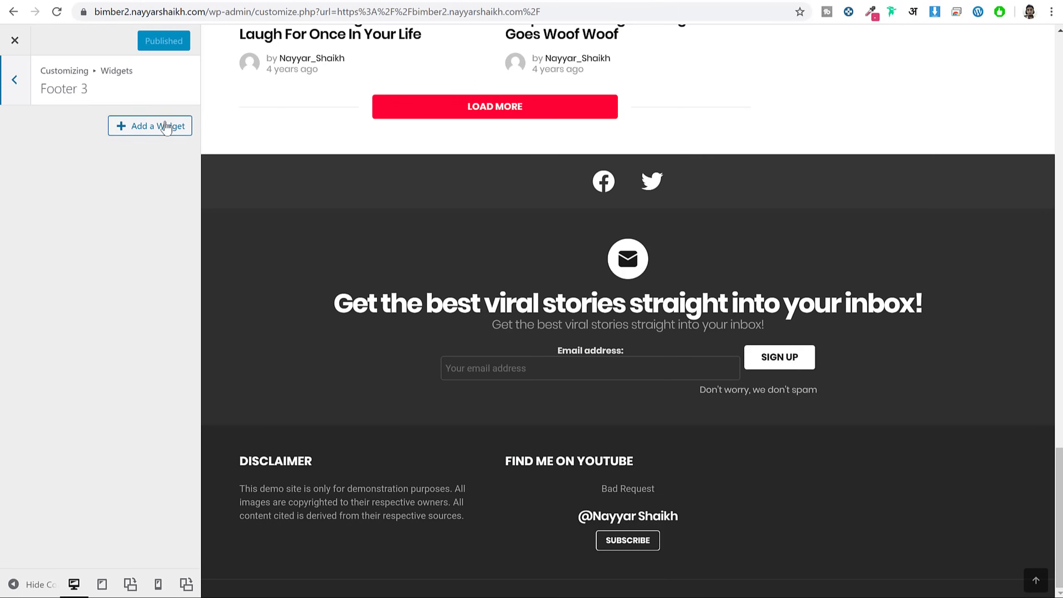
pyautogui.click(166, 127)
pyautogui.write('re')
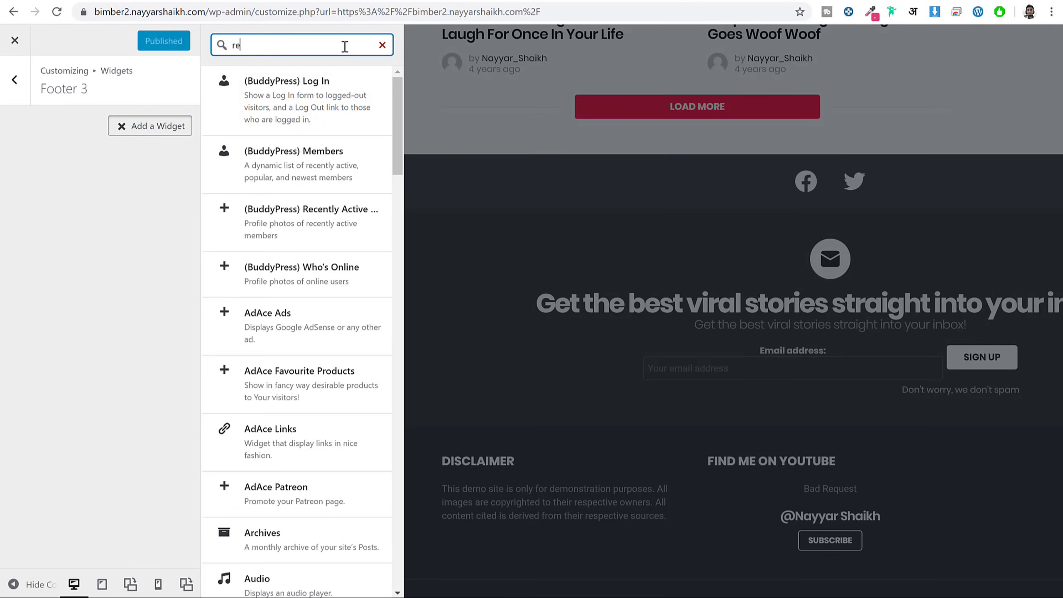
pyautogui.write('cx')
pyautogui.press('BackSpace')
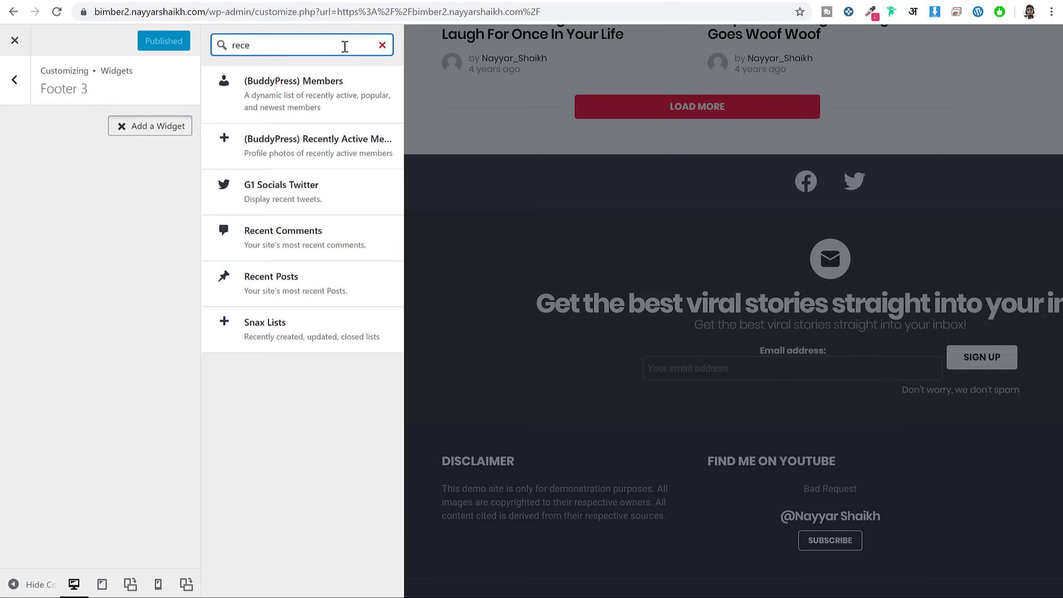
pyautogui.click(327, 245)
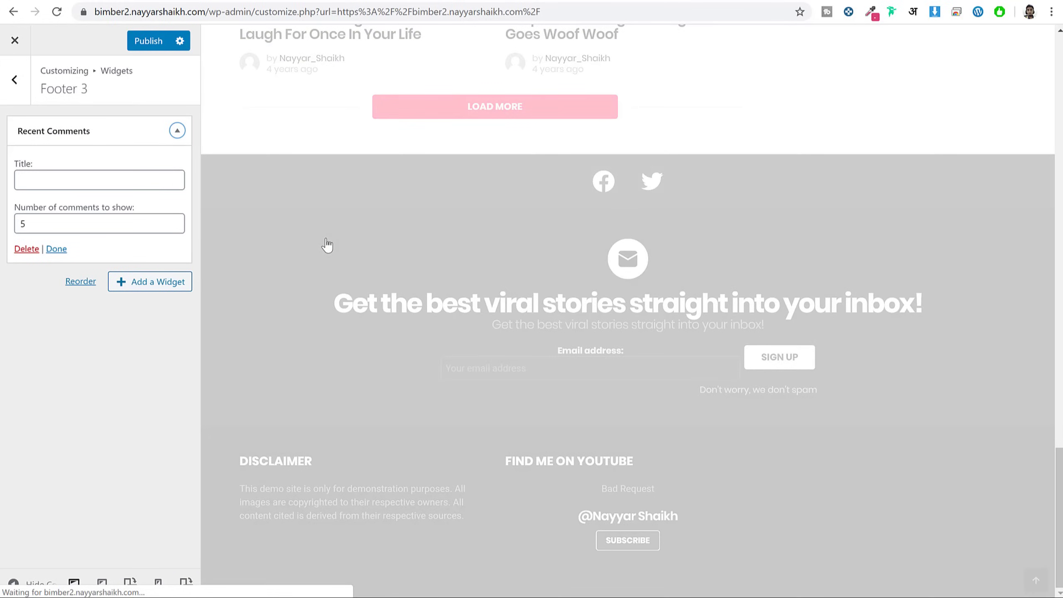
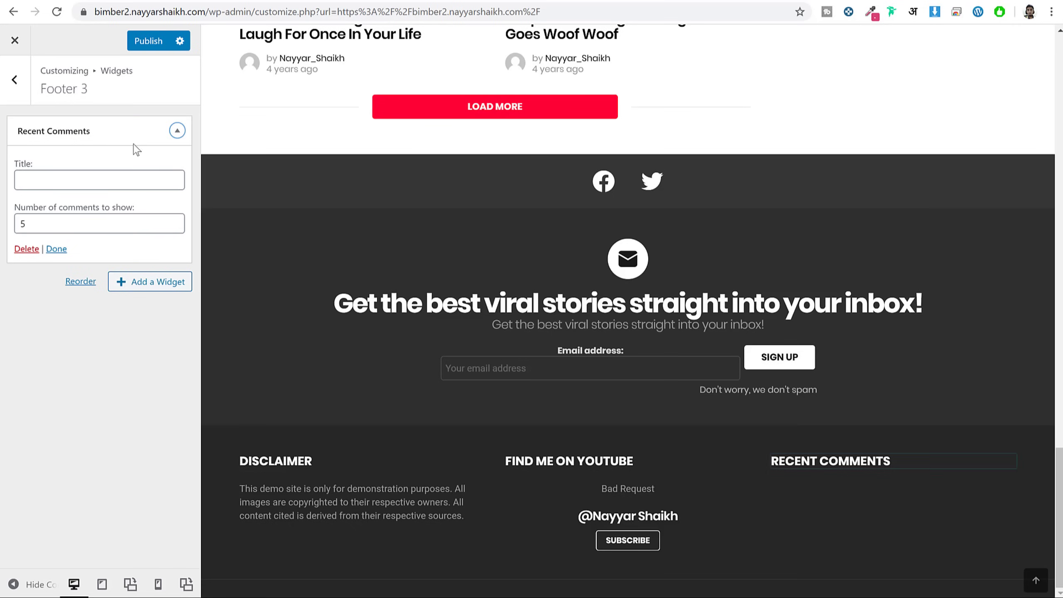
# Step: Publish the Footer 3 widgets, check the Adventure, Funny and Home pages, then go back to Widgets
pyautogui.click(144, 46)
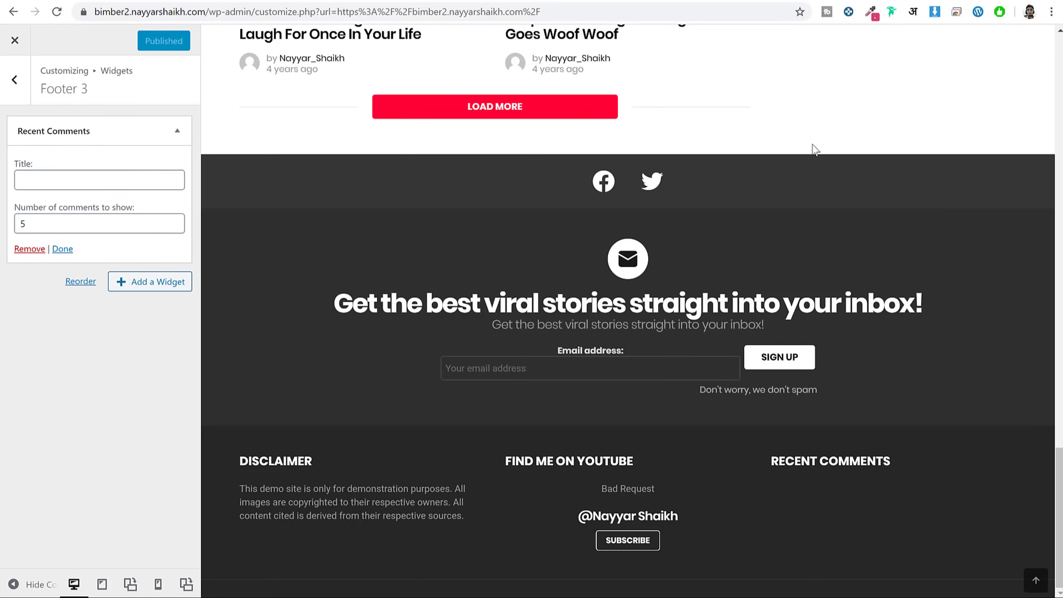
pyautogui.scroll(20, 773, 260)
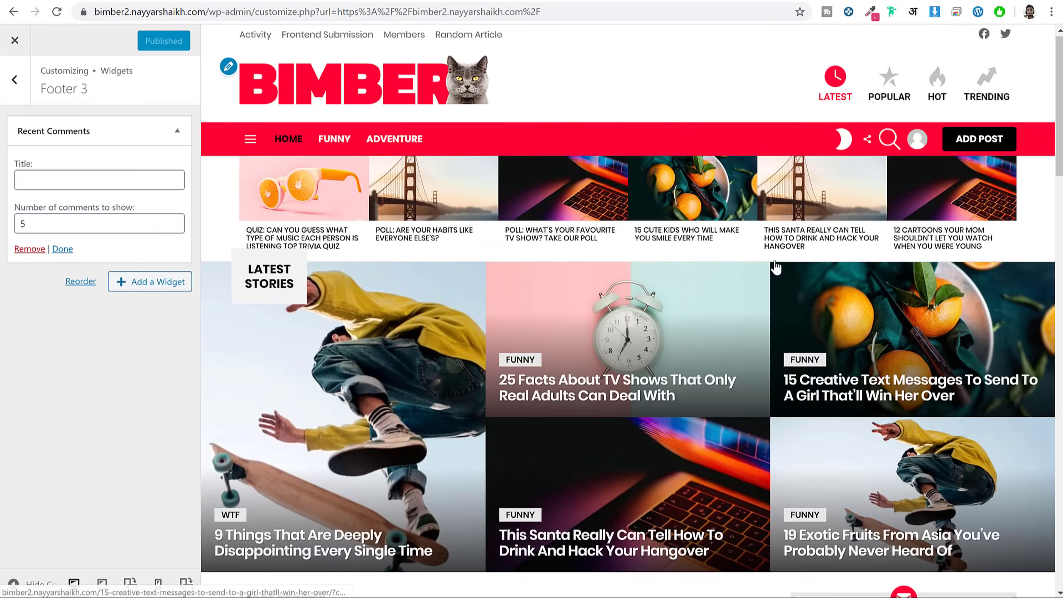
pyautogui.click(403, 141)
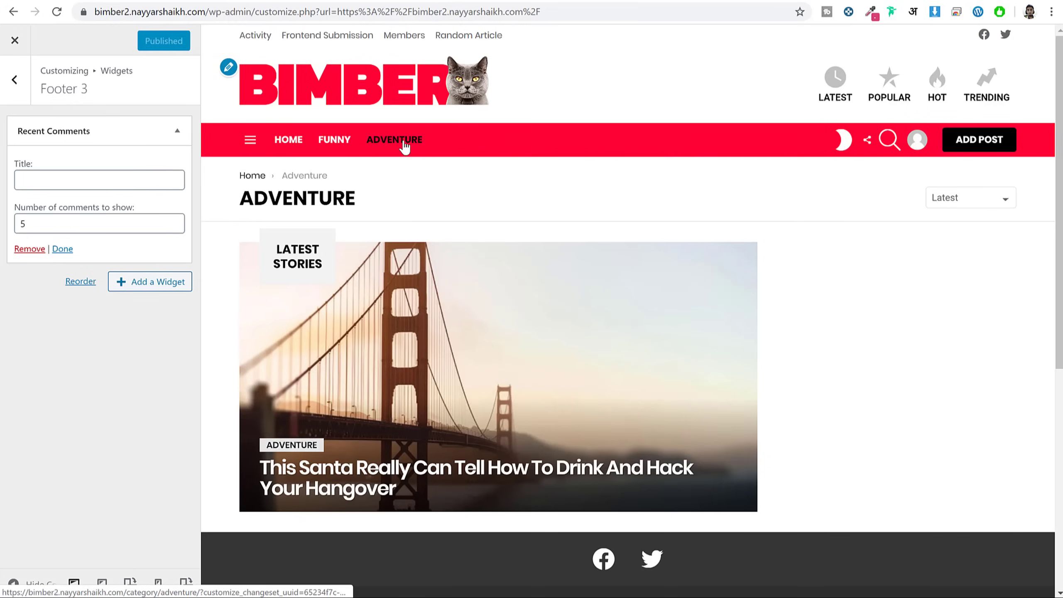
pyautogui.scroll(-2, 781, 313)
pyautogui.scroll(2, 783, 314)
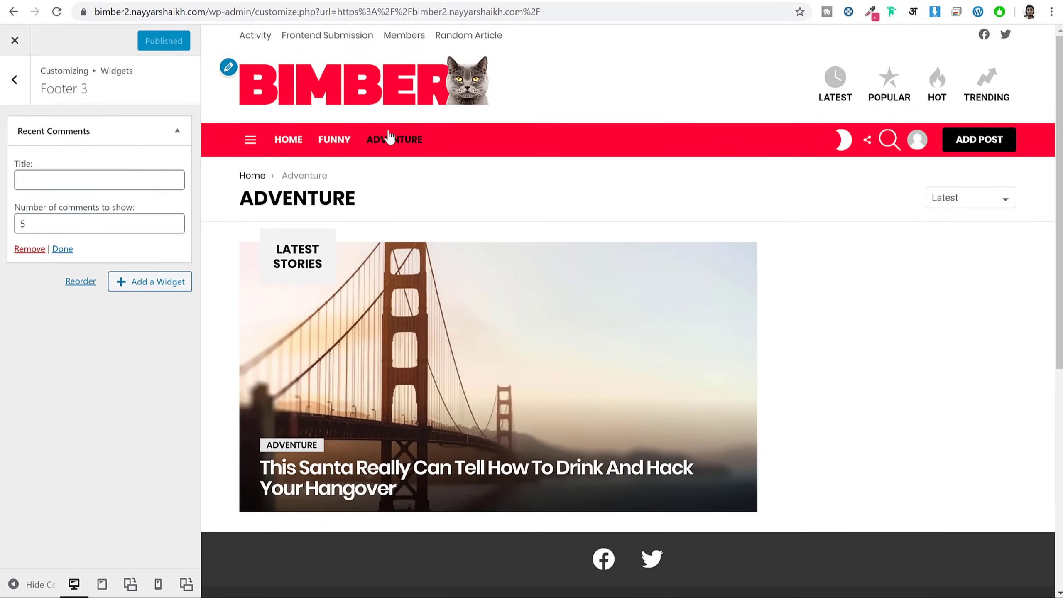
pyautogui.click(337, 141)
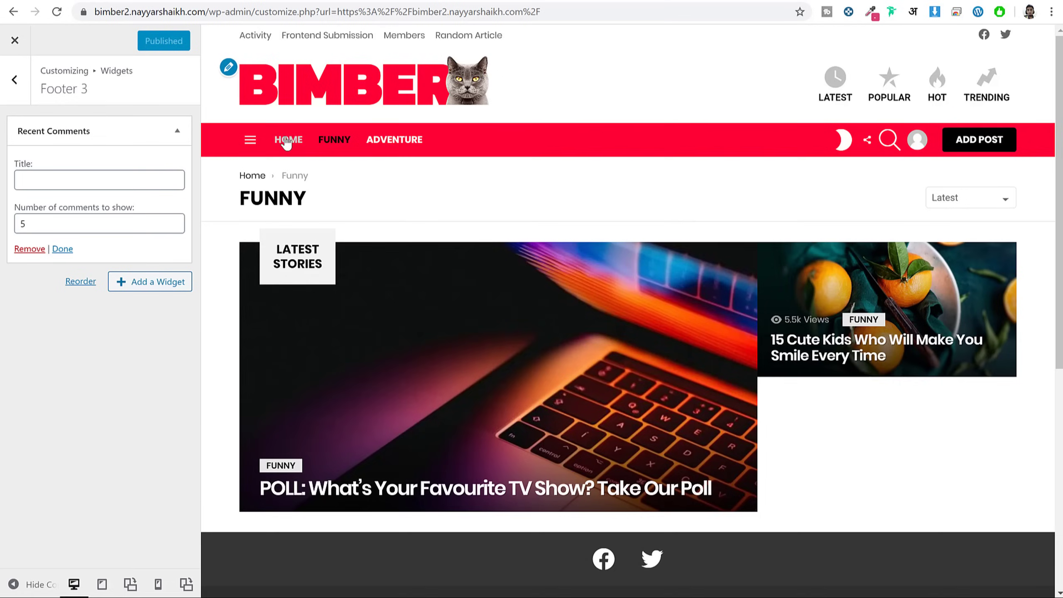
pyautogui.click(286, 142)
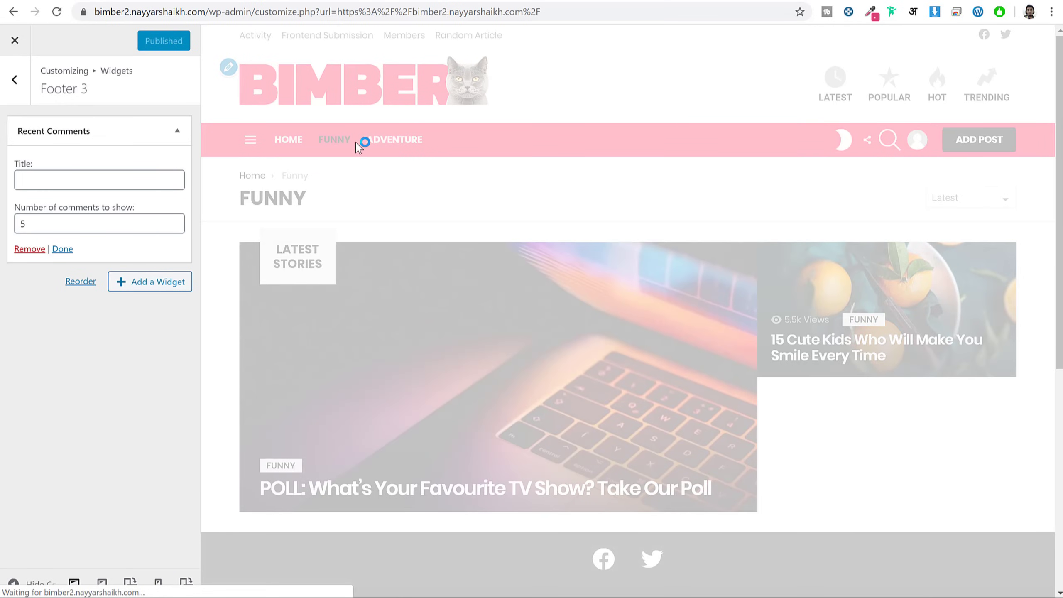
pyautogui.scroll(-2, 548, 210)
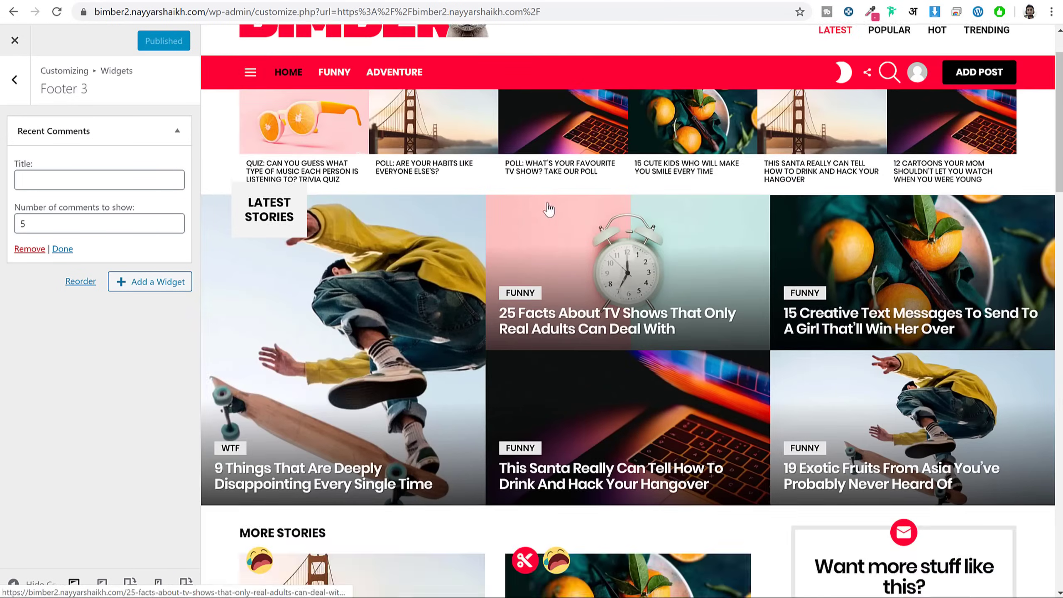
pyautogui.scroll(2, 548, 209)
pyautogui.click(14, 80)
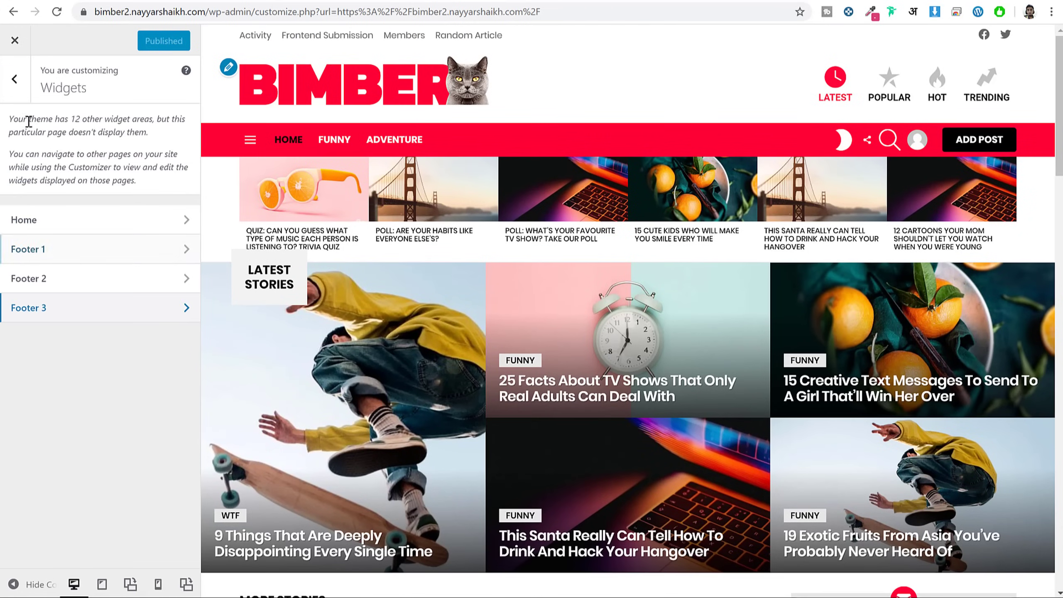
# Step: Open the Main Menu under Menus and list the post categories available to add
pyautogui.click(14, 79)
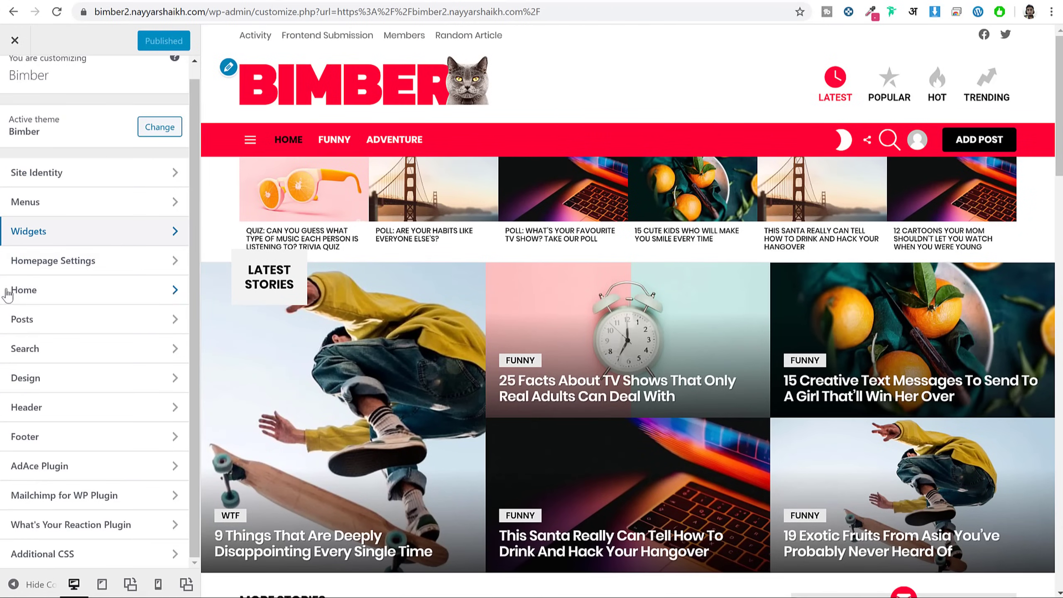
pyautogui.click(71, 214)
pyautogui.click(96, 145)
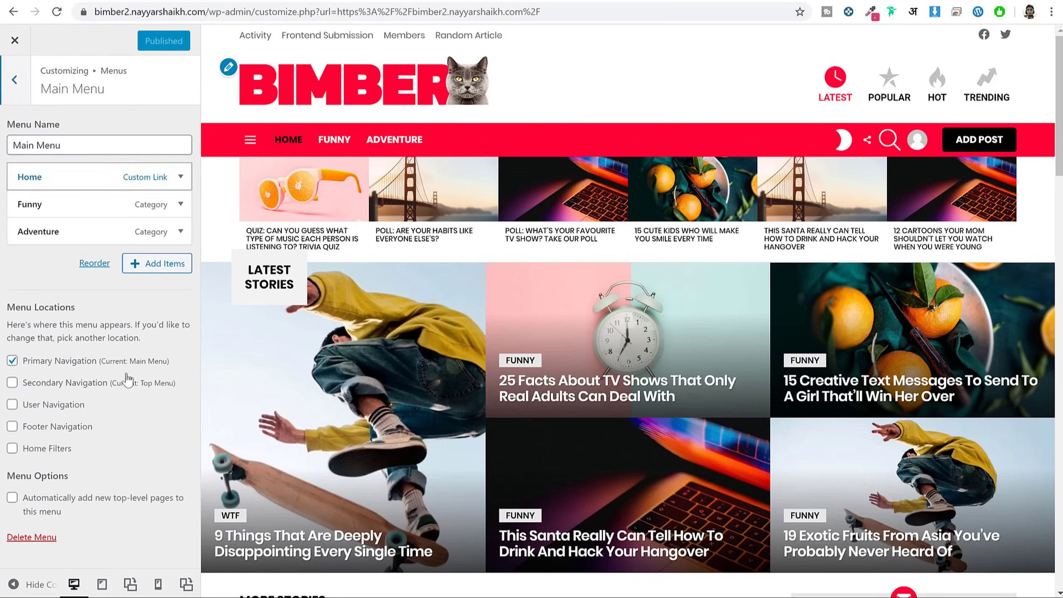
pyautogui.click(166, 272)
pyautogui.scroll(-2, 304, 175)
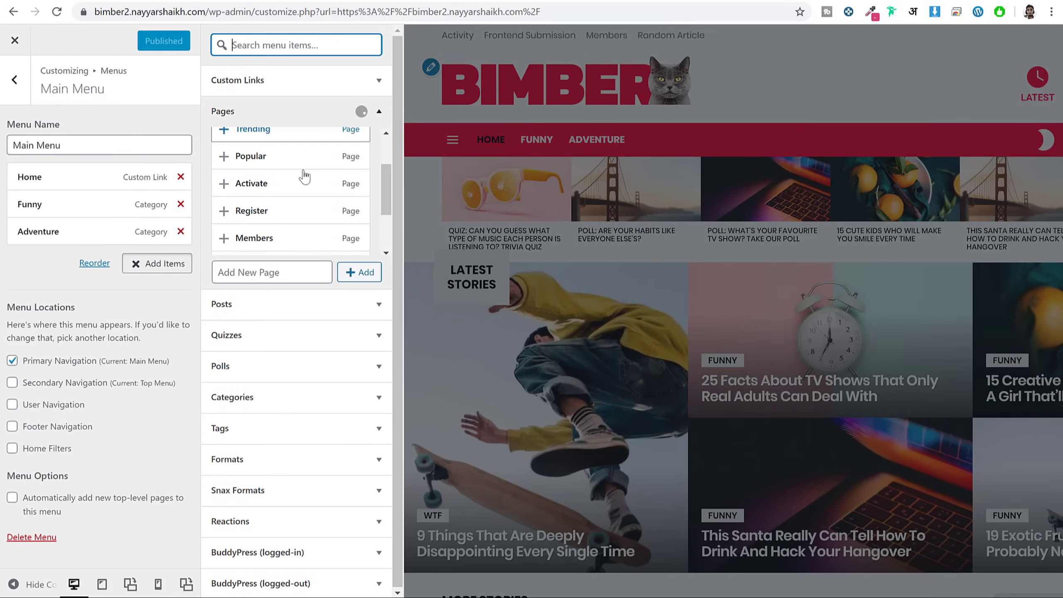
pyautogui.scroll(-2, 310, 184)
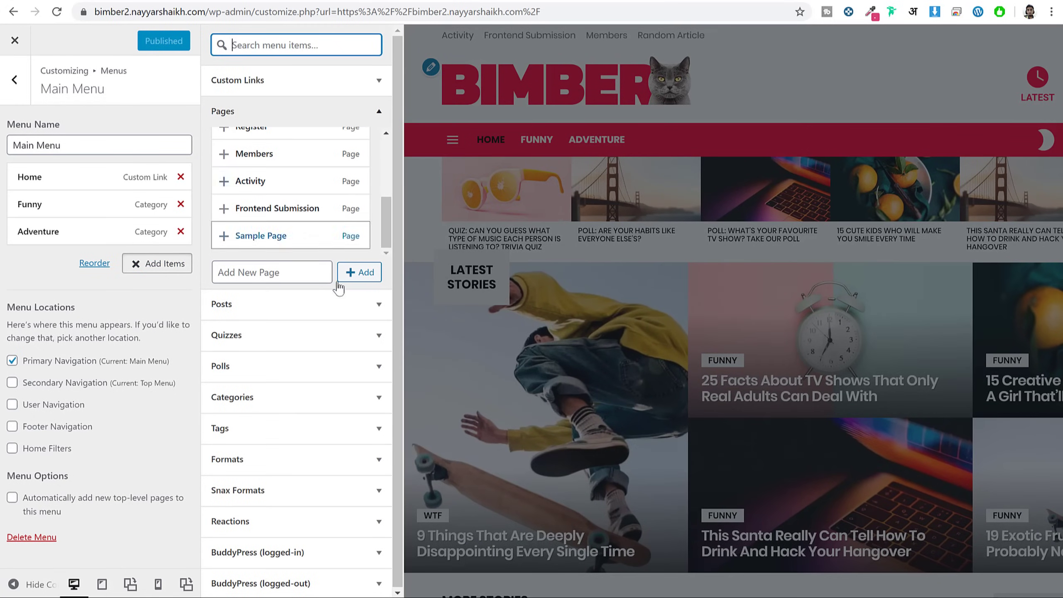
pyautogui.click(320, 398)
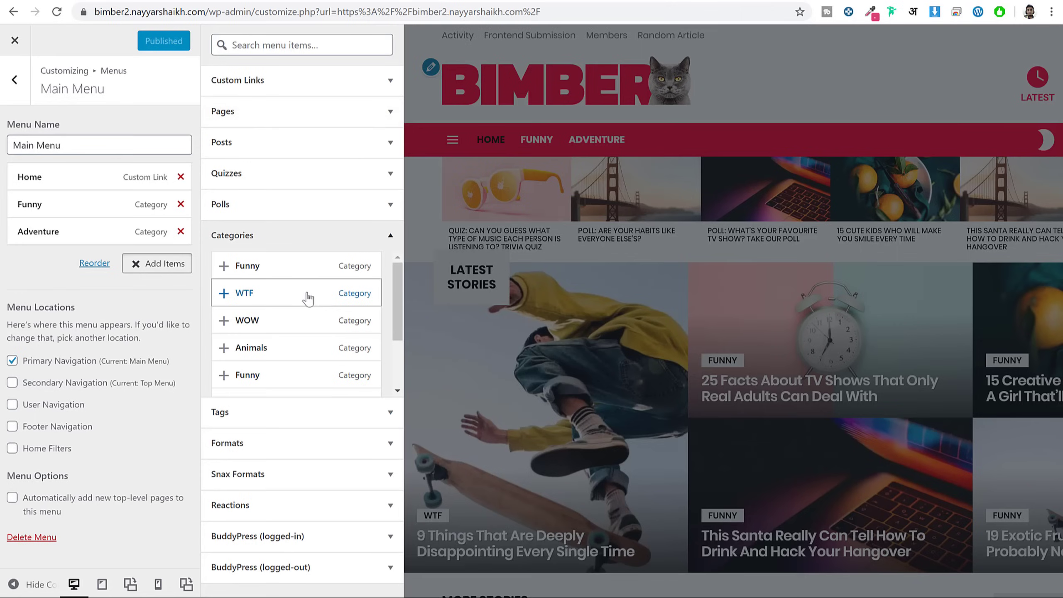
pyautogui.scroll(-2, 316, 301)
pyautogui.scroll(2, 316, 301)
# Step: Add the WTF, WOW, Animals and Funny categories, publish, and preview the WTF page
pyautogui.click(277, 299)
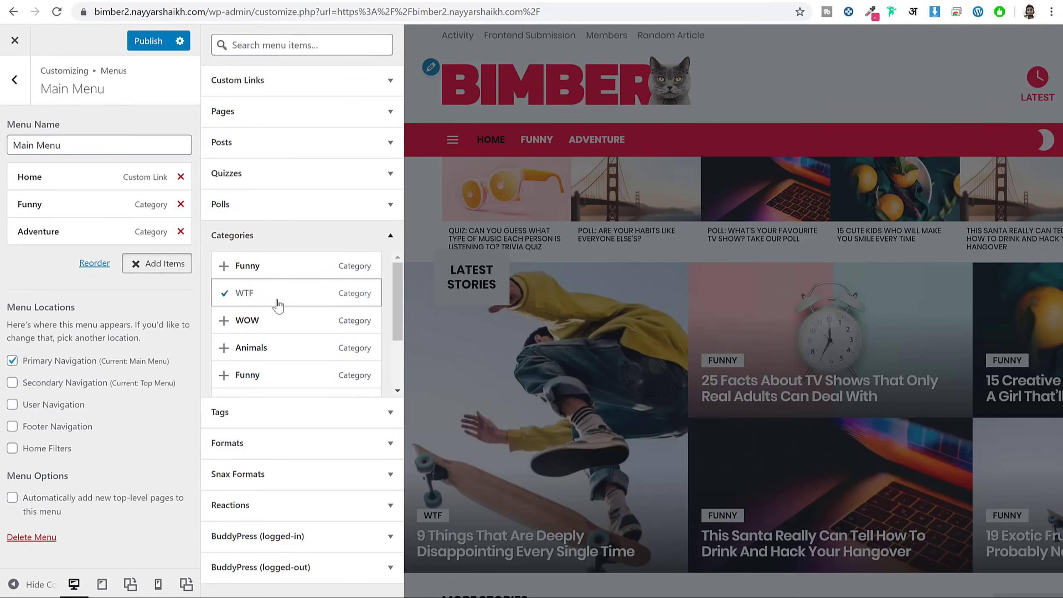
pyautogui.click(275, 328)
pyautogui.click(268, 347)
pyautogui.click(268, 375)
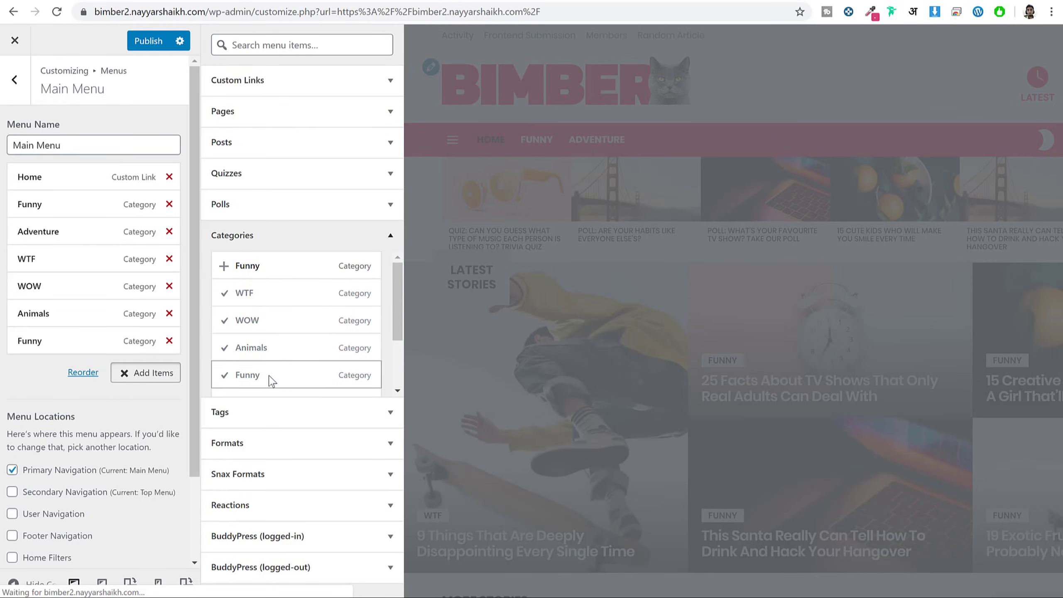
pyautogui.click(143, 42)
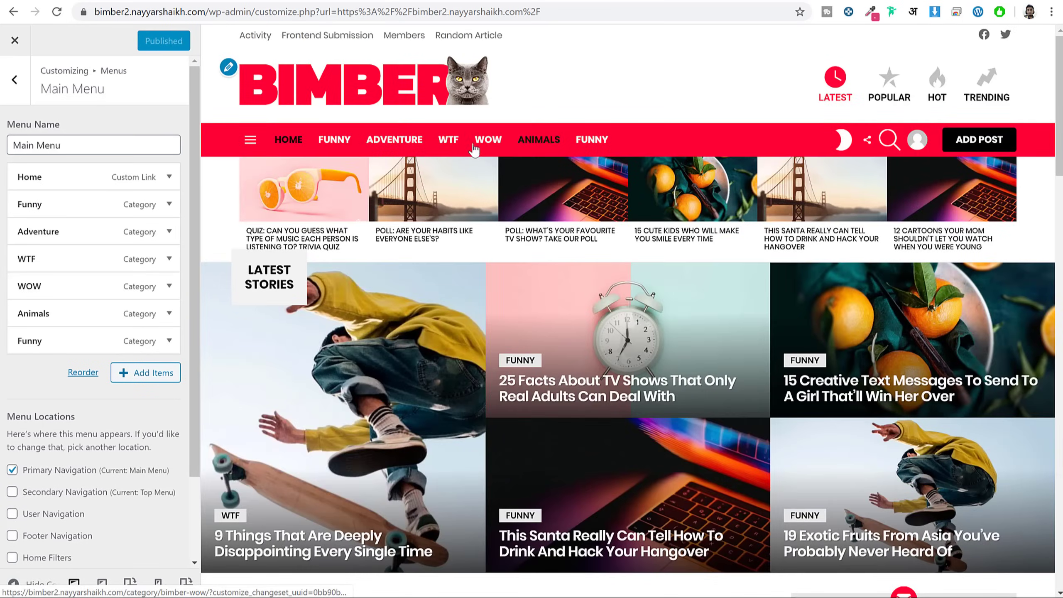
pyautogui.click(448, 140)
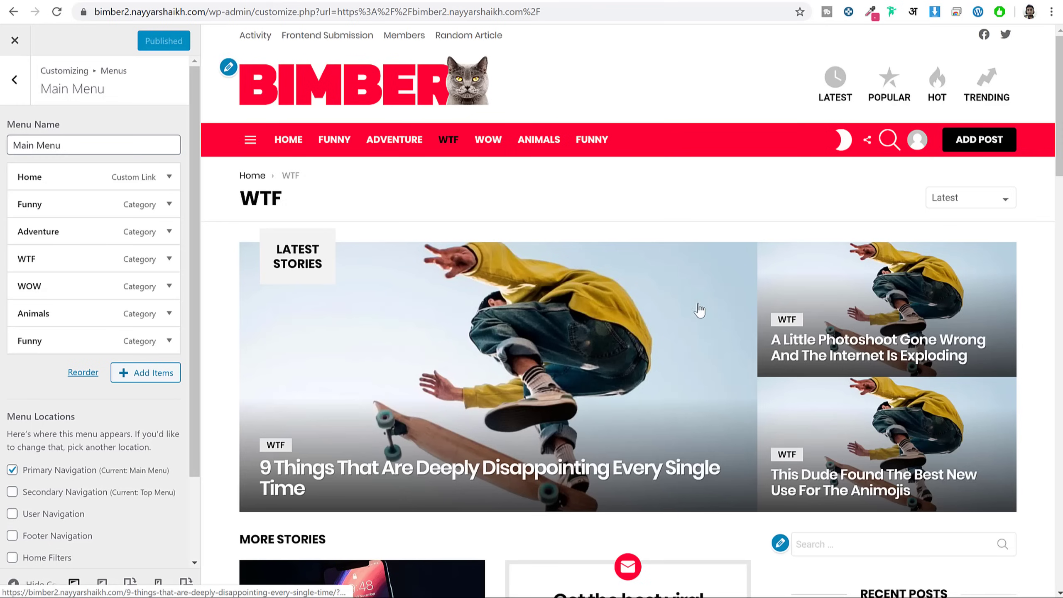
pyautogui.scroll(-10, 724, 285)
pyautogui.scroll(-3, 724, 285)
pyautogui.scroll(10, 704, 396)
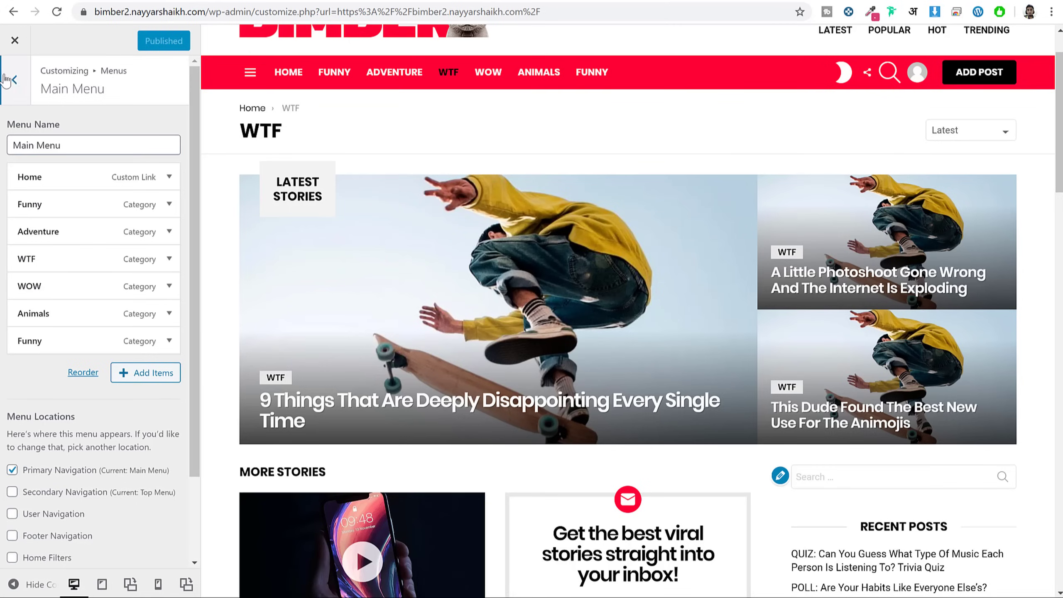
pyautogui.click(14, 84)
# Step: In the Posts archive settings, pick a different featured entries layout
pyautogui.click(13, 88)
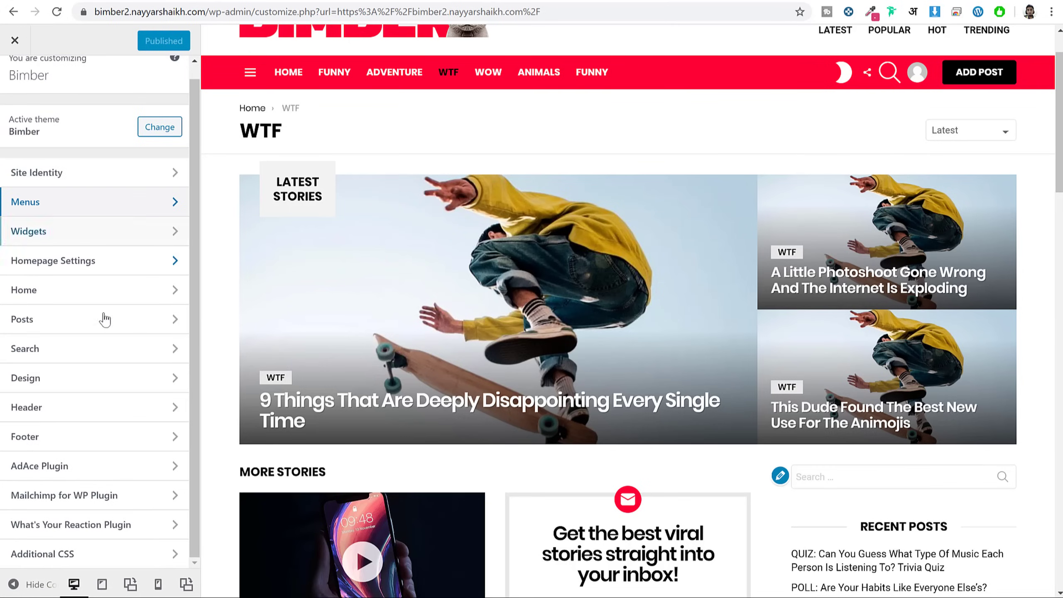
pyautogui.click(83, 326)
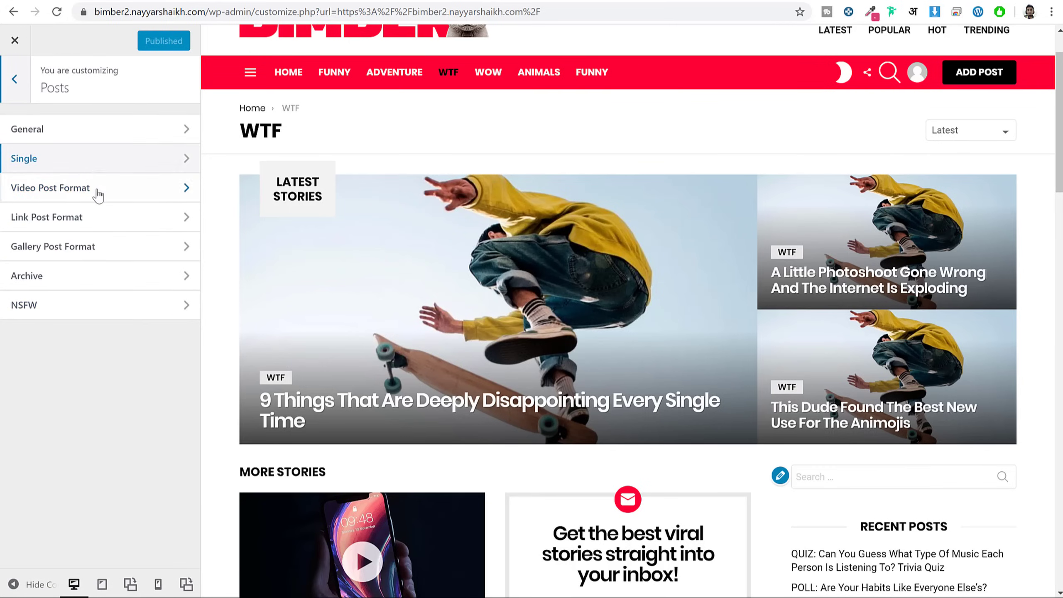
pyautogui.click(105, 276)
pyautogui.scroll(-6, 176, 251)
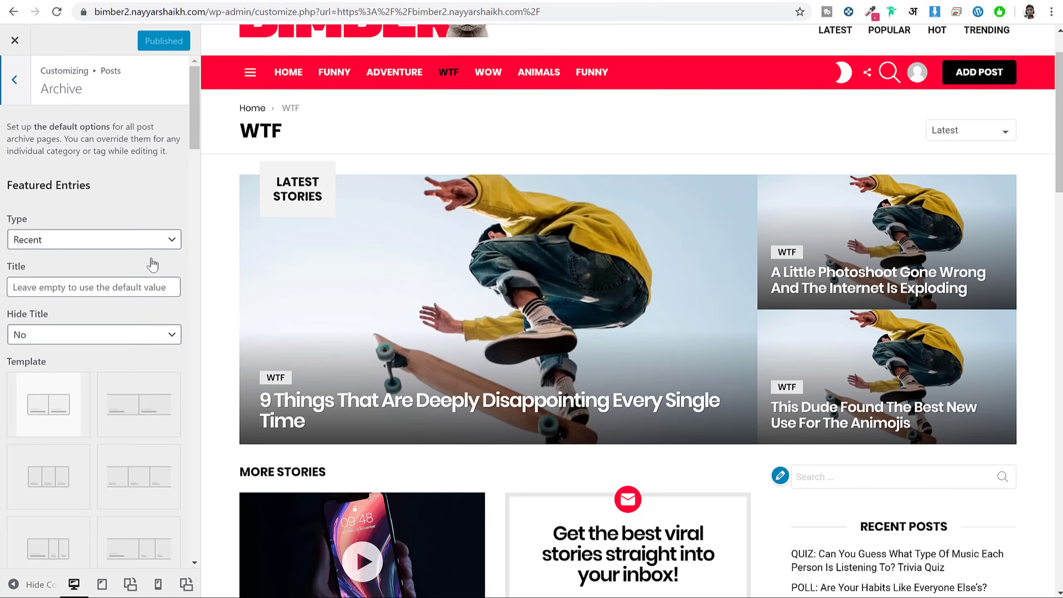
pyautogui.scroll(-2, 126, 277)
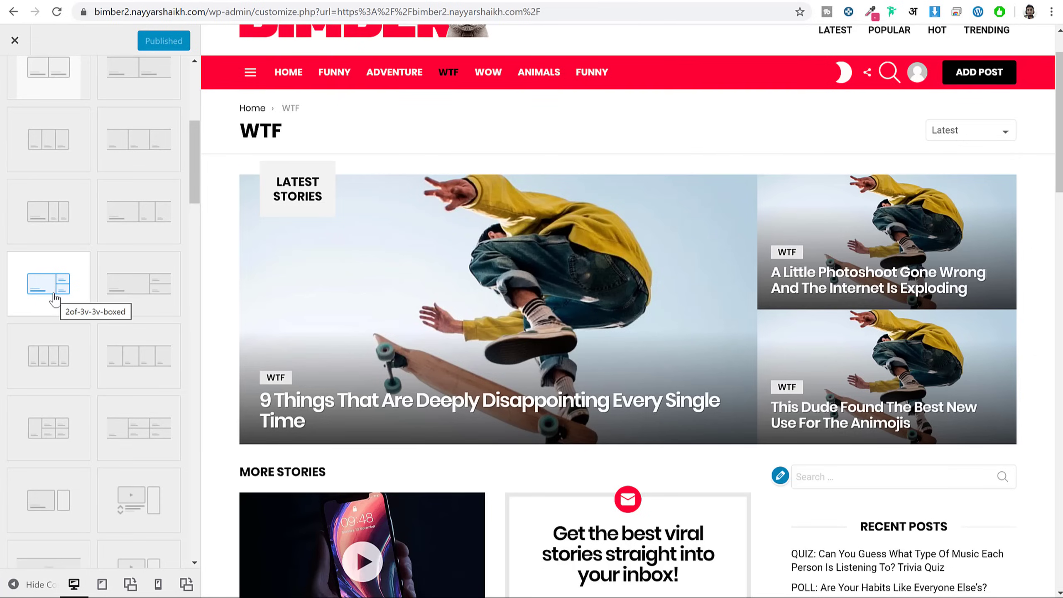
pyautogui.click(138, 287)
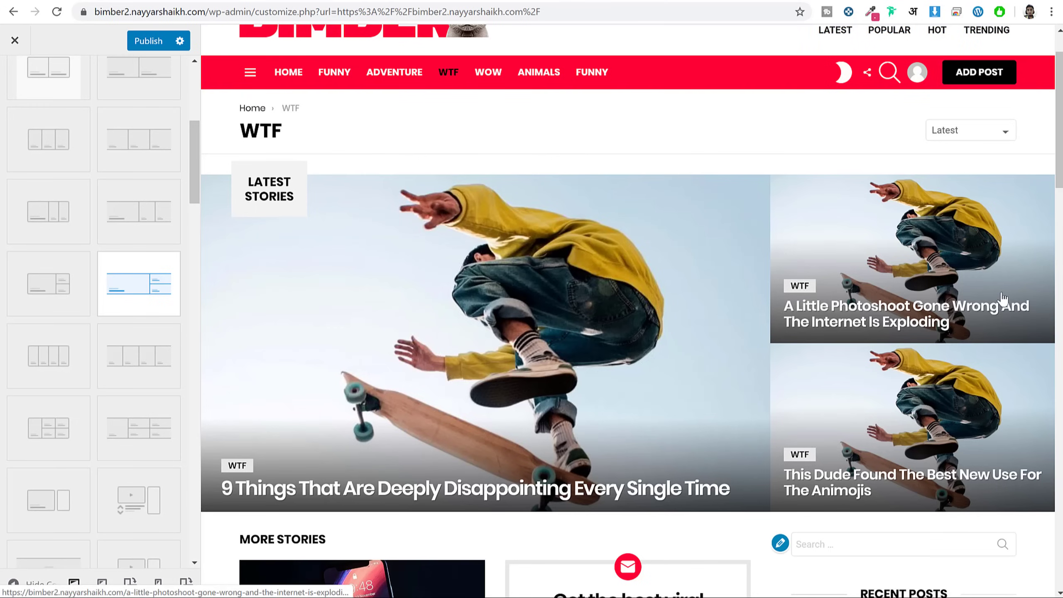
# Step: Hide post summaries on archive pages
pyautogui.scroll(-6, 975, 304)
pyautogui.scroll(-2, 578, 335)
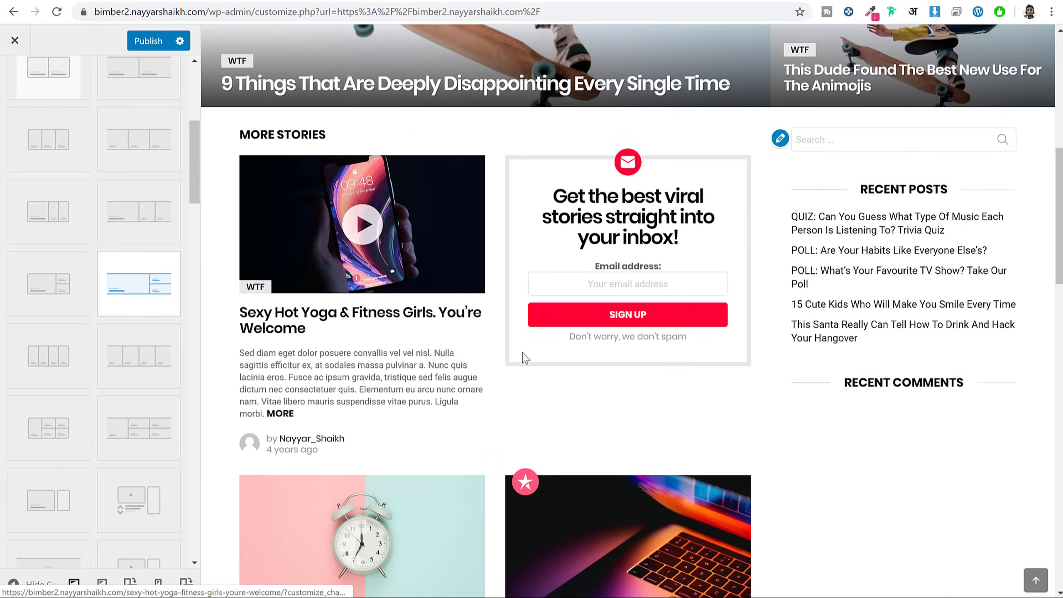
pyautogui.scroll(-10, 121, 418)
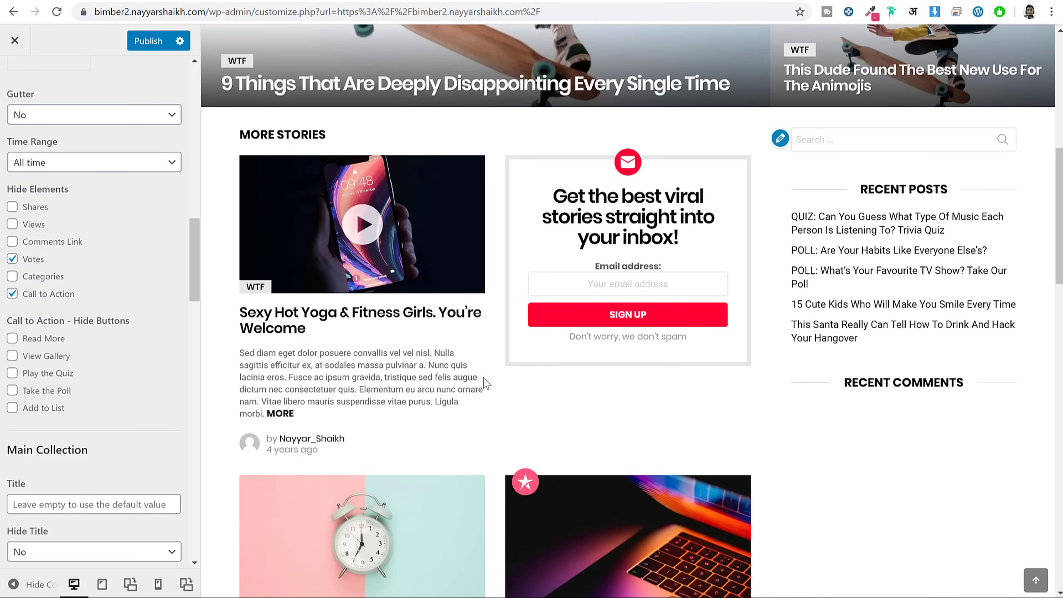
pyautogui.scroll(-2, 486, 384)
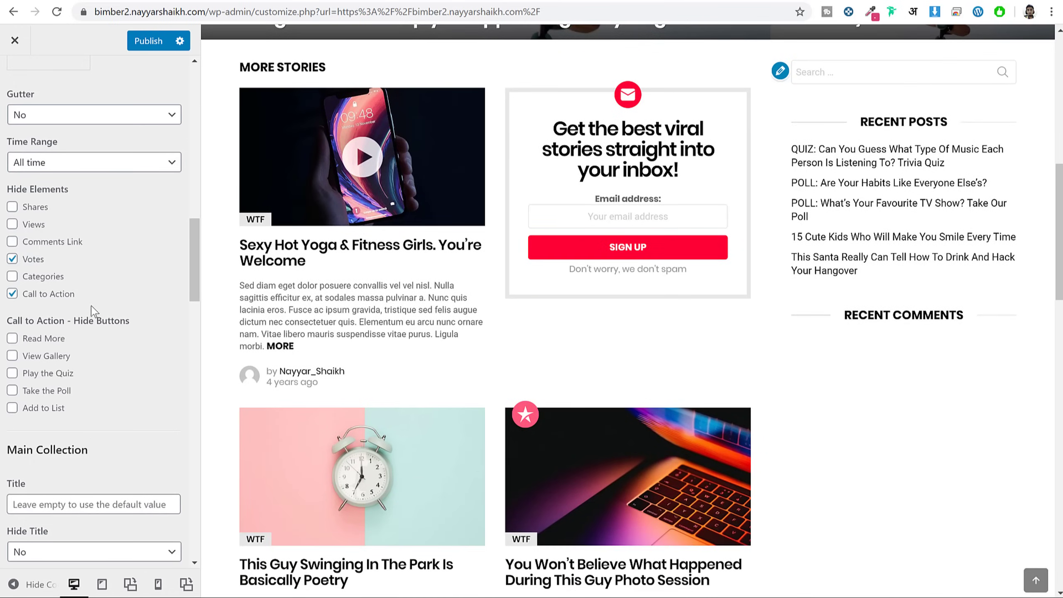
pyautogui.scroll(-15, 93, 311)
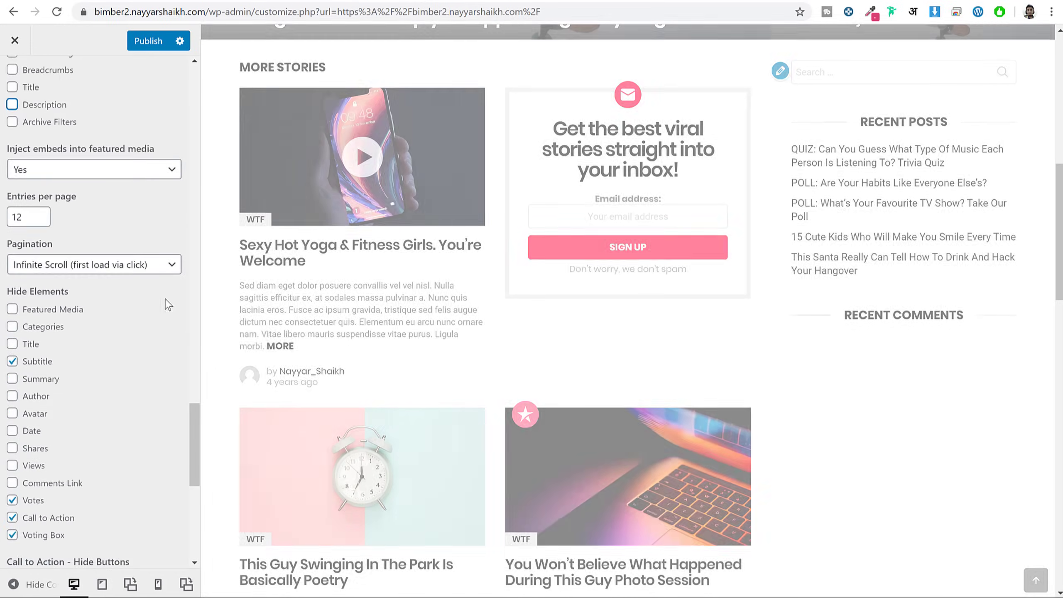
pyautogui.scroll(-3, 171, 327)
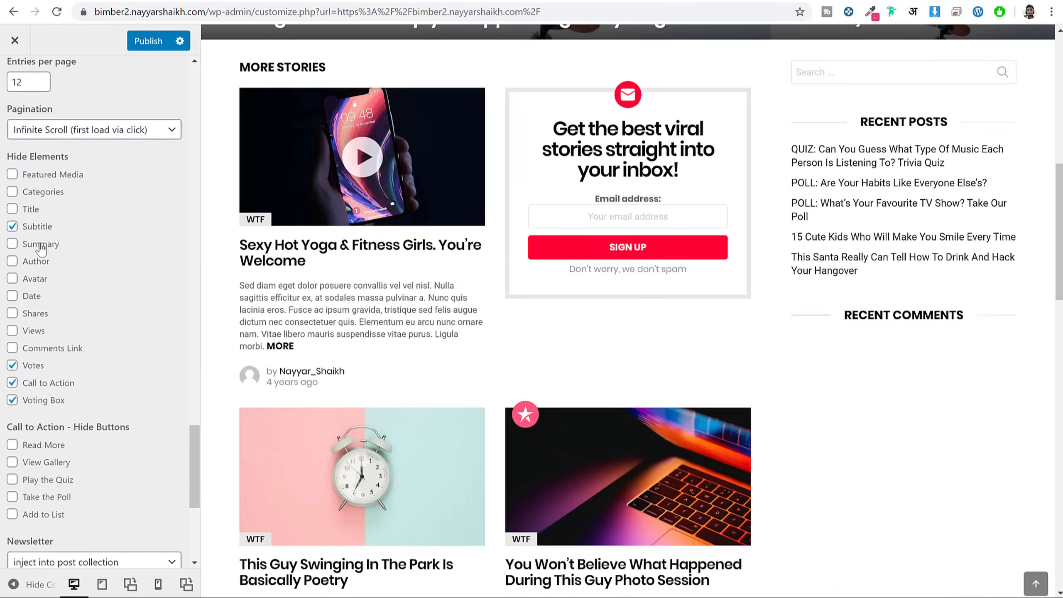
pyautogui.click(41, 245)
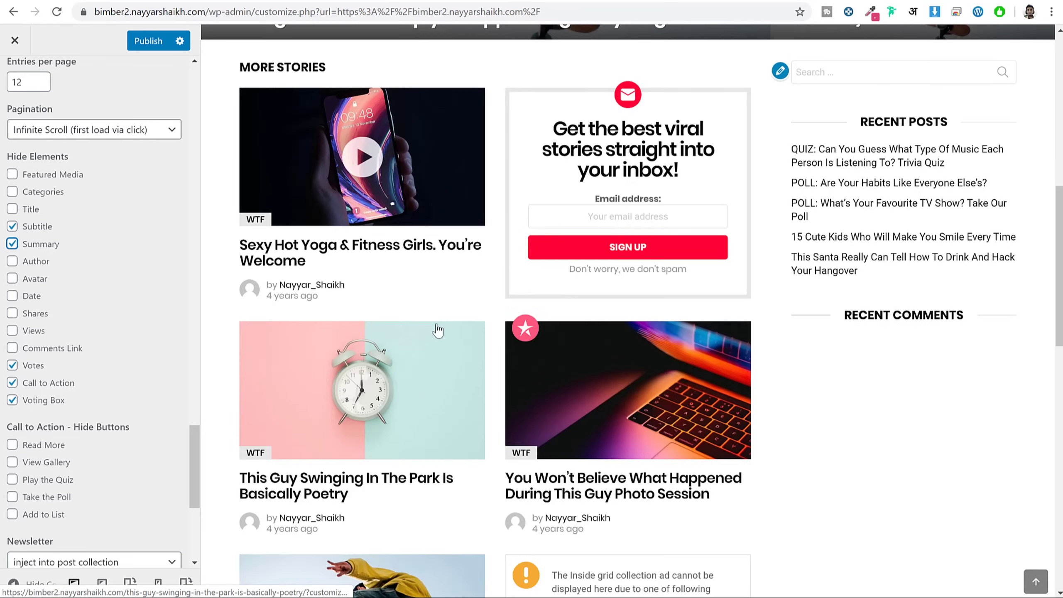
pyautogui.scroll(-2, 801, 360)
pyautogui.scroll(6, 801, 360)
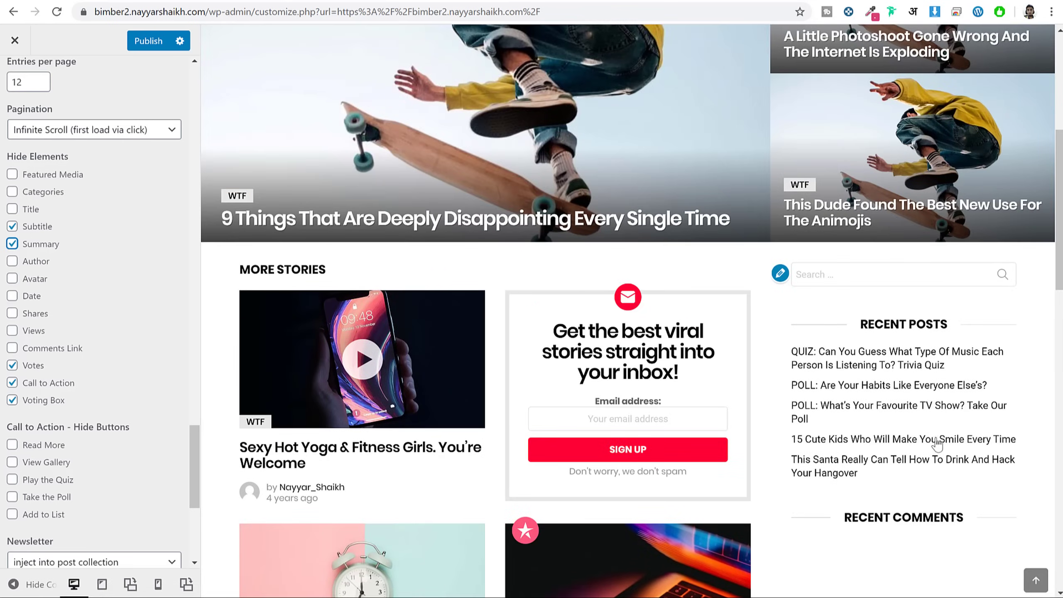
# Step: Publish the changes from the search settings and return to the main Customizer list
pyautogui.click(789, 276)
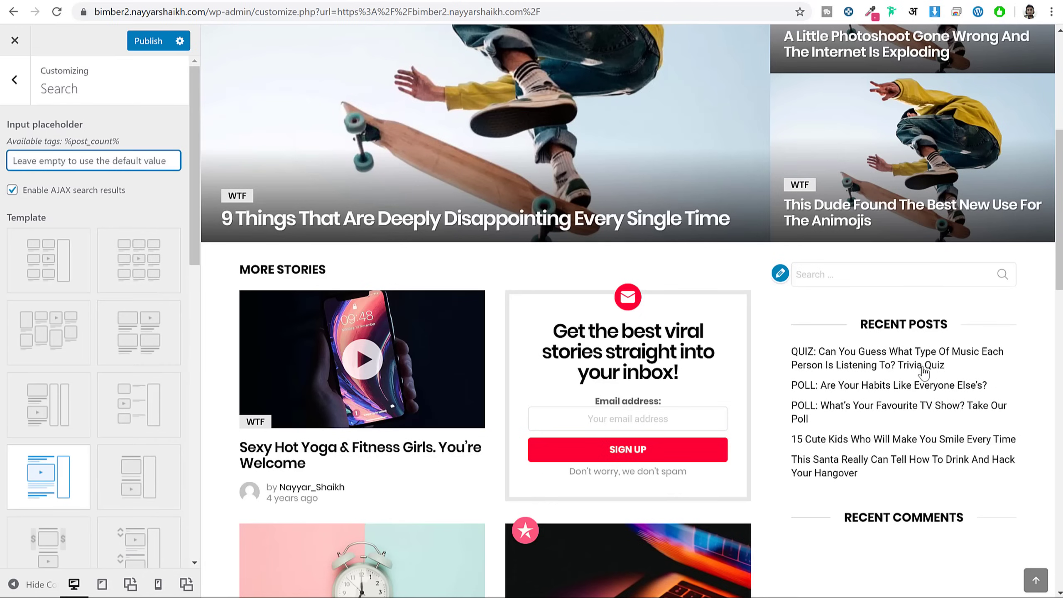
pyautogui.scroll(7, 568, 306)
pyautogui.click(147, 42)
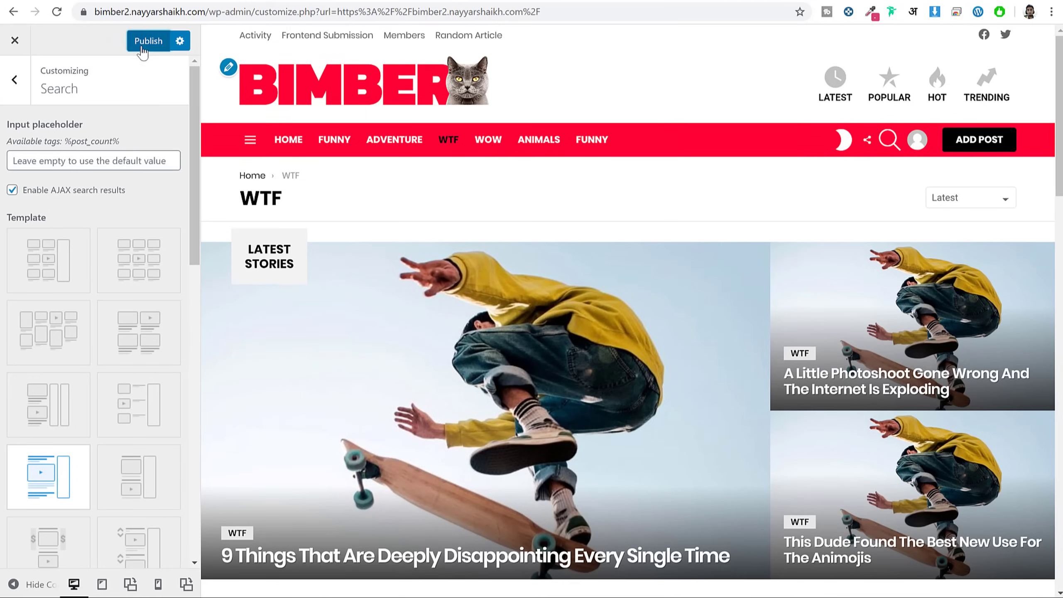
pyautogui.click(14, 84)
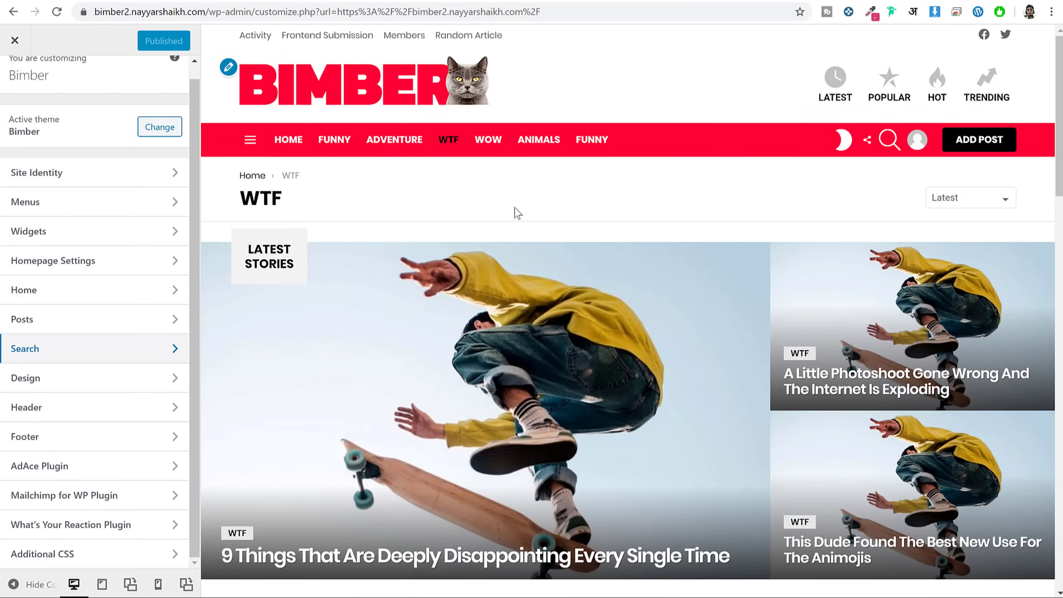
# Step: Copy the wp-admin address and load it in a new browser tab
pyautogui.scroll(-15, 869, 195)
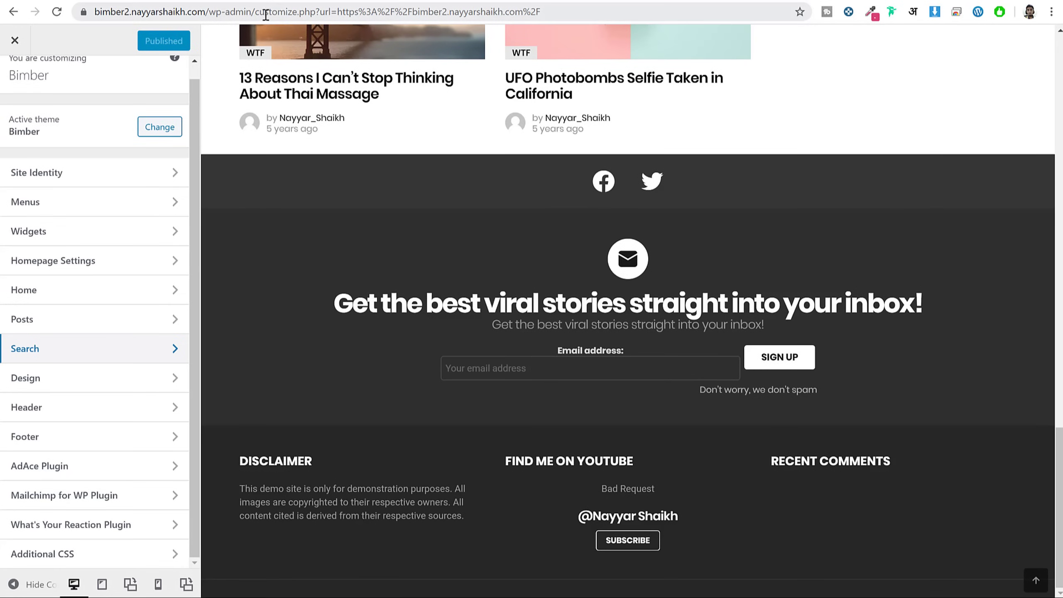
pyautogui.moveTo(254, 9); pyautogui.dragTo(70, 27)
pyautogui.hotkey('ctrl', 'c')
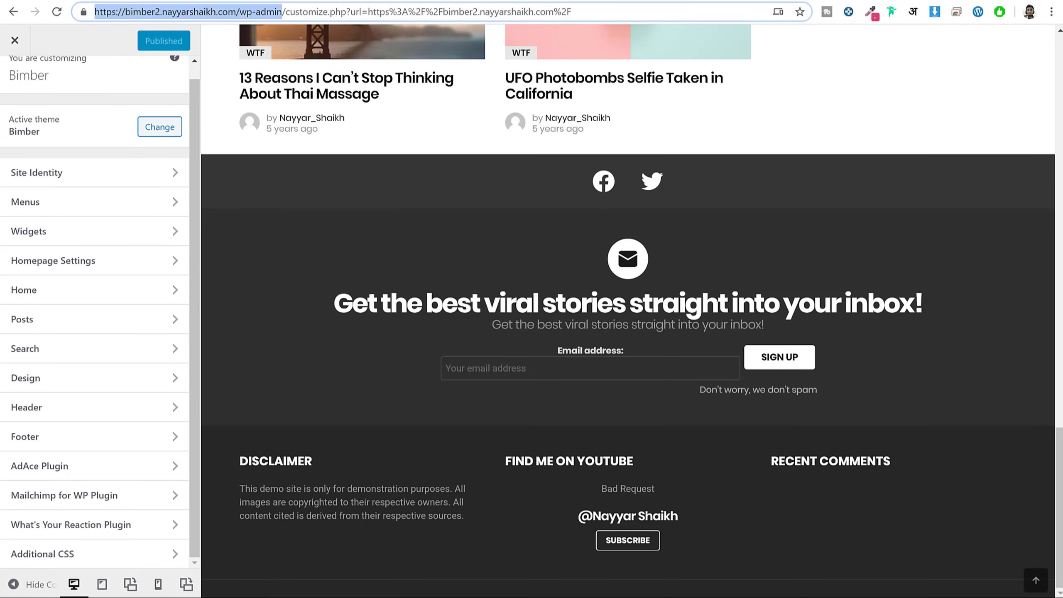
pyautogui.hotkey('ctrl', 't')
pyautogui.hotkey('ctrl', 'v')
pyautogui.press('Return')
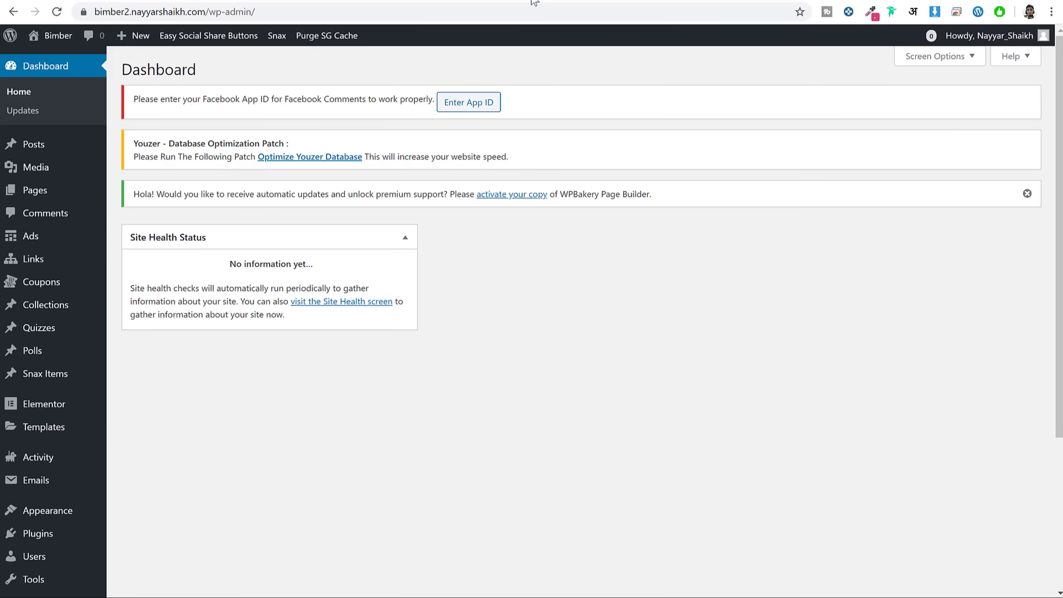
# Step: Try the preview's newsletter email field in the Customizer, then switch to the Dashboard tab
pyautogui.click(532, 1)
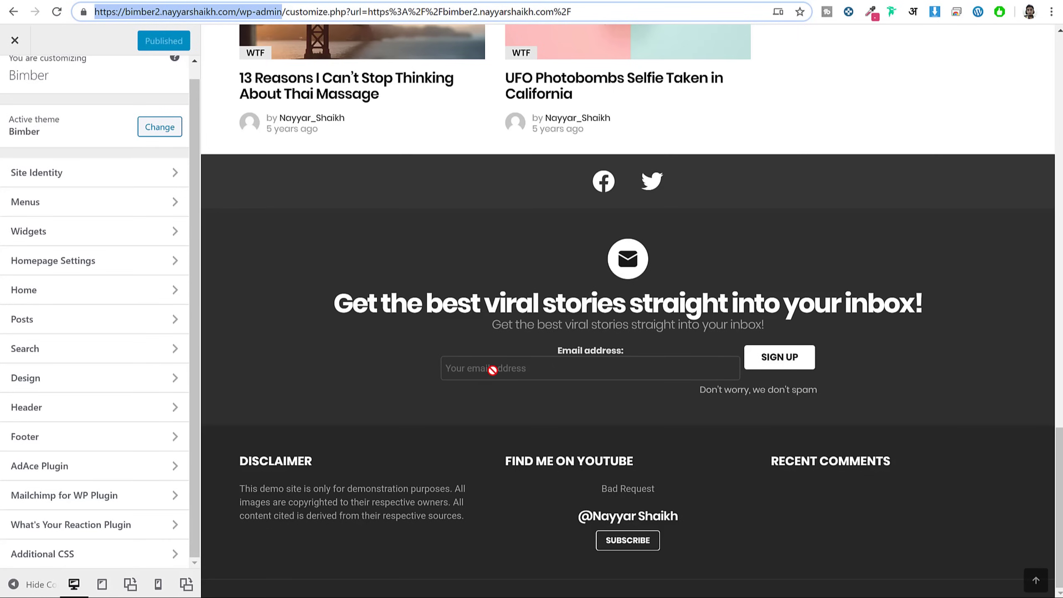
pyautogui.scroll(15, 612, 386)
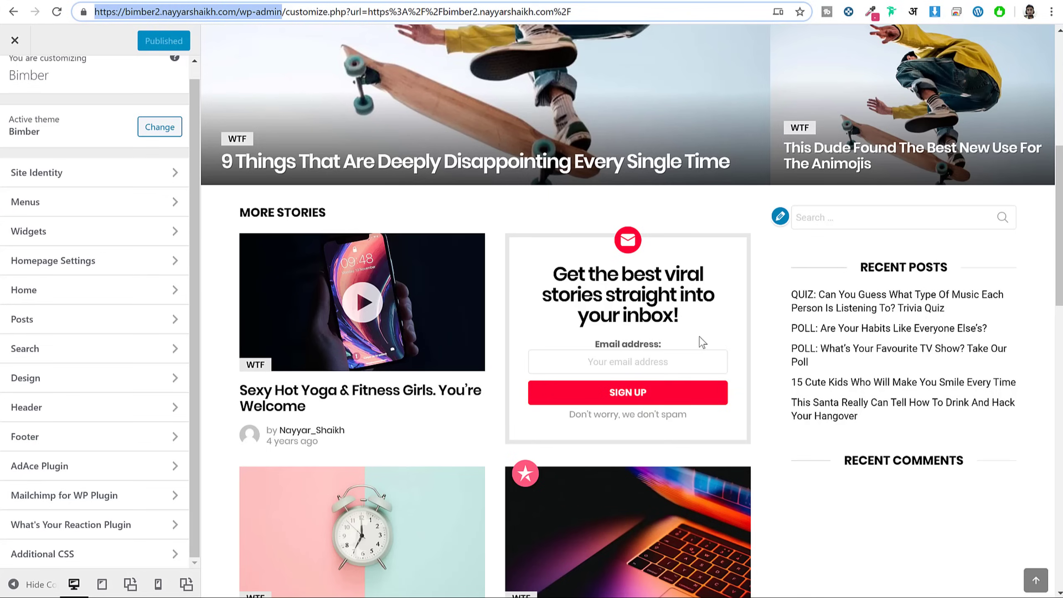
pyautogui.click(686, 358)
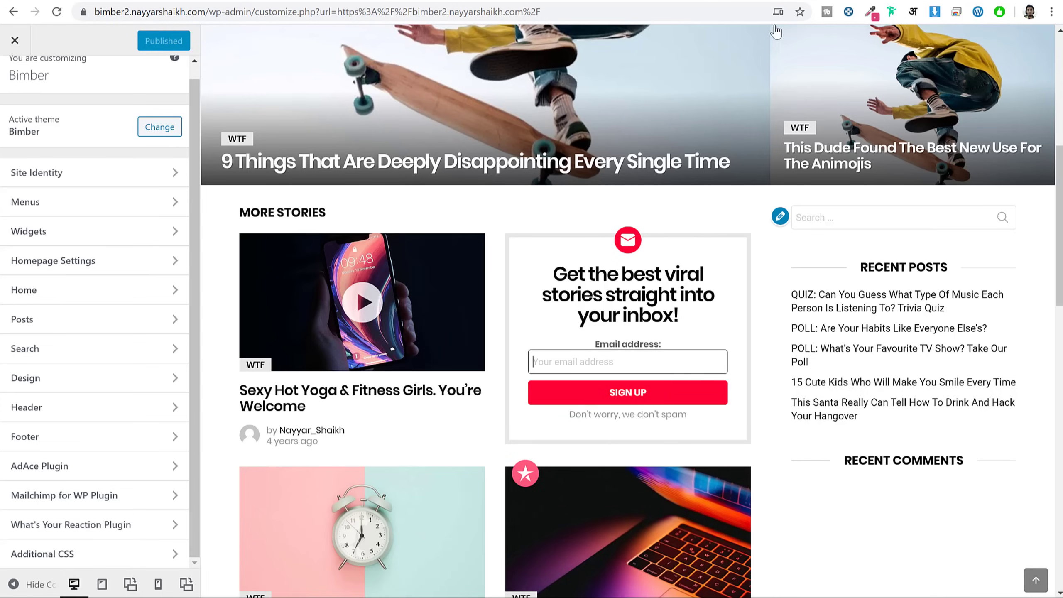
pyautogui.hotkey('ctrl', 'Tab')
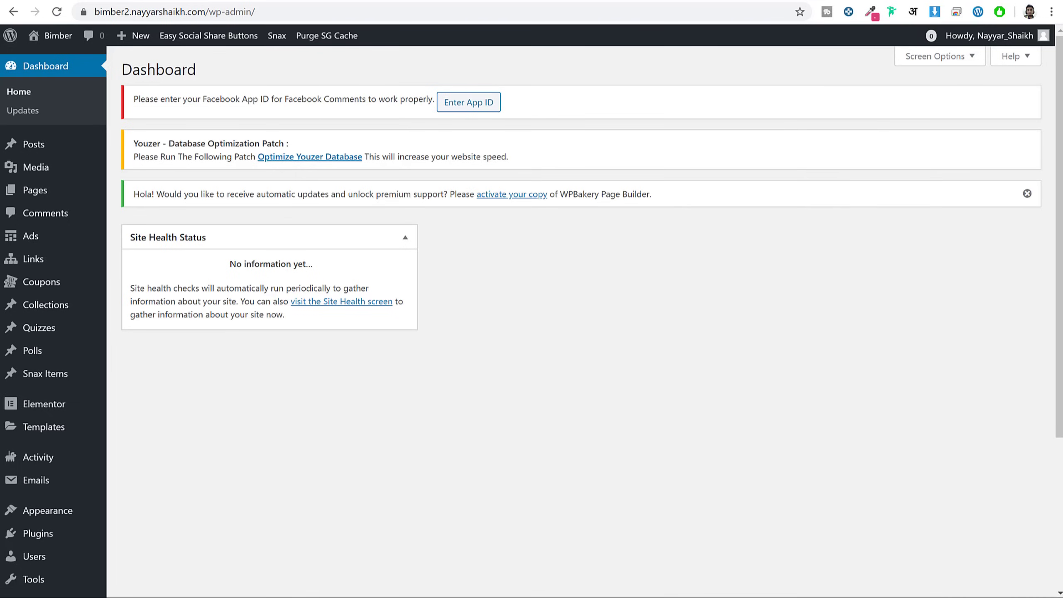
pyautogui.scroll(-5, 62, 464)
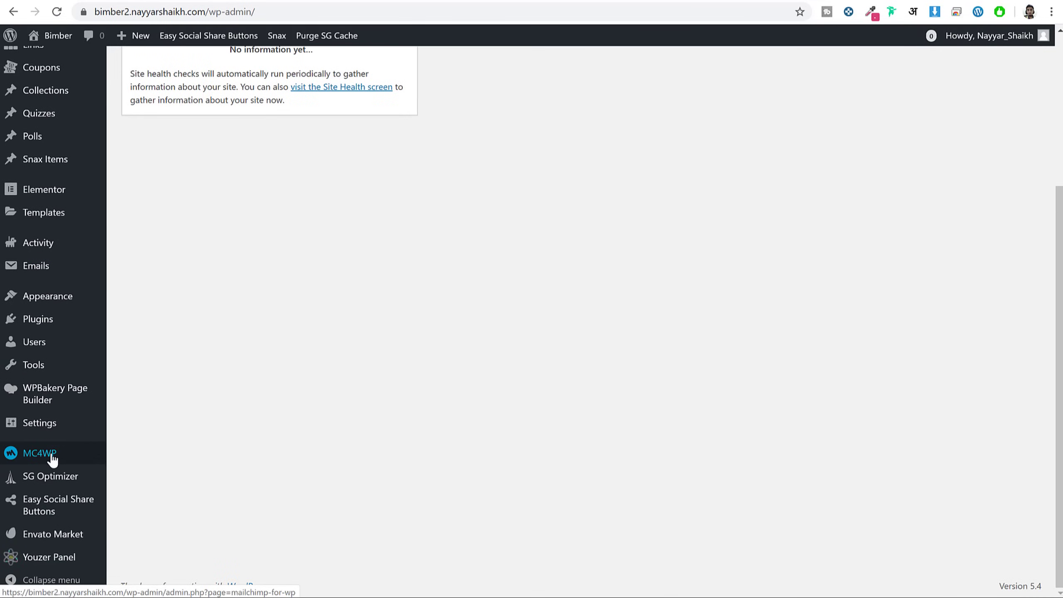
# Step: Open the MC4WP API Settings, showing Not Connected, and start a new browser tab
pyautogui.moveTo(60, 459)
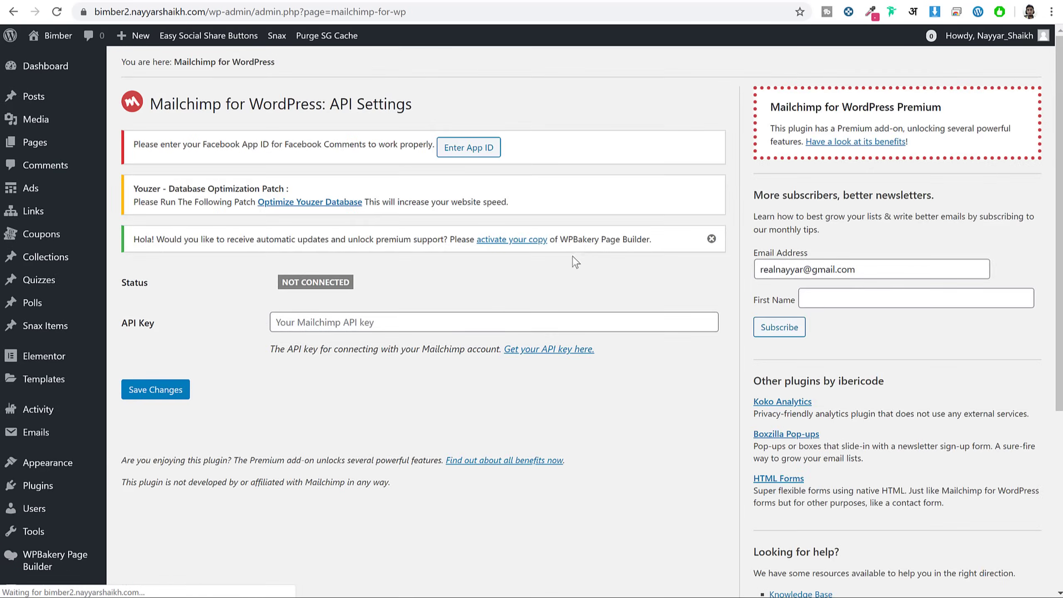
pyautogui.click(317, 322)
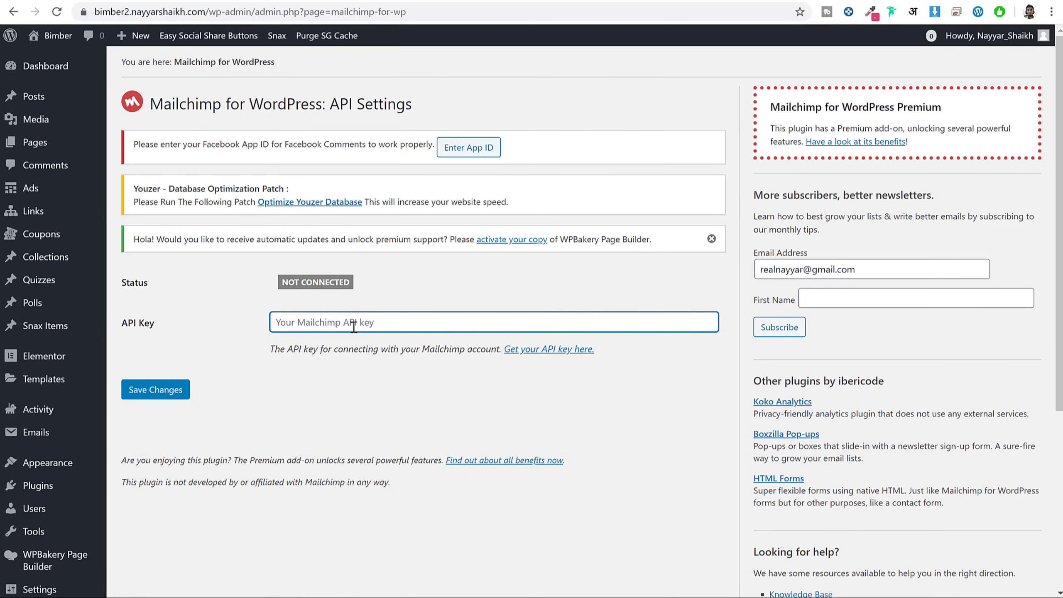
pyautogui.moveTo(116, 325); pyautogui.dragTo(167, 325)
pyautogui.click(167, 325)
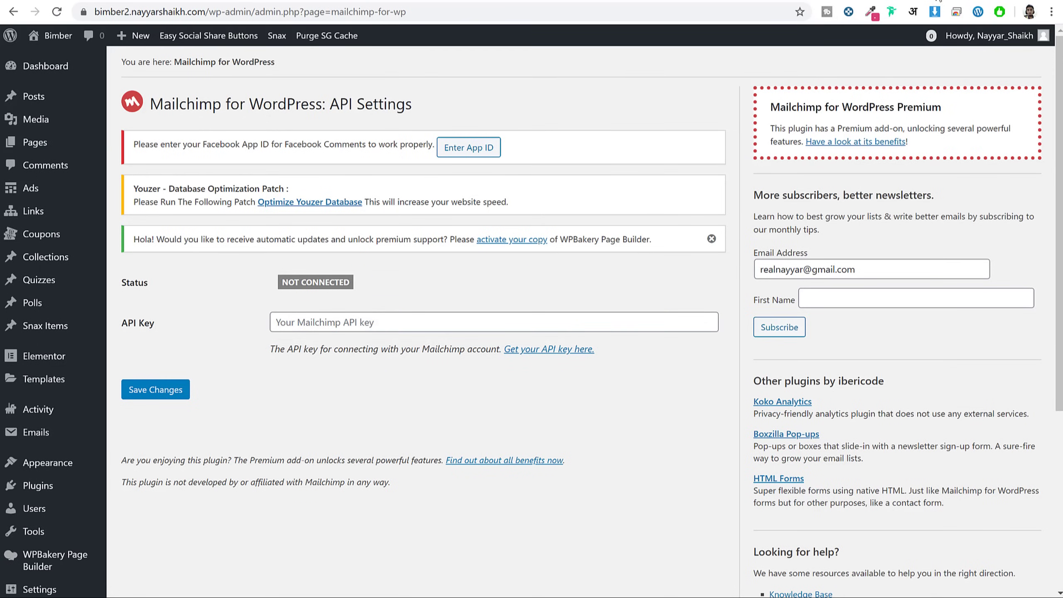
pyautogui.hotkey('ctrl', 't')
# Step: Go to mailchimp.com and log in to the Mailchimp account
pyautogui.write('mailchimp.com')
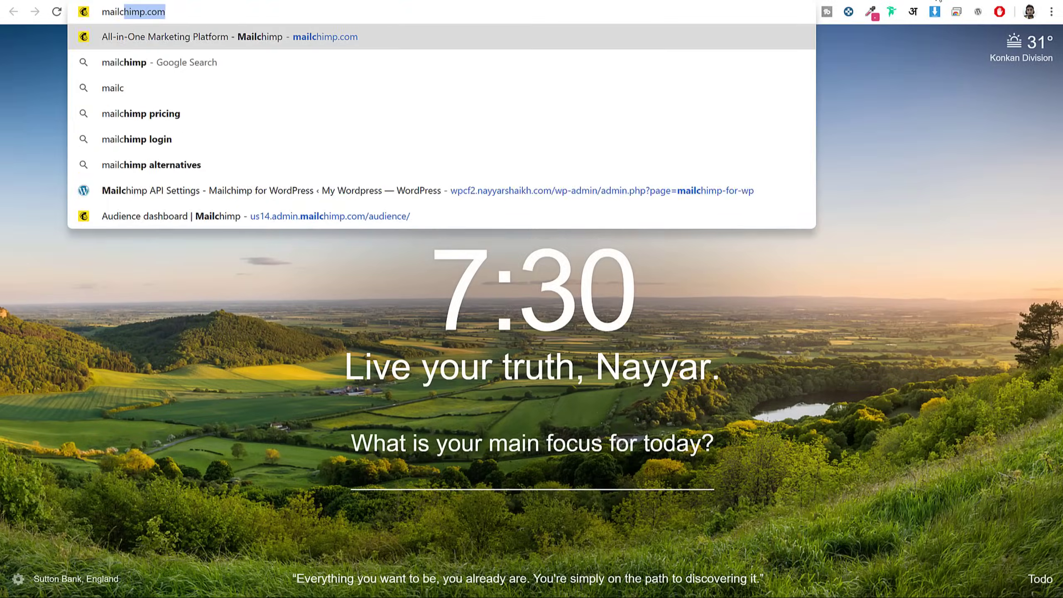
pyautogui.press('Return')
pyautogui.click(906, 65)
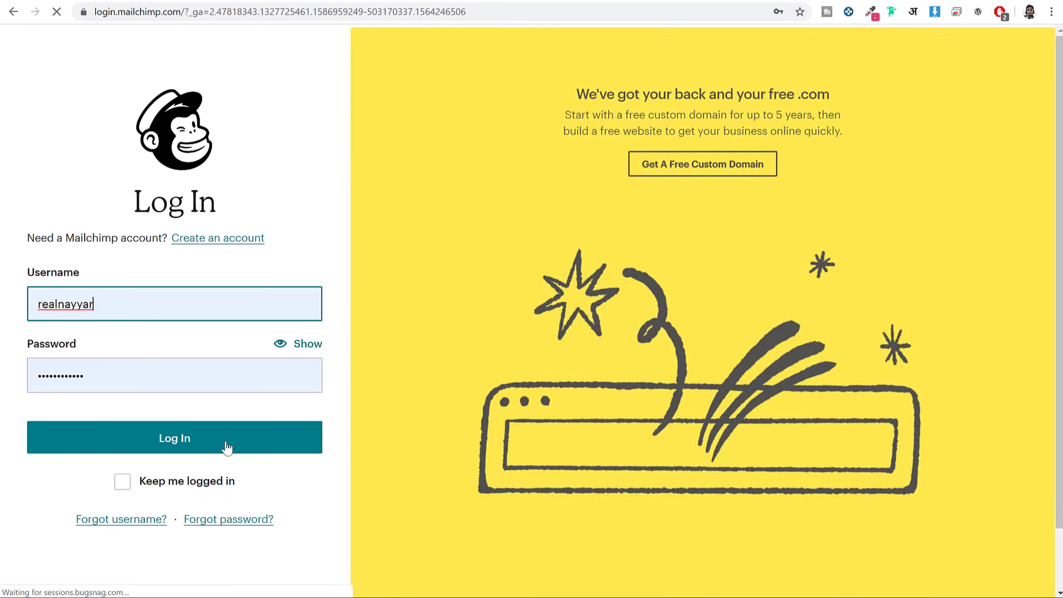
pyautogui.click(226, 444)
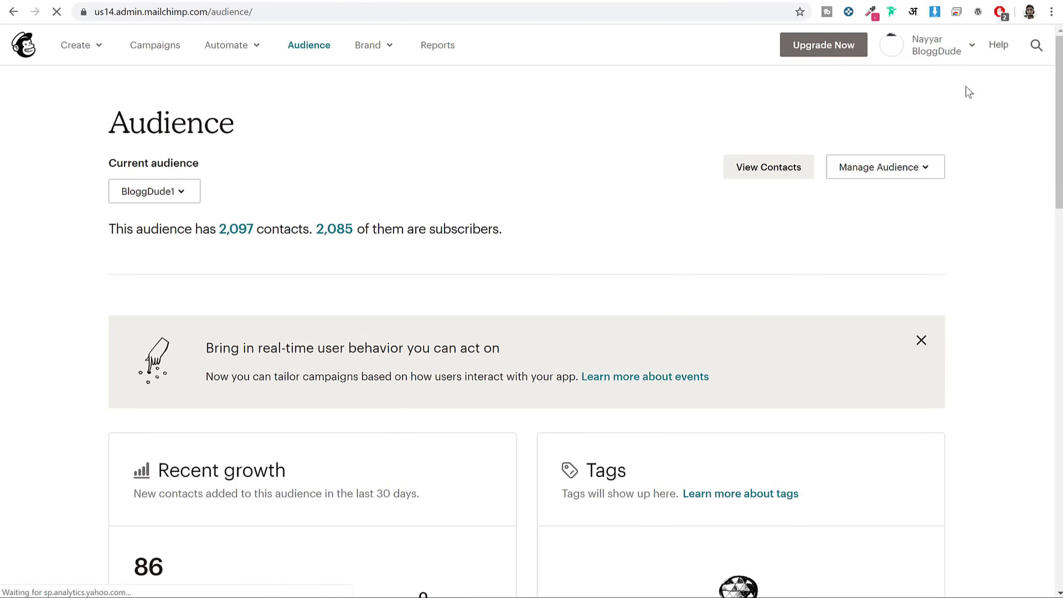
# Step: Select the existing key under Profile > Extras > API keys, then return to the WordPress tab
pyautogui.click(941, 51)
pyautogui.click(847, 178)
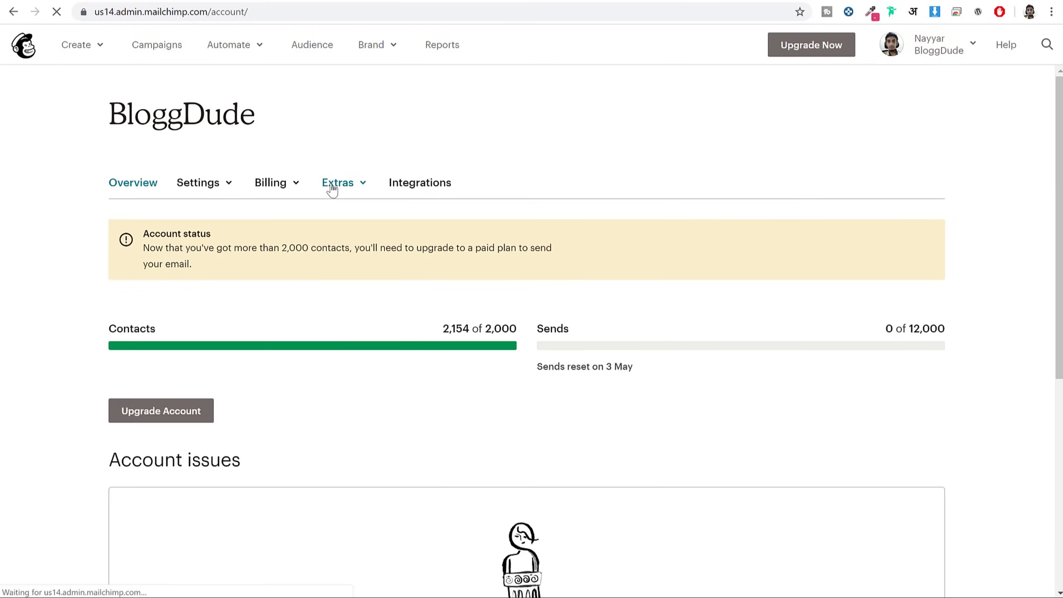
pyautogui.click(331, 187)
pyautogui.click(343, 249)
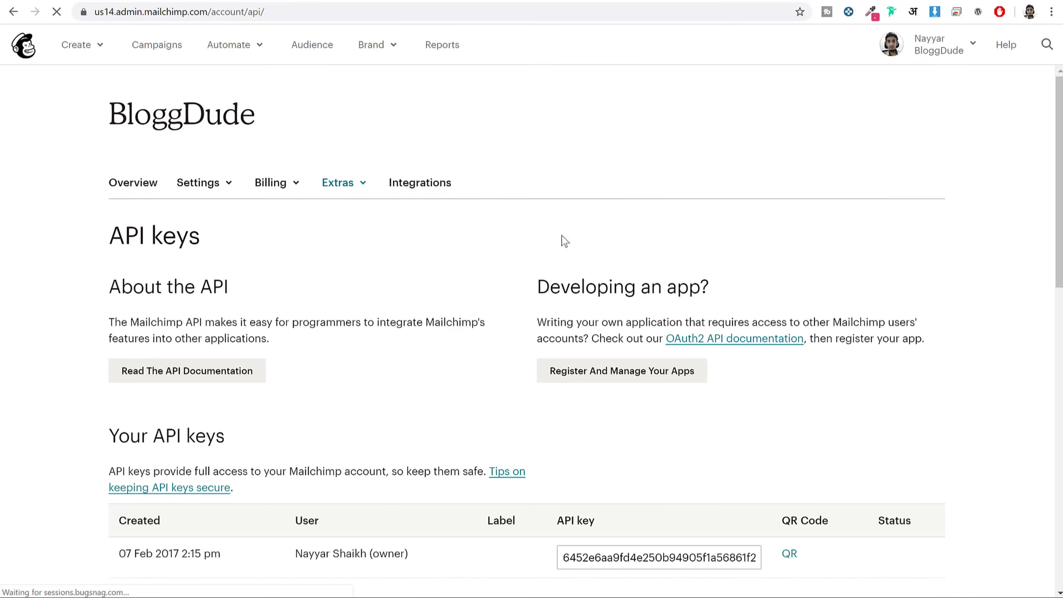
pyautogui.scroll(-6, 809, 376)
pyautogui.click(613, 288)
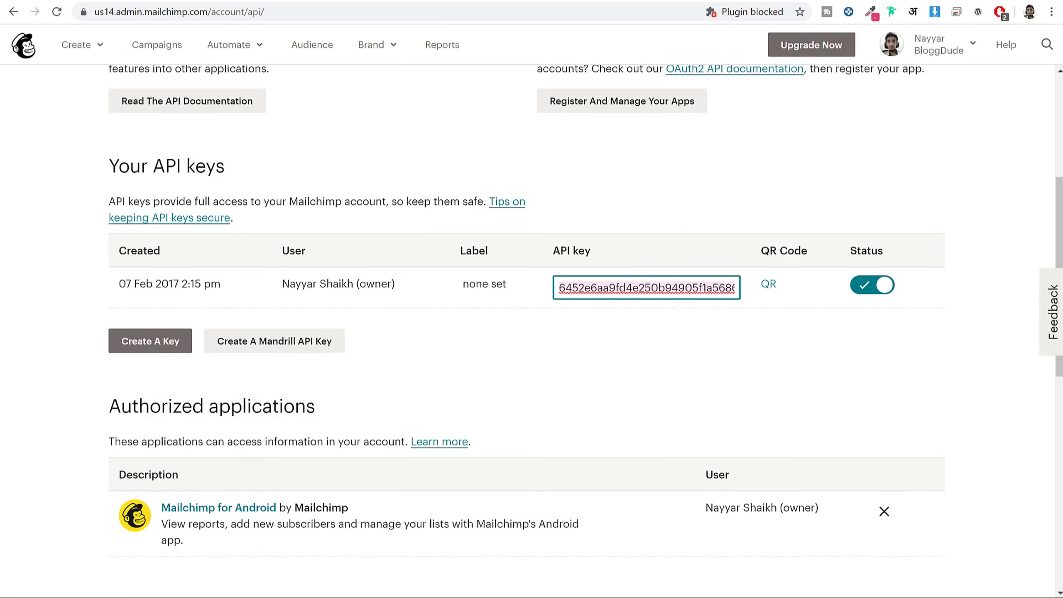
pyautogui.click(600, 0)
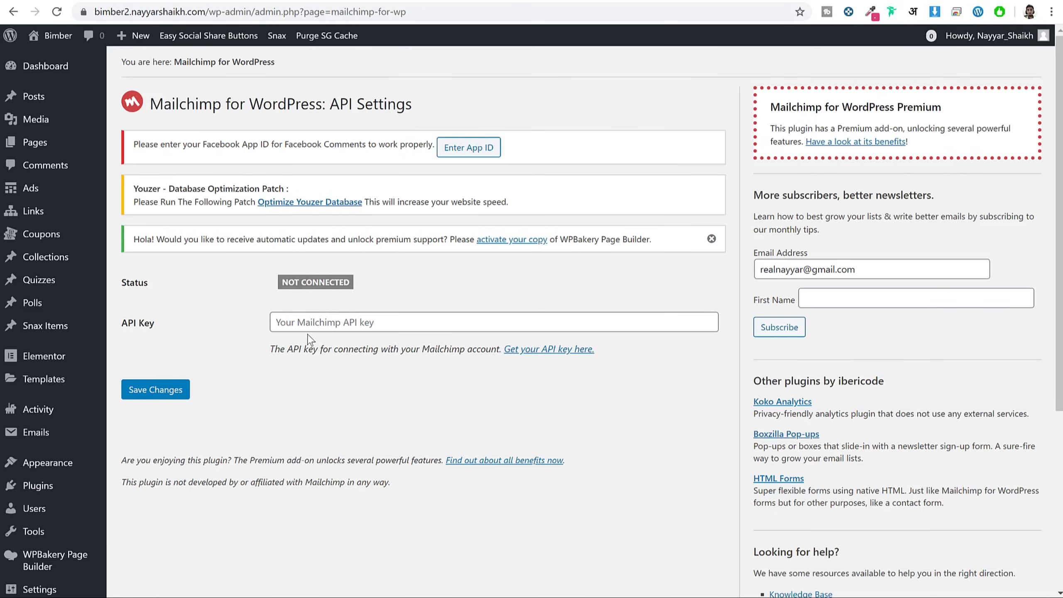
# Step: Paste the Mailchimp API key into the API Key field and save, connecting the plugin
pyautogui.click(329, 321)
pyautogui.hotkey('ctrl', 'v')
pyautogui.click(172, 392)
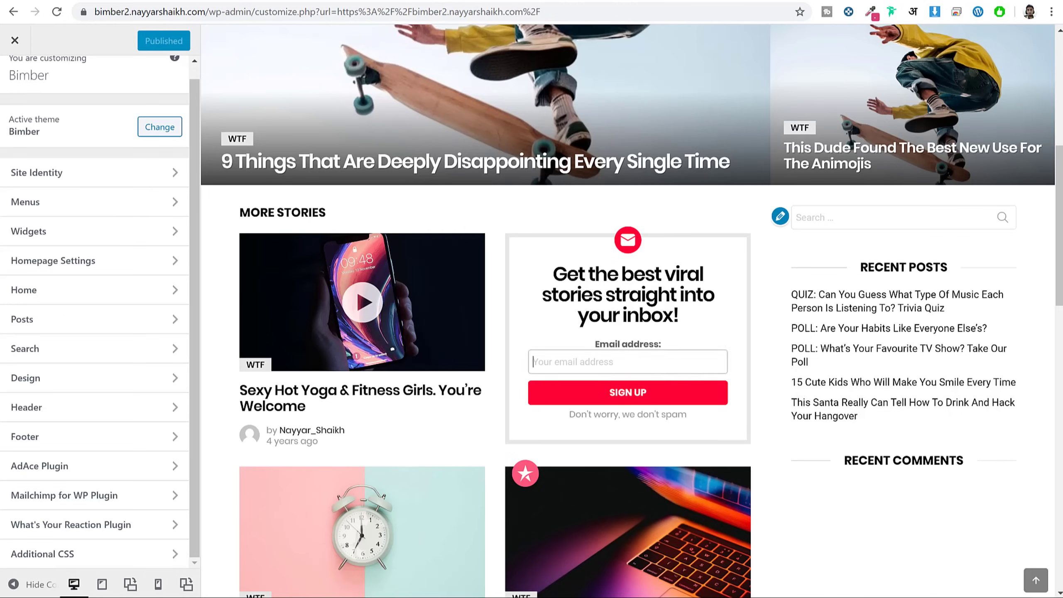
# Step: Preview the homepage and enable the newsletter popup in the Mailchimp for WP Plugin settings
pyautogui.scroll(6, 593, 344)
pyautogui.scroll(3, 594, 344)
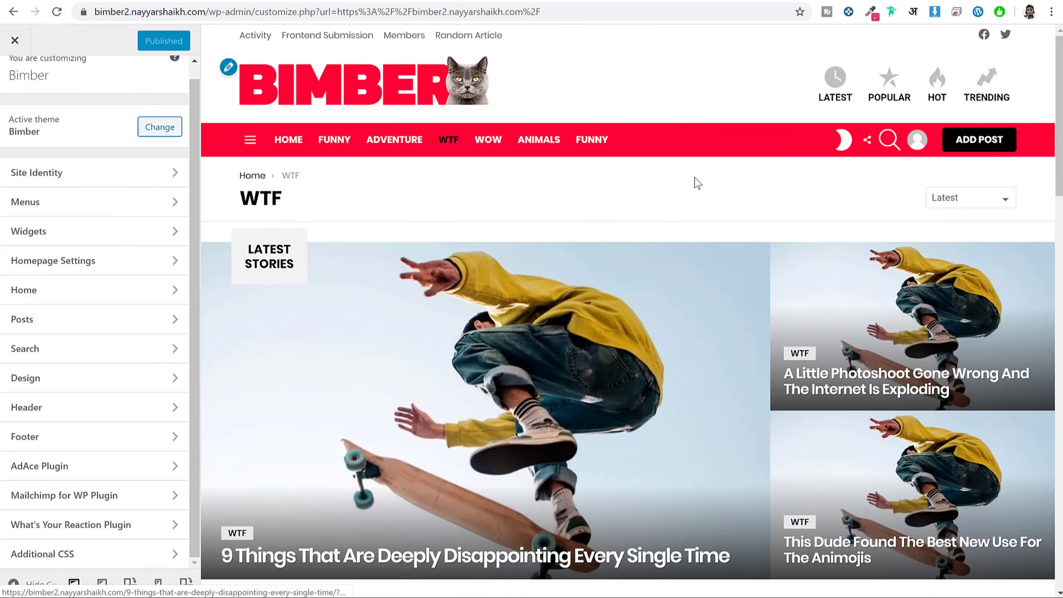
pyautogui.click(390, 89)
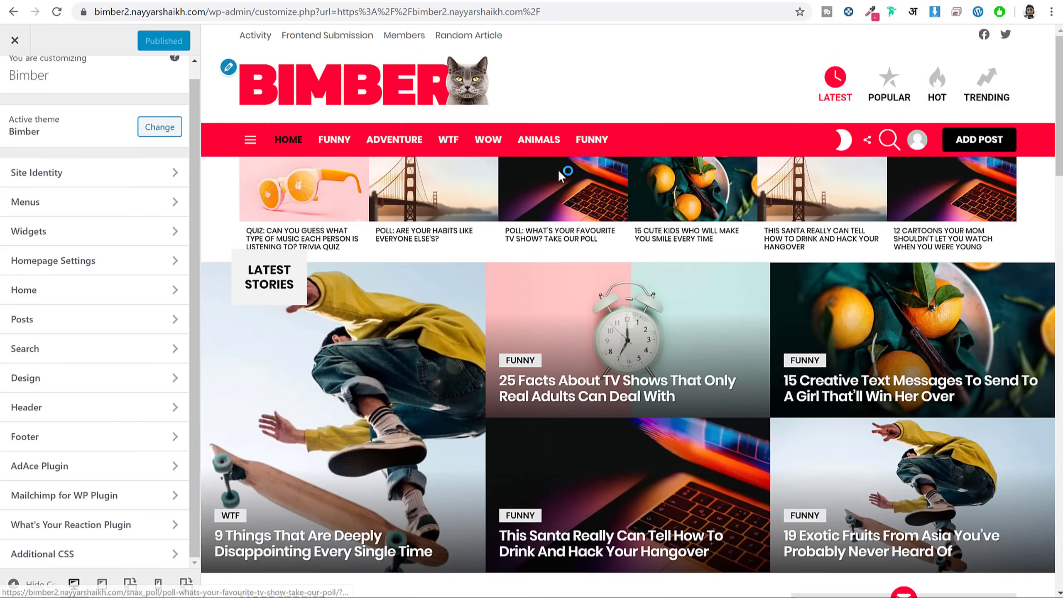
pyautogui.click(128, 500)
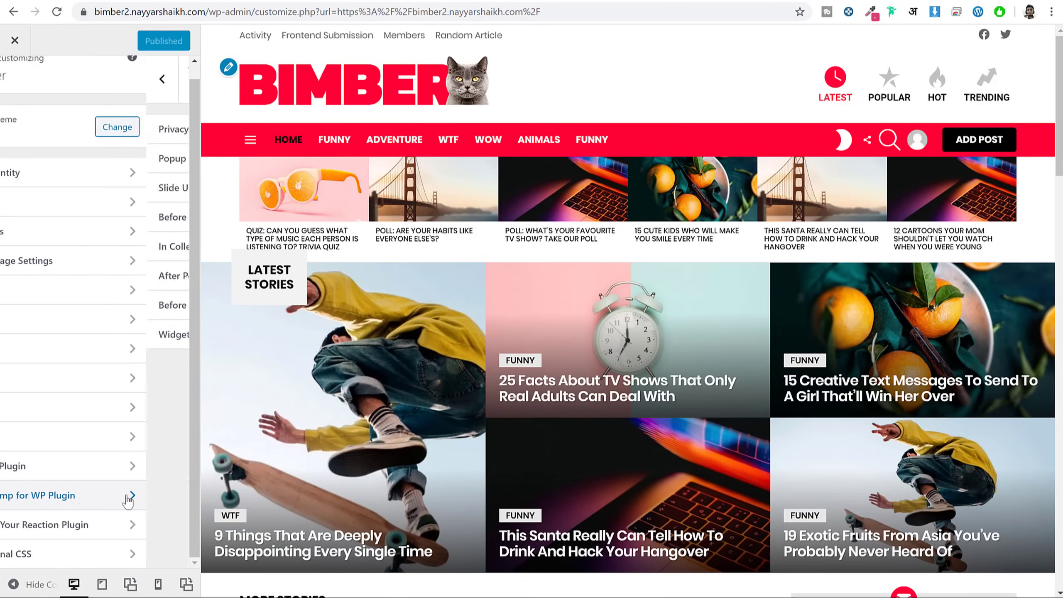
pyautogui.click(86, 167)
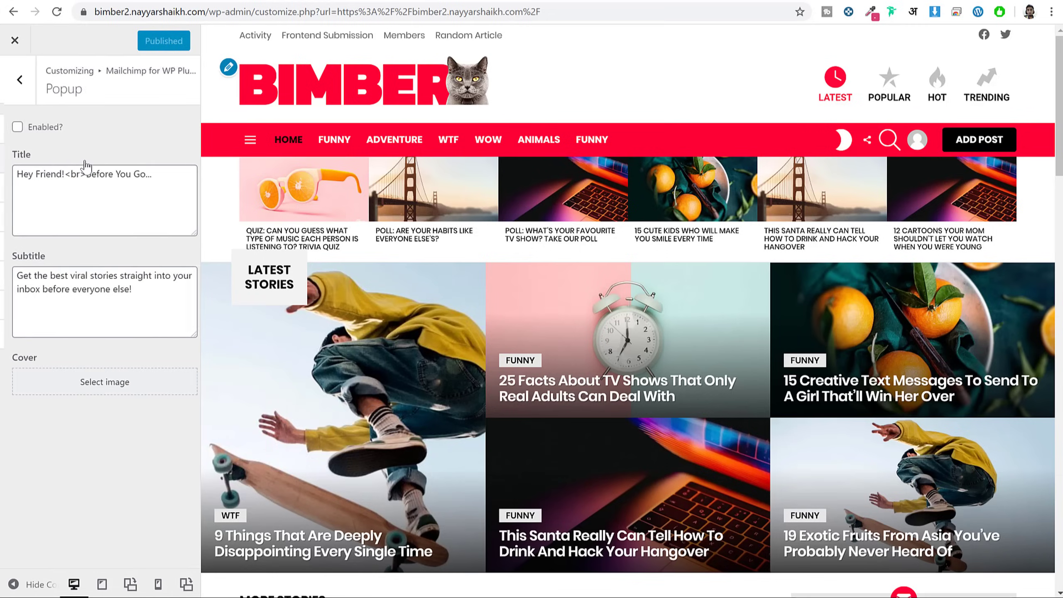
pyautogui.click(31, 131)
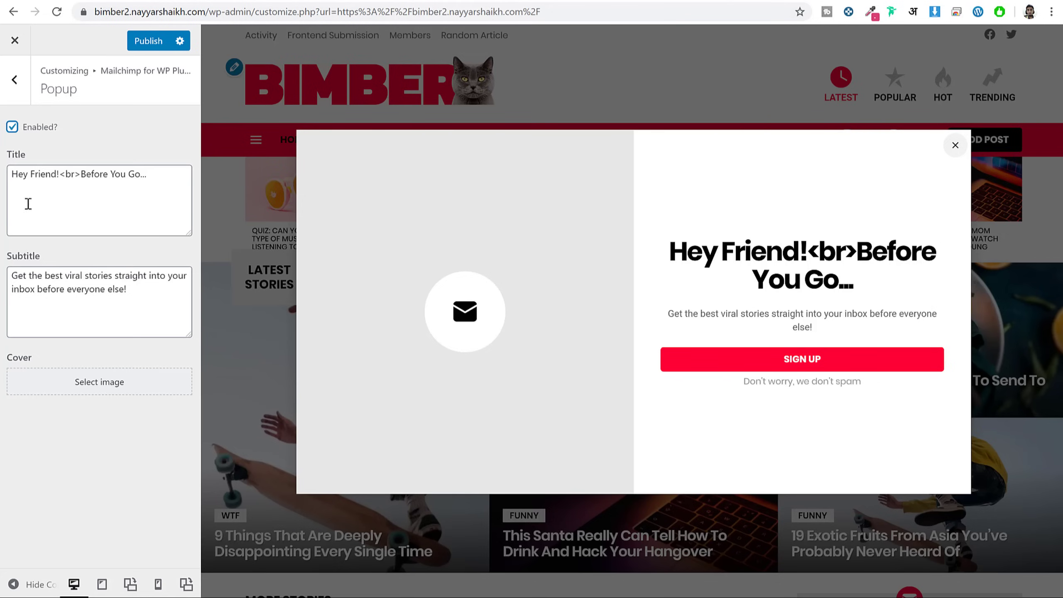
# Step: Set the cat-in-hands photo as the popup's cover image
pyautogui.moveTo(109, 300); pyautogui.dragTo(23, 276)
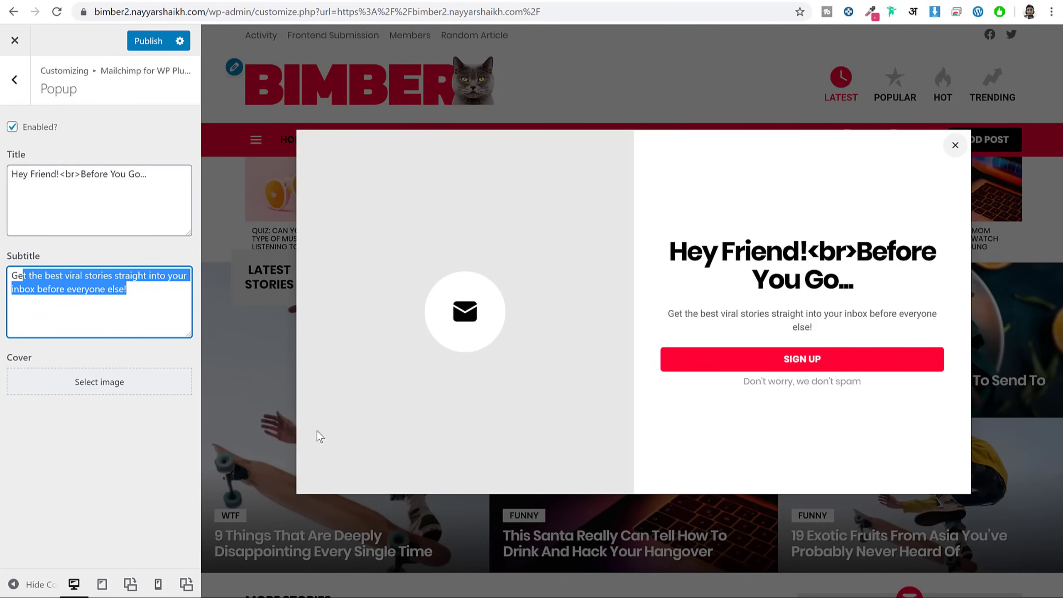
pyautogui.click(113, 384)
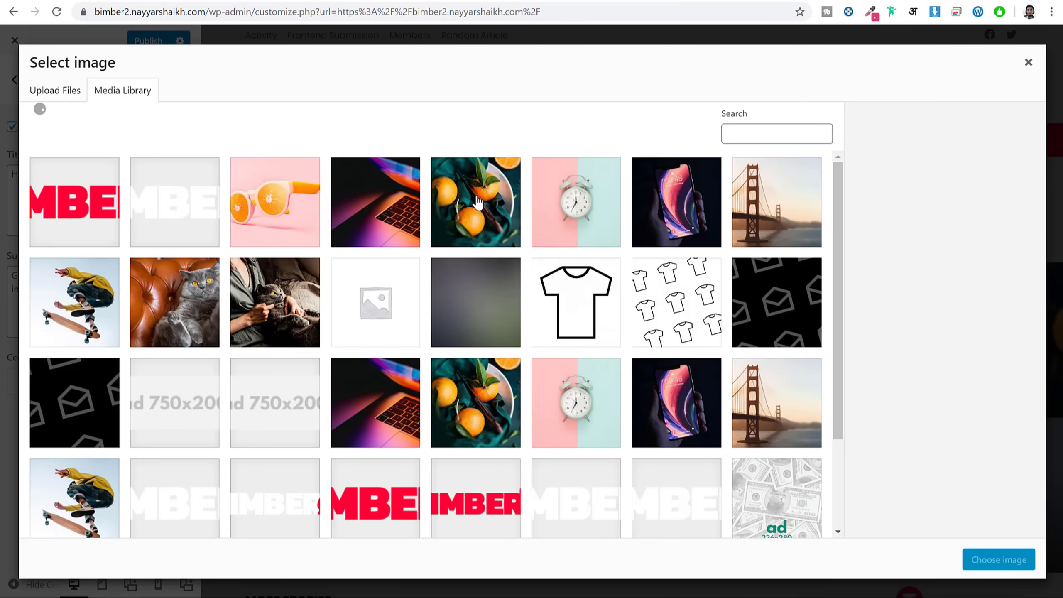
pyautogui.click(476, 200)
pyautogui.click(738, 190)
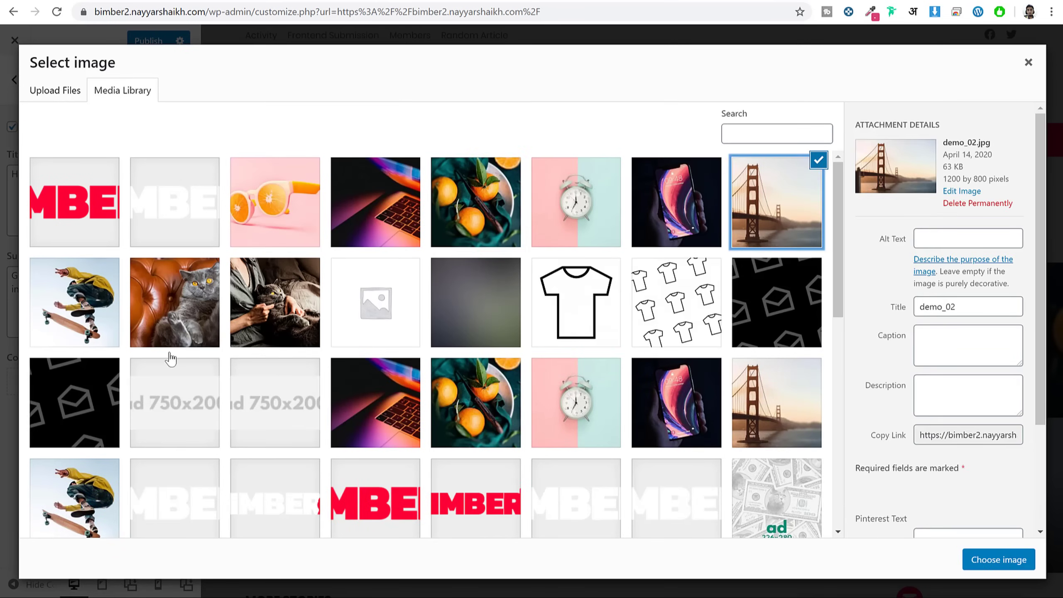
pyautogui.scroll(-8, 667, 399)
pyautogui.scroll(5, 236, 230)
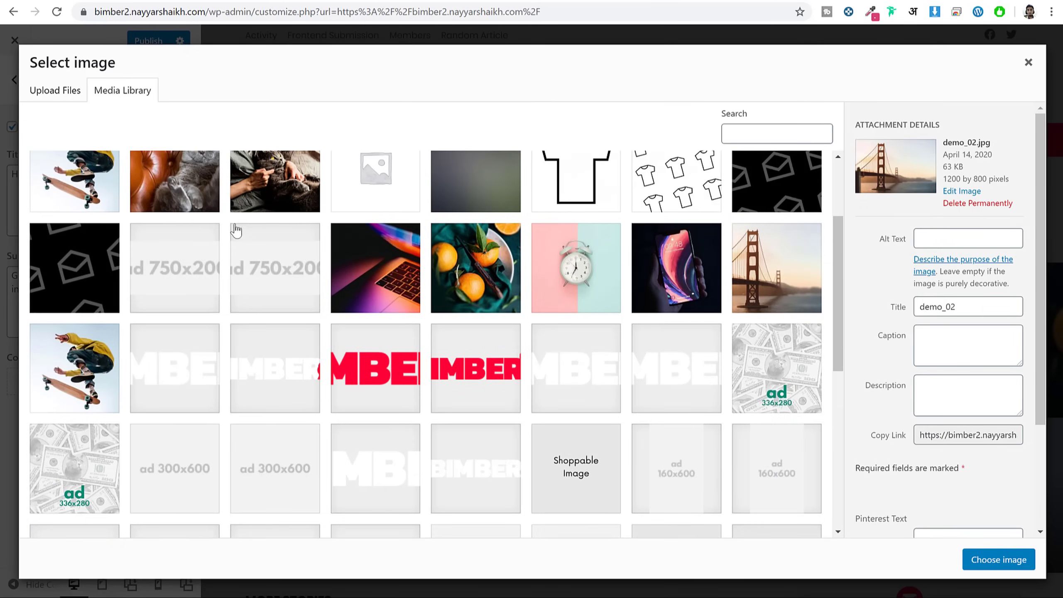
pyautogui.click(271, 197)
pyautogui.click(996, 560)
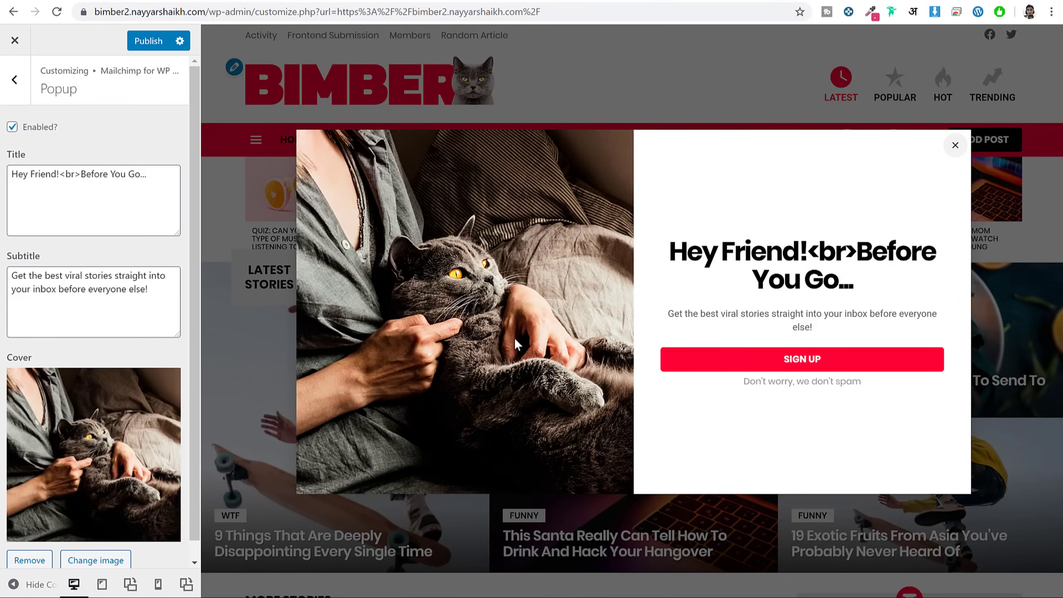
# Step: Publish the popup changes and return to the Mailchimp plugin section list
pyautogui.click(129, 41)
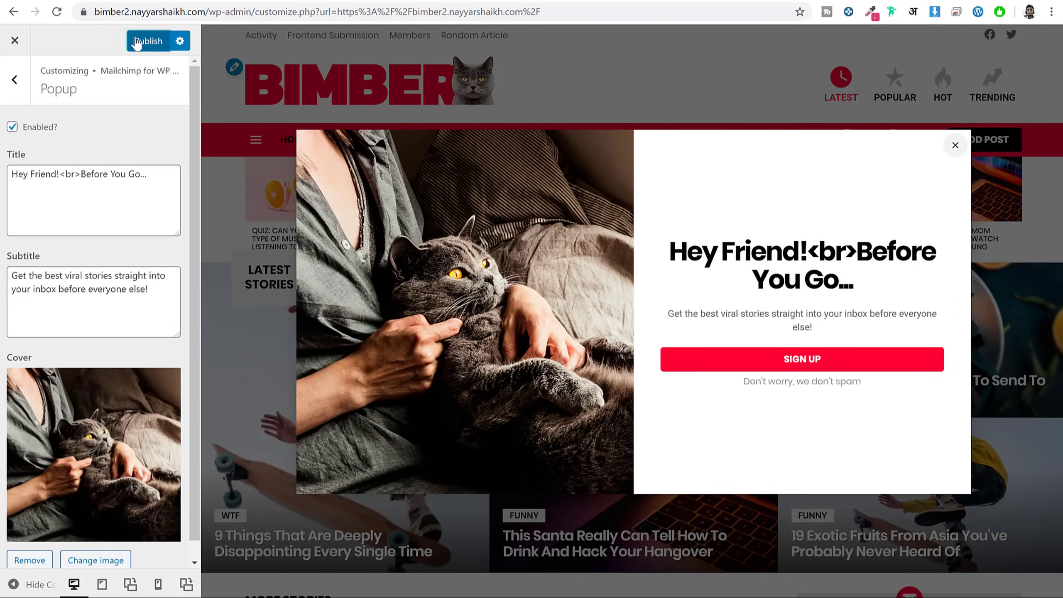
pyautogui.scroll(-1, 109, 301)
pyautogui.scroll(1, 84, 210)
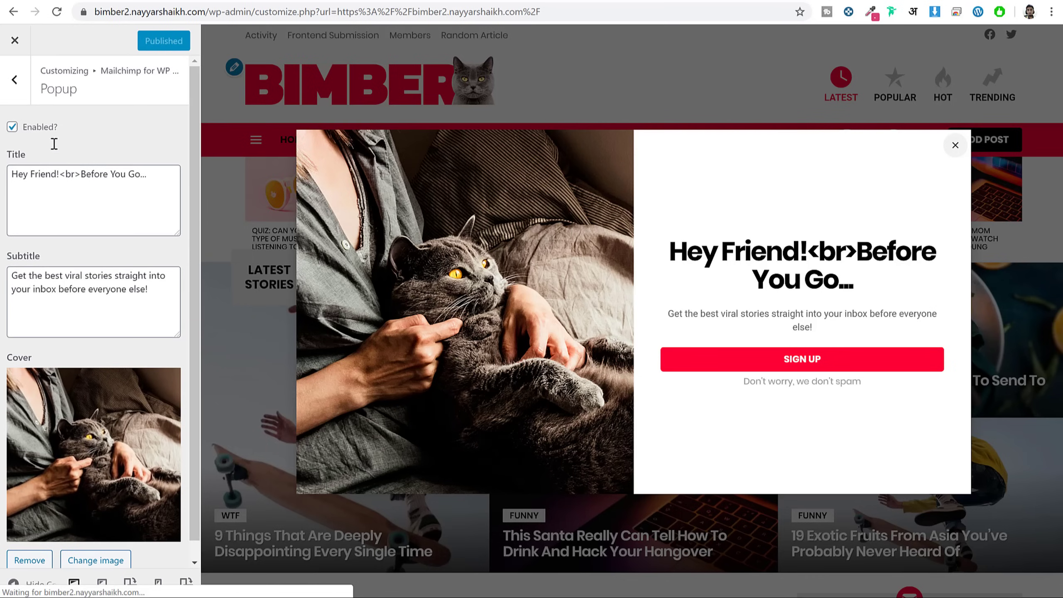
pyautogui.click(14, 80)
pyautogui.click(953, 144)
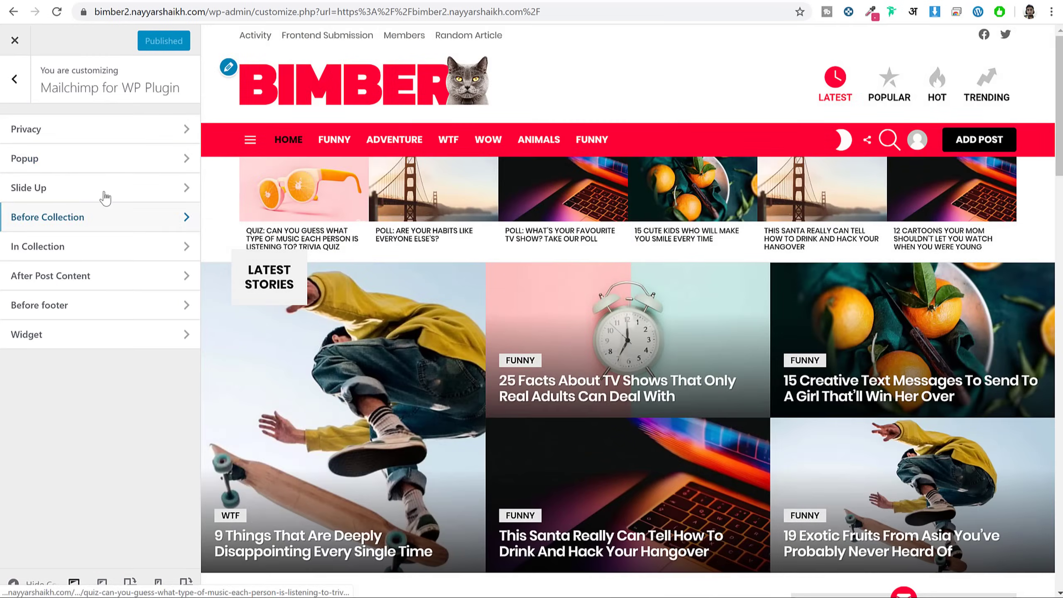
# Step: Enable the Slide Up signup bar and check it on the '7 Simple Ways To Blow A Kiss Like A Pro' post
pyautogui.click(95, 188)
pyautogui.click(43, 128)
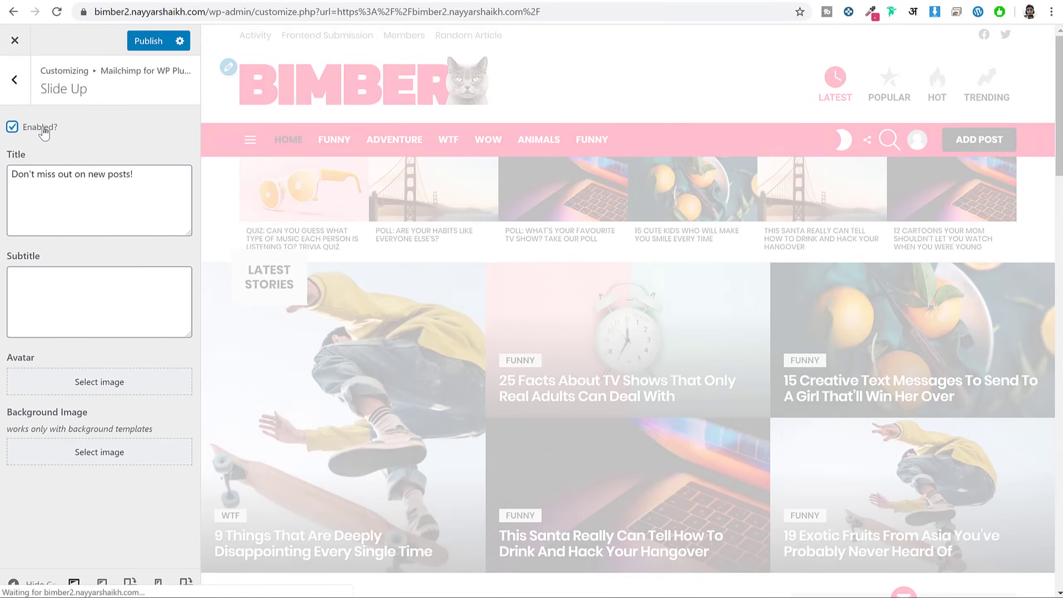
pyautogui.scroll(-8, 828, 169)
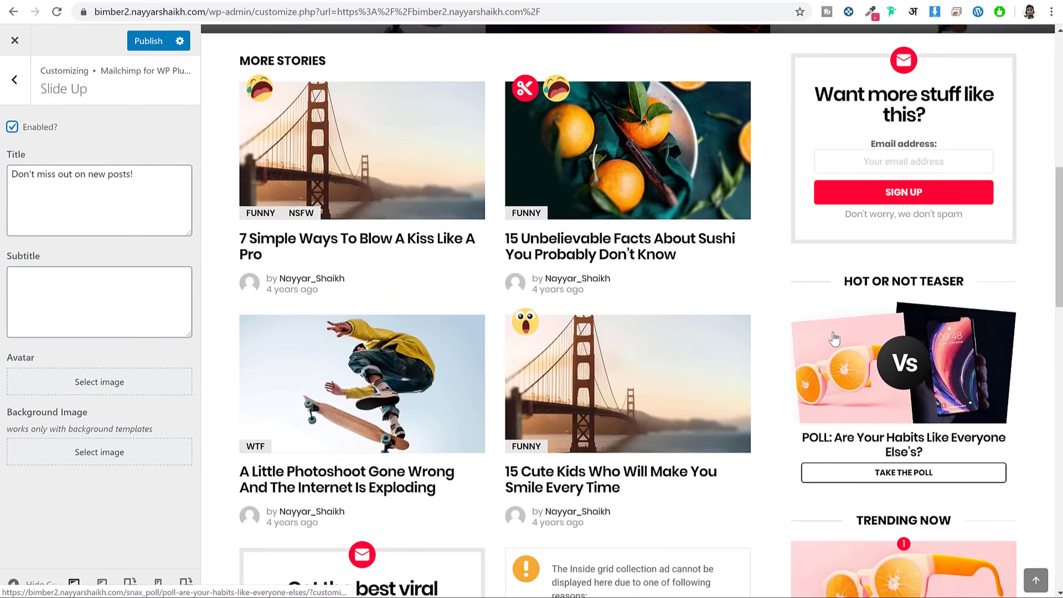
pyautogui.scroll(8, 833, 338)
pyautogui.scroll(-10, 796, 327)
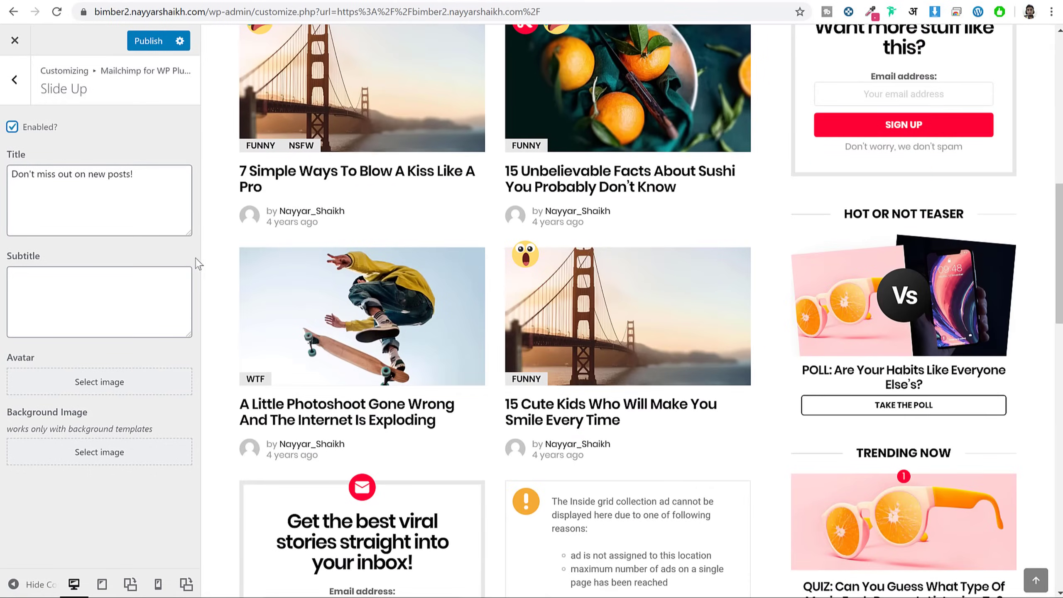
pyautogui.click(296, 182)
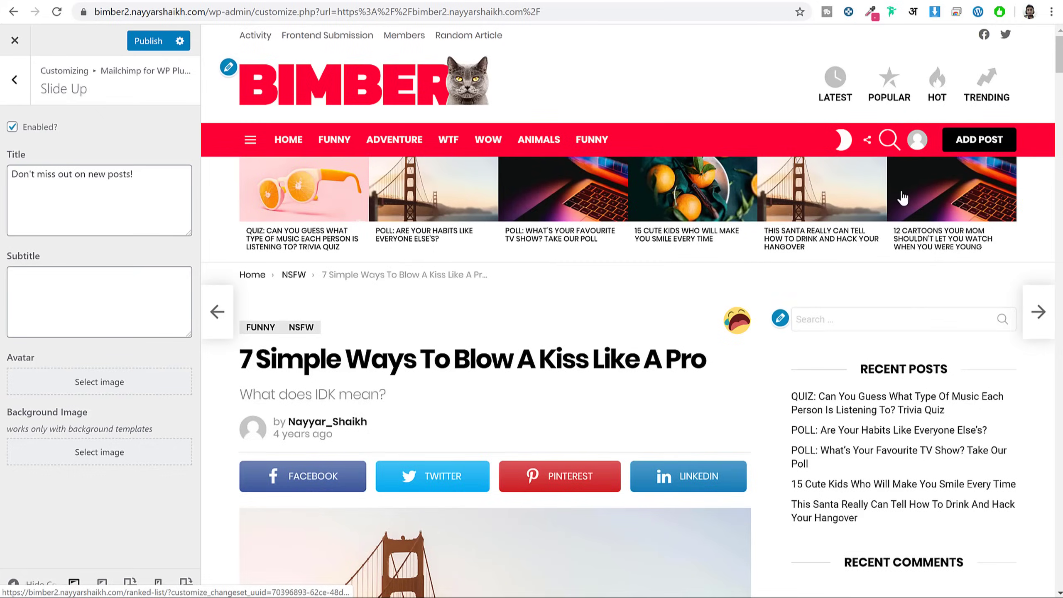
pyautogui.scroll(-10, 863, 298)
pyautogui.scroll(-15, 863, 298)
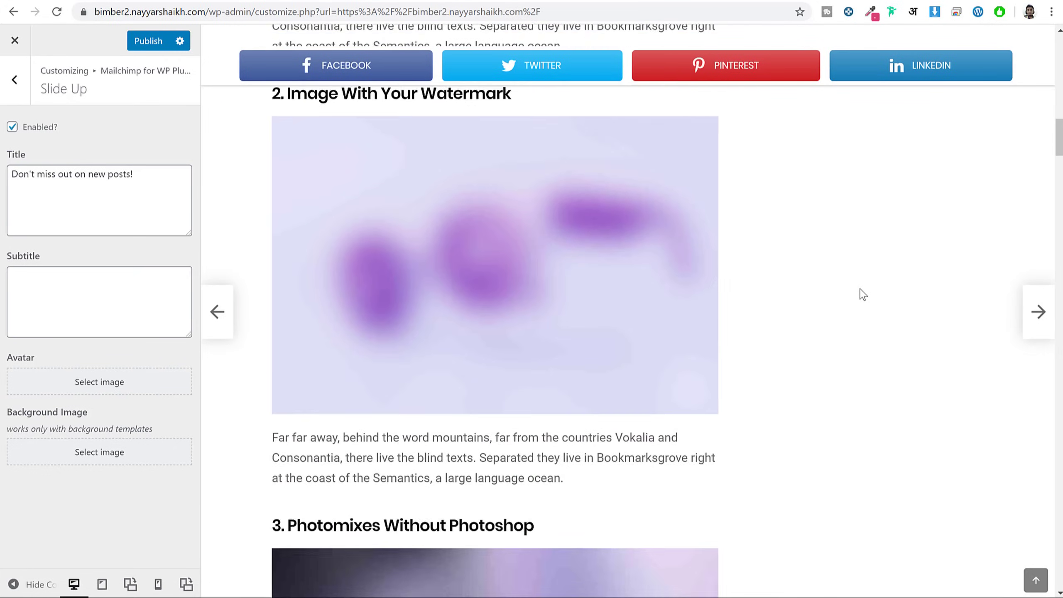
pyautogui.scroll(-15, 860, 290)
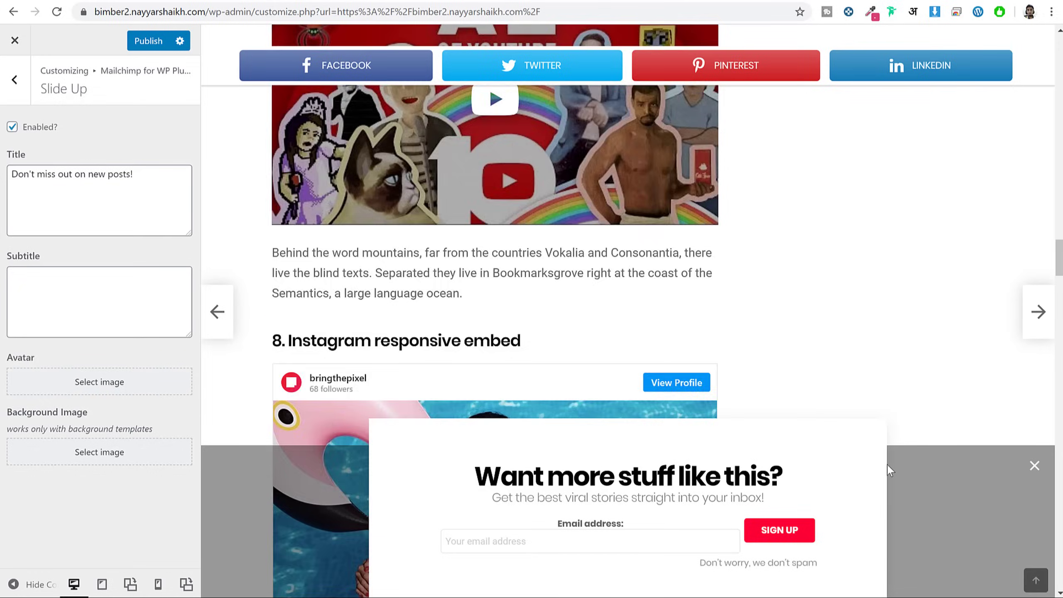
pyautogui.scroll(10, 720, 512)
# Step: Return to the plugin sections, bring the preview back to the homepage, and open a new tab
pyautogui.click(7, 69)
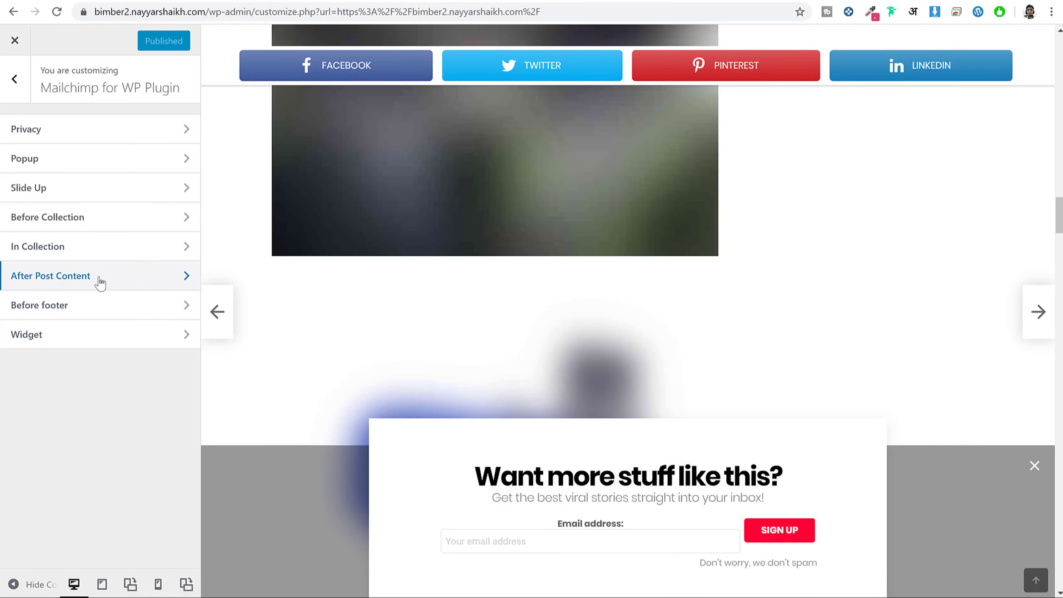
pyautogui.scroll(20, 854, 397)
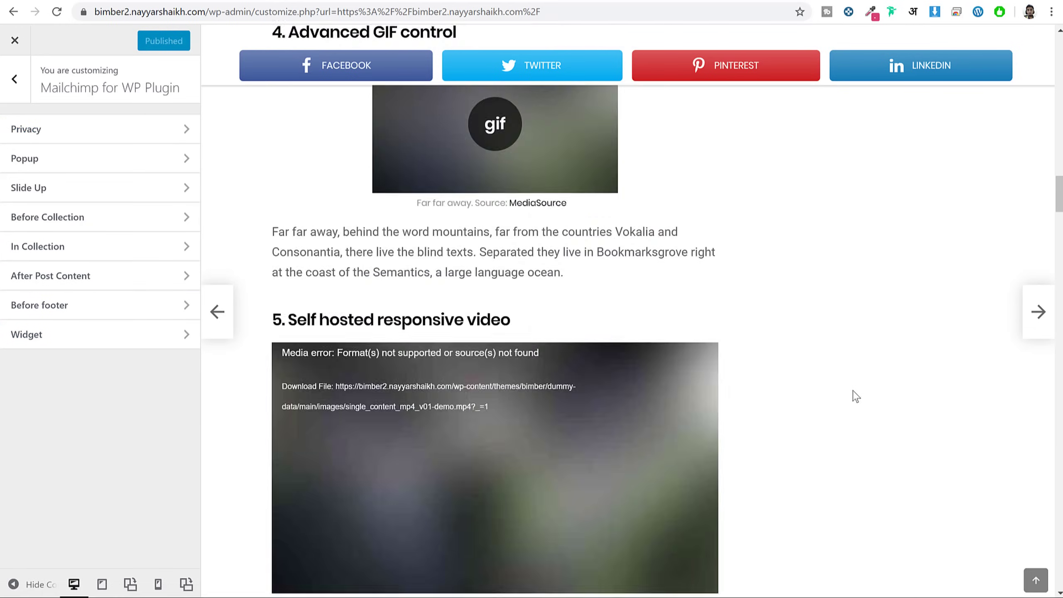
pyautogui.scroll(3, 853, 391)
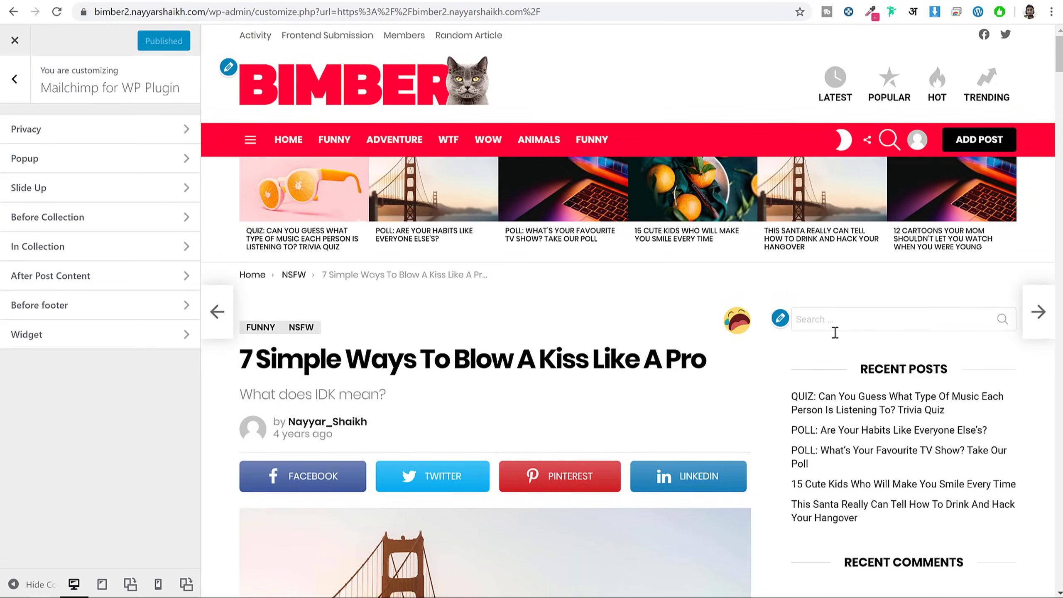
pyautogui.click(469, 35)
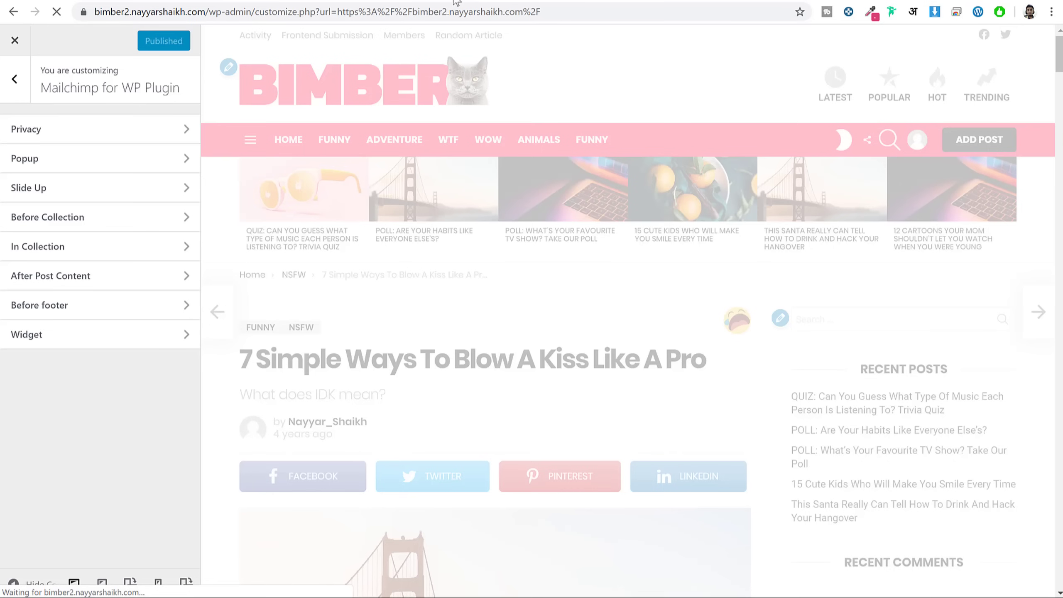
pyautogui.scroll(-15, 736, 368)
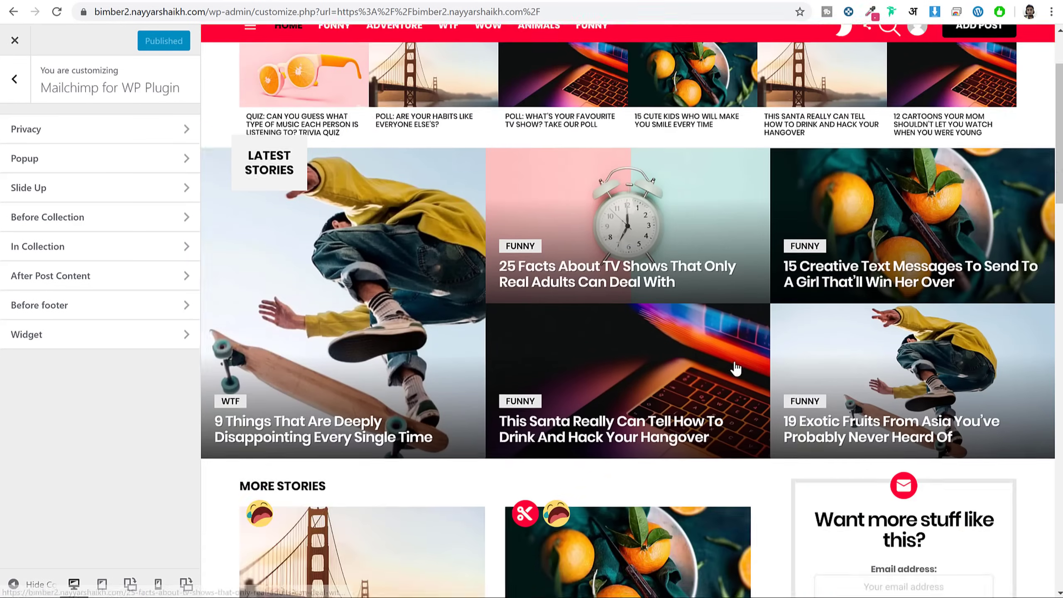
pyautogui.scroll(-5, 762, 395)
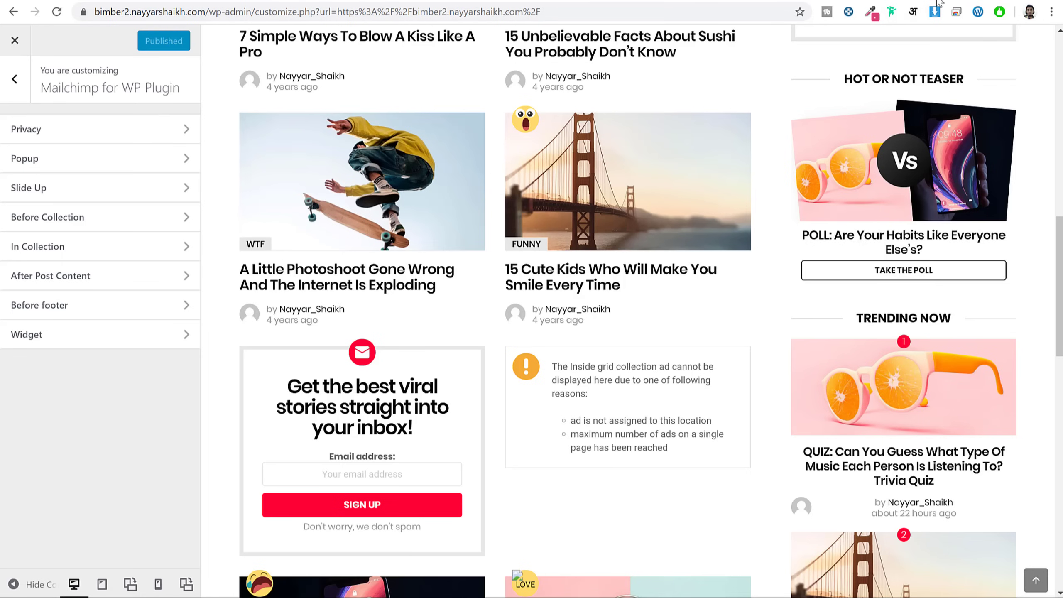
pyautogui.hotkey('ctrl', 't')
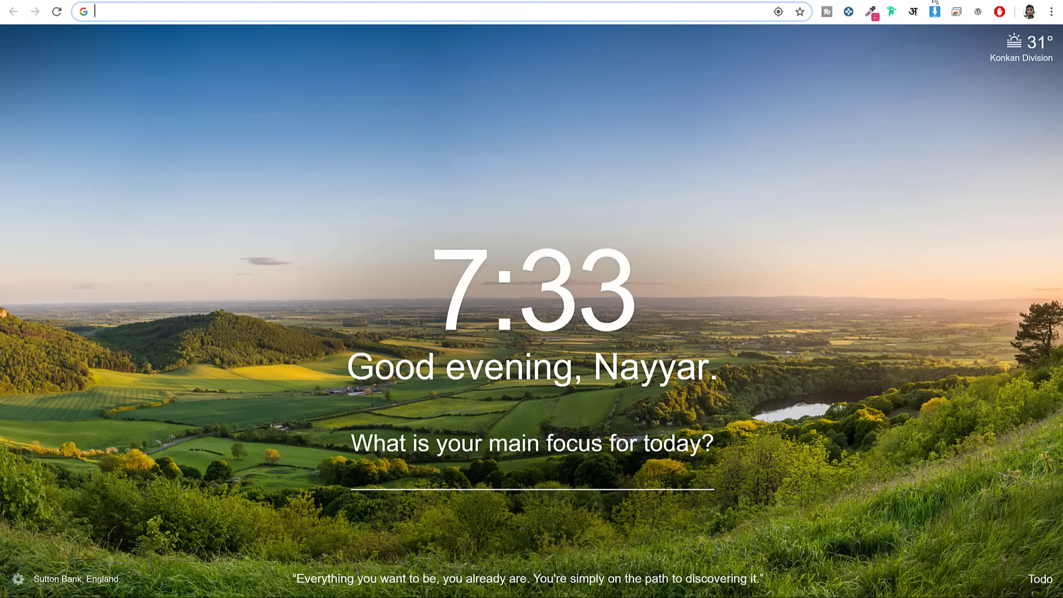
# Step: Load Google AdSense, go to Sites and choose ADD SITE
pyautogui.write('adidas.co.in')
pyautogui.press('Return')
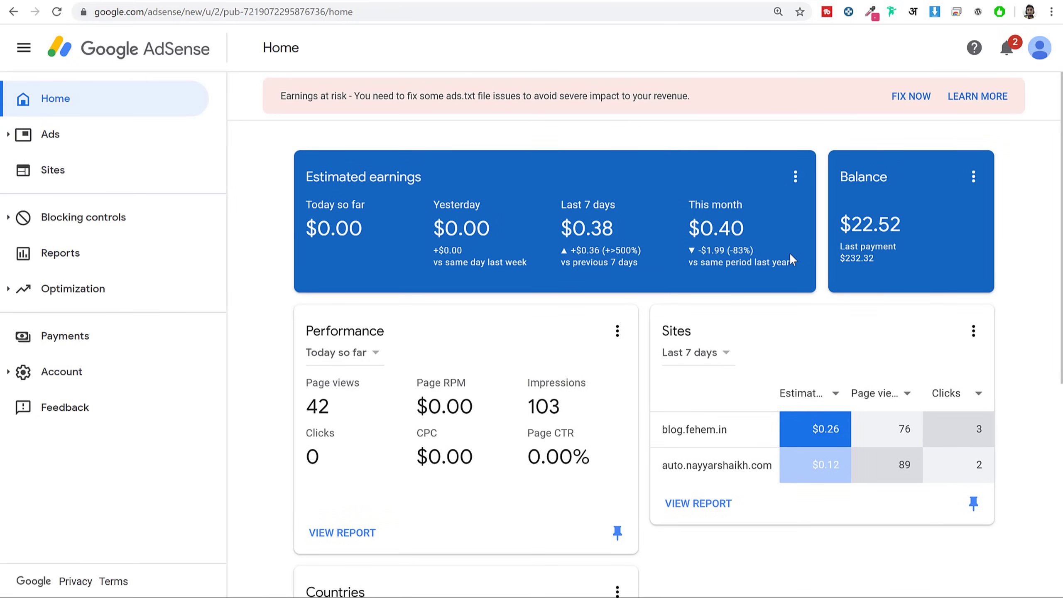
pyautogui.click(58, 169)
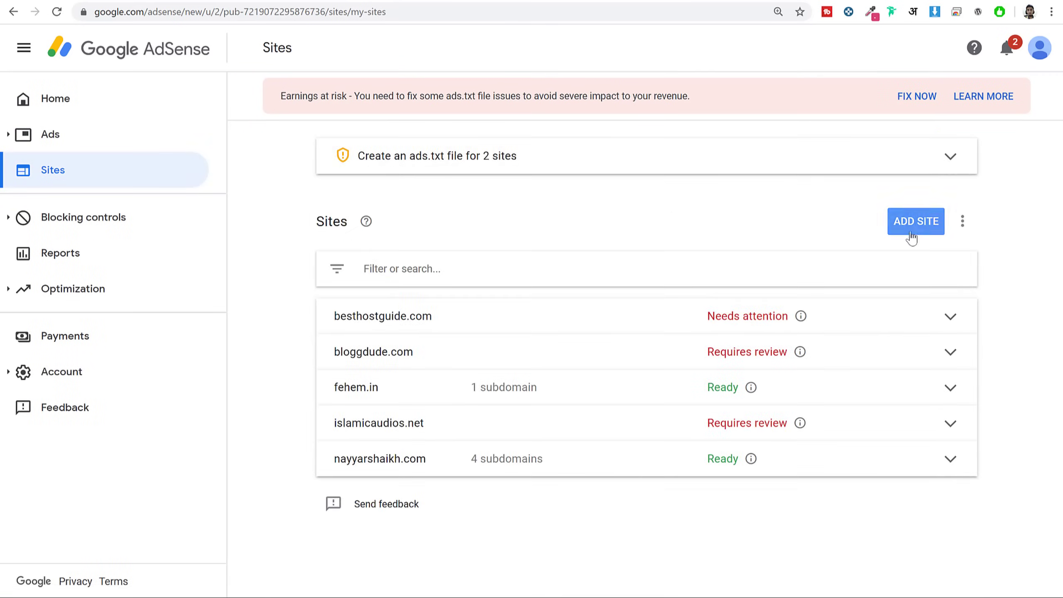
pyautogui.click(913, 224)
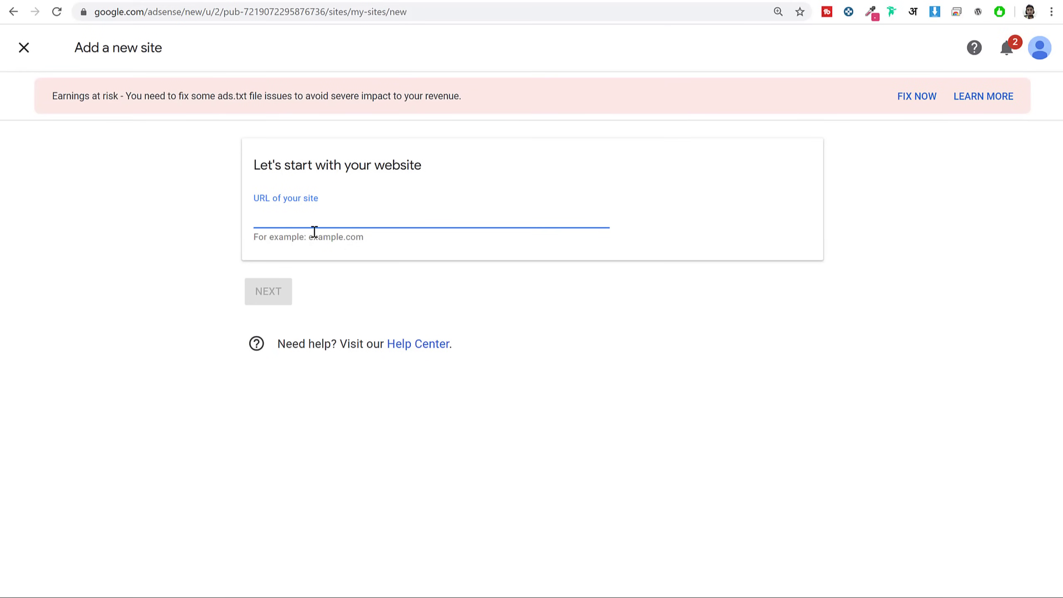
# Step: Enter the Bimber site's WordPress address as the AdSense site URL and continue
pyautogui.hotkey('ctrl', 'a')
pyautogui.press('BackSpace')
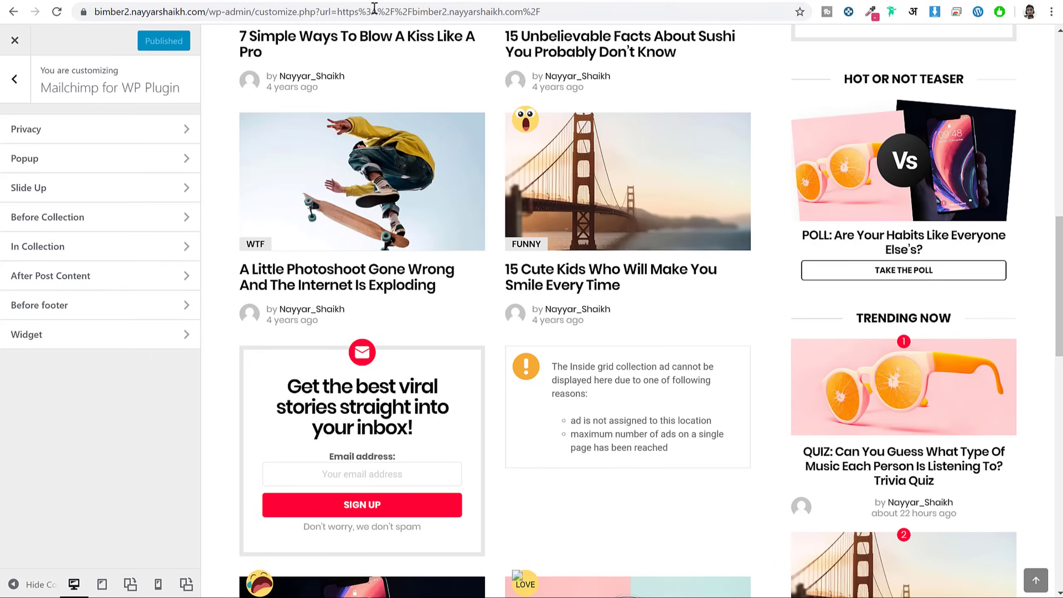
pyautogui.moveTo(210, 13); pyautogui.dragTo(118, 22)
pyautogui.hotkey('ctrl', 'c')
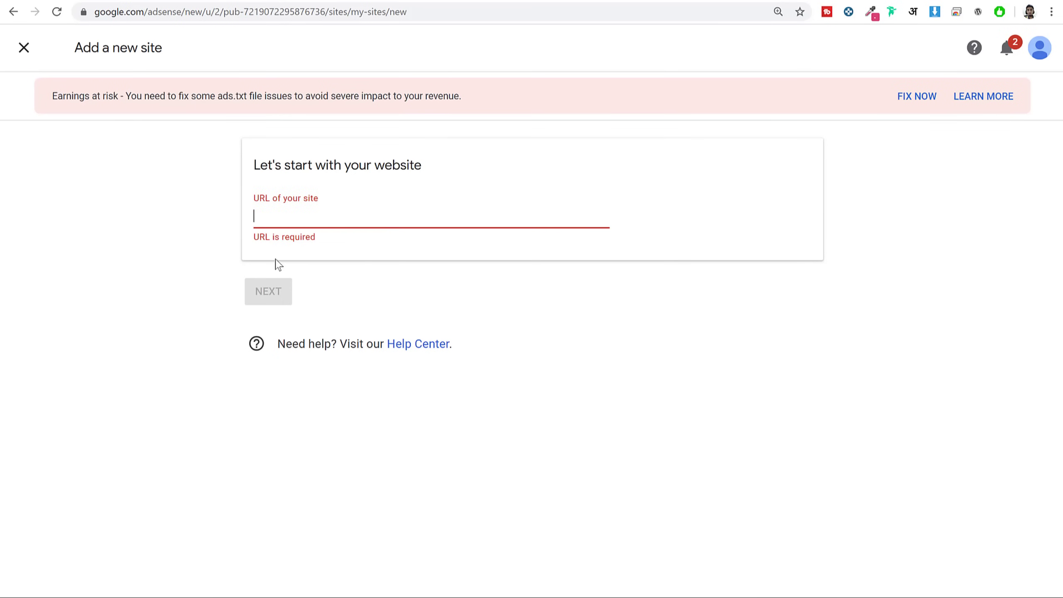
pyautogui.click(352, 218)
pyautogui.hotkey('ctrl', 'v')
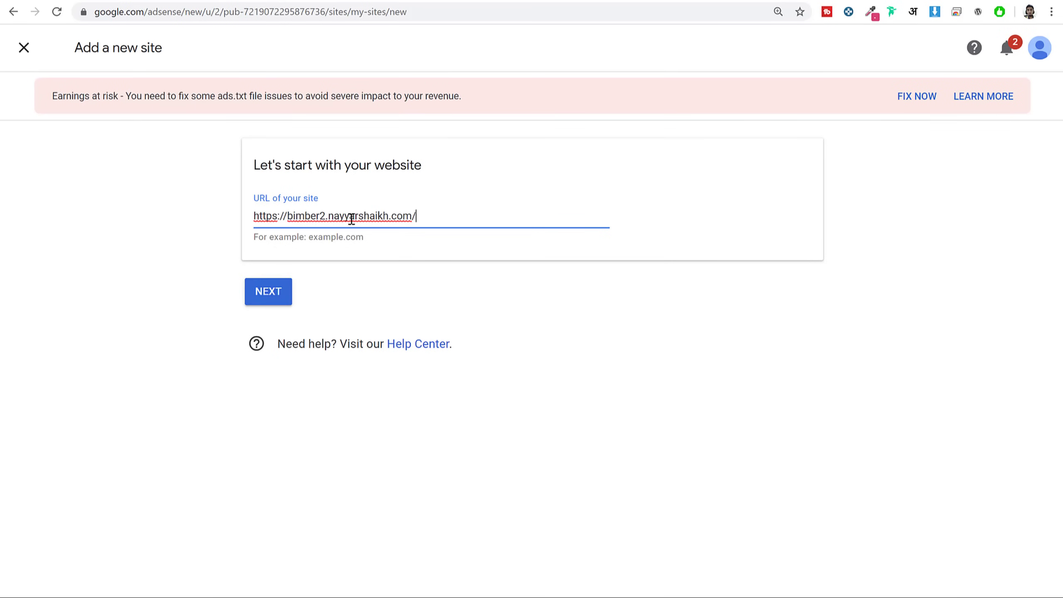
pyautogui.click(261, 302)
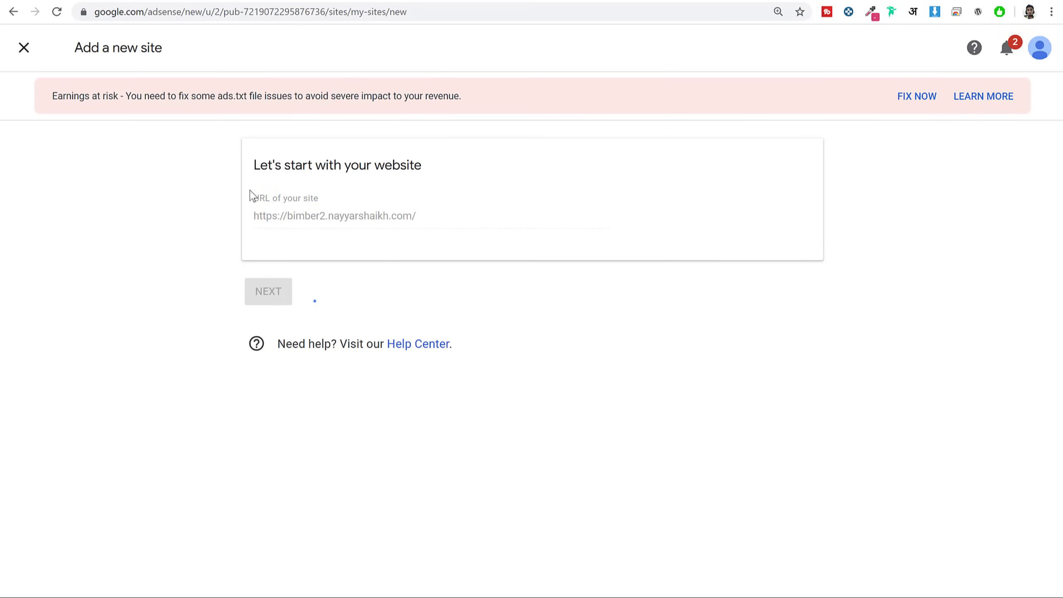
# Step: Copy the AdSense connection code and return to the WordPress dashboard
pyautogui.scroll(-4, 335, 285)
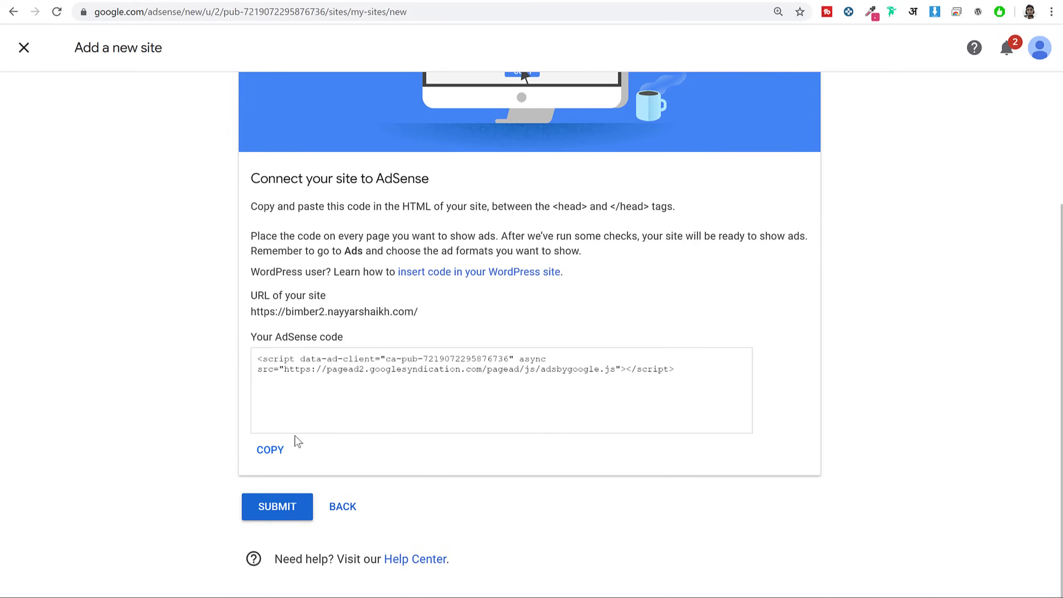
pyautogui.click(270, 449)
pyautogui.click(300, 356)
pyautogui.rightClick(309, 365)
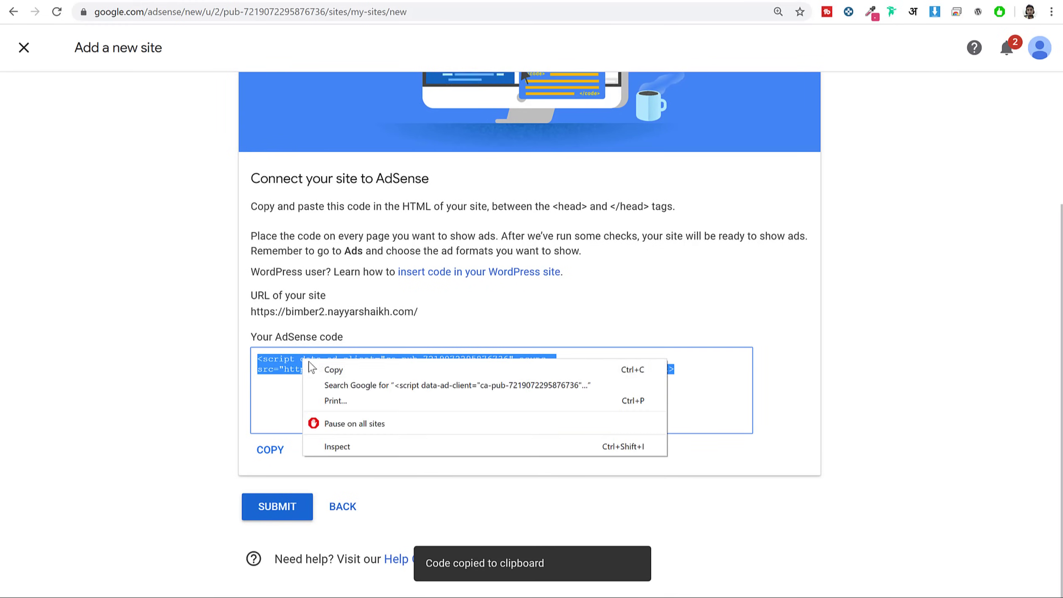
pyautogui.click(312, 368)
pyautogui.click(270, 449)
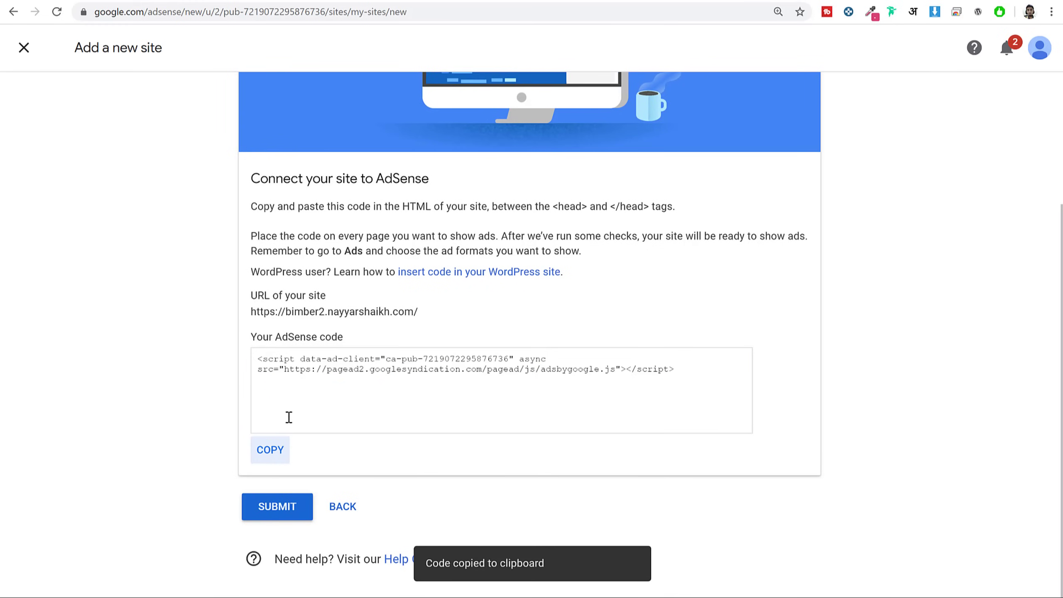
pyautogui.click(422, 361)
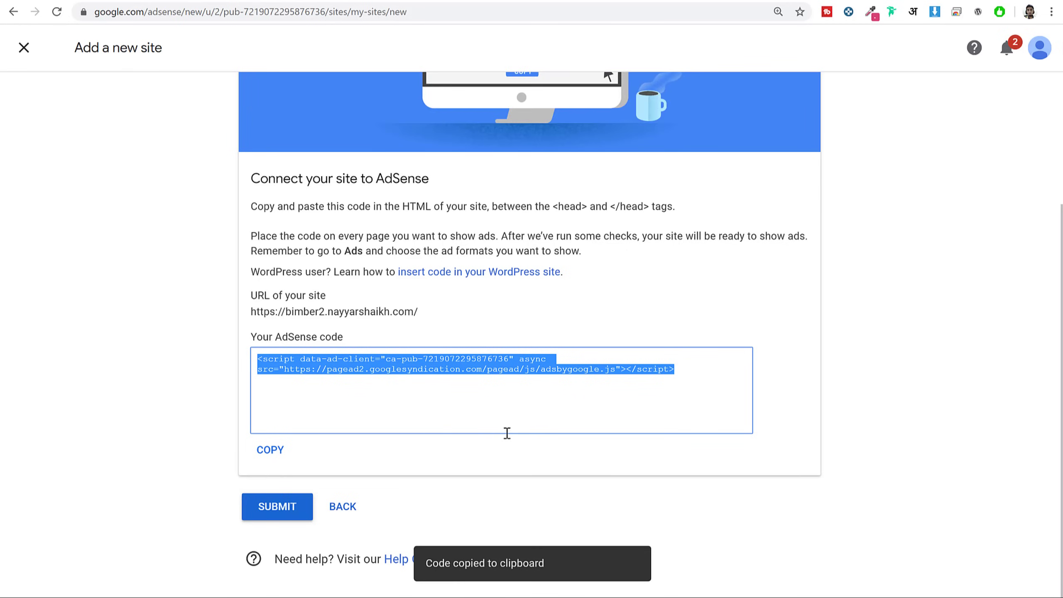
pyautogui.moveTo(552, 206); pyautogui.dragTo(649, 204)
pyautogui.click(692, 221)
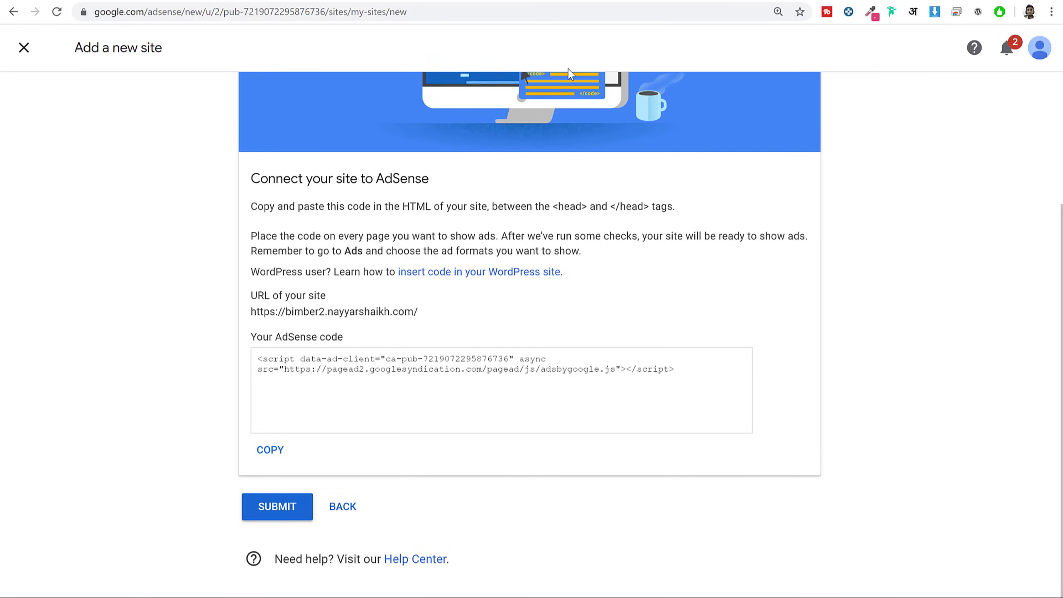
pyautogui.click(581, 1)
pyautogui.scroll(-2, 642, 227)
pyautogui.scroll(2, 655, 242)
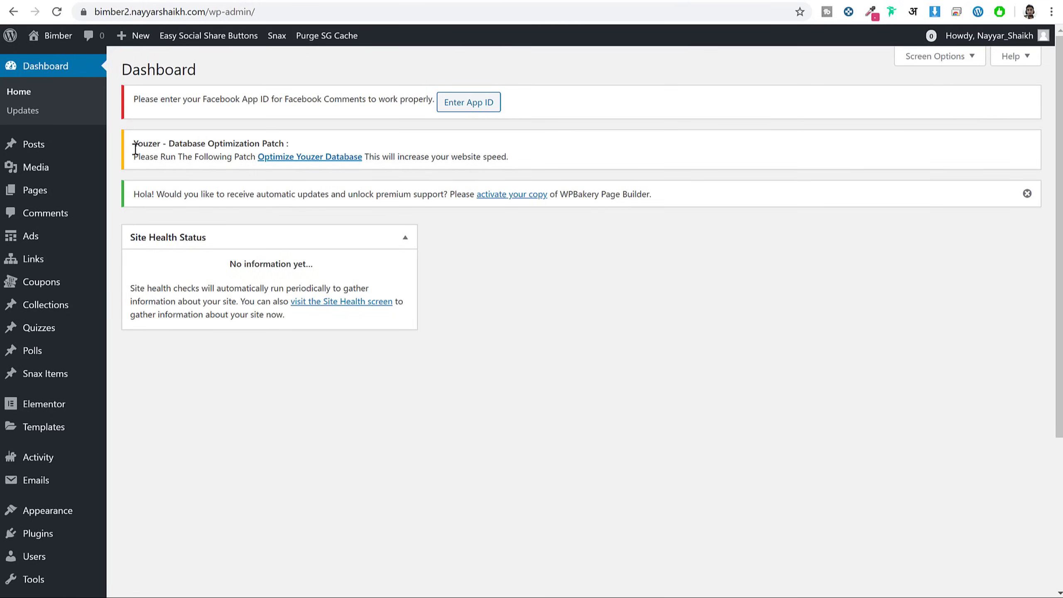
# Step: Open Appearance > Theme Editor for Bimber and accept the direct-editing warning
pyautogui.scroll(-5, 83, 273)
pyautogui.moveTo(56, 310)
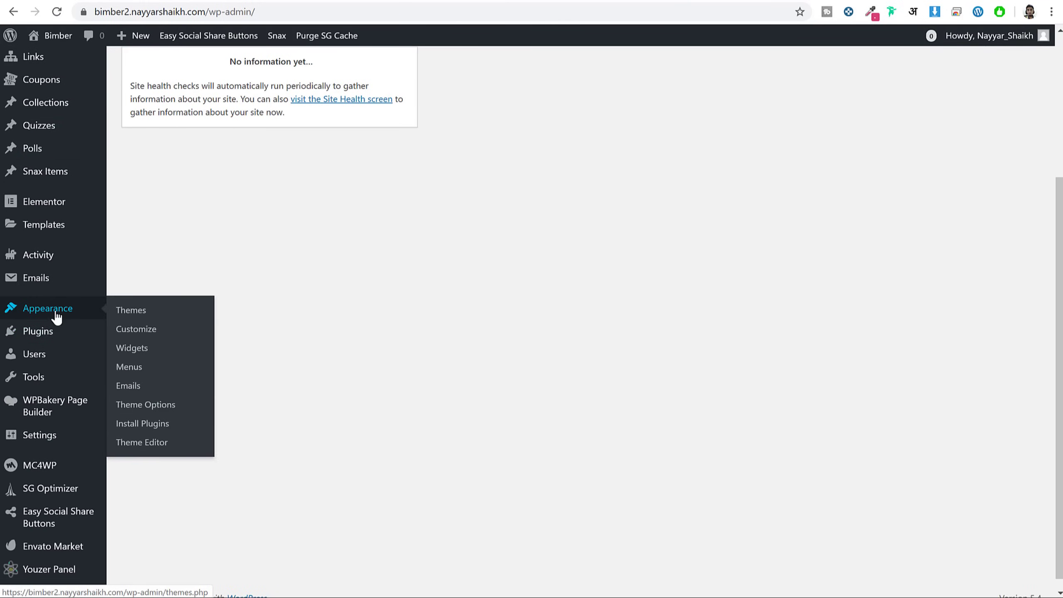
pyautogui.click(156, 445)
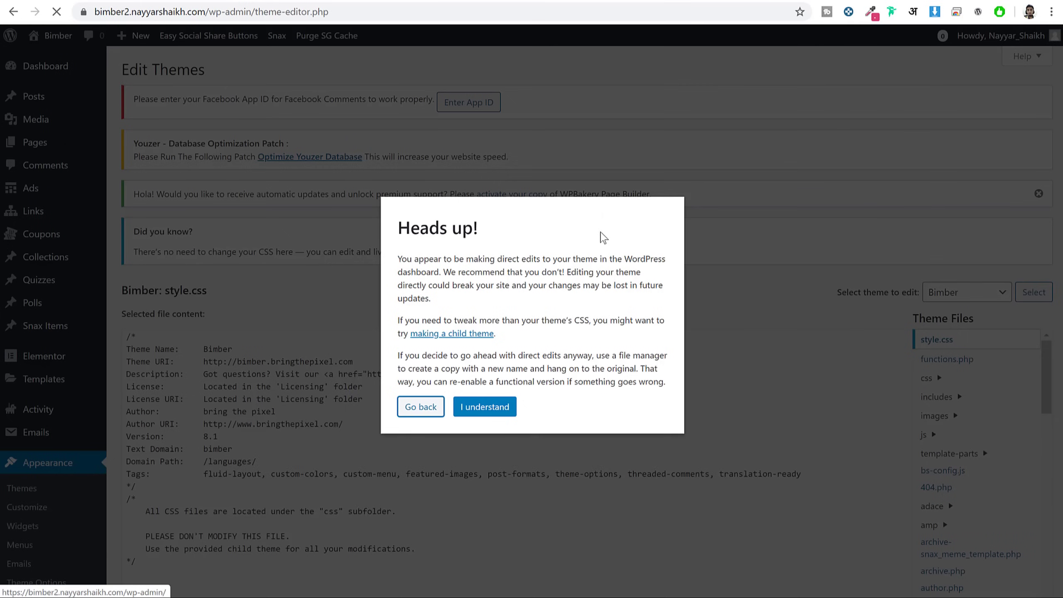
pyautogui.click(494, 408)
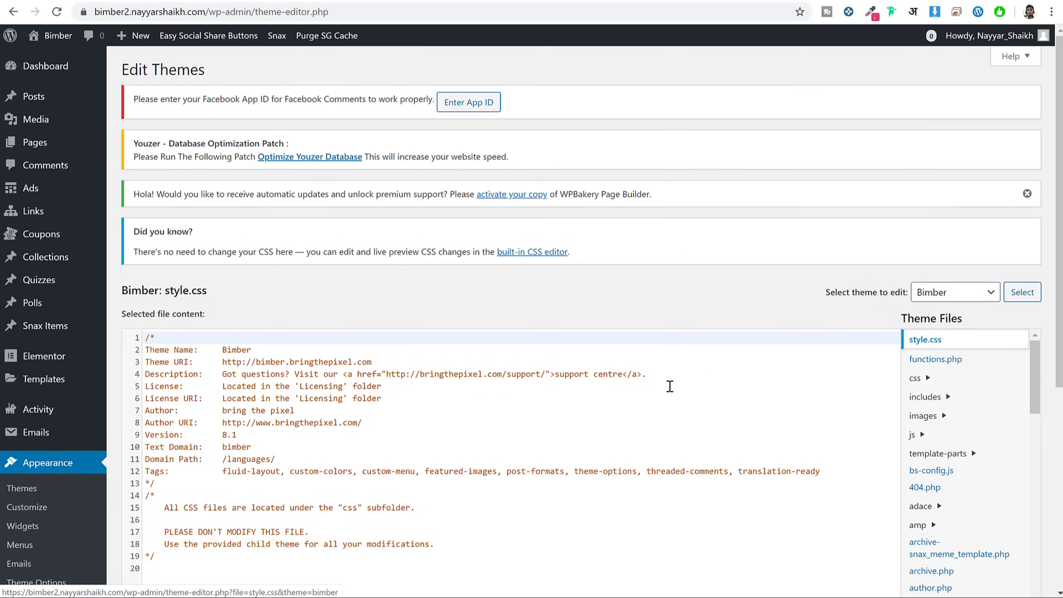
pyautogui.scroll(-5, 670, 389)
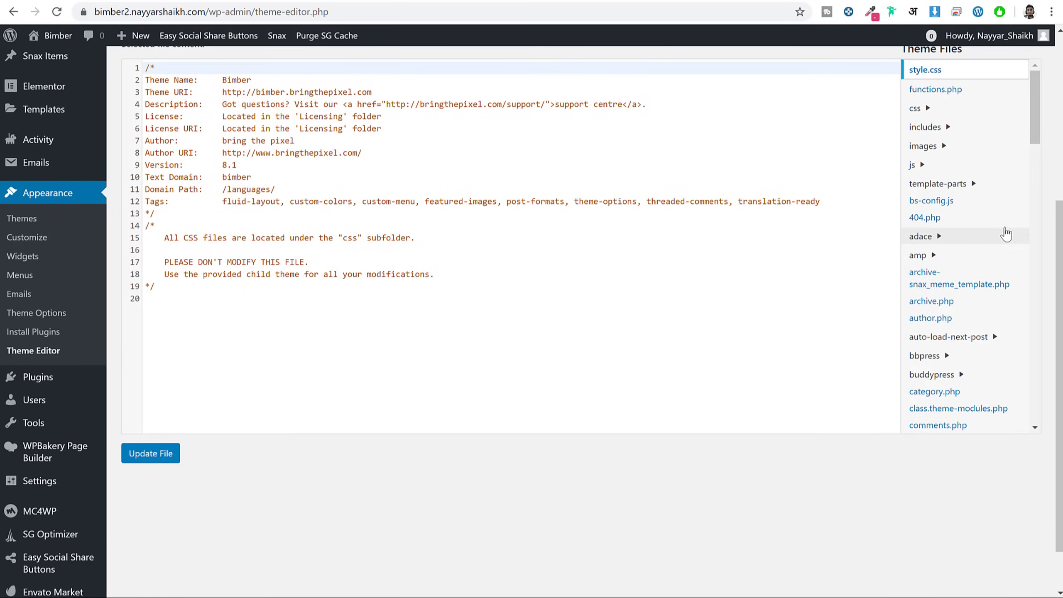
pyautogui.scroll(-15, 1006, 235)
pyautogui.scroll(-12, 986, 244)
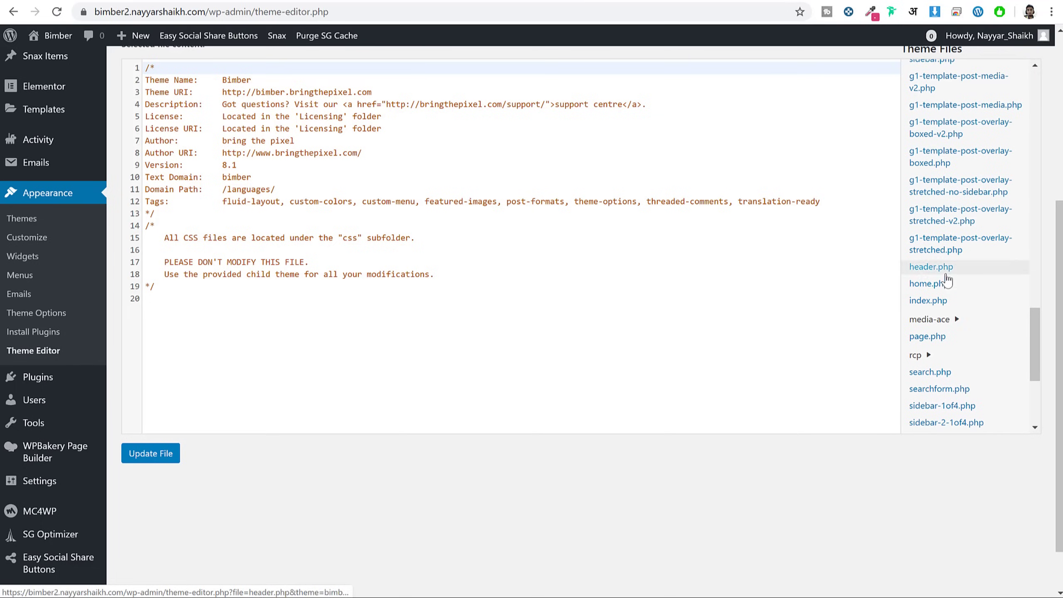
# Step: Open Bimber's header.php and locate the opening and closing head tags on lines 31 and 37
pyautogui.click(931, 267)
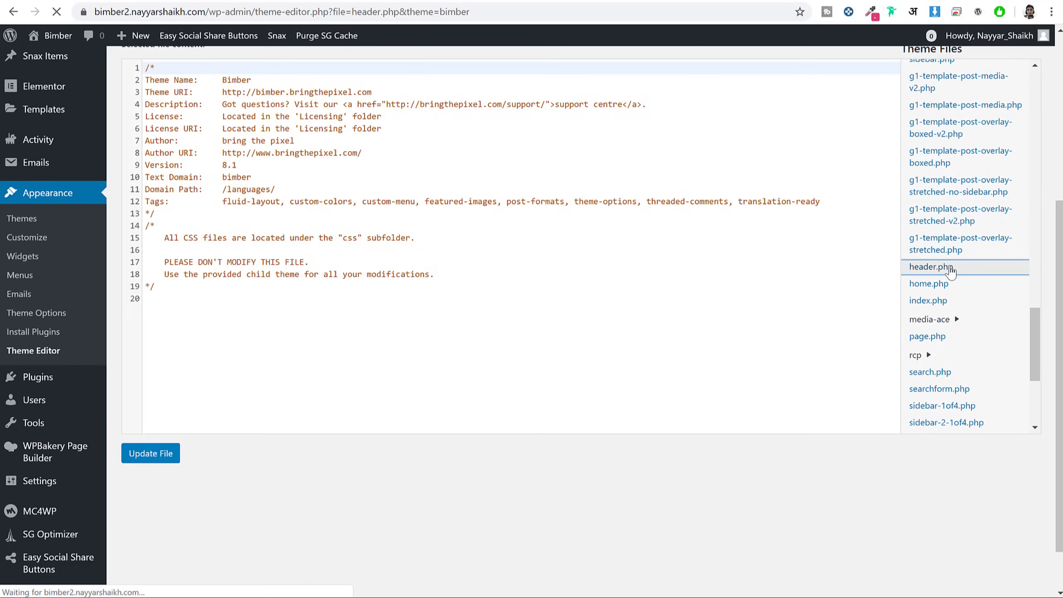
pyautogui.scroll(-3, 390, 264)
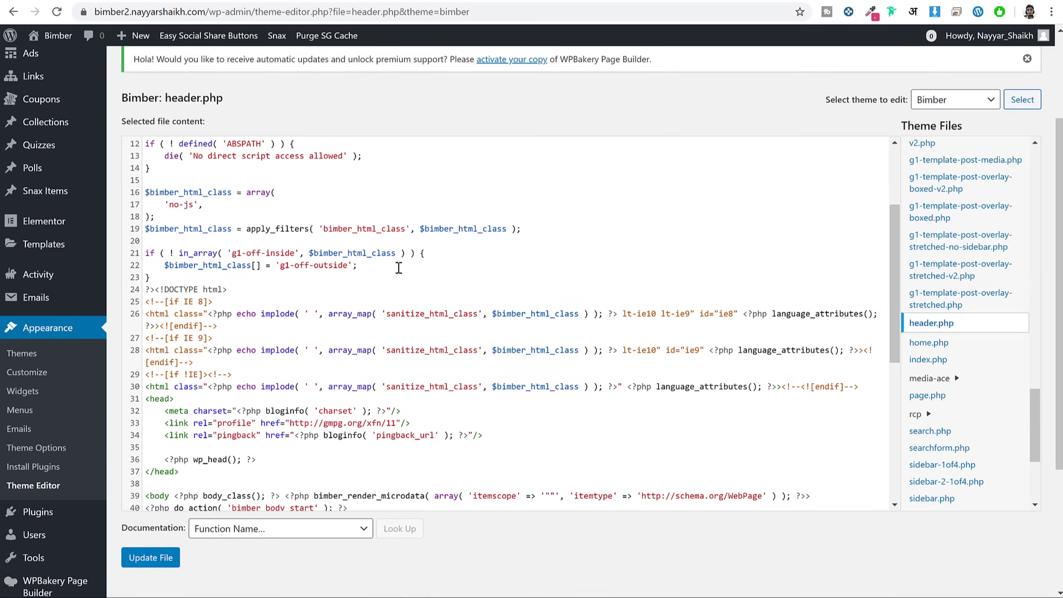
pyautogui.scroll(-5, 399, 267)
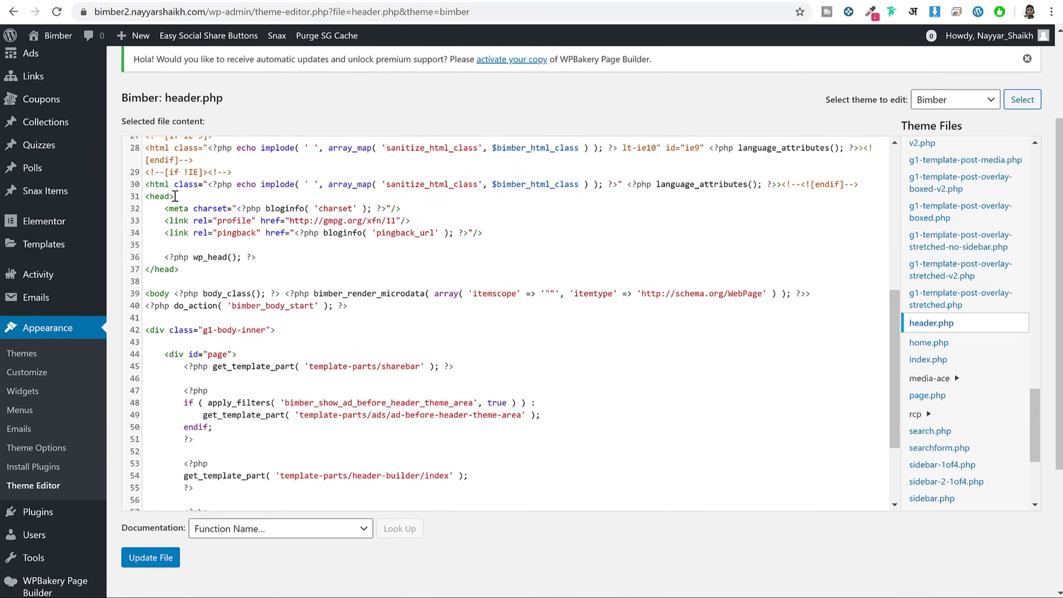
pyautogui.moveTo(175, 196); pyautogui.dragTo(142, 196)
pyautogui.moveTo(180, 270); pyautogui.dragTo(142, 268)
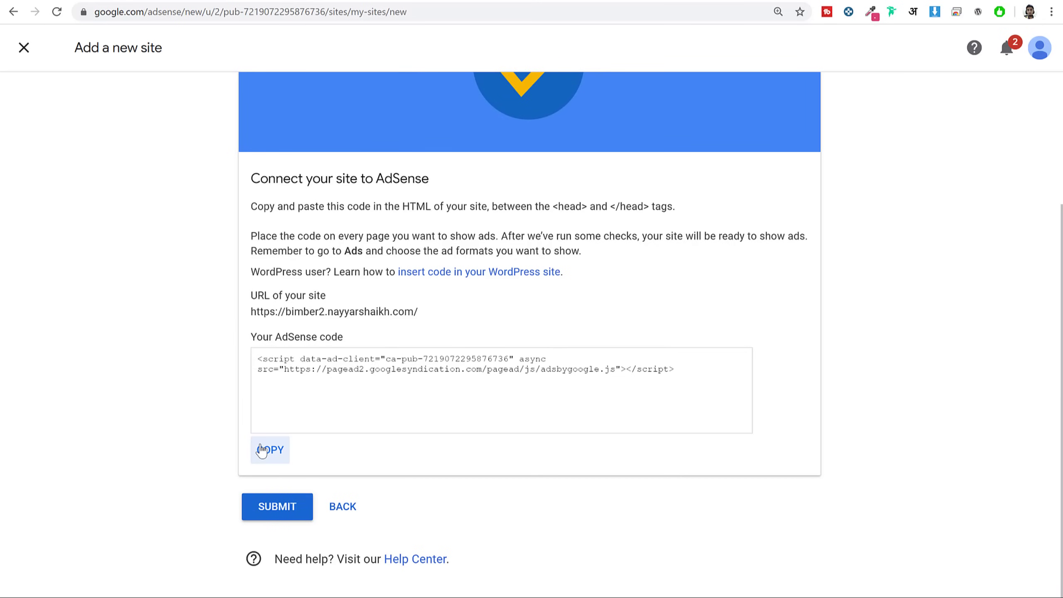
pyautogui.click(270, 449)
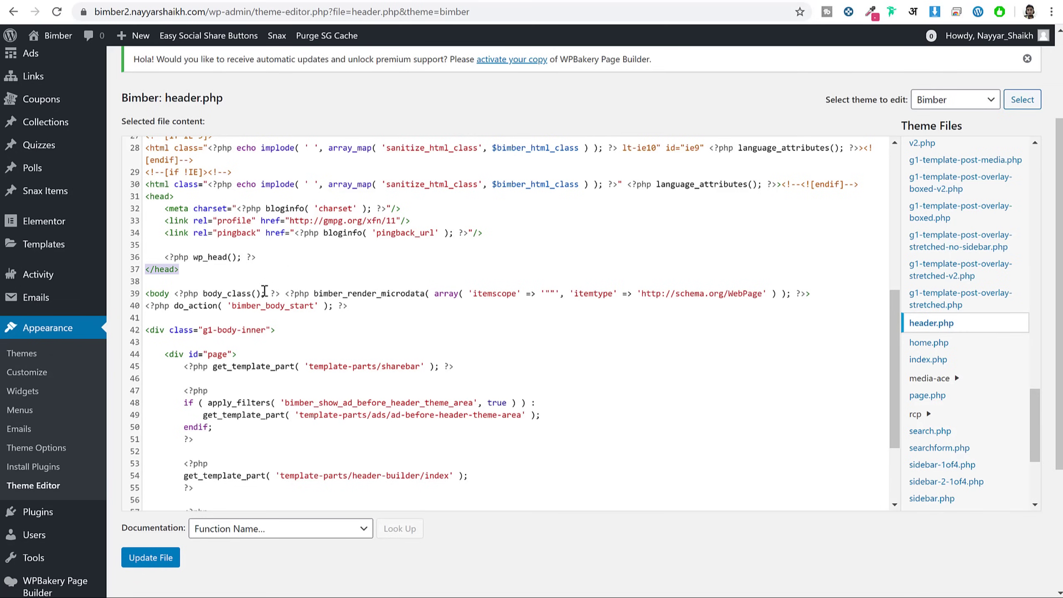
pyautogui.click(242, 273)
pyautogui.doubleClick(154, 197)
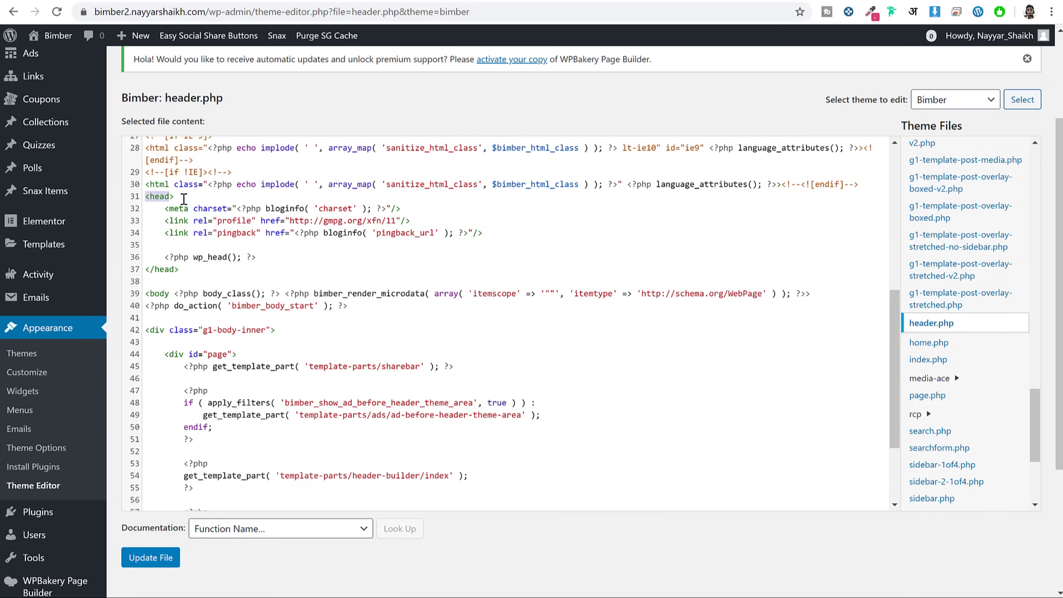
pyautogui.moveTo(180, 270); pyautogui.dragTo(139, 271)
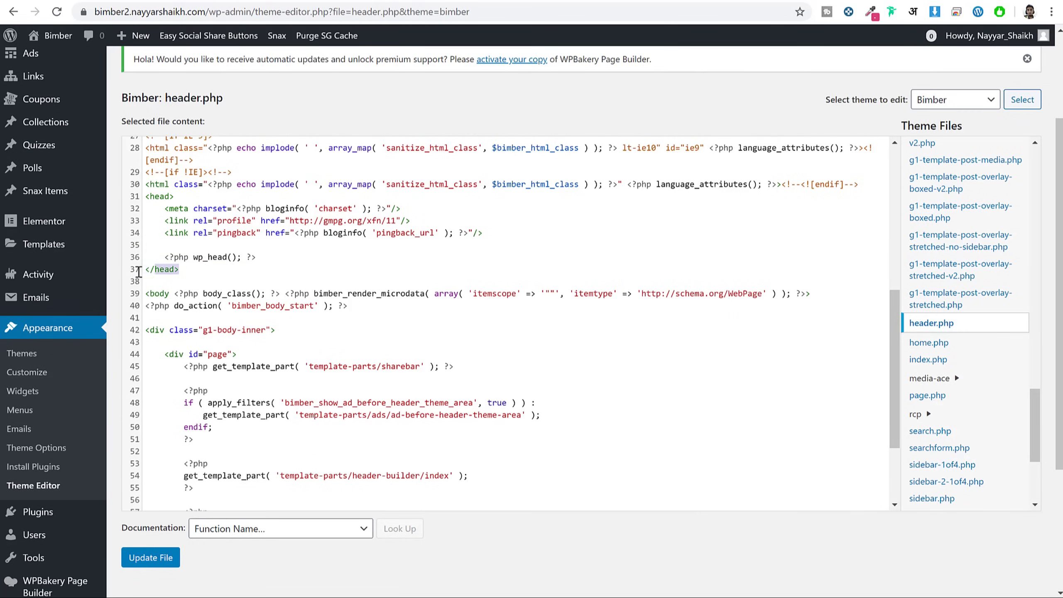
# Step: Paste the AdSense script on a new line after wp_head(), then update header.php
pyautogui.click(268, 260)
pyautogui.press('Return')
pyautogui.hotkey('ctrl', 'v')
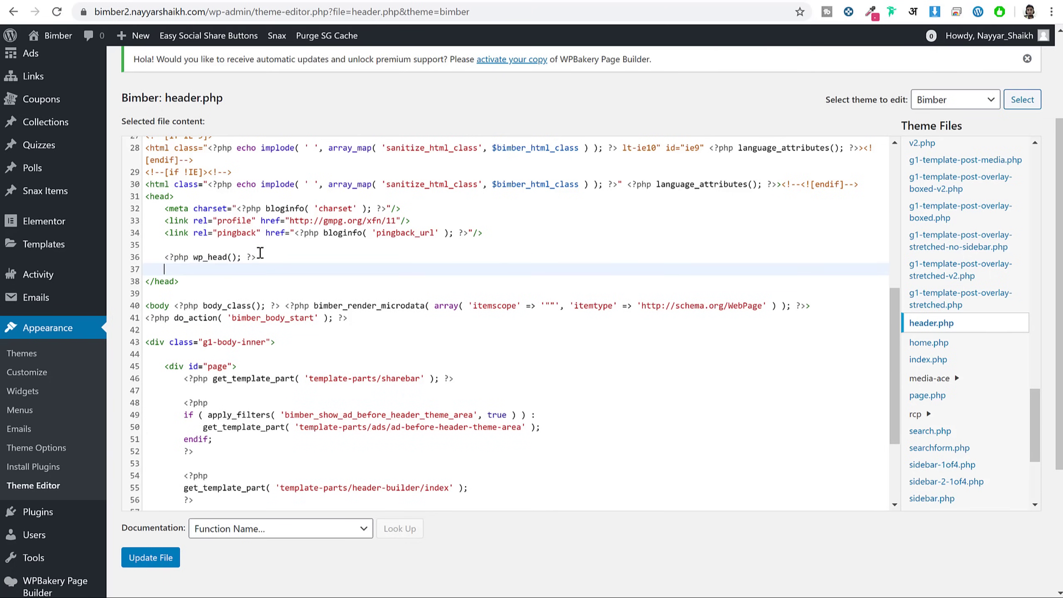
pyautogui.moveTo(166, 271); pyautogui.dragTo(823, 275)
pyautogui.click(144, 560)
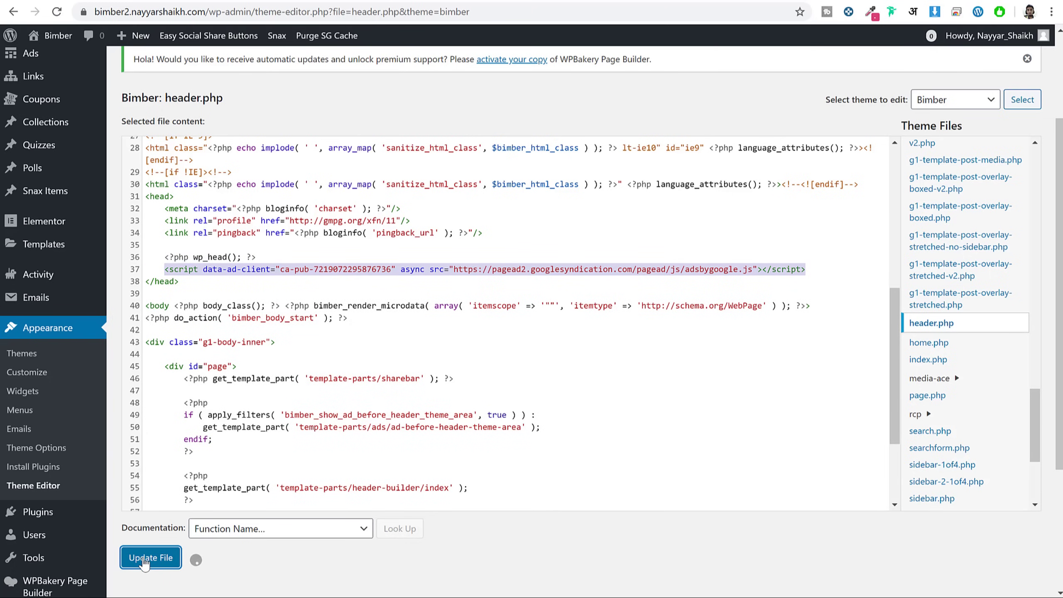
# Step: Submit the site in AdSense, dismiss the already-added notice, and go to Ads overview
pyautogui.click(803, 0)
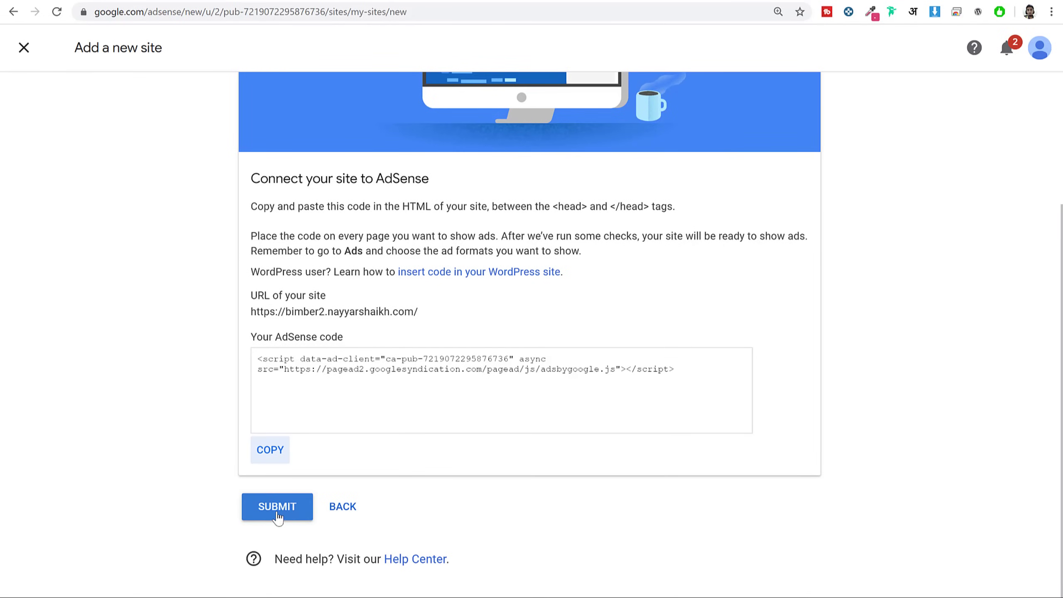
pyautogui.click(297, 511)
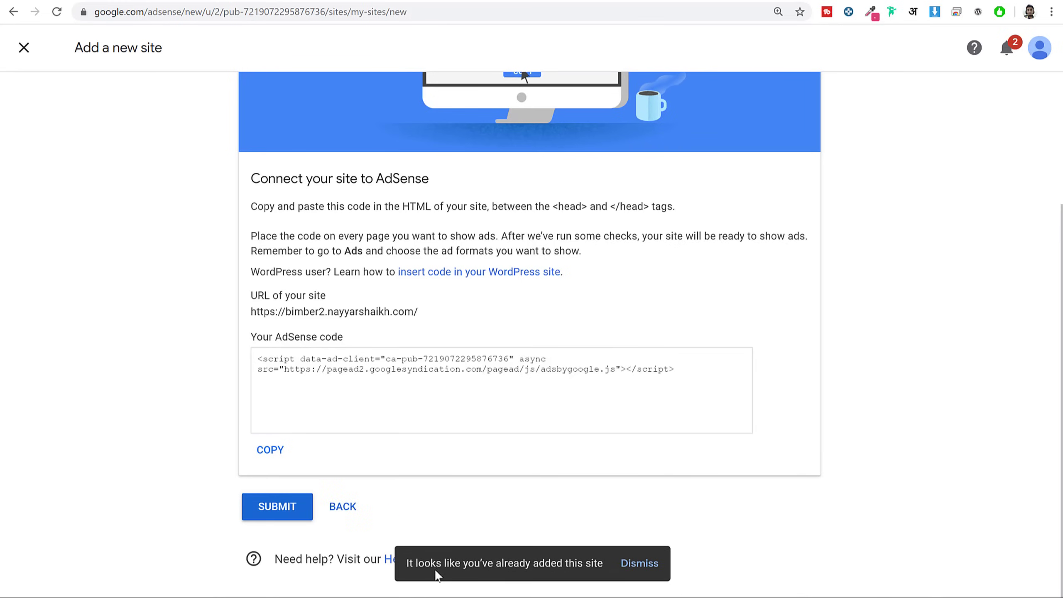
pyautogui.moveTo(417, 564); pyautogui.dragTo(586, 568)
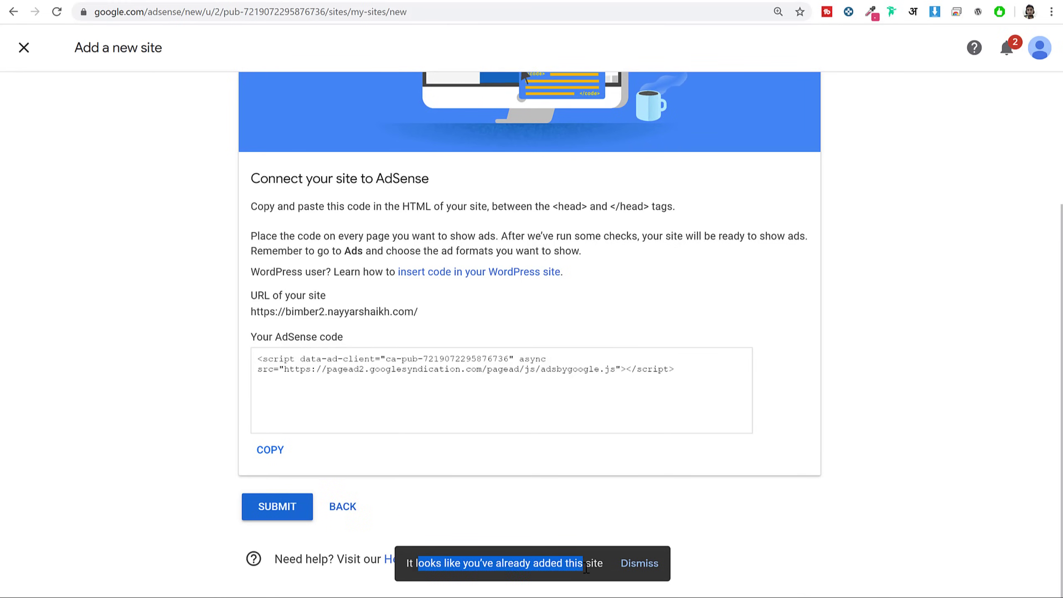
pyautogui.click(637, 564)
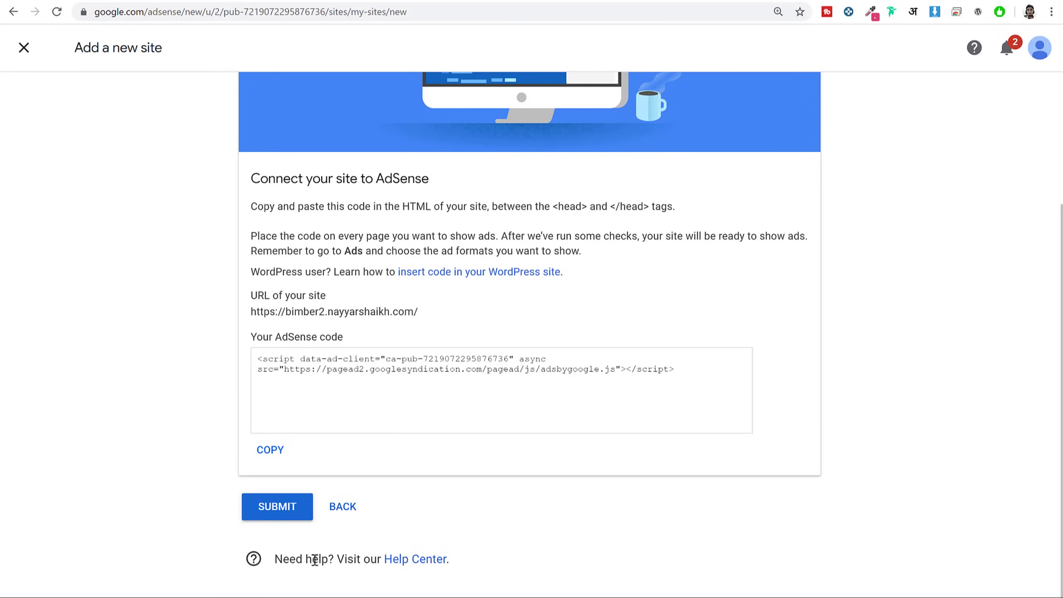
pyautogui.click(23, 47)
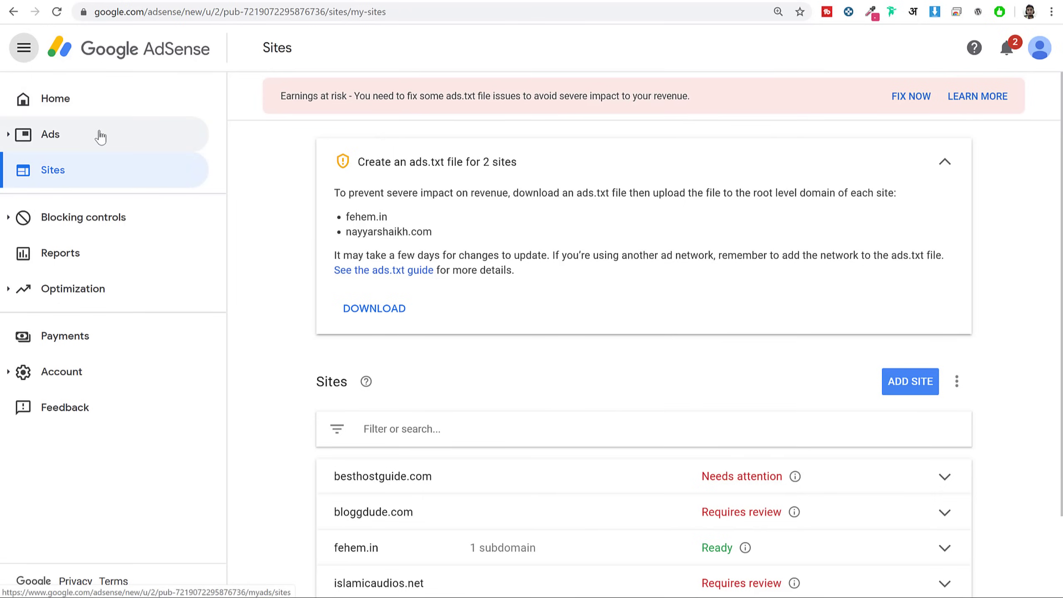
pyautogui.click(86, 136)
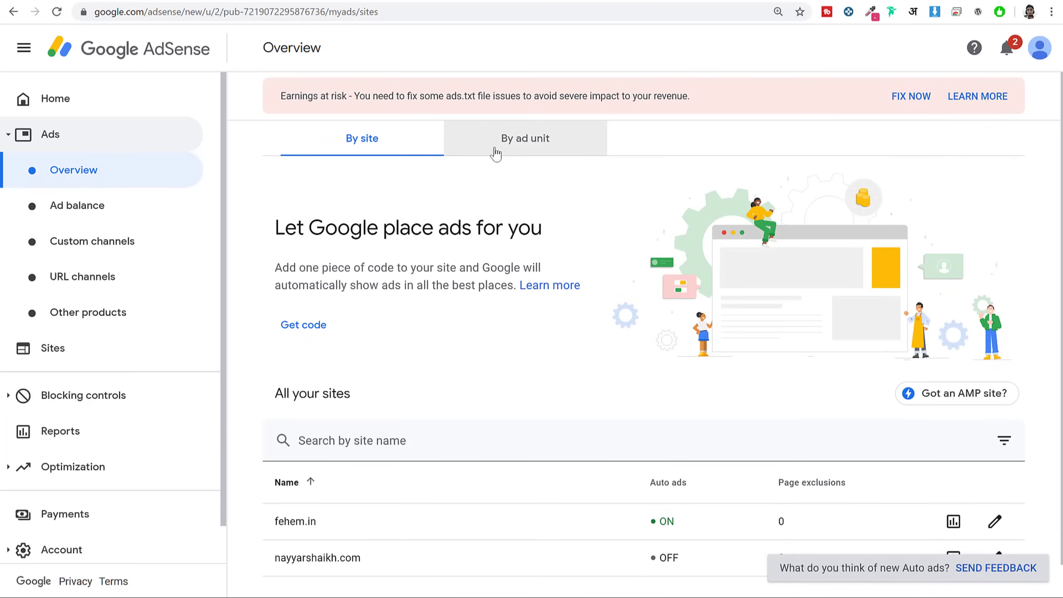
# Step: Under By ad unit, preview a new display ad's horizontal, vertical and square shapes, then cancel it
pyautogui.click(528, 145)
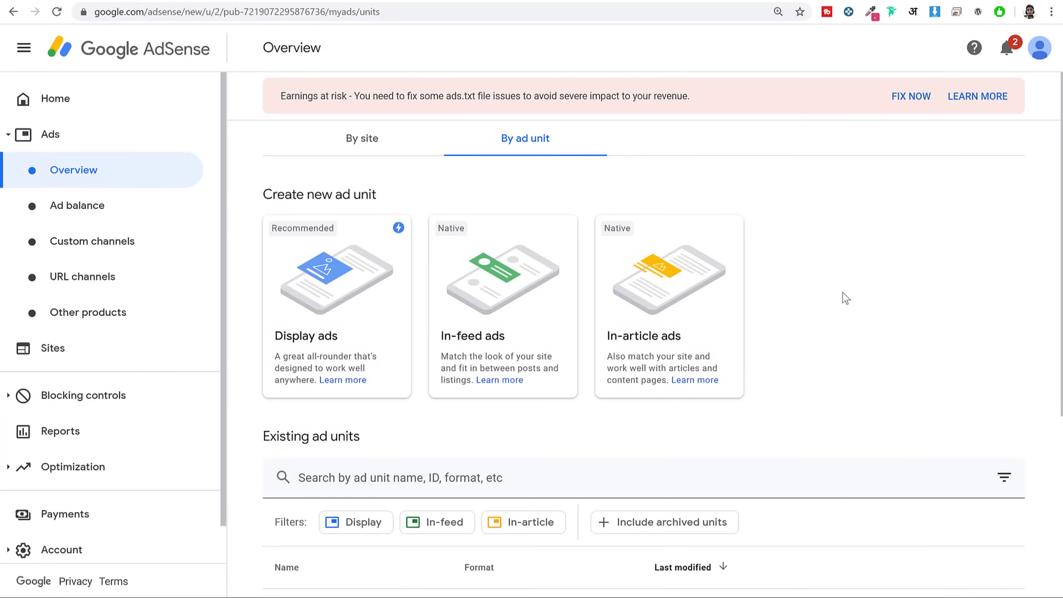
pyautogui.click(345, 335)
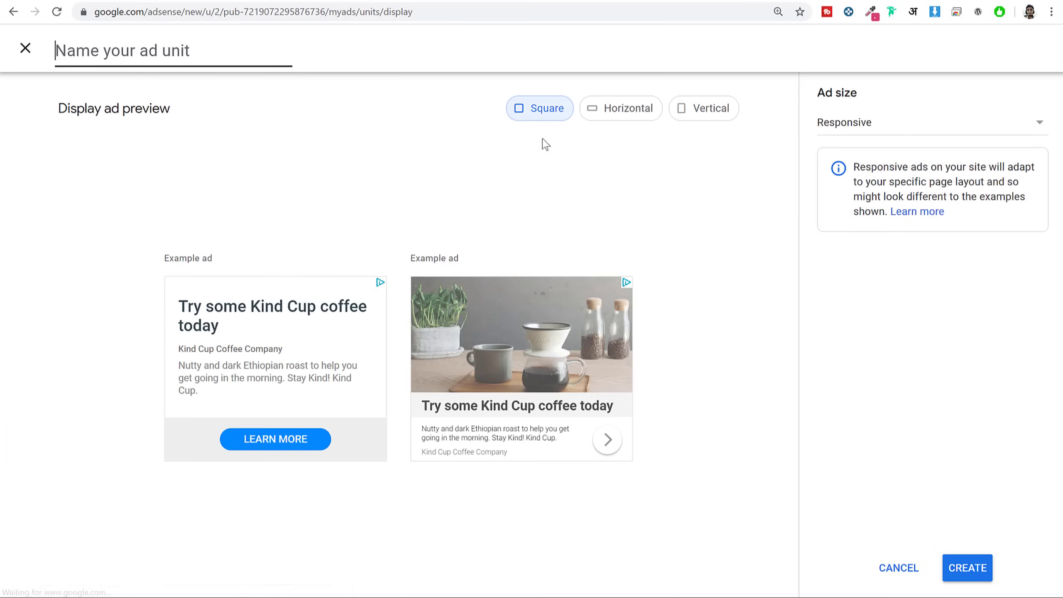
pyautogui.click(631, 119)
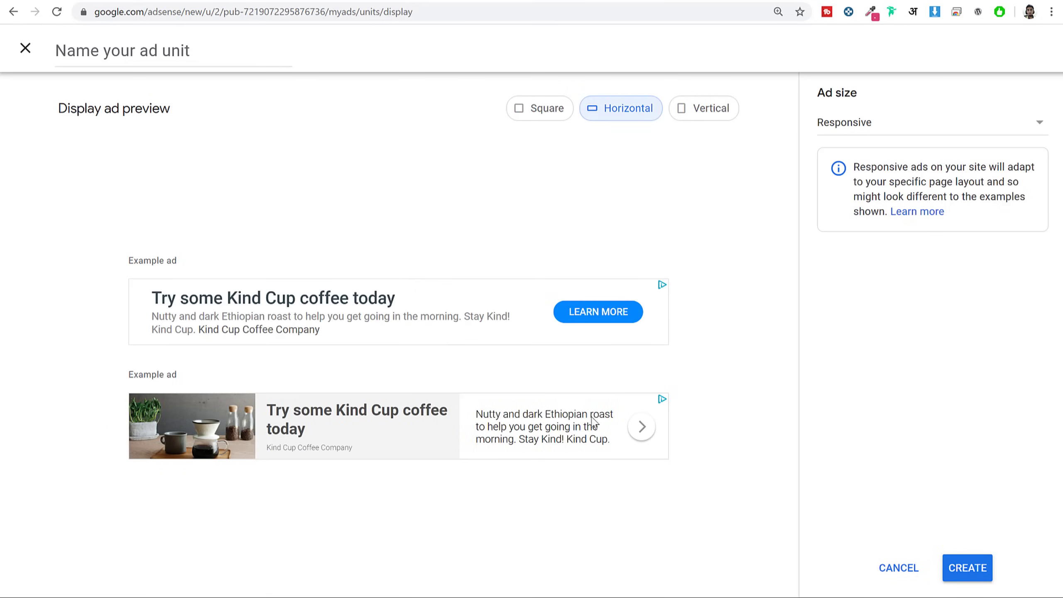
pyautogui.click(701, 117)
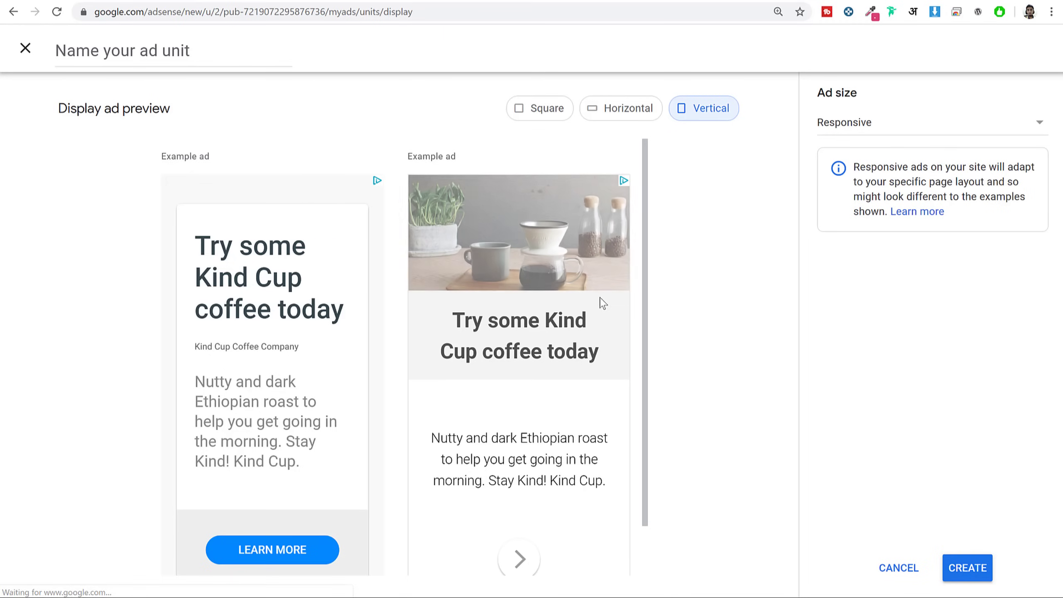
pyautogui.click(551, 112)
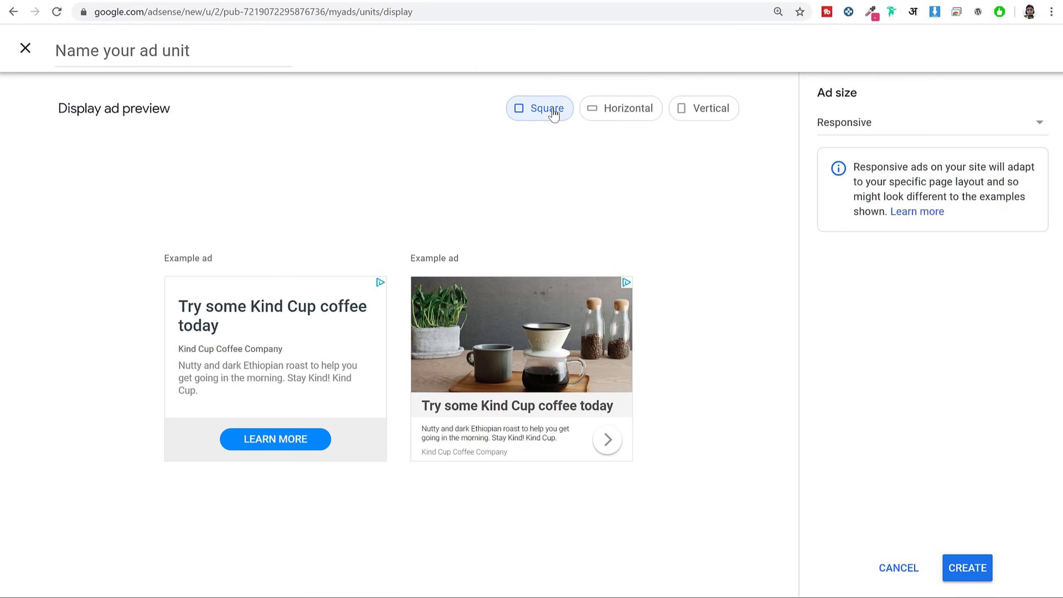
pyautogui.click(205, 65)
pyautogui.write('vasl.,m vlkasv la')
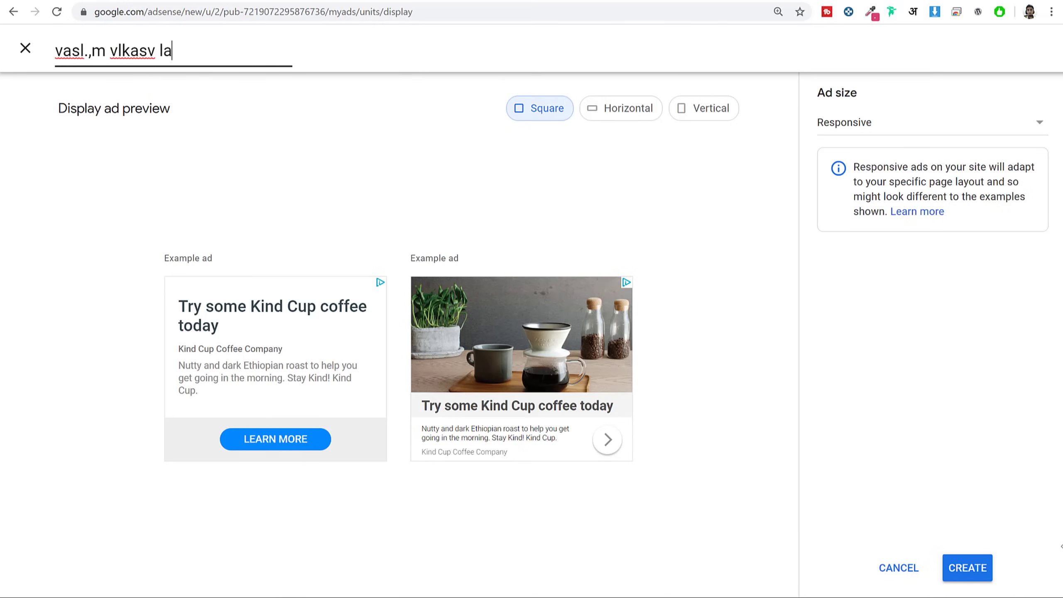
pyautogui.click(893, 570)
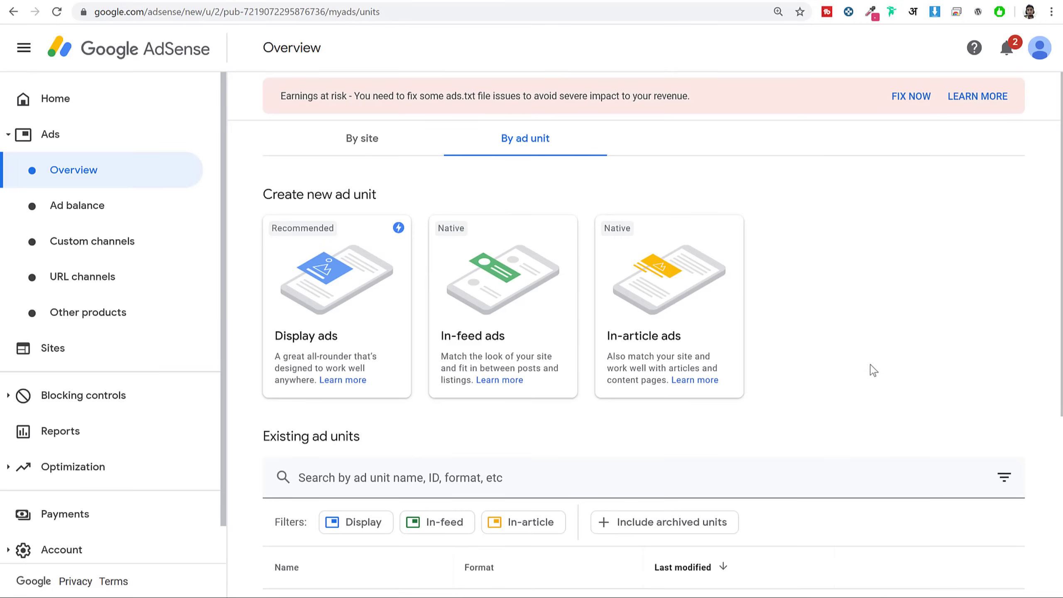
# Step: Copy the HTML code snippet of the existing 300*250 display ad unit
pyautogui.scroll(-7, 872, 370)
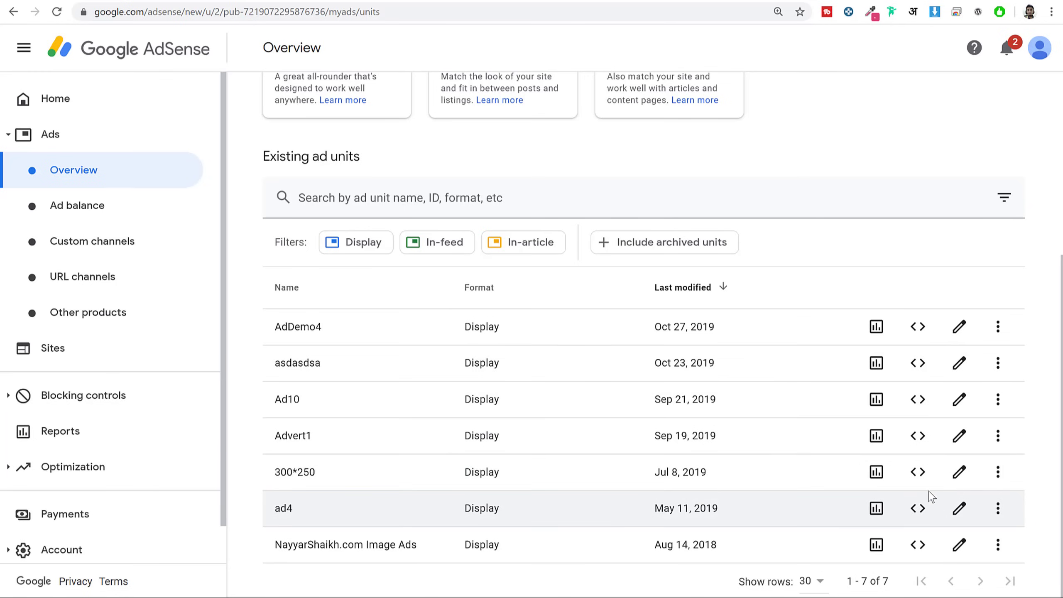
pyautogui.click(919, 473)
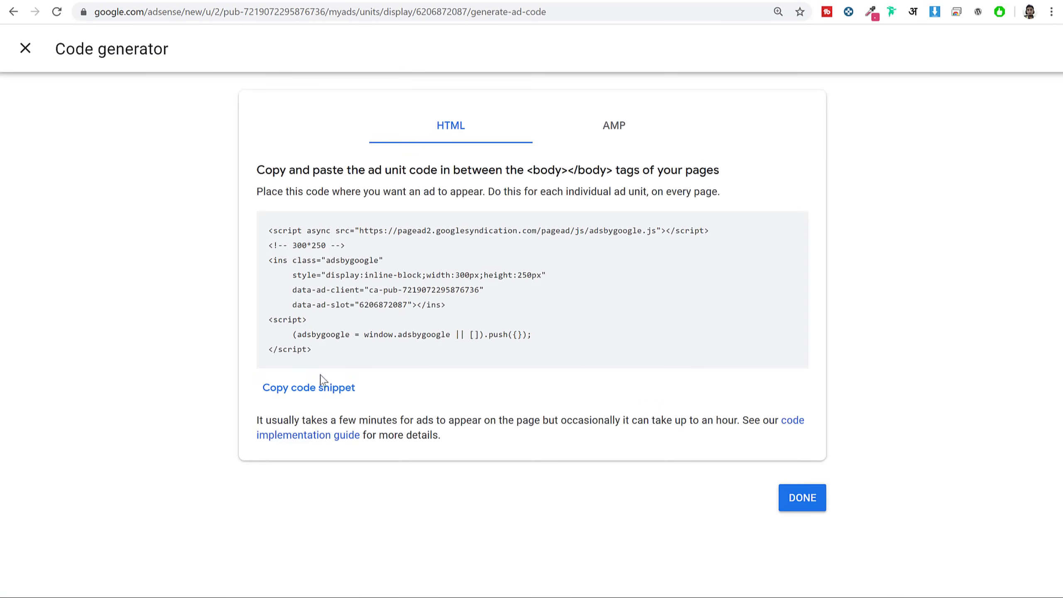
pyautogui.click(329, 389)
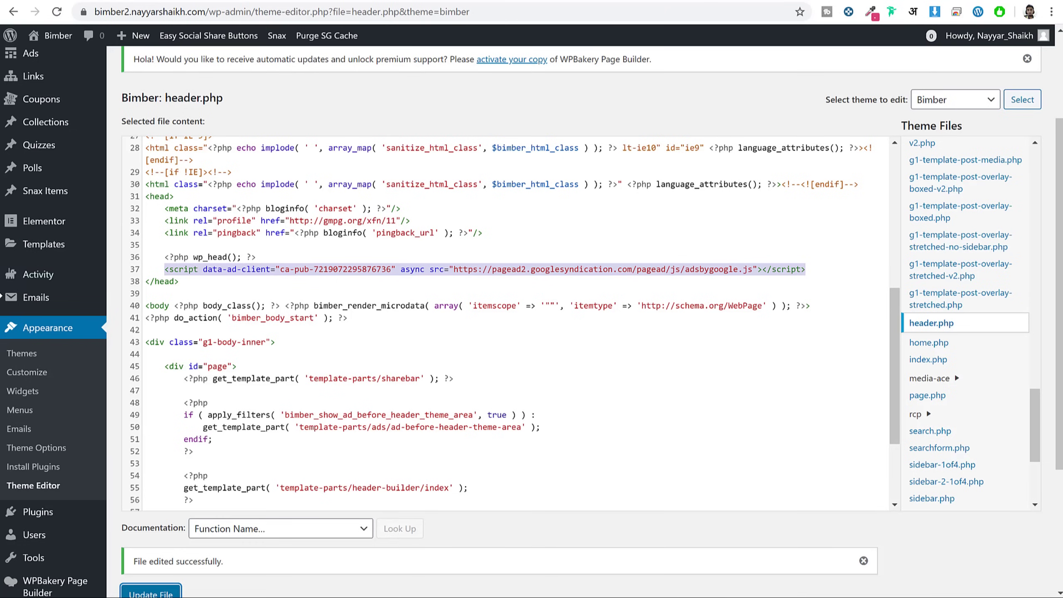
pyautogui.scroll(-5, 73, 294)
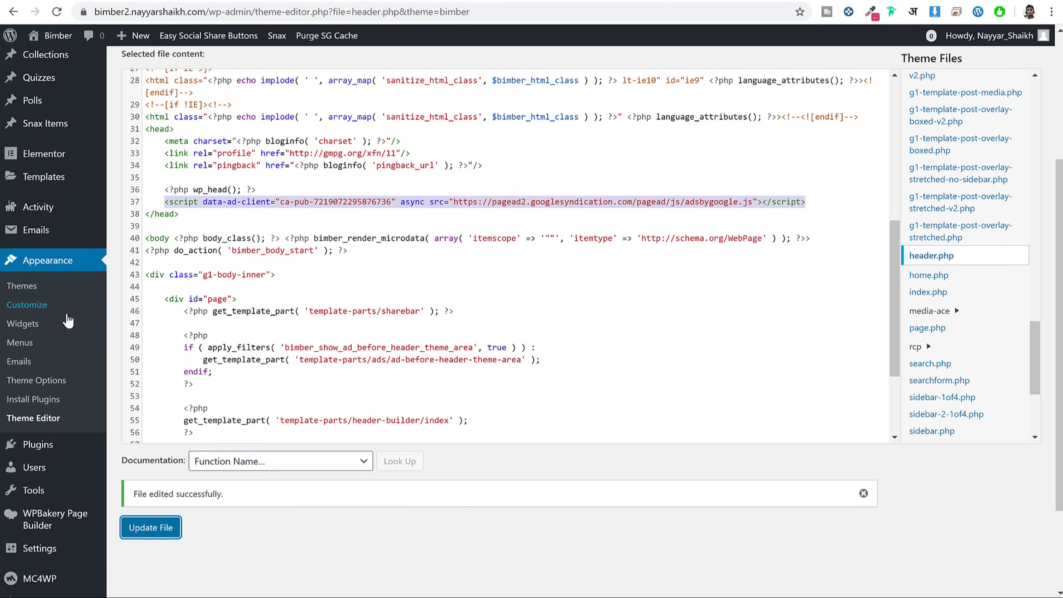
pyautogui.scroll(3, 72, 475)
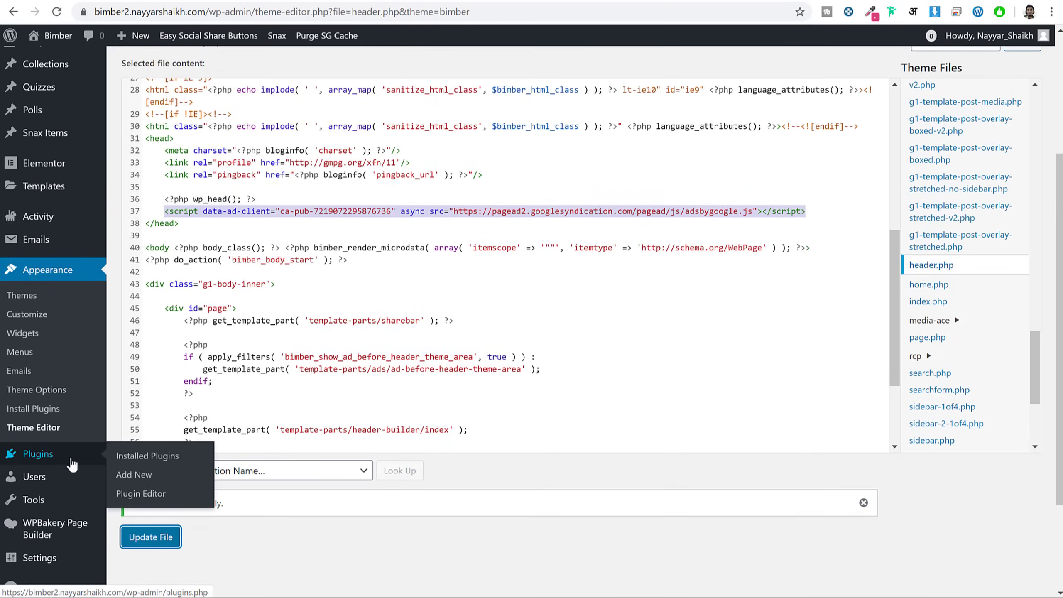
pyautogui.scroll(5, 72, 464)
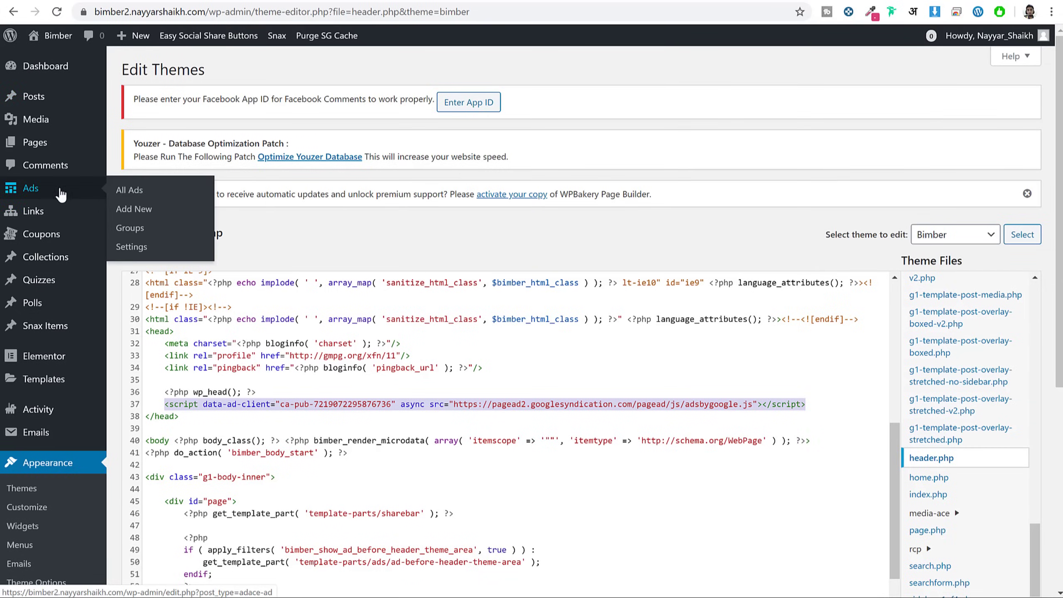
pyautogui.click(58, 196)
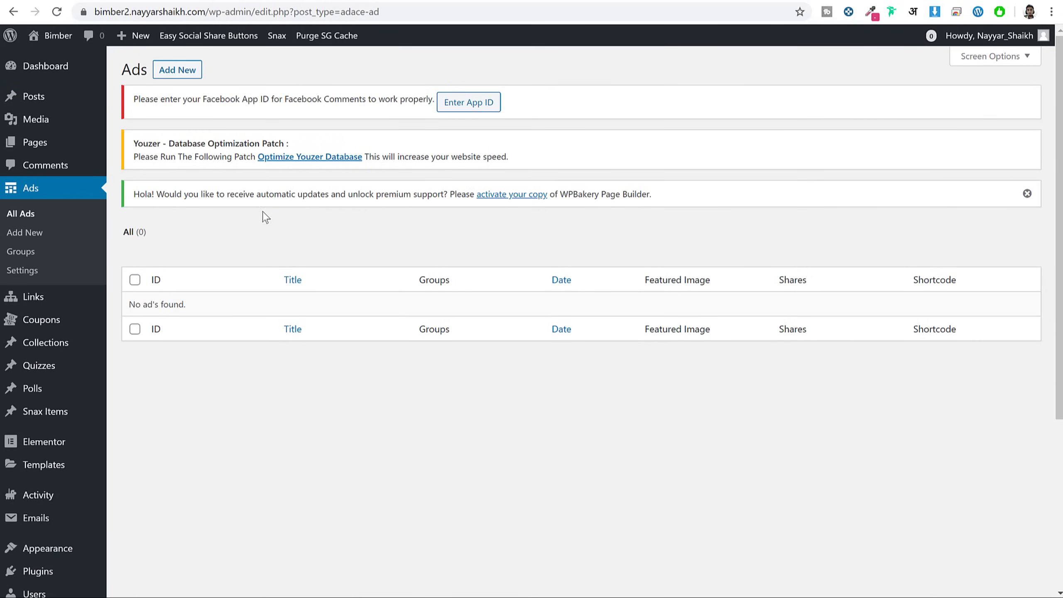
pyautogui.click(187, 71)
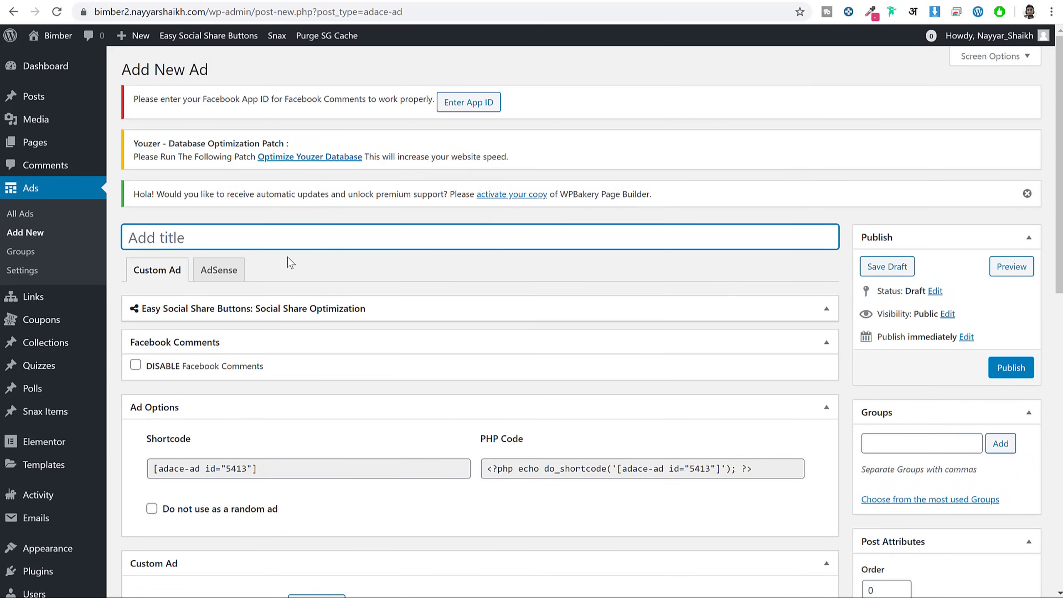
pyautogui.write('300*250')
pyautogui.scroll(-3, 422, 349)
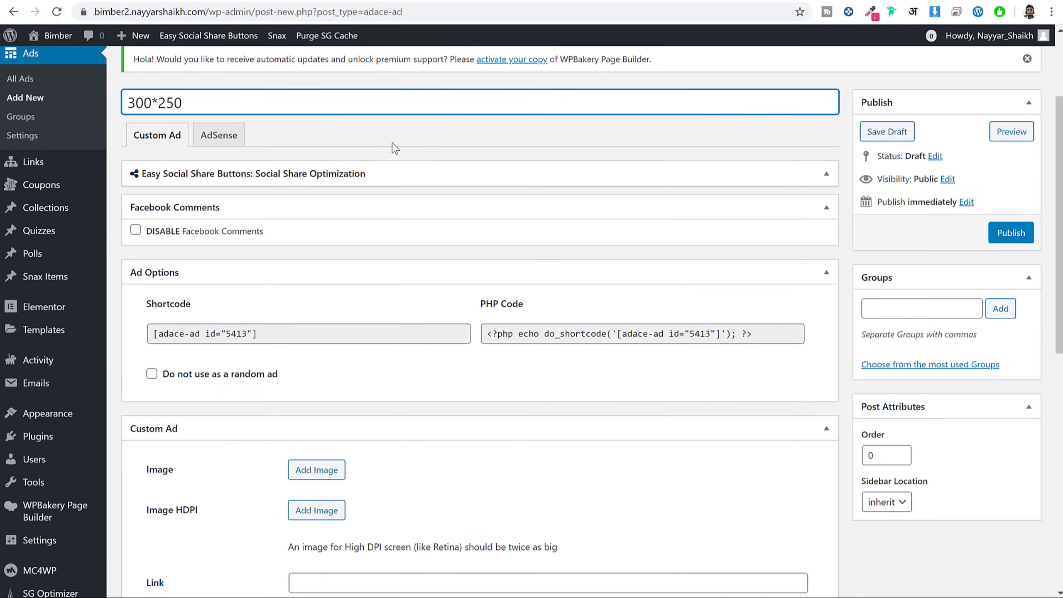
pyautogui.scroll(-6, 560, 288)
pyautogui.scroll(5, 525, 267)
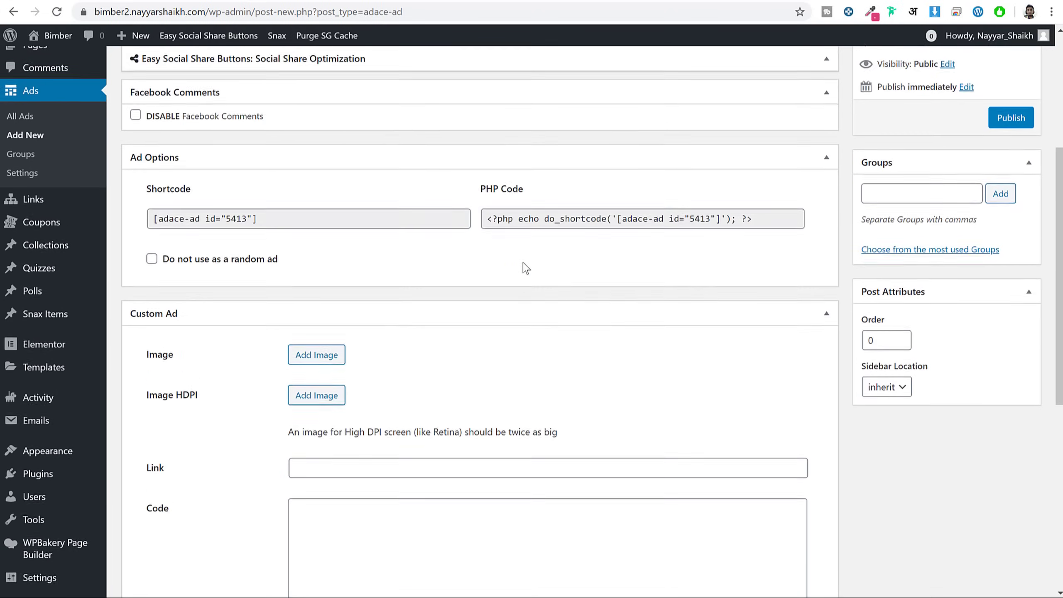
pyautogui.scroll(-1, 519, 262)
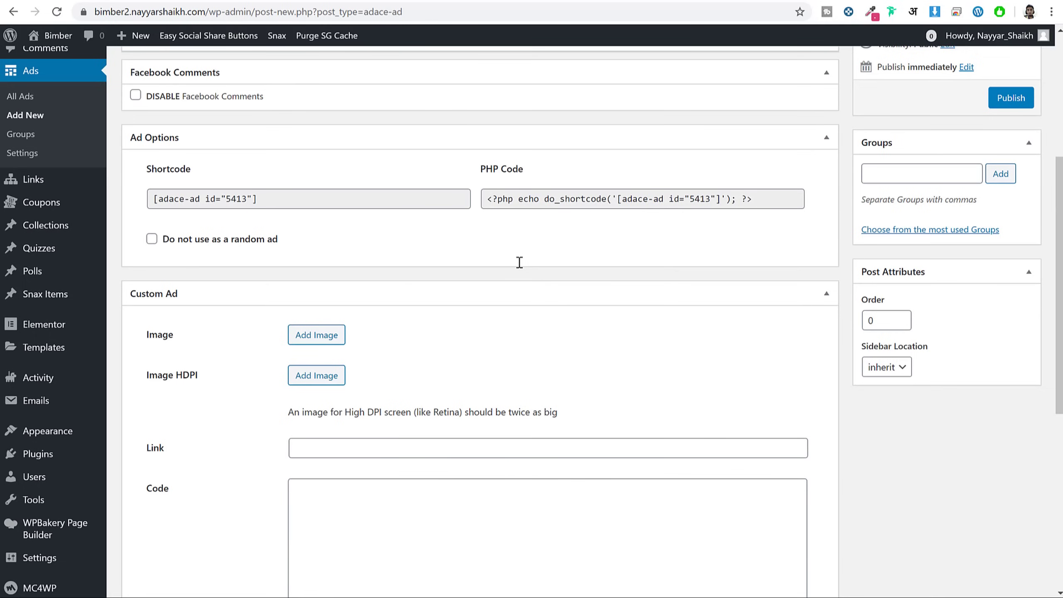
pyautogui.scroll(-4, 407, 299)
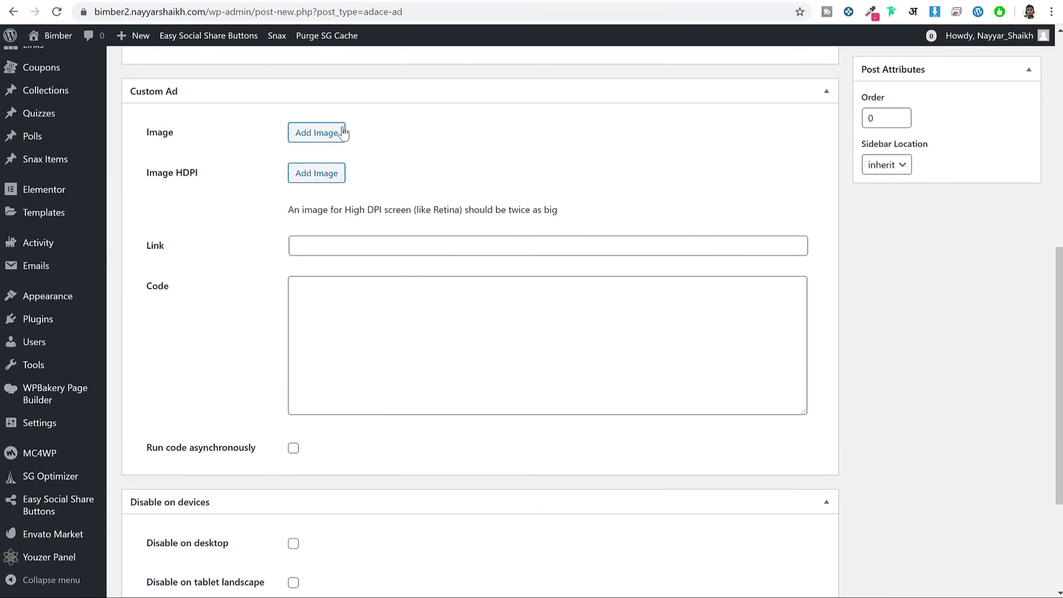
pyautogui.click(359, 248)
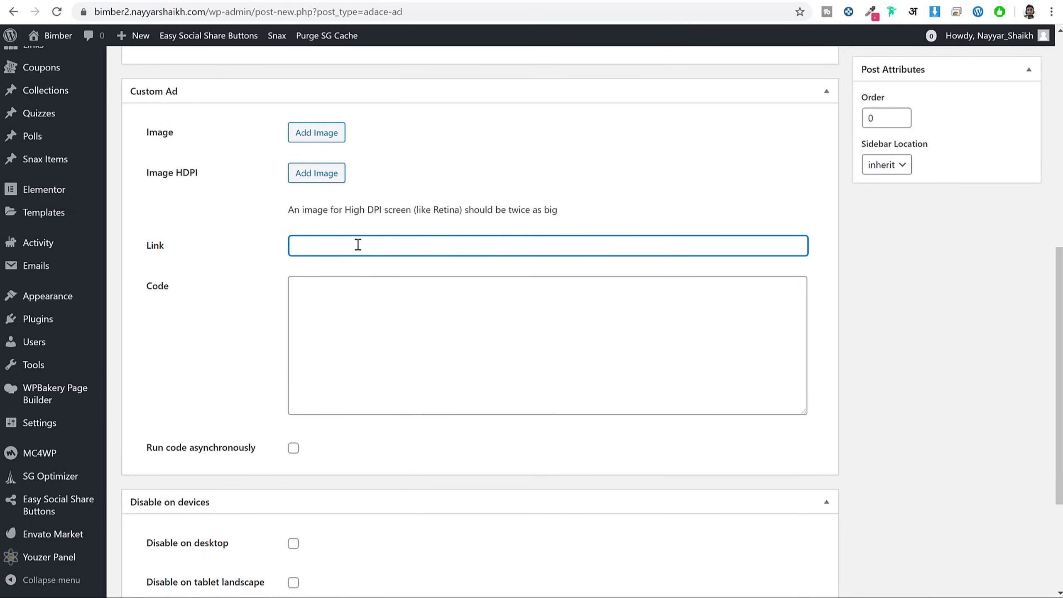
pyautogui.click(371, 314)
pyautogui.scroll(-4, 453, 349)
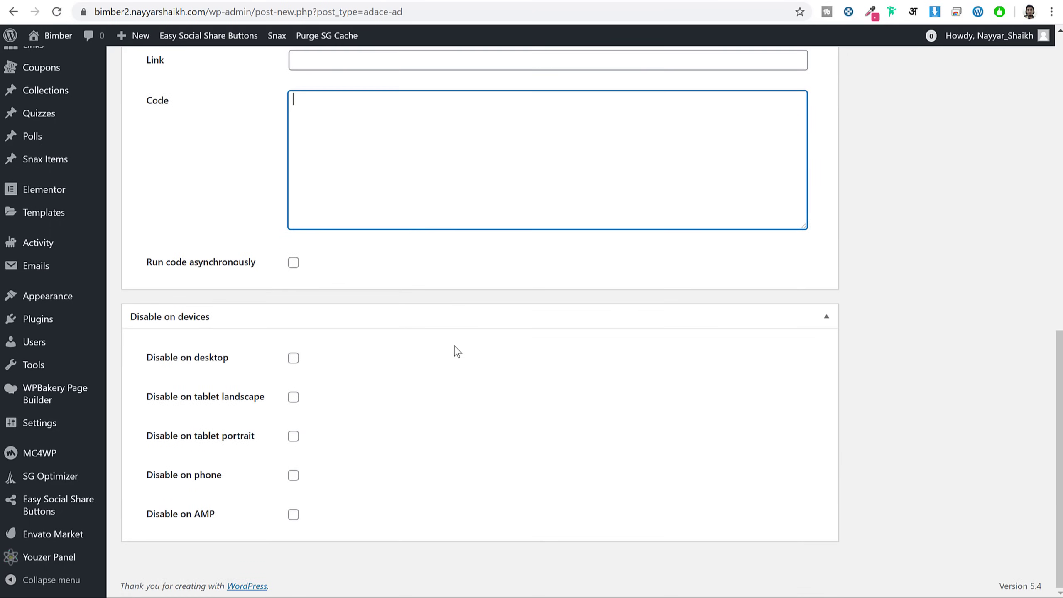
pyautogui.scroll(10, 467, 367)
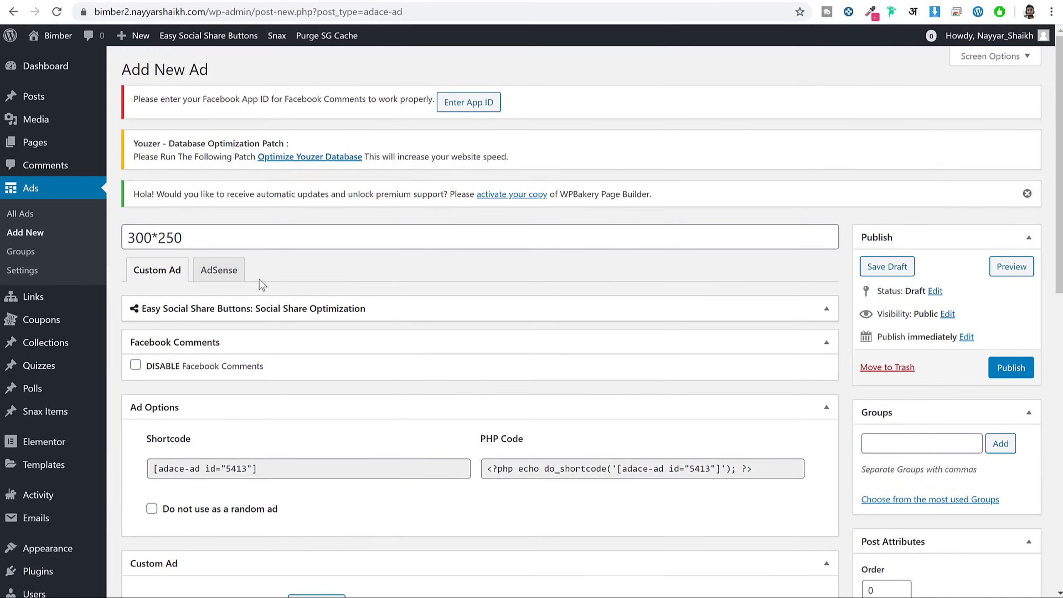
# Step: Switch the 300*250 ad to the AdSense type and paste its ad code
pyautogui.click(224, 274)
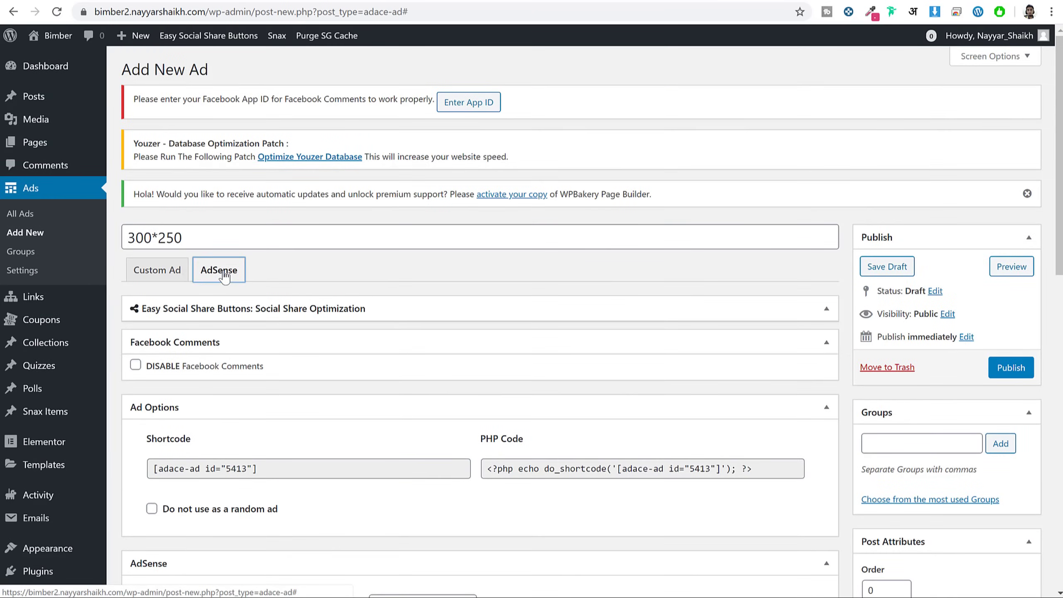
pyautogui.scroll(-10, 361, 316)
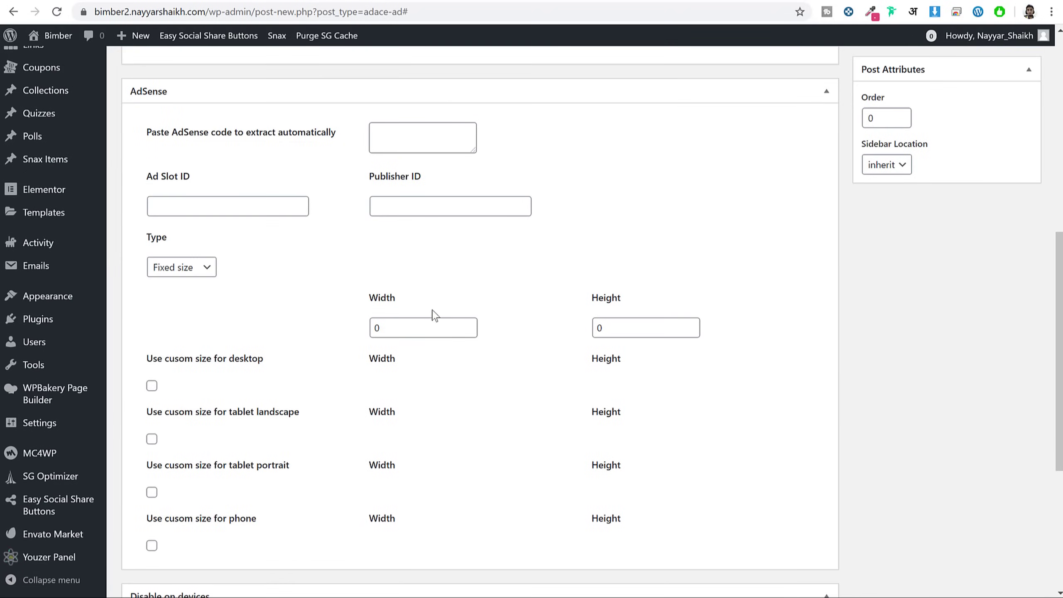
pyautogui.click(427, 133)
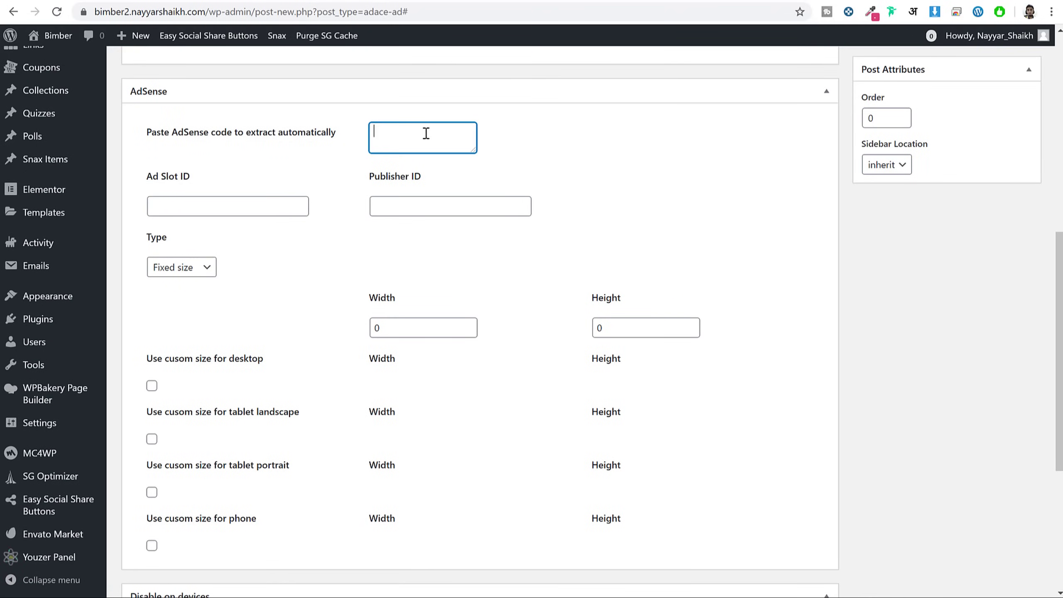
pyautogui.hotkey('ctrl', 'v')
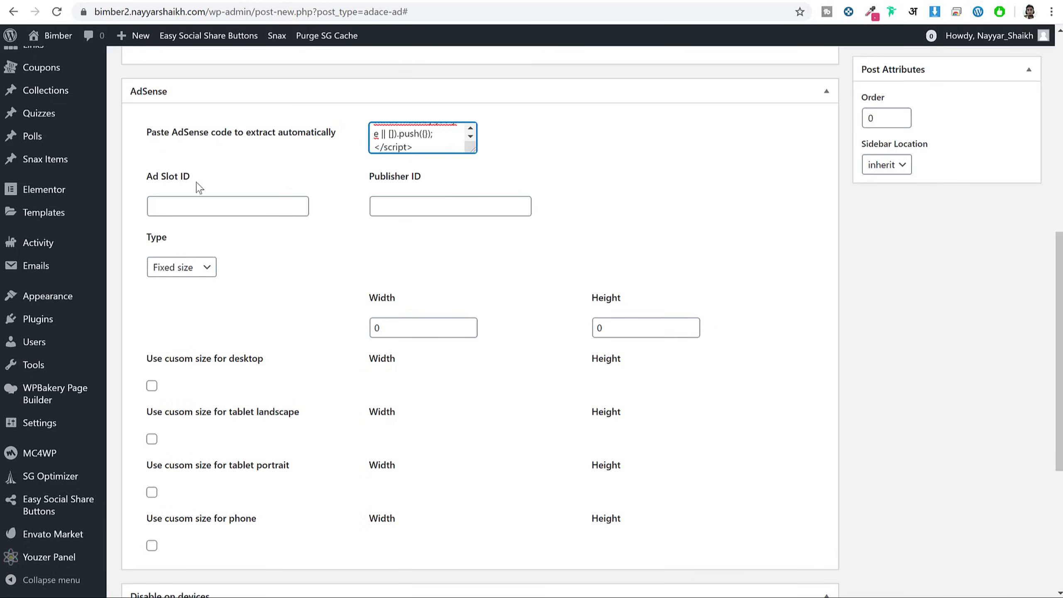
# Step: Check the auto-filled slot, publisher ID and 300×250 size, then publish the ad
pyautogui.moveTo(144, 173); pyautogui.dragTo(195, 174)
pyautogui.click(201, 173)
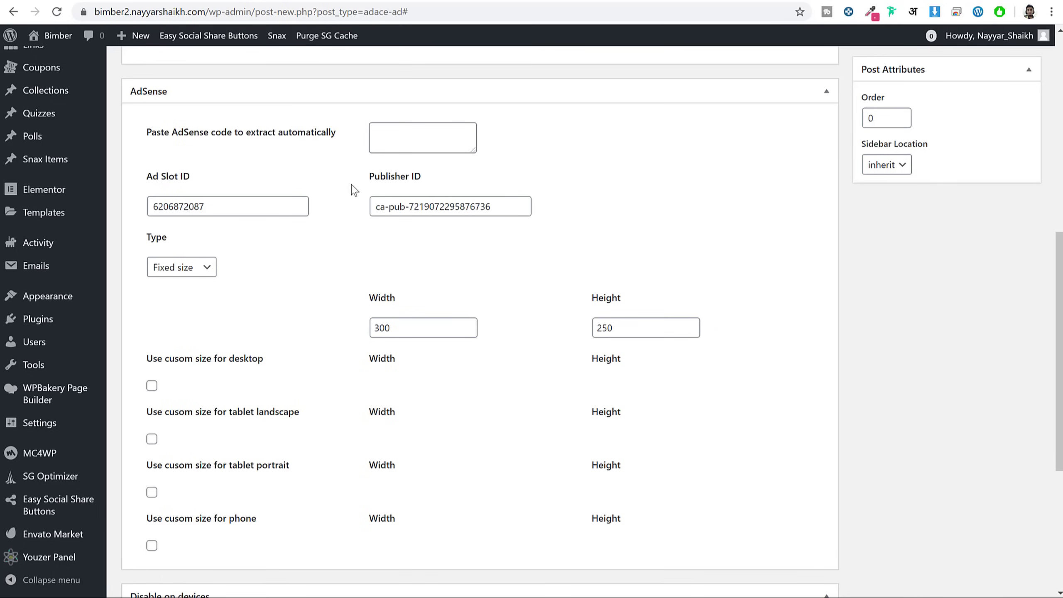
pyautogui.moveTo(438, 174); pyautogui.dragTo(351, 179)
pyautogui.click(351, 180)
pyautogui.click(427, 142)
pyautogui.click(567, 155)
pyautogui.scroll(-6, 269, 267)
pyautogui.scroll(10, 297, 295)
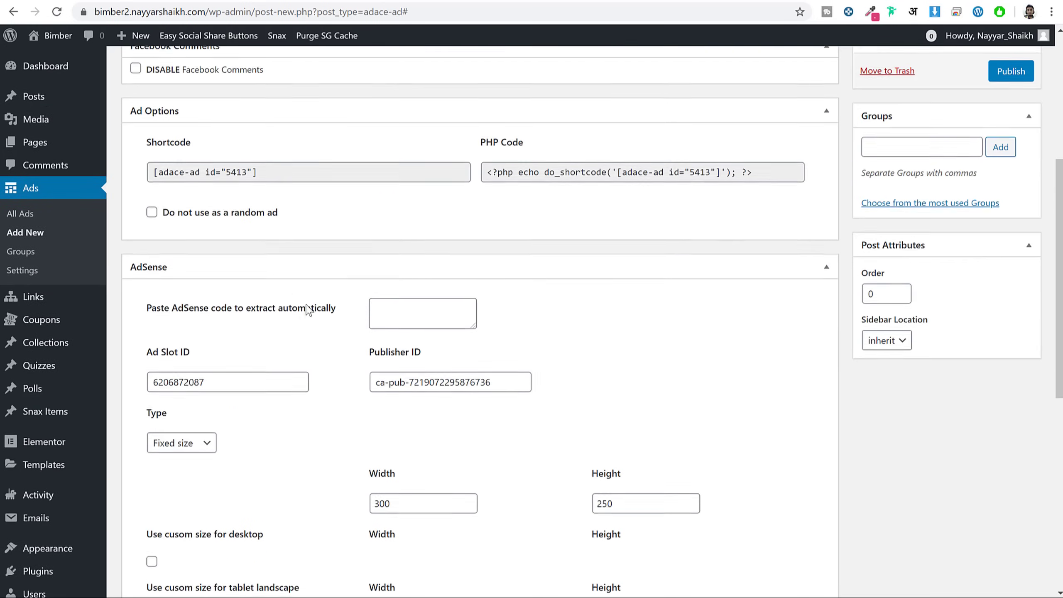
pyautogui.scroll(2, 308, 310)
pyautogui.click(1006, 161)
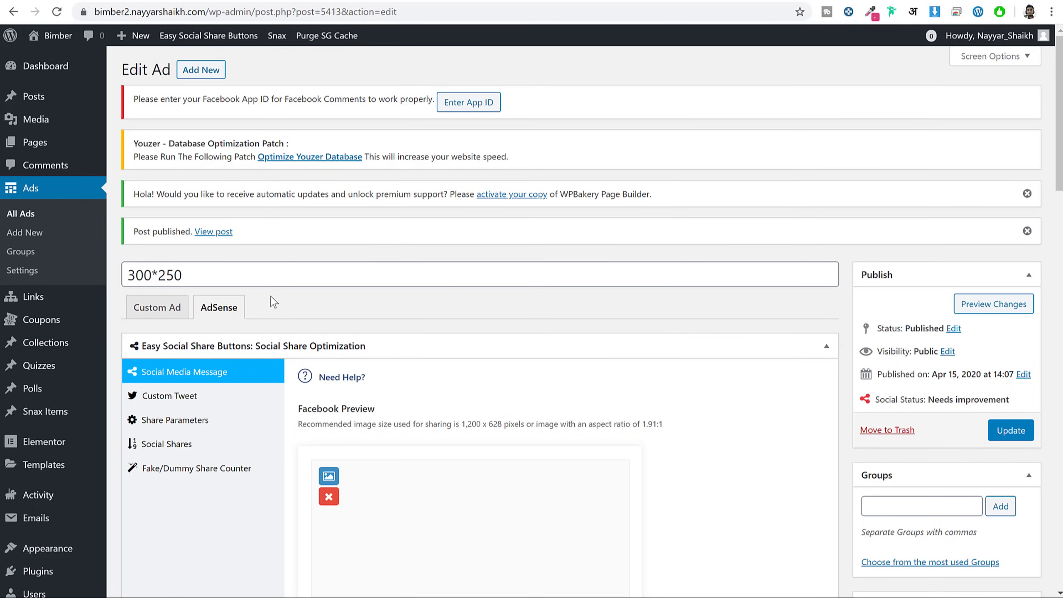
pyautogui.moveTo(238, 275); pyautogui.dragTo(110, 262)
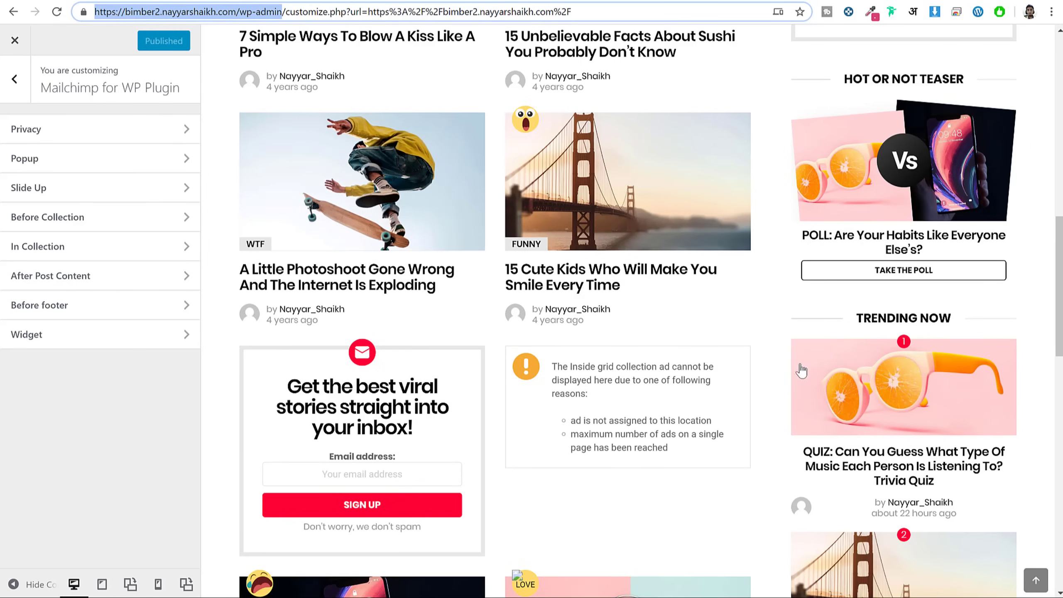
# Step: In Customizer Widgets > Home, add the AdAce Ads widget and view its Group options
pyautogui.scroll(-10, 924, 358)
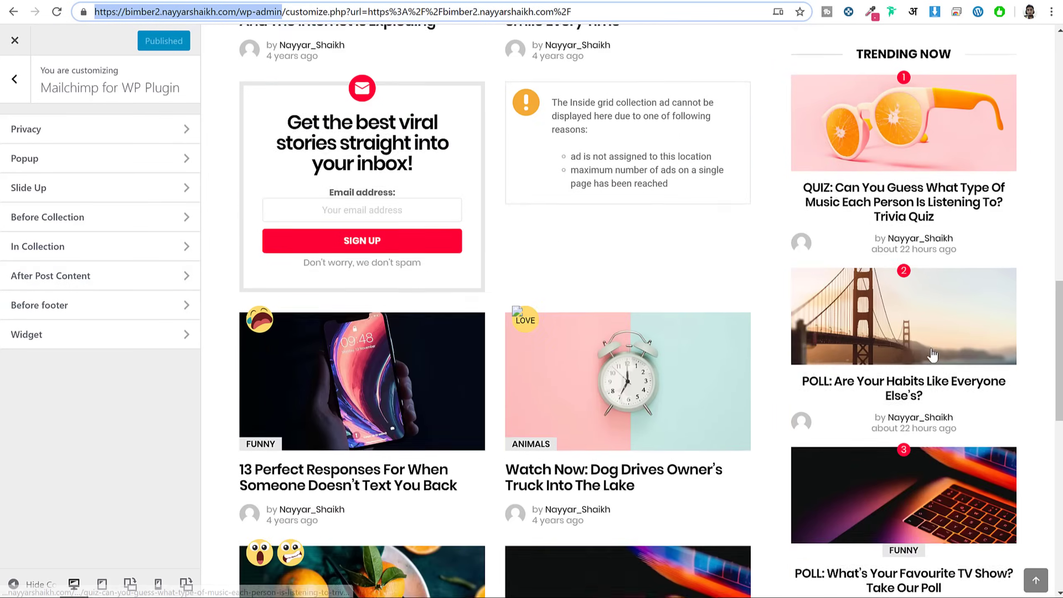
pyautogui.scroll(-4, 830, 235)
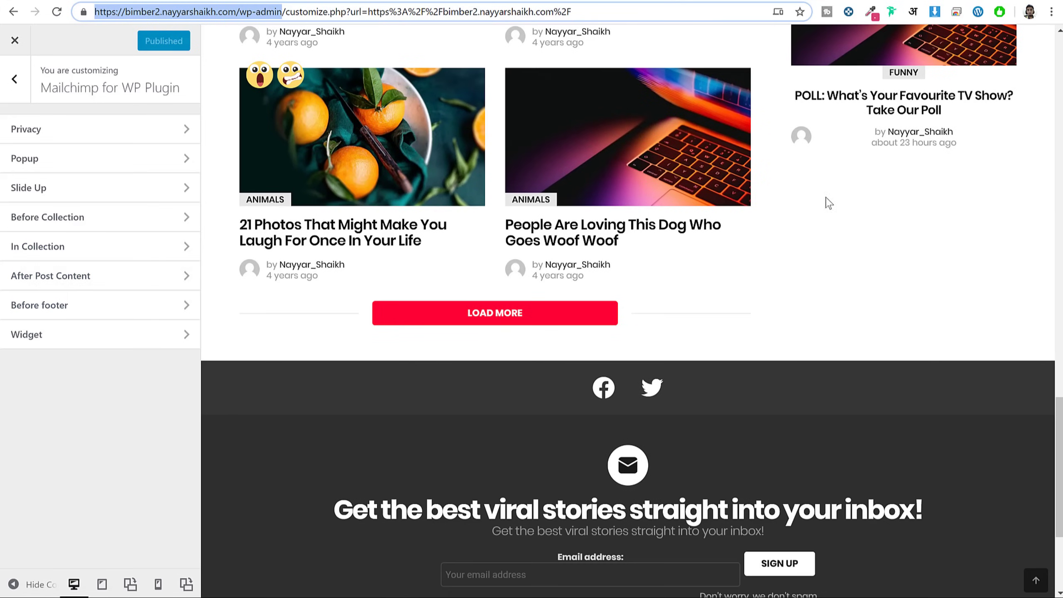
pyautogui.click(14, 79)
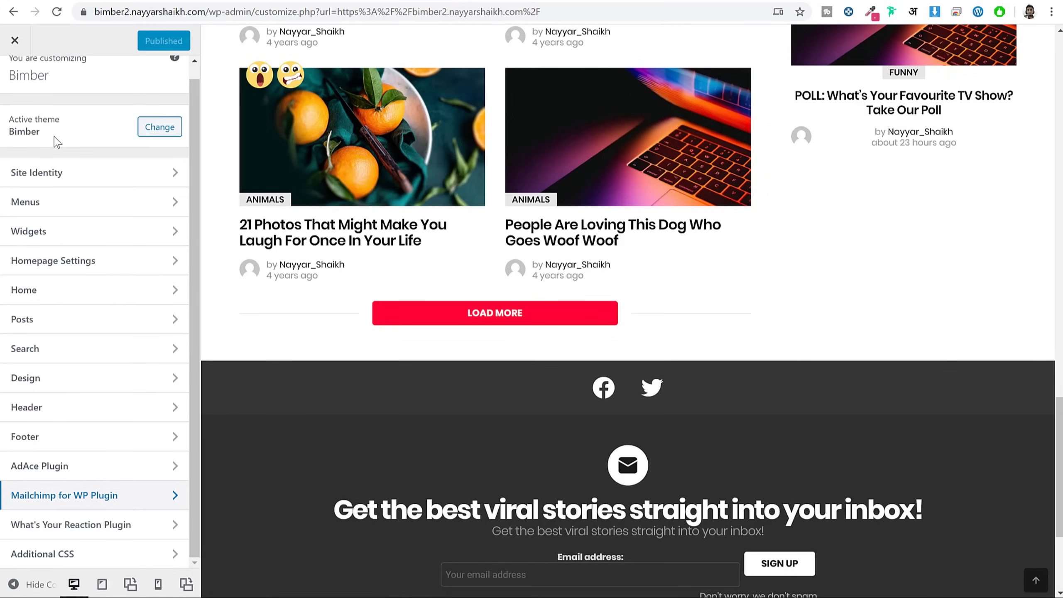
pyautogui.click(82, 232)
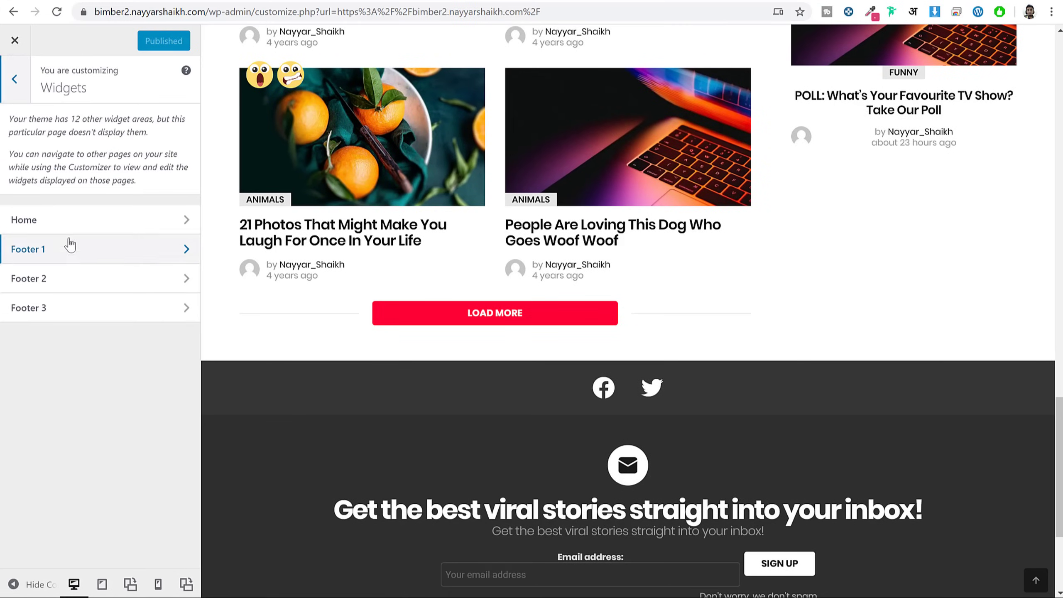
pyautogui.click(67, 220)
pyautogui.click(159, 271)
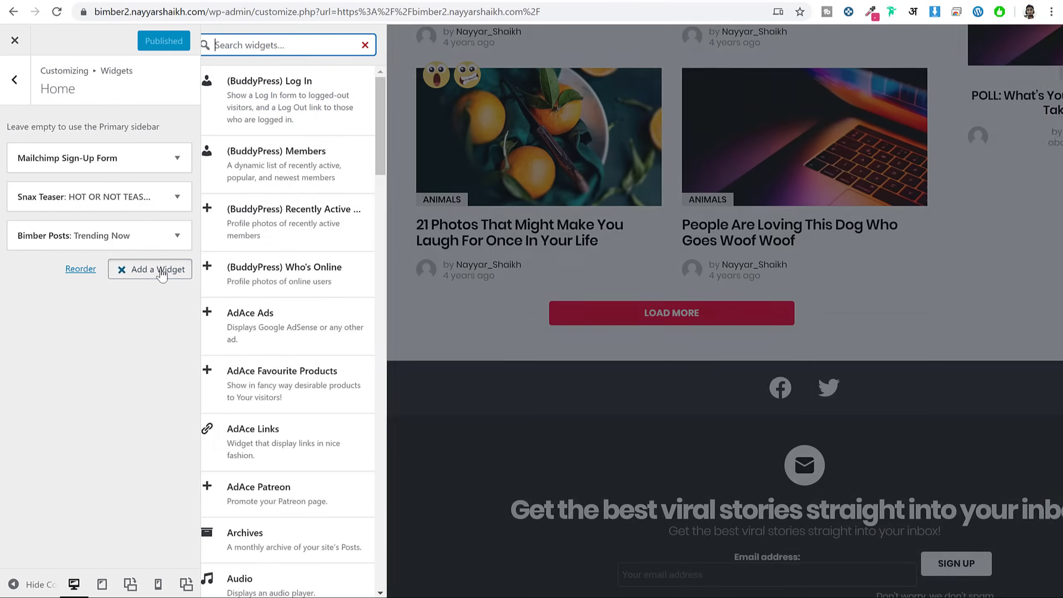
pyautogui.write('ad')
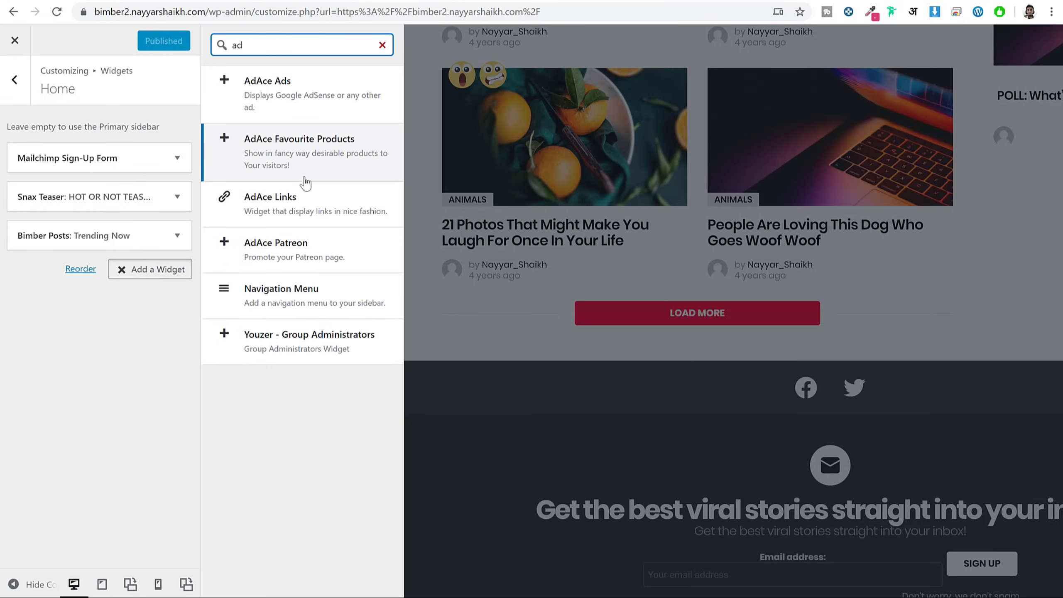
pyautogui.click(325, 96)
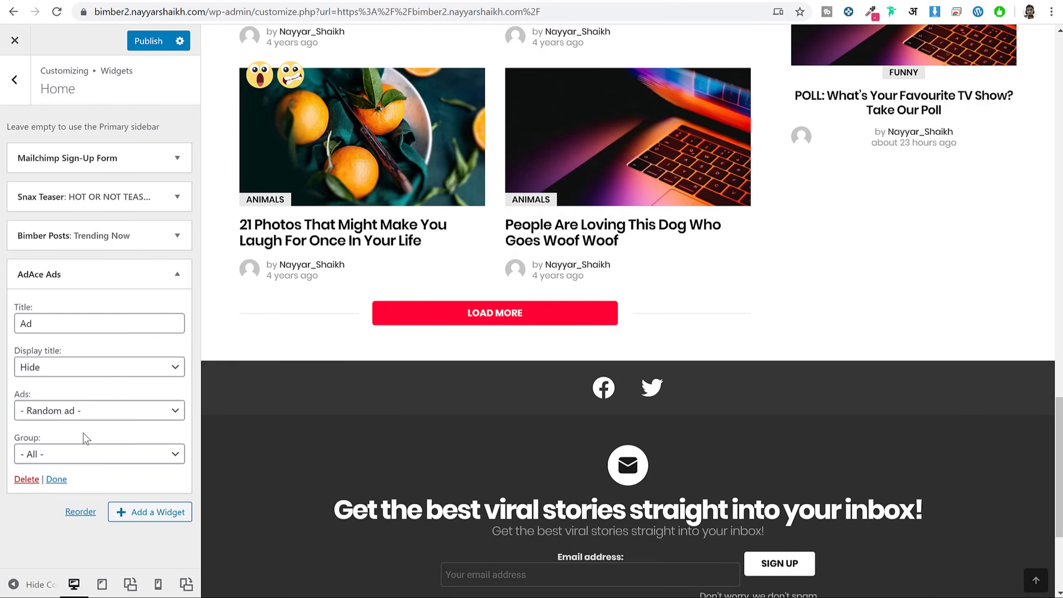
pyautogui.click(78, 454)
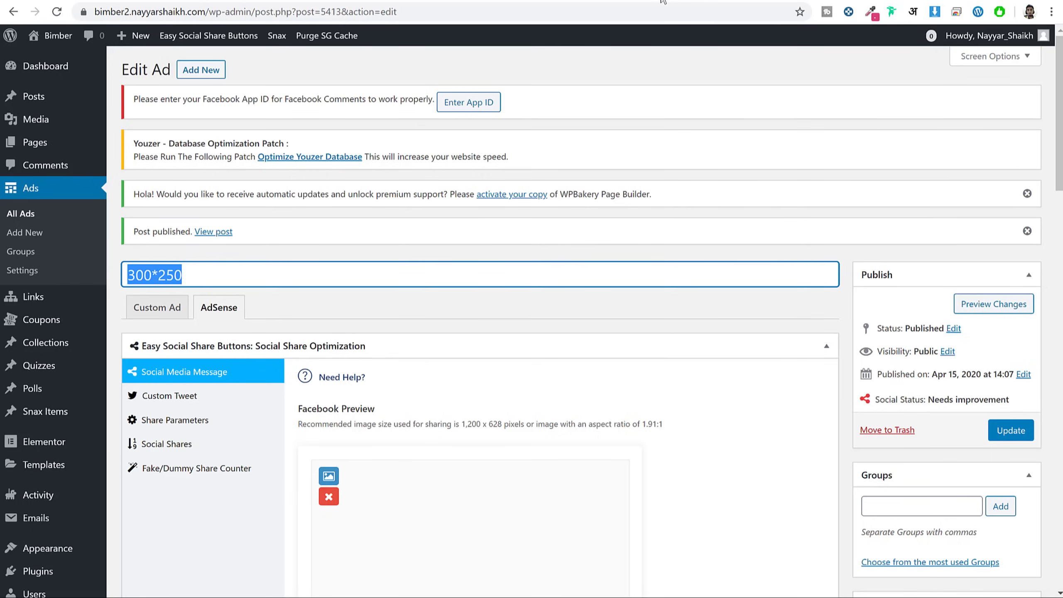
pyautogui.scroll(-5, 800, 354)
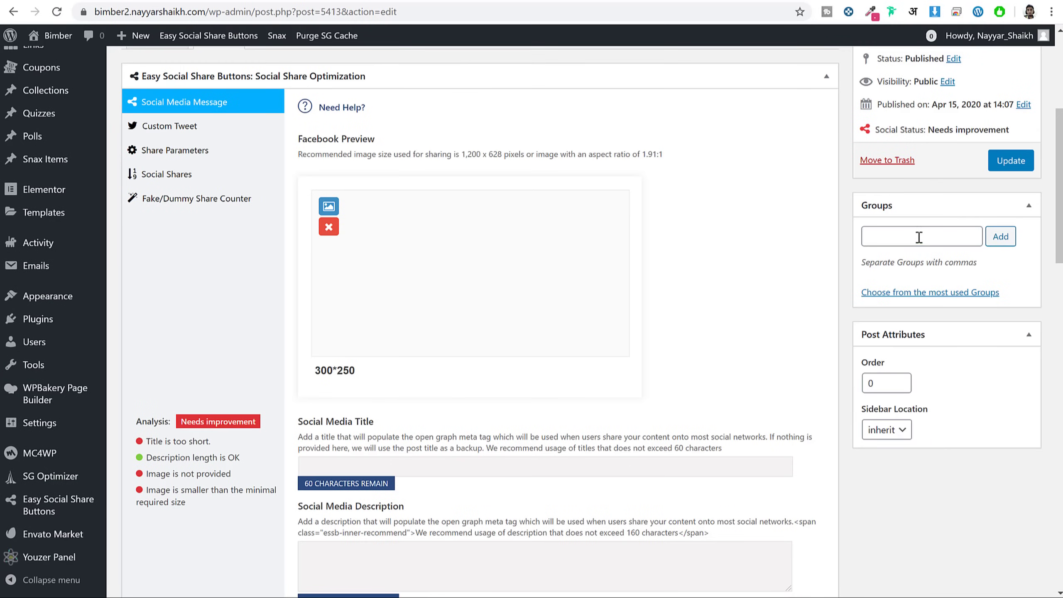
# Step: Add the 300*250 ad to a new 'Rectangle' group, update it, and reload the Customizer
pyautogui.click(919, 237)
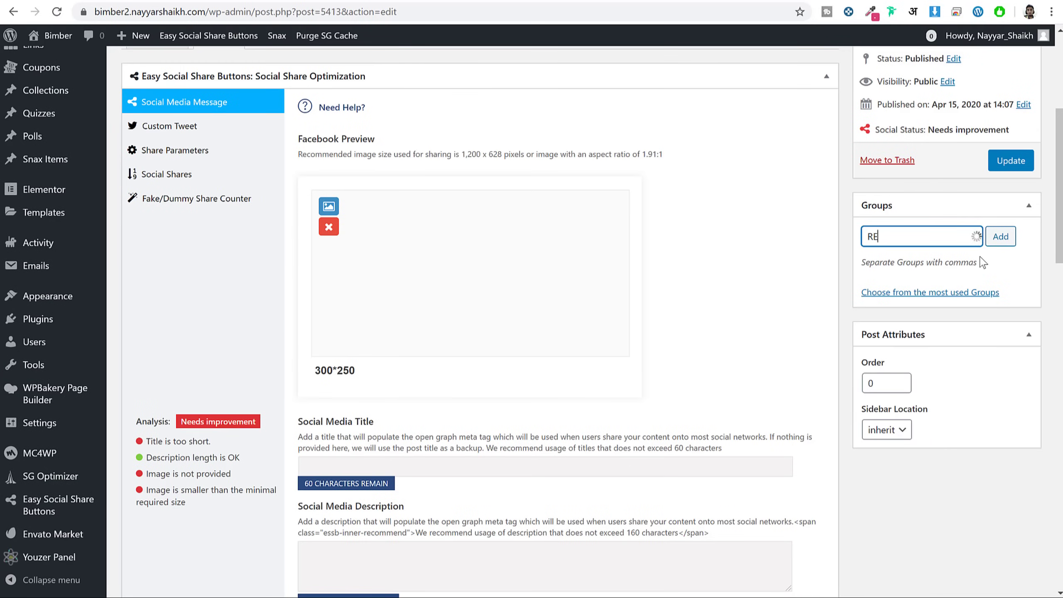
pyautogui.write('Rectangle')
pyautogui.click(1000, 237)
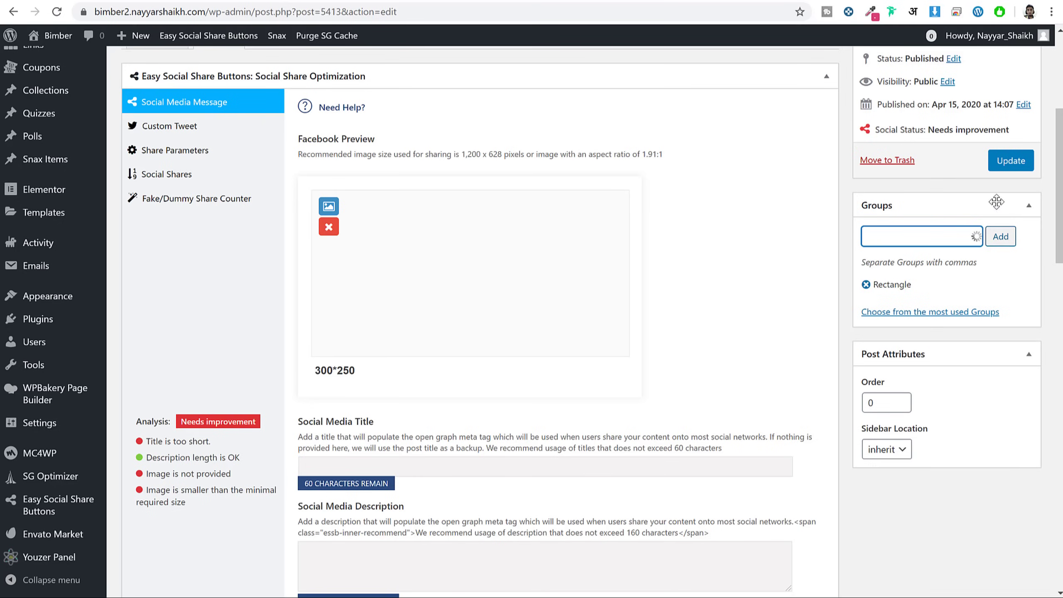
pyautogui.click(1004, 165)
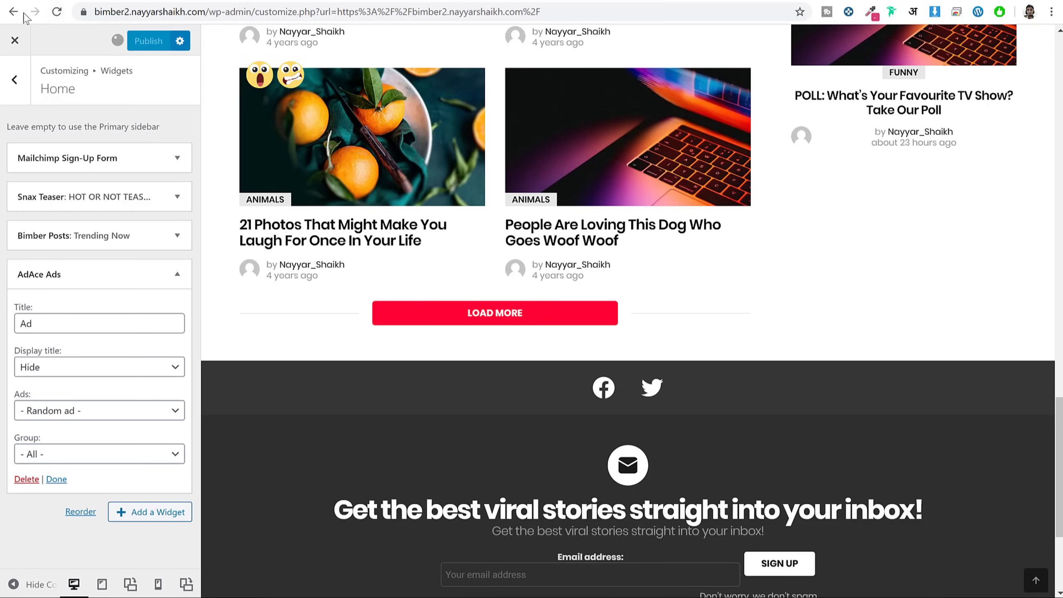
pyautogui.click(58, 17)
# Step: Set the Home AdAce Ads widget's Group to Rectangle and publish the Customizer changes
pyautogui.click(647, 87)
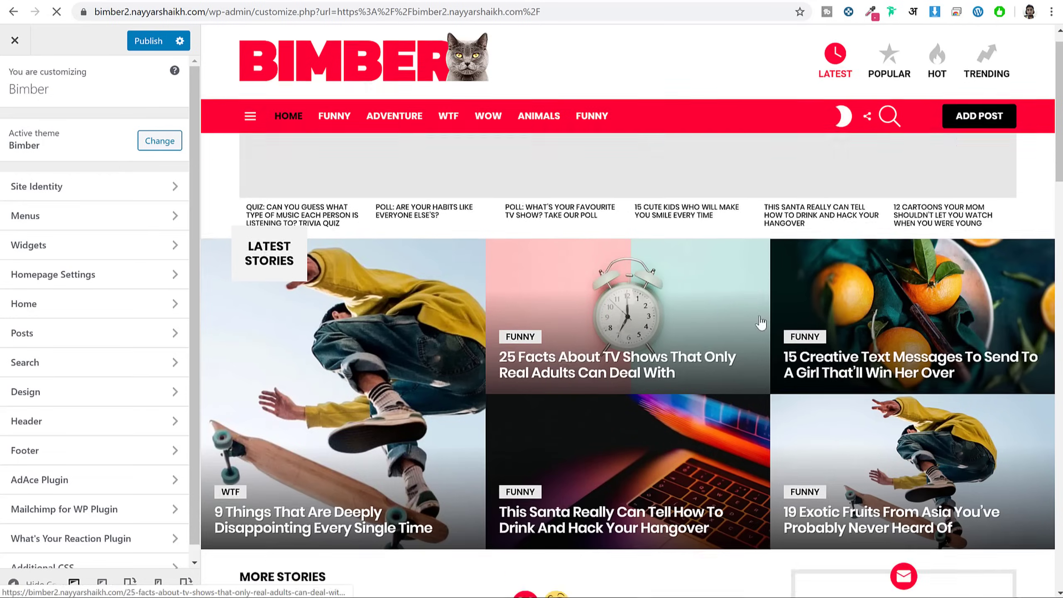
pyautogui.scroll(-10, 759, 316)
pyautogui.scroll(-10, 759, 316)
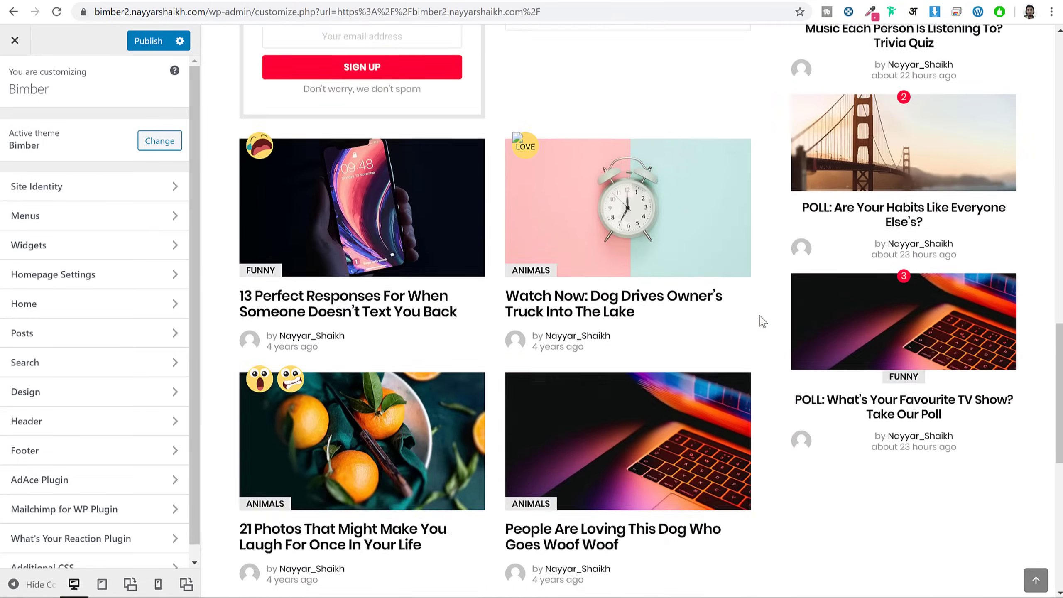
pyautogui.click(68, 251)
pyautogui.click(66, 226)
pyautogui.click(121, 272)
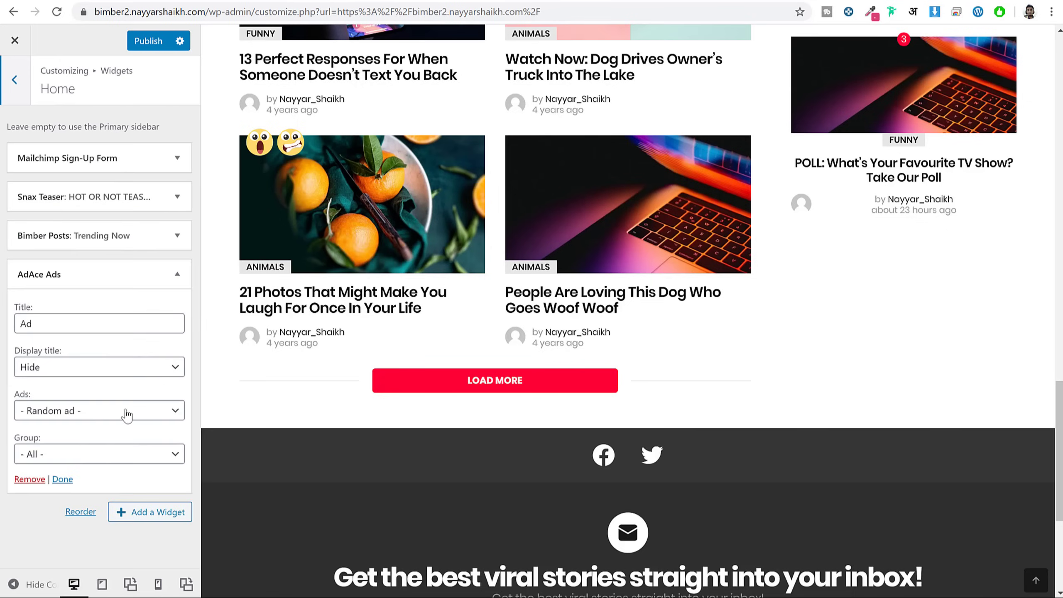
pyautogui.click(71, 459)
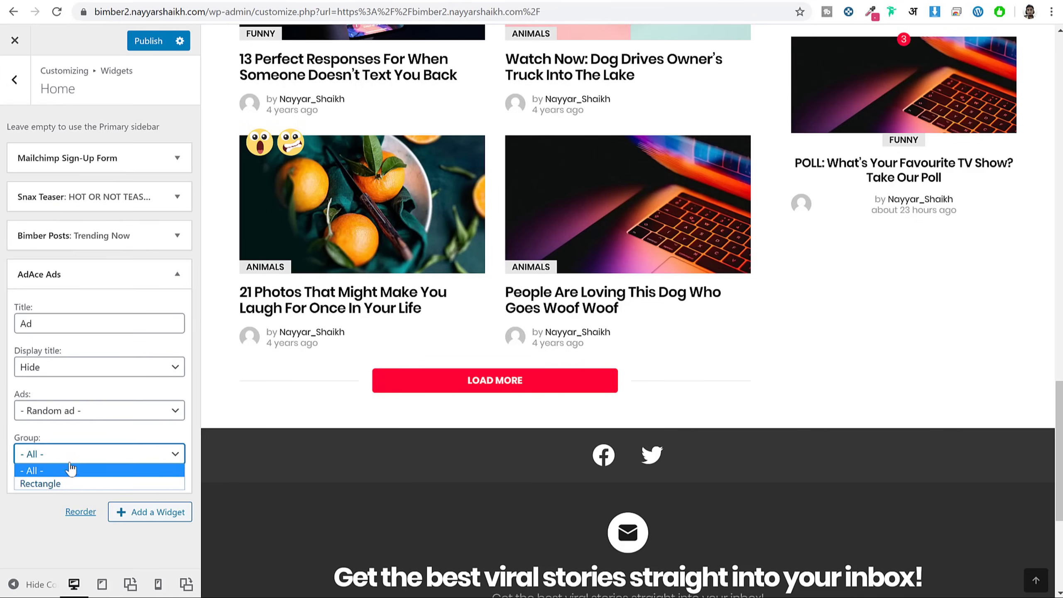
pyautogui.click(75, 484)
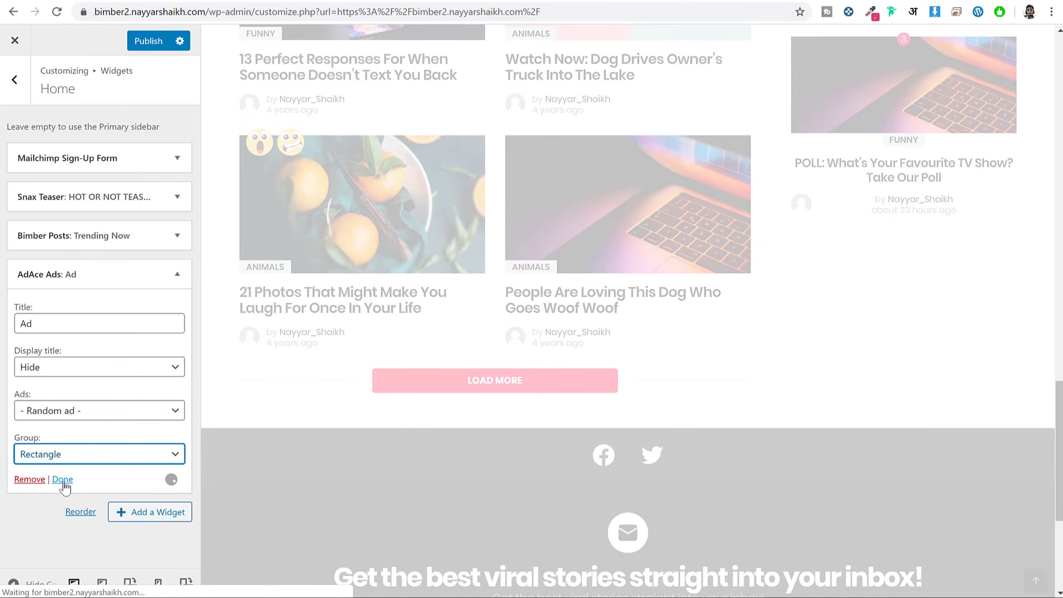
pyautogui.click(63, 480)
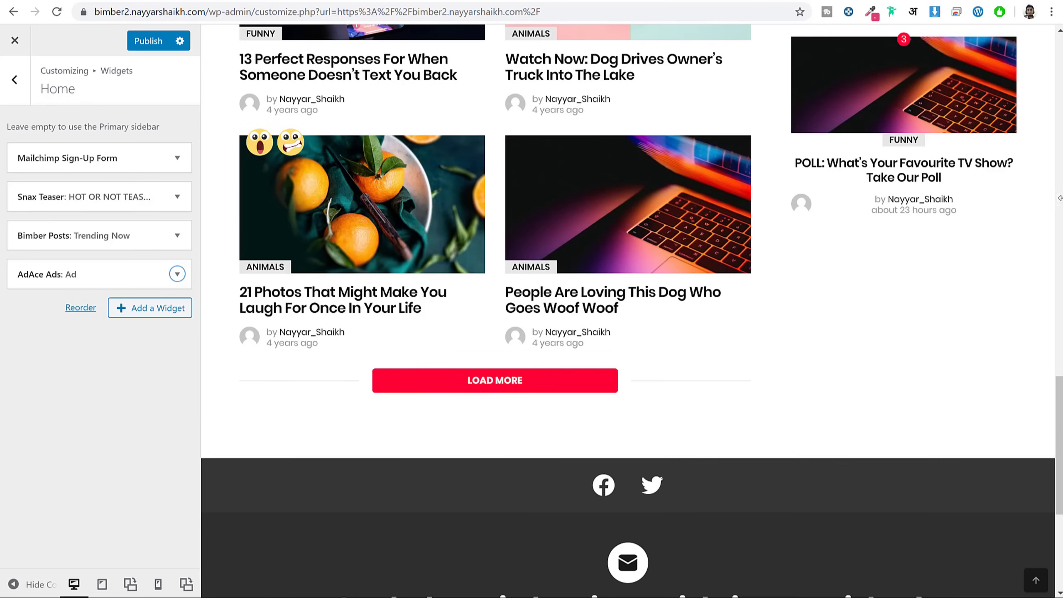
pyautogui.click(143, 50)
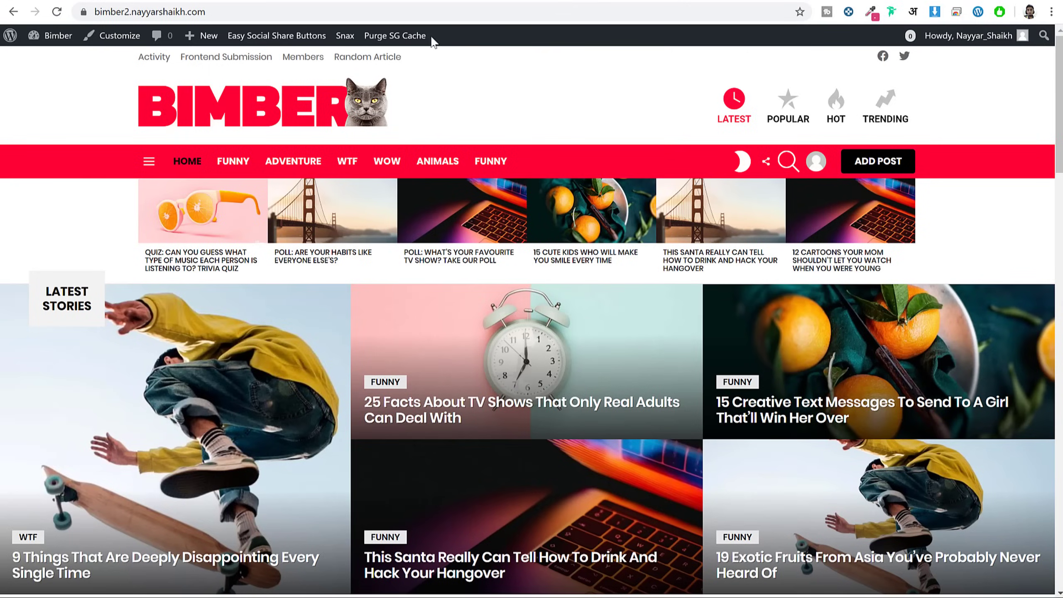
# Step: Scroll the live Bimber homepage to the sidebar's 300*250 AdSense ad and back to the top
pyautogui.scroll(-15, 661, 266)
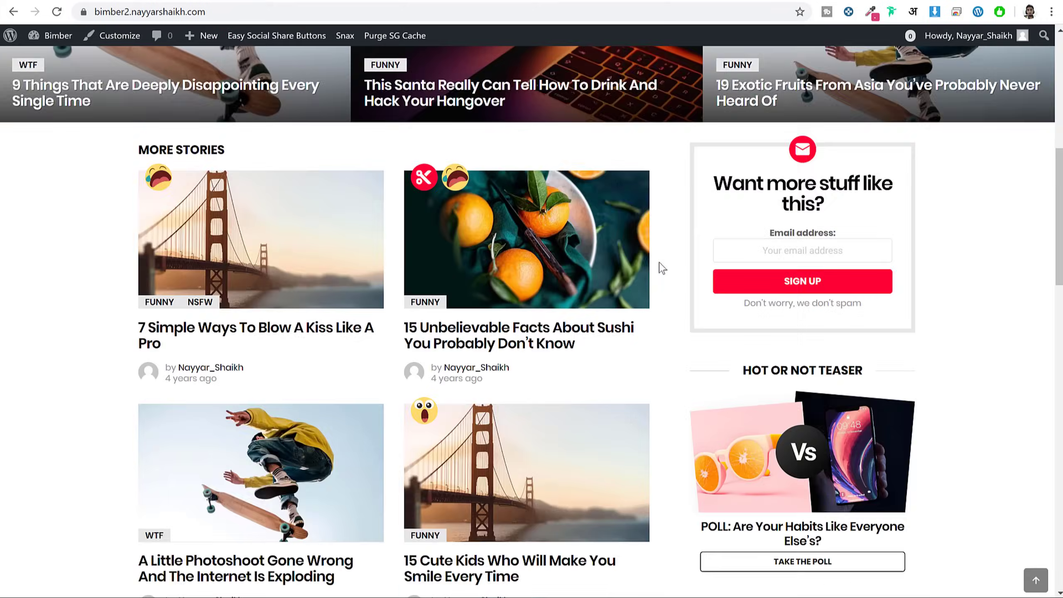
pyautogui.scroll(-7, 661, 267)
pyautogui.scroll(4, 920, 204)
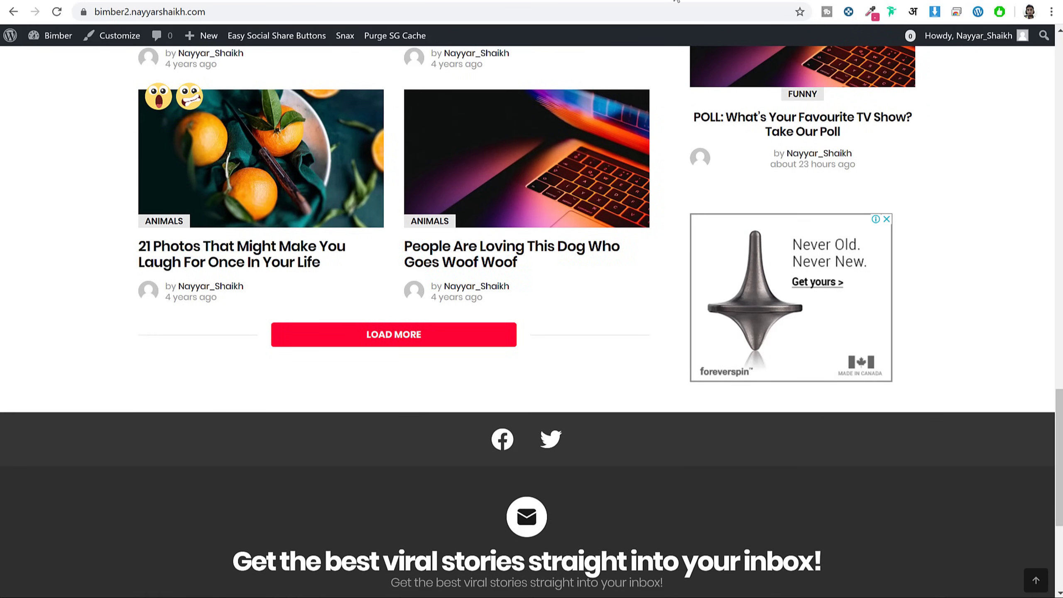
pyautogui.scroll(8, 626, 199)
pyautogui.scroll(13, 588, 232)
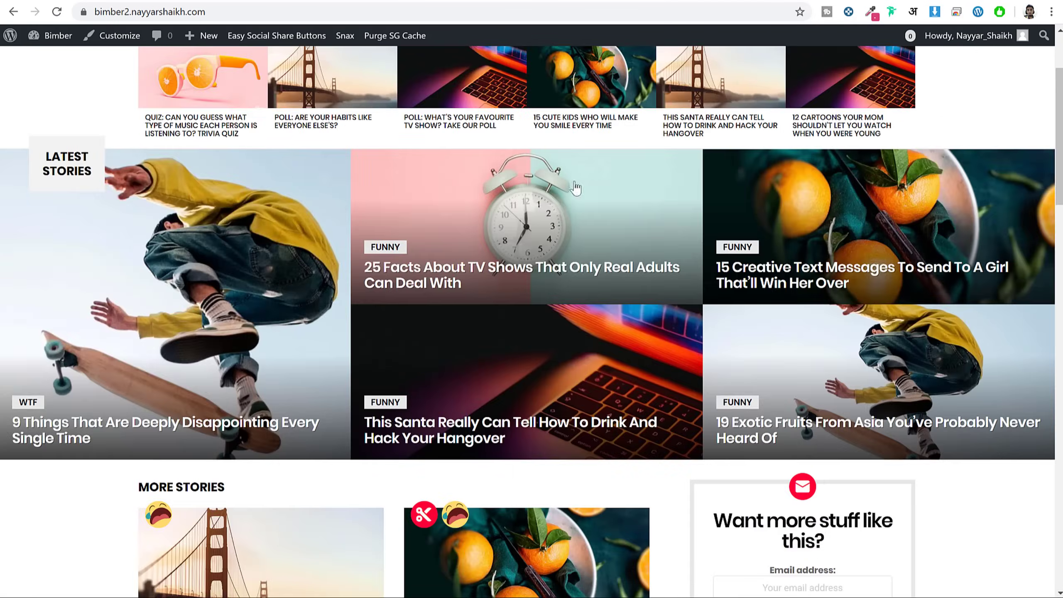
pyautogui.scroll(-6, 608, 268)
pyautogui.scroll(8, 641, 346)
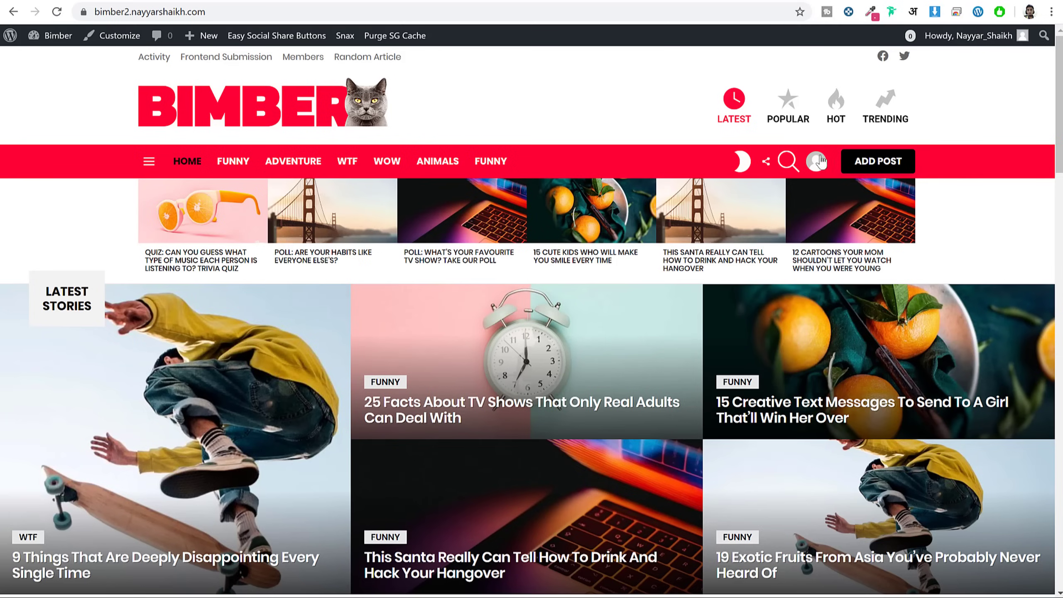
# Step: Open the site's front-end post submission page and scroll through the format choices
pyautogui.click(885, 172)
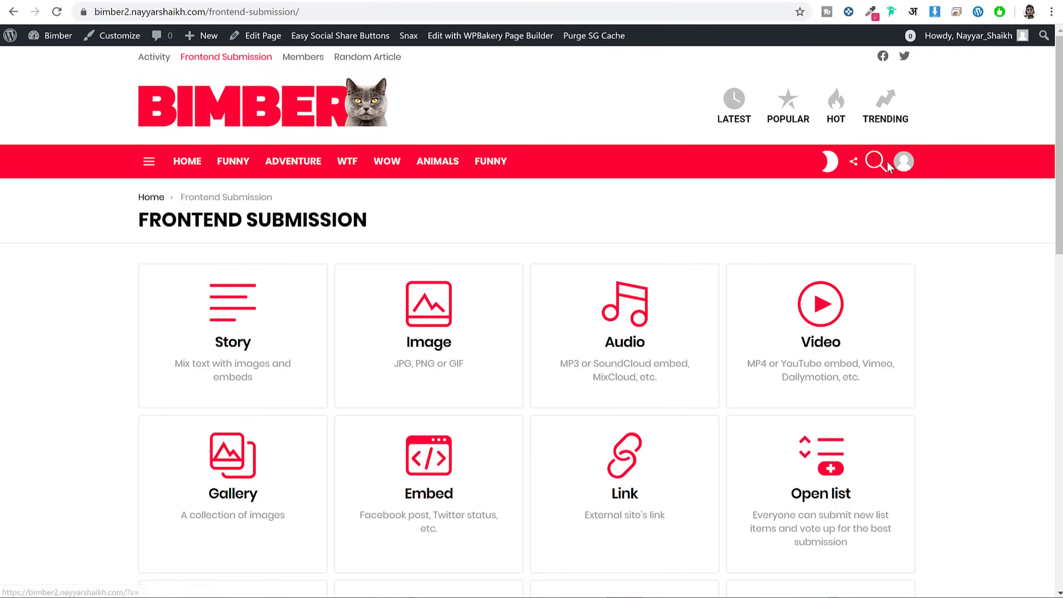
pyautogui.scroll(-3, 778, 238)
pyautogui.scroll(3, 885, 269)
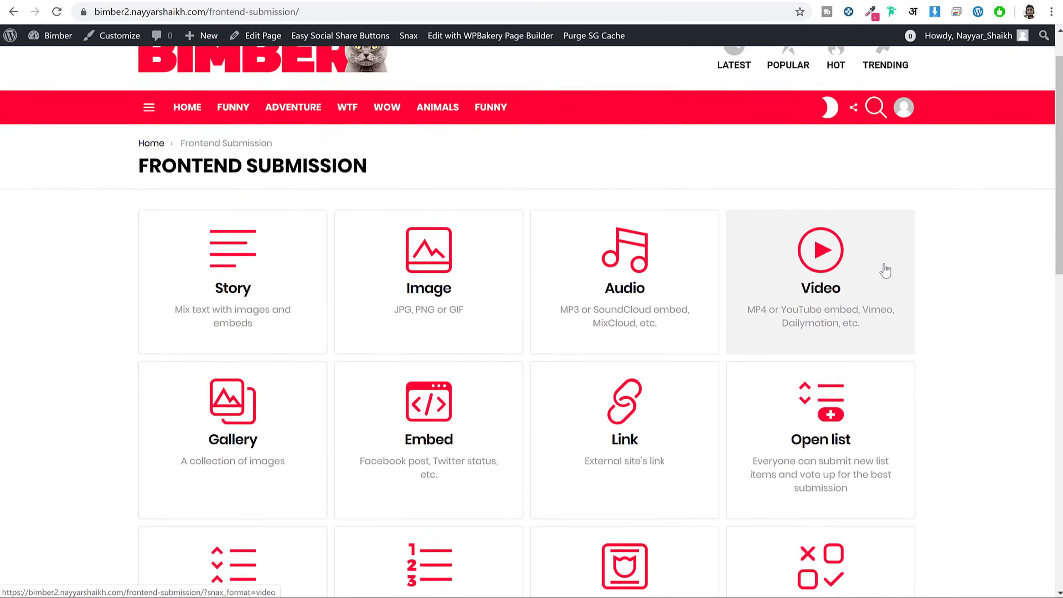
pyautogui.scroll(-1, 975, 232)
pyautogui.scroll(-3, 975, 232)
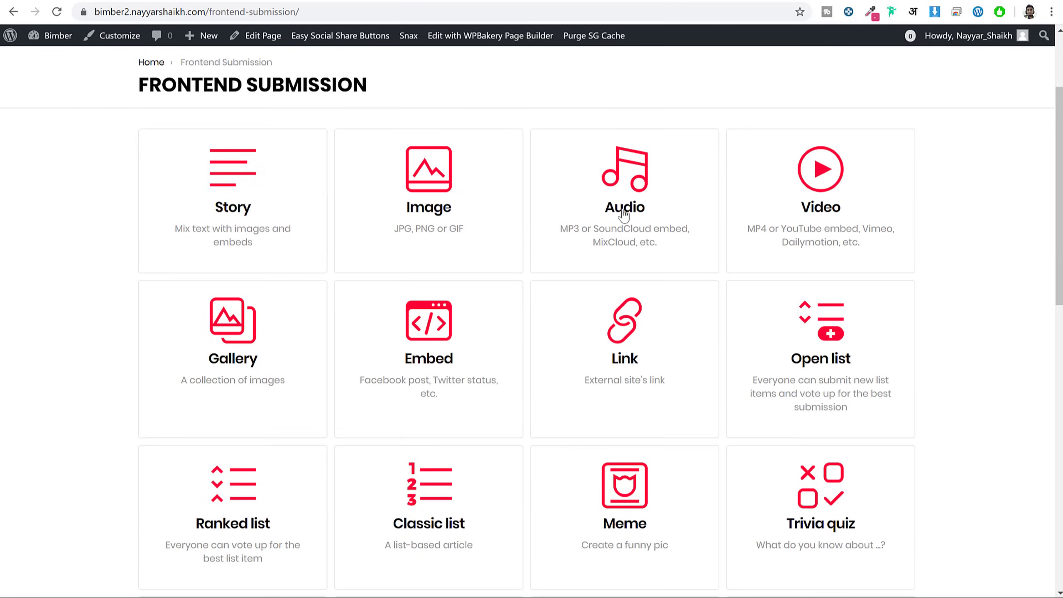
# Step: Start a new Story submission and scroll through its form
pyautogui.click(209, 187)
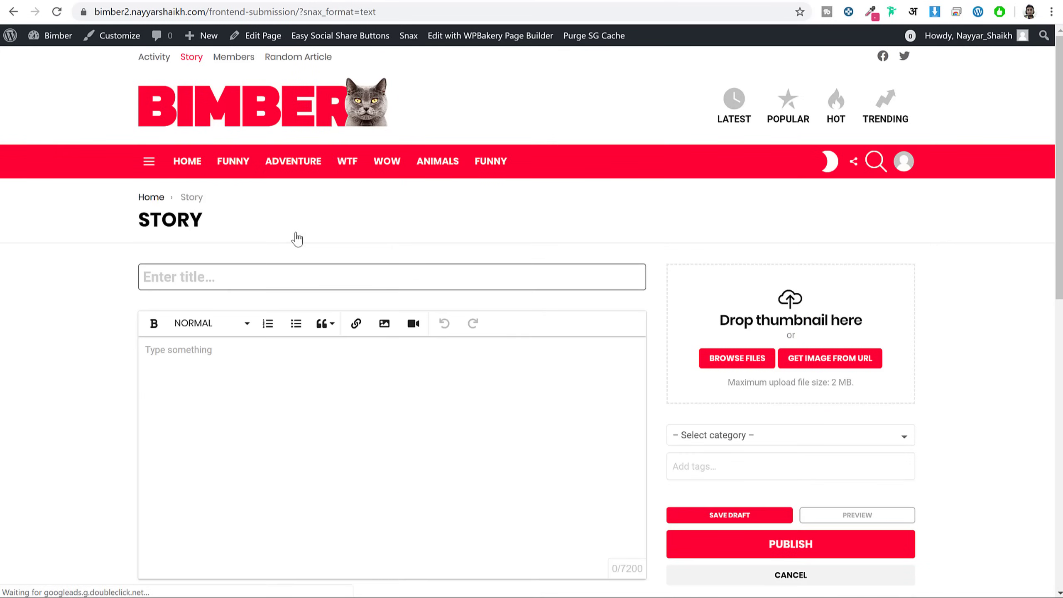
pyautogui.scroll(-7, 306, 311)
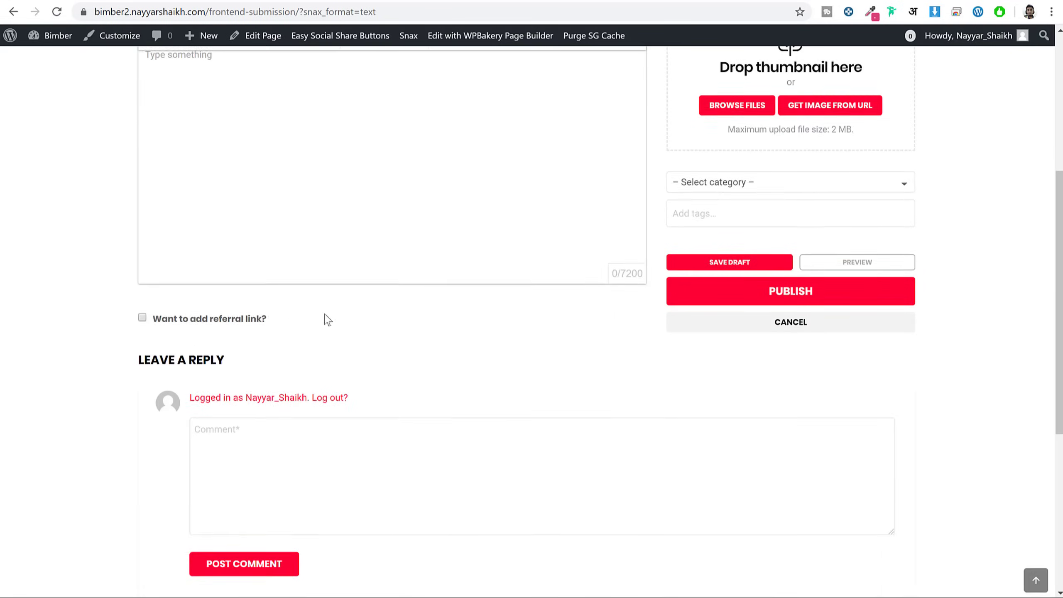
pyautogui.scroll(-7, 335, 352)
pyautogui.scroll(12, 341, 385)
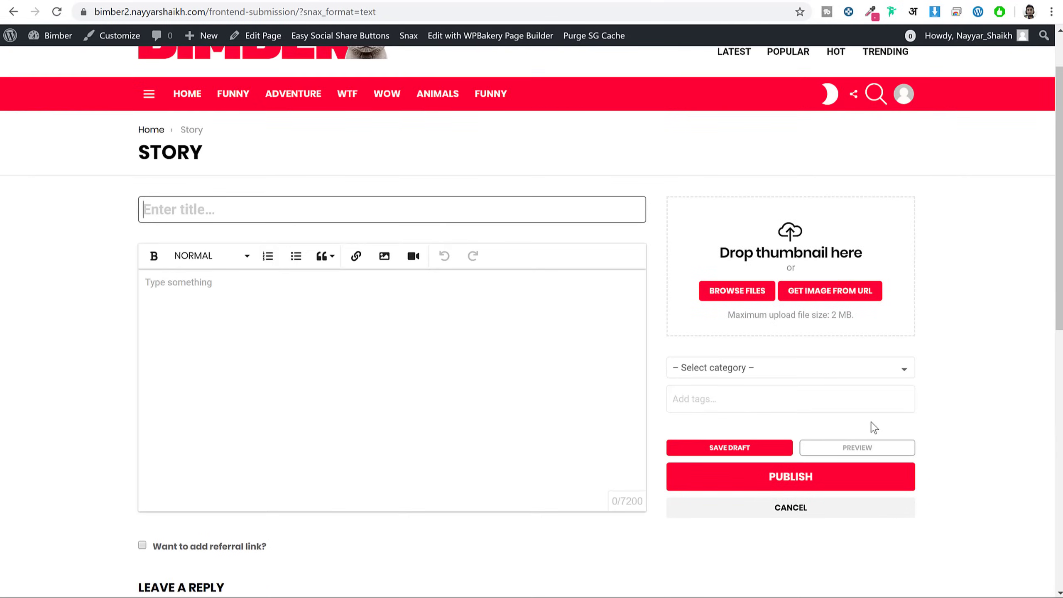
pyautogui.scroll(-2, 873, 427)
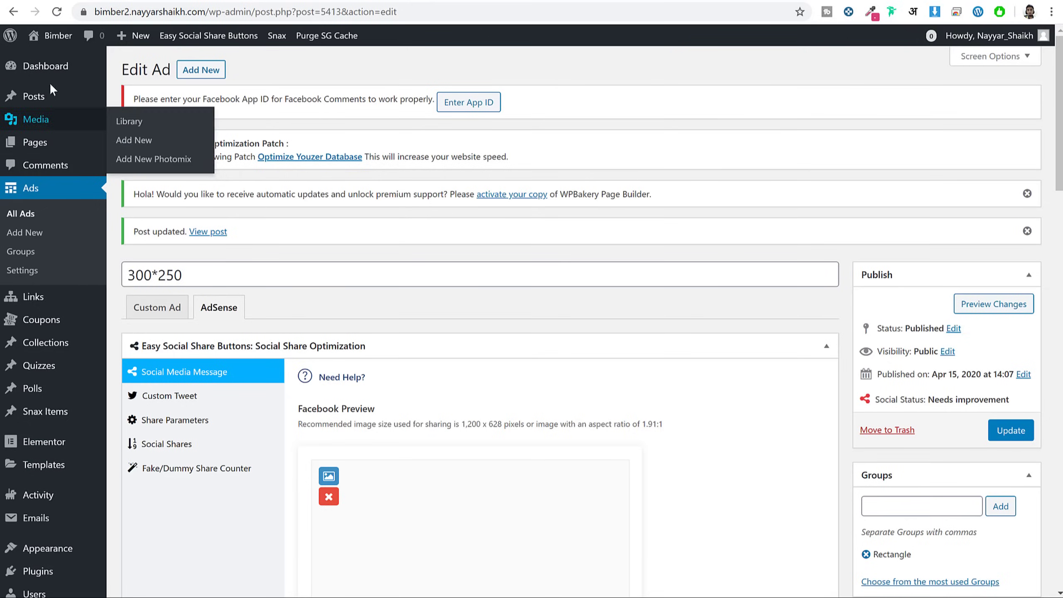
# Step: From All Posts, open '15 Cute Kids Who Will Make You Smile Every Time' for editing and review it
pyautogui.click(26, 105)
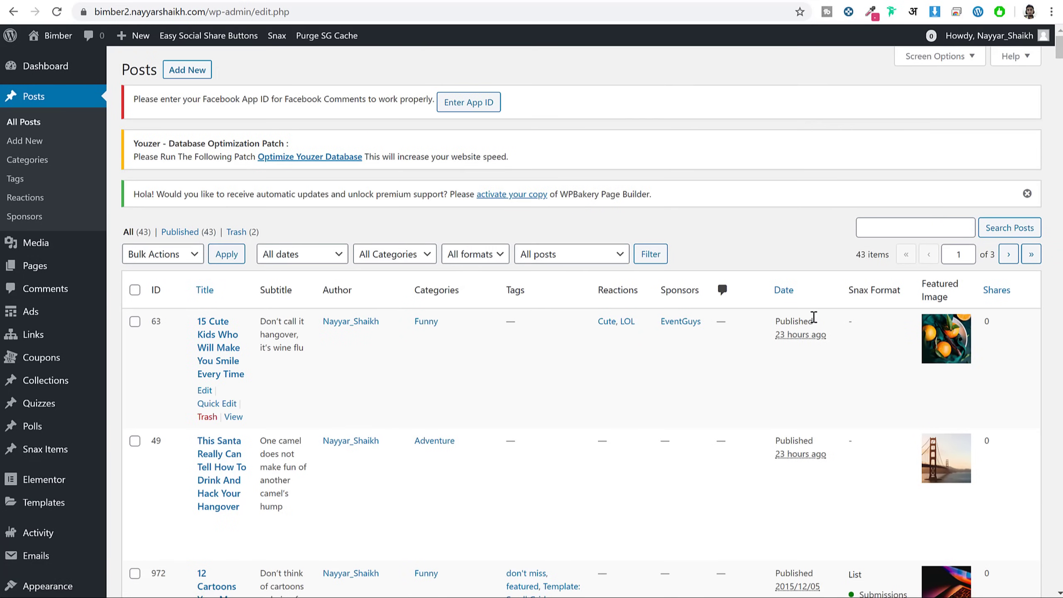
pyautogui.moveTo(814, 317); pyautogui.dragTo(770, 324)
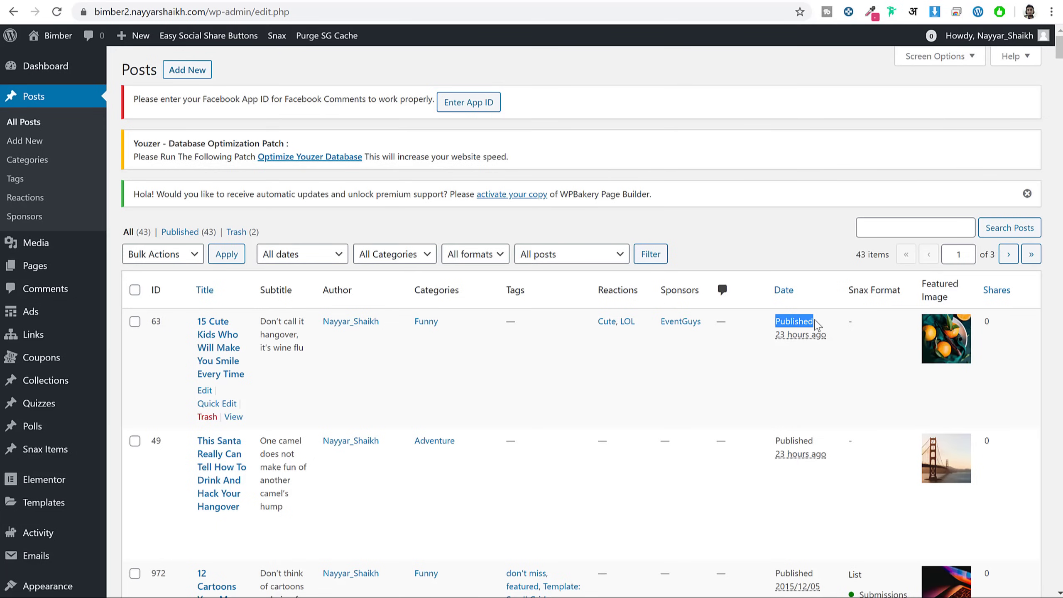
pyautogui.click(204, 390)
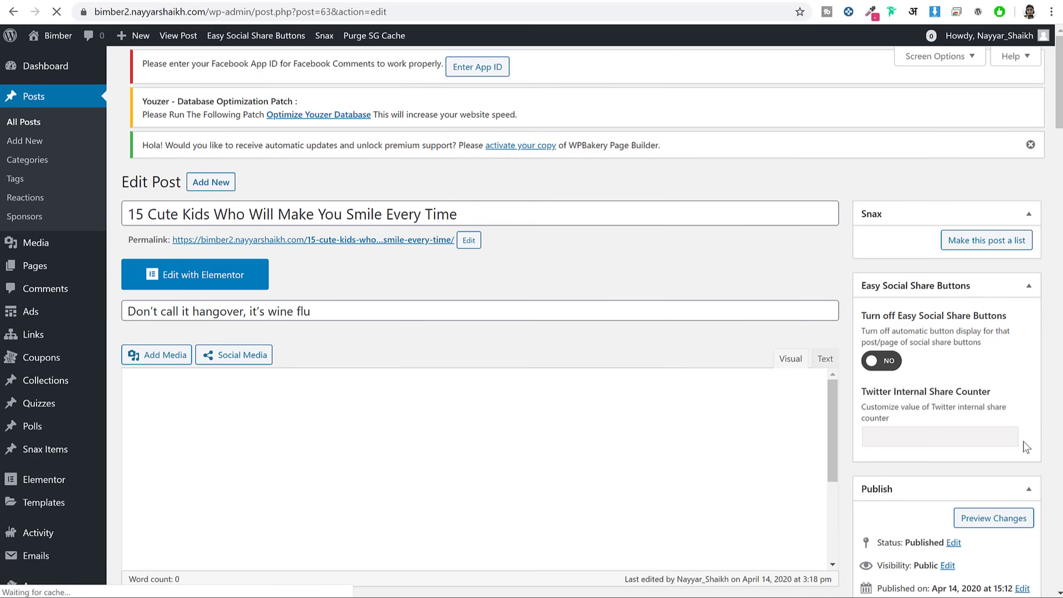
pyautogui.scroll(-5, 998, 464)
pyautogui.scroll(-12, 516, 370)
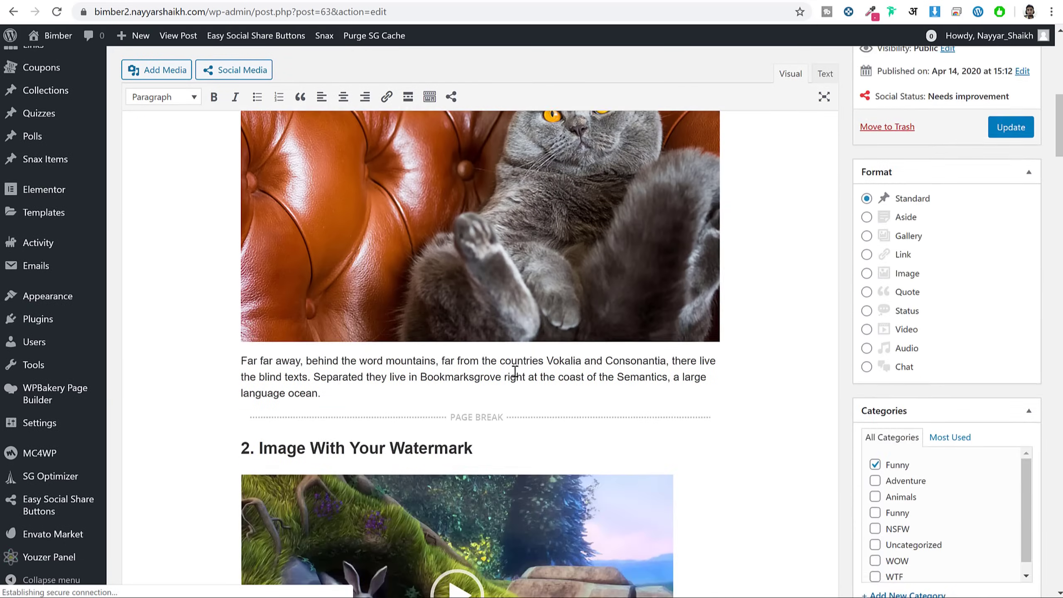
pyautogui.scroll(6, 528, 428)
pyautogui.scroll(10, 529, 427)
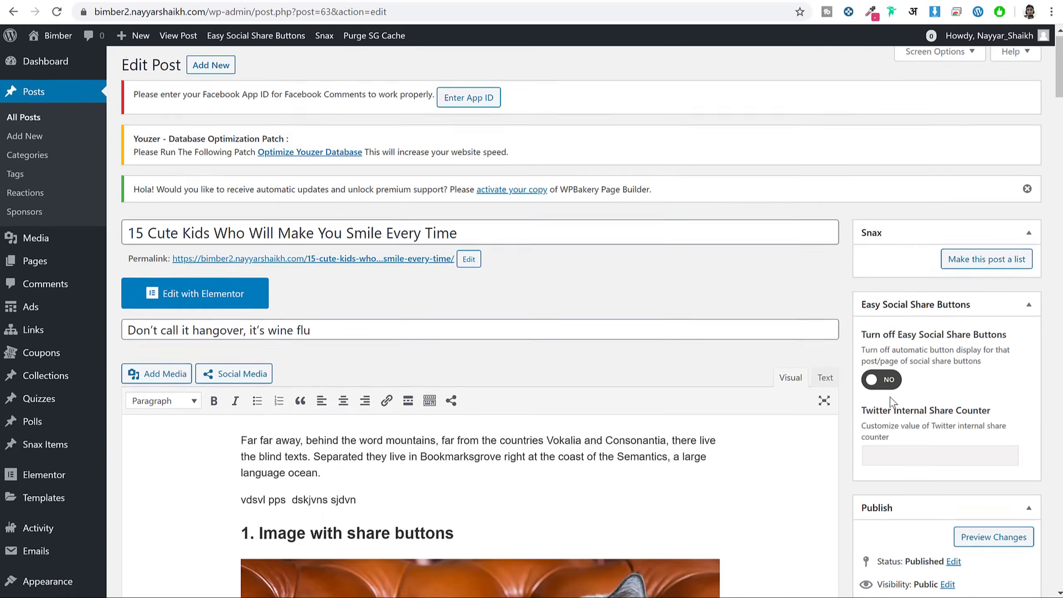
pyautogui.scroll(-4, 541, 422)
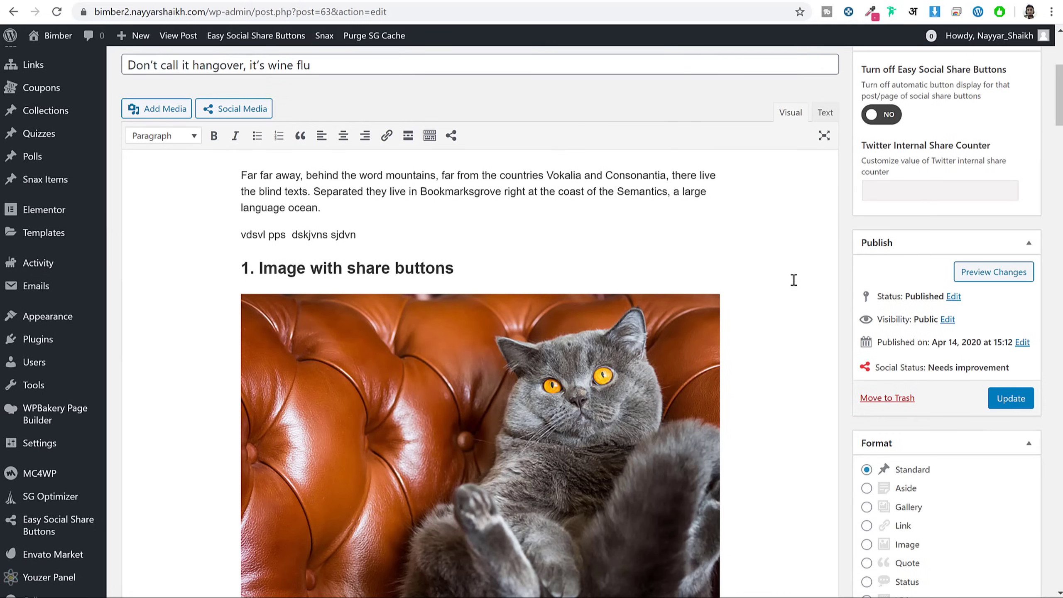
pyautogui.scroll(2, 614, 80)
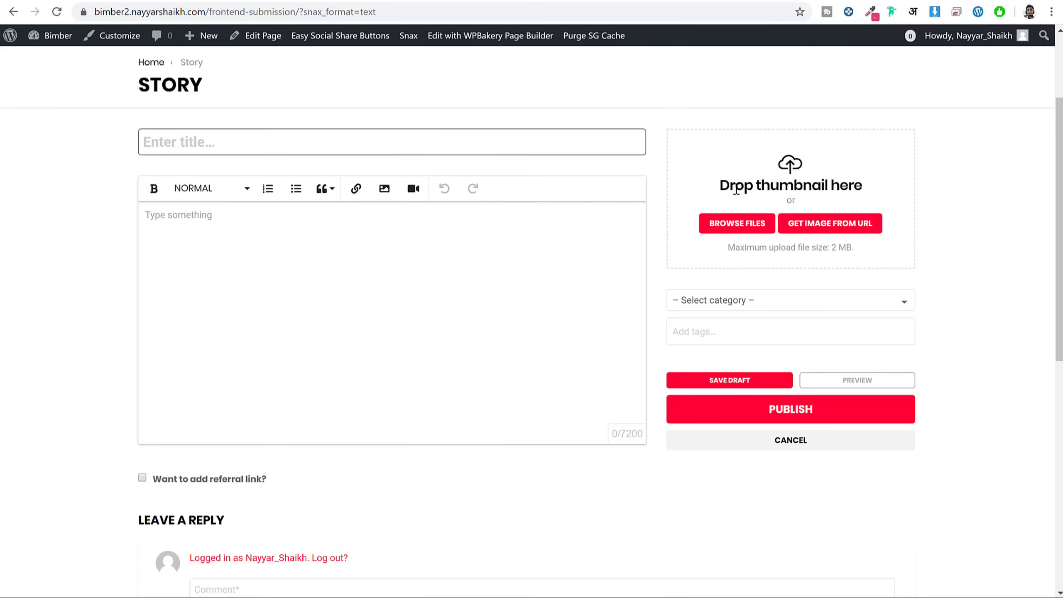
pyautogui.scroll(3, 843, 358)
# Step: Return to the Bimber homepage via the logo and scroll down to the sidebar AdSense ad
pyautogui.click(276, 104)
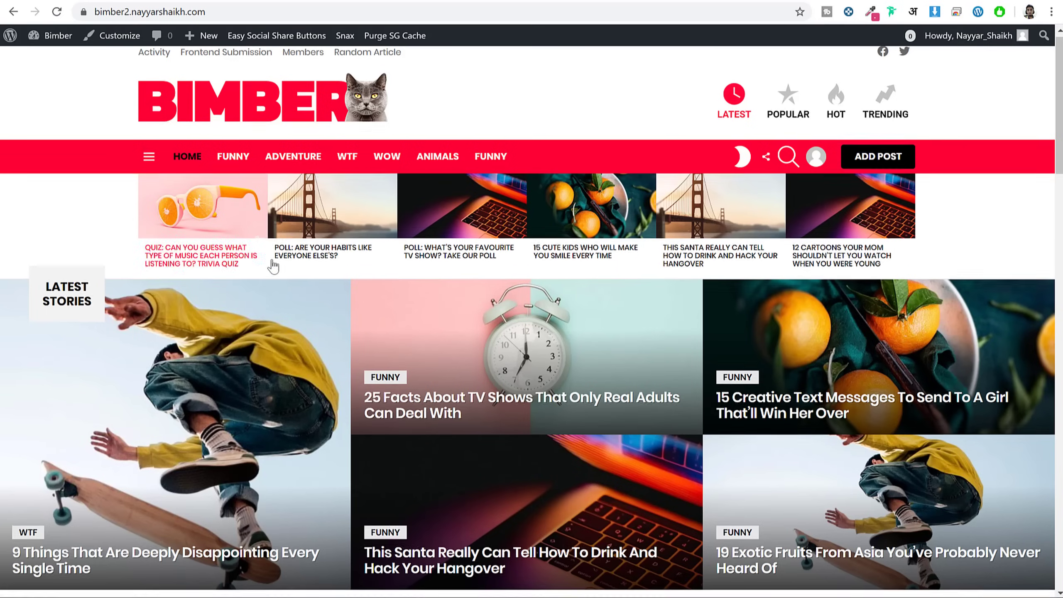
pyautogui.scroll(-15, 425, 278)
pyautogui.scroll(-10, 425, 276)
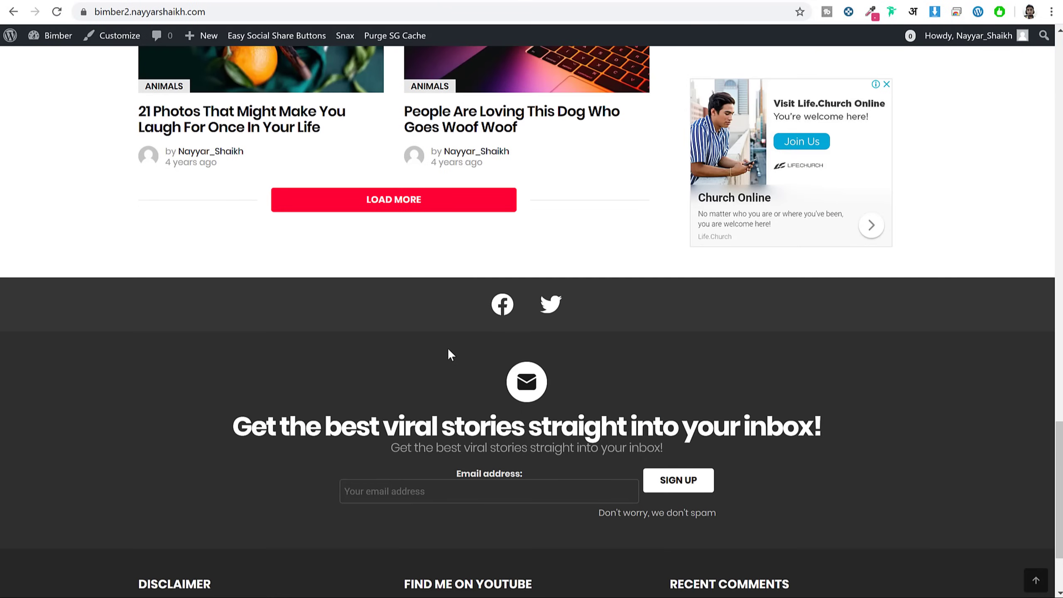
# Step: In a new tab, search YouTube for the channel owner's name plus 'seo' and browse the results
pyautogui.hotkey('ctrl', 't')
pyautogui.write('youtube.com')
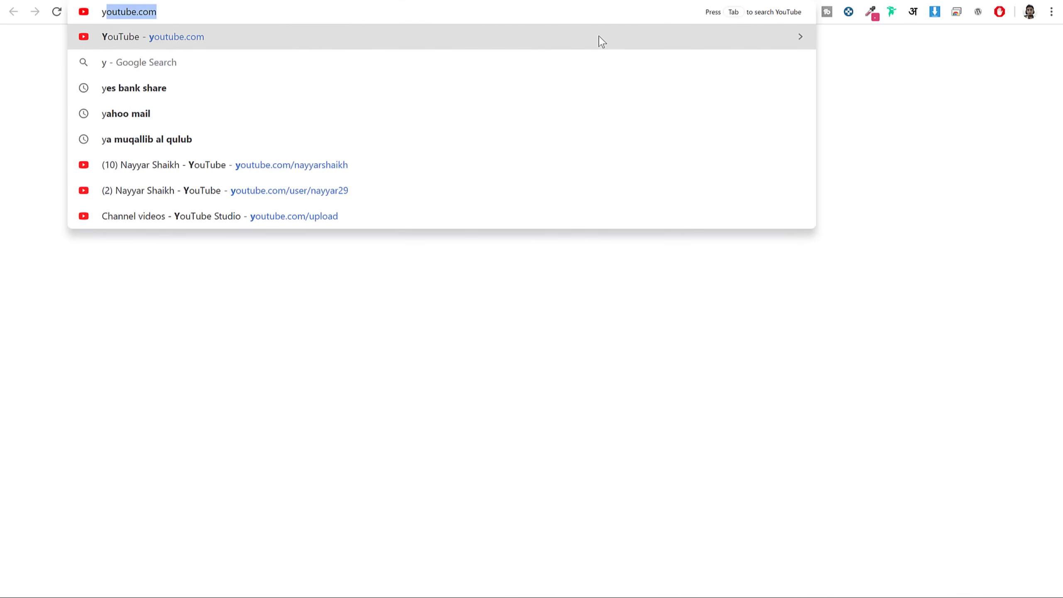
pyautogui.click(367, 173)
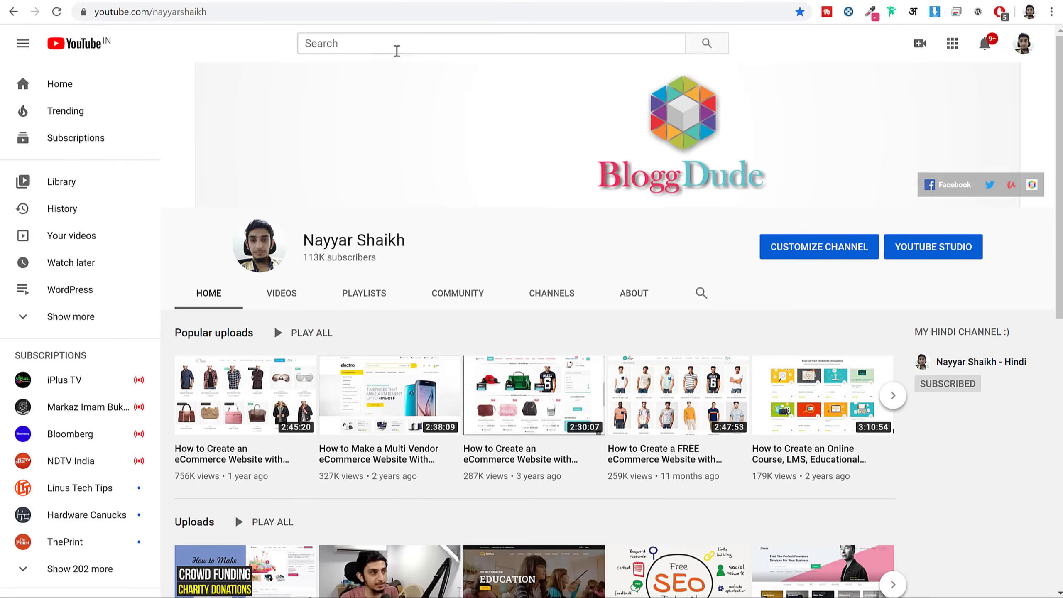
pyautogui.click(396, 48)
pyautogui.write('nayyar')
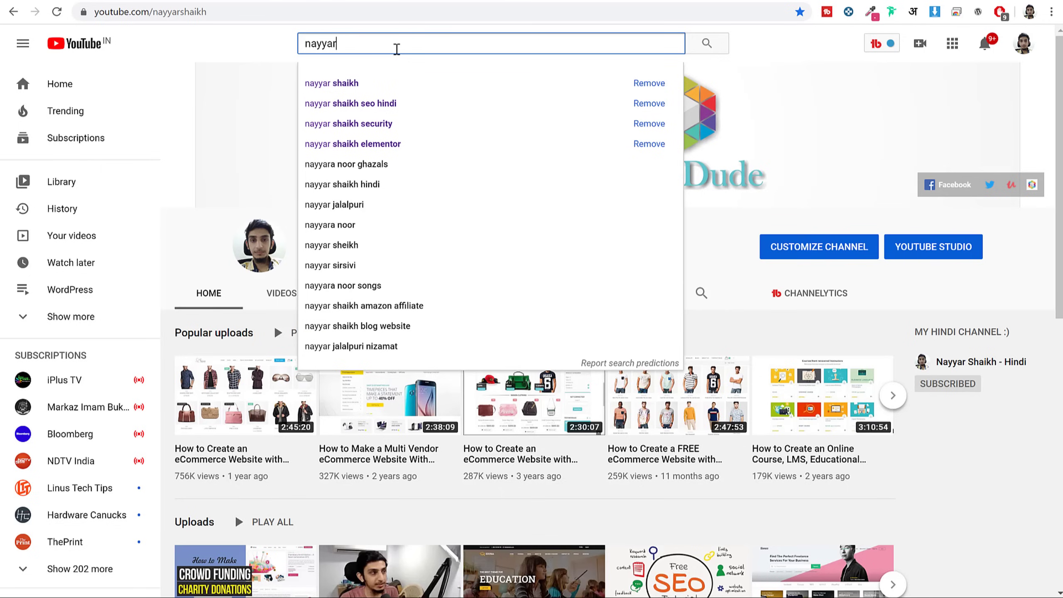
pyautogui.write(' shaikh seo')
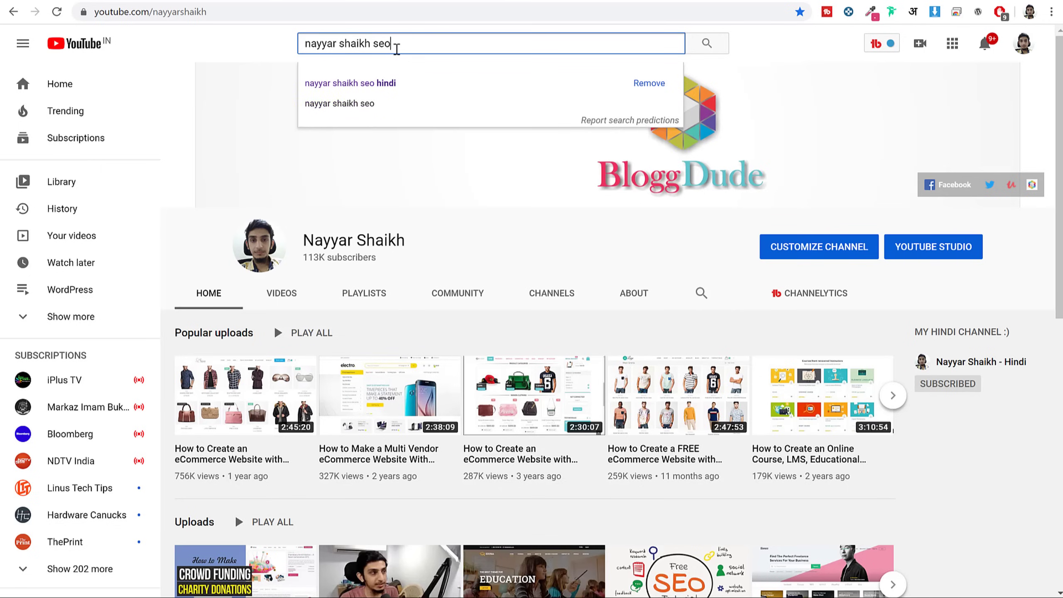
pyautogui.press('Return')
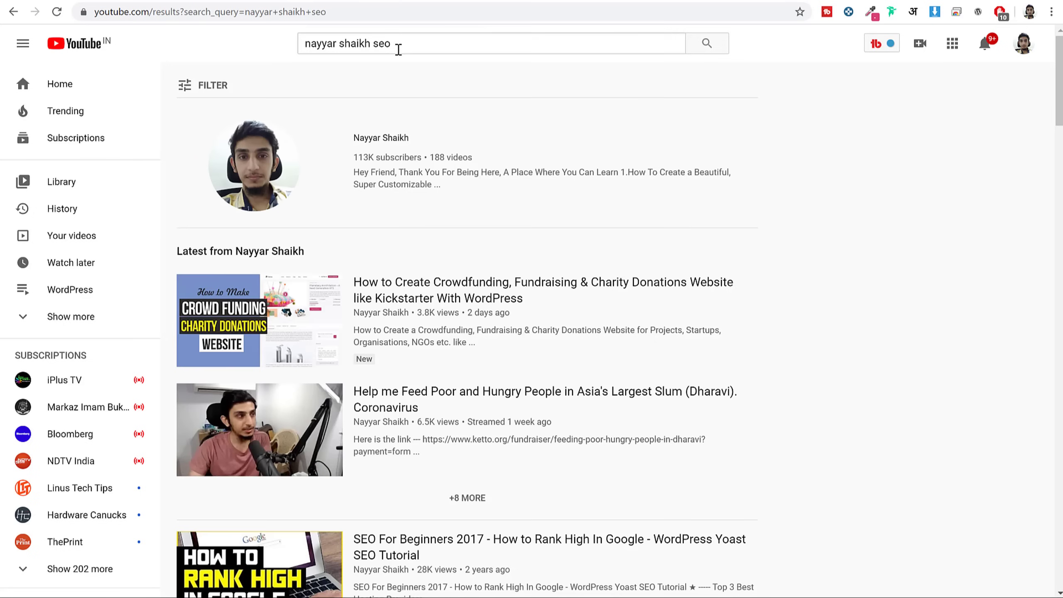
pyautogui.scroll(-10, 292, 159)
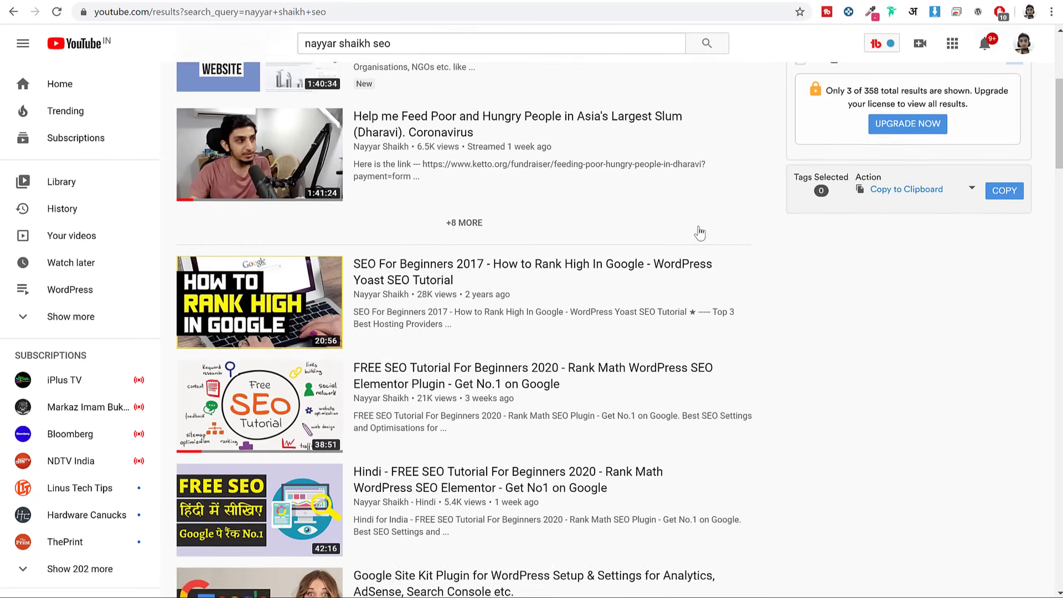